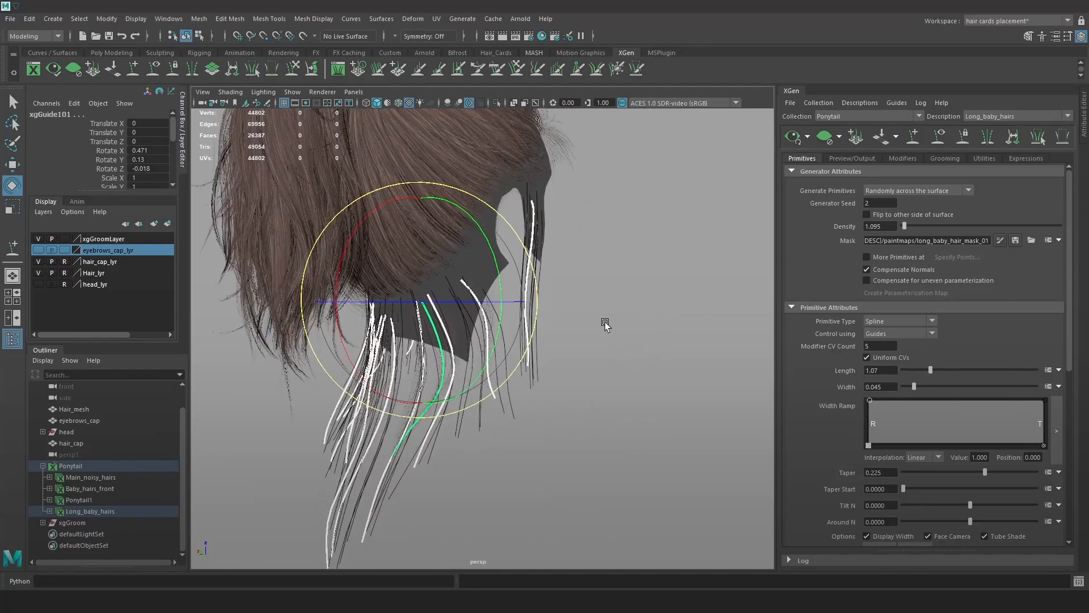
Set the Long_baby_hairs Modifier CV Count to 20 and clear the guide selection.
type("20")
key("Return")
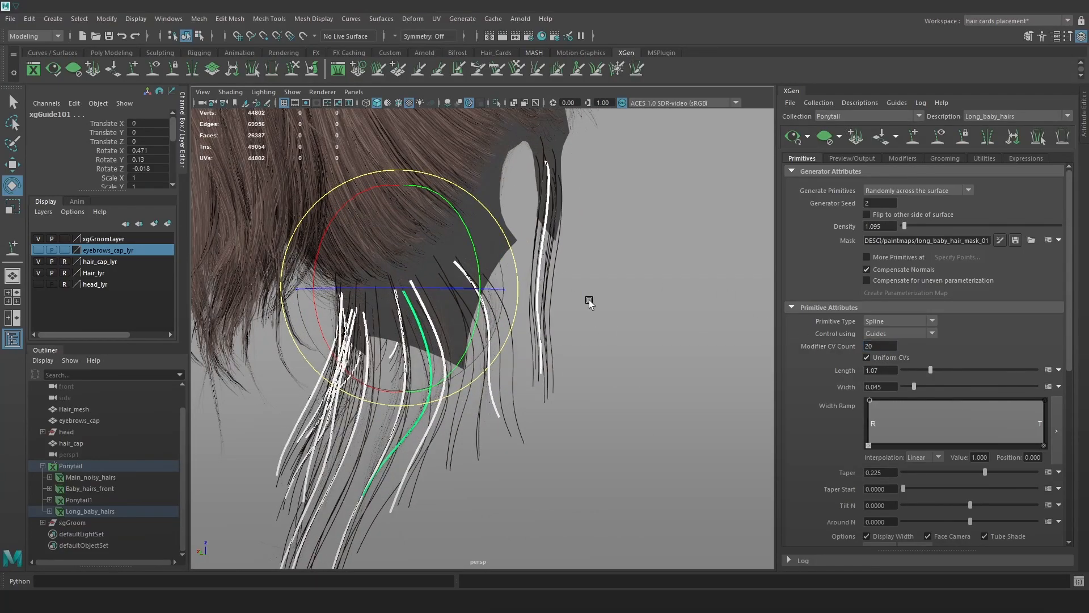
left_click(402, 417)
Select guides xgGuide96 through xgGuide109 in the Outliner and hide them.
left_click(49, 511)
scroll(77, 512, "down", 1)
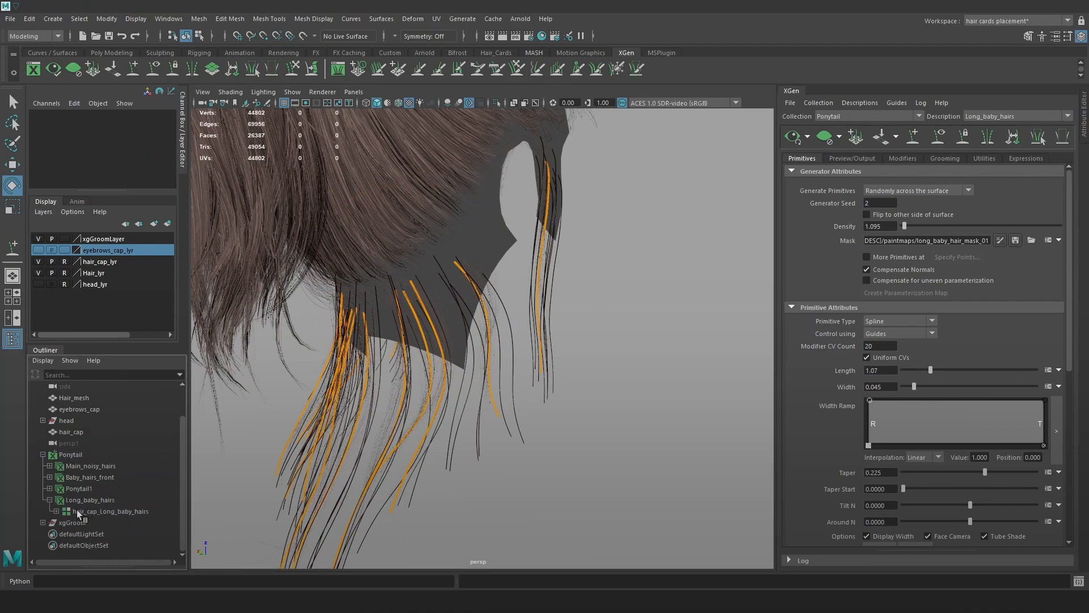
left_click(56, 509)
scroll(84, 513, "down", 2)
left_click(96, 442)
scroll(107, 435, "down", 3)
left_click(96, 510, "shift")
key("ctrl+h")
Orbit around the hair and show the description's empty Modifiers page.
left_click_drag(630, 375, 512, 369, "alt")
scroll(512, 369, "down", 5)
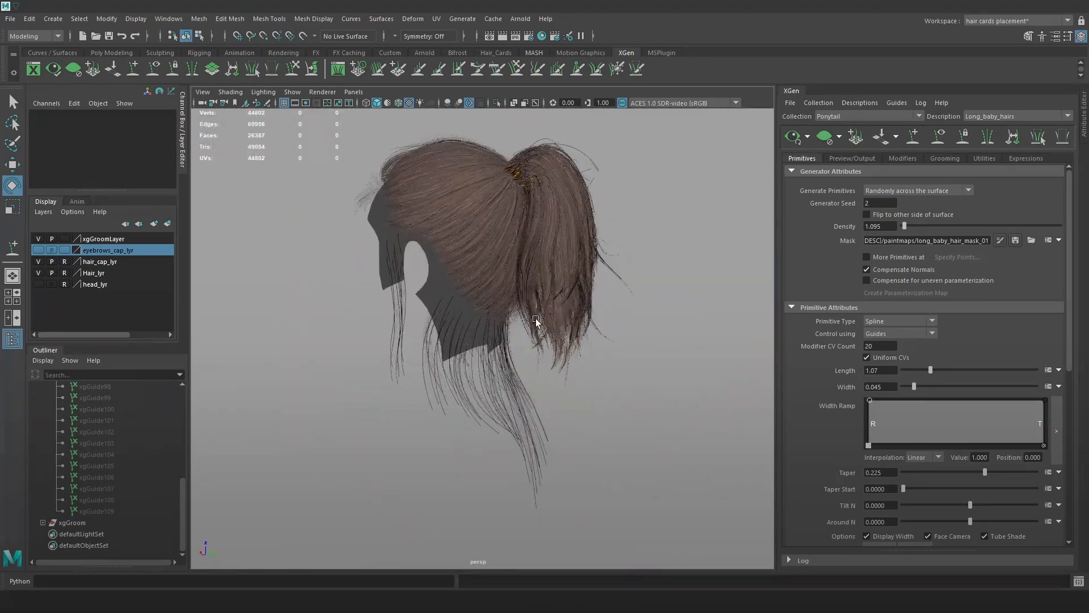
left_click_drag(544, 321, 435, 324, "alt")
scroll(435, 324, "up", 4)
left_click(902, 158)
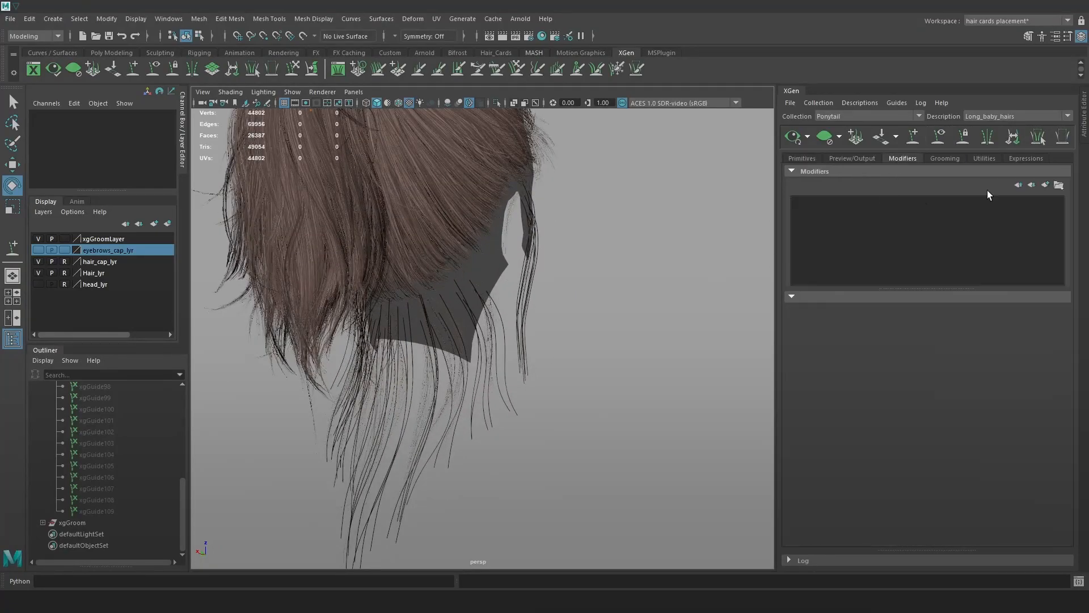
Add a Clumping modifier, place its clump points at the guides, and save the maps.
left_click(1044, 186)
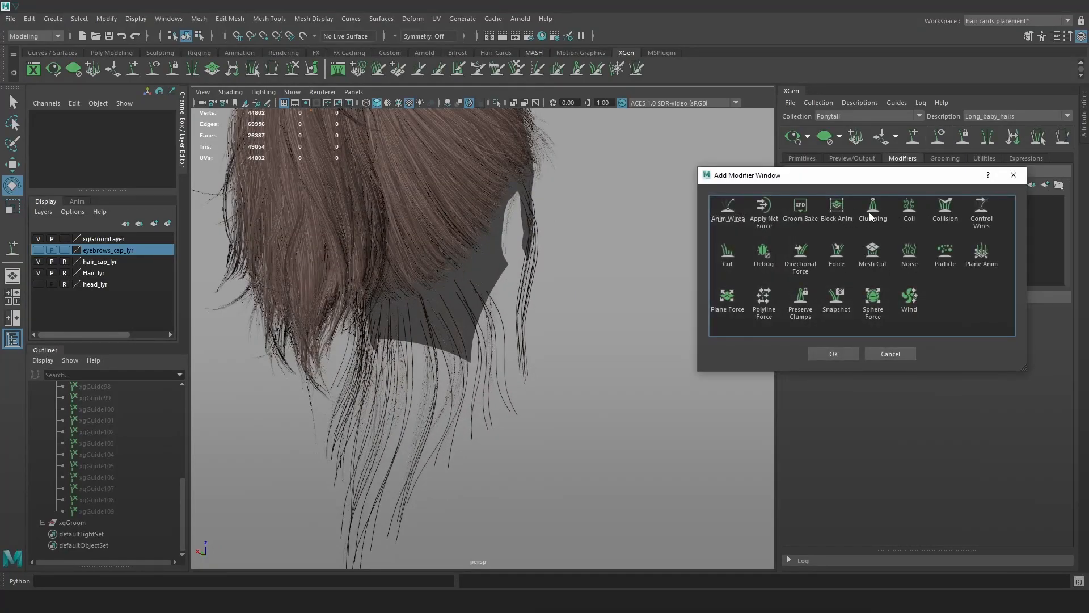
left_click(834, 355)
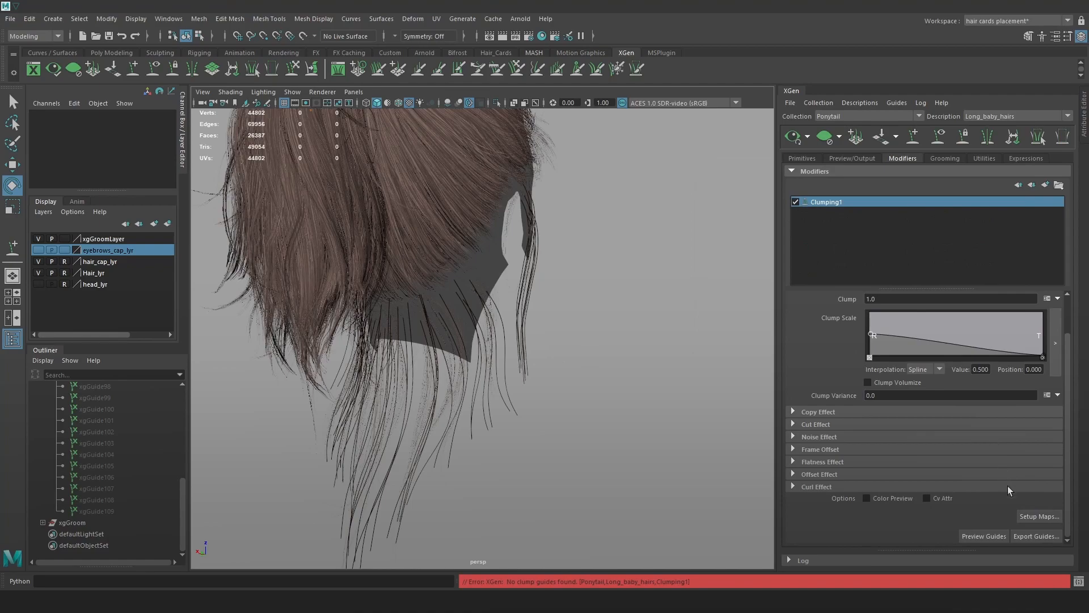
left_click(1040, 517)
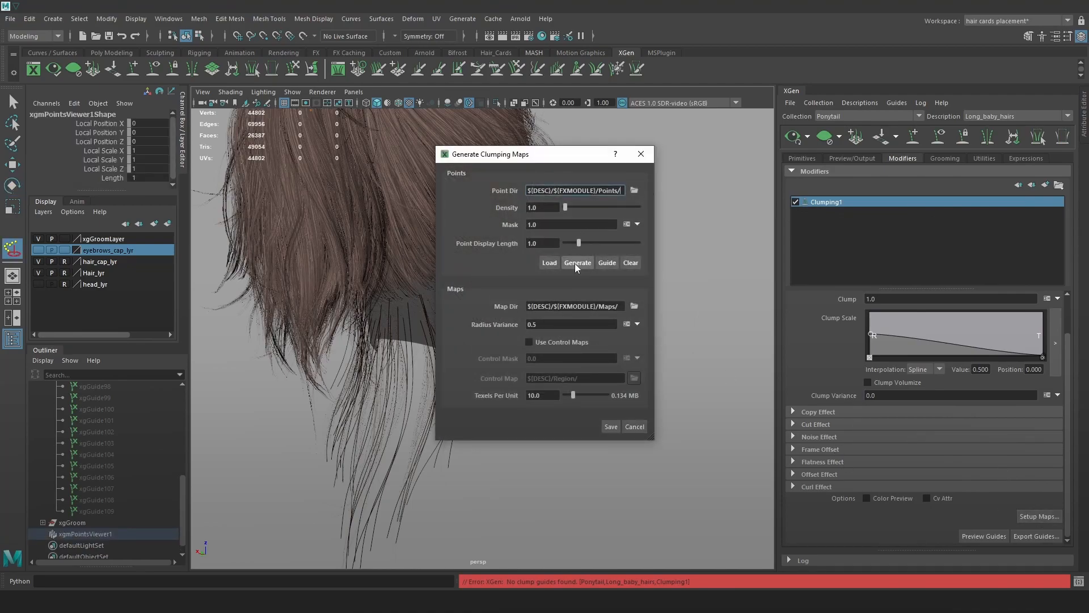
left_click_drag(515, 155, 670, 158)
left_click_drag(551, 247, 567, 330, "alt")
left_click(765, 267)
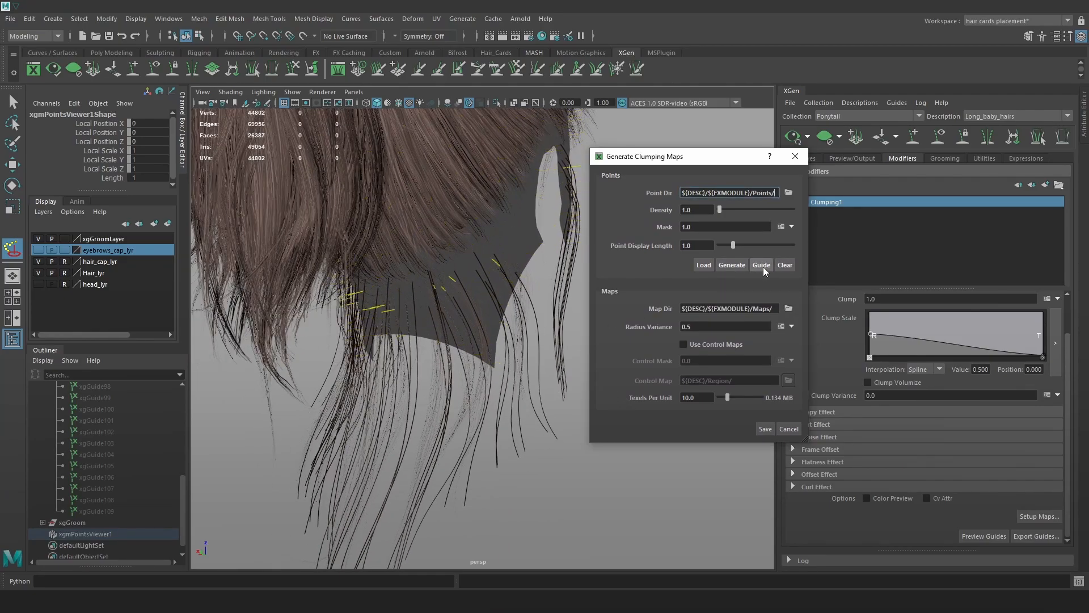
left_click_drag(549, 283, 522, 270, "alt")
left_click_drag(425, 262, 359, 264, "alt")
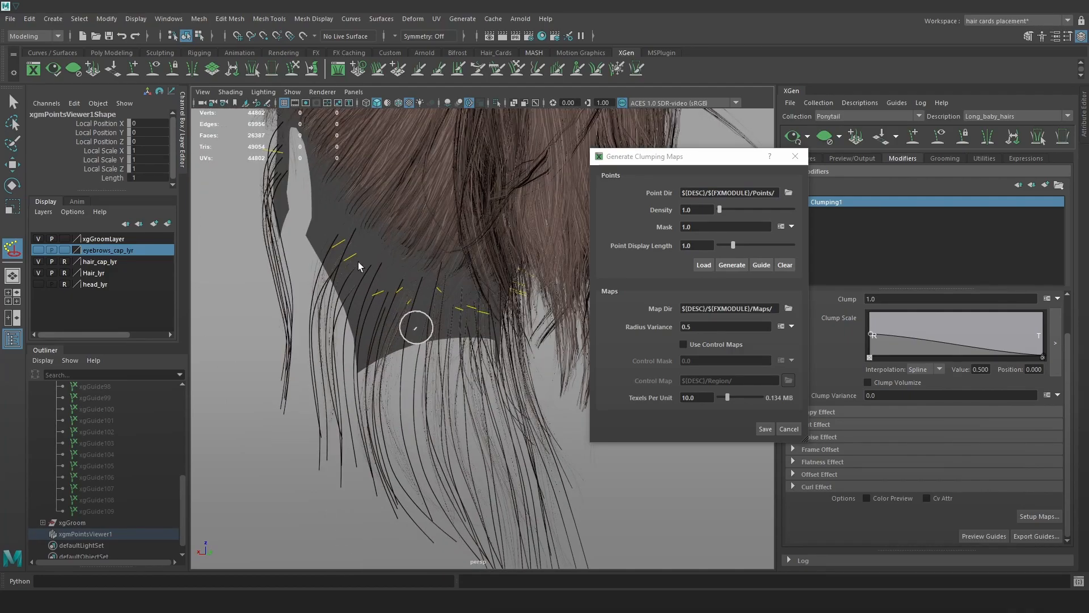
left_click(765, 429)
Add a Clump Scale ramp point at position 0.216 with value 0.316 near the roots.
left_click_drag(767, 428, 542, 392, "alt")
right_click_drag(548, 363, 587, 316, "alt")
middle_click_drag(567, 341, 543, 370, "alt")
left_click_drag(543, 370, 564, 374, "alt")
left_click_drag(904, 330, 904, 342)
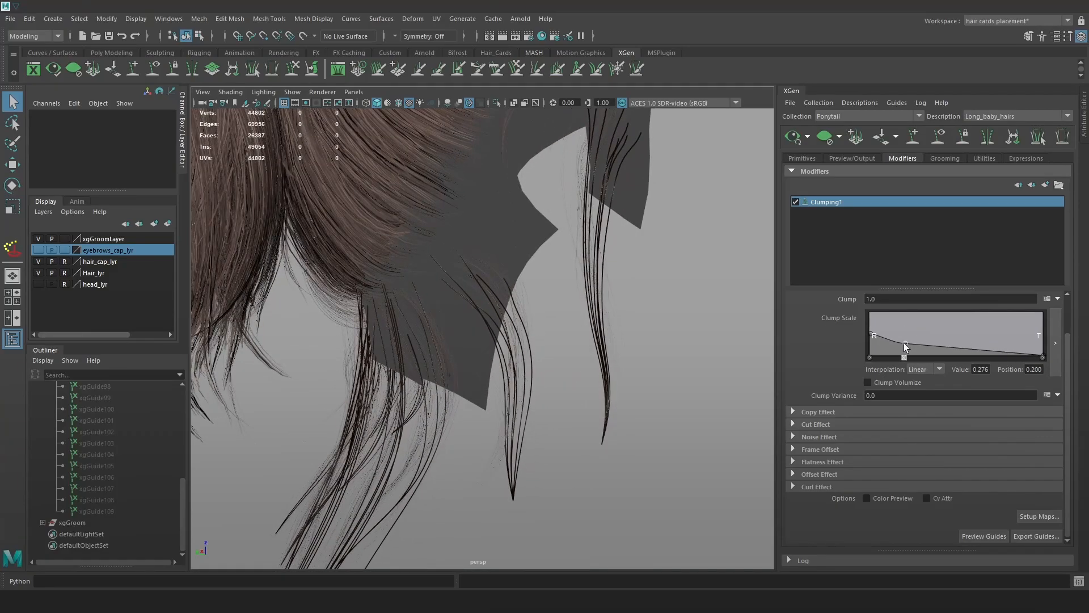
left_click_drag(647, 284, 620, 325, "alt")
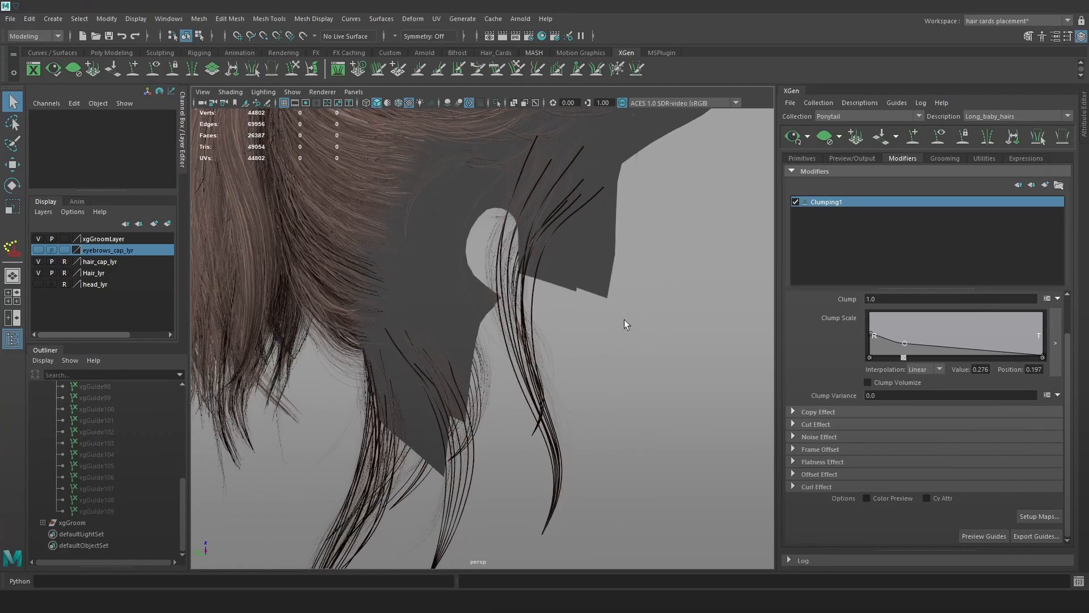
left_click_drag(906, 343, 908, 340)
left_click_drag(696, 289, 644, 313, "alt")
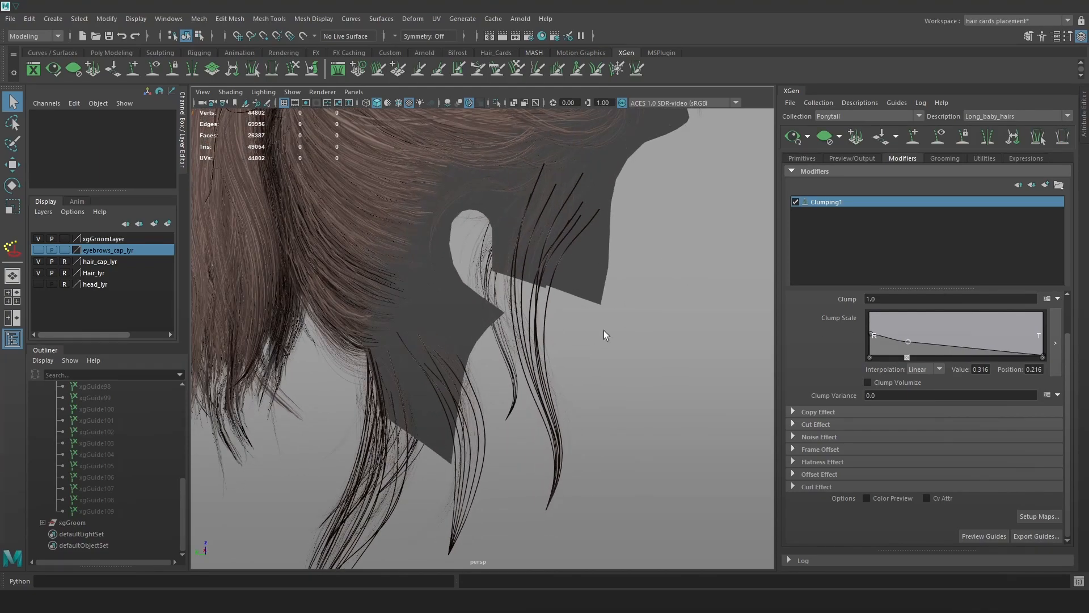
Select guides xgGuide95 through xgGuide109 in the Outliner.
left_click(101, 511)
scroll(104, 505, "up", 3)
left_click(103, 443, "shift")
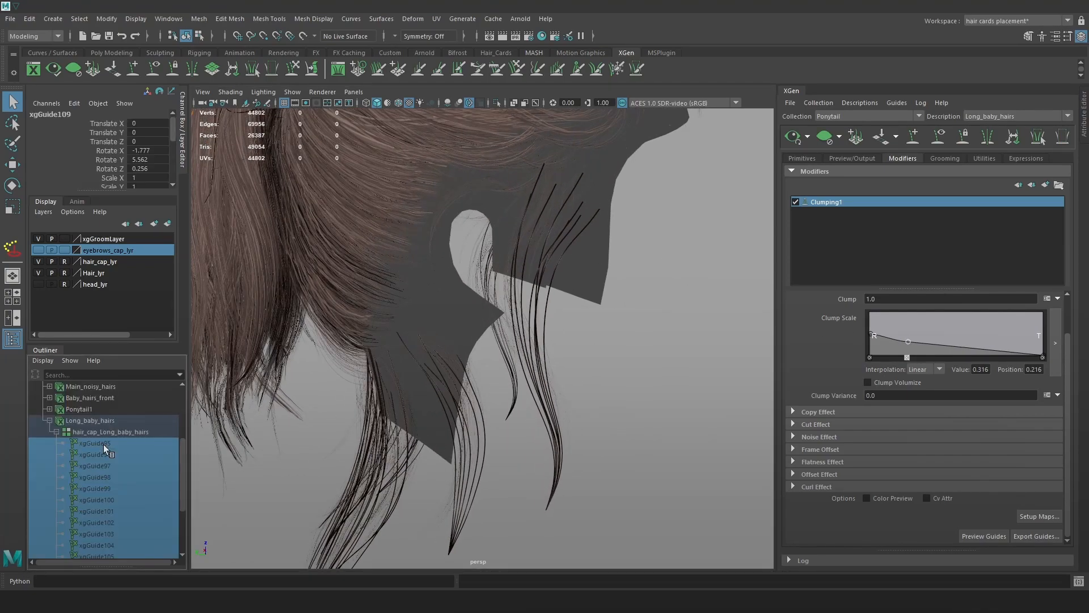
Sculpt guide xgGuide95 slightly to the right with a larger brush and refresh the preview.
left_click(591, 333)
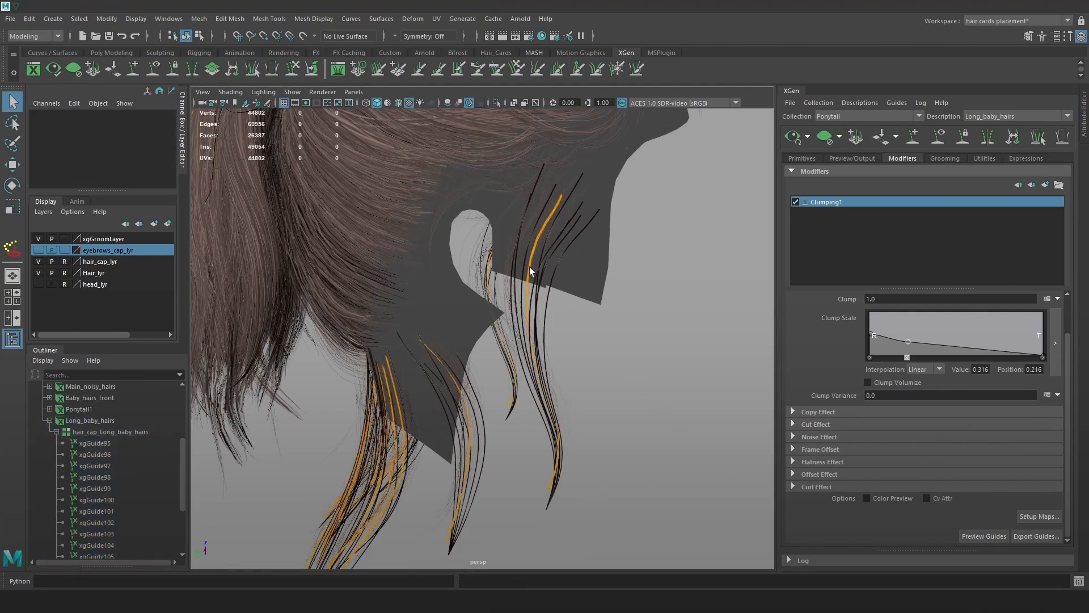
left_click(522, 287)
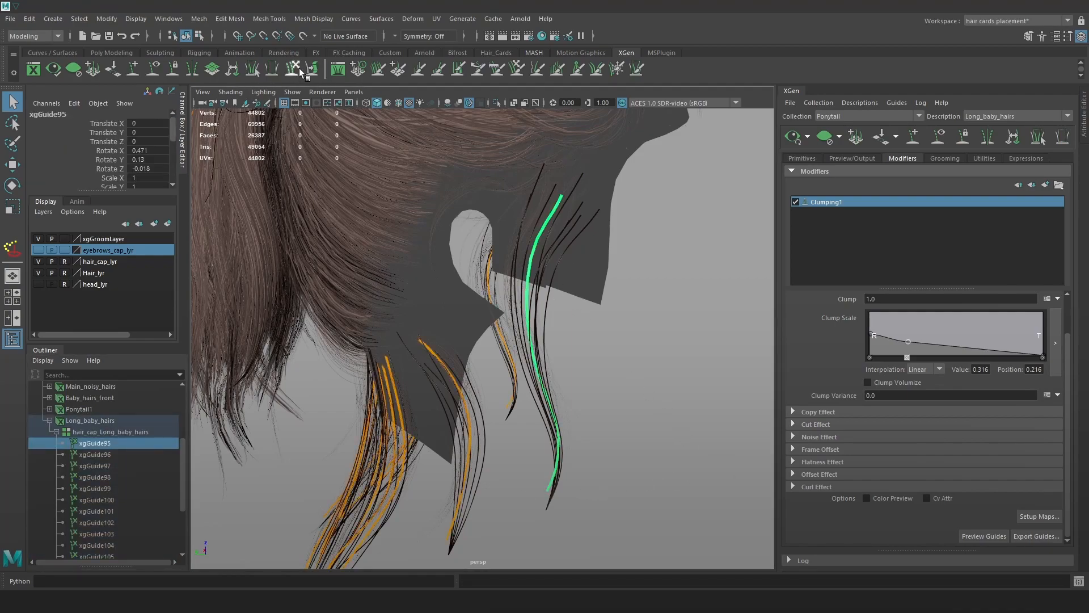
mouse_move(522, 258)
left_mouse_down("alt")
mouse_move(517, 266)
mouse_move(565, 284)
mouse_move(513, 266)
left_mouse_up("alt")
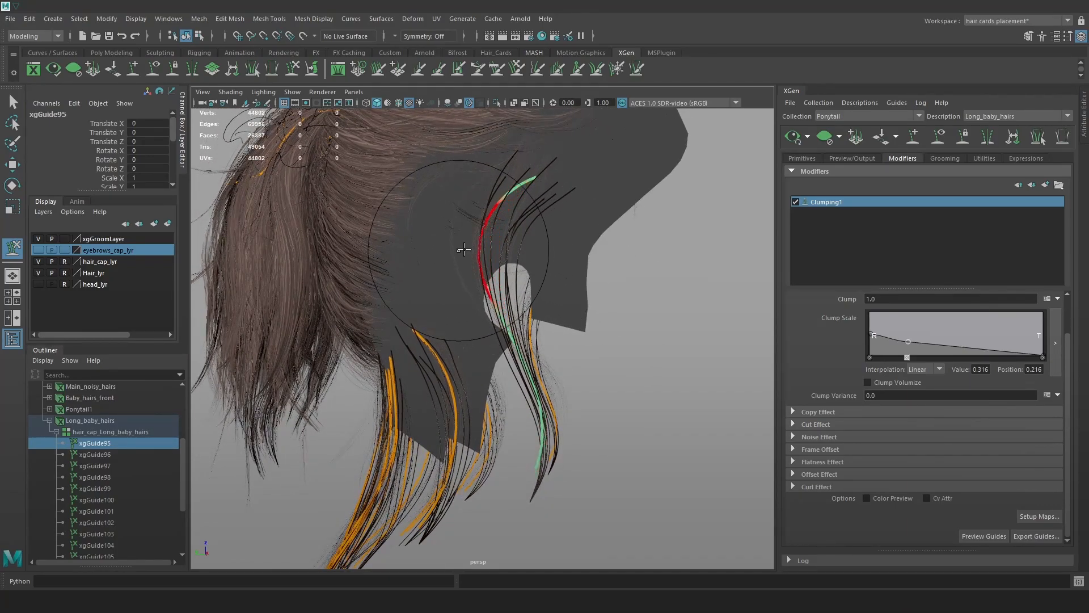
mouse_move(607, 253)
left_mouse_down("alt")
mouse_move(620, 255)
mouse_move(585, 307)
left_mouse_up("alt")
left_click_drag(538, 396, 551, 393)
left_click(794, 139)
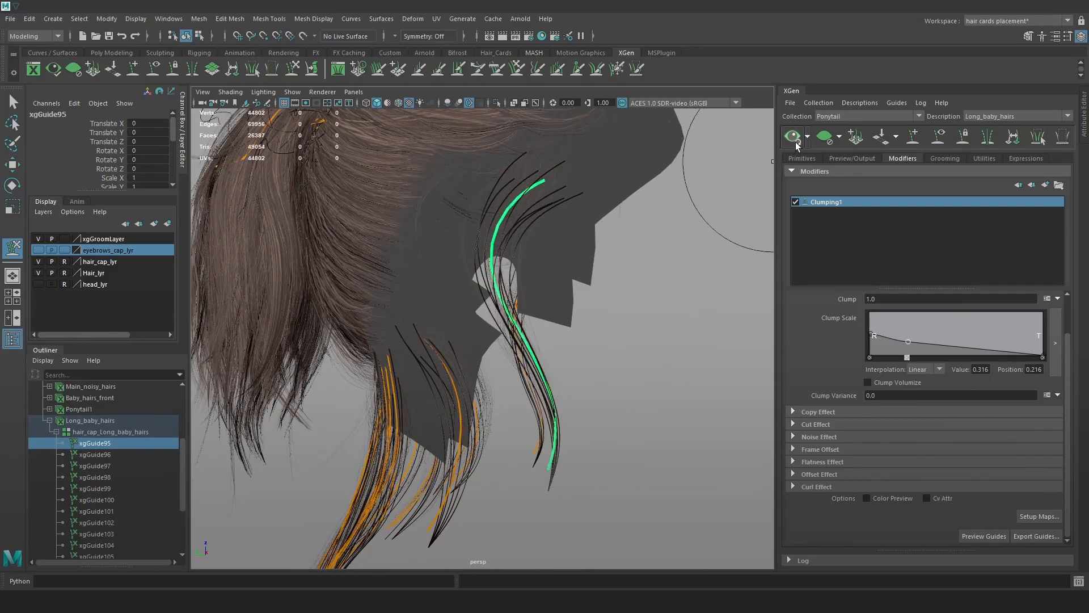
mouse_move(593, 341)
left_mouse_down("alt")
mouse_move(627, 318)
mouse_move(391, 363)
mouse_move(406, 245)
mouse_move(397, 317)
mouse_move(369, 363)
left_mouse_up("alt")
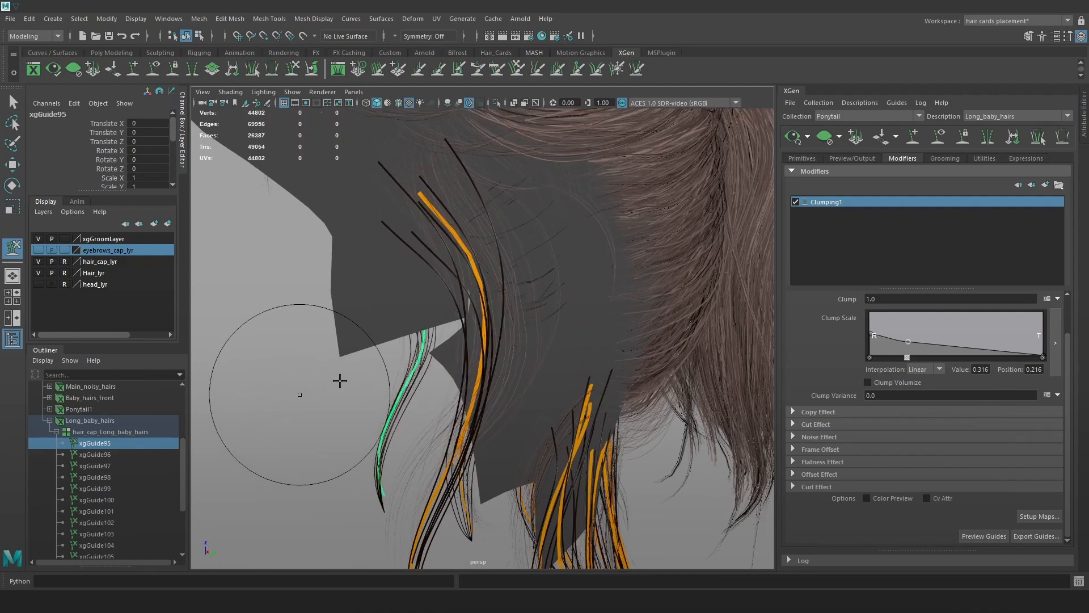
key("w")
Pull guide xgGuide96 downward and to the right, then refresh the preview.
left_click(499, 284)
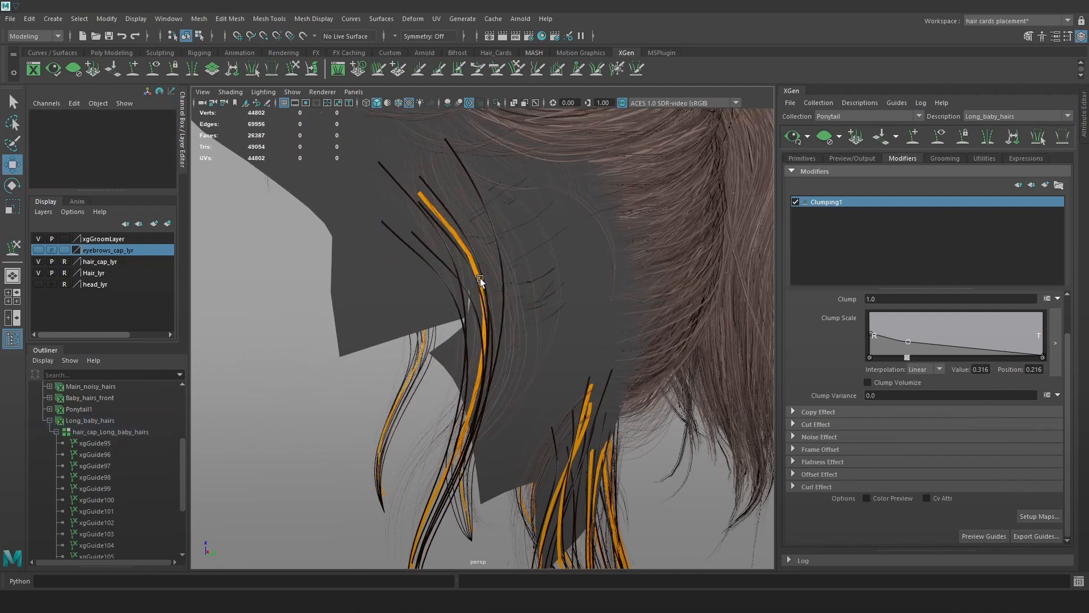
left_click(476, 287)
left_click(293, 69)
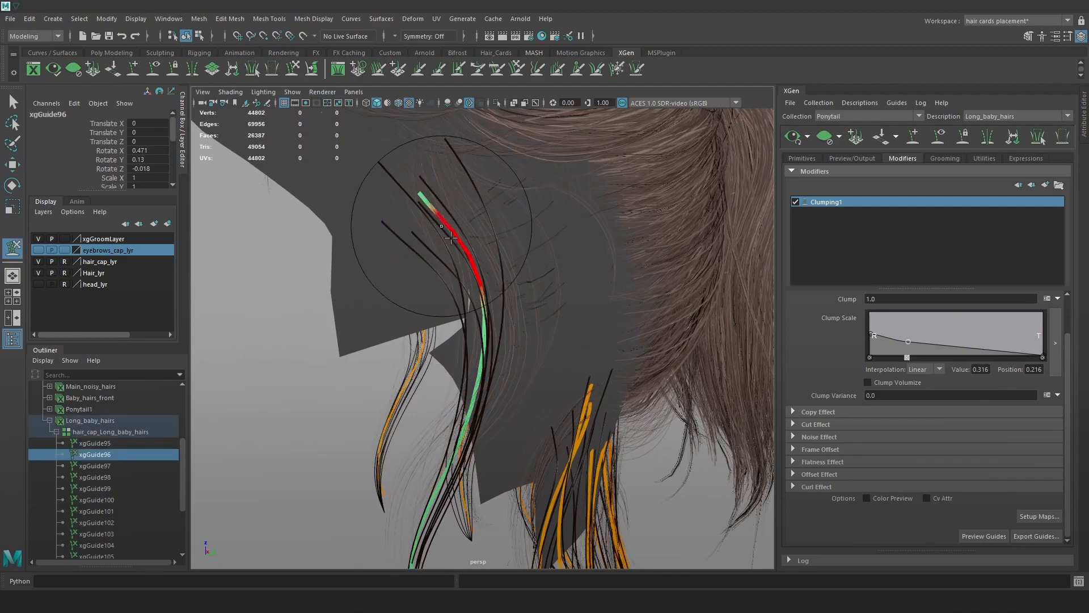
left_click_drag(512, 261, 513, 308)
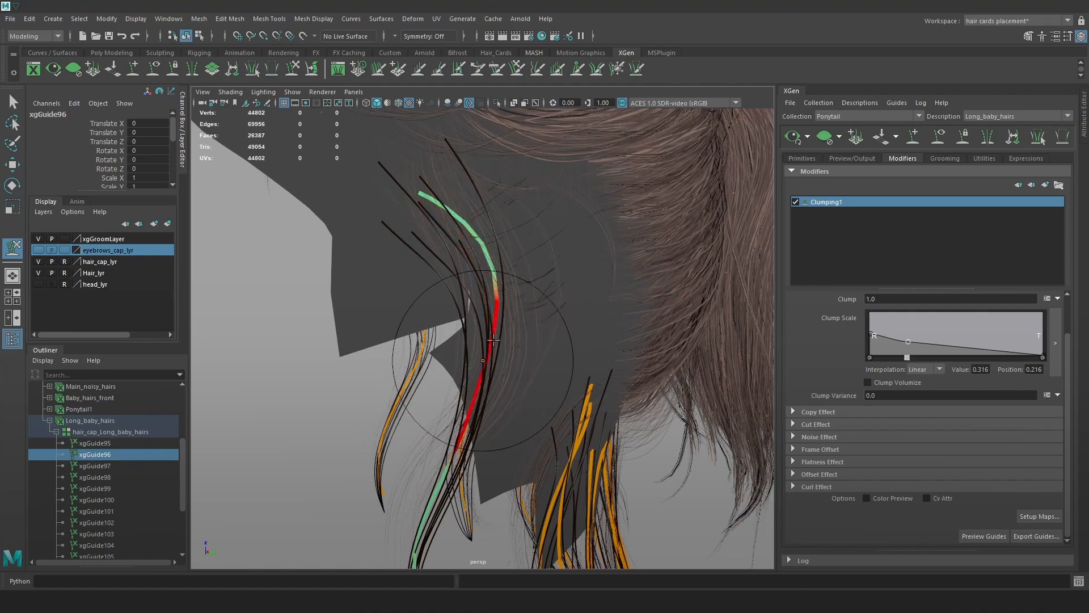
left_click_drag(562, 250, 511, 256, "alt")
left_click_drag(465, 342, 479, 344)
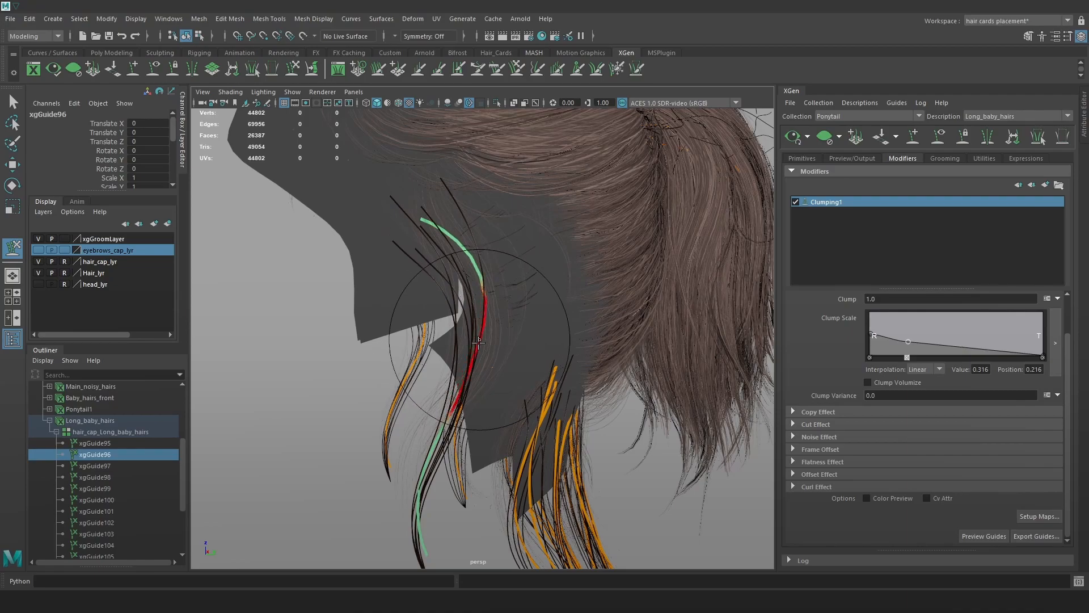
left_click(794, 138)
middle_click_drag(482, 437, 491, 361, "alt")
left_click_drag(626, 319, 594, 324, "alt")
key("w")
Sculpt the two left guides and xgGuide100, refreshing the hair preview.
mouse_move(376, 302)
left_mouse_down()
mouse_move(404, 329)
mouse_move(391, 319)
left_mouse_up()
left_click(292, 68)
left_click(795, 138)
mouse_move(500, 327)
left_mouse_down("alt")
mouse_move(449, 343)
mouse_move(397, 340)
mouse_move(481, 290)
mouse_move(474, 299)
left_mouse_up("alt")
key("w")
mouse_move(441, 424)
left_mouse_down()
mouse_move(404, 451)
mouse_move(459, 454)
left_mouse_up()
left_click(294, 69)
left_click(793, 137)
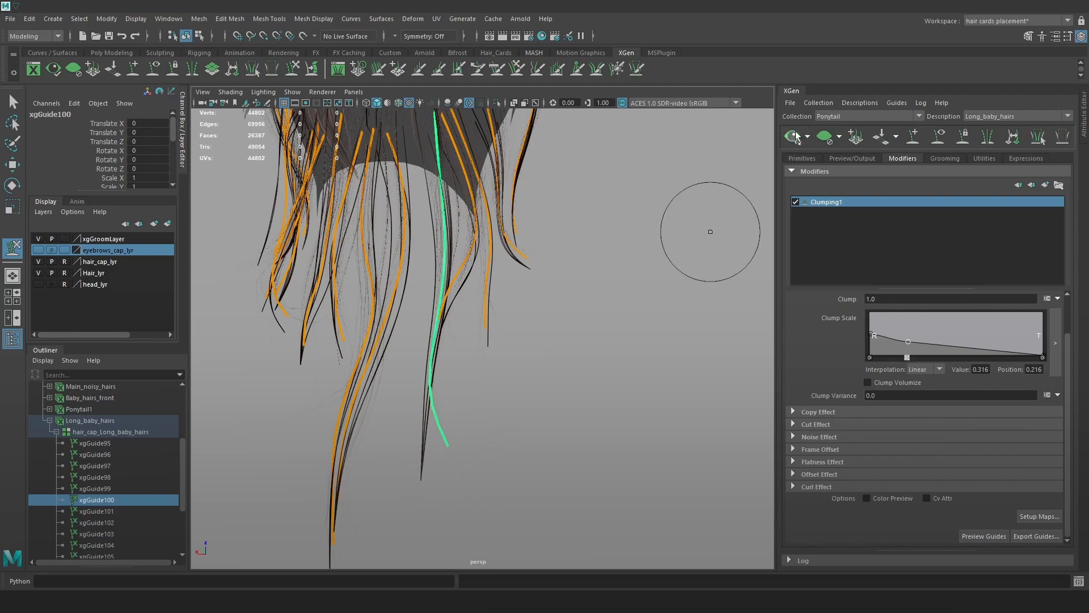
mouse_move(609, 304)
left_mouse_down("alt")
mouse_move(576, 299)
mouse_move(560, 311)
mouse_move(574, 342)
mouse_move(609, 311)
mouse_move(664, 369)
mouse_move(583, 362)
mouse_move(647, 333)
left_mouse_up("alt")
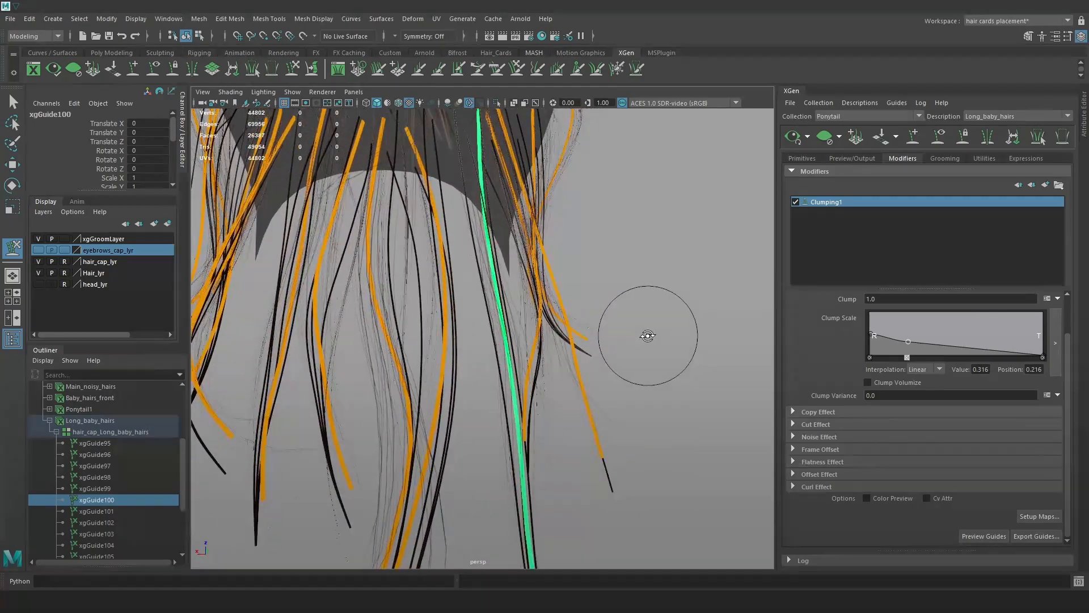
key("w")
Pull guide xgGuide97's tip up and right, then refresh the preview.
left_click(578, 316)
key("y")
left_click_drag(542, 266, 567, 260, "alt")
left_click_drag(597, 345, 637, 317)
left_click(793, 138)
left_click_drag(653, 267, 571, 234, "alt")
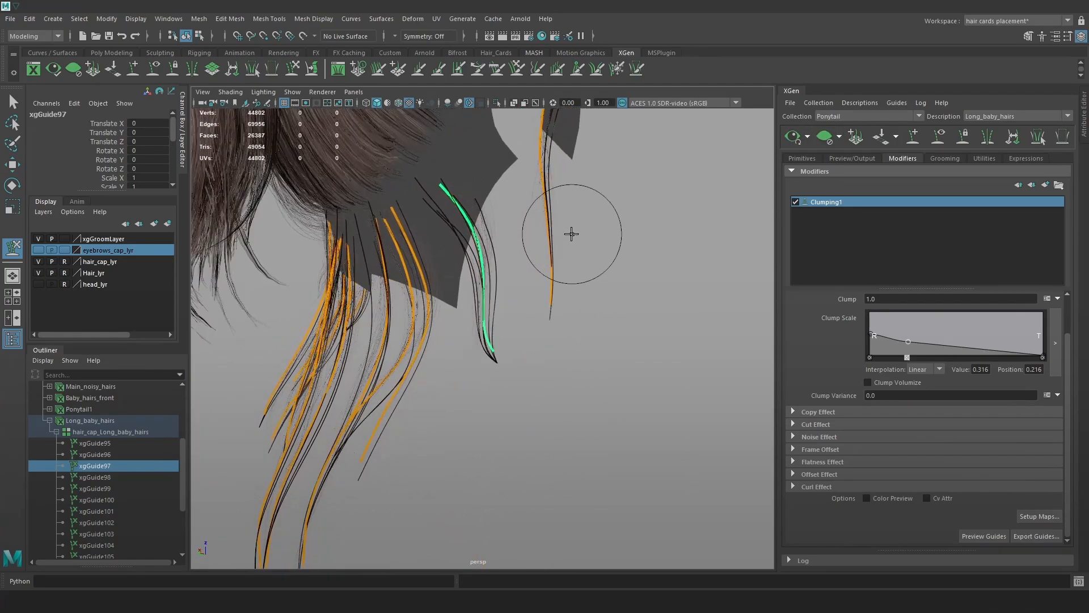
key("w")
Select guides xgGuide95 through xgGuide109 and hide them.
left_click(669, 239)
left_click(101, 438)
scroll(114, 485, "down", 3)
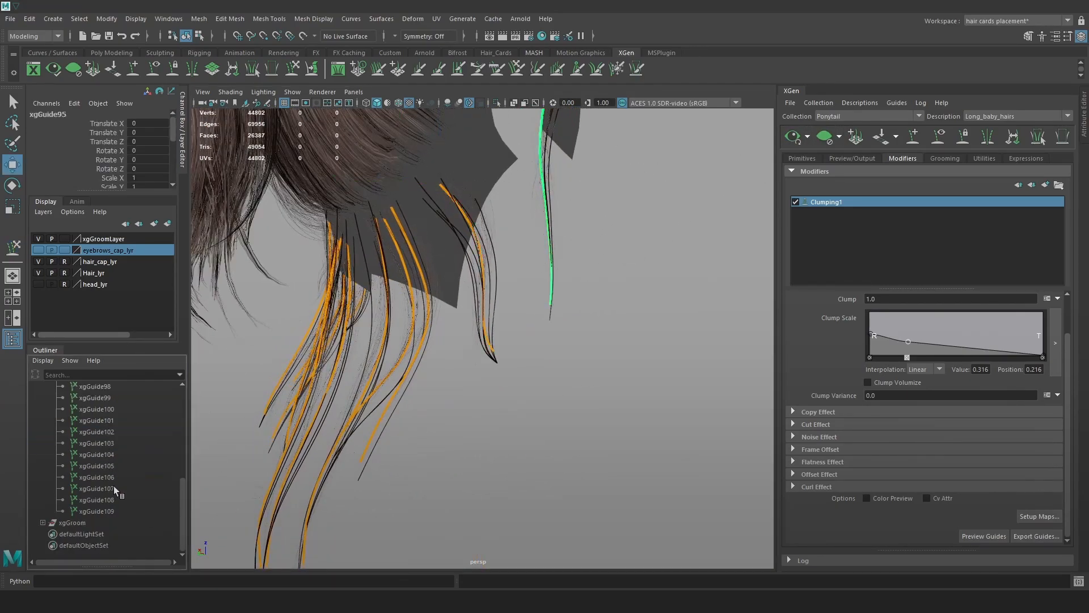
left_click(118, 508, "shift")
key("ctrl+h")
left_click_drag(620, 314, 594, 301, "alt")
Raise the Clump Scale ramp's tip point to strengthen clumping at the tips.
right_click_drag(593, 300, 620, 340, "alt")
middle_click_drag(621, 340, 626, 316, "alt")
scroll(964, 394, "up", 3)
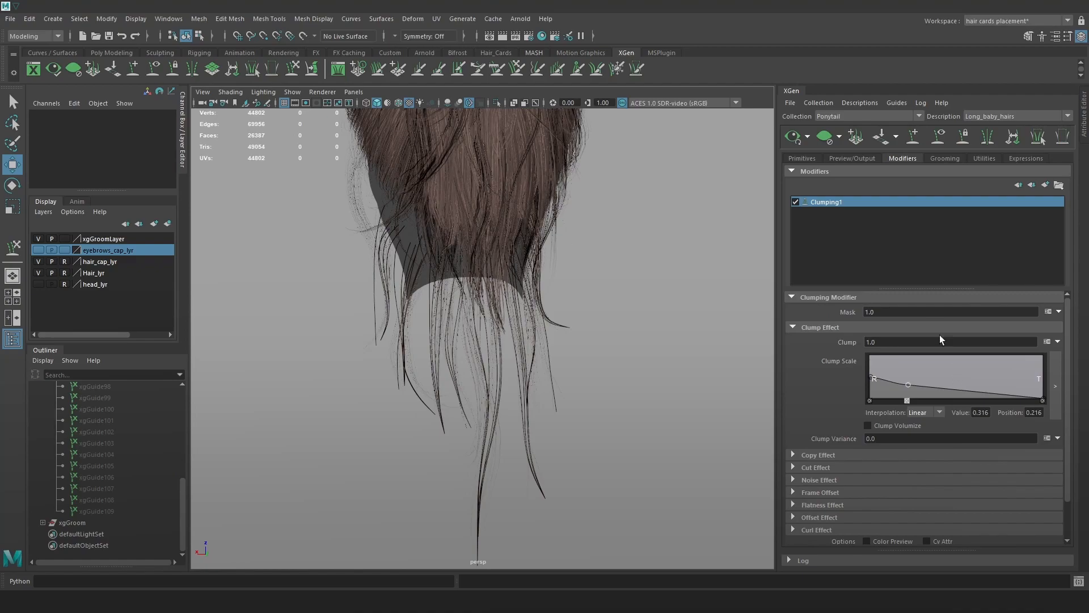
mouse_move(1042, 399)
left_mouse_down()
mouse_move(1042, 384)
mouse_move(1046, 400)
left_mouse_up()
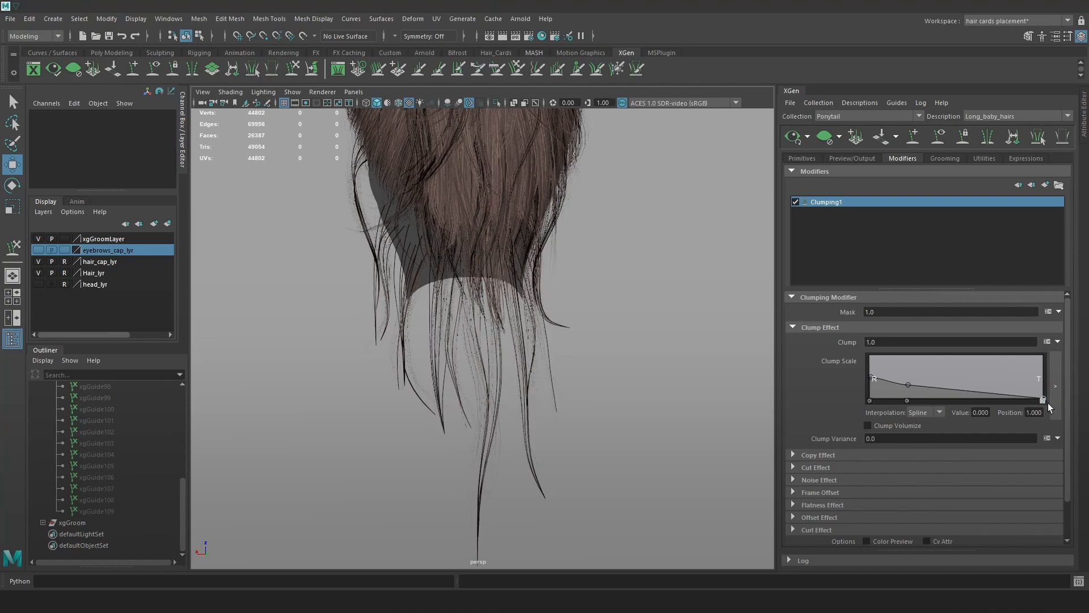
left_click_drag(1049, 402, 1048, 393)
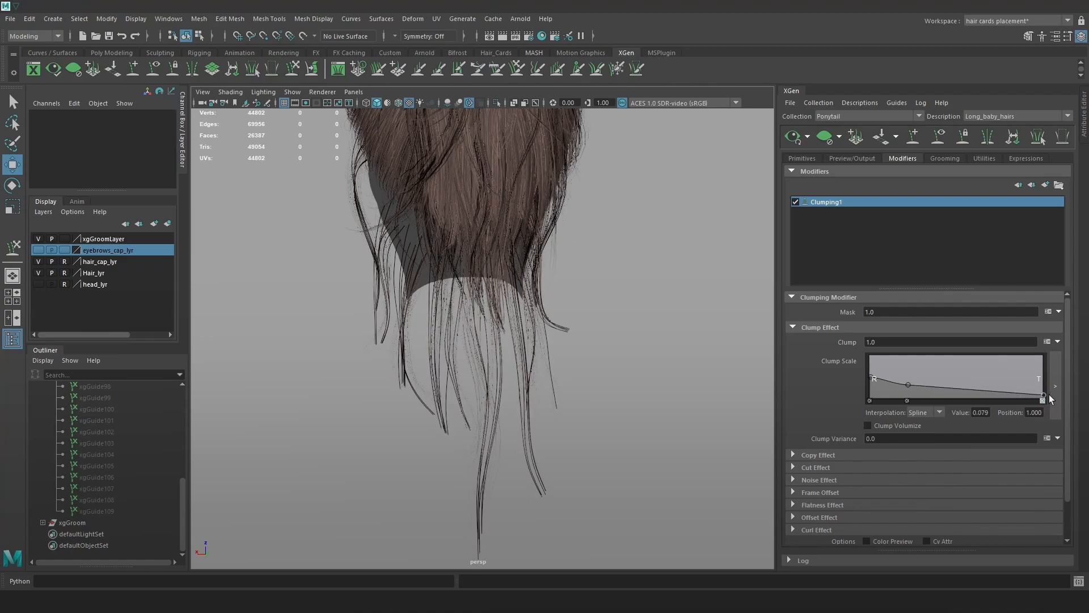
Raise the strand Taper to 0.87 and lift the clump scale tip value to 0.158.
left_click(799, 159)
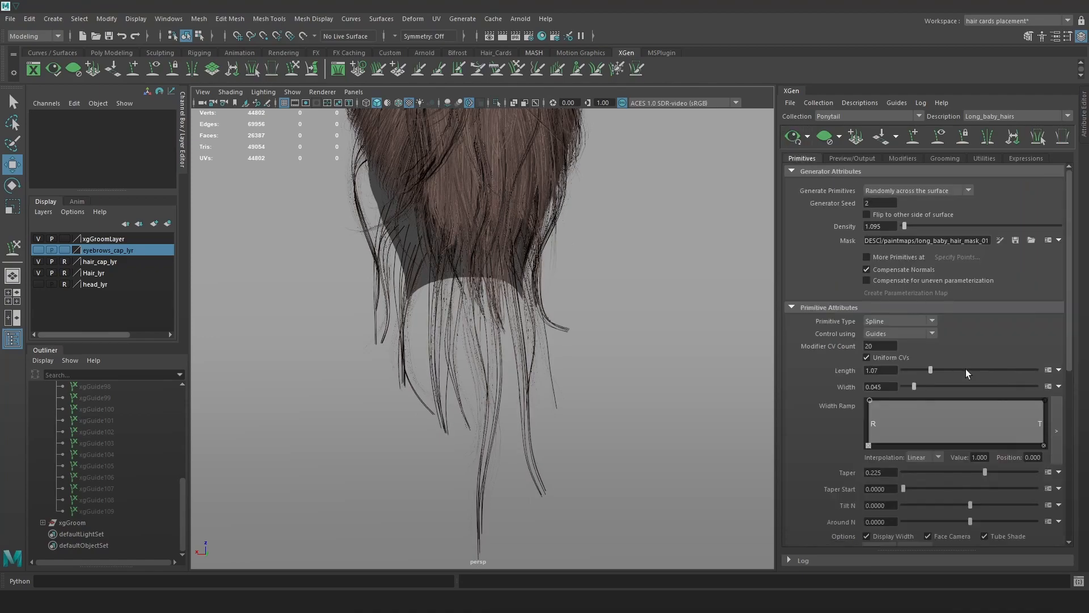
left_click_drag(977, 471, 1028, 477)
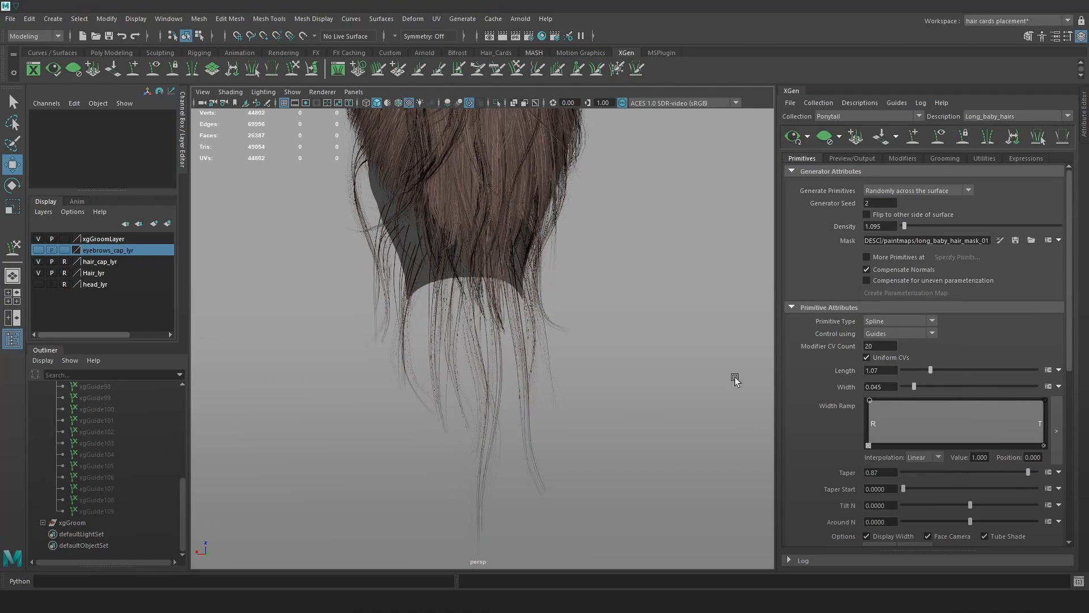
left_click(902, 159)
left_click_drag(1043, 394, 1047, 390)
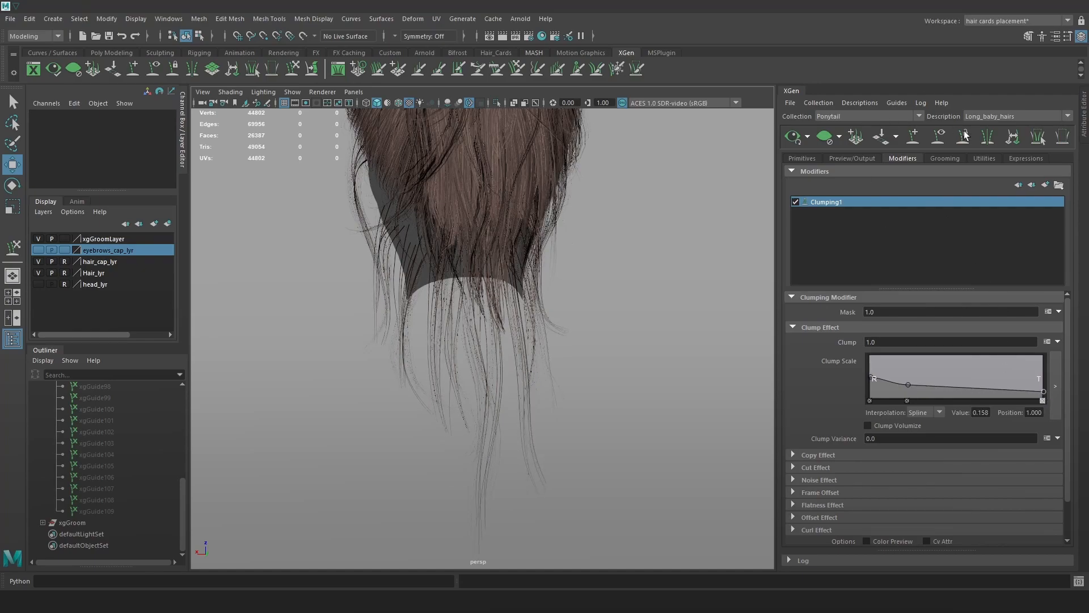
left_click(1045, 186)
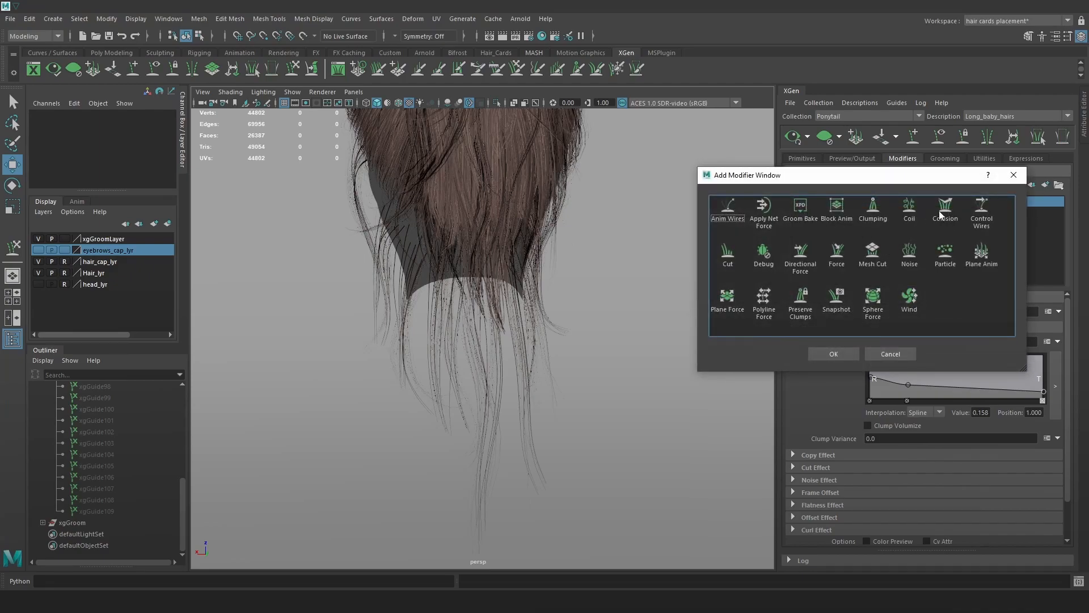
Add a Clumping2 modifier, generate and save its clump maps, and compare it on and off.
left_click(834, 355)
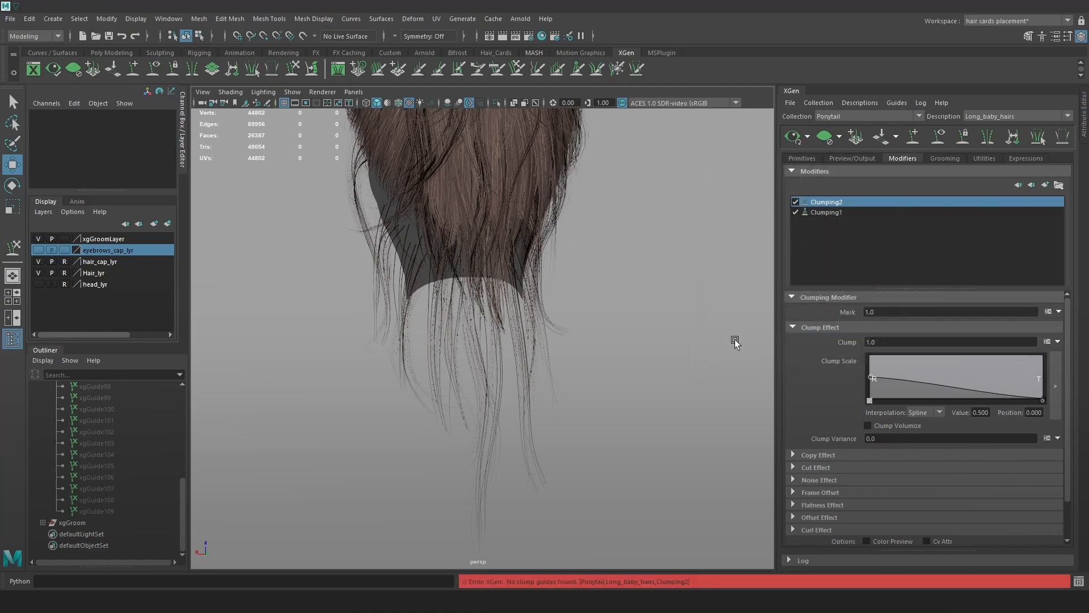
scroll(566, 394, "up", 3)
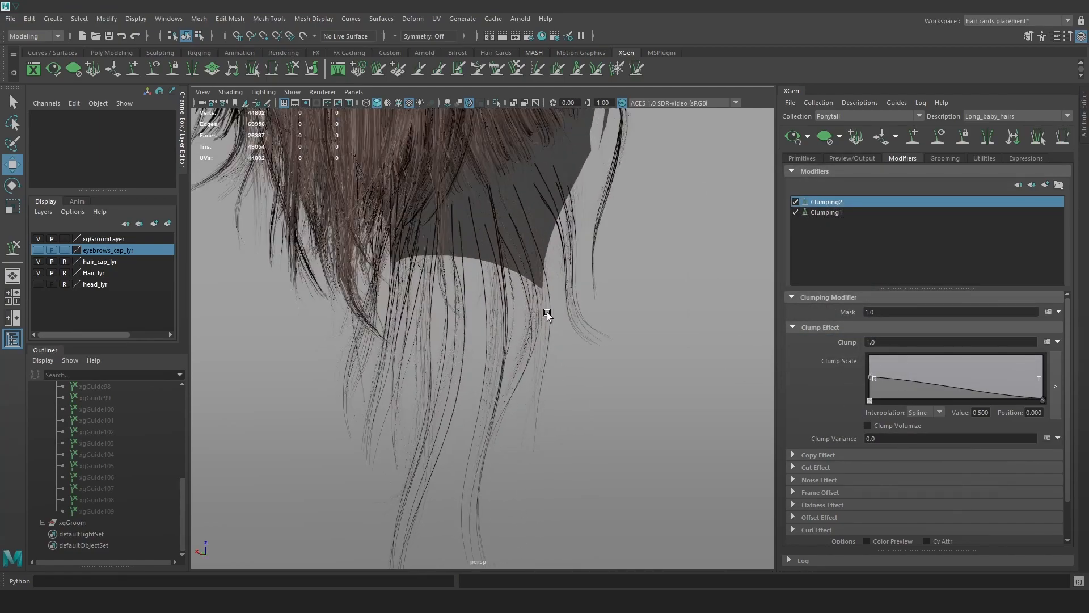
left_click_drag(573, 330, 593, 345, "alt")
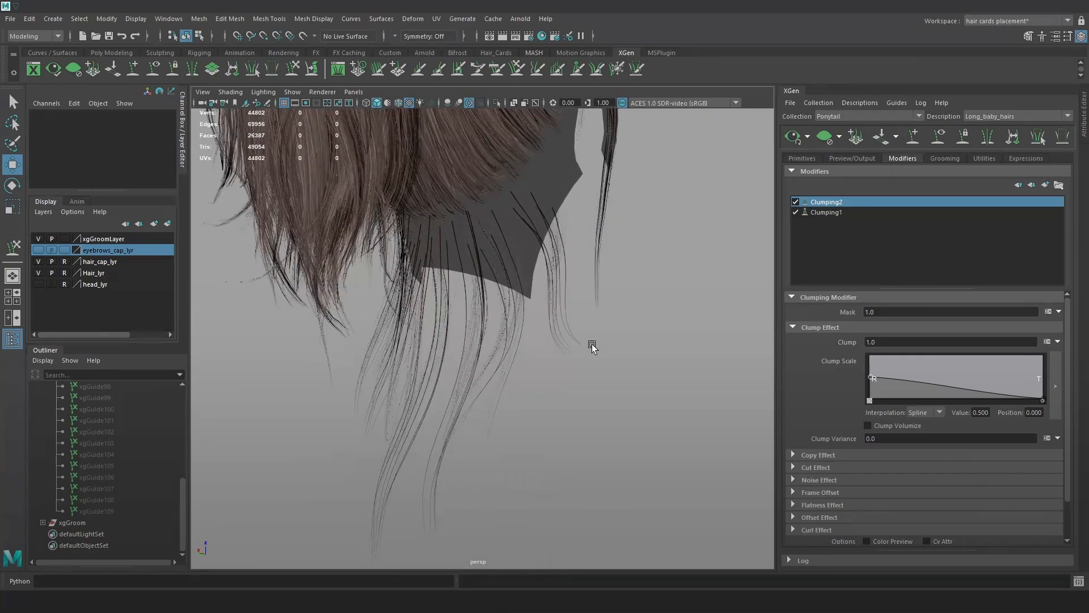
scroll(936, 397, "down", 2)
left_click(1039, 517)
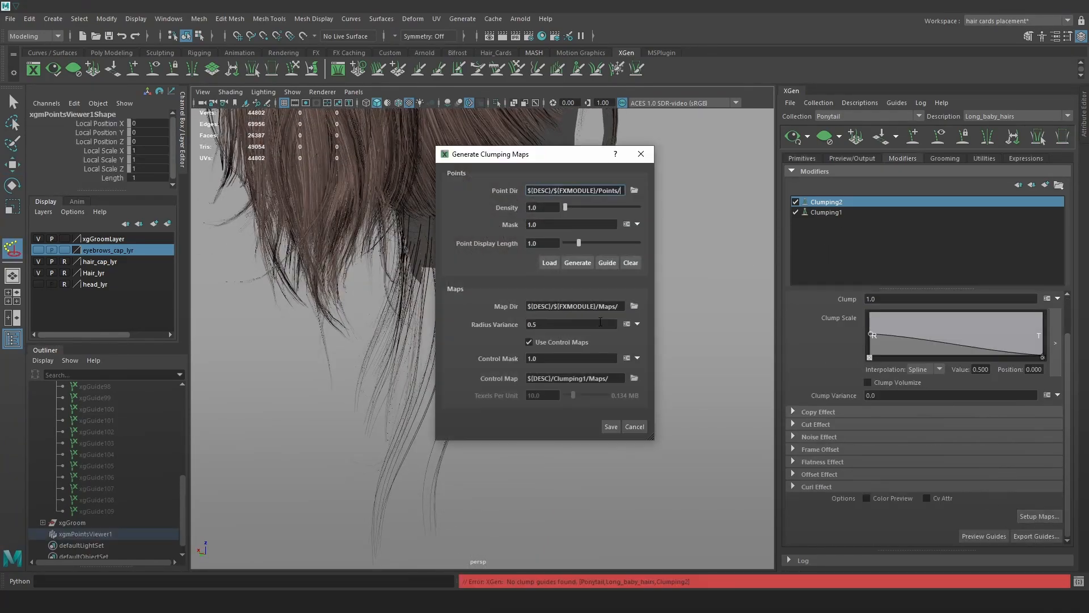
left_click(577, 262)
left_click(611, 426)
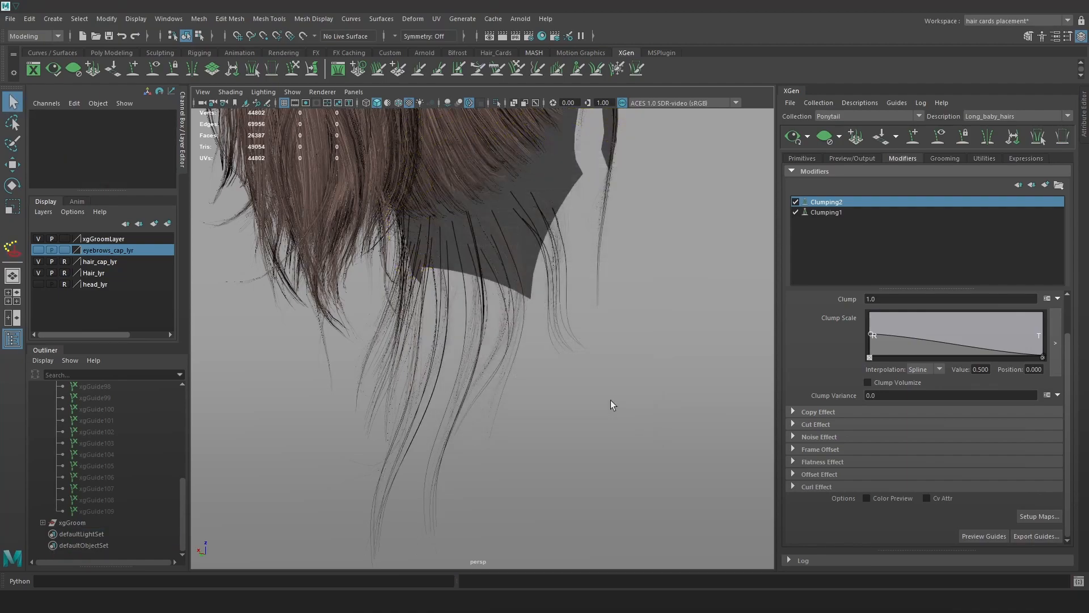
left_click_drag(628, 360, 684, 338, "alt")
left_click(796, 203)
left_click(796, 203)
Regenerate Clumping2's maps at a higher density of about 3.9 and save them.
left_click(1038, 516)
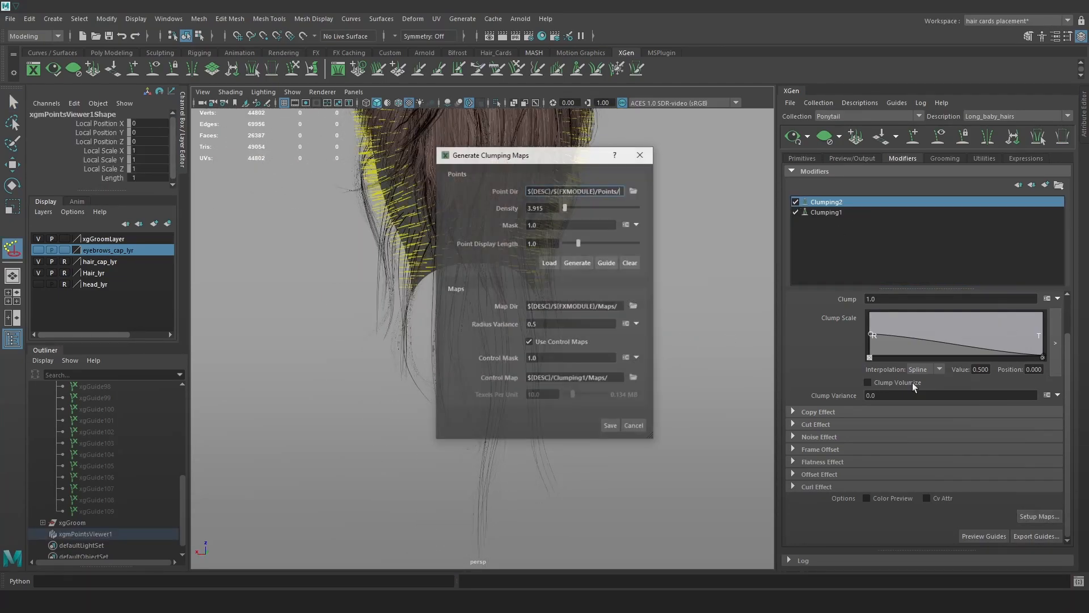
left_click_drag(571, 207, 576, 207)
left_click(611, 426)
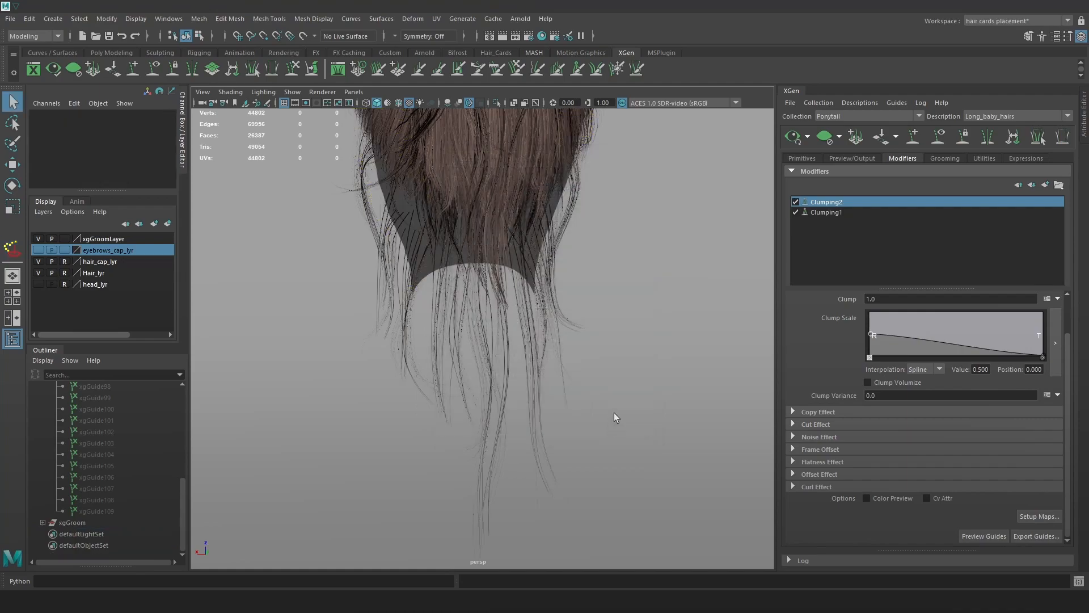
left_click(793, 201)
left_click(793, 200)
left_click(793, 201)
left_click(793, 201)
left_click_drag(661, 266, 606, 280, "alt")
right_click_drag(606, 281, 611, 271, "alt")
left_click(806, 158)
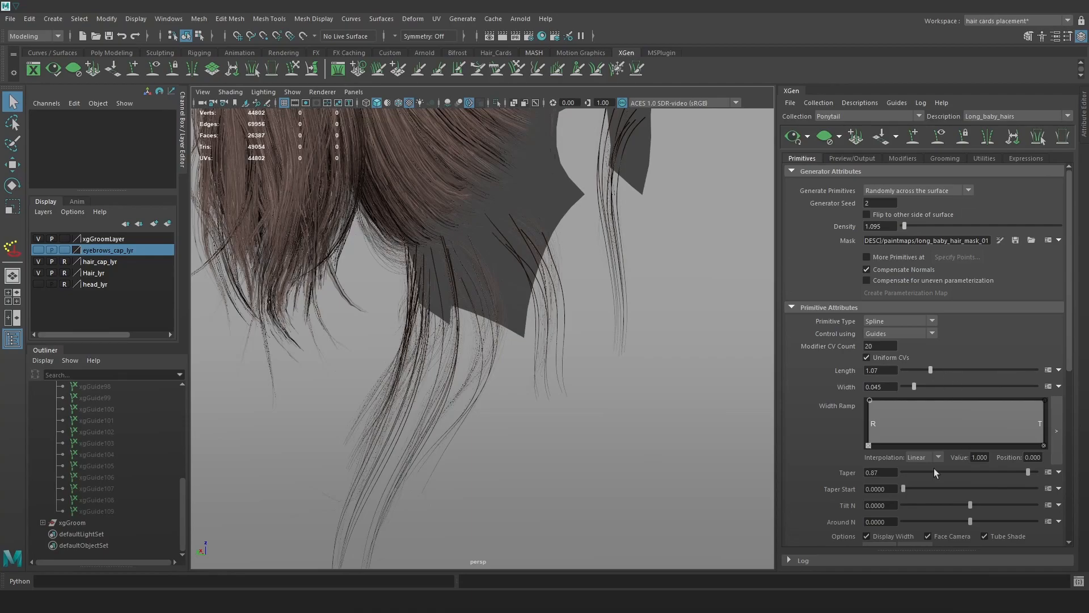
Lower the width ramp at the root, adding a point of 0.592 at position 0.146.
left_click_drag(868, 401, 894, 417)
left_click_drag(567, 335, 633, 324, "alt")
left_click(823, 139)
left_click(794, 138)
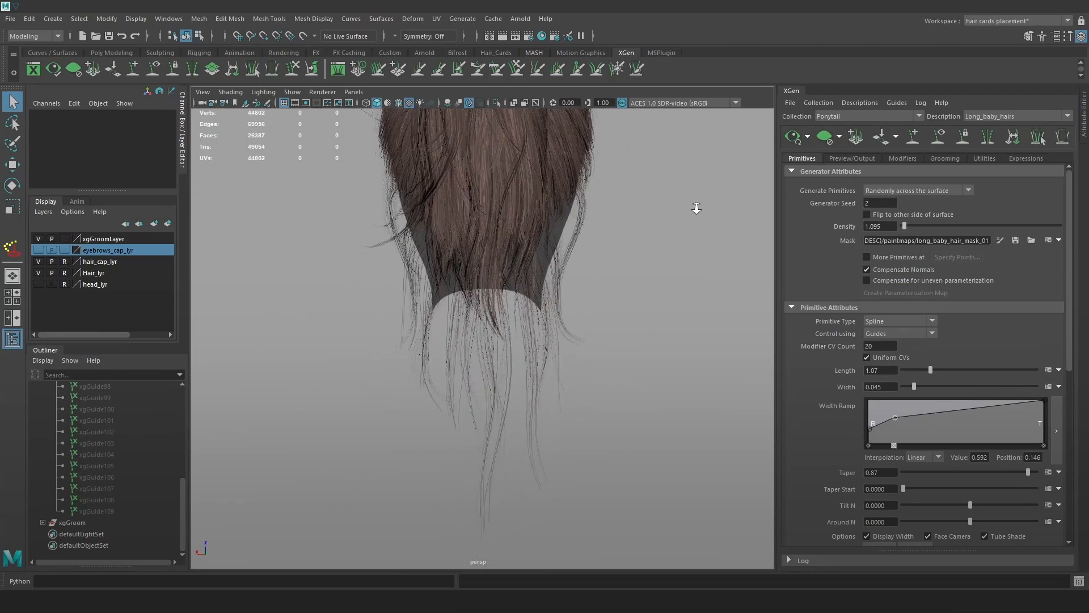
Add a Coil modifier to Long_baby_hairs.
left_click(902, 158)
left_click(1045, 185)
left_click(909, 208)
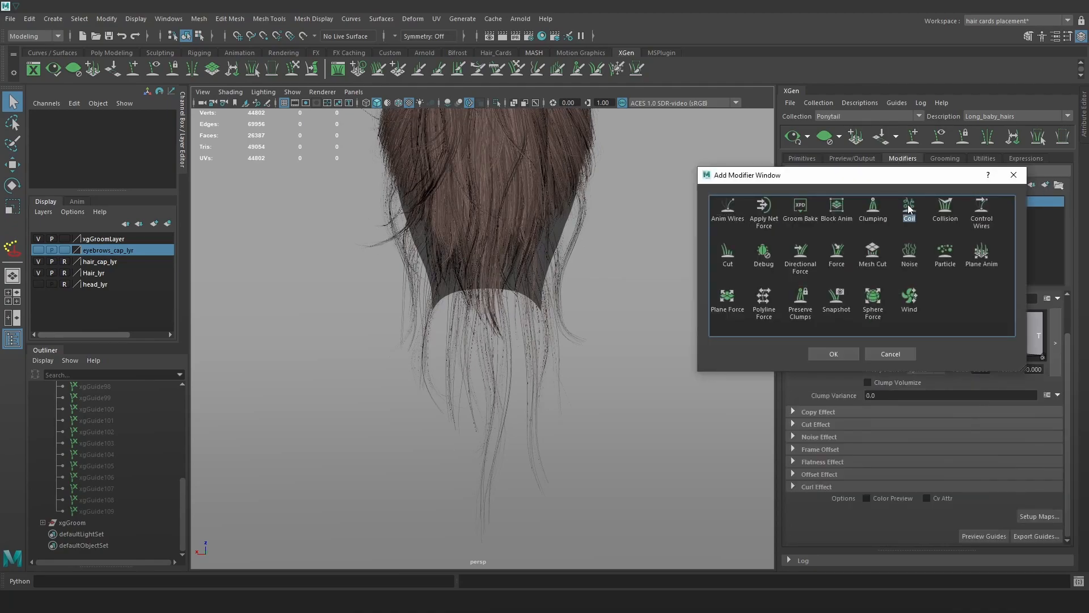
left_click(837, 356)
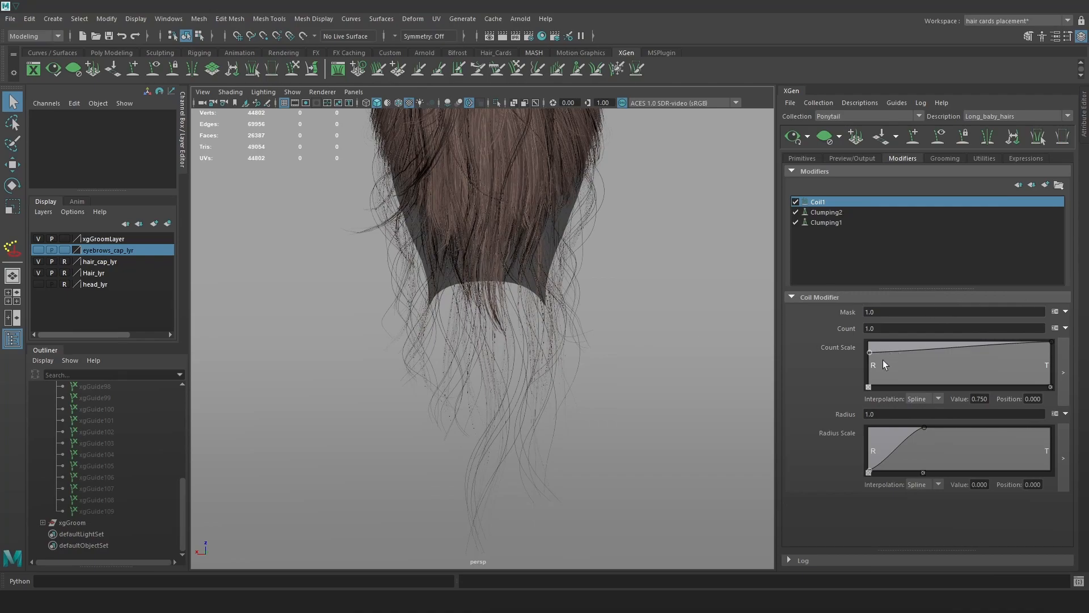
Try Coil1 count 2, radius 2, then count .2, toggling Coil1 to compare.
left_click(863, 328)
key("Return")
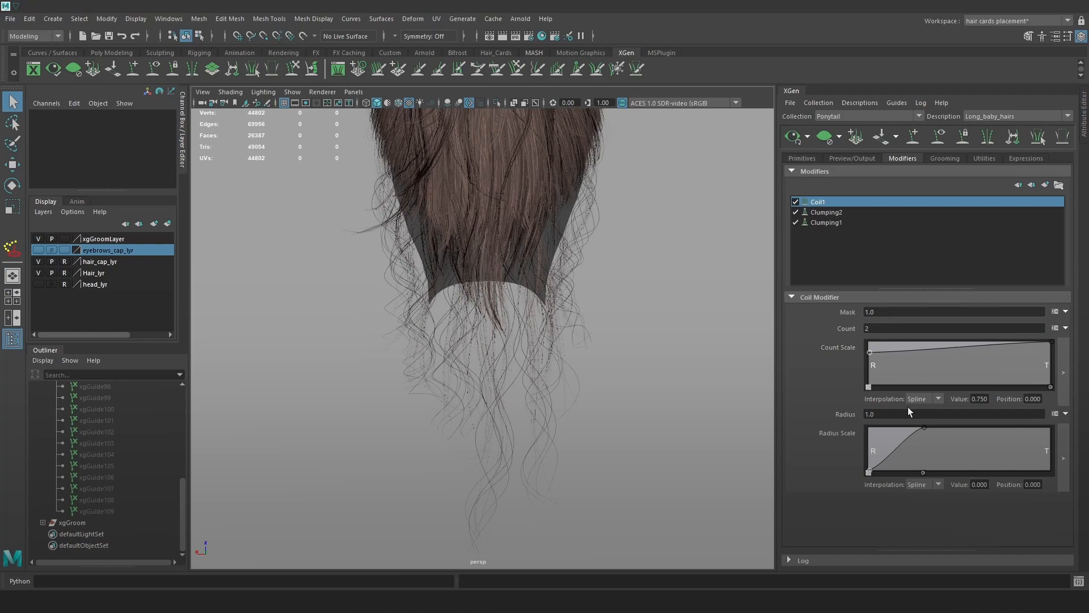
left_click(888, 412)
type("2")
key("Return")
left_click_drag(931, 330, 831, 319)
type(".2")
key("Return")
left_click(794, 204)
left_click(794, 204)
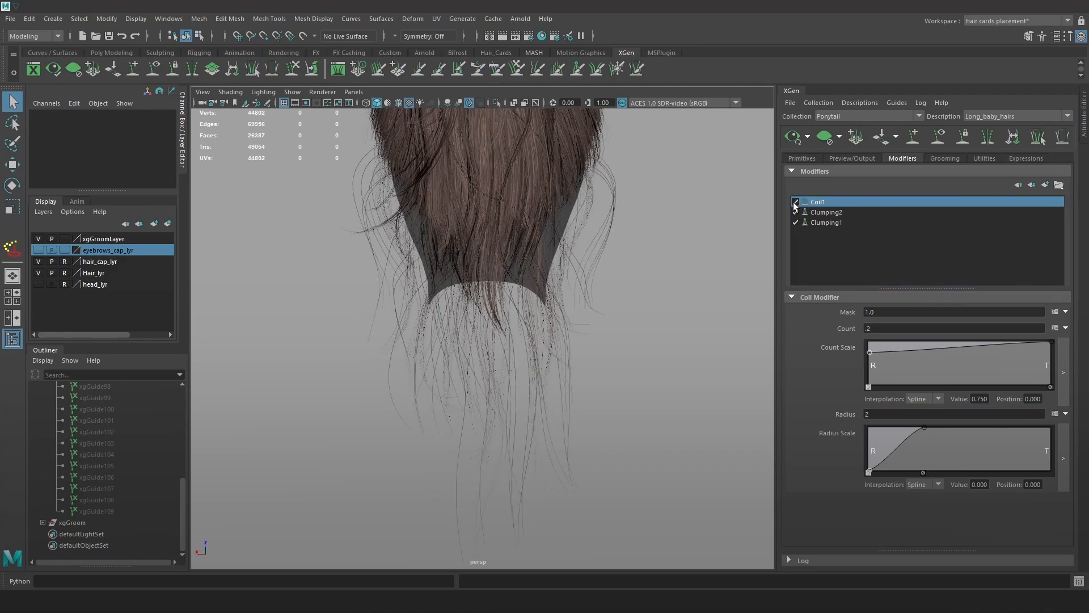
Settle Coil1 on count .7 and radius 1, comparing with the coil off.
left_click(887, 327)
type(".7")
key("Return")
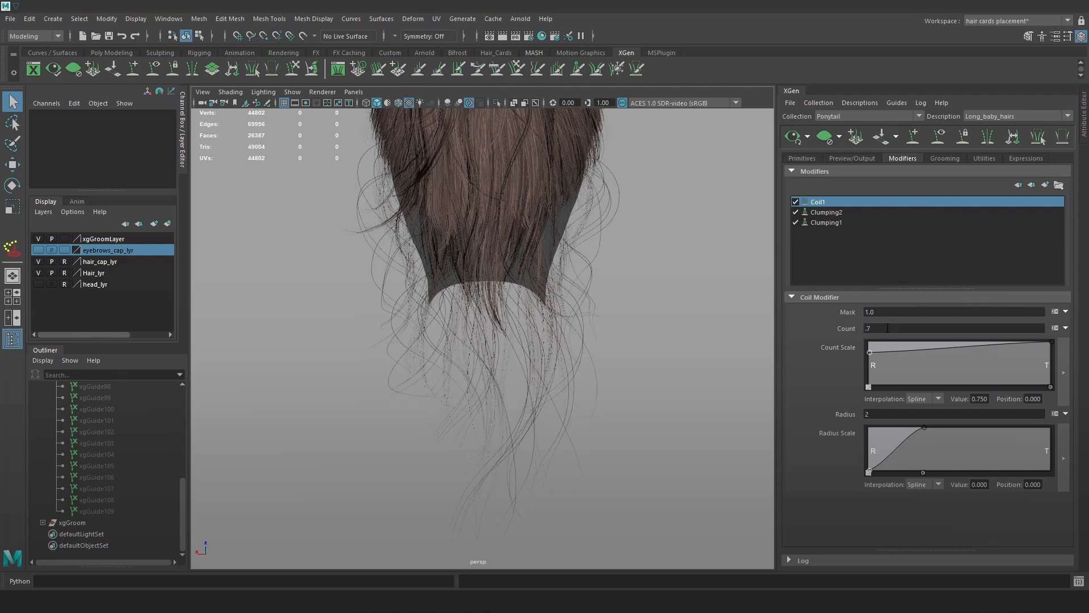
double_click(895, 413)
type("1")
key("Return")
left_click(794, 204)
left_click(794, 203)
mouse_move(670, 340)
left_mouse_down("alt")
mouse_move(625, 345)
mouse_move(637, 323)
mouse_move(650, 330)
left_mouse_up("alt")
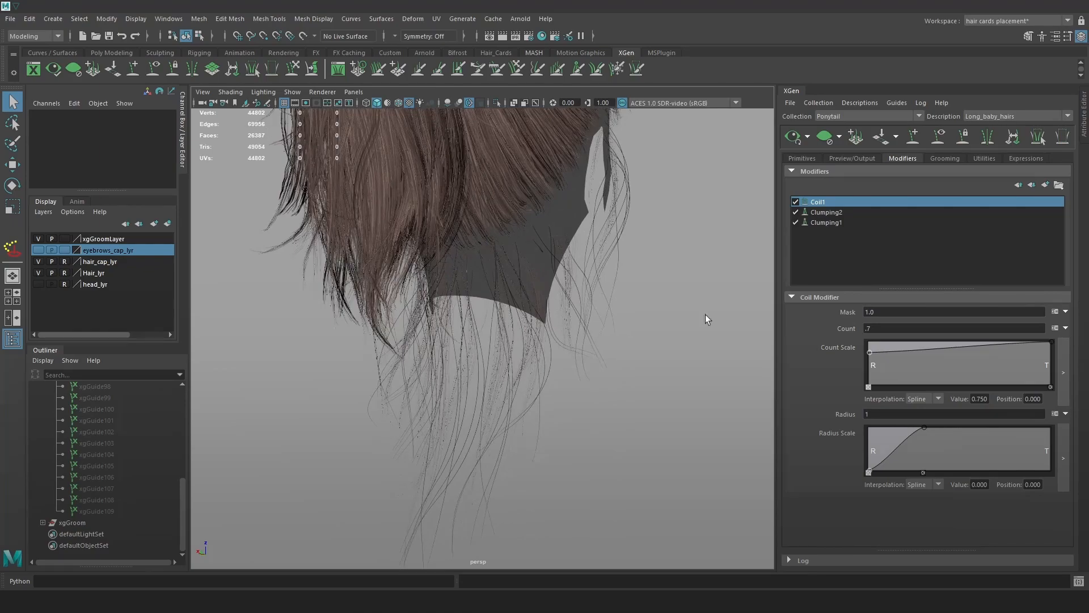
Reshape the Count Scale ramp to zero at the root with a mid-length dip.
left_click_drag(869, 353, 869, 387)
left_click_drag(960, 353, 966, 369)
left_click_drag(745, 350, 635, 287, "alt")
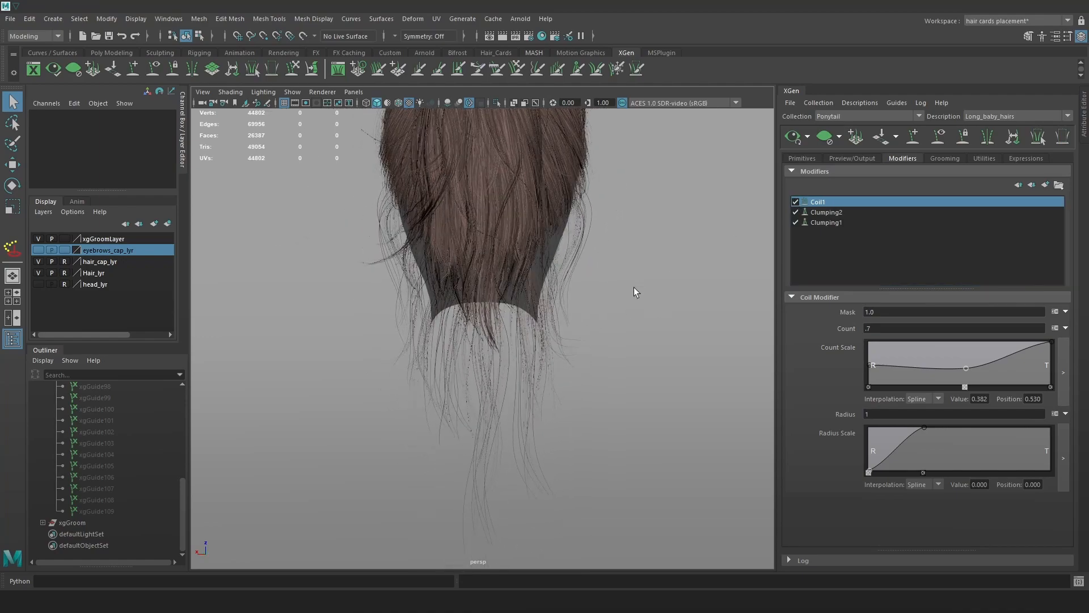
Try Coil1 Mask values .5, .8 and .9, return it to 1, and open Add Modifier.
left_click_drag(888, 312, 821, 303)
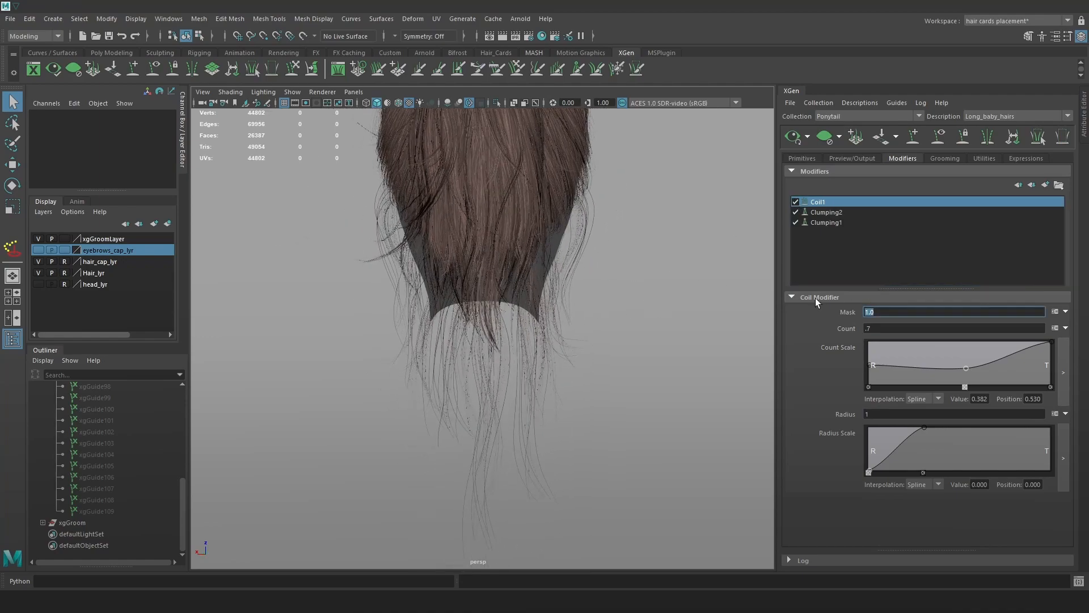
type(".5")
key("Return")
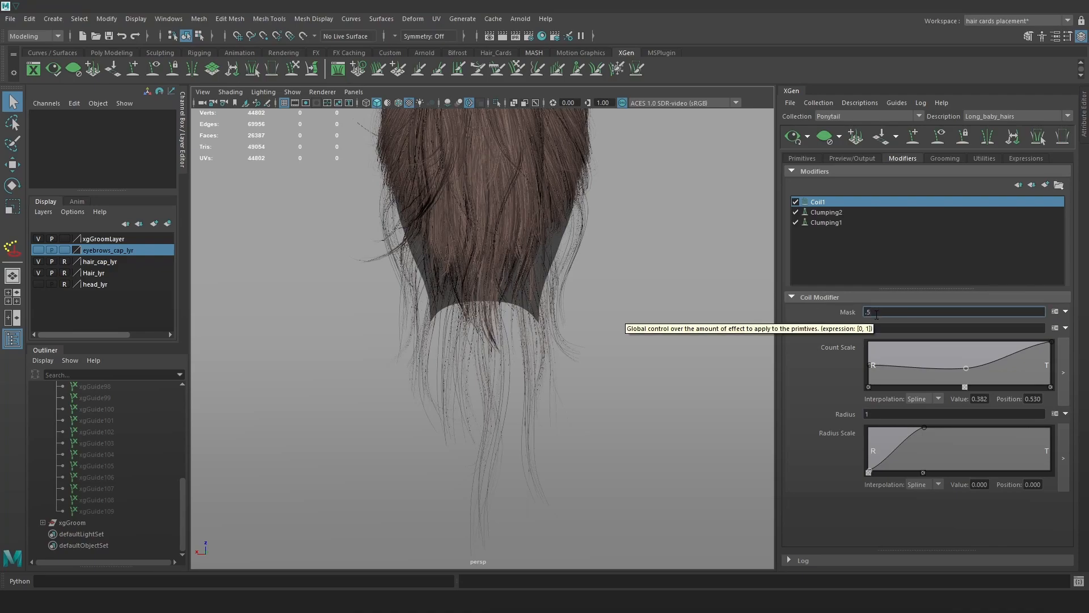
type(".8")
key("Return")
left_click(898, 312)
type("9")
key("Return")
left_click(886, 312)
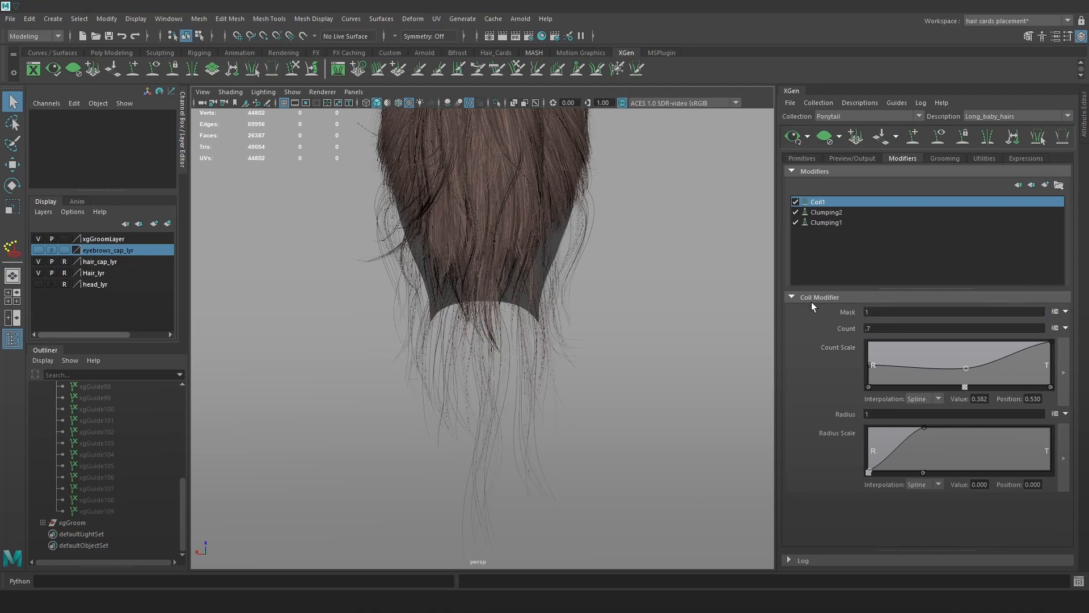
mouse_move(679, 291)
left_mouse_down("alt")
mouse_move(665, 315)
mouse_move(683, 298)
left_mouse_up("alt")
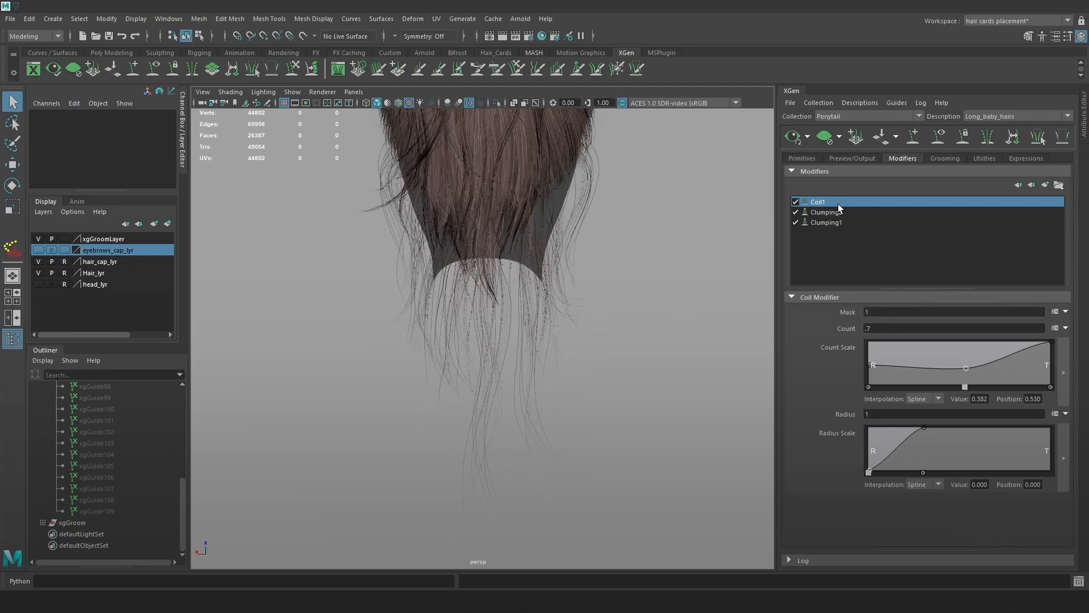
left_click(1032, 186)
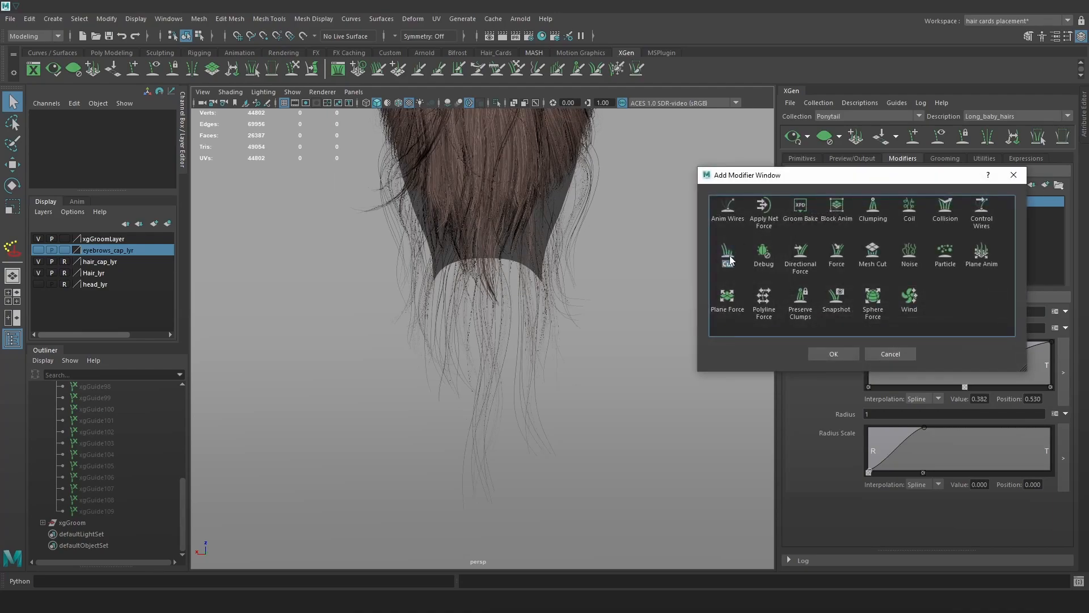
Add a Cut modifier with Amount rand(0.0,6), after trying rand(0.0,10).
left_click(826, 351)
left_click(944, 329)
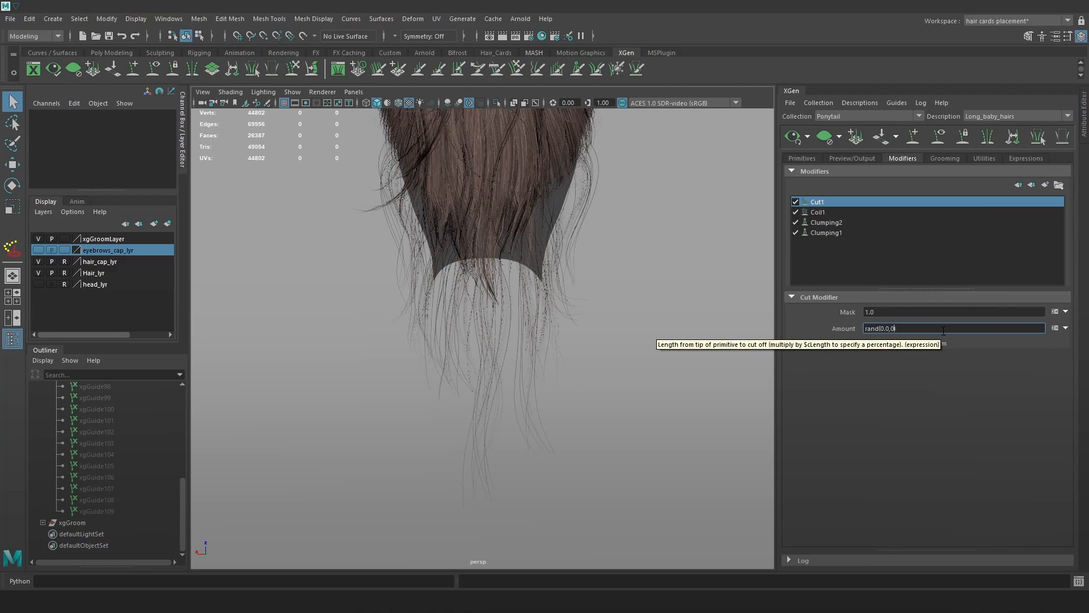
type("10")
key("Return")
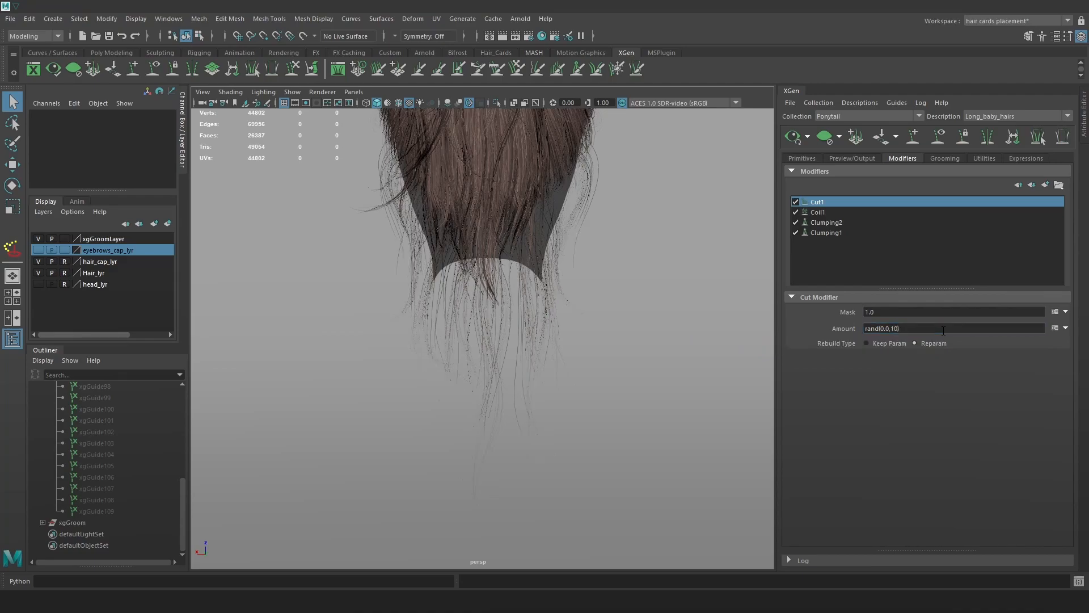
left_click(899, 329)
key("BackSpace")
key("BackSpace")
key("Return")
Clear and regenerate the hair preview several times to inspect the trimmed strands.
scroll(699, 320, "up", 5)
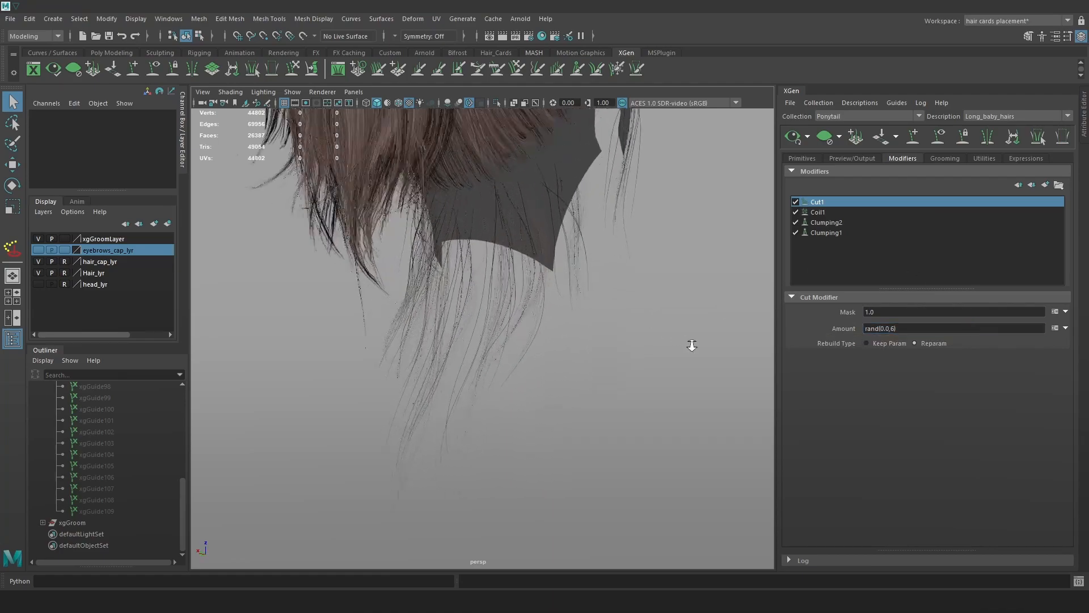
left_click(823, 135)
left_click(796, 136)
left_click_drag(687, 233, 651, 238, "alt")
left_click(825, 143)
left_click(790, 141)
left_click(825, 140)
left_click(798, 136)
left_click_drag(628, 181, 424, 342, "alt")
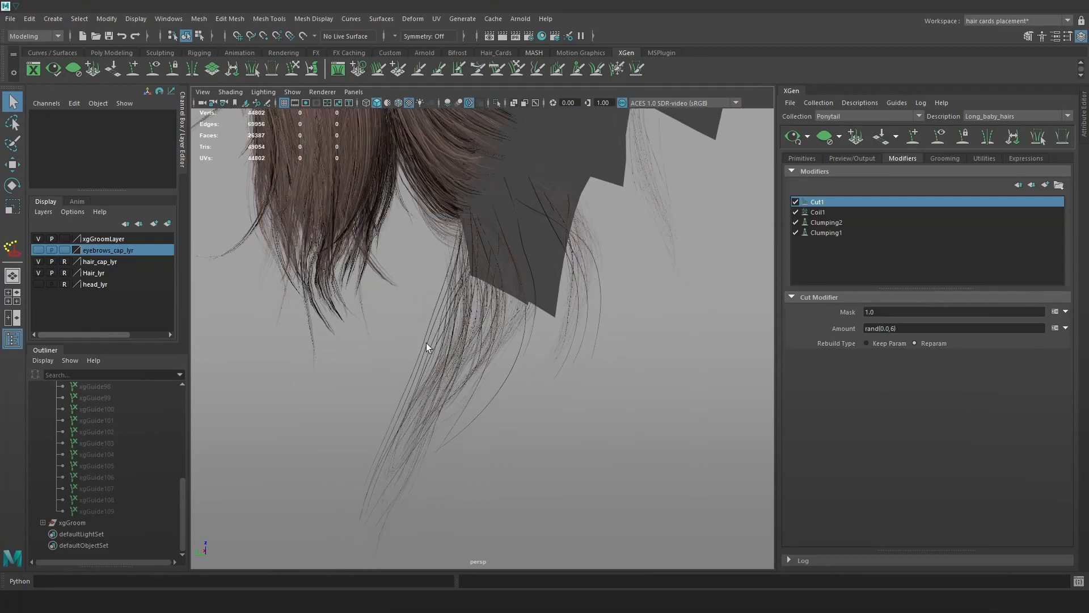
Select xgGuide109 and toggle Coil1 and Cut1 off and on to compare.
left_click(108, 511)
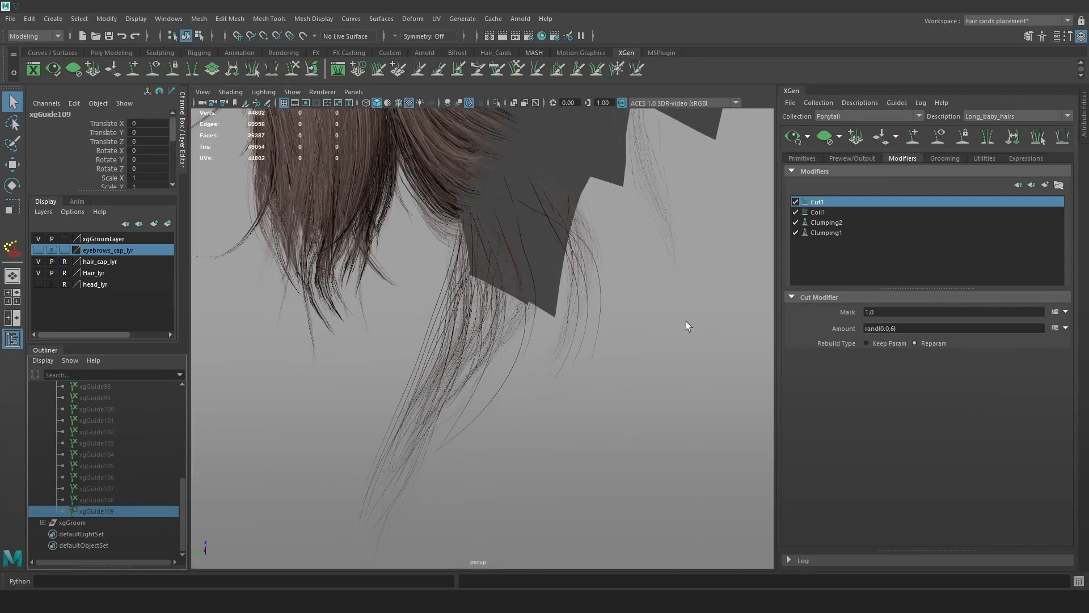
left_click(794, 211)
left_click(795, 211)
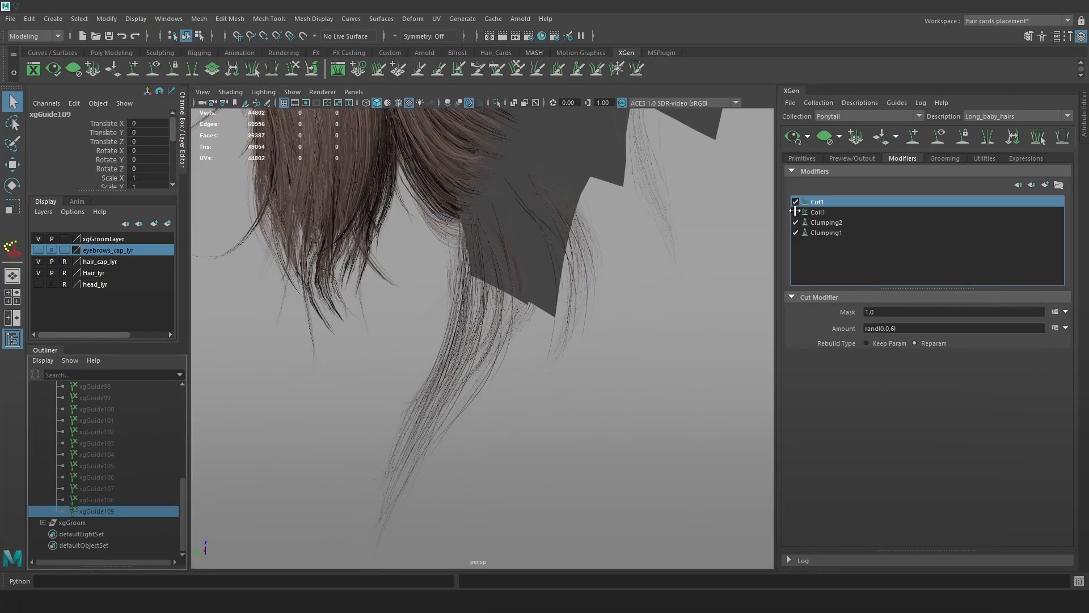
left_click(795, 202)
left_click(794, 203)
left_click(795, 203)
left_click(795, 202)
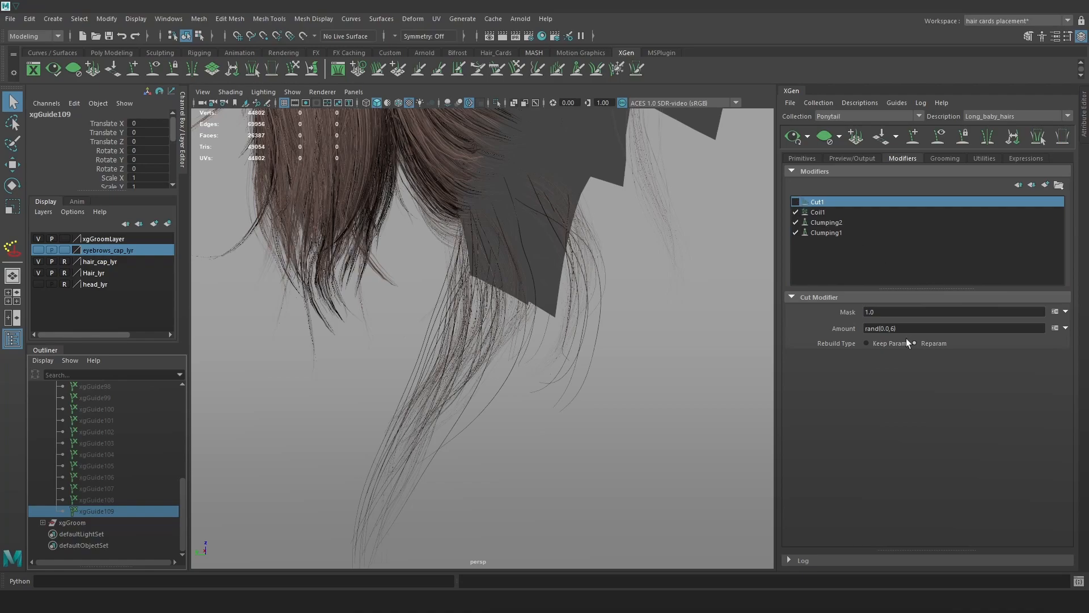
left_click(795, 203)
Lower the Cut1 Amount to rand(0.0,3) and compare with Cut1 and Coil1 toggled.
left_click(895, 328)
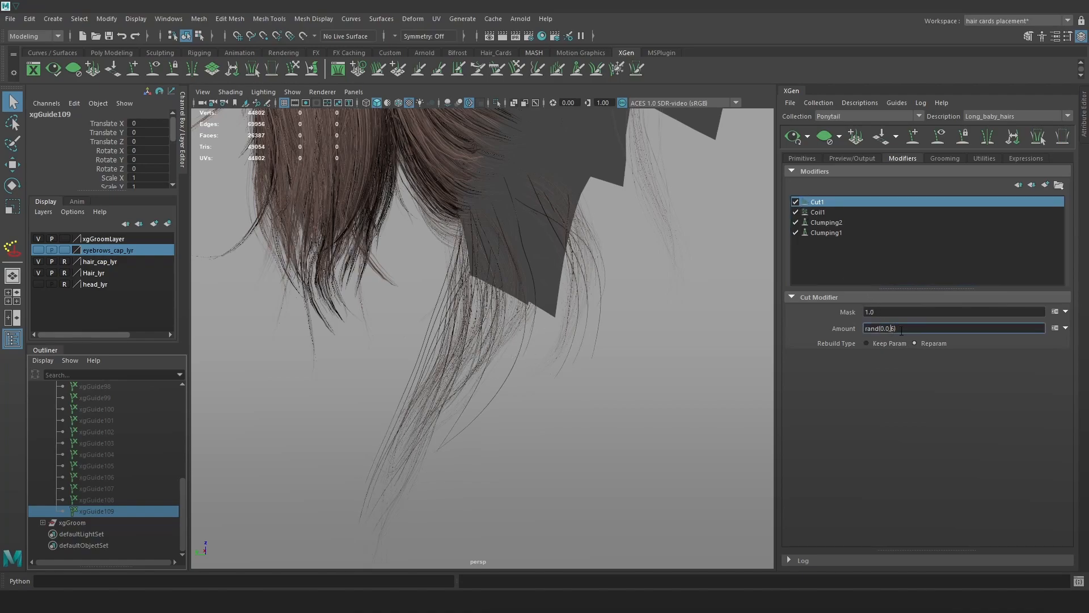
type("3")
key("Return")
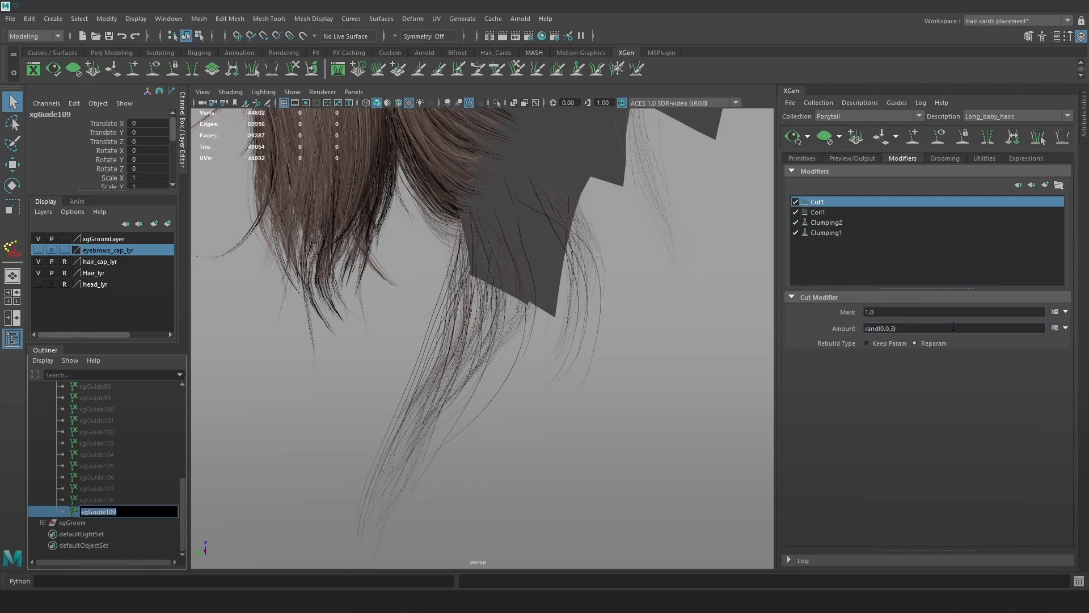
left_click(794, 200)
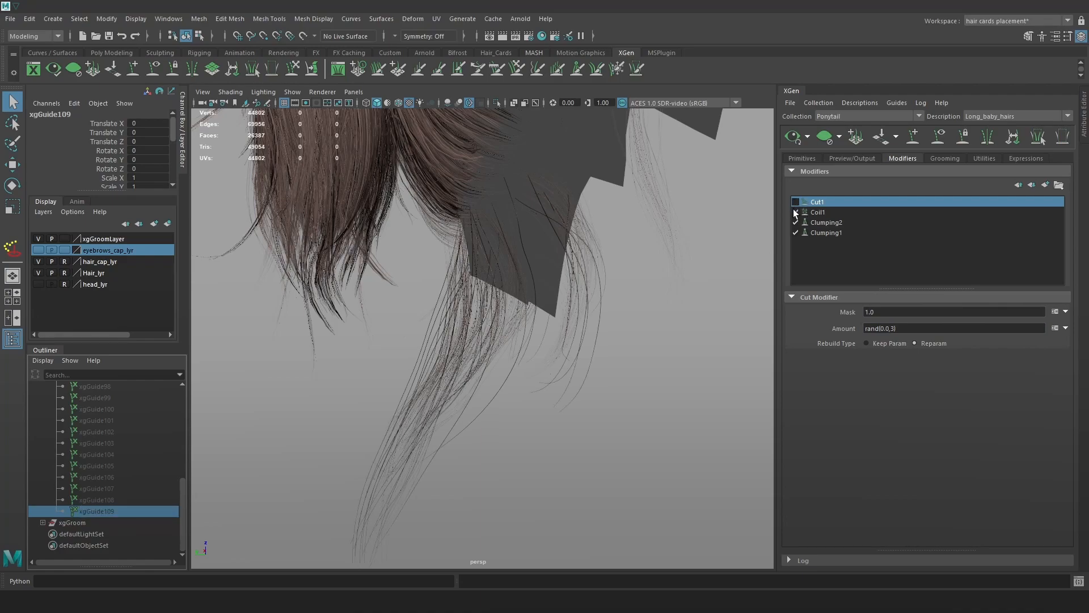
left_click(794, 210)
left_click(794, 202)
mouse_move(594, 275)
left_mouse_down("alt")
mouse_move(669, 284)
mouse_move(590, 290)
left_mouse_up("alt")
left_click(795, 211)
Select guides xgGuide95 through xgGuide109 in the Outliner and unhide them.
scroll(123, 447, "up", 3)
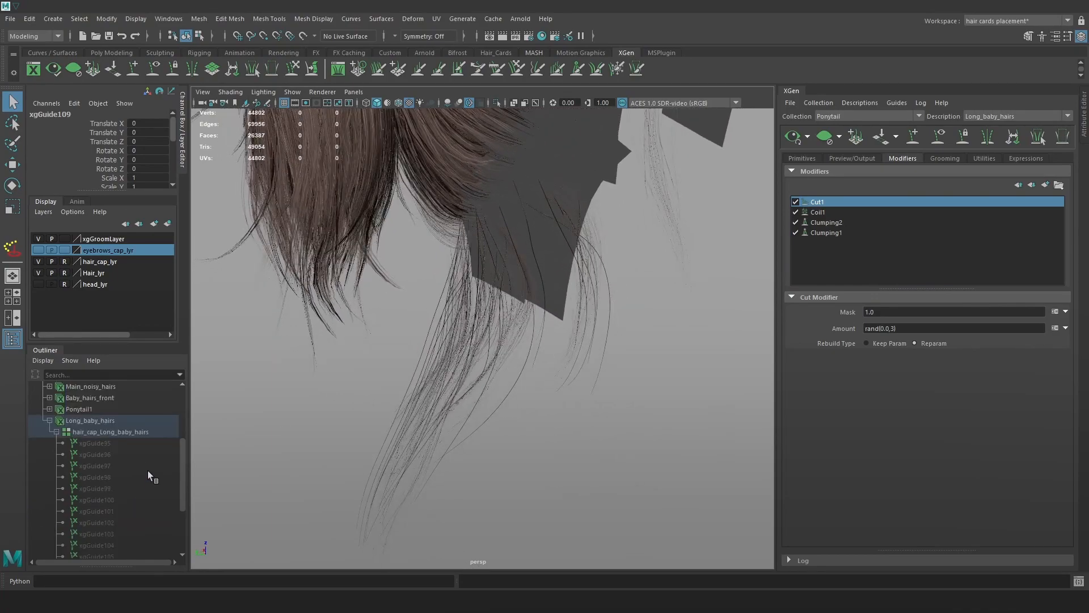
left_click(121, 444)
scroll(124, 476, "down", 3)
left_click(121, 507, "shift")
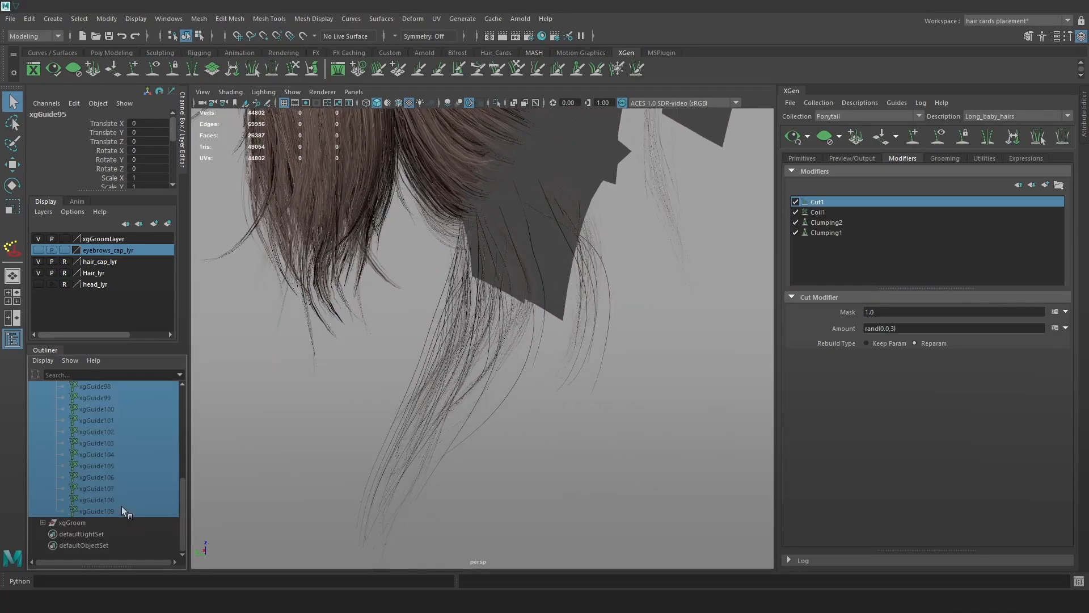
key("h")
left_click(634, 389)
mouse_move(499, 342)
left_mouse_down("alt")
mouse_move(496, 355)
mouse_move(508, 357)
left_mouse_up("alt")
Brush the left guide strands slightly right with Sculpt Guides and refresh the preview.
double_click(291, 66)
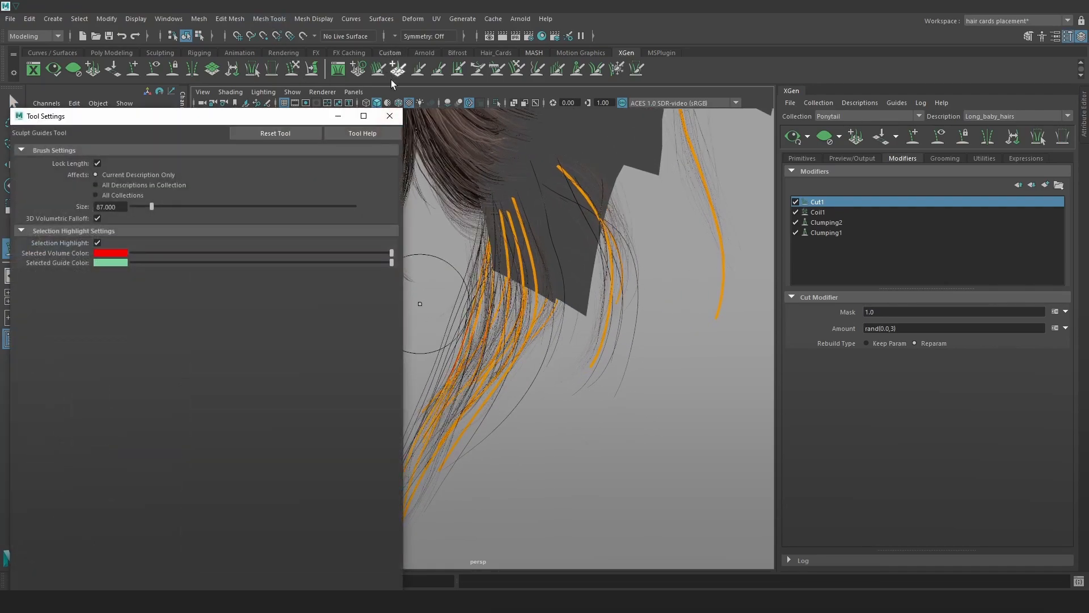
left_click(390, 116)
left_click_drag(470, 333, 485, 331)
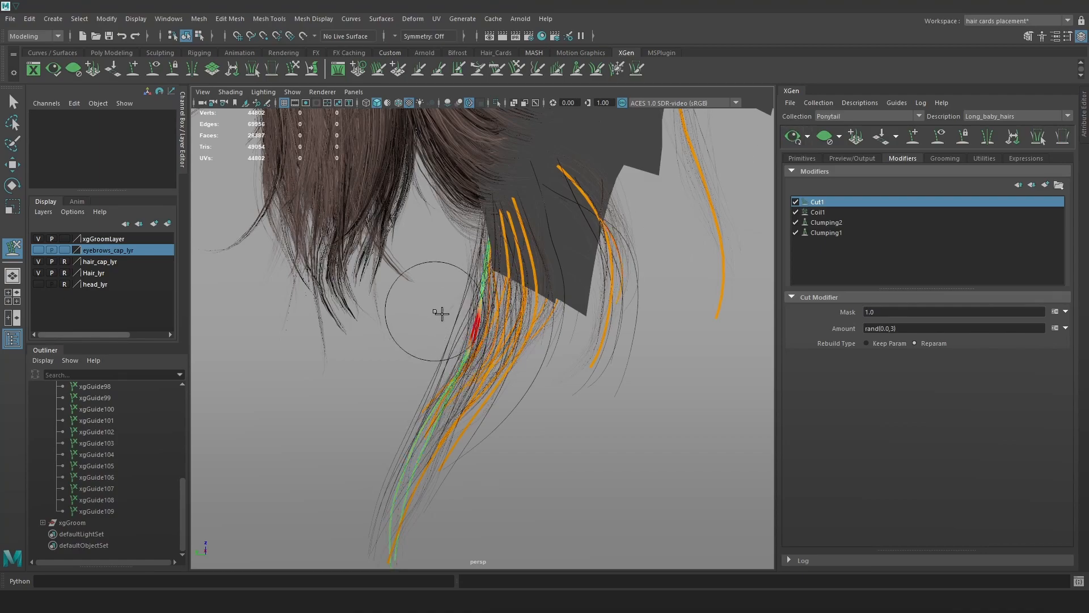
left_click_drag(495, 338, 364, 370, "alt")
left_click(793, 140)
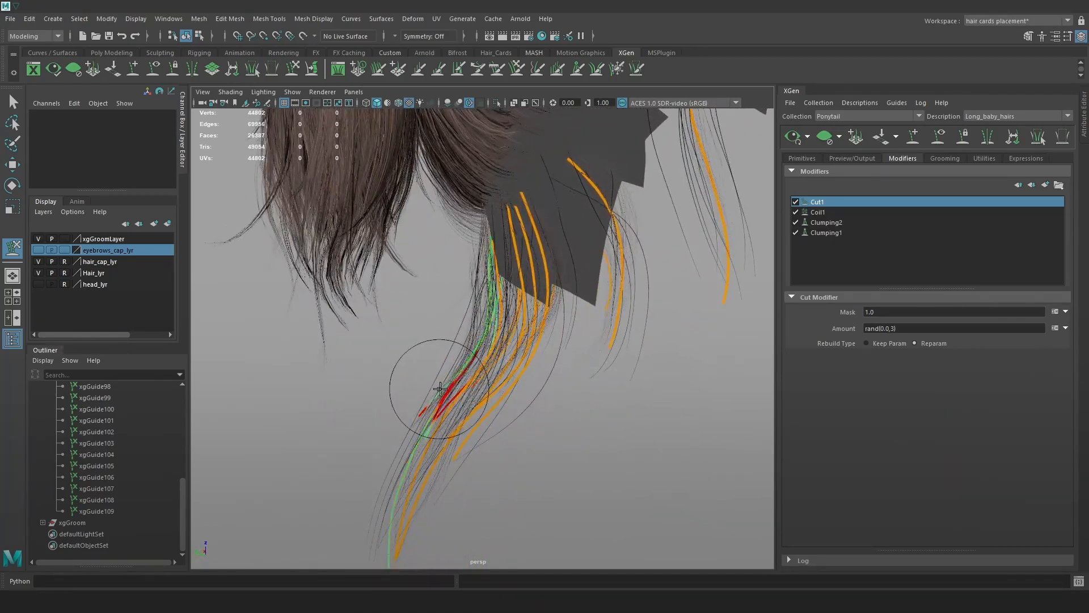
left_click(798, 140)
Select xgGuide95 through xgGuide109 in the Outliner and hide them with Ctrl+H.
key("w")
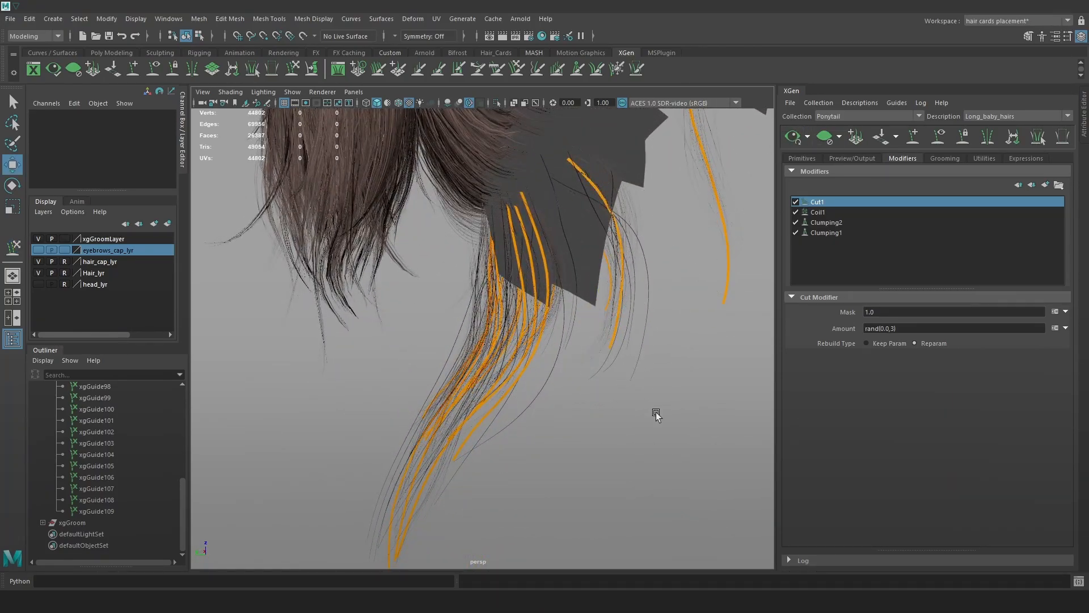
left_click(126, 509)
scroll(113, 488, "up", 5)
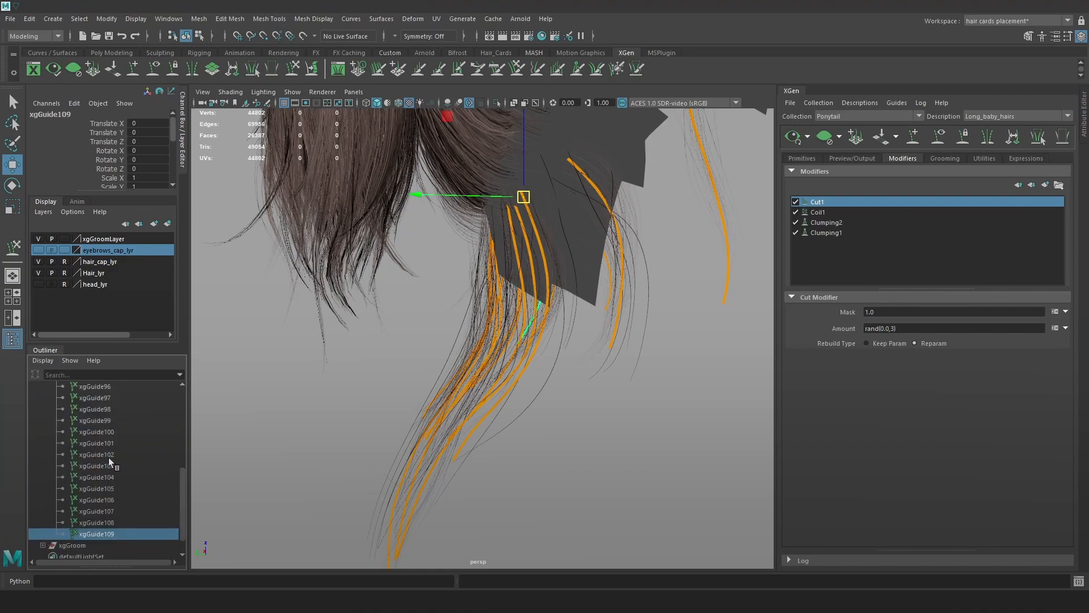
left_click(113, 467, "shift")
key("ctrl+h")
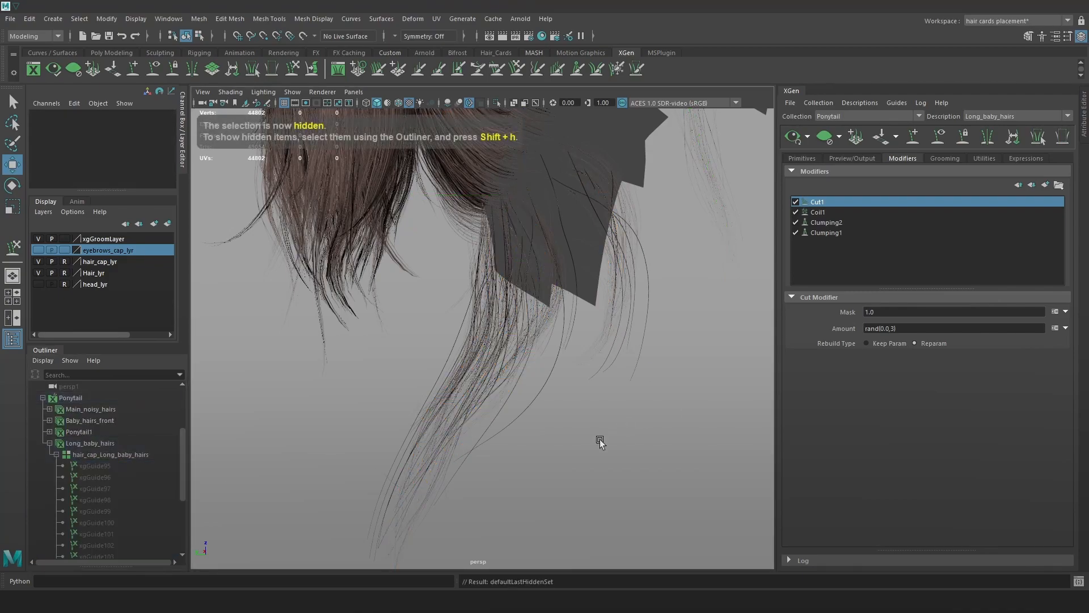
Make head_lyr visible and compare the neck hair with Coil1 off and on.
left_click(38, 284)
left_click(37, 284)
left_click(37, 284)
left_click_drag(402, 362, 522, 368, "alt")
left_click(796, 211)
left_click_drag(745, 244, 574, 295, "alt")
left_click(801, 214)
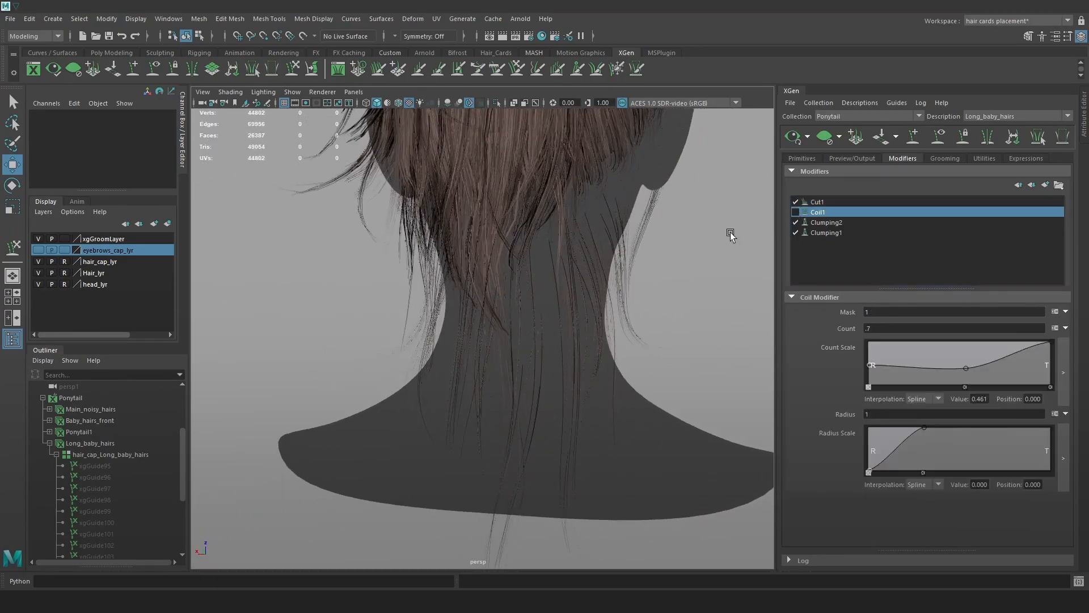
left_click_drag(747, 223, 559, 263, "alt")
left_click(795, 212)
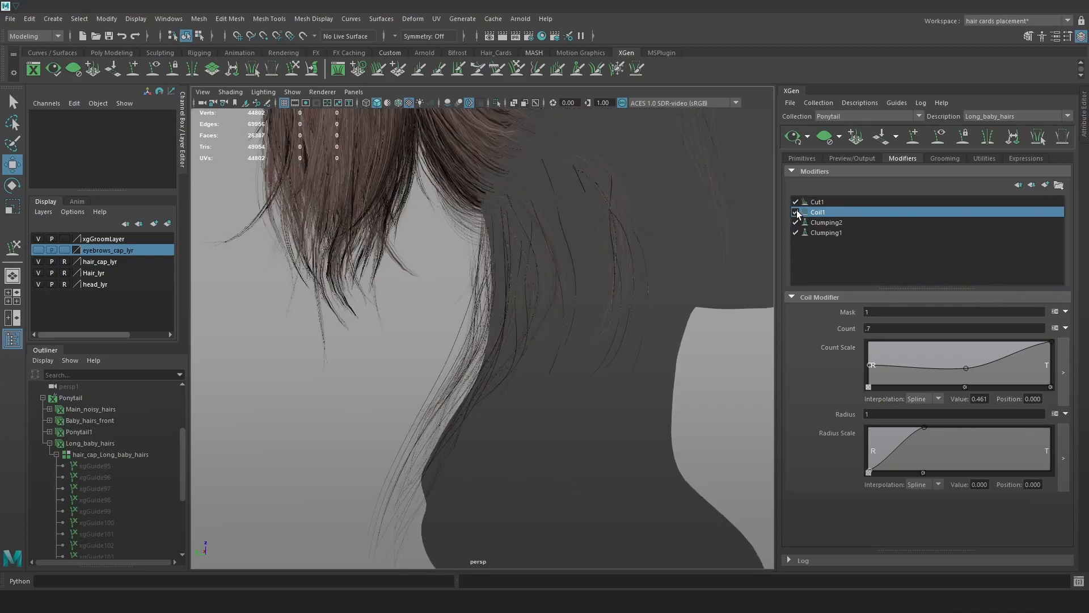
Set the Coil1 Mask to .6 and compare with Cut1 toggled off and on.
left_click(887, 312)
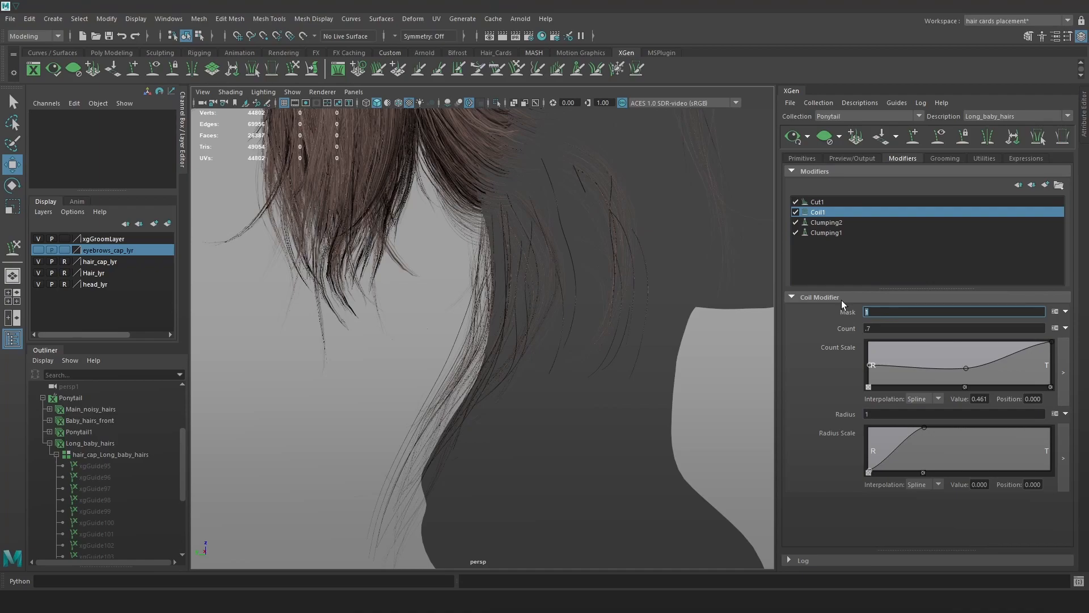
type(".6")
key("Return")
left_click_drag(661, 304, 732, 308, "alt")
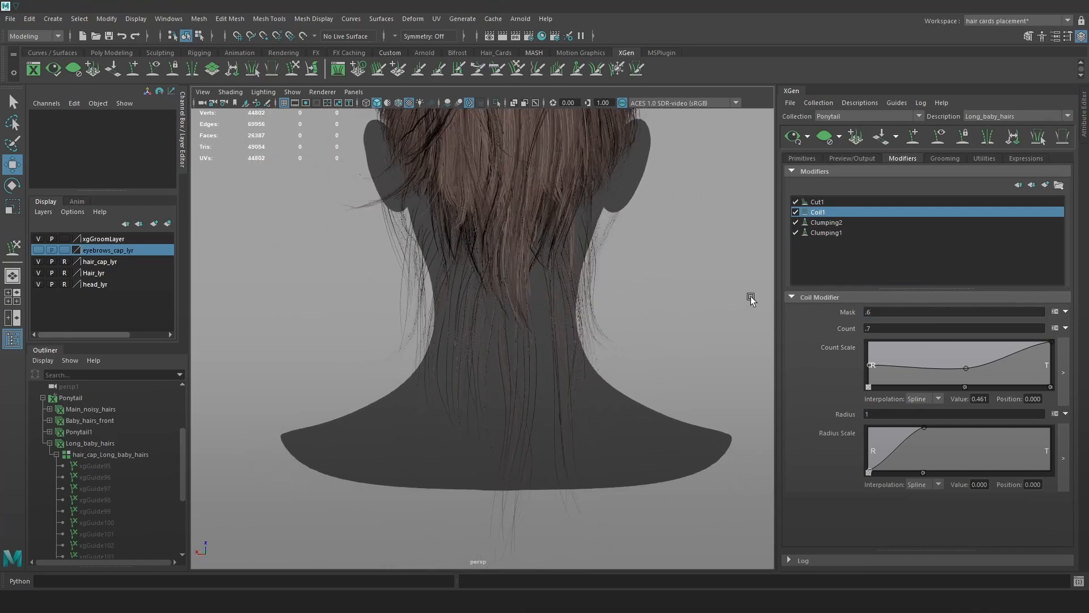
left_click(795, 202)
left_click(796, 202)
left_click_drag(680, 323, 477, 308, "alt")
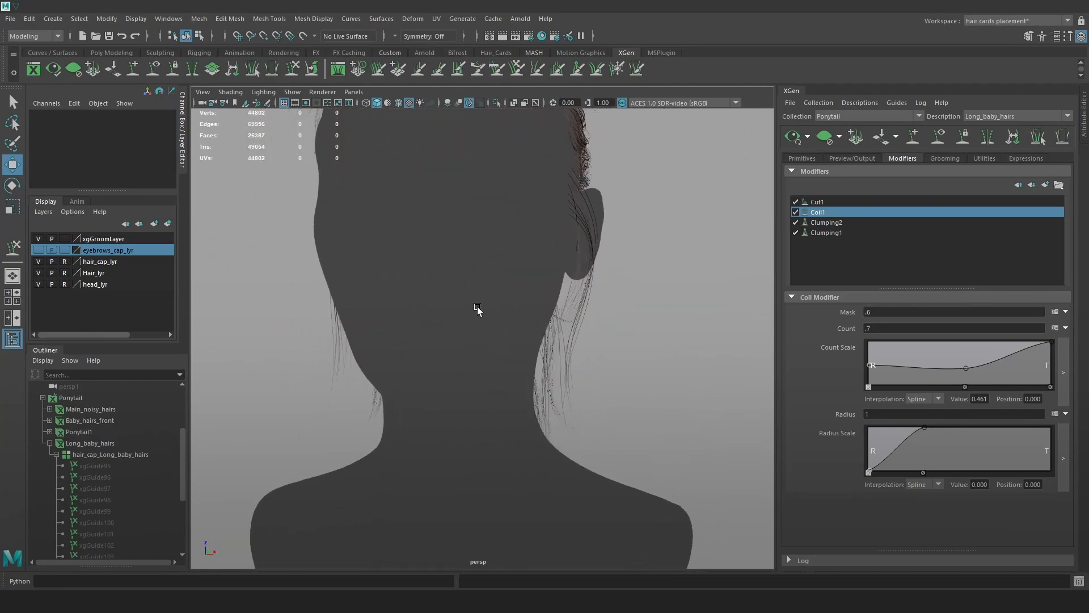
Unhide guides xgGuide95 and xgGuide96.
left_click(94, 465)
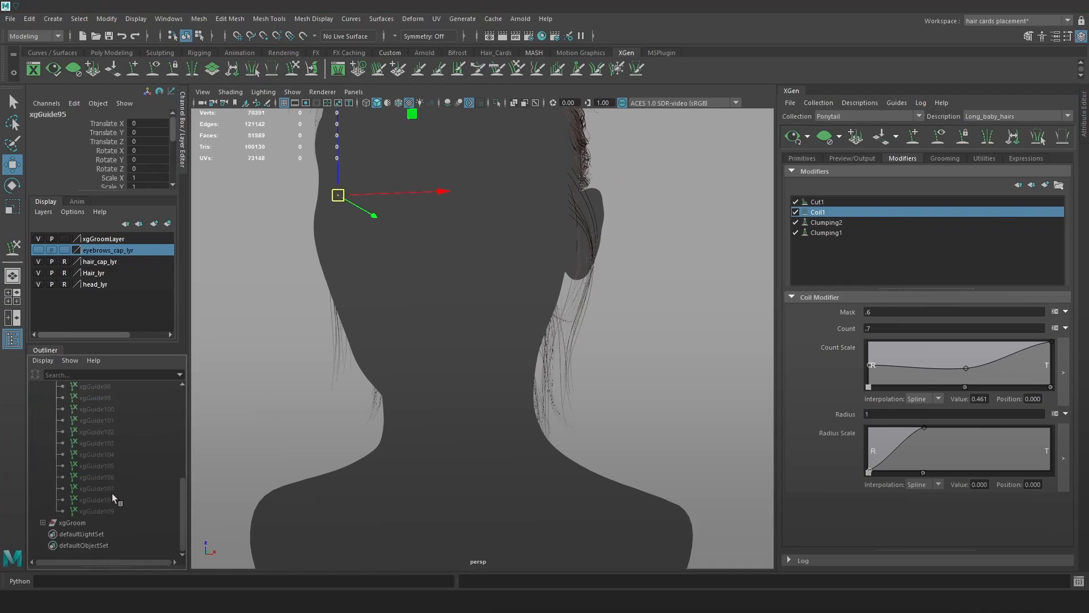
scroll(130, 476, "down", 2)
left_click(117, 454, "shift")
key("shift+h")
left_click(666, 287)
mouse_move(666, 287)
left_mouse_down("alt")
mouse_move(675, 298)
mouse_move(639, 297)
left_mouse_up("alt")
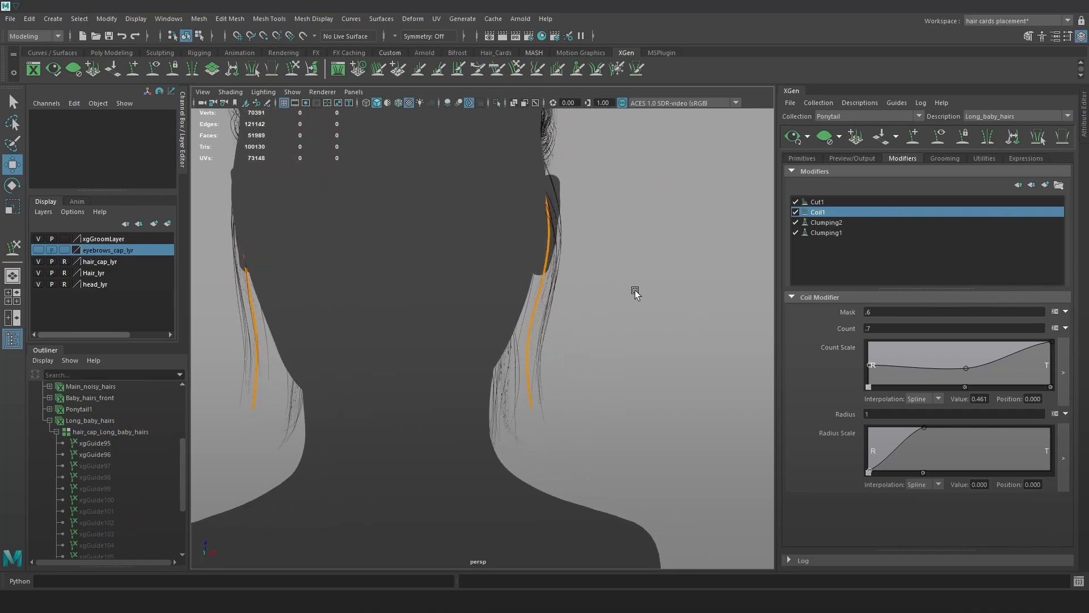
Sculpt the guide's lower part to the left and nudge its tip right.
key("y")
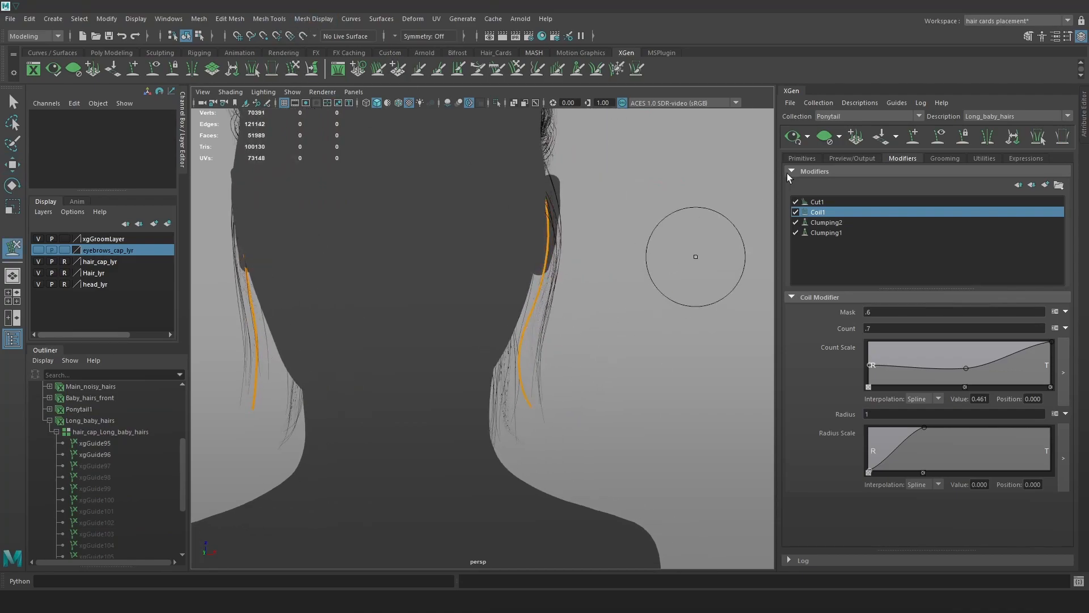
left_click_drag(601, 331, 595, 420, "alt")
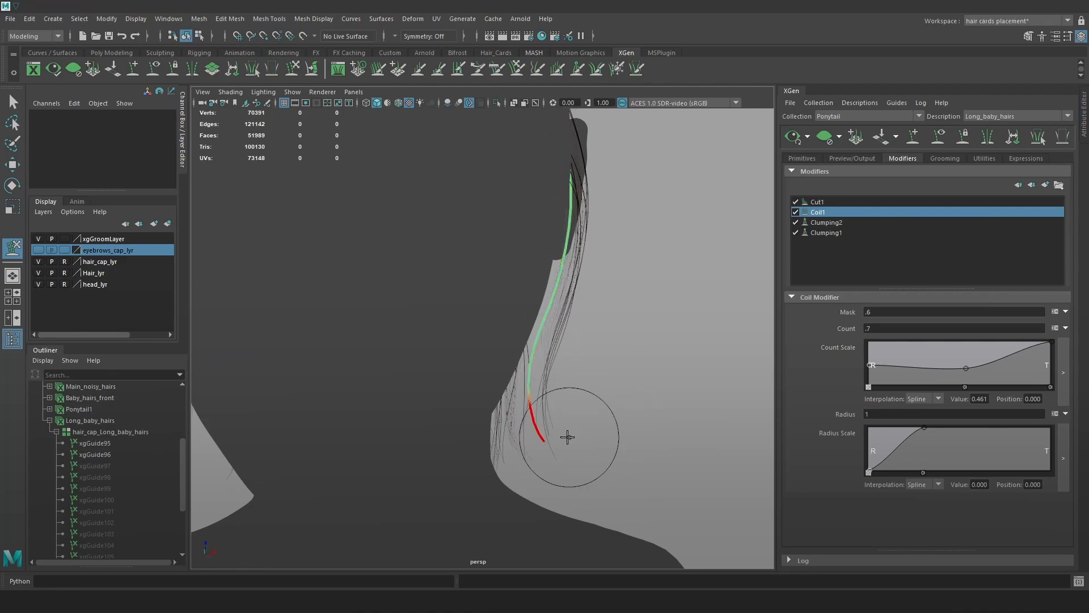
left_click_drag(630, 284, 605, 185, "alt")
left_click_drag(605, 267, 511, 295, "alt")
left_click(793, 137)
left_click_drag(427, 333, 421, 332)
left_click(793, 138)
left_click_drag(421, 442, 429, 450)
left_click(793, 138)
Sculpt the guide's upper part to the right from the back view.
left_click_drag(618, 286, 454, 435, "alt")
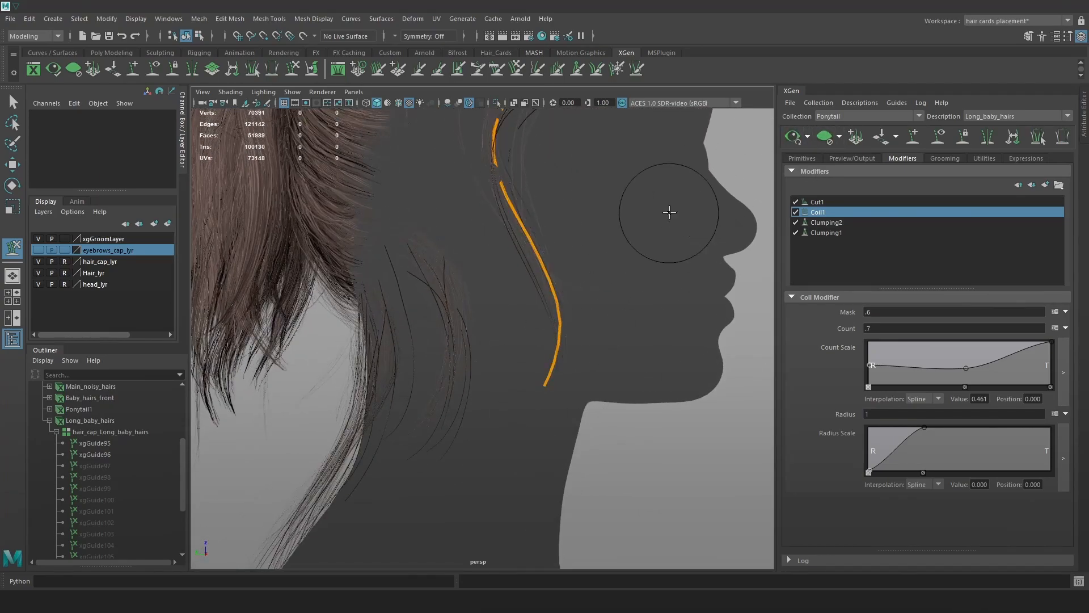
left_click_drag(579, 282, 705, 423, "alt")
left_click(793, 138)
left_click_drag(713, 294, 699, 303, "alt")
left_click_drag(702, 234, 712, 237)
left_click(794, 138)
key("w")
Toggle Clumping1 off and on repeatedly to compare its effect.
left_click_drag(748, 328, 667, 310, "alt")
left_click(797, 231)
left_click(796, 231)
left_click(797, 232)
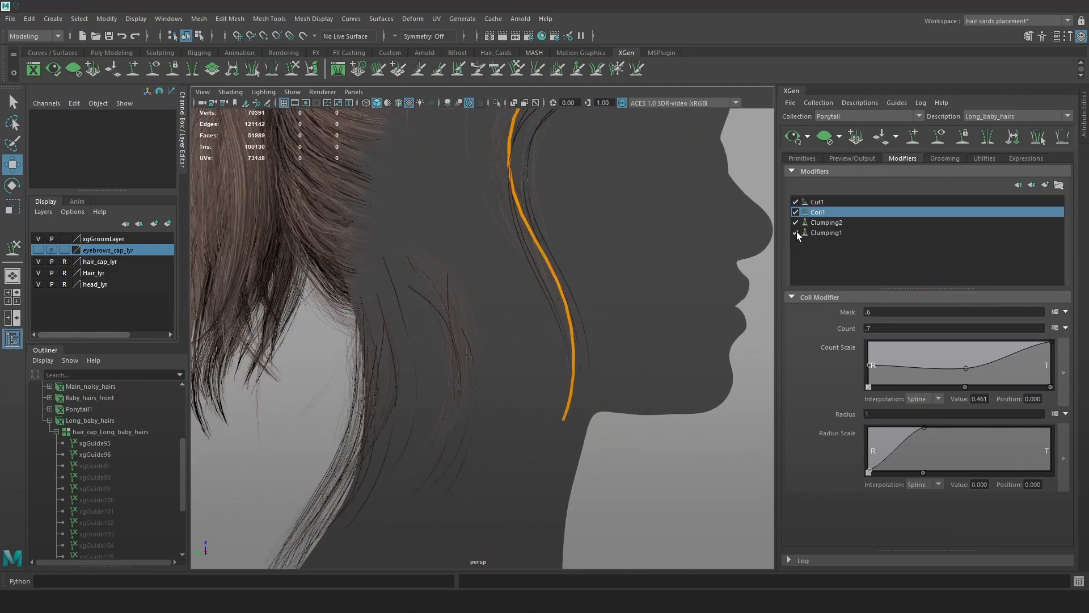
left_click(796, 232)
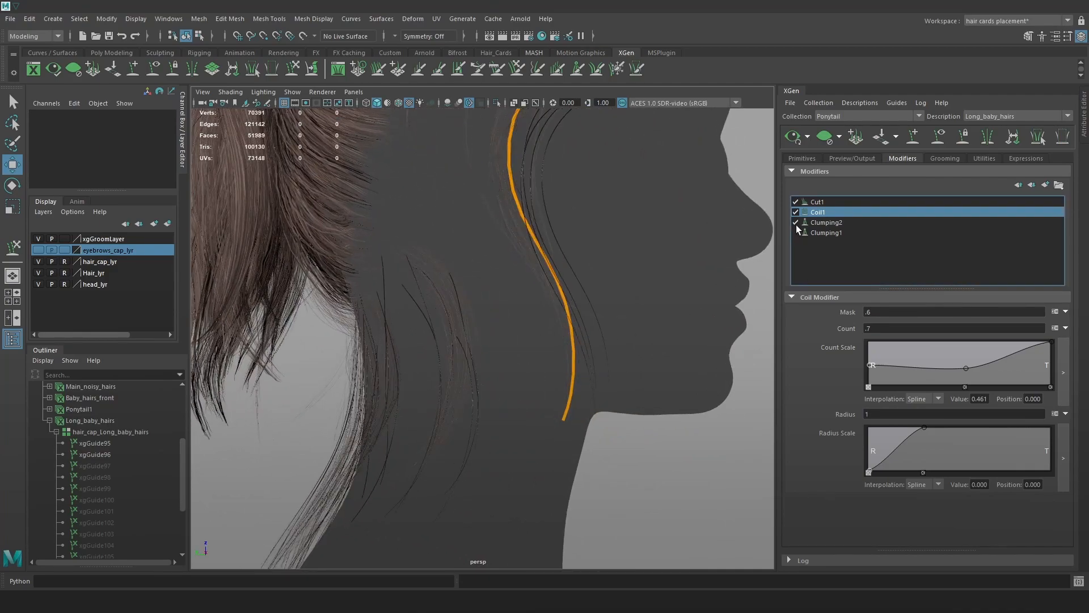
left_click(797, 228)
left_click(796, 229)
left_click(797, 229)
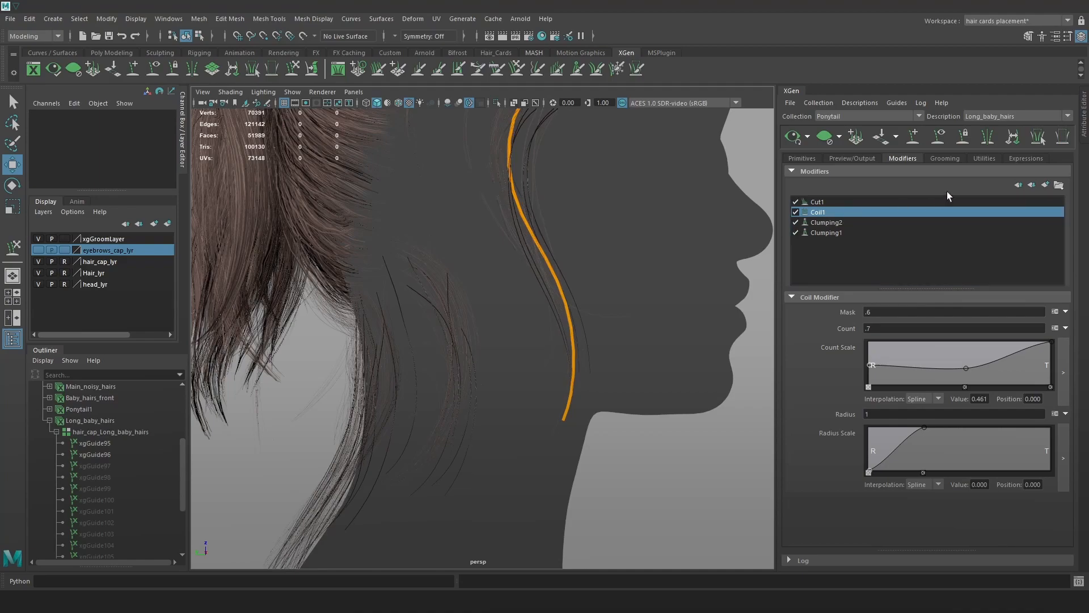
Add a new Clumping modifier and open its Setup Maps dialog.
left_click(1044, 187)
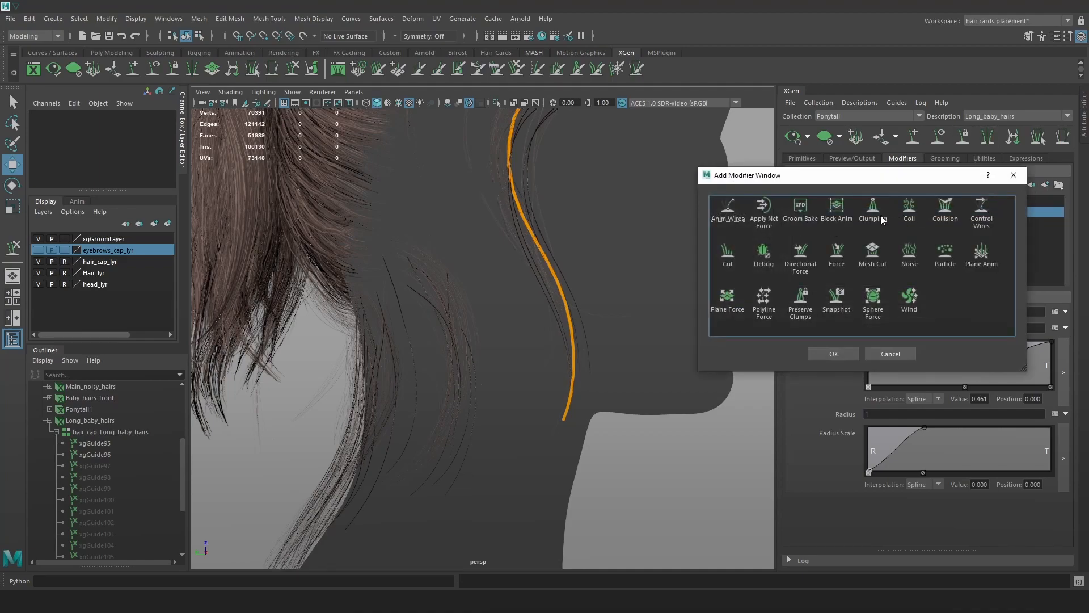
left_click(834, 354)
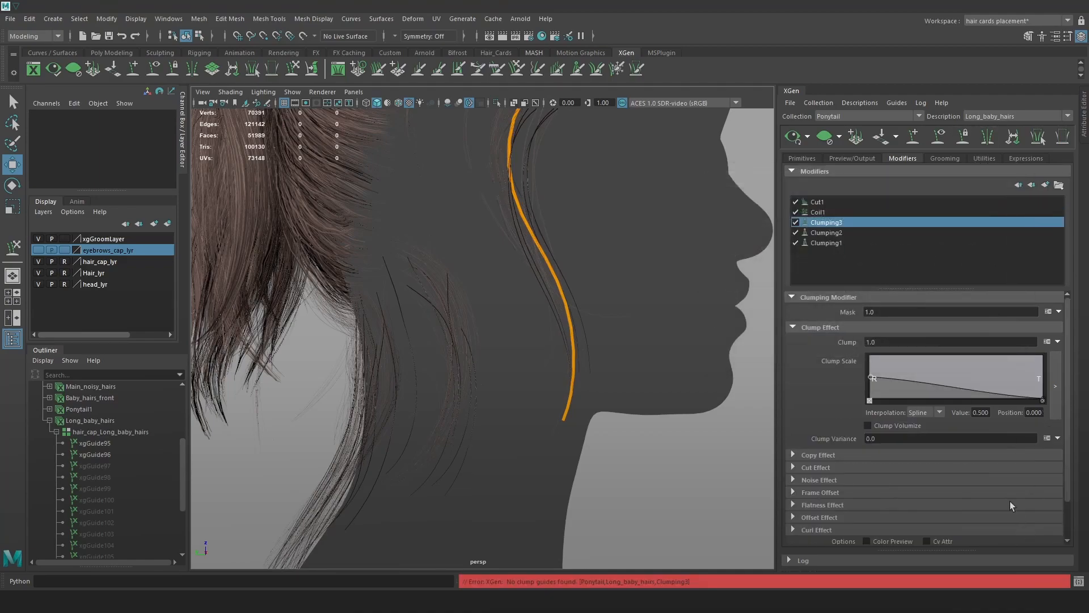
scroll(1017, 514, "down", 2)
left_click(1033, 515)
Set the clump point Density to 2, generate the points and save the Clumping3 maps.
left_click(548, 207)
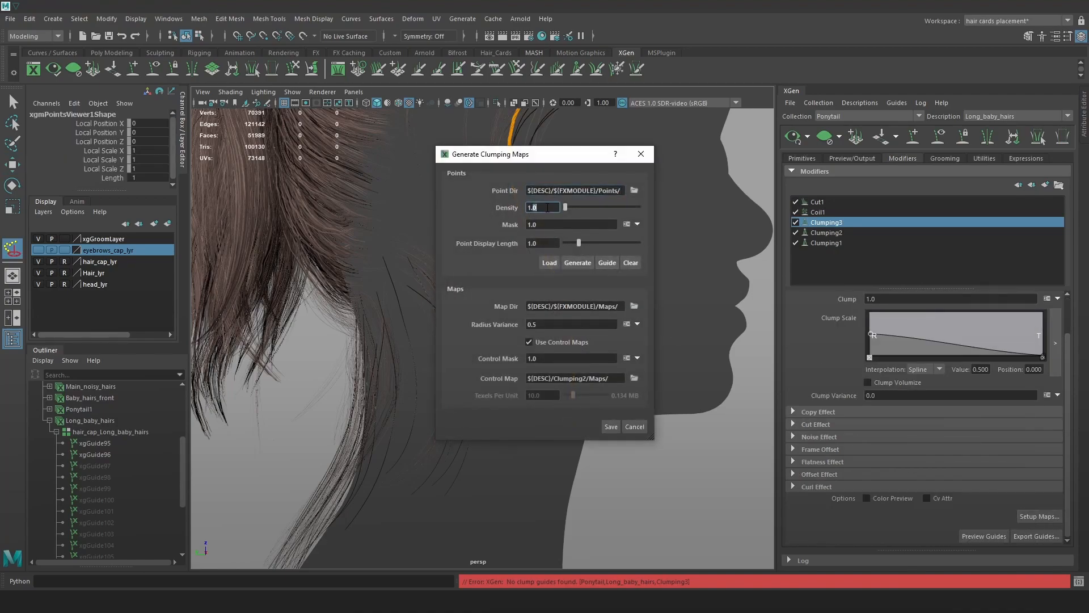
type("2")
left_click(576, 262)
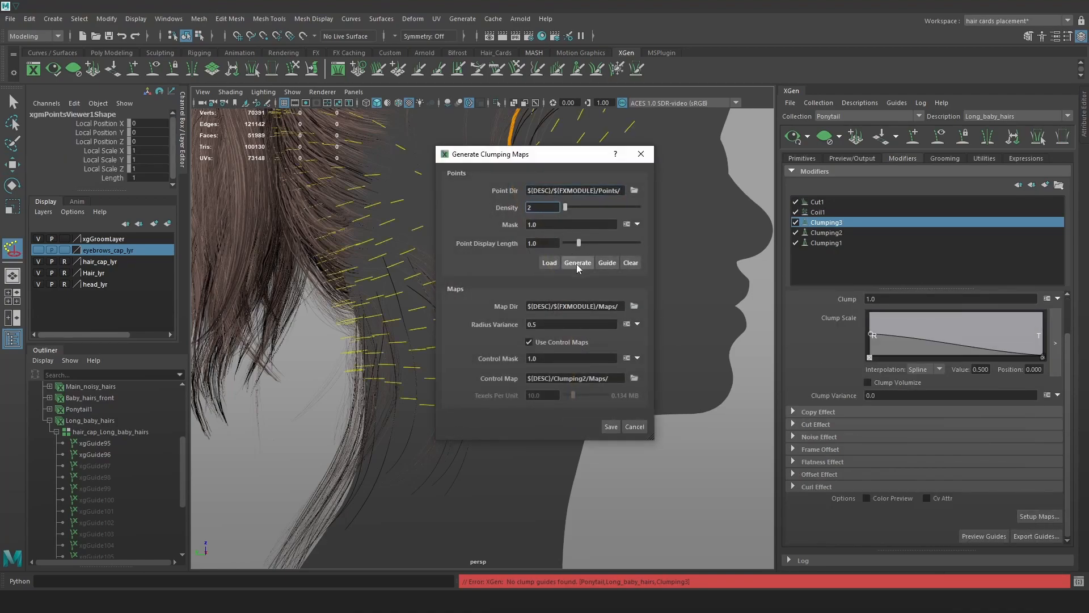
left_click(609, 426)
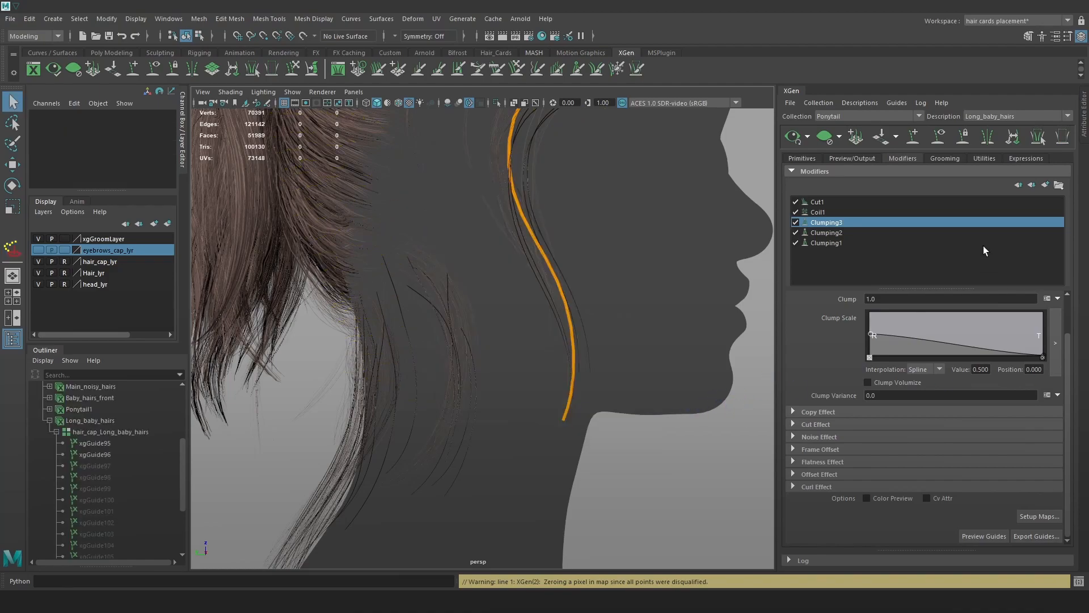
Compare the hair with Clumping3 off and on, then delete the Clumping3 modifier.
left_click(796, 223)
left_click(795, 222)
right_click(830, 223)
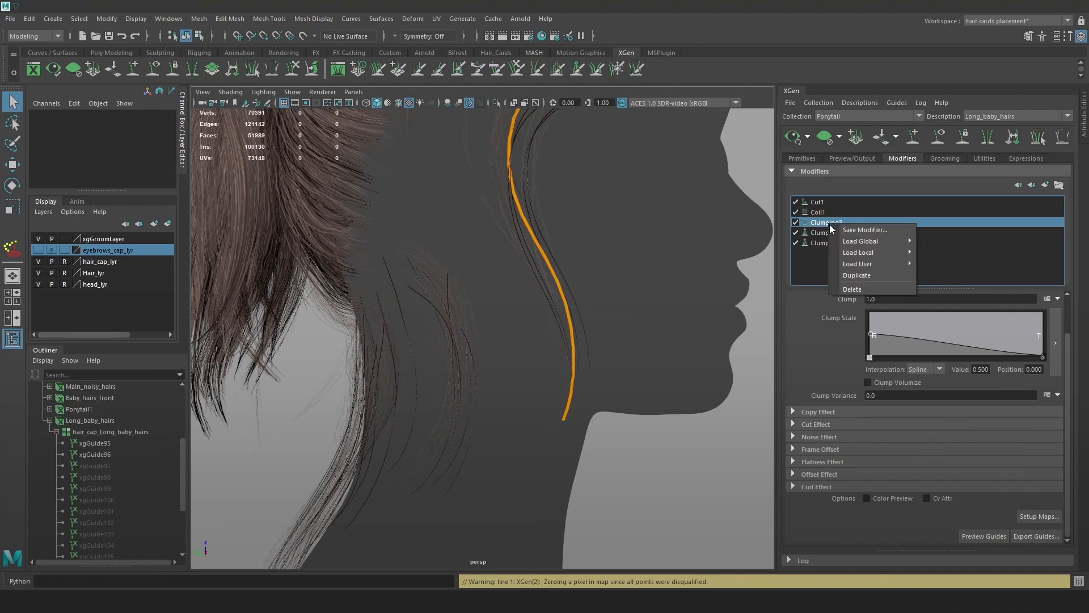
left_click(852, 290)
Toggle Clumping2 and Cut1 off for comparison and view the primitive settings from the back.
left_click(797, 221)
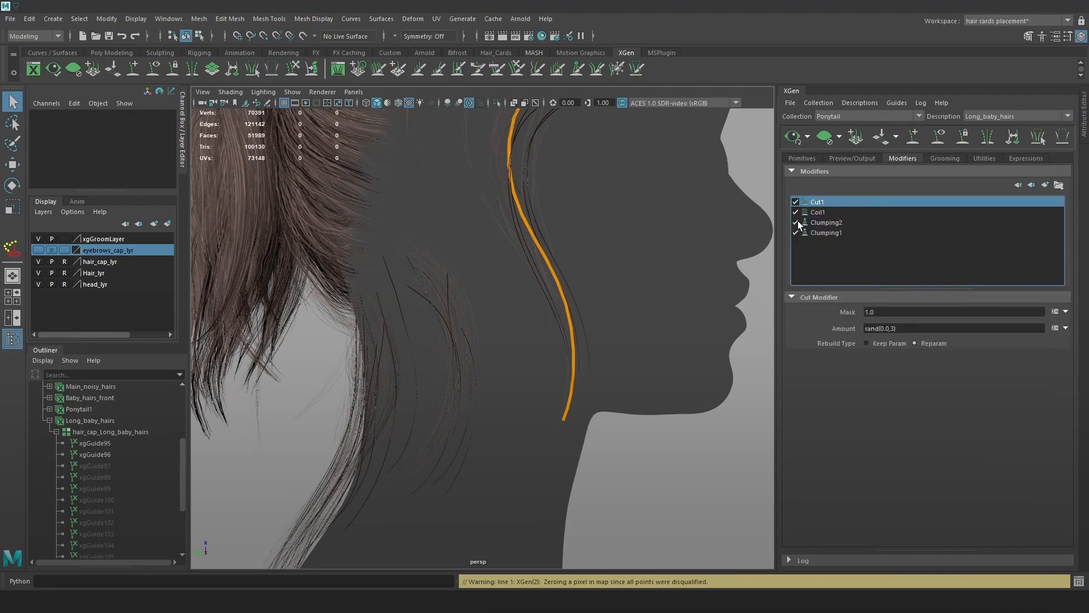
left_click(794, 223)
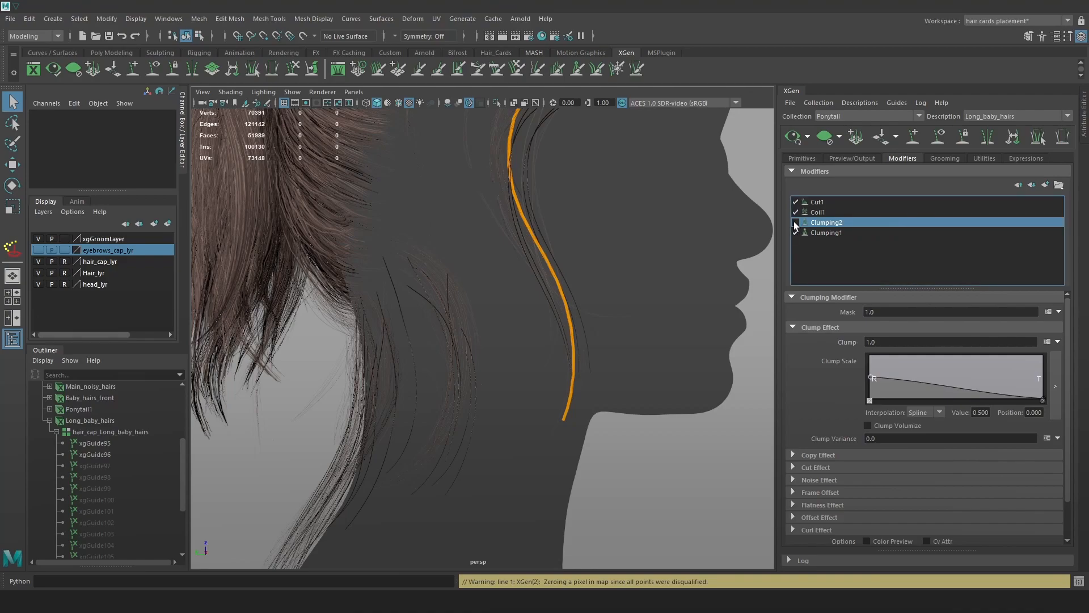
left_click(795, 202)
left_click(802, 159)
left_click_drag(624, 273, 781, 273, "alt")
Set the output Operation to Create MEL File.
left_click(857, 160)
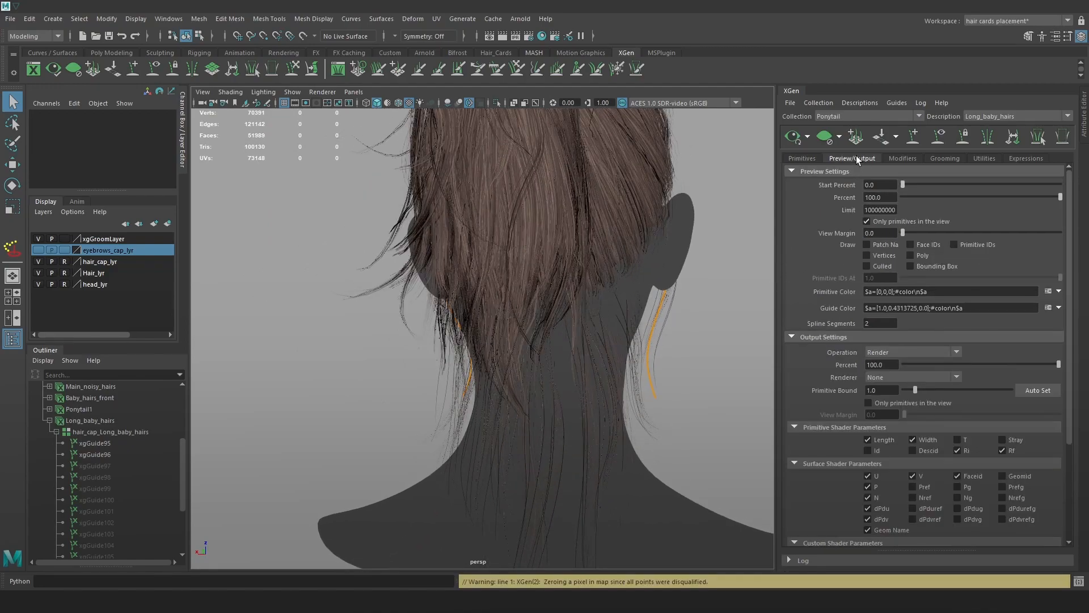
left_click(917, 349)
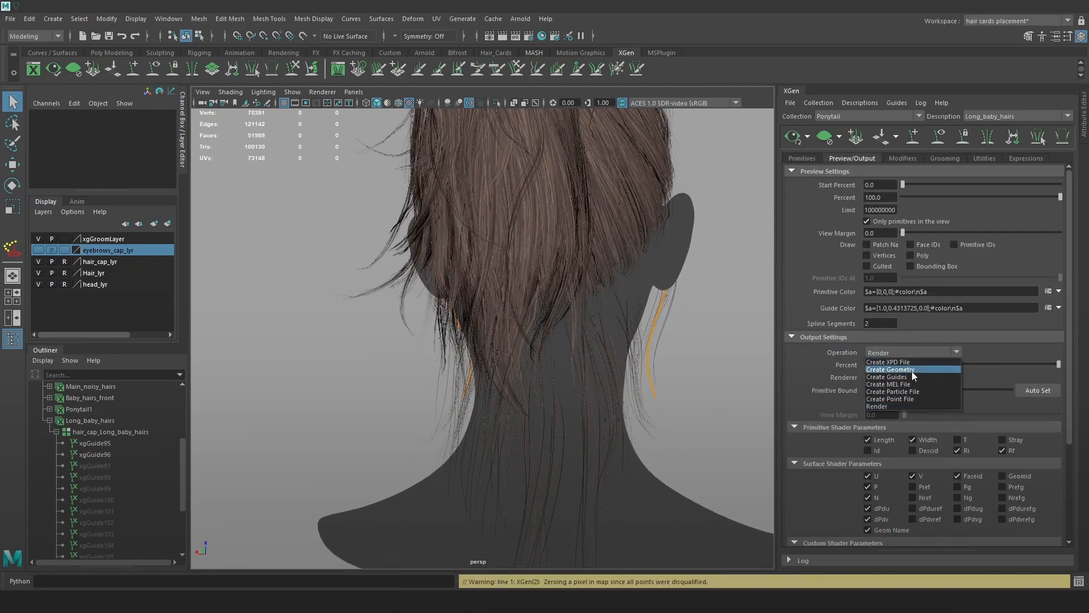
left_click(912, 384)
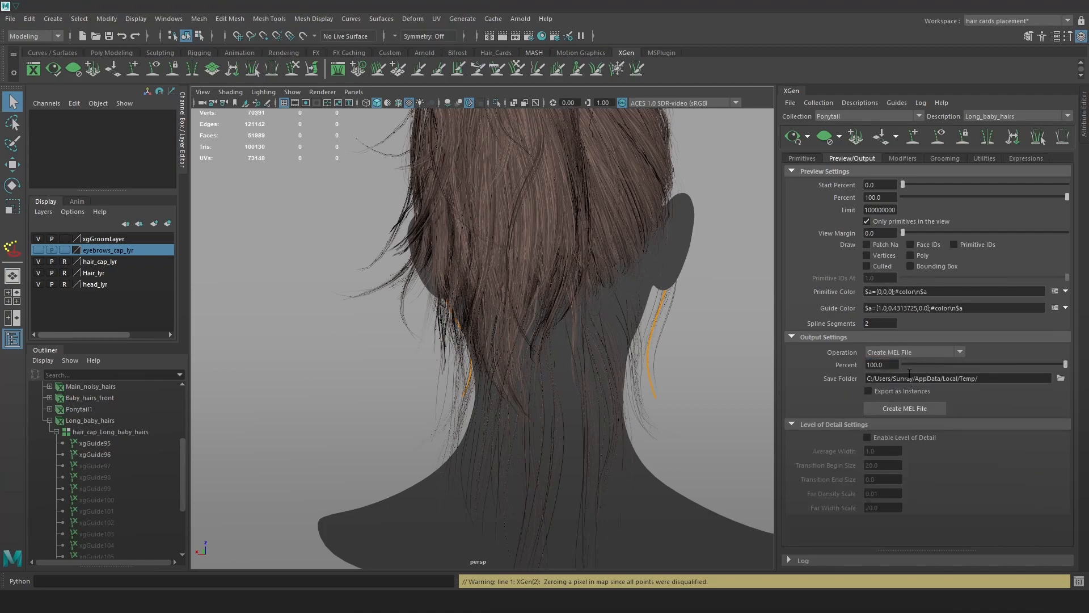
Set the Save Folder to Hair_tutorial\Maya\XGen_Generation\Created_Curves and create the MEL file.
left_click(1062, 380)
scroll(358, 279, "down", 1)
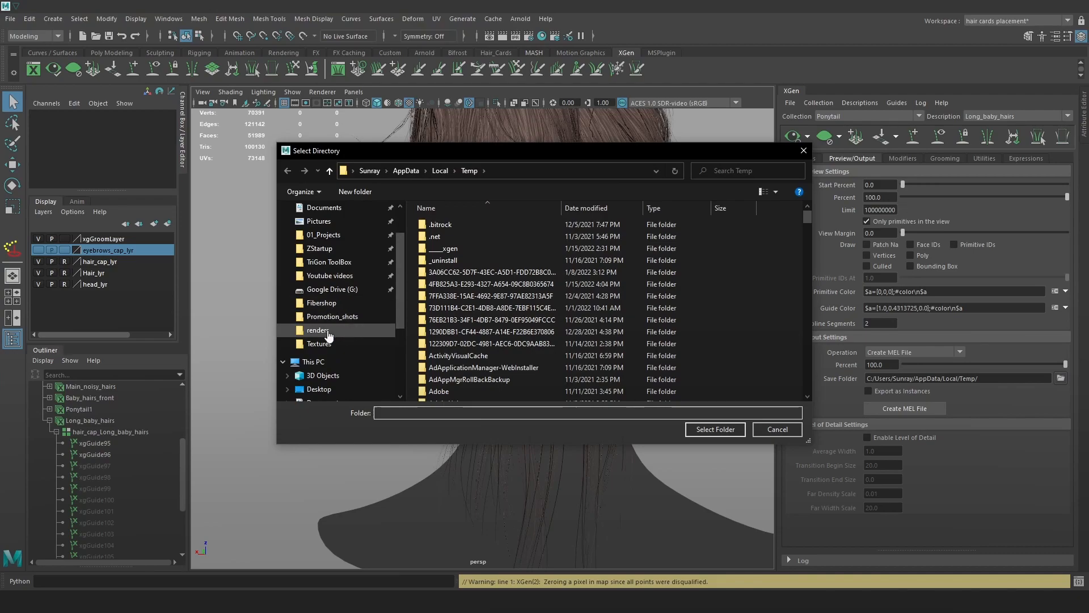
left_click(321, 302)
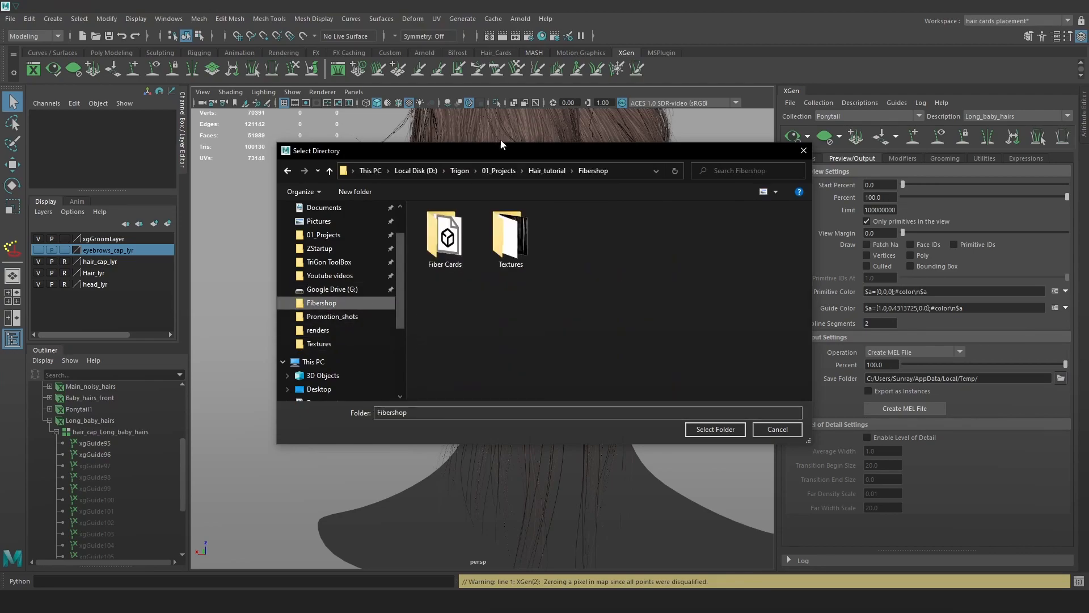
left_click(548, 171)
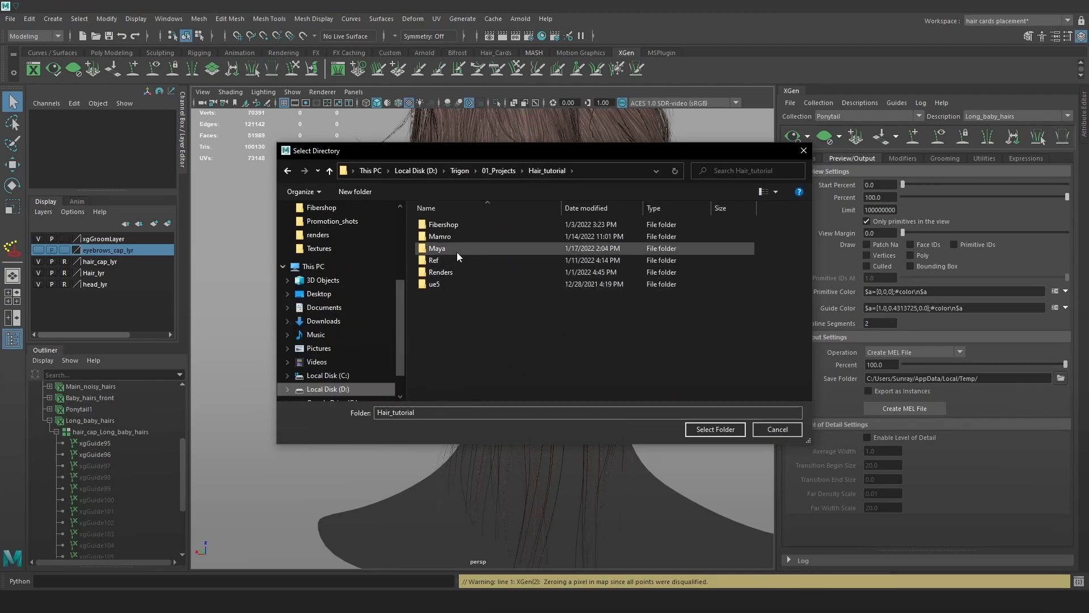
double_click(459, 250)
double_click(463, 237)
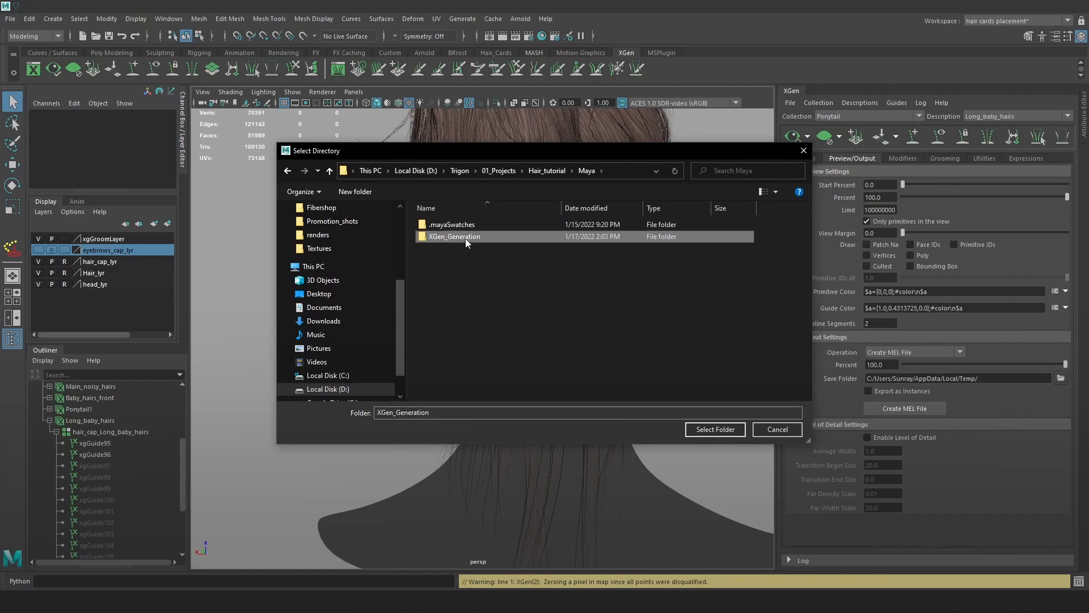
double_click(505, 237)
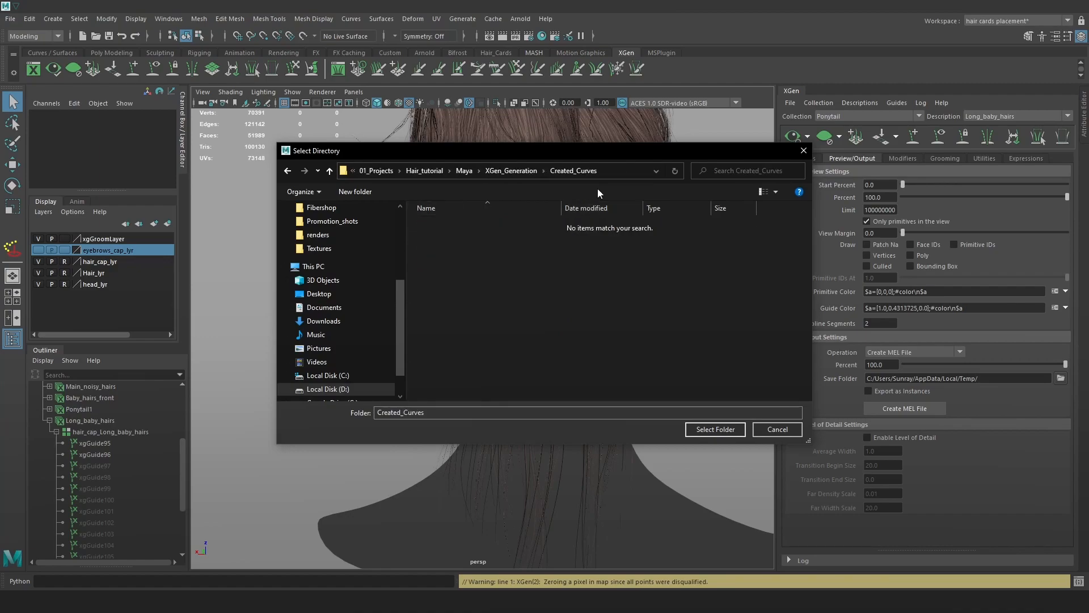
left_click(615, 173)
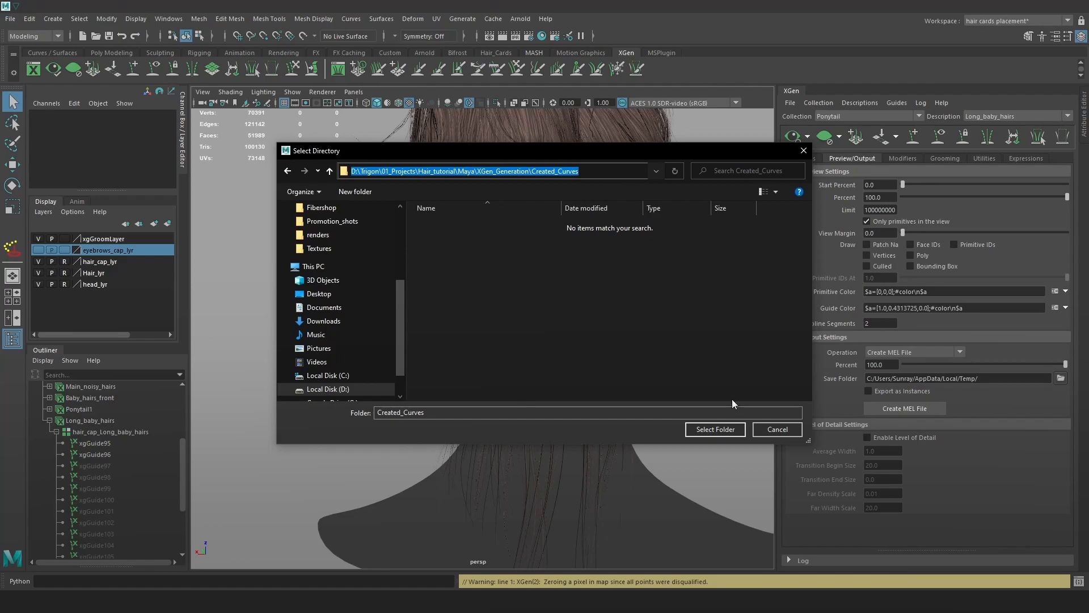
left_click(716, 429)
left_click(920, 409)
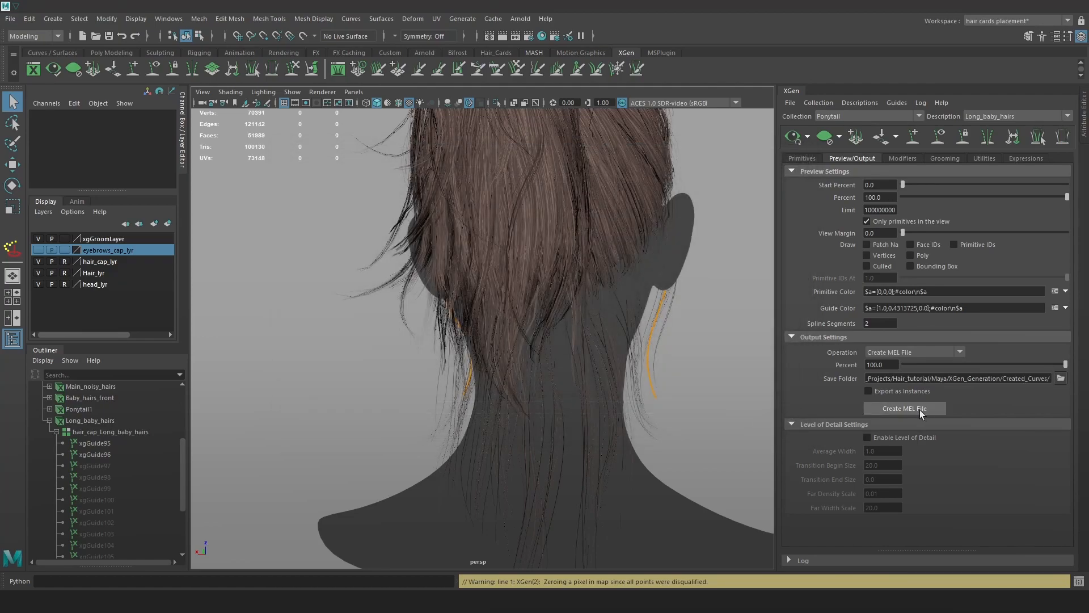
Open the Created_Curves folder in File Explorer, then switch to the Hair_23 Maya scene.
key("alt+Tab")
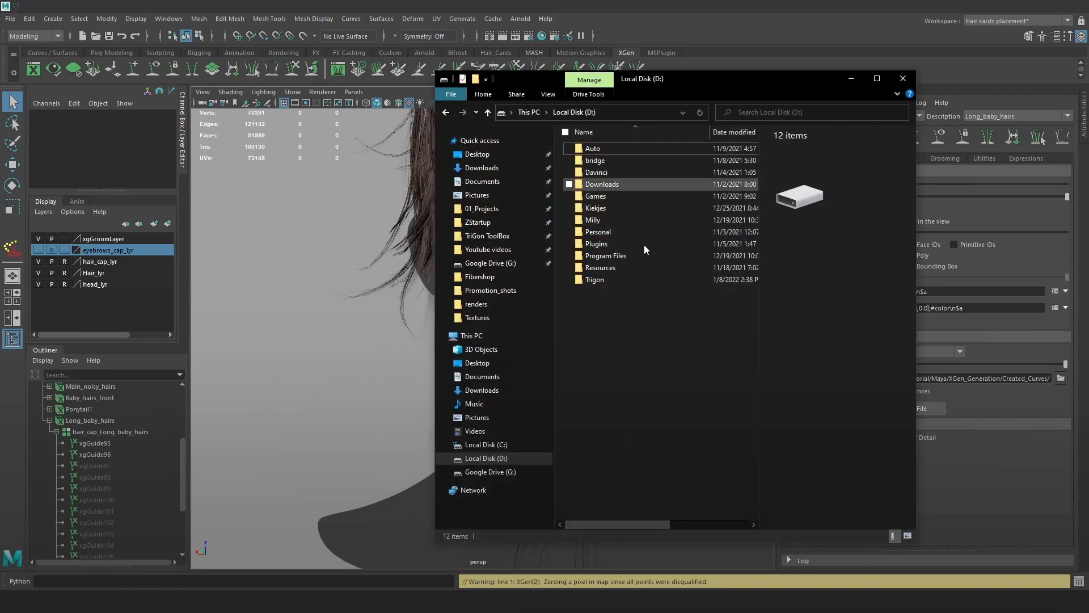
left_click(627, 114)
key("ctrl+v")
key("Return")
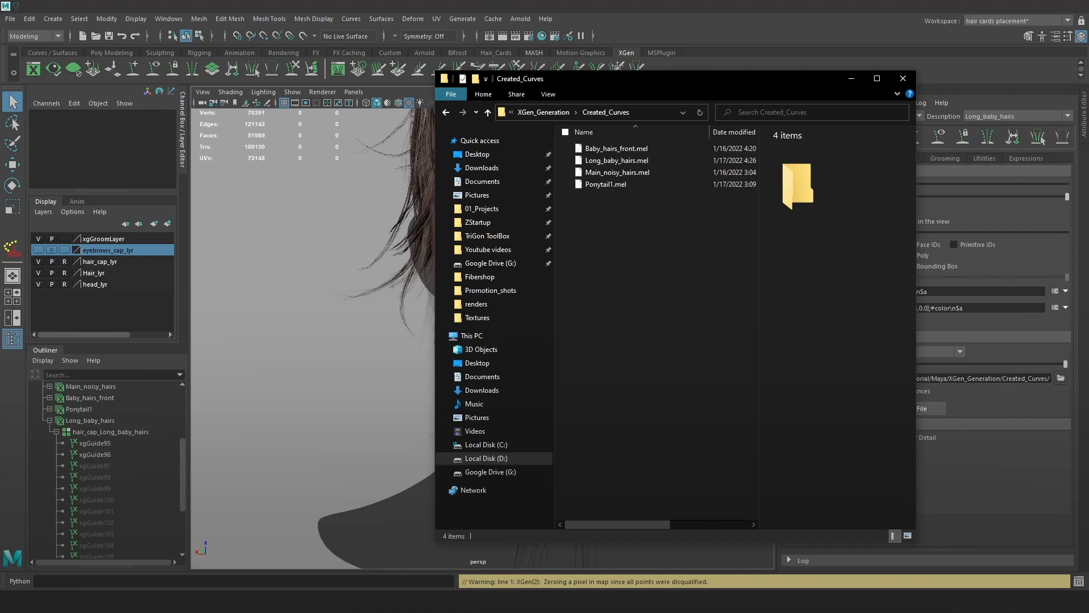
mouse_move(152, 601)
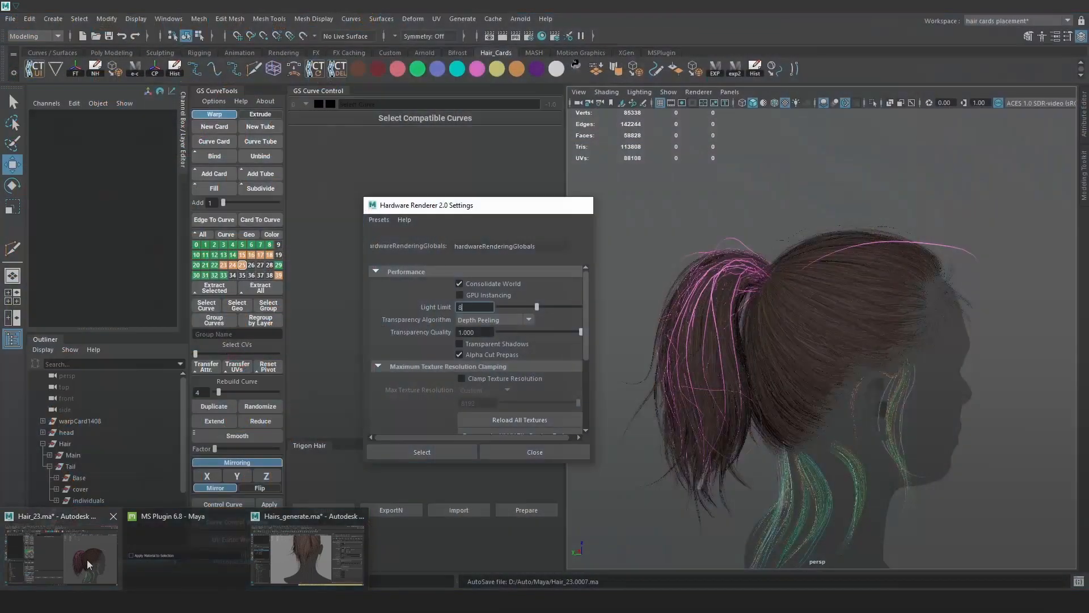
left_click(87, 559)
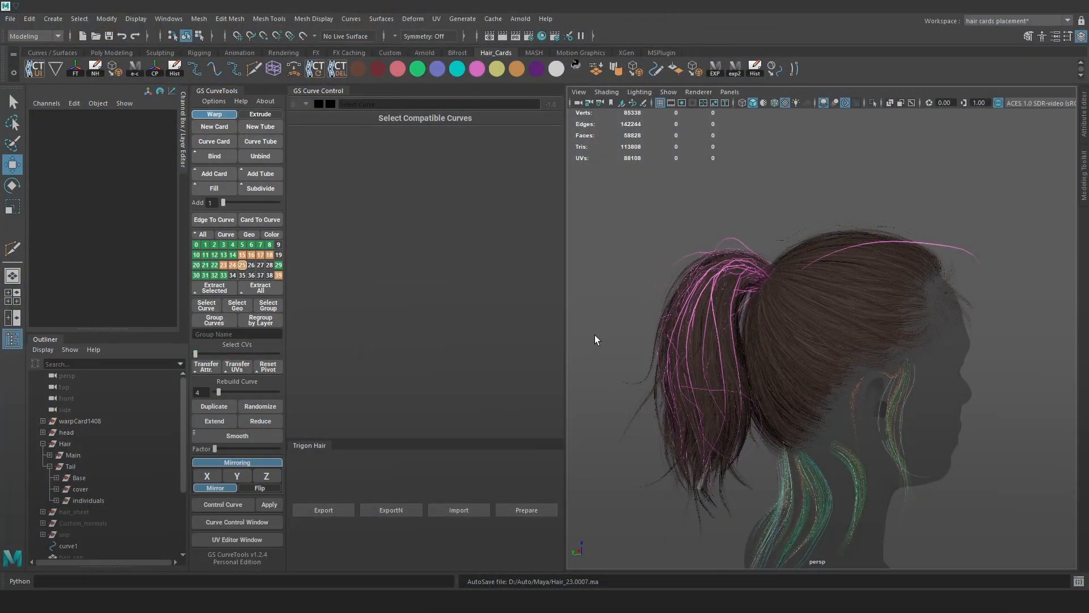
Drag Long_baby_hairs.mel from Created_Curves into the Hair_23 viewport to import it.
key("alt+Tab")
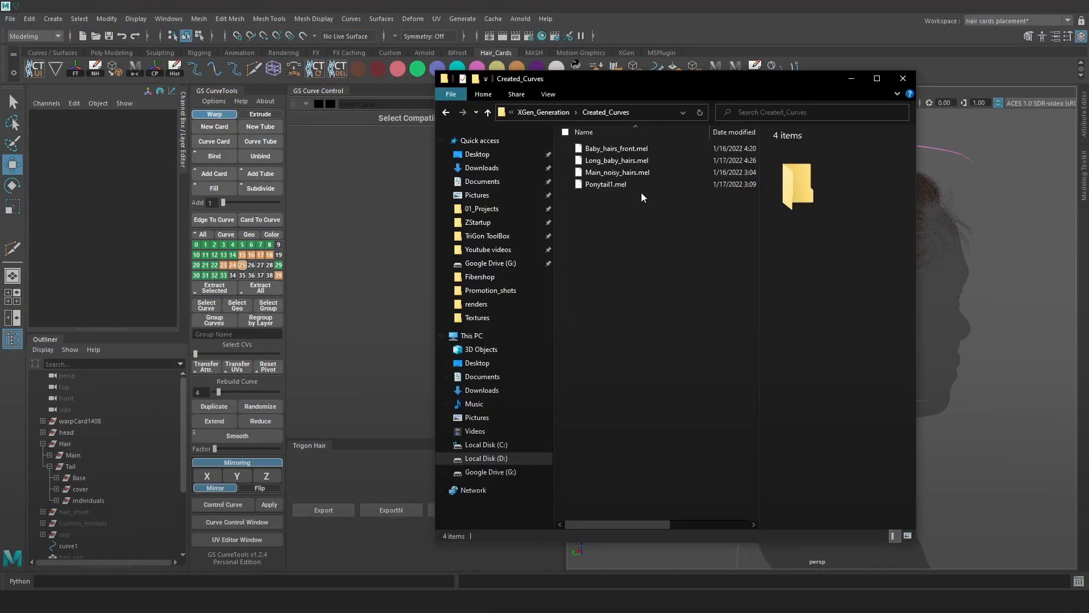
left_click(632, 161)
left_click_drag(617, 161, 1011, 339)
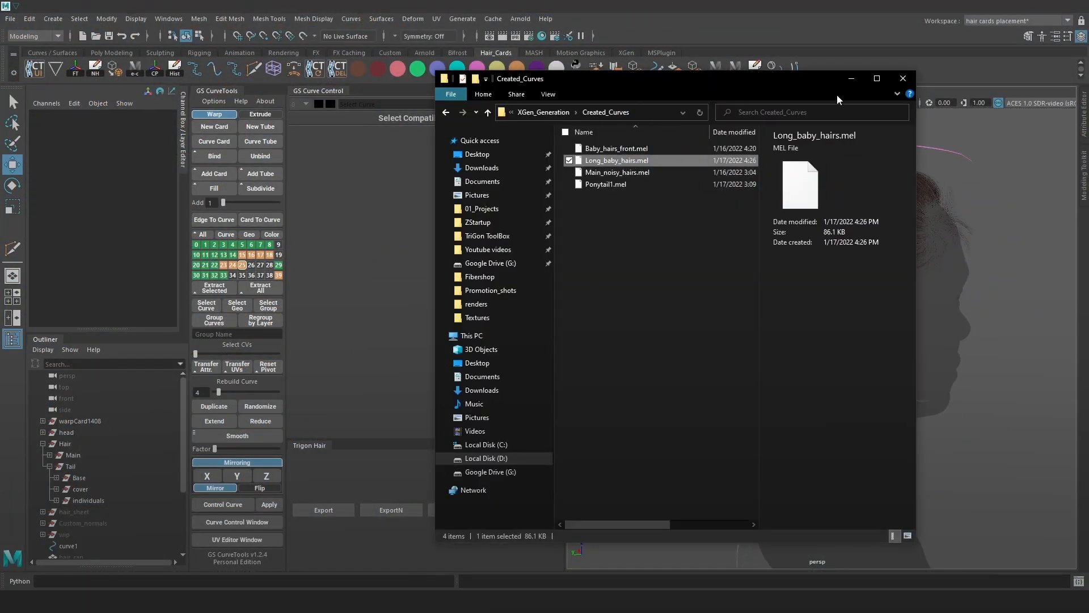
Select Long_baby_hairsDump, frame it, and orbit to a back view of the curves.
scroll(74, 539, "down", 3)
left_click(86, 522)
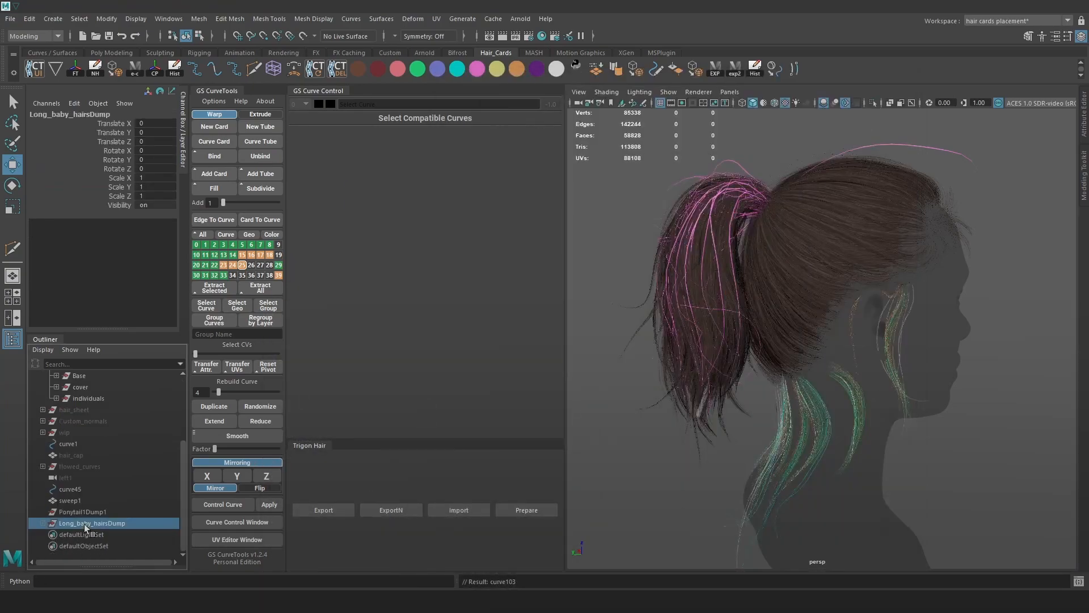
key("f")
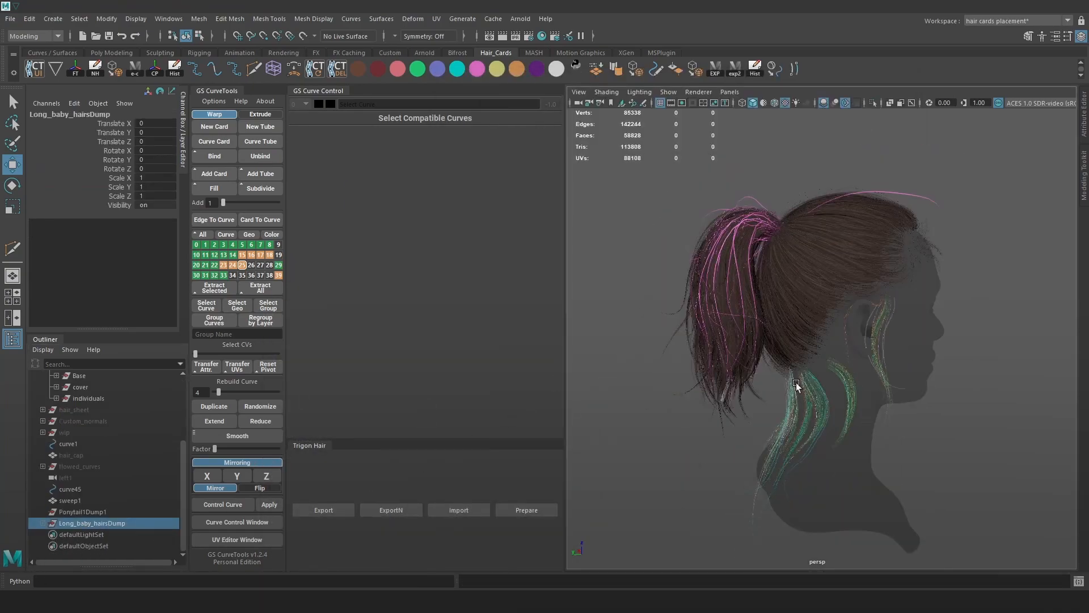
key("alt+1")
left_click_drag(808, 386, 856, 371, "alt")
middle_click_drag(858, 426, 872, 372, "alt")
left_click_drag(872, 373, 948, 373, "alt")
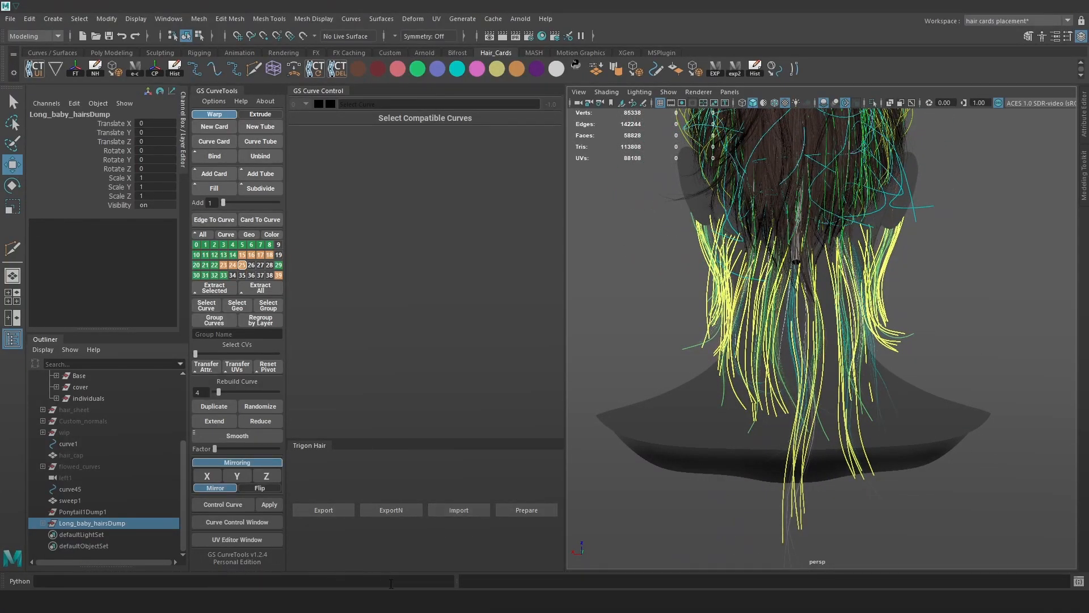
Back in Hairs_generate, sculpt guide xgGuide95 so its lower part bends right.
mouse_move(85, 594)
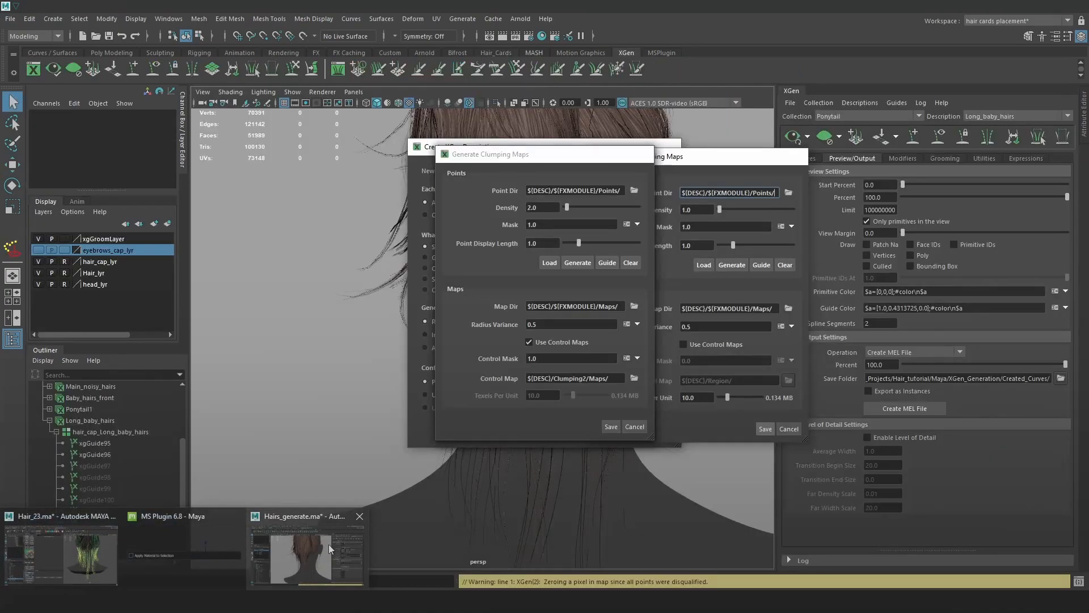
left_click(329, 543)
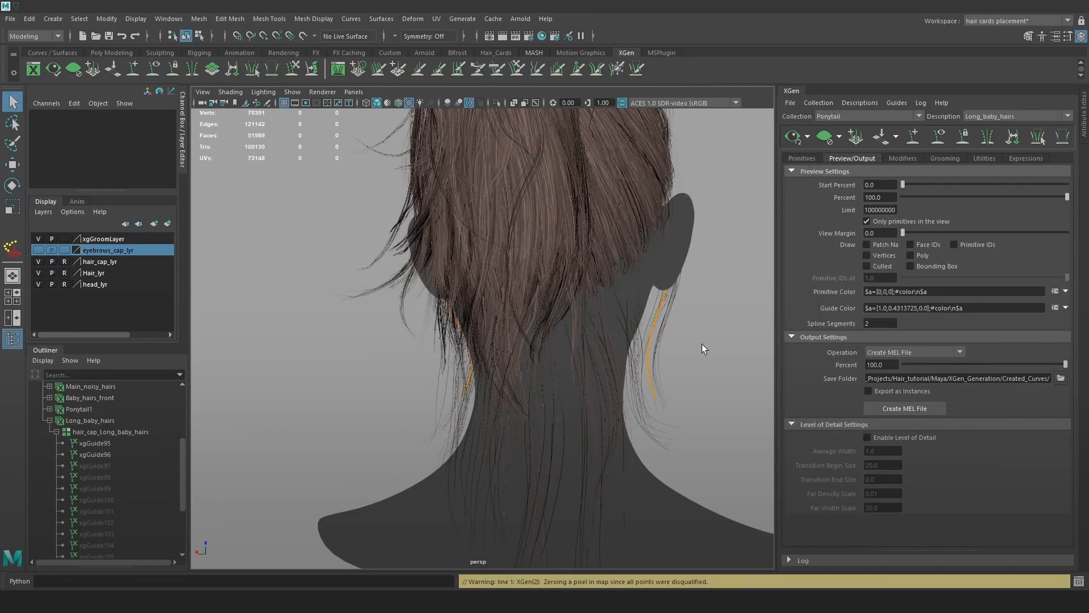
scroll(696, 343, "up", 3)
left_click(654, 394)
left_click_drag(748, 270, 602, 234, "alt")
left_click(292, 70)
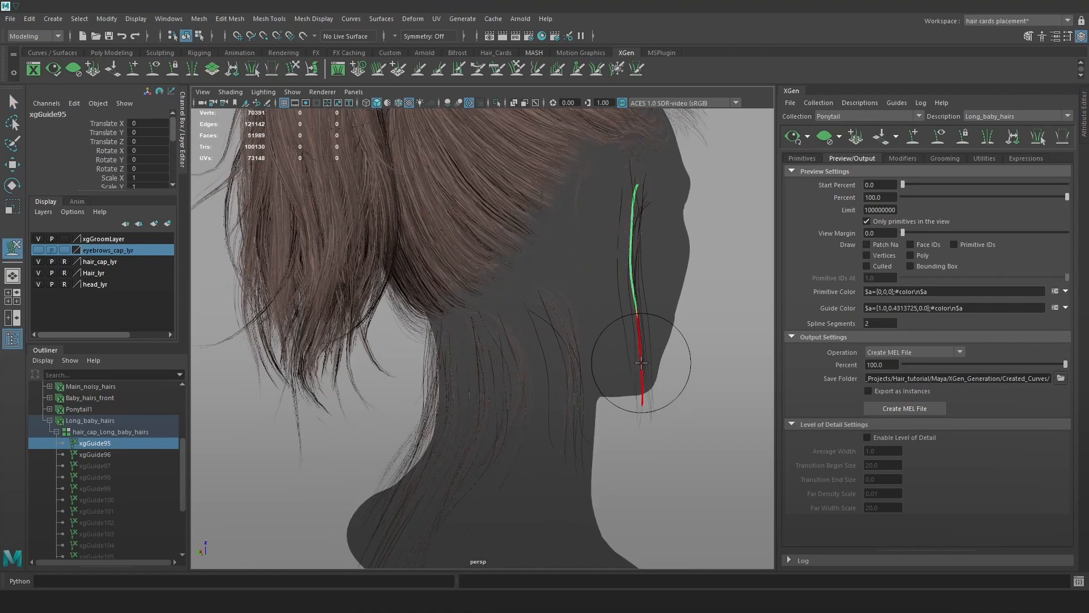
left_click_drag(641, 372, 661, 378)
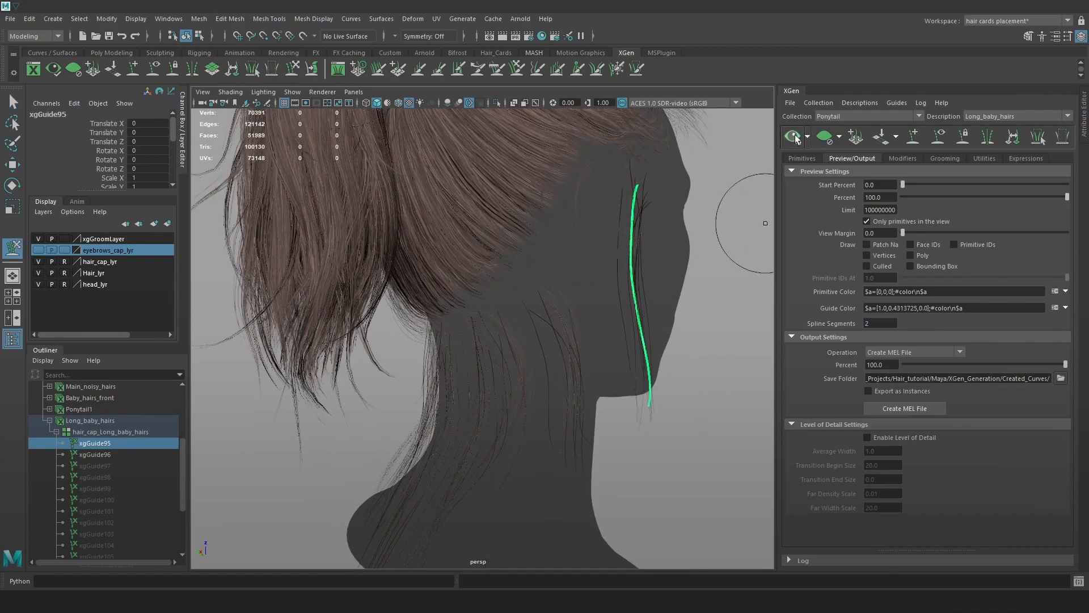
left_click_drag(688, 324, 701, 312, "alt")
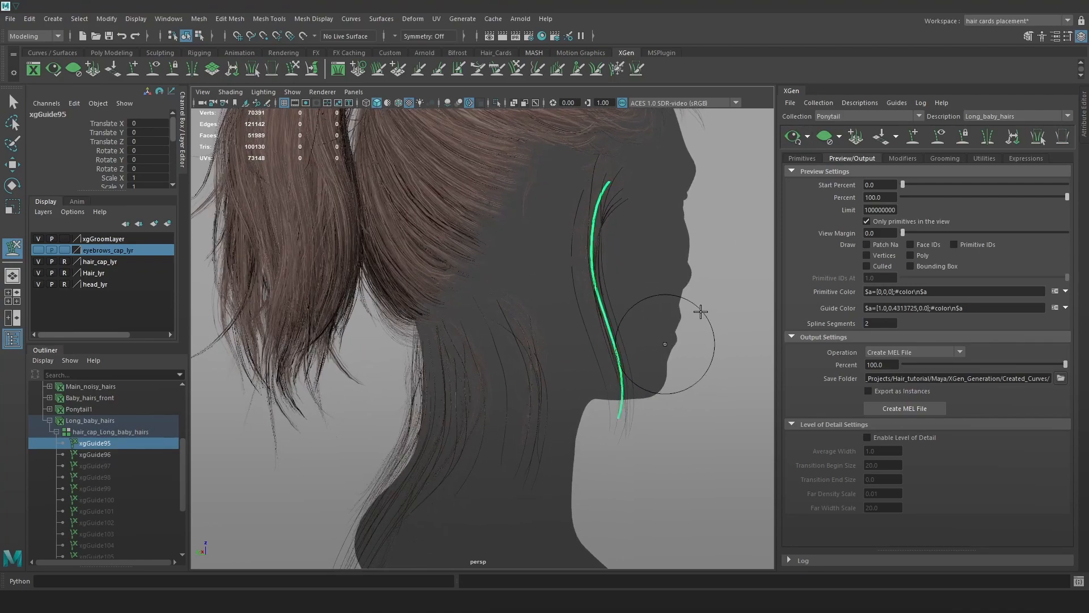
Re-enable the Clumping2 and Cut1 modifiers in the modifier stack.
left_click(903, 158)
left_click(794, 222)
left_click(795, 222)
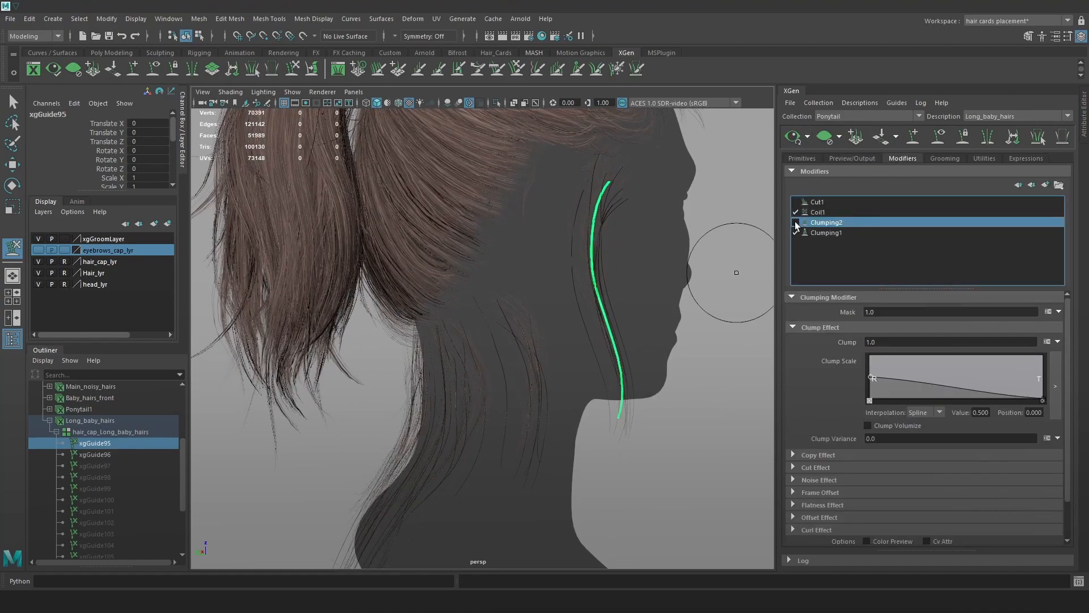
left_click(796, 202)
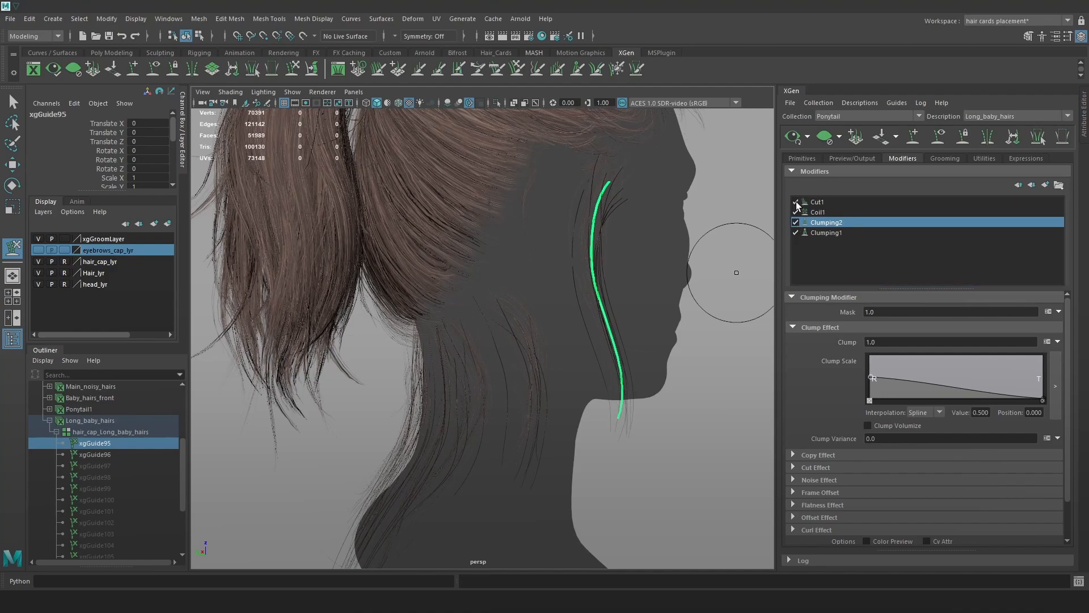
Refresh the hair preview and compare the look with Clumping2 off and on.
left_click_drag(637, 309, 622, 315, "alt")
left_click_drag(577, 409, 563, 432)
left_click(795, 139)
left_click_drag(644, 336, 704, 311, "alt")
right_click_drag(703, 311, 731, 285, "alt")
left_click(797, 222)
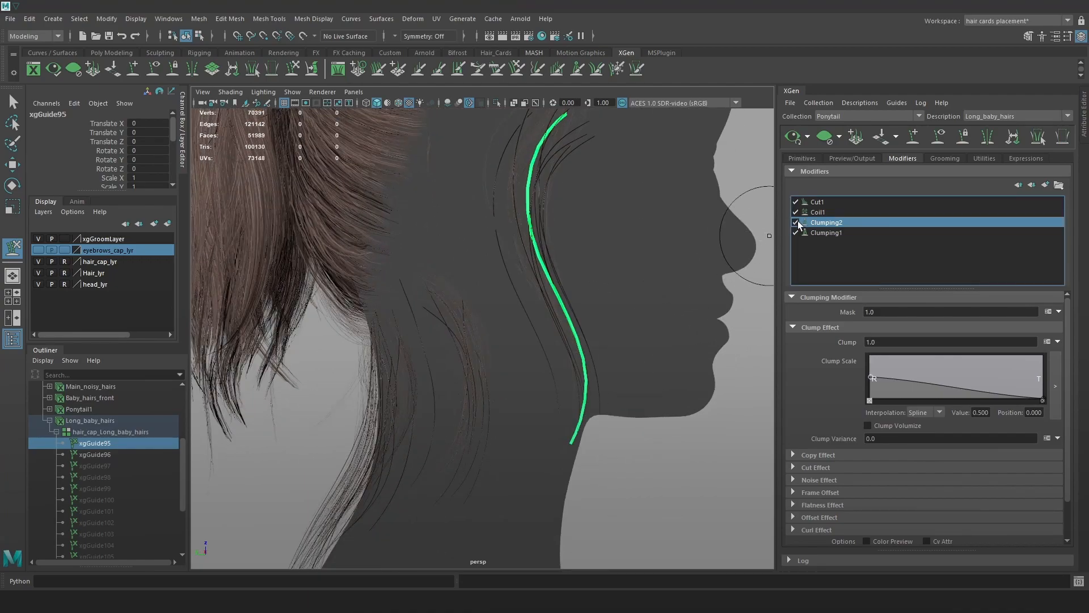
left_click(796, 222)
scroll(1005, 502, "down", 2)
Regenerate and save the Clumping2 clumping maps at Density 2.
left_click(1039, 516)
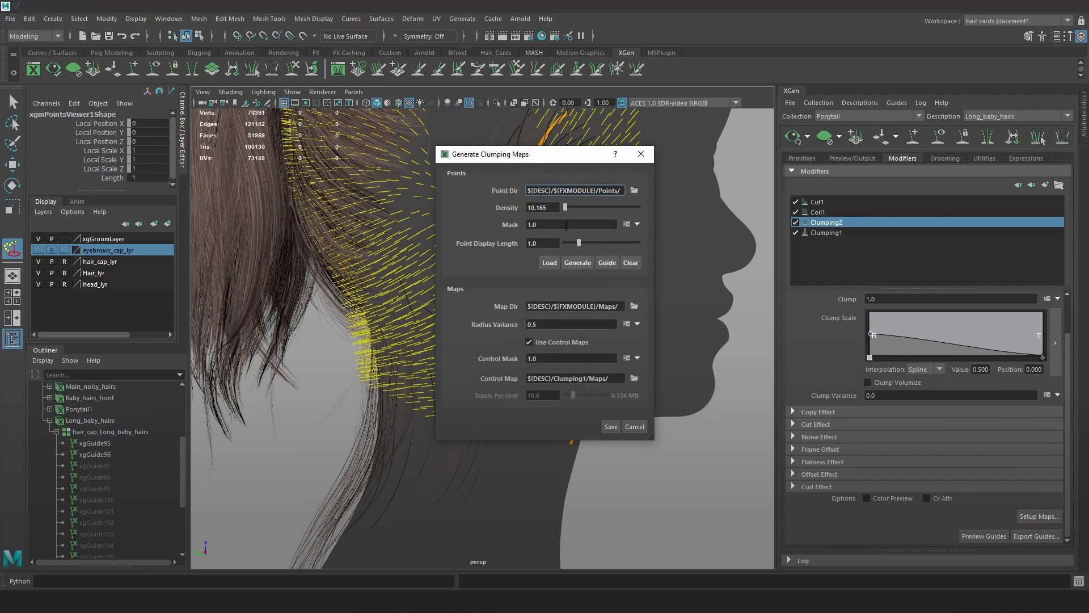
left_click_drag(560, 207, 528, 207)
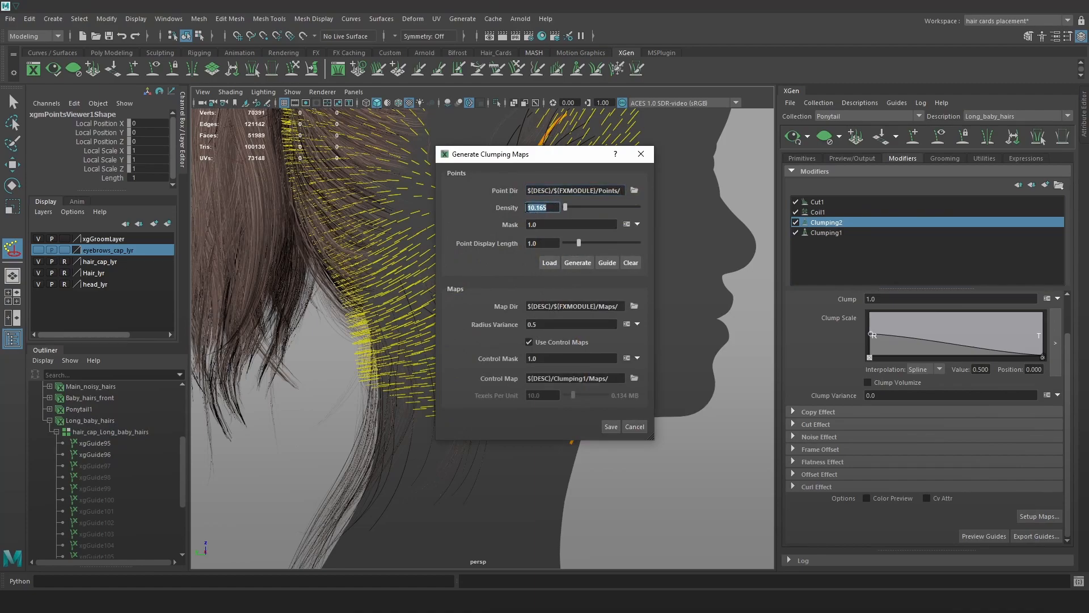
type("2")
left_click(569, 263)
left_click(607, 427)
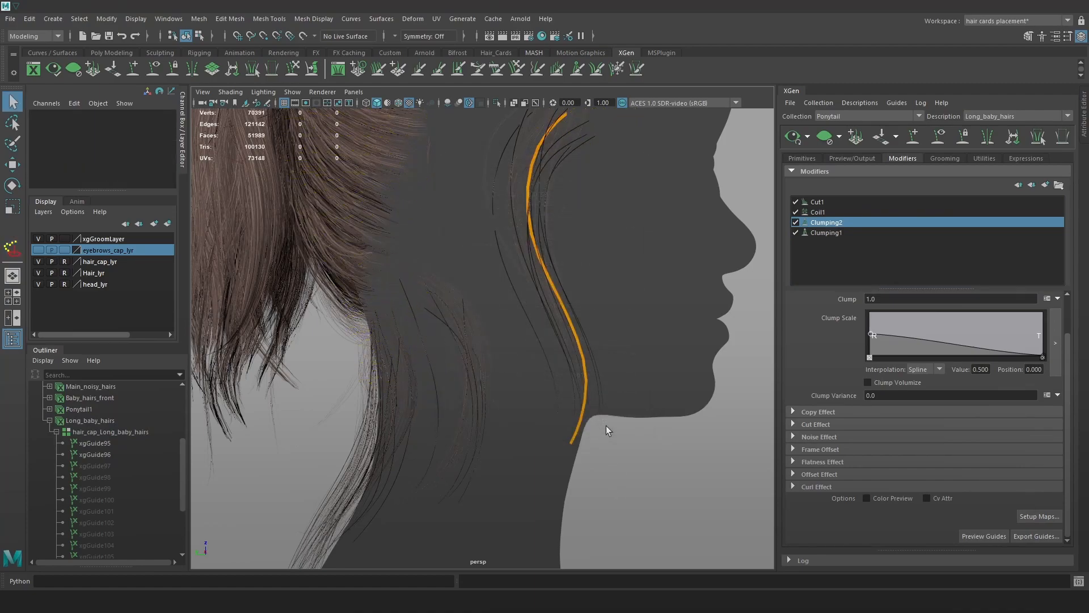
Compare the new clumps by toggling Clumping2 from the back, then refresh the preview.
left_click(795, 222)
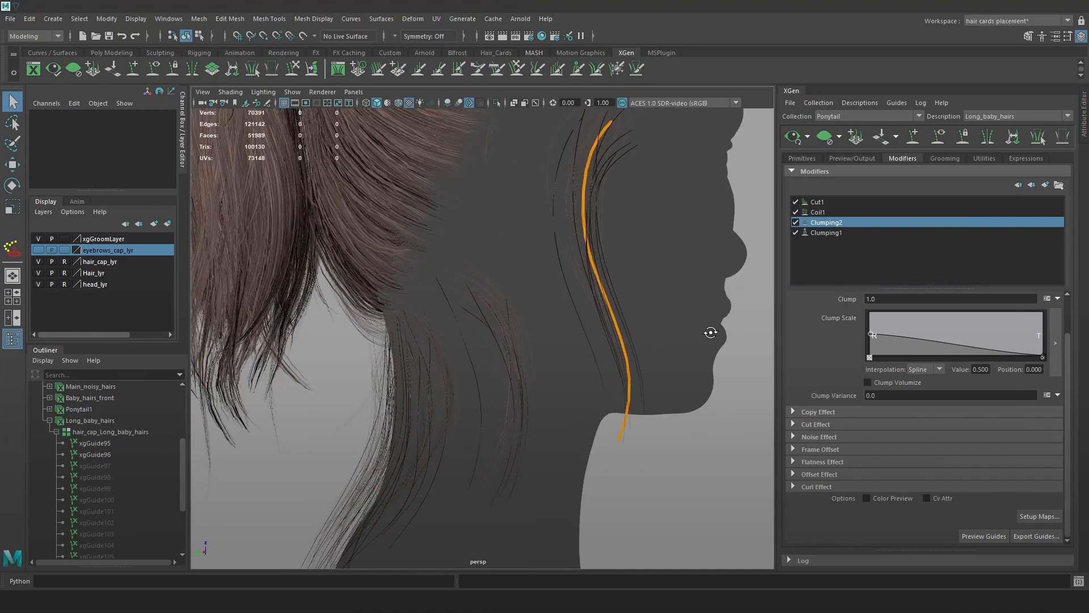
left_click_drag(712, 331, 722, 330, "alt")
left_click(796, 222)
left_click(795, 222)
left_click(795, 221)
left_click_drag(675, 345, 710, 348, "alt")
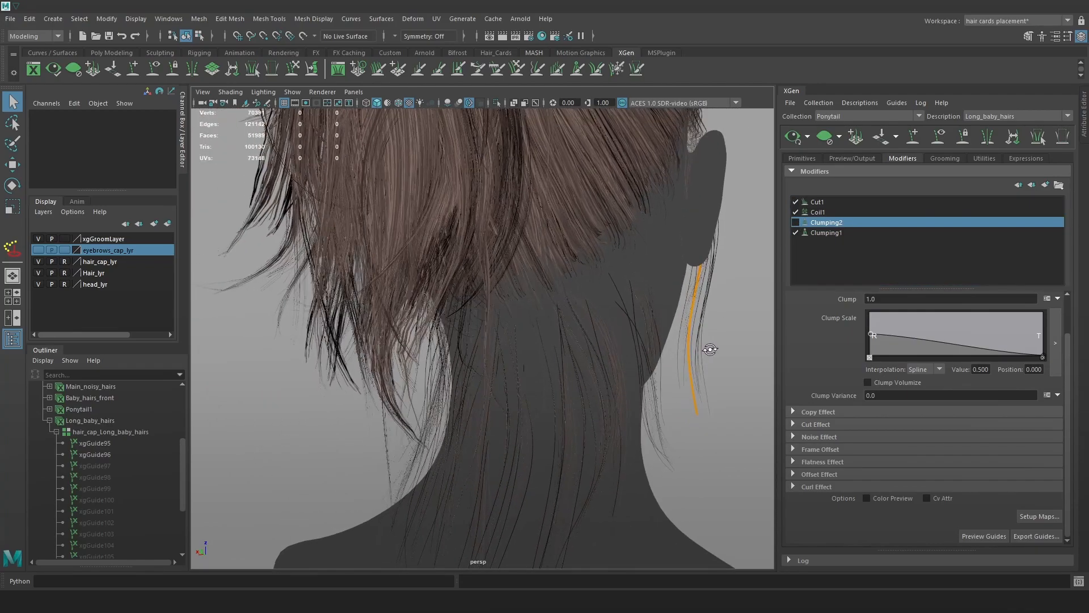
right_click_drag(710, 348, 631, 345, "alt")
middle_click_drag(630, 345, 645, 295, "alt")
left_click_drag(645, 295, 785, 278, "alt")
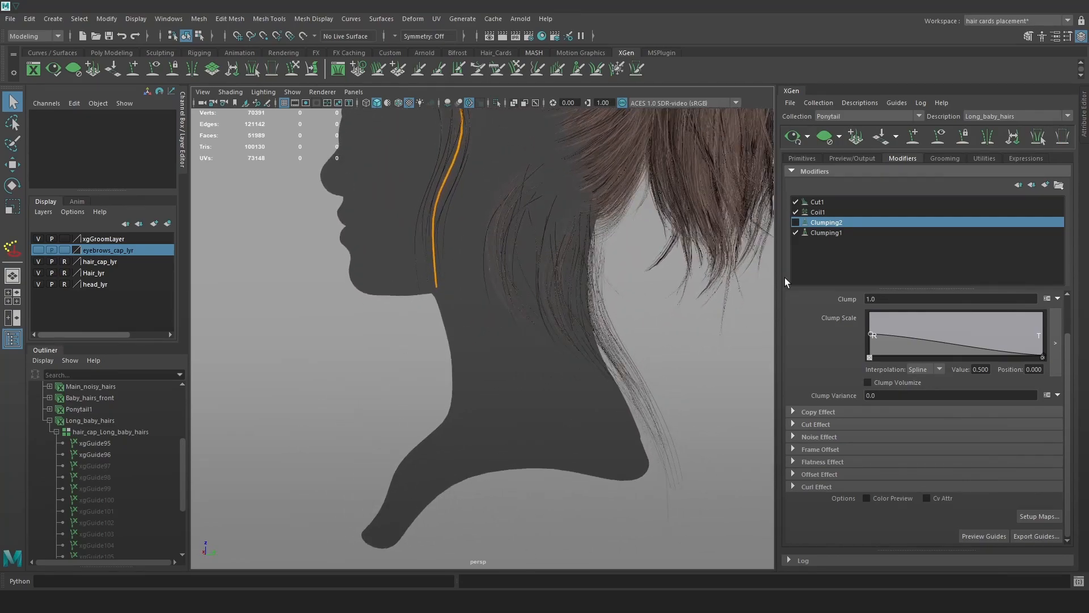
left_click(795, 221)
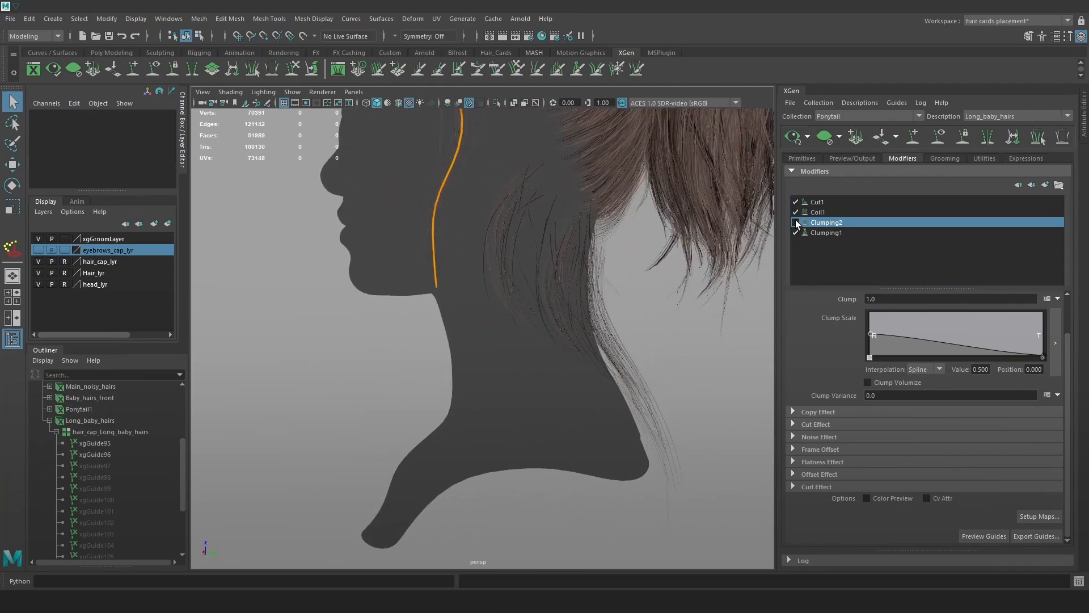
left_click(807, 138)
left_click(794, 138)
Re-enable Clumping2 and raise Cut1's Amount from rand(0.0,3) to rand(0.0,7).
left_click(819, 202)
left_click(795, 222)
left_click(892, 329)
key("Delete")
type("7")
key("Return")
left_click_drag(659, 348, 765, 170, "alt")
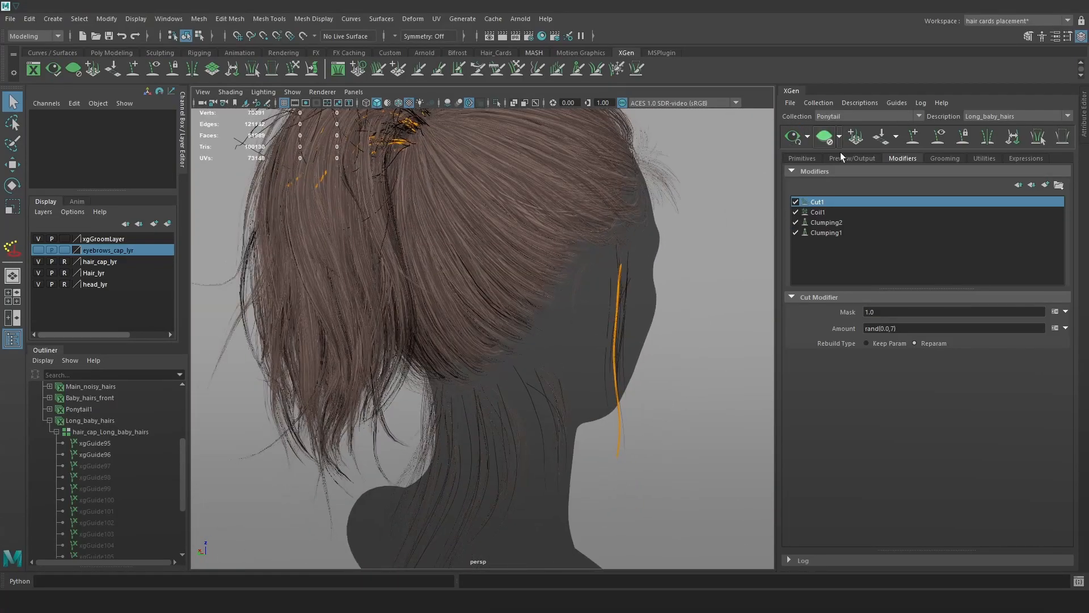
Untick 'Only primitives in the view' in the Preview/Output settings.
left_click(866, 161)
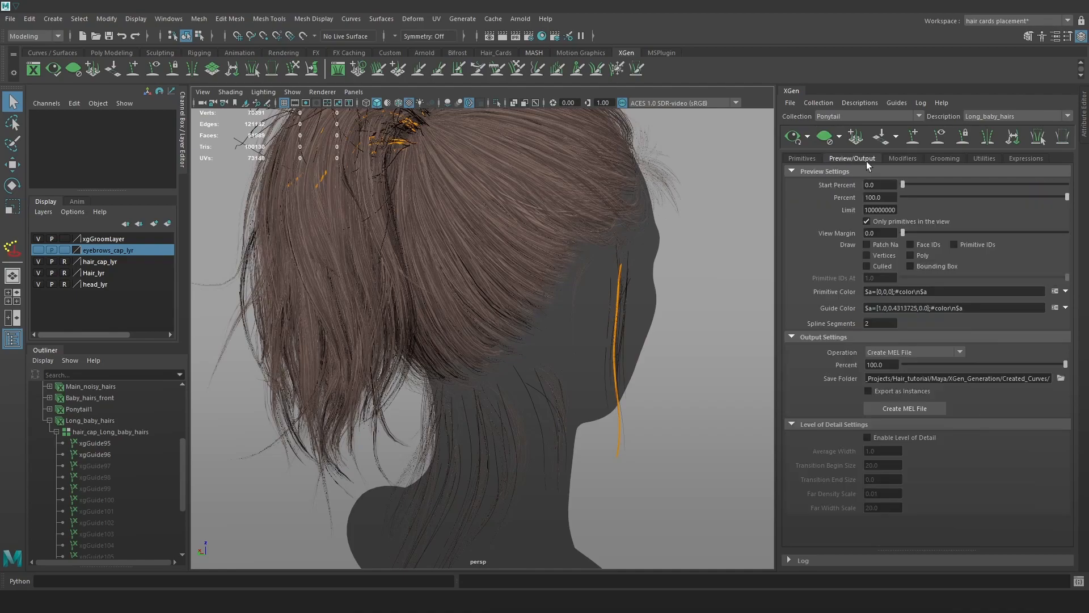
left_click(880, 221)
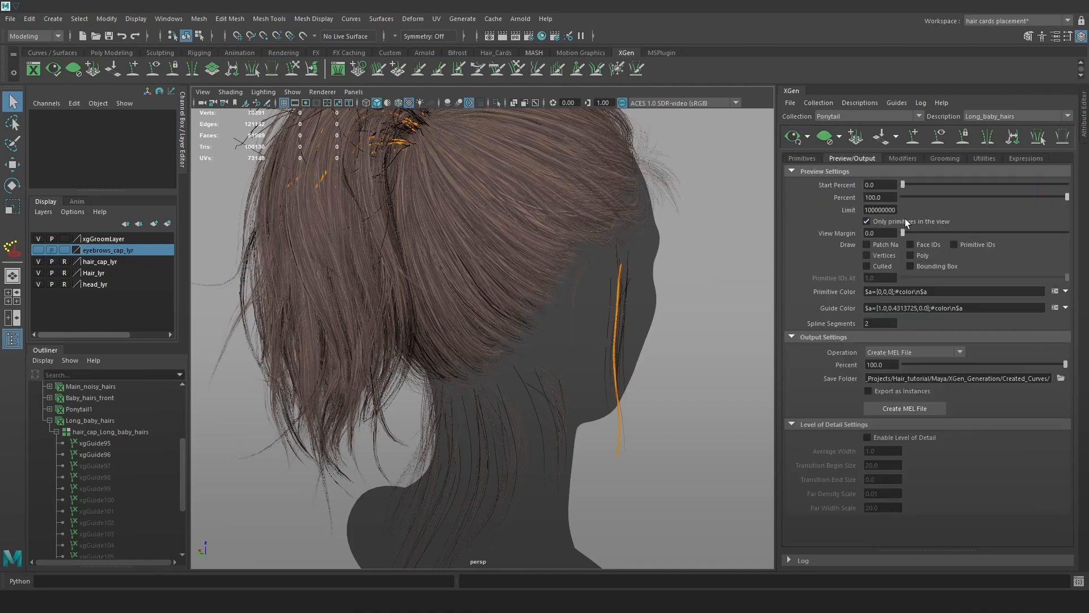
left_click(802, 157)
Orbit around the head to inspect the orange guide from both profiles.
left_click_drag(670, 295, 474, 263, "alt")
left_click_drag(502, 357, 500, 403, "alt")
scroll(535, 396, "up", 6)
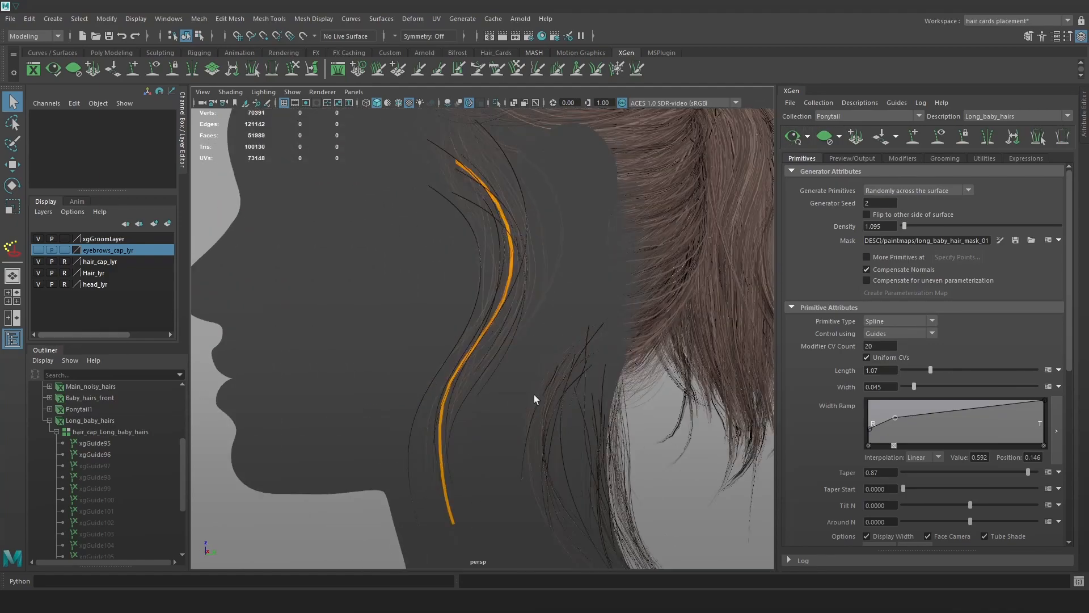
middle_click_drag(534, 396, 566, 370, "alt")
left_click_drag(566, 370, 406, 351, "alt")
scroll(579, 352, "down", 2)
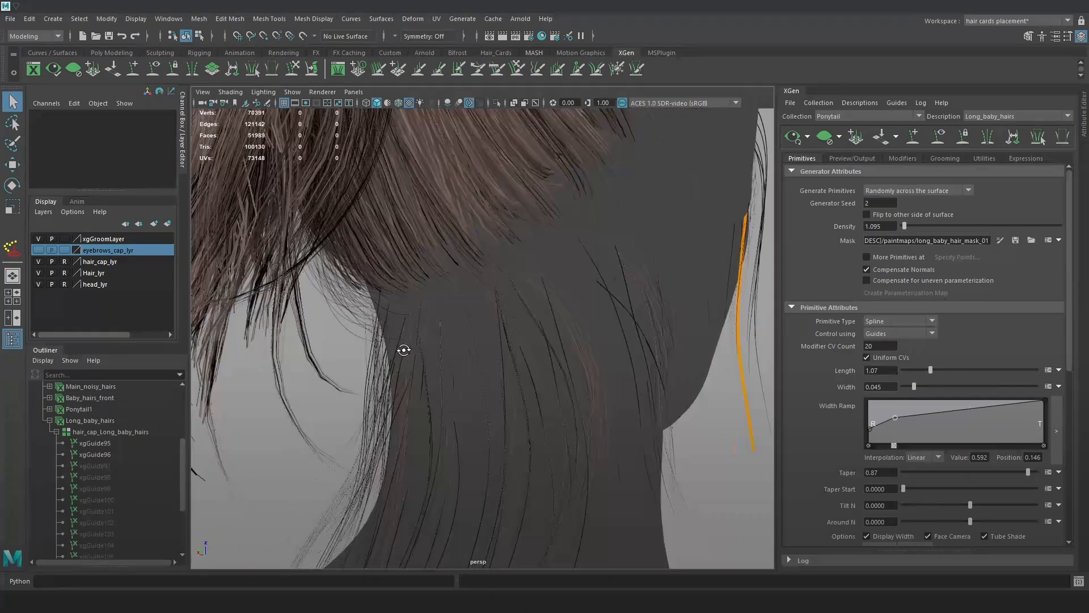
scroll(505, 256, "down", 6)
left_click_drag(511, 258, 505, 291, "alt")
middle_click_drag(506, 291, 575, 260, "alt")
scroll(594, 314, "up", 5)
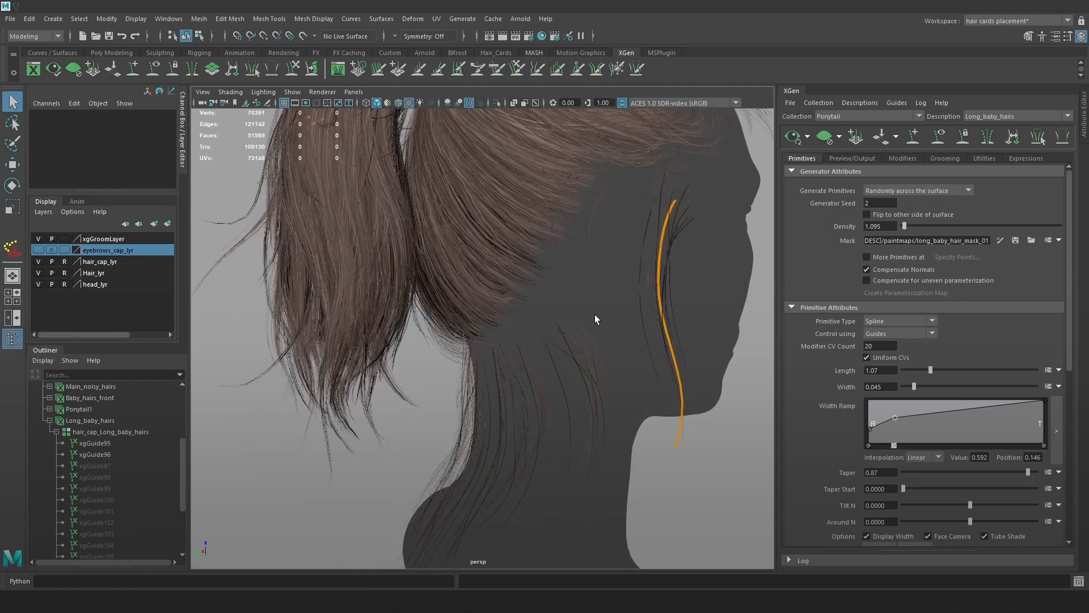
left_click_drag(595, 314, 585, 316, "alt")
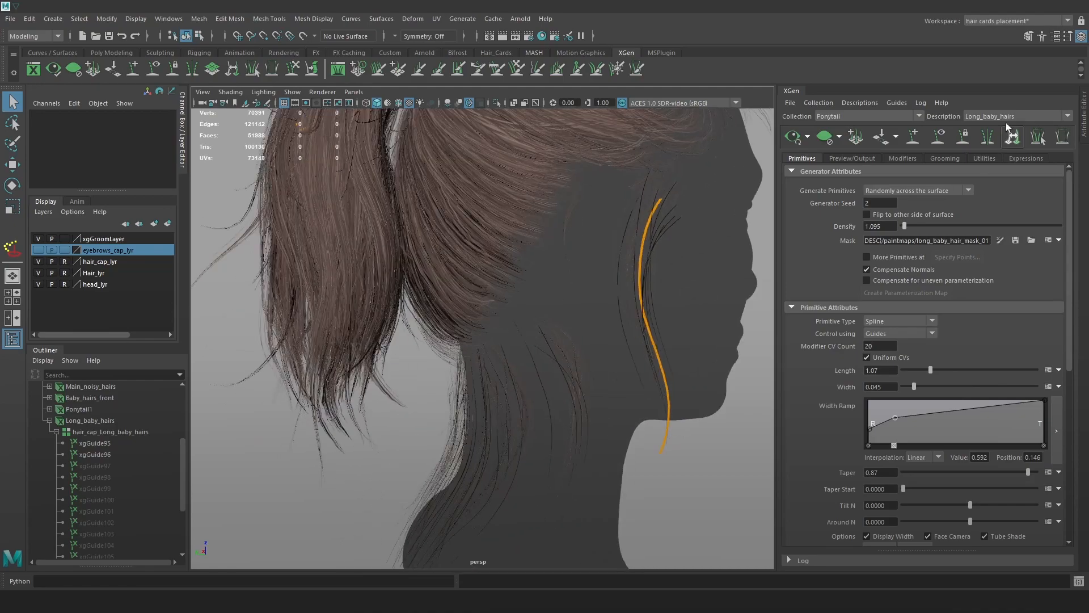
Export the long baby hairs again with Create MEL File.
left_click(899, 158)
left_click(864, 158)
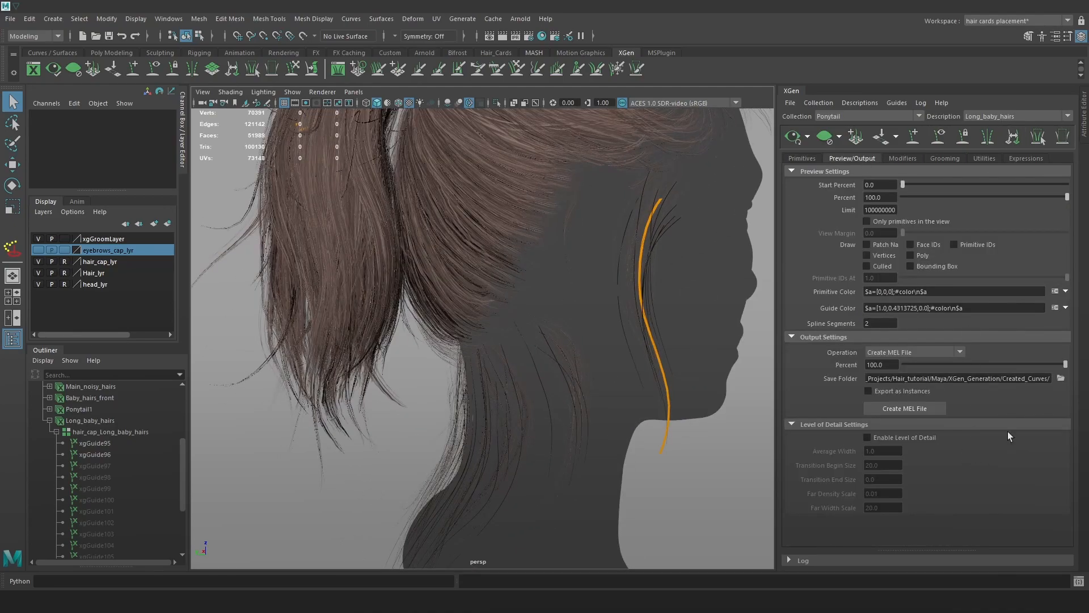
left_click(919, 409)
In the hair-card scene, close the renderer settings and select the old Long_baby_hairsDump group.
mouse_move(177, 601)
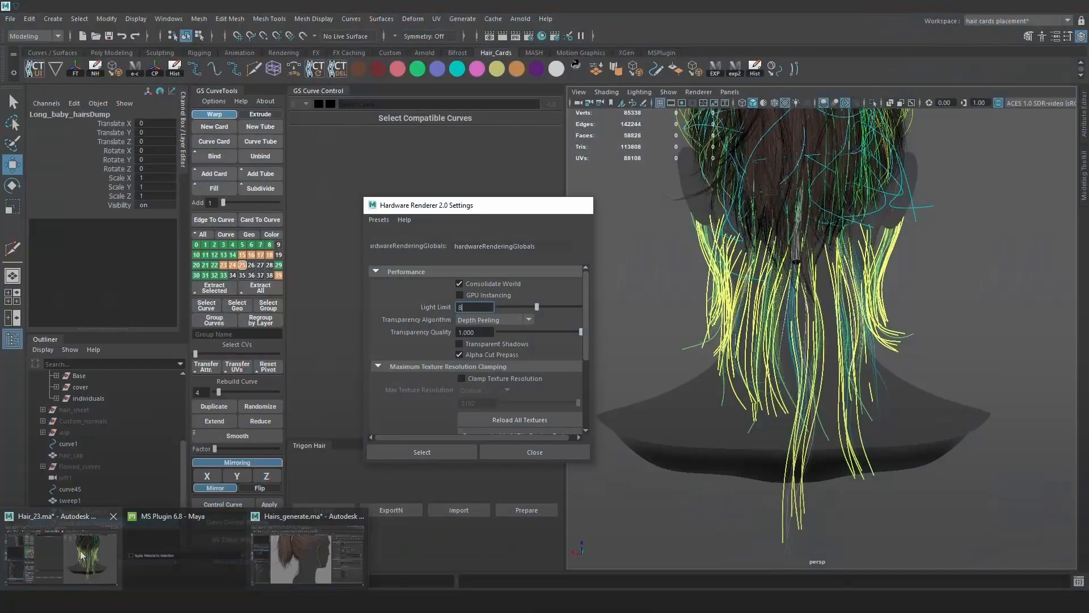
left_click(81, 555)
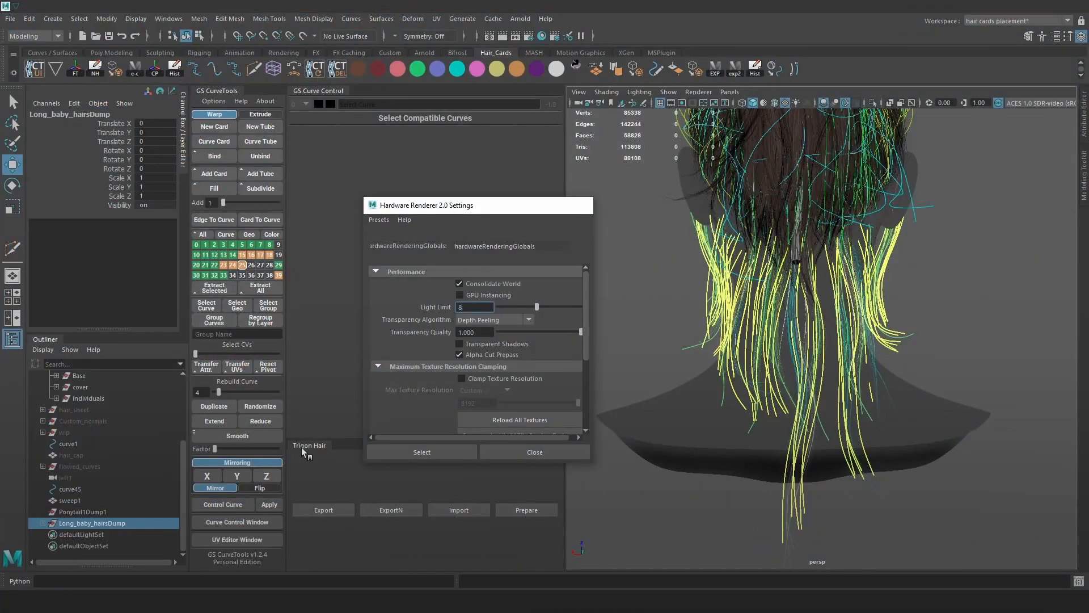
left_click(525, 452)
left_click_drag(925, 394, 706, 411, "alt")
double_click(90, 523)
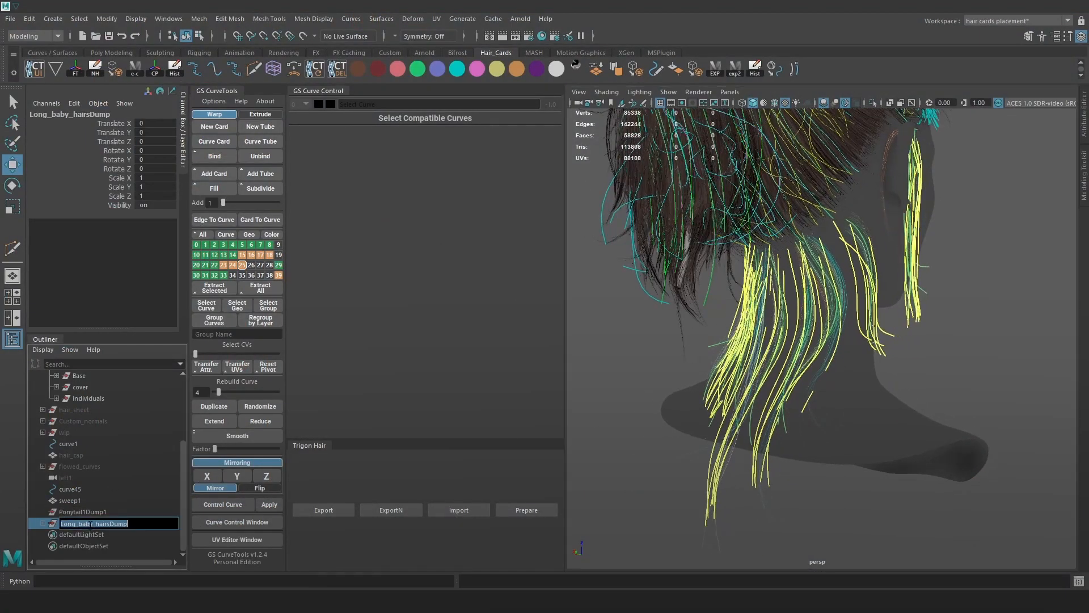
left_click(120, 514)
left_click(136, 519)
left_click(601, 440)
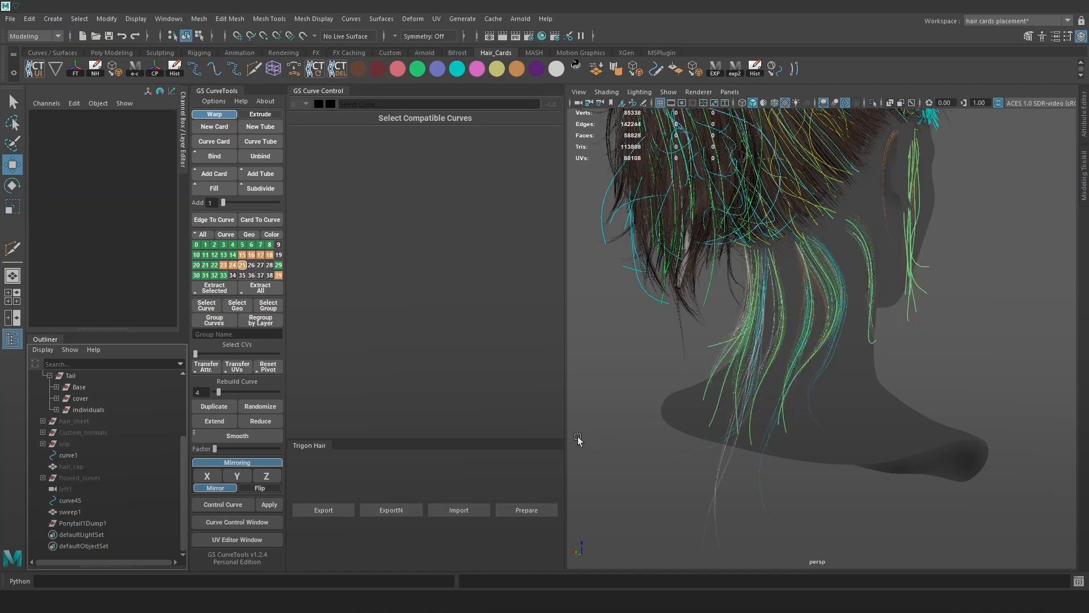
Import the re-exported Long_baby_hairs.mel into the hair-card scene from Created_Curves.
left_click_drag(613, 382, 754, 398, "alt")
middle_click_drag(754, 399, 705, 455, "alt")
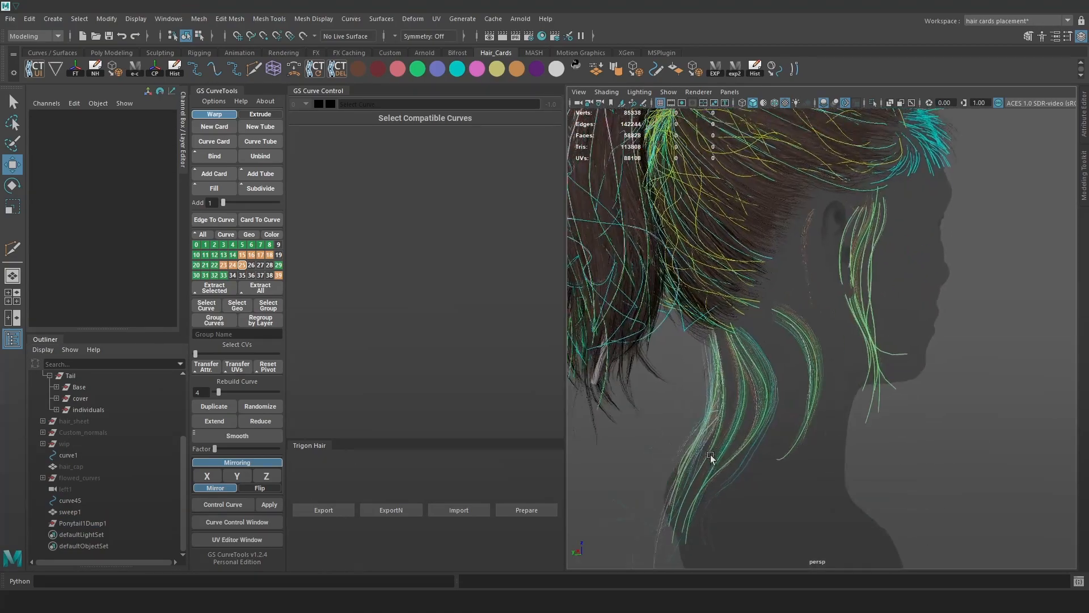
right_click_drag(705, 455, 777, 321, "alt")
right_click_drag(821, 278, 884, 306, "alt")
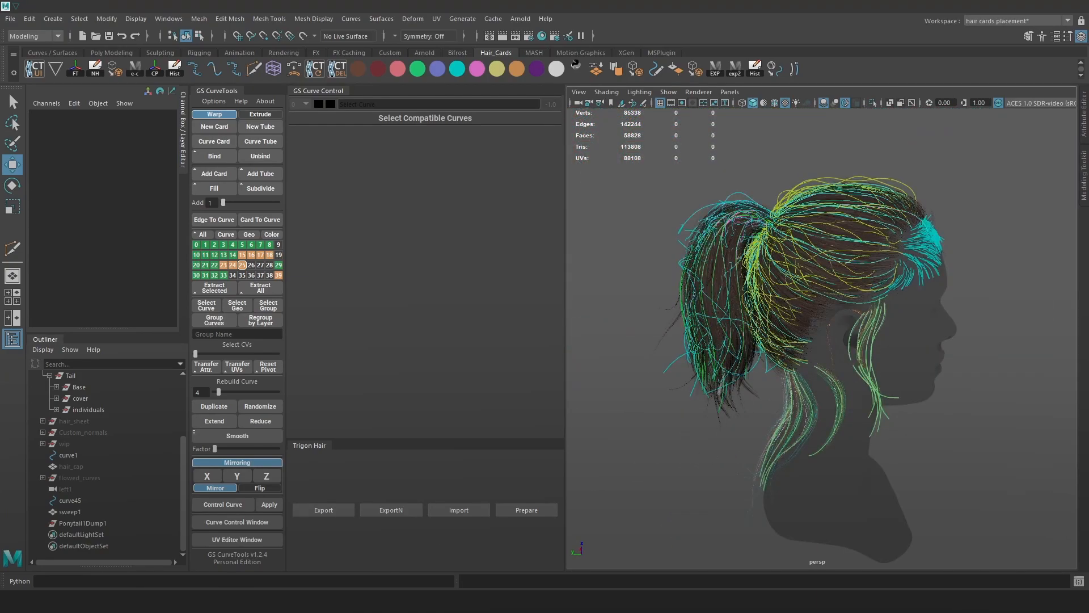
key("alt+Tab")
left_click_drag(613, 160, 1009, 231)
left_click(848, 78)
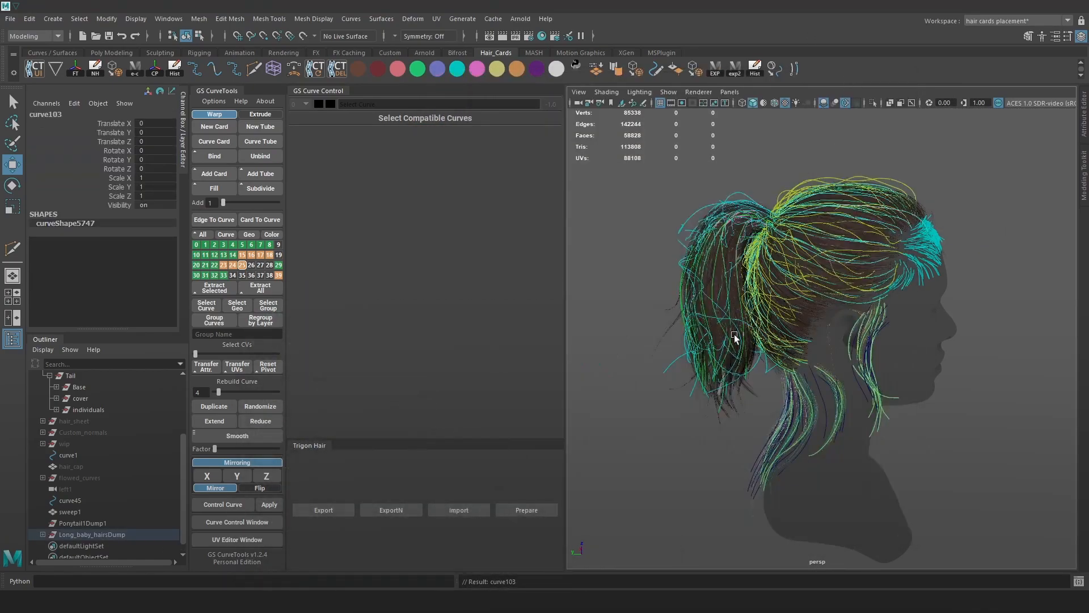
Expand Long_baby_hairsDump in the Outliner and select the imported baby-hair curves.
left_click(82, 527)
left_click(44, 534)
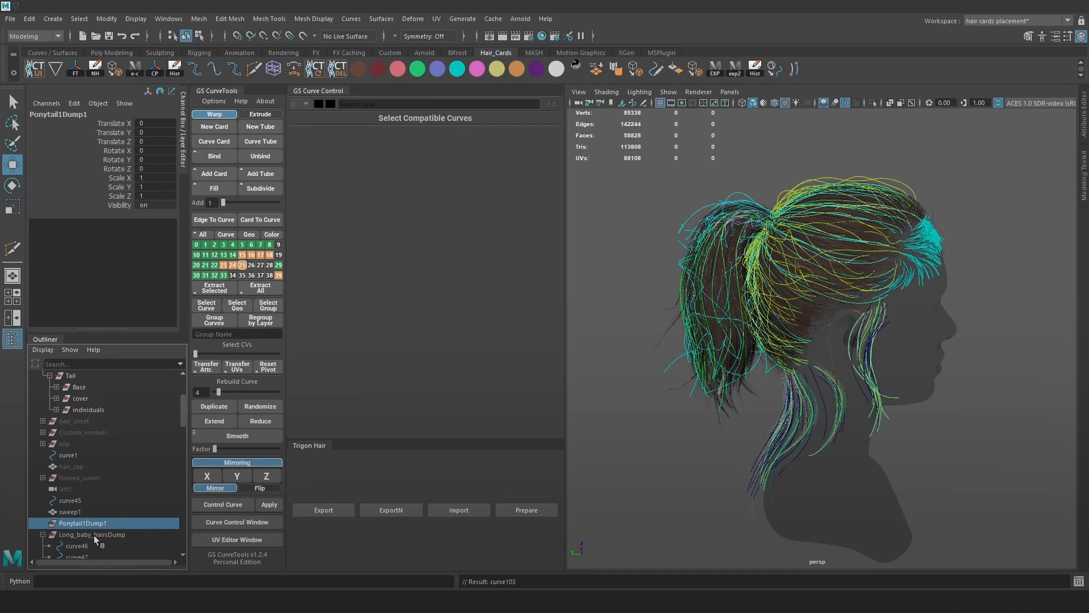
left_click(94, 535)
scroll(97, 528, "down", 13)
scroll(98, 527, "down", 7)
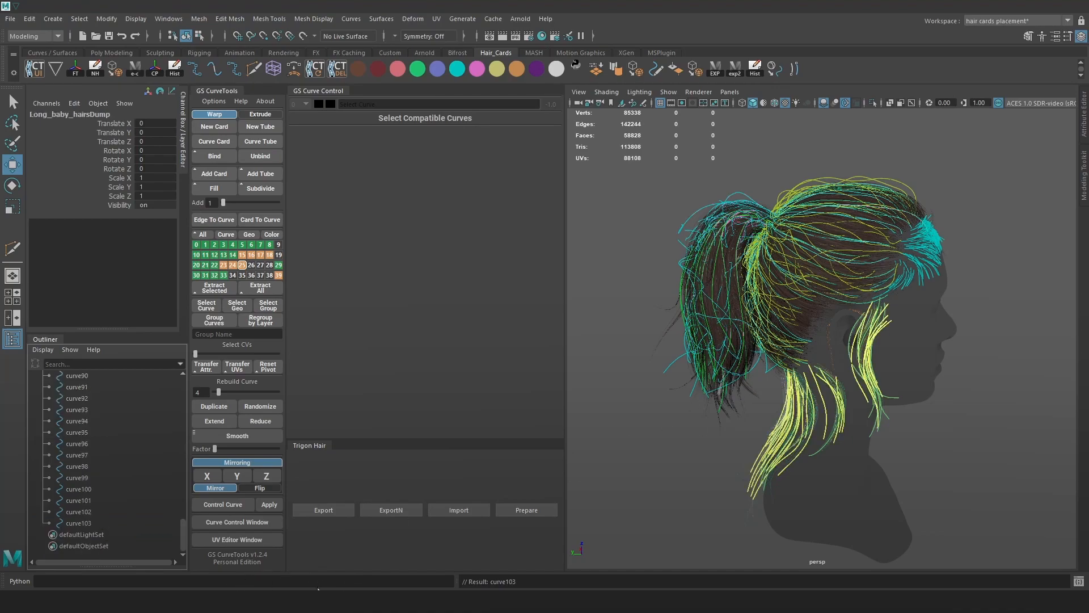
mouse_move(57, 551)
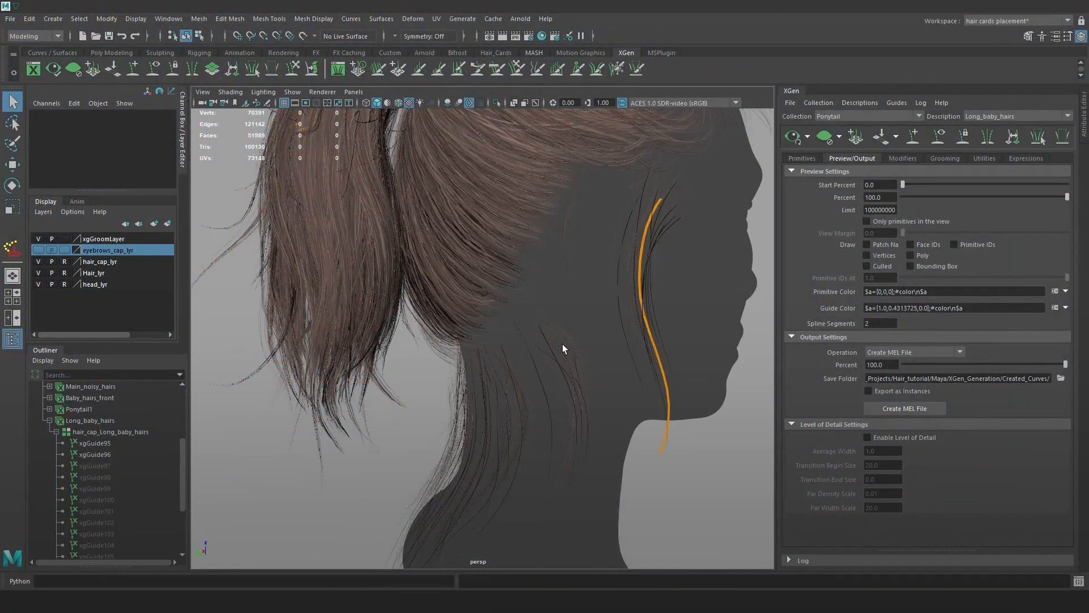
Set the long baby hairs' Density to 0.735.
right_click_drag(608, 363, 647, 309, "alt")
left_click(808, 158)
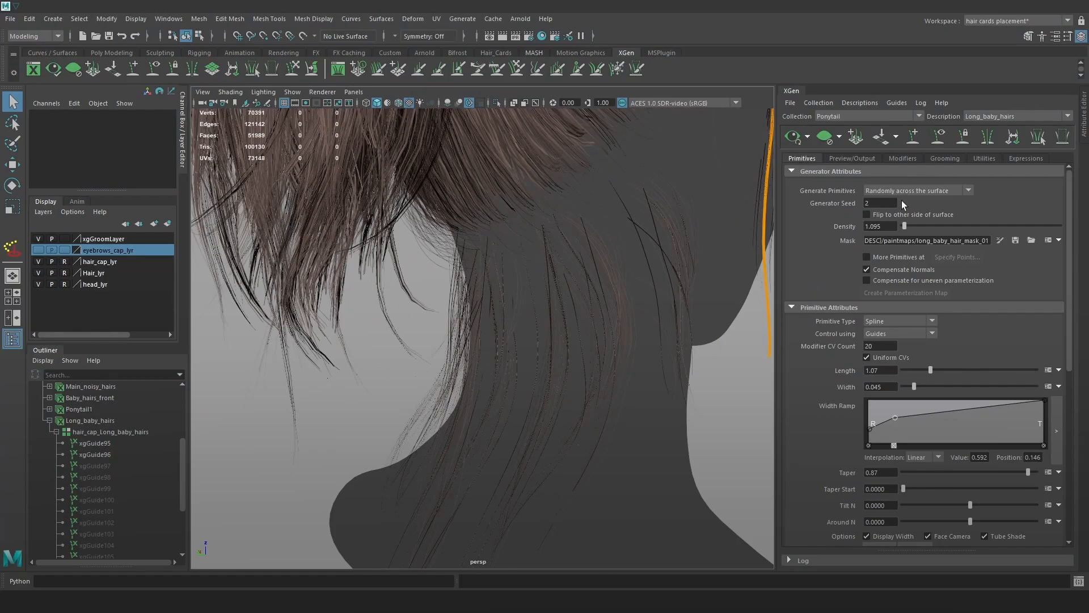
left_click_drag(911, 225, 917, 225)
left_click_drag(613, 368, 693, 370, "alt")
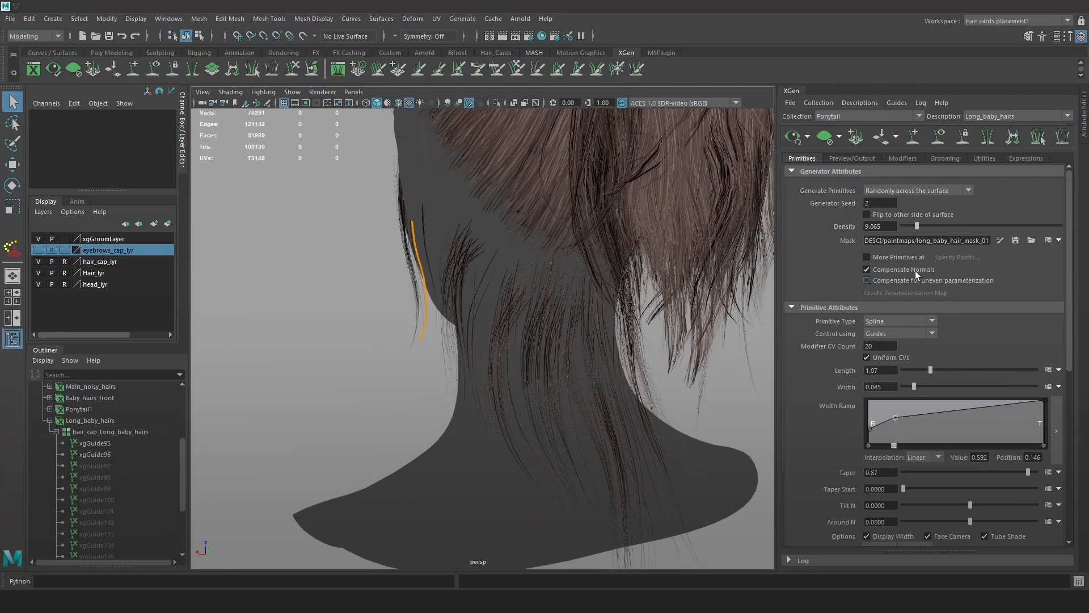
left_click_drag(918, 225, 903, 227)
left_click(903, 226)
Try generator seed 43, then return the seed to 2.
left_click(880, 203)
type("43")
key("Return")
left_click_drag(570, 379, 639, 341, "alt")
double_click(880, 203)
type("2")
key("Return")
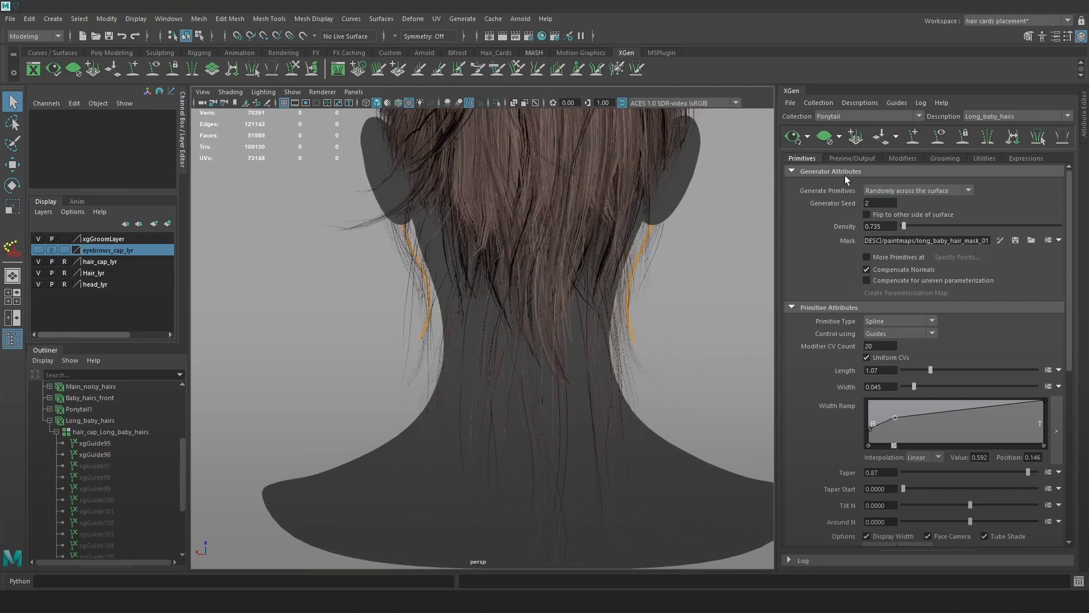
left_click(900, 158)
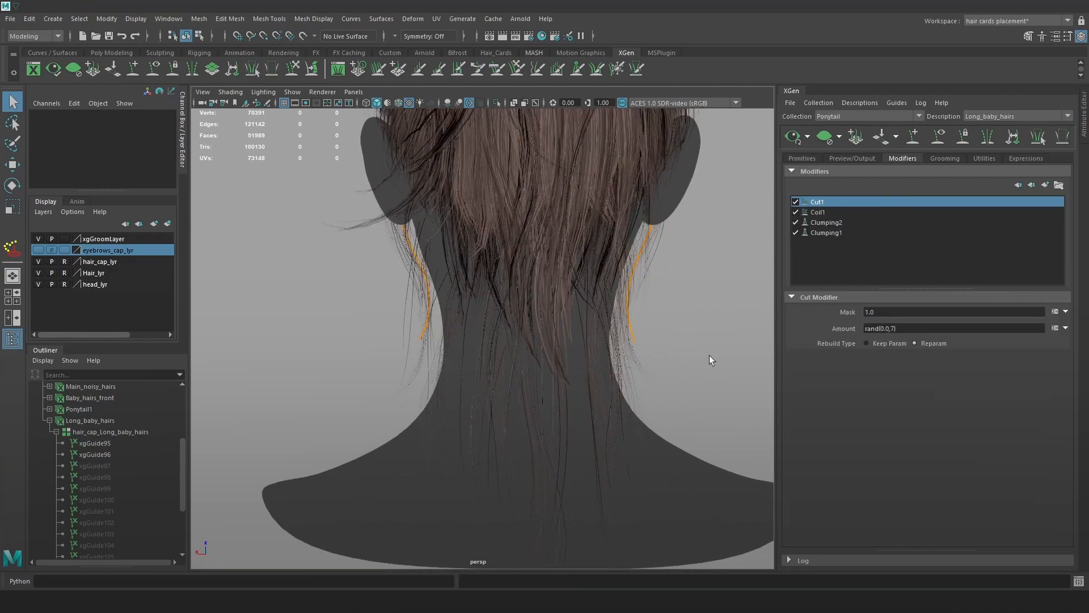
Add a Noise modifier to the Long_baby_hairs modifier stack.
right_click_drag(709, 355, 786, 307, "alt")
left_click(1044, 186)
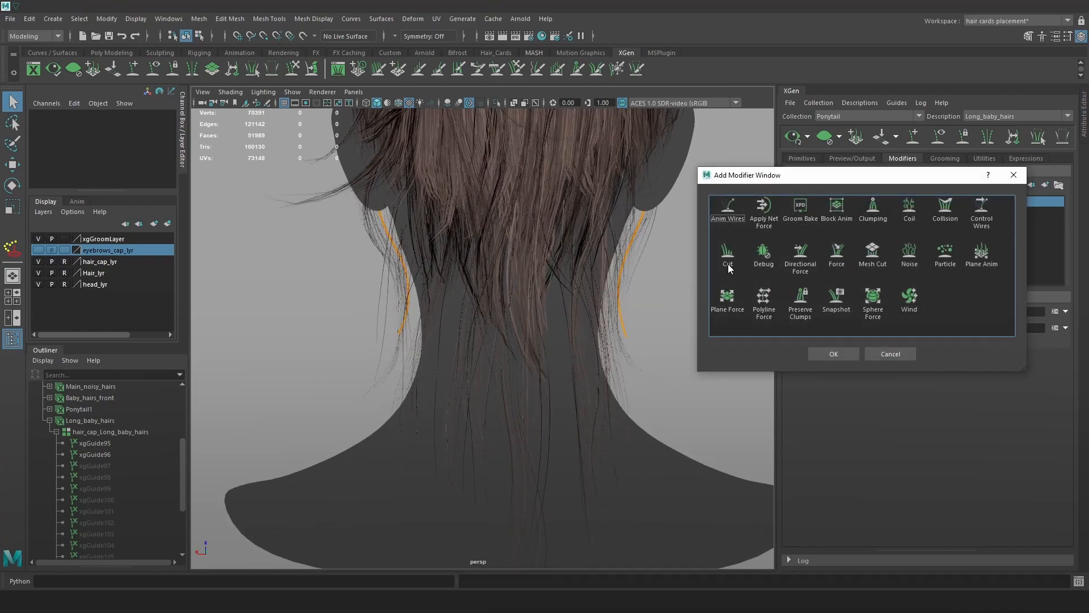
left_click(910, 256)
left_click(834, 354)
Set the Noise magnitude to 20 and frequency to 0.1.
left_click_drag(880, 343, 859, 343)
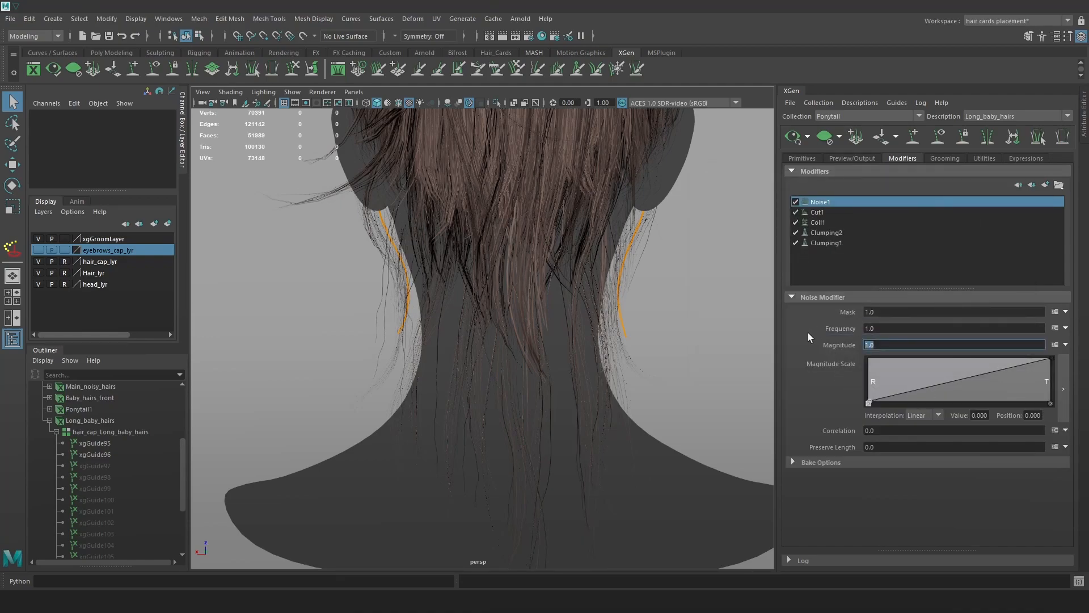
type("20")
key("Return")
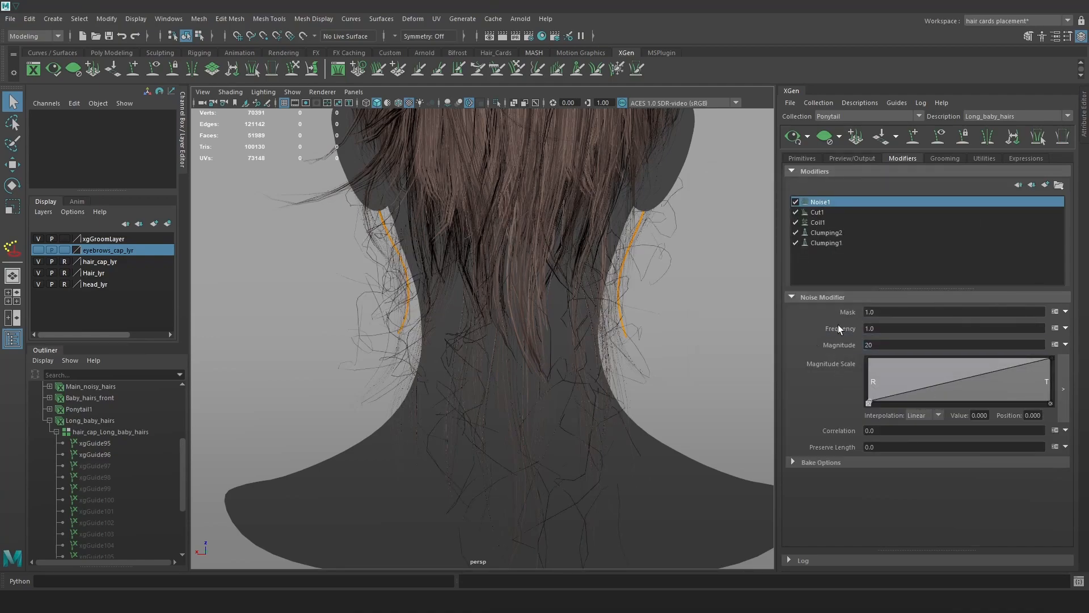
left_click_drag(901, 333, 803, 316)
type(".1")
key("Return")
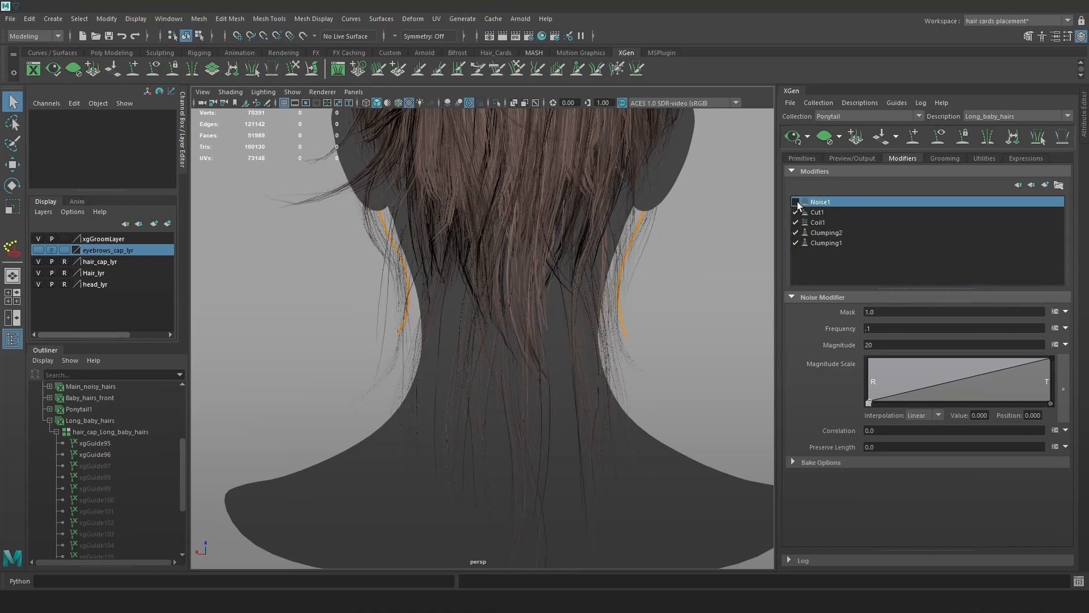
Try Noise magnitudes 15 and 18, then return it to 20.
left_click_drag(637, 304, 668, 306, "alt")
double_click(887, 345)
type("15")
key("Return")
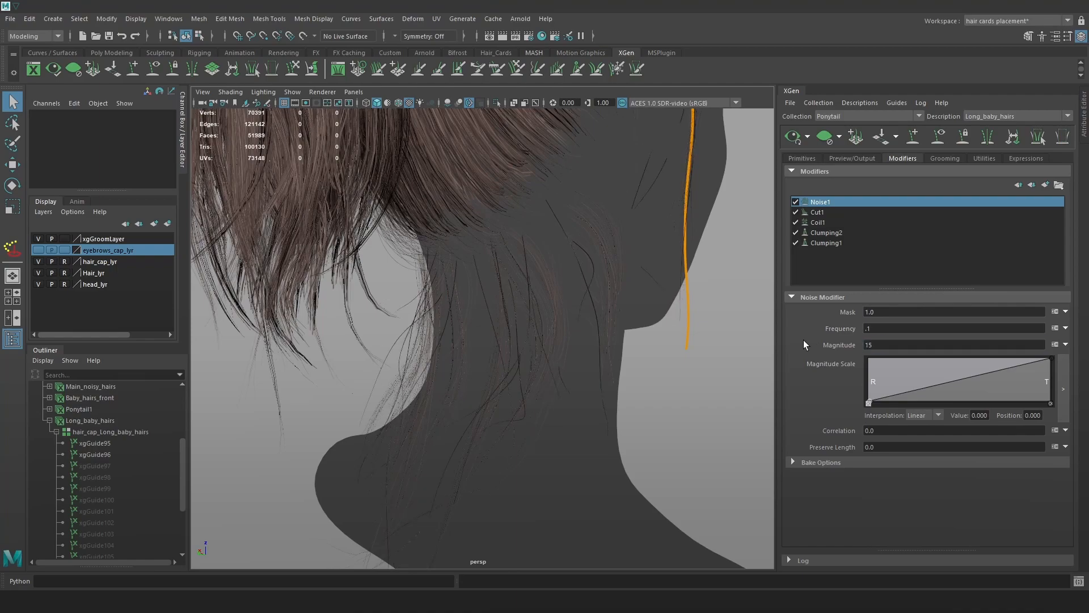
left_click_drag(884, 345, 836, 333)
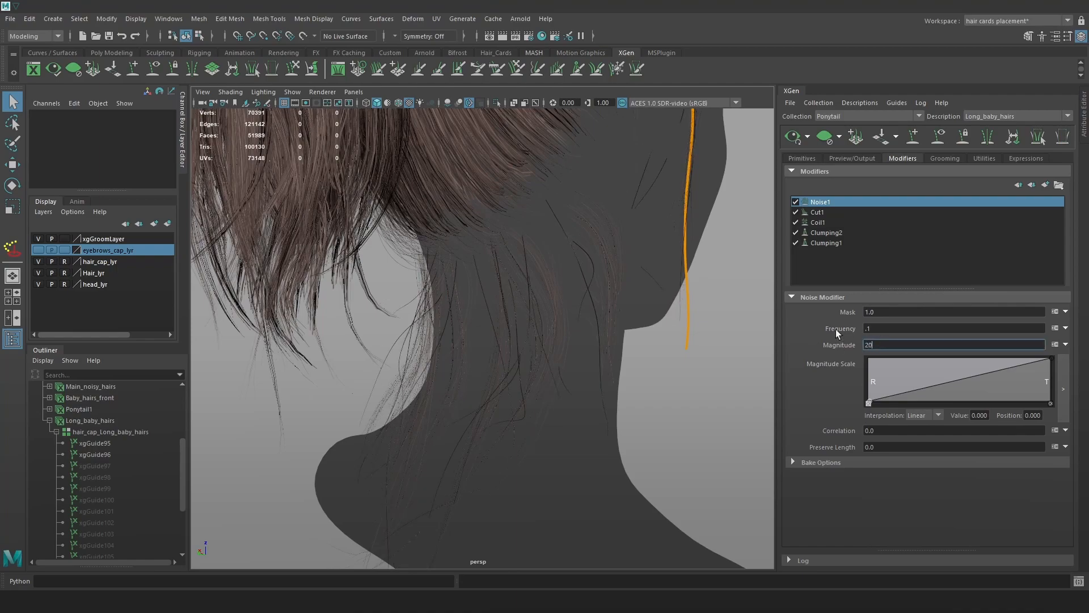
type("18")
key("Return")
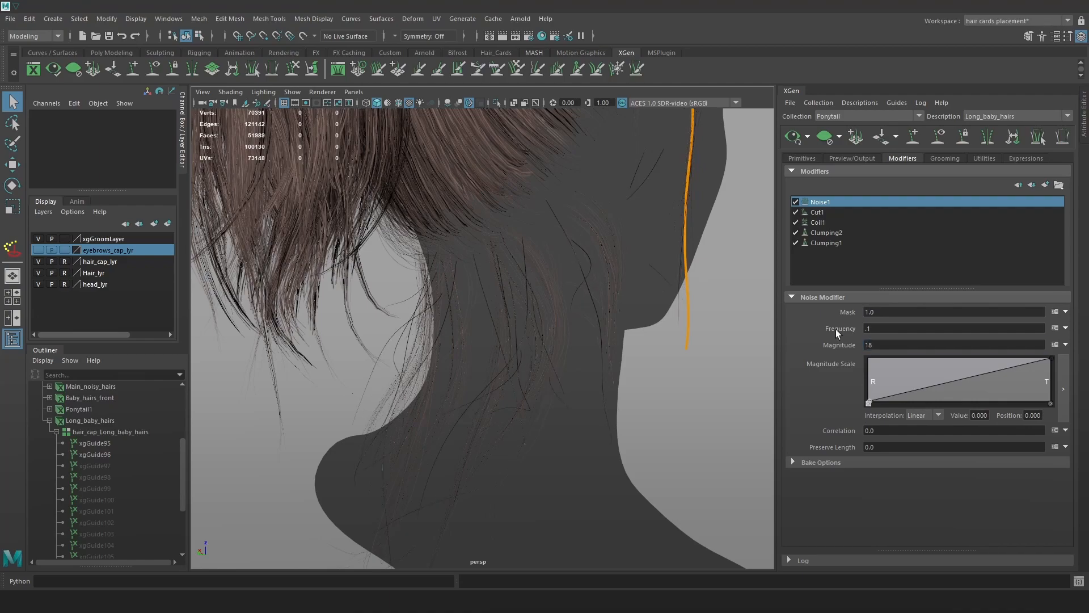
left_click(883, 347)
type("20")
Set the Noise mask to 0.8.
left_click(896, 311)
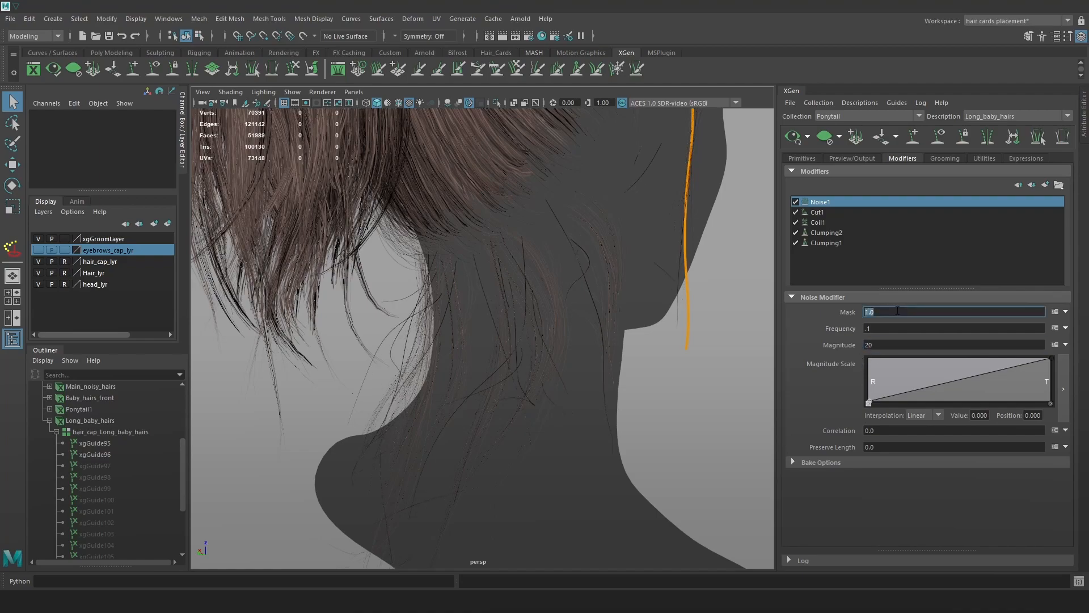
type(".8")
key("Return")
left_click_drag(559, 387, 634, 386, "alt")
scroll(635, 386, "down", 2)
Drag the primitive Length through 1.09, 1.28 and 1.43, settling on 1.24.
left_click(802, 159)
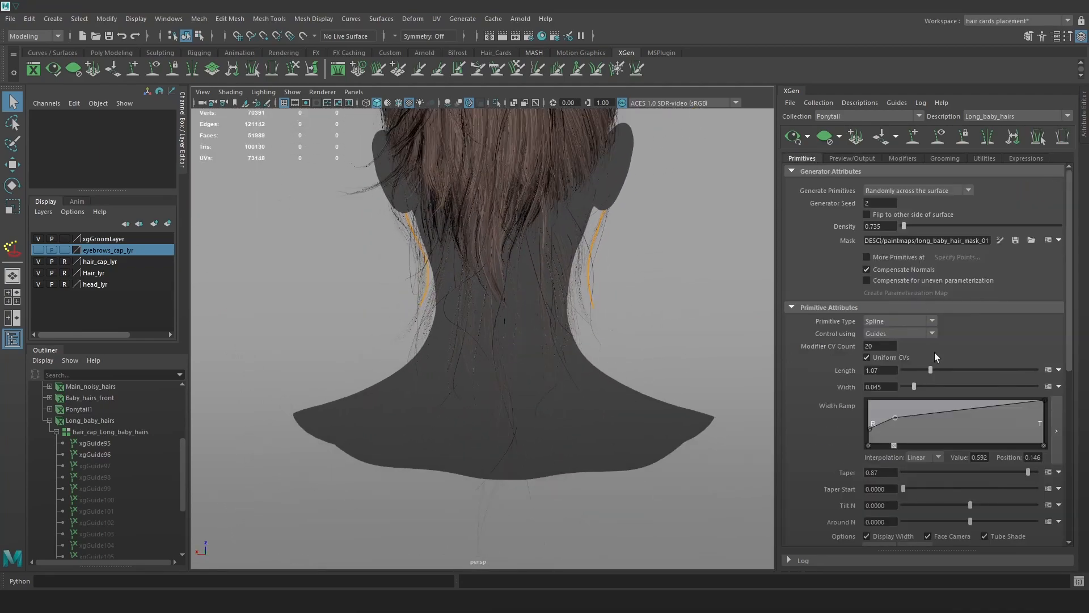
left_click_drag(928, 367, 931, 365)
left_click_drag(684, 303, 542, 285, "alt")
left_click_drag(931, 369, 936, 370)
left_click_drag(658, 310, 800, 318, "alt")
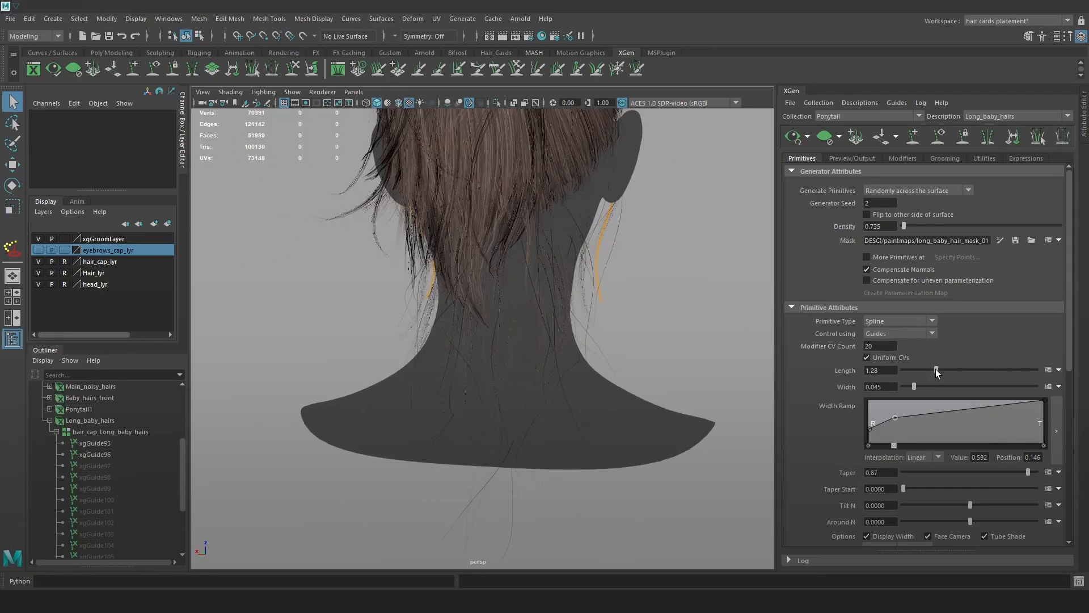
left_click_drag(934, 366, 935, 369)
left_click_drag(639, 323, 718, 316, "alt")
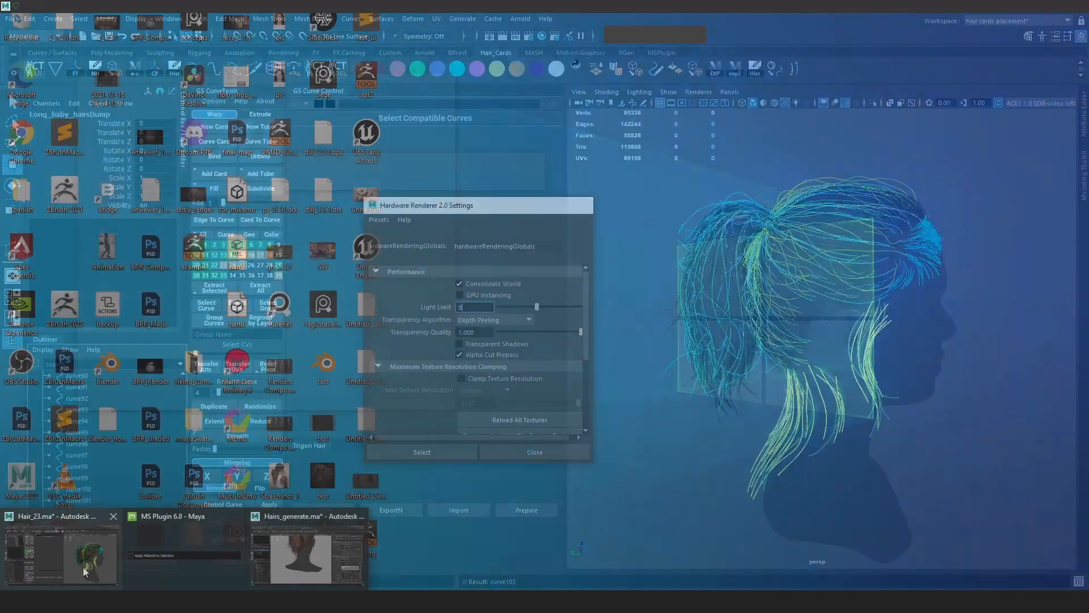
In the Hair_23 hair-card scene, inspect the curves and collapse Long_baby_hairsDump in the Outliner.
left_click(267, 565)
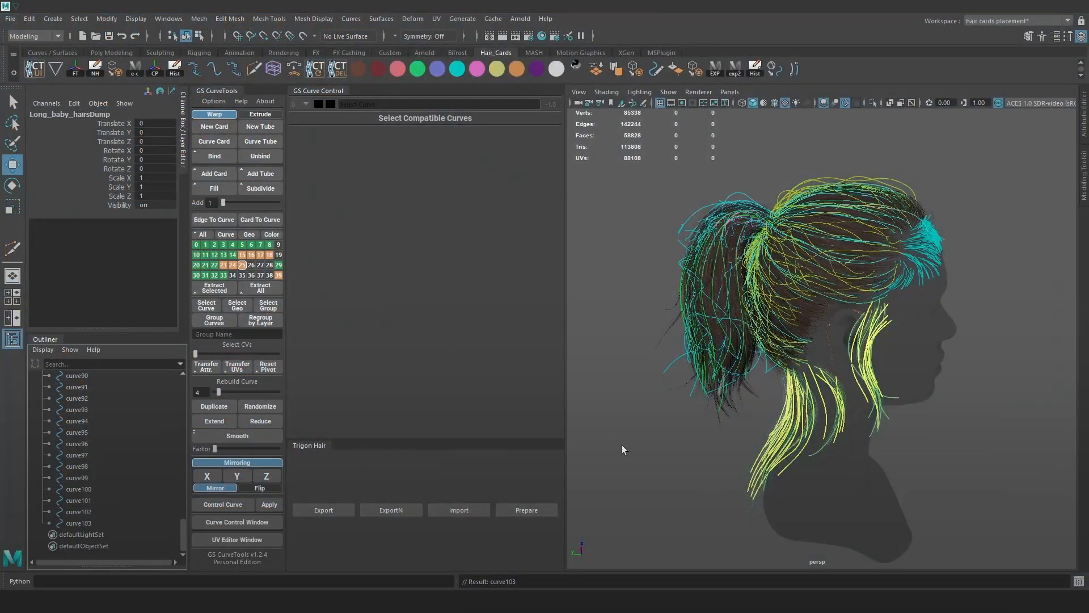
left_click_drag(773, 447, 852, 436, "alt")
middle_click_drag(852, 435, 836, 381, "alt")
scroll(100, 499, "up", 16)
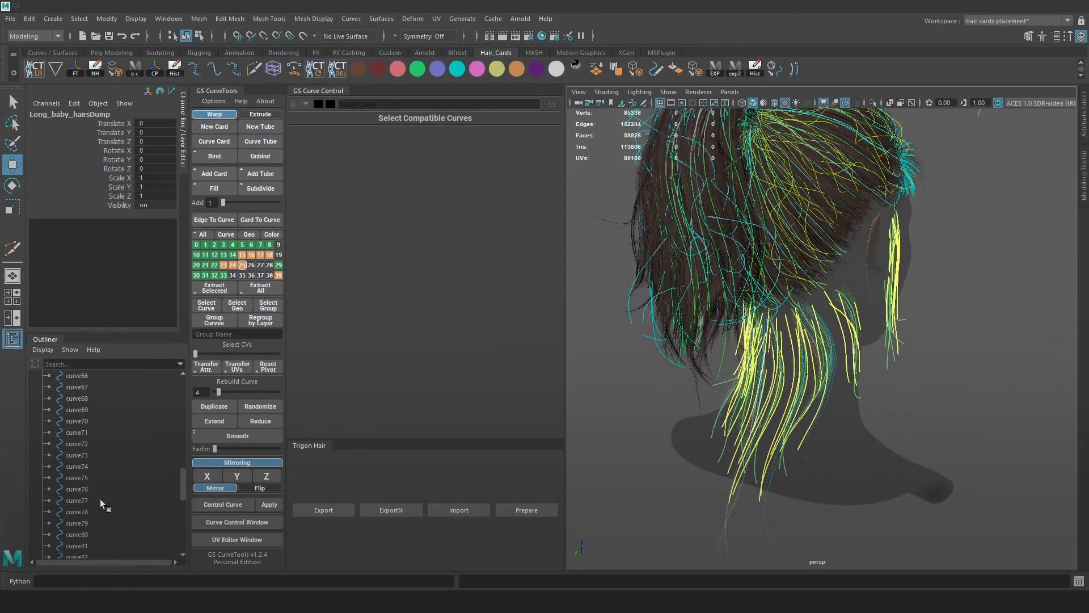
left_click(93, 407)
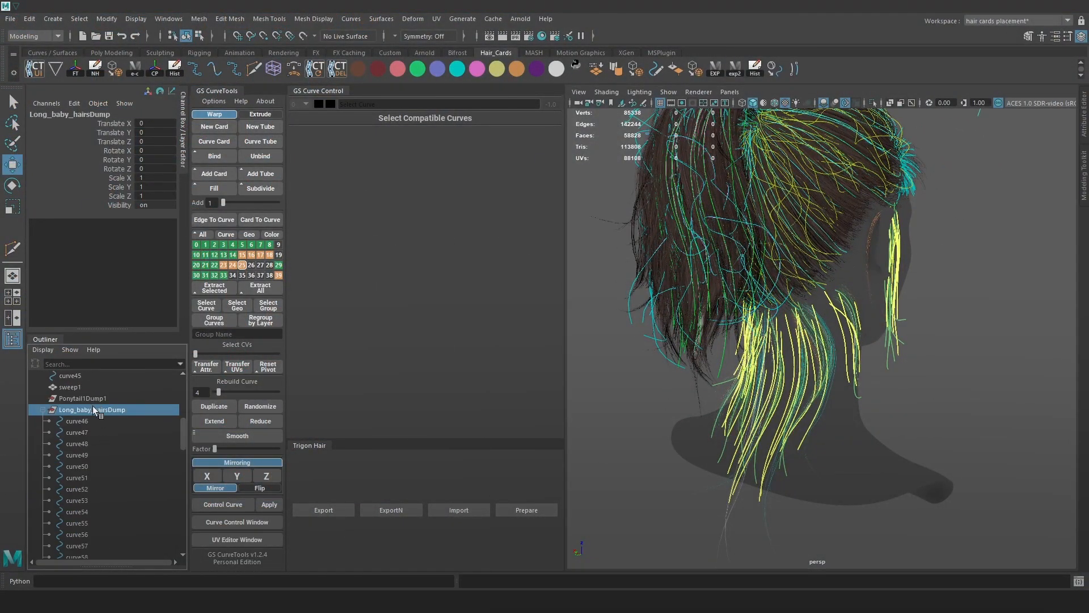
left_click(49, 413)
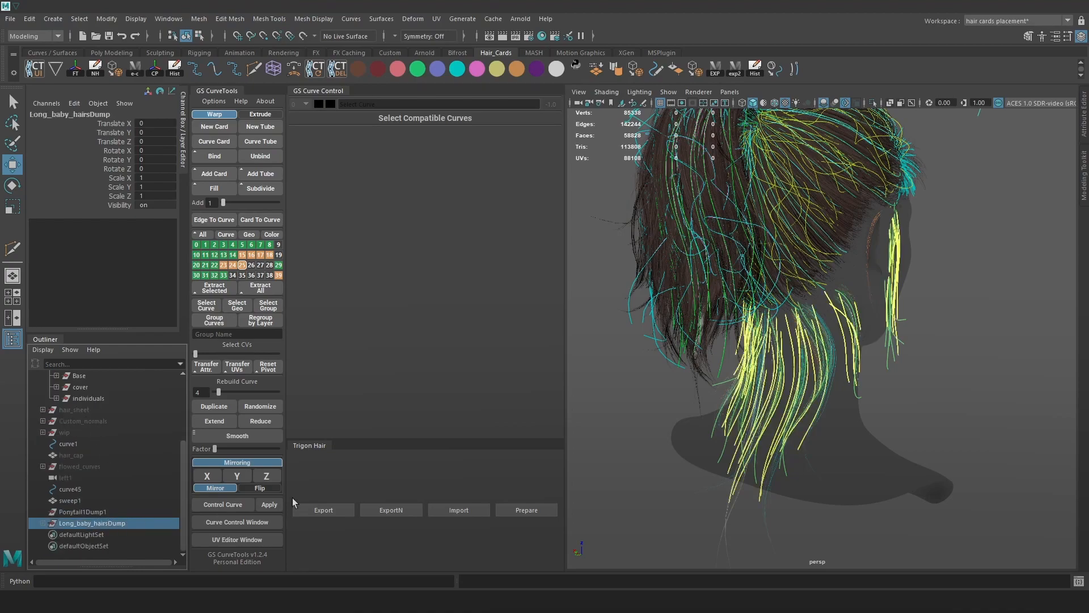
Orbit toward the side of the head, then return to the XGen scene.
left_click_drag(808, 420, 789, 425, "alt")
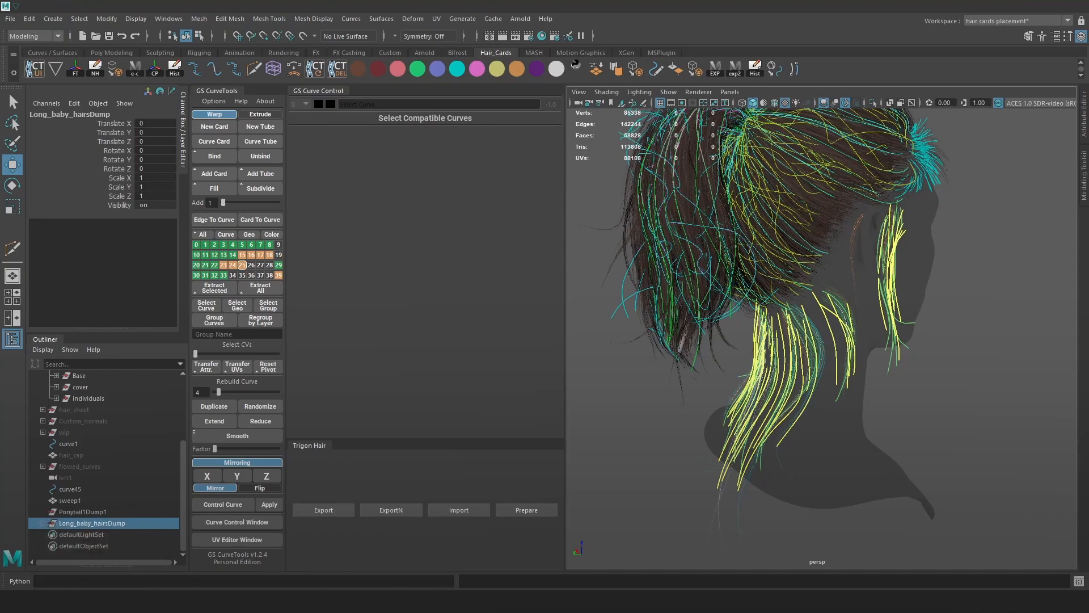
mouse_move(275, 540)
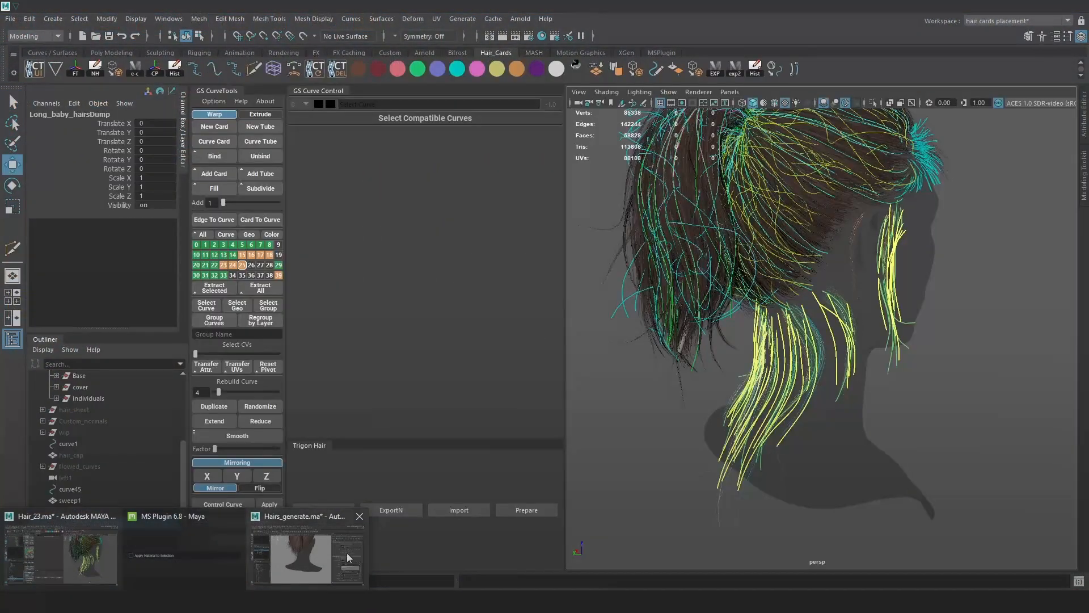
left_click(347, 552)
Set the Long_baby_hairs generator seed to 23.
left_click(854, 159)
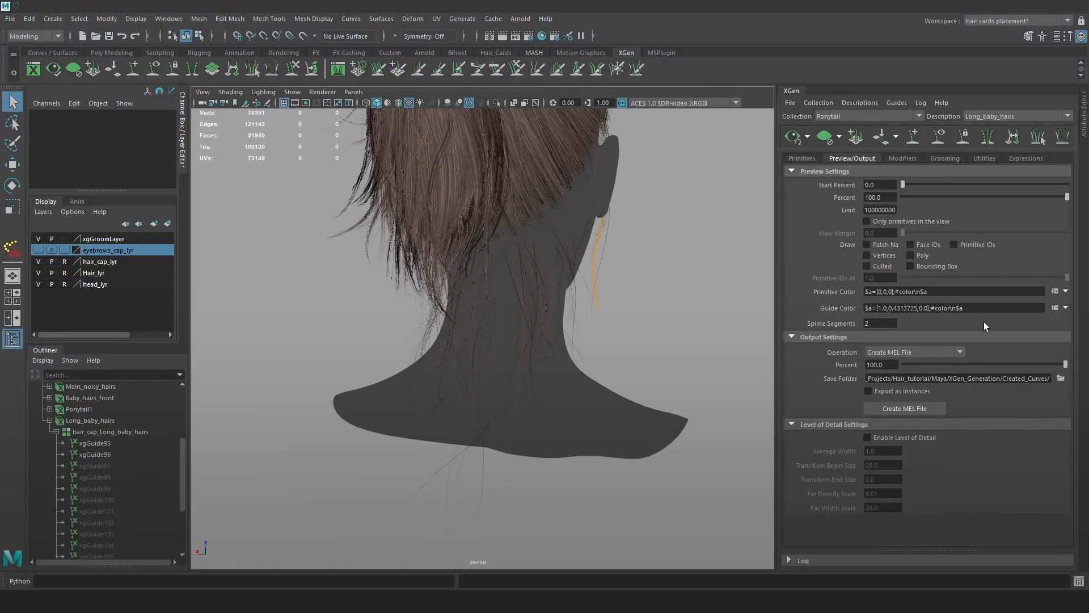
right_click_drag(519, 423, 593, 420, "alt")
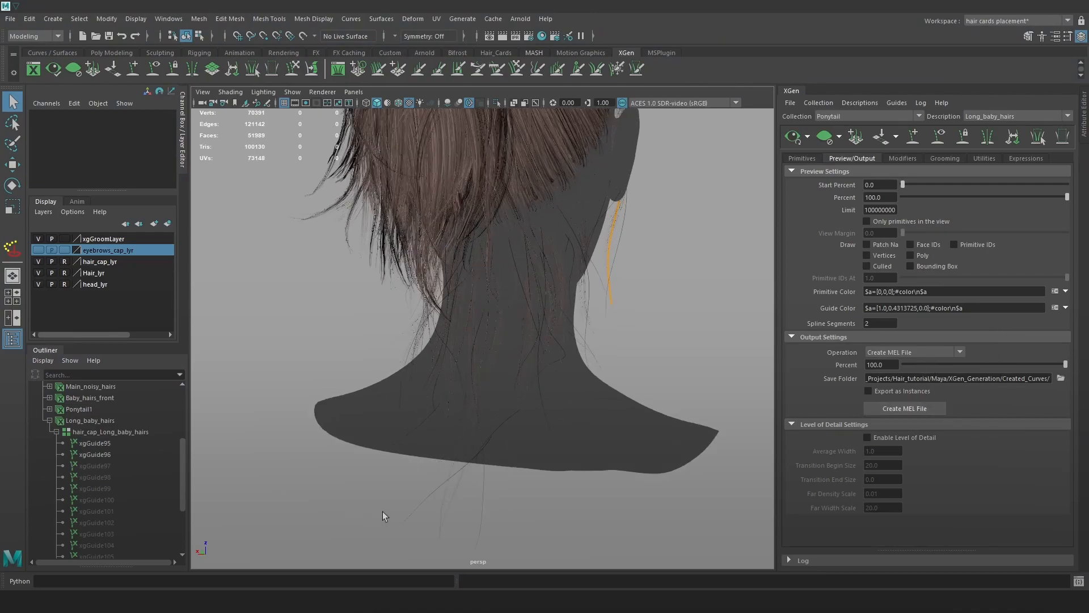
mouse_move(454, 476)
right_mouse_down("alt")
mouse_move(440, 488)
mouse_move(465, 492)
right_mouse_up("alt")
left_click(802, 158)
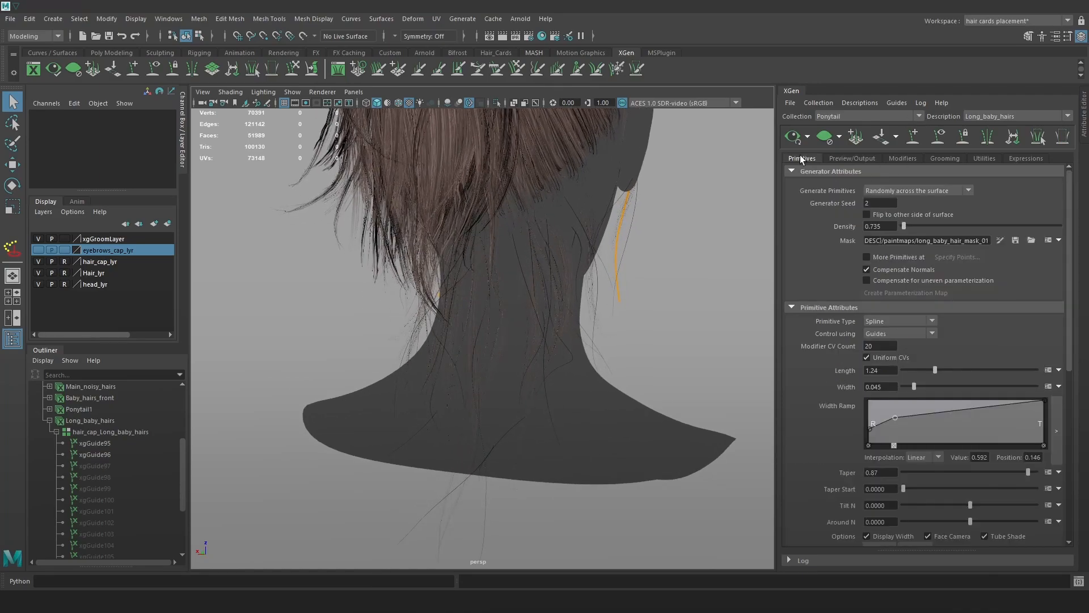
double_click(867, 203)
type("23")
key("Return")
Change the generator seed to 14 and check the back of the head.
left_click_drag(607, 261, 829, 250, "alt")
double_click(876, 203)
type("14")
key("Return")
left_click_drag(658, 326, 682, 294, "alt")
Import Long_baby_hairs.mel from the curve files folder into the hair-card scene.
key("alt+Tab")
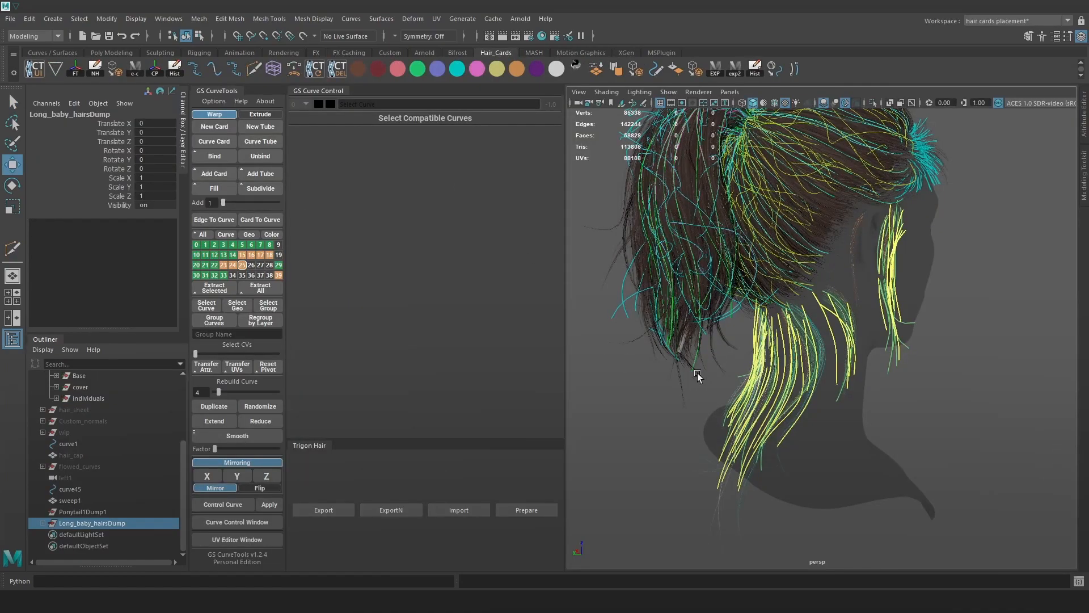
key("alt+Tab")
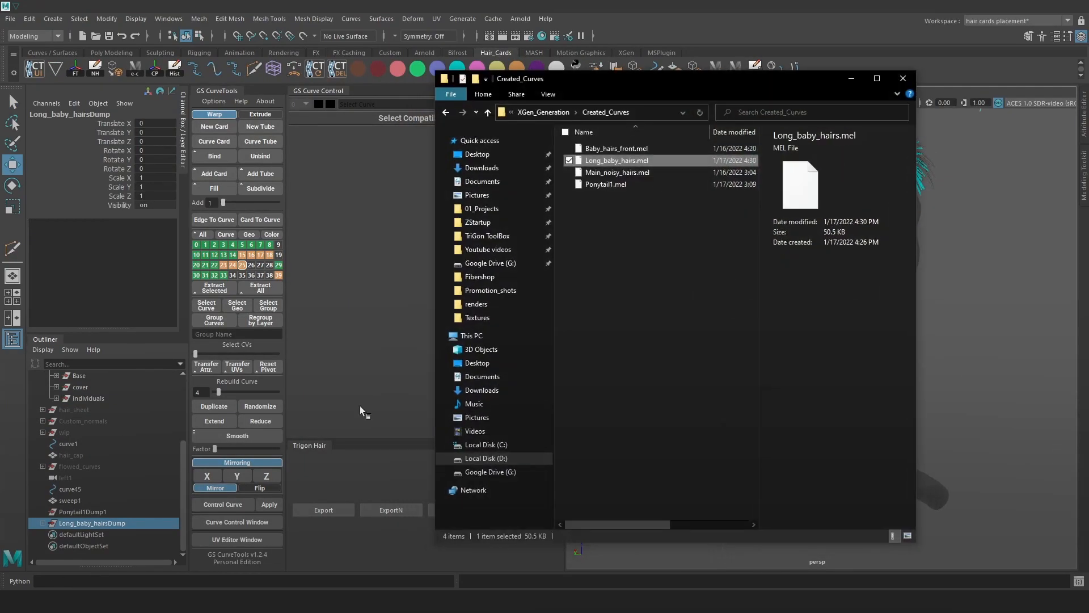
left_click_drag(614, 161, 983, 294)
left_click(851, 79)
Compare the Long_baby_hairsDump groups, then delete Long_baby_hairsDump1.
scroll(816, 347, "up", 5)
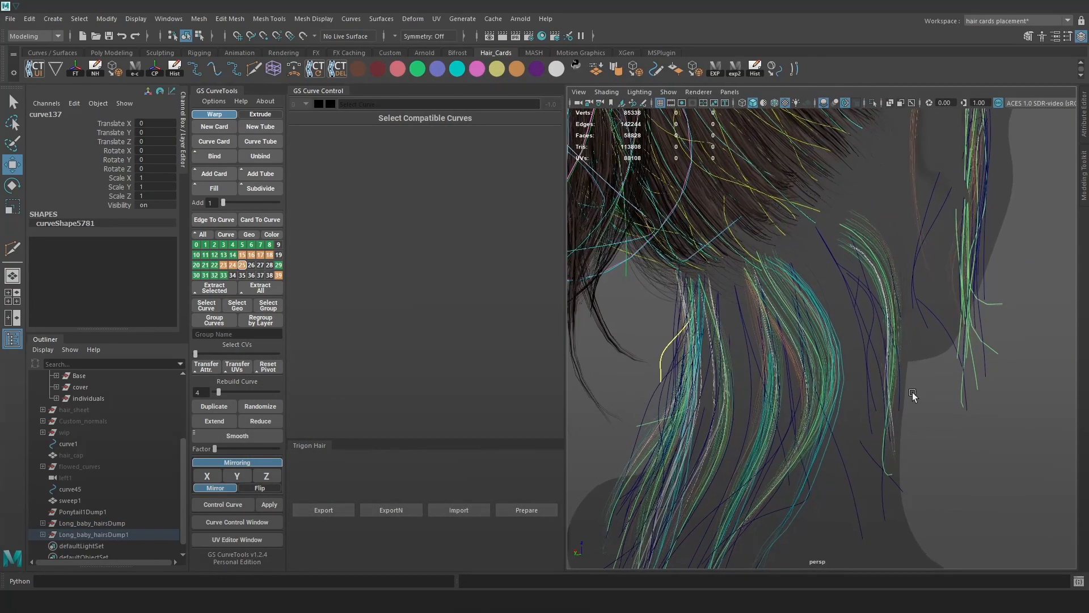
left_click(117, 533)
left_click(120, 525)
left_click(121, 534)
left_click(120, 521)
left_click(119, 531)
left_click(118, 518)
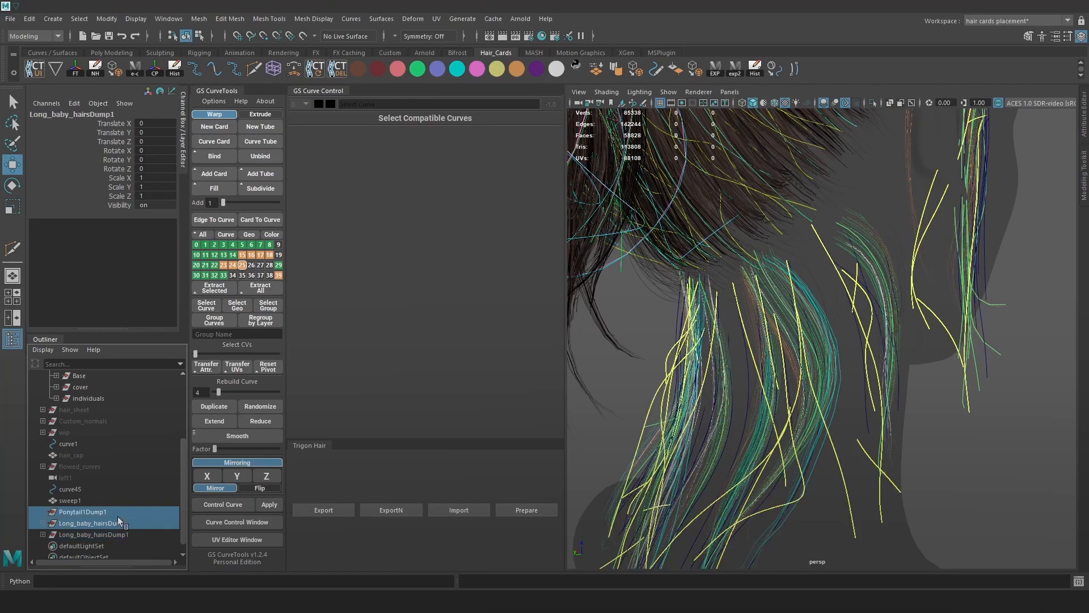
left_click(118, 533)
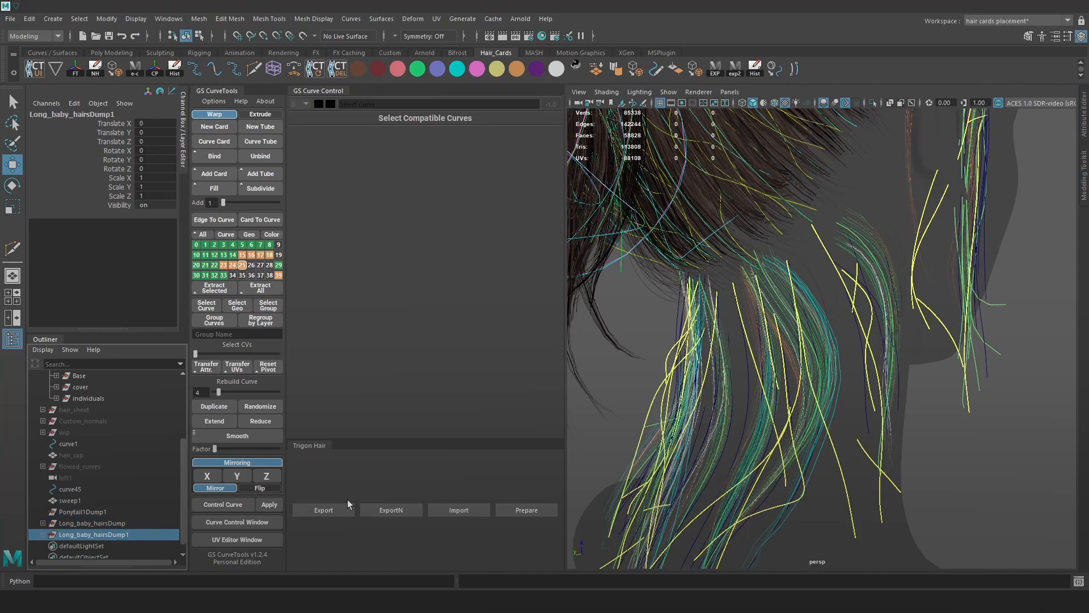
key("Delete")
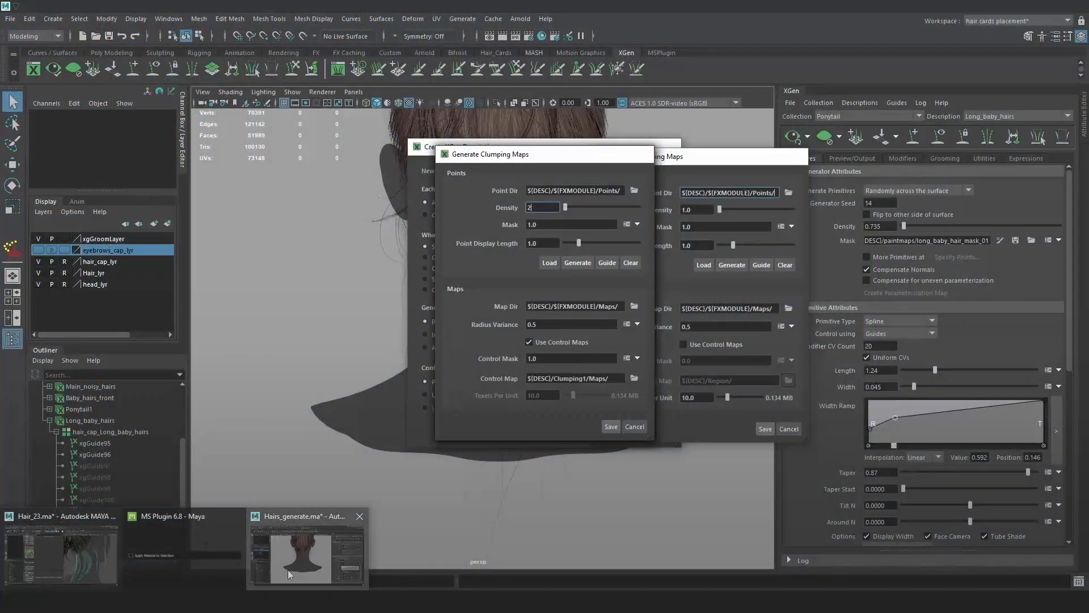
Back in the XGen scene, set the generator seed to 12.
left_click(288, 569)
key("BackSpace")
type("2")
key("Return")
Try generator seeds 2, 1 and 3.
left_click_drag(888, 206, 804, 186)
type("2")
key("Return")
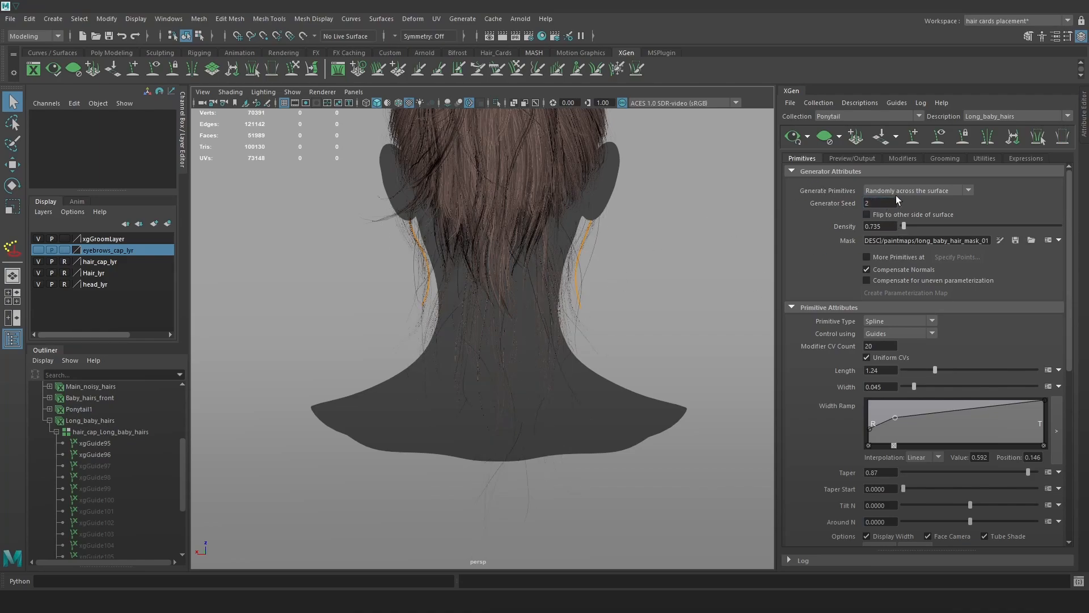
double_click(882, 204)
type("1")
key("Return")
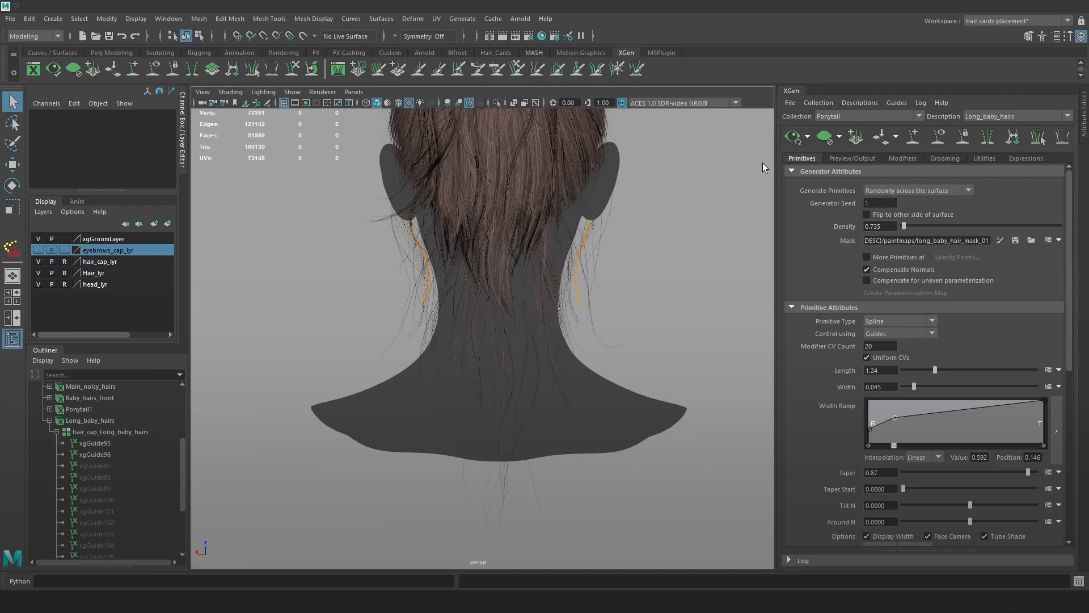
left_click_drag(877, 205, 804, 192)
type("3")
key("Return")
Build up the generator seed from 2 through 222 and 2221 to 22215.
left_click(872, 203)
type("2")
key("Return")
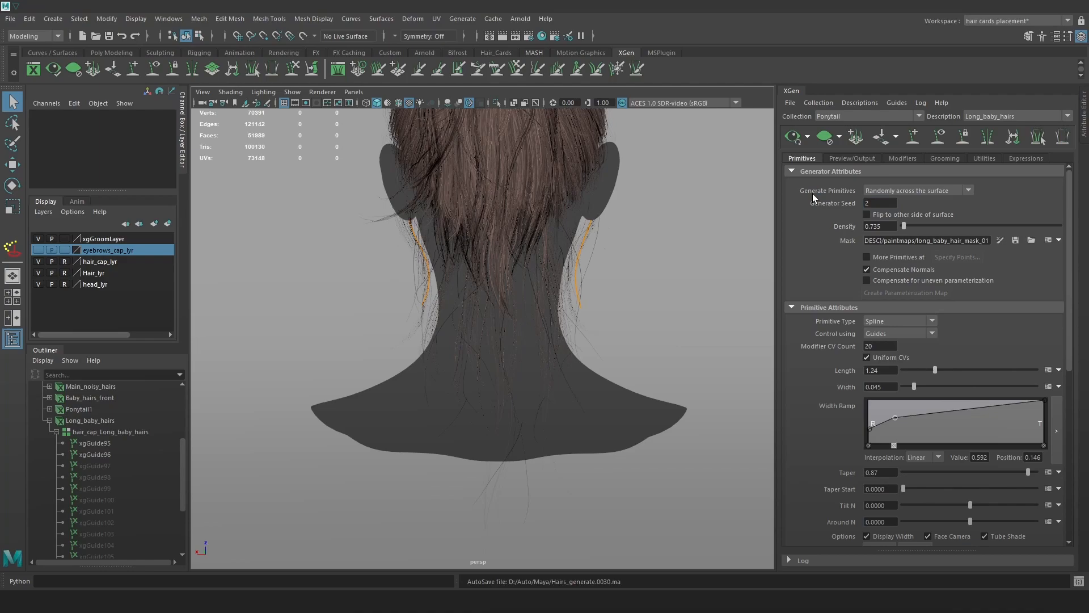
type("2")
key("Return")
left_click(893, 205)
type("2")
key("Return")
left_click(892, 204)
type("1")
key("Return")
left_click(888, 205)
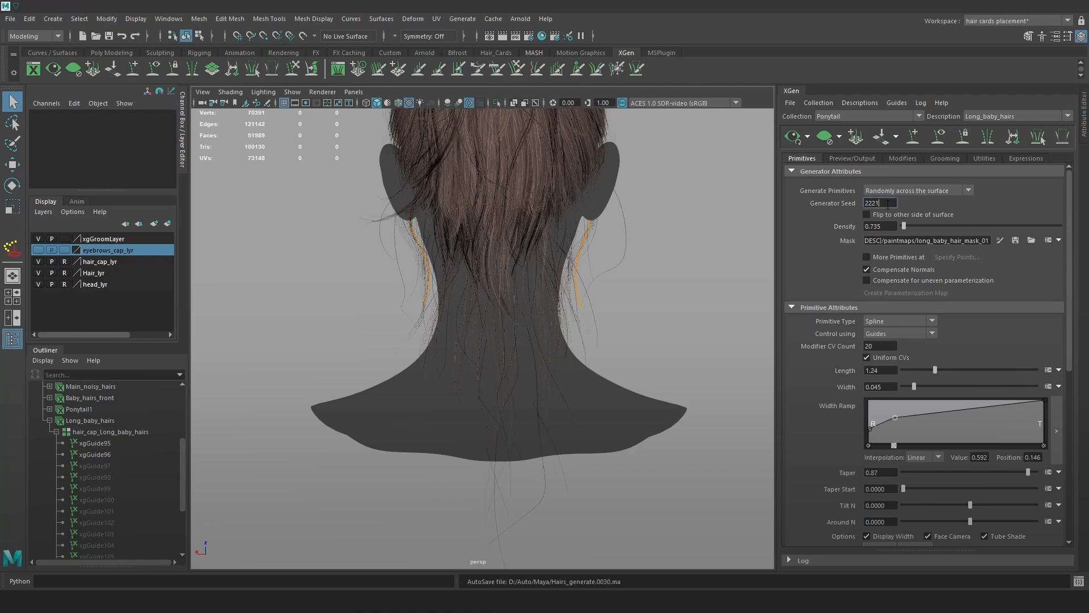
type("5")
key("Return")
Try generator seeds 2, 6 and 19 while viewing the back of the head.
left_click_drag(666, 287, 623, 286, "alt")
left_click_drag(891, 203, 760, 192)
type("2")
key("Return")
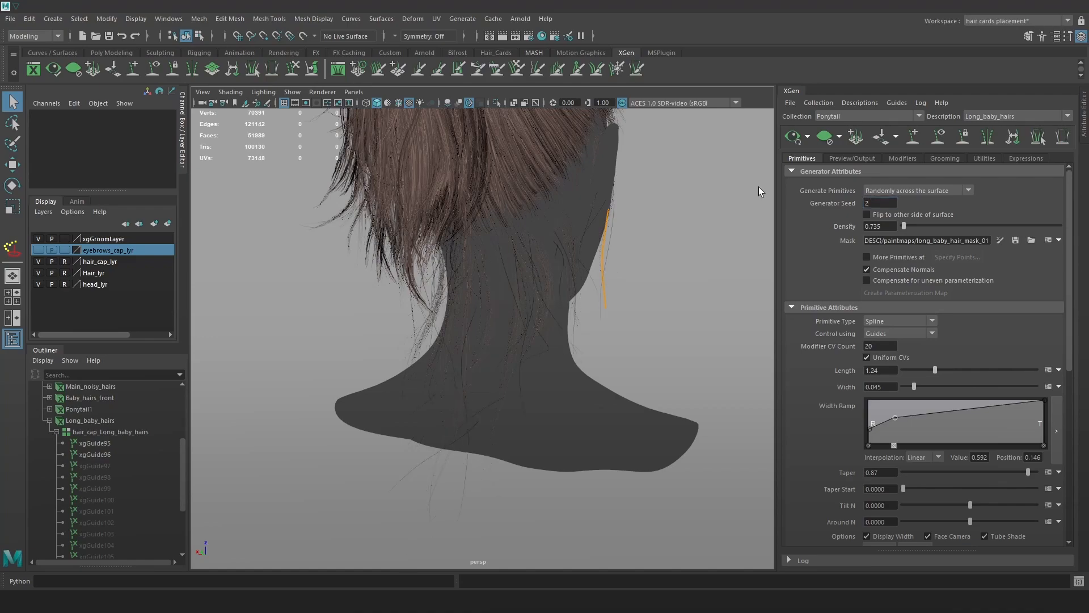
left_click_drag(637, 294, 671, 293, "alt")
left_click_drag(895, 203, 808, 183)
type("6")
key("Return")
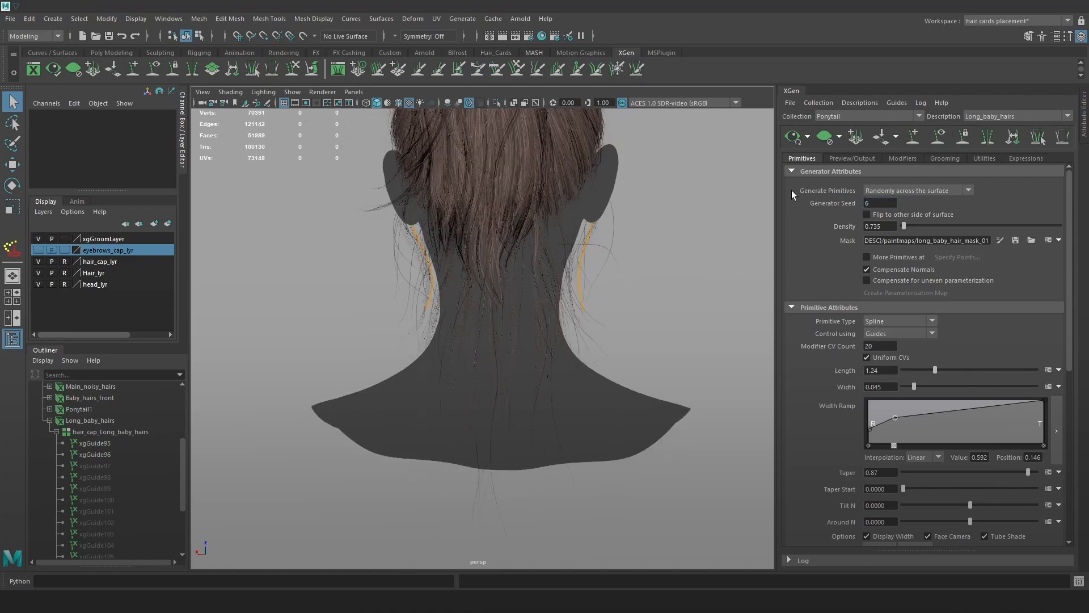
left_click_drag(895, 203, 836, 195)
type("19")
key("Return")
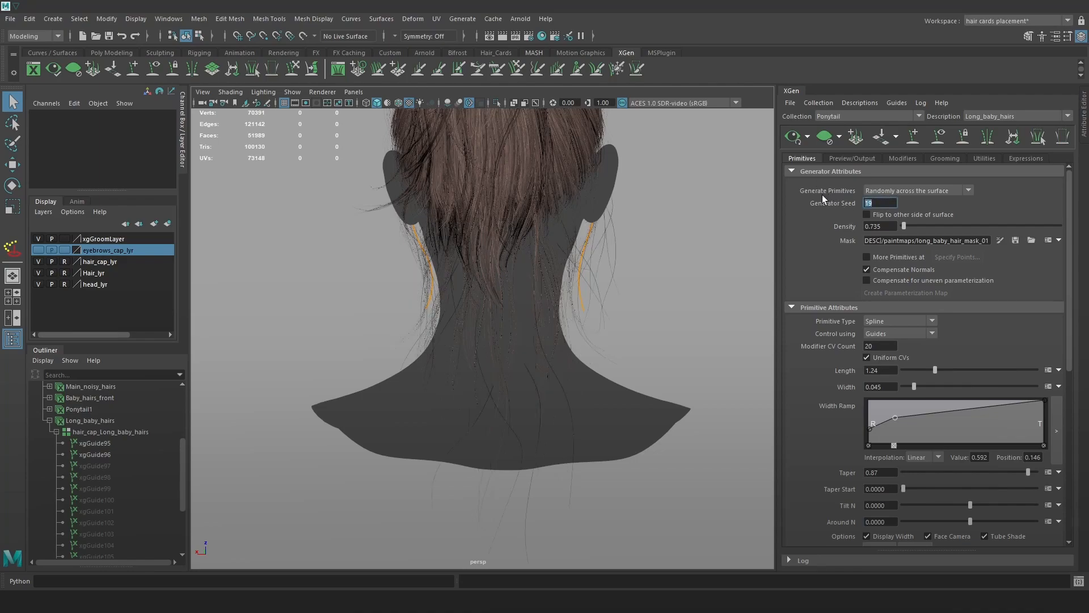
Build up the generator seed from 34 through 342 and 3421 to 34212.
type("34")
key("Return")
left_click(873, 202)
type("2")
key("Return")
left_click(894, 202)
key("Return")
left_click(892, 202)
type("2")
key("Return")
Toggle the Noise1 modifier off and back on to compare.
left_click(902, 159)
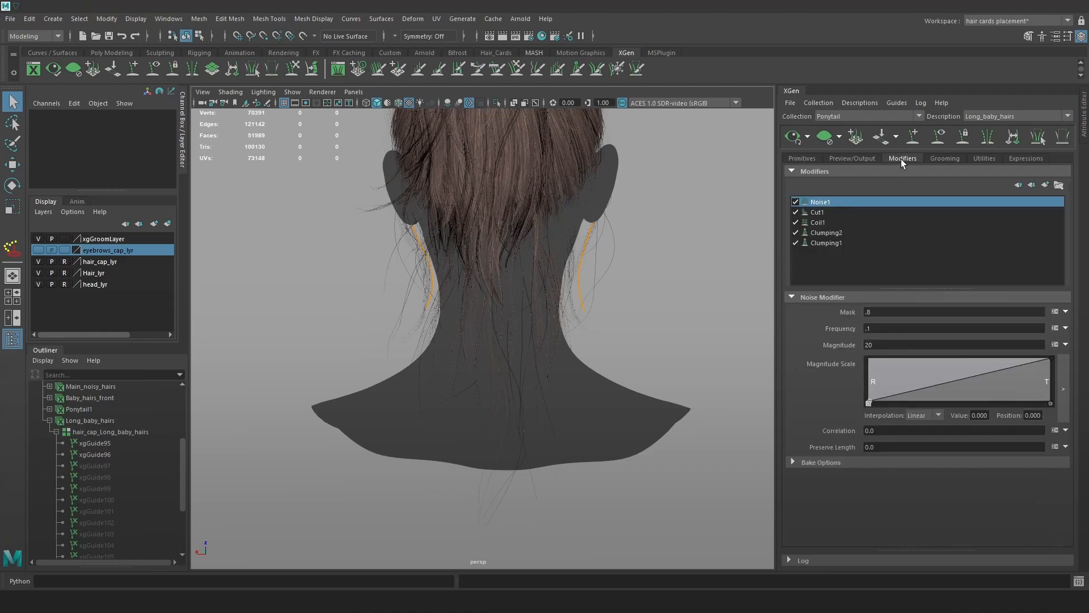
left_click(796, 200)
left_click(797, 201)
left_click_drag(664, 299, 784, 259, "alt")
Set the generator seed to 342121 and review the neck hair from several angles.
left_click(813, 158)
left_click(888, 202)
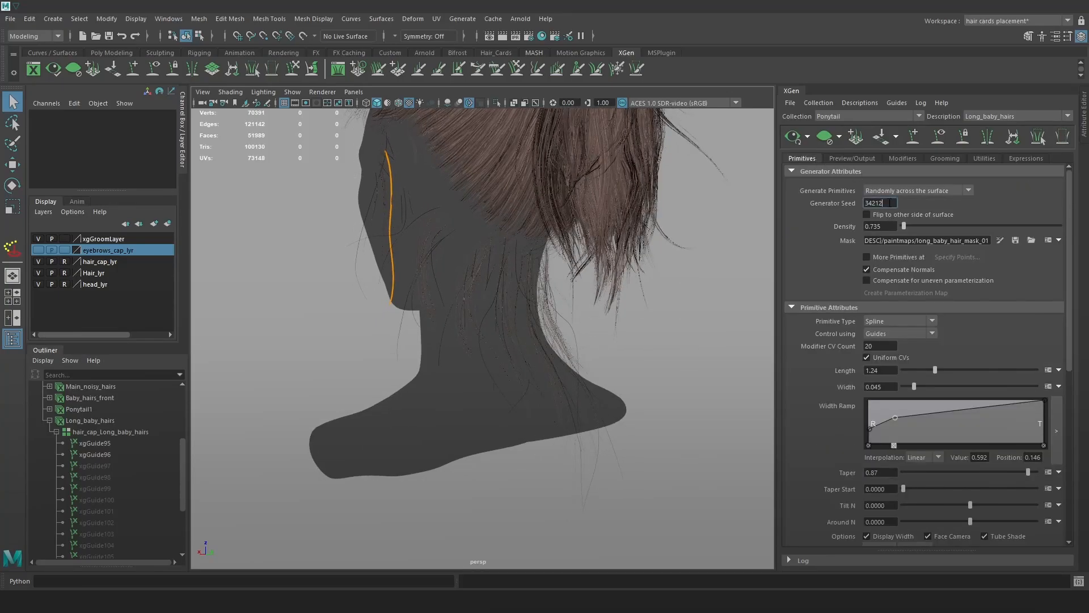
type("1")
key("Return")
left_click_drag(702, 261, 566, 277, "alt")
left_click(858, 161)
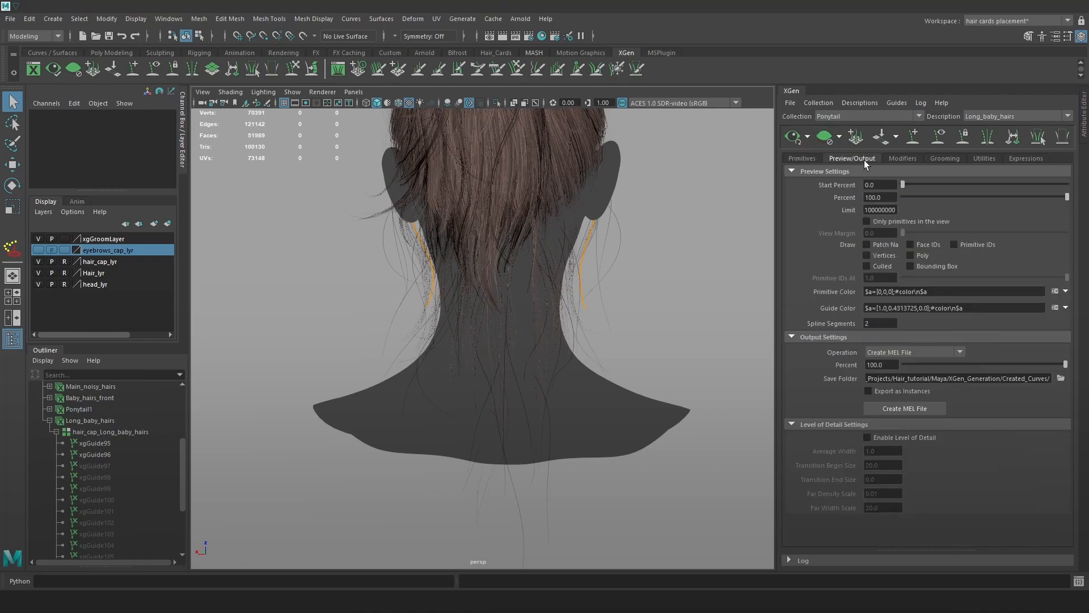
left_click(901, 161)
mouse_move(591, 250)
left_mouse_down("alt")
mouse_move(627, 262)
mouse_move(597, 233)
left_mouse_up("alt")
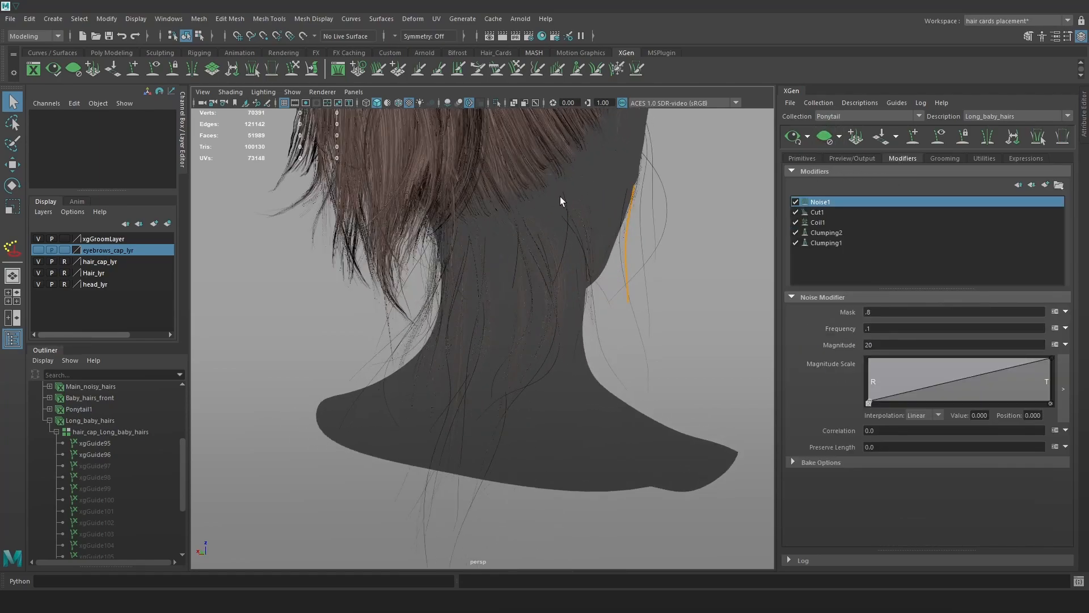
left_click_drag(564, 200, 555, 238, "alt")
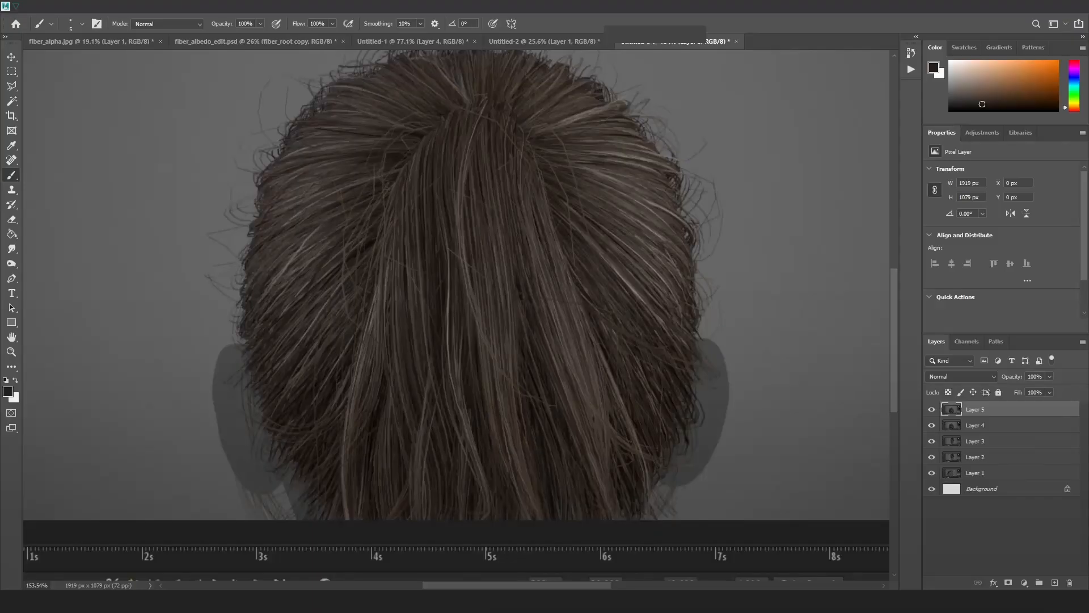
mouse_move(136, 567)
left_click(87, 559)
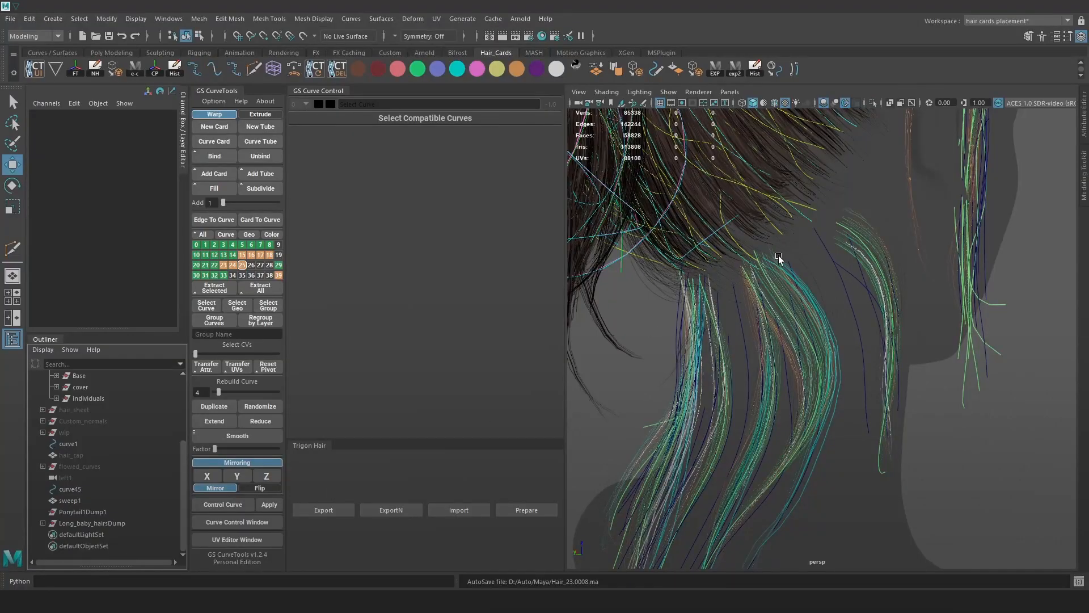
scroll(703, 324, "up", 5)
left_click(104, 523)
left_click(97, 512, "shift")
left_click(104, 503)
left_click(104, 512)
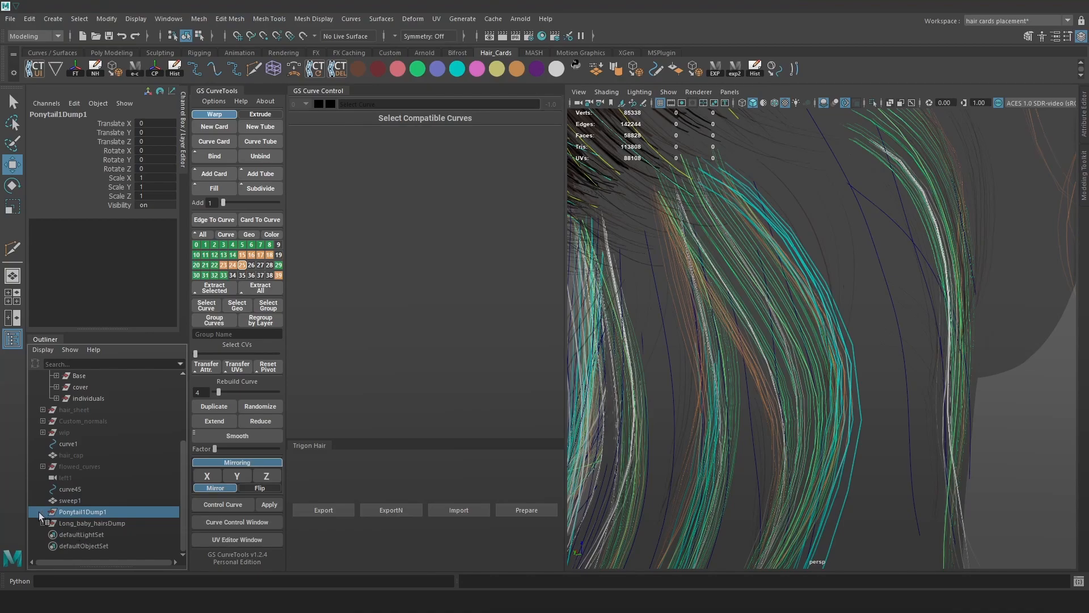
left_click(85, 525)
left_click_drag(754, 318, 857, 284, "alt")
scroll(858, 283, "down", 3)
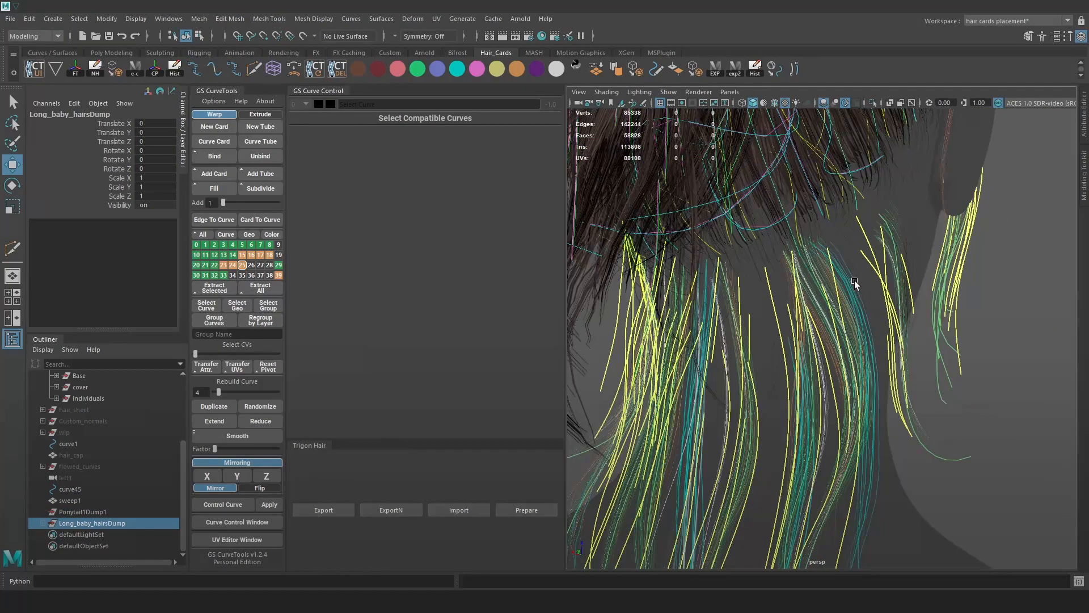
scroll(858, 283, "down", 6)
scroll(880, 341, "up", 4)
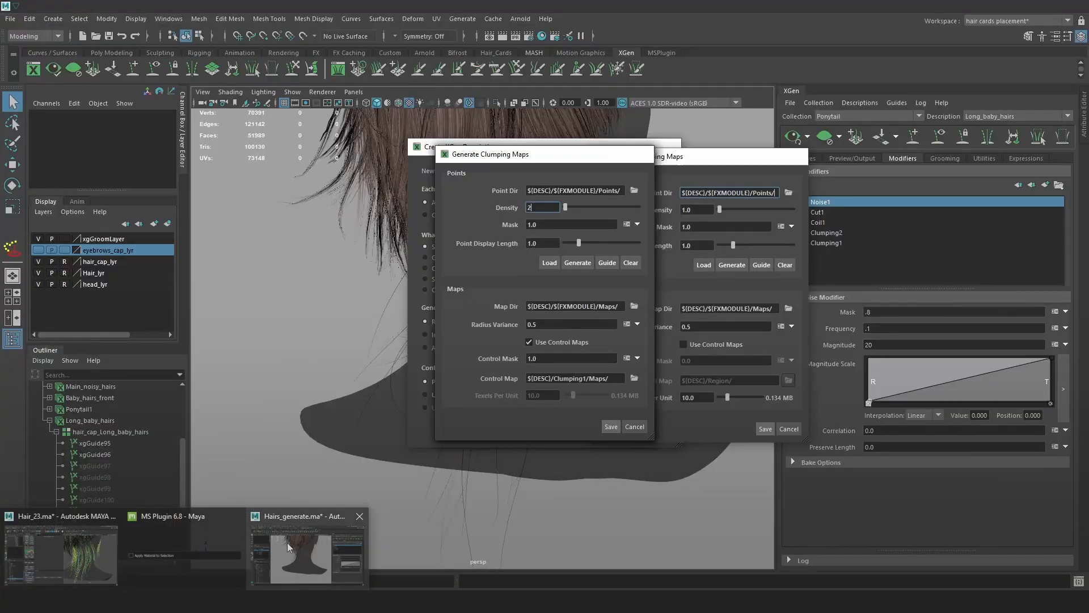
left_click(267, 537)
left_click_drag(466, 367, 654, 261, "alt")
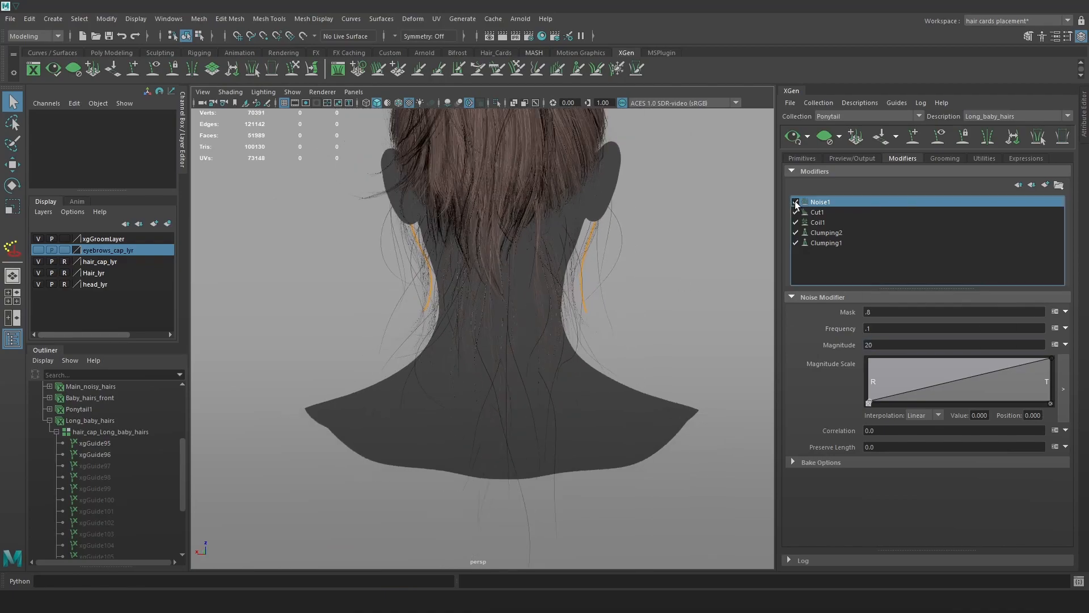
Add points to Noise1's Magnitude Scale ramp so it rises to about 0.789 at the tips.
left_click(975, 379)
left_click(912, 397)
left_click_drag(1025, 380, 1047, 367)
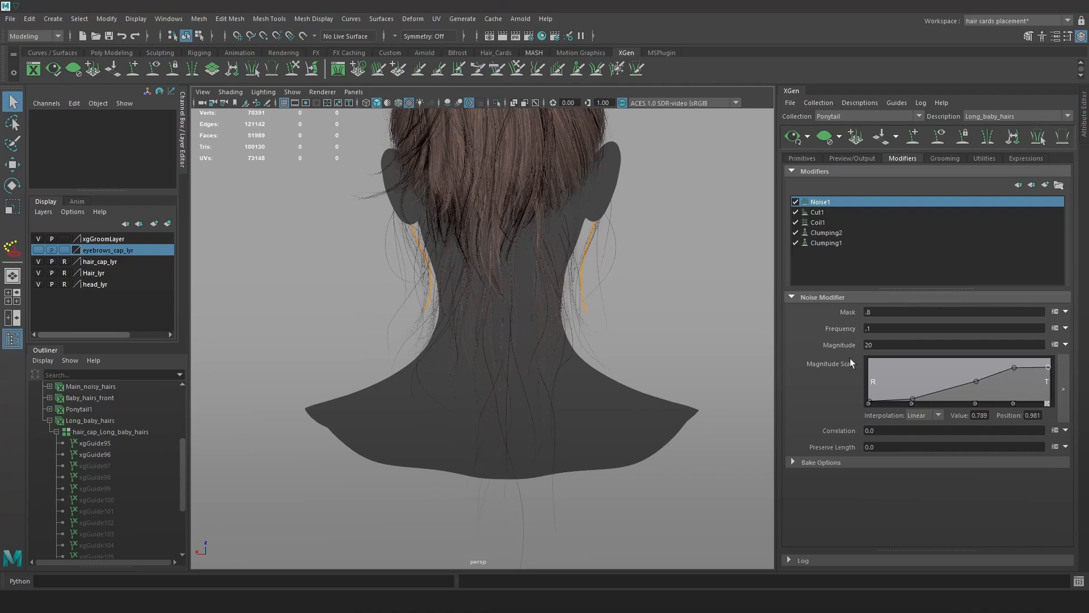
scroll(681, 336, "down", 1)
left_click_drag(680, 336, 699, 336, "alt")
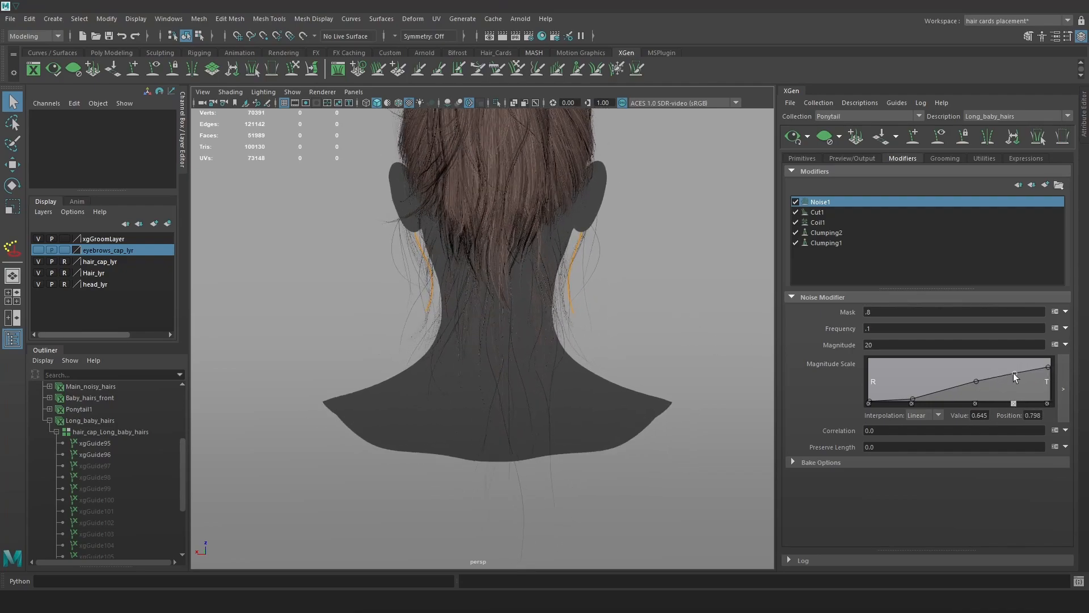
Select guides xgGuide97–109, then clear them and enlarge the guide sculpt brush.
left_click(97, 465)
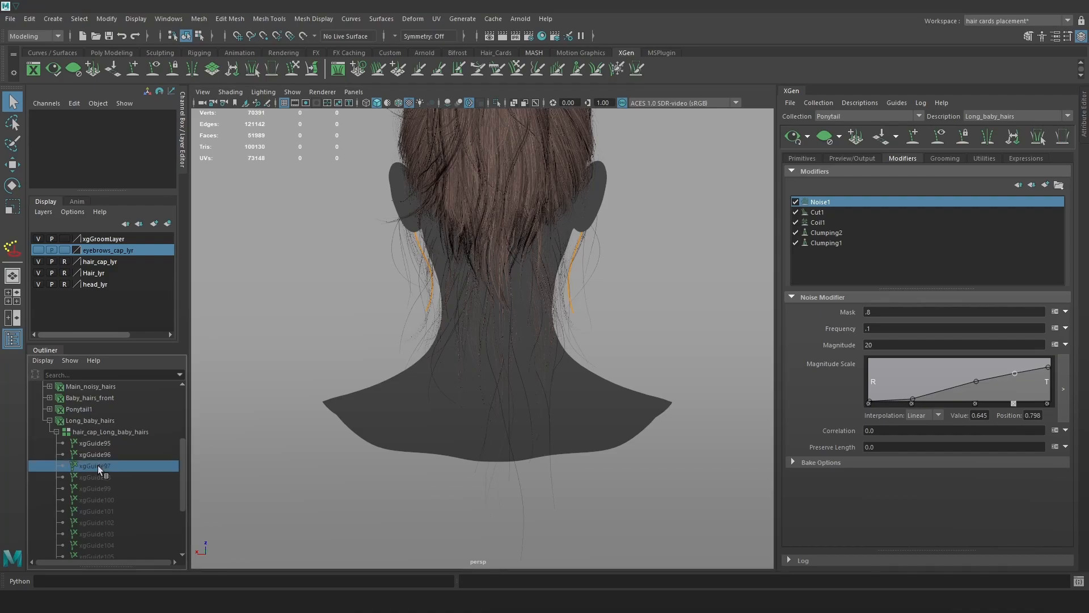
scroll(120, 492, "down", 3)
left_click(127, 509, "shift")
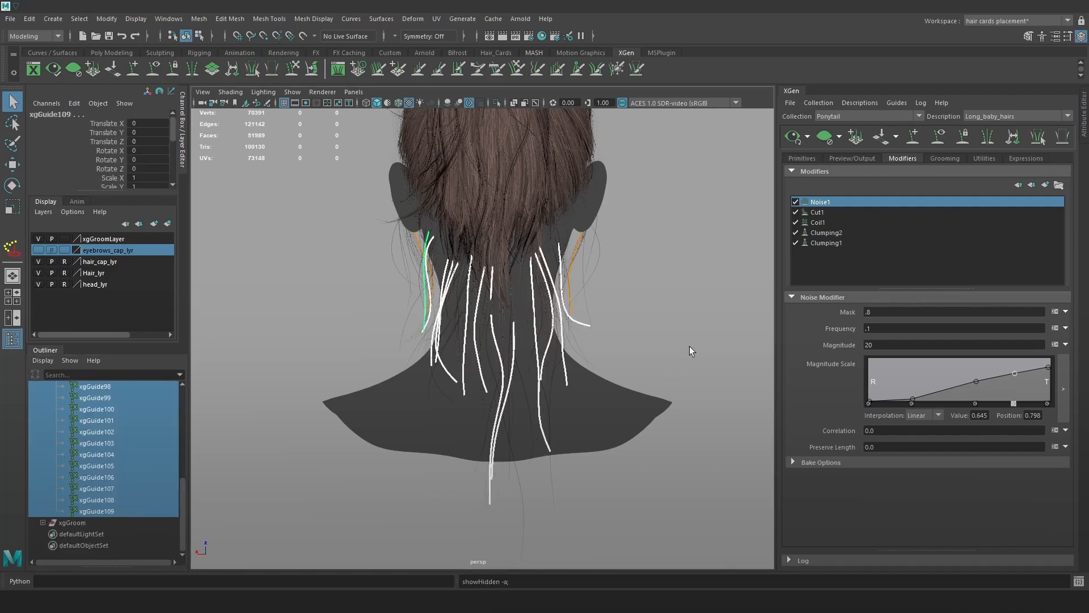
left_click(631, 379)
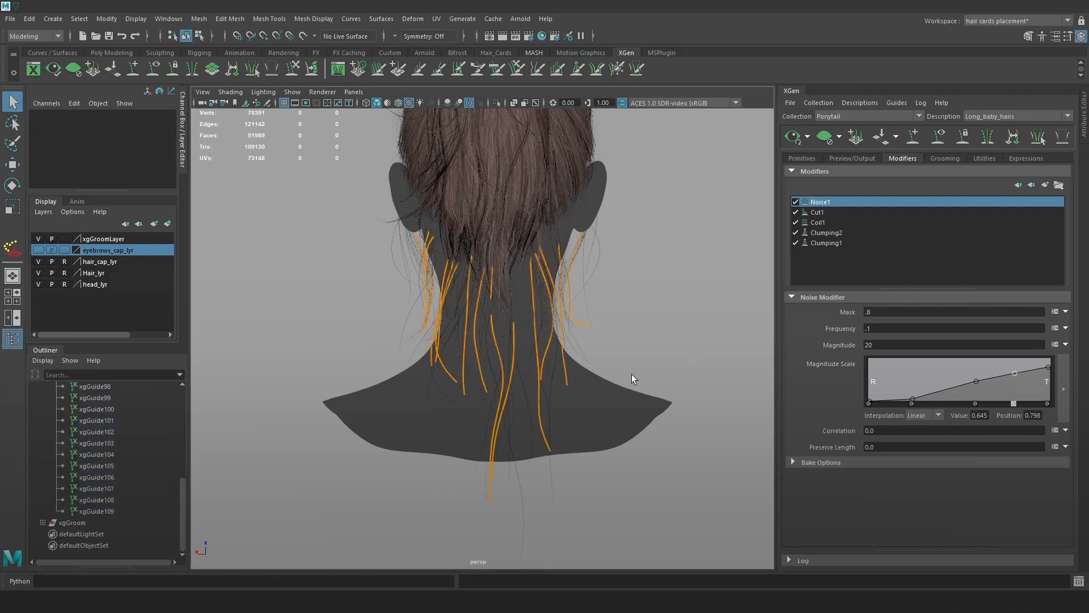
left_click(294, 69)
key("b")
mouse_move(449, 356)
left_mouse_down()
mouse_move(492, 354)
mouse_move(453, 363)
left_mouse_up()
left_click_drag(612, 287, 596, 365, "alt")
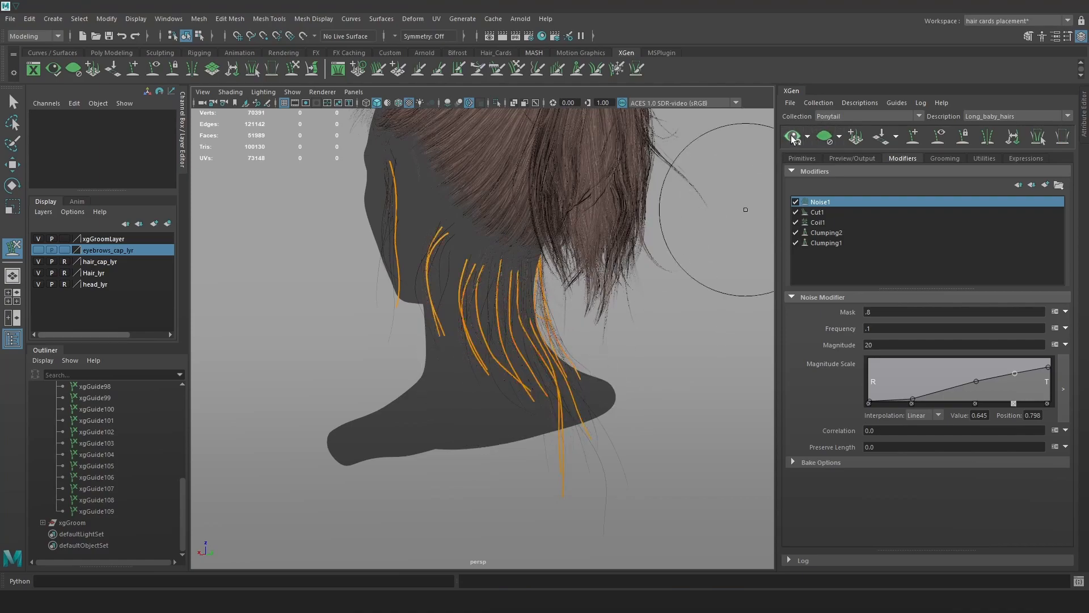
left_click_drag(599, 360, 642, 365, "alt")
Hide guide curves xgGuide95–109 and export the baby hairs as a MEL curve file.
key("w")
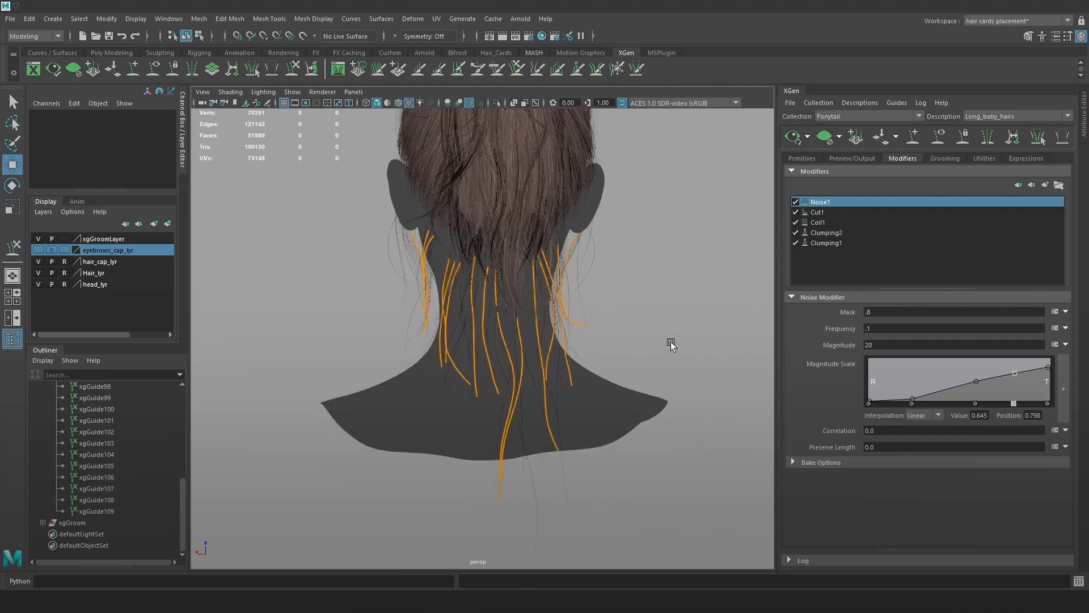
left_click(88, 513)
scroll(111, 450, "up", 3)
left_click(113, 444, "shift")
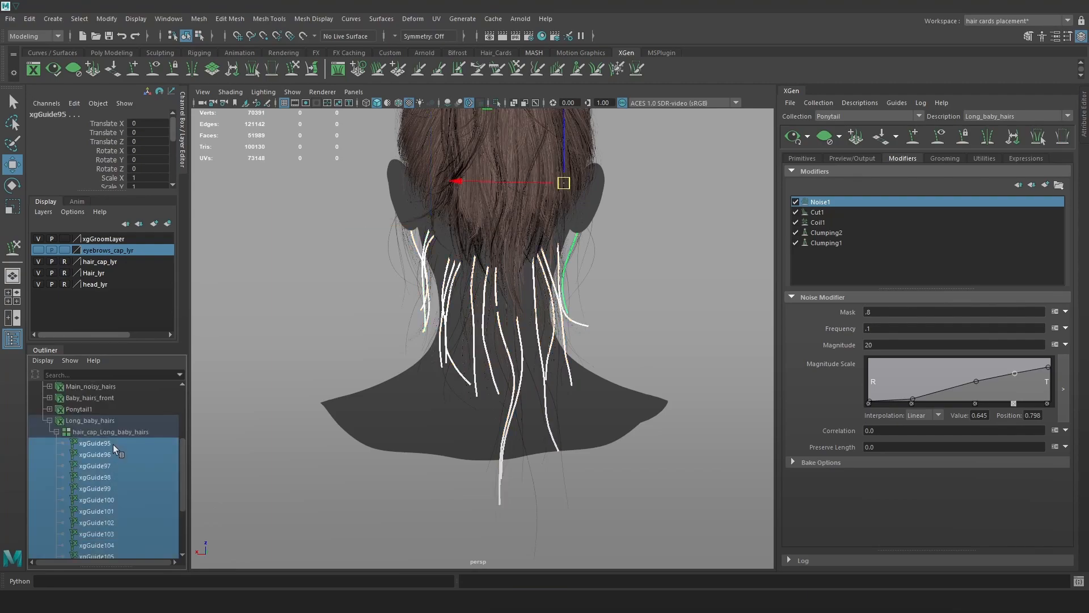
key("ctrl+h")
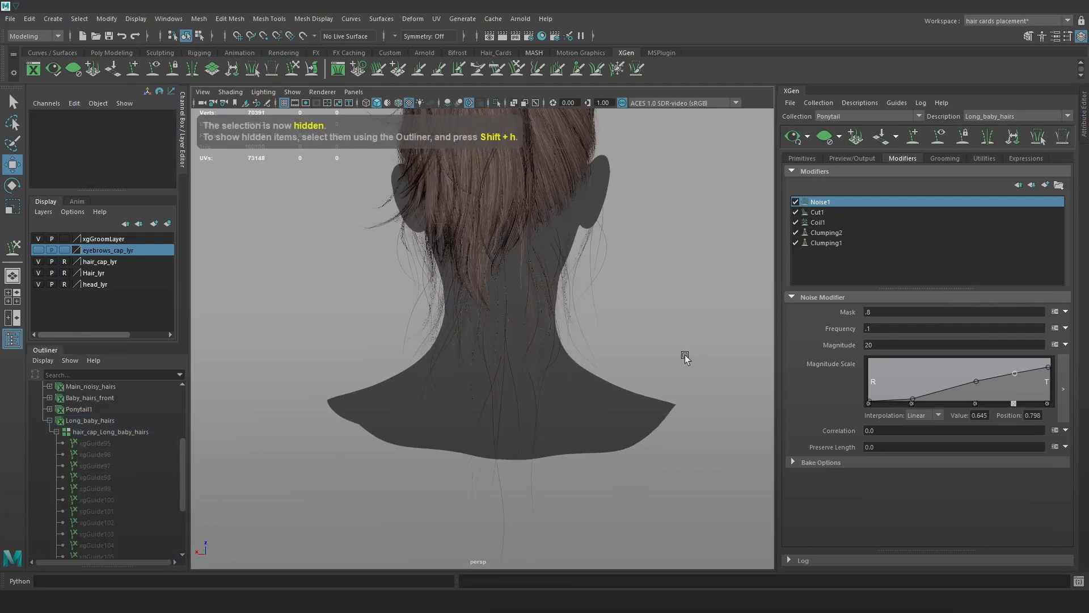
mouse_move(689, 355)
left_mouse_down("alt")
mouse_move(700, 359)
mouse_move(433, 367)
mouse_move(683, 369)
left_mouse_up("alt")
left_click(859, 159)
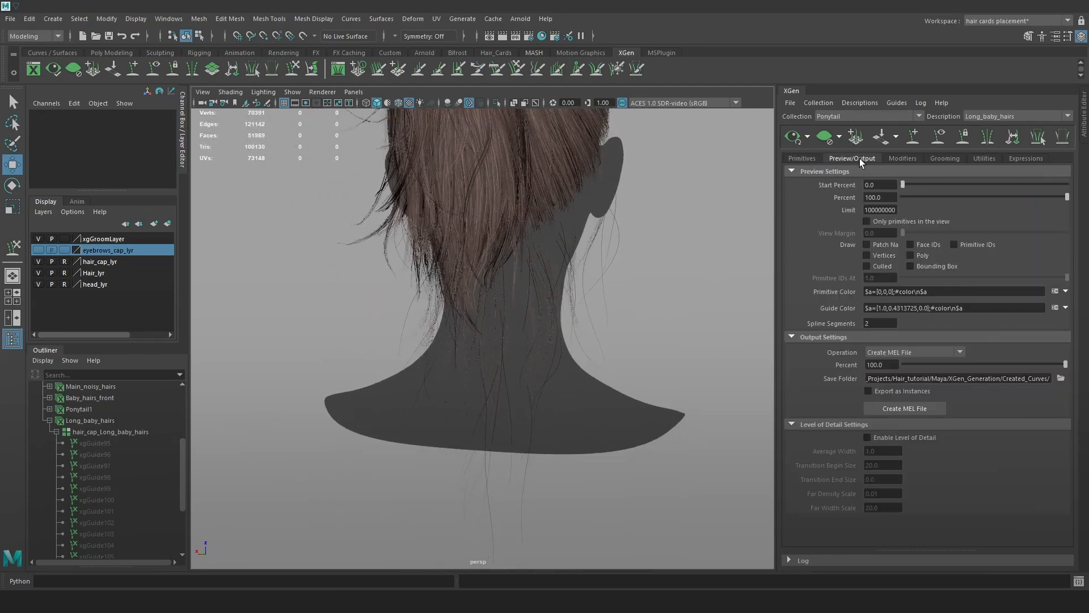
left_click(906, 409)
Import Long_baby_hairs.mel from the Created_Curves folder into the Hair_23 hair-card scene.
left_click(90, 555)
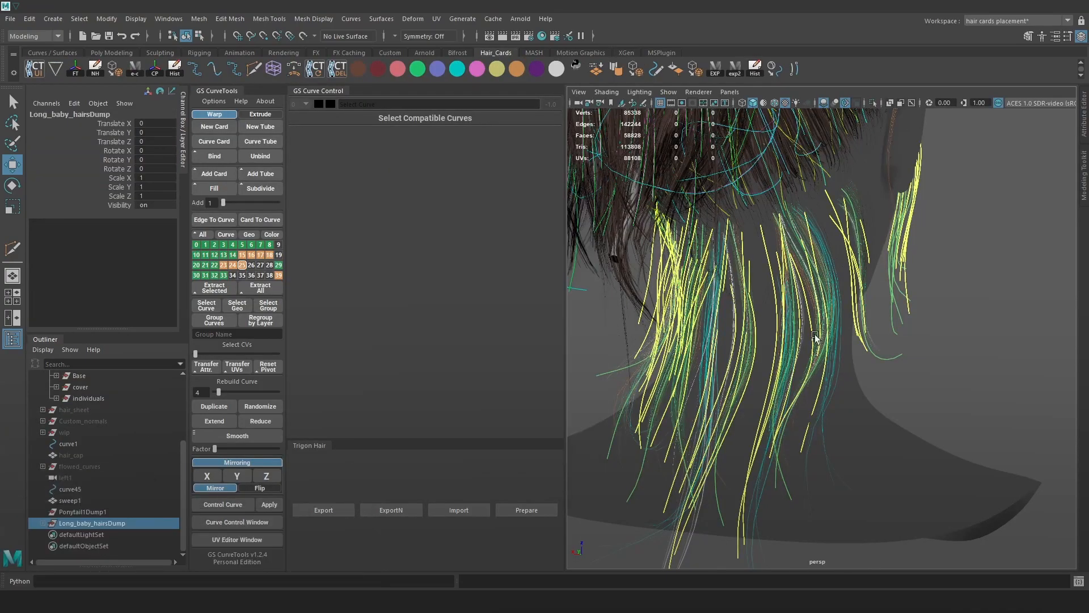
scroll(816, 337, "down", 2)
middle_click_drag(811, 336, 792, 326, "alt")
left_click(148, 601)
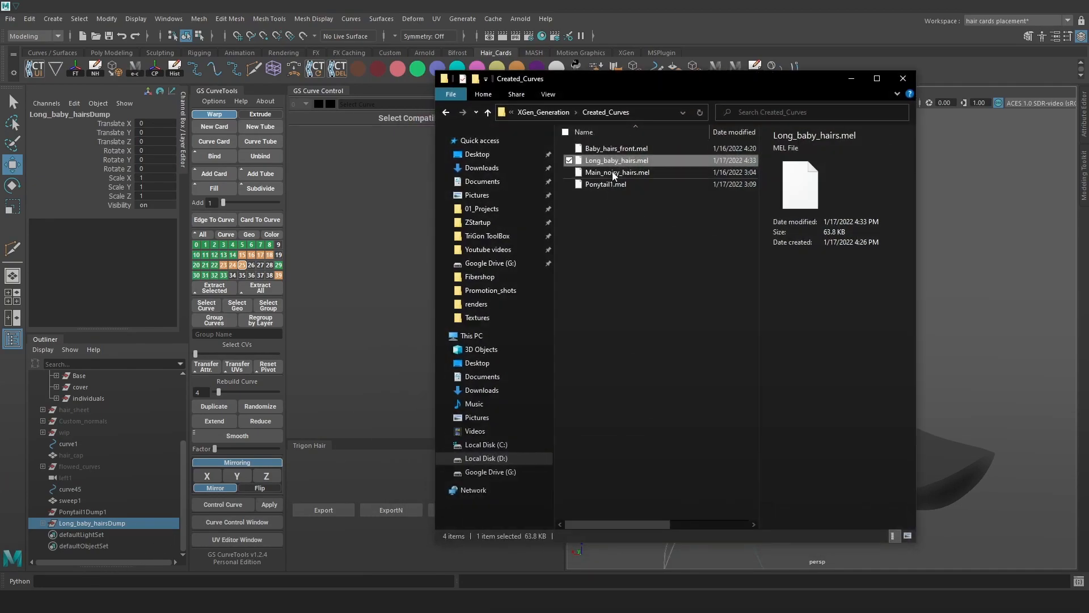
left_click_drag(625, 168, 992, 287)
Compare Long_baby_hairsDump1 with the earlier dump, then return to the XGen window.
left_click_drag(846, 353, 876, 349, "alt")
left_click(108, 532)
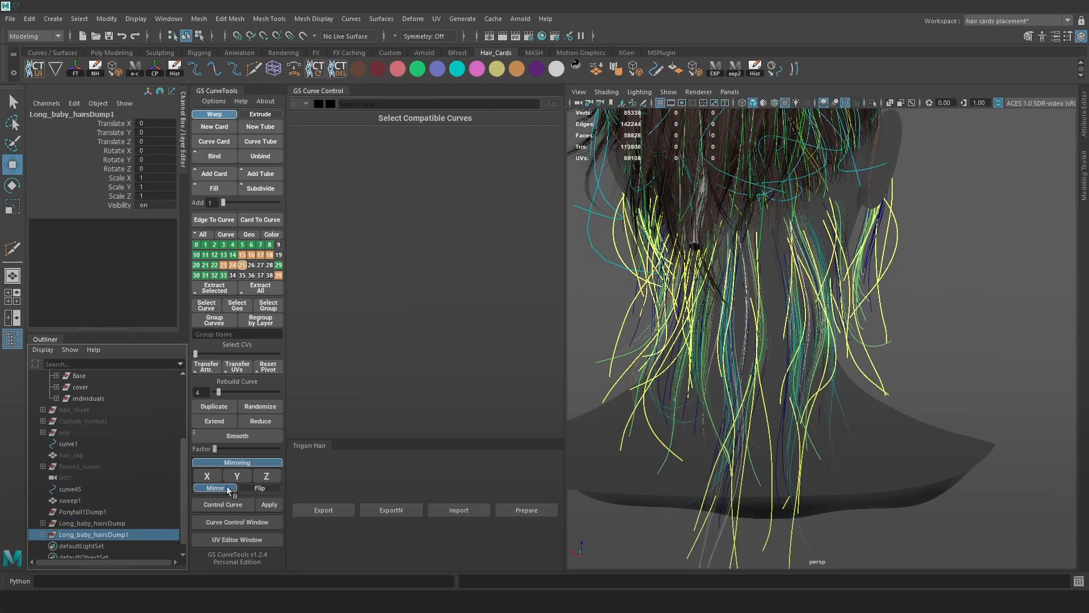
left_click(126, 522)
left_click(942, 354)
scroll(943, 355, "down", 4)
left_click_drag(943, 355, 838, 327, "alt")
scroll(836, 329, "up", 2)
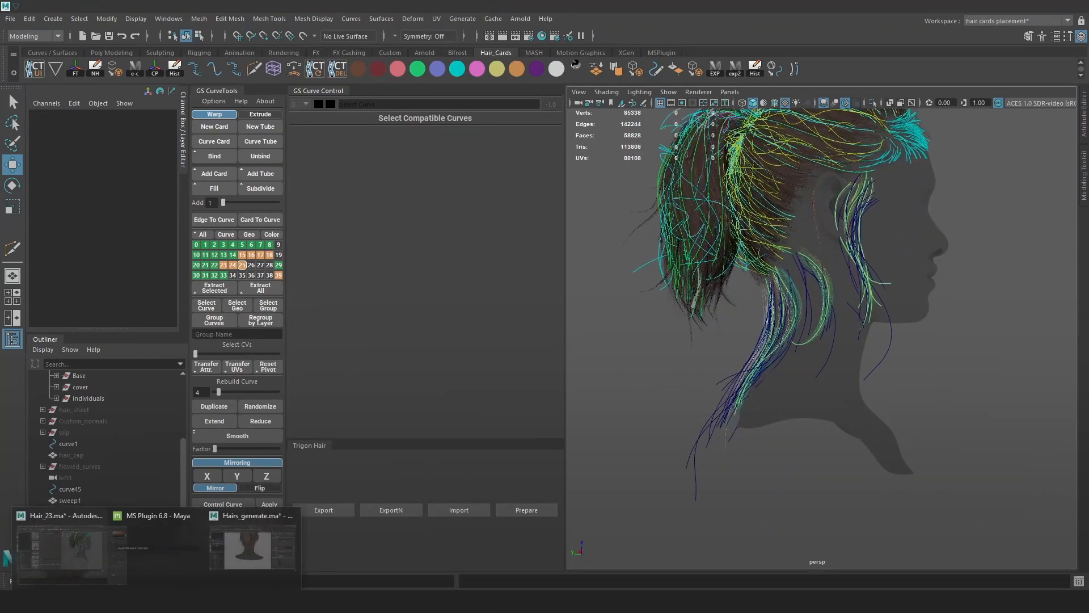
mouse_move(165, 601)
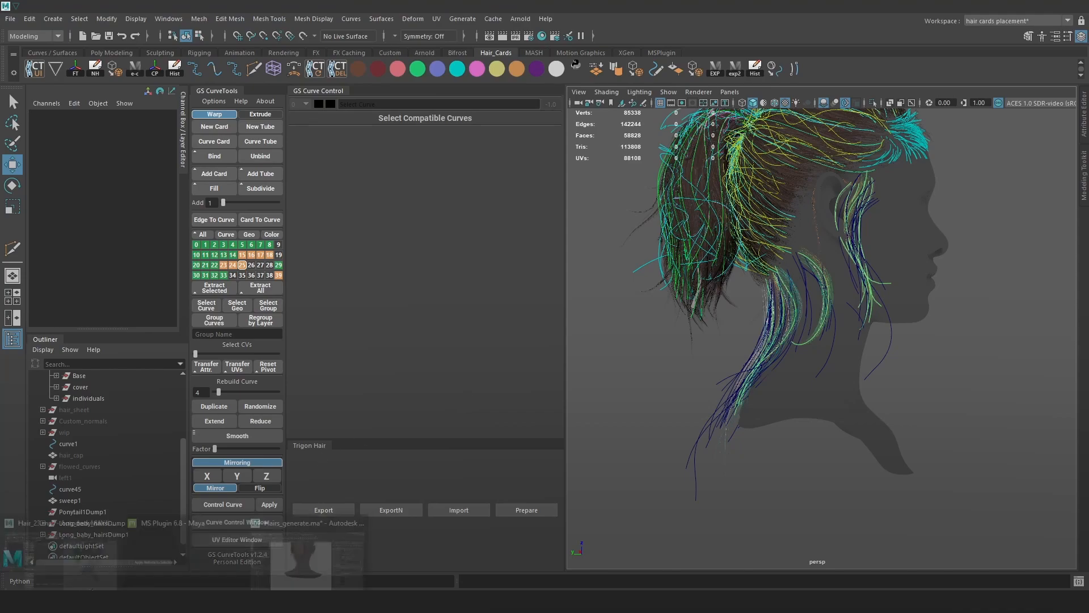
left_click(331, 535)
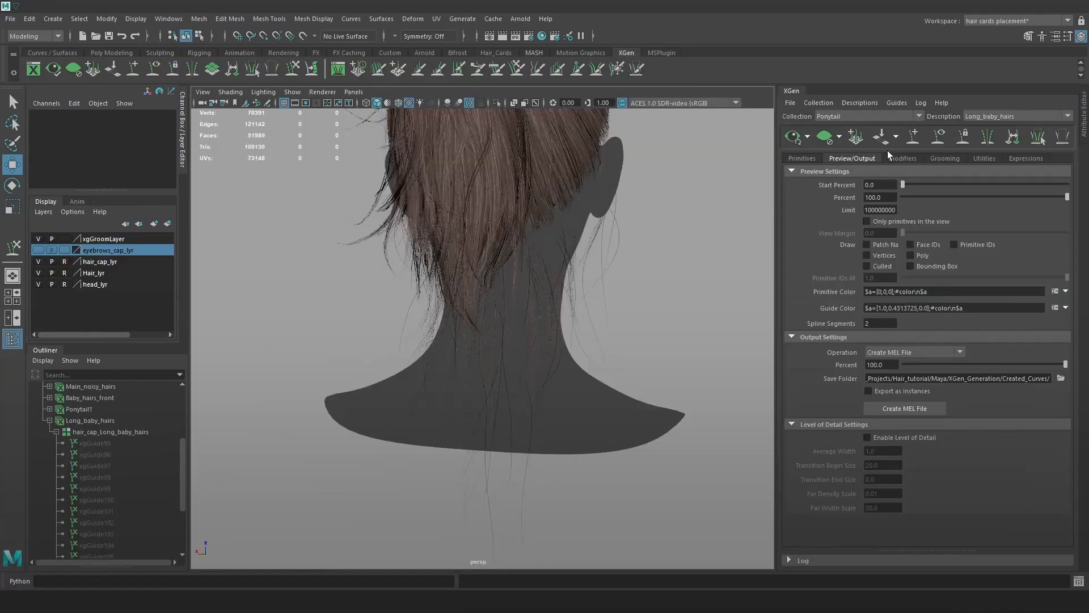
Set the Generator Seed to 234321.
left_click(810, 157)
left_click_drag(889, 203, 822, 177)
type("2343")
key("Return")
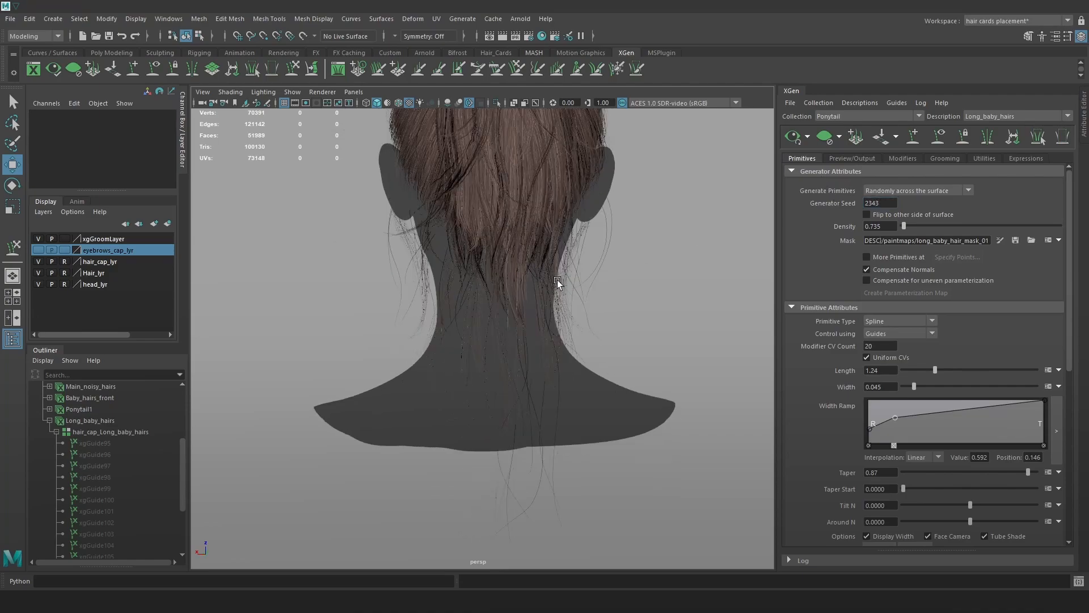
left_click(885, 203)
type("2")
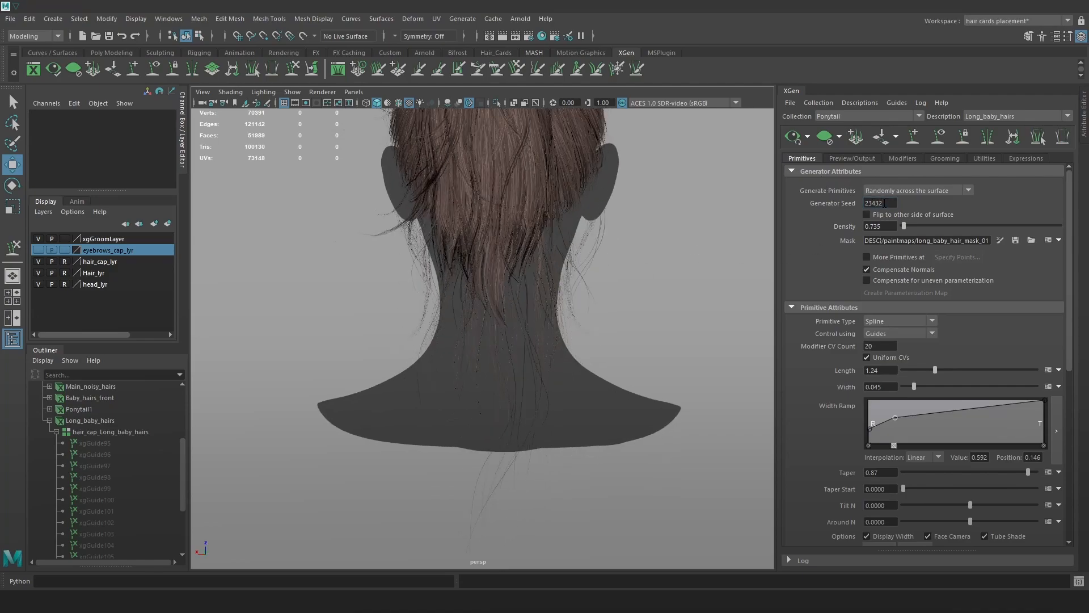
type("1")
key("Return")
Try Noise1 frequency values of 1 and then 20.
left_click(902, 158)
left_click(937, 201)
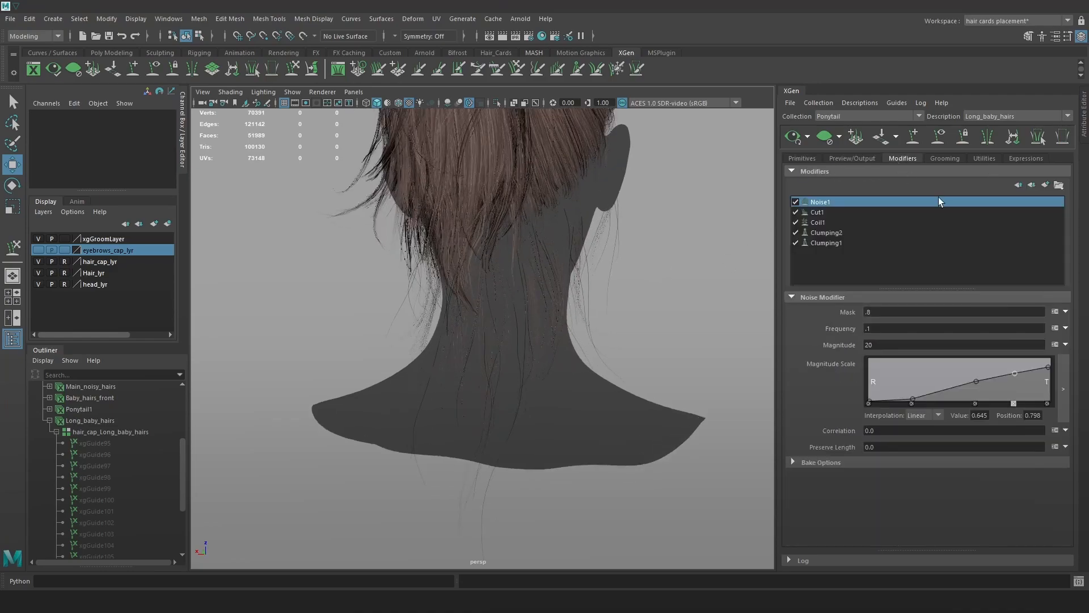
double_click(892, 327)
type("1")
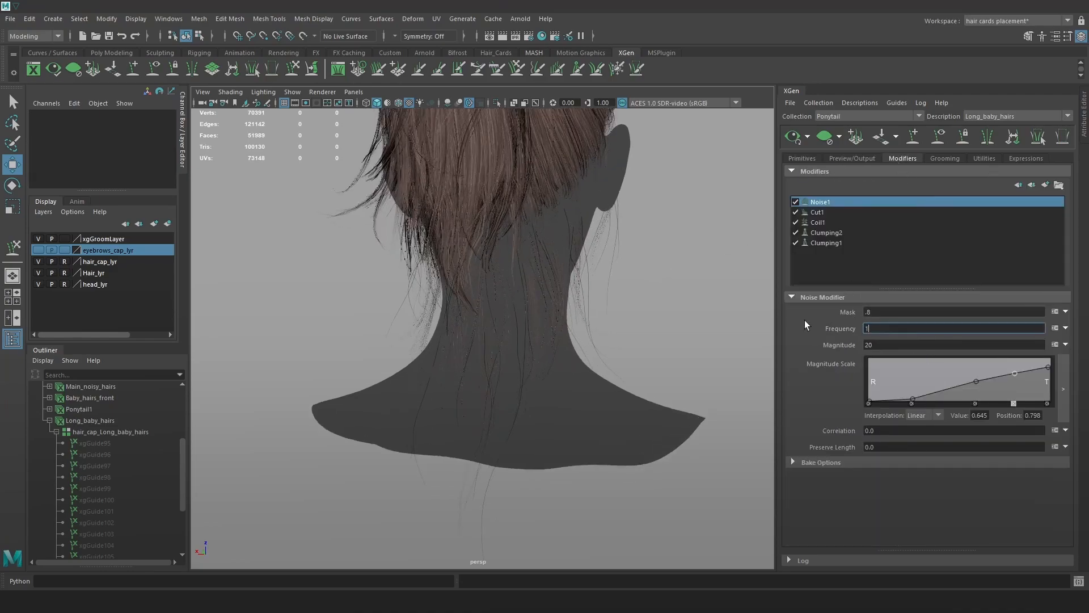
key("Return")
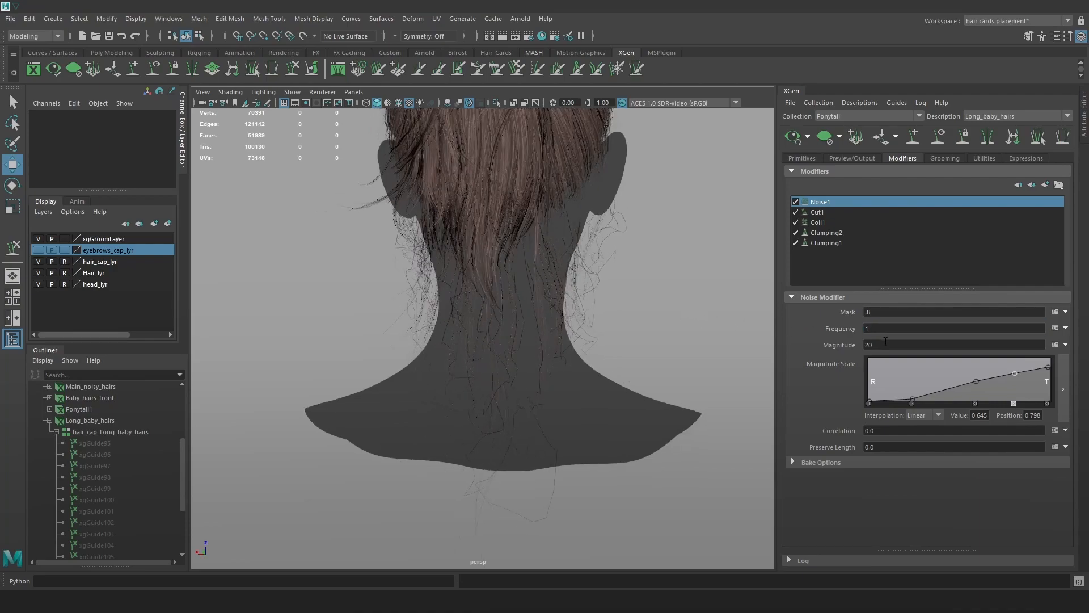
left_click_drag(894, 327, 839, 324)
type("20")
key("Return")
left_click_drag(692, 294, 628, 294, "alt")
After trying magnitudes 1 and 3, set Noise1 to magnitude 20 and frequency 10.
left_click_drag(889, 346, 799, 328)
type("1")
key("Return")
type("3")
key("Return")
left_click_drag(878, 344, 853, 342)
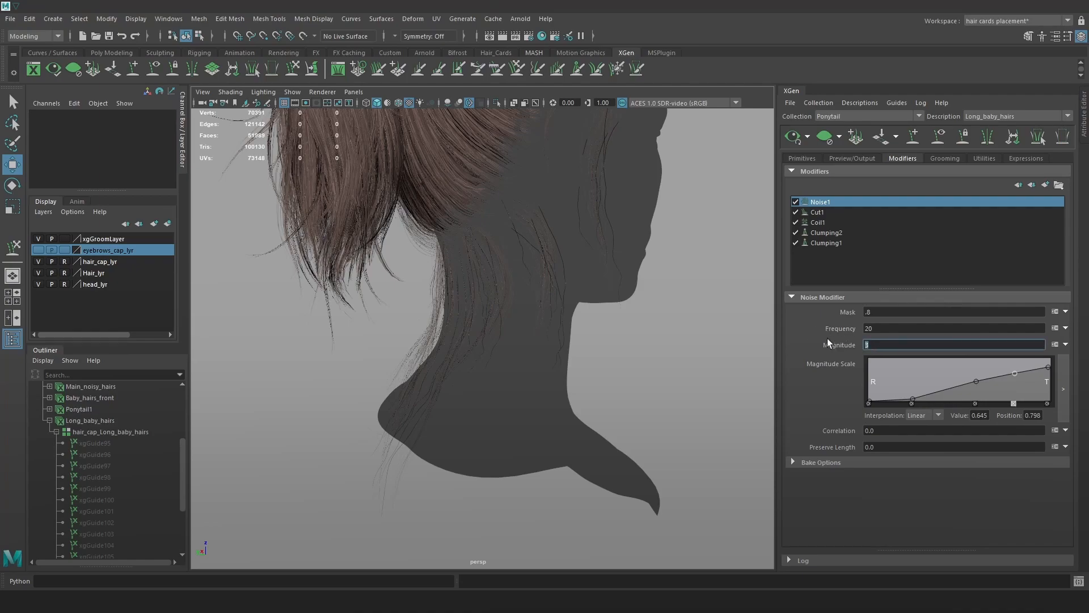
type("20")
key("Return")
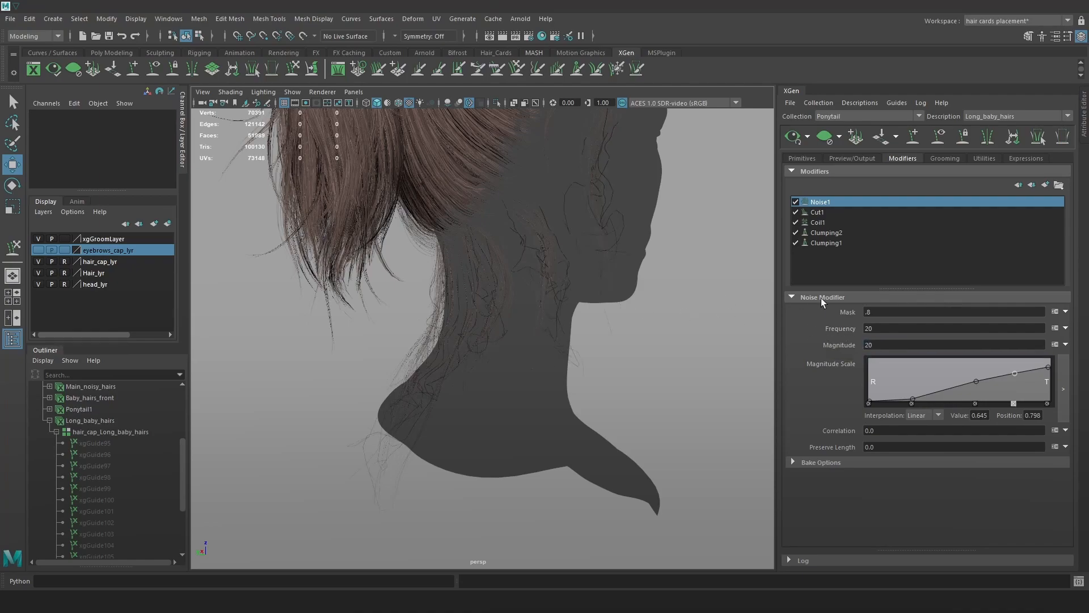
left_click_drag(897, 328, 811, 314)
type("10")
key("Return")
left_click_drag(527, 301, 659, 284, "alt")
Adjust the hair Length slider, trying 0.645, 0.475 and 0.73, then settle near 0.56.
left_click(802, 159)
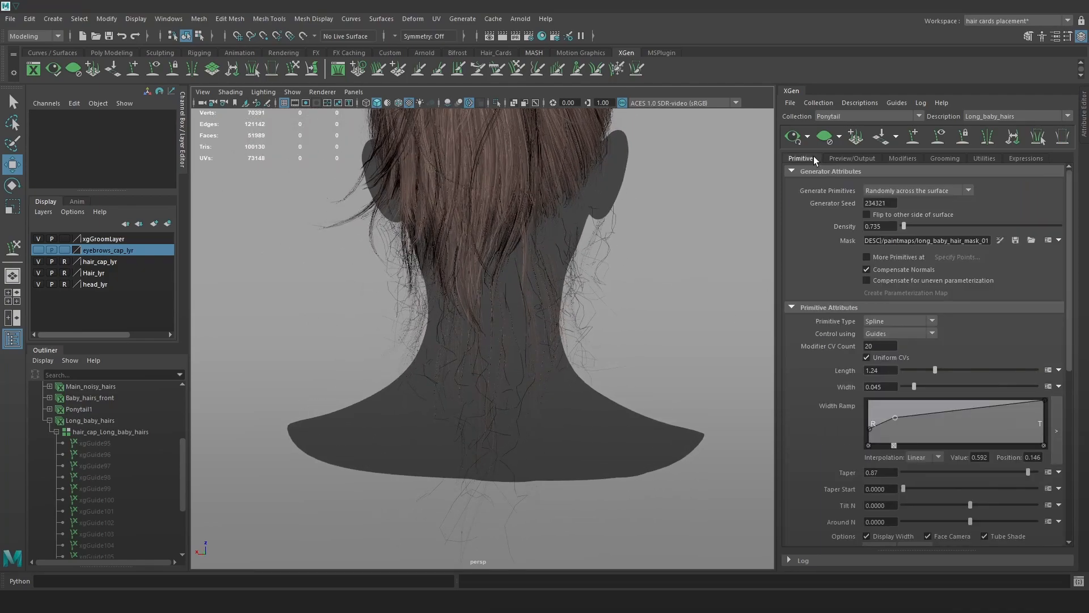
left_click_drag(935, 374, 919, 372)
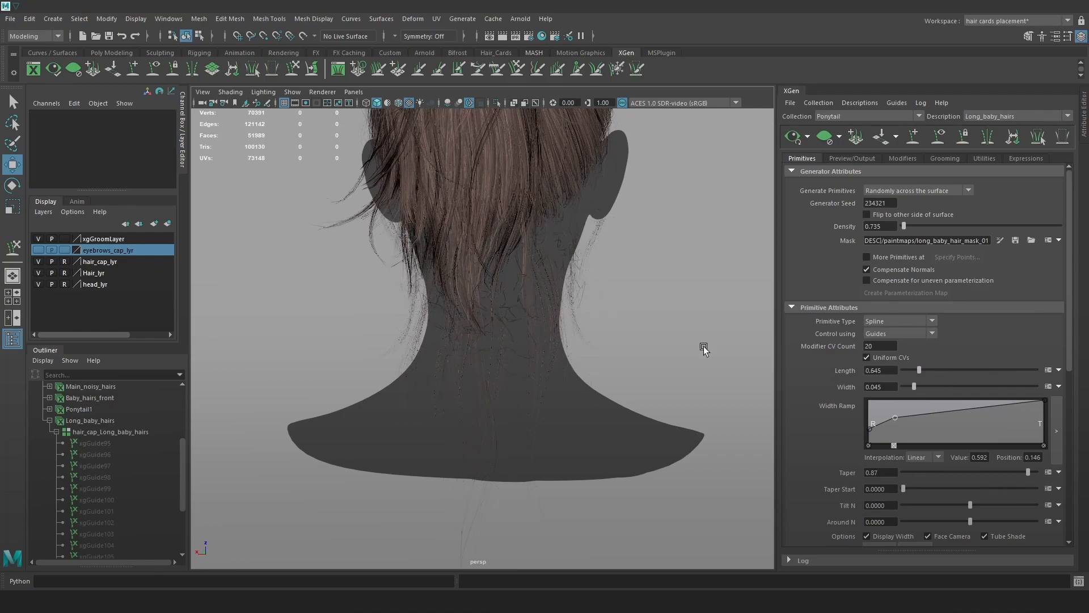
left_click_drag(730, 356, 638, 336, "alt")
right_click_drag(639, 336, 664, 329, "alt")
left_click_drag(664, 328, 646, 334, "alt")
left_click_drag(918, 371, 915, 371)
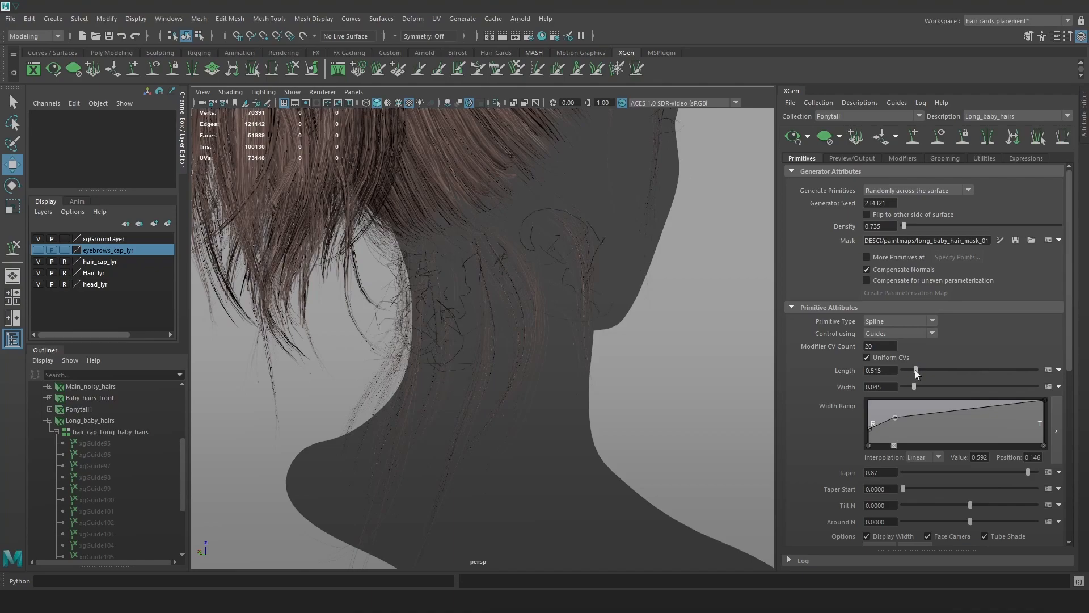
left_click_drag(774, 359, 652, 338, "alt")
left_click_drag(913, 371, 921, 369)
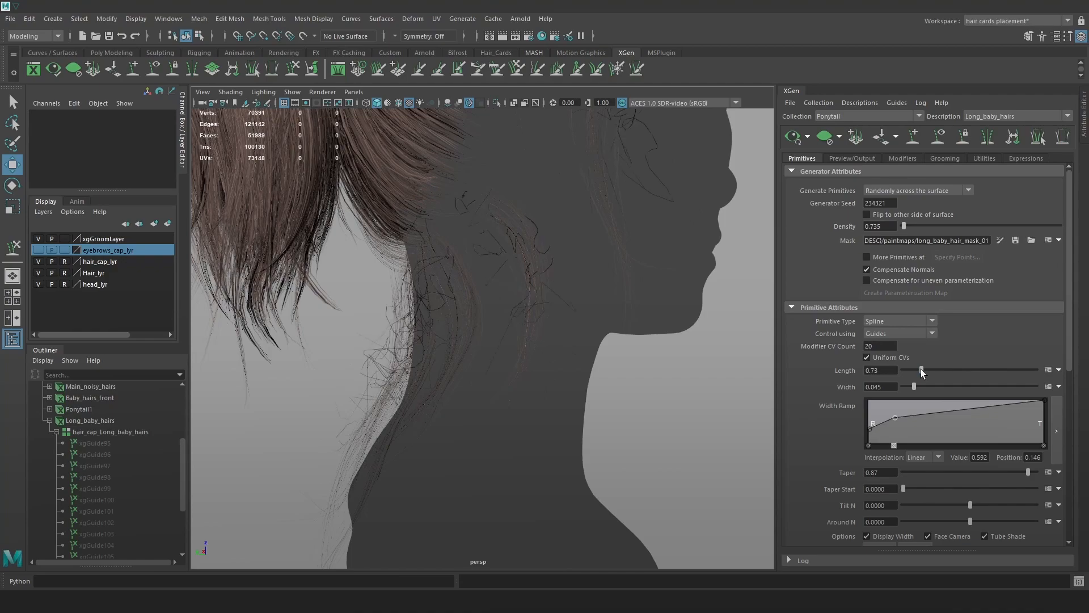
scroll(649, 304, "down", 3)
left_click_drag(649, 304, 639, 313, "alt")
scroll(639, 314, "up", 1)
left_click_drag(922, 373, 917, 374)
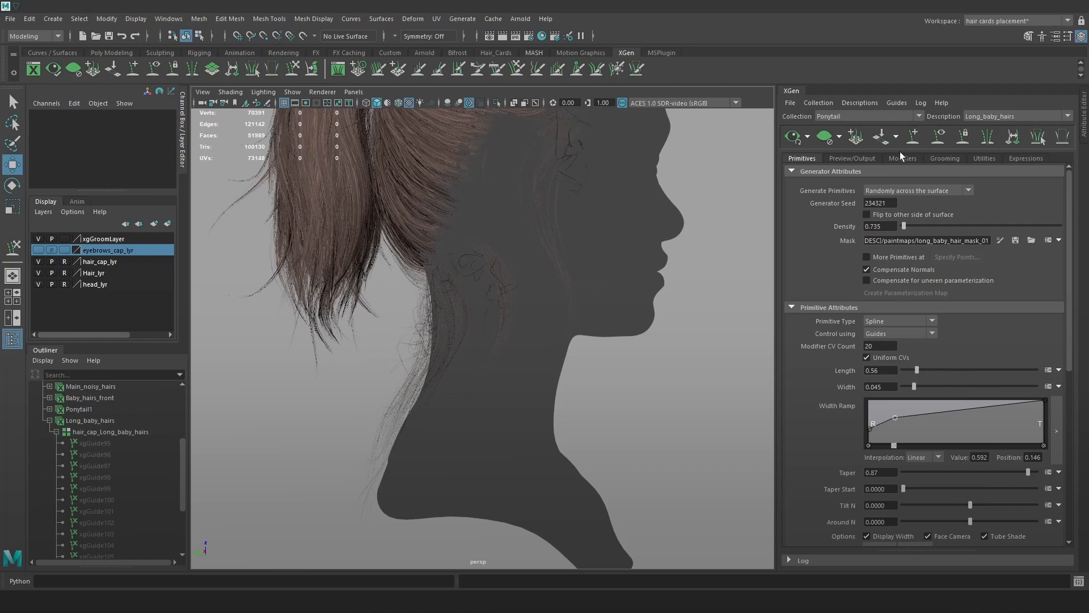
Delete guides xgGuide95 and xgGuide96 and raise Density to 3.995.
left_click_drag(911, 228, 907, 227)
middle_click_drag(619, 248, 628, 307, "alt")
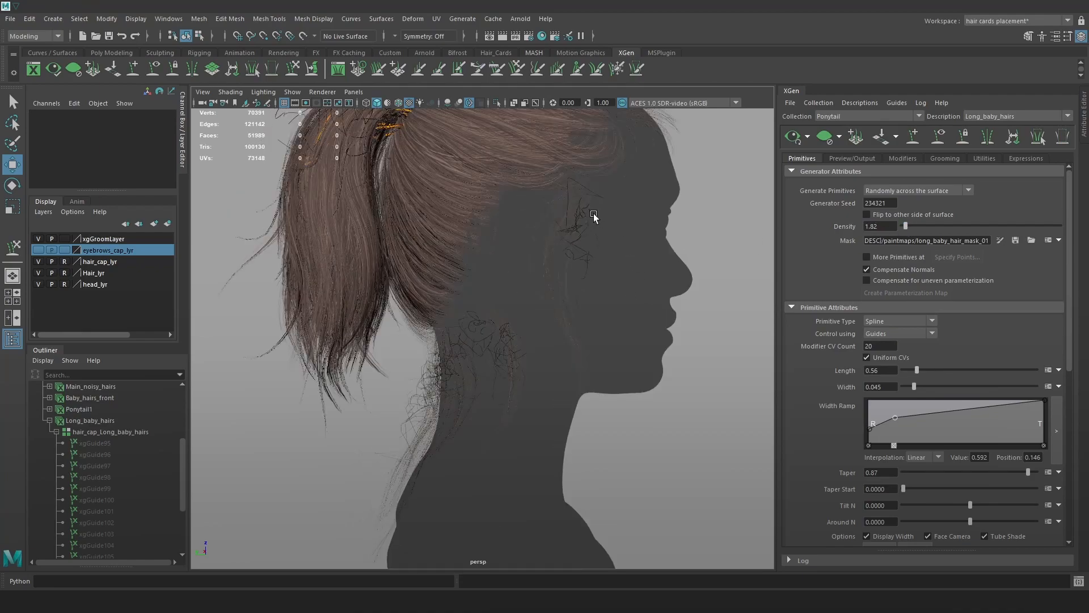
left_click_drag(97, 447, 100, 455)
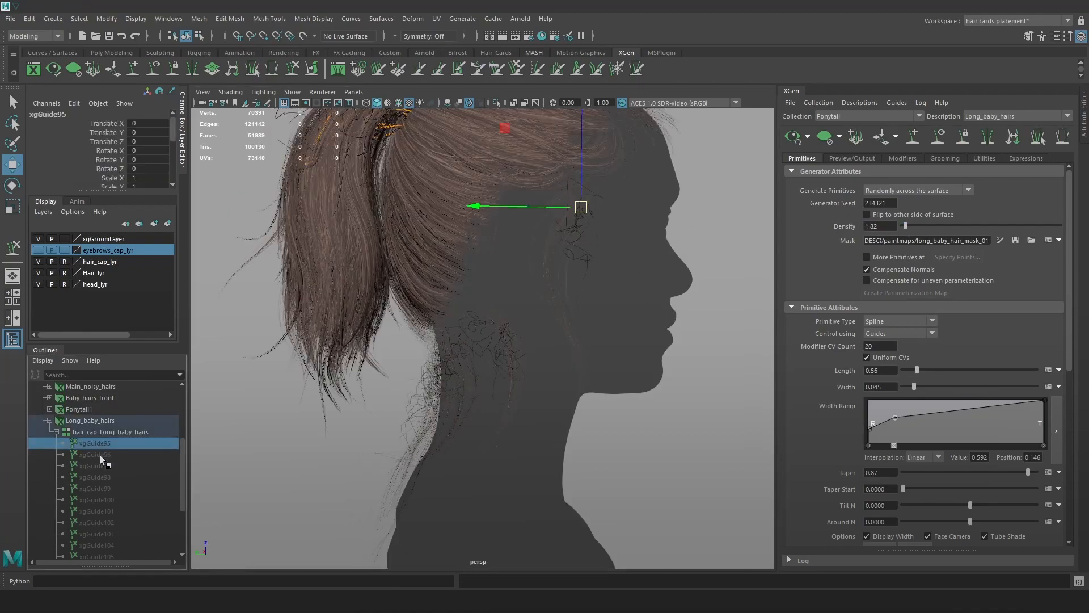
key("f")
left_click_drag(574, 295, 561, 291, "alt")
key("Delete")
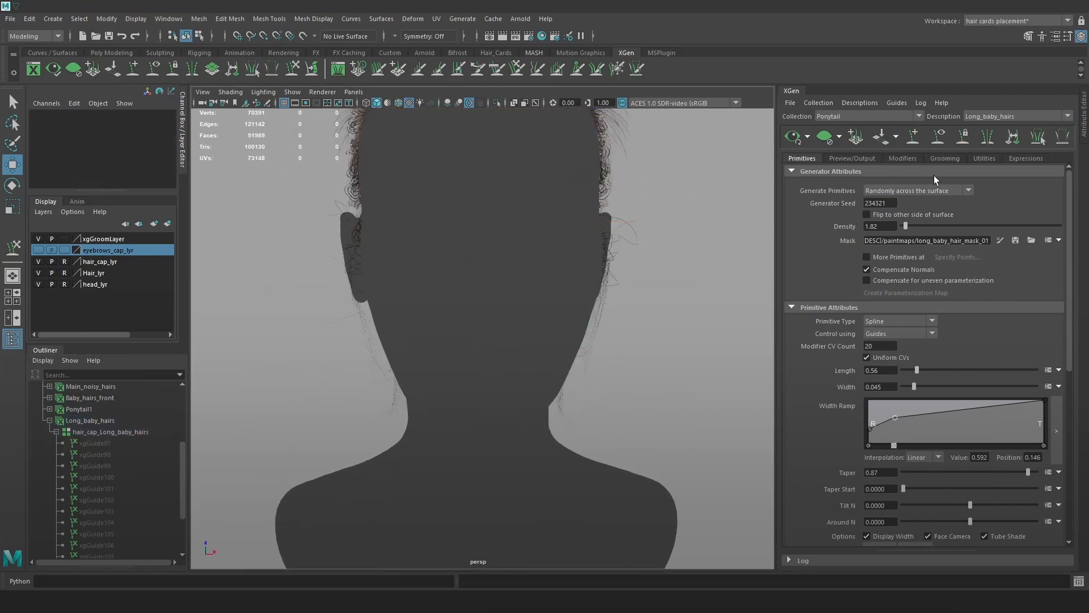
left_click_drag(908, 225, 910, 226)
left_click_drag(571, 318, 610, 338, "alt")
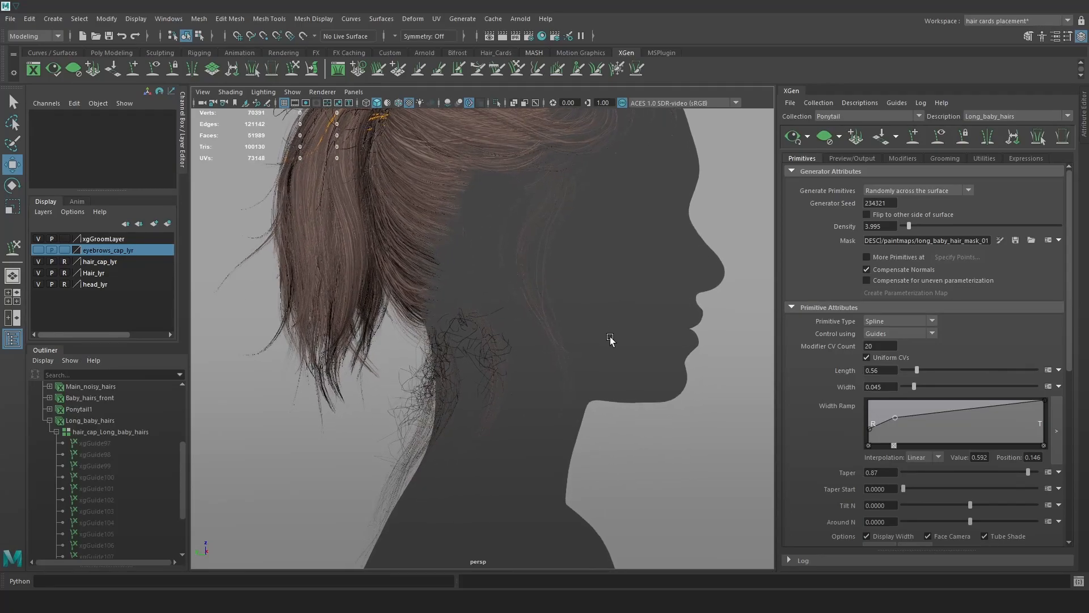
Toggle Noise1 off and on to compare, and commit its mask value of .6.
left_click(858, 160)
left_click(908, 158)
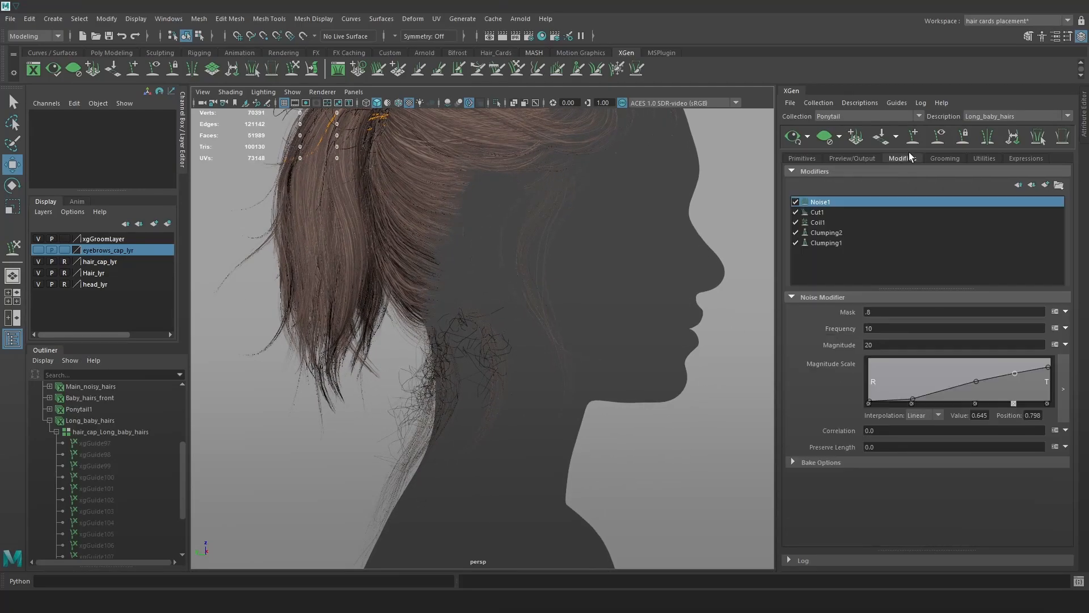
left_click(795, 203)
left_click(795, 204)
left_click_drag(882, 312, 856, 310)
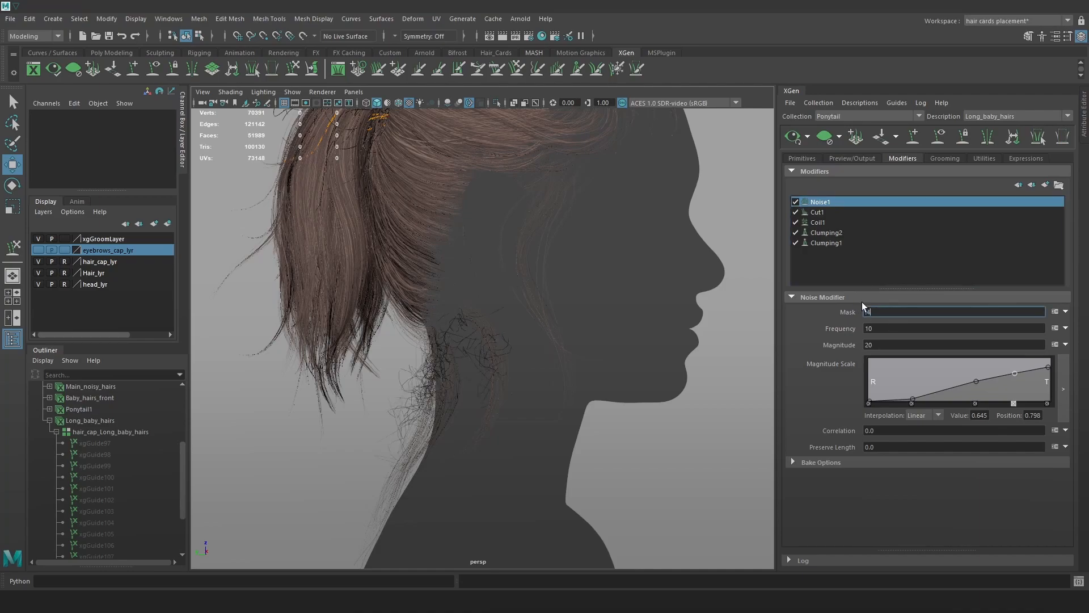
scroll(628, 322, "up", 3)
left_click(906, 309)
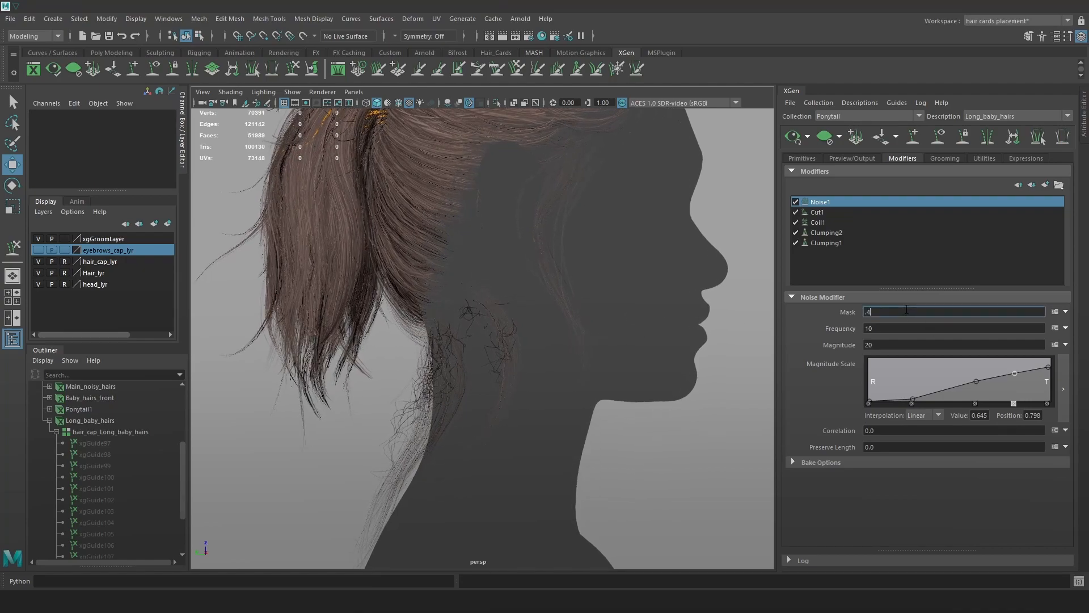
key("Return")
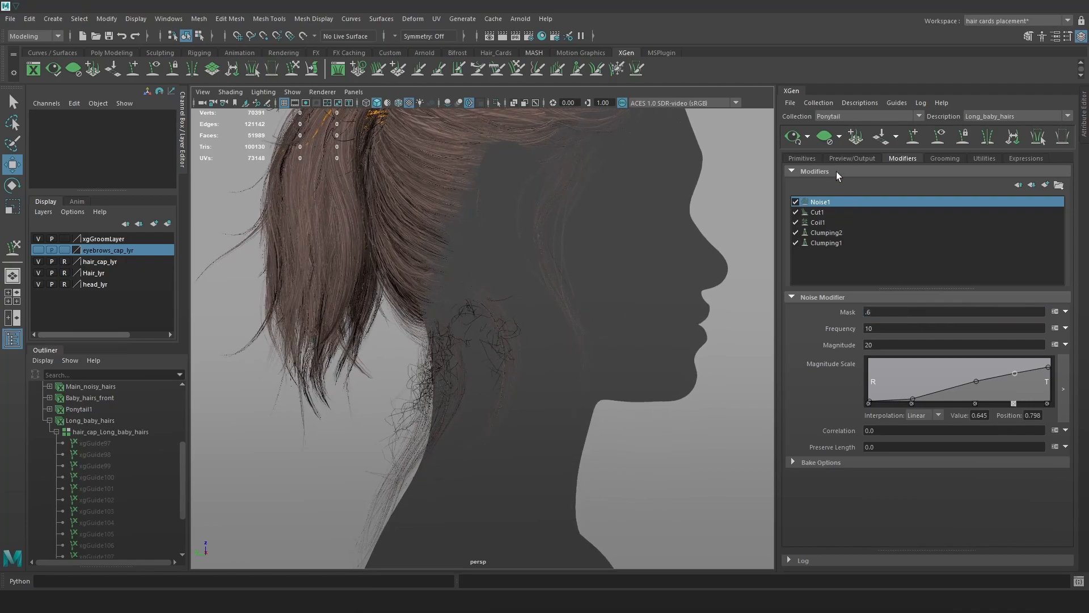
Add a Cut modifier and set its Amount to rand(0.0,10) after trying rand(0.0,20).
left_click(1017, 184)
left_click(728, 255)
left_click(829, 353)
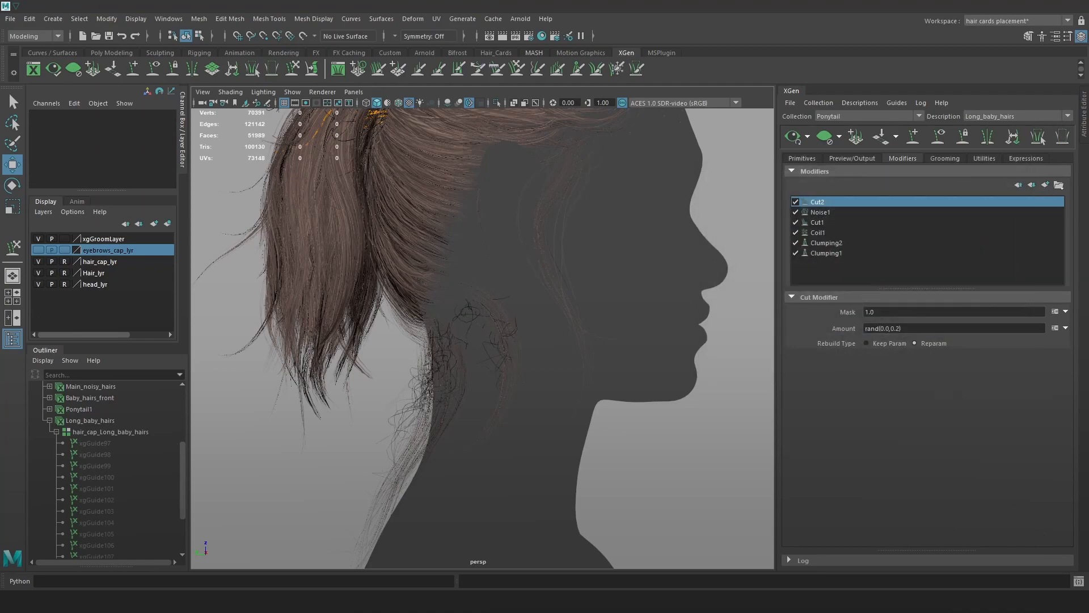
left_click(895, 329)
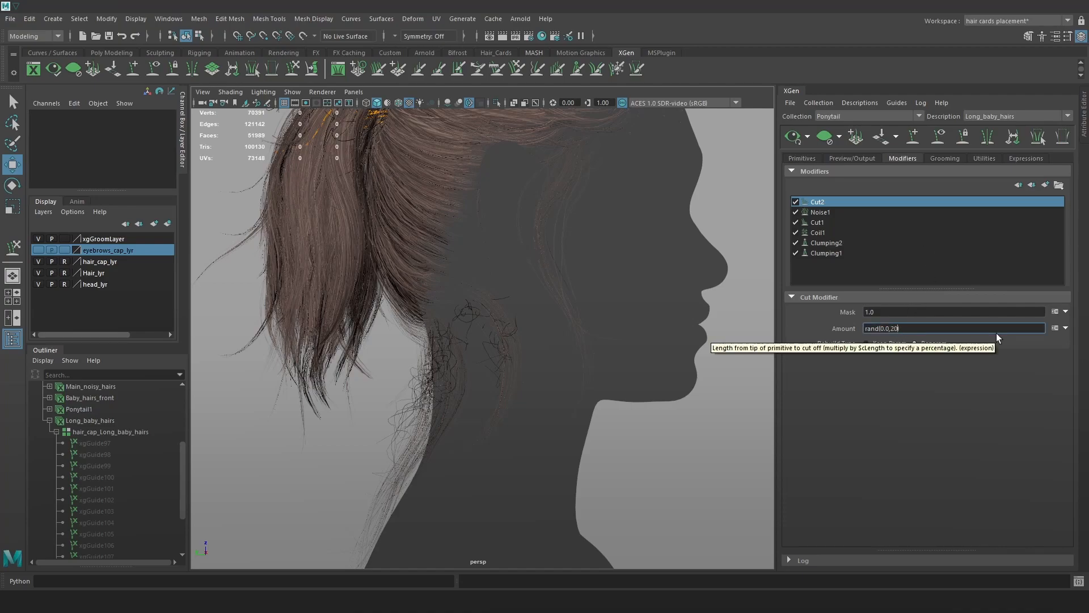
key("Return")
left_click(898, 329)
left_click(963, 329)
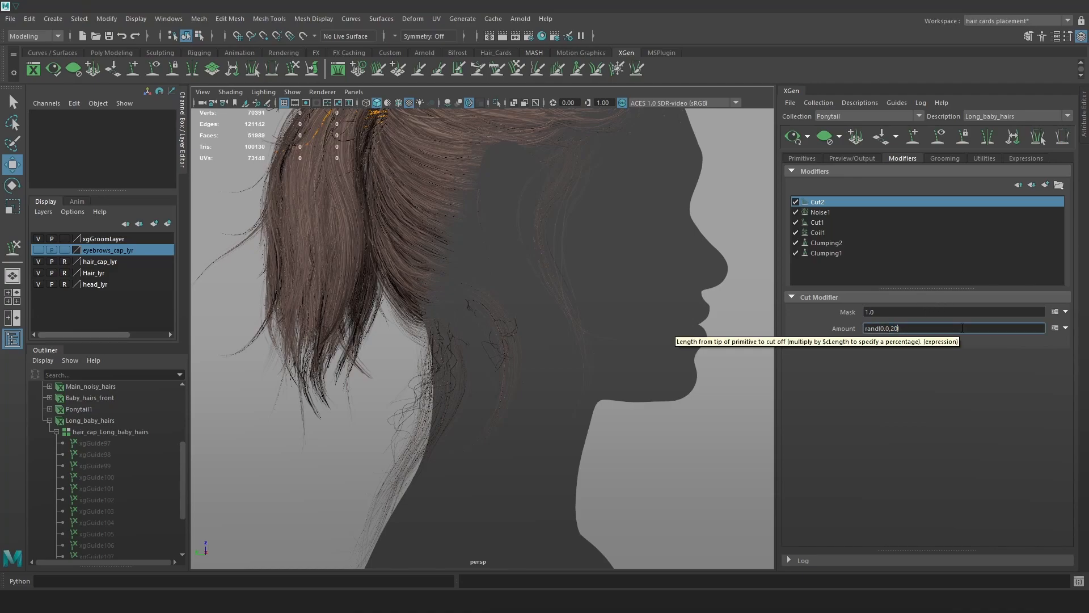
key("Return")
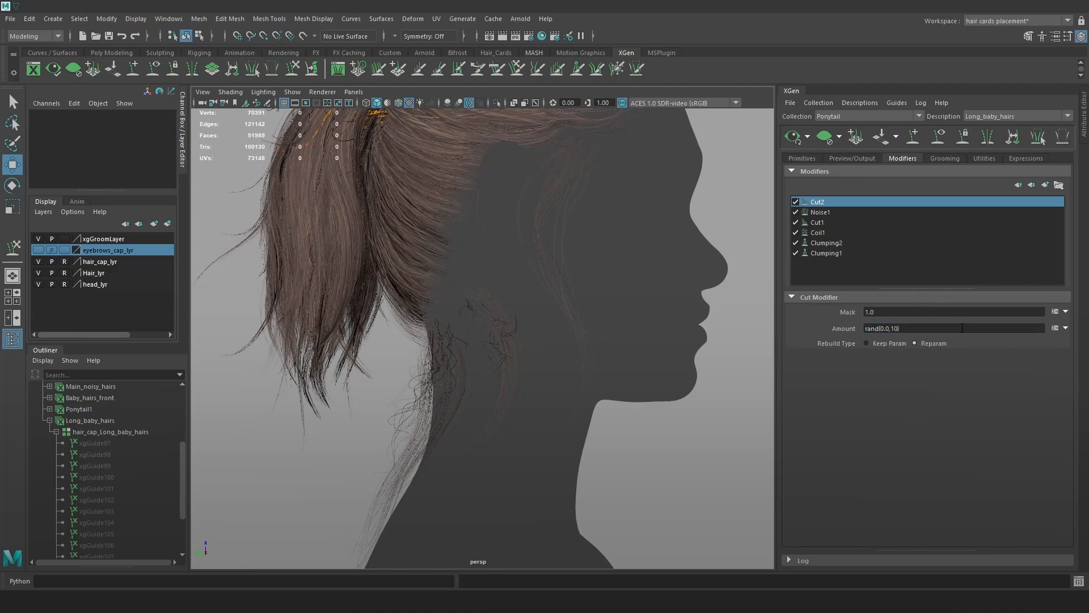
left_click_drag(534, 353, 442, 337, "alt")
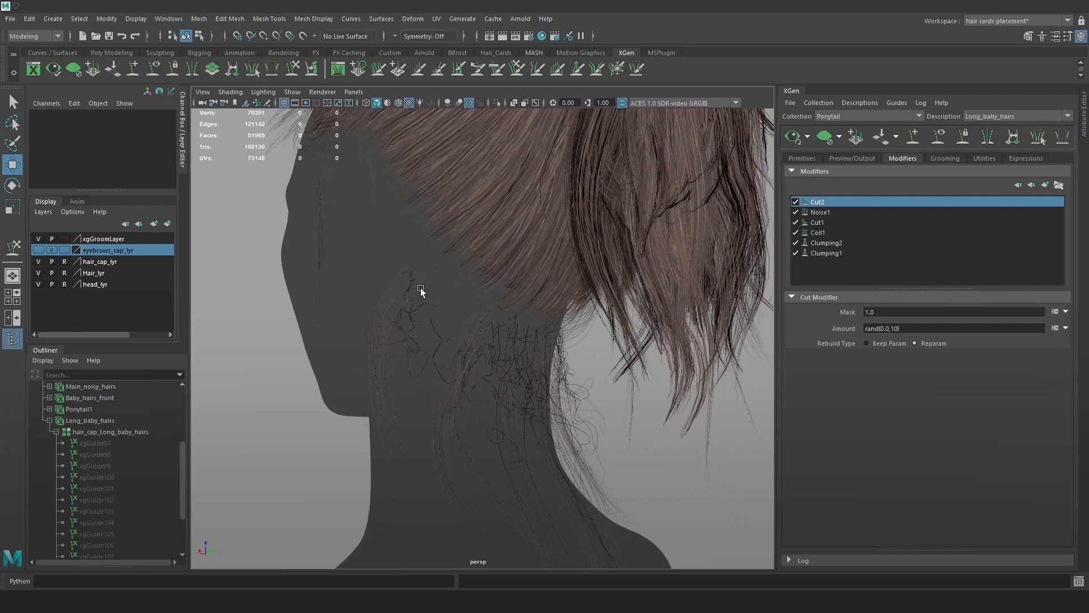
Hide head_lyr and blur the painted spots of the density mask on the hair cap.
left_click(810, 159)
left_click(1000, 240)
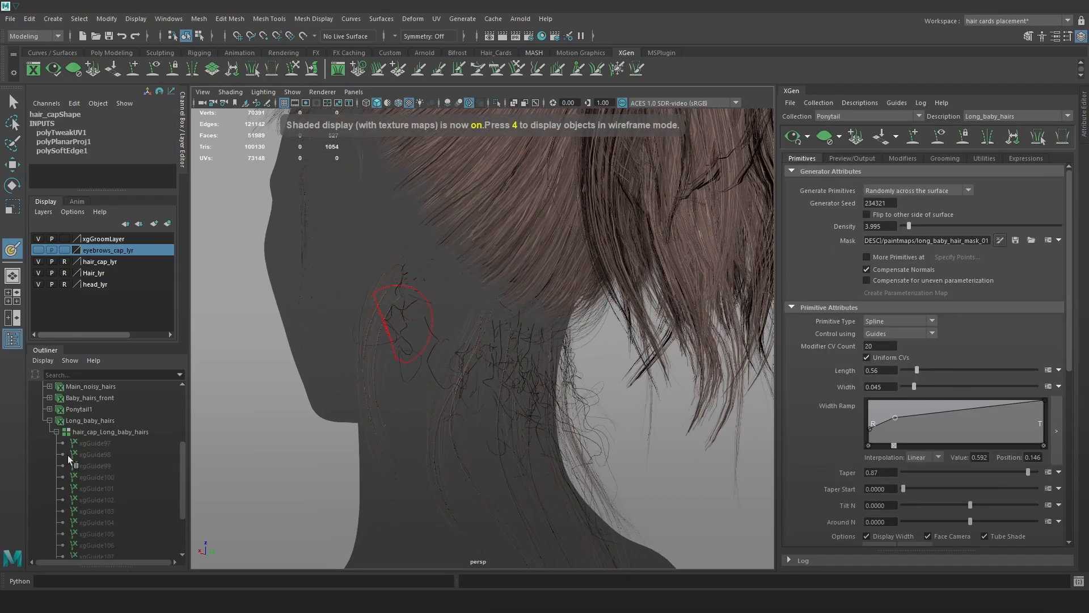
left_click(38, 284)
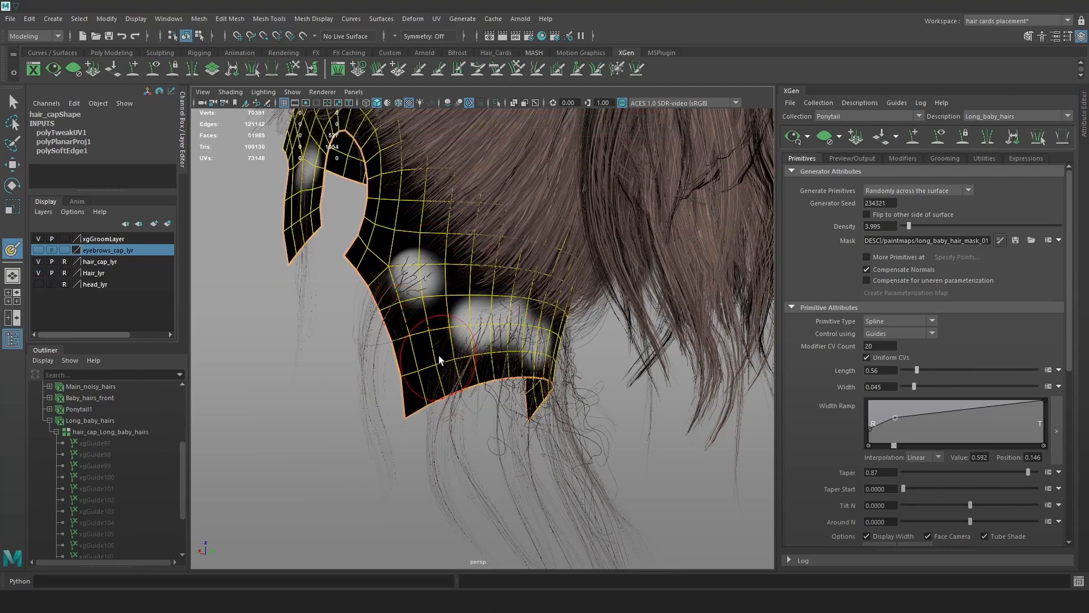
left_click(1067, 36)
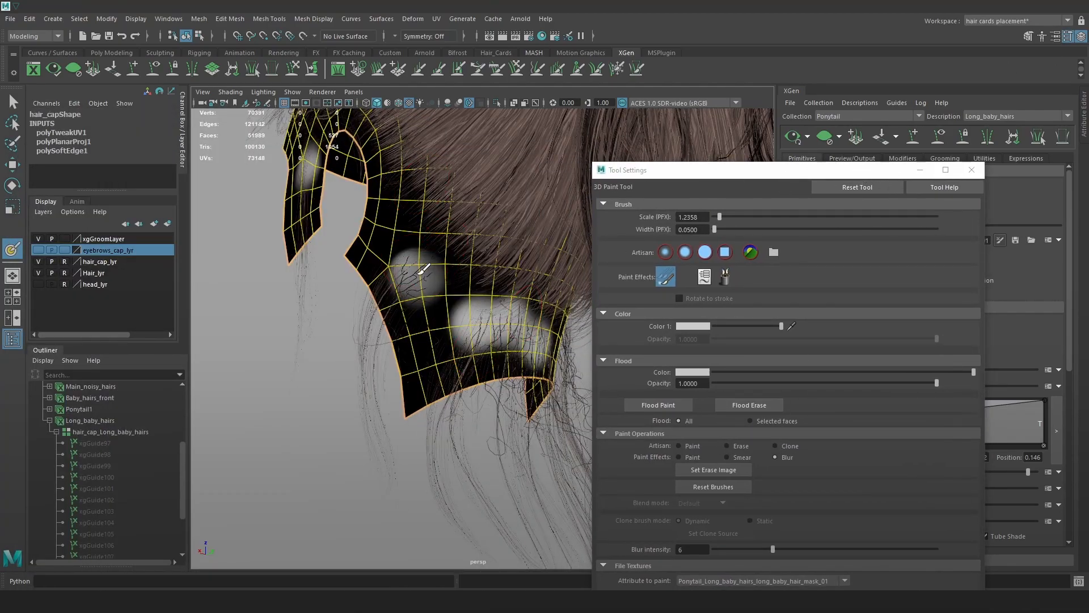
mouse_move(419, 273)
left_mouse_down()
mouse_move(429, 282)
mouse_move(301, 285)
left_mouse_up()
left_click_drag(375, 279, 437, 277, "alt")
mouse_move(527, 281)
left_mouse_down()
mouse_move(528, 265)
mouse_move(520, 275)
mouse_move(531, 303)
left_mouse_up()
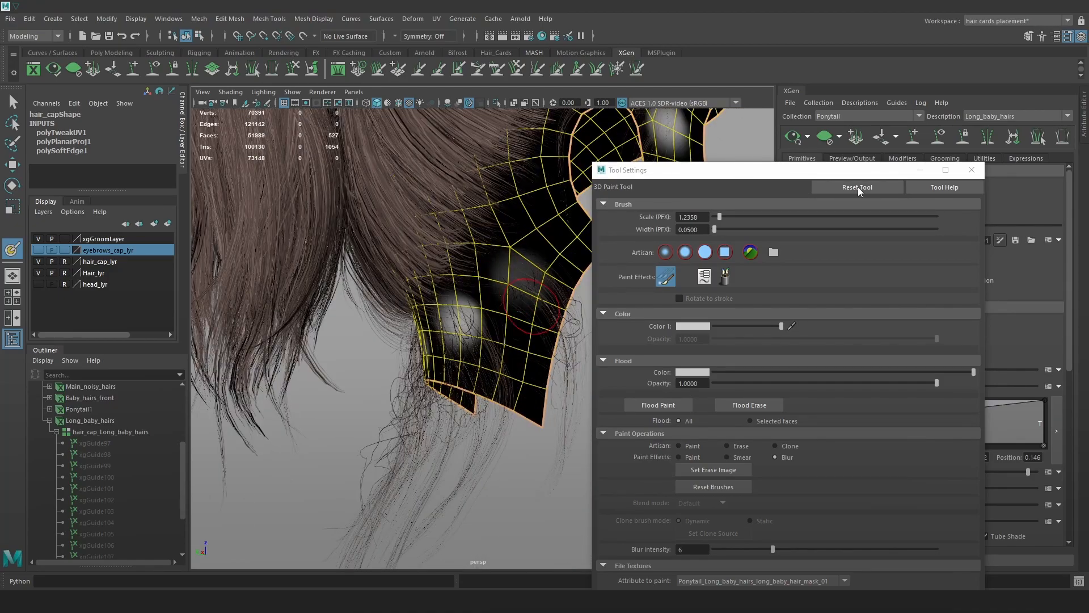
left_click(920, 172)
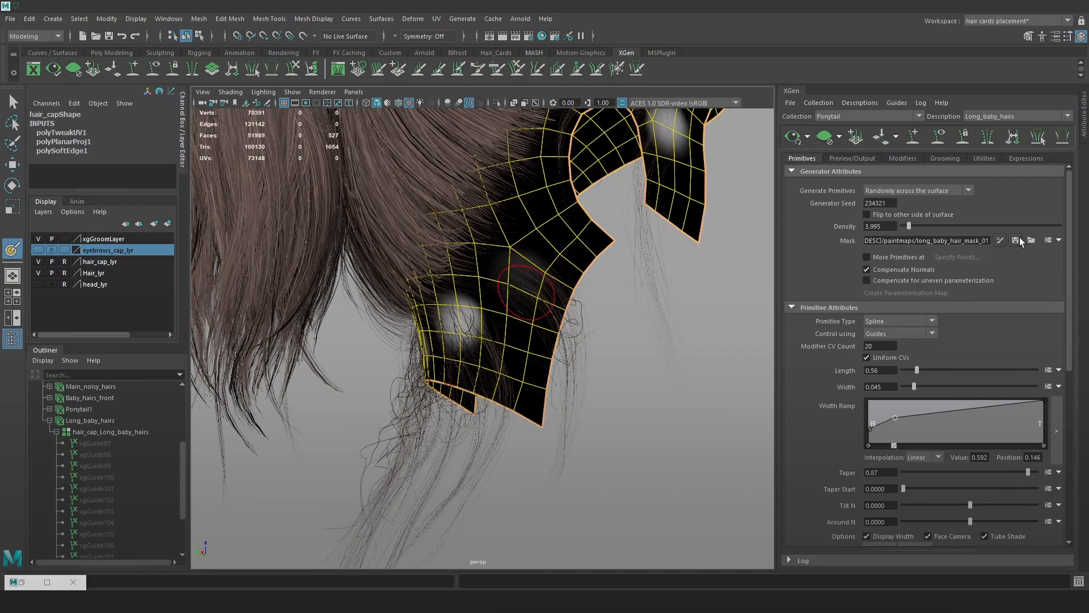
Save the long_baby_hair_mask_01 mask and return to the Move tool.
left_click_drag(427, 299, 632, 287, "alt")
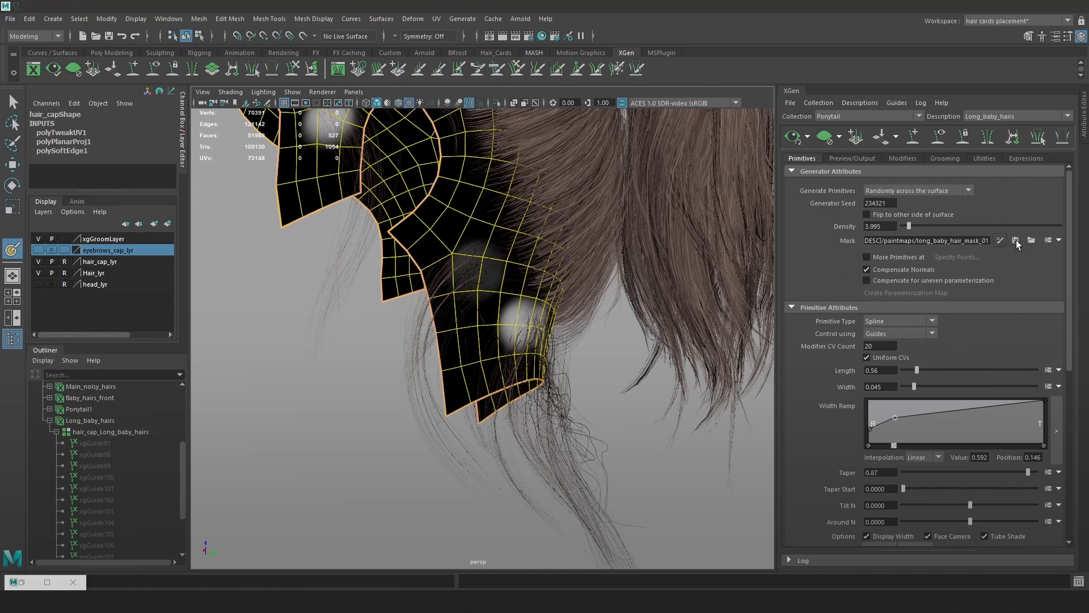
left_click_drag(568, 333, 571, 348, "alt")
key("w")
left_click(637, 406)
mouse_move(637, 407)
left_mouse_down("alt")
mouse_move(588, 386)
mouse_move(583, 370)
mouse_move(499, 376)
mouse_move(503, 308)
left_mouse_up("alt")
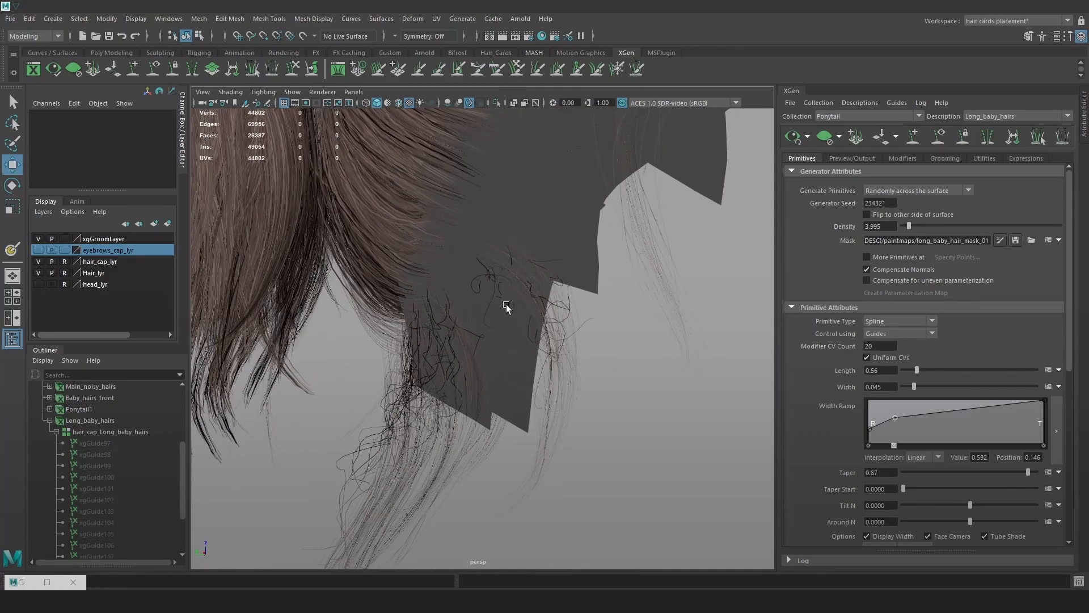
left_click(1000, 241)
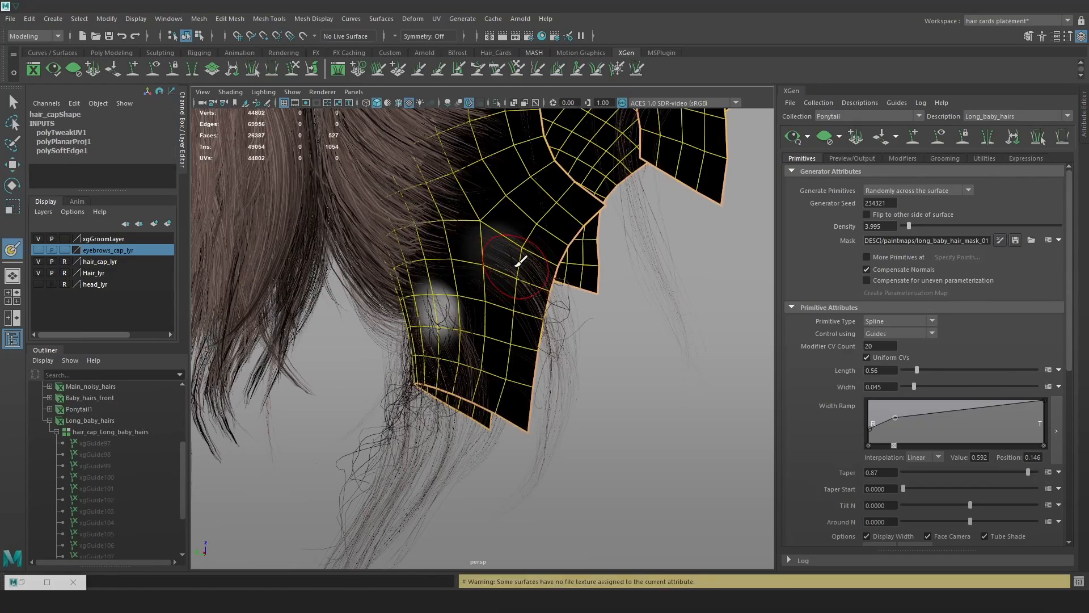
left_click(1016, 241)
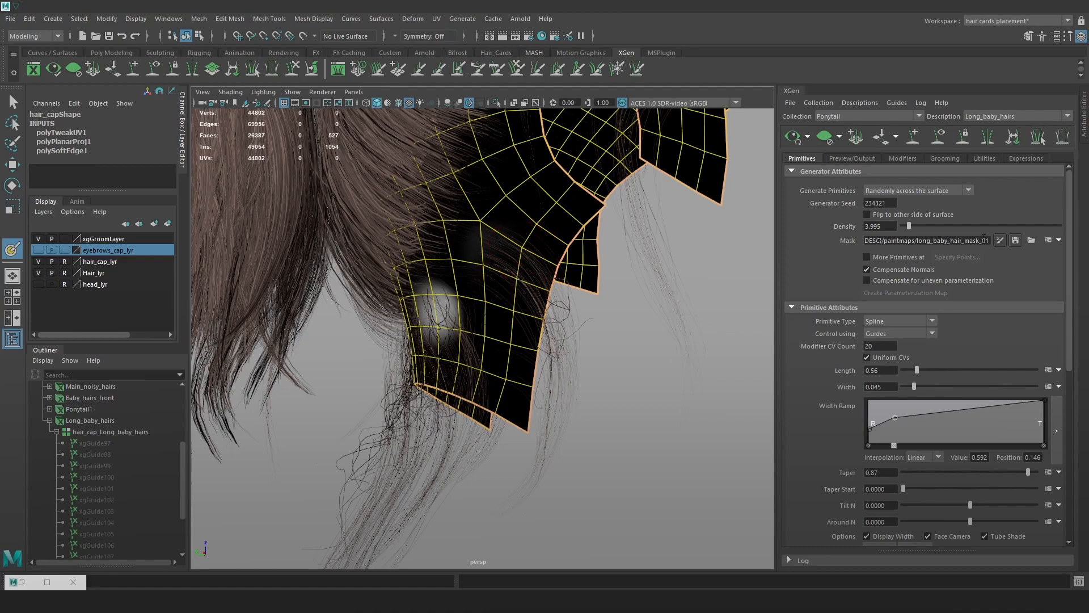
key("w")
left_click(636, 380)
left_click_drag(659, 397, 734, 352, "alt")
Export the long baby hairs as a MEL curve file from Preview/Output.
left_click(911, 158)
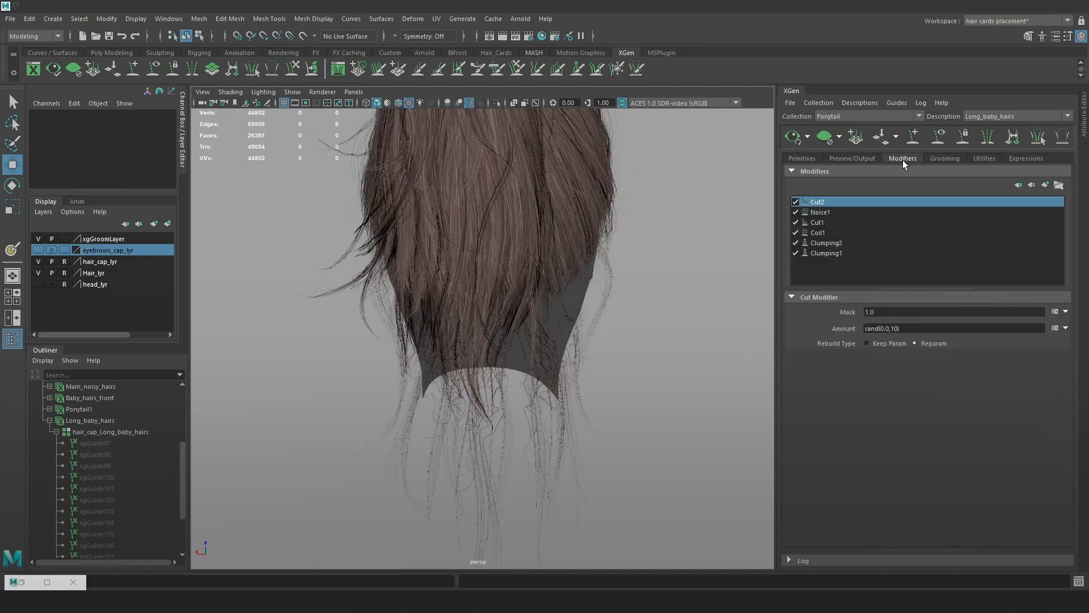
left_click(866, 156)
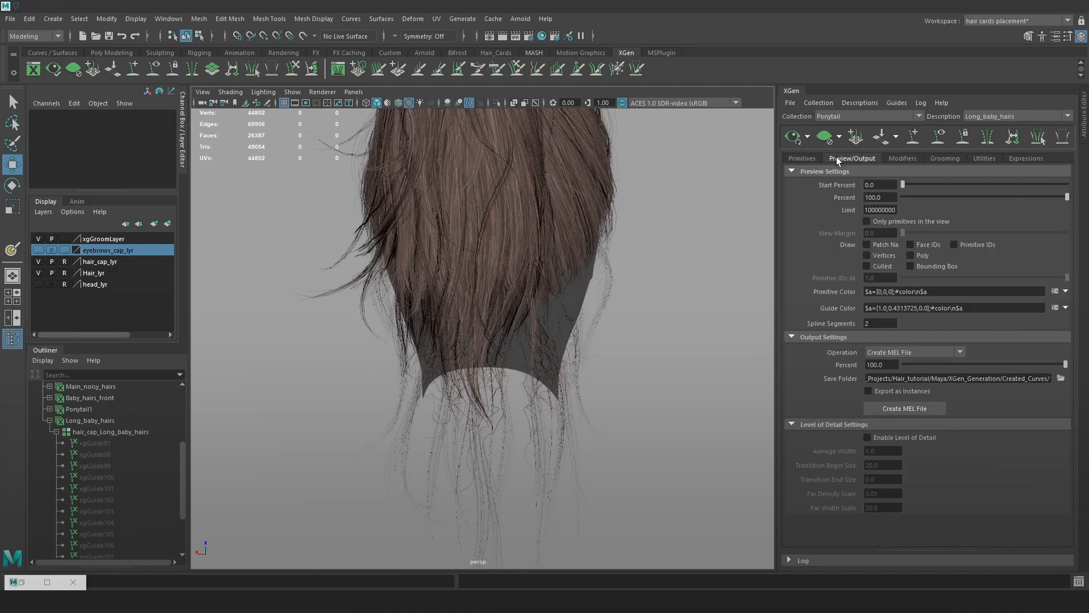
left_click(900, 407)
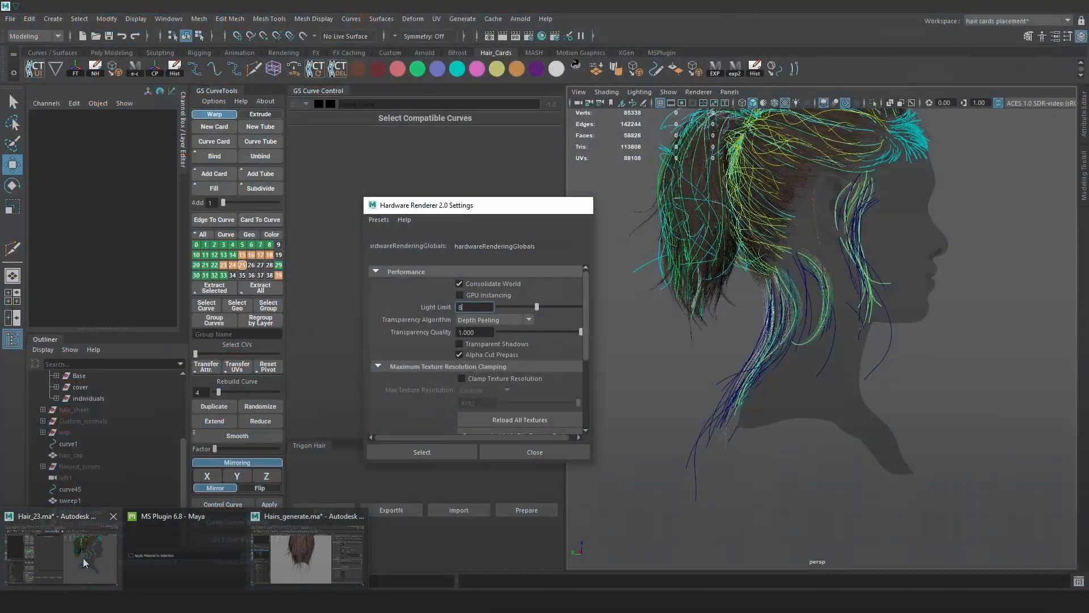
Import Long_baby_hairs.mel into the Hair_23 scene as Long_baby_hairsDump2.
left_click(83, 557)
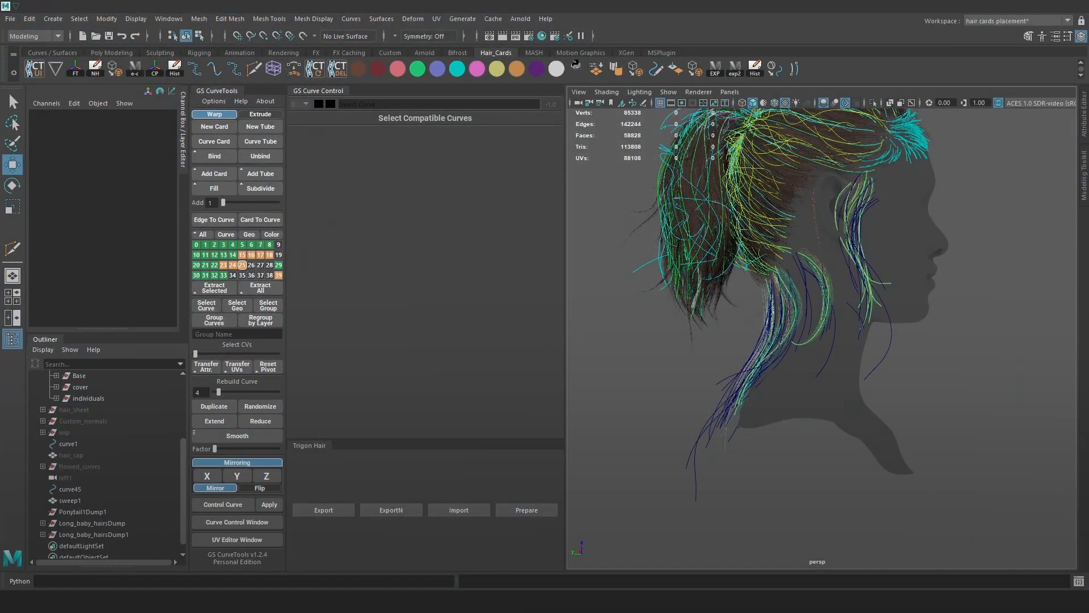
left_click(134, 602)
left_click_drag(632, 162, 1012, 274)
left_click(850, 80)
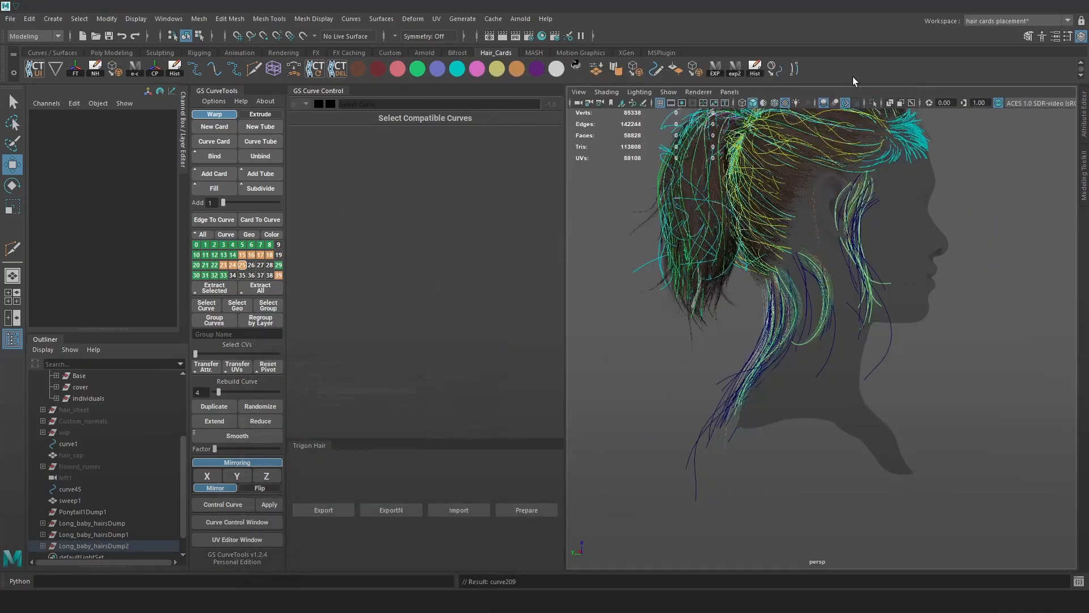
scroll(928, 325, "up", 6)
scroll(929, 325, "down", 10)
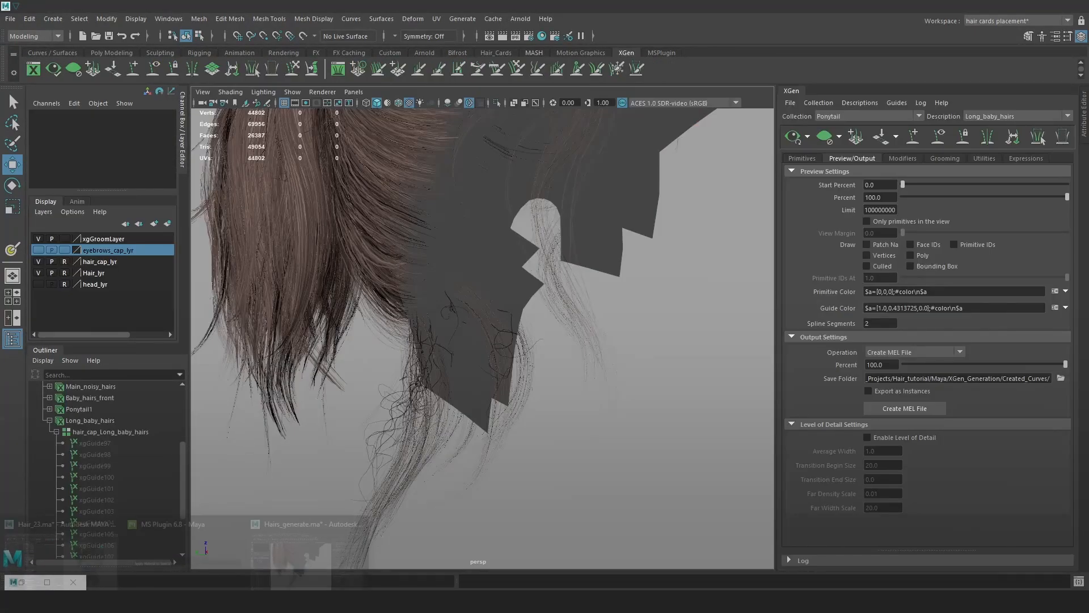
In the Hair_23 scene, set the face mesh as the Orient to Normals target.
left_click(79, 548)
left_click_drag(646, 231, 847, 434, "alt")
left_click(847, 435)
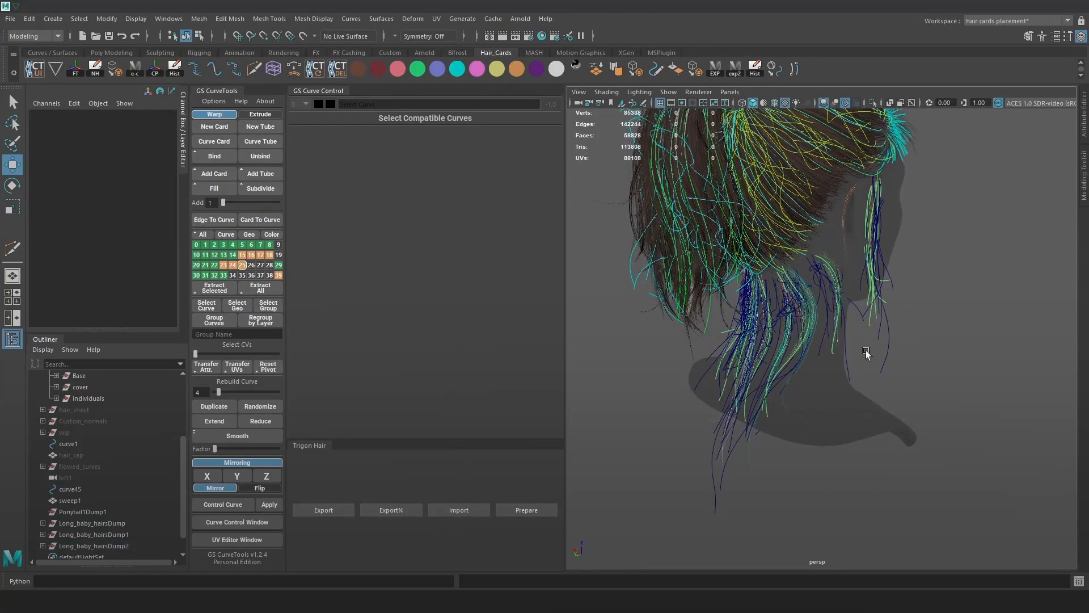
left_click_drag(867, 349, 793, 366, "alt")
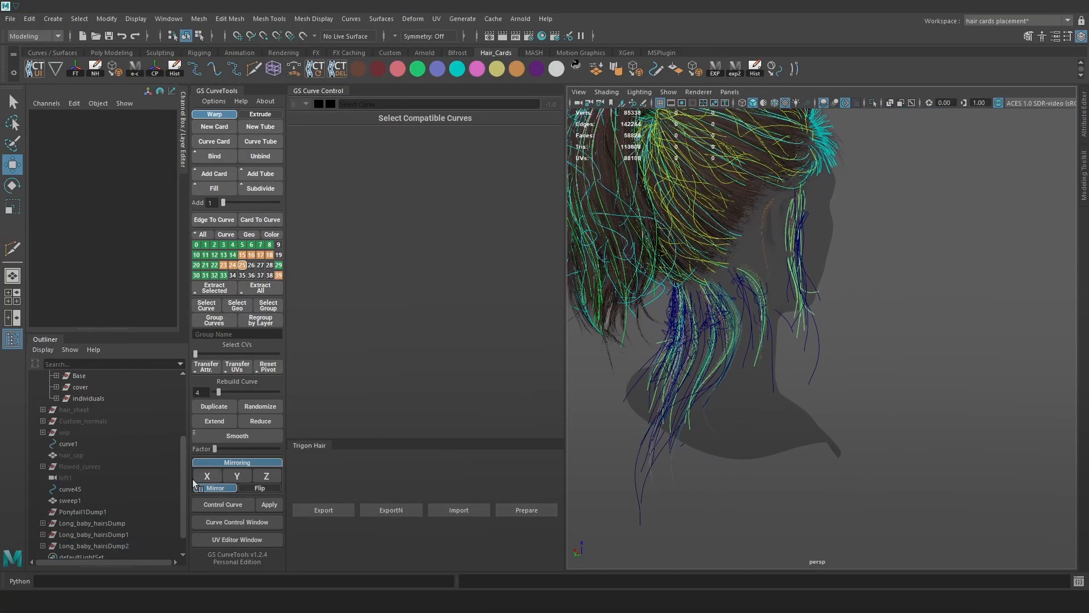
left_click(715, 226)
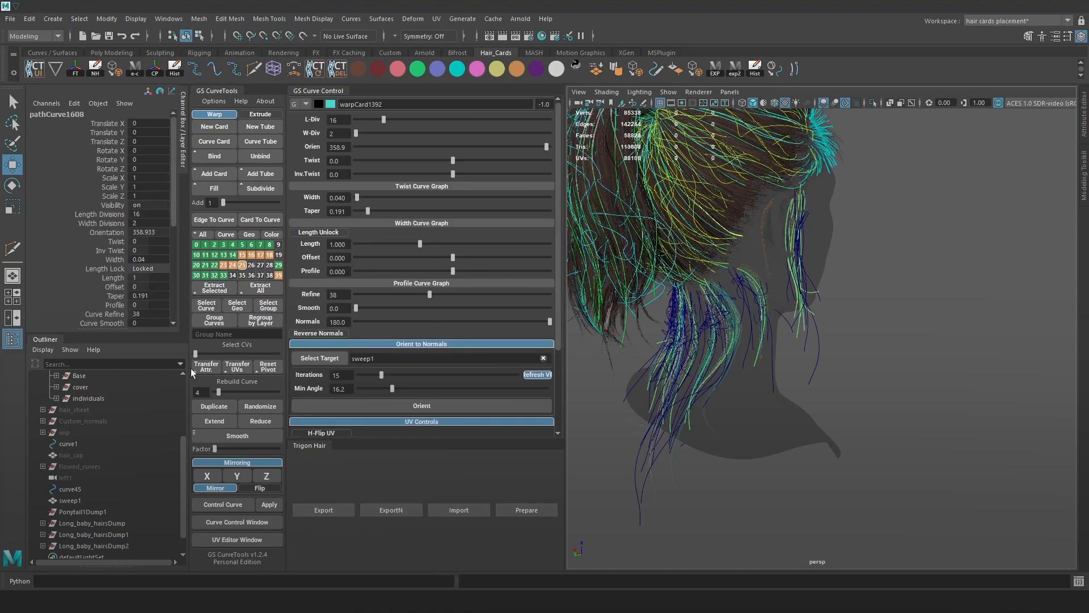
scroll(82, 448, "up", 3)
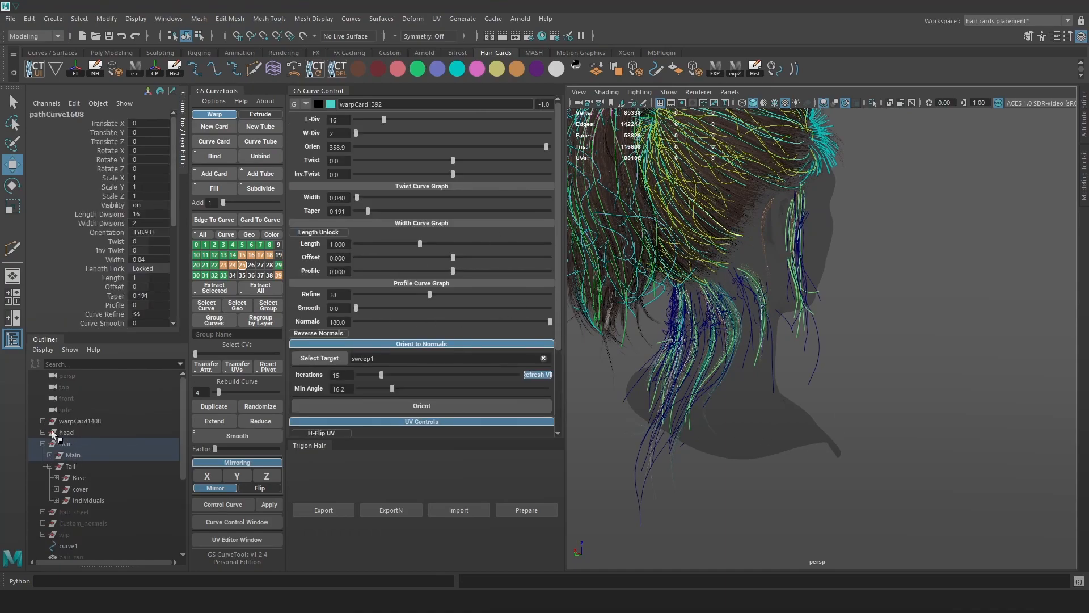
left_click(41, 432)
double_click(97, 445)
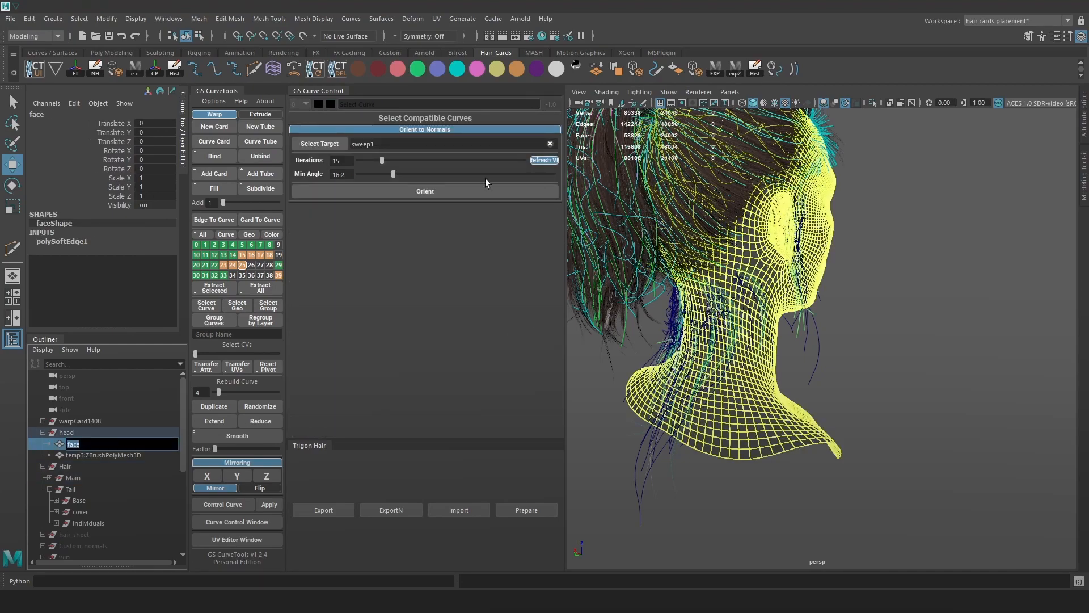
left_click(339, 146)
left_click(975, 296)
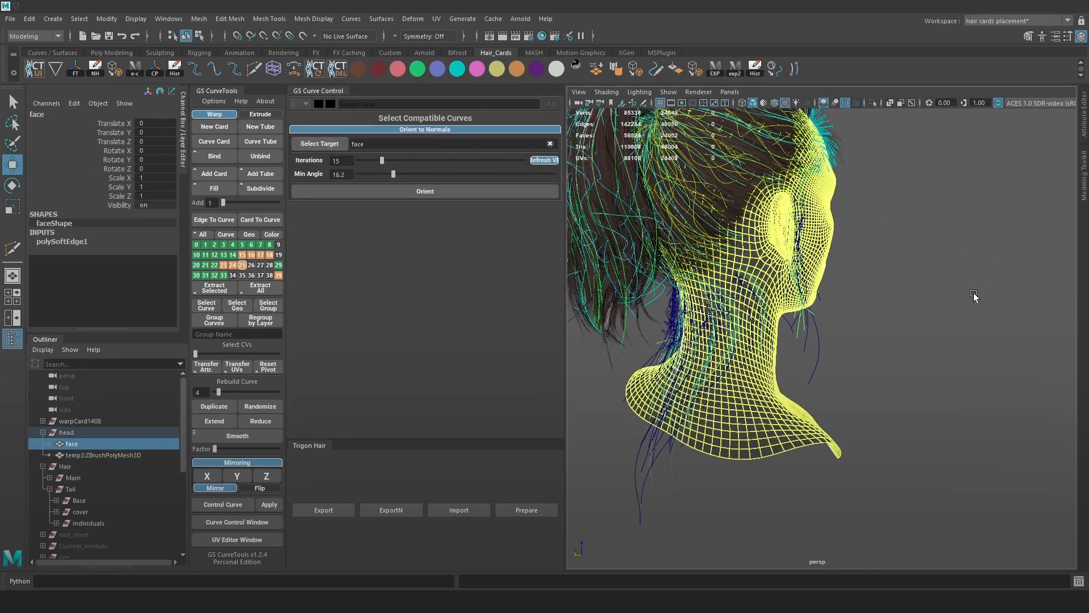
Isolate the Long_baby_hairsDump curves and select all of them.
middle_click_drag(778, 360, 803, 350, "alt")
scroll(90, 512, "down", 4)
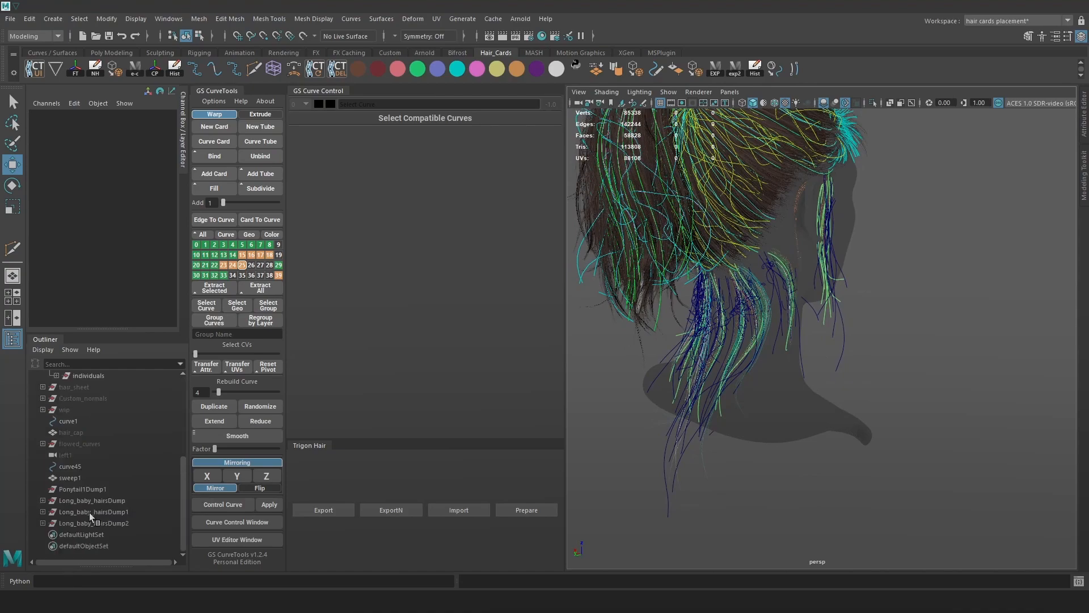
left_click(79, 500)
left_click(873, 102)
left_click(821, 403)
left_click_drag(965, 478, 628, 87)
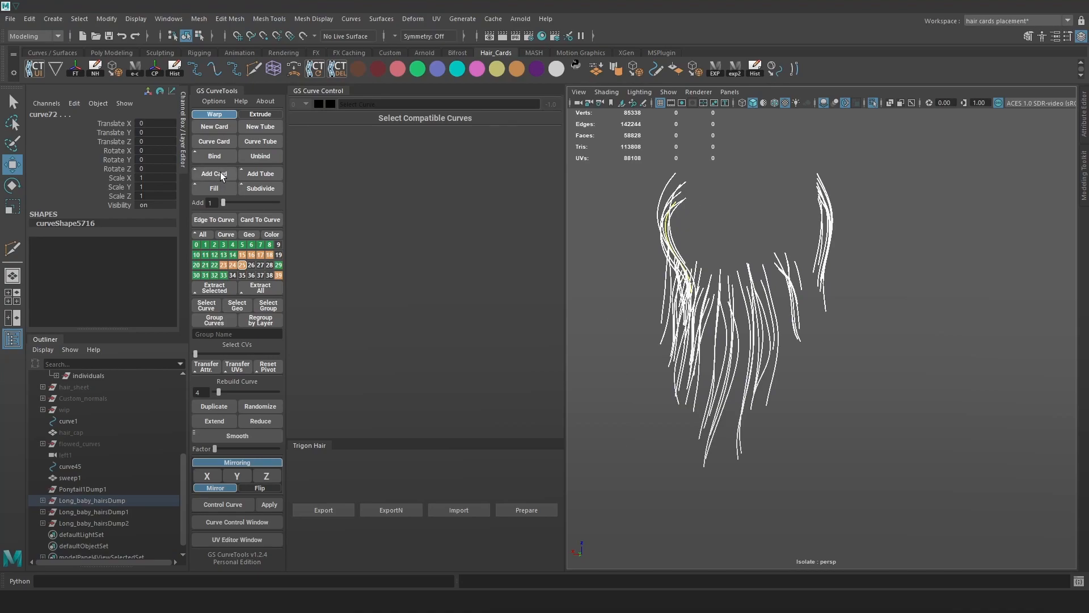
Add the baby-hair curves to layer 26 and convert them into Curve Cards.
right_click(252, 266)
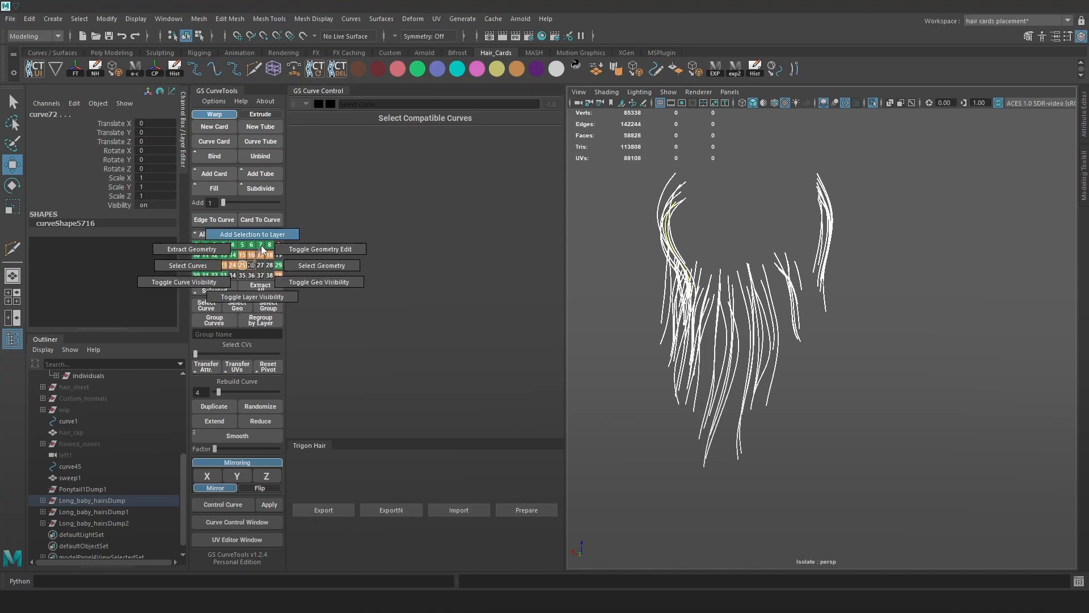
left_click(258, 236)
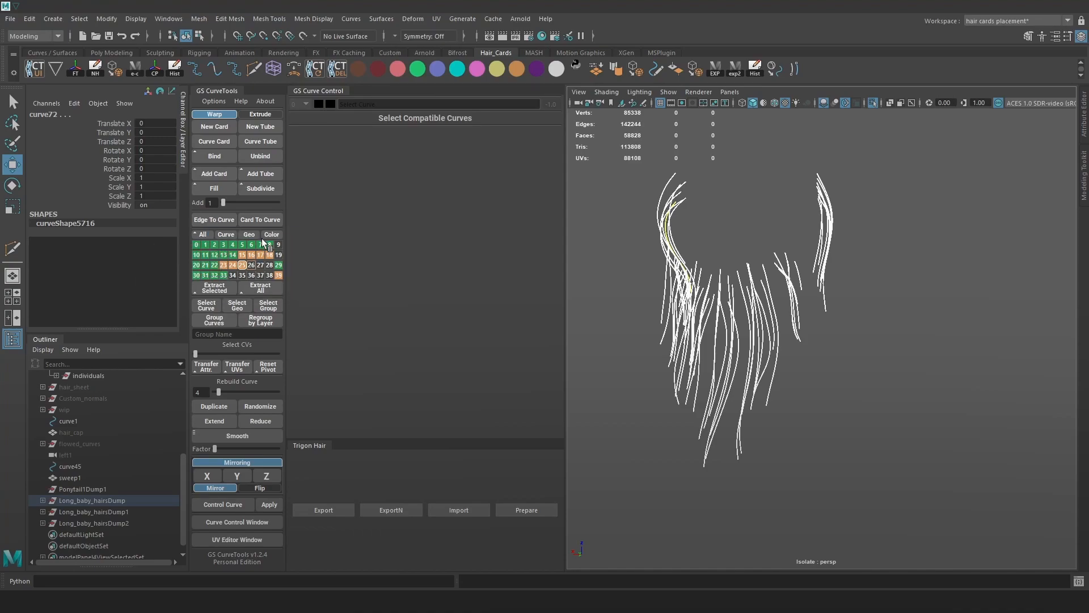
left_click(252, 265)
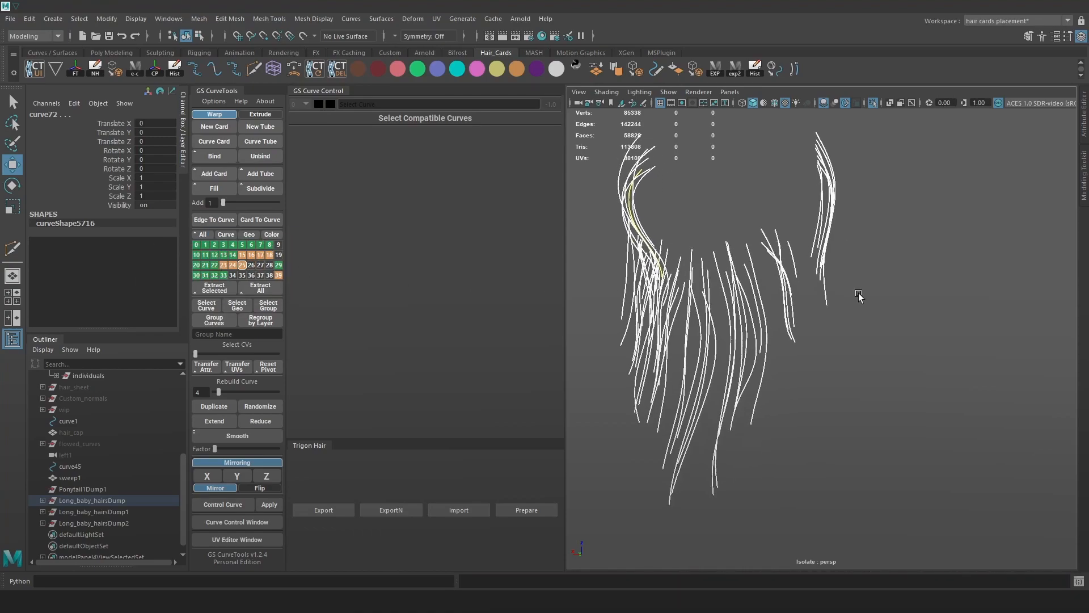
left_click(216, 142)
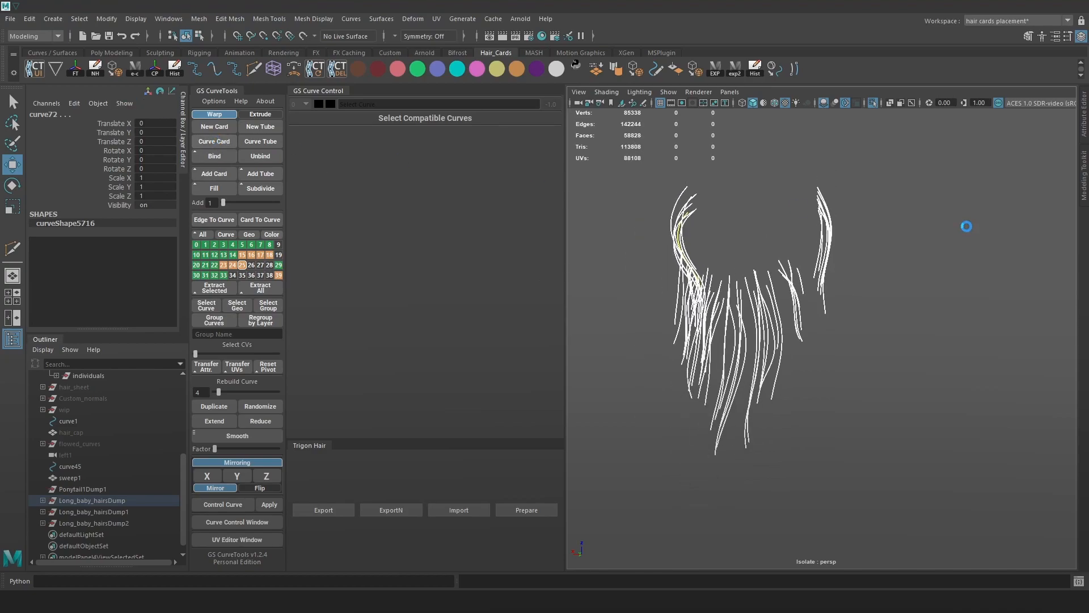
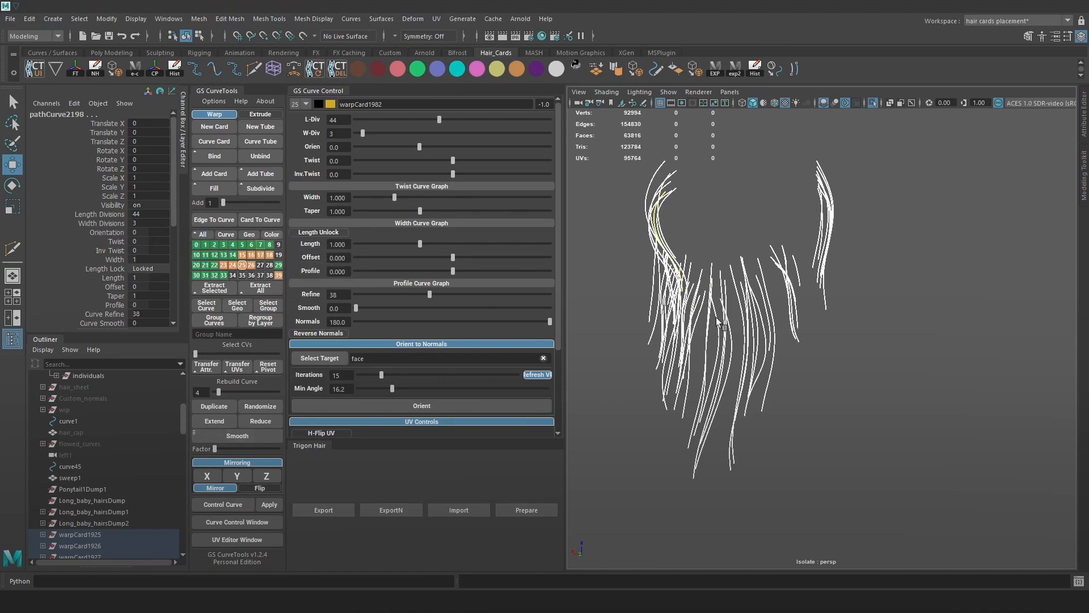
Select the warp cards that own the baby-hair curves and group them into group4.
scroll(707, 319, "down", 3)
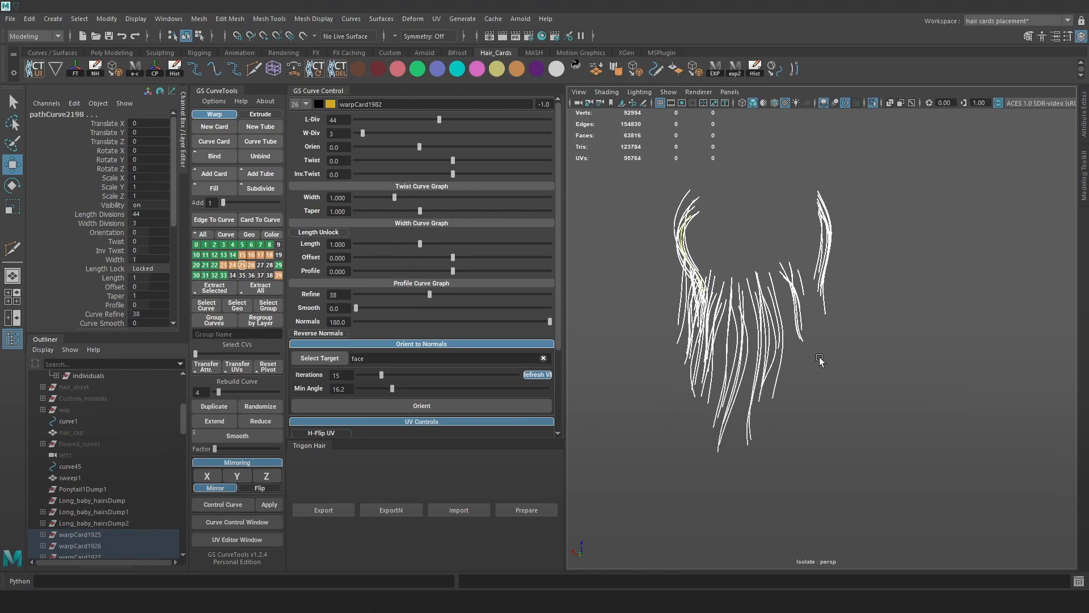
key("Up")
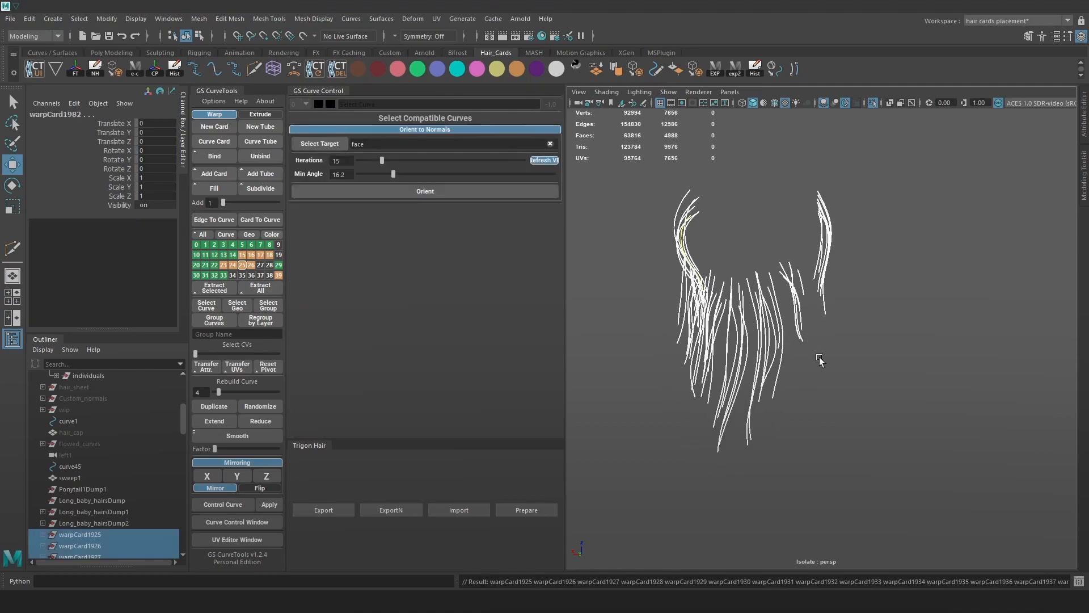
key("ctrl+g")
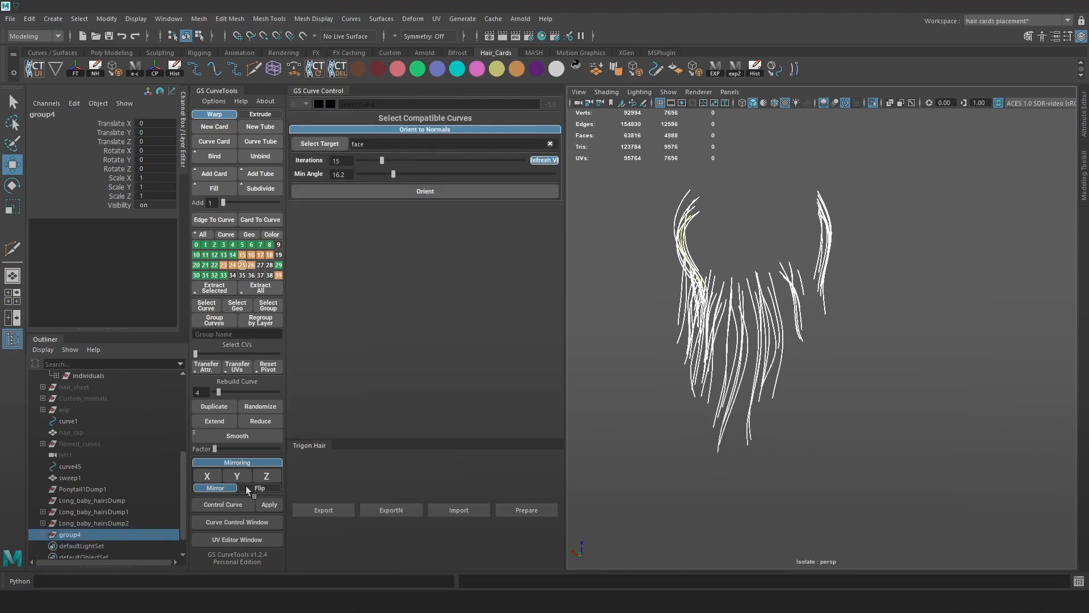
left_click_drag(915, 232, 890, 247, "alt")
right_click_drag(890, 247, 904, 281, "alt")
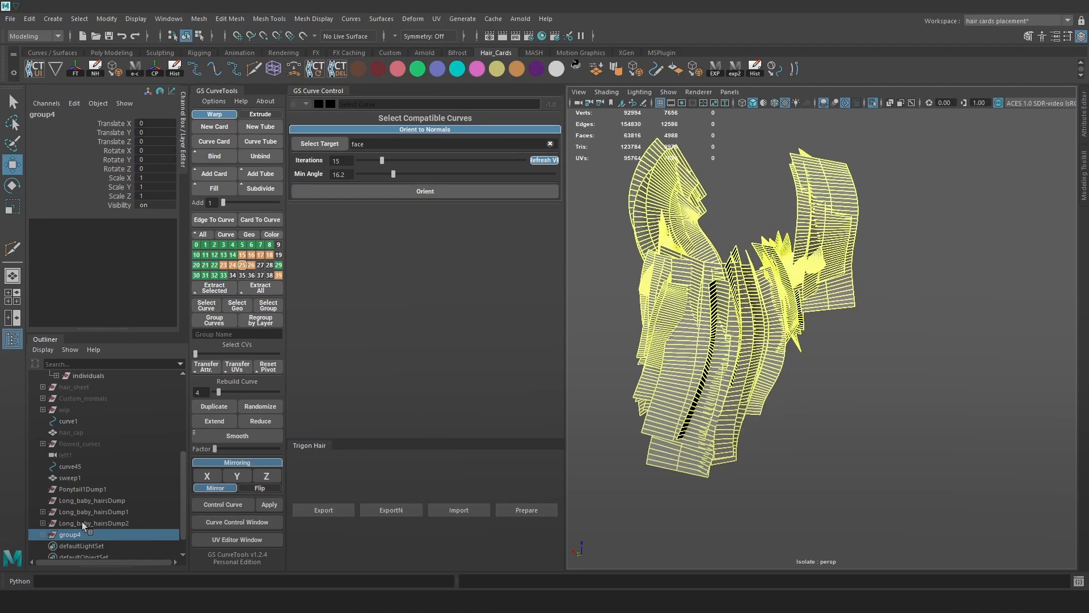
Expand group4 in the Outliner and marquee-select all its hair-card path curves.
left_click(43, 535)
scroll(902, 386, "down", 3)
left_click(928, 427)
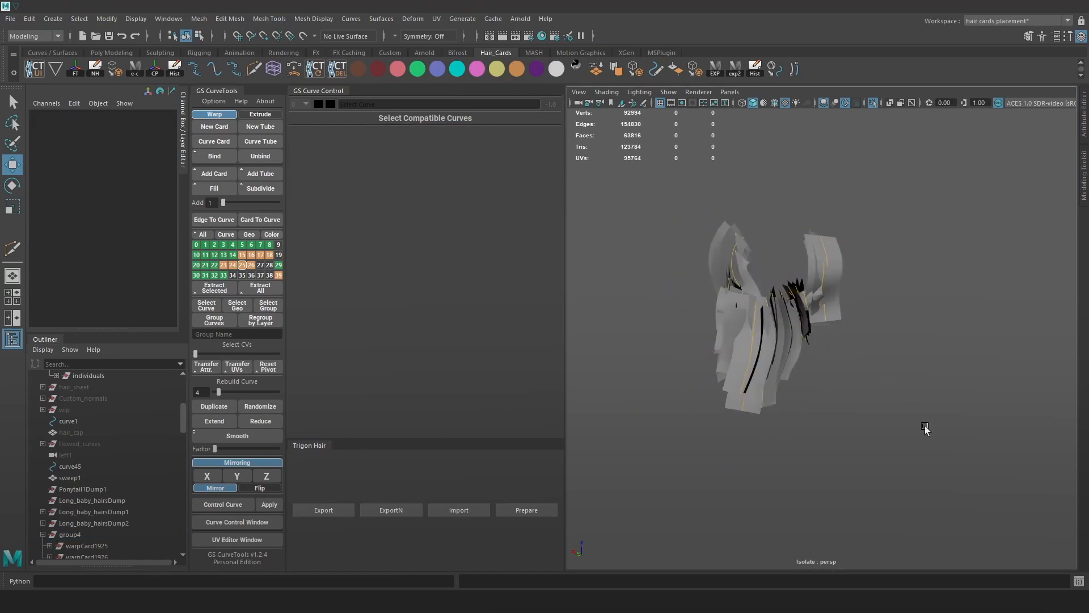
left_click_drag(930, 435, 645, 184)
scroll(759, 332, "up", 4)
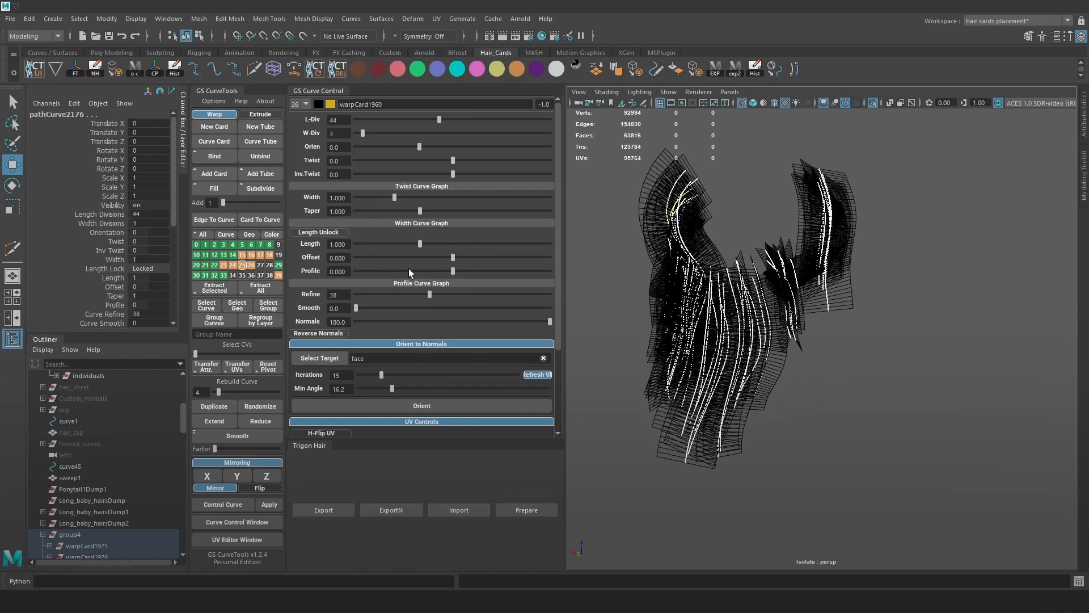
Give the group4 cards 16 length divisions and a 0.03 width.
left_click_drag(407, 120, 401, 120)
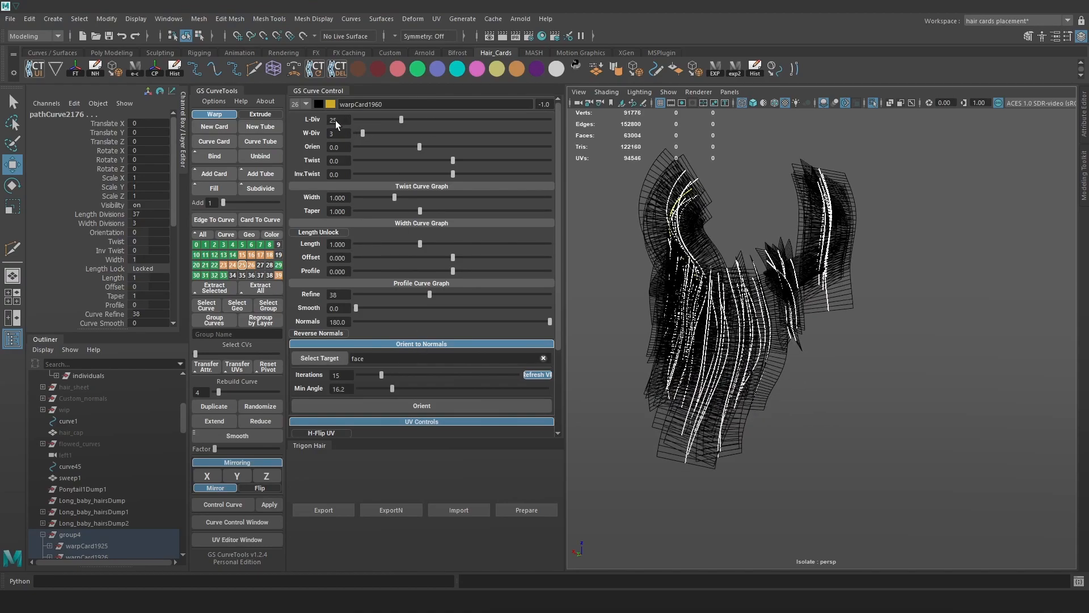
double_click(346, 119)
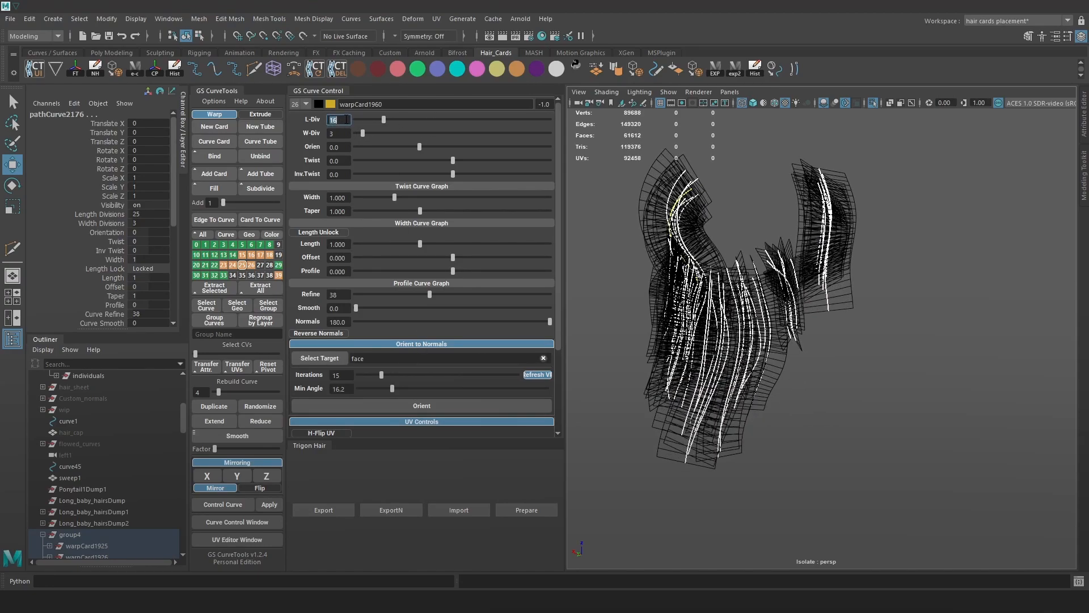
type("16")
key("Return")
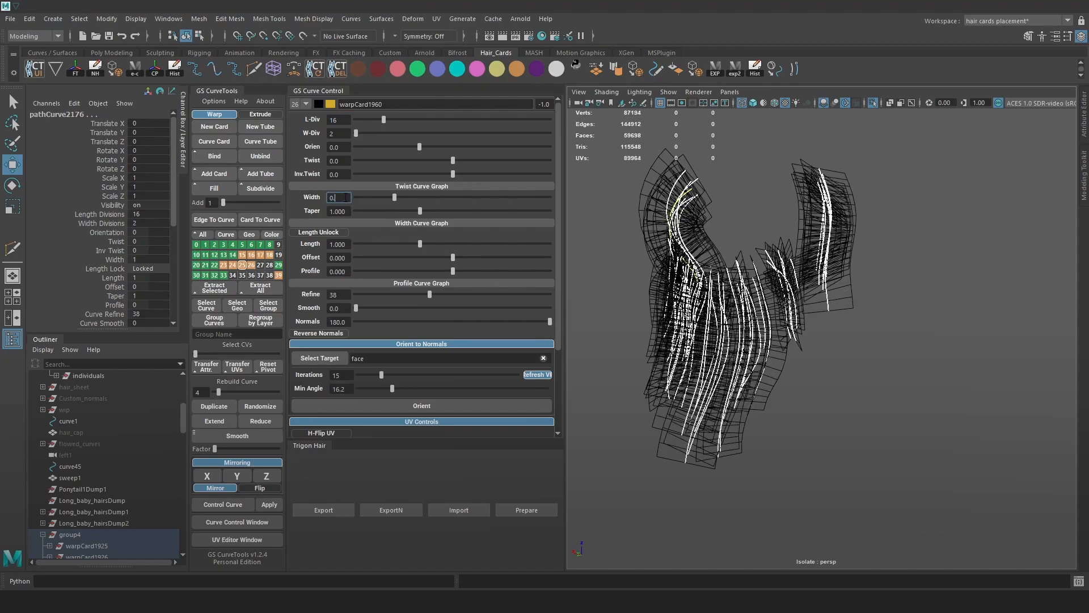
left_click(346, 198)
type("0.03")
key("Return")
Inspect the thinned cards from several angles in shaded and wireframe display.
scroll(786, 321, "up", 5)
middle_click_drag(801, 308, 810, 306, "alt")
scroll(851, 365, "up", 4)
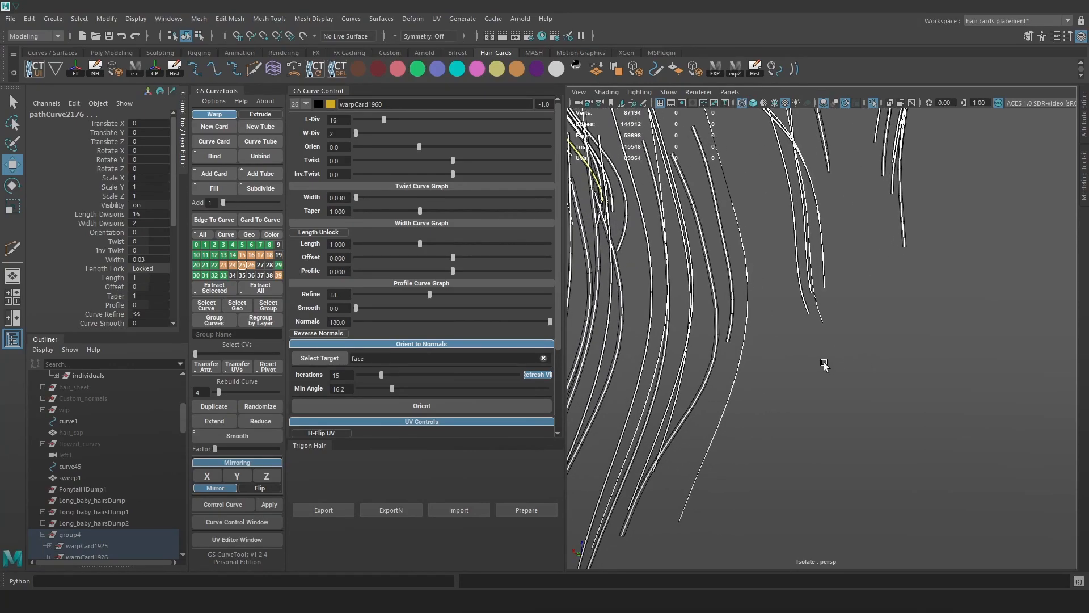
scroll(823, 363, "down", 8)
left_click_drag(810, 370, 951, 363, "alt")
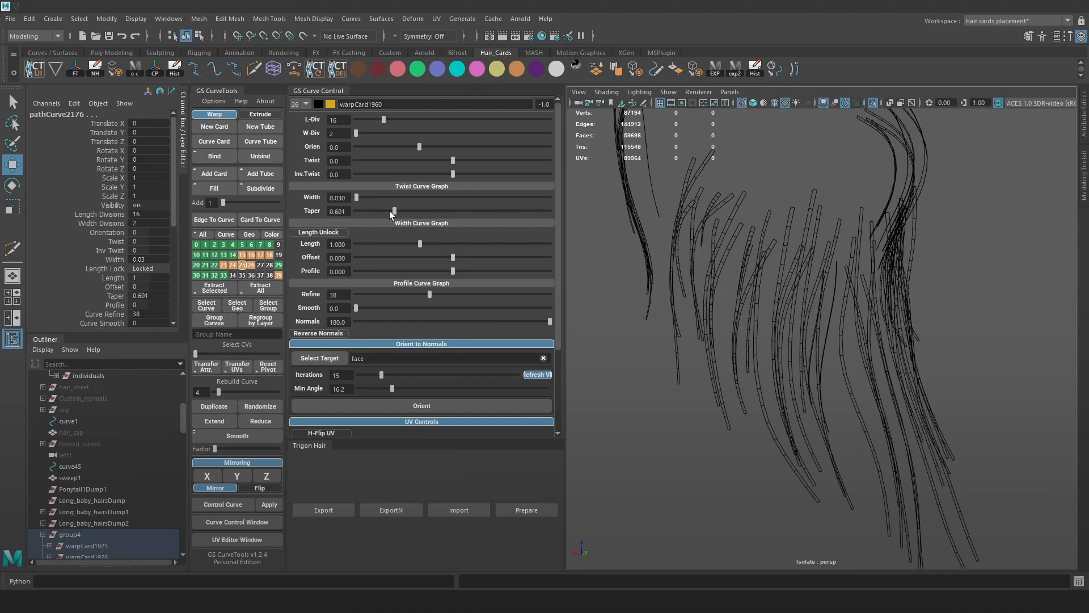
key("5")
key("4")
key("5")
left_click_drag(845, 310, 766, 312, "alt")
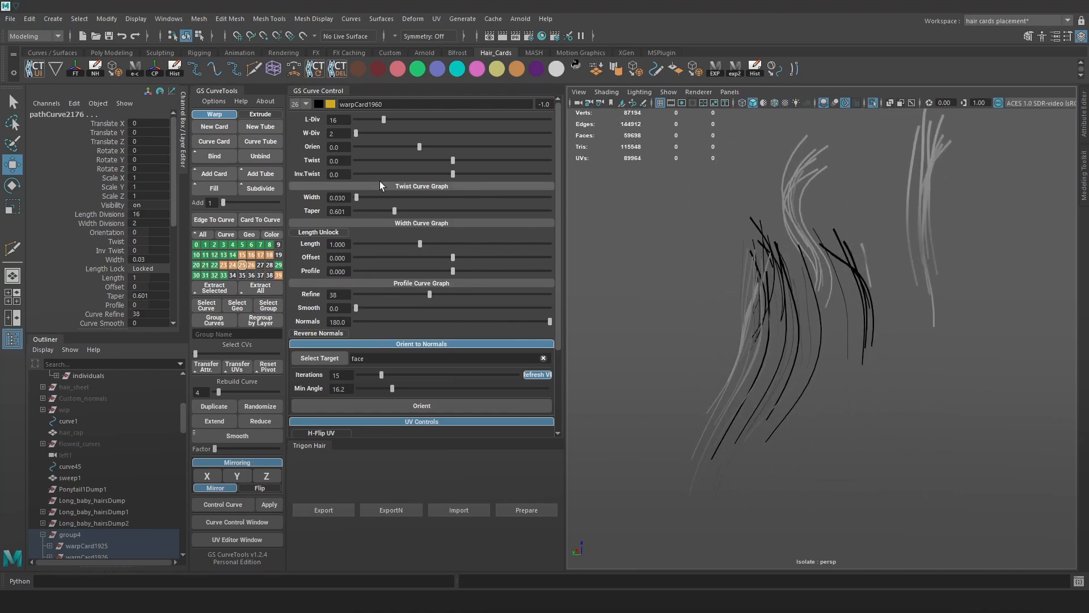
Reorient the cards to the face normals, then show the full hairstyle again.
left_click(436, 344)
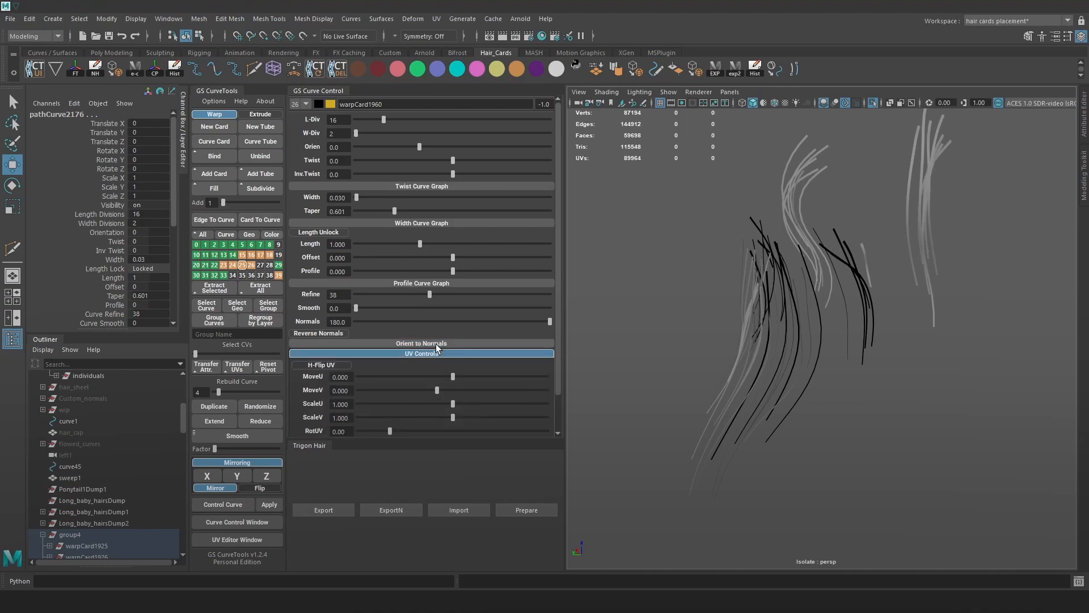
left_click(431, 342)
left_click(429, 406)
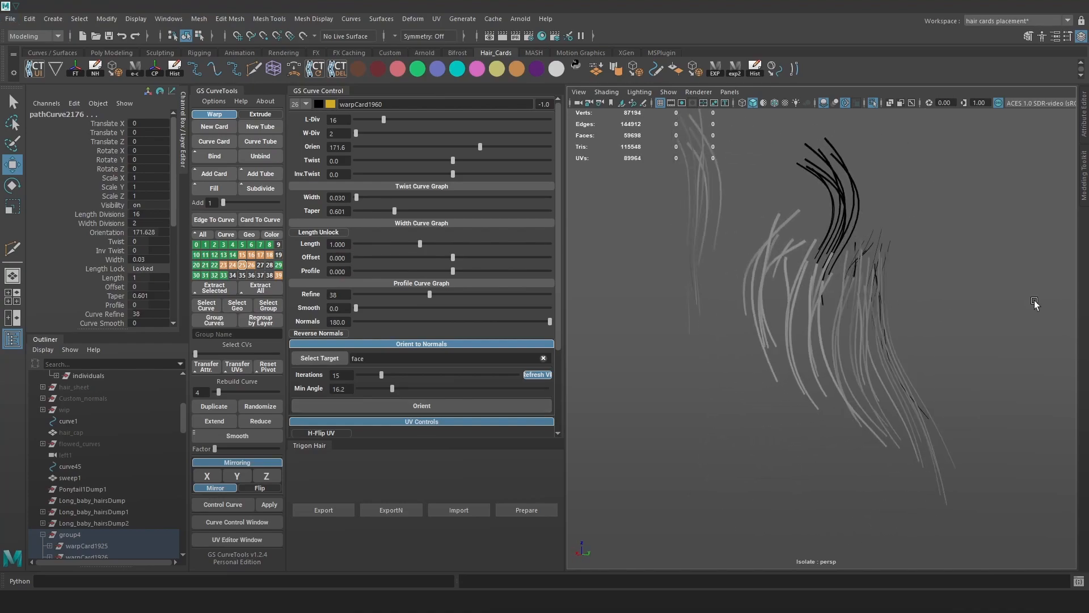
left_click(873, 103)
left_click_drag(872, 302, 907, 329, "alt")
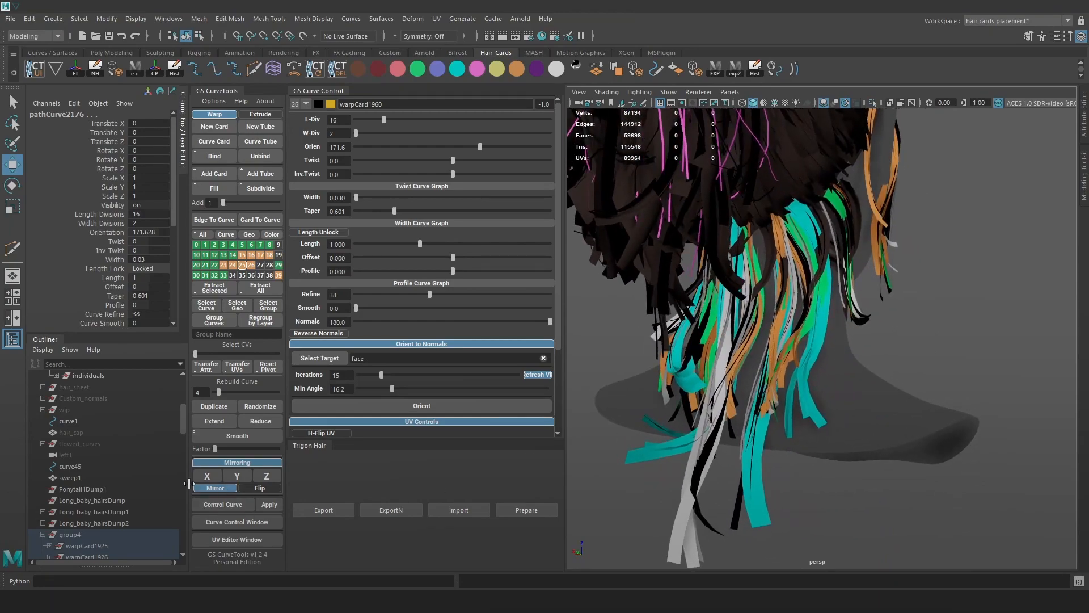
Rename group4 to long_hairs in the Outliner.
double_click(74, 535)
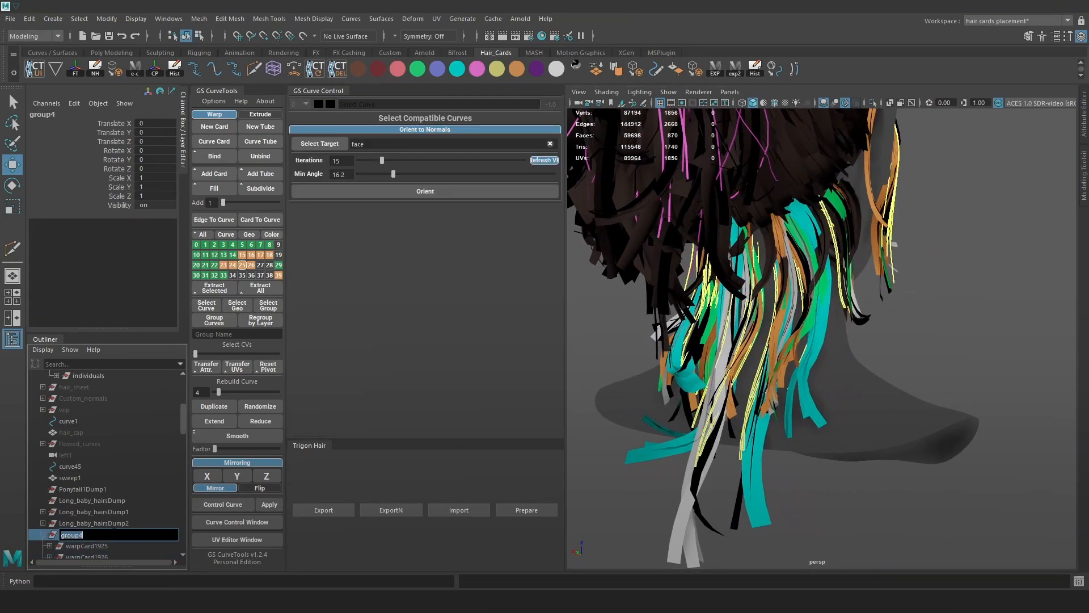
key("BackSpace")
key("Return")
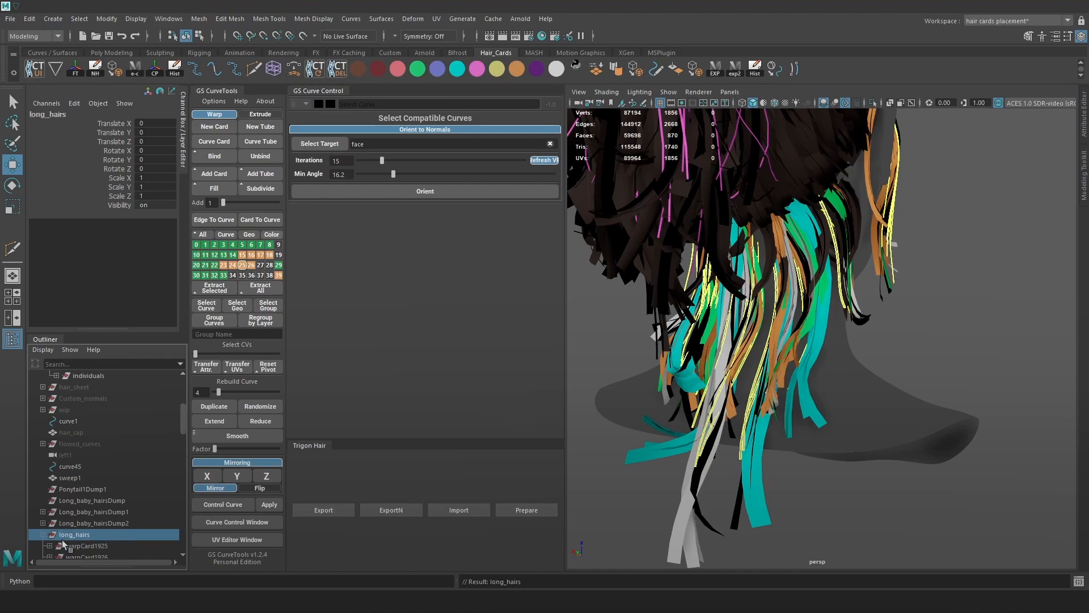
left_click(41, 534)
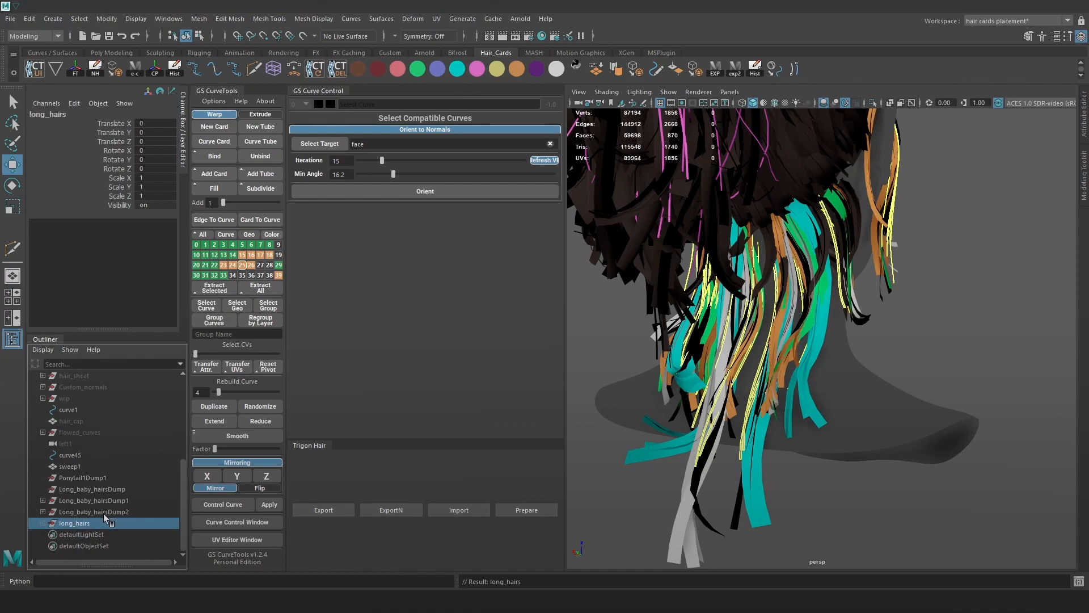
Browse the dump curve groups and inspect the Long_baby_hairsDump1 curves in isolation.
left_click(104, 512)
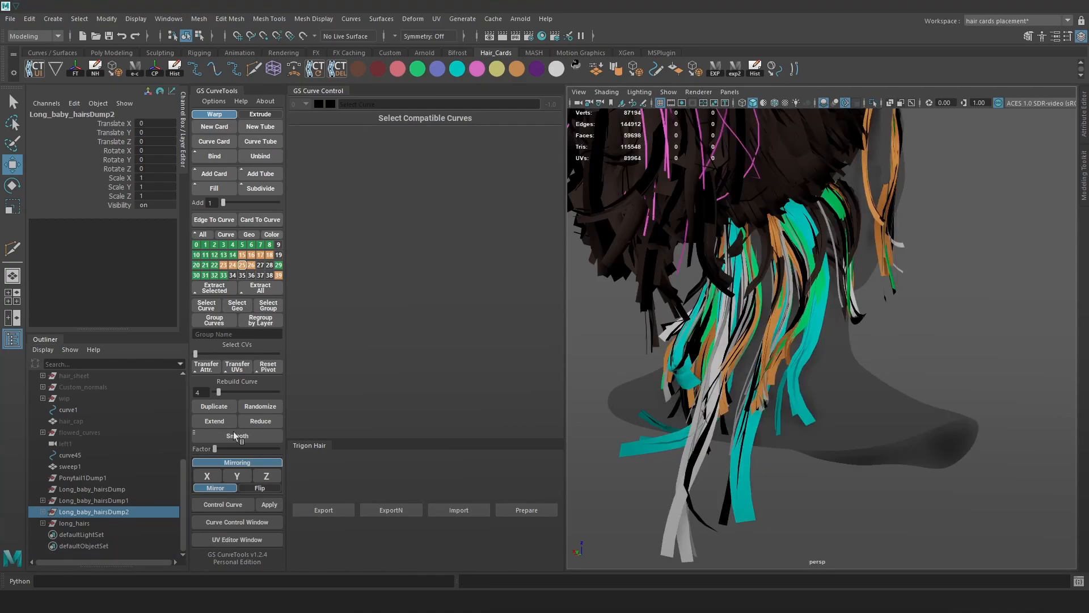
left_click(121, 502)
left_click(103, 489)
left_click(97, 477)
left_click(101, 511)
left_click_drag(737, 317, 745, 325, "alt")
key("alt+1")
left_click_drag(696, 489, 727, 495, "alt")
left_click(759, 468)
left_click(141, 501)
left_click(873, 103)
left_click_drag(863, 196, 896, 216, "alt")
left_click(873, 103)
key("6")
left_click_drag(824, 382, 787, 432, "alt")
Rename Long_baby_hairsDump1 to messy and expand it.
double_click(120, 501)
type("messy")
key("Return")
left_click(43, 500)
Isolate the messy curves and generate Curve Cards from them.
left_click(873, 102)
scroll(851, 272, "down", 5)
left_click_drag(664, 147, 930, 471)
left_click_drag(798, 369, 760, 364, "alt")
left_click(216, 142)
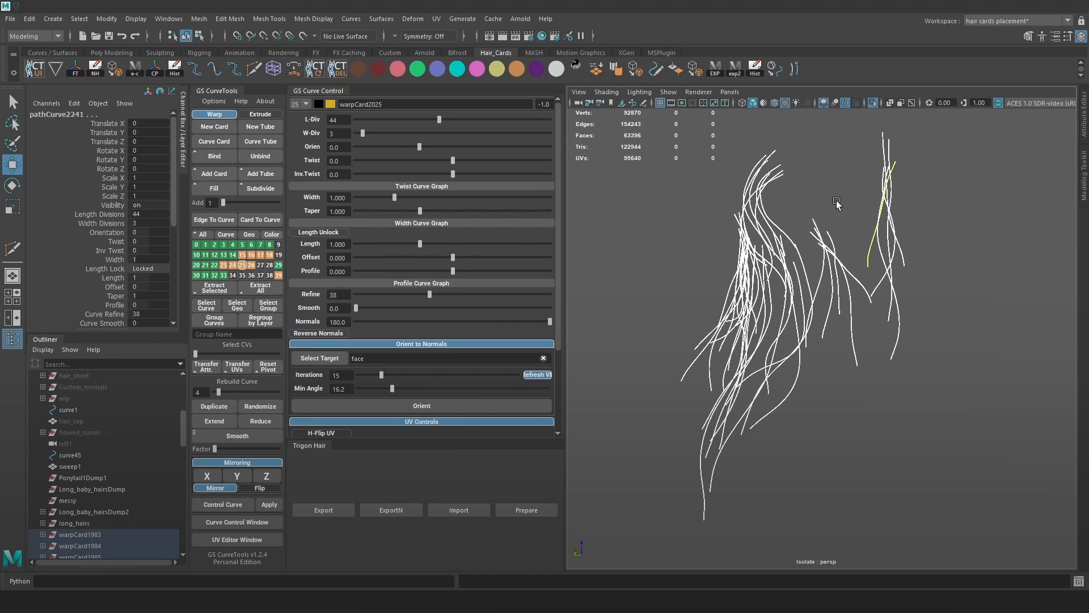
Select the new messy warp cards and group them into group4.
left_click_drag(943, 281, 961, 264, "alt")
scroll(907, 238, "up", 2)
left_click(872, 104)
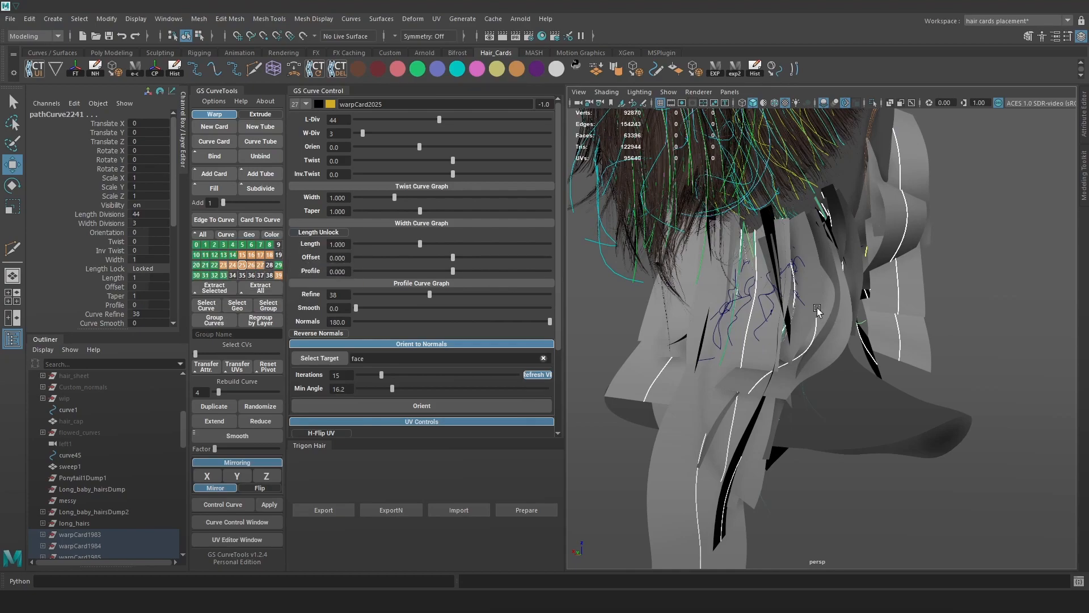
right_click_drag(813, 308, 837, 328, "alt")
key("Up")
key("ctrl+g")
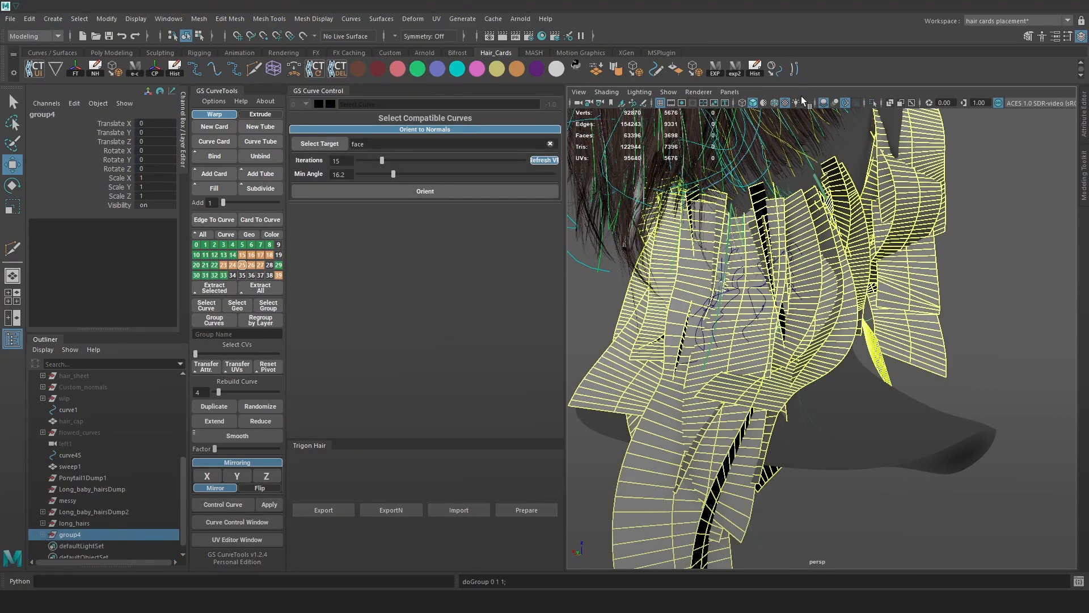
key("f")
Isolate group4, select all its path curves and set their width to 0.02.
left_click(42, 534)
left_click(874, 103)
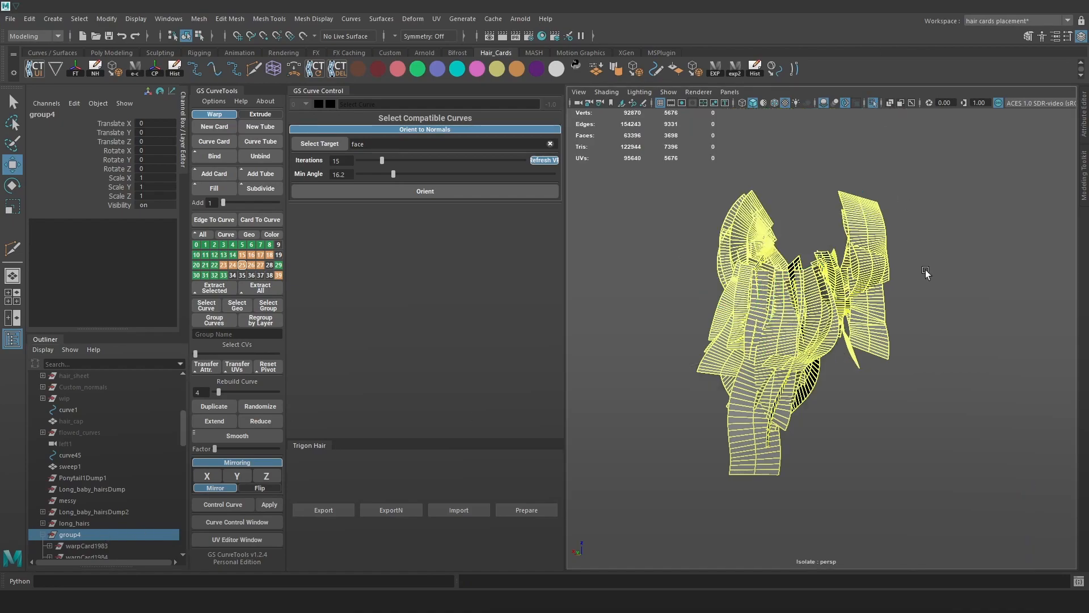
left_click_drag(927, 275, 629, 113)
double_click(338, 198)
type("0.02")
key("Return")
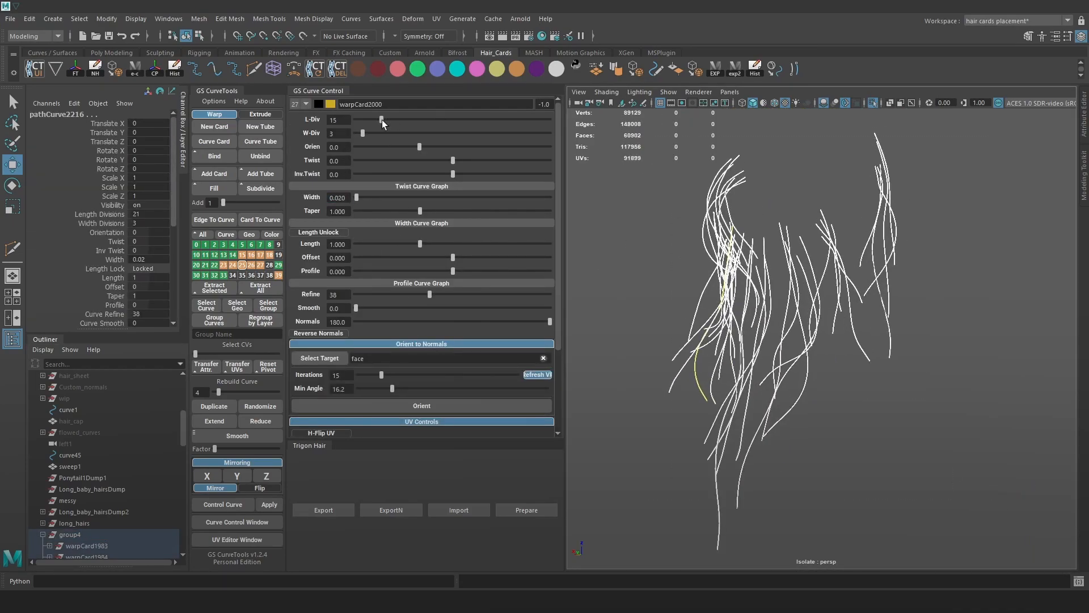
Set the messy cards to 24 length divisions and 2 width divisions.
left_click_drag(381, 120, 383, 119)
left_click_drag(363, 133, 356, 133)
scroll(817, 261, "up", 5)
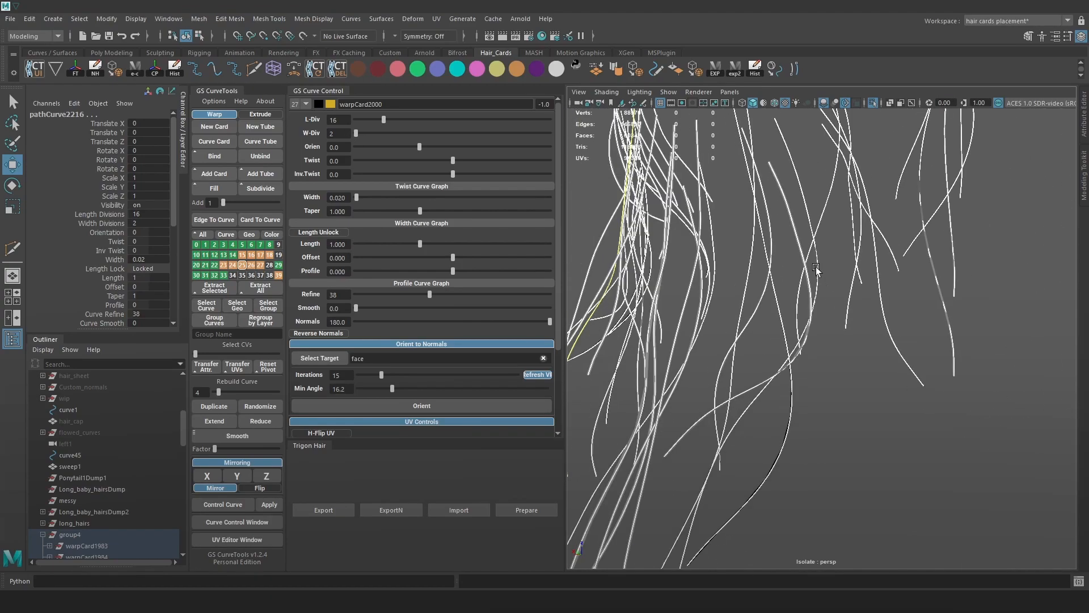
left_click_drag(817, 261, 842, 293, "alt")
double_click(341, 119)
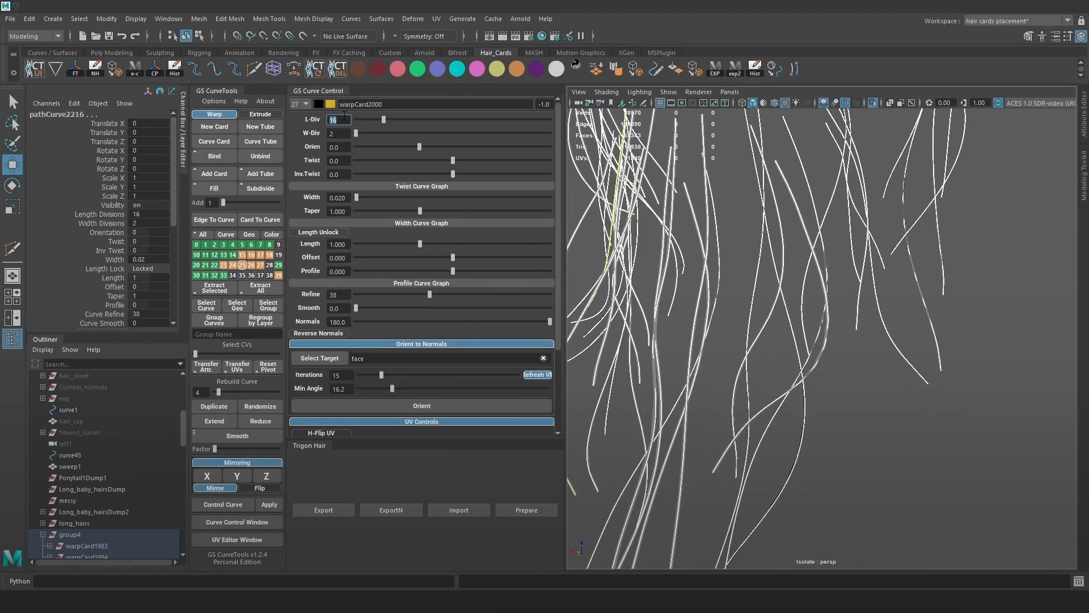
type("24")
key("Return")
Reorient the messy cards to the head's face normals.
right_click_drag(986, 330, 893, 352, "alt")
left_click(427, 408)
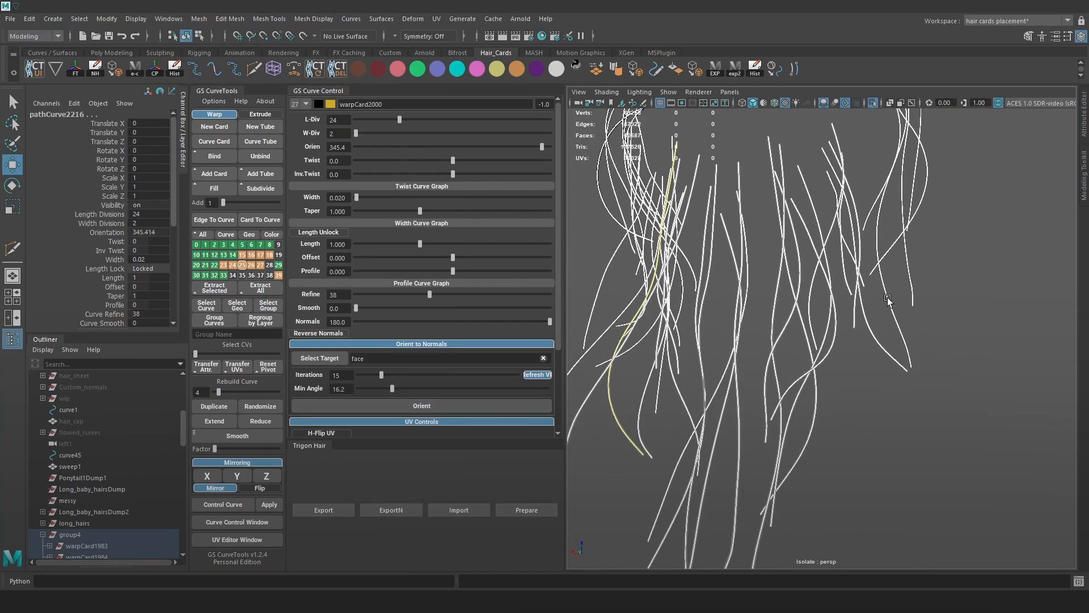
right_click_drag(885, 283, 902, 380, "alt")
left_click_drag(902, 380, 834, 304, "alt")
right_click_drag(834, 303, 840, 363, "alt")
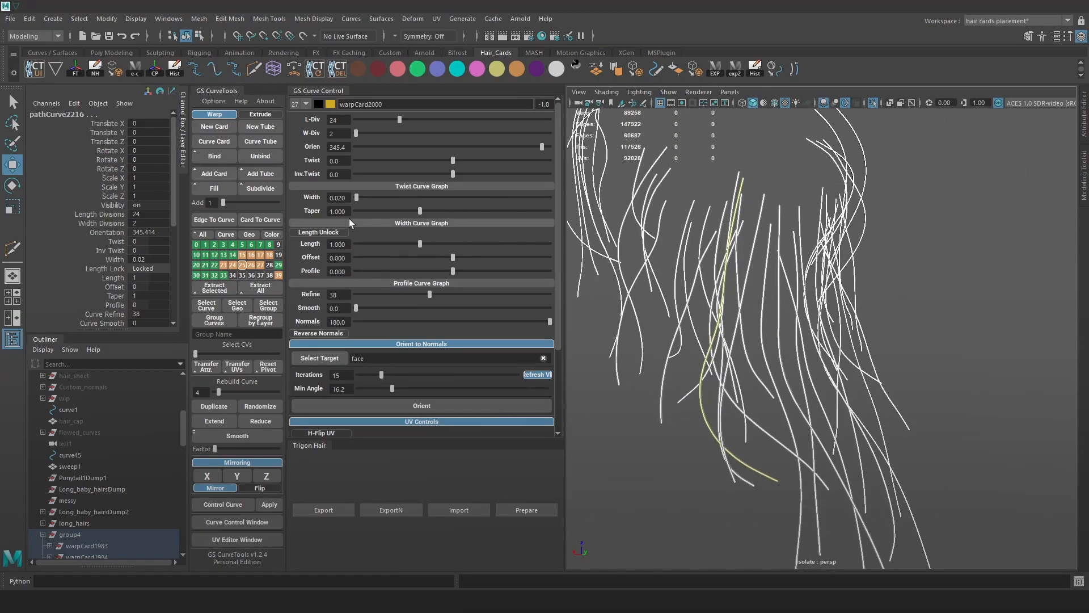
Adjust the strands' taper, settling on 0.072.
left_click_drag(420, 211, 376, 211)
middle_click_drag(925, 340, 896, 282, "alt")
right_click_drag(895, 282, 931, 421, "alt")
left_click_drag(930, 422, 904, 413, "alt")
right_click_drag(904, 413, 857, 305, "alt")
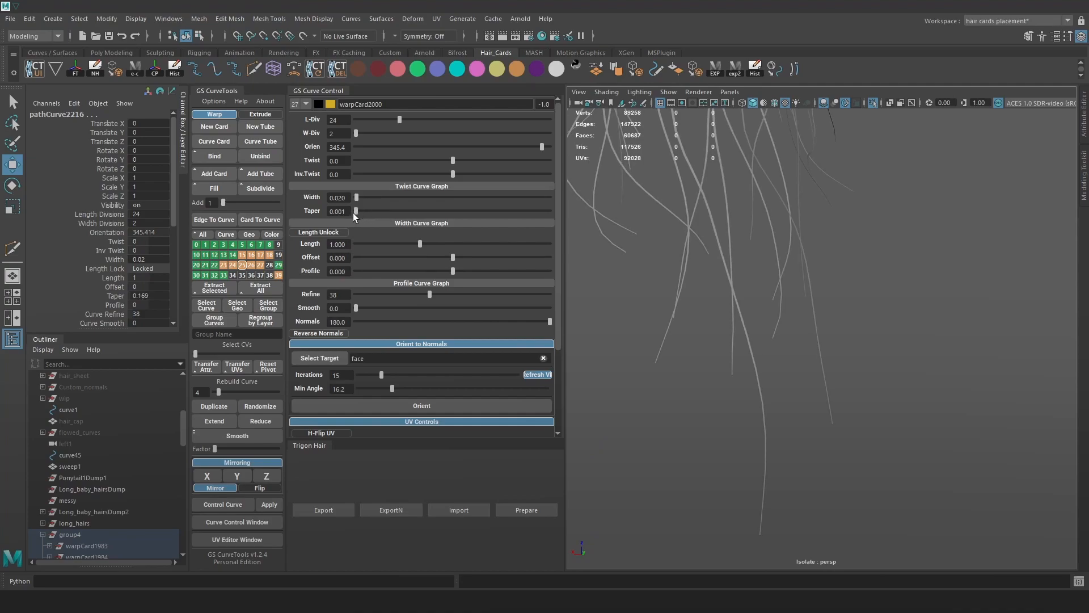
left_click_drag(353, 214, 360, 215)
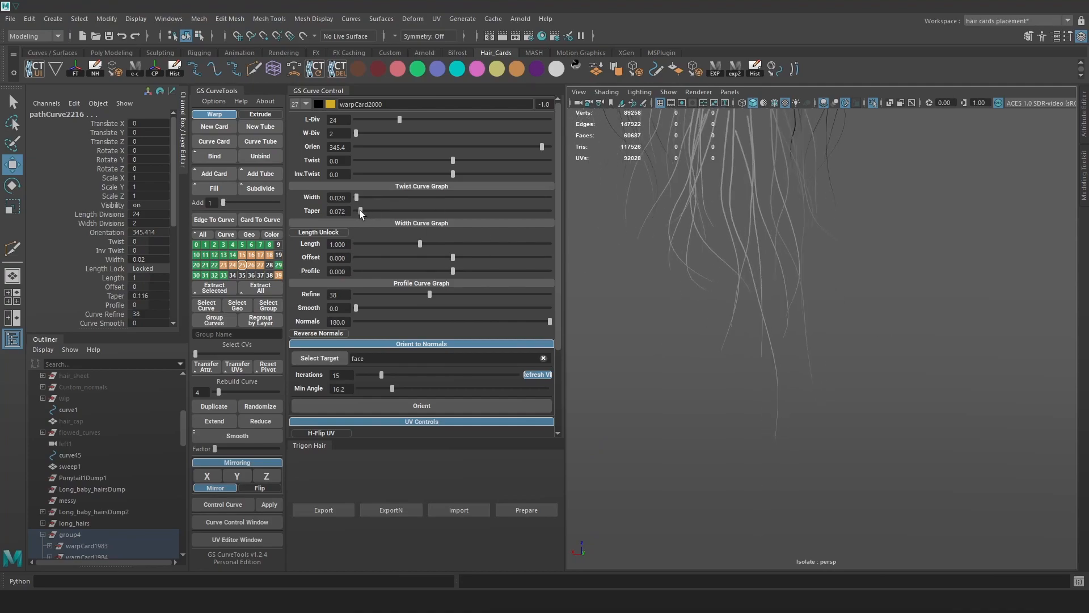
right_click_drag(908, 351, 878, 306, "alt")
left_click_drag(878, 306, 880, 343, "alt")
Exit isolation and start renaming group4 to noisy_hairs.
left_click(872, 103)
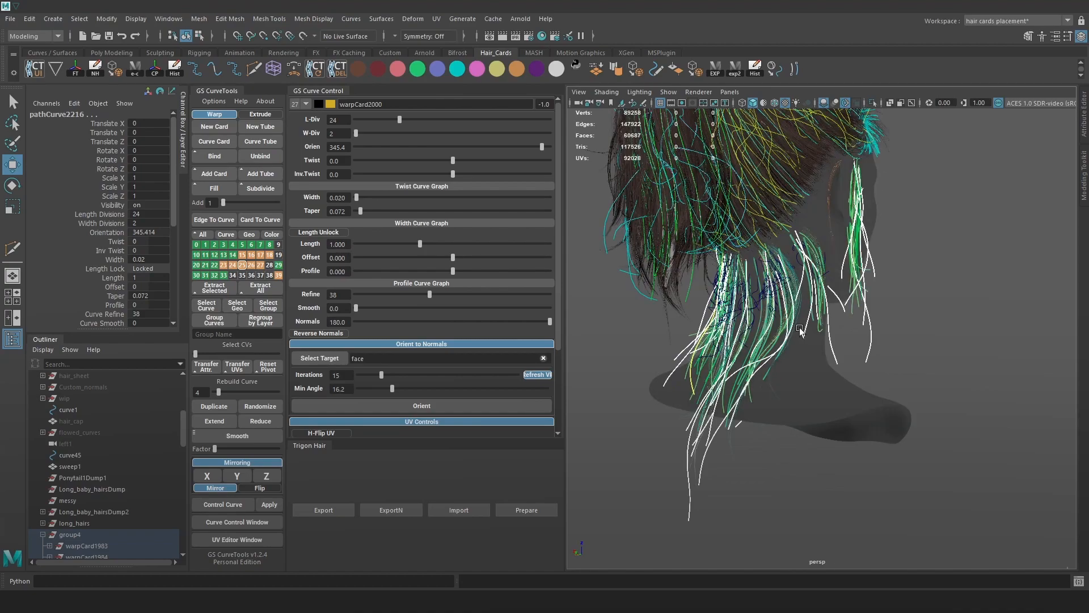
left_click(42, 535)
double_click(72, 535)
type("n")
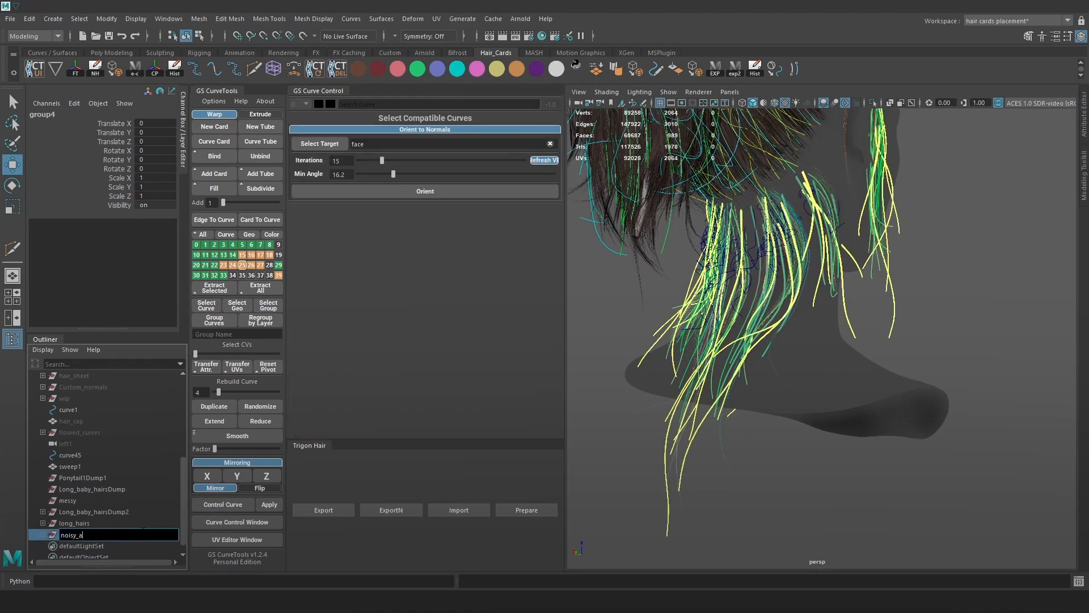
type("oisy_hairs")
Confirm the noisy_hairs name and isolate it with long_hairs to compare them.
key("Return")
left_click(108, 523)
left_click(108, 535, "ctrl")
left_click(874, 104)
left_click(965, 225)
left_click_drag(965, 239, 860, 369, "alt")
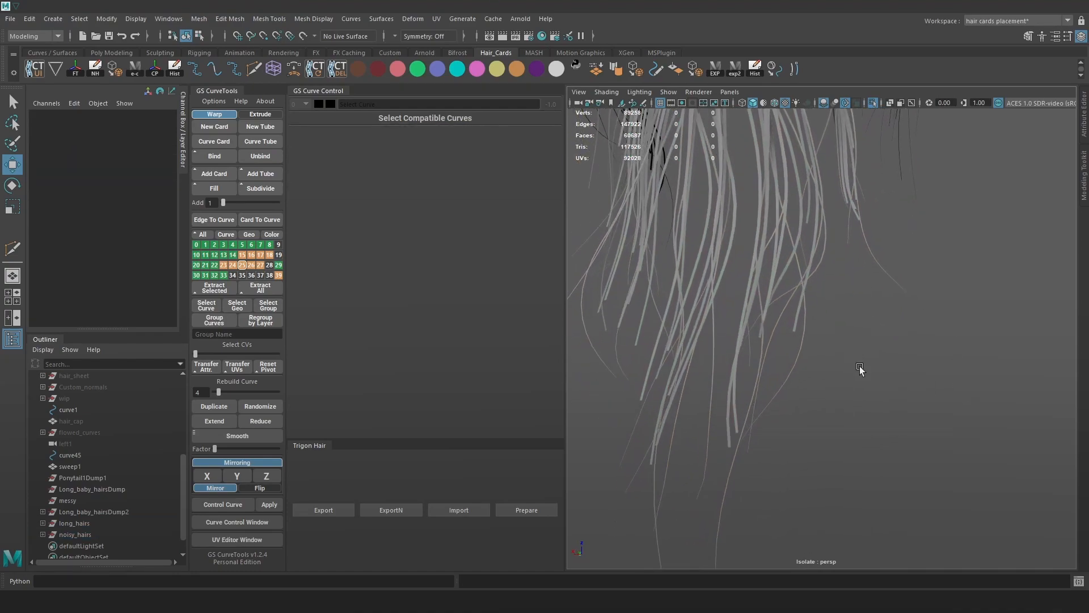
left_click(91, 522)
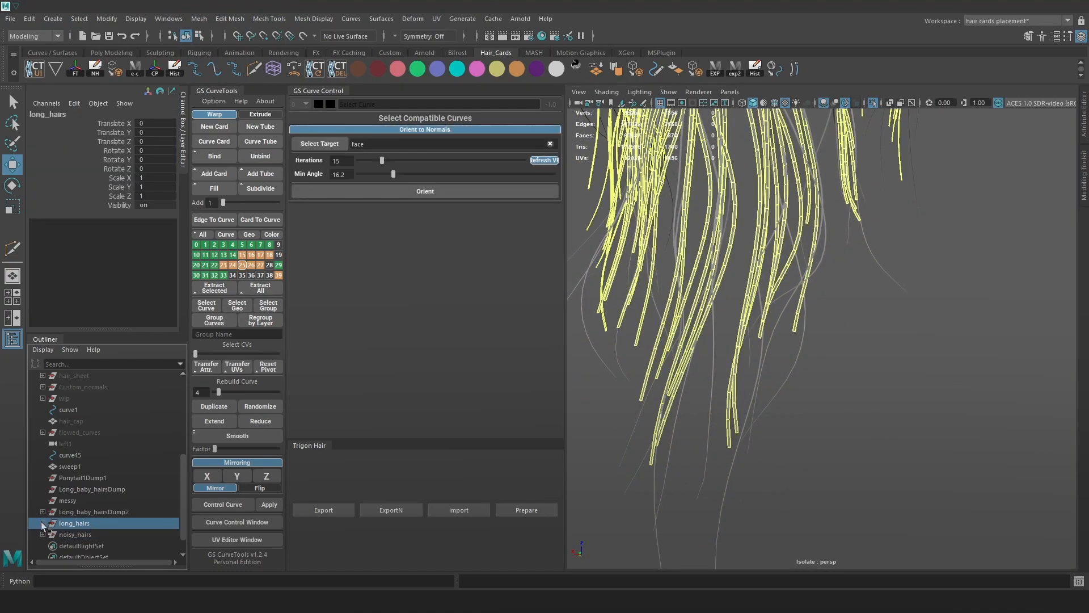
left_click(849, 450)
left_click_drag(849, 450, 904, 371, "alt")
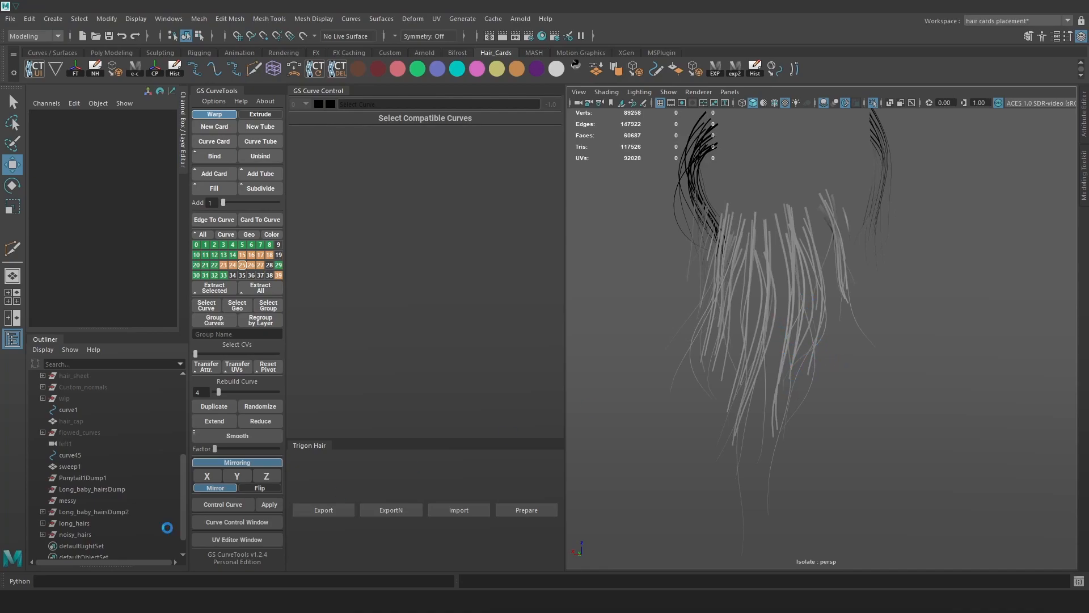
Isolate noisy_hairs, select all its cards and check their width.
left_click(75, 535)
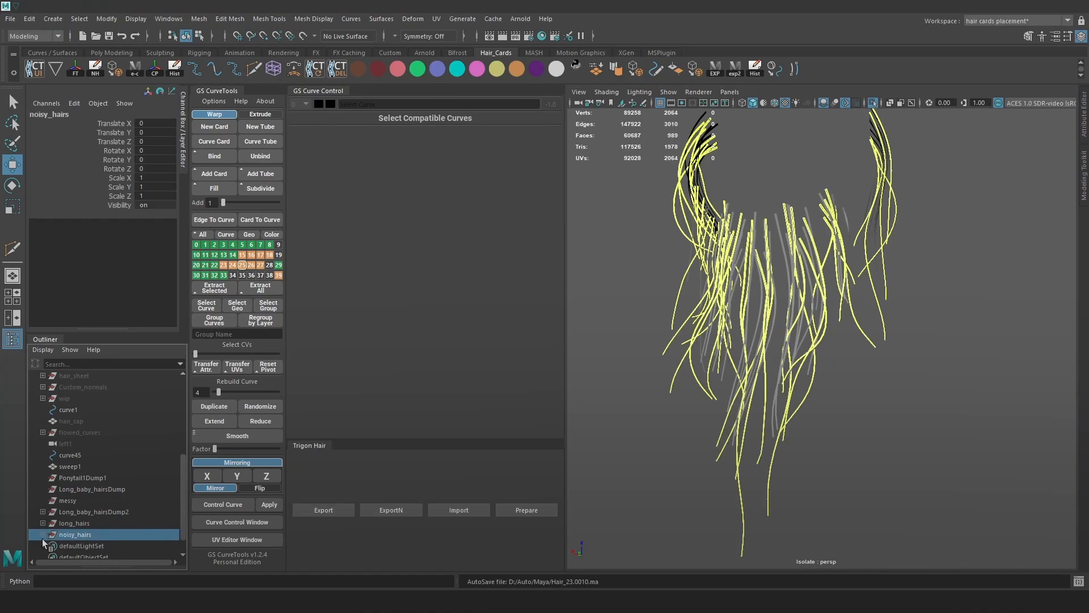
left_click(874, 103)
left_click(874, 103)
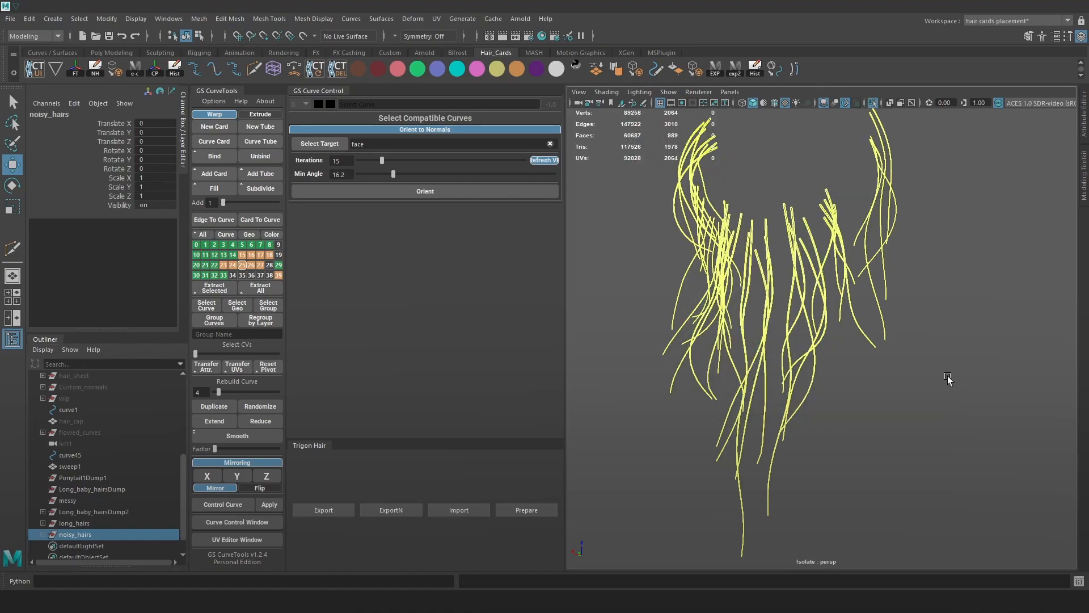
key("f")
left_click_drag(1022, 513, 597, 95)
left_click(346, 198)
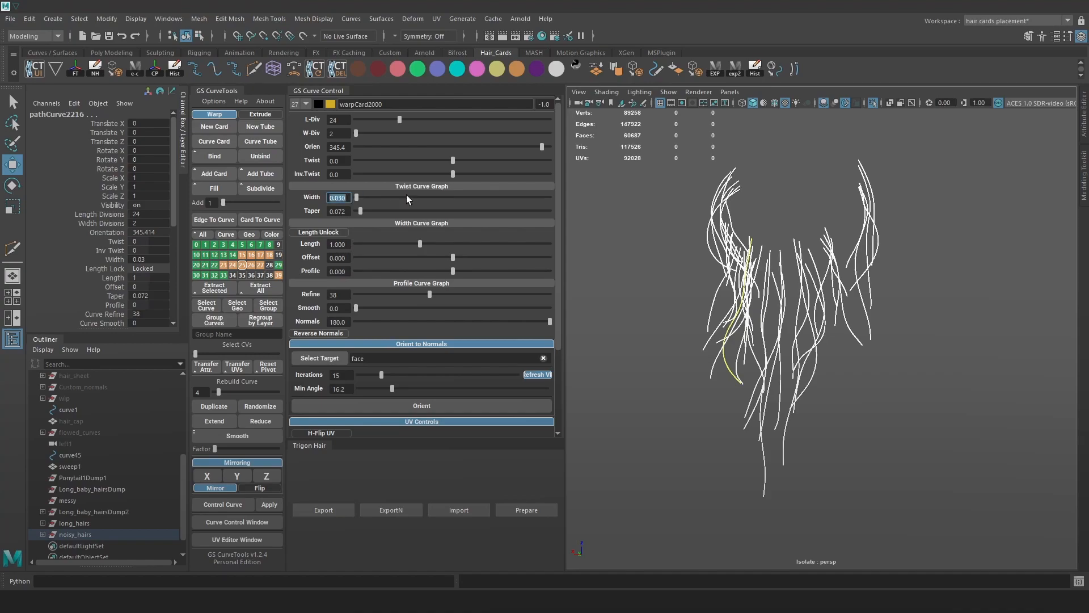
Hide the guide curves and return to the full head and hair view.
scroll(794, 295, "up", 2)
left_click(992, 332)
scroll(921, 315, "up", 2)
left_click_drag(929, 312, 833, 299, "alt")
key("alt+c")
left_click(872, 103)
Orbit to the back of the head and inspect the Long_baby_hairsDump2 group's curves.
scroll(833, 299, "up", 6)
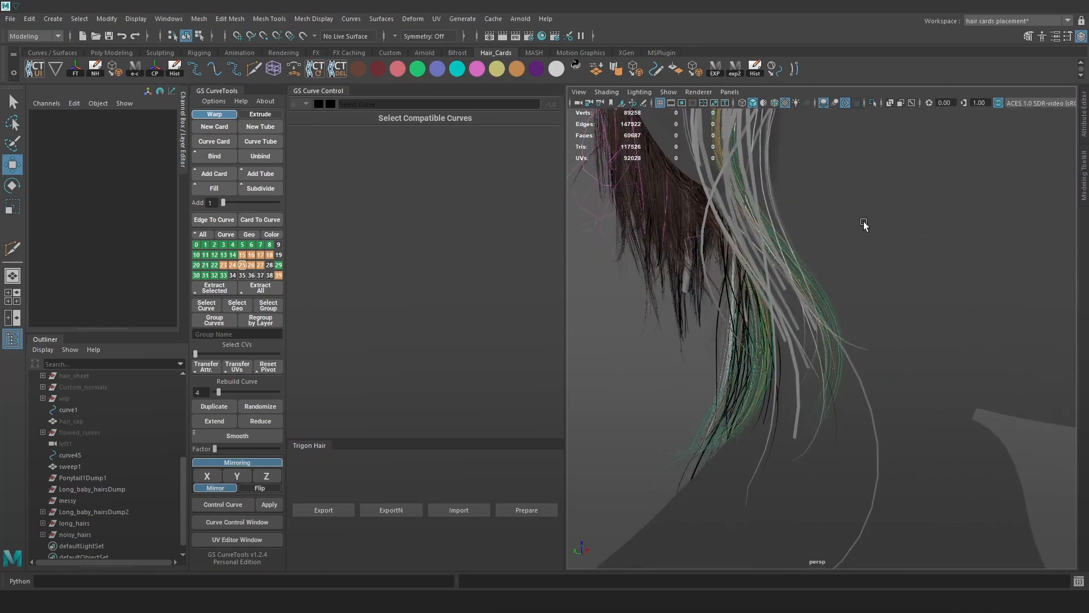
mouse_move(740, 257)
left_mouse_down("alt")
mouse_move(659, 254)
mouse_move(727, 261)
left_mouse_up("alt")
left_click_drag(750, 342, 935, 308, "alt")
right_click_drag(935, 308, 920, 395, "alt")
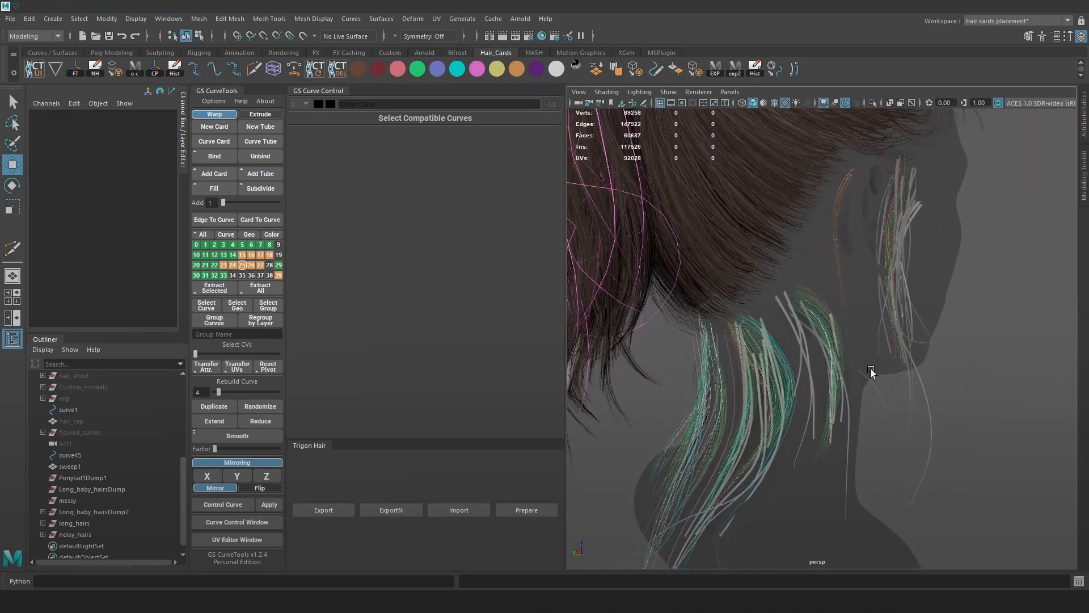
middle_click_drag(819, 377, 816, 348, "alt")
left_click_drag(816, 348, 838, 350, "alt")
left_click(98, 521)
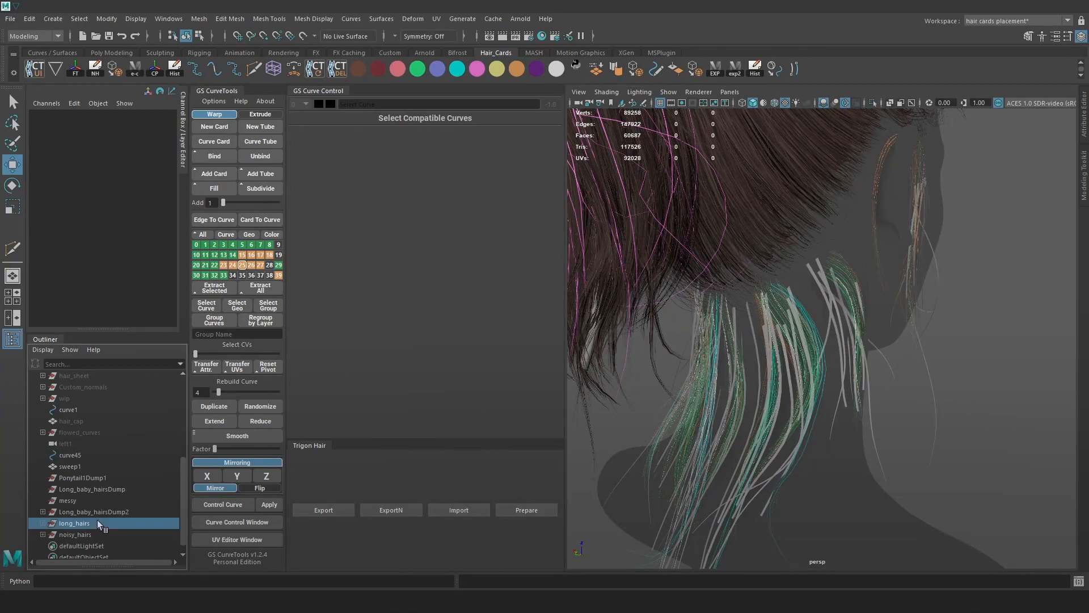
left_click(98, 510)
left_click(43, 511)
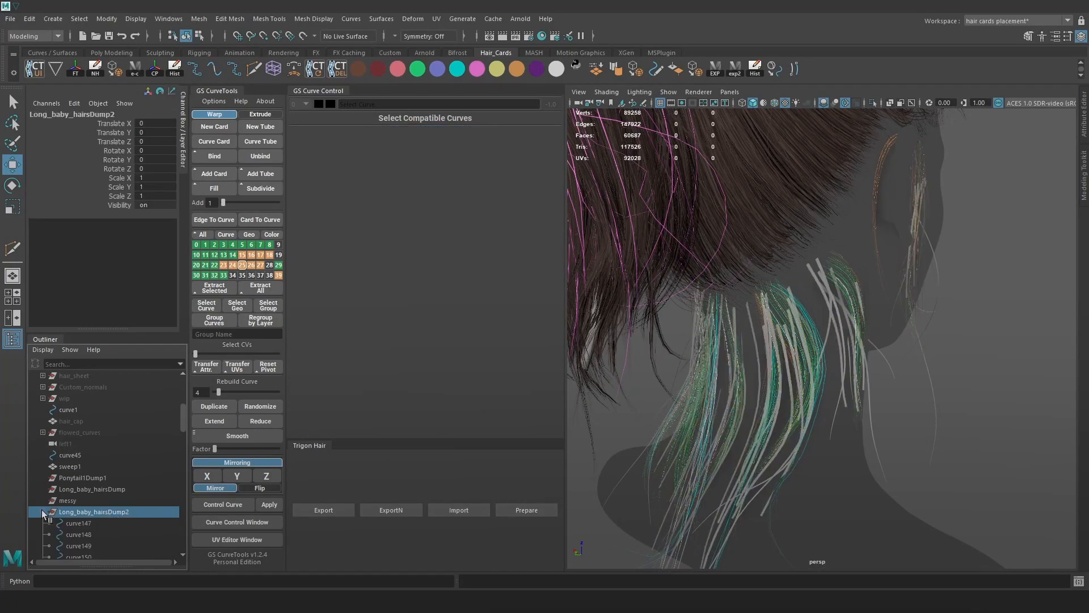
left_click(40, 512)
Run Trigon Hair Prepare on the Ponytail1Dump1, Long_baby_hairsDump and messy groups.
left_click(91, 480)
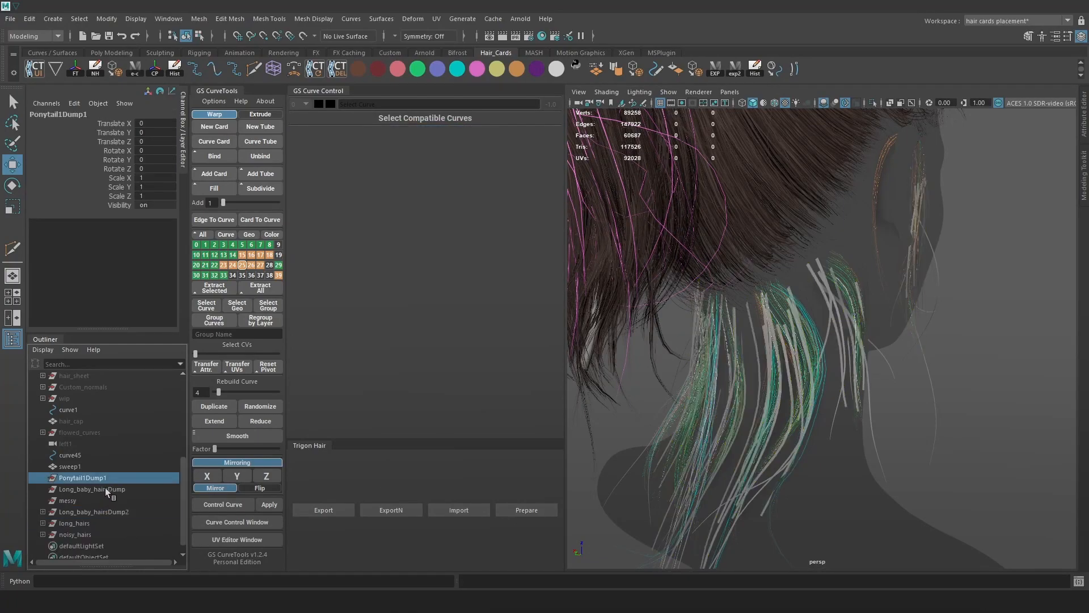
left_click(106, 488, "shift")
left_click(95, 499, "shift")
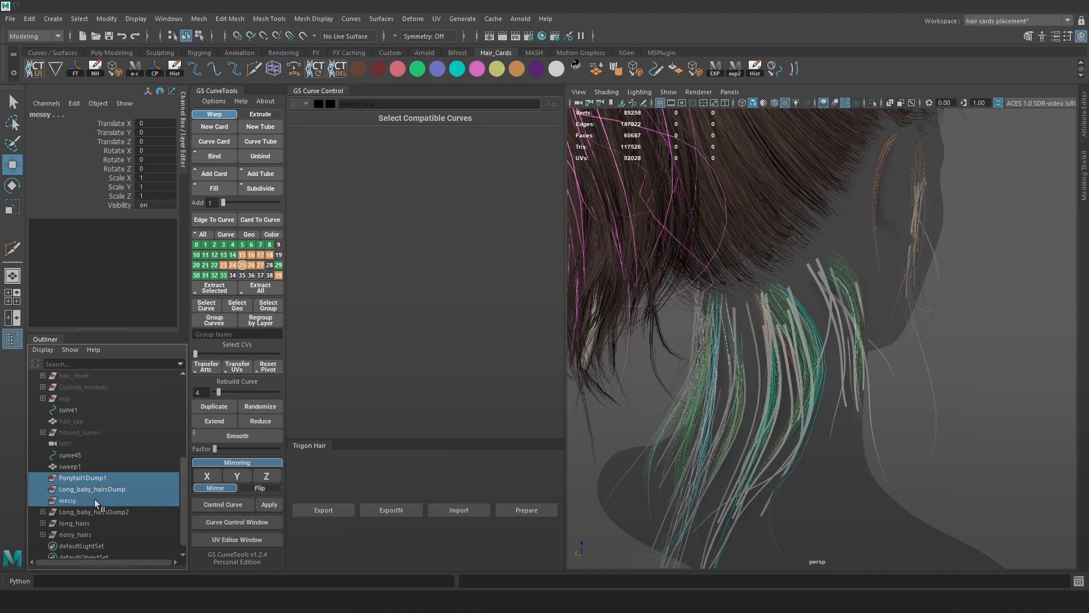
left_click(520, 501)
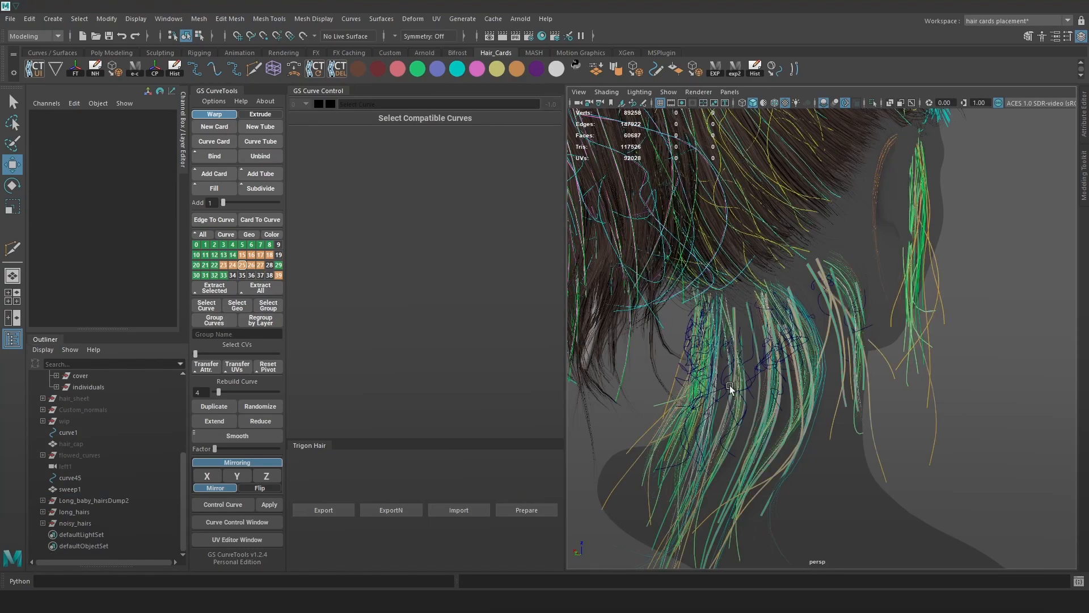
Isolate Long_baby_hairsDump2 and delete a stray short curve.
left_click(729, 386)
left_click(107, 499)
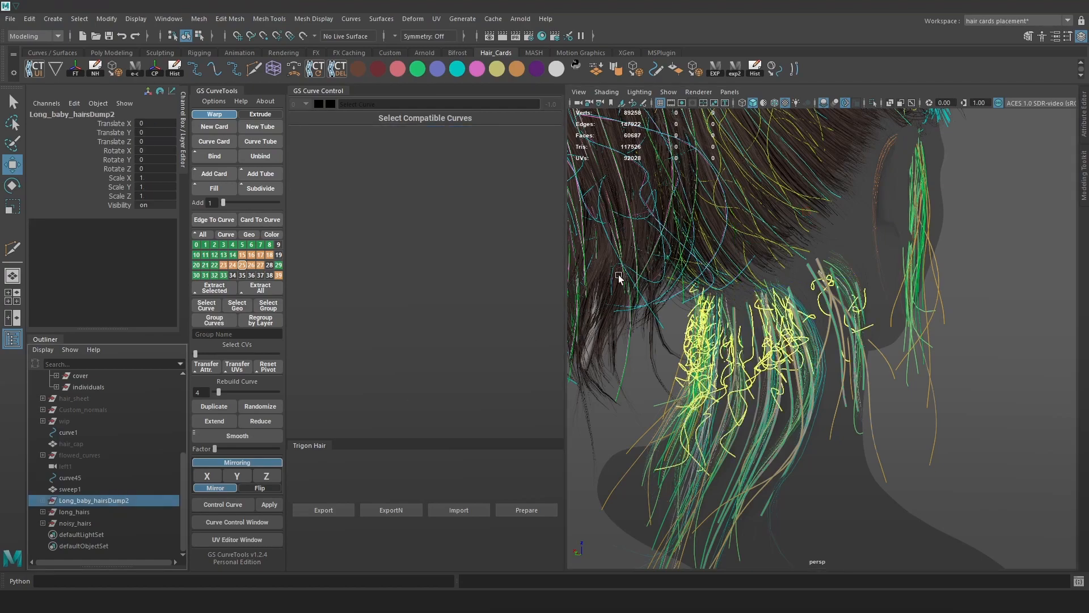
left_click(872, 104)
left_click(938, 308)
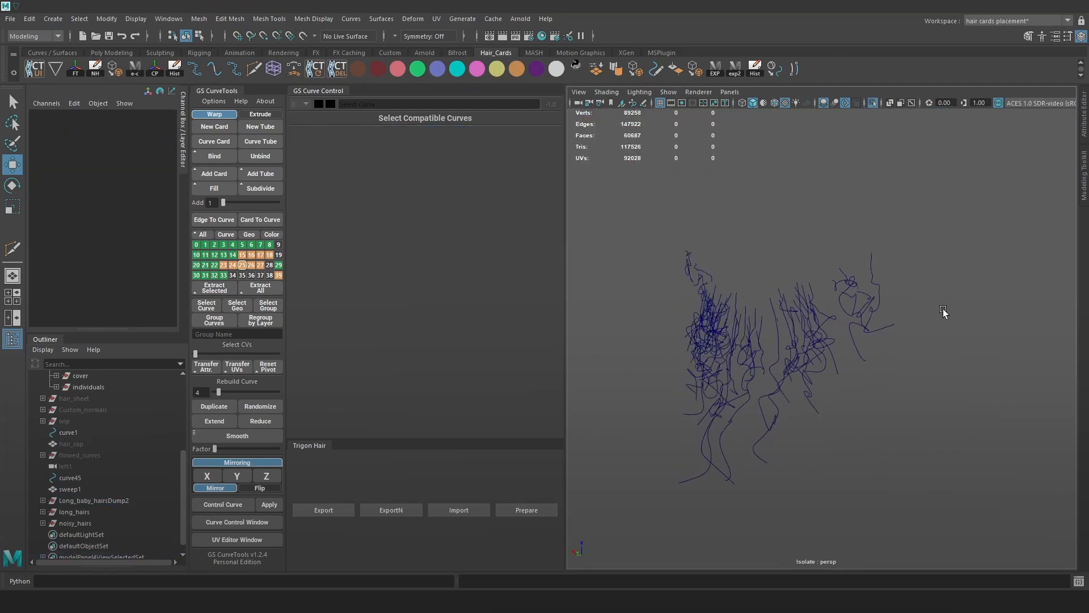
scroll(1034, 406, "up", 3)
left_click(785, 308)
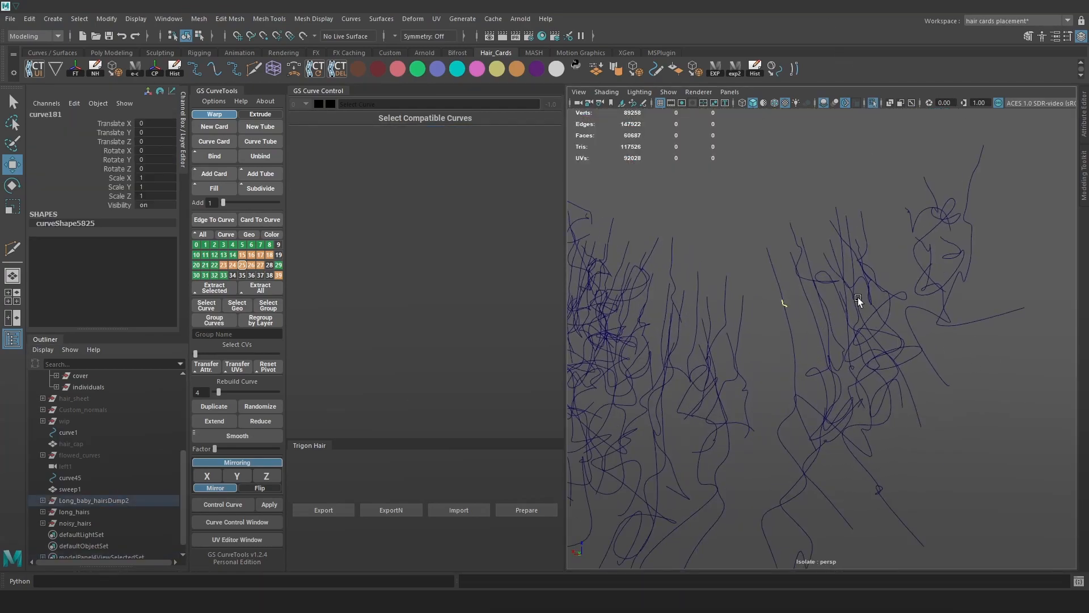
key("Delete")
Zoom in on the knotted curves and delete another small stray curve.
left_click_drag(872, 321, 826, 330, "alt")
right_click_drag(826, 329, 873, 357, "alt")
middle_click_drag(872, 356, 854, 315, "alt")
right_click_drag(853, 316, 800, 248, "alt")
left_click_drag(800, 247, 968, 294, "alt")
left_click_drag(780, 268, 861, 270, "alt")
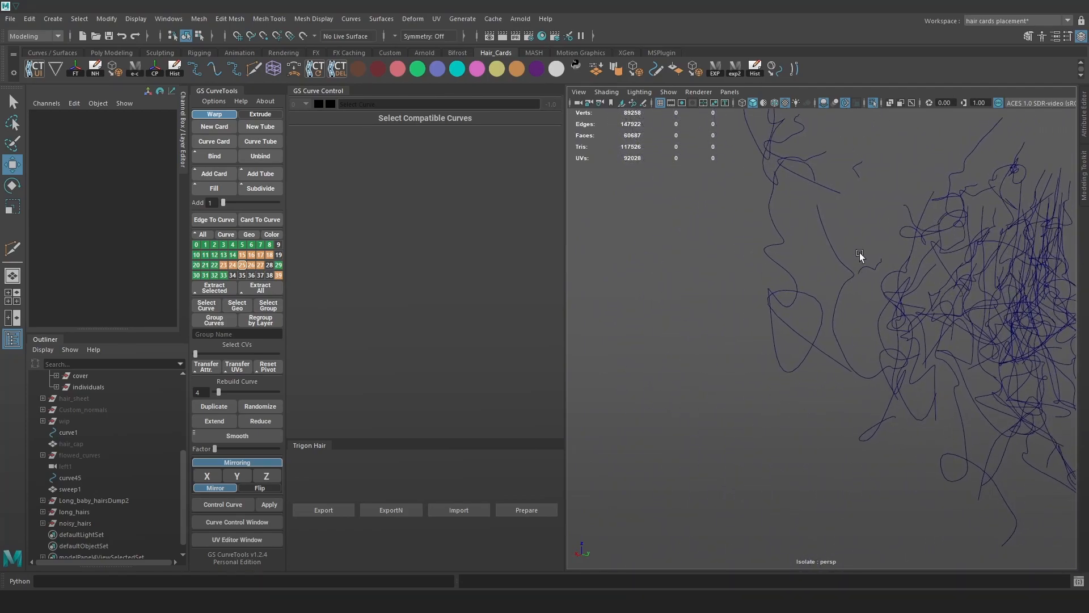
left_click(853, 179)
key("Delete")
right_click_drag(866, 169, 854, 226, "alt")
left_click_drag(855, 227, 774, 212, "alt")
Delete stray curve164 and check the result against the full hair and neck.
left_click(870, 103)
key("ctrl+z")
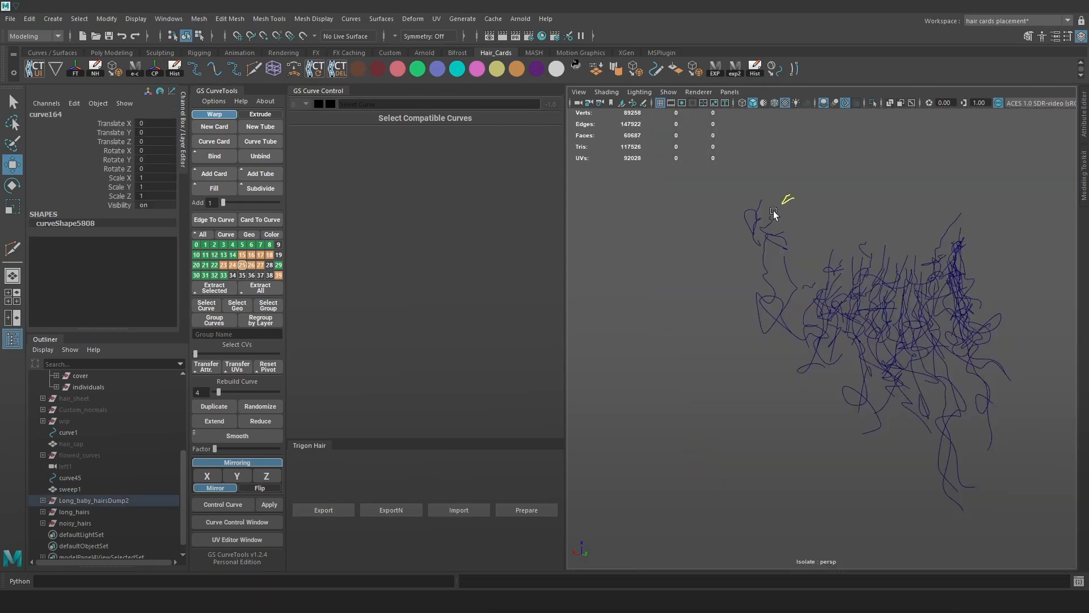
key("Delete")
left_click(809, 284)
left_click(872, 102)
left_click_drag(867, 281, 758, 274, "alt")
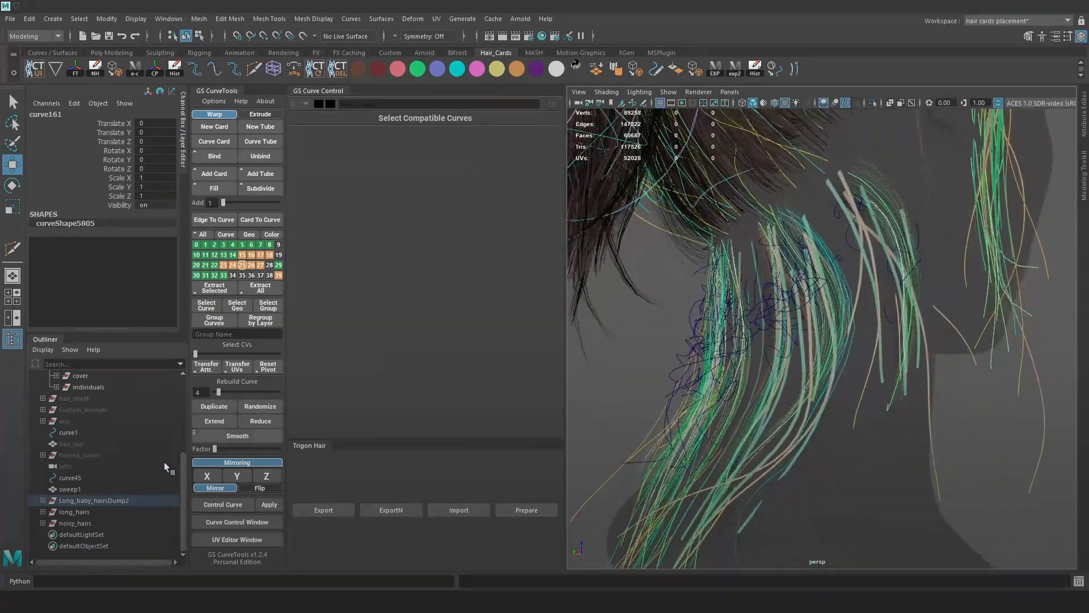
Re-isolate Long_baby_hairsDump2, select all its curves, and save the scene as Hair_23.ma.
left_click(84, 500)
left_click(873, 102)
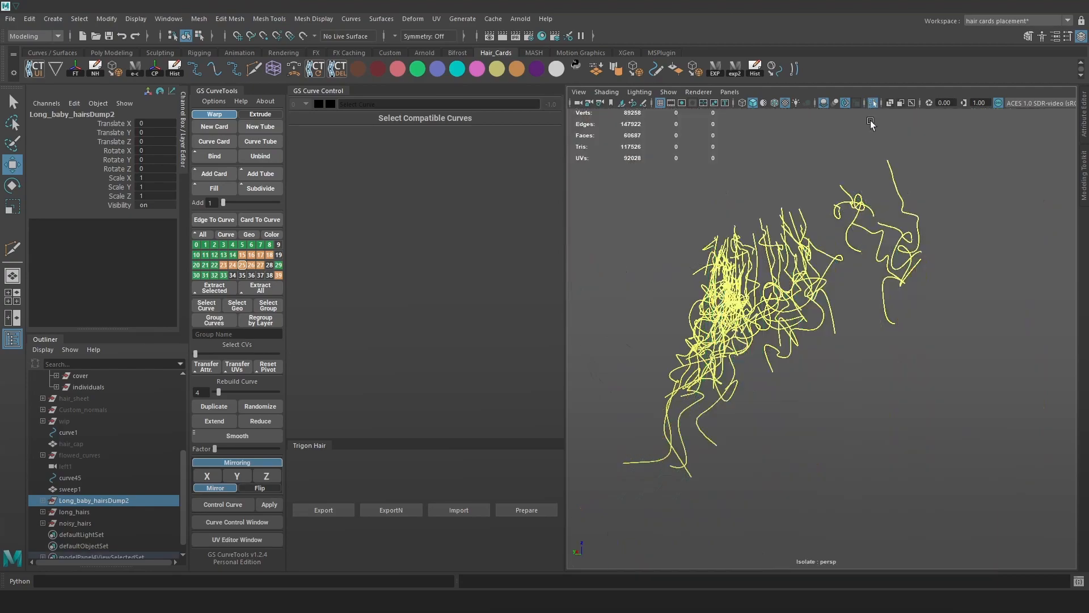
scroll(858, 275, "down", 3)
left_click_drag(858, 276, 945, 362, "alt")
left_click(974, 260)
left_click_drag(974, 260, 674, 488)
scroll(856, 366, "up", 3)
middle_click_drag(866, 371, 812, 355, "alt")
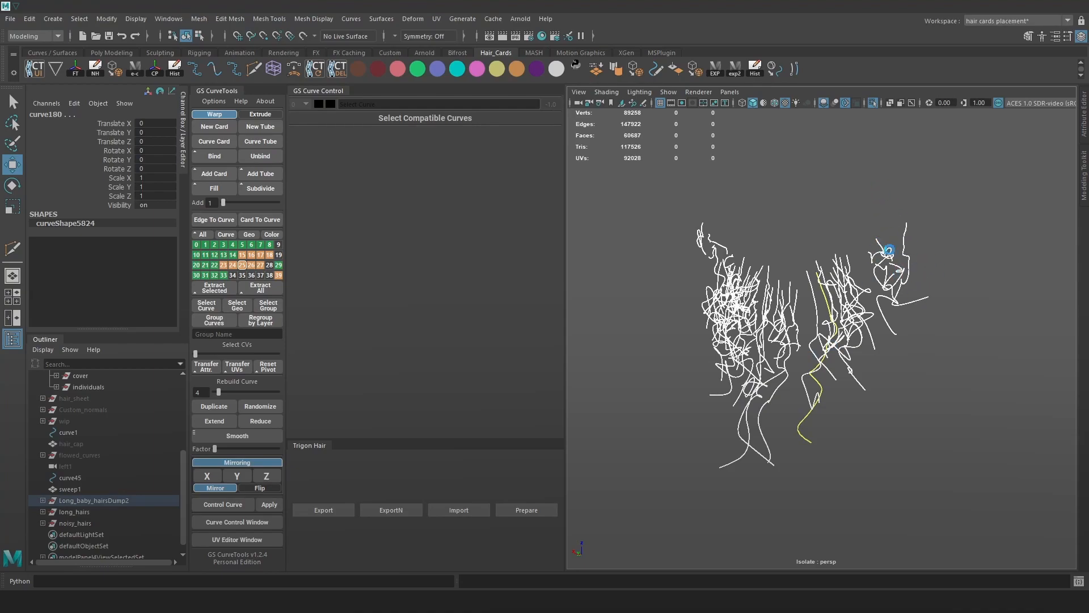
key("ctrl+s")
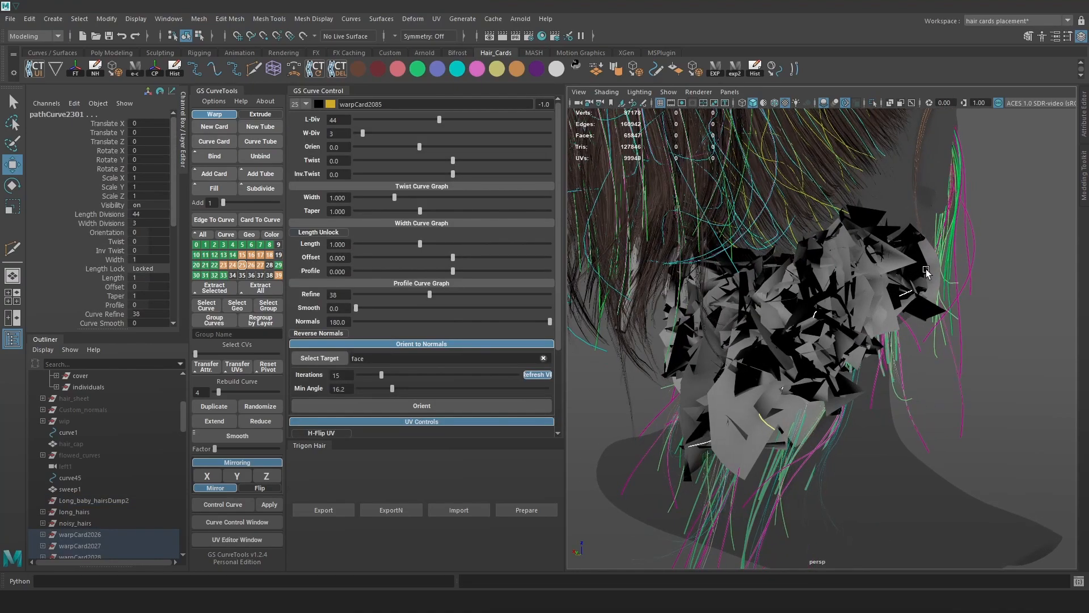
Put the new cards on layer 19, group them as group4, and isolate and frame them.
left_click(278, 255)
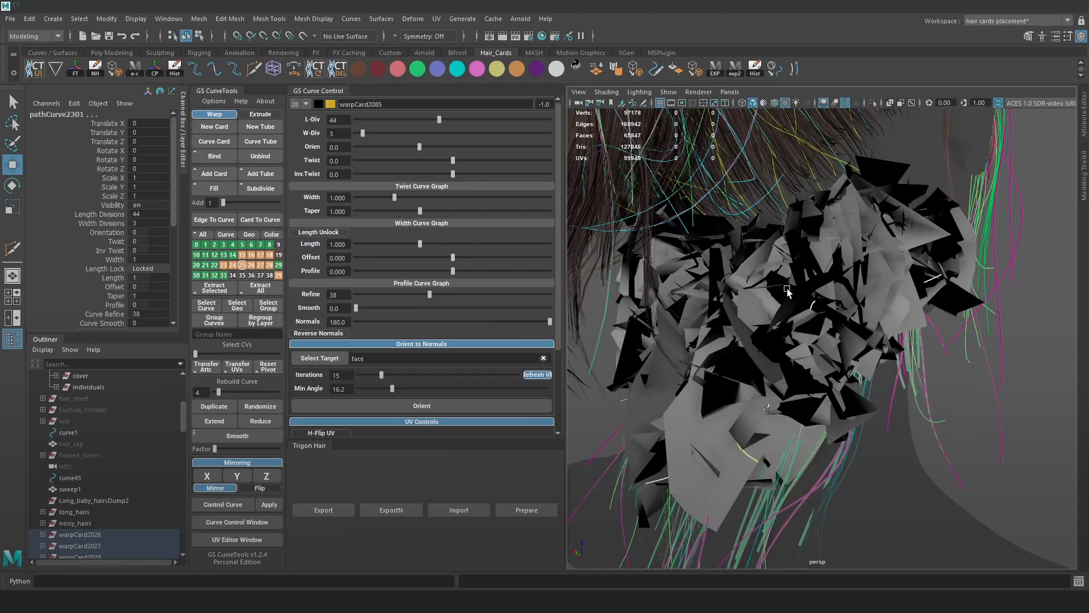
key("ctrl+g")
key("ctrl+1")
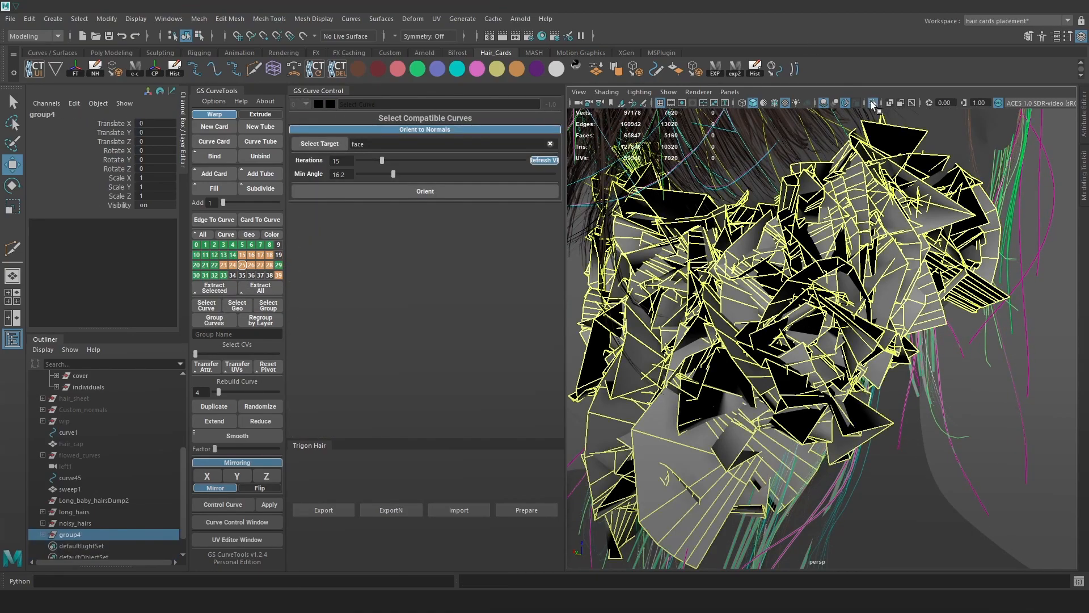
left_click(855, 341)
scroll(873, 294, "down", 5)
left_click_drag(976, 464, 600, 151)
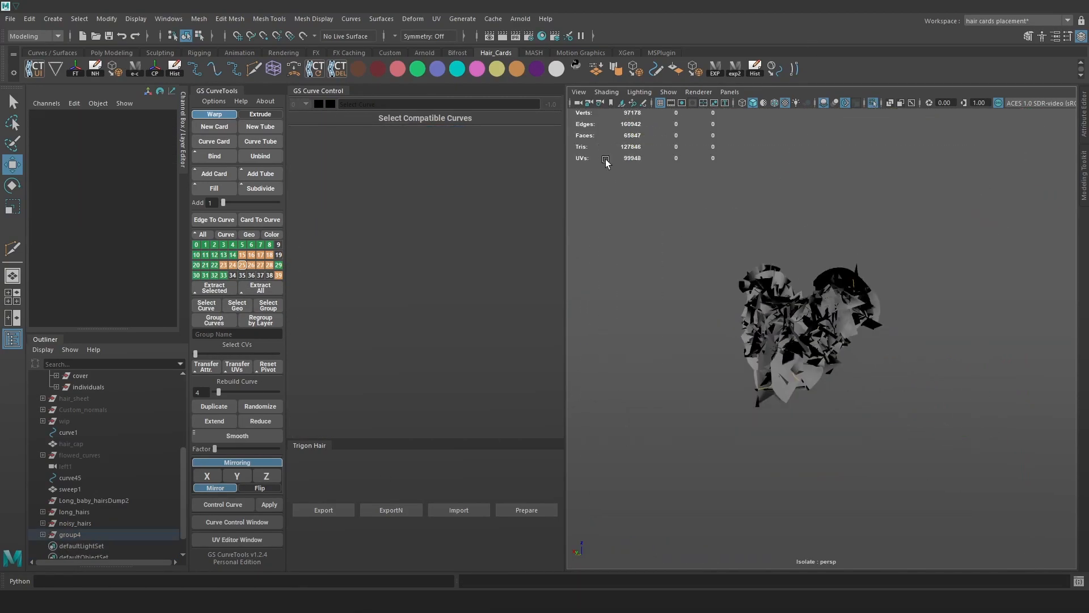
key("f")
Give the cards 2 width divisions, 32 length divisions, width 0.020 and taper 0.477.
double_click(345, 135)
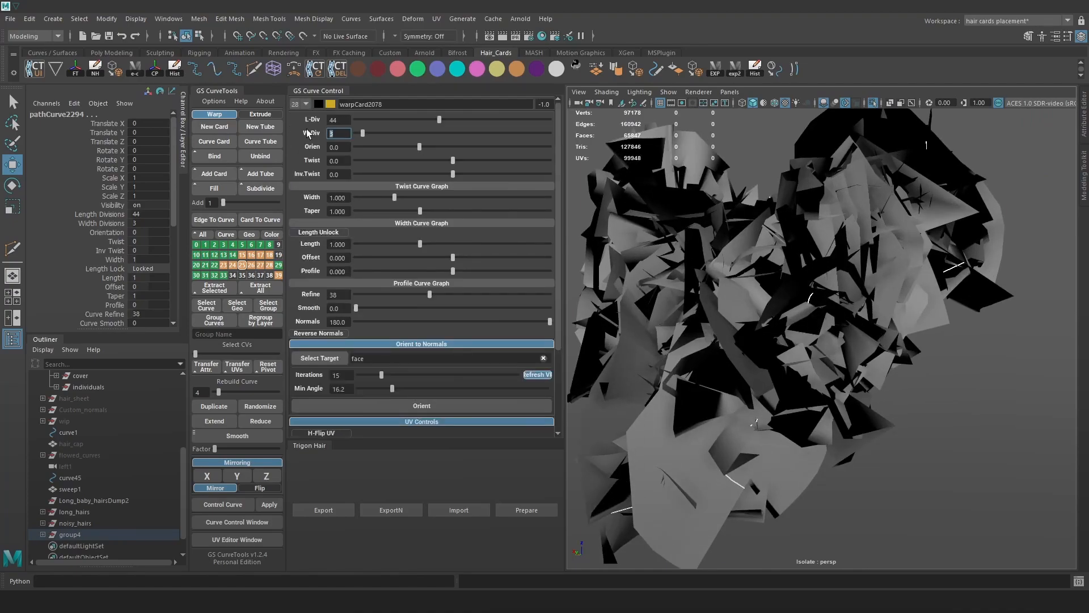
type("2")
key("Return")
left_click(347, 120)
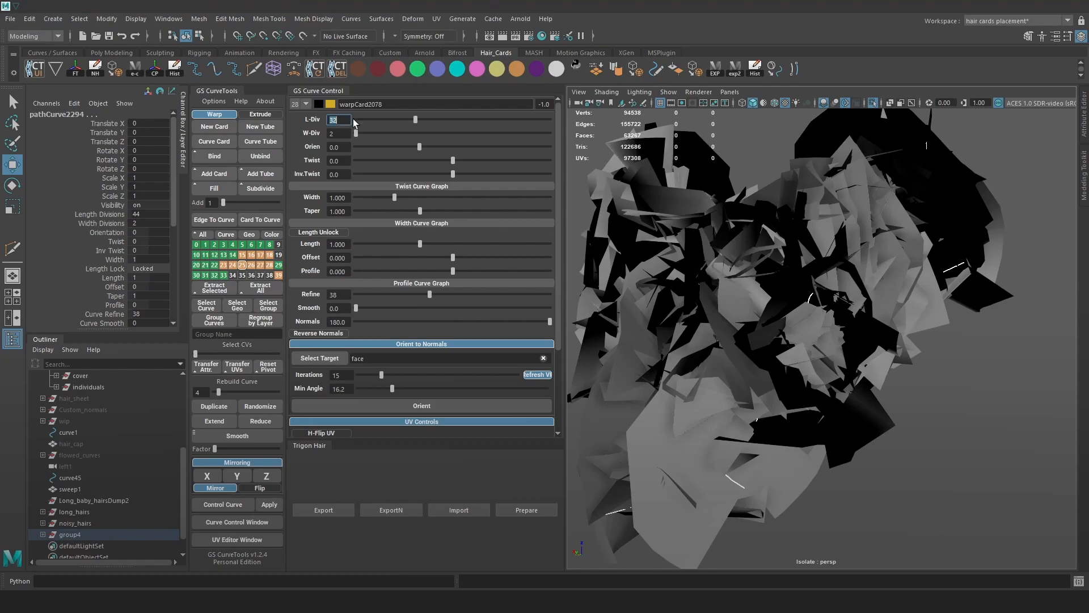
key("Return")
left_click(340, 198)
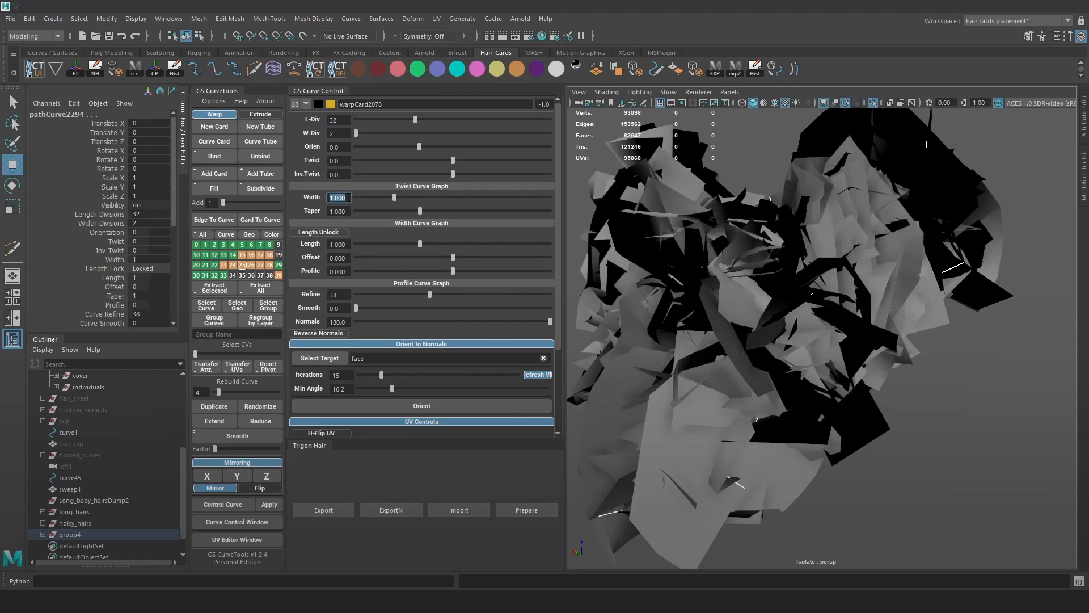
type("0.020")
key("Return")
left_click(387, 210)
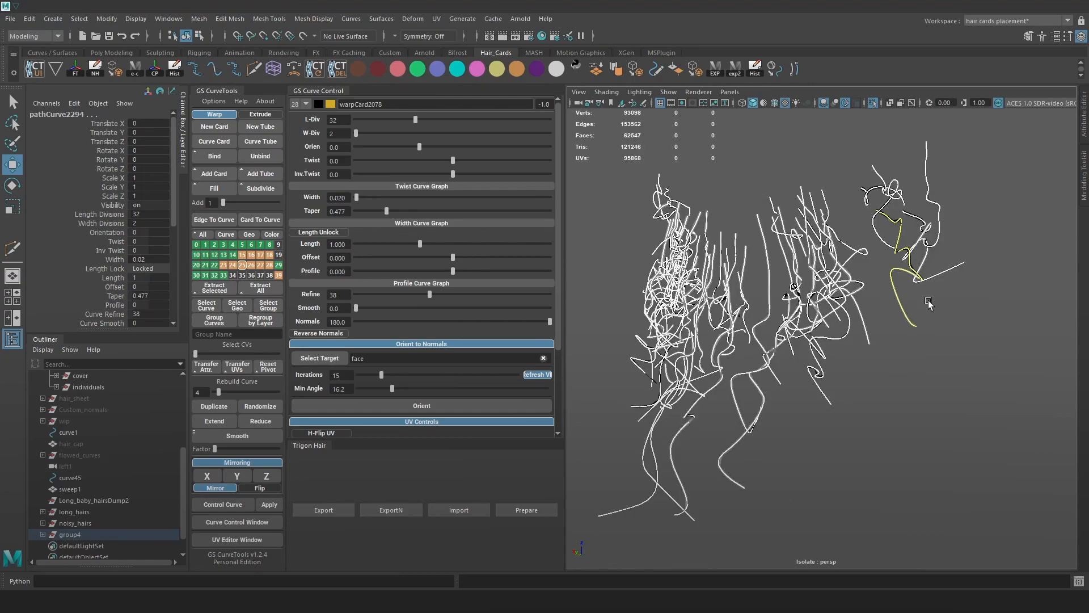
Orient the thin cards to the surface normals.
scroll(914, 302, "up", 3)
left_click(878, 296)
left_click_drag(883, 303, 829, 343, "alt")
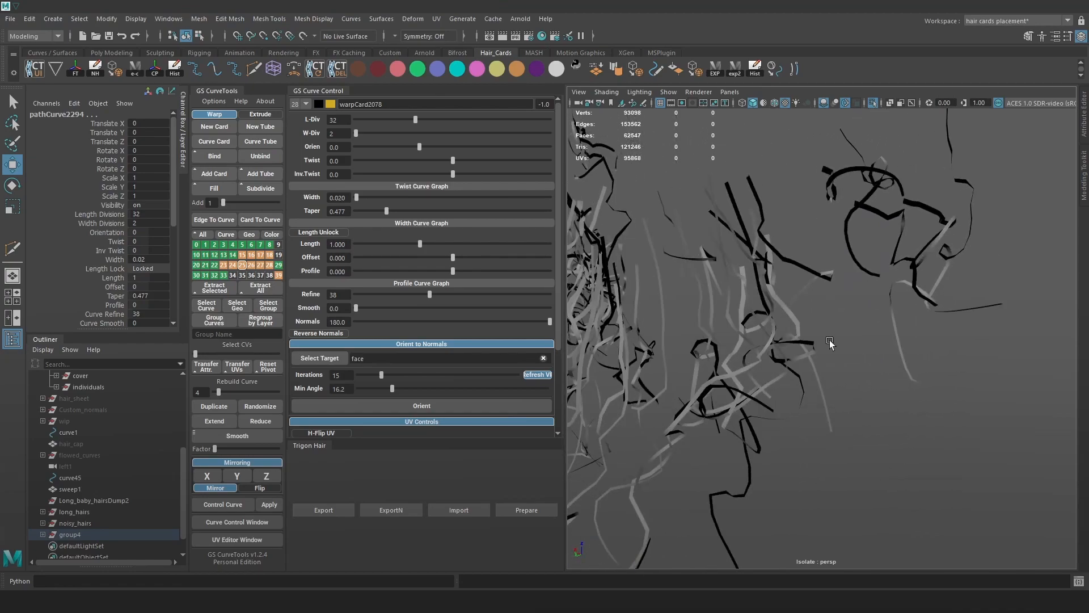
left_click(451, 344)
left_click(443, 345)
left_click(447, 406)
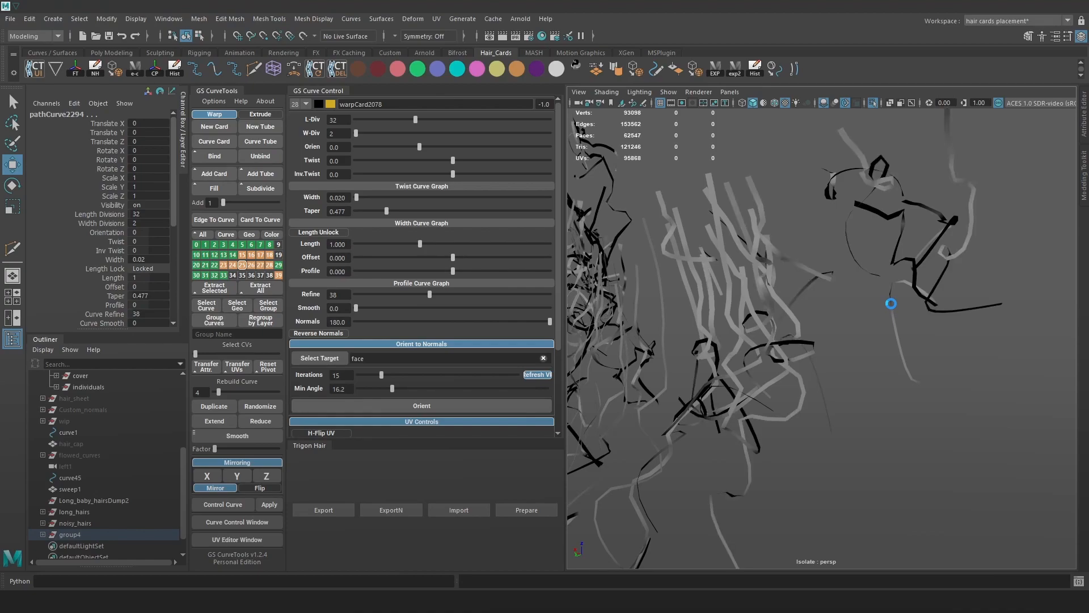
Twist the flyaway cards slightly to -5.3 and lower their length divisions.
right_click_drag(886, 265, 834, 265, "alt")
left_click_drag(834, 264, 920, 289, "alt")
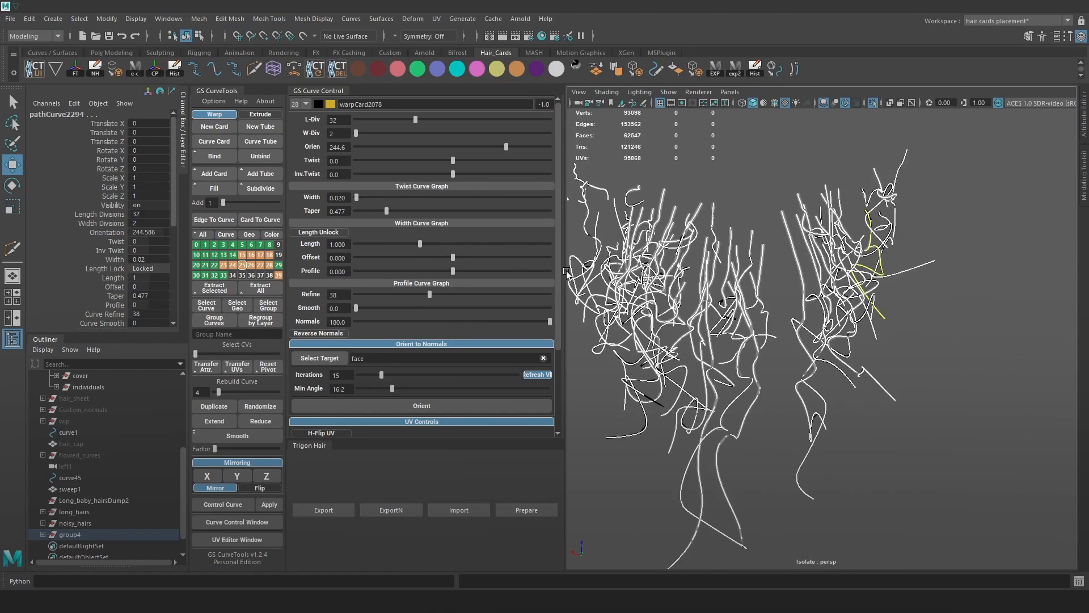
left_click_drag(413, 160, 448, 158)
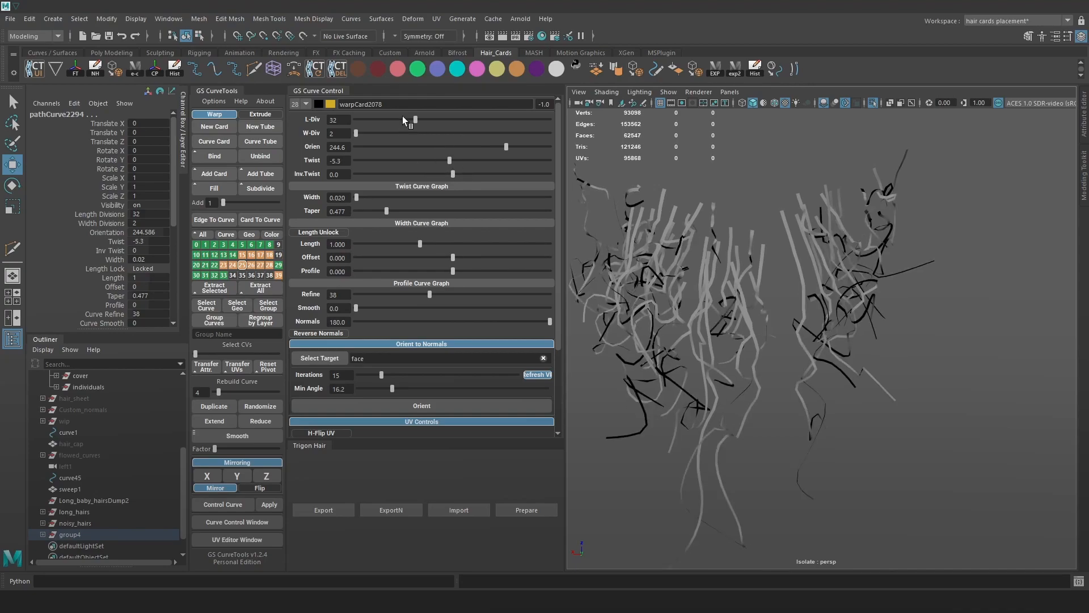
left_click_drag(406, 117, 415, 119)
Select group4, inspect the hair up close, and toggle isolated viewing.
left_click(80, 538)
left_click_drag(801, 195, 783, 199, "alt")
right_click_drag(782, 199, 897, 260, "alt")
left_click(995, 291)
left_click_drag(995, 291, 917, 269, "alt")
left_click(874, 103)
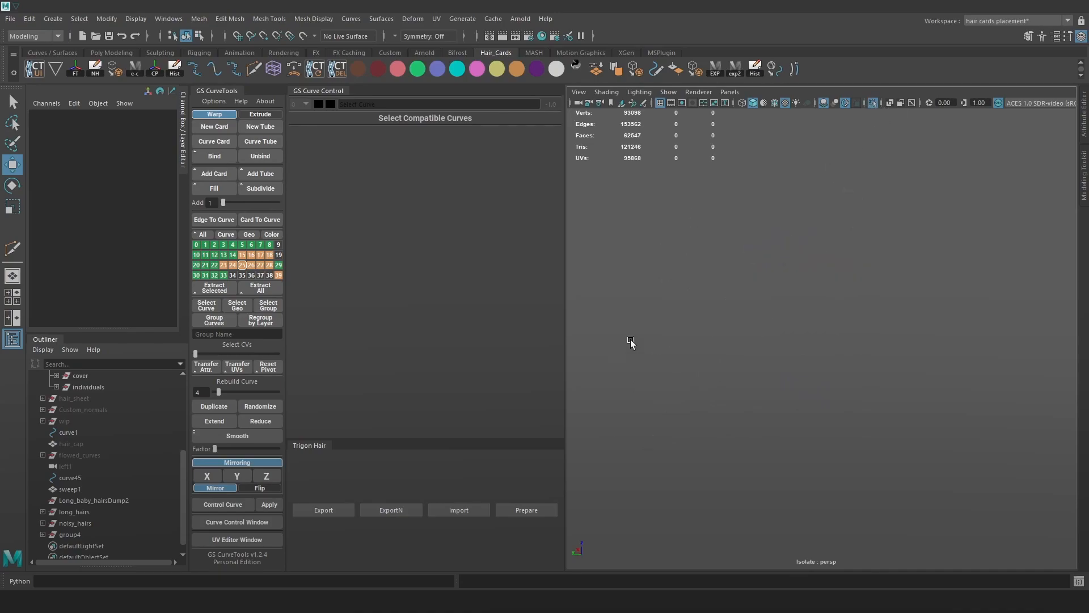
Isolate the hair around card warpCard1408 and select its curves.
left_click(851, 108)
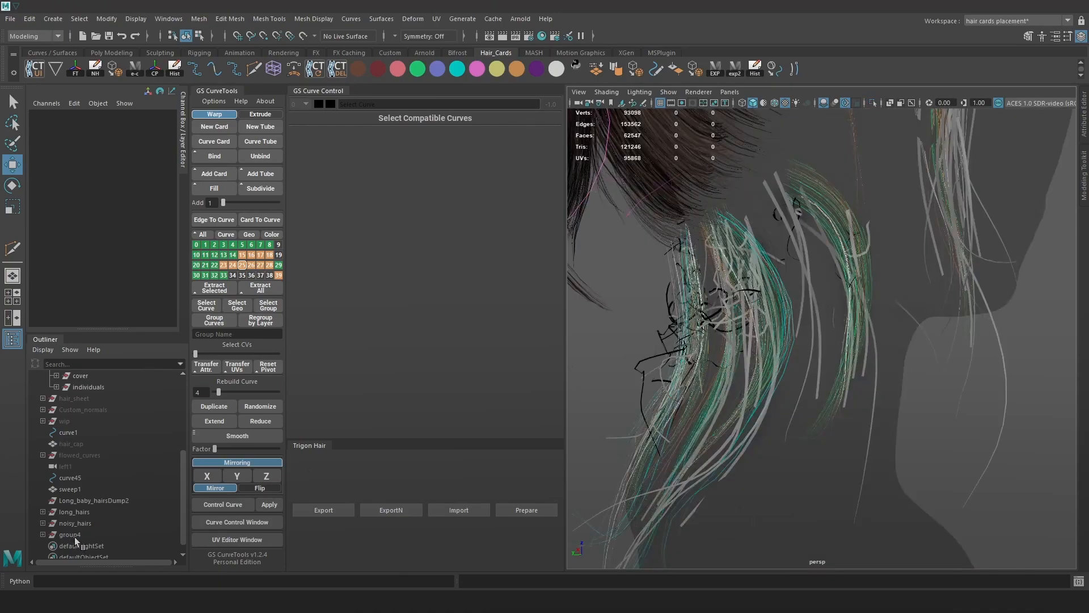
left_click(80, 522)
left_click(79, 511, "ctrl")
scroll(98, 458, "up", 4)
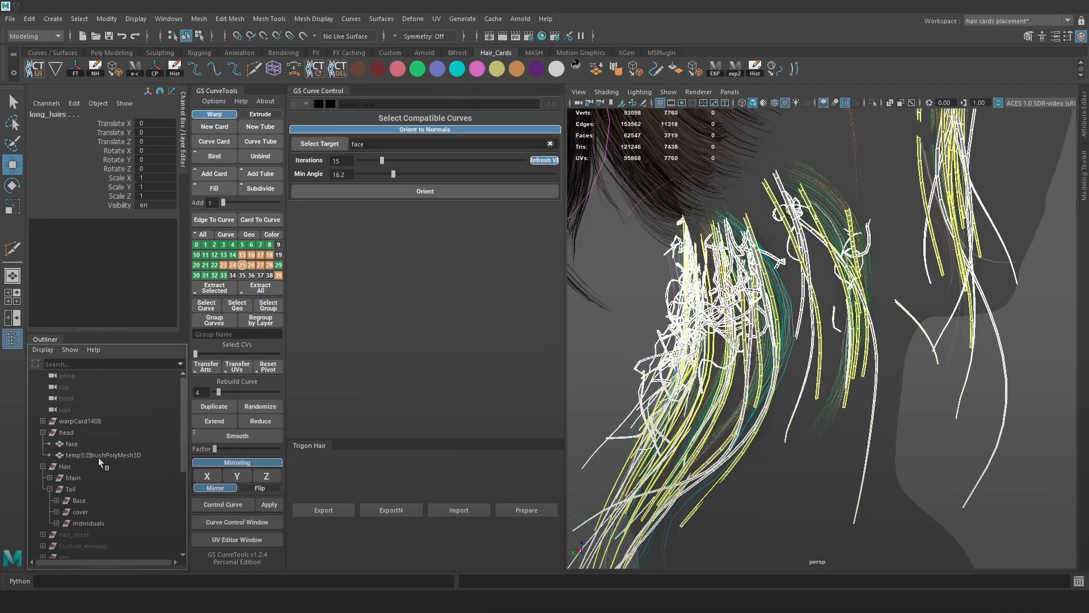
left_click(88, 422)
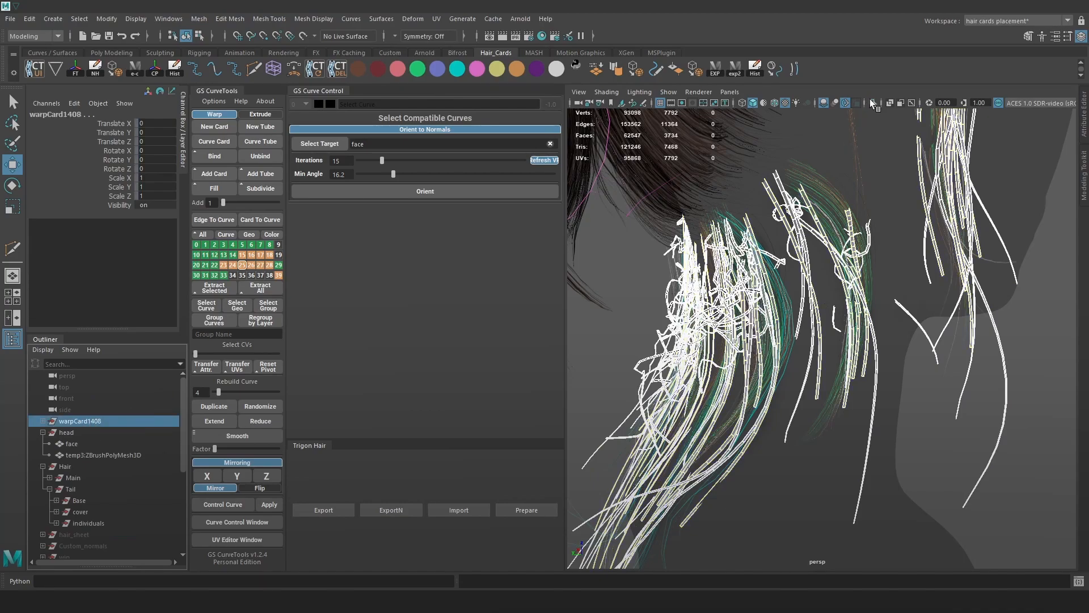
left_click(873, 102)
left_click(937, 227)
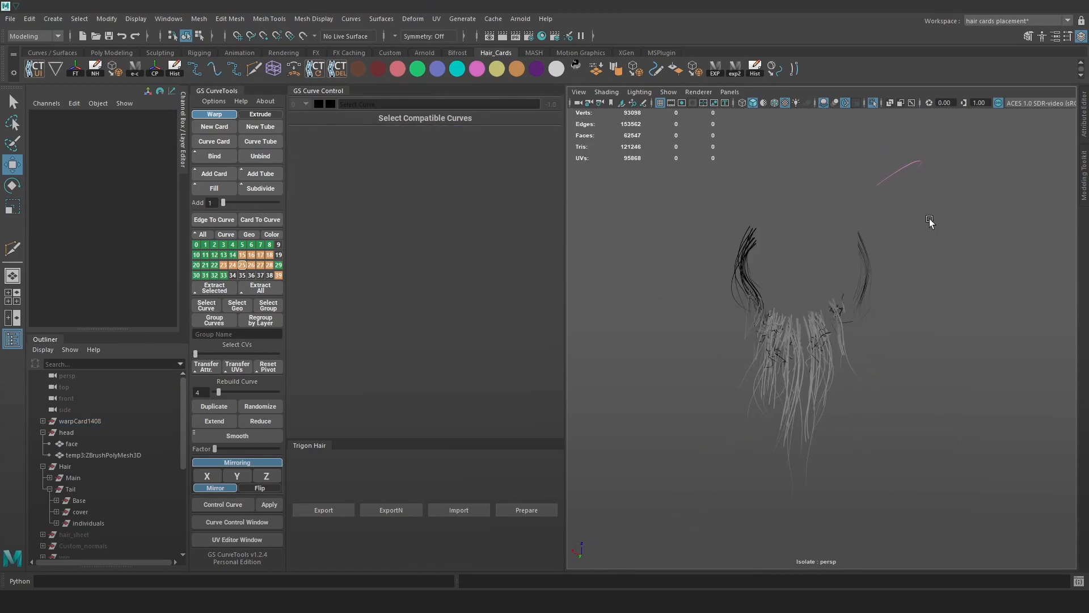
left_click(897, 173)
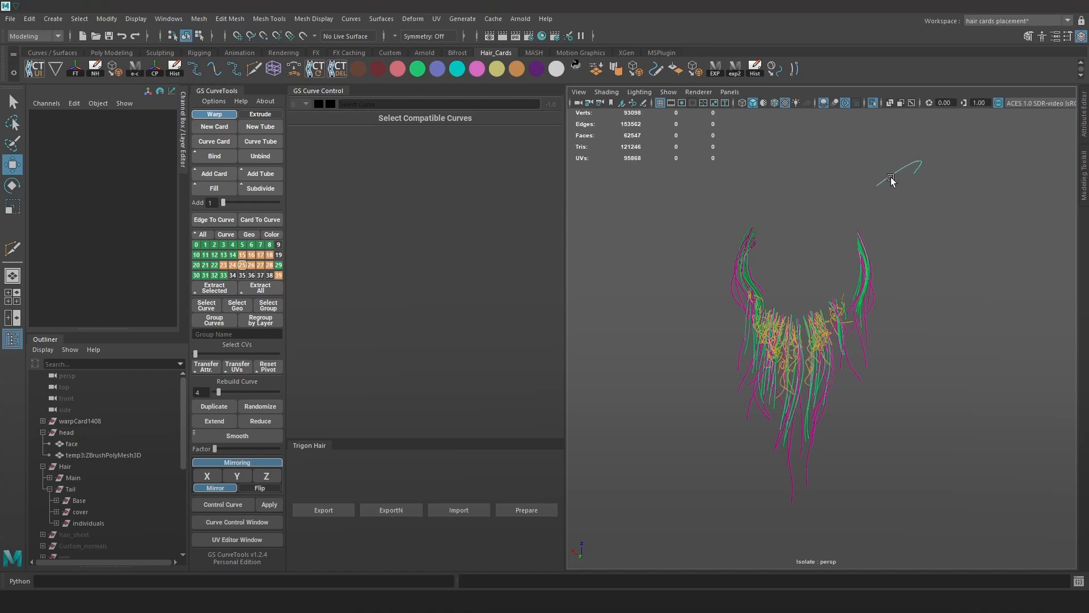
left_click_drag(937, 470, 650, 228)
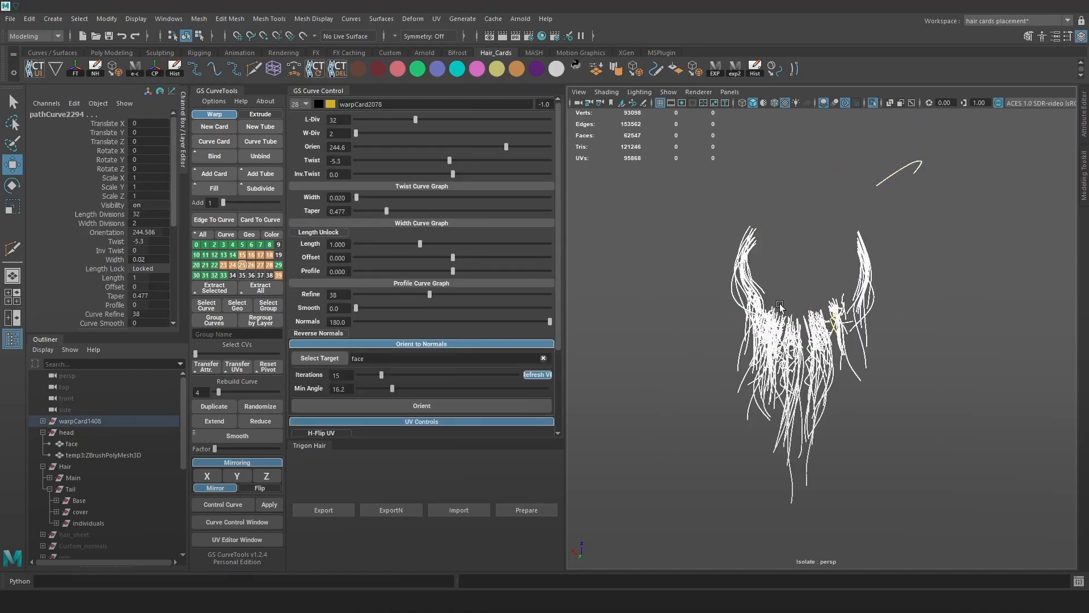
Colour all the isolated hair curves brown.
left_click_drag(780, 306, 821, 295, "alt")
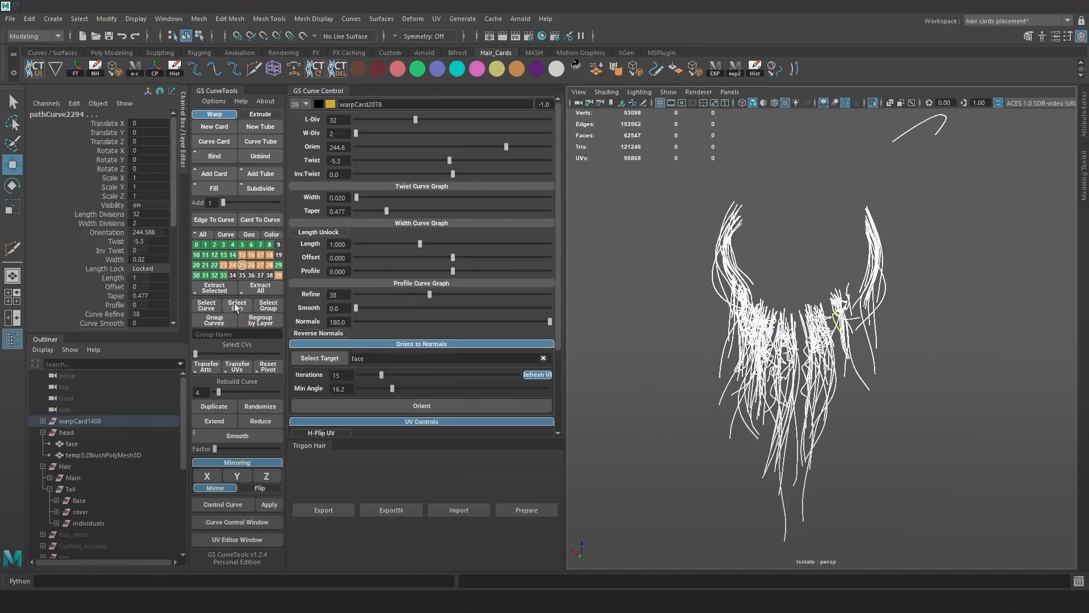
left_click_drag(895, 317, 984, 363, "alt")
left_click(984, 363)
left_click_drag(974, 458, 690, 272)
left_click(360, 63)
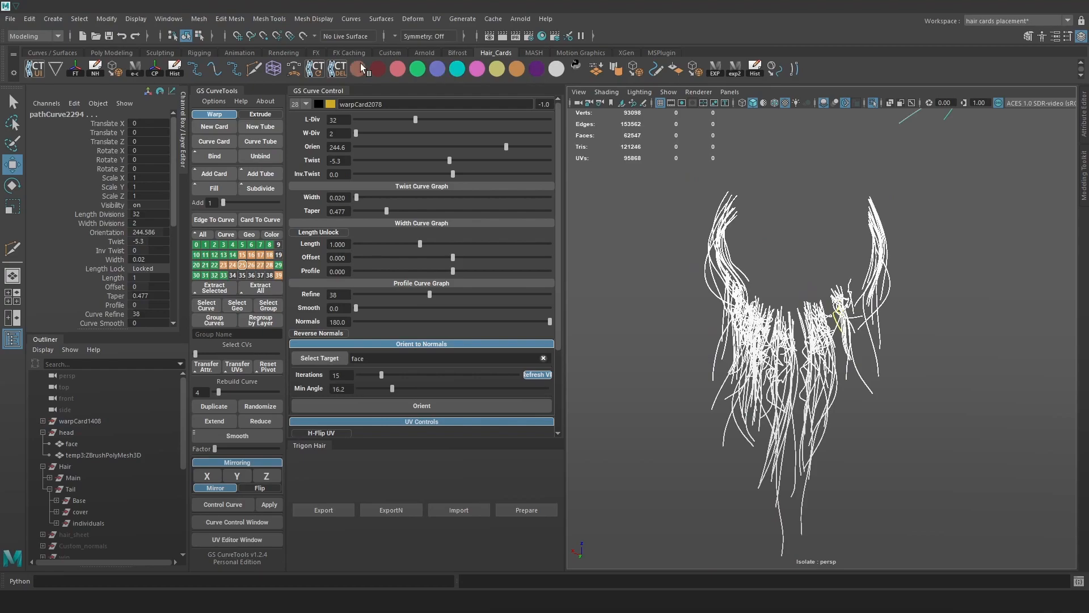
Inspect the brown curves, then exit isolation to show the whole head.
scroll(858, 272, "up", 3)
left_click(936, 265)
left_click_drag(936, 265, 892, 354, "alt")
scroll(893, 354, "up", 5)
scroll(893, 354, "down", 6)
left_click_drag(870, 301, 641, 217, "alt")
left_click(873, 103)
scroll(908, 247, "down", 5)
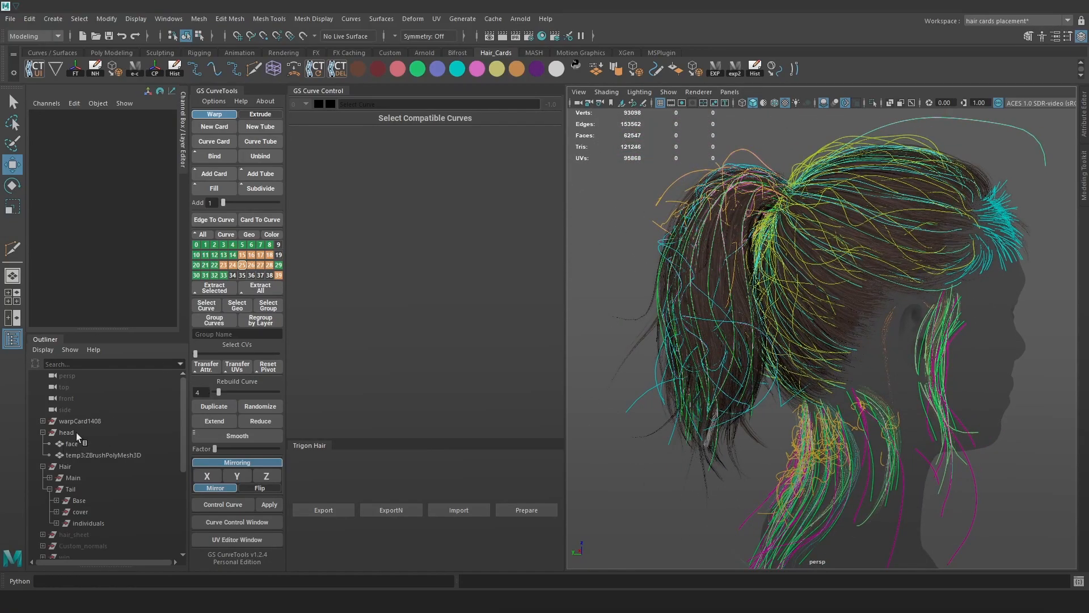
Isolate the Hair group, save the scene as Hair_23.ma, and colour the selected cards brown.
left_click(77, 469)
left_click(873, 103)
left_click(674, 187)
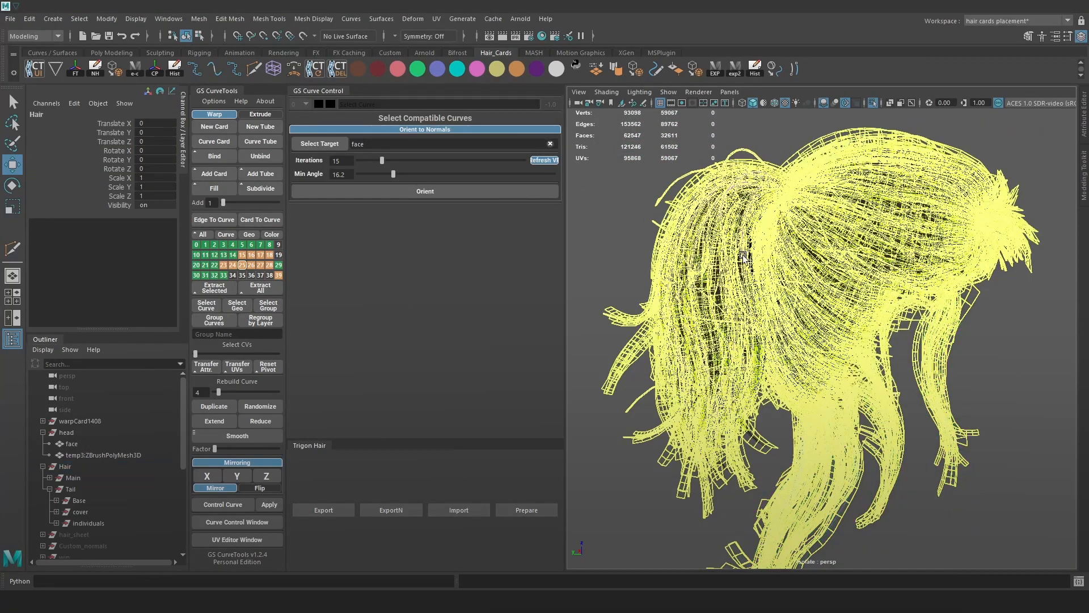
scroll(861, 349, "down", 5)
left_click_drag(861, 349, 942, 411)
scroll(942, 412, "up", 5)
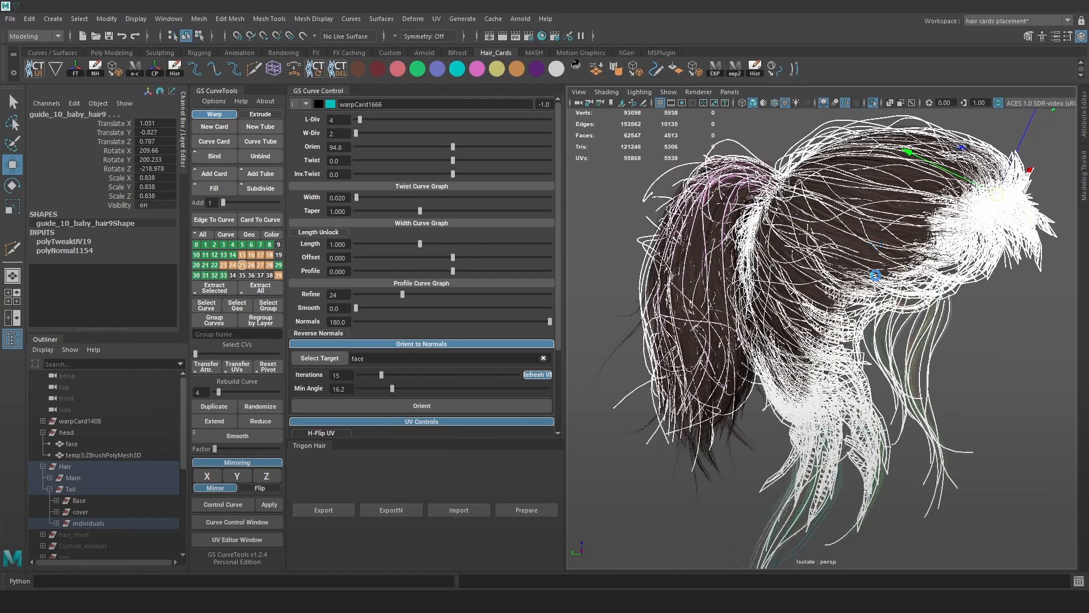
key("ctrl+s")
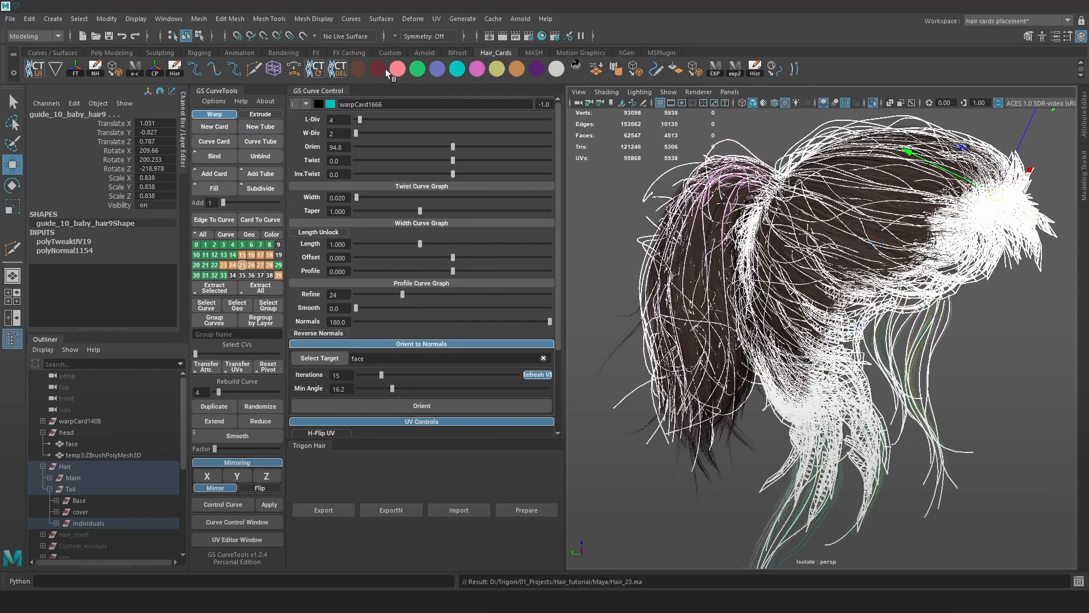
left_click(358, 69)
left_click(600, 206)
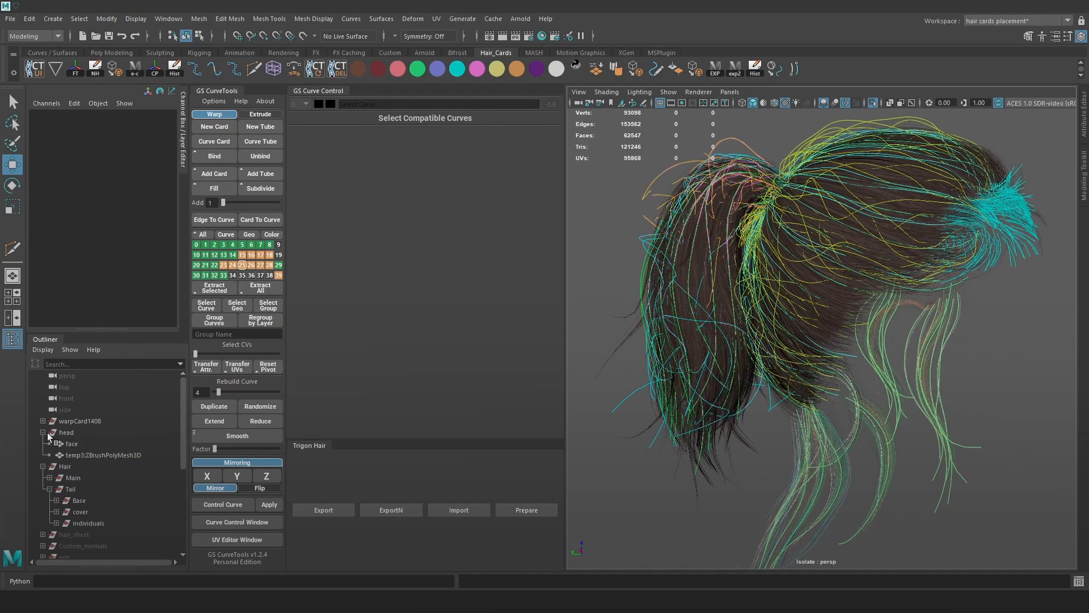
Open and enlarge the display layers list, then hide baby_hairs_lyr.
left_click(114, 328)
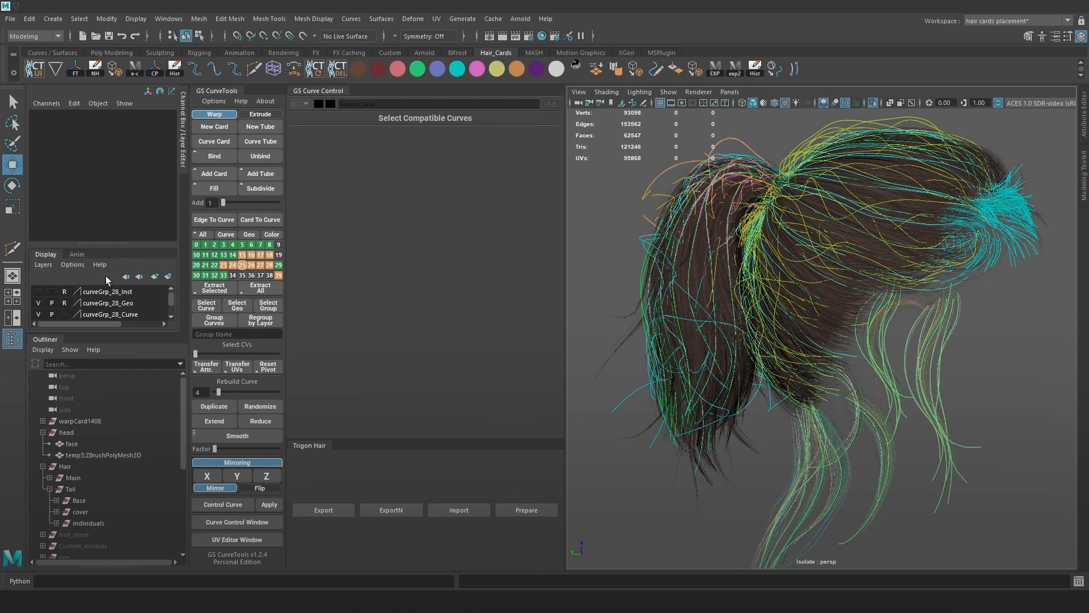
left_click_drag(113, 330, 111, 406)
scroll(136, 361, "down", 3)
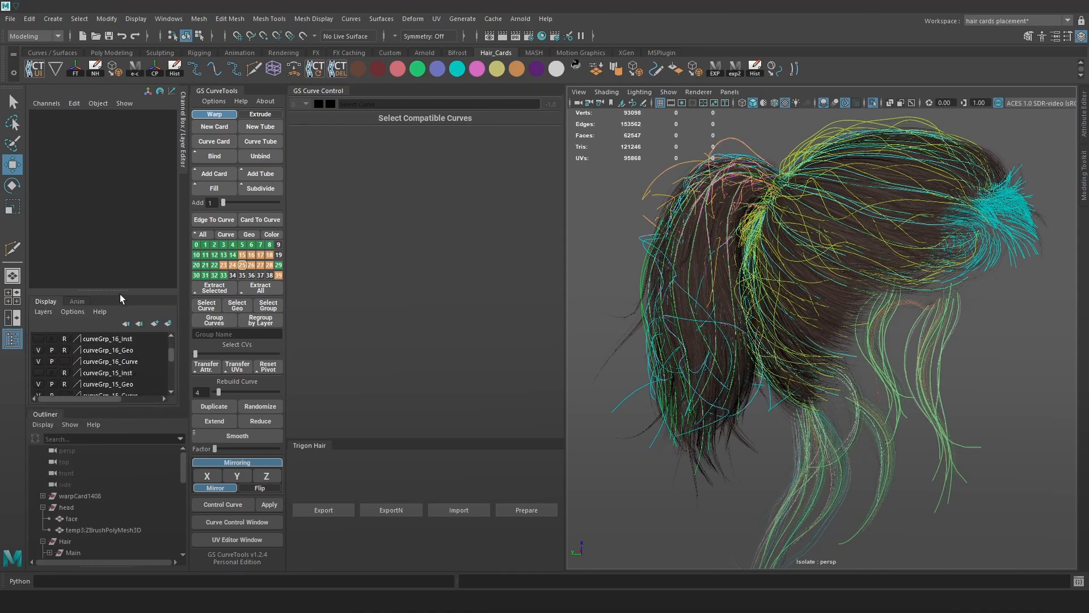
left_click_drag(120, 290, 120, 154)
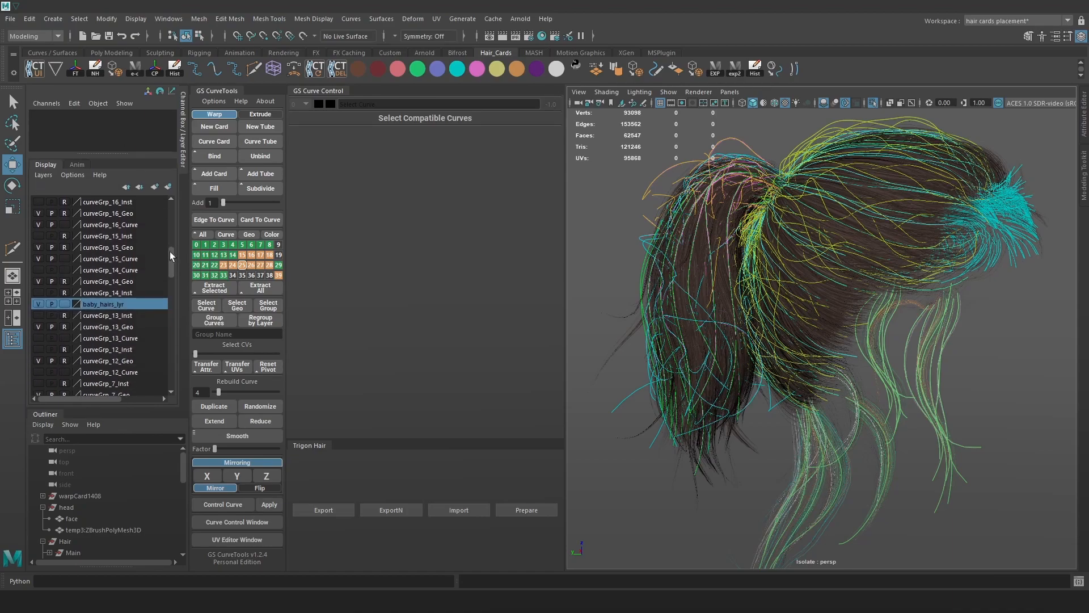
left_click(39, 302)
Marquee-select the remaining hair curves and tint them brown with the shelf swatch.
left_click_drag(754, 321, 844, 319, "alt")
scroll(843, 317, "down", 6)
left_click_drag(978, 437, 705, 248)
scroll(705, 248, "up", 3)
left_click(362, 67)
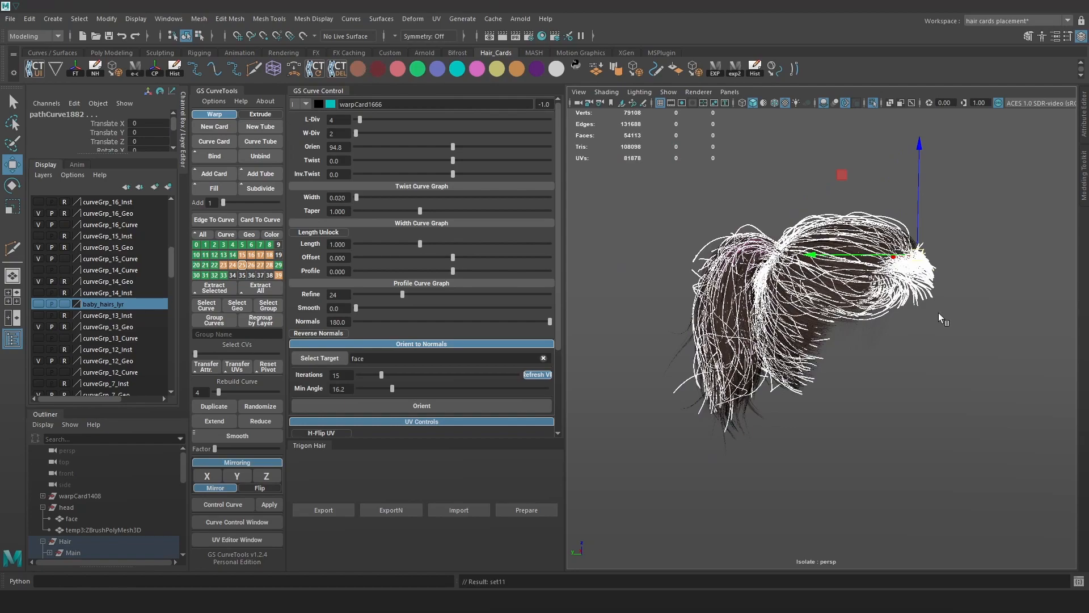
left_click(868, 377)
Toggle baby_hairs_lyr on and off to compare the hair, then show the guide curves.
scroll(908, 376, "up", 4)
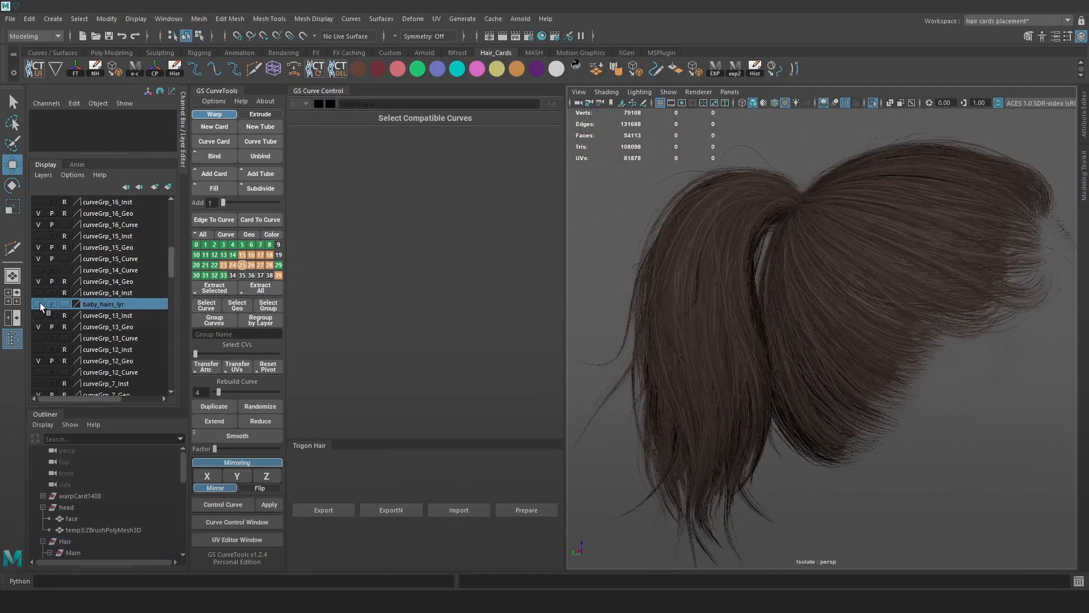
left_click(38, 303)
scroll(870, 283, "up", 4)
left_click(38, 303)
left_click(38, 303)
left_click(38, 303)
left_click(39, 303)
key("alt+c")
Tint one more hair card brown and check it in wireframe, shaded and textured display.
scroll(903, 390, "up", 3)
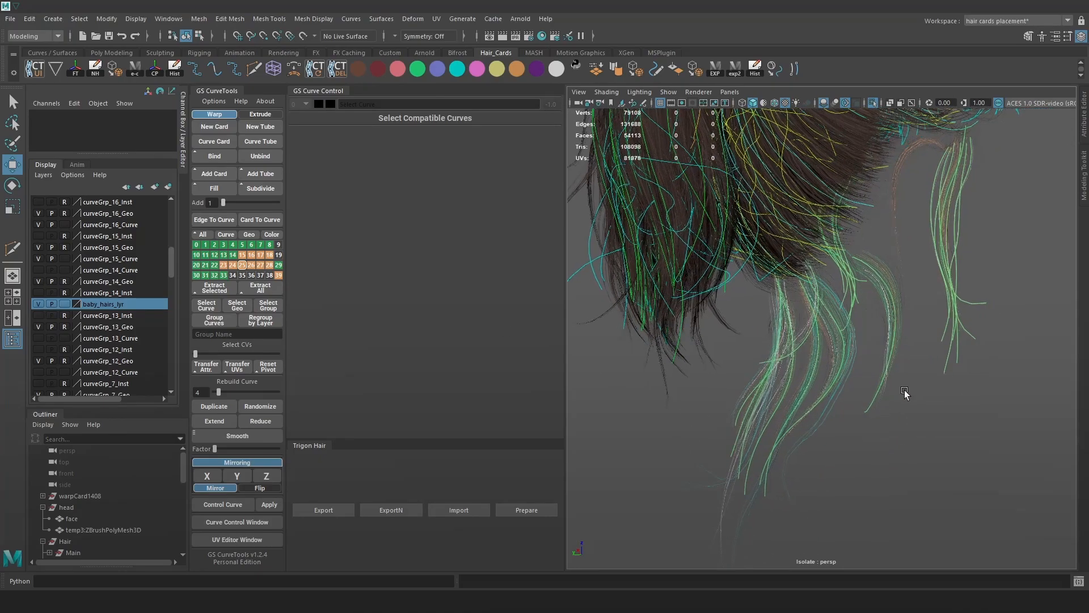
scroll(903, 389, "up", 3)
left_click(959, 464)
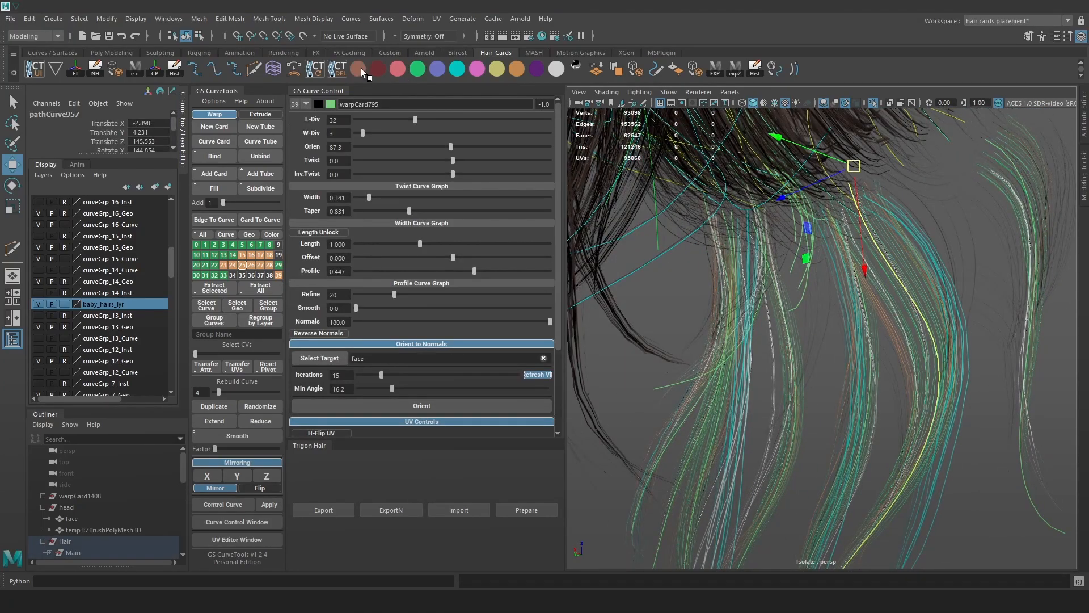
left_click(362, 69)
scroll(972, 382, "down", 5)
key("4")
key("5")
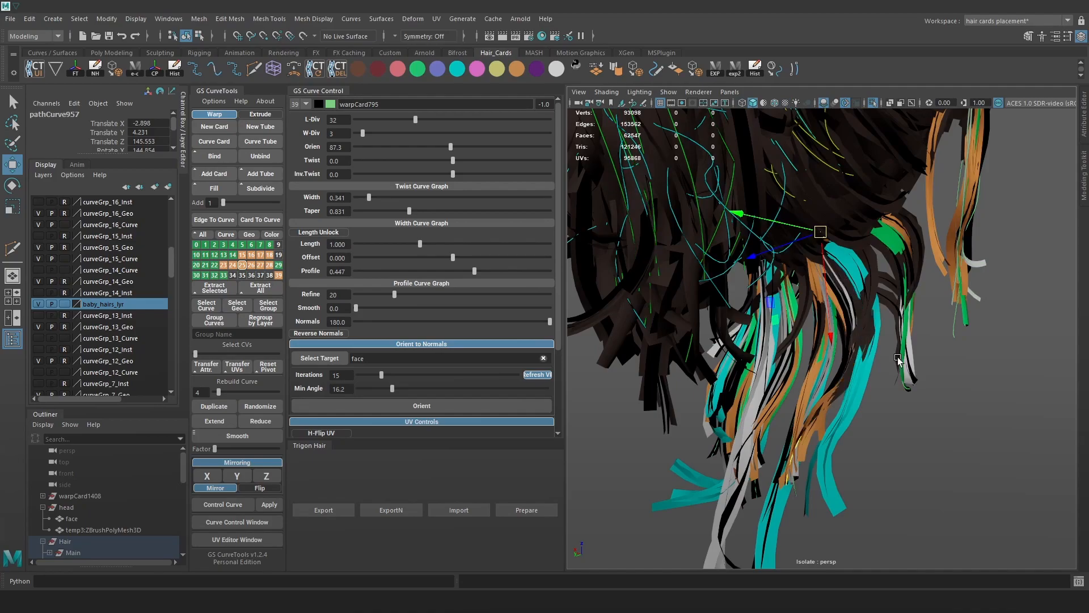
key("6")
left_click_drag(876, 328, 921, 326, "alt")
Hide card geometry, then marquee-select many hair curves and colour them brown.
key("alt+p")
scroll(921, 329, "down", 5)
left_click_drag(972, 450, 669, 233)
scroll(883, 323, "up", 5)
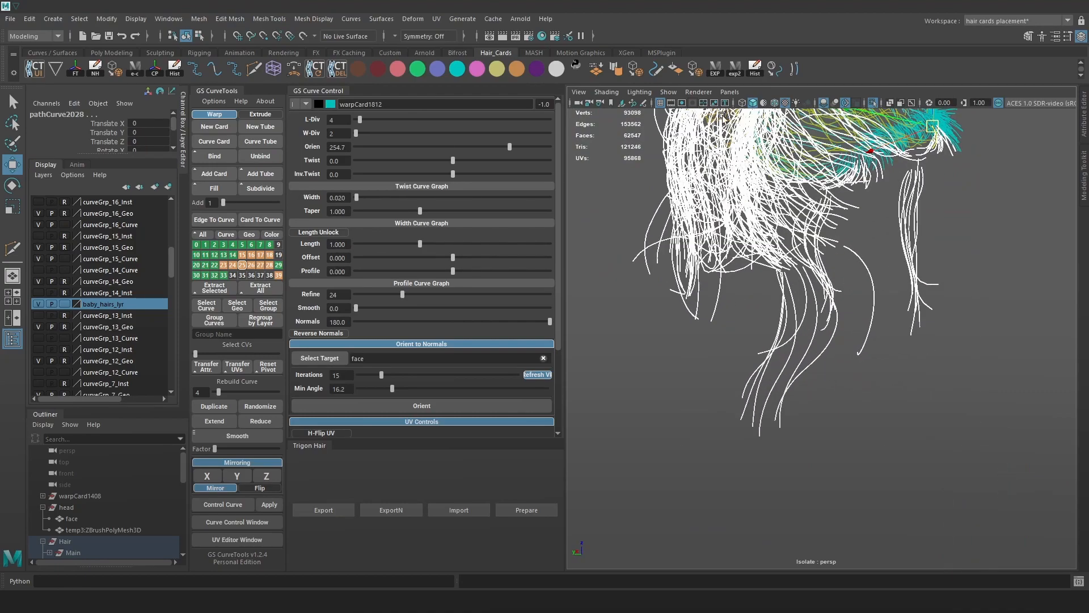
left_click(361, 71)
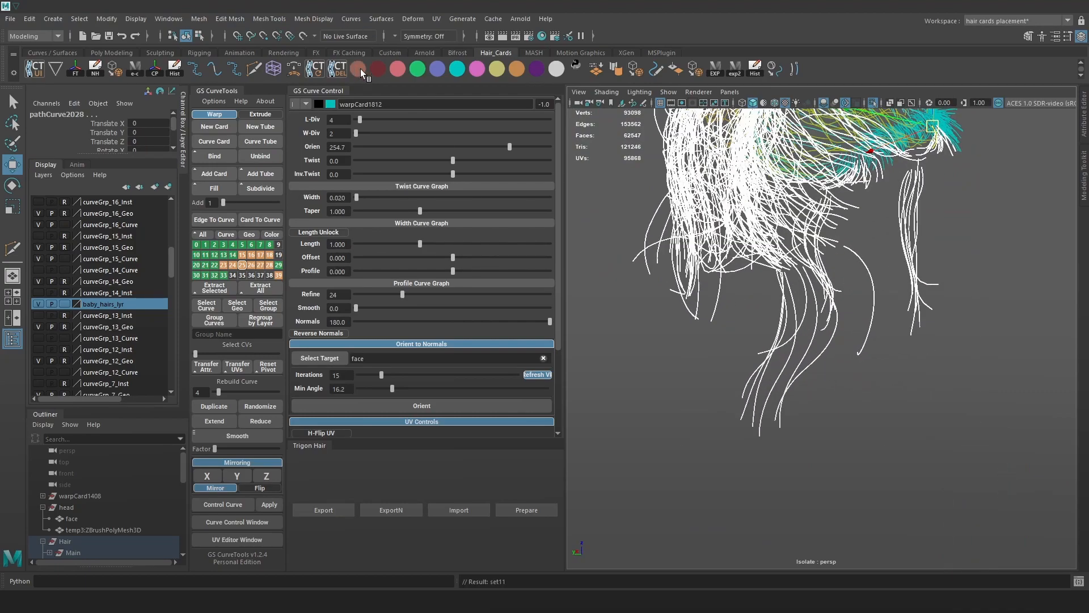
left_click(919, 403)
Review the hair from a side view and turn off Isolate Select.
scroll(908, 405, "up", 5)
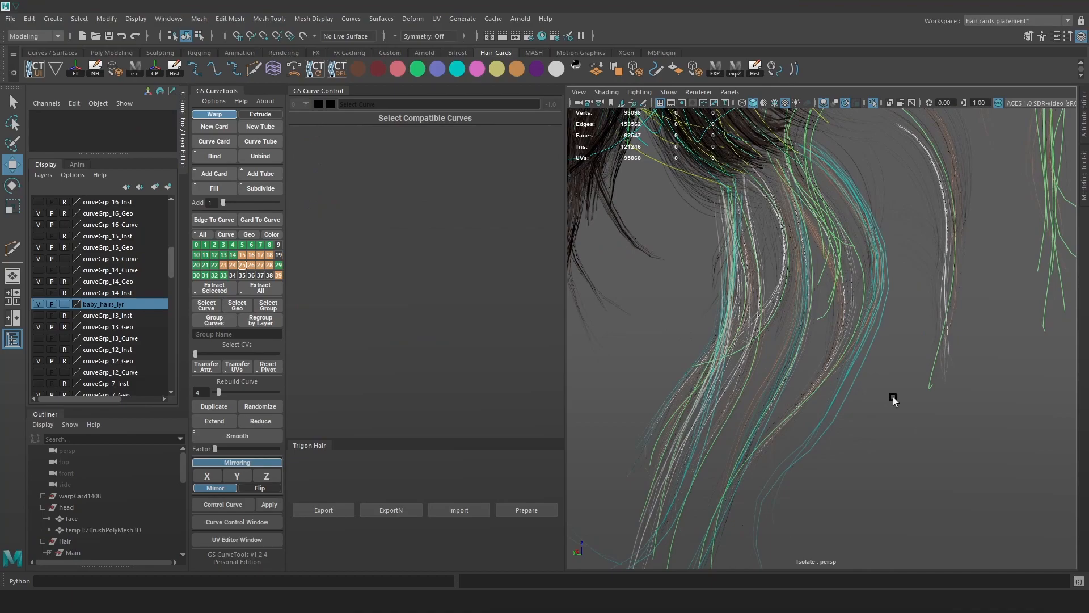
scroll(852, 386, "down", 8)
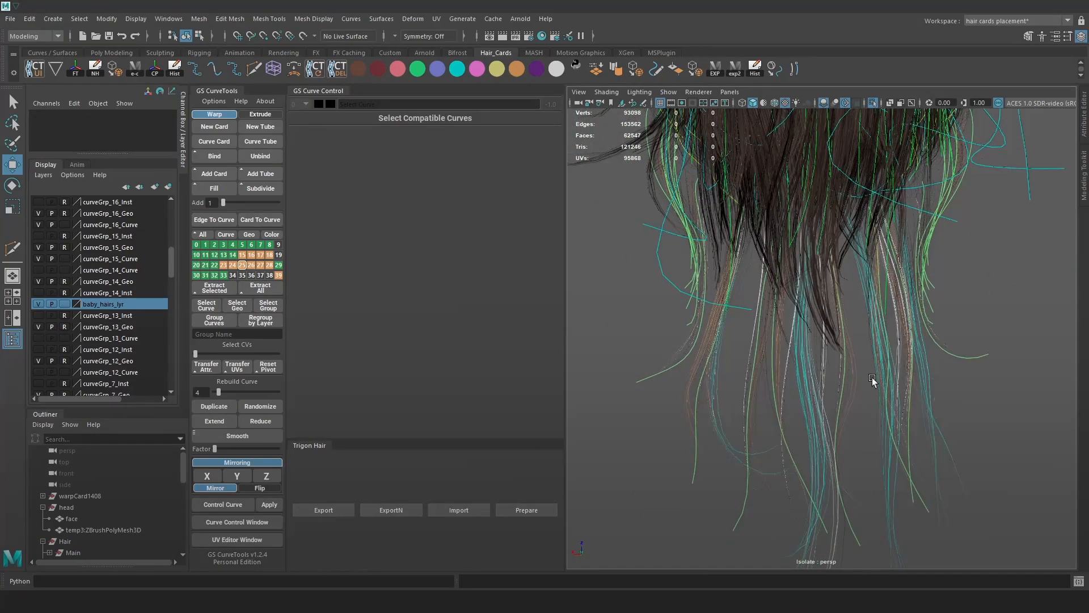
left_click_drag(866, 389, 908, 323, "alt")
scroll(877, 295, "down", 5)
scroll(758, 284, "down", 5)
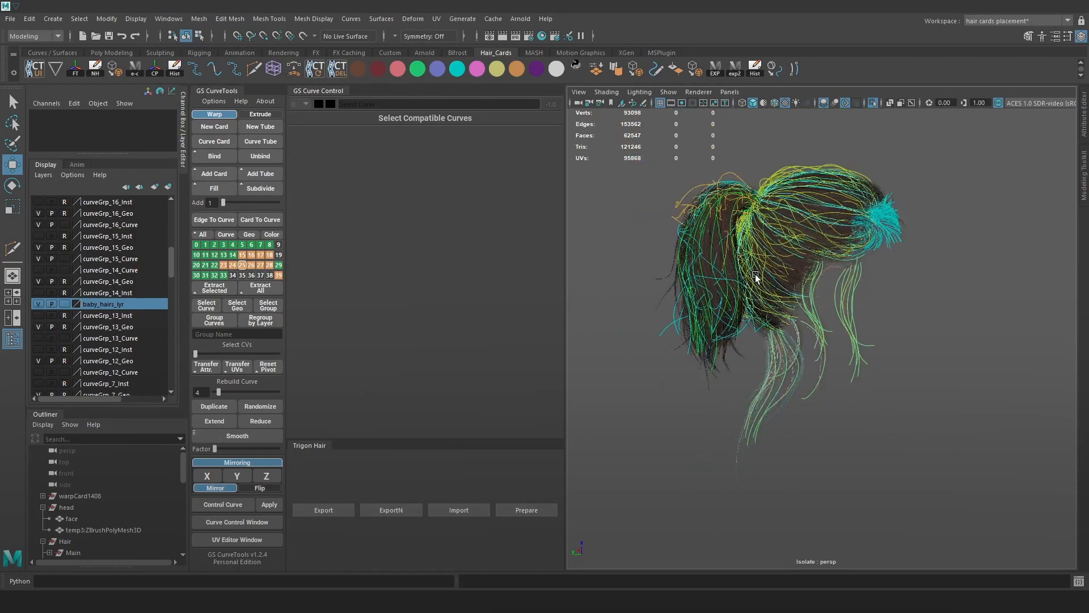
scroll(832, 307, "up", 3)
left_click(872, 104)
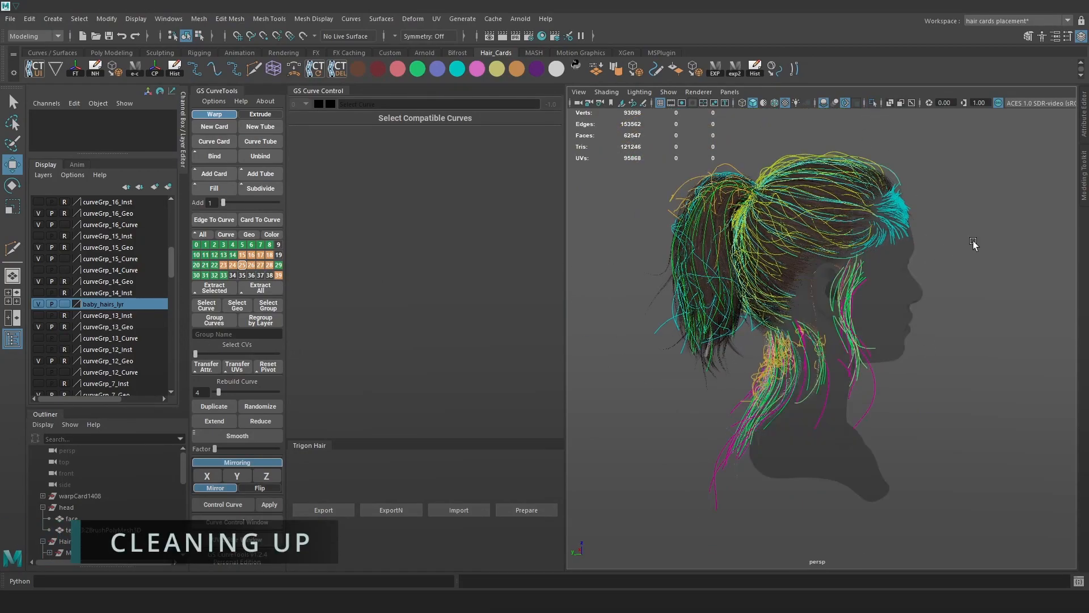
left_click_drag(880, 341, 741, 184, "alt")
left_click(743, 180)
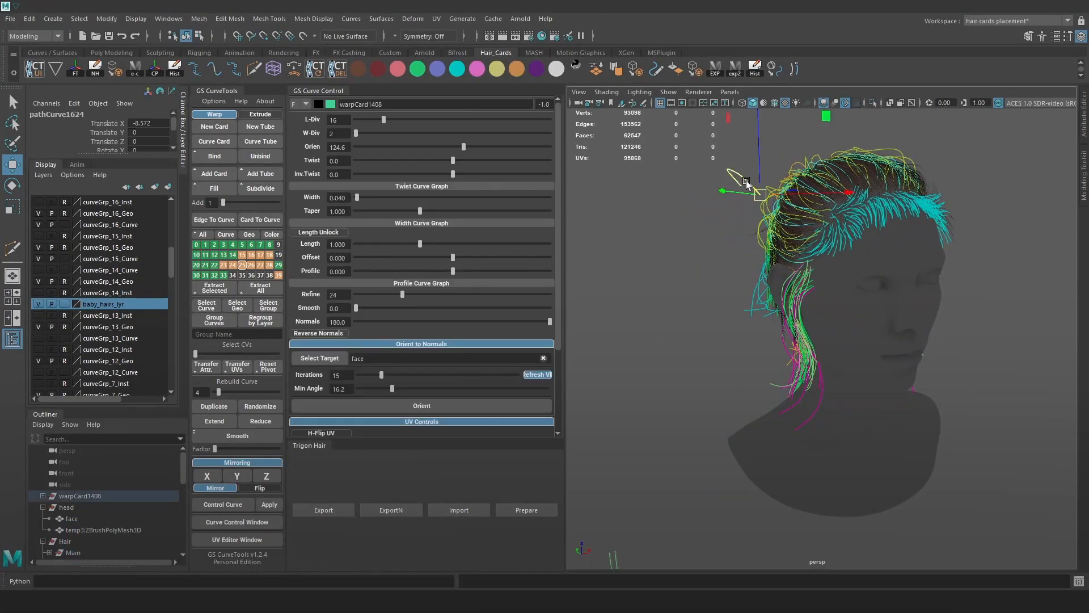
left_click_drag(802, 299, 823, 325, "alt")
left_click(906, 338)
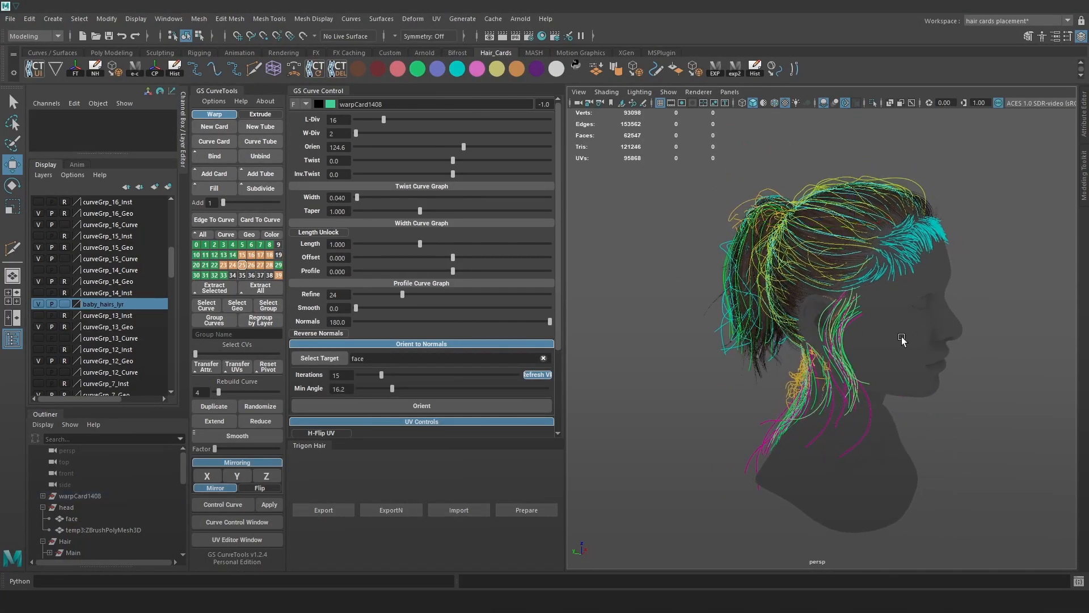
key("alt+1")
right_click_drag(920, 335, 961, 437, "alt")
middle_click_drag(961, 438, 904, 371, "alt")
right_click_drag(904, 372, 870, 363, "alt")
left_click_drag(870, 363, 891, 363, "alt")
right_click_drag(890, 363, 895, 413, "alt")
middle_click_drag(895, 412, 907, 341, "alt")
left_click_drag(908, 341, 776, 297, "alt")
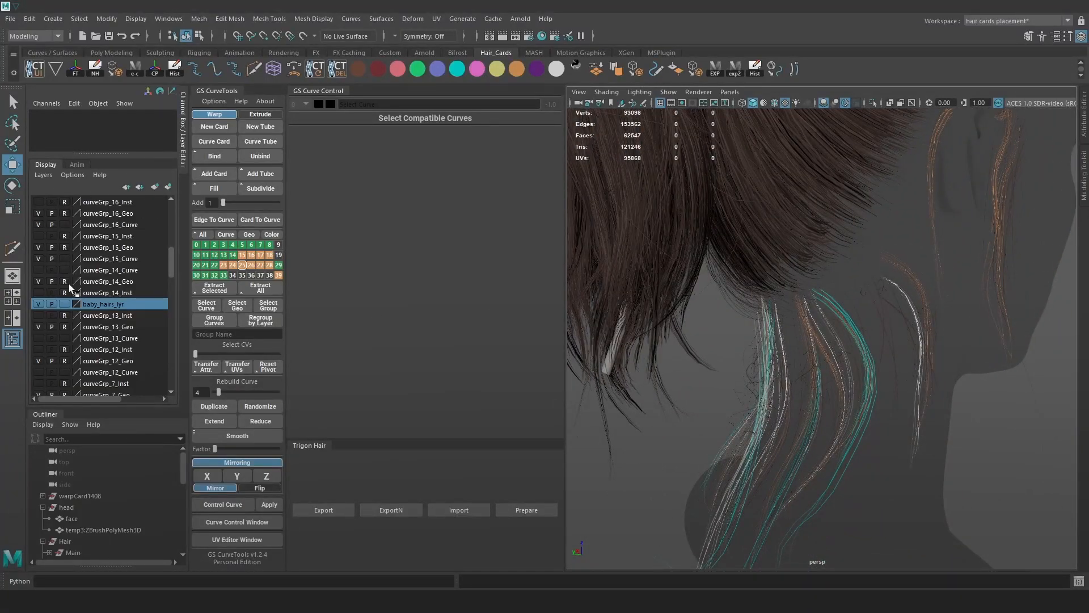
Rename group4 in the Outliner to curly.
left_click_drag(119, 407, 120, 224)
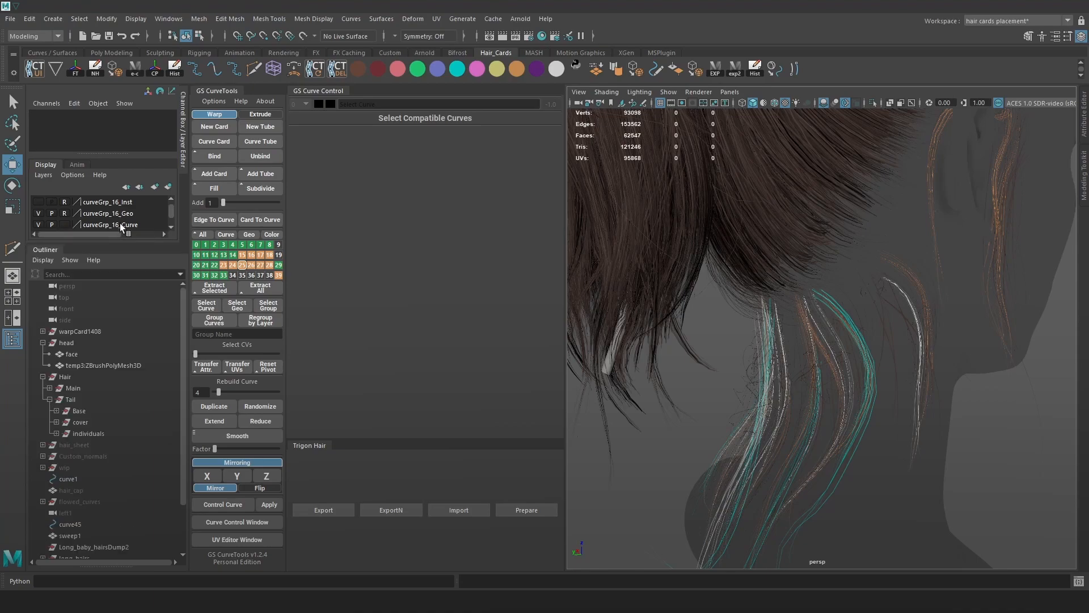
scroll(94, 540, "down", 3)
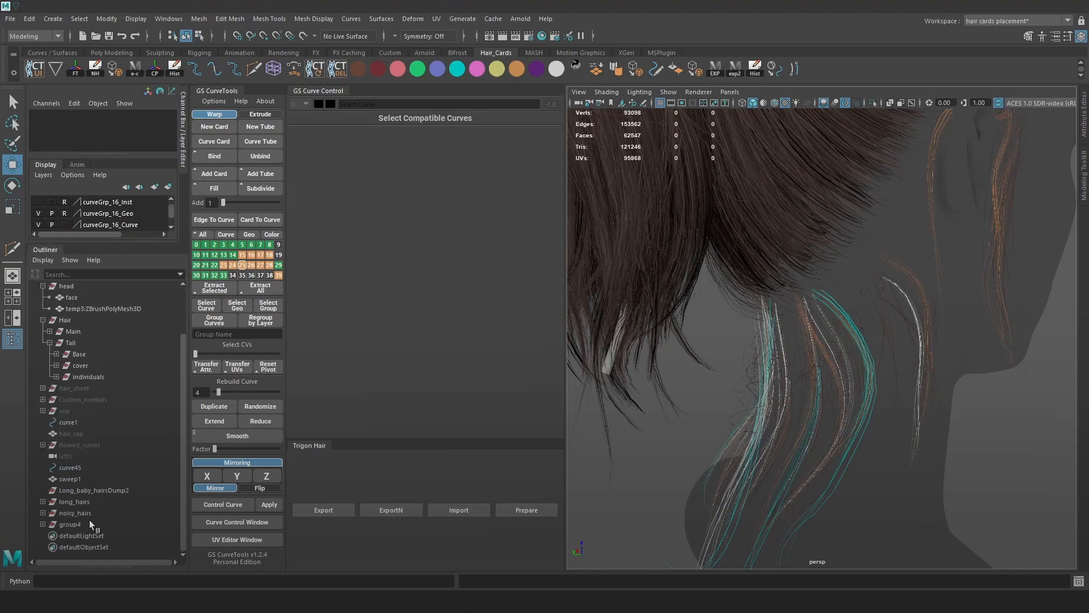
left_click(89, 521)
double_click(87, 526)
double_click(99, 527)
type("curly")
key("Return")
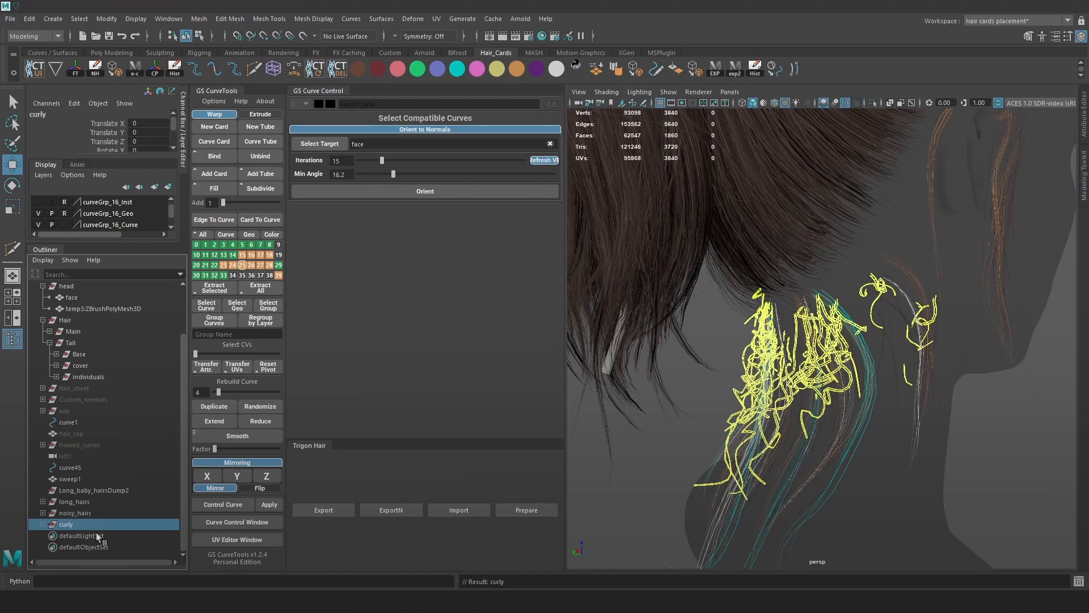
Group curly with long_hairs and noisy_hairs and name the new group indu.
left_click(92, 501, "shift")
scroll(812, 314, "down", 5)
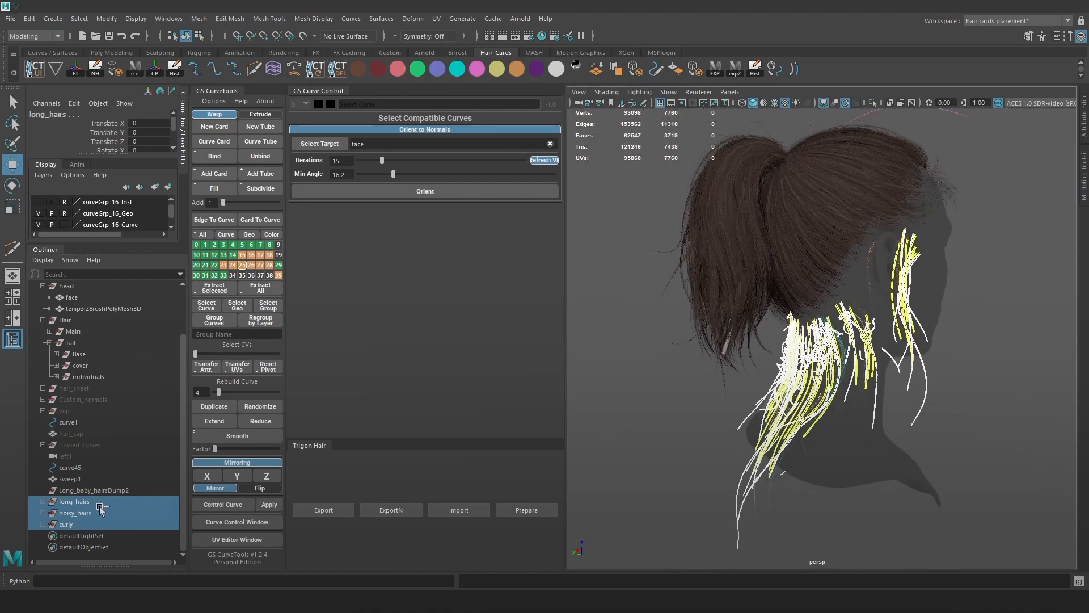
key("ctrl+g")
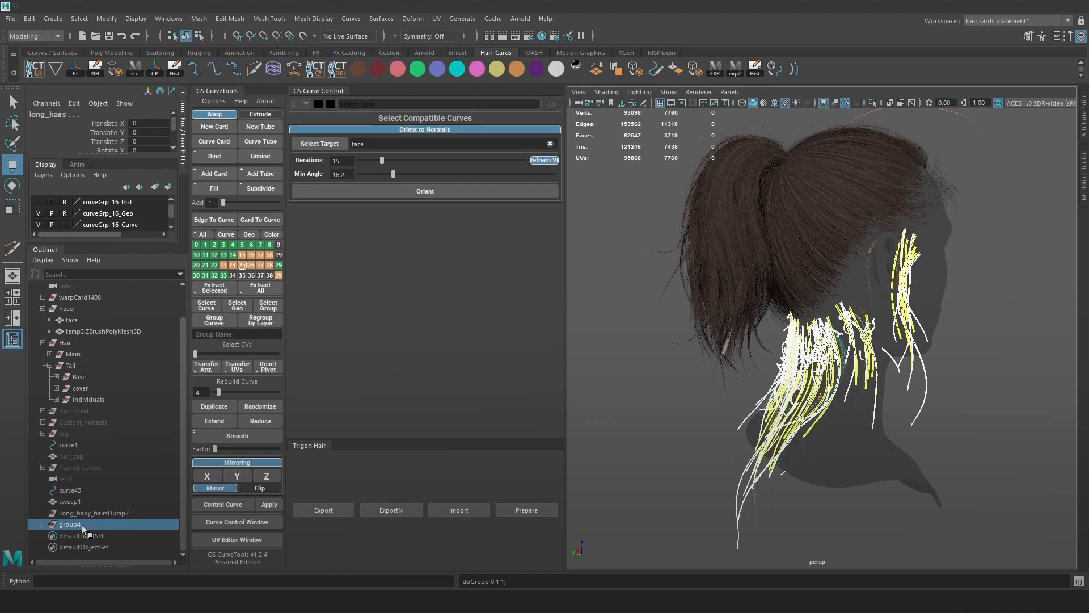
double_click(82, 526)
key("BackSpace")
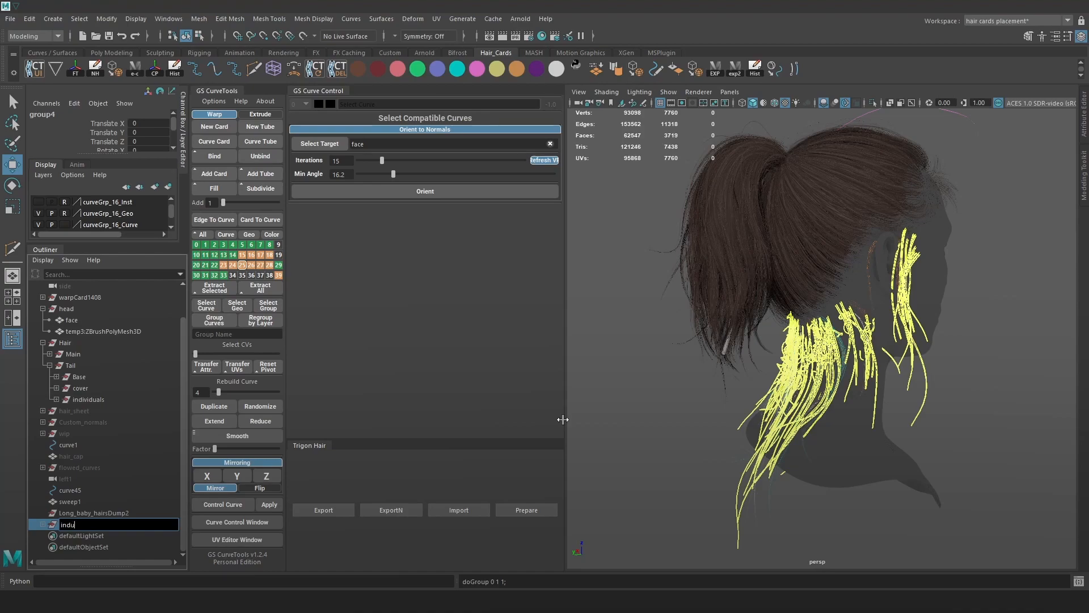
type("indu")
key("Return")
Middle-drag the indu group into _11_baby_hairs in the Outliner.
left_click(50, 366)
left_click(48, 386)
scroll(63, 417, "down", 3)
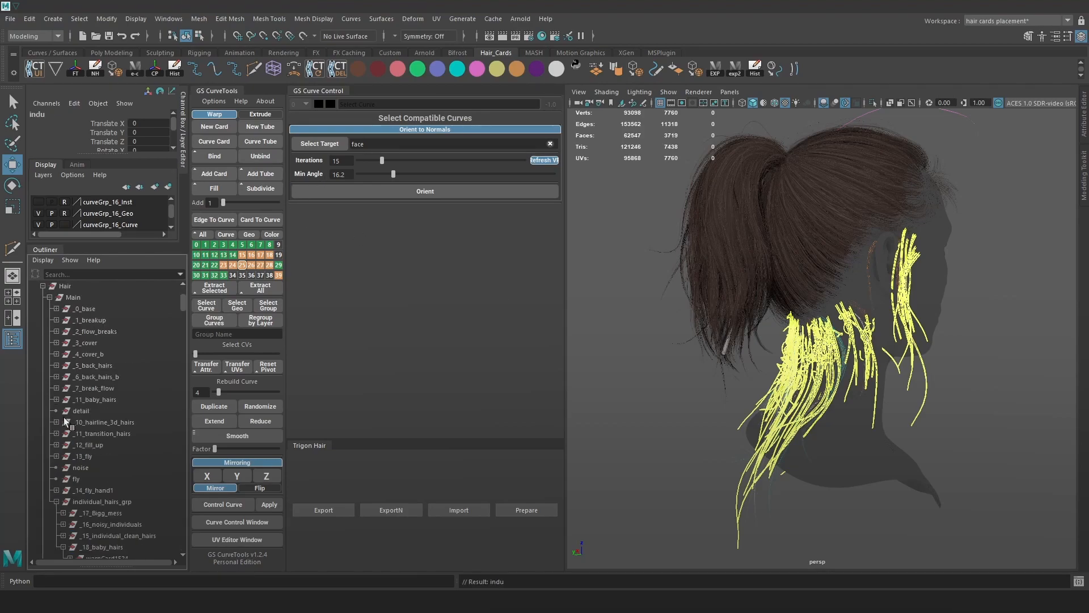
scroll(64, 478, "down", 3)
left_click(56, 411)
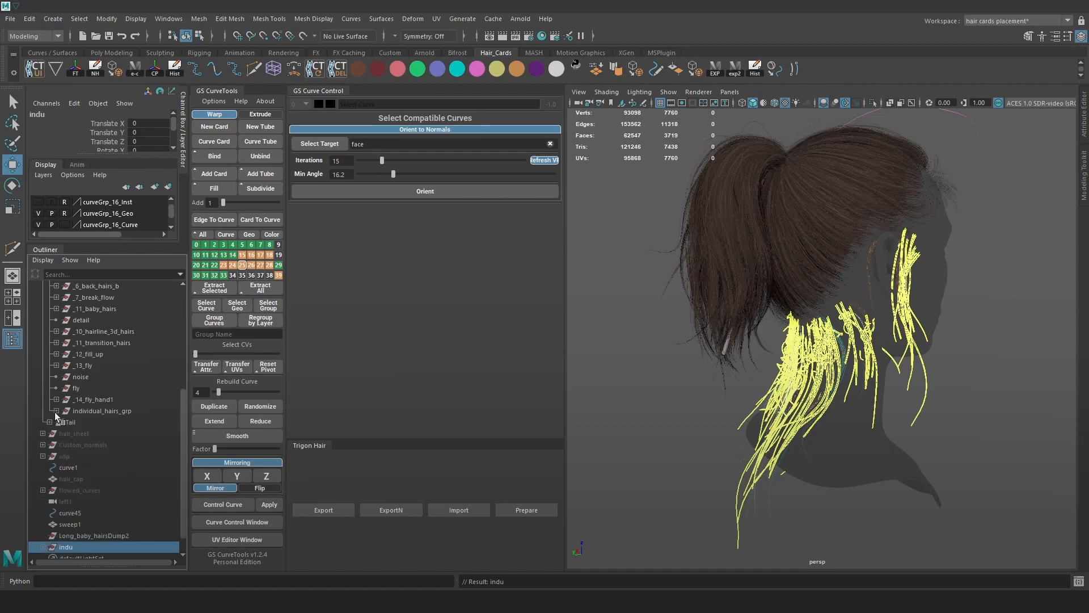
middle_click_drag(75, 550, 120, 308)
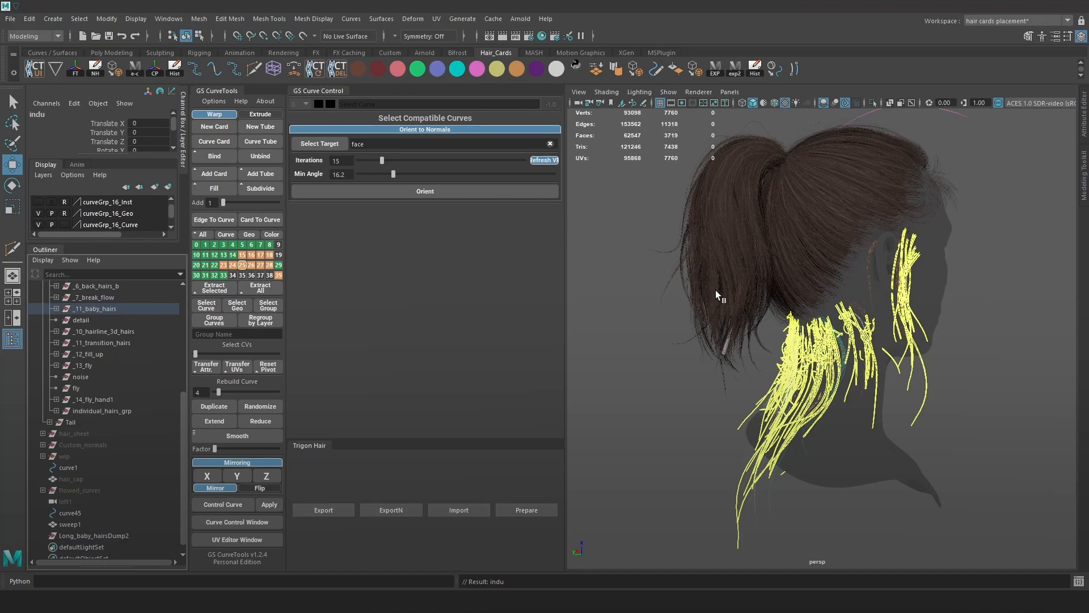
key("Up")
Select the stray card curves and delete their parents warpCard749 and warpCard748.
left_click_drag(991, 244, 795, 370, "alt")
mouse_move(795, 370)
right_mouse_down("alt")
mouse_move(858, 430)
mouse_move(800, 349)
right_mouse_up("alt")
left_click(895, 428)
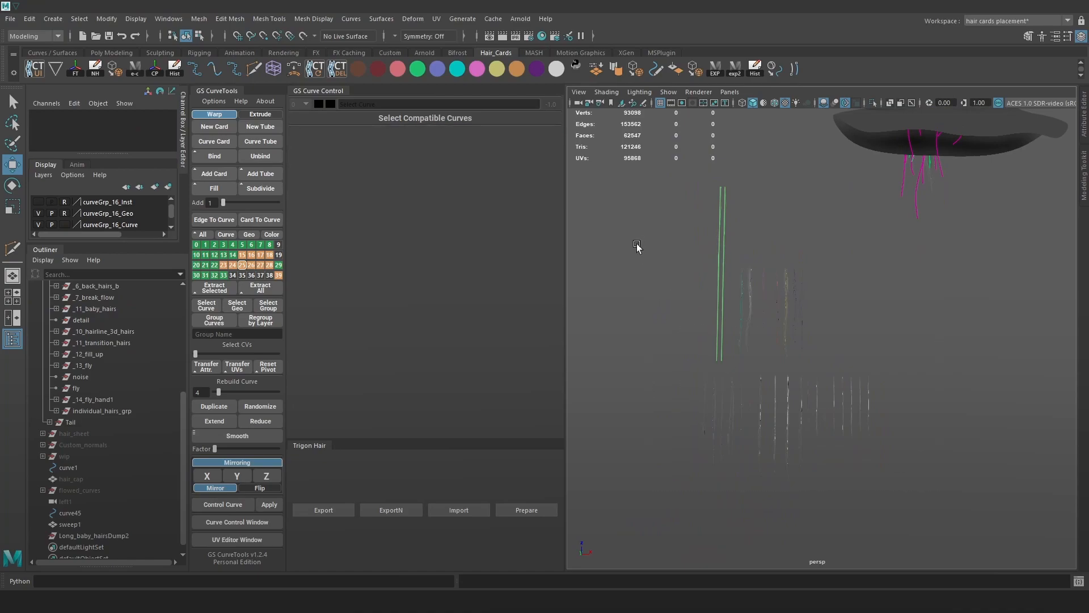
left_click(720, 322)
key("Up")
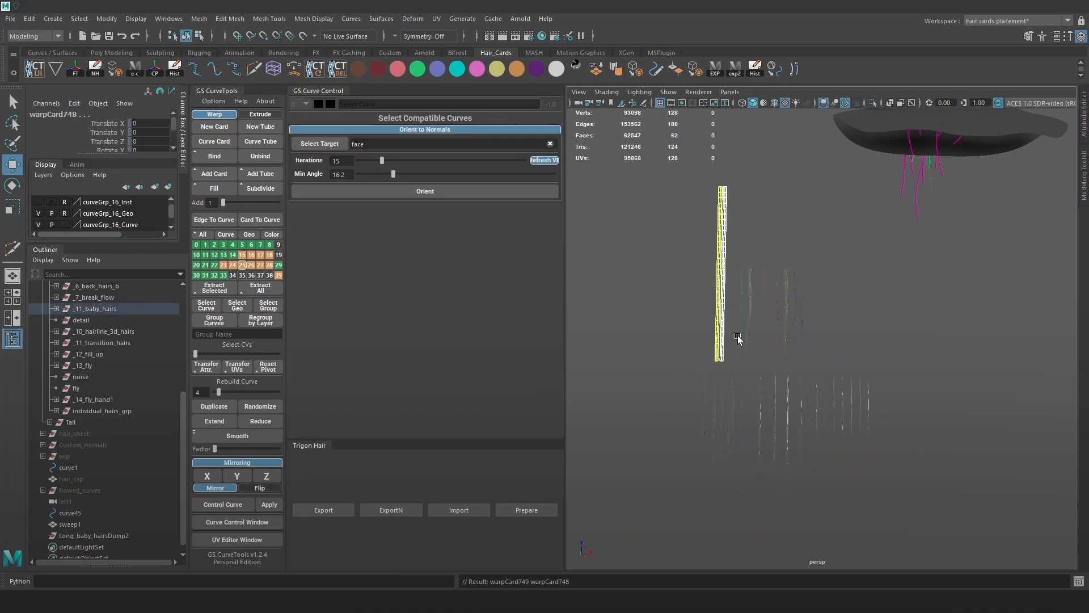
key("Delete")
Frame the loose strands below the bust and expand the display layers list.
right_click_drag(772, 297, 907, 422, "alt")
right_click_drag(875, 366, 703, 193, "alt")
middle_click_drag(819, 263, 819, 316, "alt")
left_click_drag(819, 316, 845, 333, "alt")
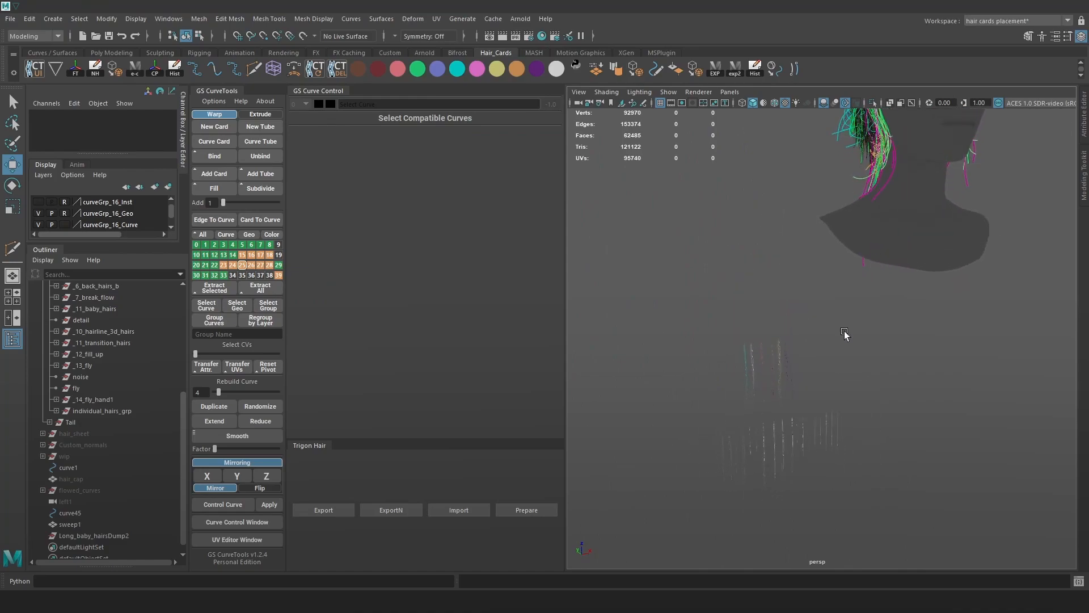
middle_click_drag(840, 315, 843, 248, "alt")
right_click_drag(844, 248, 903, 342, "alt")
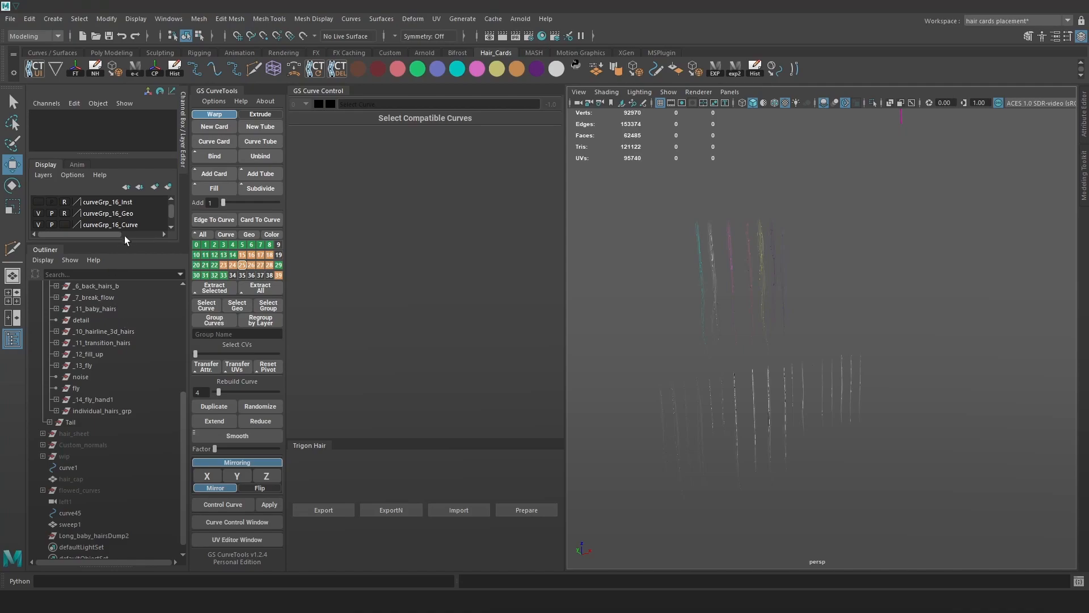
left_click_drag(124, 237, 138, 348)
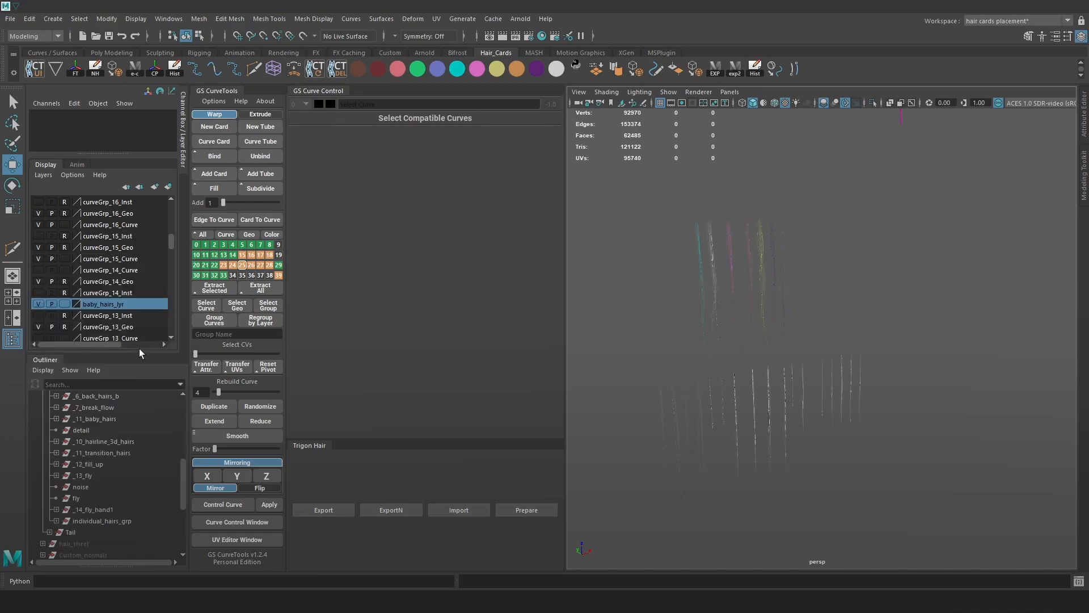
Delete the baby_hairs_lyr display layer and zoom in on the neck hair.
right_click(103, 303)
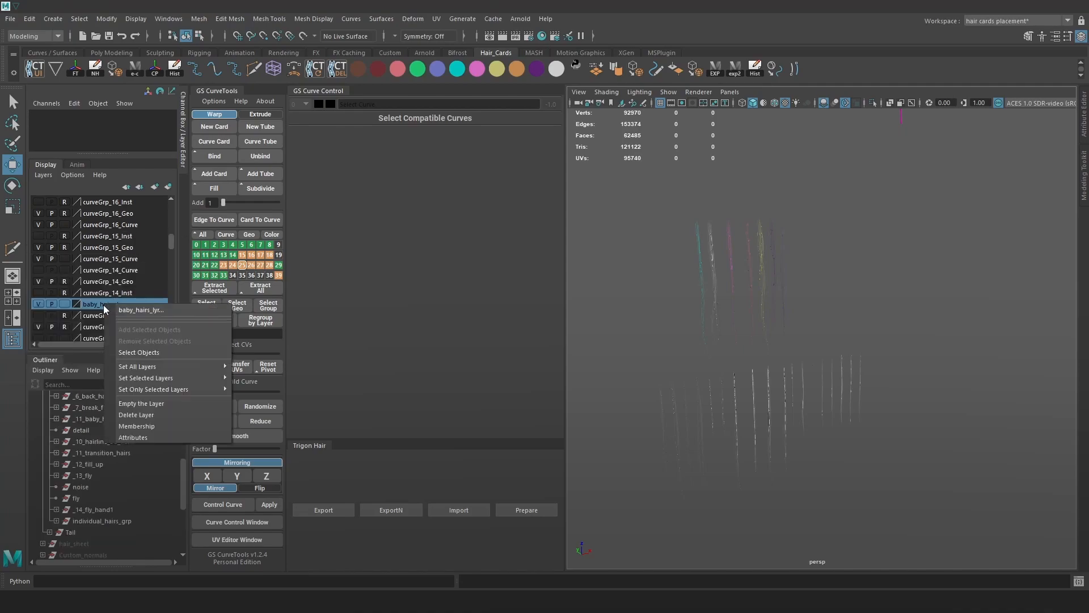
left_click(151, 414)
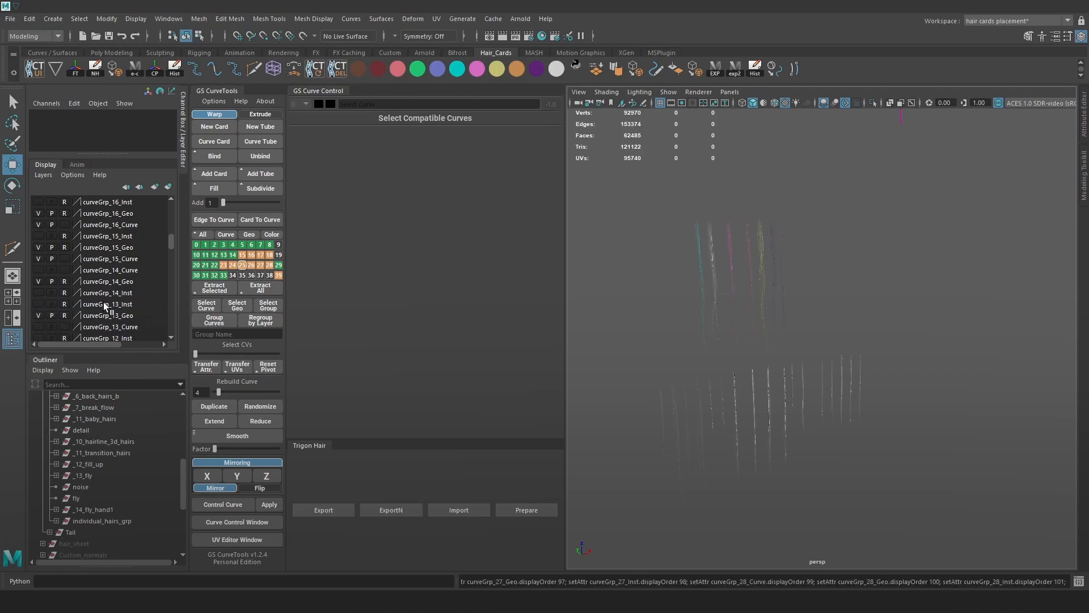
scroll(856, 292, "down", 5)
middle_click_drag(851, 278, 856, 394, "alt")
left_click_drag(856, 395, 890, 362, "alt")
right_click_drag(889, 362, 945, 316, "alt")
middle_click_drag(946, 316, 883, 397, "alt")
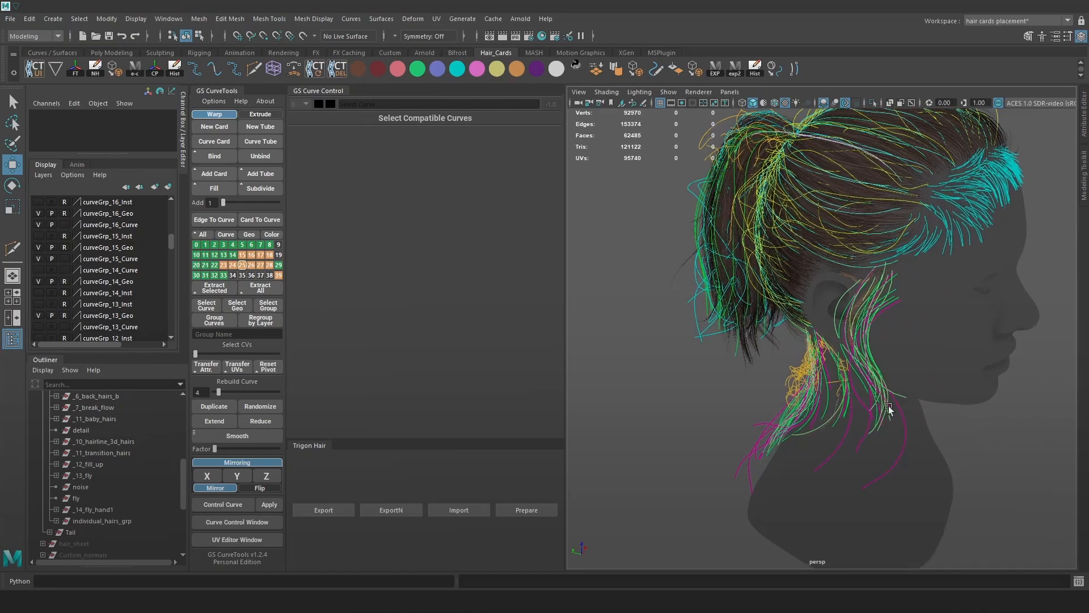
right_click_drag(883, 397, 945, 458, "alt")
left_click_drag(946, 457, 907, 429, "alt")
Toggle the guide curves, pull back to the full head and briefly select _11_baby_hairs.
key("alt+c")
key("alt+c")
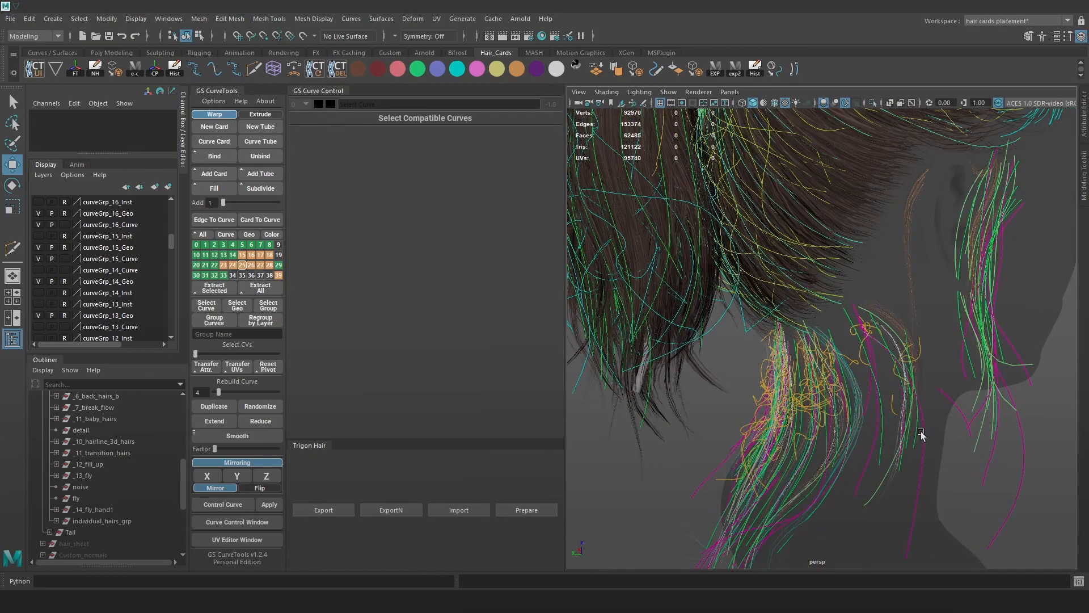
key("alt+c")
right_click_drag(920, 432, 776, 247, "alt")
left_click_drag(776, 247, 778, 366, "alt")
middle_click_drag(778, 364, 780, 303, "alt")
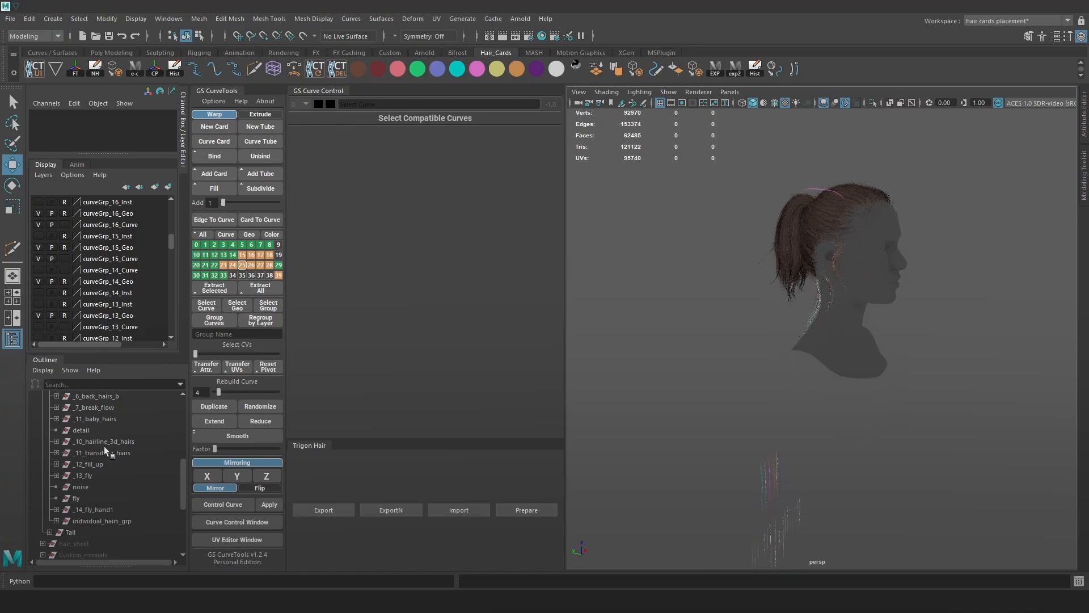
left_click(99, 418)
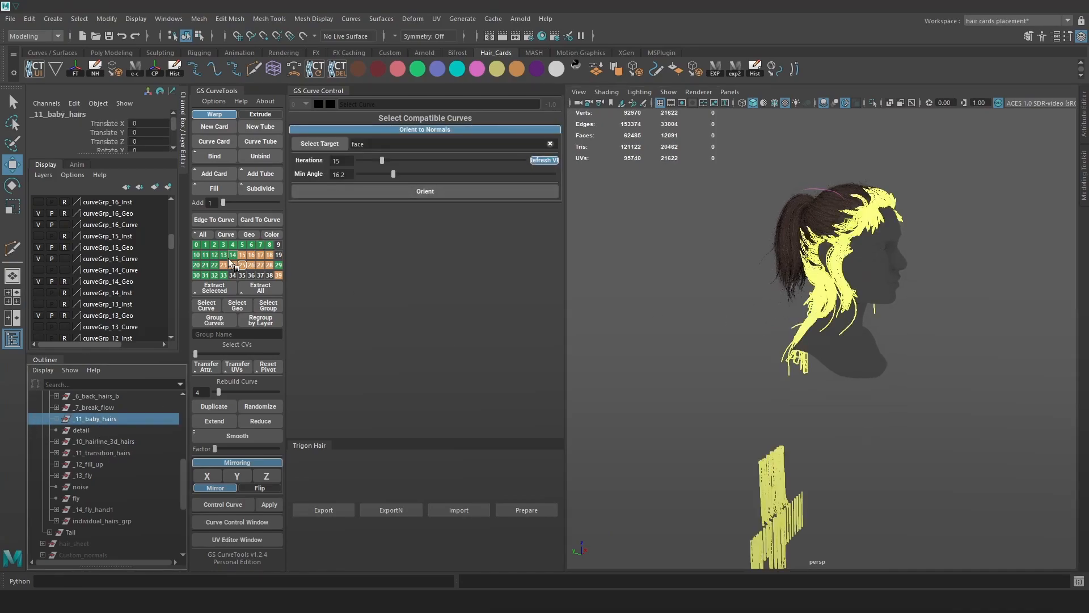
left_click(747, 346)
Zoom in to frame the hairline above the temple.
right_click_drag(753, 345, 760, 302, "alt")
middle_click_drag(760, 303, 713, 379, "alt")
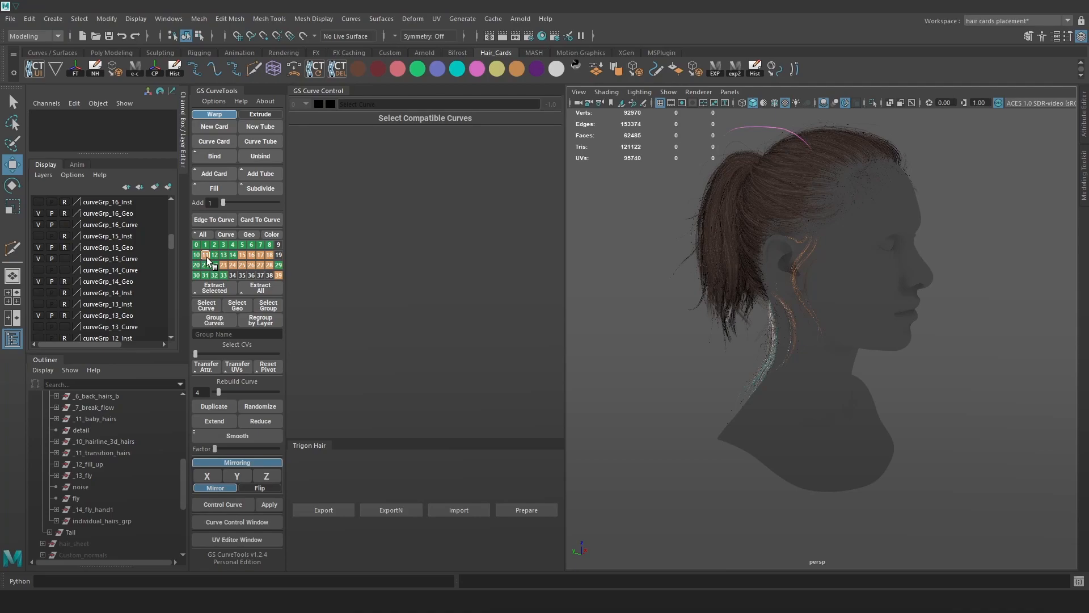
left_click_drag(933, 198, 973, 273, "alt")
right_click_drag(910, 179, 900, 194, "alt")
middle_click_drag(933, 184, 815, 420, "alt")
right_click_drag(814, 420, 795, 359, "alt")
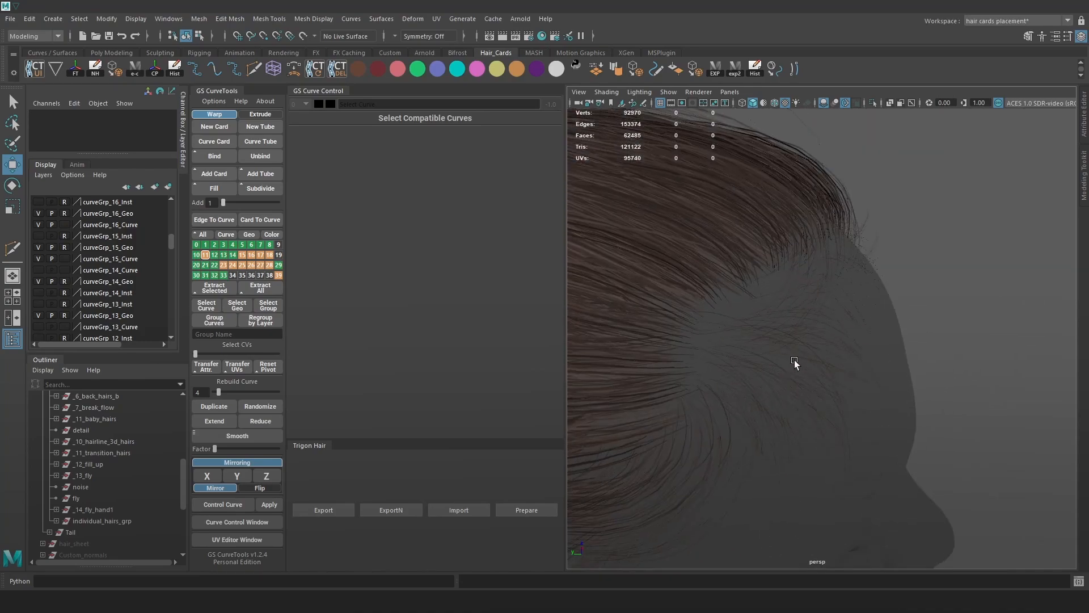
middle_click_drag(727, 262, 777, 326, "alt")
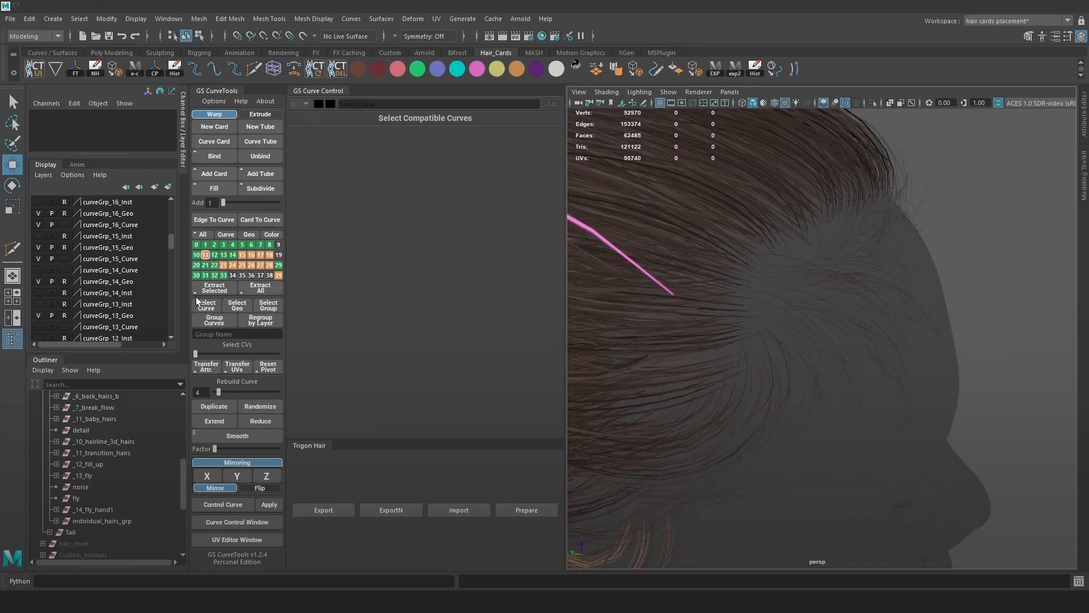
Frame _11_baby_hairs with F, then make GS CurveTools layer 12 current.
left_click(105, 418)
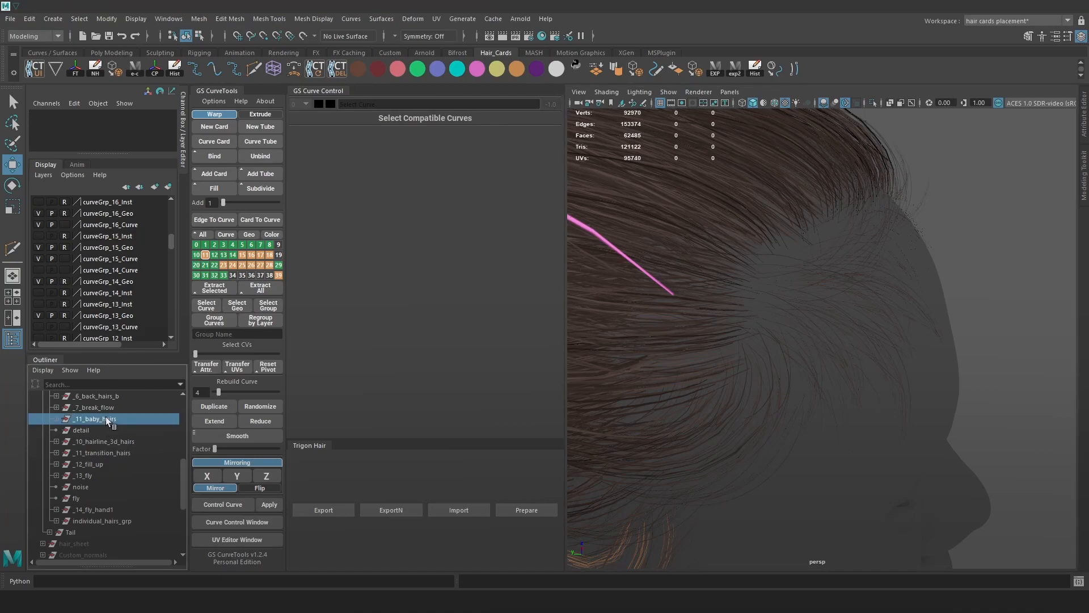
key("f")
left_click(204, 257)
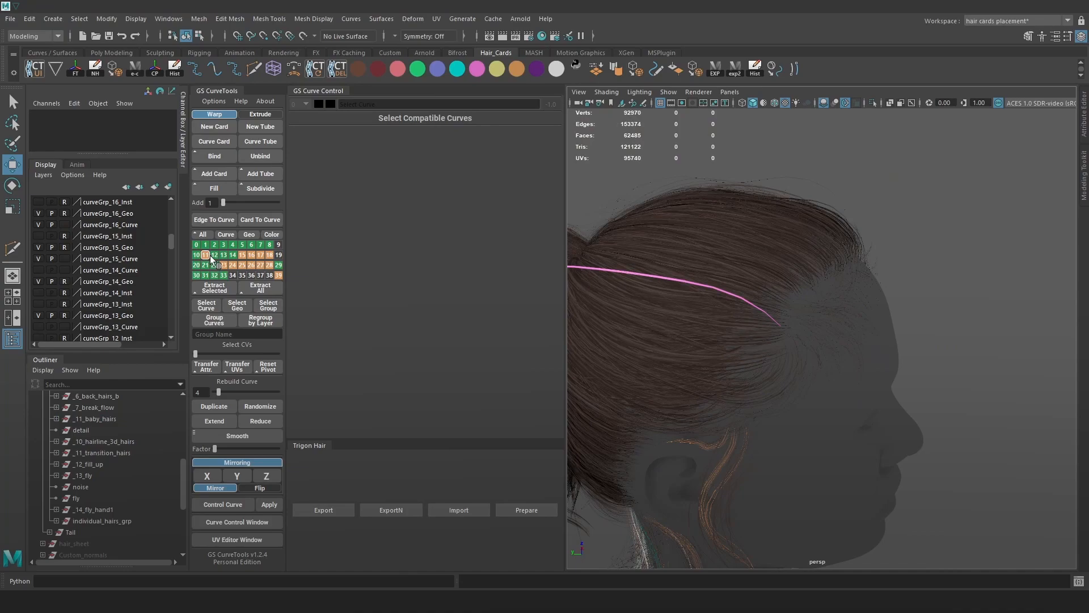
left_click(214, 256)
left_click(234, 256)
left_click(231, 255)
left_click(198, 257)
left_click(196, 255)
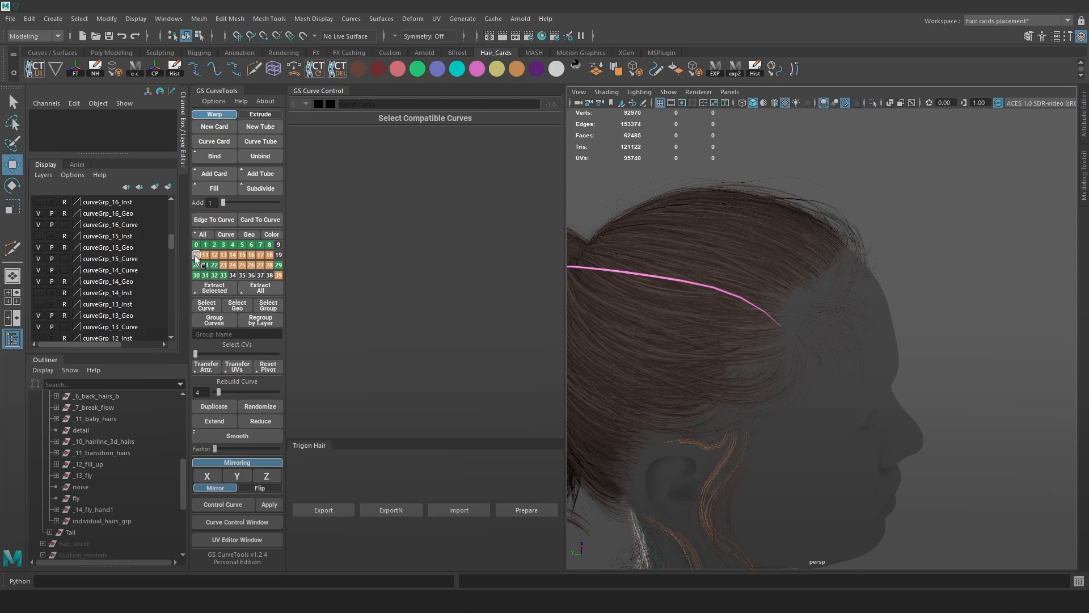
left_click(196, 255)
left_click(279, 245)
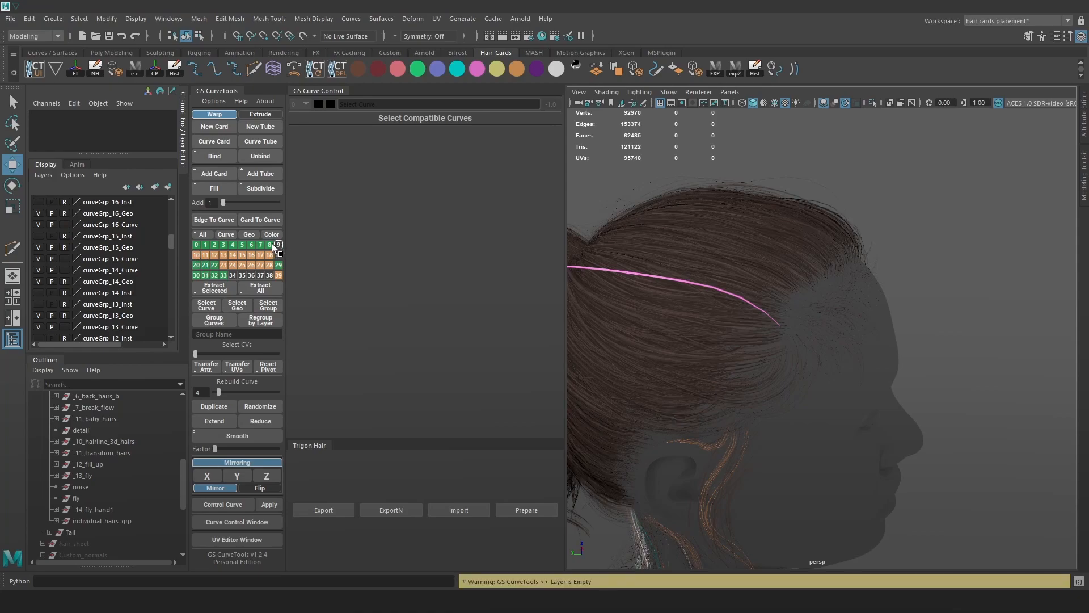
left_click(270, 244)
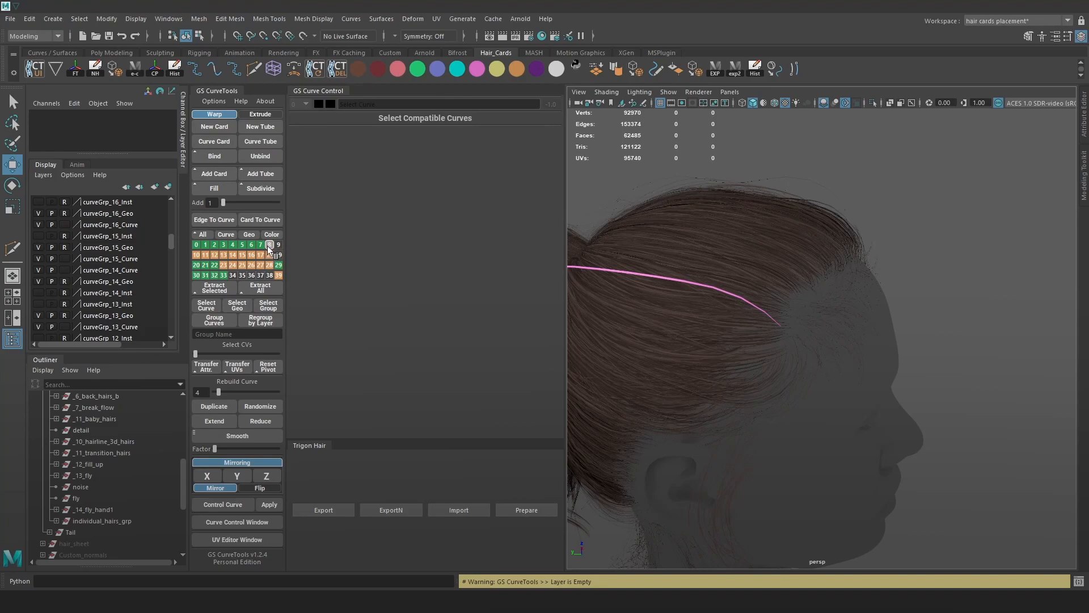
right_click_drag(268, 245, 249, 257)
middle_click_drag(771, 350, 813, 116, "alt")
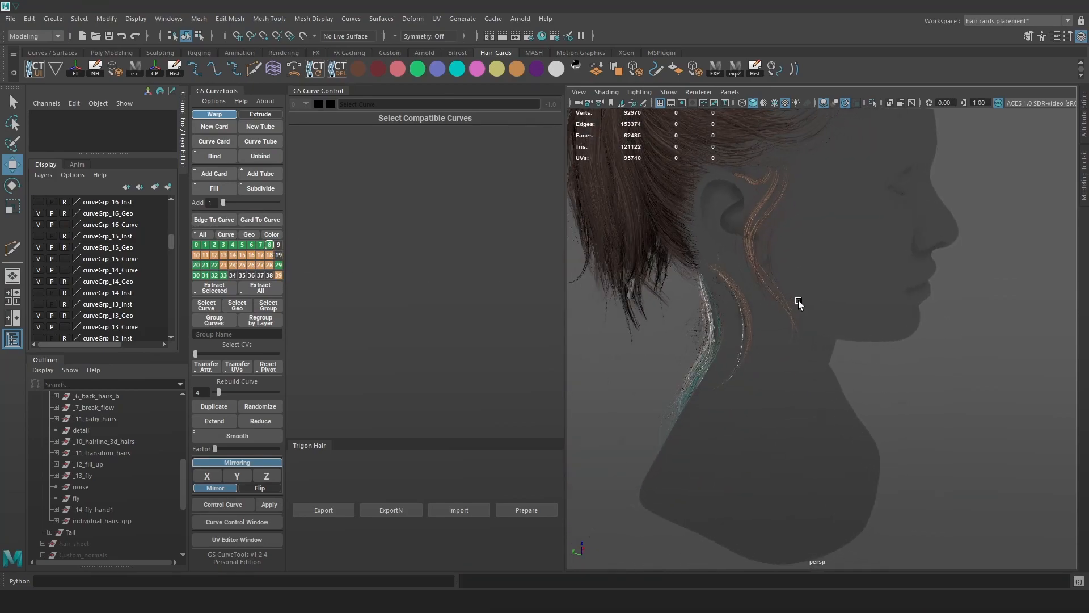
left_click_drag(692, 255, 896, 312, "alt")
left_click_drag(737, 369, 908, 238, "alt")
middle_click_drag(909, 238, 859, 363, "alt")
left_click_drag(859, 363, 899, 377, "alt")
right_click_drag(899, 378, 942, 414, "alt")
key("alt+c")
key("alt+c")
left_click_drag(907, 388, 946, 384, "alt")
key("alt+p")
right_click_drag(934, 387, 867, 362, "alt")
left_click_drag(662, 194, 904, 376)
key("f")
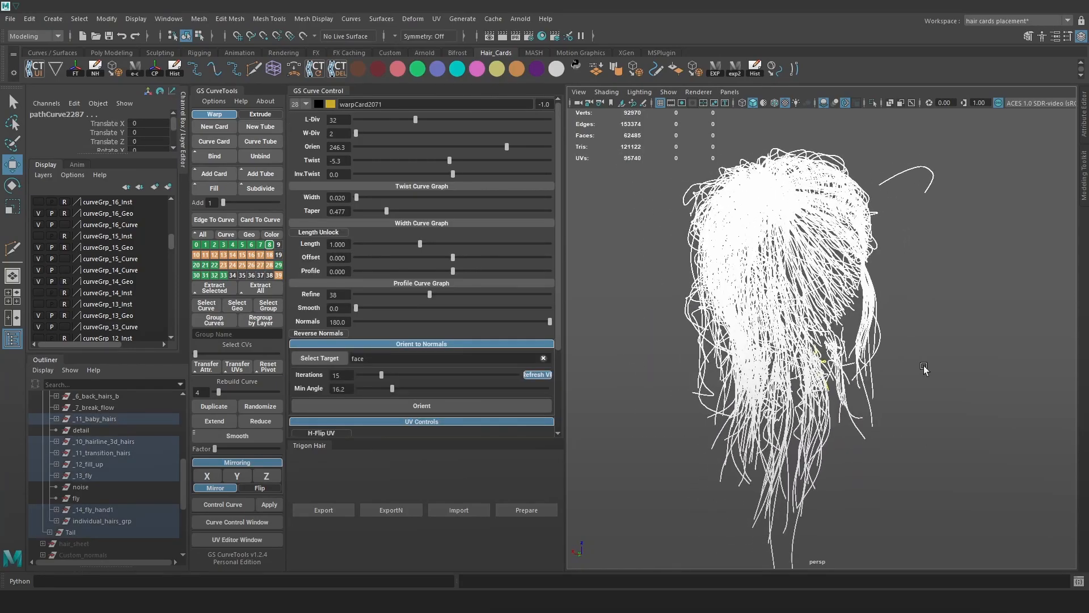
left_click(952, 444)
scroll(945, 470, "down", 6)
left_click_drag(603, 117, 908, 431)
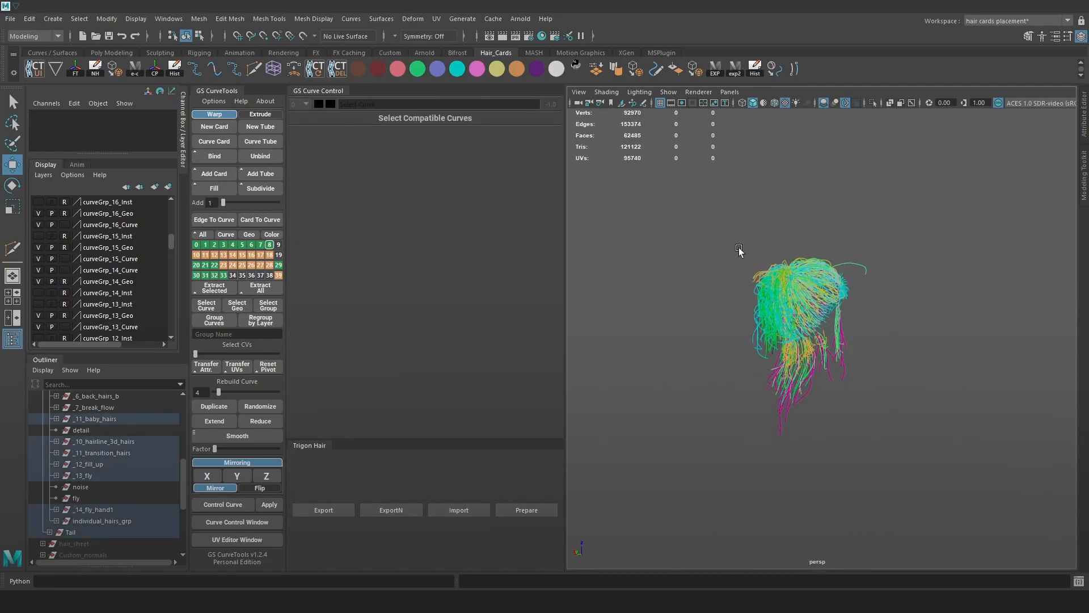
key("f")
left_click(362, 69)
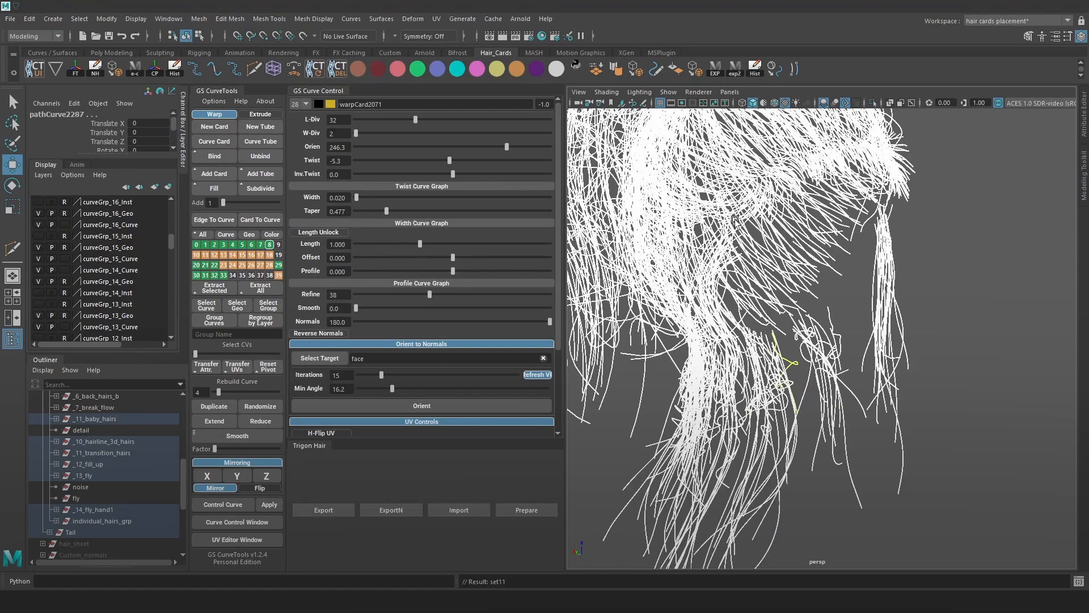
scroll(871, 287, "up", 2)
key("ctrl+1")
left_click(984, 273)
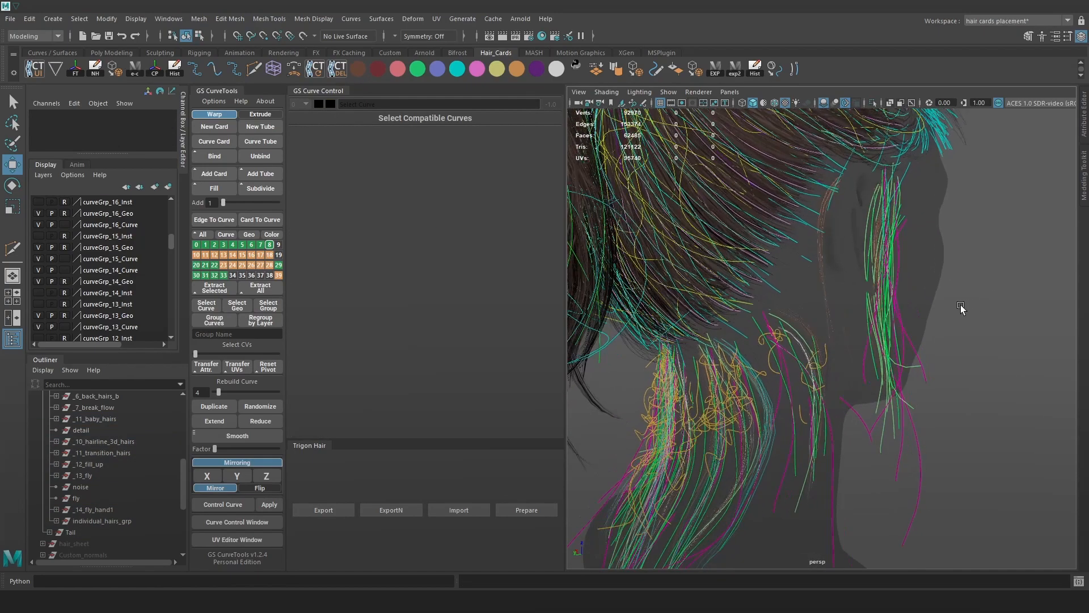
key("alt+1")
scroll(858, 353, "up", 4)
scroll(794, 321, "down", 5)
left_click_drag(780, 318, 826, 253, "alt")
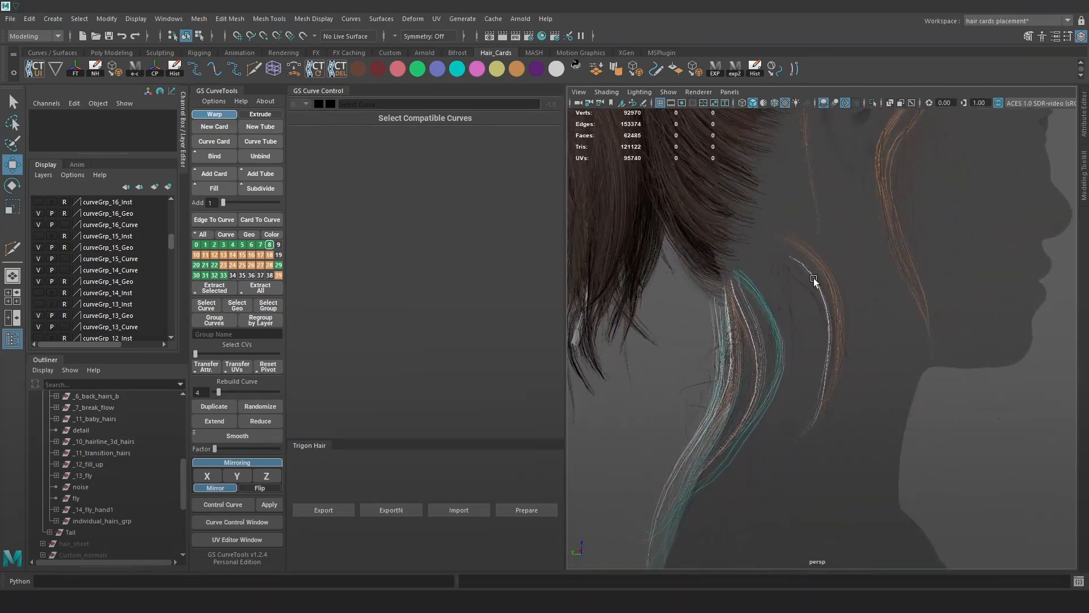
right_click_drag(825, 254, 908, 354, "alt")
left_click_drag(908, 354, 894, 341, "alt")
right_click_drag(894, 341, 771, 253, "alt")
mouse_move(772, 253)
left_mouse_down("alt")
mouse_move(768, 291)
mouse_move(785, 248)
left_mouse_up("alt")
right_click_drag(785, 247, 800, 311, "alt")
middle_click_drag(800, 312, 835, 330, "alt")
left_click_drag(835, 330, 856, 287, "alt")
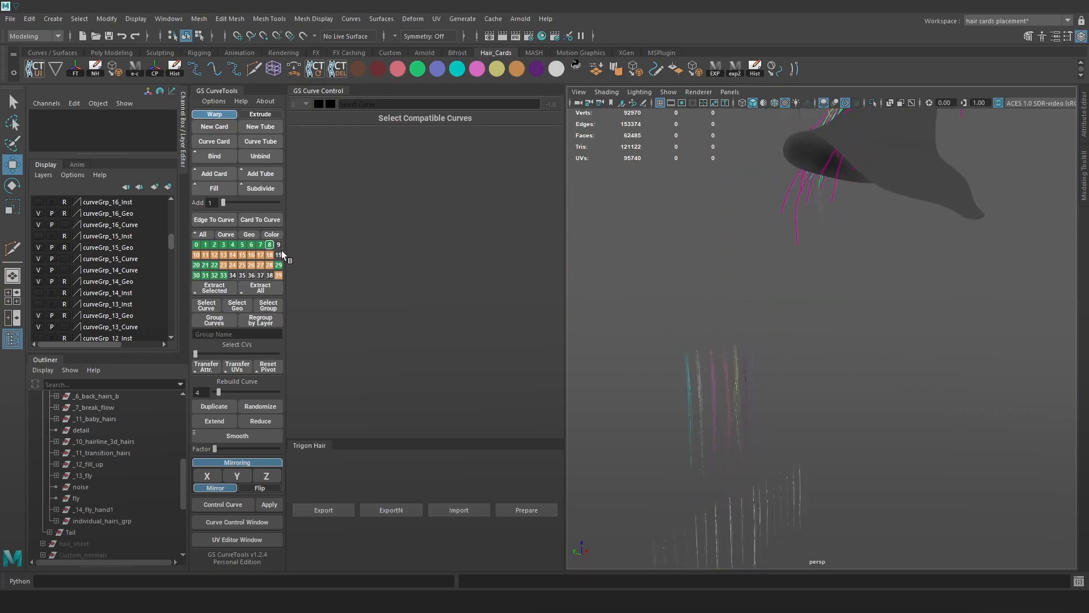
key("alt")
Rename the _11_baby_hairs group to _8_baby_hairs.
double_click(104, 419)
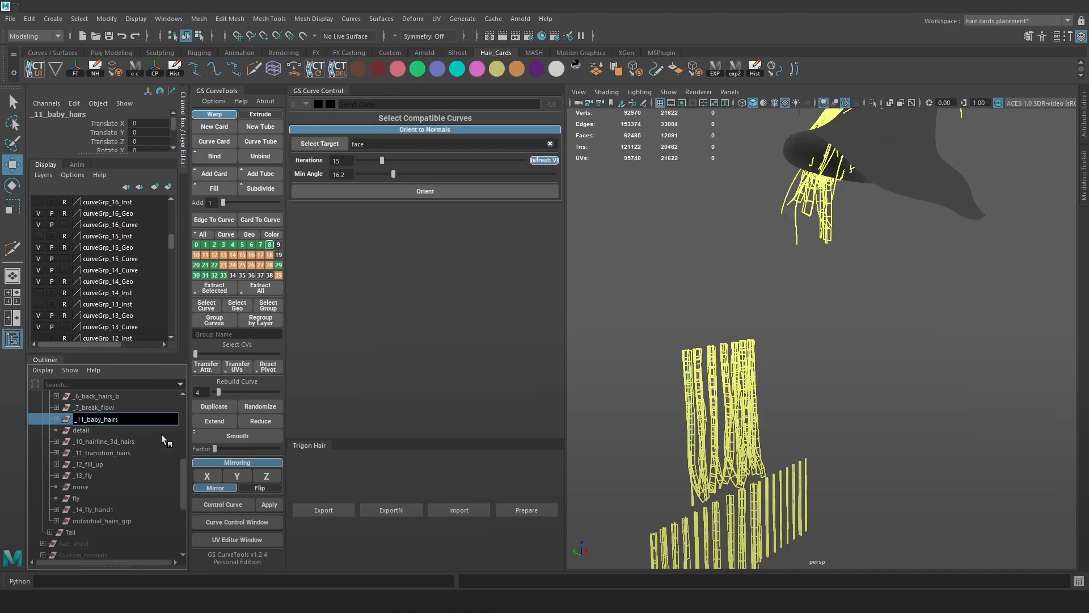
key("BackSpace")
key("BackSpace")
type("8")
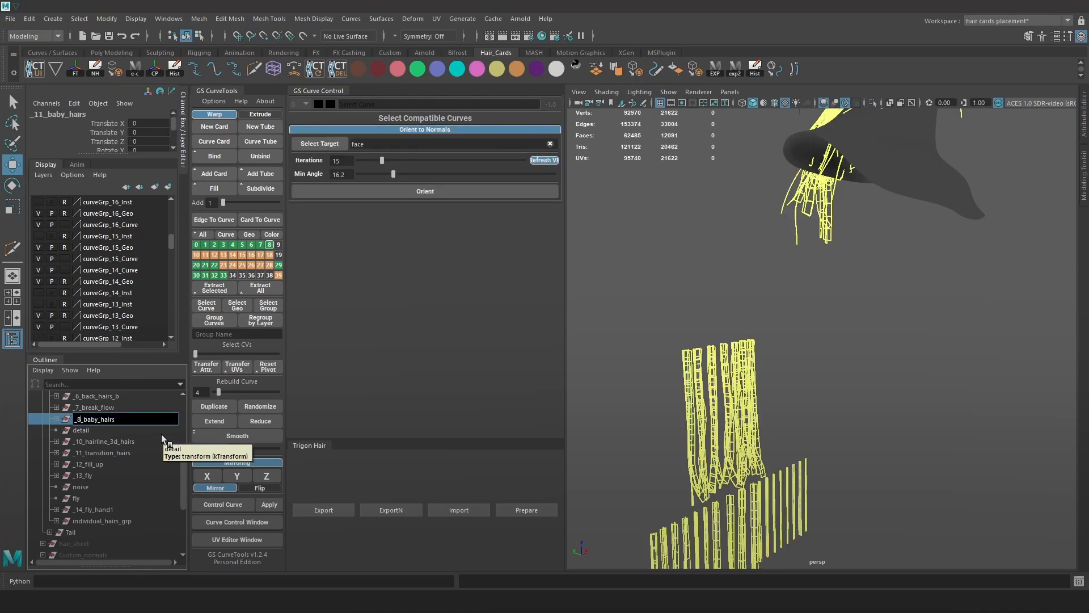
key("Return")
middle_click_drag(775, 145, 724, 378, "alt")
left_click_drag(723, 378, 650, 296, "alt")
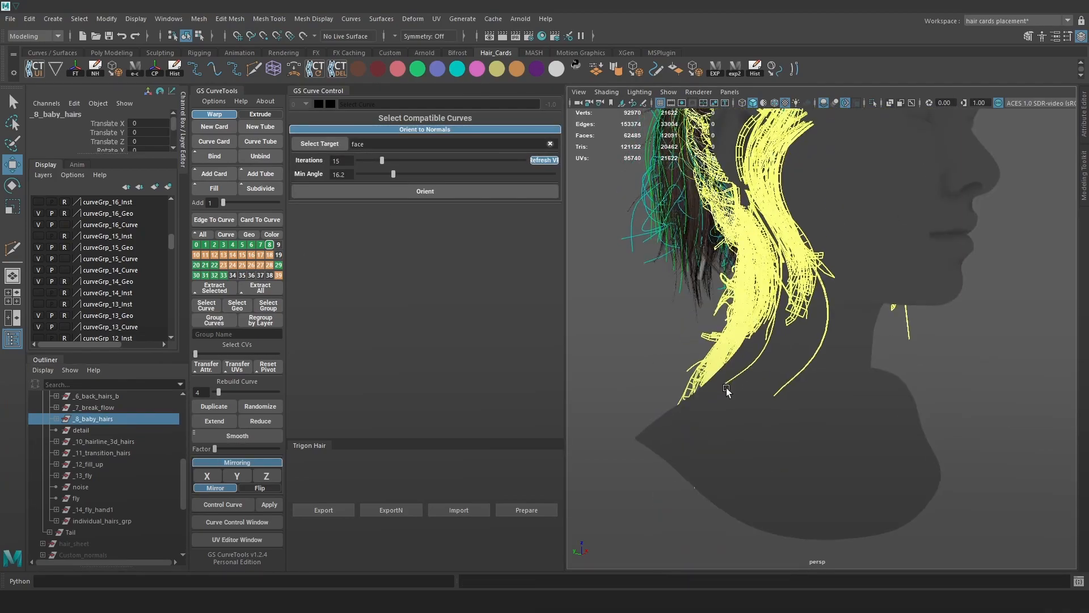
middle_click_drag(650, 296, 654, 374, "alt")
left_click(570, 366)
Set GS CurveTools layers 8, 7, 29 to 32, 4 and others to draw on top.
left_click(267, 245, "ctrl+alt+shift")
left_click(259, 246, "ctrl+alt+shift")
left_click(214, 246, "ctrl+alt+shift")
left_click(206, 246, "ctrl+alt+shift")
left_click(197, 246, "ctrl+alt+shift")
left_click(197, 265, "ctrl+alt+shift")
left_click(205, 265, "ctrl+alt+shift")
left_click(214, 266, "ctrl+alt+shift")
left_click(223, 275, "ctrl+alt+shift")
left_click(214, 275, "ctrl+alt+shift")
left_click(206, 276, "ctrl+alt+shift")
left_click(196, 276, "ctrl+alt+shift")
left_click(278, 265, "ctrl+alt+shift")
left_click(232, 245, "ctrl+alt+shift")
scroll(825, 369, "up", 2)
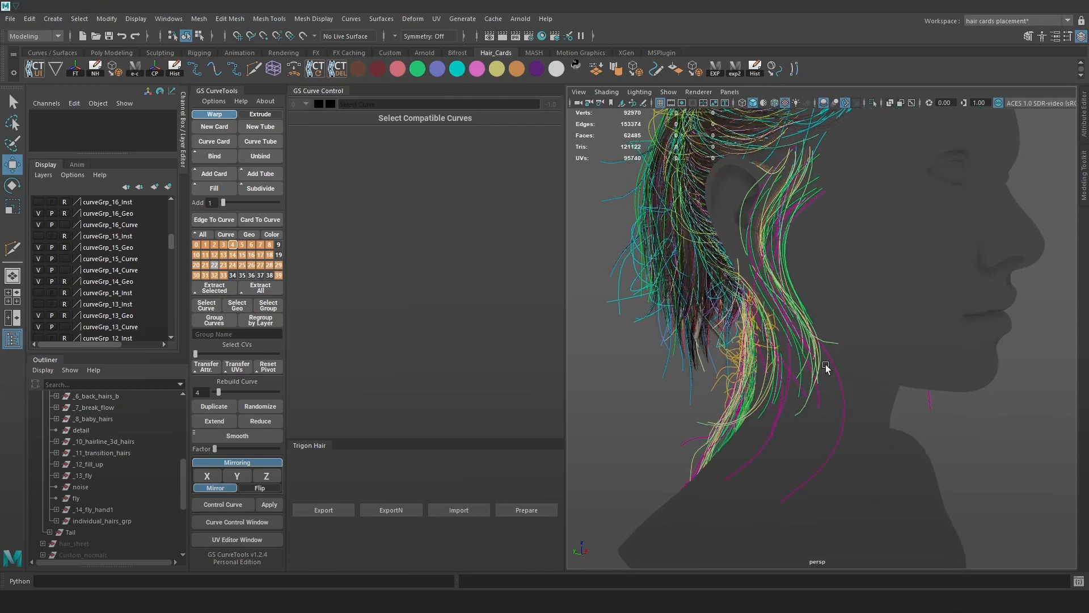
scroll(827, 369, "up", 6)
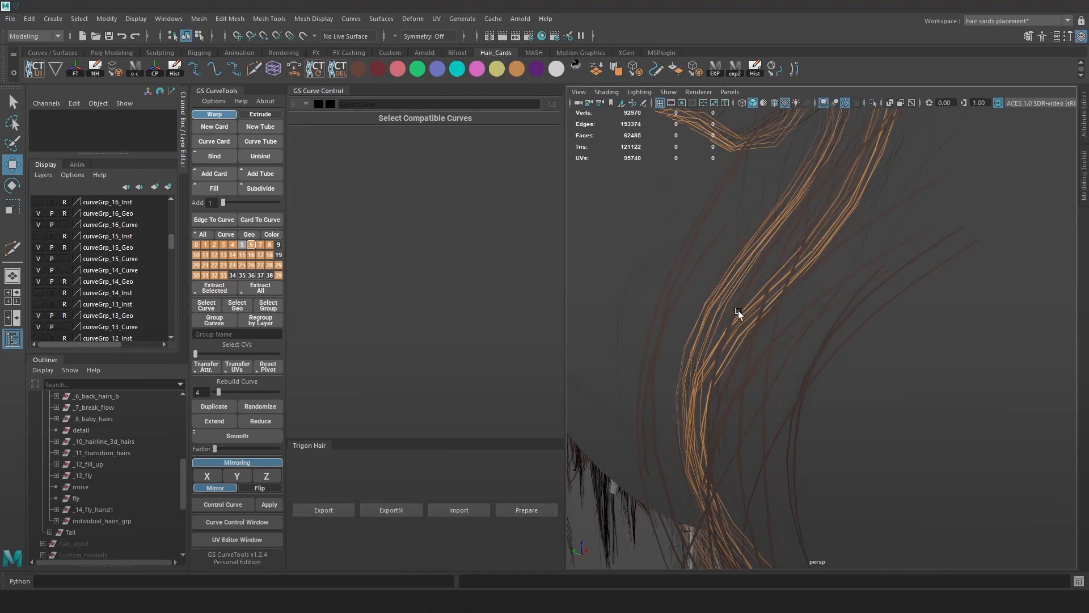
Make layer 5 current and toggle layer 8 curves off and on.
scroll(765, 351, "down", 3)
left_click_drag(765, 351, 840, 320, "alt")
left_click(242, 244)
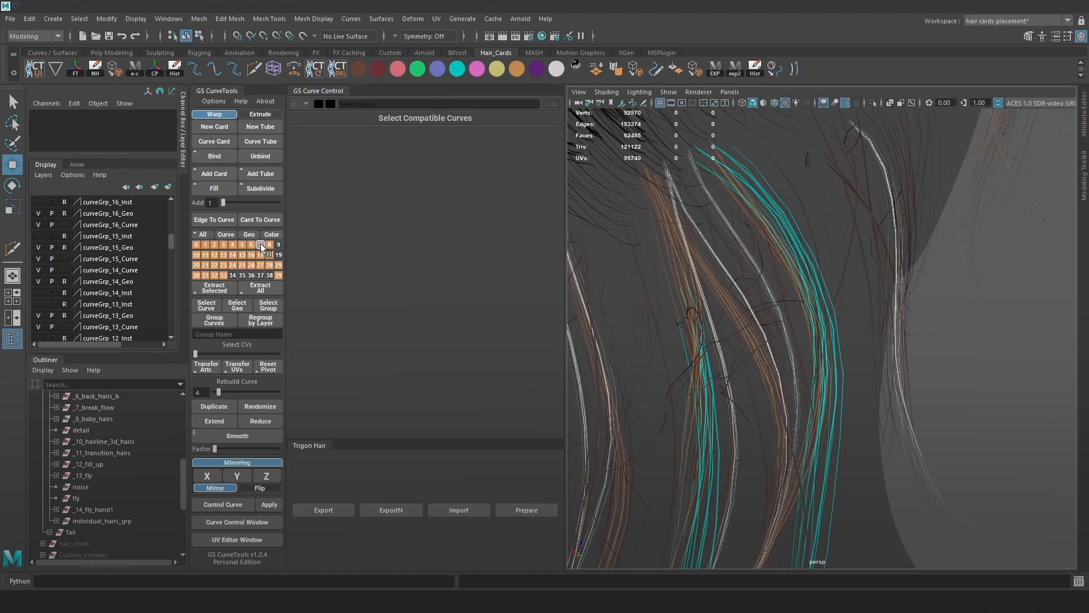
left_click(269, 244)
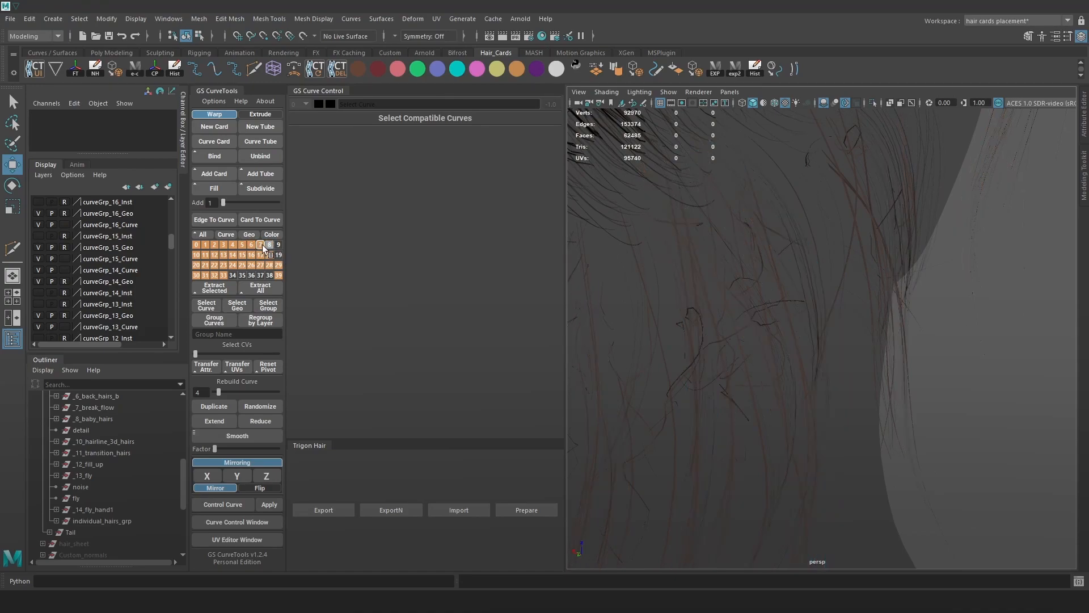
left_click(269, 244)
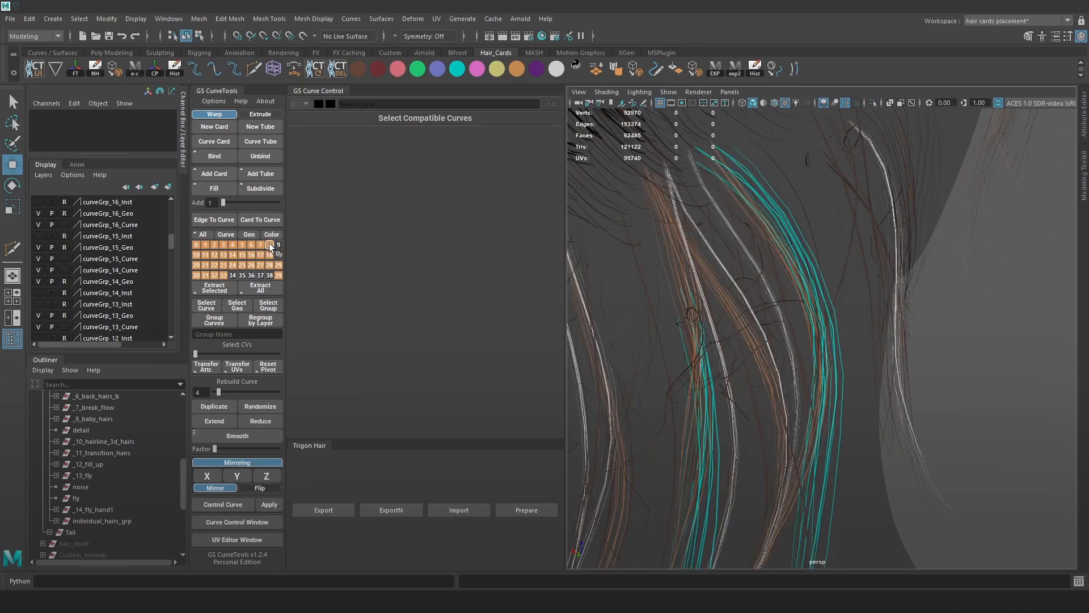
Isolate the _8_baby_hairs group, toggle layer 8 curves and bring up layer 8 options.
left_click(109, 418)
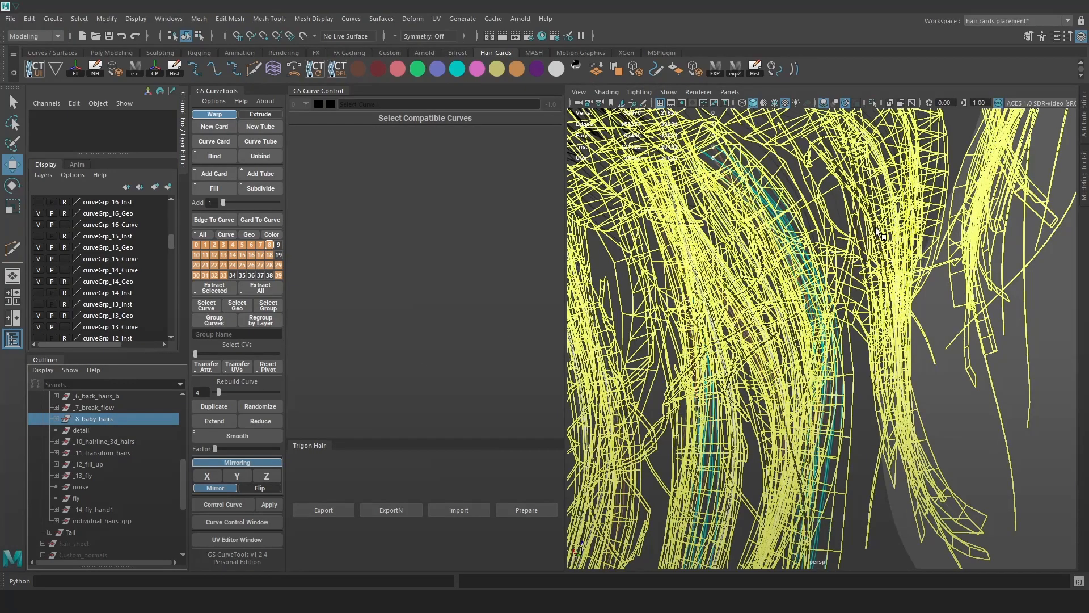
left_click(873, 103)
left_click(996, 241)
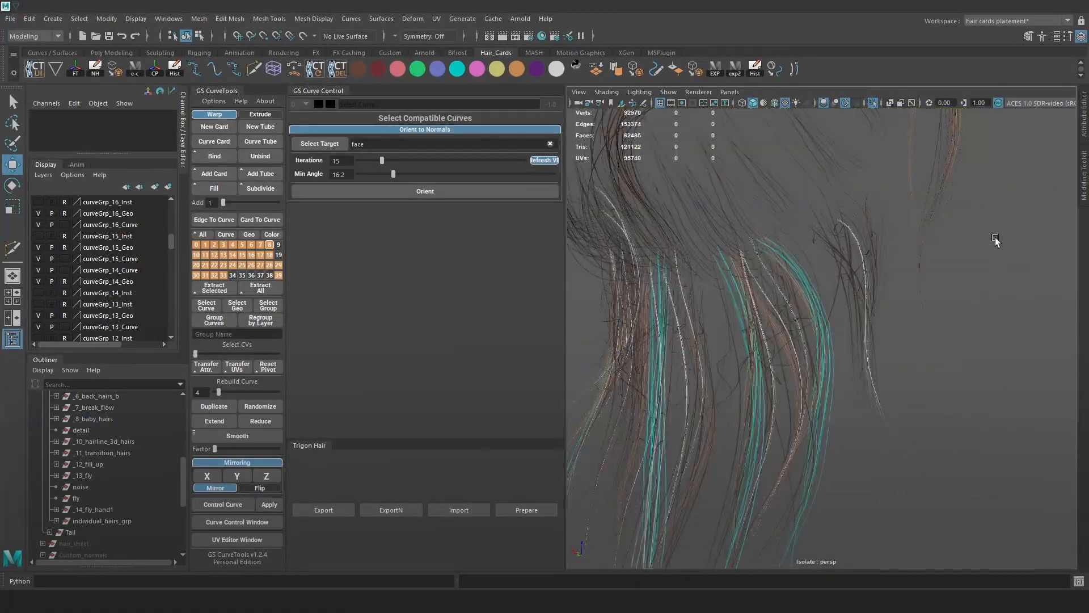
left_click(268, 244)
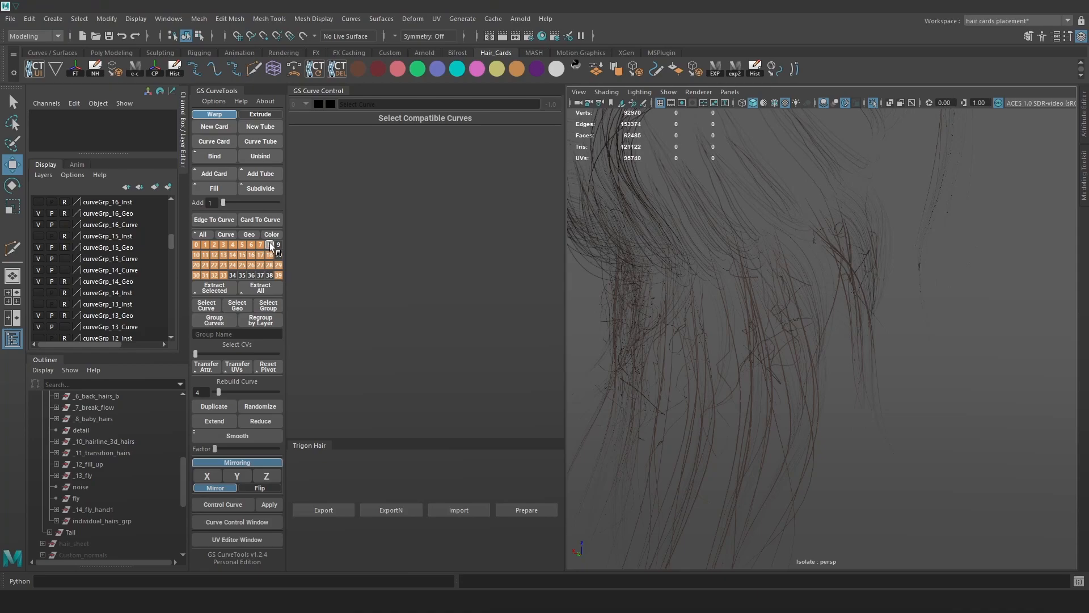
left_click(268, 243)
right_click_drag(269, 243, 277, 228)
Select the layer 8 hair curves and inspect them from front and back.
right_click_drag(274, 233, 230, 244)
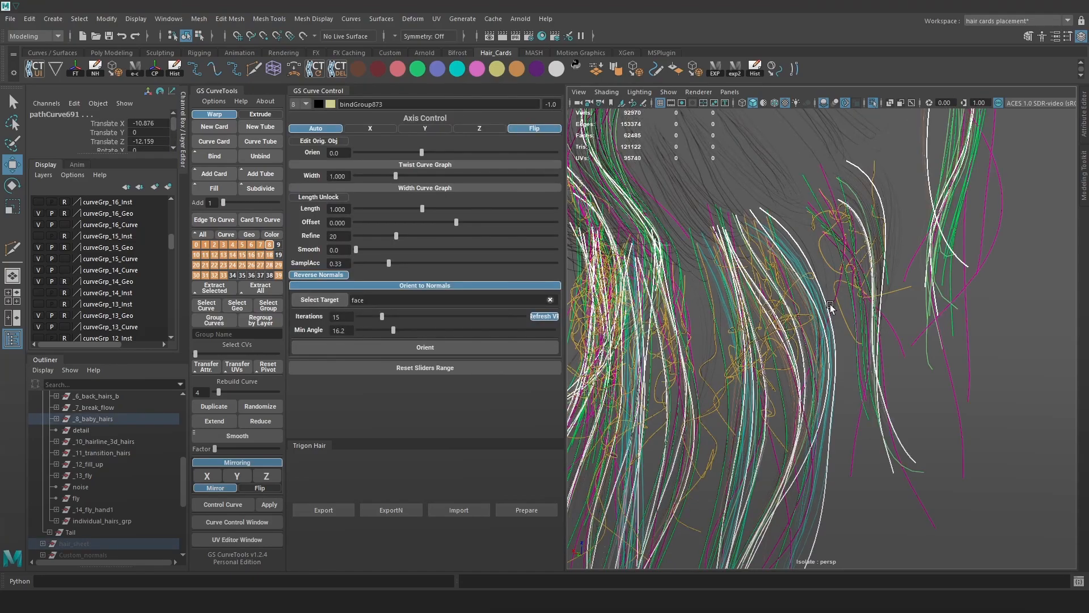
right_click_drag(830, 306, 678, 190, "alt")
left_click_drag(678, 189, 890, 340, "alt")
left_click(890, 342)
right_click_drag(749, 255, 892, 363, "alt")
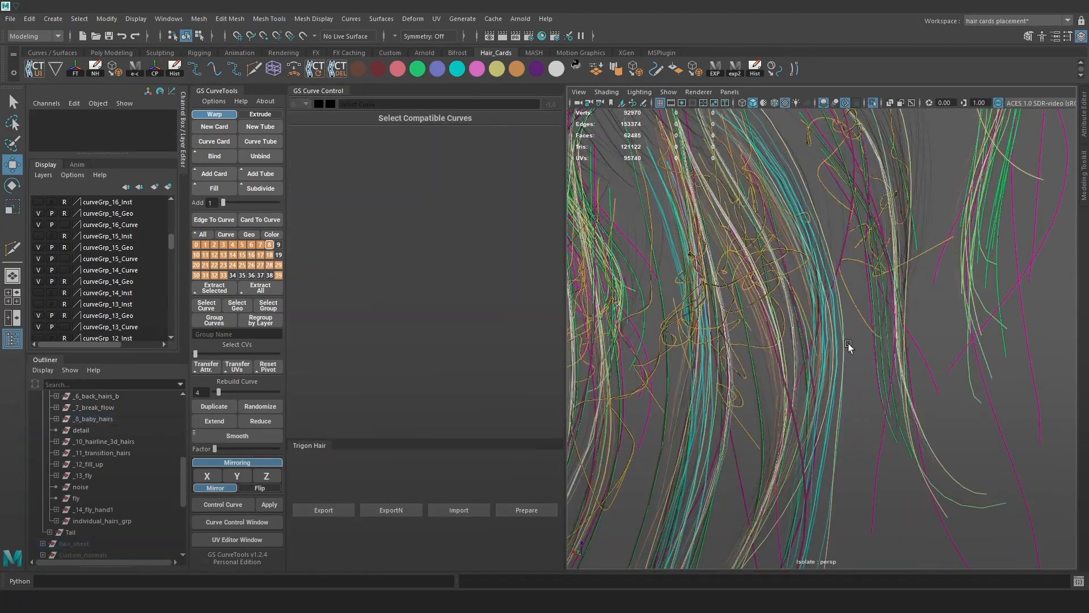
scroll(892, 363, "up", 5)
left_click(727, 401)
scroll(709, 318, "down", 3)
left_click(365, 64)
left_click(380, 74)
right_click_drag(887, 379, 792, 270, "alt")
left_click(902, 203)
left_click_drag(901, 203, 694, 482)
left_click(367, 67)
middle_click_drag(905, 476, 856, 326, "alt")
right_click_drag(857, 326, 902, 360, "alt")
Delete the bindGroup cards of the straight curves lying off to the side.
left_click_drag(1007, 536, 718, 269)
key("Up")
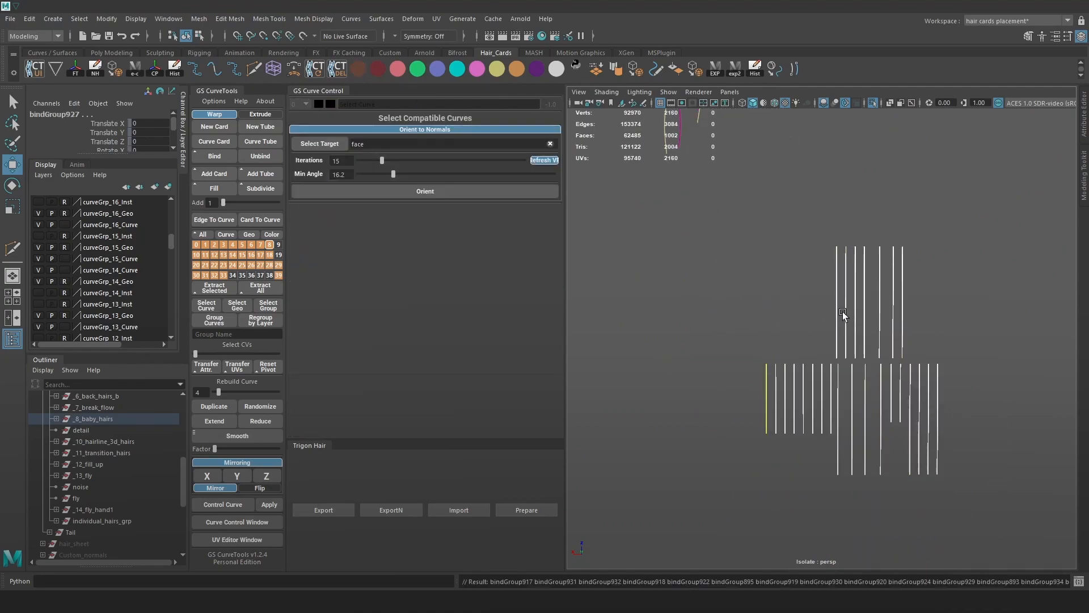
key("ctrl+1")
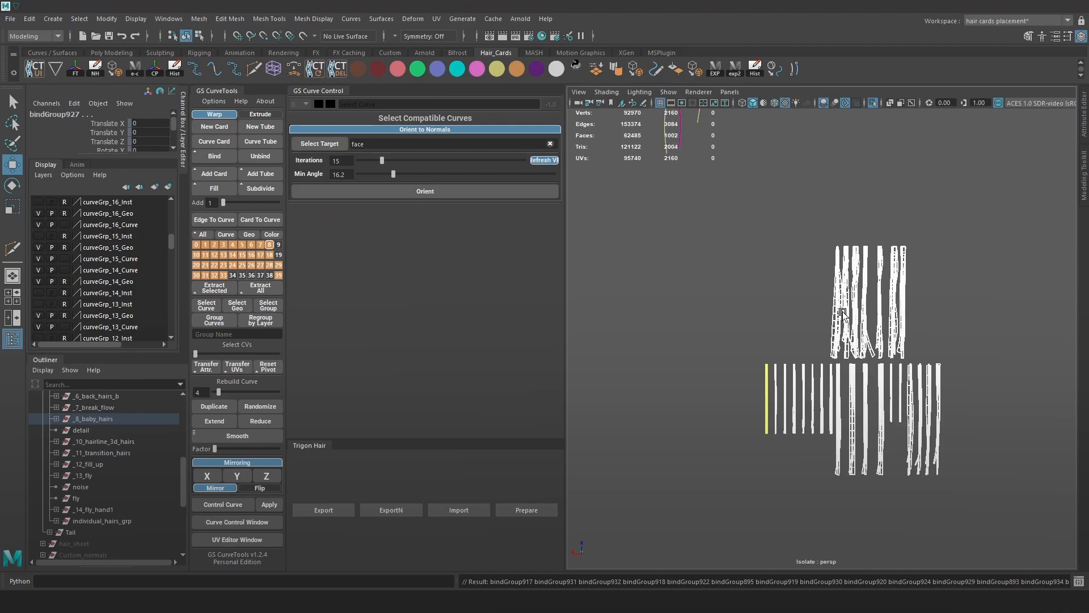
key("Delete")
Hide the coloured guide curves and reframe the view on the head hair.
middle_click_drag(790, 230, 895, 470, "alt")
right_click_drag(895, 470, 944, 424, "alt")
left_click_drag(951, 353, 929, 354, "alt")
key("alt+1")
middle_click_drag(929, 261, 928, 348, "alt")
left_click_drag(928, 347, 893, 348, "alt")
right_click_drag(893, 348, 900, 196, "alt")
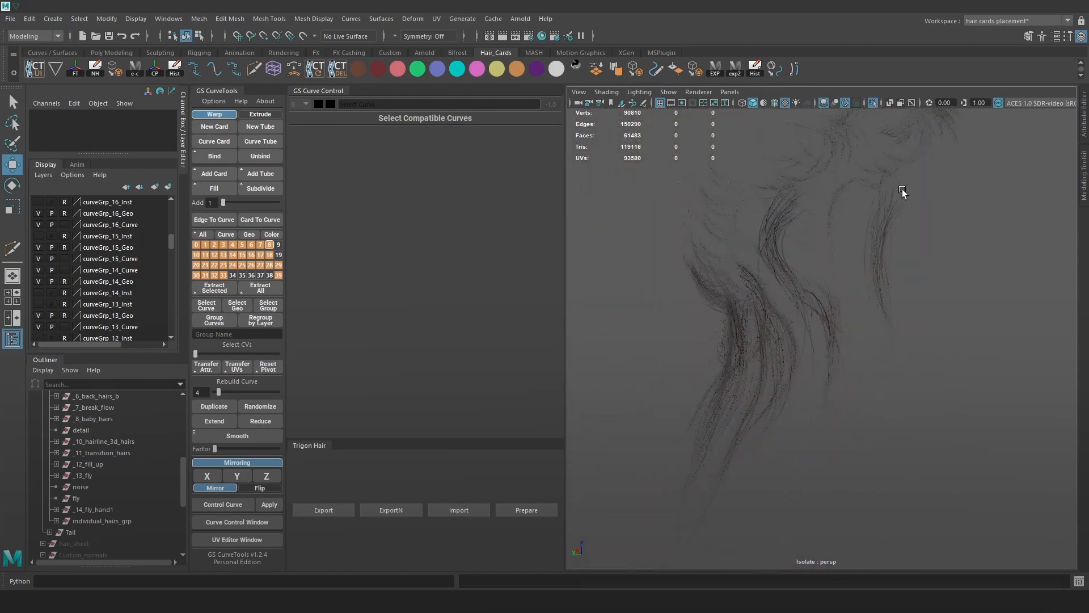
Turn off Isolate Select so the whole head and hair are visible.
left_click(874, 104)
mouse_move(955, 288)
left_mouse_down("alt")
mouse_move(945, 280)
mouse_move(966, 295)
left_mouse_up("alt")
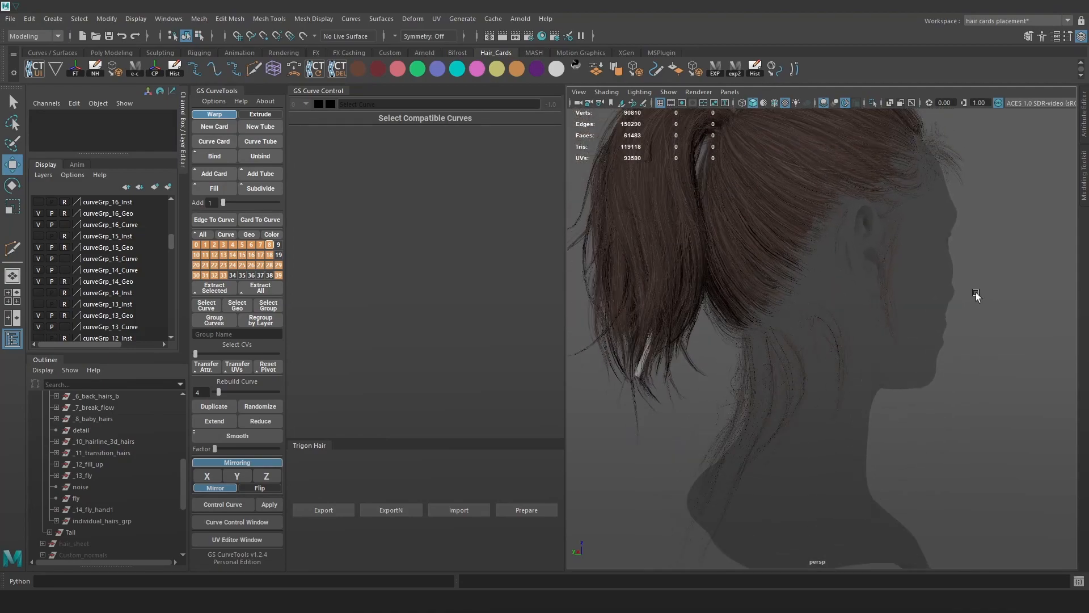
middle_click_drag(737, 314, 845, 323, "alt")
scroll(846, 322, "up", 5)
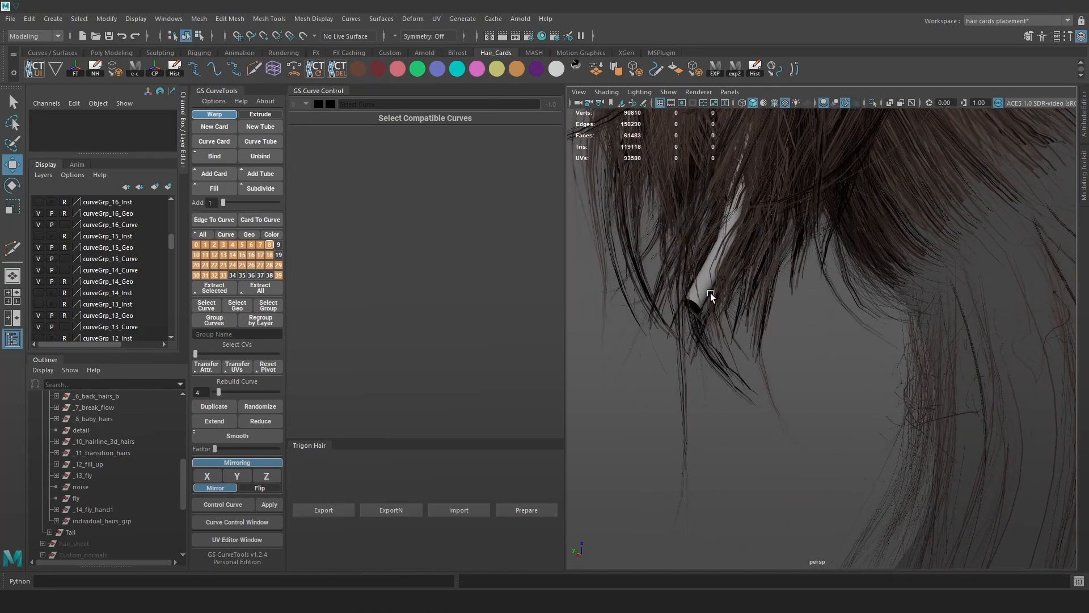
Hide the stray sweep1 card from the Outliner with Ctrl+H.
left_click(710, 292)
scroll(741, 233, "down", 6)
scroll(830, 265, "down", 1)
scroll(52, 527, "down", 4)
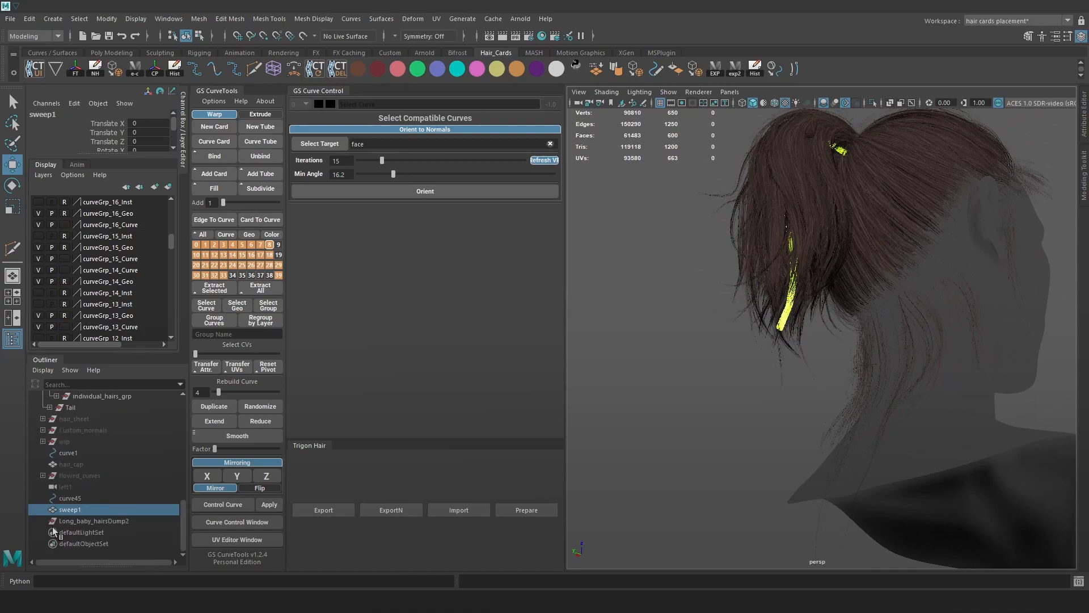
left_click_drag(689, 306, 651, 328, "alt")
left_click(788, 296)
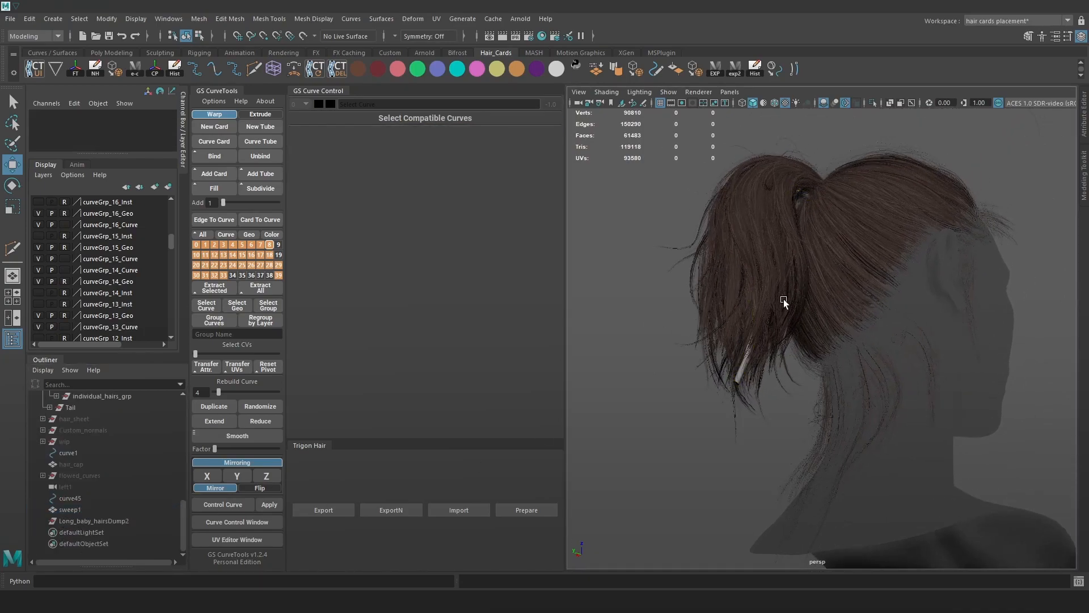
left_click(57, 510)
key("ctrl+h")
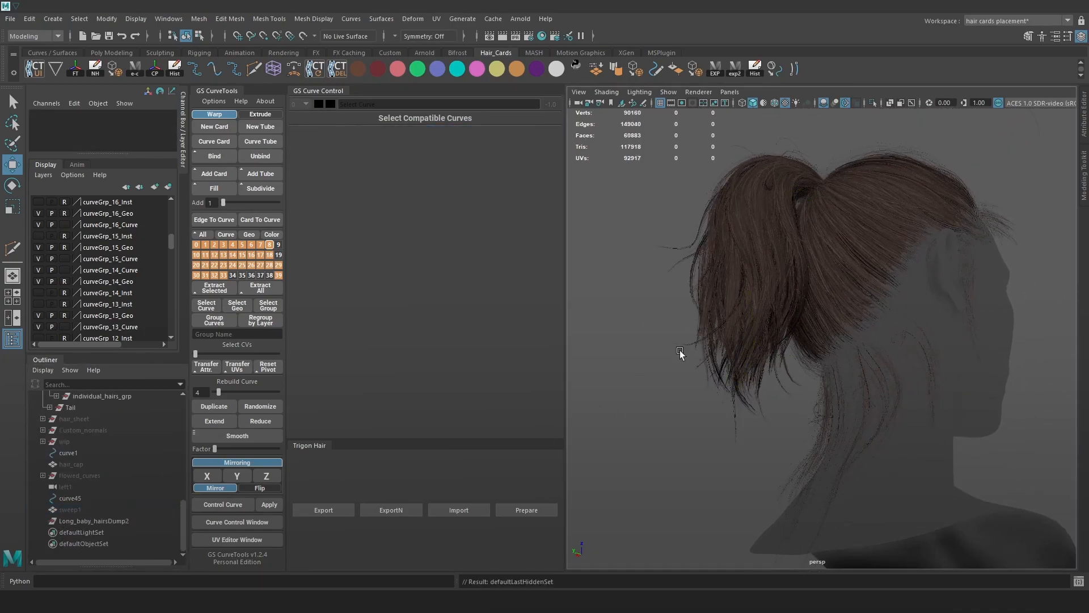
Orbit to the side profiles and round the back of the head to review the hair.
left_click_drag(782, 307, 773, 387, "alt")
scroll(842, 295, "up", 4)
scroll(772, 387, "down", 7)
left_click_drag(925, 302, 758, 311, "alt")
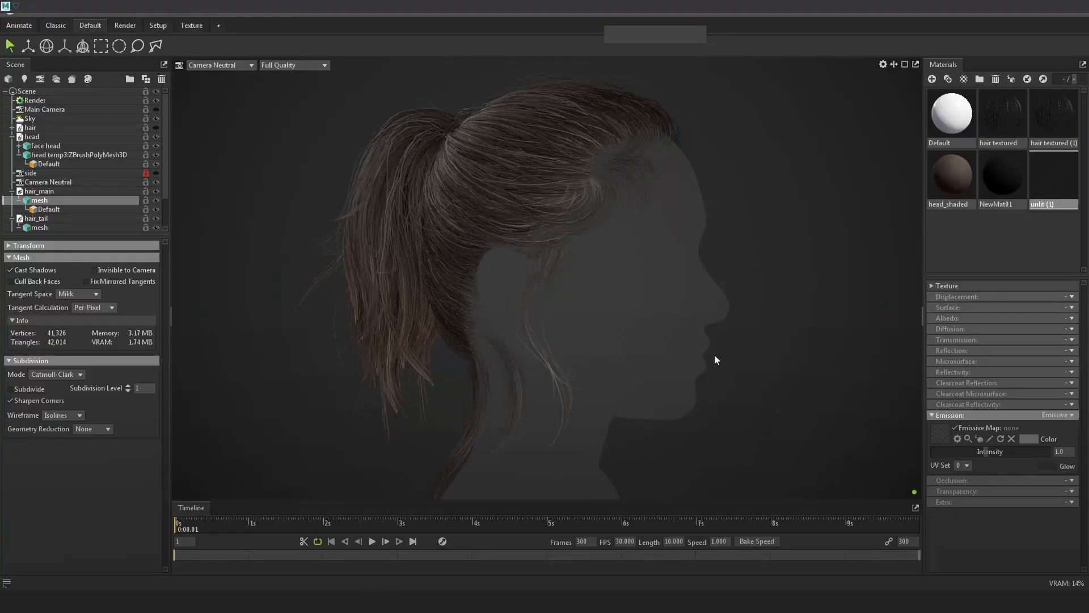
left_click_drag(715, 360, 690, 390)
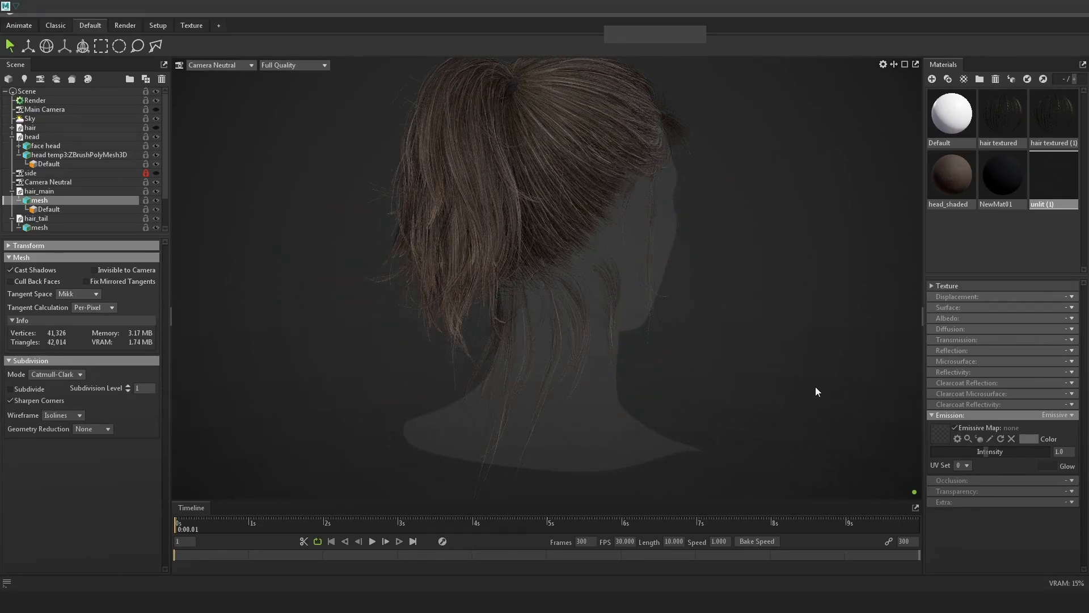
Paste the current render screenshot into Photoshop as a new layer.
left_click_drag(824, 374, 816, 377)
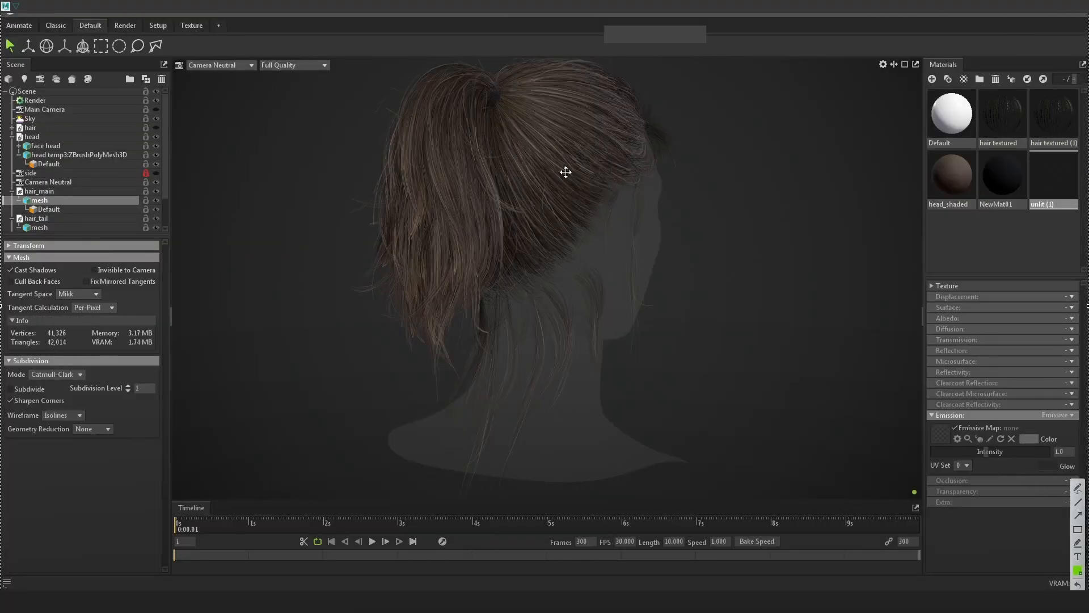
key("ctrl+c")
left_click(164, 601)
key("ctrl+v")
scroll(616, 329, "down", 5, "alt")
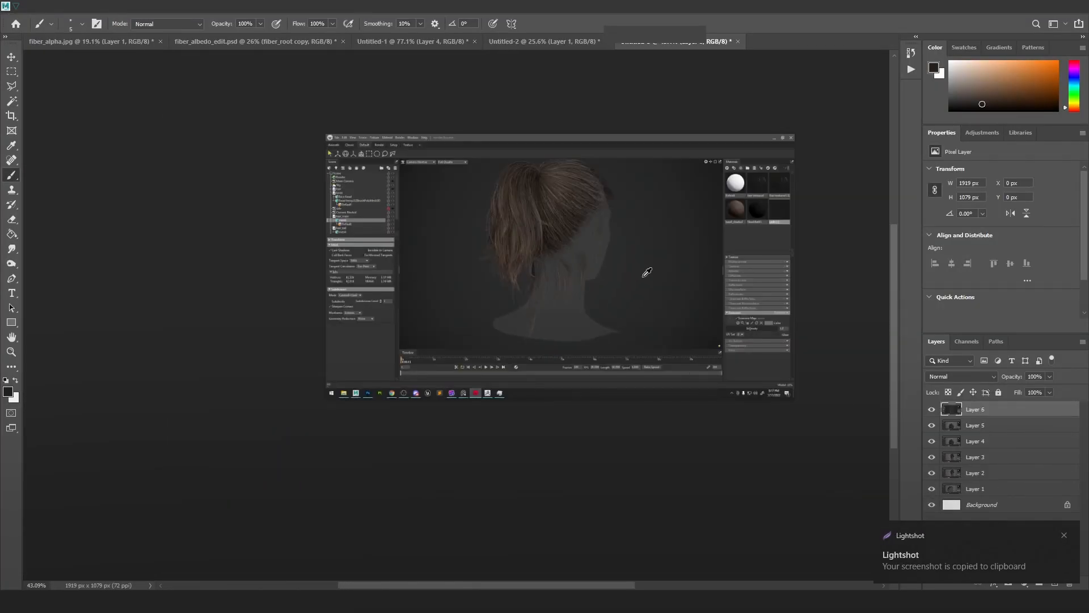
key("alt+Tab")
key("alt+Tab")
key("alt+Tab")
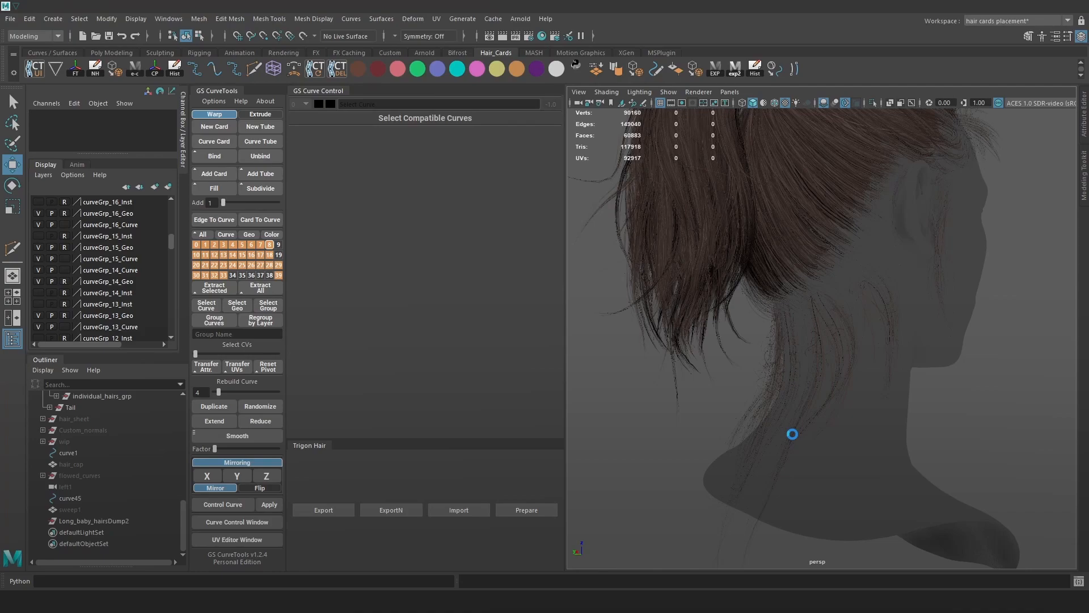
Take a full-screen Lightshot capture of the Marmoset back-of-head render and copy it.
key("alt+Tab")
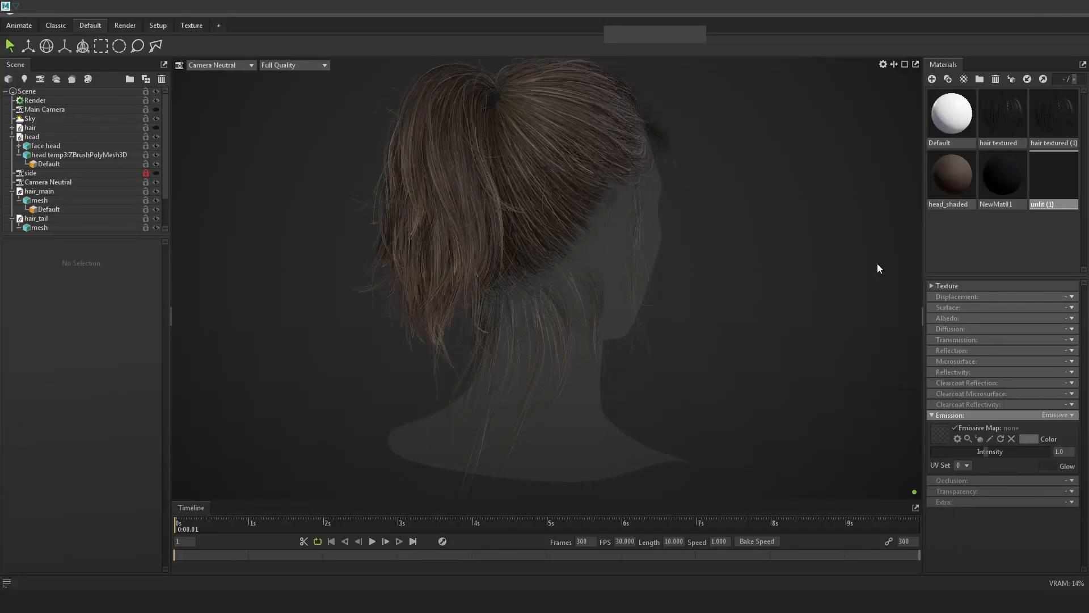
key("Print")
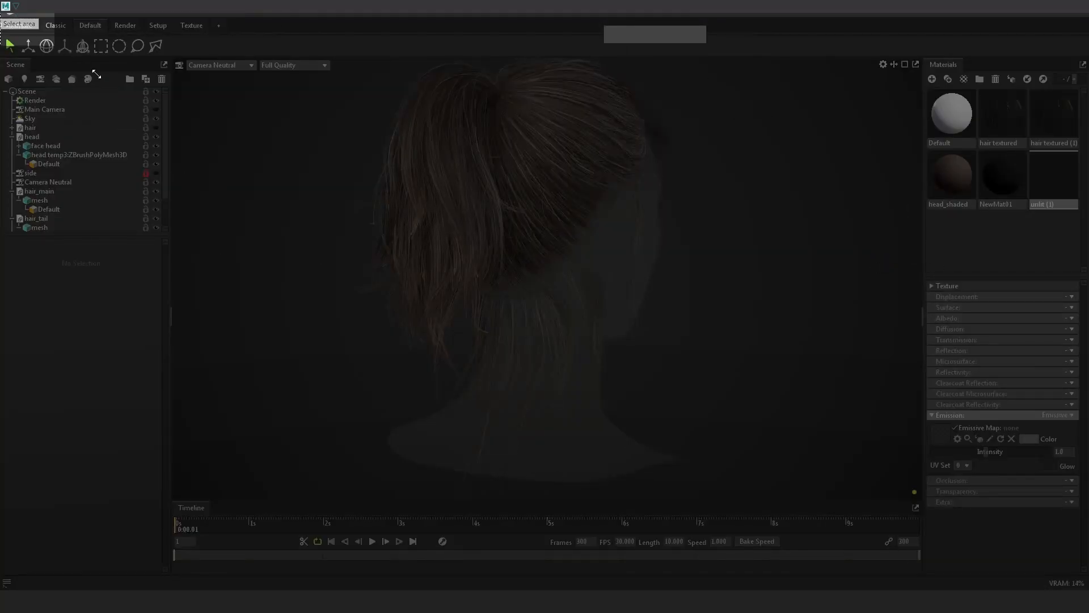
left_click_drag(0, 12, 1088, 590)
key("ctrl+c")
key("alt+Tab")
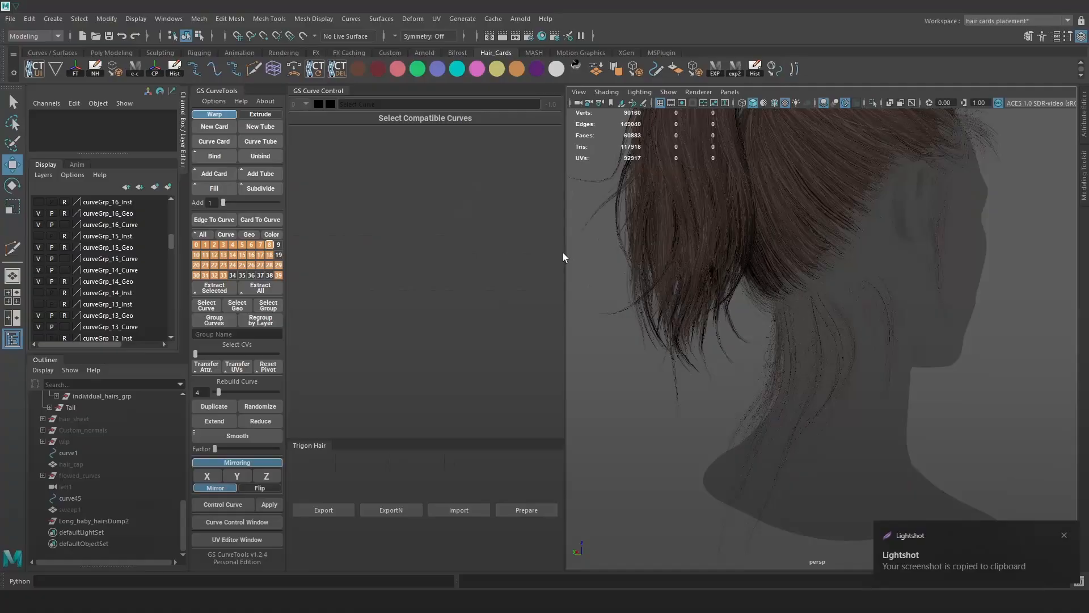
key("alt+Tab")
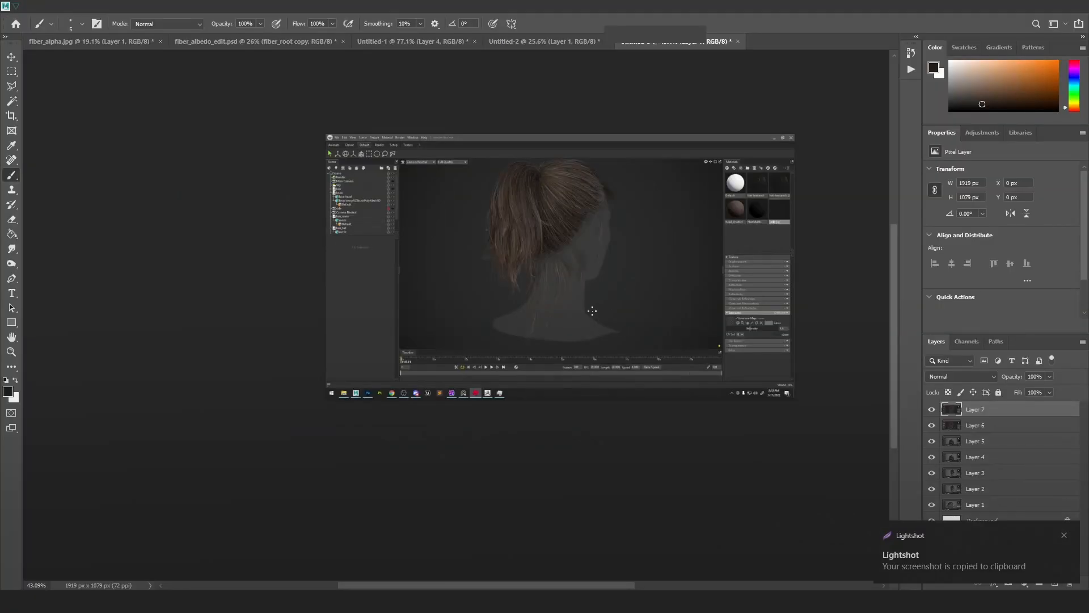
Paste the capture as Layer 7 and toggle its visibility to compare the nape strands.
key("ctrl+v")
scroll(565, 276, "up", 5, "alt")
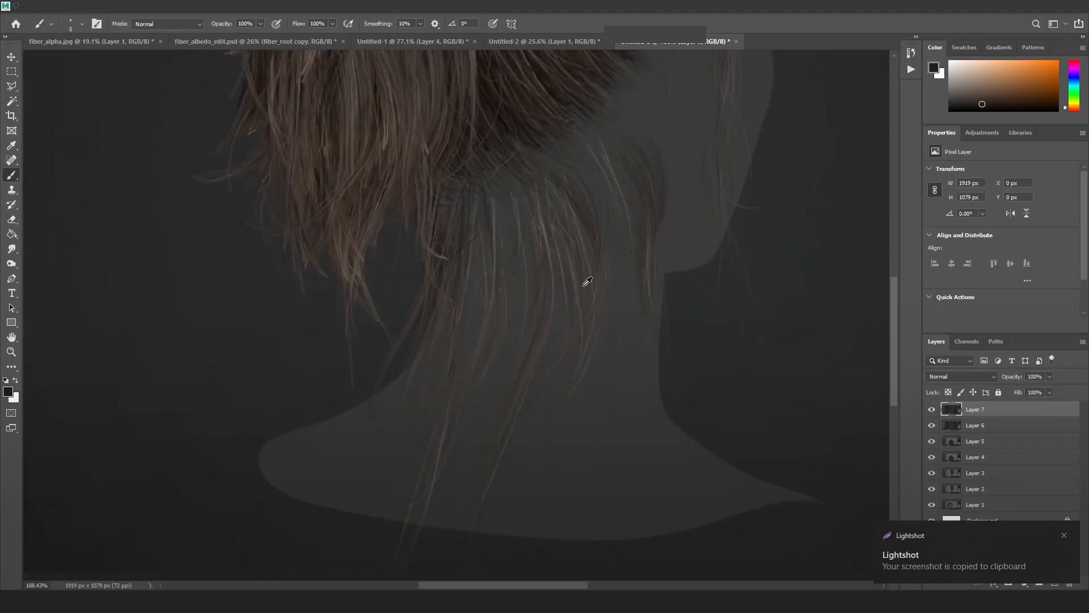
left_click(932, 413)
left_click(932, 414)
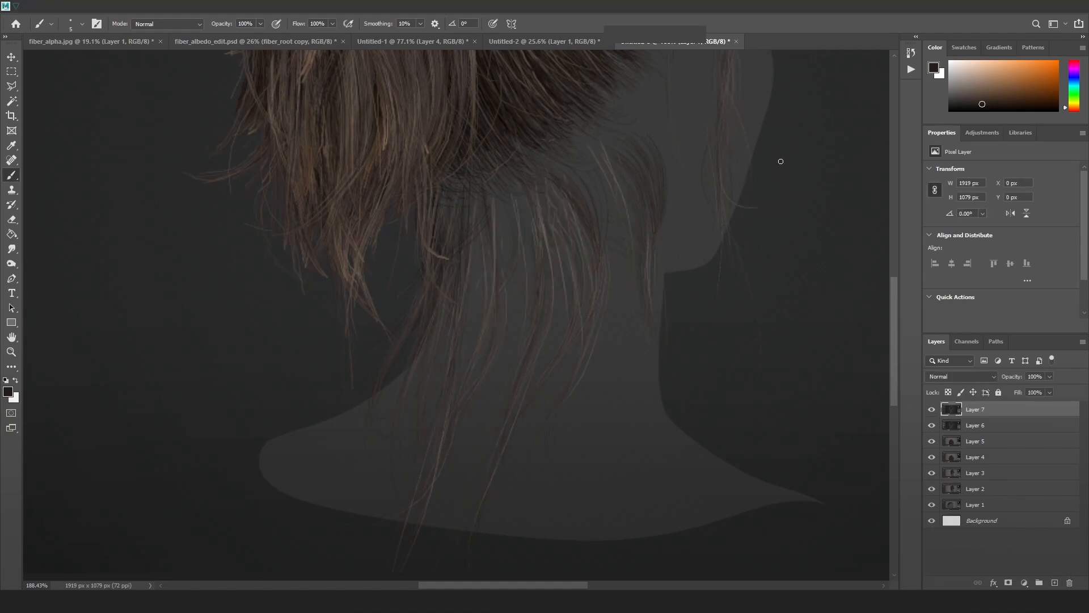
left_click_drag(780, 161, 748, 306)
scroll(590, 369, "down", 4, "alt")
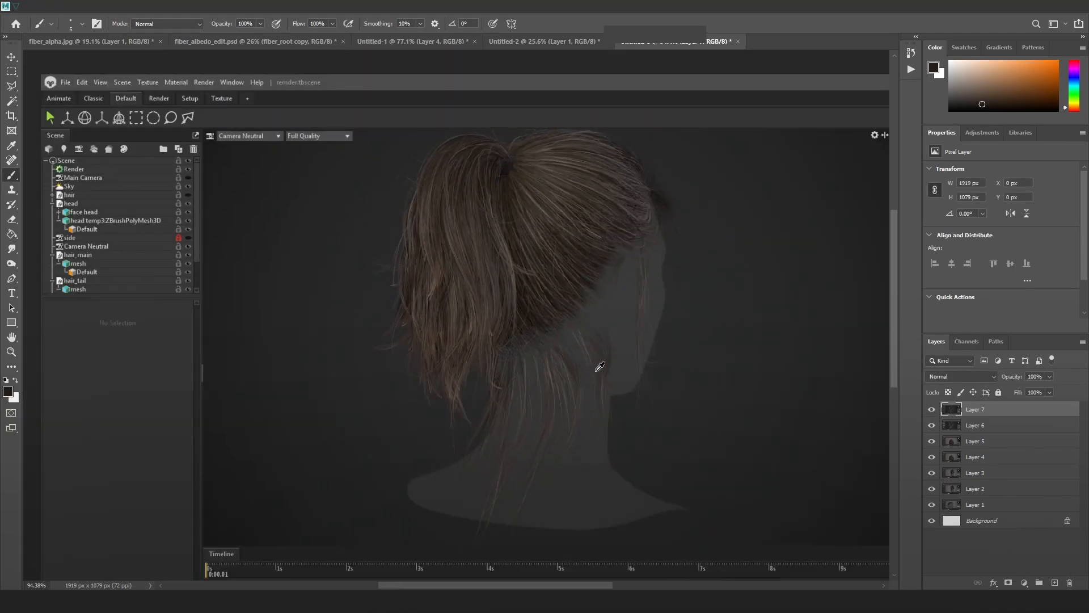
scroll(562, 403, "up", 7, "alt")
scroll(549, 363, "down", 5, "alt")
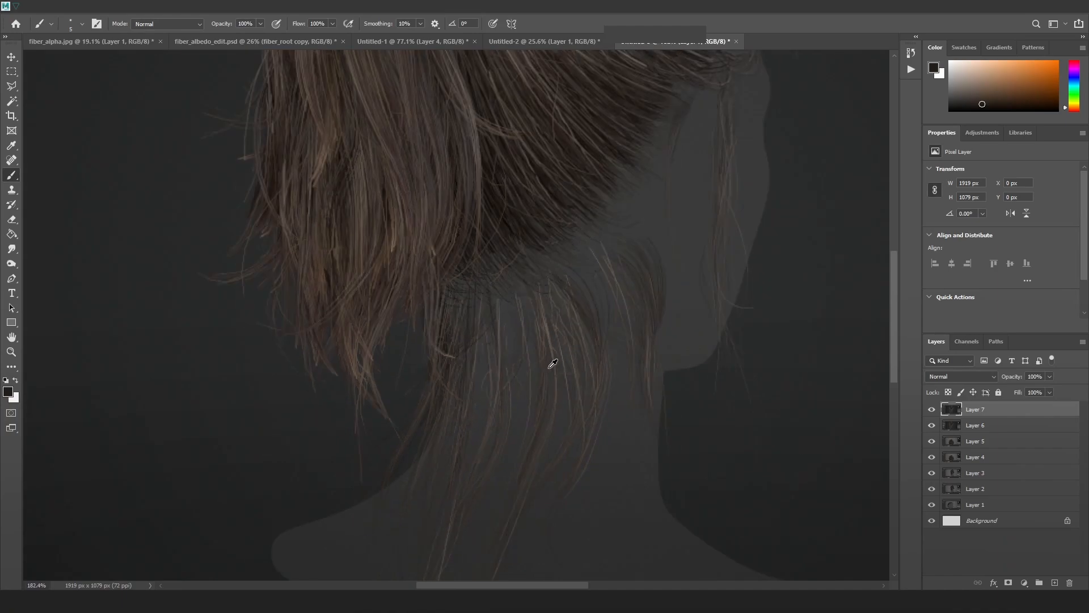
Orbit the Marmoset render to a side face profile, then zoom Maya onto the nape hair.
key("alt+Tab")
key("alt+Tab")
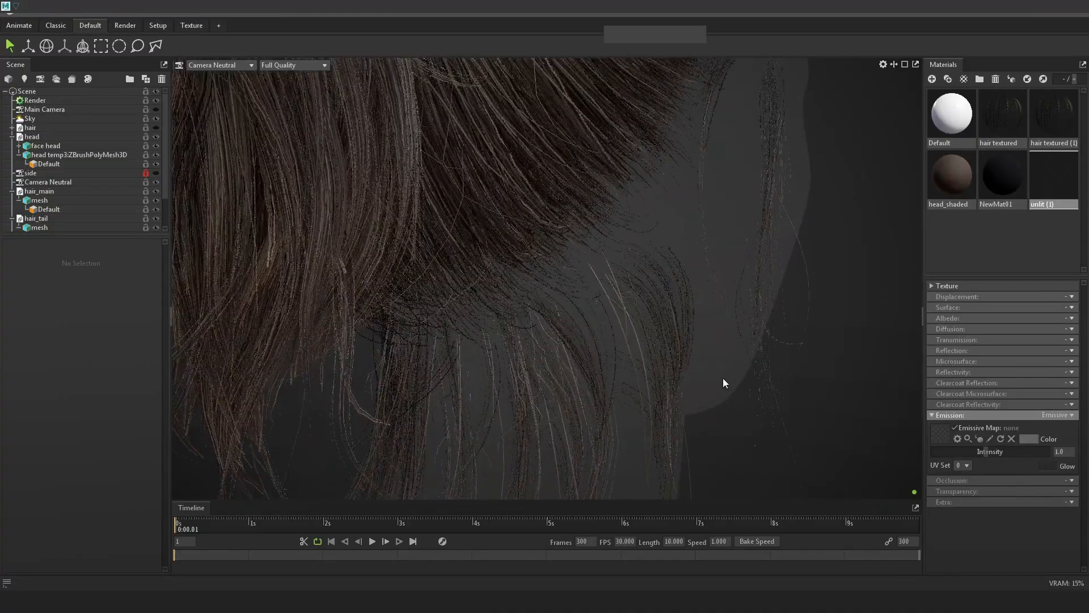
left_click_drag(723, 378, 570, 314)
middle_click_drag(553, 147, 580, 319)
left_click_drag(580, 318, 610, 333)
right_click_drag(611, 332, 533, 304)
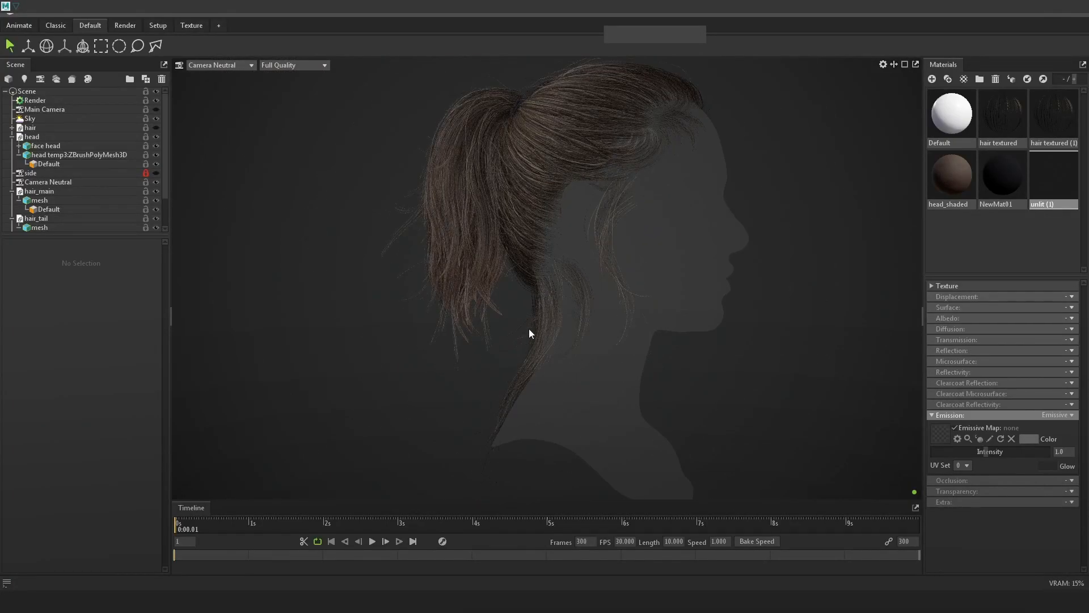
key("alt+Tab")
key("alt+Tab")
right_click_drag(688, 322, 728, 379, "alt")
Expand individual_hairs_grp in the Outliner and glance at the Marmoset render.
scroll(104, 454, "up", 3)
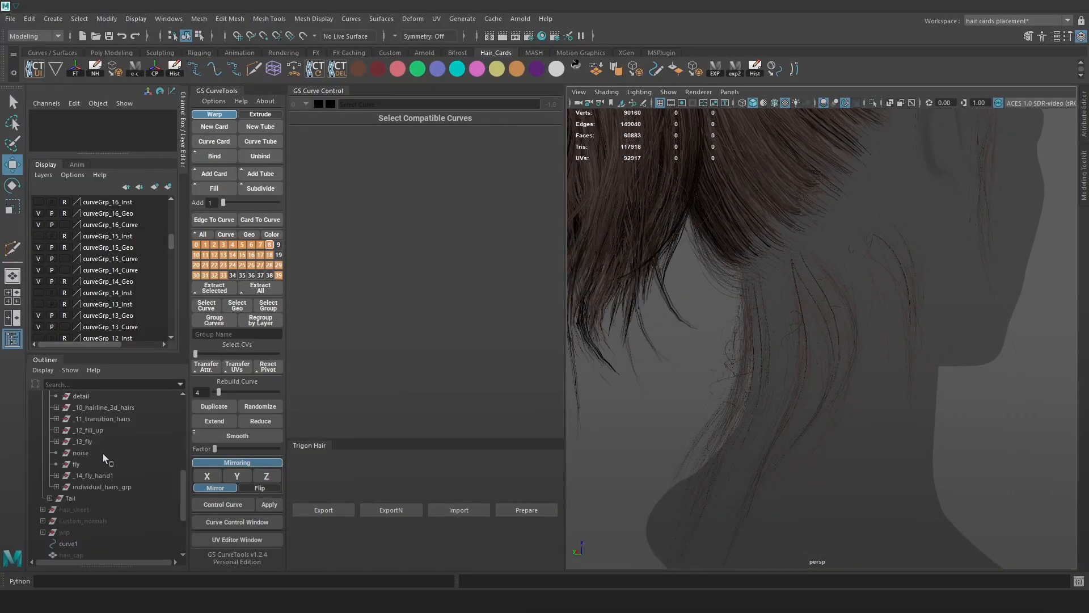
left_click(95, 486)
left_click(54, 487)
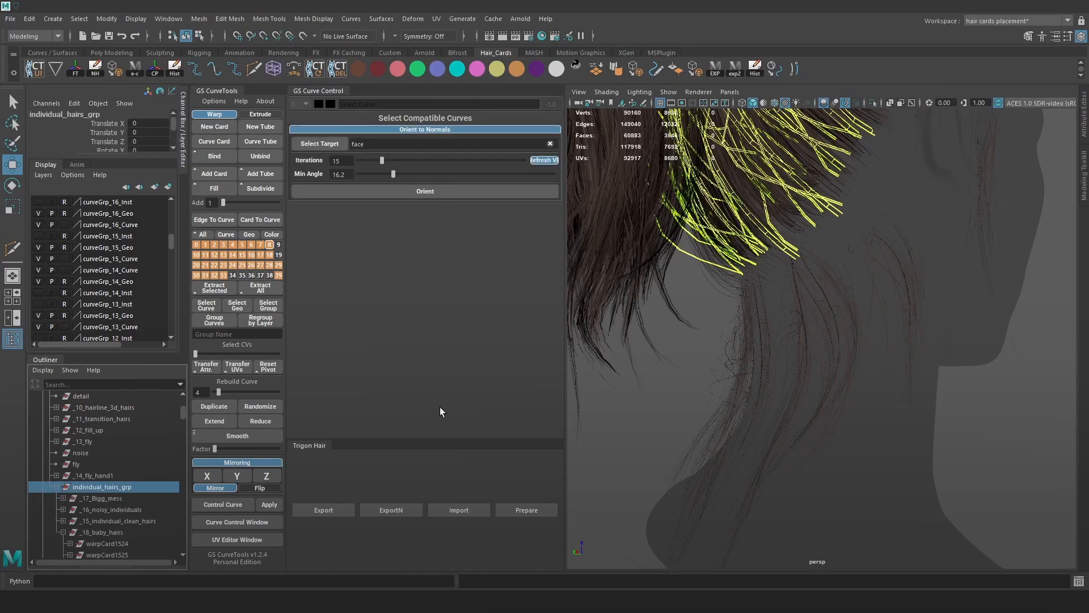
key("alt+Tab")
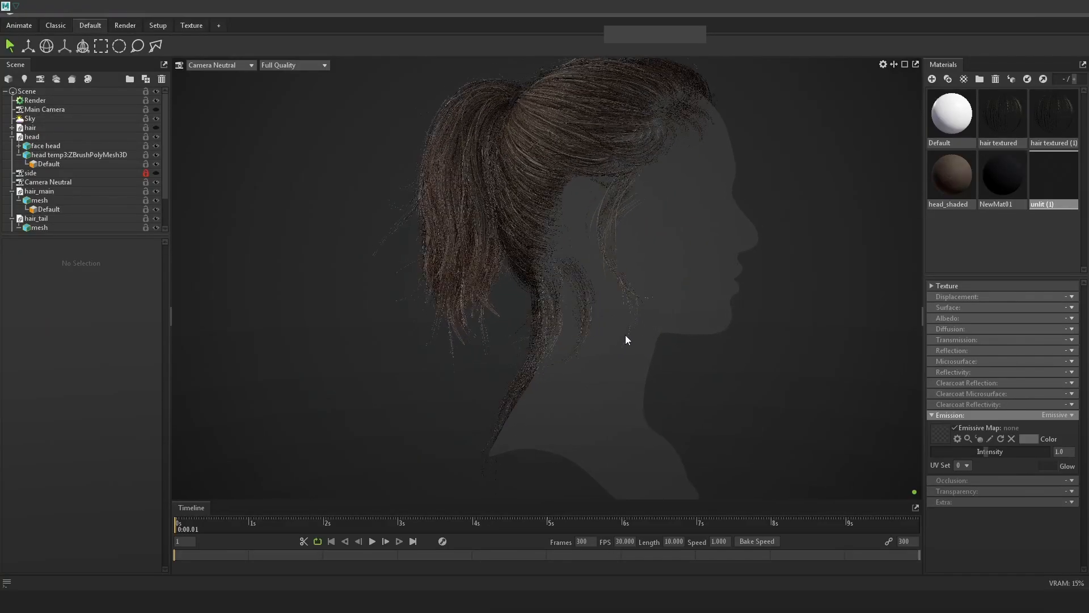
middle_click_drag(553, 270, 577, 293)
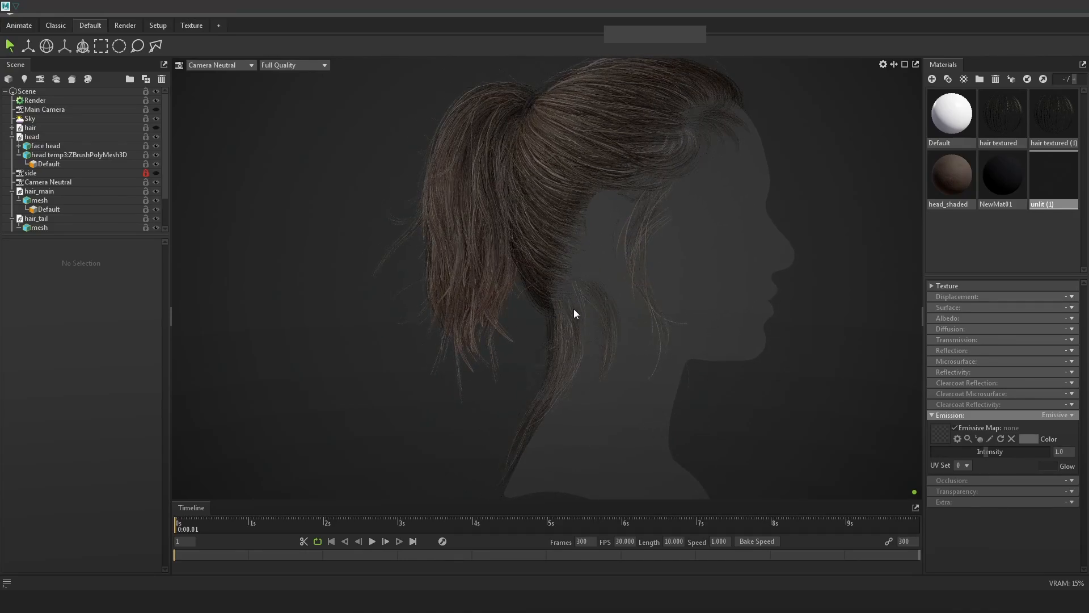
key("alt+Tab")
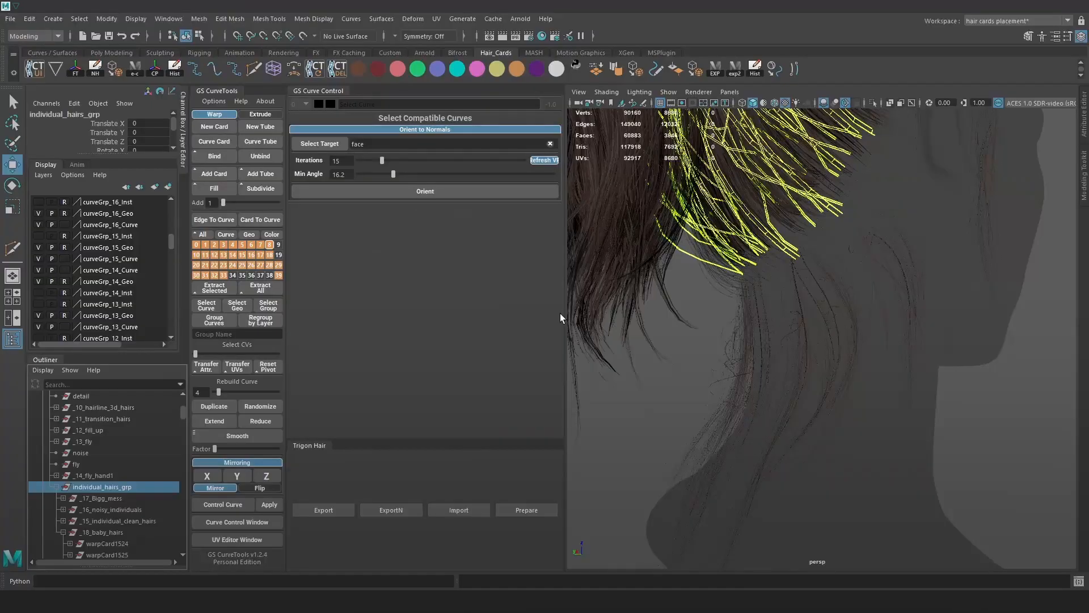
Expand and collapse _14_fly_hand1 and individual_hairs_grp to review their contents.
left_click(56, 475)
scroll(85, 465, "up", 6)
scroll(67, 475, "down", 6)
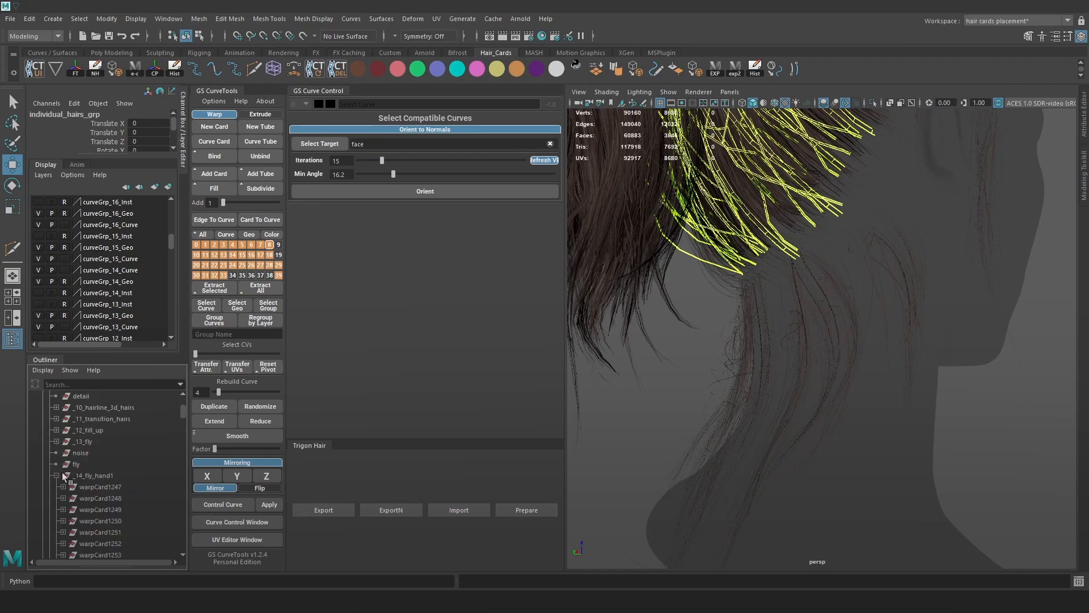
left_click(56, 475)
left_click(56, 476)
left_click(55, 476)
left_click(55, 487)
scroll(108, 487, "up", 3)
Expand _8_baby_hairs and inspect its Individual_hairs and indu child groups.
left_click(99, 477)
left_click(56, 477)
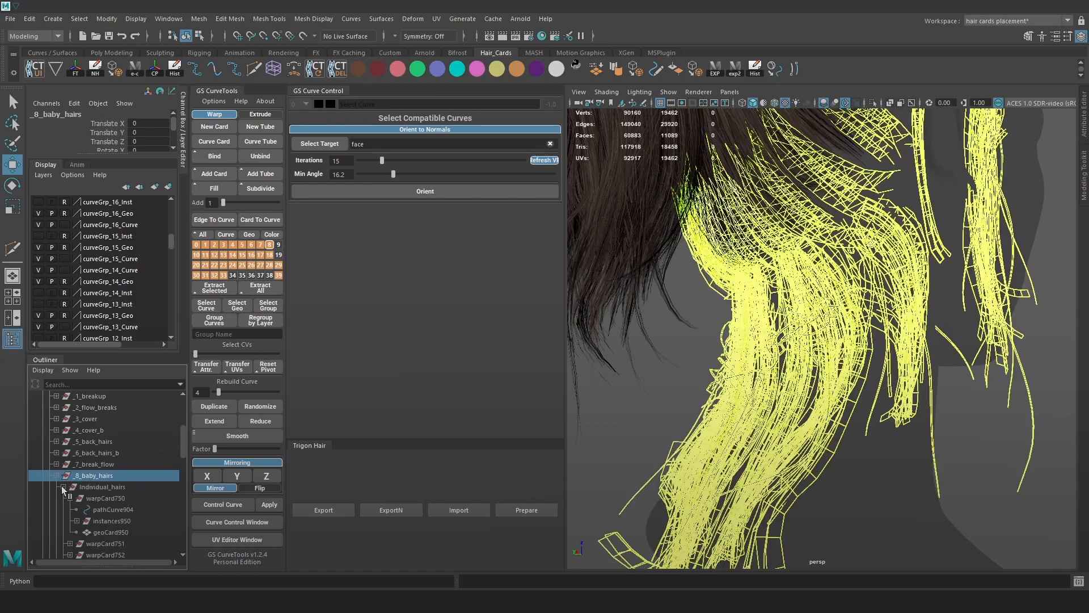
left_click(101, 487)
left_click(62, 487)
left_click(62, 487)
left_click(70, 498)
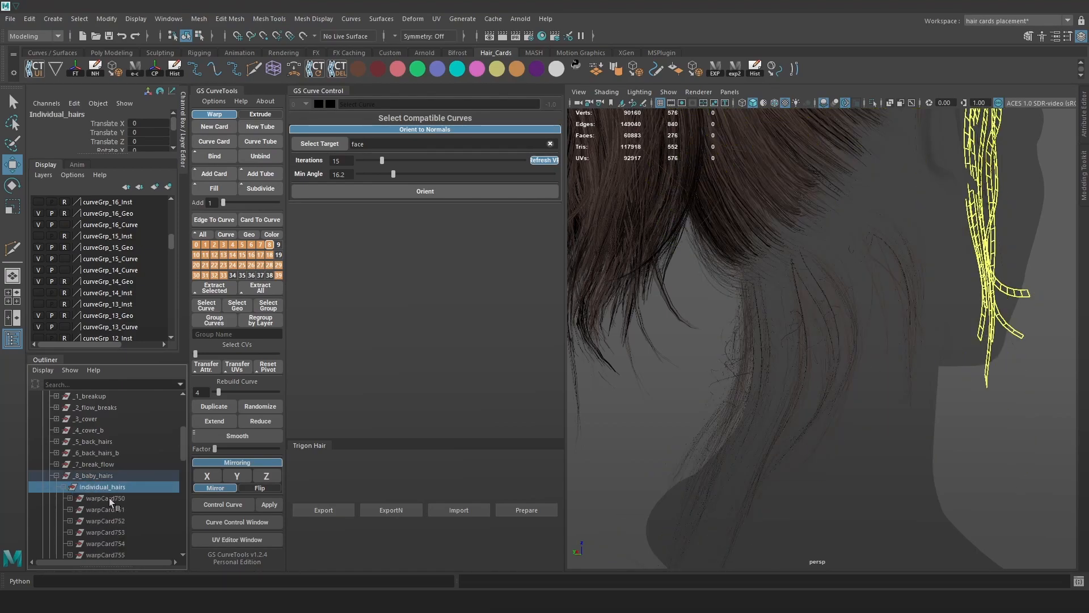
scroll(183, 468, "down", 3)
left_click(63, 430)
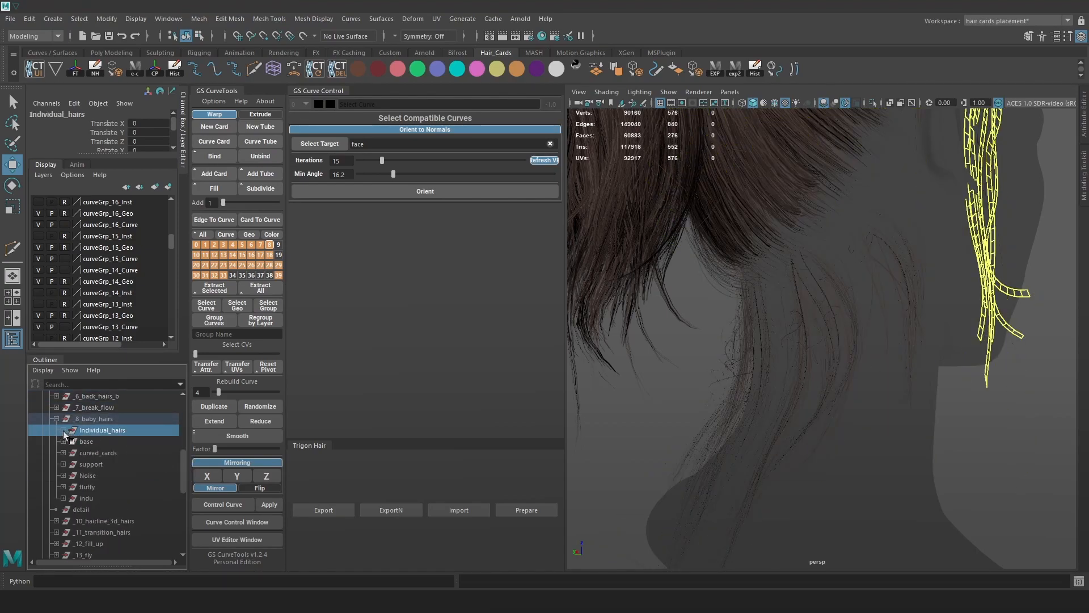
left_click(70, 499)
left_click(63, 498)
left_click(113, 431)
Rename the Individual_hairs group under _8_baby_hairs to 'side_burns'.
double_click(117, 430)
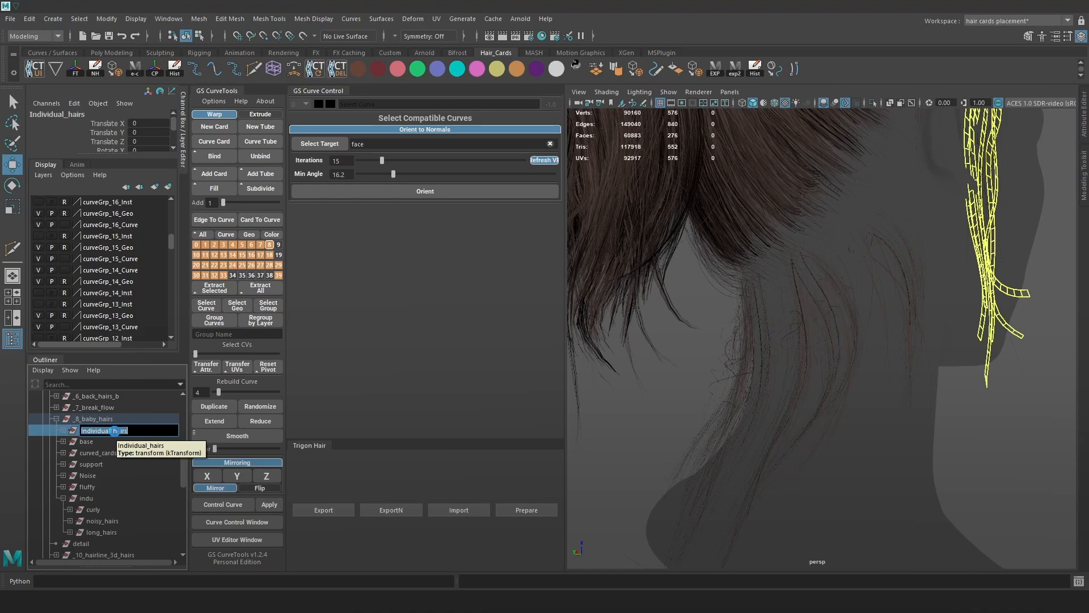
type("side_burns")
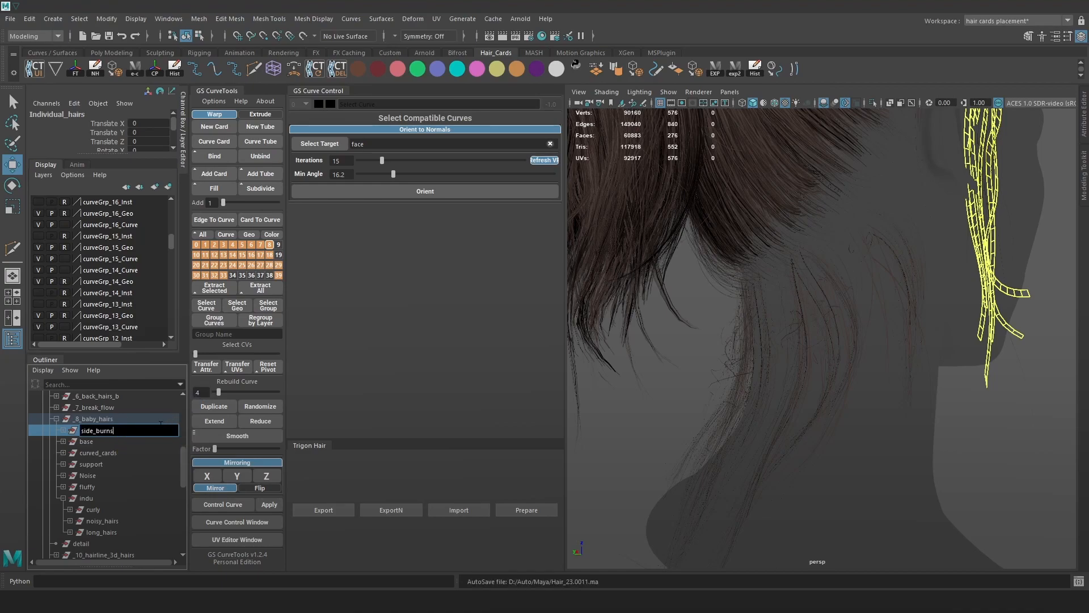
key("Return")
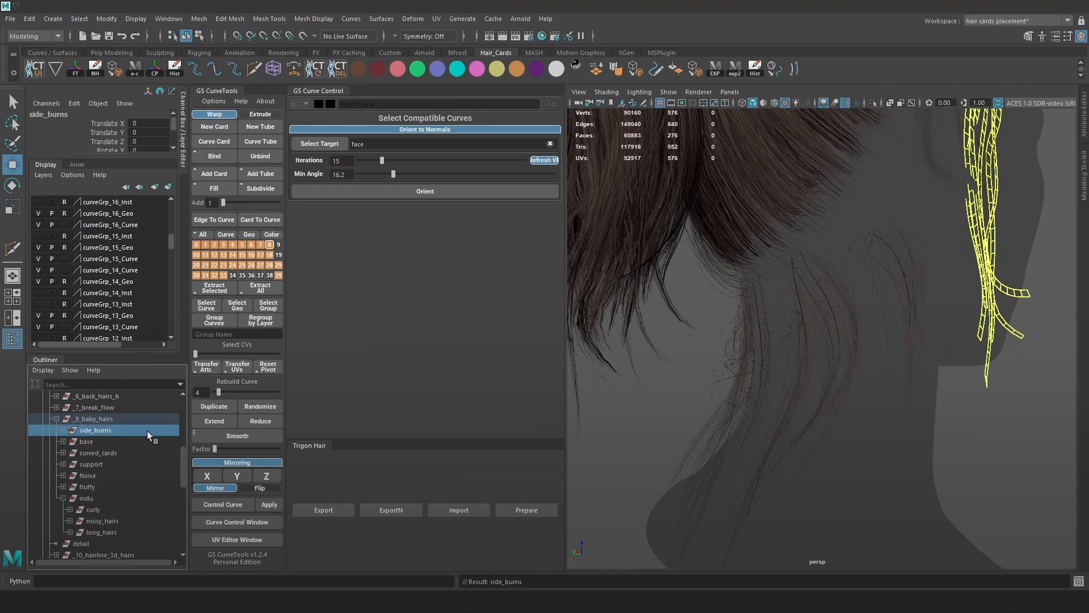
left_click(93, 510)
Isolate the curly curves, frame and hide the stray baby hairs, then export via exp2.
left_click(873, 103)
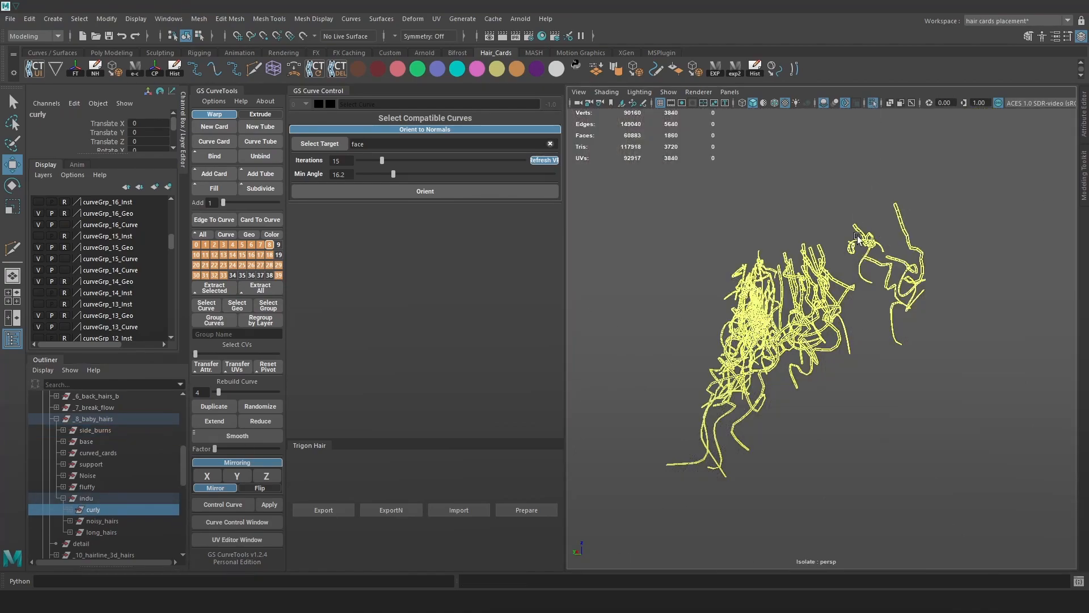
left_click(882, 423)
left_click_drag(983, 452, 554, 156)
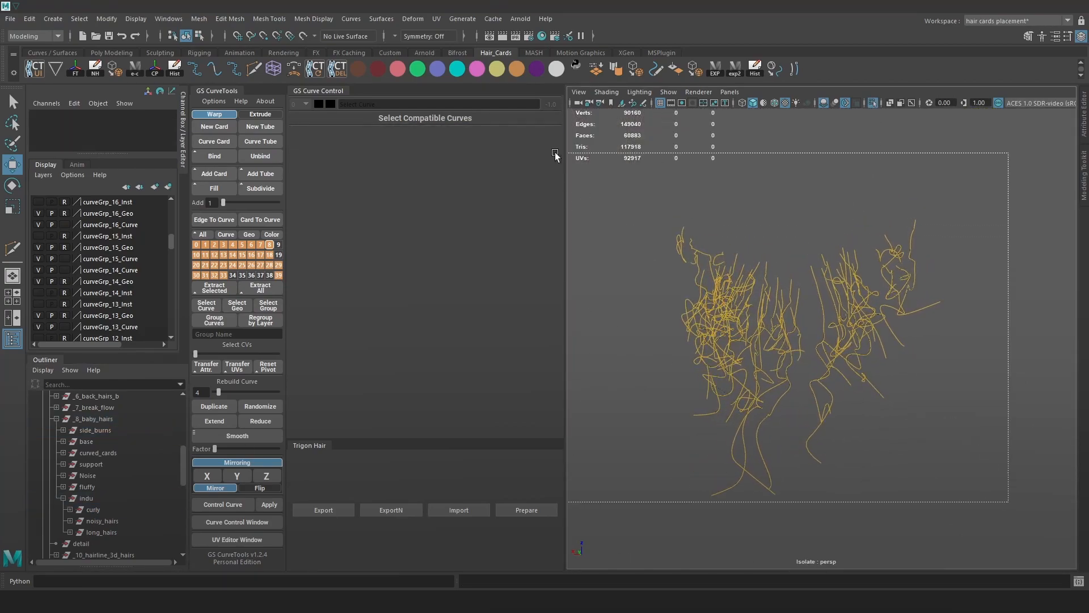
key("f")
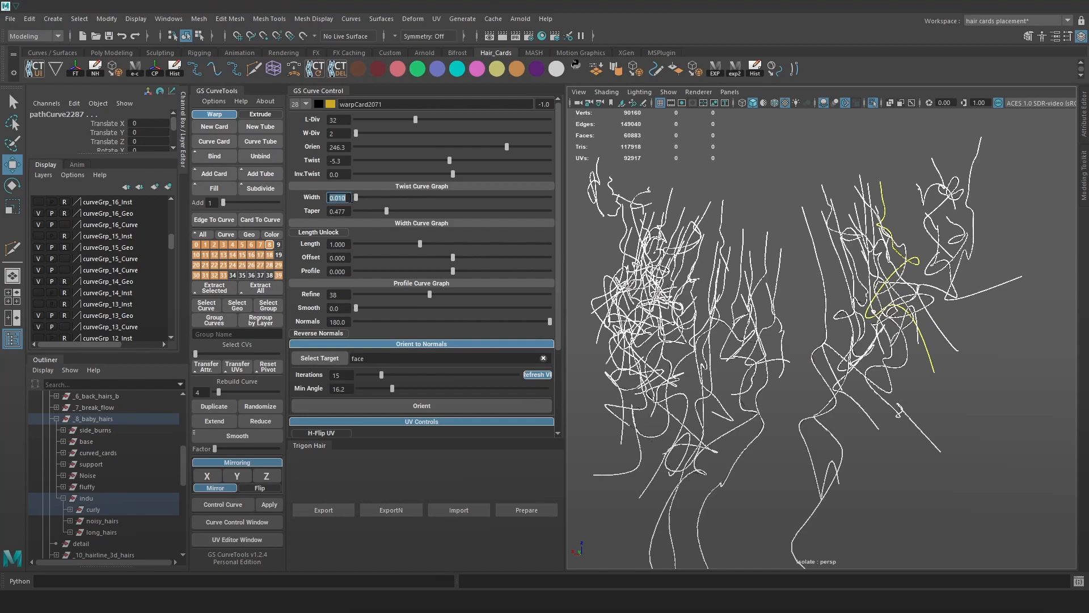
left_click_drag(852, 240, 761, 315, "alt")
key("h")
left_click(736, 69)
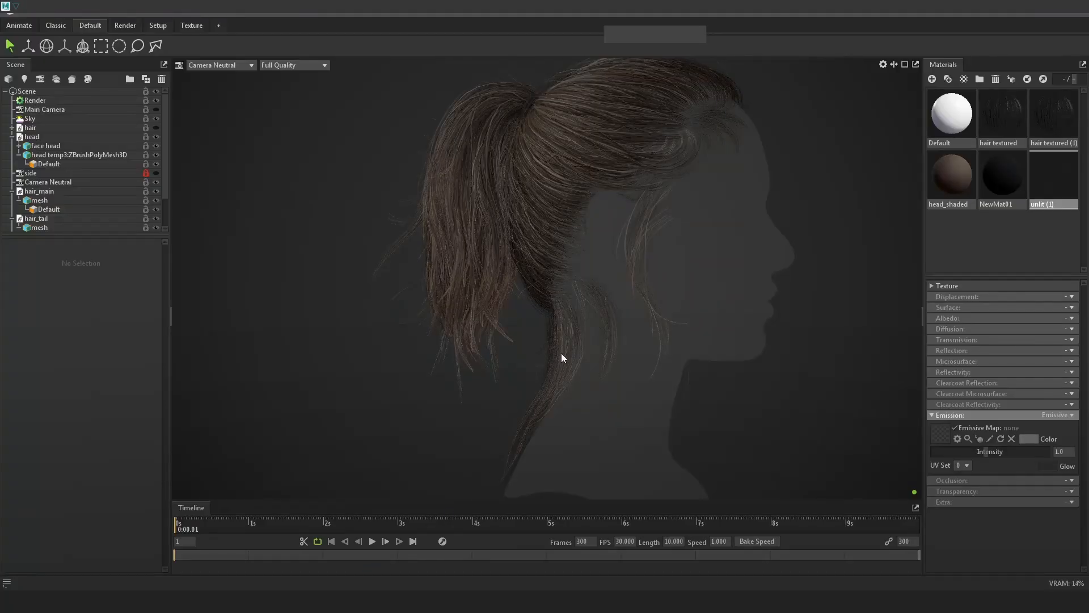
Frame the nape strands in the Marmoset render and capture a screenshot of them.
scroll(633, 396, "up", 10)
scroll(650, 380, "down", 10)
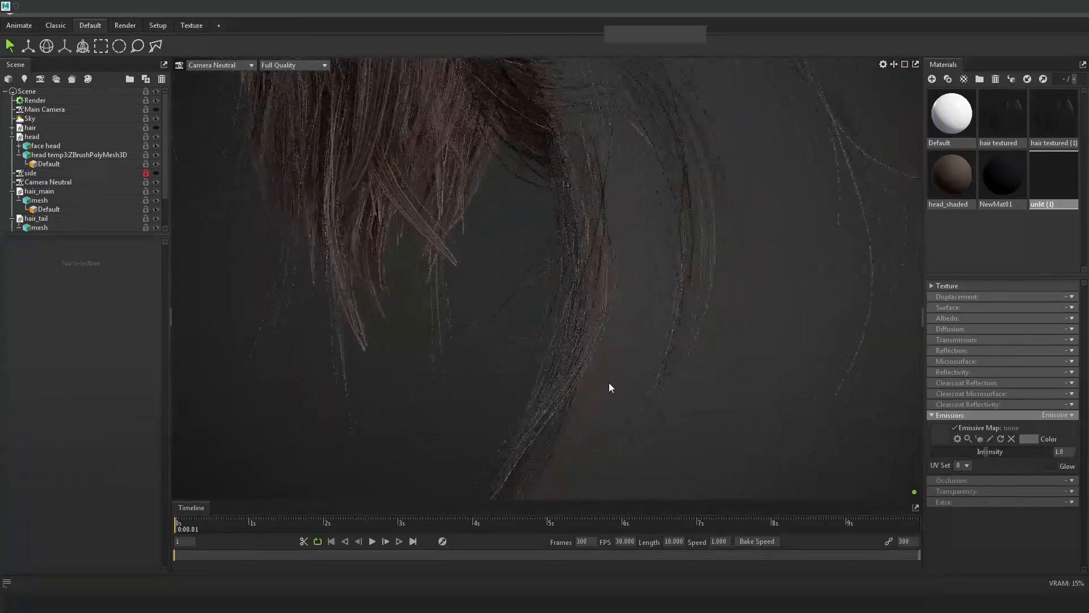
left_click_drag(712, 338, 746, 366)
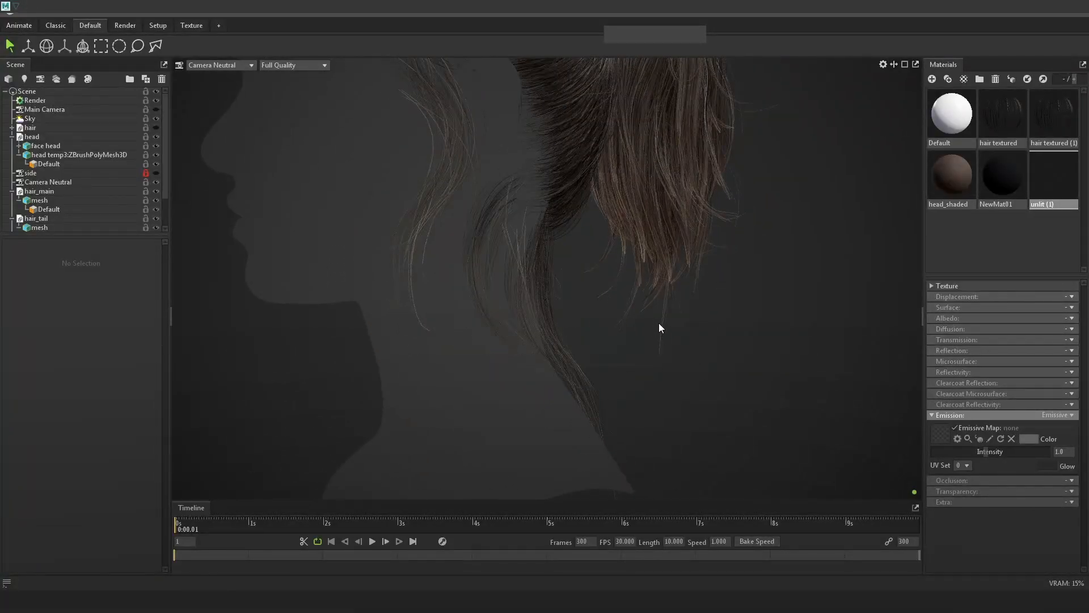
middle_click_drag(659, 325, 659, 338)
scroll(526, 337, "up", 5)
middle_click_drag(583, 319, 569, 370)
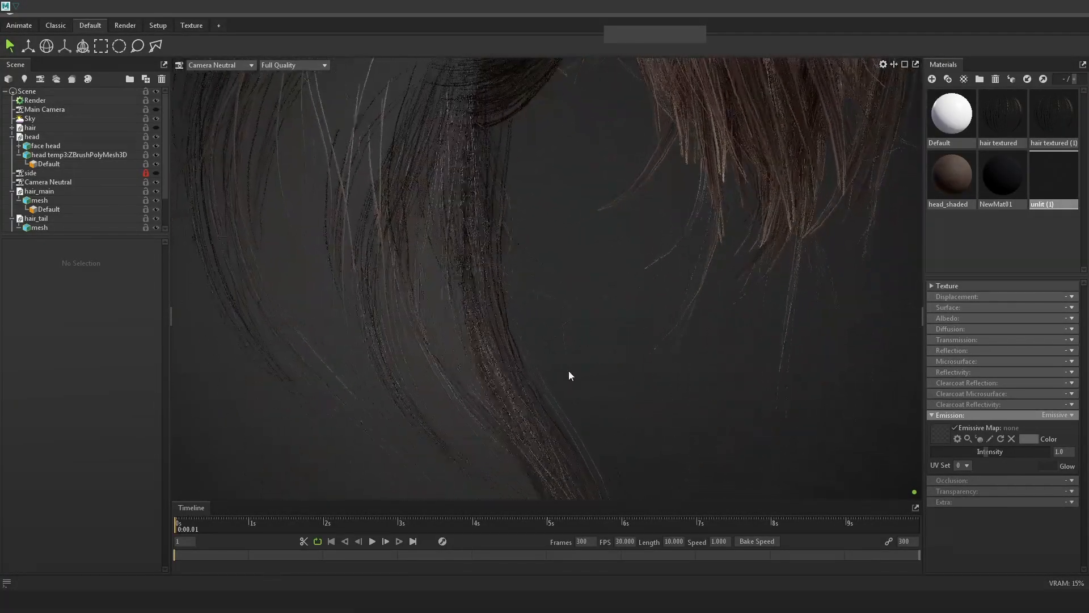
key("Print")
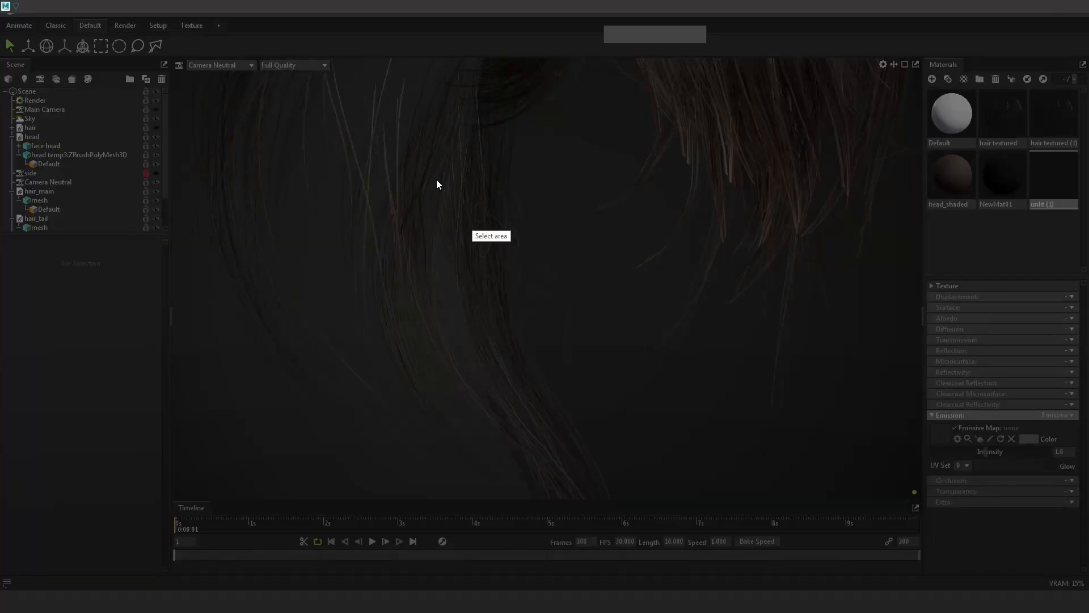
left_click_drag(239, 58, 829, 533)
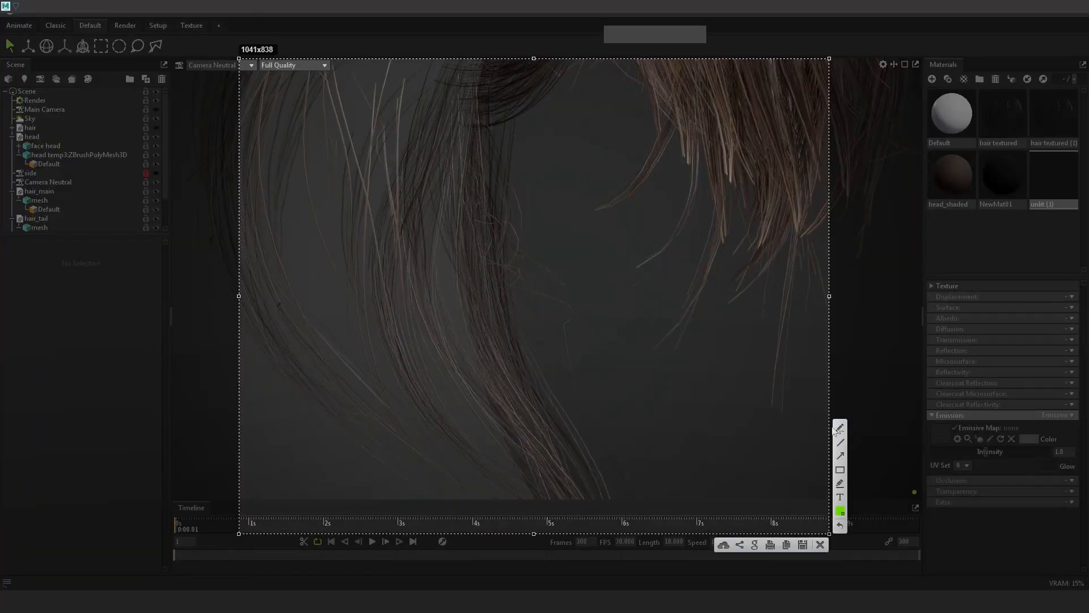
Sketch outlines of new hair-card shapes over the nape snapshot.
left_click_drag(444, 208, 515, 189)
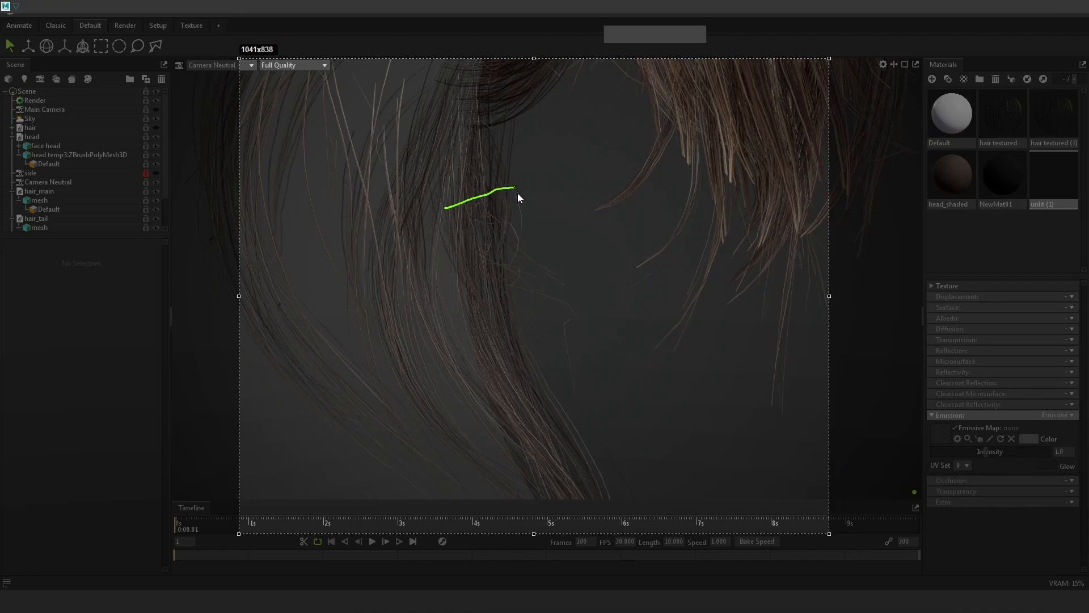
left_click_drag(474, 298, 439, 214)
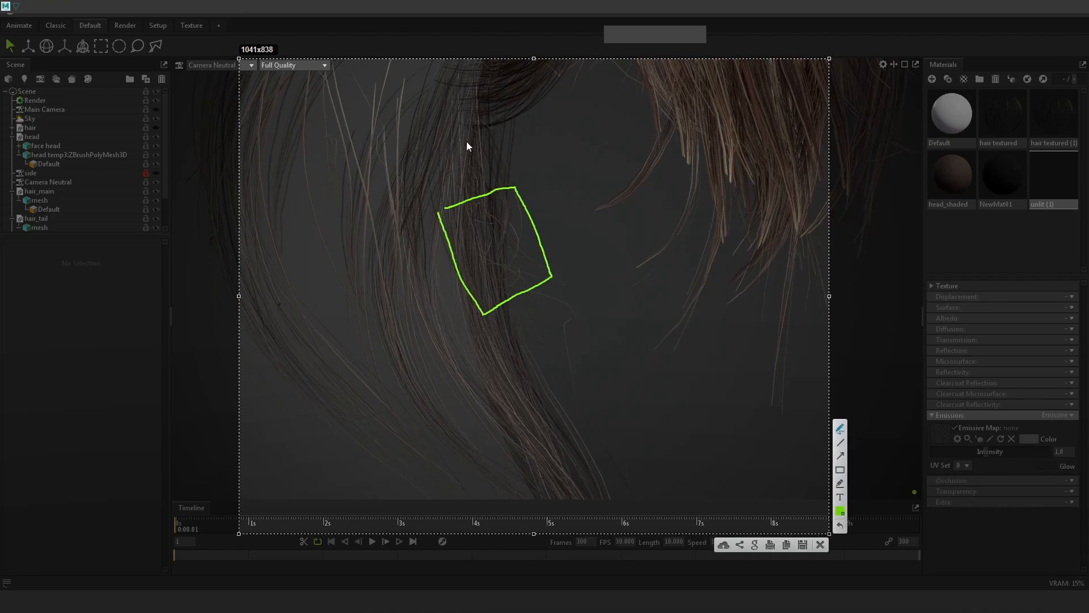
left_click_drag(461, 136, 540, 137)
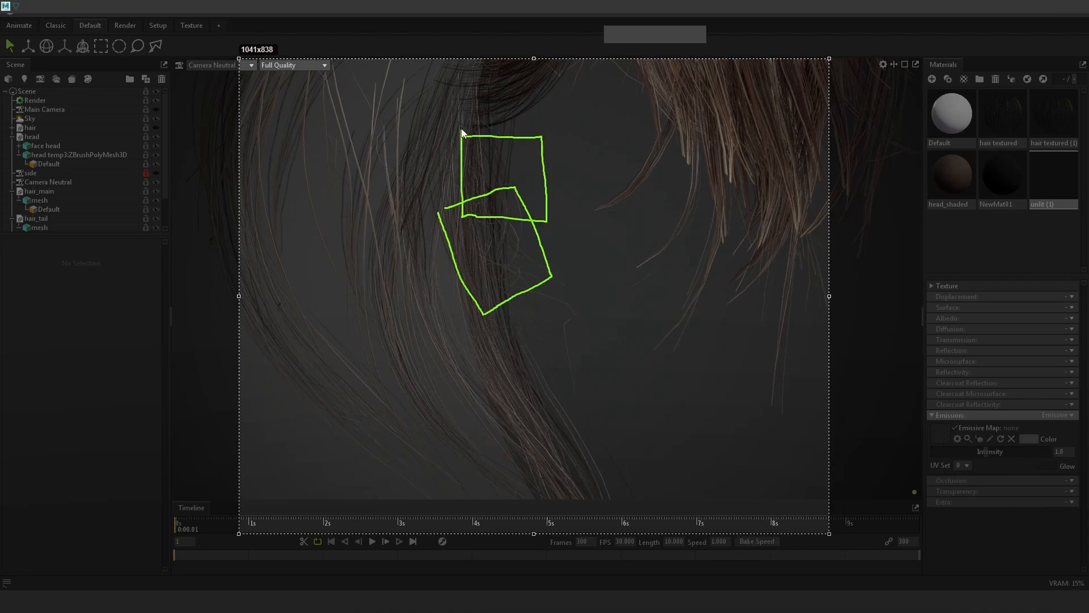
left_click_drag(508, 282, 580, 322)
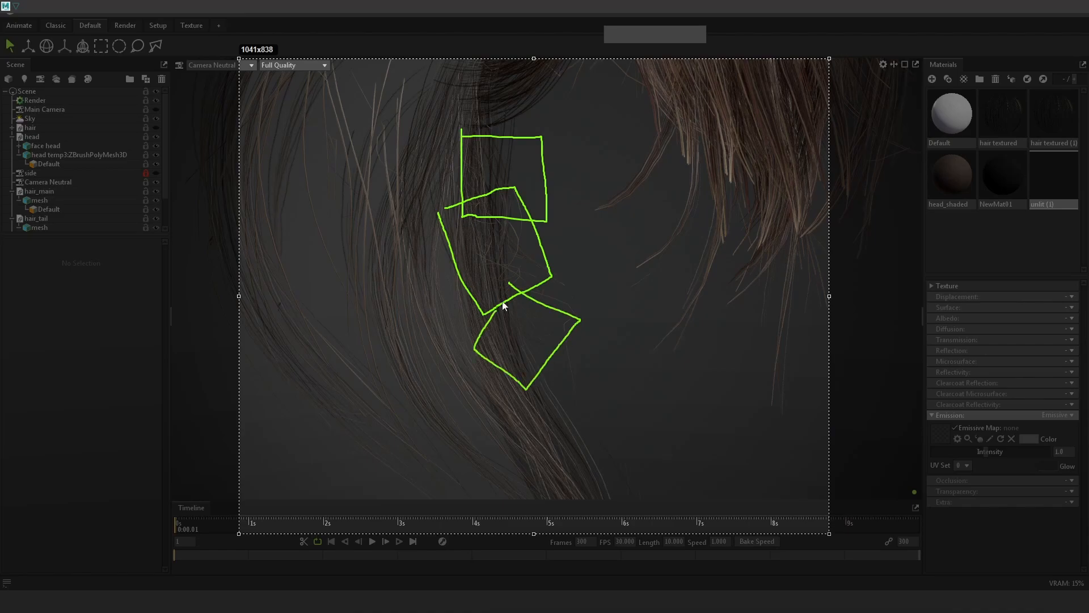
left_click_drag(494, 316, 521, 266)
left_click_drag(476, 350, 564, 317)
left_click_drag(446, 215, 569, 275)
left_click_drag(461, 129, 579, 200)
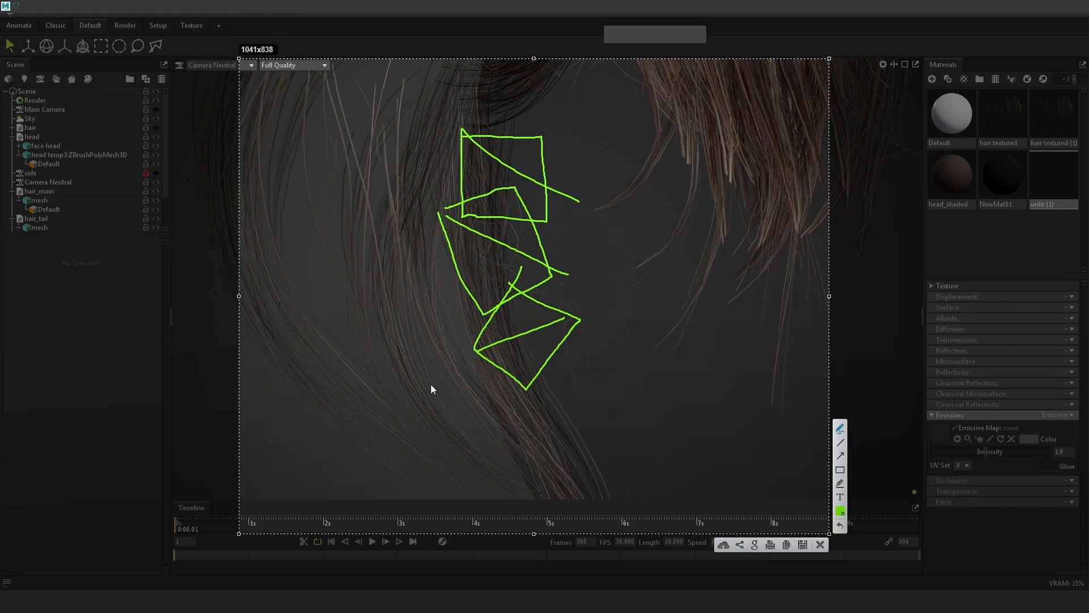
left_click_drag(410, 239, 386, 337)
left_click_drag(456, 332, 393, 194)
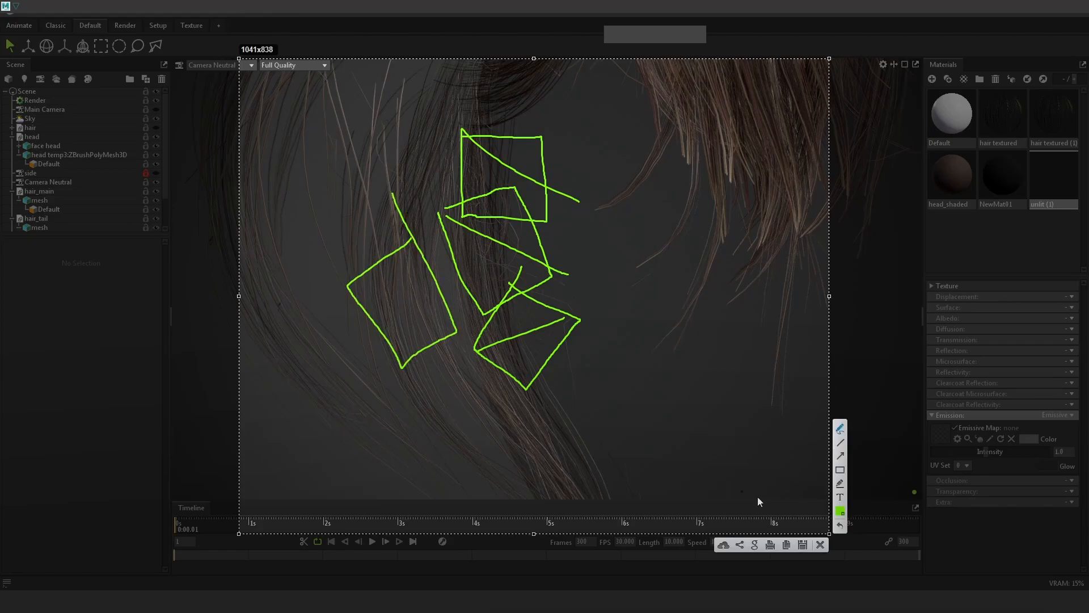
Discard the sketch and orbit the render to the back of the hair.
left_click(820, 544)
mouse_move(656, 387)
left_mouse_down()
mouse_move(533, 241)
mouse_move(530, 263)
mouse_move(405, 248)
mouse_move(715, 270)
mouse_move(591, 288)
mouse_move(566, 314)
mouse_move(618, 178)
mouse_move(640, 263)
mouse_move(629, 271)
mouse_move(573, 217)
left_mouse_up()
left_click_drag(566, 280, 675, 320)
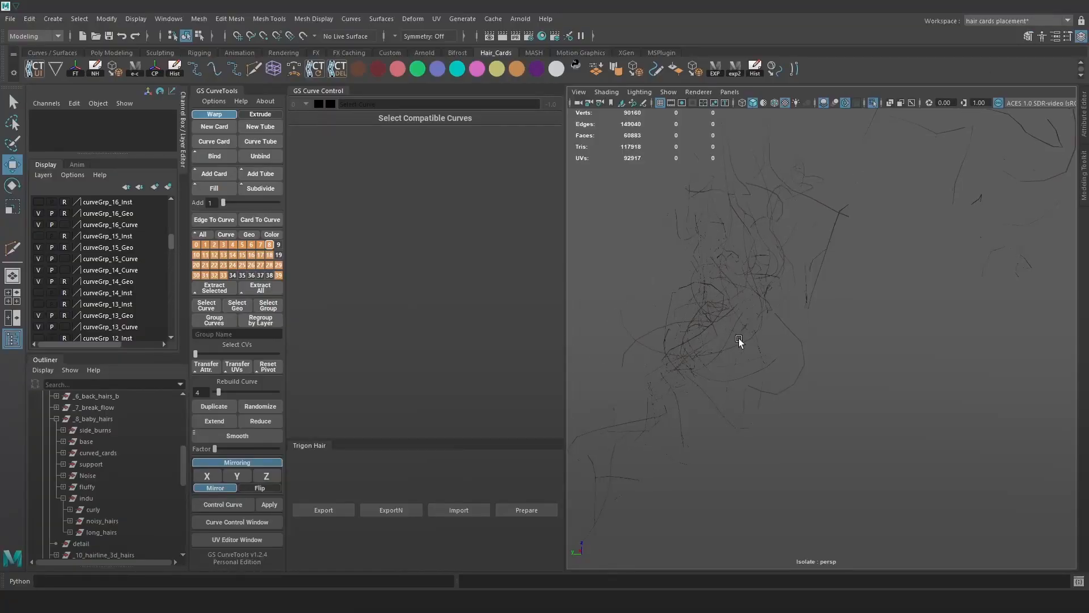
Isolate the long_hairs group in the viewport and marquee-select all its curves.
right_click_drag(740, 343, 782, 339, "alt")
middle_click_drag(782, 335, 811, 308, "alt")
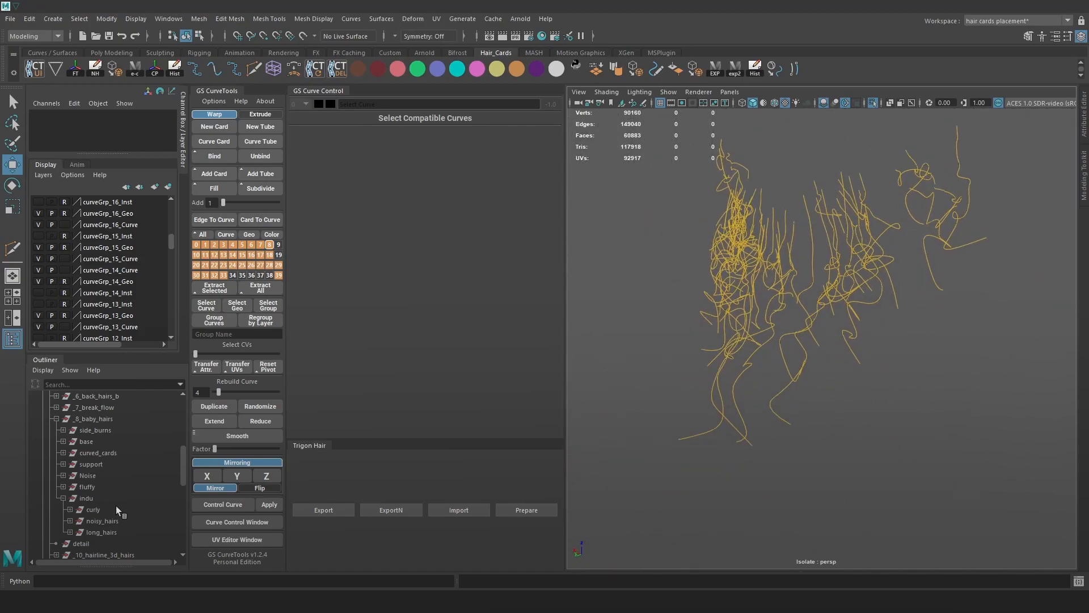
left_click(105, 517)
left_click(106, 532)
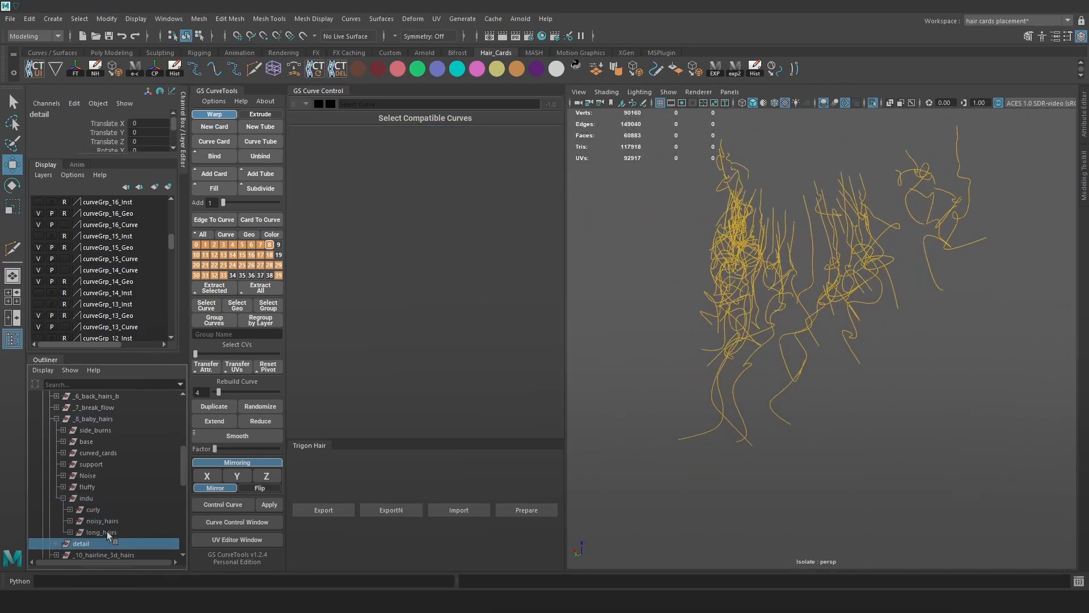
left_click(871, 103)
left_click(871, 103)
left_click_drag(833, 347, 969, 366, "alt")
left_click(969, 366)
left_click(952, 397)
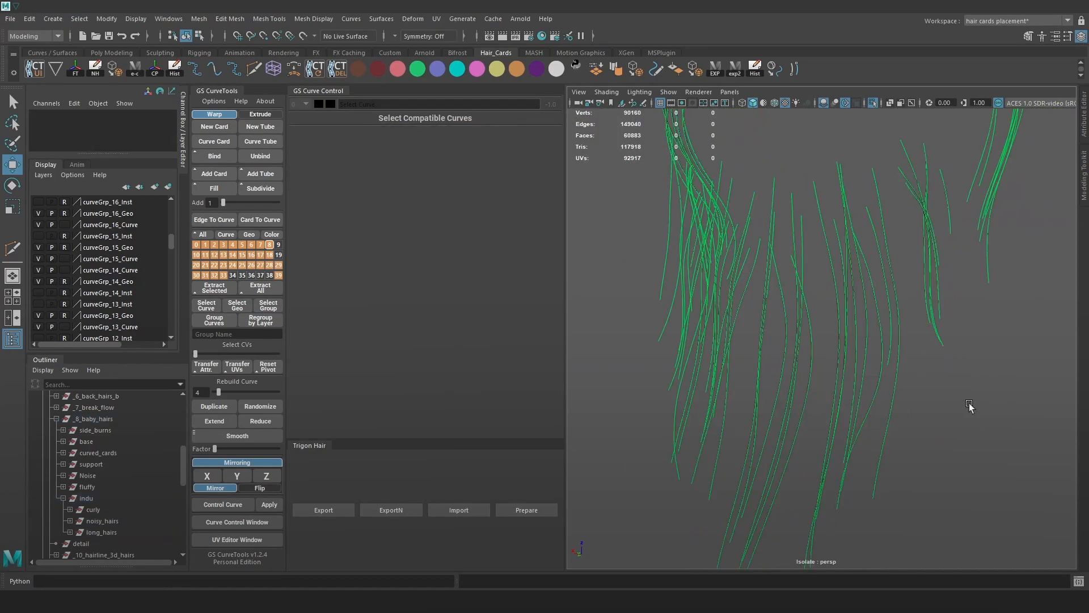
key("alt+c")
right_click_drag(969, 405, 958, 223, "alt")
left_click_drag(980, 172, 628, 445)
right_click_drag(805, 427, 997, 405, "alt")
key("alt+c")
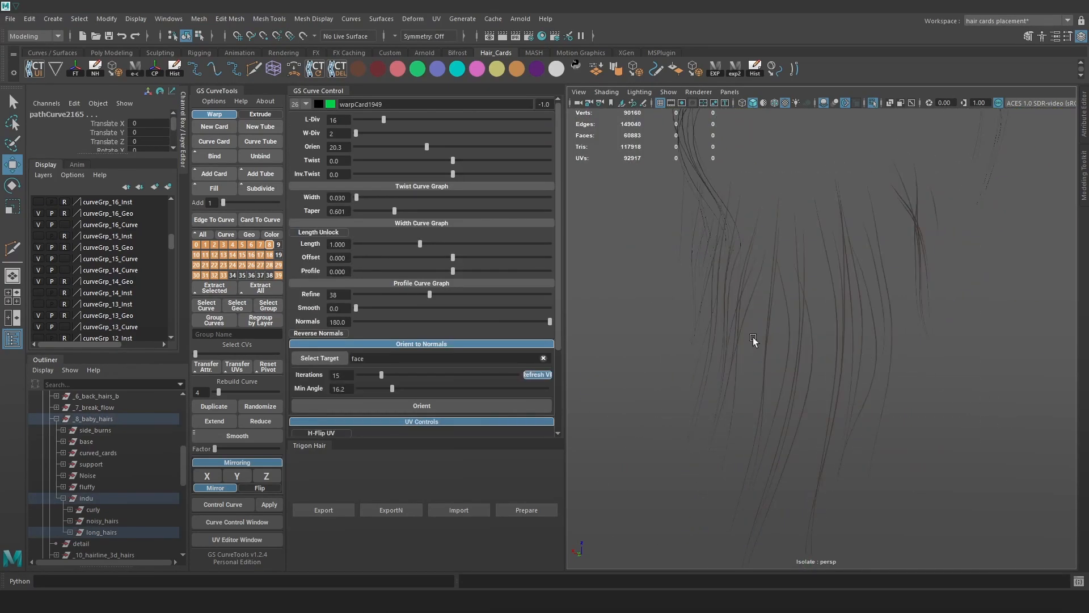
Enter 0.020 as the card Width and inspect the thinner cards from three-quarter and side views.
left_click(342, 198)
key("BackSpace")
type("2")
key("Return")
left_click_drag(814, 258, 831, 263, "alt")
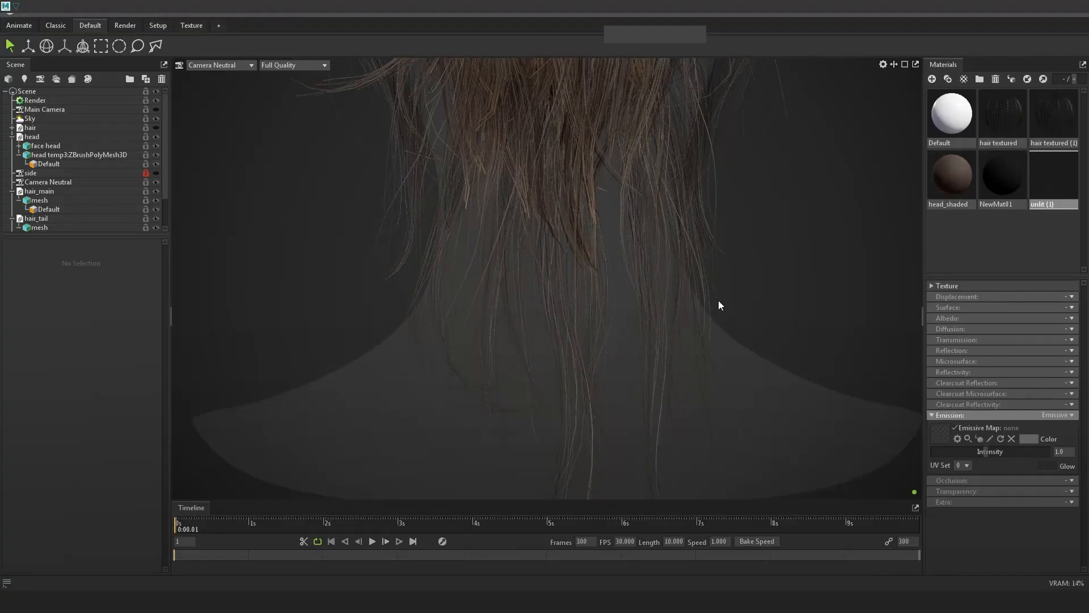
left_click_drag(719, 305, 681, 299)
left_click_drag(760, 321, 683, 314)
left_click_drag(613, 240, 536, 273)
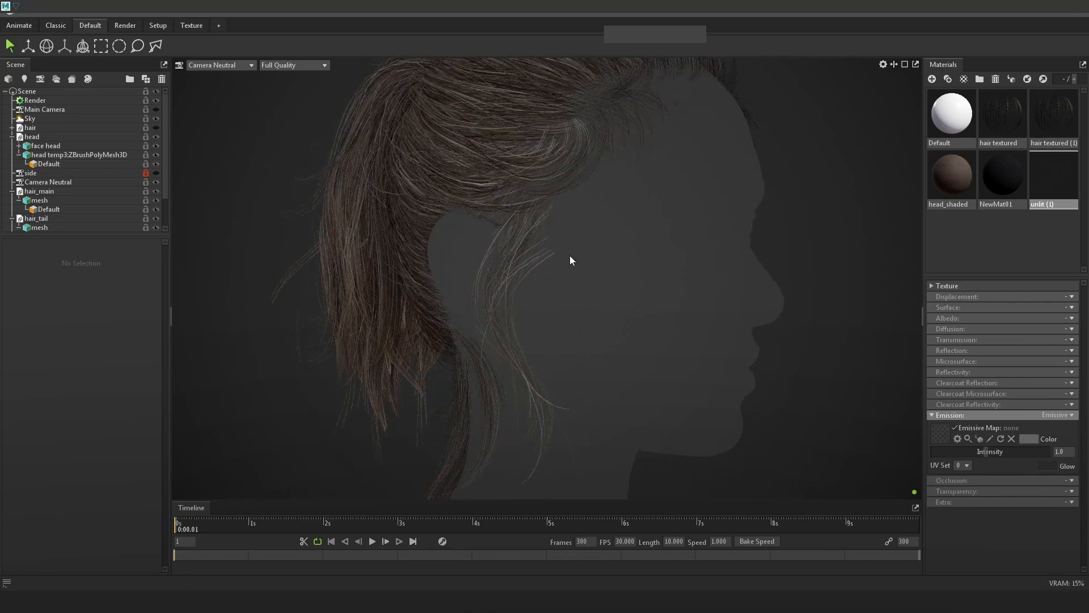
Compare the Toolbag render with the Photoshop reference, then return to Maya.
key("alt+Tab")
key("alt+Tab")
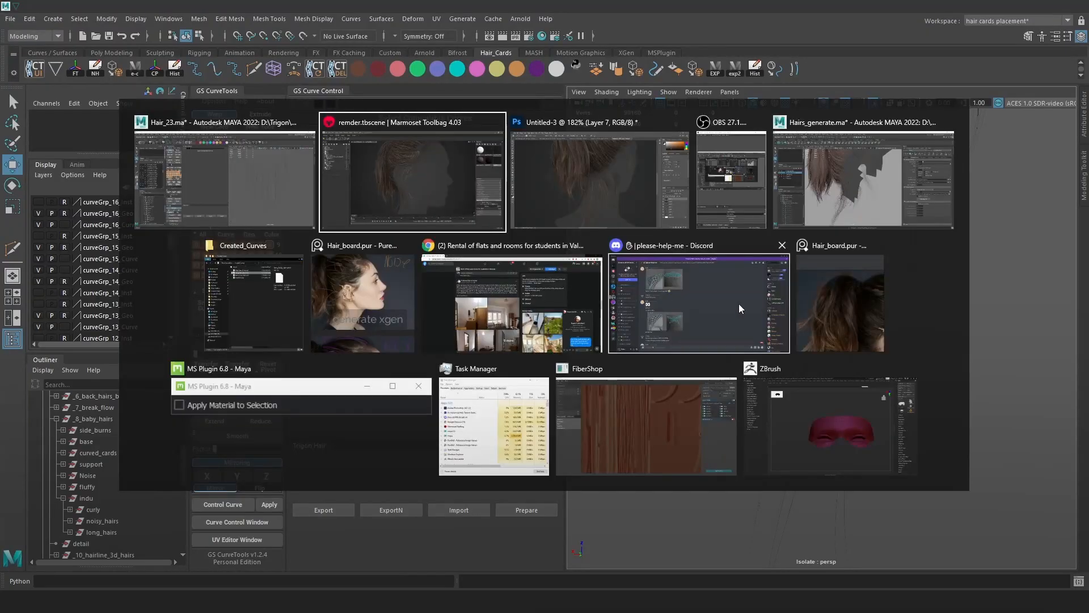
left_click(568, 212)
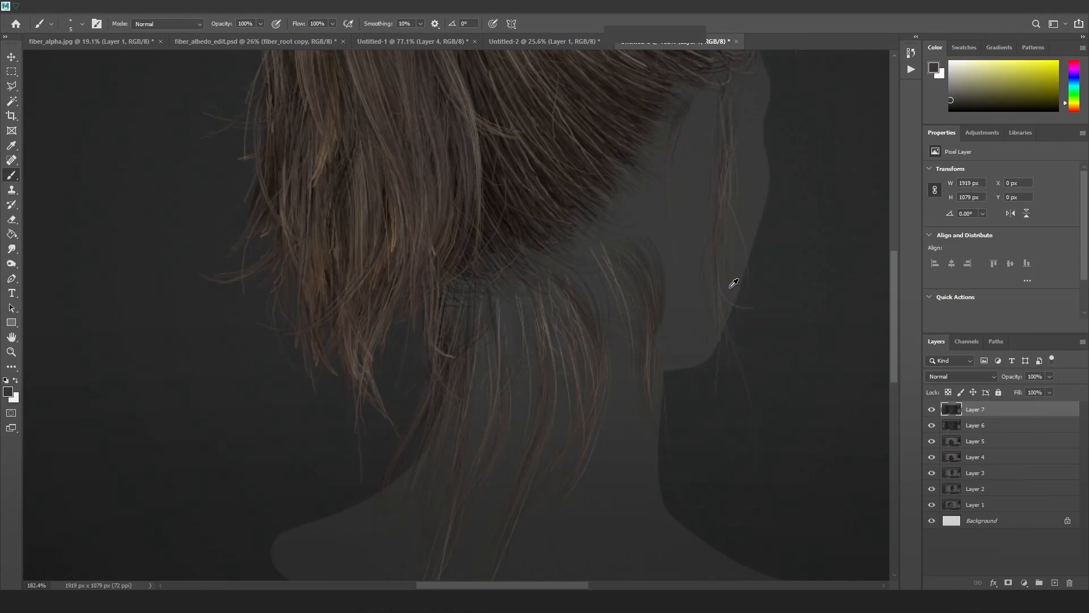
key("alt+Tab")
key("alt+Tab")
key("alt+shift+Tab")
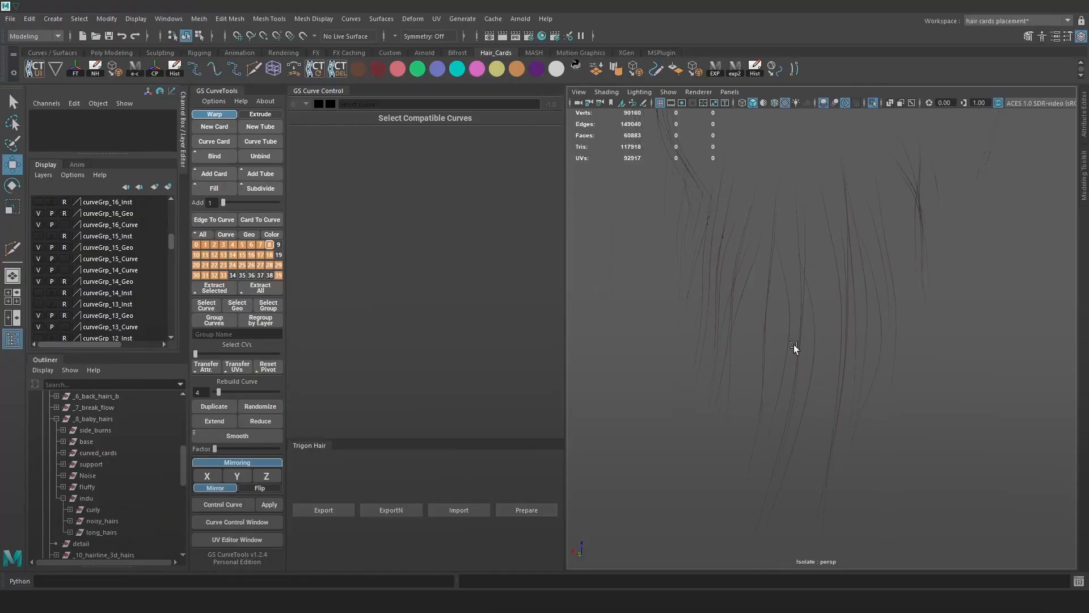
Show the guide curves and marquee-select all the hair curves.
left_click_drag(863, 342, 819, 352, "alt")
key("alt+c")
scroll(889, 356, "down", 4)
left_click_drag(916, 239, 679, 424)
Compare a rear view of the Marmoset render against the Photoshop reference, then return to Maya.
key("alt+Tab")
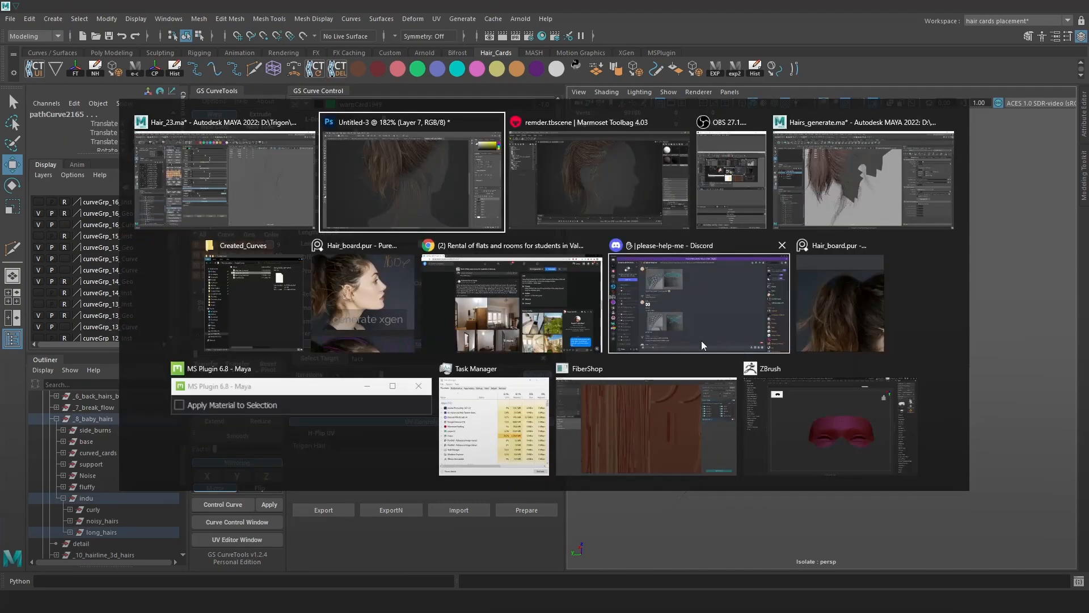
left_click(596, 315)
key("alt+Tab")
scroll(630, 346, "up", 5)
left_click_drag(679, 270, 686, 241, "alt")
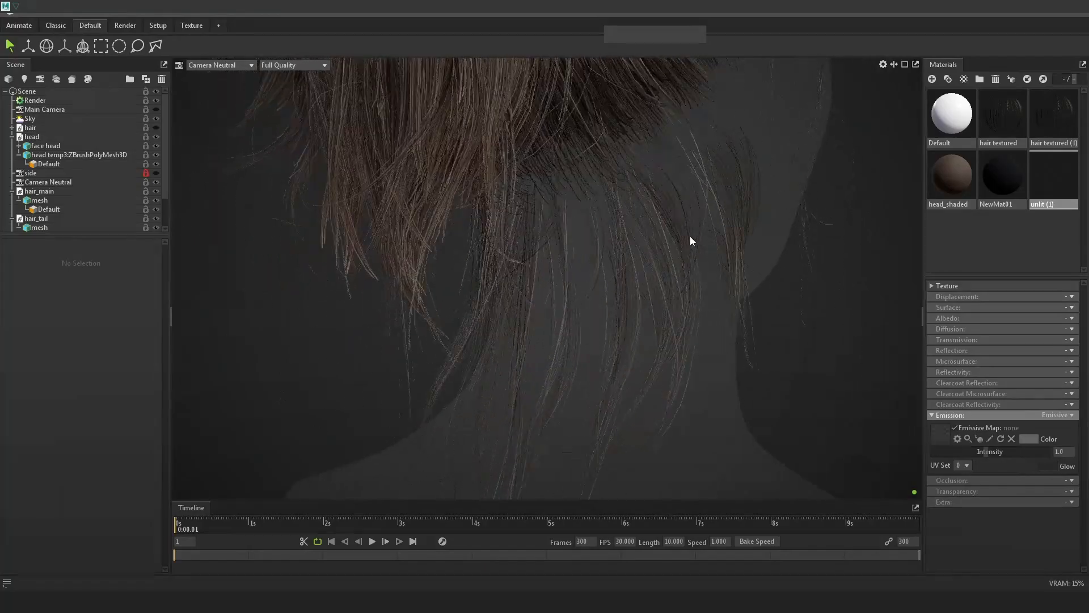
key("alt+Tab")
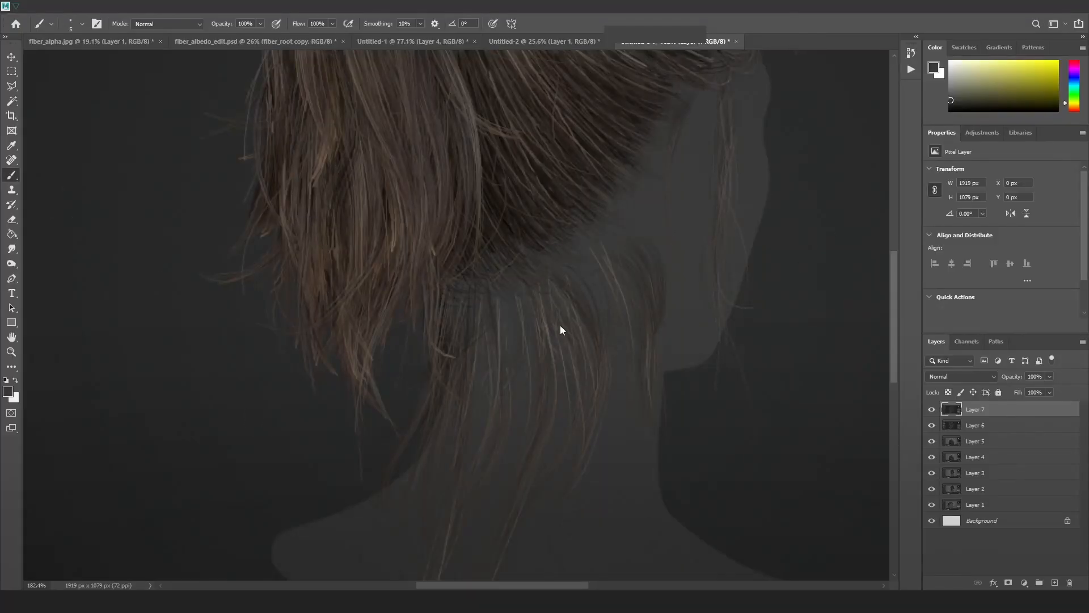
key("alt+Tab")
Expand the Width Curve Graph and drag its root point down so cards taper to nothing.
scroll(715, 347, "up", 2)
left_click(402, 224)
middle_click_drag(865, 164, 834, 235, "alt")
scroll(835, 235, "up", 3)
left_click_drag(294, 285, 289, 355)
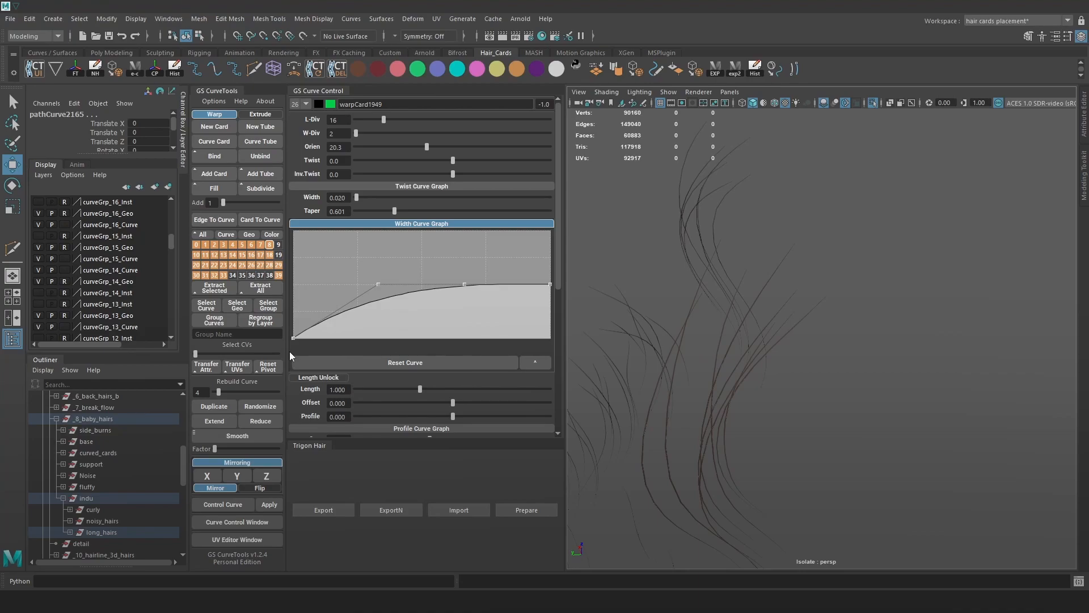
Flatten the width profile's root point back up and clear the selection.
scroll(747, 312, "down", 4)
key("h")
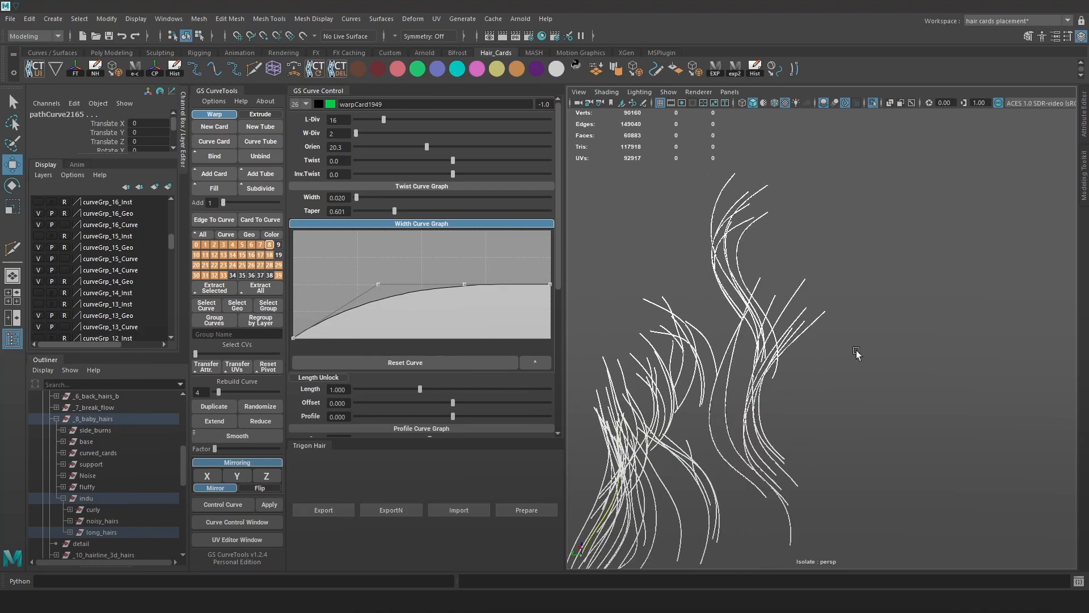
scroll(857, 353, "down", 3)
left_click_drag(295, 336, 295, 284)
left_click(874, 363)
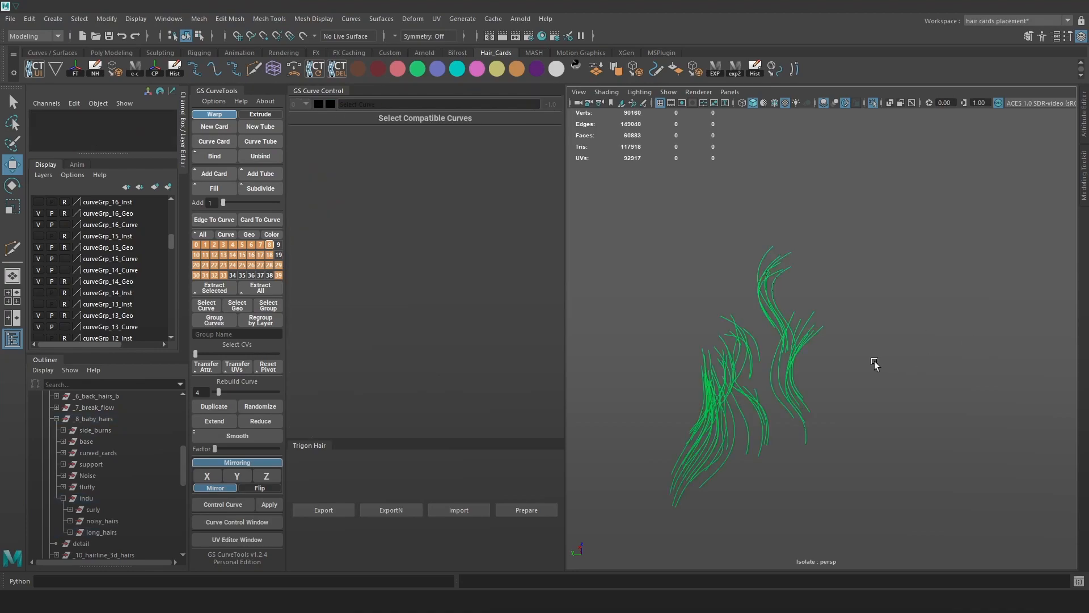
Reselect all the hair curves, hide the curves and orbit around the cards.
scroll(896, 317, "down", 3)
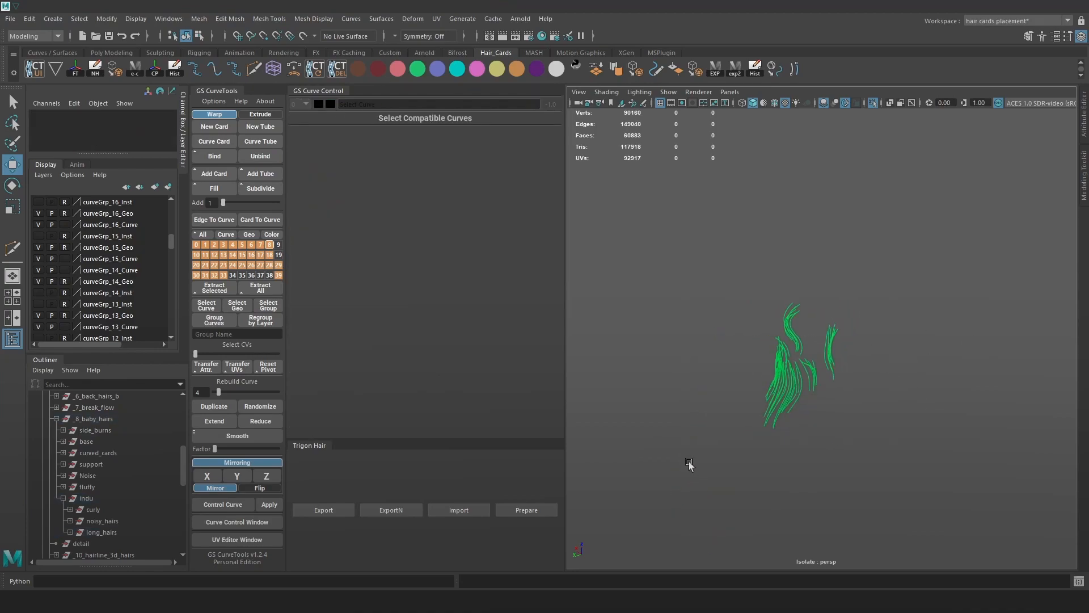
left_click_drag(687, 470, 885, 272)
right_click_drag(885, 273, 1041, 496, "alt")
key("h")
left_click_drag(999, 392, 926, 379, "alt")
left_click_drag(841, 342, 848, 371, "alt")
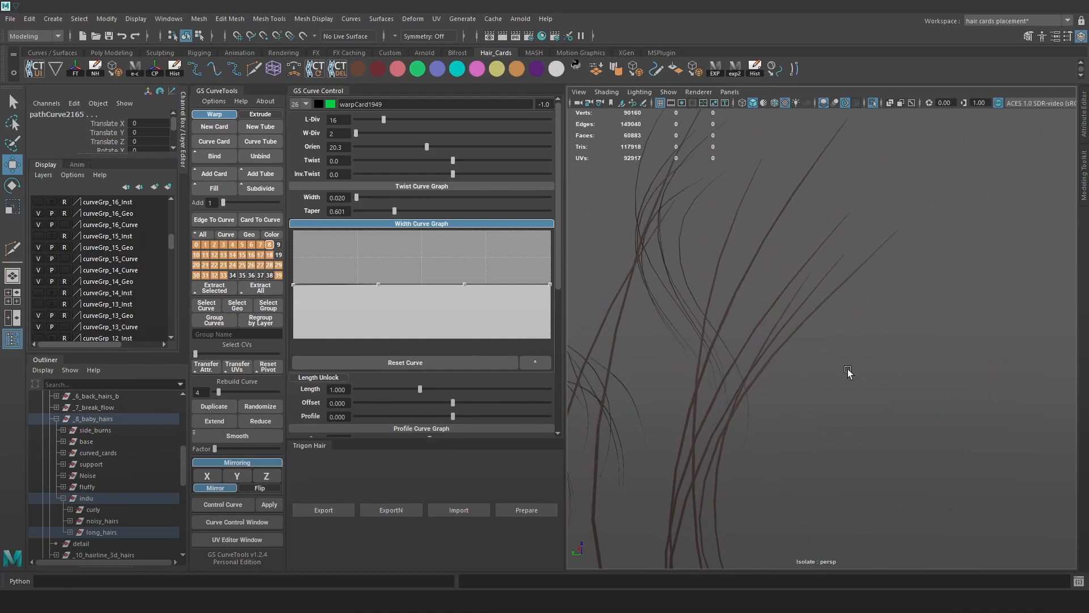
Reshape the width graph toward a nearly flat profile and widen the cards to 0.177.
left_click_drag(294, 285, 292, 343)
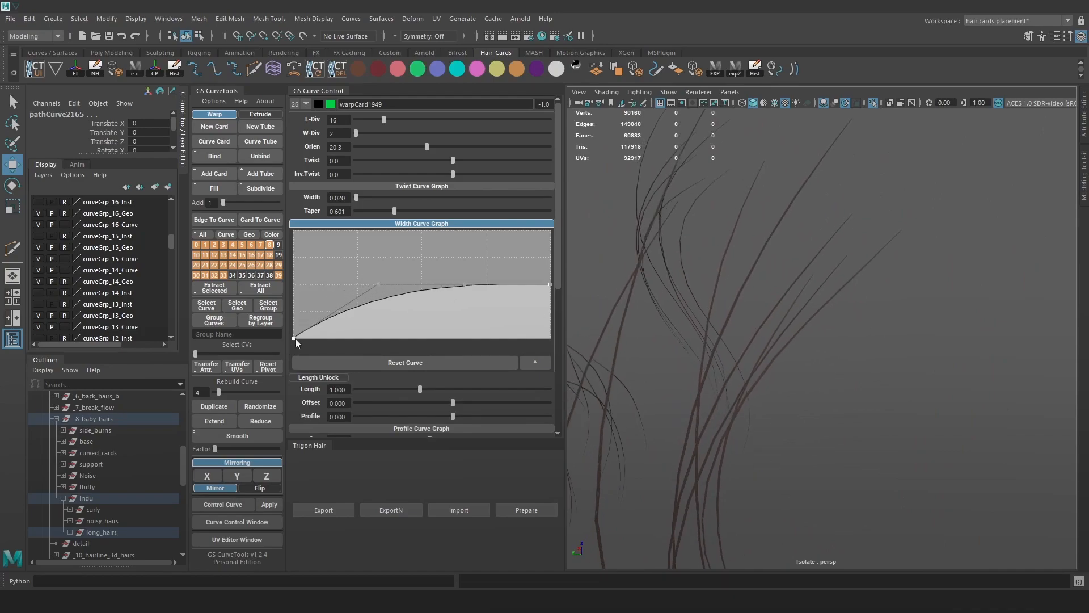
left_click_drag(375, 285, 385, 325)
mouse_move(465, 281)
left_mouse_down()
mouse_move(472, 328)
mouse_move(468, 293)
left_mouse_up()
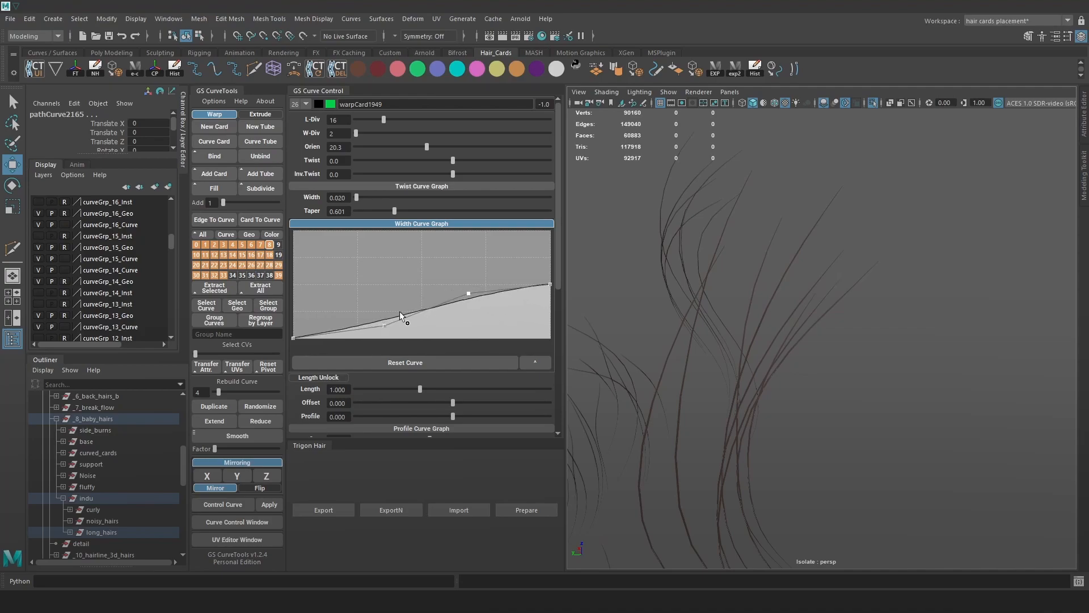
left_click_drag(384, 324, 385, 299)
left_click_drag(299, 338, 319, 291)
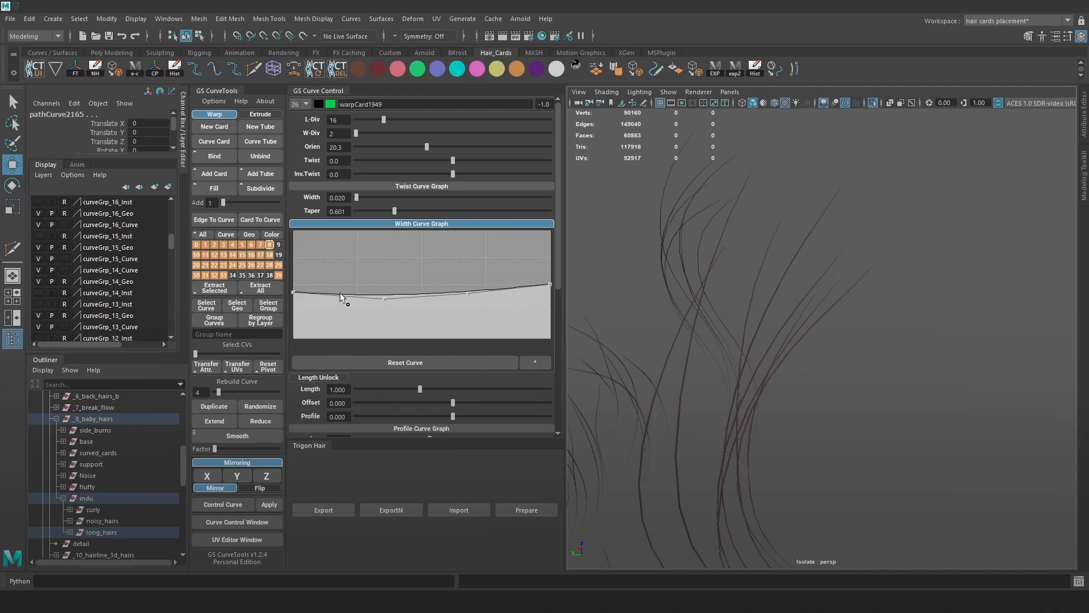
left_click_drag(387, 300, 386, 292)
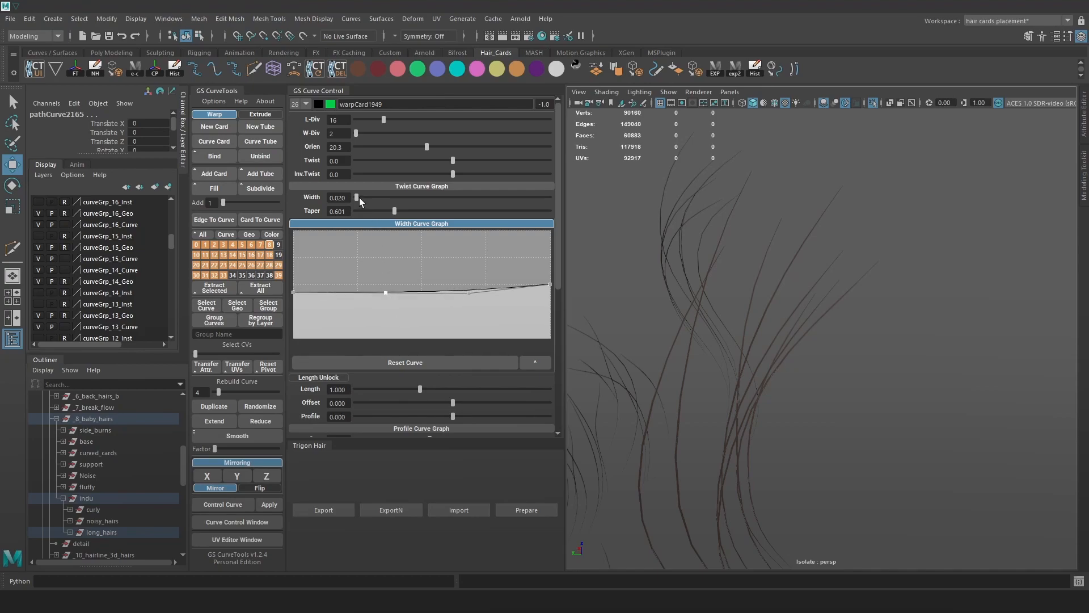
left_click_drag(360, 197, 364, 197)
Check the cards, then taper the width profile straight from root to tip.
mouse_move(763, 316)
left_mouse_down("alt")
mouse_move(785, 323)
mouse_move(751, 301)
left_mouse_up("alt")
scroll(789, 341, "down", 6)
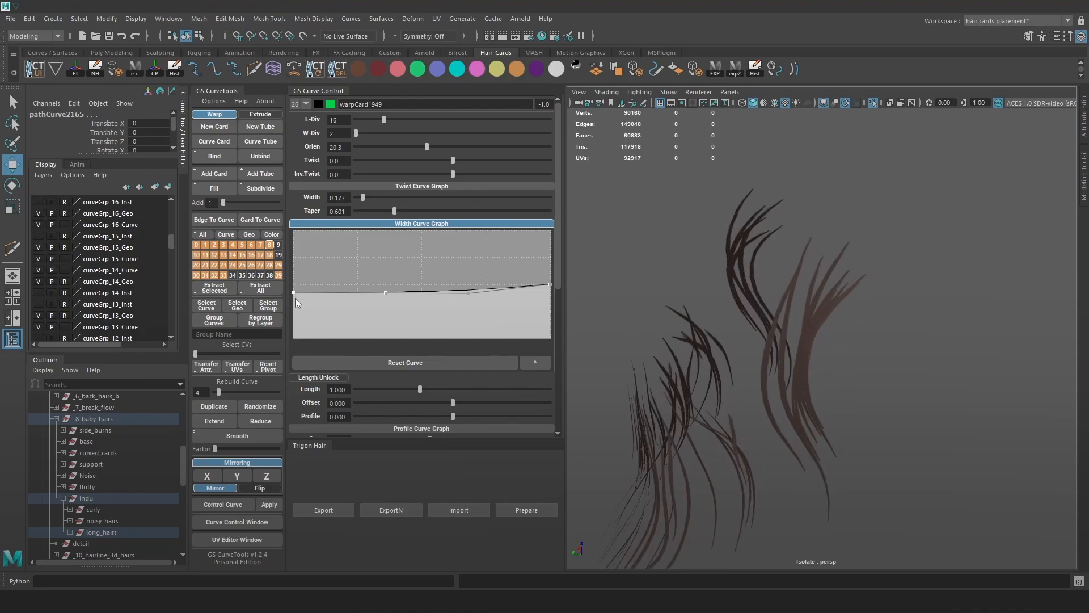
left_click_drag(295, 292, 294, 330)
left_click_drag(384, 299, 390, 318)
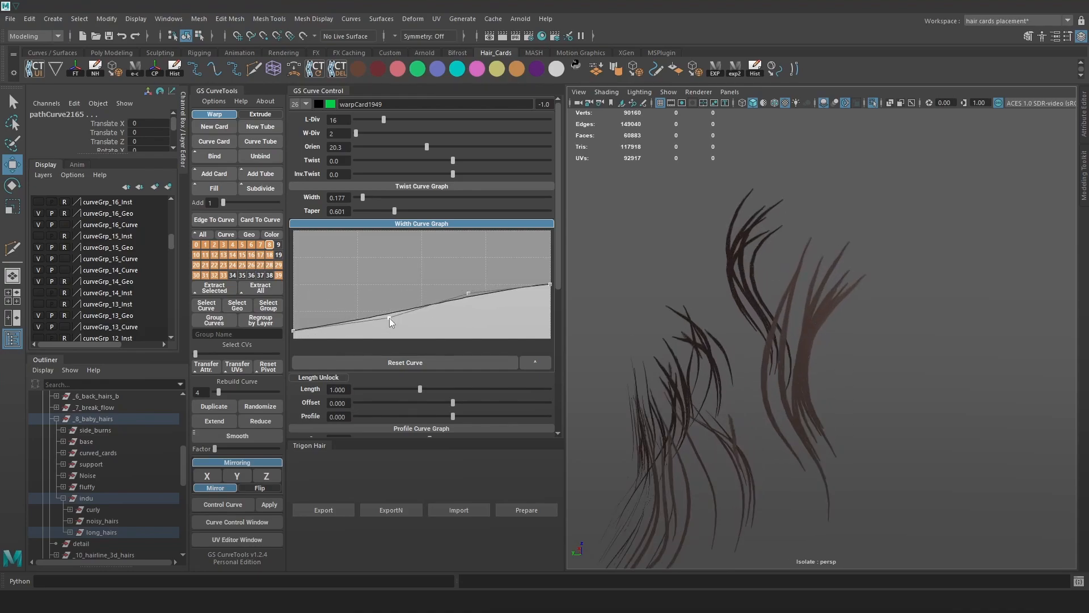
scroll(819, 335, "down", 3)
Reselect all the hair curves and reshape the middle curvature of the width profile.
key("alt+1")
left_click(854, 371)
scroll(888, 391, "down", 5)
left_click_drag(913, 259, 626, 521)
scroll(880, 376, "up", 8)
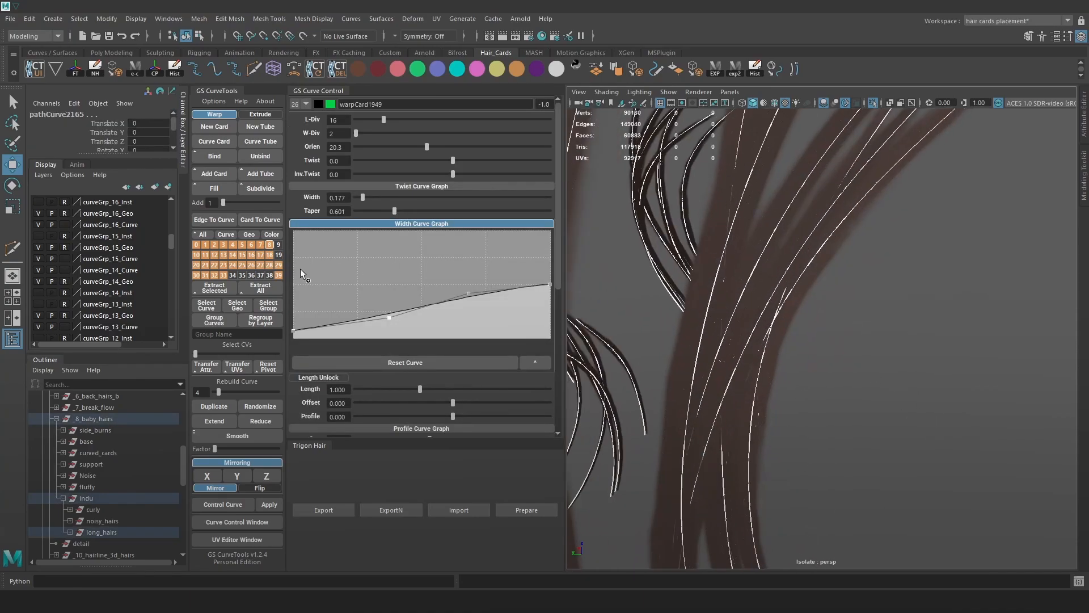
scroll(727, 294, "down", 3)
mouse_move(390, 319)
left_mouse_down()
mouse_move(383, 281)
mouse_move(386, 303)
left_mouse_up()
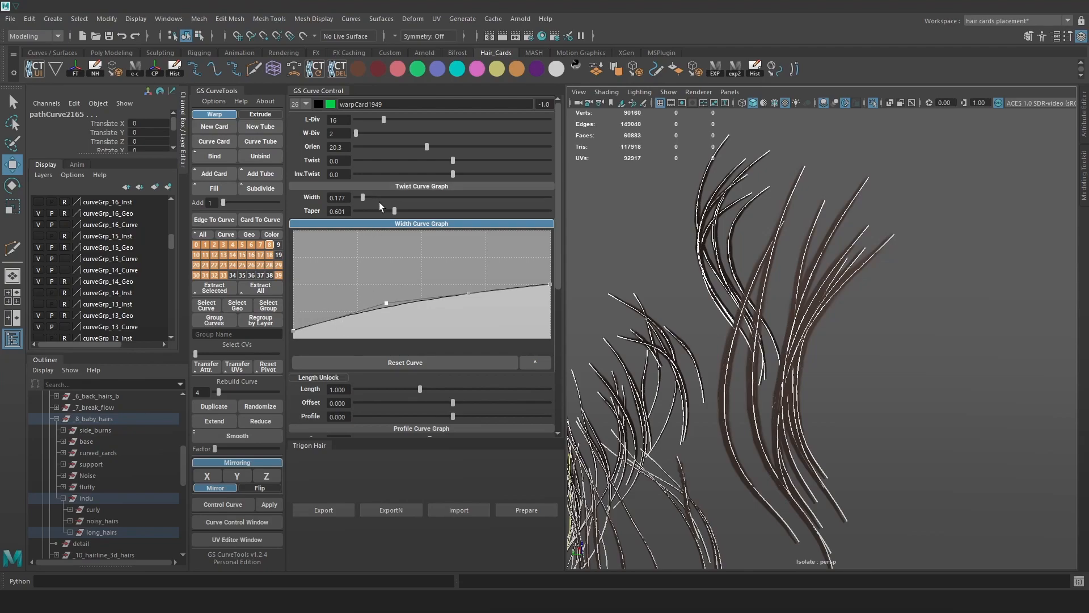
scroll(878, 315, "down", 2)
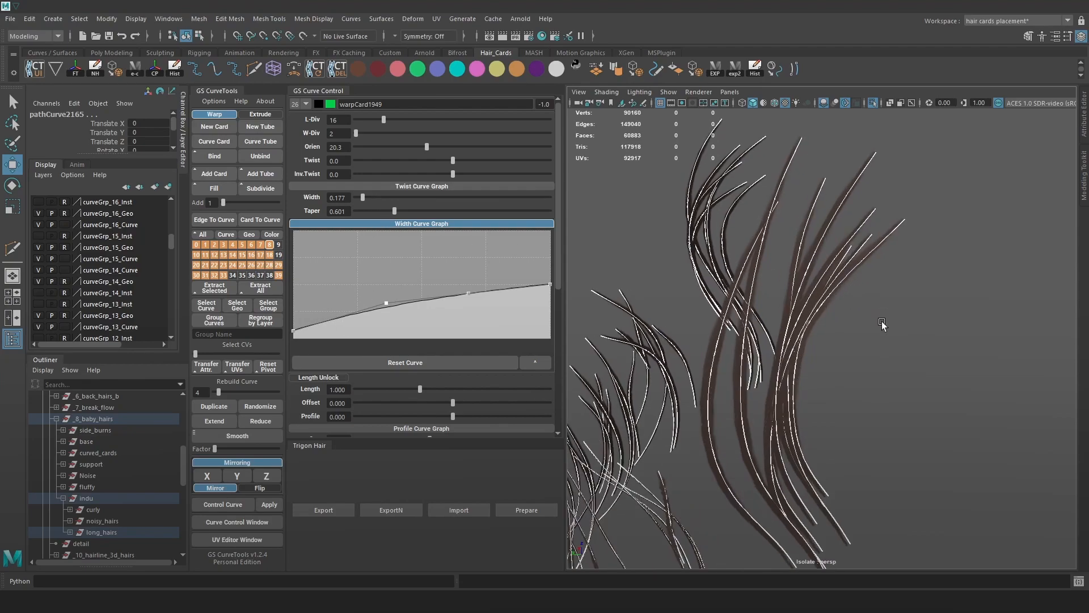
Undo the last two width changes and deselect the hair cards.
key("ctrl+z")
key("ctrl+z")
key("ctrl+z")
key("ctrl+z")
key("ctrl+z")
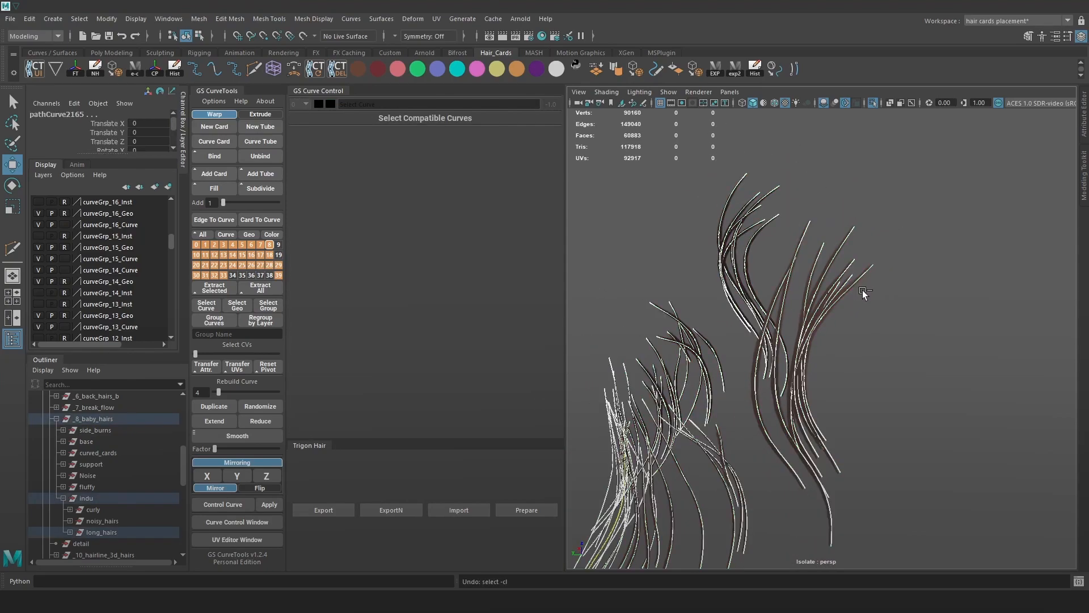
key("ctrl+z")
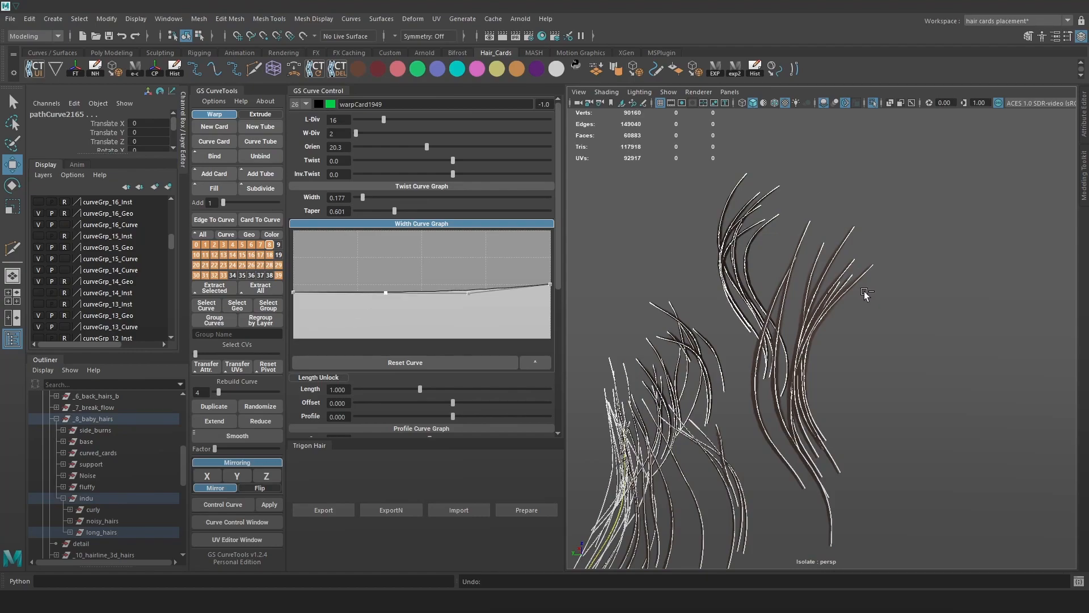
left_click(896, 312)
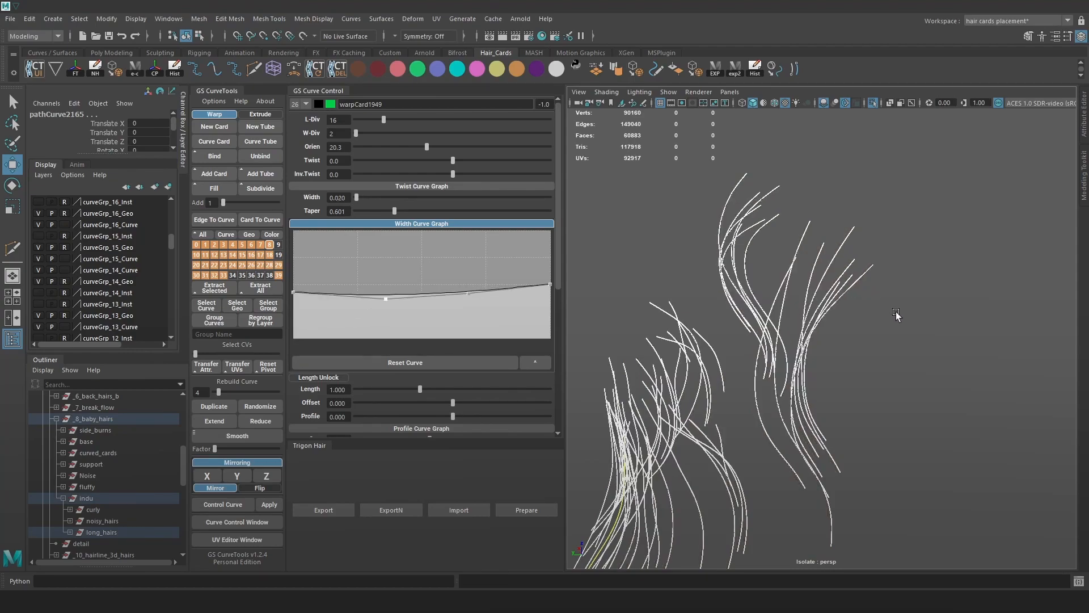
Select the baby-hair curves and rebuild them with 8 points instead of 4.
left_click_drag(883, 352, 845, 240, "alt")
left_click_drag(904, 188, 588, 485)
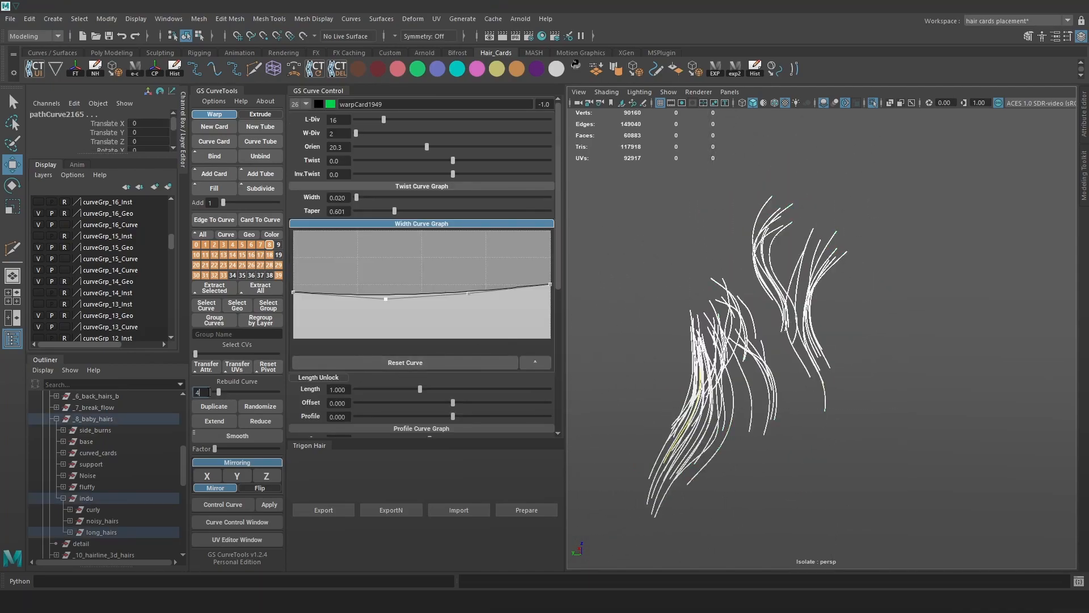
left_click_drag(222, 390, 224, 390)
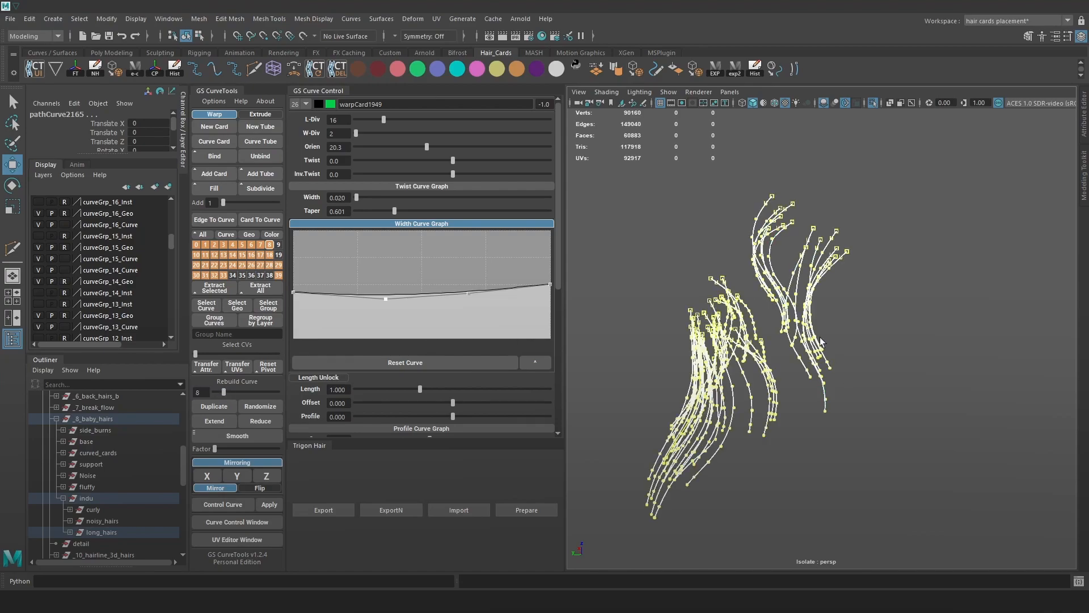
scroll(824, 339, "up", 5)
left_click(860, 230)
middle_click_drag(859, 230, 851, 357, "alt")
Pull the width graph's first two points down so cards thin near the root, then deselect and inspect.
left_click_drag(294, 293, 293, 330)
left_click_drag(386, 300, 387, 318)
mouse_move(294, 327)
left_mouse_down()
mouse_move(295, 311)
mouse_move(294, 331)
left_mouse_up()
left_click_drag(387, 318, 387, 338)
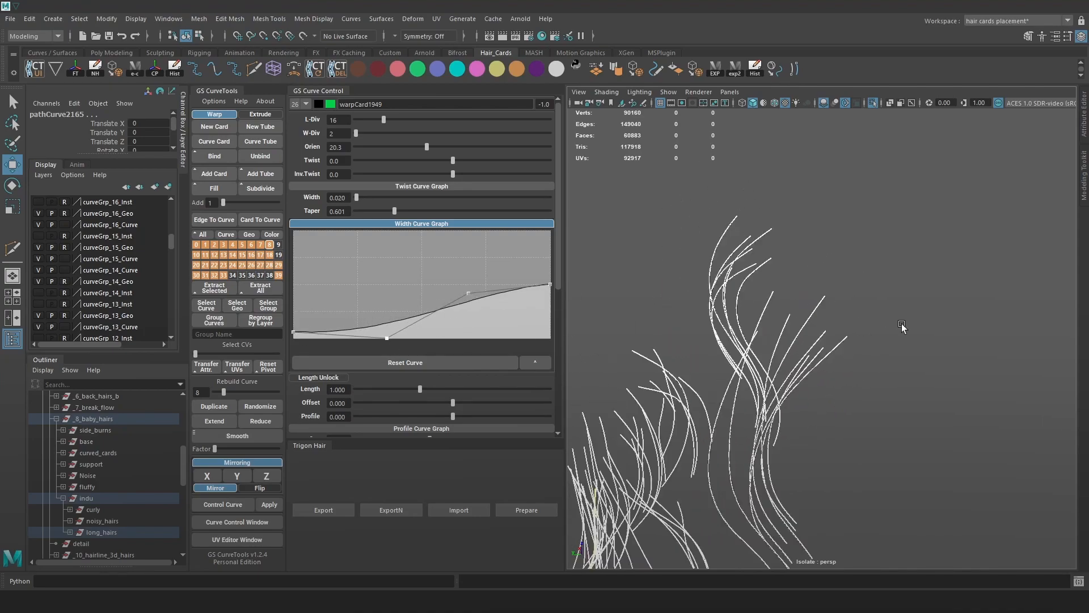
left_click(914, 346)
left_click_drag(911, 359, 889, 326, "alt")
middle_click_drag(889, 326, 900, 268, "alt")
left_click_drag(899, 268, 956, 322, "alt")
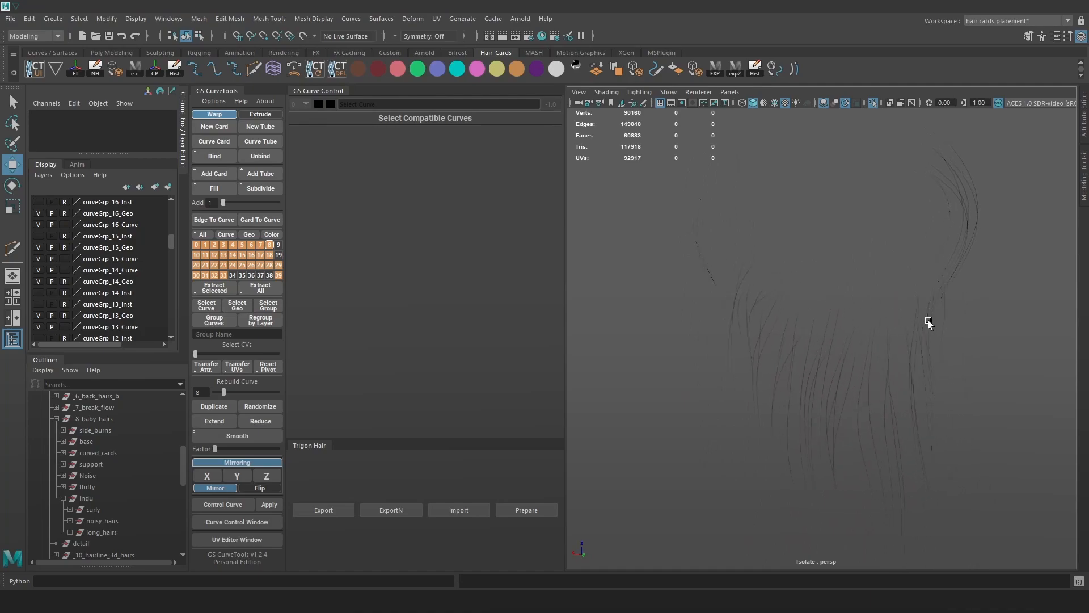
Isolate the noisy_hairs group and marquee-select all its curves.
key("ctrl+1")
left_click(101, 517)
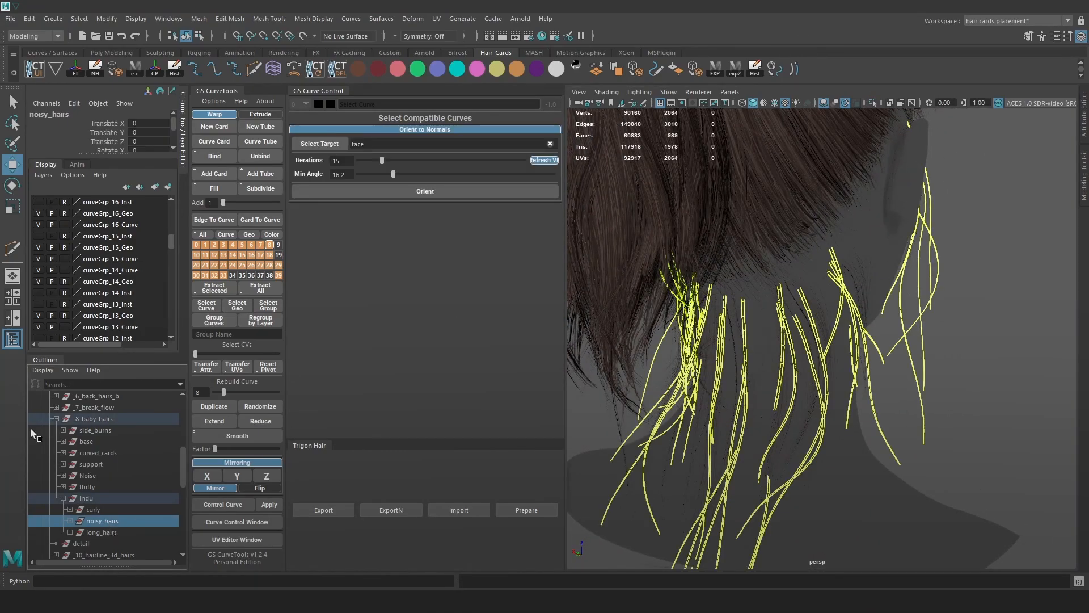
left_click(872, 102)
left_click(865, 276)
key("alt+c")
scroll(870, 267, "down", 4)
left_click_drag(974, 189, 580, 504)
key("alt+c")
left_click_drag(844, 273, 903, 310, "alt")
scroll(746, 267, "up", 5)
Set card Width to 0.025, drop the first two width-graph points to taper the root, and deselect.
left_click_drag(338, 197, 396, 200)
type("25")
key("Return")
left_click_drag(743, 224, 735, 220, "alt")
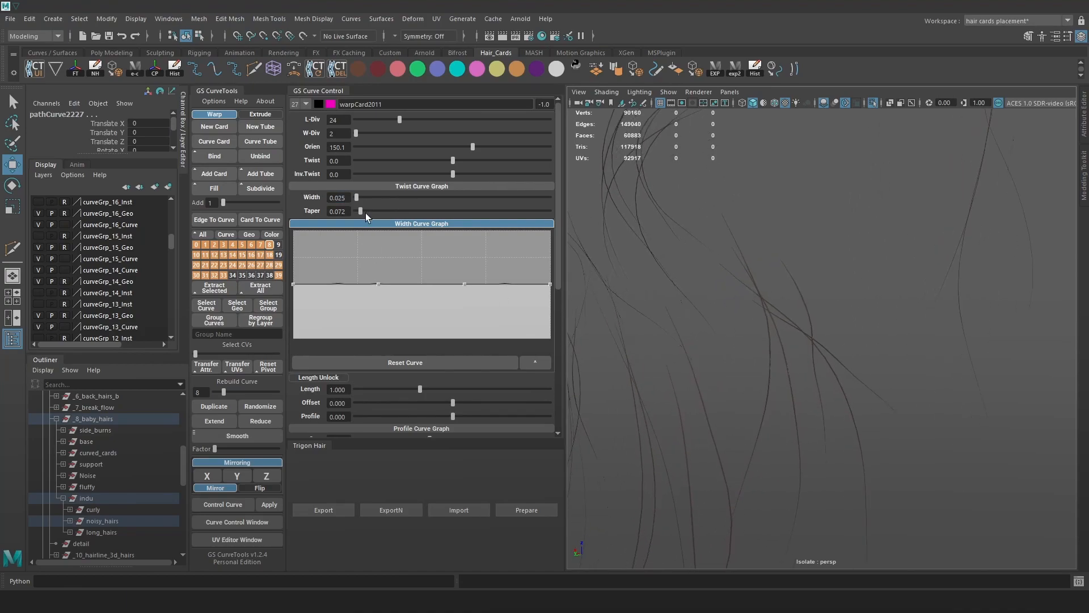
left_click_drag(294, 284, 294, 337)
left_click_drag(378, 284, 379, 327)
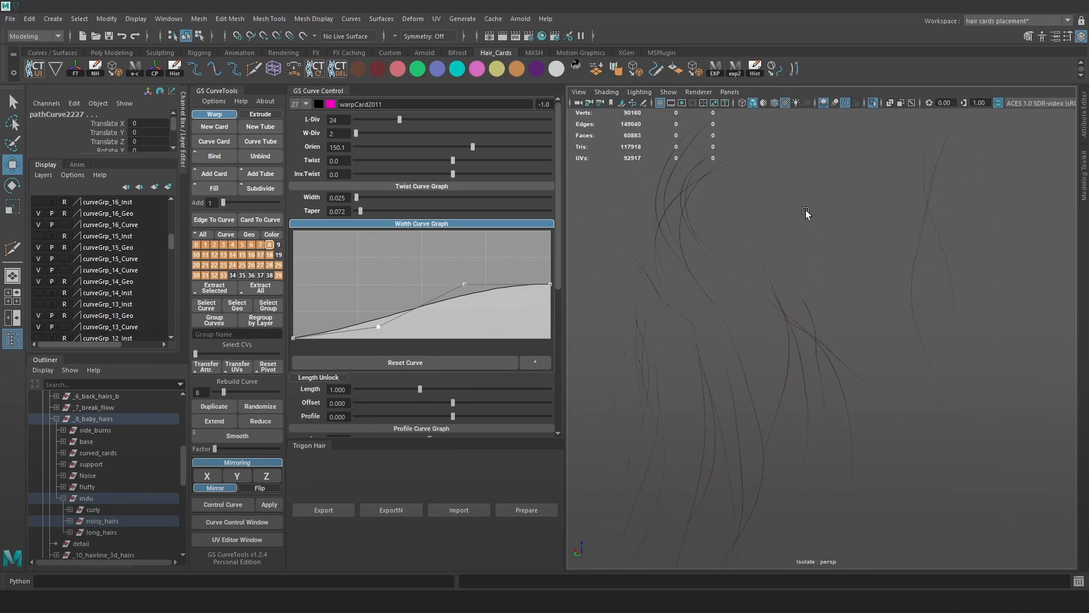
left_click(753, 161)
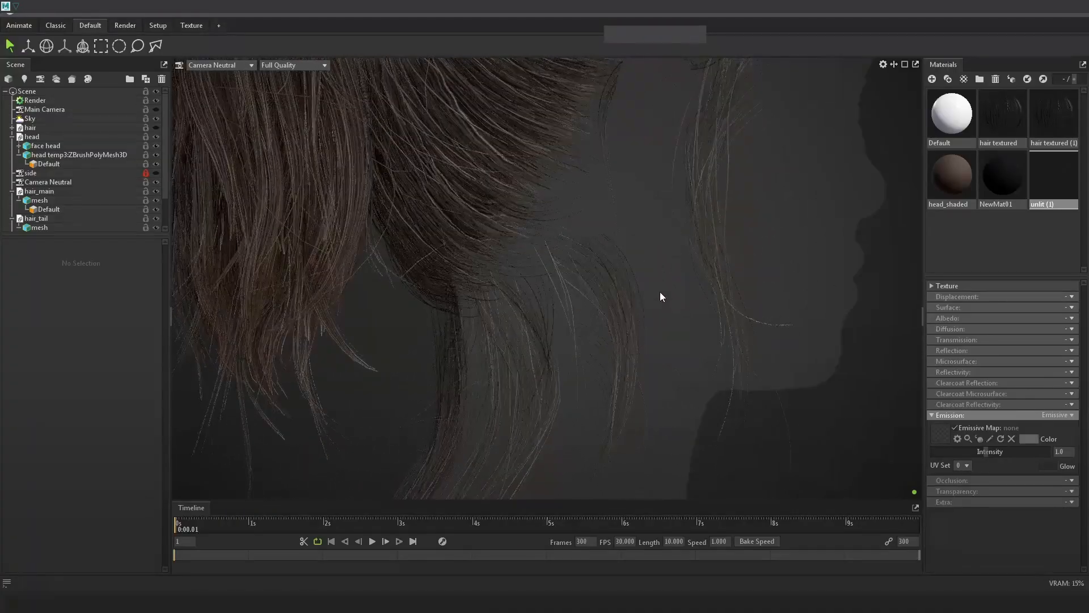
Orbit the Toolbag view to back and profile angles and apply the unlit (1) material to the head.
scroll(662, 292, "down", 10)
left_click_drag(690, 292, 767, 343)
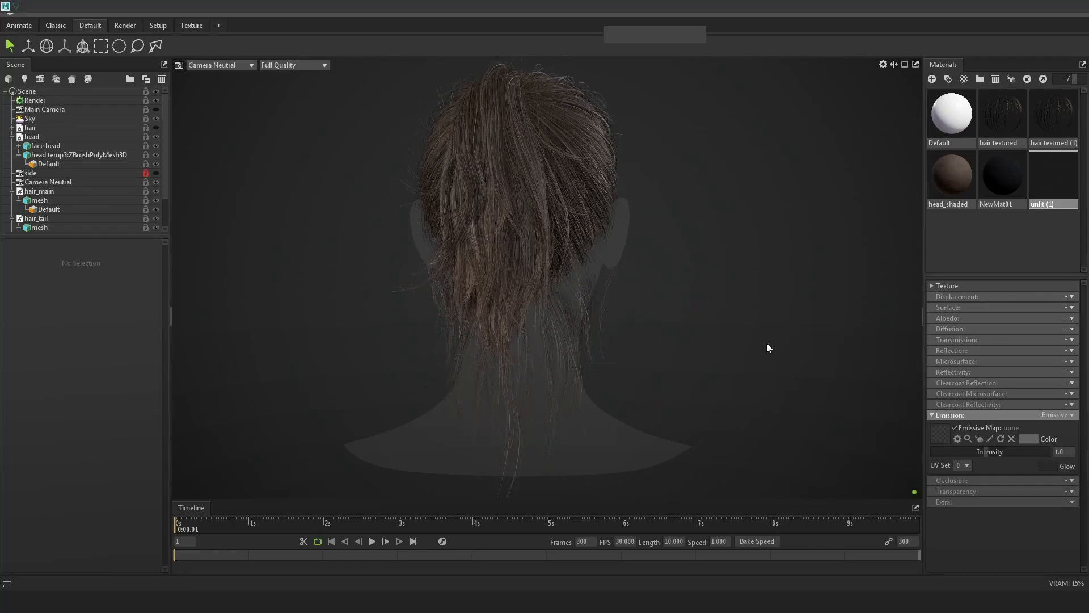
left_click_drag(862, 326, 676, 298)
right_click(675, 298)
left_click(751, 290)
left_click(954, 183)
scroll(811, 250, "up", 10)
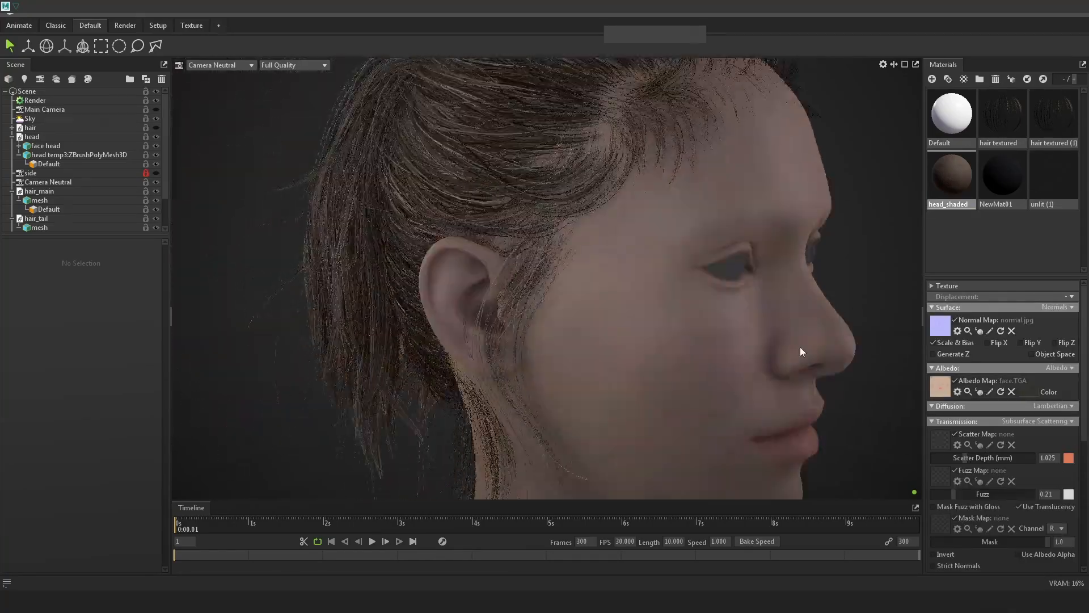
scroll(720, 419, "up", 3)
scroll(730, 417, "down", 8)
left_click_drag(1054, 179, 676, 369)
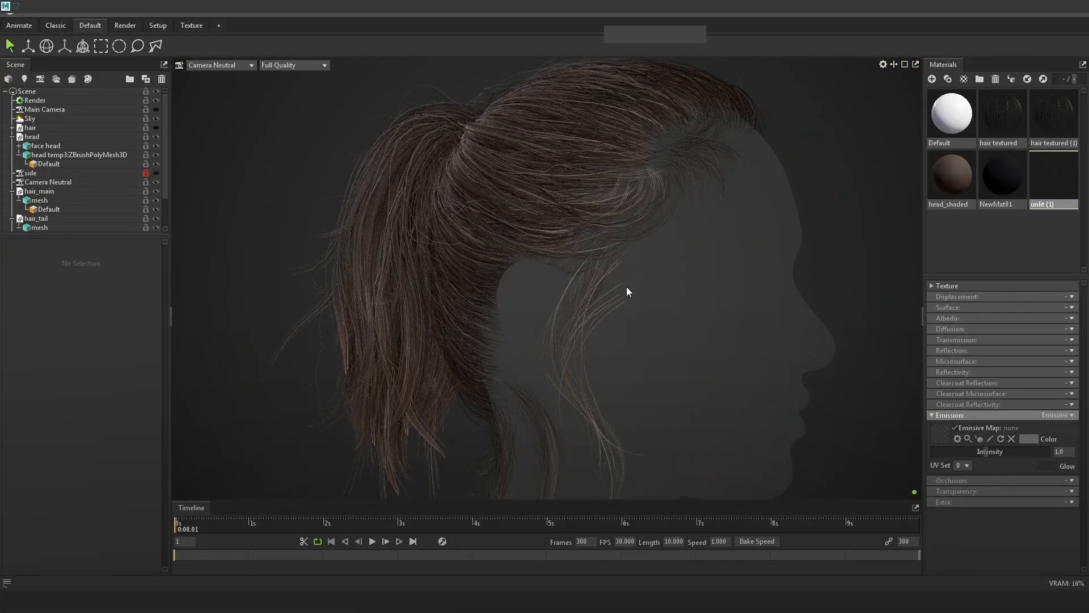
scroll(669, 230, "down", 5)
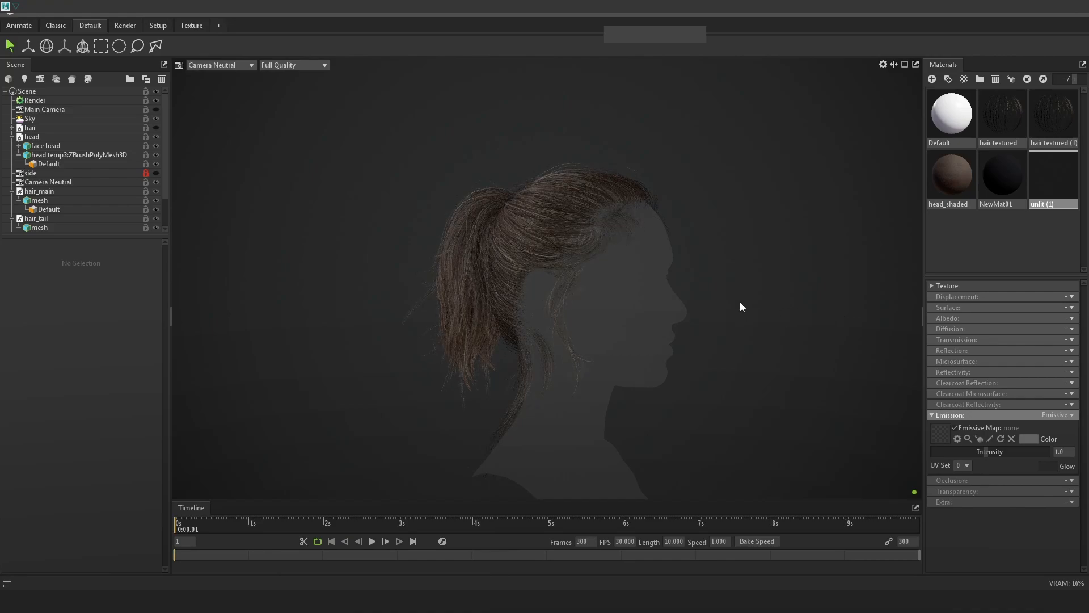
Back in Maya, turn off Isolate Select and orbit to a side profile of the full head.
key("alt+Tab")
key("alt+Tab")
key("Tab")
left_click_drag(787, 278, 752, 286, "alt")
left_click(873, 106)
right_click_drag(885, 210, 940, 281, "alt")
left_click_drag(940, 281, 727, 287, "alt")
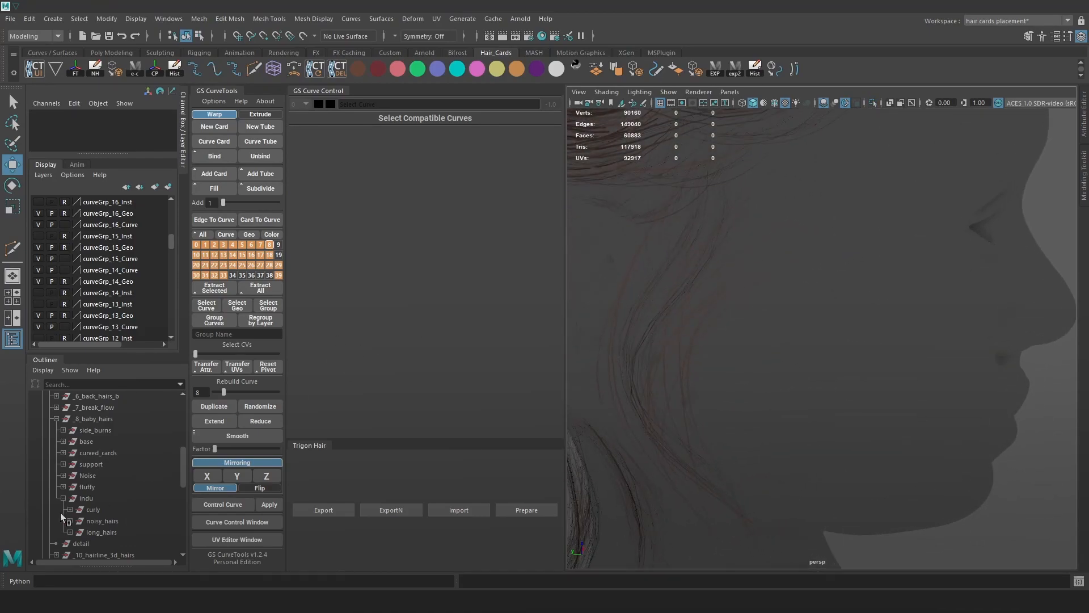
Show the hair guide curves and box-select the flyaway curves near the neck with camera-based selection.
key("alt+c")
left_click_drag(793, 253, 725, 307)
left_click_drag(790, 290, 929, 265, "alt")
left_click(1068, 37)
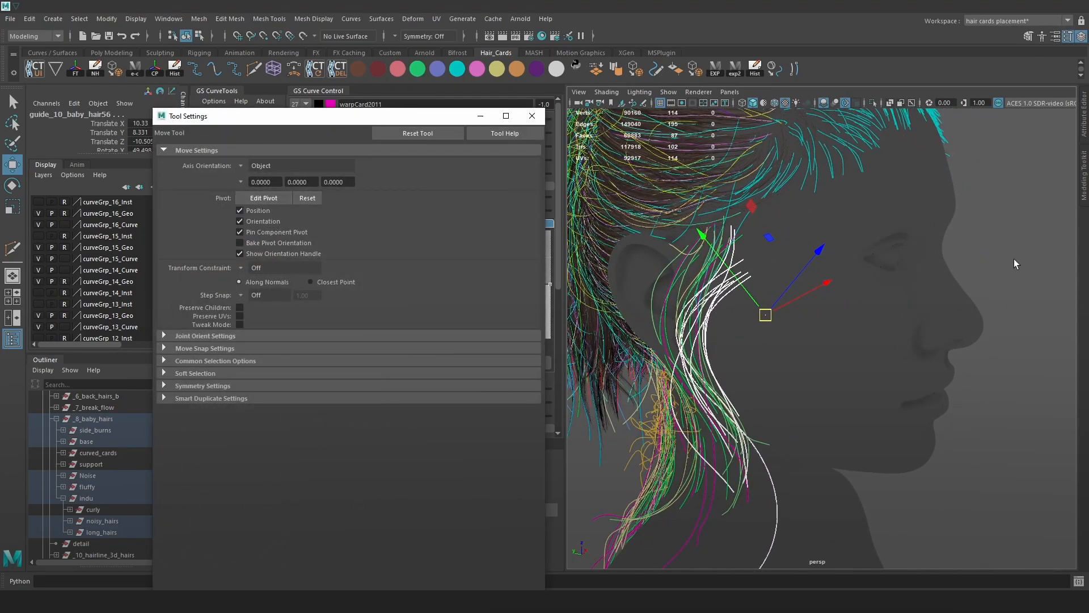
left_click(1018, 210)
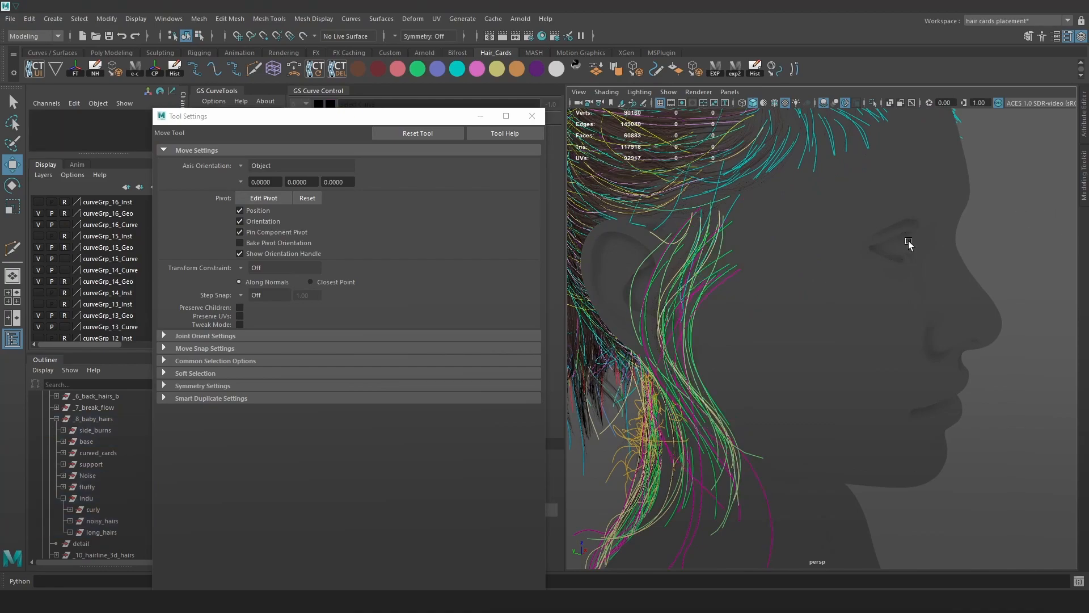
left_click(14, 123)
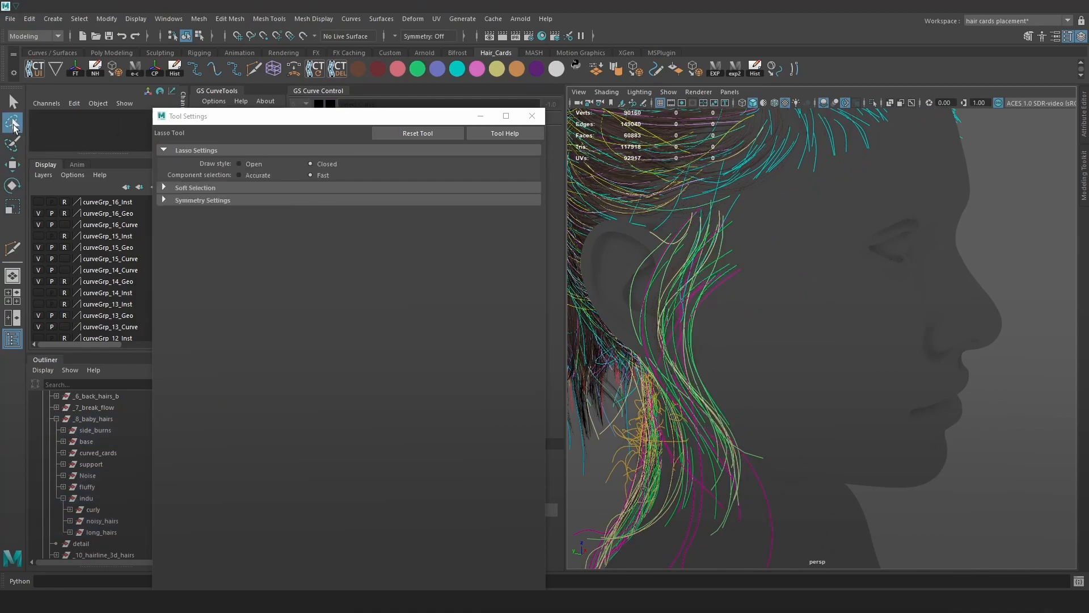
left_click(12, 101)
left_click(250, 173)
left_click_drag(738, 329, 724, 237, "alt")
left_click_drag(878, 294, 975, 267, "alt")
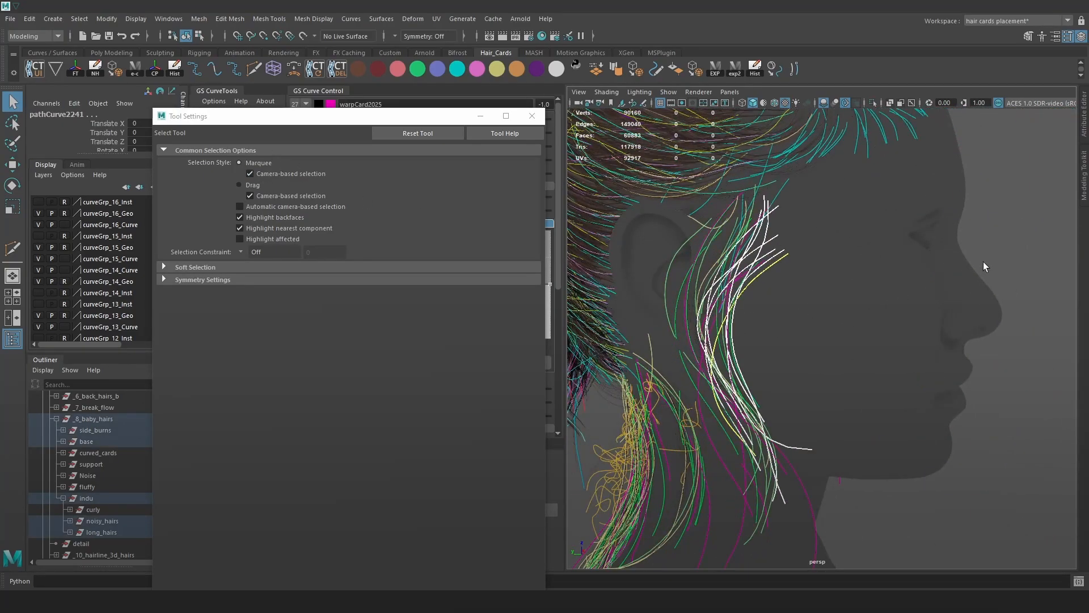
left_click(820, 234)
scroll(819, 233, "up", 4)
middle_click_drag(819, 234, 805, 252, "alt")
scroll(805, 251, "up", 4)
middle_click_drag(794, 182, 824, 261, "alt")
scroll(825, 261, "down", 3)
scroll(825, 261, "down", 1)
left_click_drag(890, 353, 812, 267)
Refine the selection by adding curves, then reselect a different set of neck curves.
left_click(531, 115)
scroll(845, 333, "up", 4)
left_click(778, 318, "shift")
left_click(771, 311, "shift")
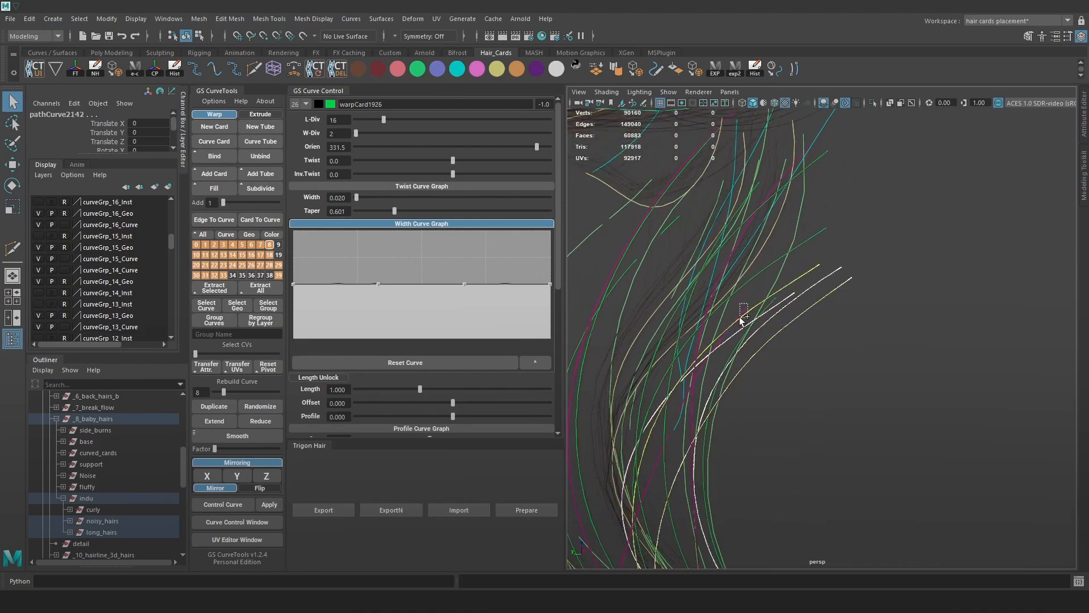
key("w")
scroll(800, 329, "down", 6)
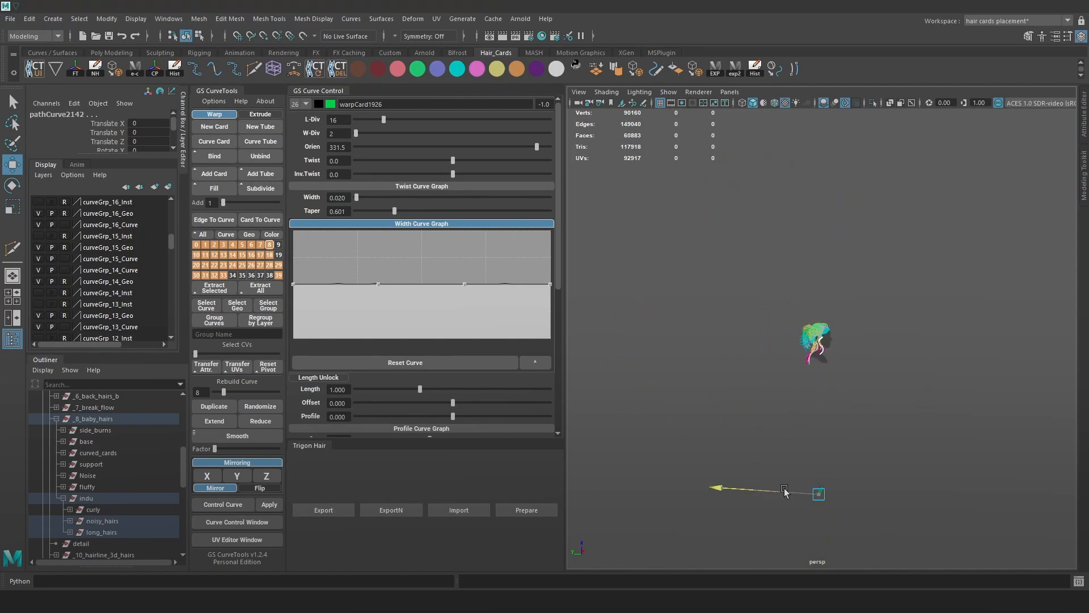
scroll(805, 295, "up", 10)
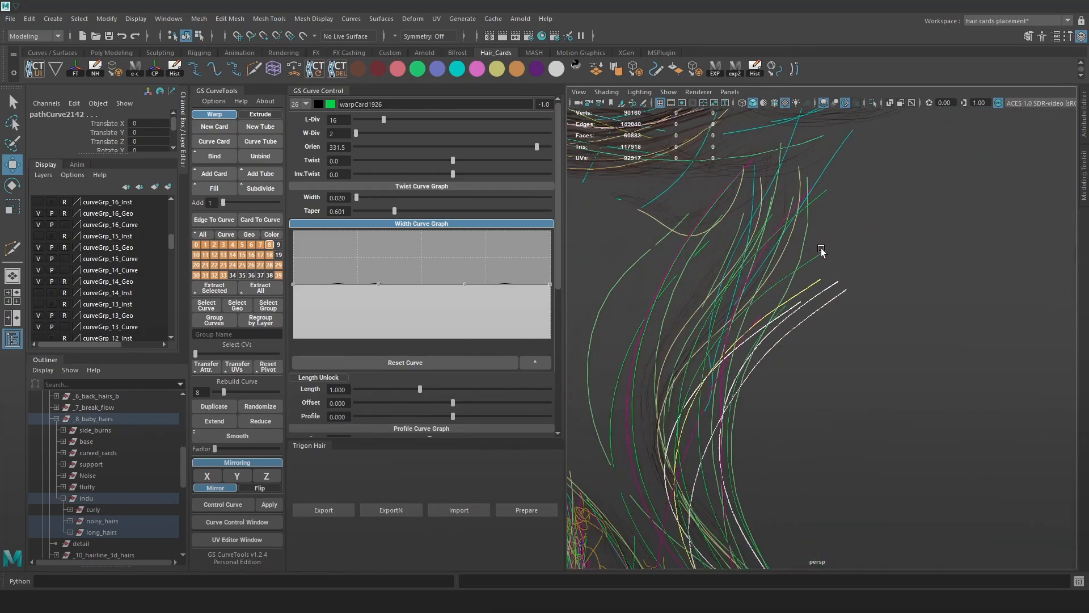
left_click(878, 299)
left_click(767, 305)
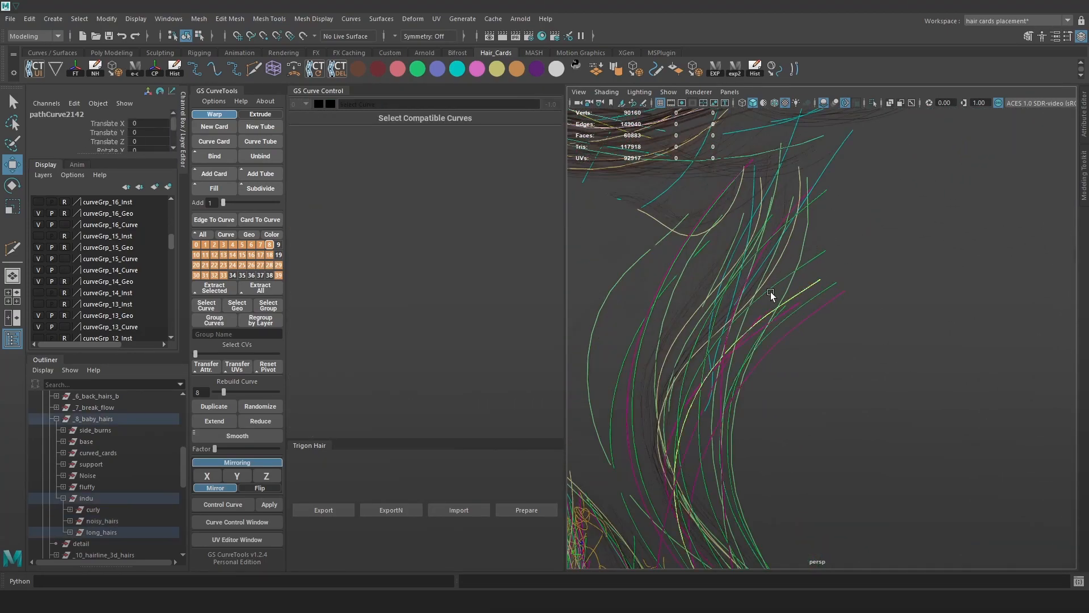
left_click_drag(878, 341, 786, 282)
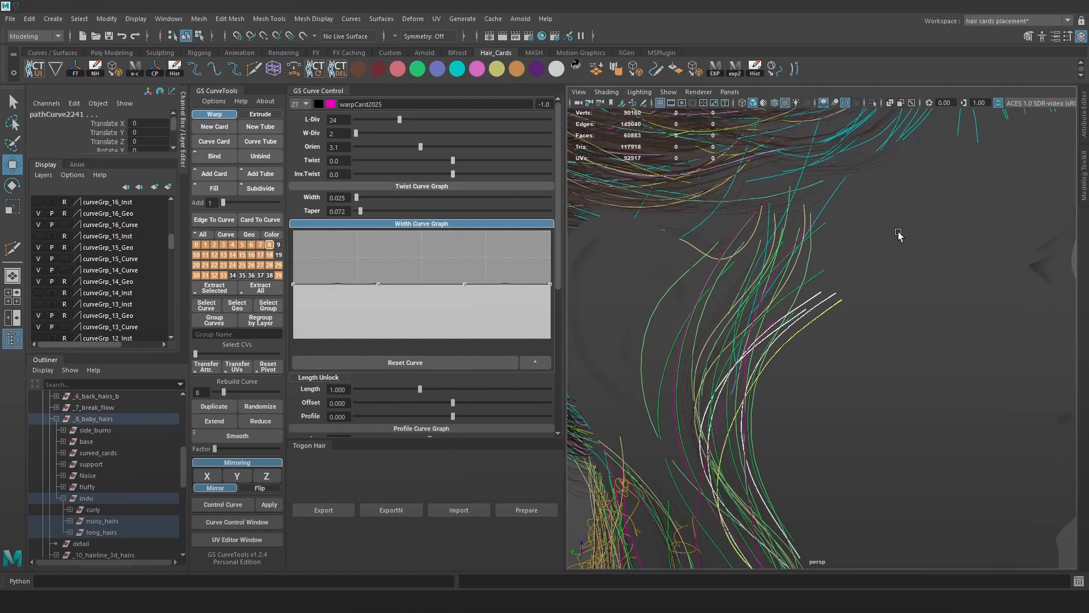
Turn off camera-based selection, pick the flyaway curves and wrap them in an FFD lattice.
left_click(1066, 37)
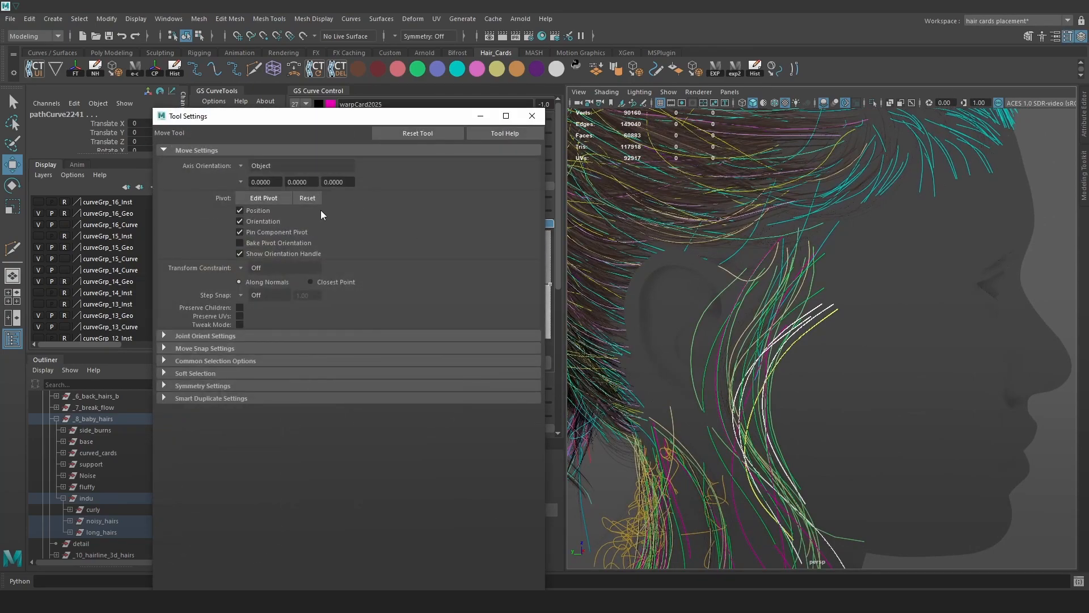
left_click(12, 103)
left_click(251, 174)
scroll(804, 253, "up", 5)
left_click(803, 250)
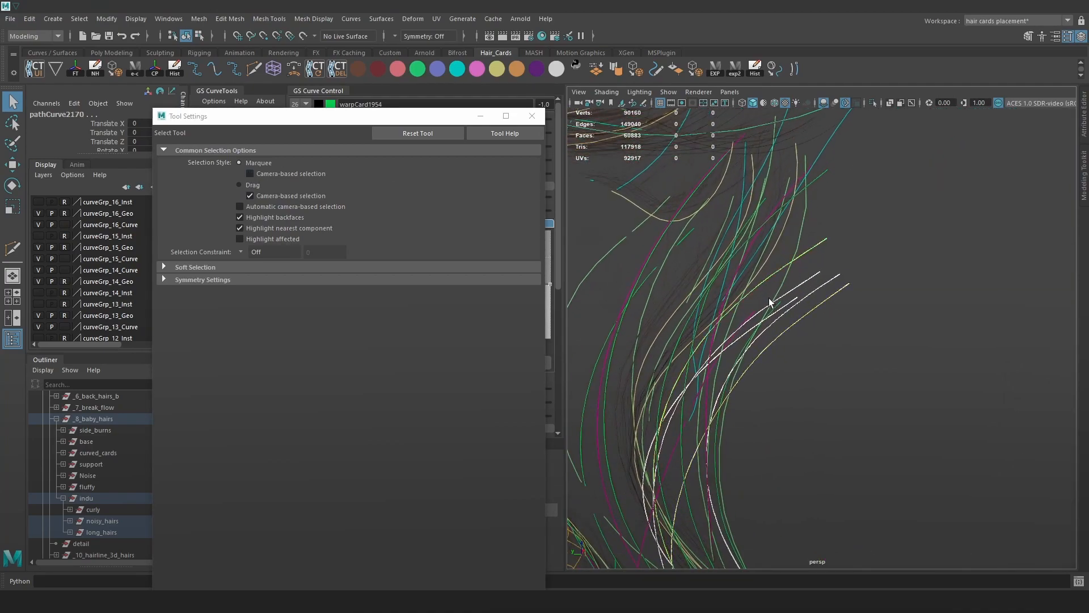
left_click(532, 115)
scroll(842, 251, "down", 12)
left_click_drag(910, 307, 696, 182, "alt")
scroll(832, 321, "up", 5)
scroll(696, 183, "up", 3)
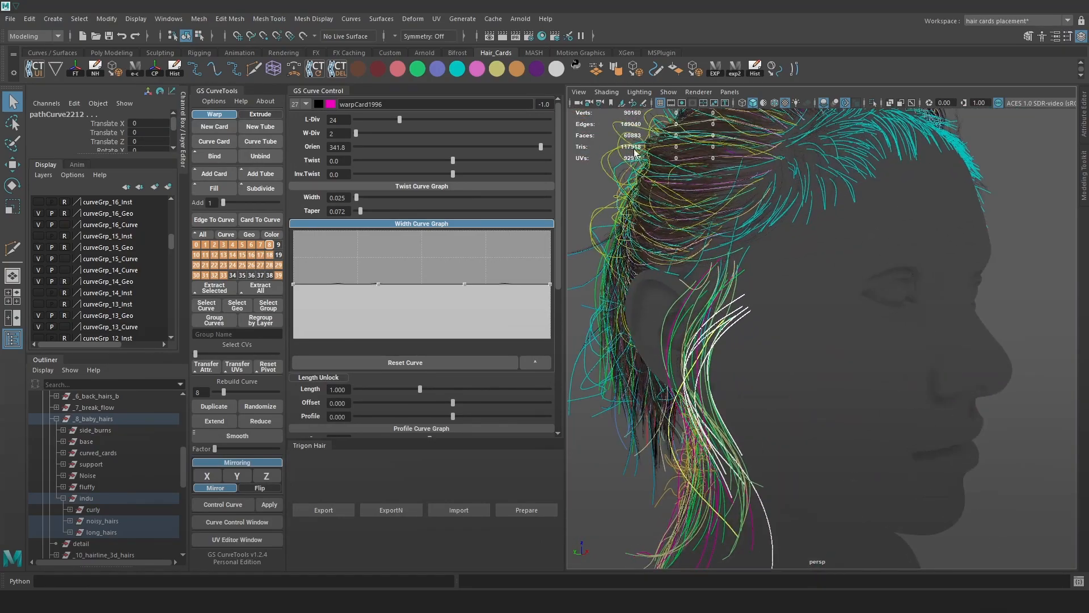
left_click(274, 69)
scroll(899, 301, "up", 4)
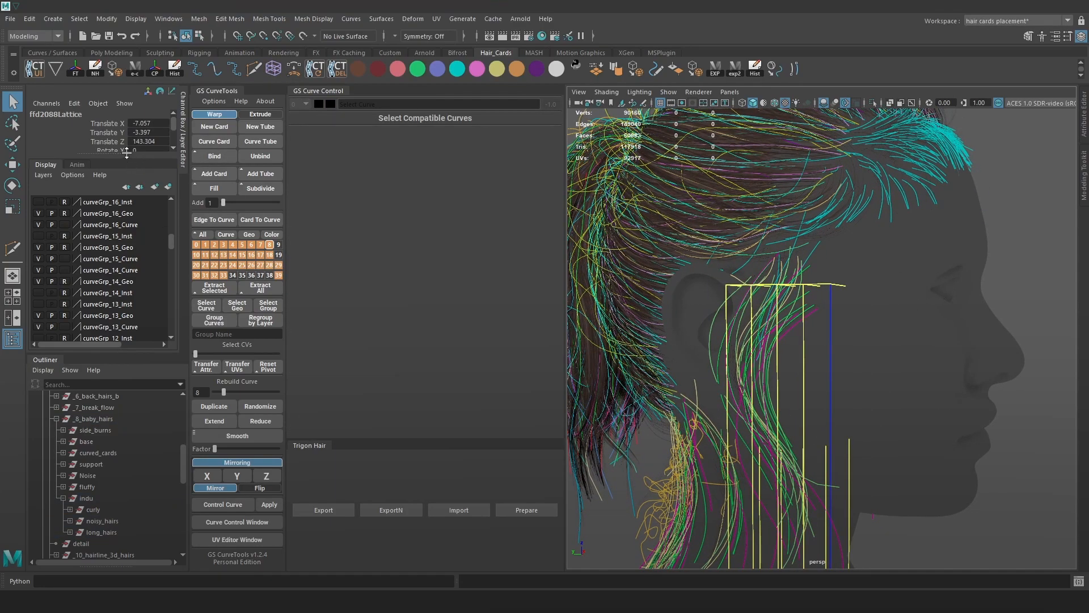
Set all three lattice divisions to 6.
left_click_drag(131, 158, 155, 313)
left_click_drag(156, 235, 156, 232)
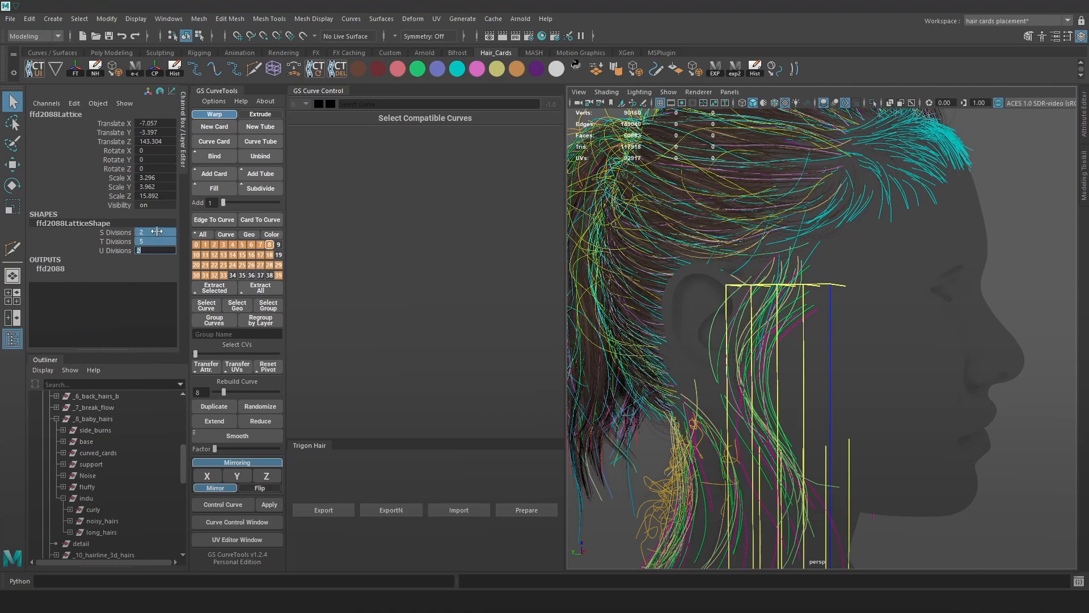
type("6")
key("Return")
Select the lattice's top row of points and shift it up-left with soft select on.
left_click_drag(758, 409, 921, 338, "alt")
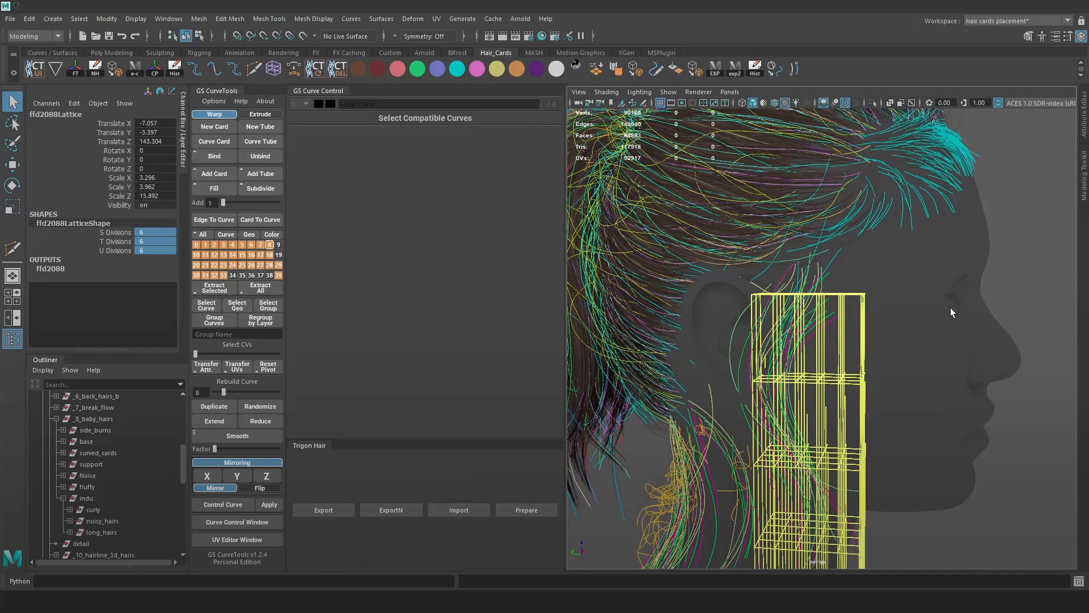
right_click_drag(1053, 212, 1003, 166)
left_click_drag(954, 243, 965, 245, "alt")
right_click_drag(965, 245, 1004, 297, "alt")
left_click_drag(834, 284, 833, 282)
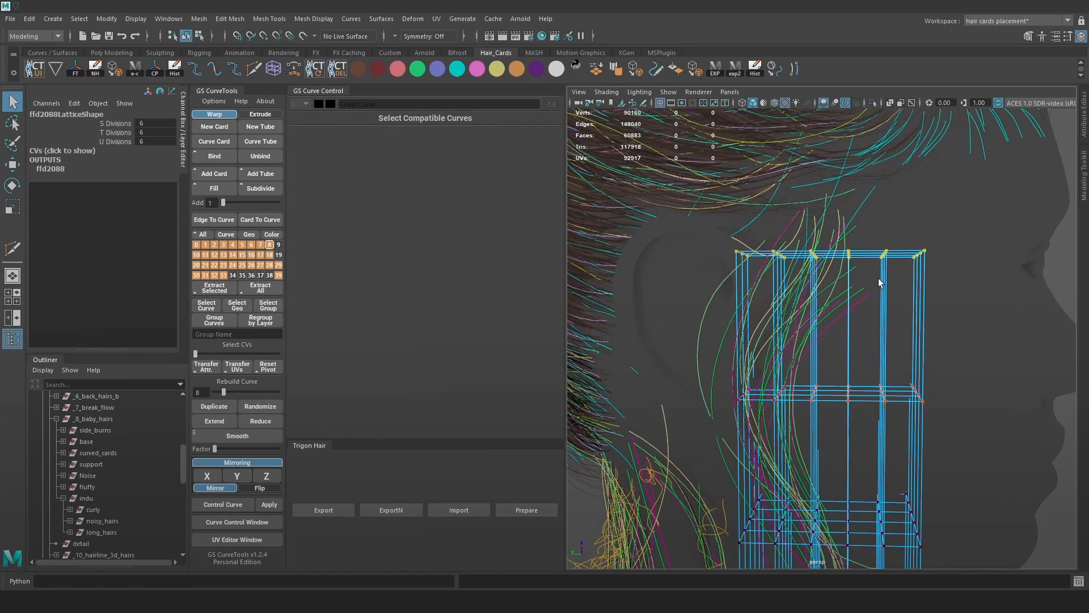
key("w")
key("b")
left_click_drag(882, 255, 864, 232)
Tilt and move the lattice top further so the ear cards bend, then deselect.
key("e")
left_click_drag(949, 285, 958, 237)
key("w")
left_click_drag(865, 232, 849, 220)
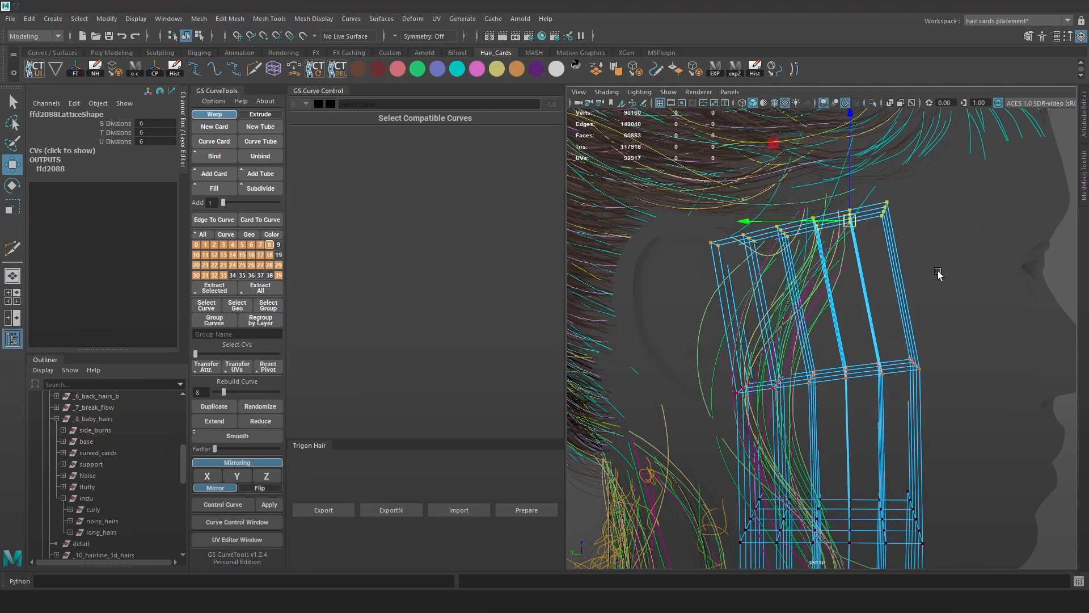
key("e")
left_click_drag(911, 298, 838, 205)
key("w")
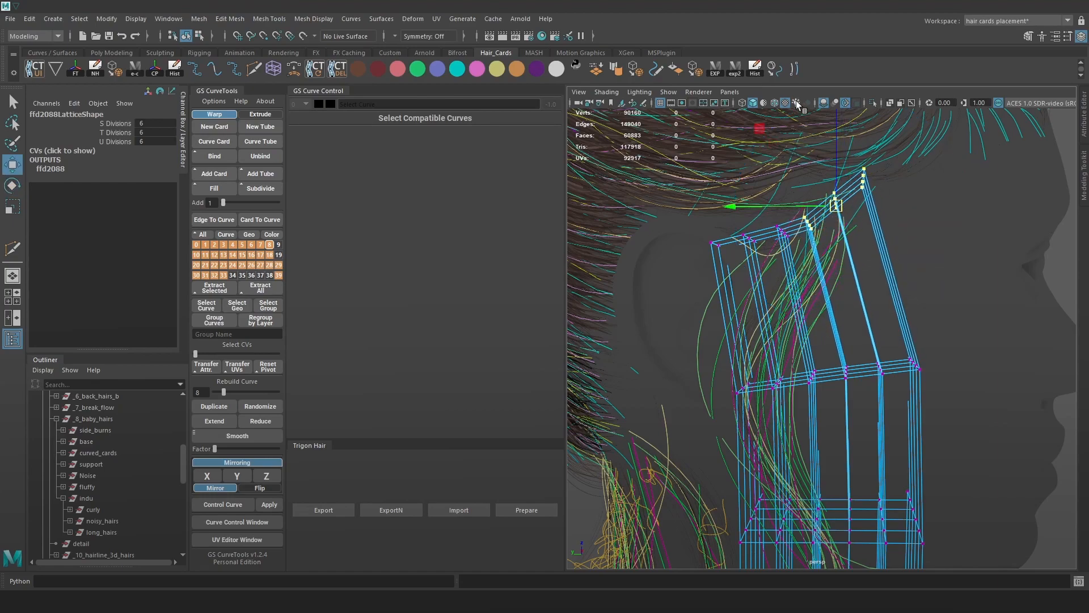
left_click(648, 284)
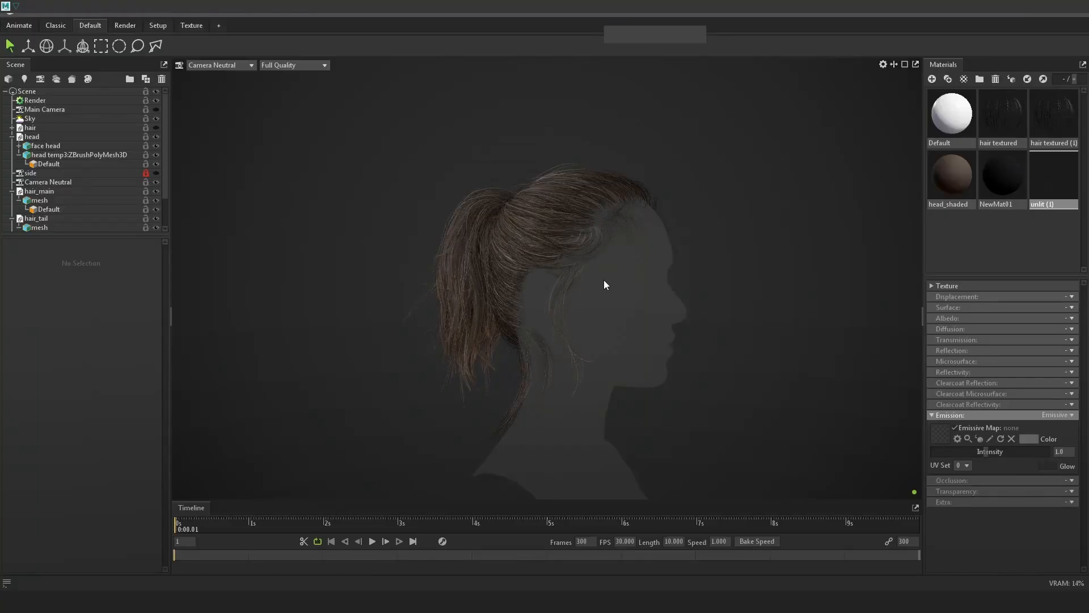
Zoom and orbit the Marmoset ponytail render to check it from the side and behind.
scroll(604, 281, "up", 5)
scroll(668, 256, "down", 5)
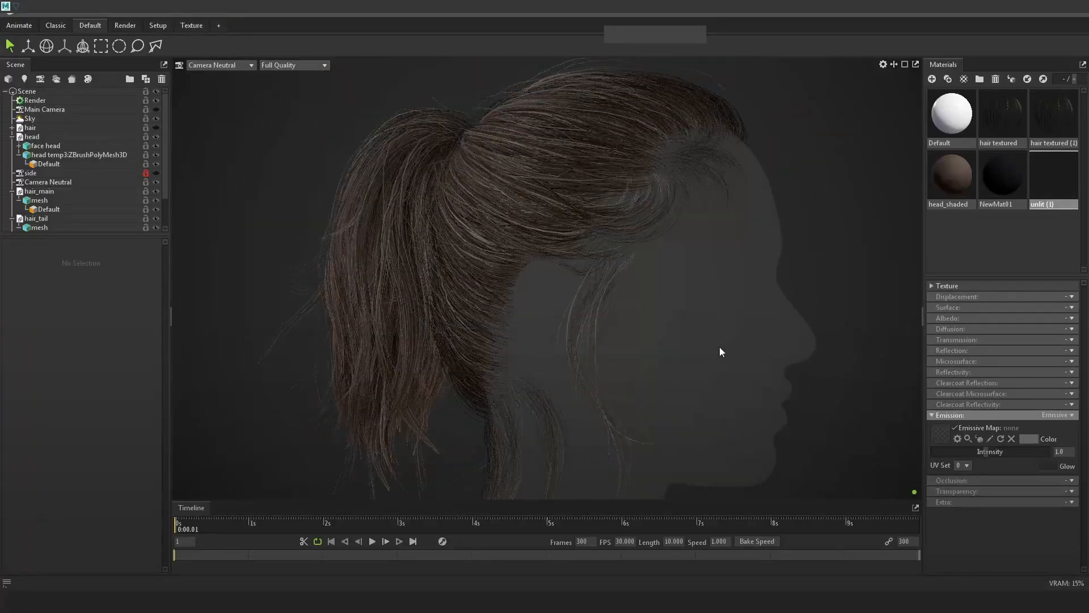
scroll(720, 352, "up", 3)
left_click_drag(647, 312, 684, 337)
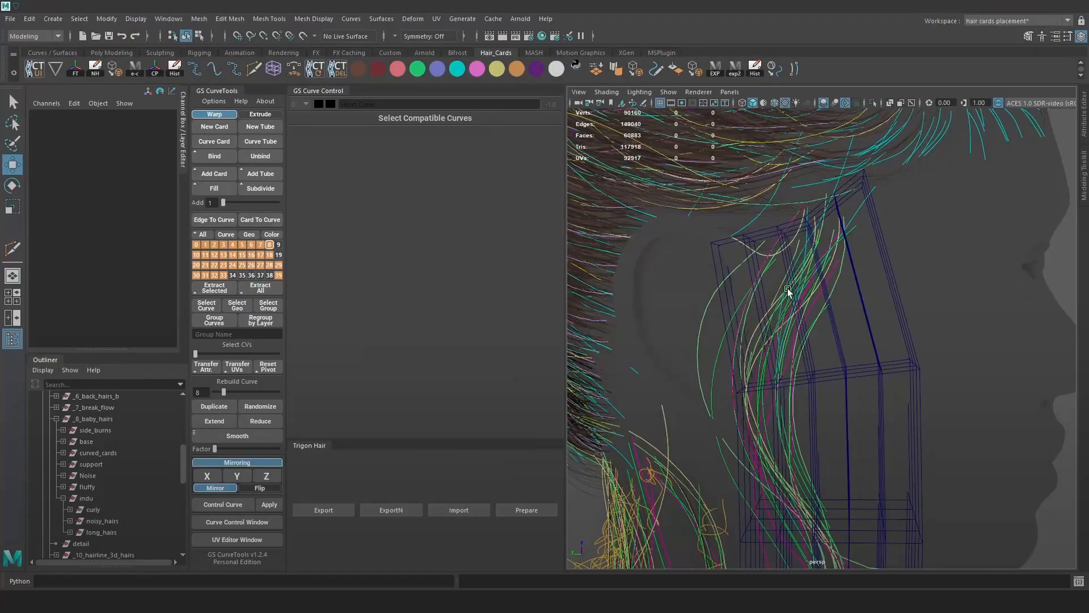
left_click_drag(851, 375, 803, 349)
left_click_drag(889, 350, 657, 348, "alt")
right_click_drag(657, 348, 804, 363, "alt")
left_click_drag(804, 366, 810, 416, "alt")
right_click_drag(759, 427, 635, 173, "alt")
left_click_drag(720, 255, 834, 279, "alt")
Back in Maya, select the hair card inside the cage and frame it.
left_click_drag(977, 459, 647, 175)
right_click_drag(749, 249, 914, 382, "alt")
left_click_drag(914, 382, 975, 384, "alt")
left_click(975, 384)
left_click_drag(923, 422, 825, 444)
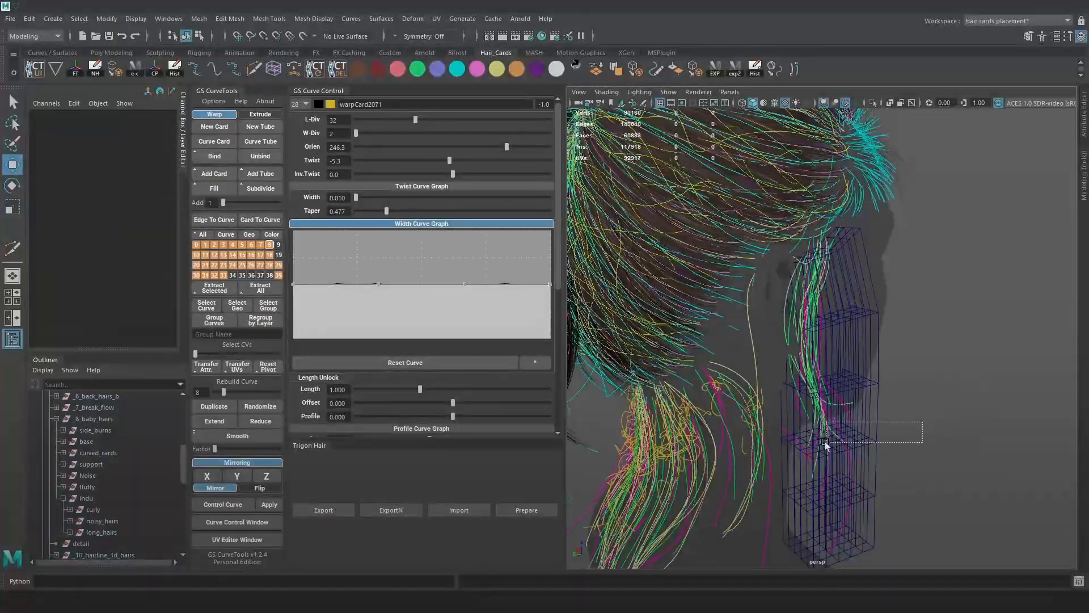
key("f")
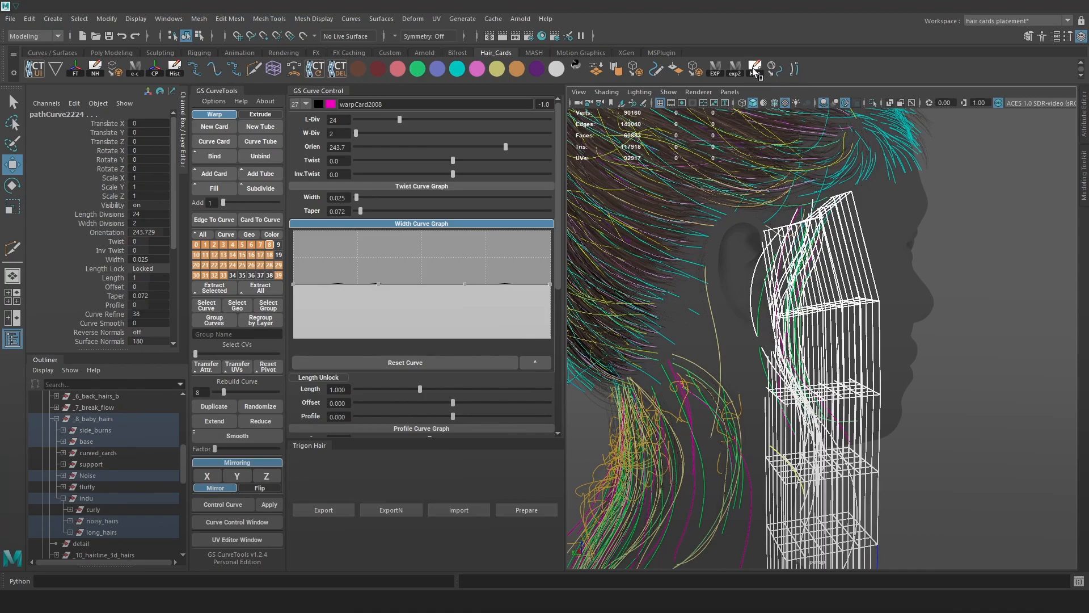
Select the lattice-deformed hair cards and delete their history to bake in the bend.
left_click(943, 337)
left_click_drag(943, 336, 802, 353, "alt")
right_click_drag(802, 353, 835, 398, "alt")
key("alt+1")
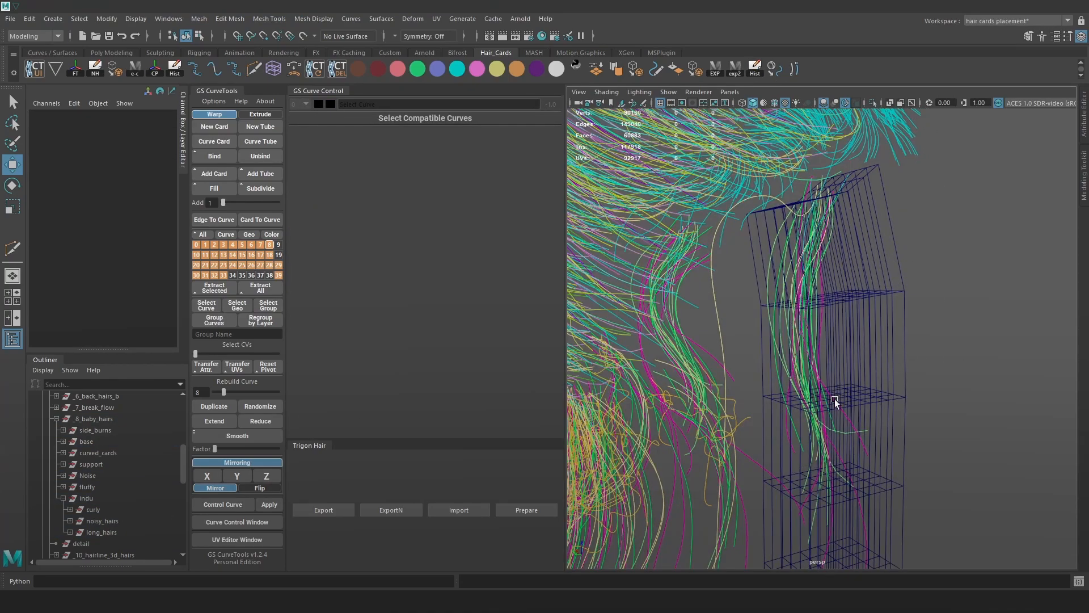
left_click_drag(835, 398, 758, 352)
scroll(161, 474, "down", 8)
left_click(103, 511, "ctrl")
scroll(658, 136, "up", 2)
left_click(757, 68)
left_click(870, 207)
left_click_drag(870, 208, 711, 325, "alt")
key("ctrl+z")
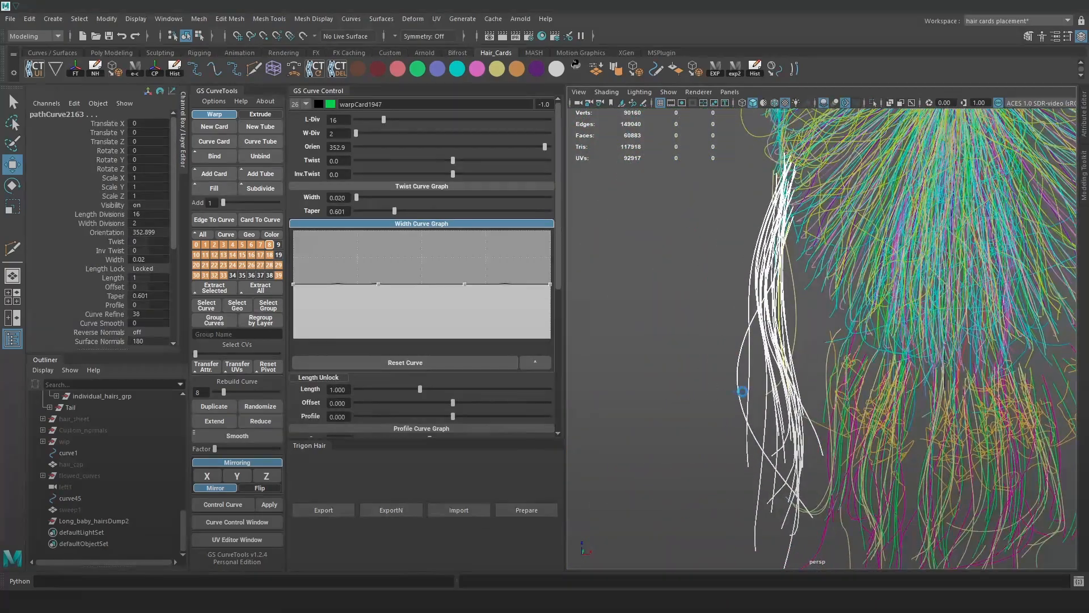
Reshape one flyaway curve by moving a single control vertex with soft select.
left_click(737, 373)
left_click_drag(737, 373, 727, 331, "alt")
scroll(727, 330, "up", 3)
right_click_drag(642, 284, 604, 285)
scroll(647, 340, "down", 1)
left_click_drag(656, 347, 700, 370)
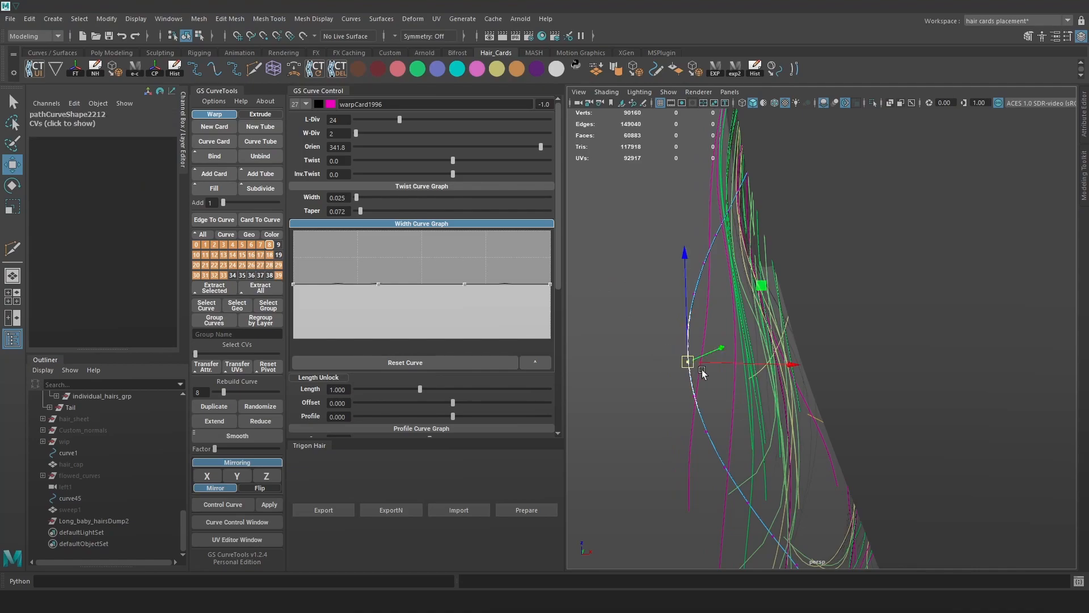
key("alt+1")
key("b")
left_click_drag(762, 382, 936, 349)
key("ctrl+z")
key("b")
middle_click_drag(766, 300, 834, 381, "alt")
left_click_drag(834, 379, 891, 367, "alt")
key("alt+1")
Adjust single control vertices on two more flyaway curves by the neck and ear.
left_click(719, 316)
right_click_drag(995, 230, 957, 189, "alt")
scroll(740, 349, "up", 3)
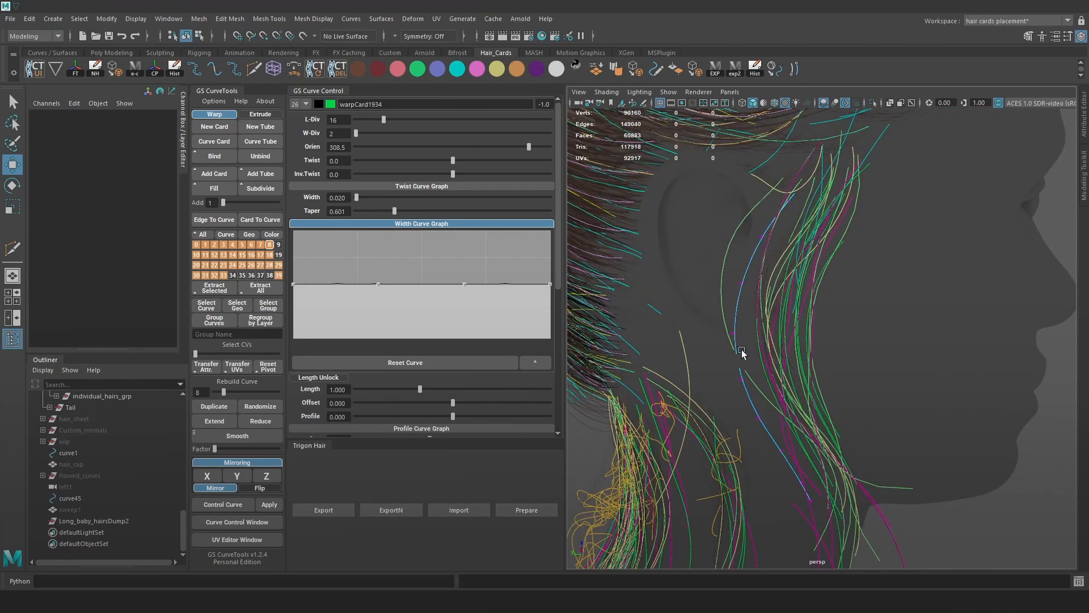
left_click_drag(733, 386, 758, 372)
key("alt+1")
left_click_drag(873, 360, 723, 363, "alt")
left_click_drag(863, 391, 825, 389, "alt")
right_click_drag(825, 388, 881, 352, "alt")
key("alt+1")
left_click(884, 355)
right_click_drag(968, 332, 897, 321)
key("alt+1")
left_click_drag(849, 383, 879, 293)
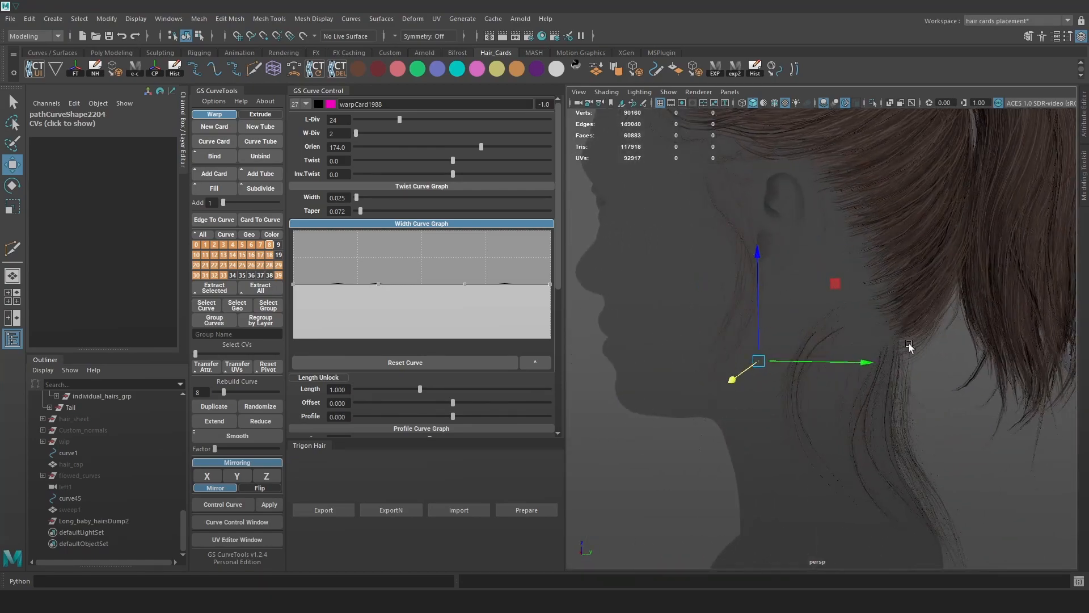
left_click(880, 294)
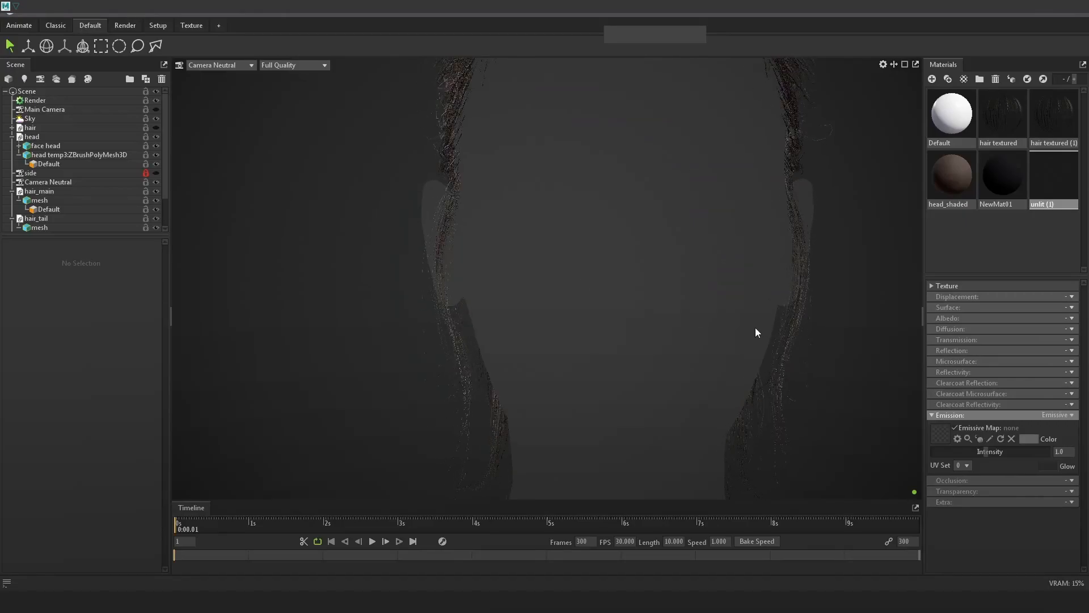
Check the updated nape hair in the Marmoset render, then return to Maya.
left_click_drag(754, 328, 764, 308)
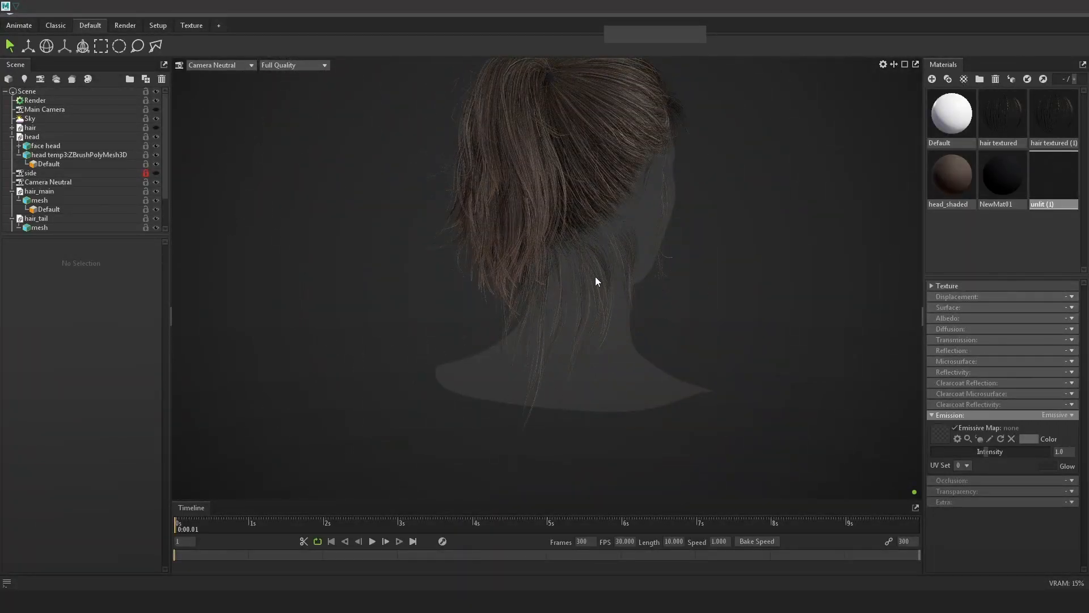
right_click_drag(595, 291, 692, 342)
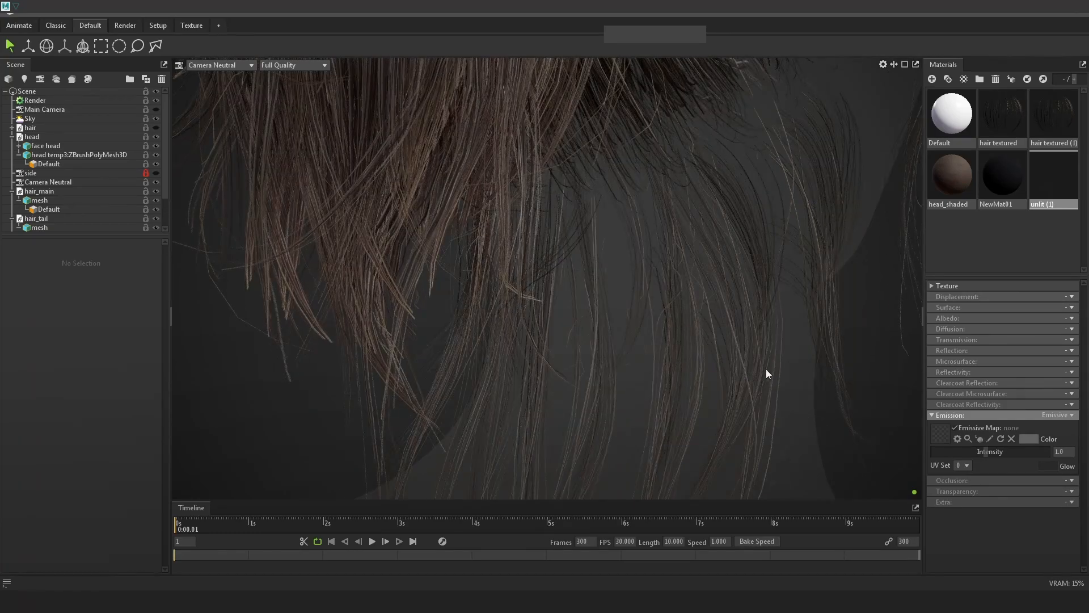
left_click_drag(766, 373, 730, 348)
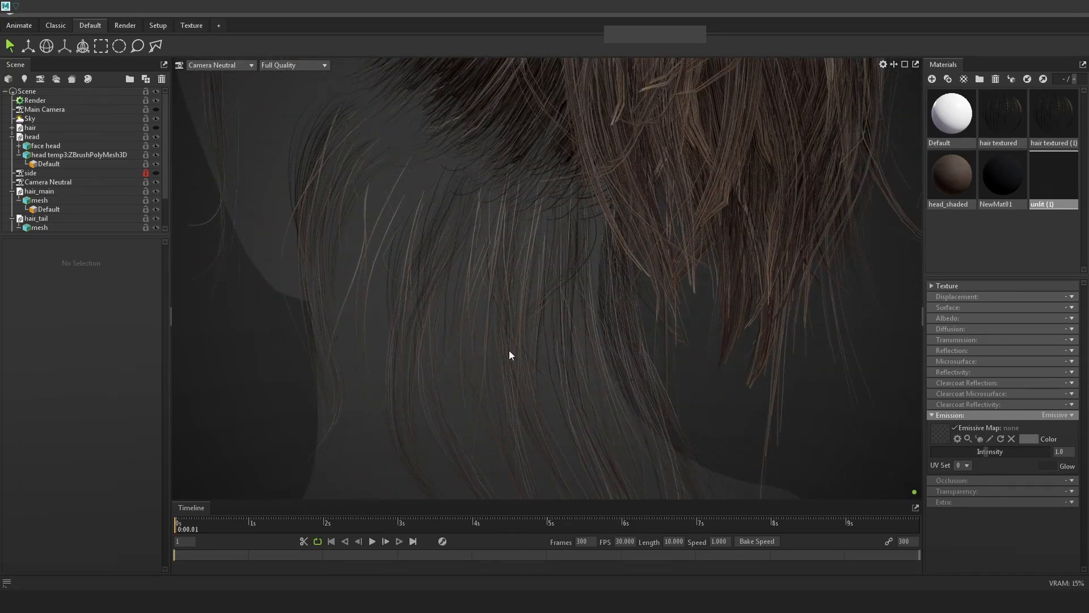
left_click(1031, 17)
right_click_drag(755, 324, 767, 371, "alt")
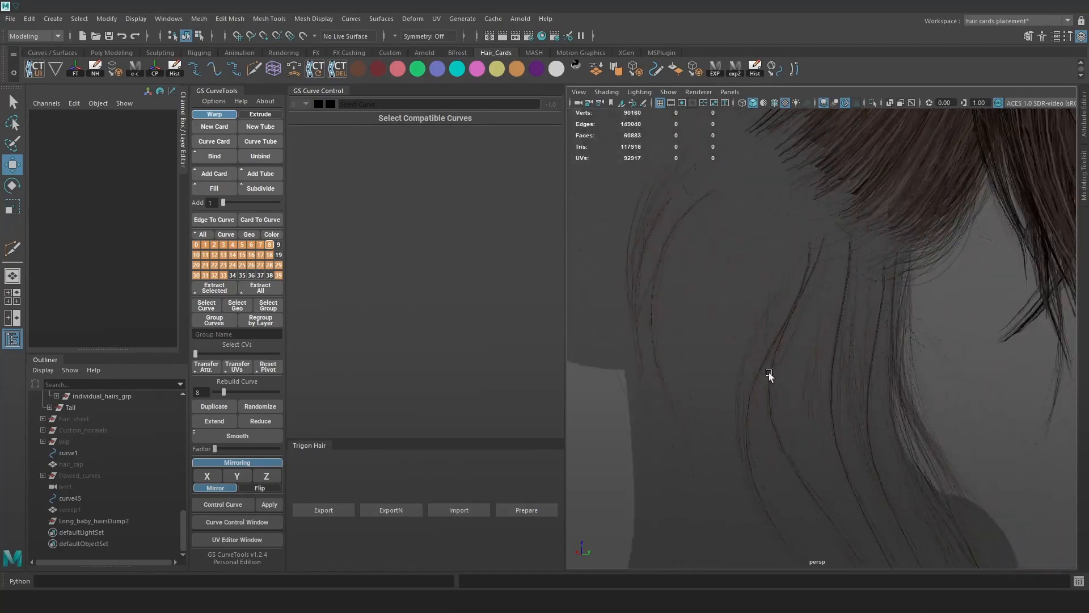
Select the long_hairs and noisy_hairs groups in the Outliner and isolate them in the viewport.
left_click_drag(767, 371, 833, 381, "alt")
left_click(85, 408)
scroll(122, 427, "up", 3)
left_click(108, 489)
scroll(91, 468, "up", 9)
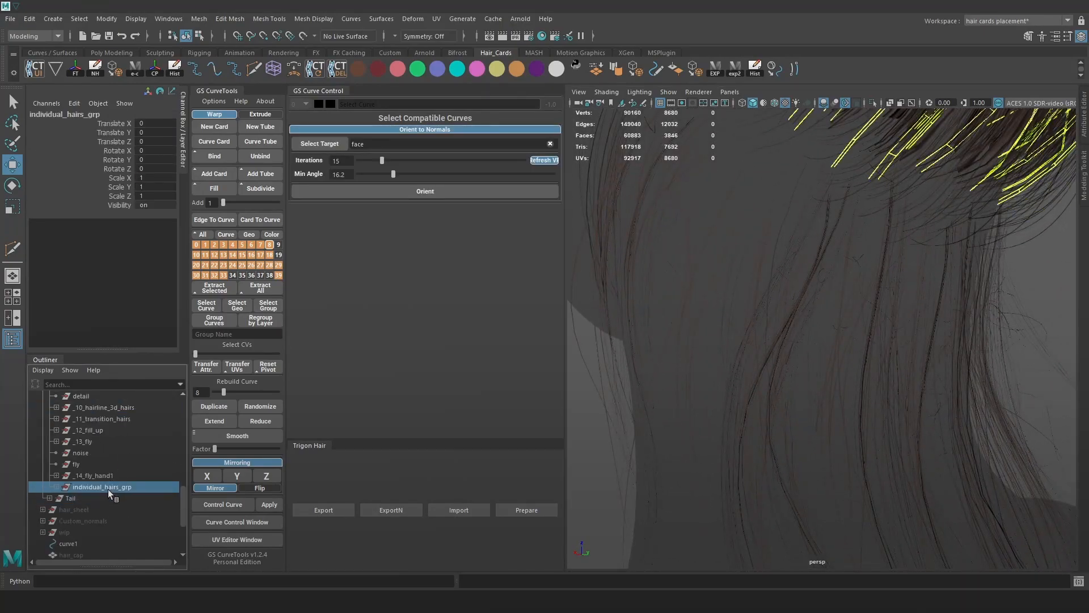
scroll(74, 465, "down", 6)
left_click(70, 476)
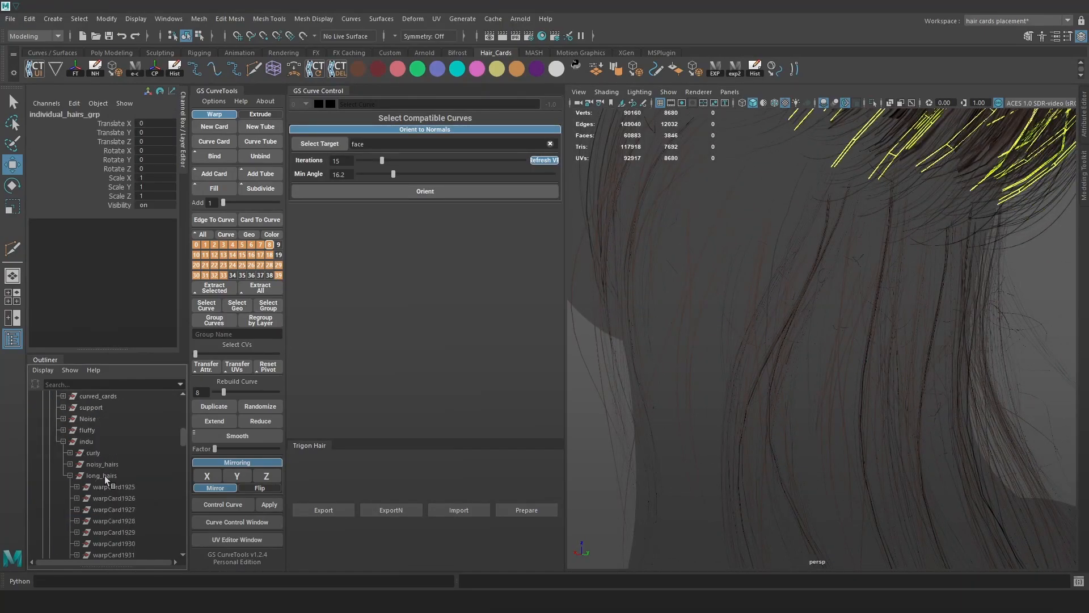
left_click(107, 478)
left_click(110, 462, "ctrl")
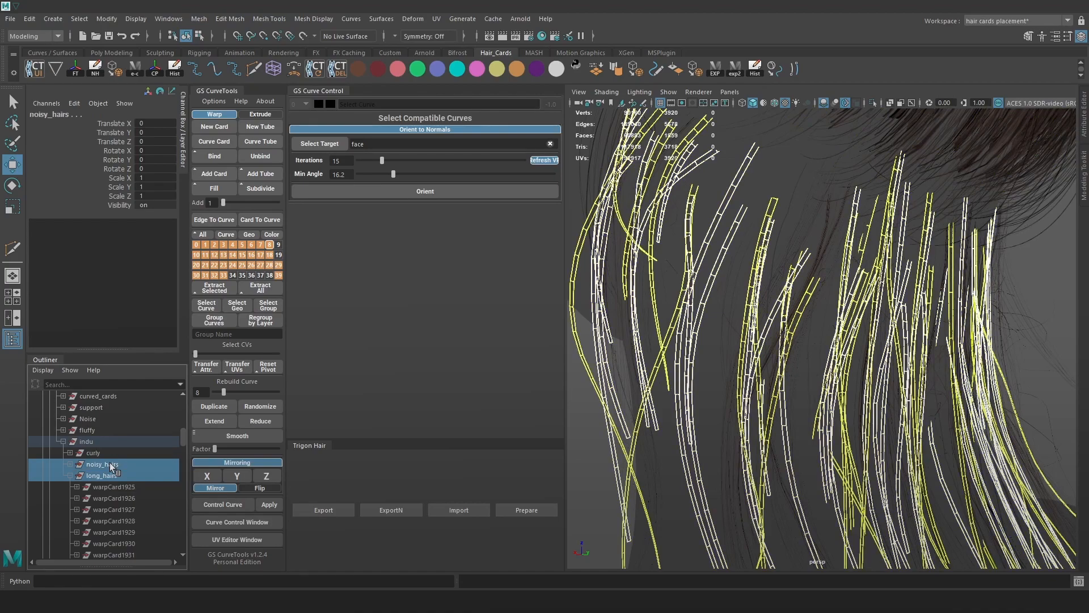
left_click(874, 103)
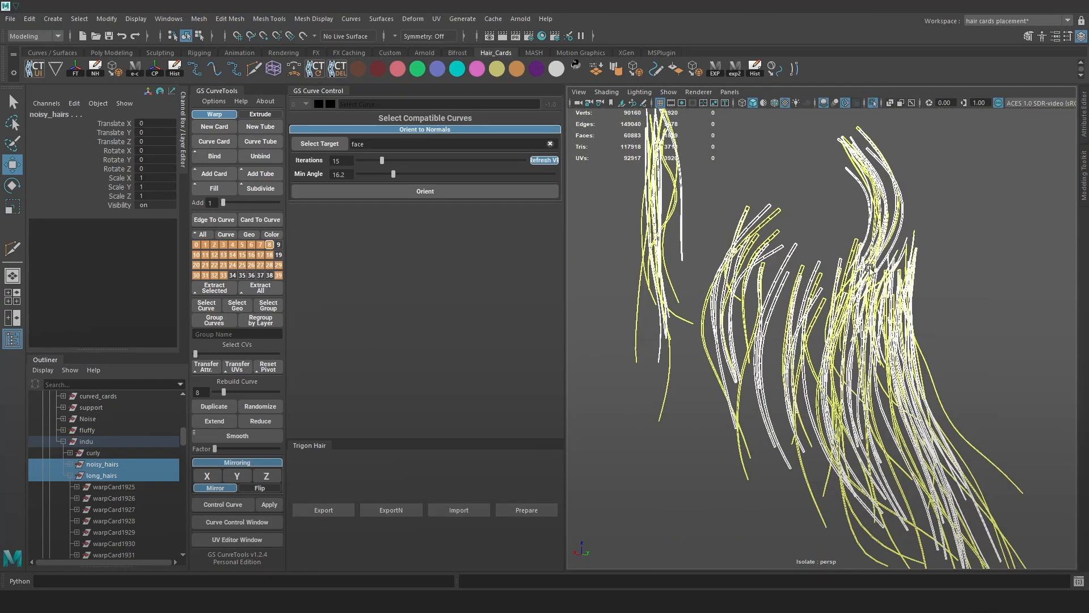
Set the isolated hair cards to width 0.015 and lower the Width Curve Graph start for narrower roots.
left_click(885, 287)
scroll(885, 287, "down", 6)
left_click_drag(978, 474, 633, 200)
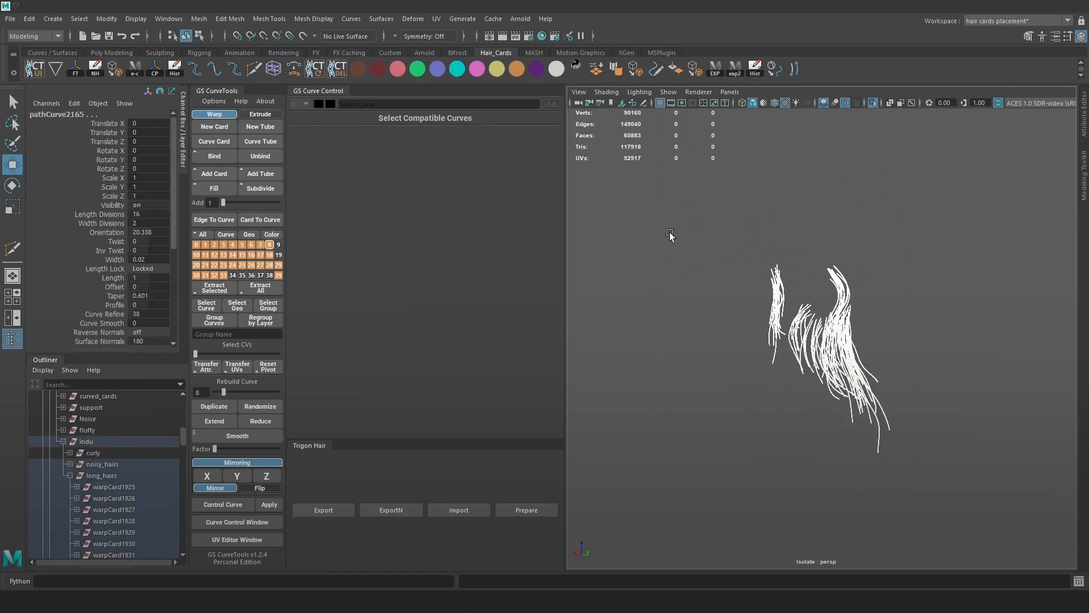
scroll(655, 227, "up", 9)
key("alt+1")
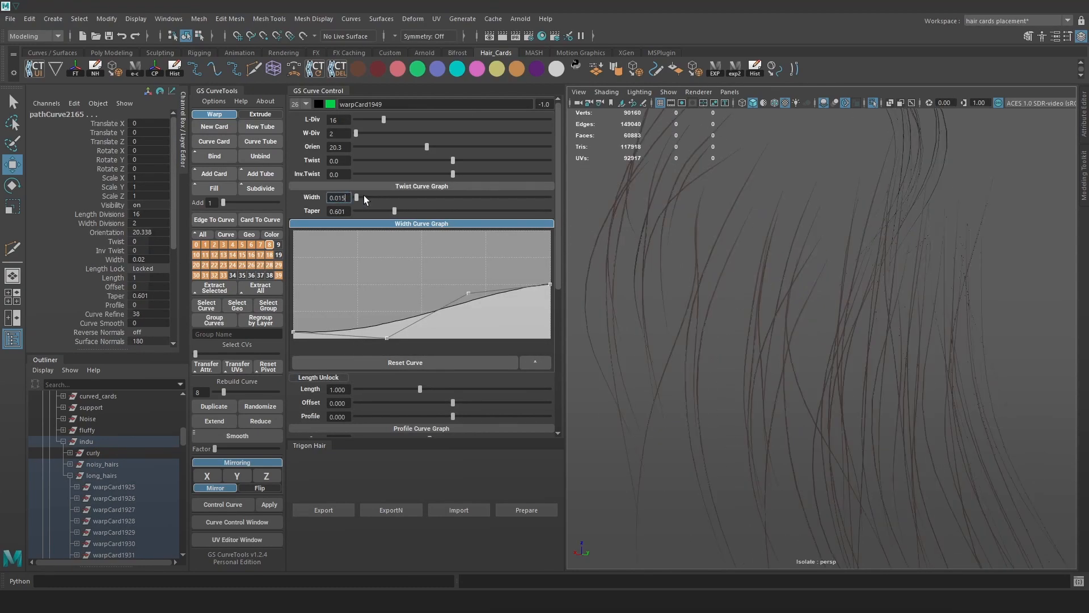
key("Return")
left_click_drag(296, 335, 295, 340)
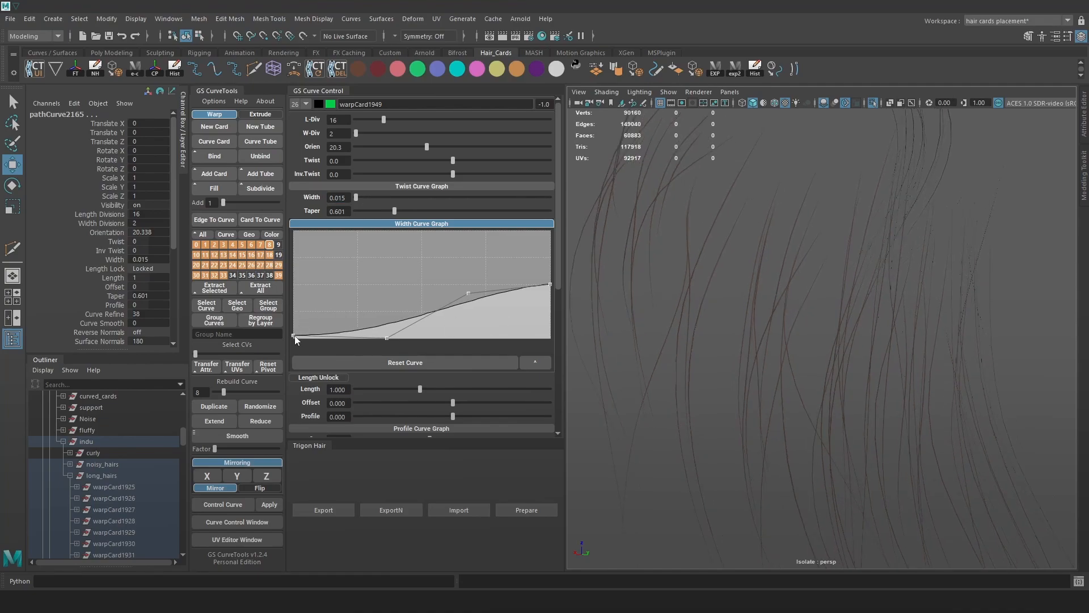
scroll(731, 210, "down", 10)
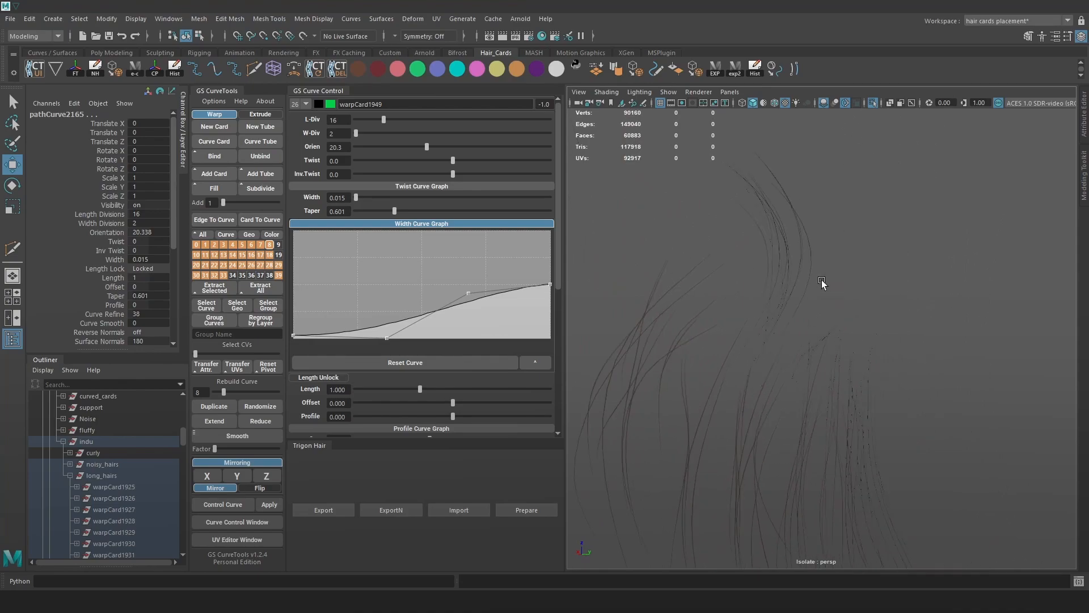
scroll(800, 316, "up", 8)
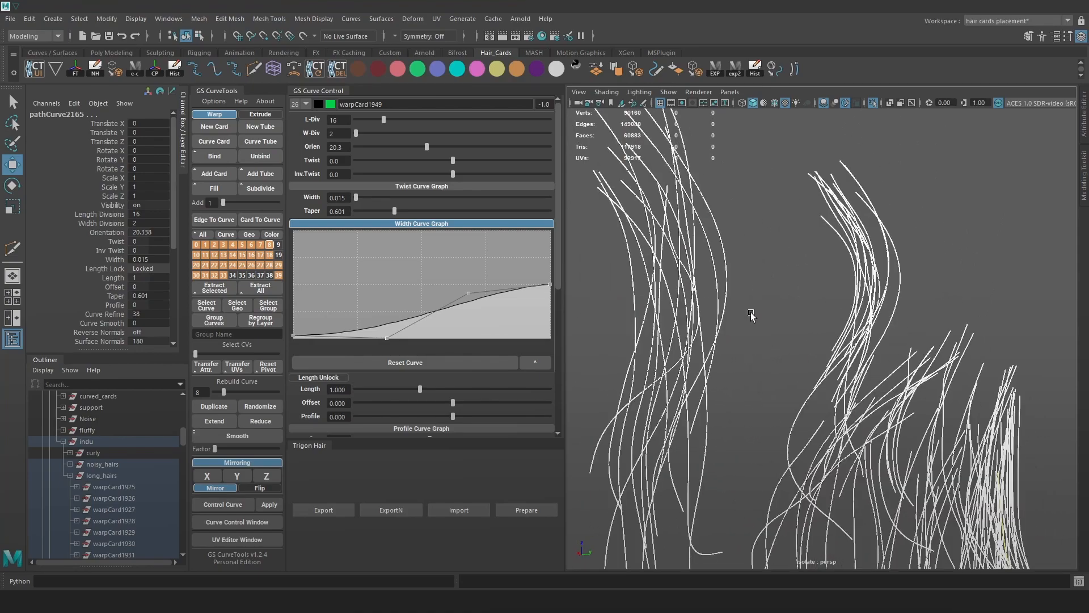
Deselect and inspect the thinned strands with curves hidden, then re-export them with exp2.
left_click_drag(783, 273, 559, 334)
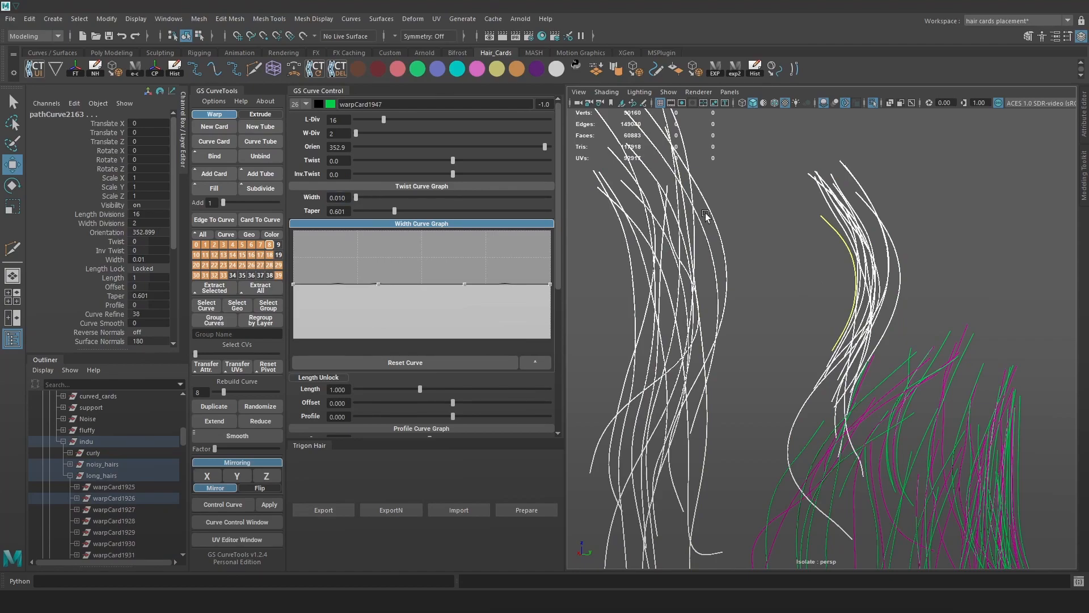
left_click(791, 253)
key("alt+1")
left_click_drag(797, 293, 923, 292, "alt")
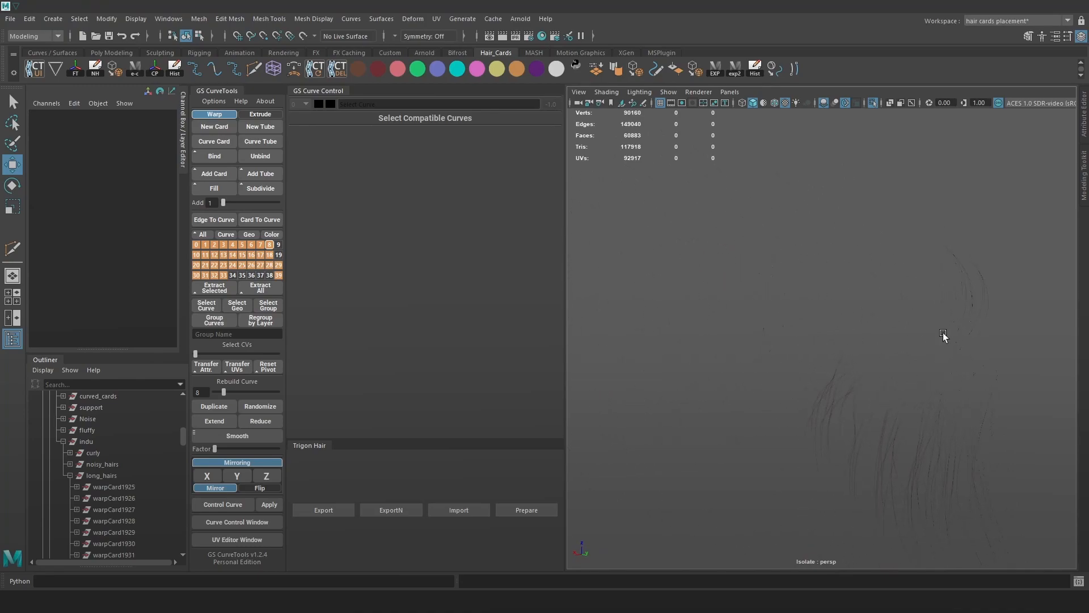
left_click_drag(784, 294, 830, 257, "alt")
left_click(734, 73)
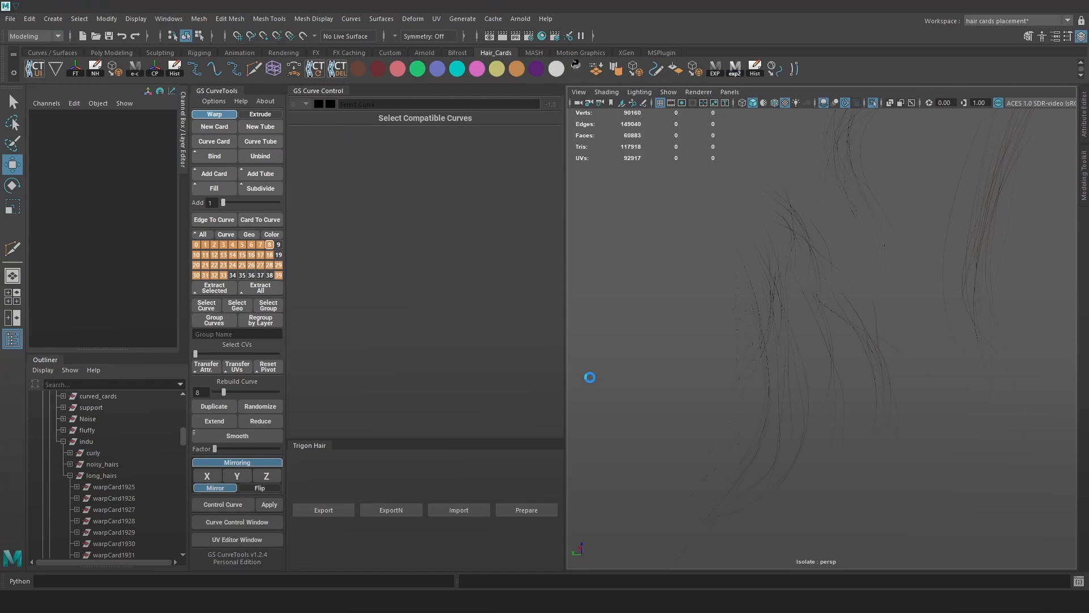
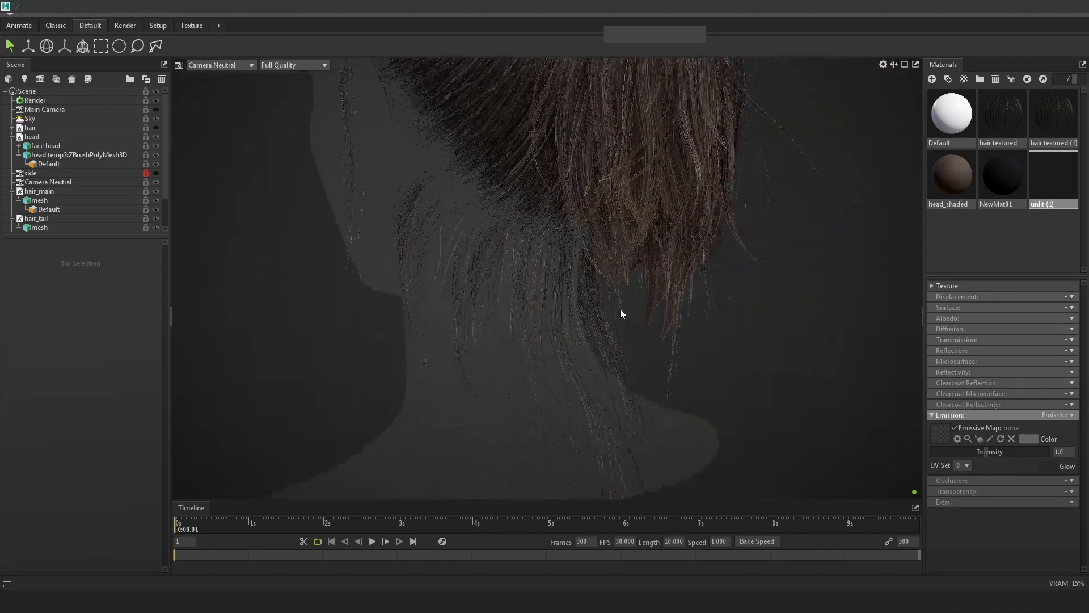
Orbit and zoom around the head in Marmoset to view the ponytail from side and back, then switch to Maya.
mouse_move(646, 322)
left_mouse_down("alt")
mouse_move(619, 338)
mouse_move(649, 340)
left_mouse_up("alt")
middle_click_drag(545, 306, 599, 383, "alt")
scroll(599, 384, "up", 5)
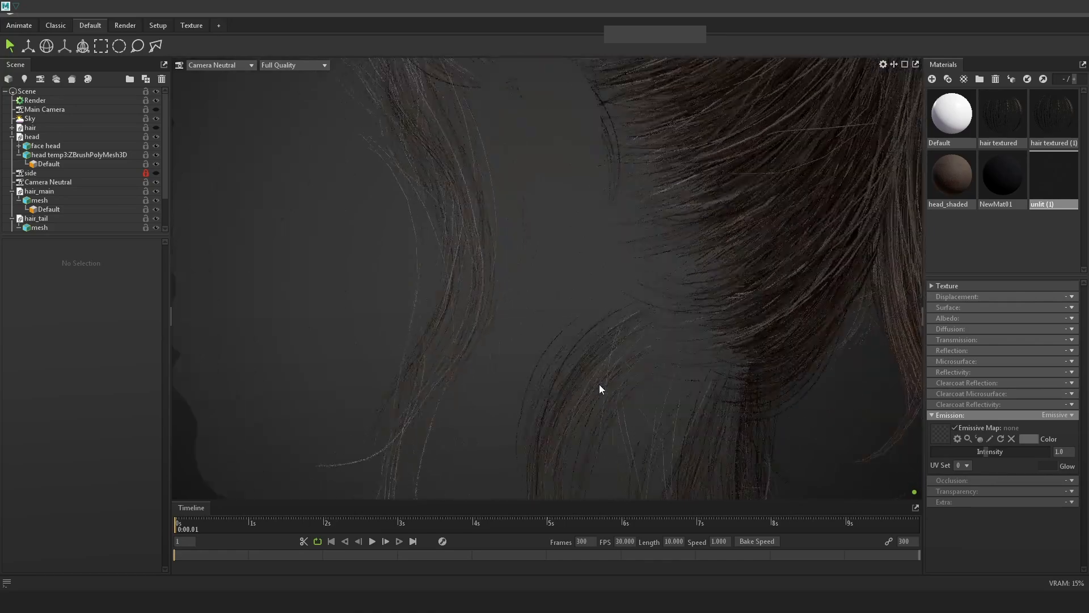
scroll(622, 383, "down", 5)
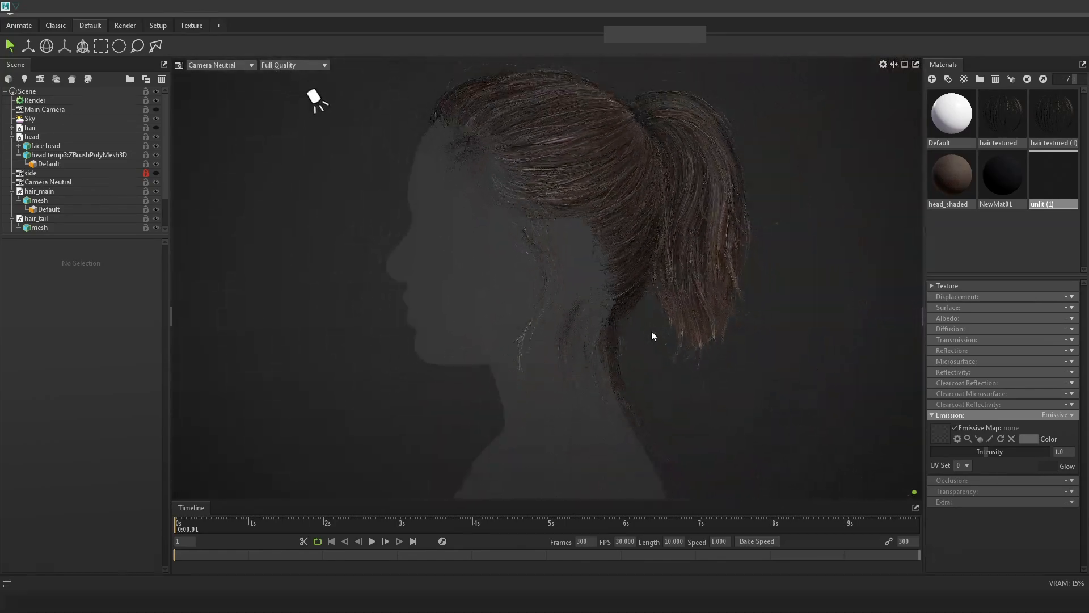
left_click_drag(660, 352, 821, 377, "alt")
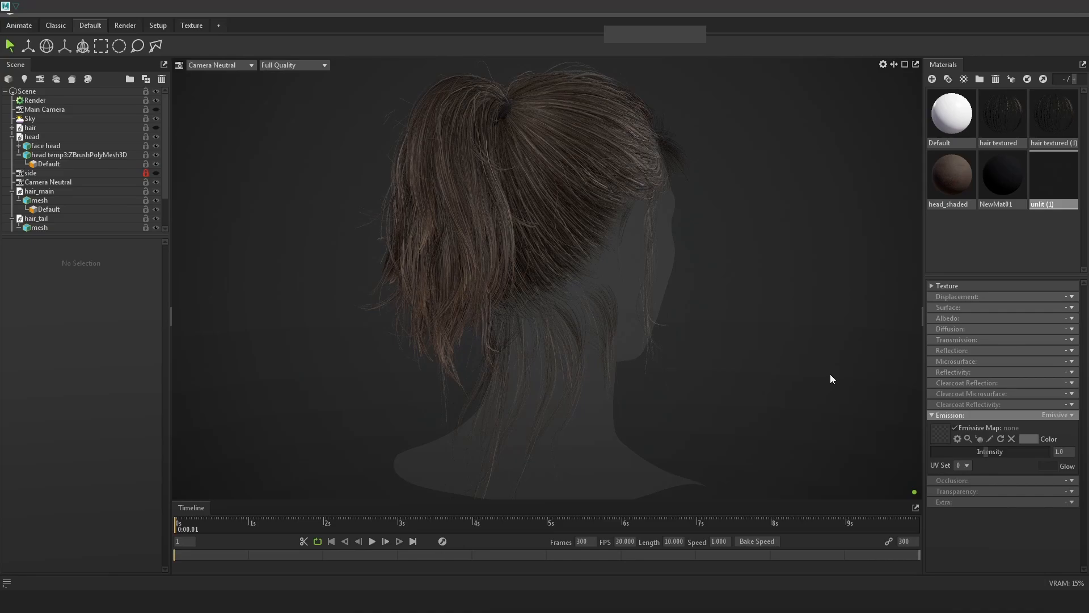
left_click_drag(809, 372, 680, 376, "alt")
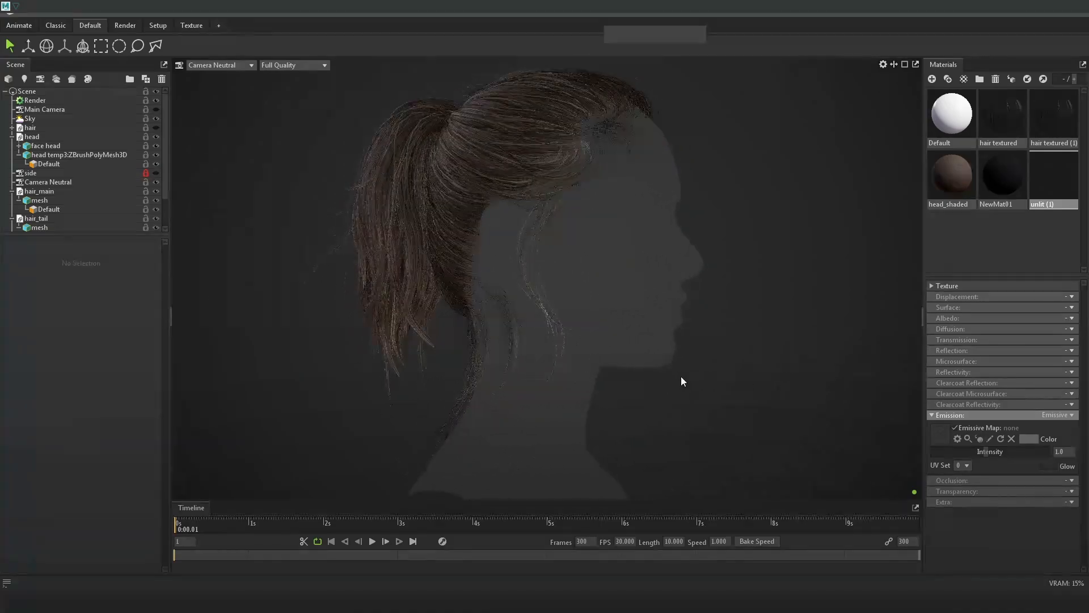
scroll(529, 301, "up", 5)
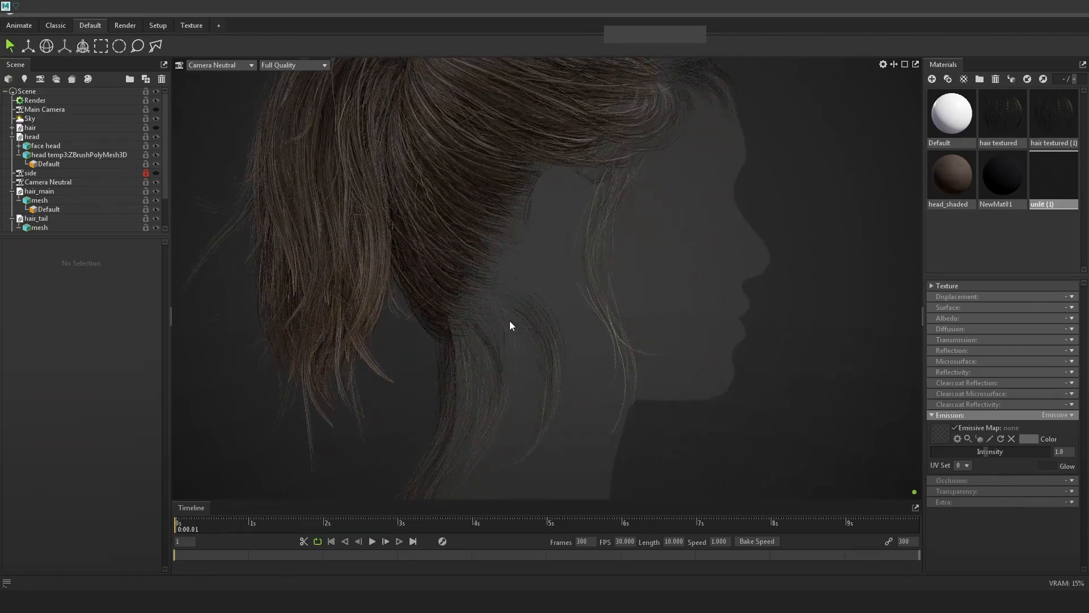
scroll(509, 322, "up", 5)
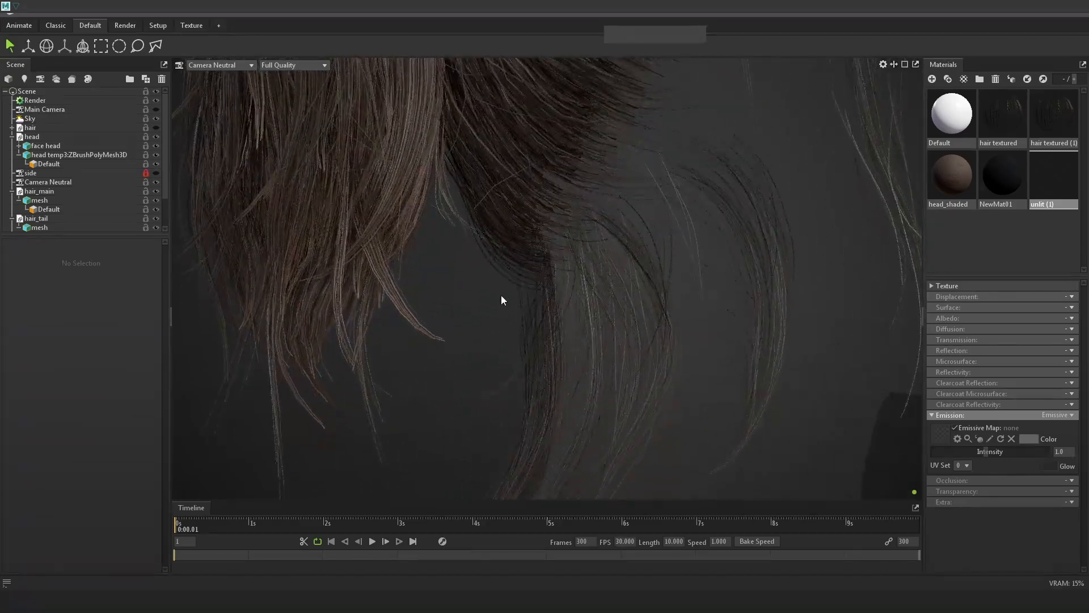
key("alt+Tab")
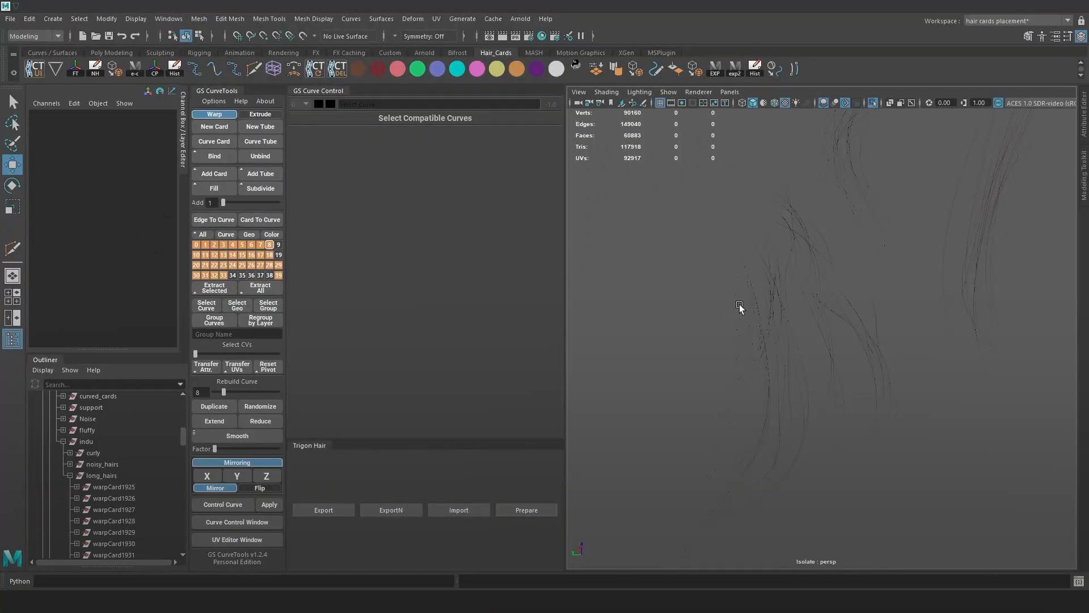
Turn off Isolate Select and hide the indu curve group.
left_click_drag(740, 305, 747, 329, "alt")
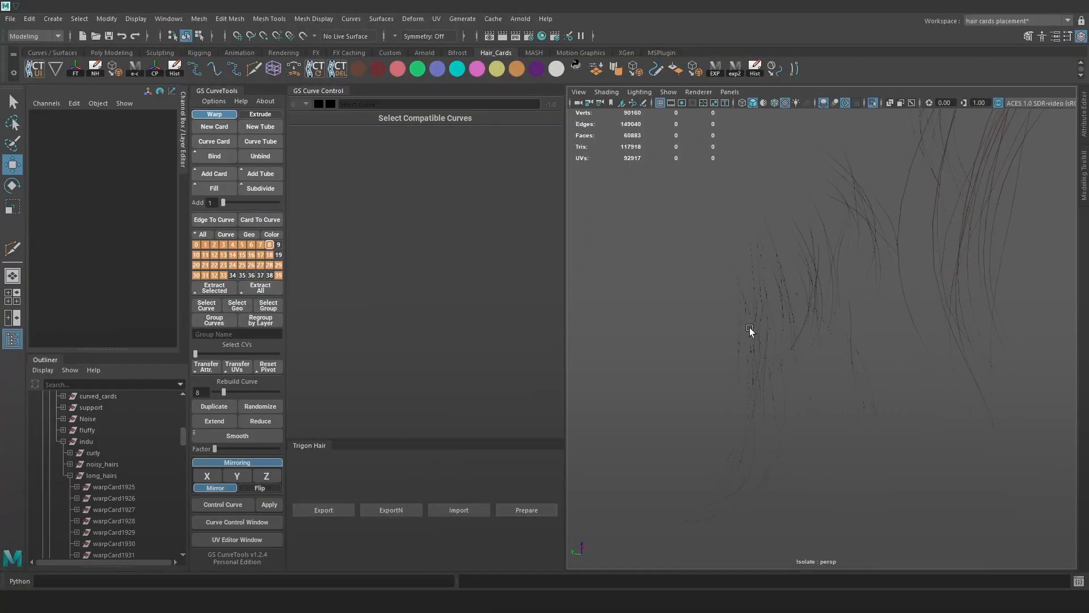
left_click(873, 104)
left_click_drag(771, 284, 1031, 316, "alt")
key("alt+c")
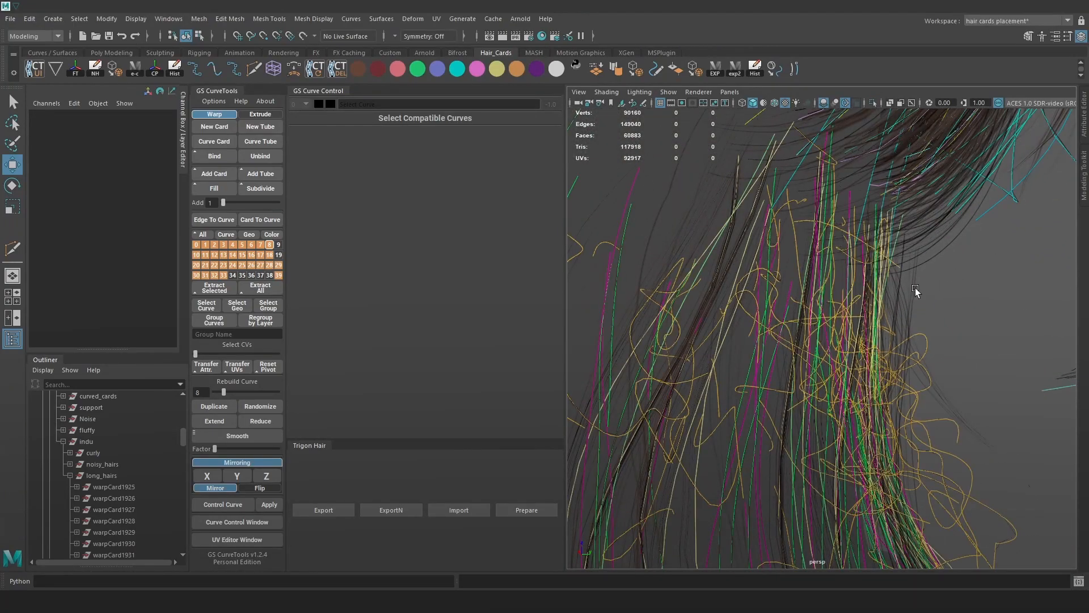
left_click(70, 476)
left_click(91, 438)
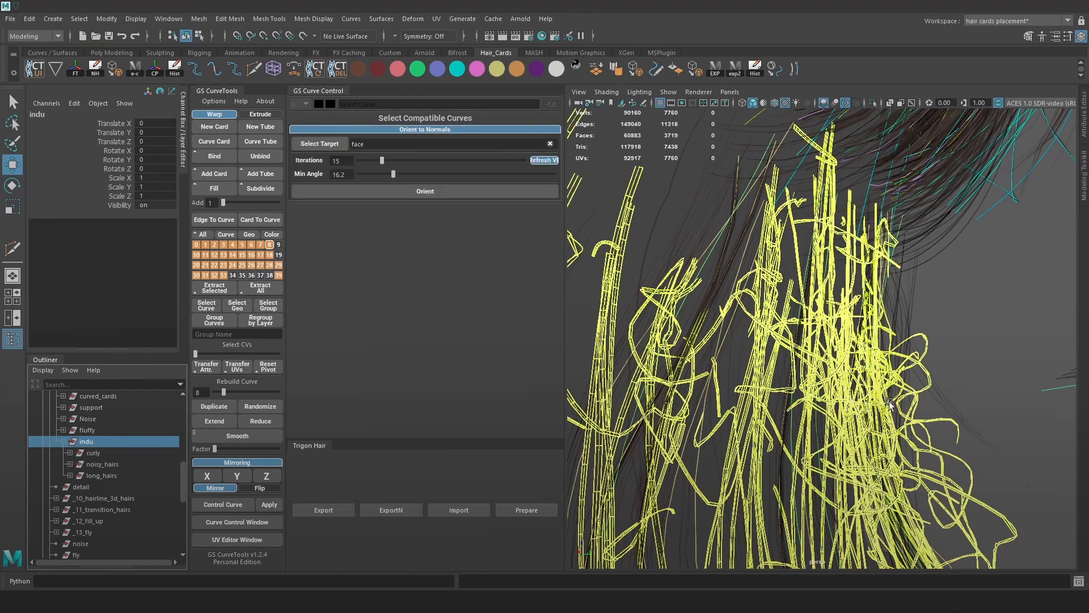
key("ctrl+h")
left_click_drag(992, 313, 822, 253, "alt")
key("alt+c")
key("alt+c")
Inspect the remaining hair cards from an angled rear view, toggling the guide curves.
left_click(783, 322)
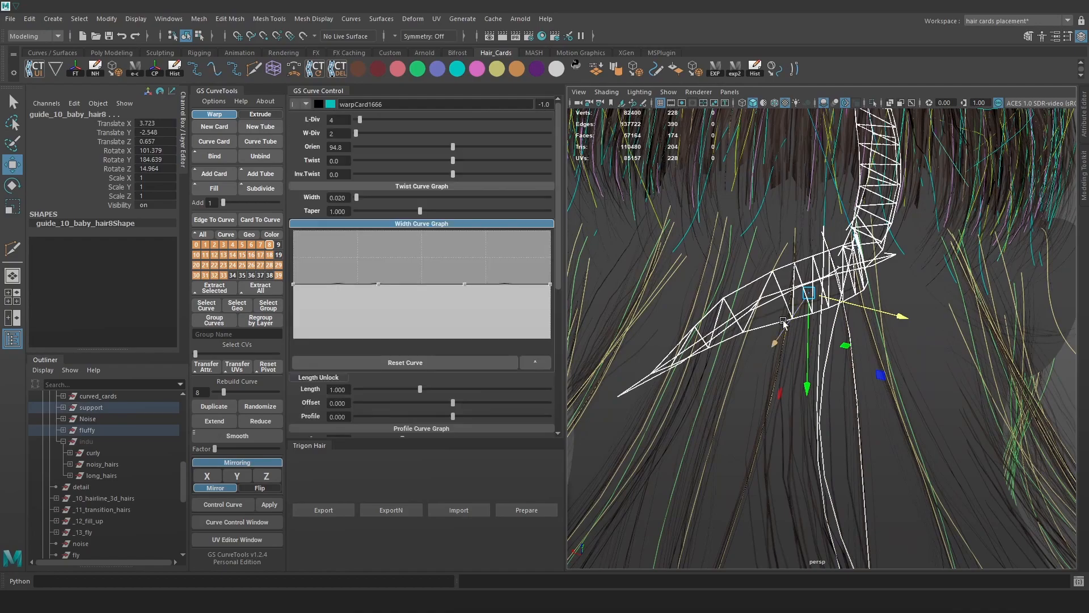
left_click(904, 383)
right_click_drag(904, 382, 895, 267, "alt")
left_click_drag(894, 267, 840, 345, "alt")
key("alt+c")
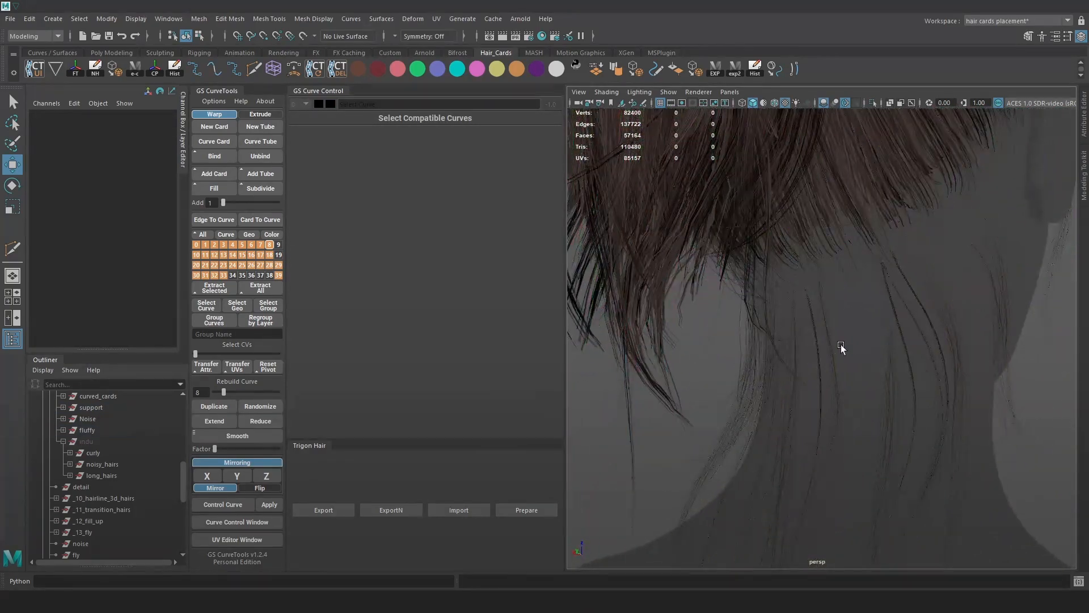
key("alt+c")
key("alt+c")
scroll(114, 448, "up", 3)
scroll(114, 448, "up", 3)
scroll(65, 437, "up", 2)
Expand the Hair group and hide its Tail group.
left_click(43, 487)
left_click(49, 499)
left_click(70, 509)
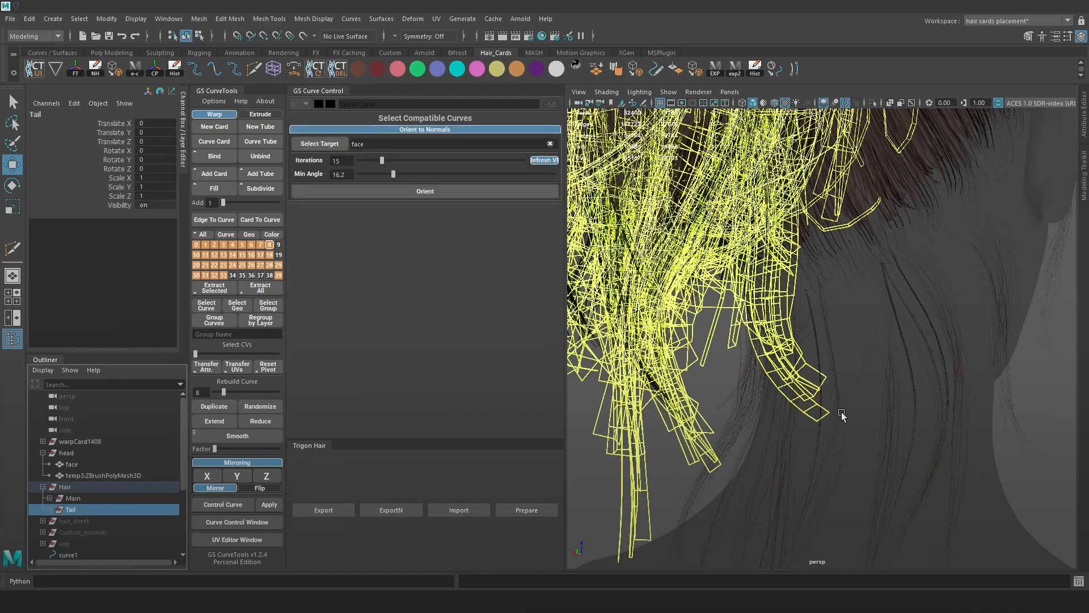
key("ctrl+h")
left_click_drag(796, 329, 817, 358, "alt")
Expand the Main group and inspect its children, such as _8_baby_hairs.
left_click(50, 498)
left_click(73, 498)
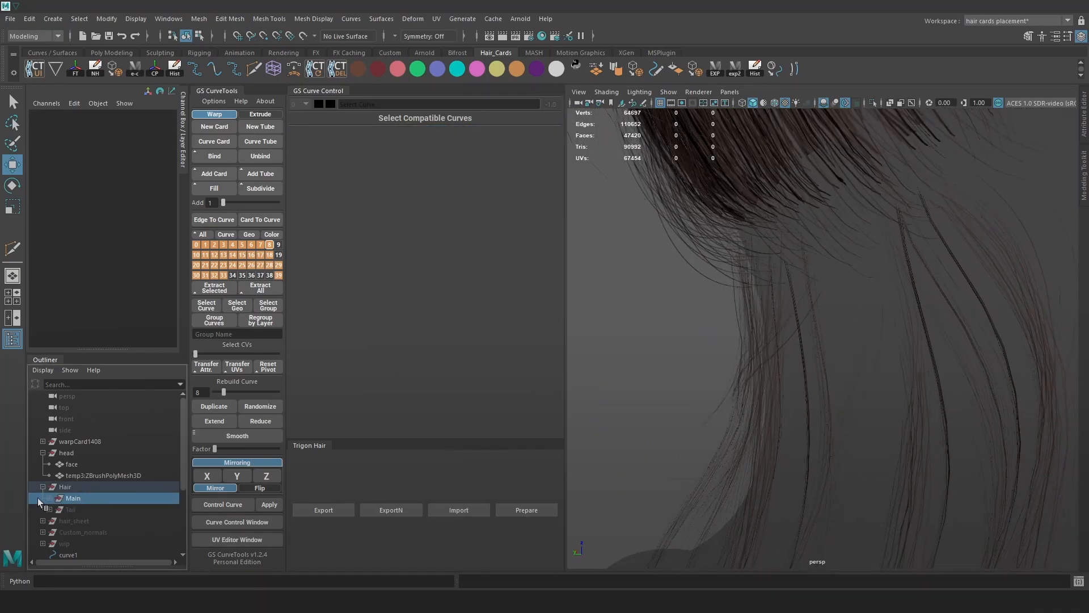
scroll(134, 494, "down", 3)
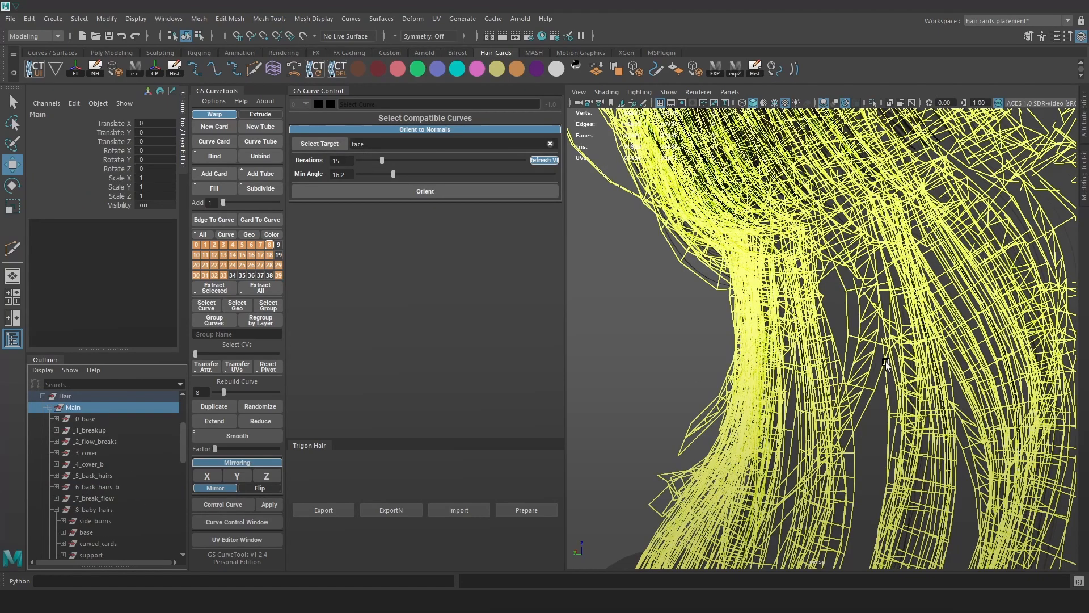
left_click(92, 509)
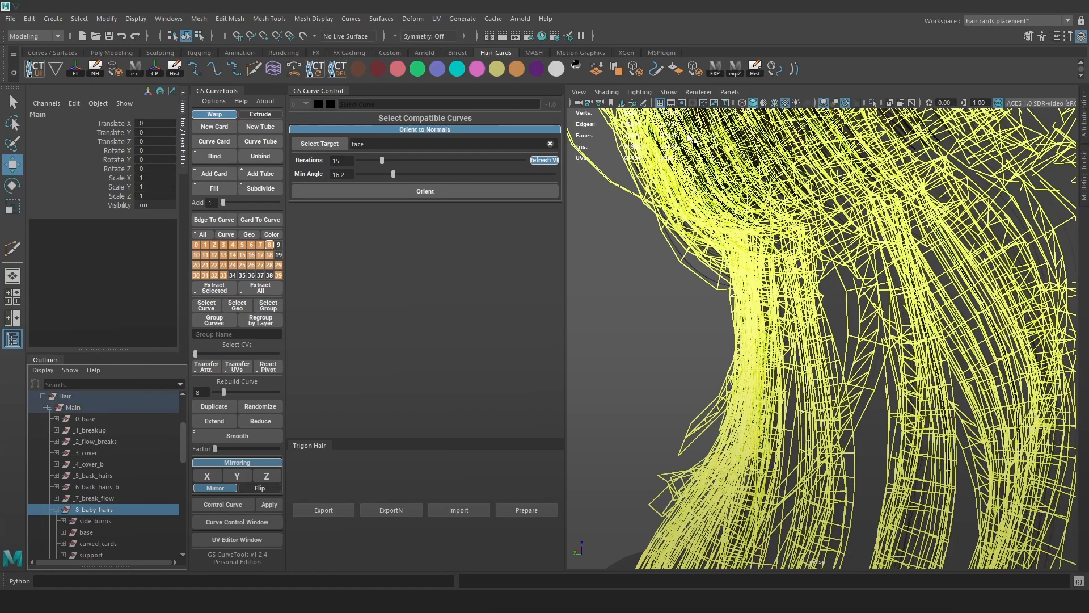
left_click(622, 342)
left_click_drag(757, 335, 952, 335, "alt")
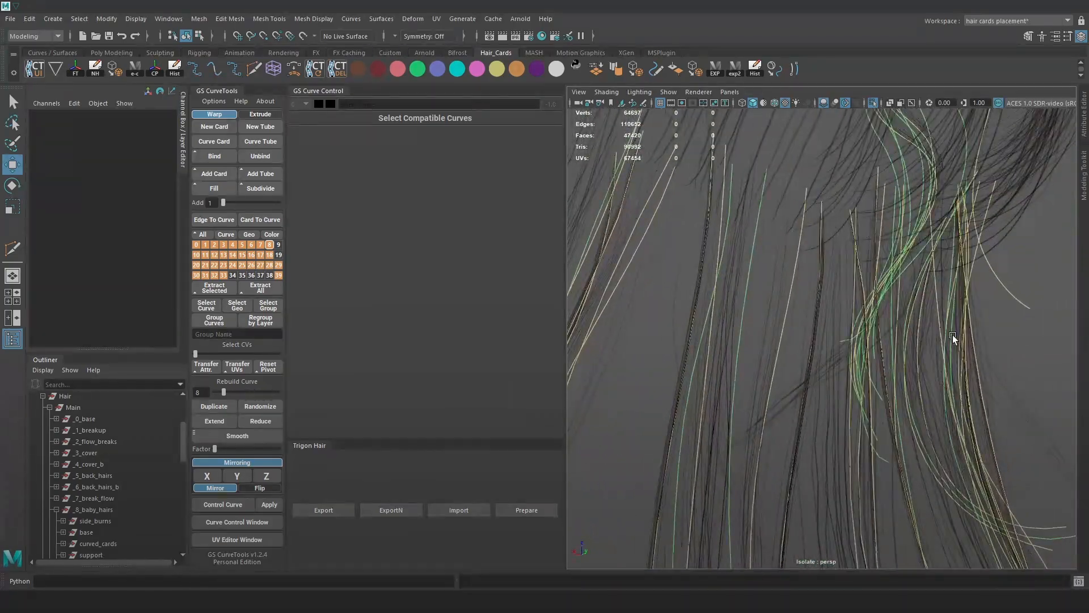
Select the pathCurve995 baby hair curve, undoing an accidental move.
left_click(852, 308)
left_click_drag(880, 351, 829, 410, "alt")
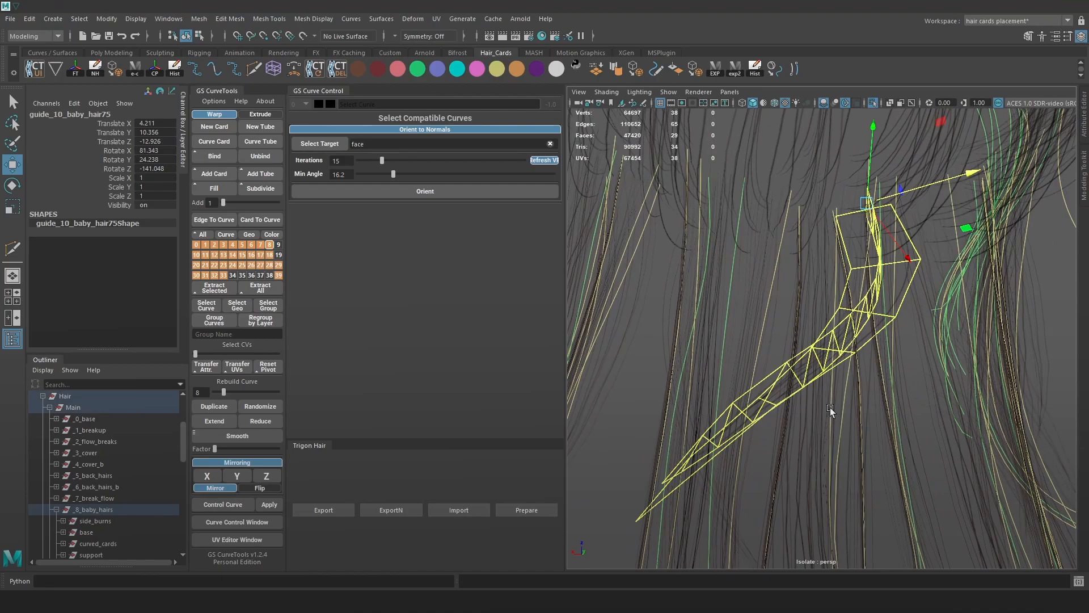
key("alt+2")
left_click(833, 360)
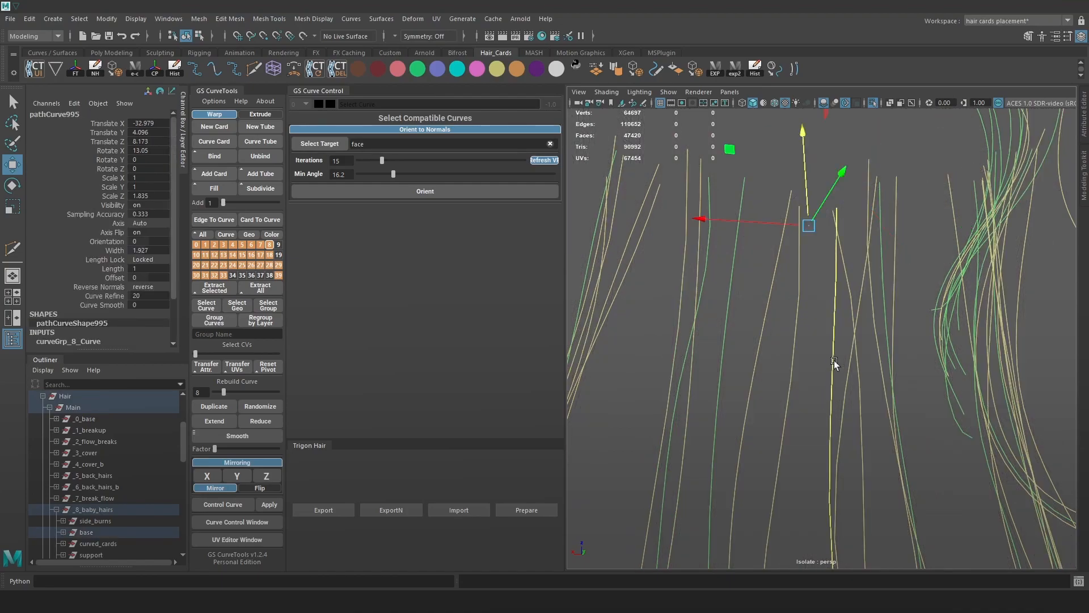
key("alt+2")
left_click_drag(850, 370, 714, 379, "alt")
left_click_drag(795, 229, 788, 280)
key("ctrl+z")
Return from control-vertex editing and reselect pathCurve995 as a whole curve.
right_click_drag(611, 278, 573, 277)
left_click_drag(718, 212, 785, 254)
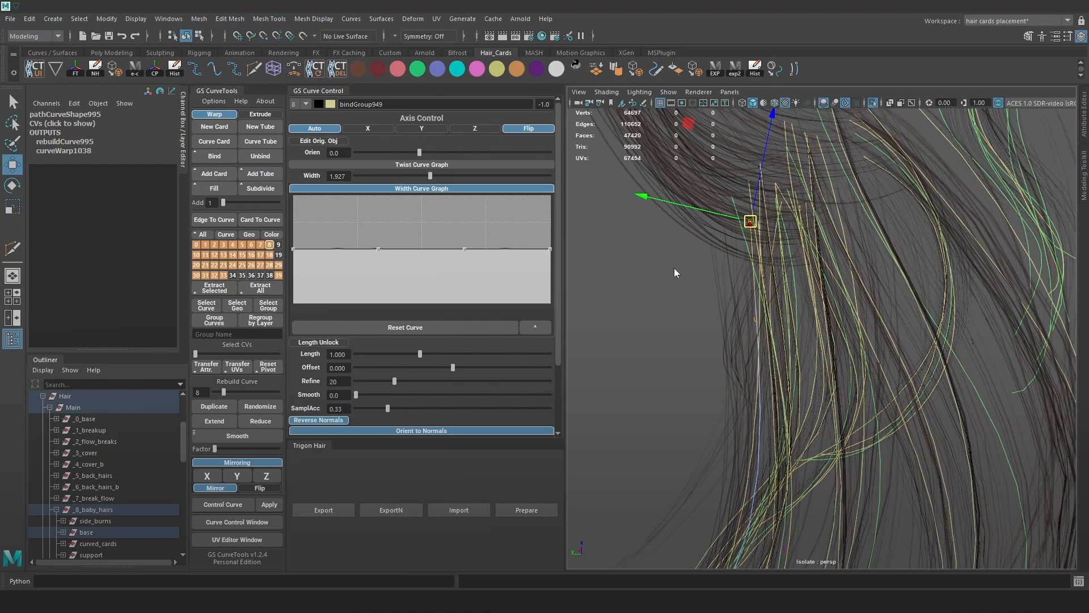
key("ctrl+z")
left_click(670, 366)
key("ctrl+z")
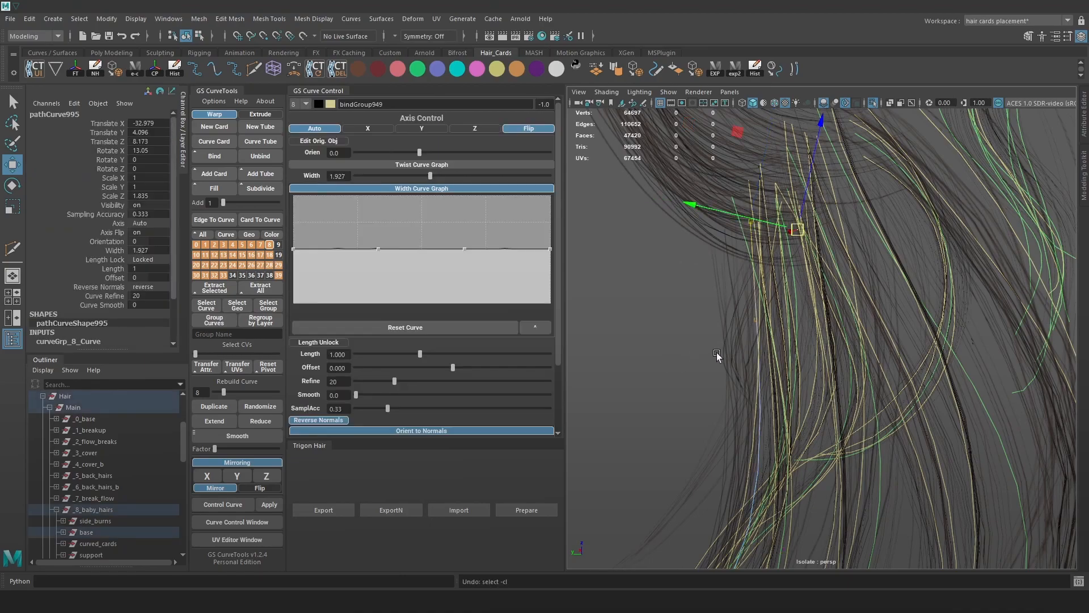
key("ctrl+z")
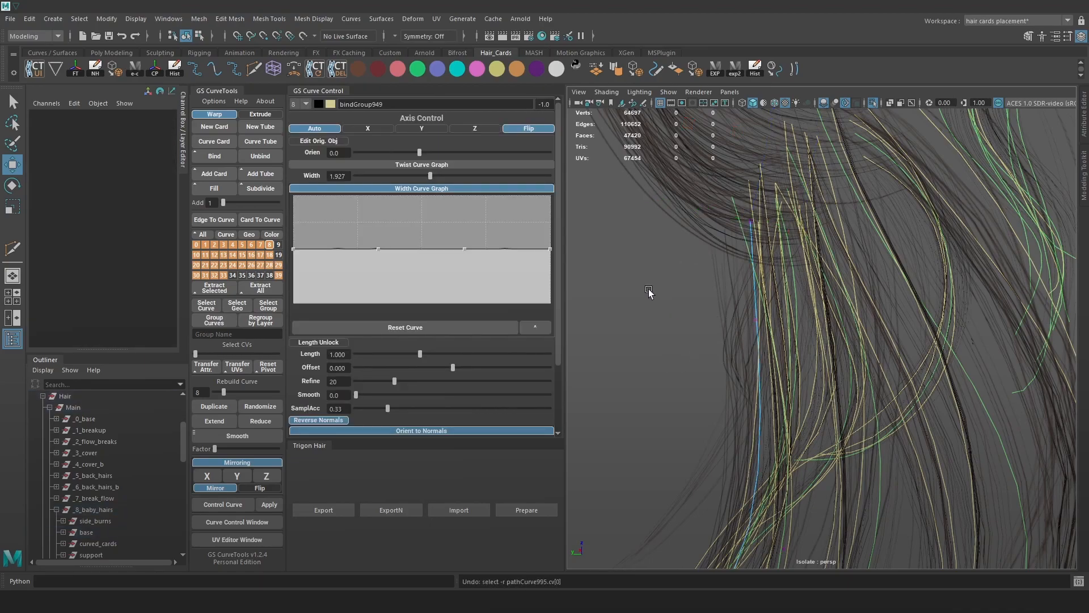
left_click_drag(649, 291, 661, 289, "alt")
right_click_drag(630, 258, 667, 243)
left_click_drag(744, 308, 673, 328, "alt")
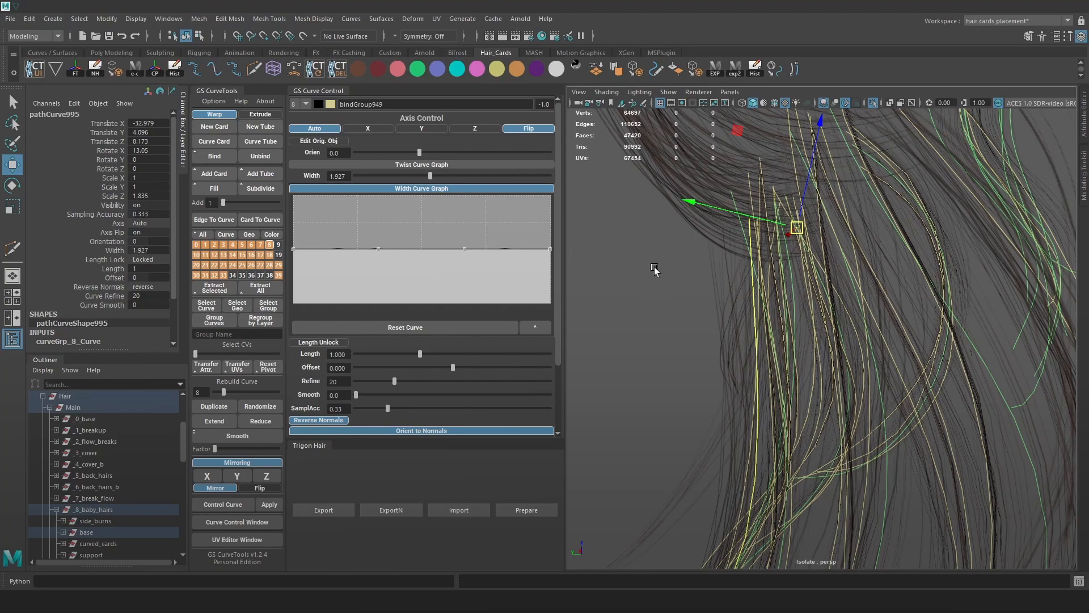
Drop the Width Curve Graph's left point to zero so pathCurve995 tapers at one end.
left_click_drag(293, 248, 298, 291)
right_click_drag(593, 246, 571, 246)
left_click_drag(739, 298, 761, 318)
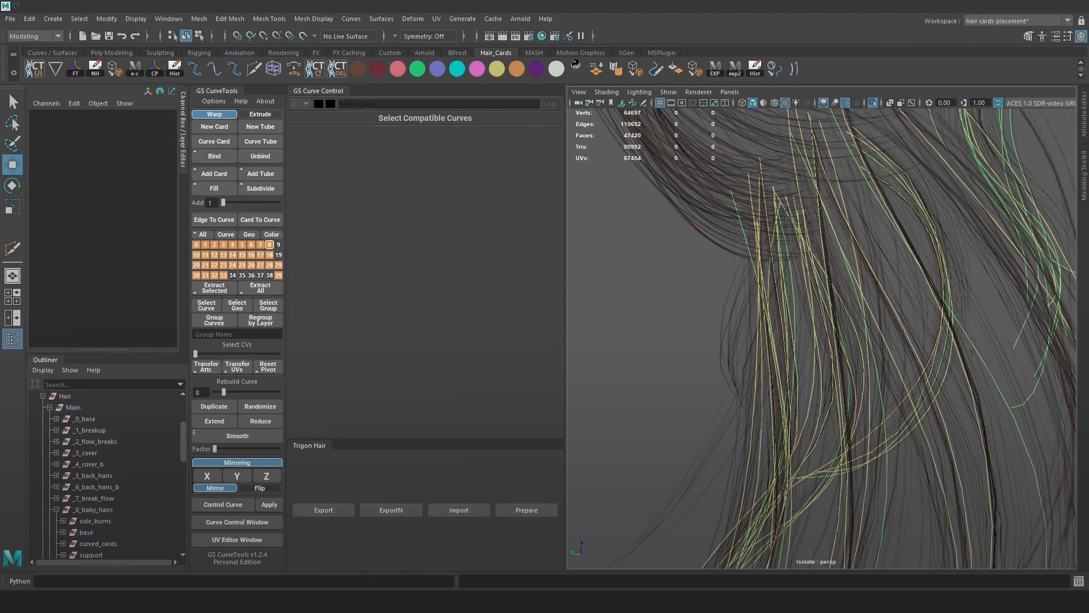
Switch back to Marmoset Toolbag and adjust the view of the hair.
left_click(431, 601)
left_click_drag(649, 323, 631, 321, "alt")
scroll(681, 325, "down", 10)
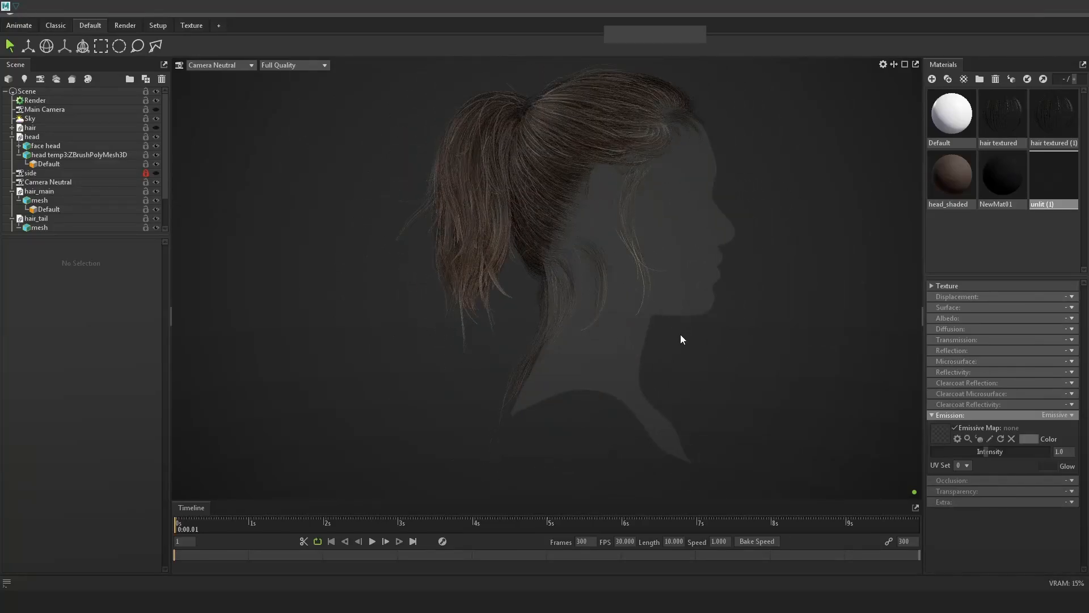
View the ponytail from behind and zoom closely into the hair-card tips, then Alt+Tab.
mouse_move(587, 325)
left_mouse_down()
mouse_move(673, 346)
mouse_move(604, 355)
mouse_move(657, 357)
mouse_move(693, 288)
mouse_move(754, 326)
mouse_move(584, 340)
left_mouse_up()
left_click_drag(755, 347, 666, 363)
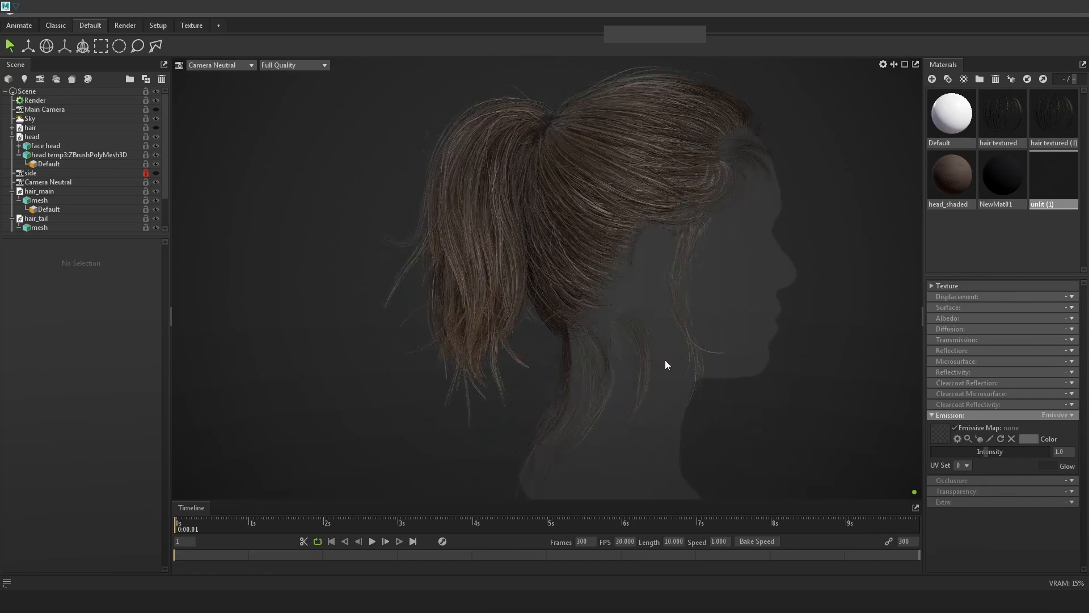
right_click_drag(588, 357, 602, 397)
middle_click_drag(601, 397, 560, 315)
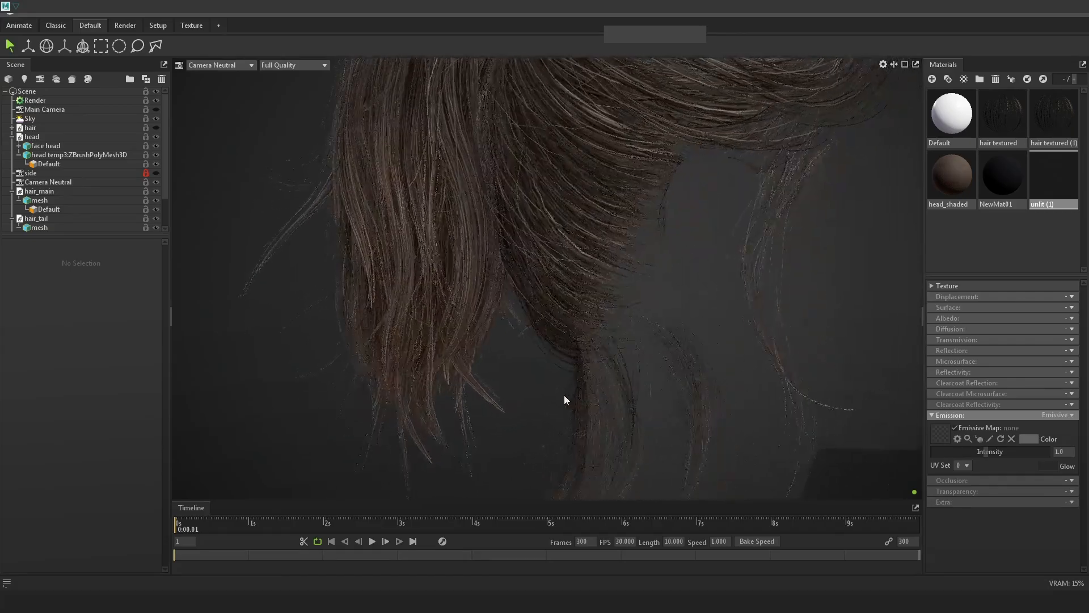
right_click_drag(560, 314, 681, 365)
left_click_drag(681, 365, 664, 398)
right_click_drag(665, 398, 722, 452)
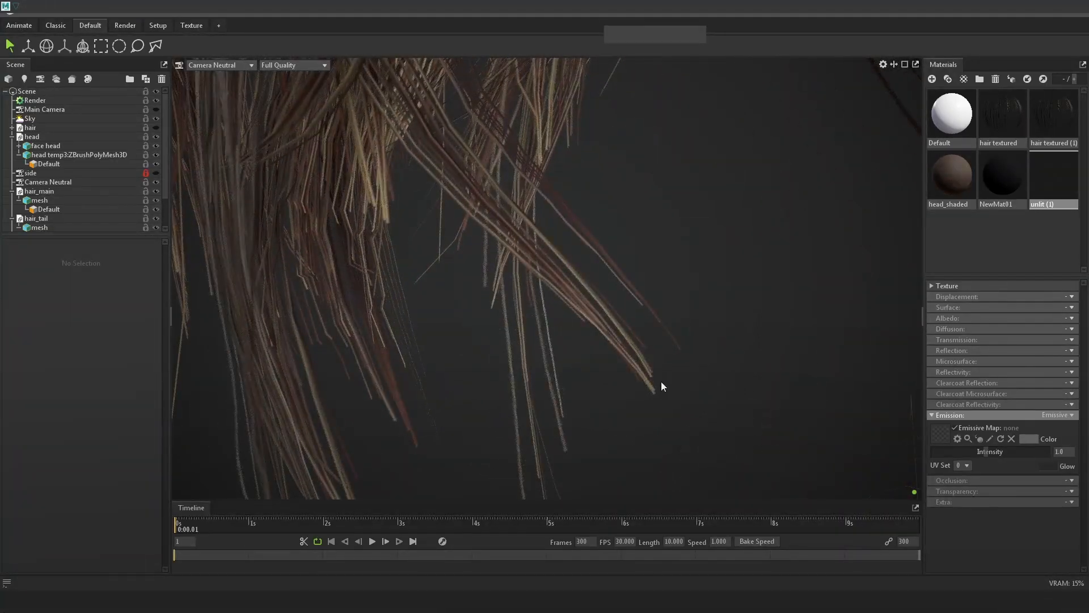
right_click_drag(697, 399, 607, 322)
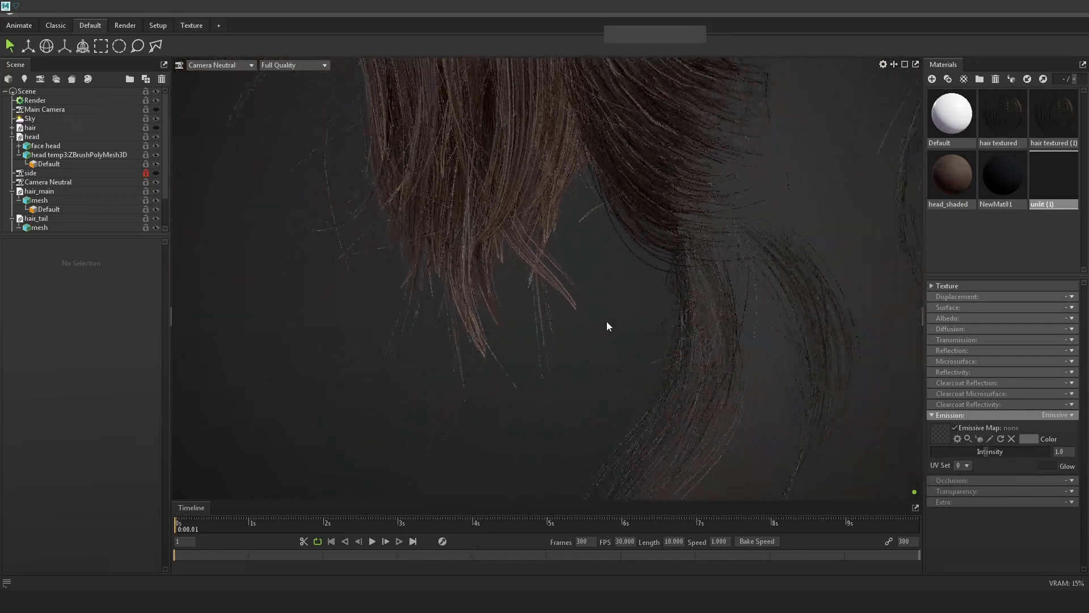
middle_click_drag(607, 321, 603, 264)
key("alt+Tab")
key("alt+Tab")
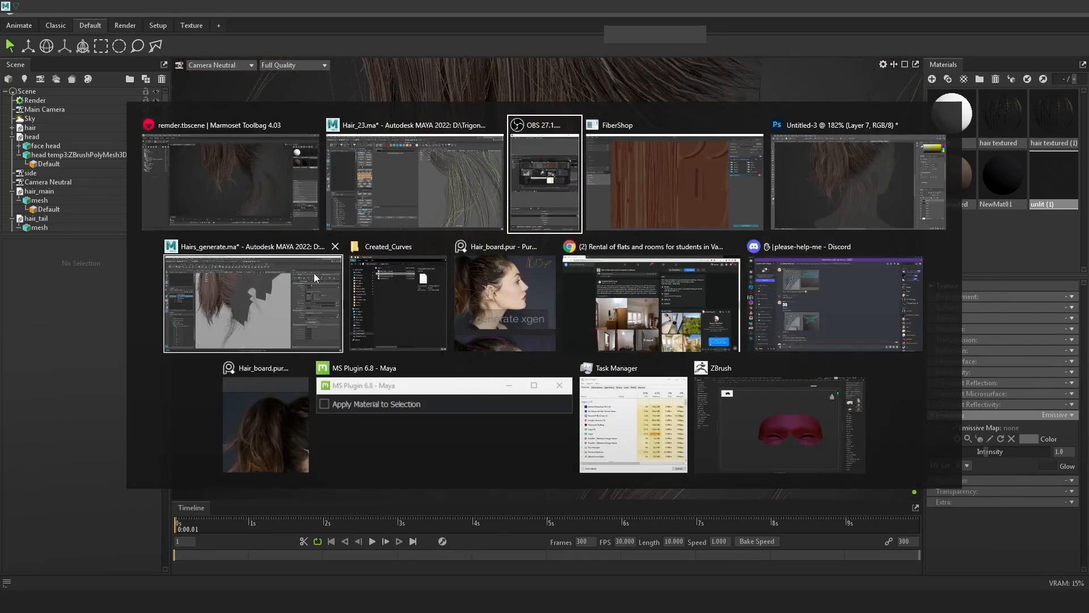
Switch to the Hairs_generate Maya scene and orbit around the XGen hair strands.
left_click(241, 211)
key("alt+Tab")
left_click(239, 324)
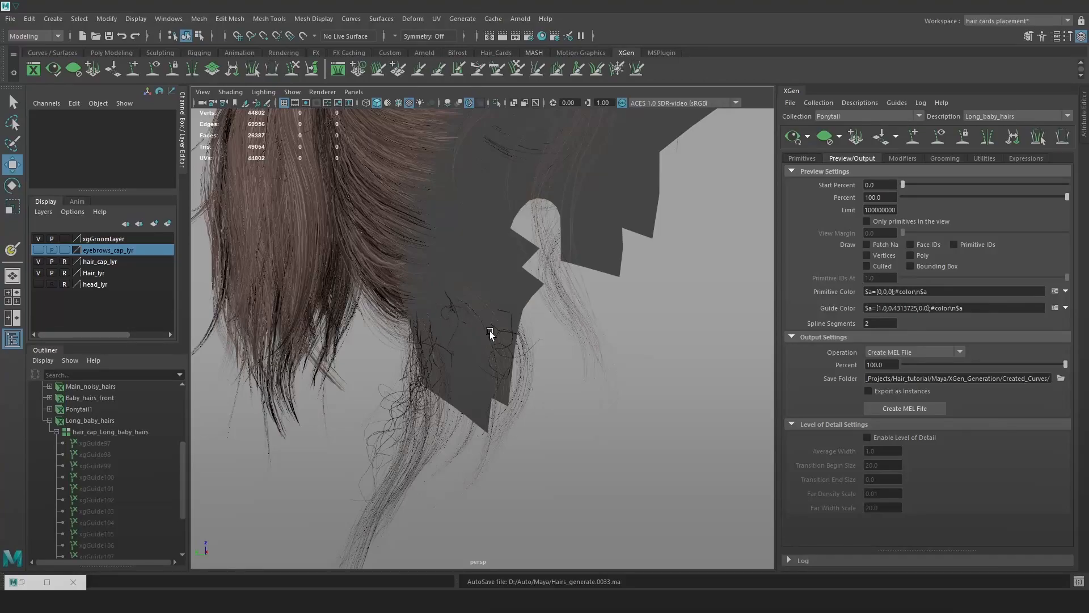
left_click_drag(565, 356, 615, 370, "alt")
left_click_drag(470, 382, 581, 346, "alt")
Return to the Hair_23 hair-card scene from the taskbar and tumble the view.
mouse_move(176, 601)
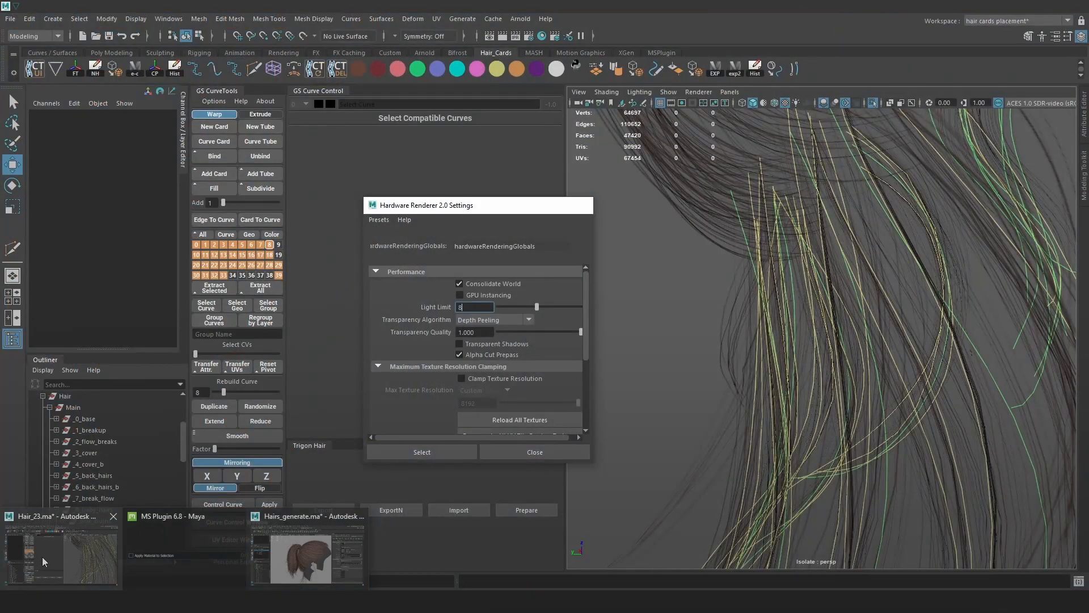
left_click(42, 557)
left_click_drag(749, 321, 726, 268, "alt")
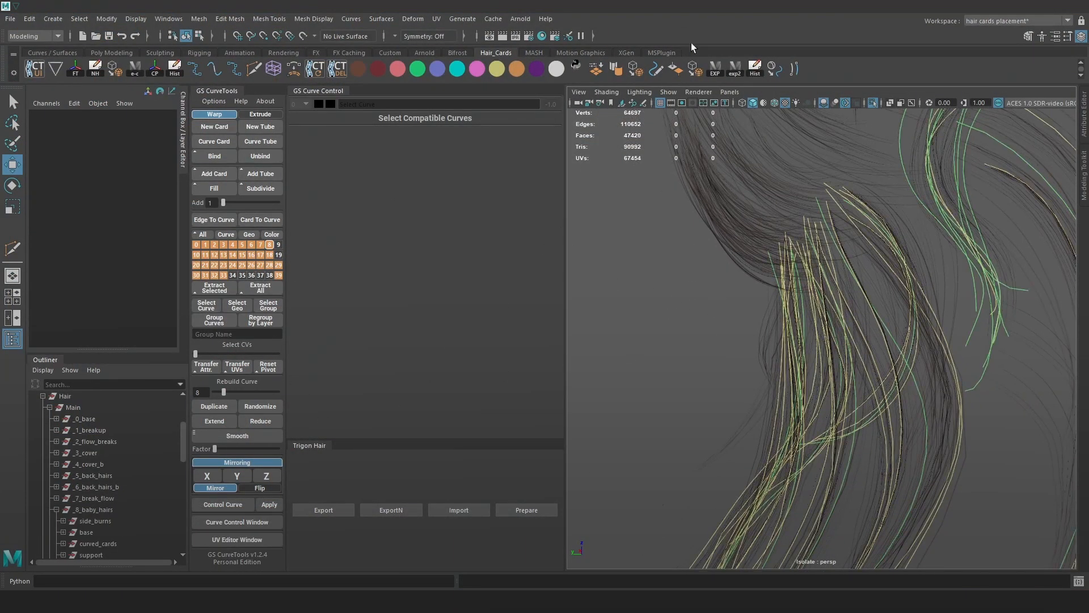
Turn off Isolate Select, select the Tail group and unhide everything with Shift+H.
left_click(873, 103)
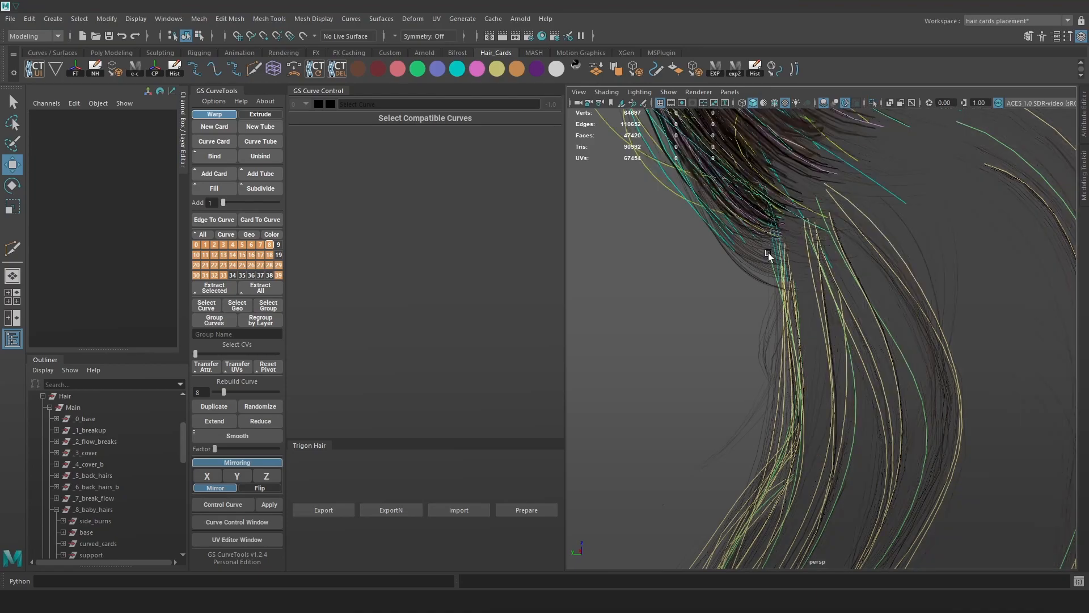
middle_click_drag(719, 259, 740, 316, "alt")
mouse_move(739, 316)
left_mouse_down("alt")
mouse_move(755, 338)
mouse_move(814, 337)
mouse_move(759, 325)
left_mouse_up("alt")
left_click(49, 407)
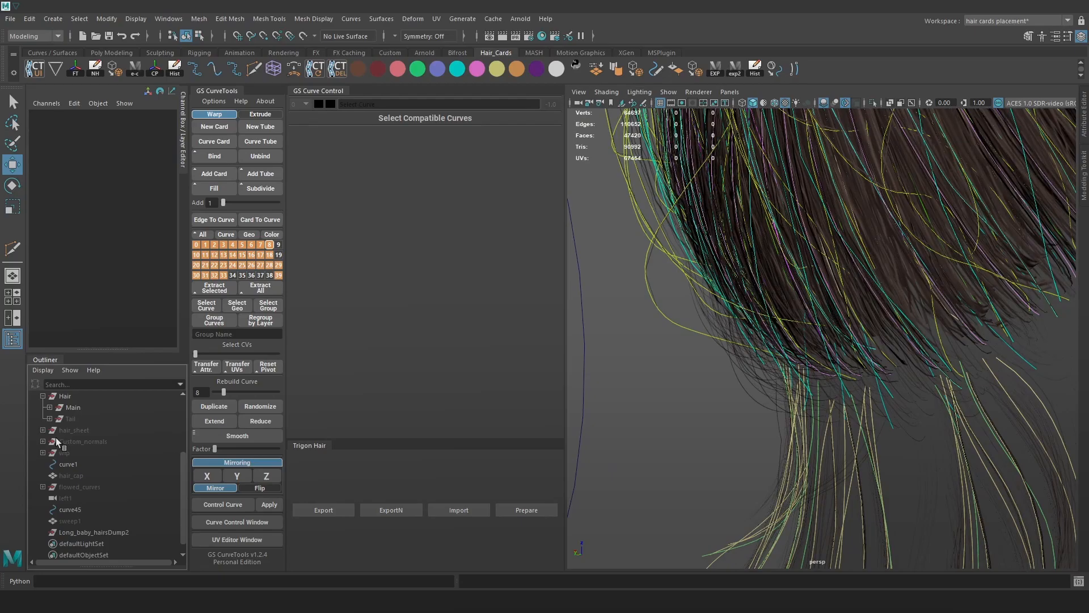
left_click(66, 418)
key("shift+h")
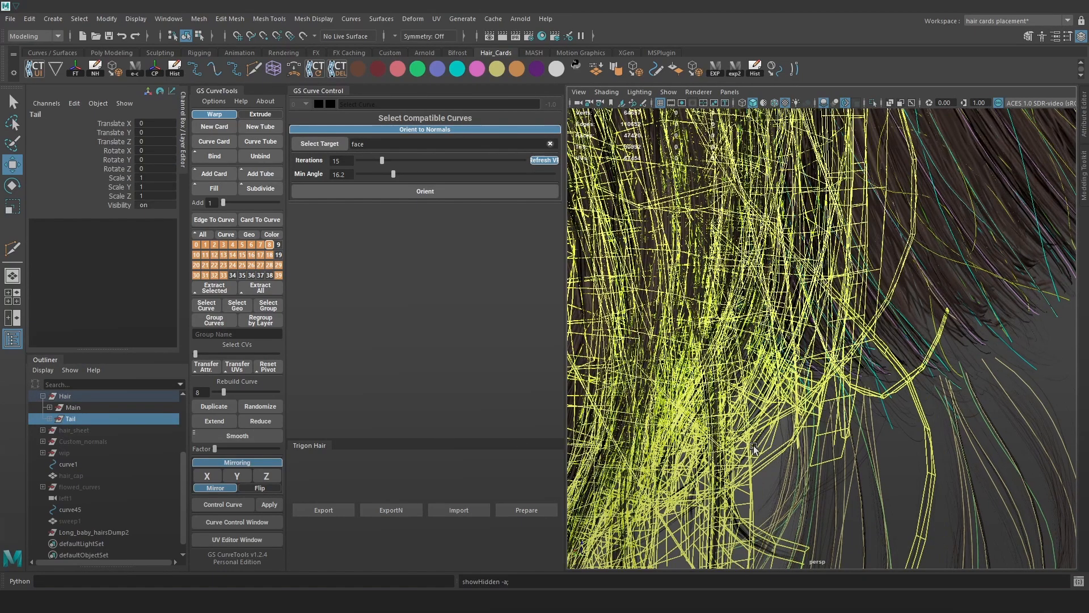
scroll(679, 391, "down", 5)
left_click_drag(713, 408, 775, 401, "alt")
Pick a tail curve, select its card warpCard103, isolate it, and reselect pathCurve101.
left_click(602, 393)
right_click_drag(774, 402, 827, 432, "alt")
key("alt+1")
mouse_move(827, 432)
left_mouse_down("alt")
mouse_move(792, 444)
mouse_move(824, 435)
left_mouse_up("alt")
key("alt+1")
left_click(800, 418)
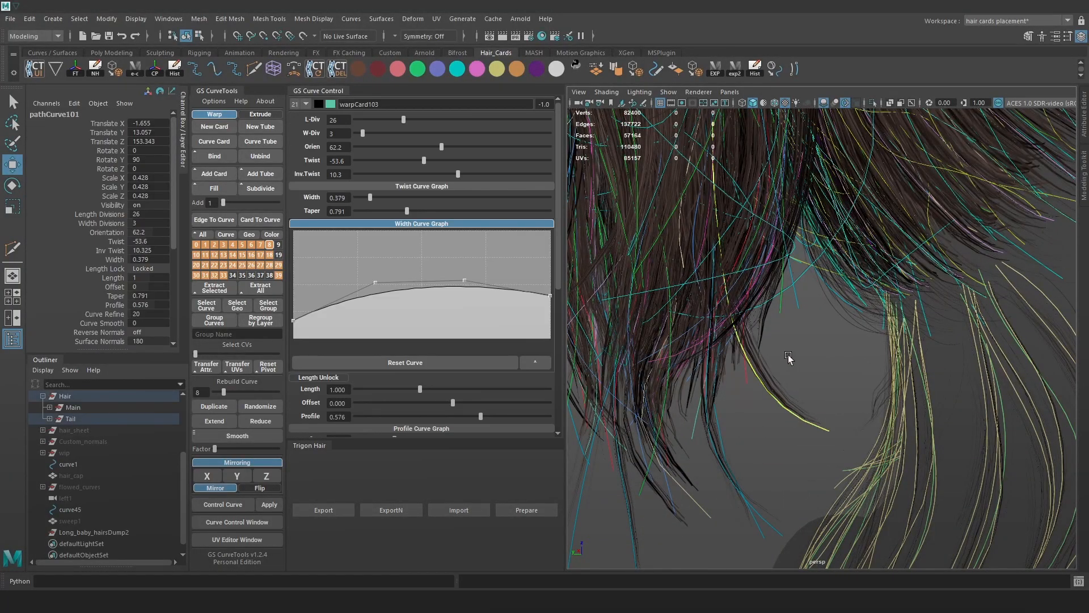
key("Up")
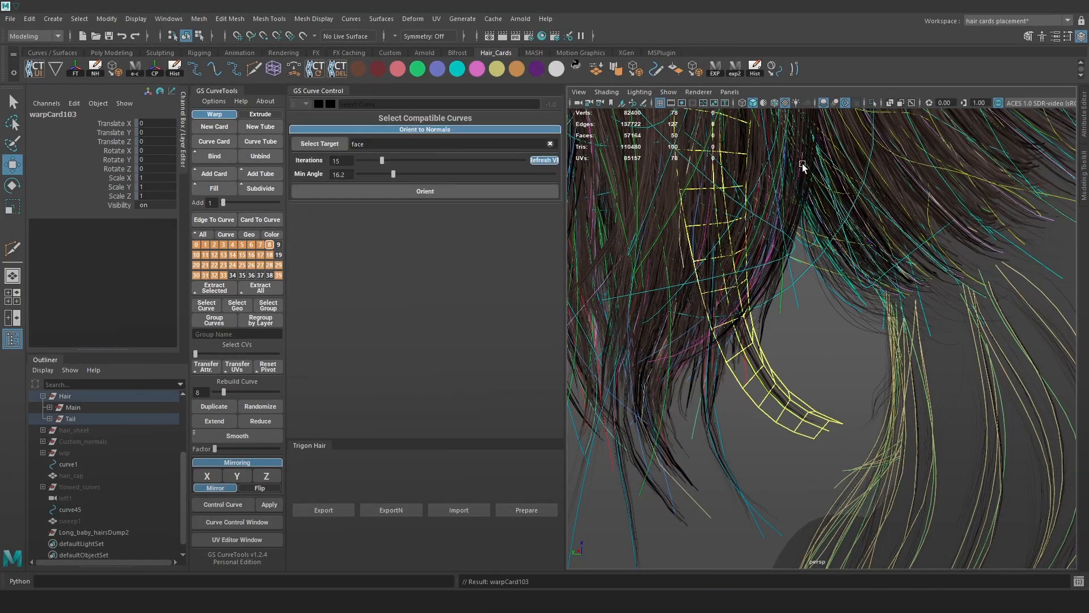
left_click(871, 103)
left_click_drag(856, 281, 800, 339, "alt")
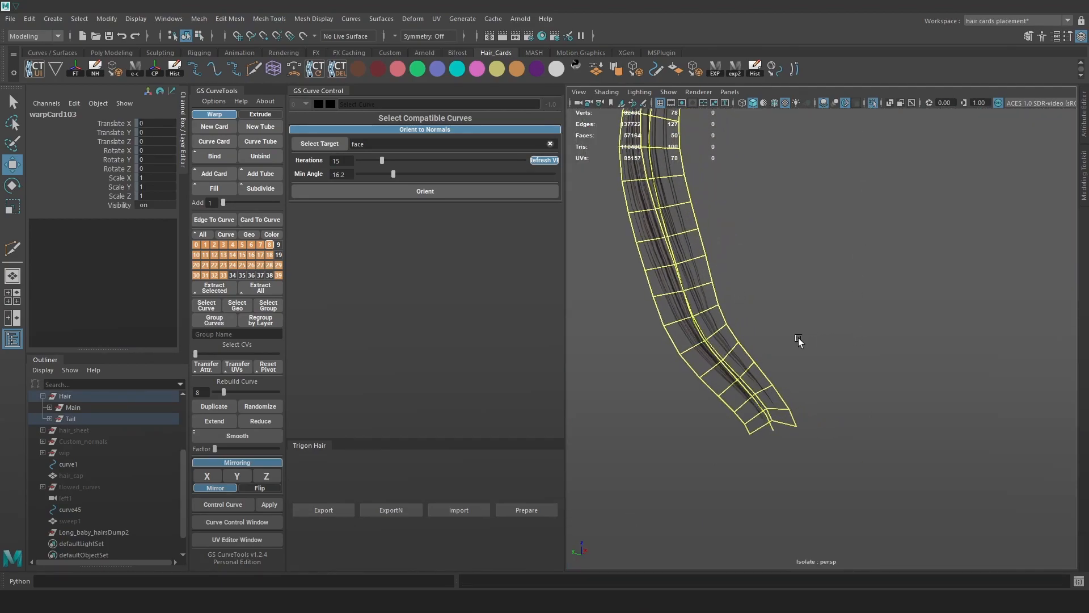
left_click(761, 471)
left_click(772, 430)
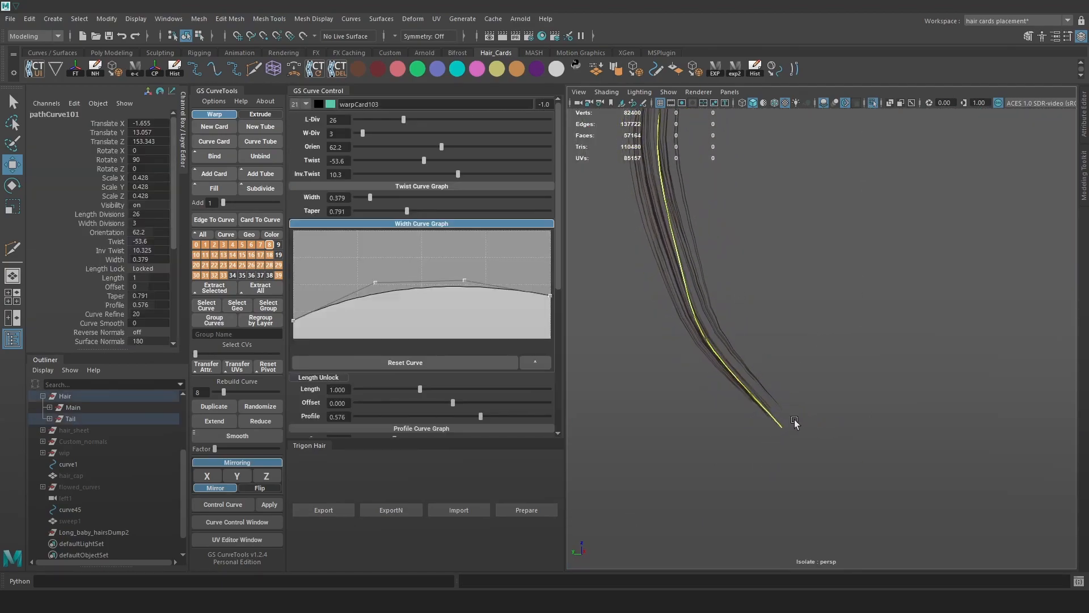
Check the tail card's placement on the hair texture in the GS CurveTools UV Editor.
left_click(236, 536)
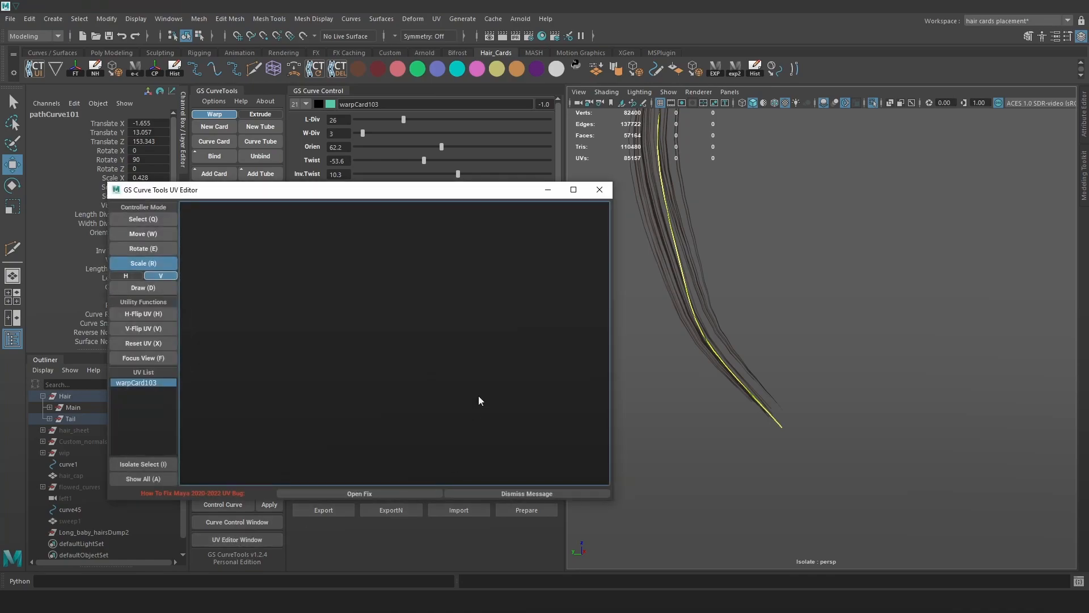
scroll(395, 346, "up", 6)
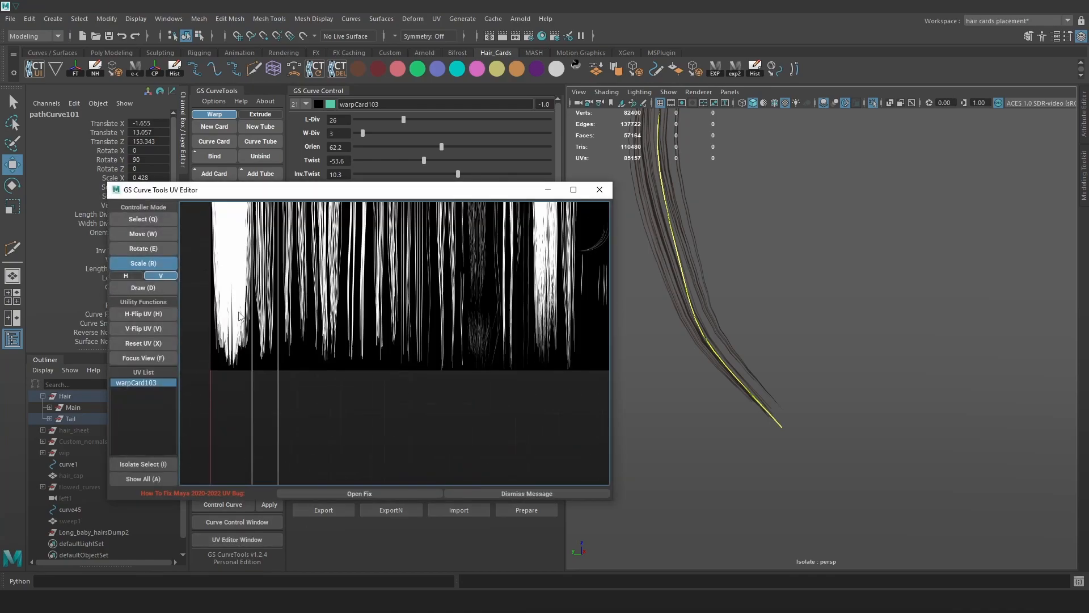
scroll(294, 386, "down", 4)
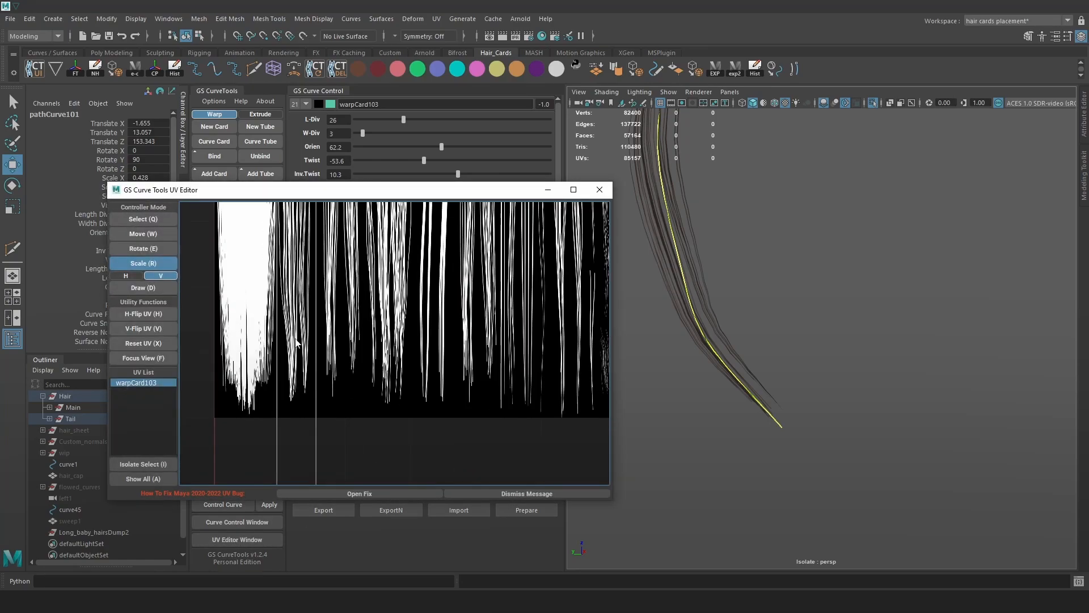
scroll(300, 374, "up", 3)
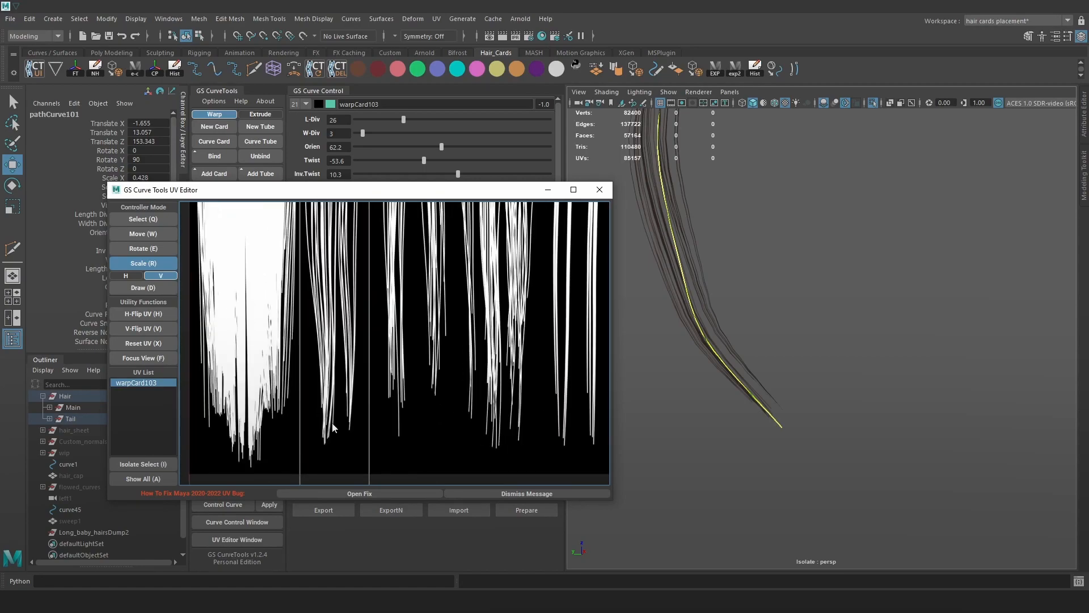
scroll(332, 426, "down", 3)
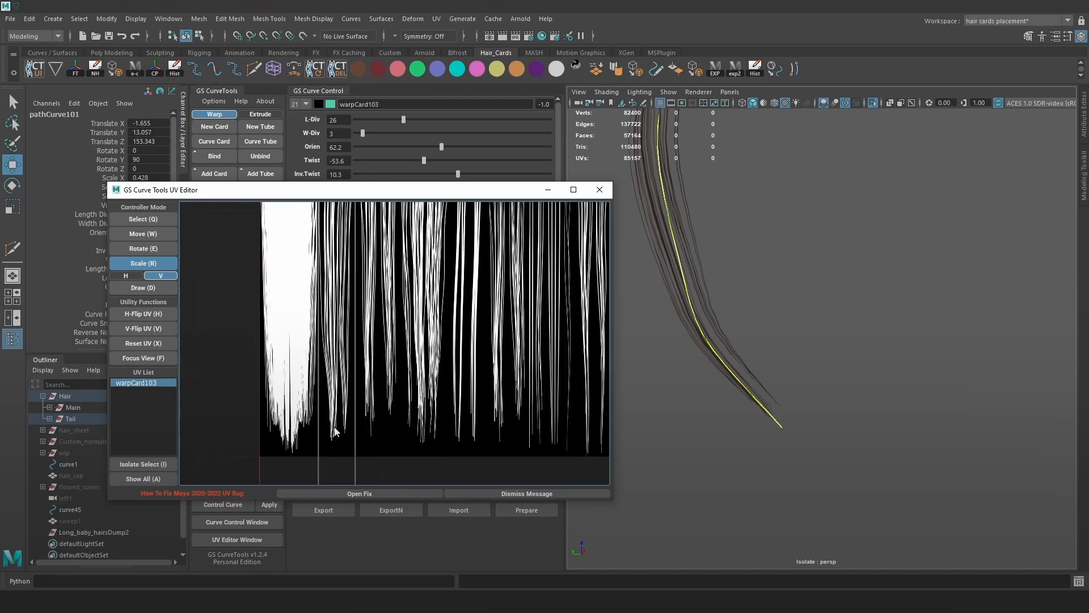
scroll(334, 428, "up", 1)
scroll(336, 430, "up", 1)
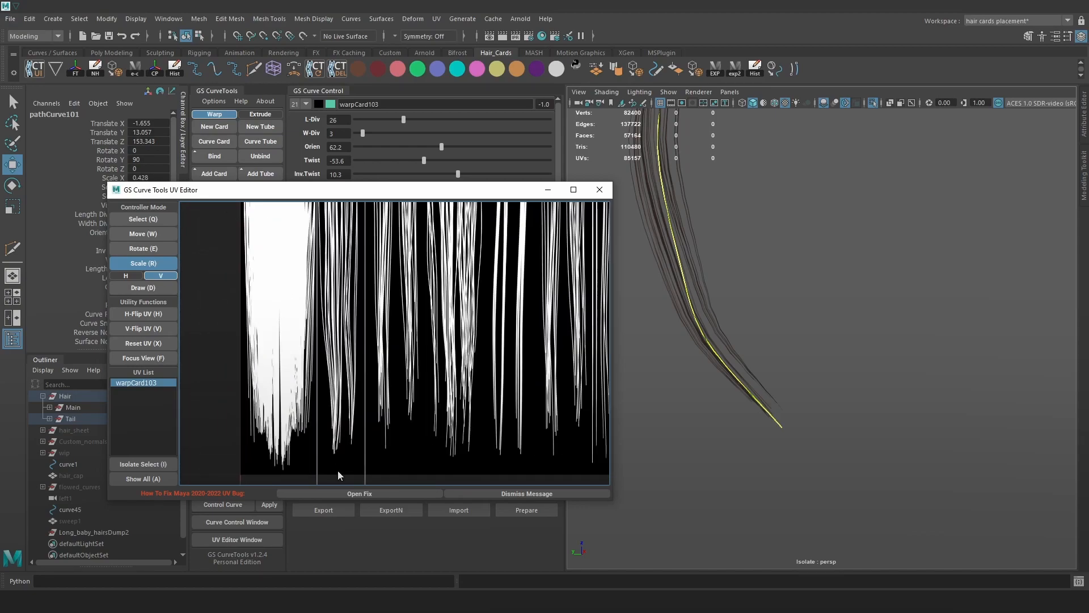
left_click(600, 189)
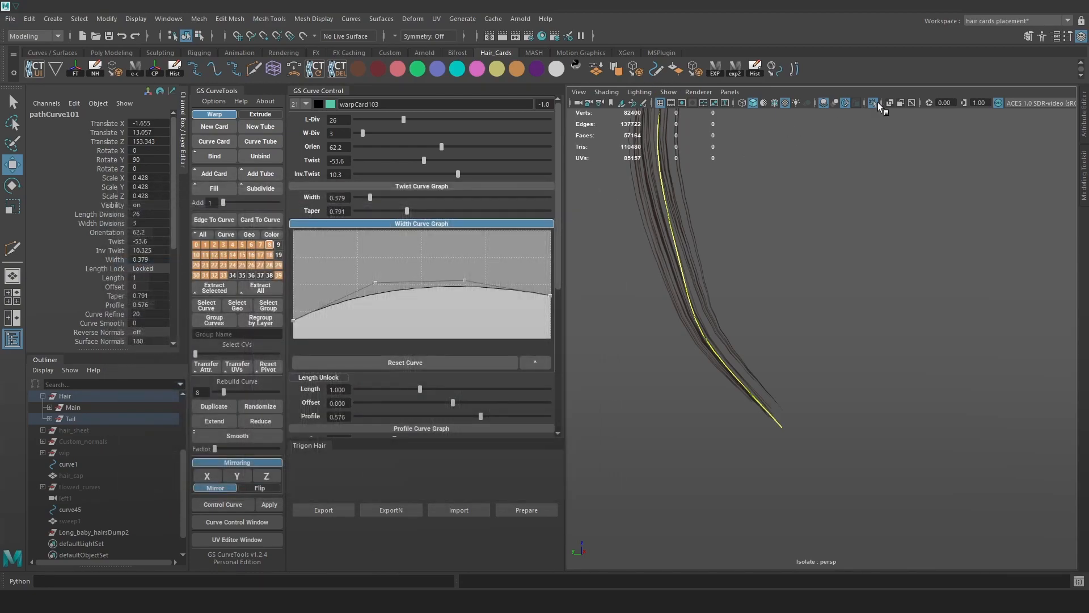
Turn off Isolate Select and hide the curves to view the whole hairstyle as cards.
left_click(872, 103)
scroll(843, 321, "down", 5)
left_click_drag(821, 304, 843, 274, "alt")
key("alt+1")
middle_click_drag(749, 422, 764, 297, "alt")
scroll(769, 363, "up", 6)
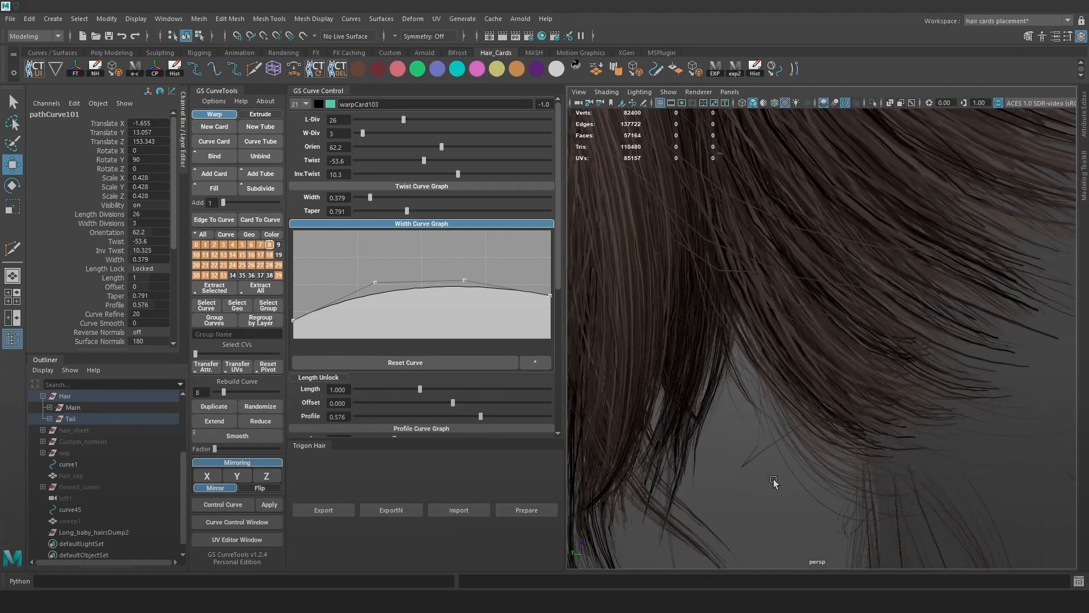
middle_click_drag(773, 480, 796, 395, "alt")
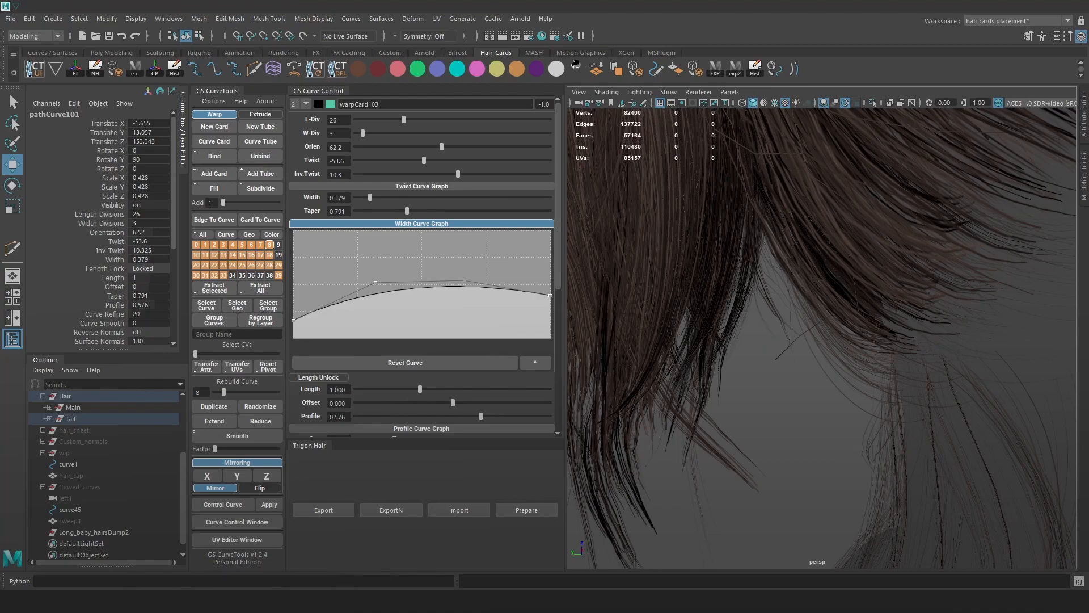
Save the FiberShop hair texture project, then save it as fiber_final.
left_click(317, 541)
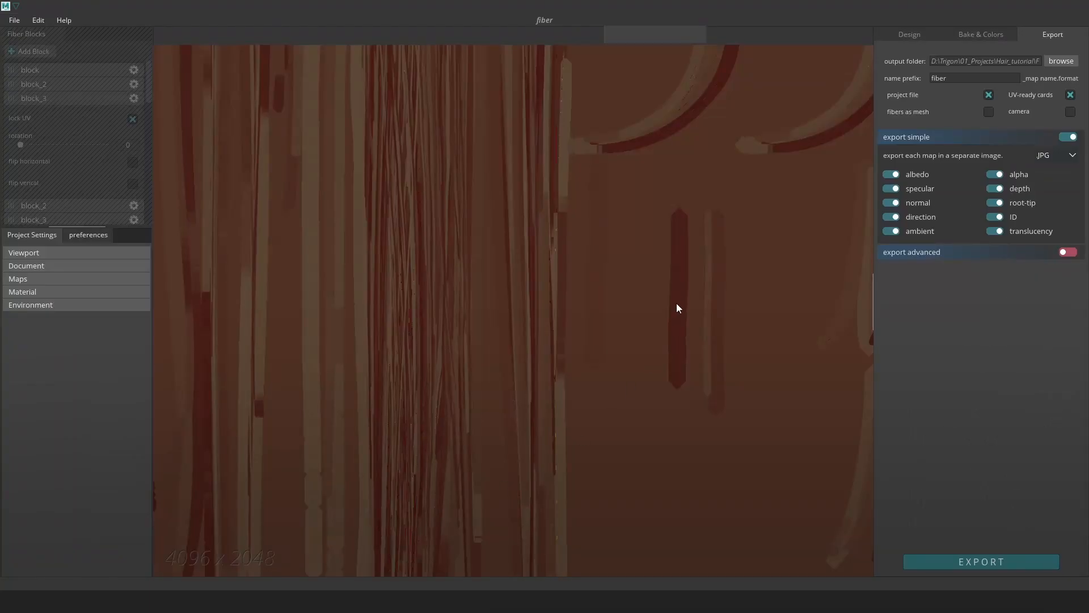
key("ctrl+s")
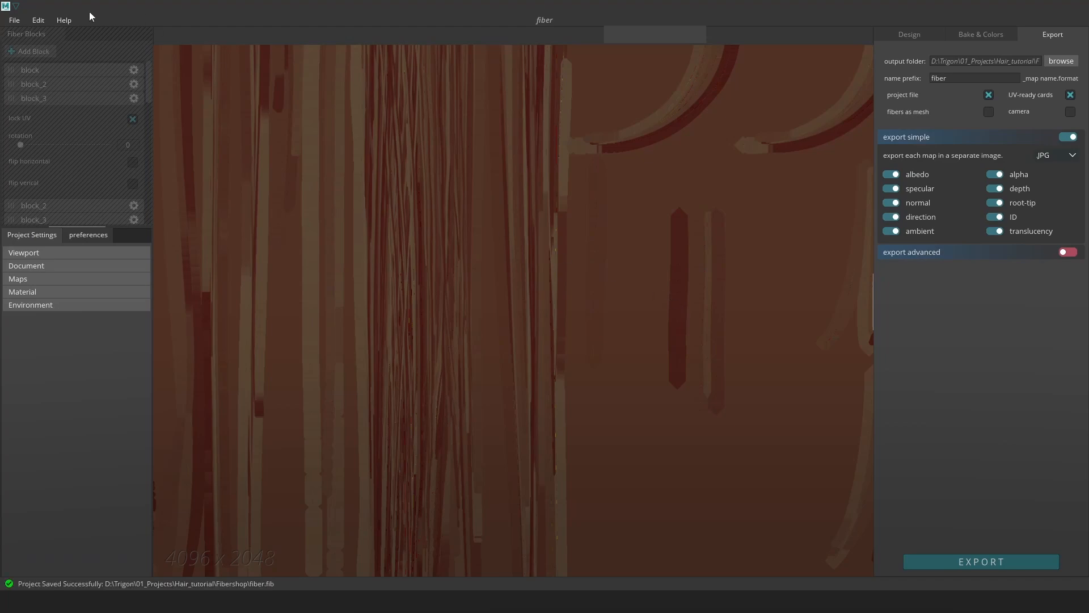
left_click(14, 22)
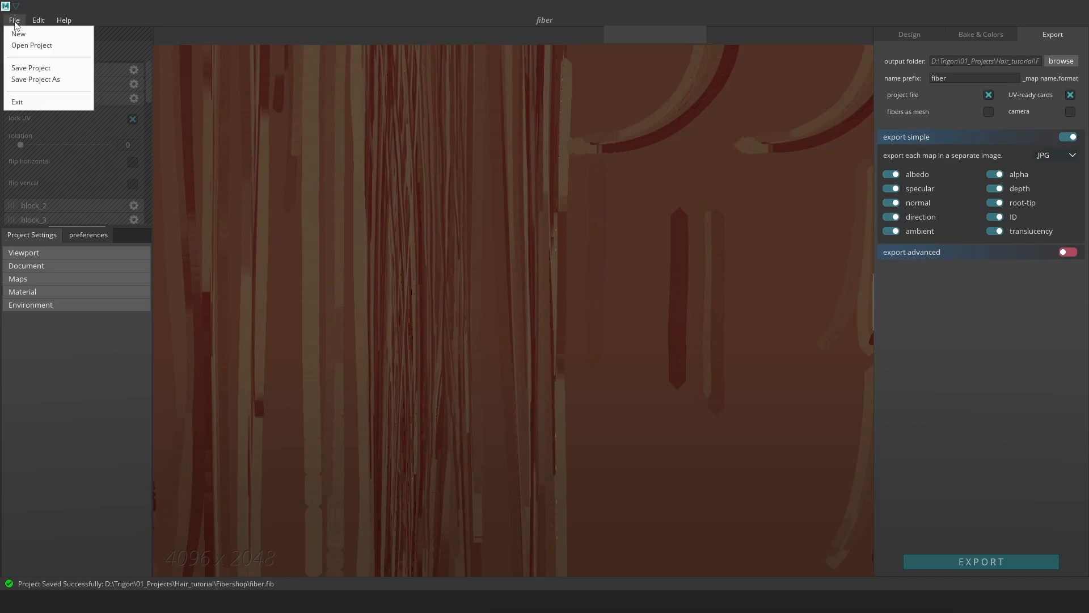
left_click(50, 81)
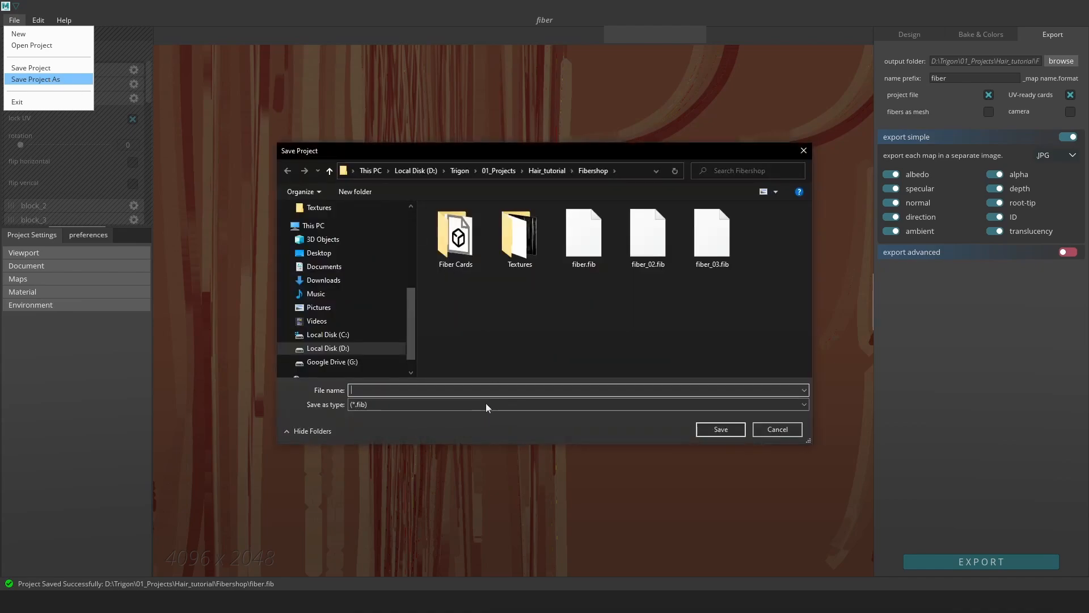
type("fiber_final")
key("Return")
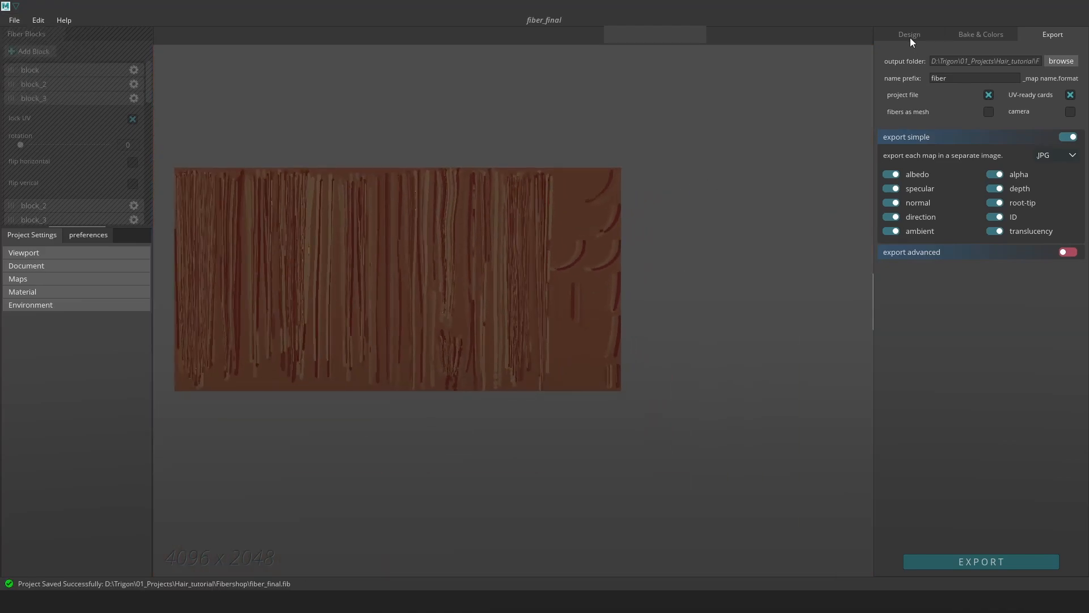
Zoom into the fiber strands and bring up another fiber block's modifiers.
left_click(913, 34)
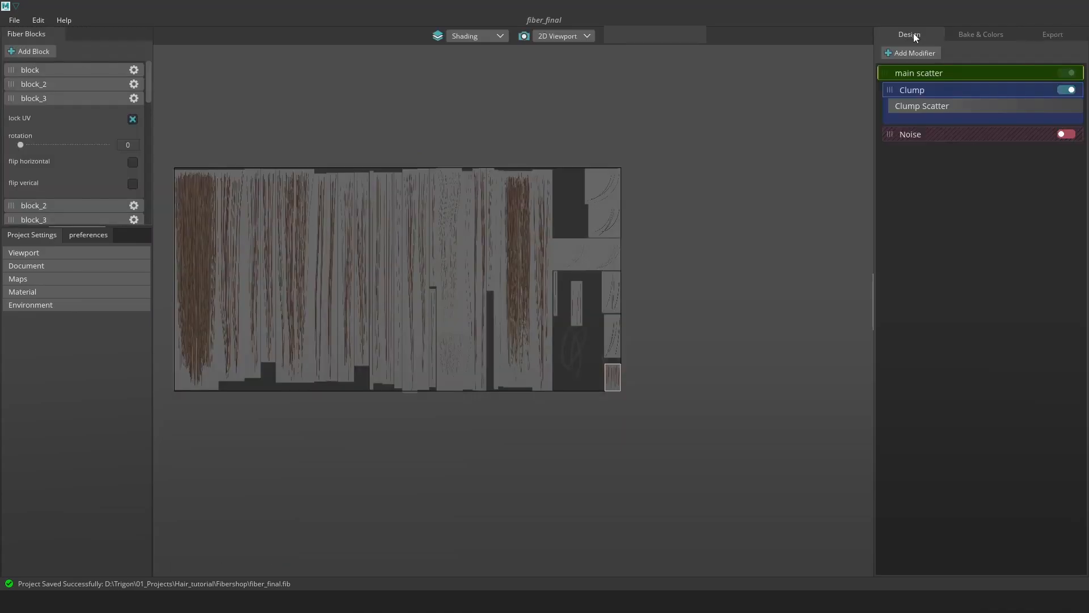
middle_click_drag(187, 326, 550, 329, "alt")
right_click_drag(550, 329, 634, 373, "alt")
middle_click_drag(709, 459, 610, 356, "alt")
right_click_drag(611, 356, 522, 399, "alt")
left_click(556, 403)
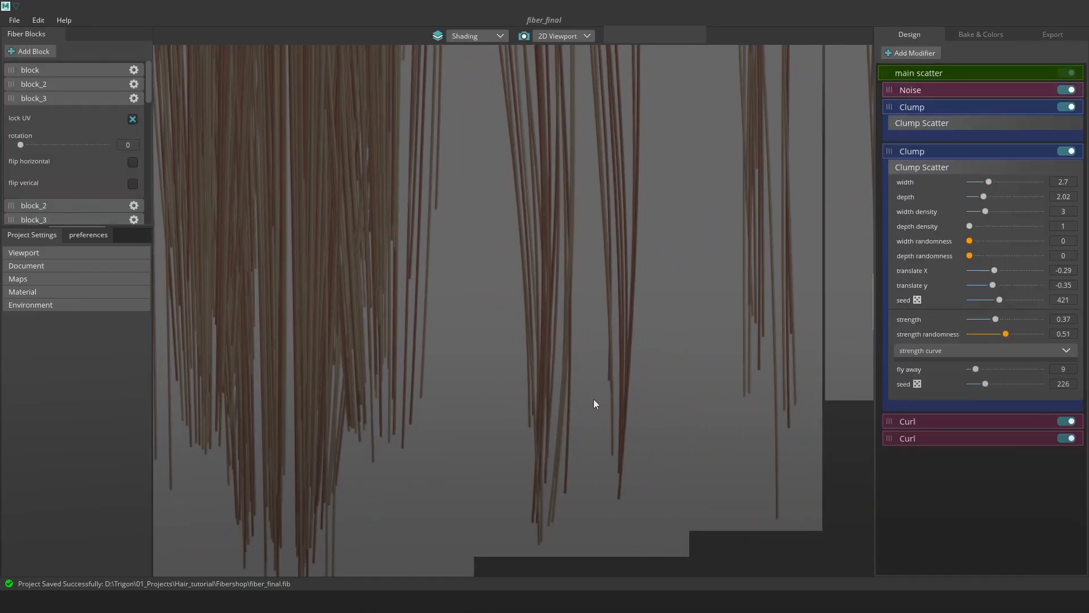
middle_click_drag(595, 403, 576, 356, "alt")
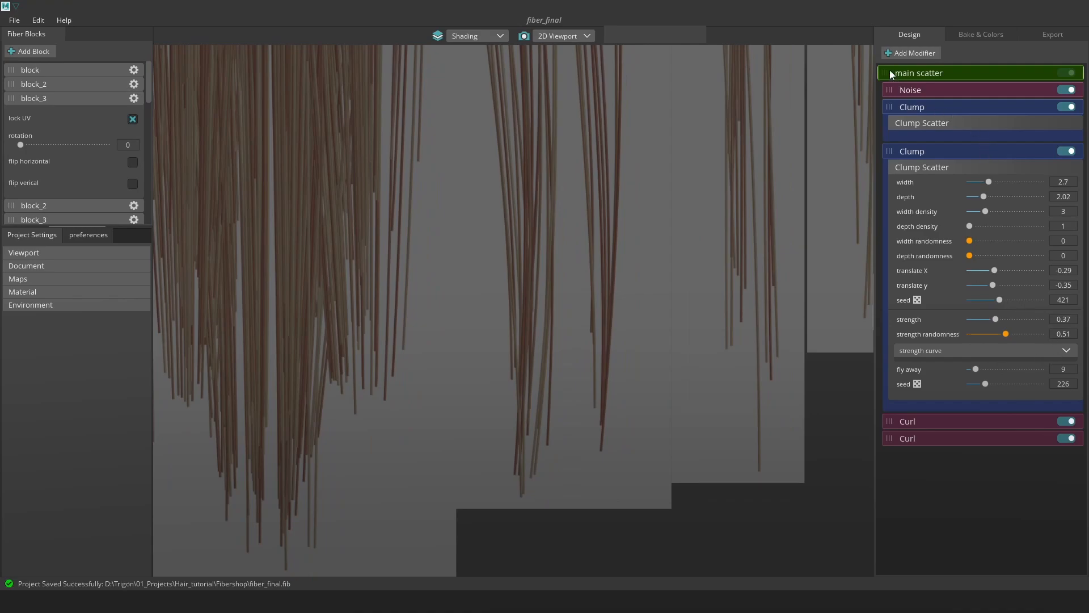
Lower the thickness curve's tip to thin the strand ends, then start Bake Maps.
left_click(914, 73)
left_click(1058, 365)
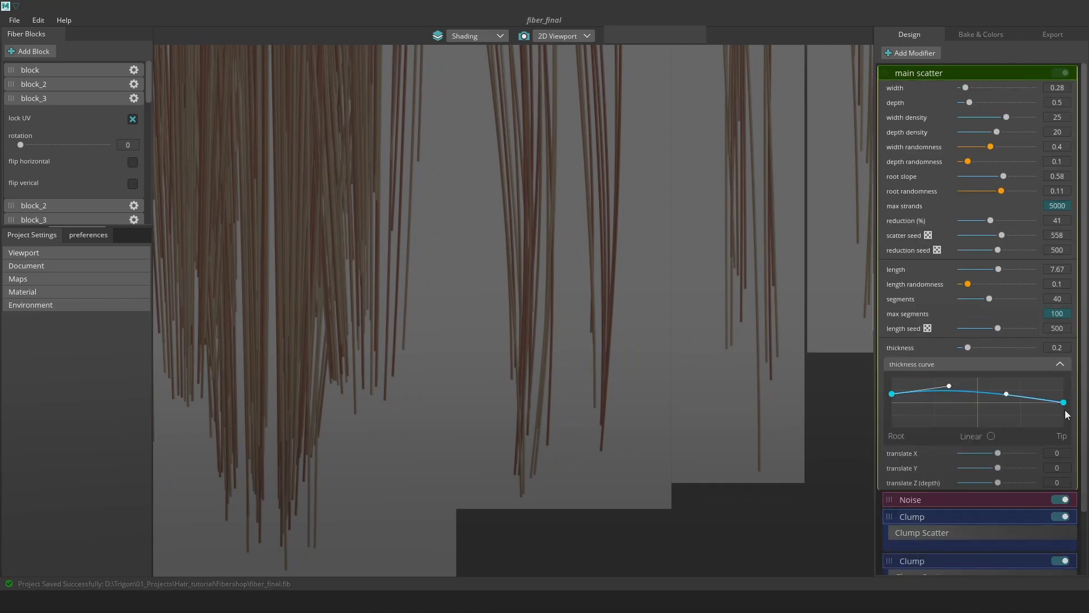
left_click_drag(1064, 403, 1068, 426)
left_click_drag(1007, 393, 1007, 403)
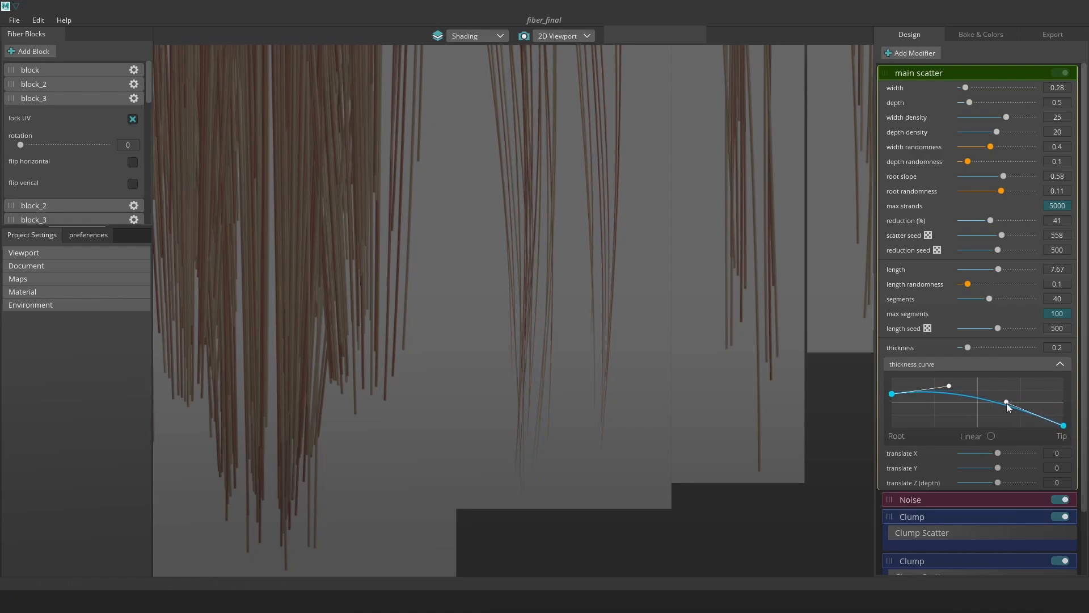
left_click(976, 35)
left_click(948, 251)
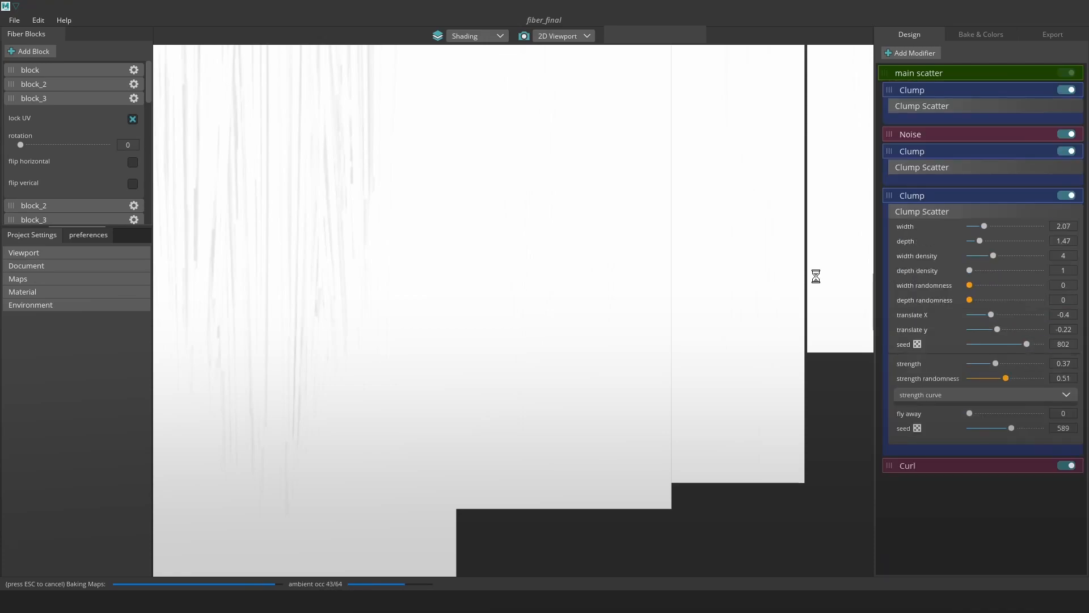
Export the baked hair maps from FiberShop and pull back to see the whole ponytail in Toolbag.
left_click(1052, 34)
left_click(981, 562)
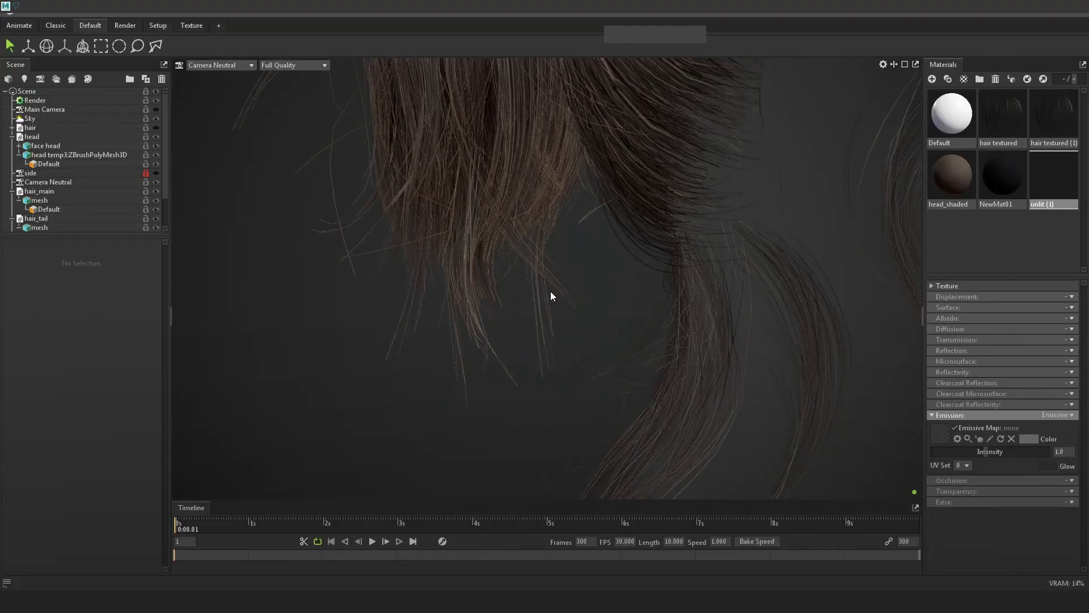
right_click_drag(585, 308, 541, 294, "alt")
middle_click_drag(576, 153, 593, 293, "alt")
left_click_drag(594, 292, 590, 346, "alt")
Zoom in on the ponytail tie and the individual hair strands in Toolbag.
right_click_drag(641, 211, 692, 304, "alt")
middle_click_drag(738, 199, 692, 266, "alt")
left_click_drag(693, 265, 741, 291, "alt")
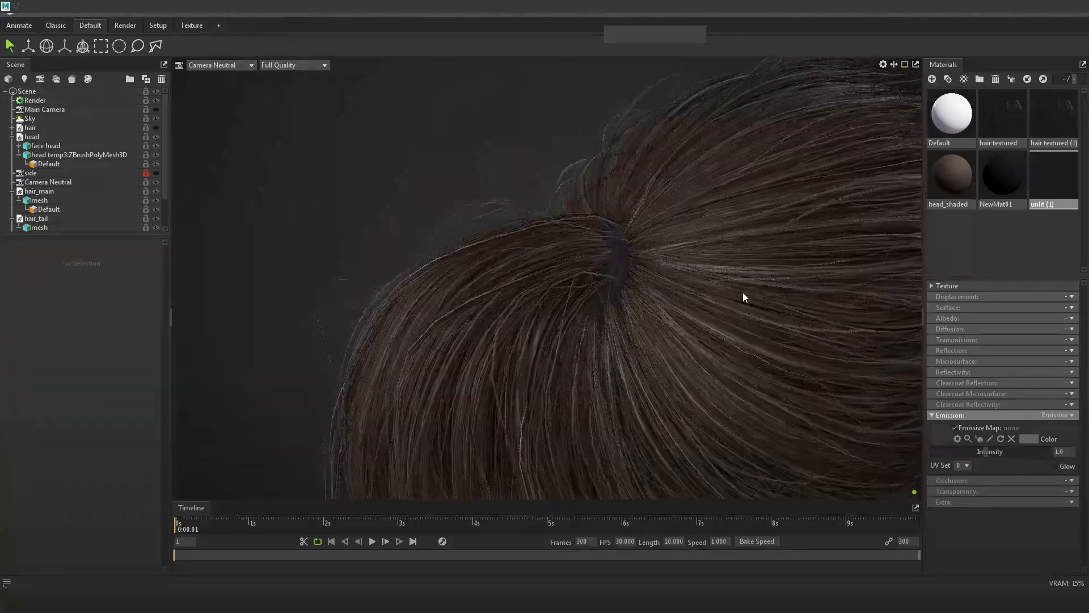
right_click_drag(661, 229, 694, 296, "alt")
middle_click_drag(840, 258, 777, 332, "alt")
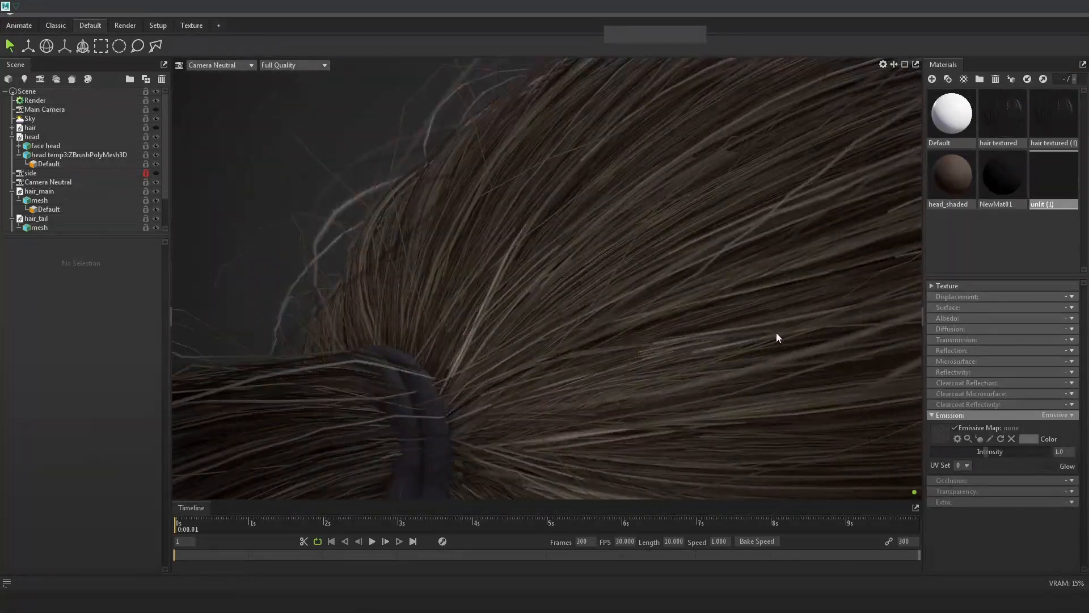
right_click_drag(777, 332, 676, 290, "alt")
left_click_drag(676, 291, 724, 264, "alt")
Orbit around the head from the back to the front, then minimise Toolbag.
right_click_drag(723, 264, 675, 232, "alt")
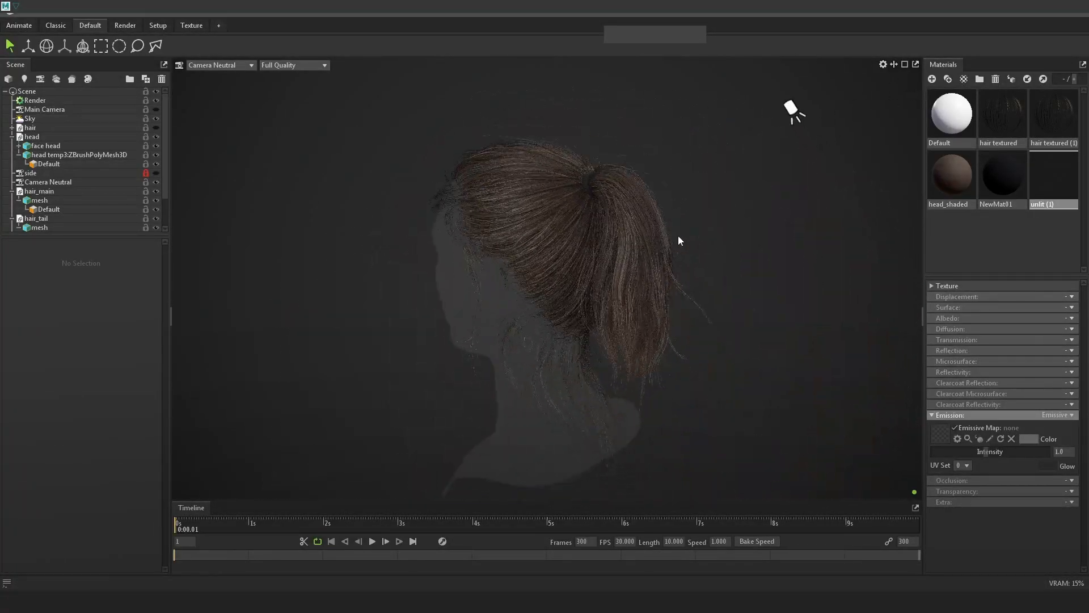
left_click_drag(675, 232, 767, 240, "alt")
left_click_drag(777, 309, 670, 267, "alt")
left_click_drag(628, 215, 796, 295, "alt")
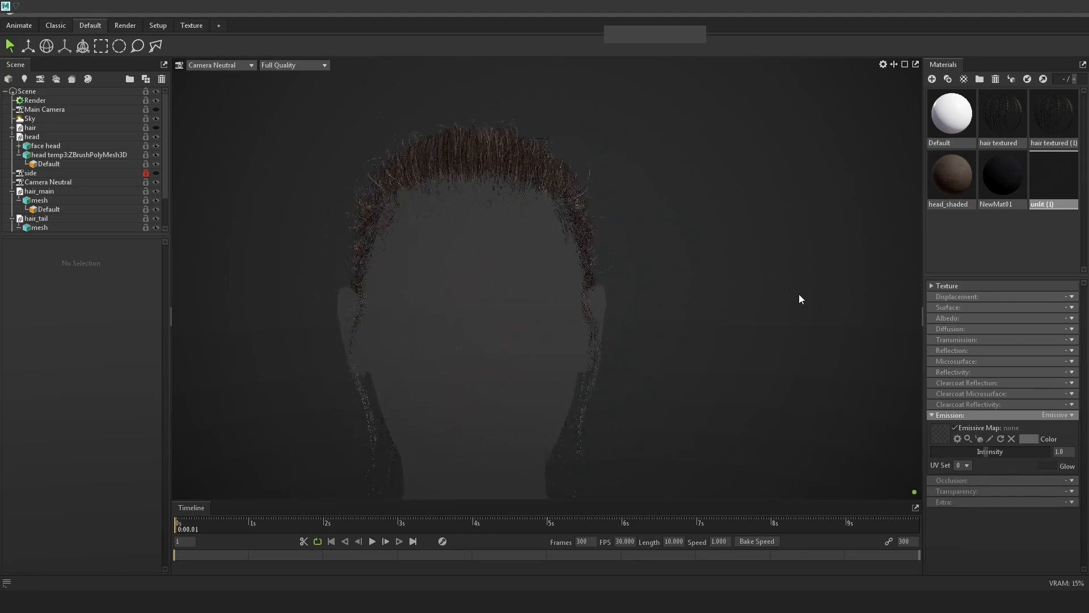
right_click_drag(796, 295, 785, 307, "alt")
left_click_drag(784, 307, 741, 298, "alt")
right_click_drag(741, 298, 775, 319, "alt")
left_click_drag(775, 318, 657, 307, "alt")
left_click(1043, 12)
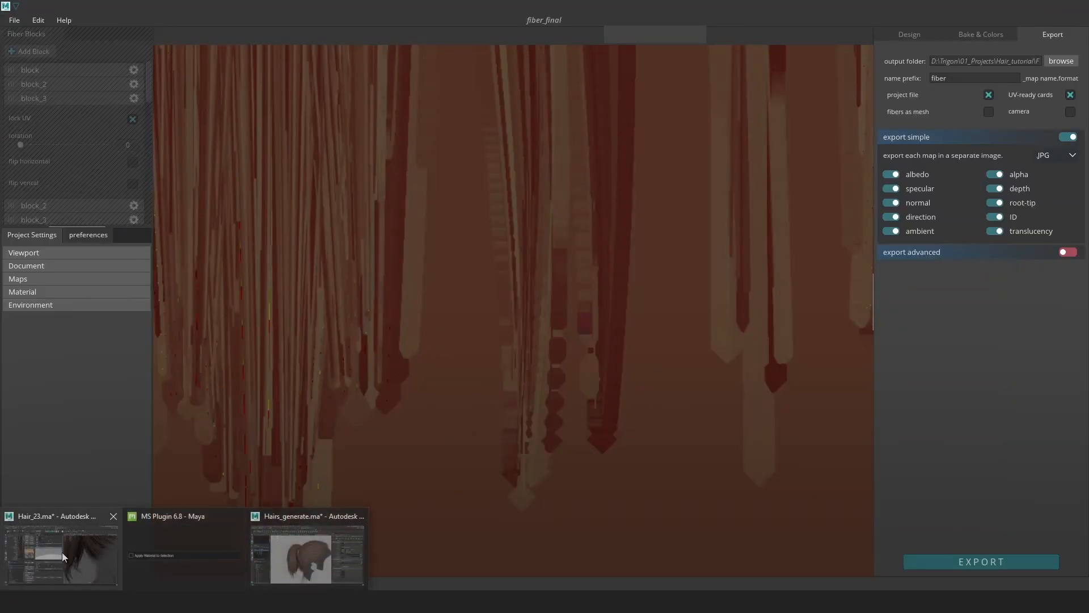
In the Maya hair-card scene, delete the stray curve floating left of the head.
left_click(62, 552)
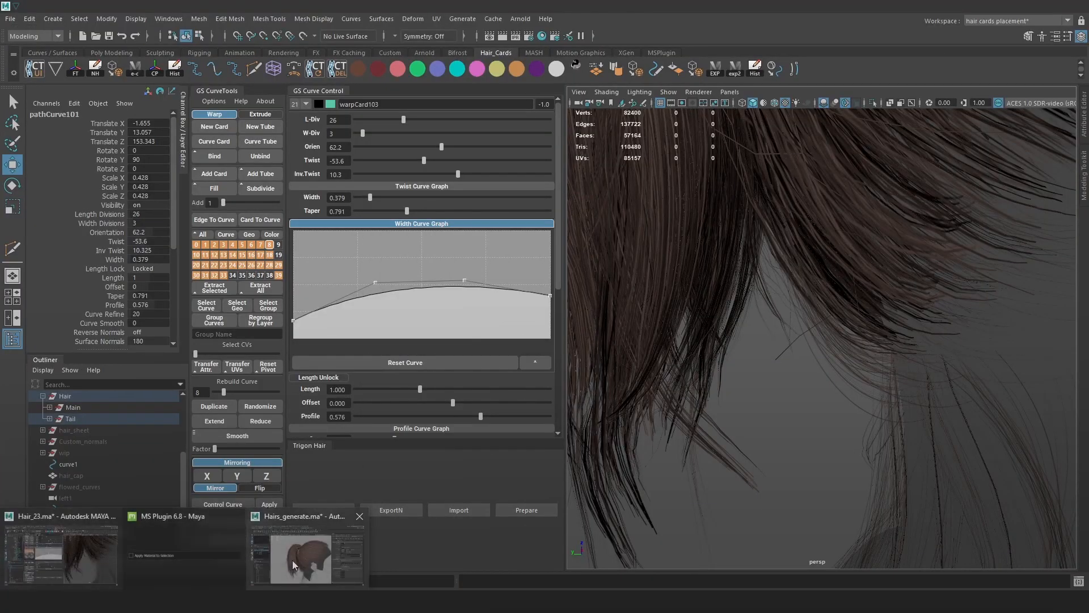
left_click(292, 560)
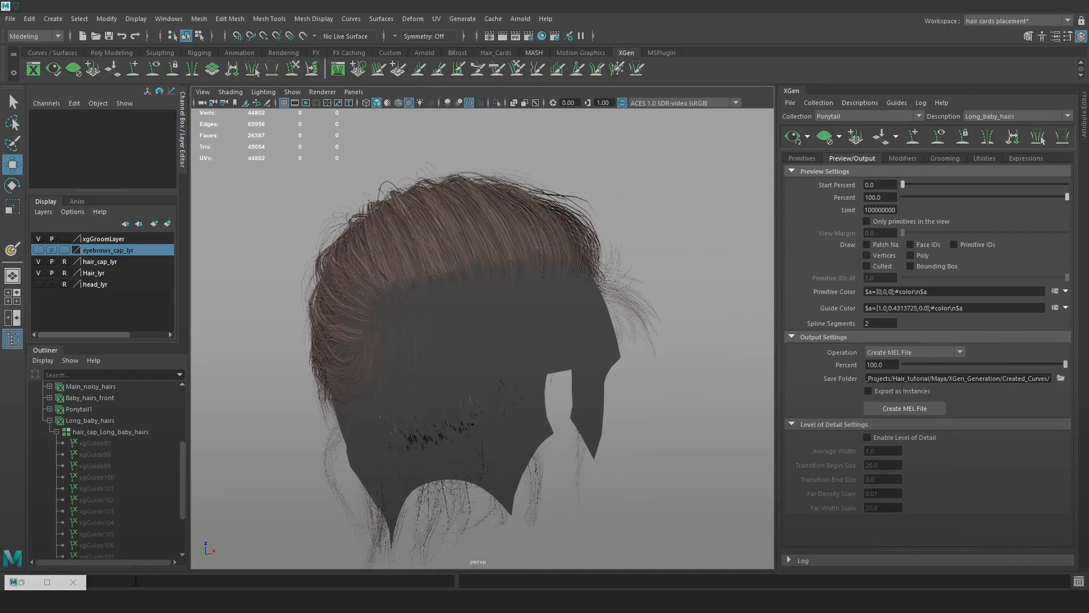
left_click(76, 560)
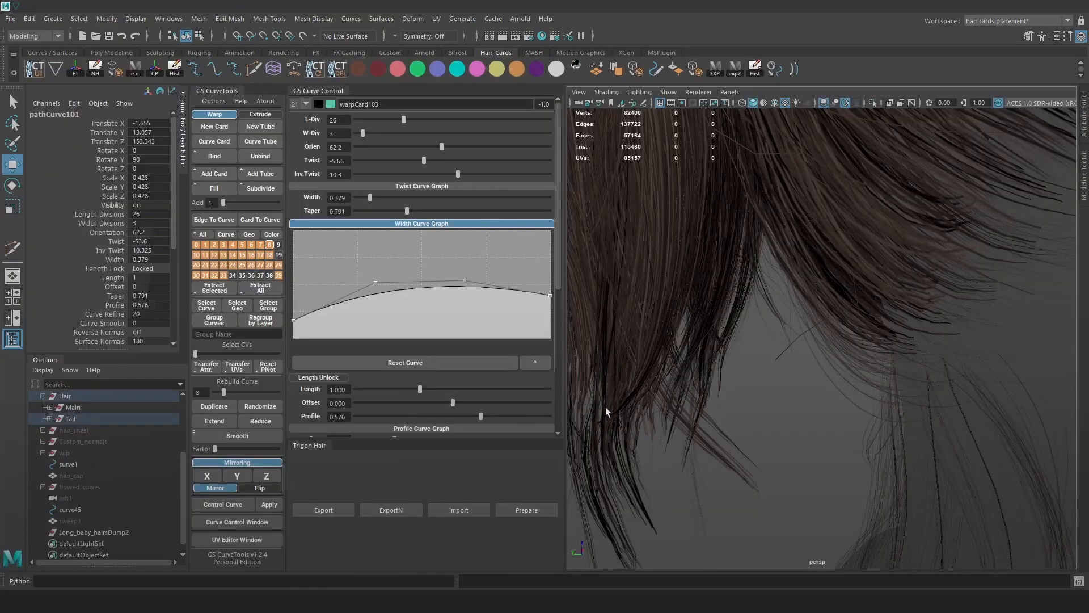
left_click_drag(892, 365, 856, 373, "alt")
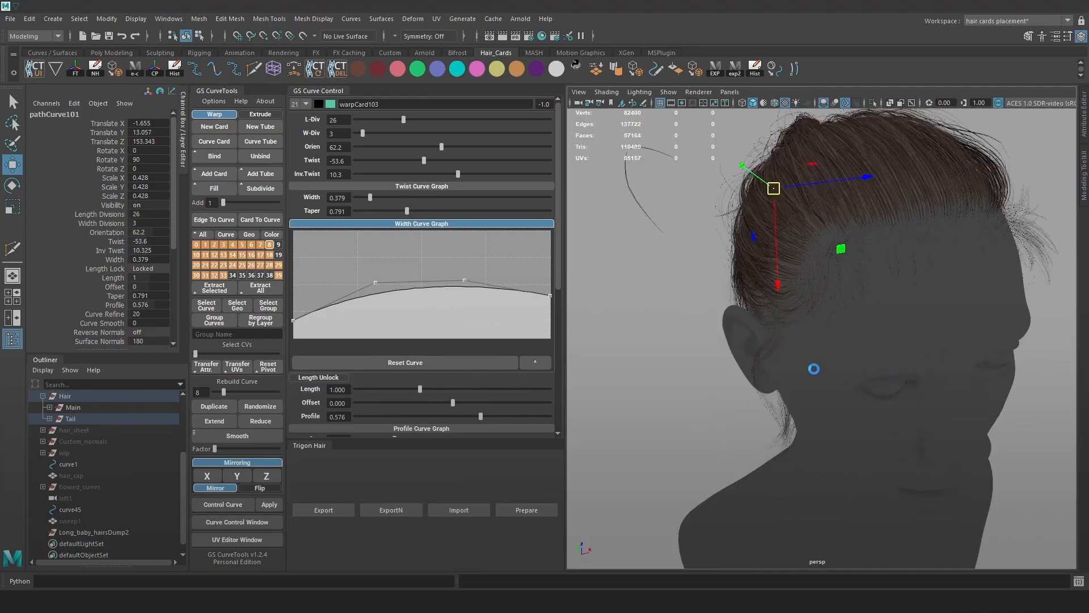
left_click_drag(808, 350, 624, 347, "alt")
left_click(613, 340)
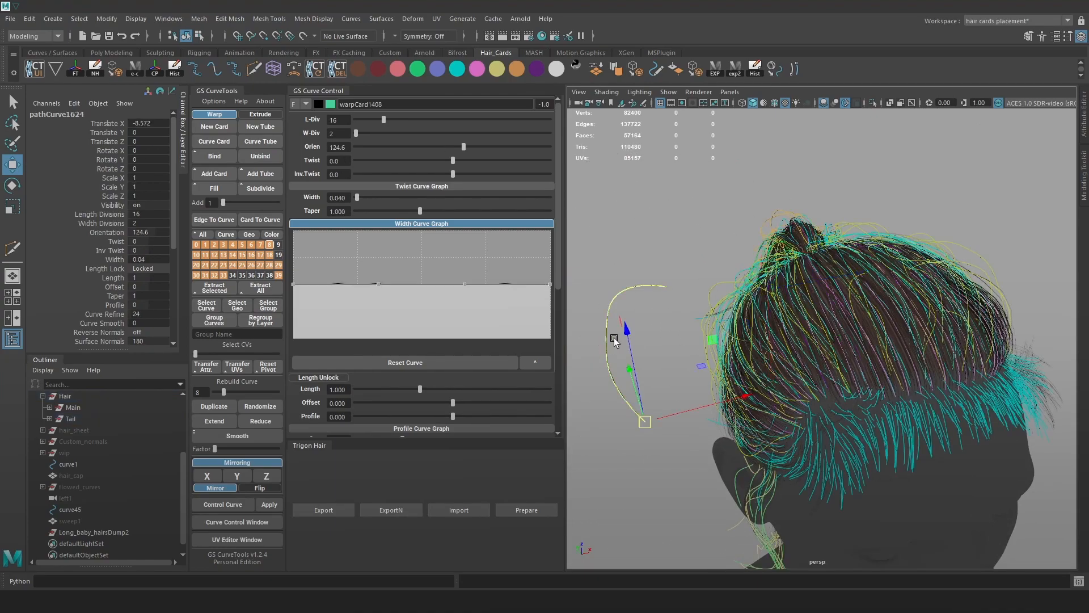
key("Delete")
Pull the looping curve's control point in toward the head, then hide the guide curves.
left_click_drag(965, 297, 929, 318, "alt")
key("alt+c")
right_click_drag(928, 318, 883, 369, "alt")
key("alt+c")
left_click(873, 351)
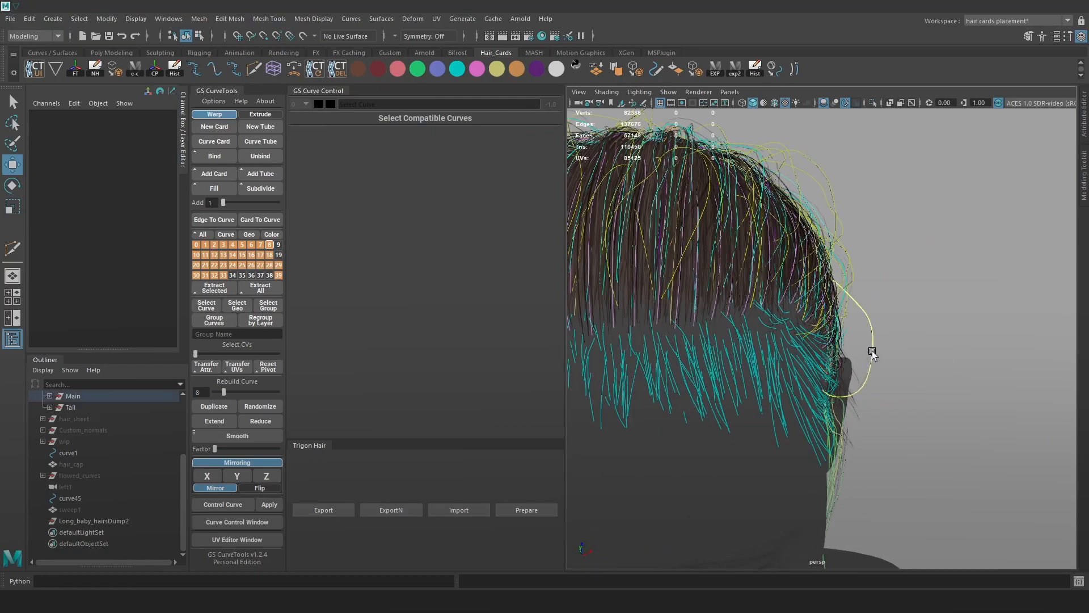
right_click_drag(960, 263, 910, 265)
left_click_drag(889, 333, 867, 310)
left_click_drag(896, 320, 764, 61)
left_click(962, 263)
key("alt+c")
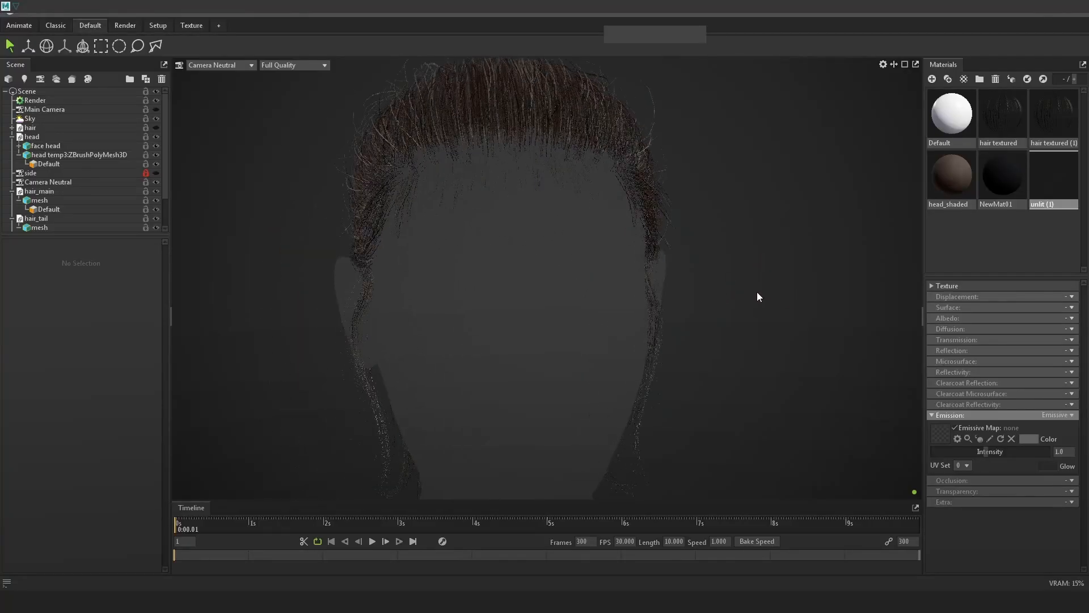
Review the head in Toolbag from the front, side profile and behind the neck, rotating the lighting.
scroll(757, 292, "down", 3)
left_click_drag(757, 291, 545, 259, "alt")
scroll(783, 292, "up", 5)
left_click_drag(788, 302, 659, 328, "alt")
scroll(679, 305, "down", 4)
scroll(660, 328, "up", 4)
mouse_move(548, 358)
left_mouse_down("shift")
mouse_move(570, 342)
mouse_move(454, 352)
left_mouse_up("shift")
scroll(563, 327, "down", 4)
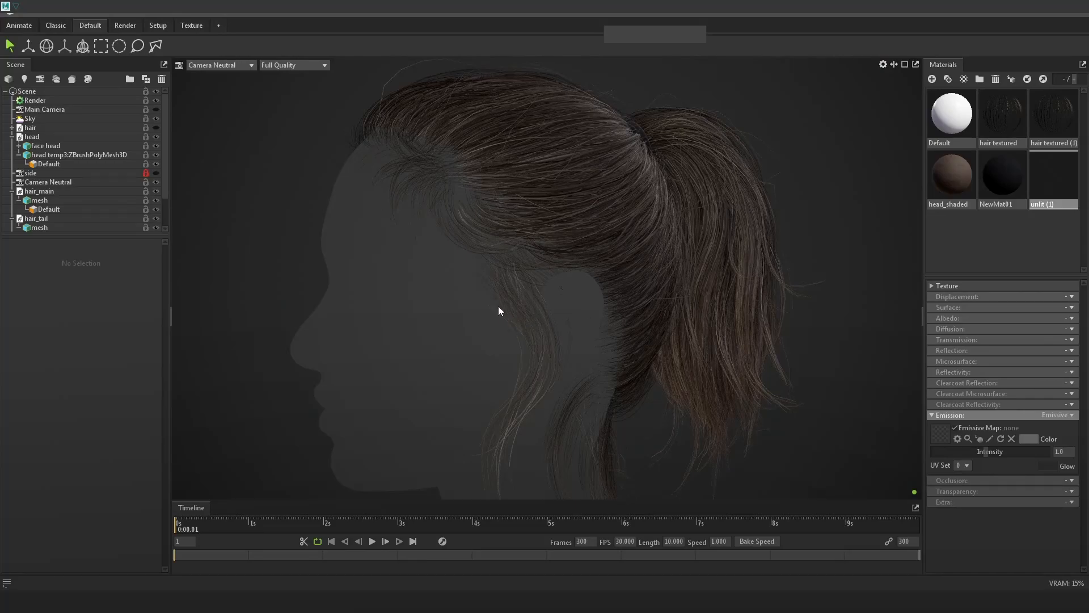
Return to the Hair_23.ma Maya scene and view the head's side profile.
key("alt+Tab")
key("alt+Tab")
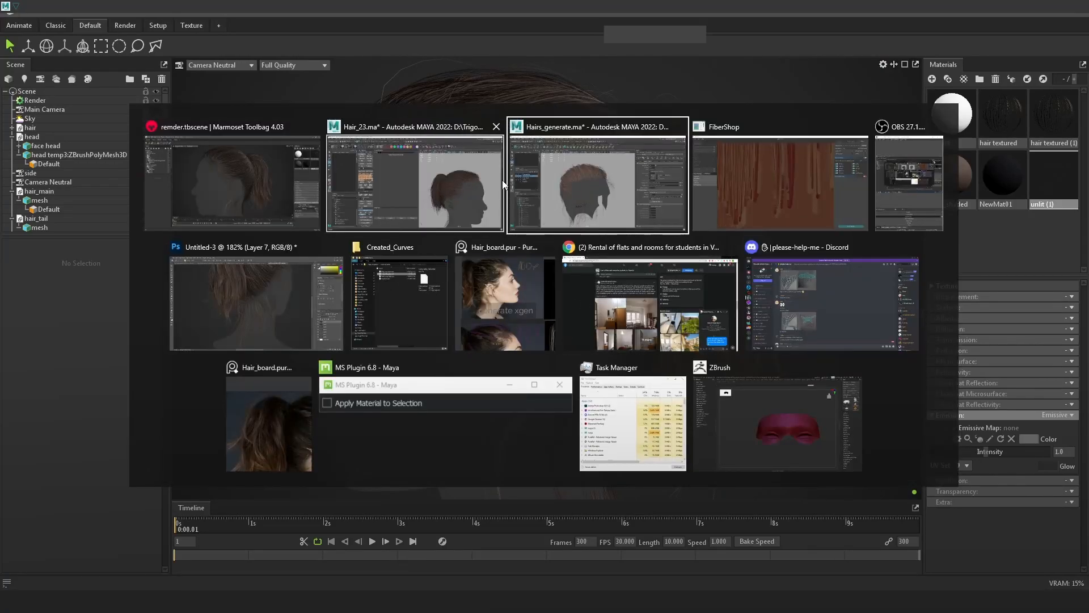
left_click(426, 195)
left_click_drag(789, 363, 773, 338, "alt")
scroll(783, 336, "up", 8)
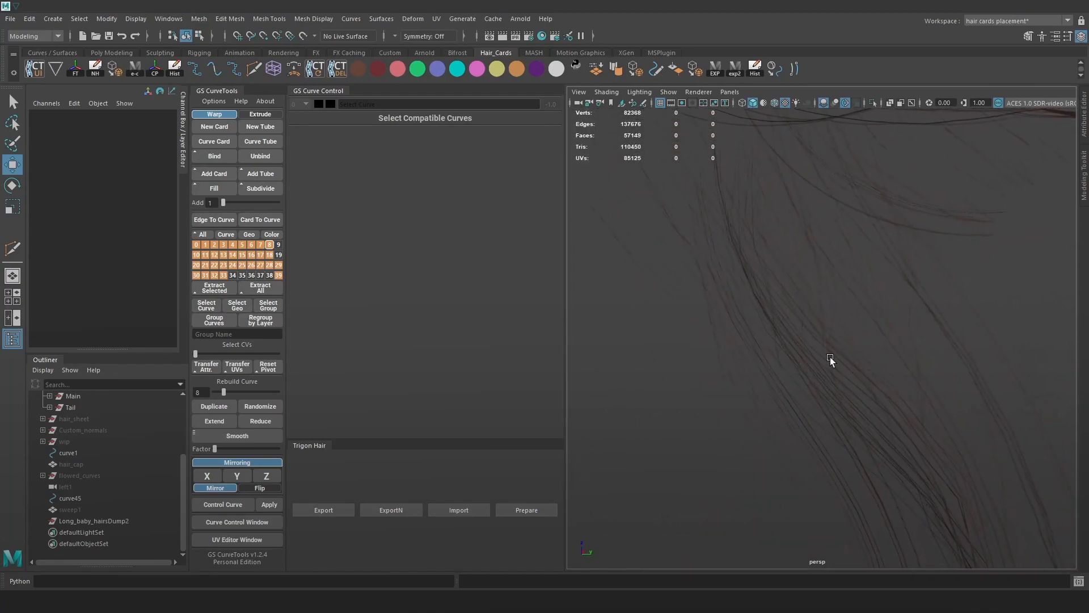
Unhide the indu group under Main in the Outliner.
scroll(844, 365, "down", 6)
left_click_drag(824, 343, 879, 351, "alt")
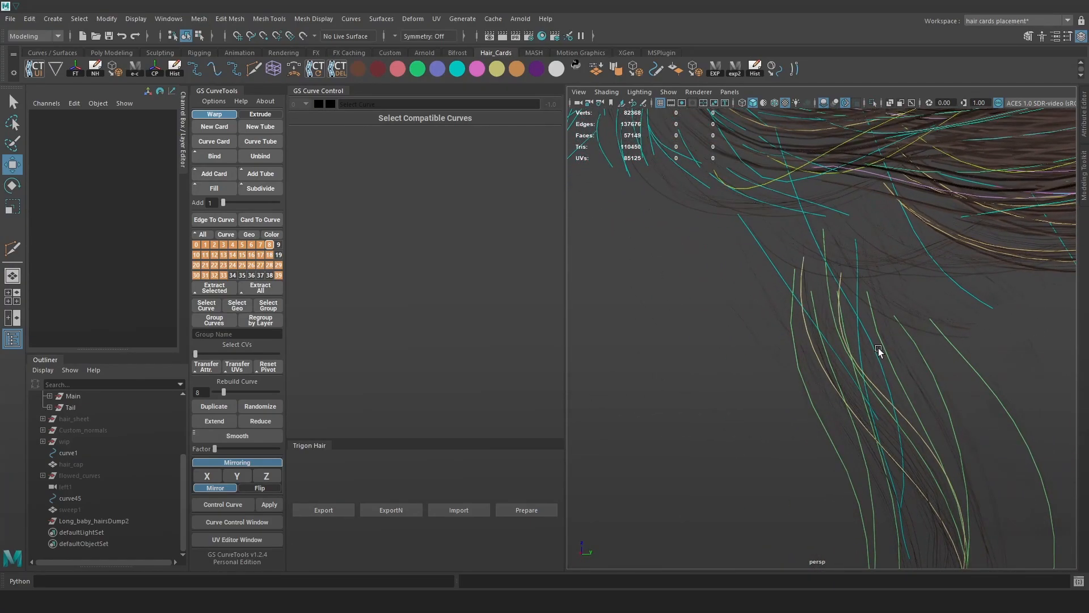
key("alt+Tab")
key("alt+Tab")
scroll(91, 436, "up", 3)
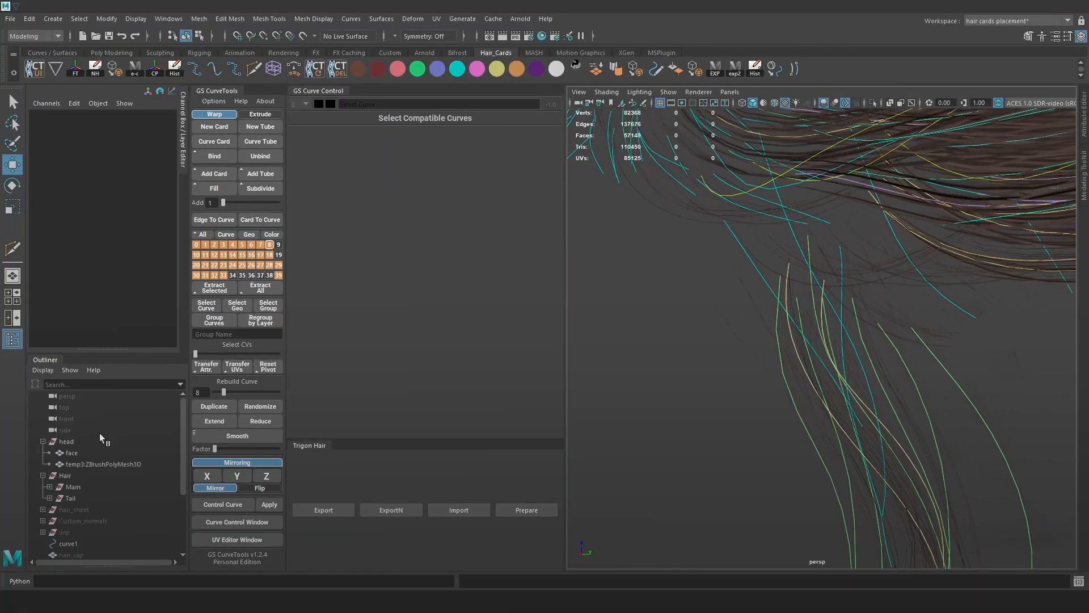
left_click(49, 486)
scroll(88, 497, "down", 3)
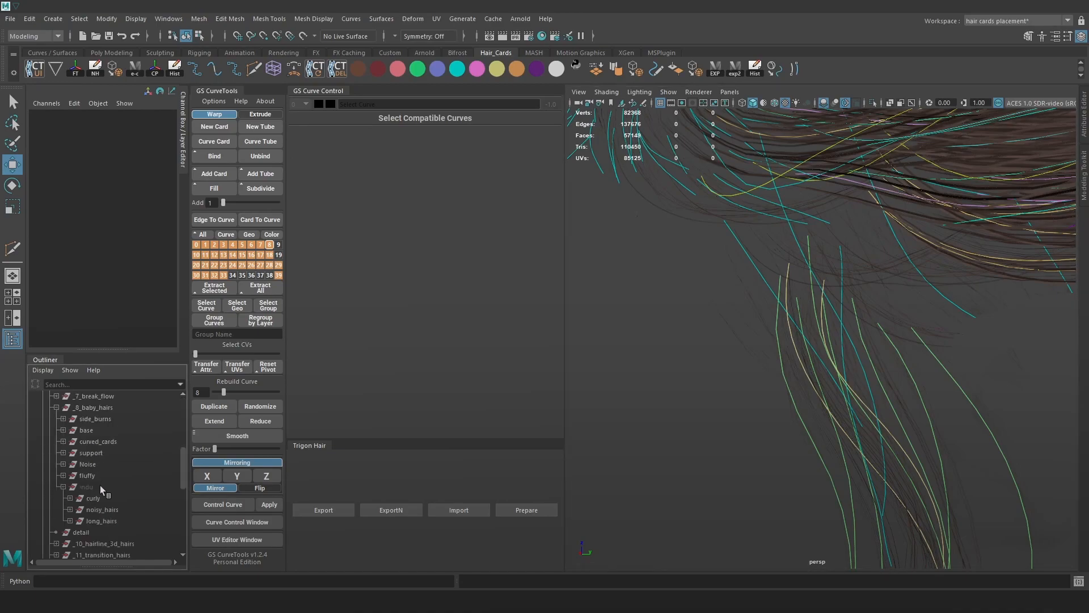
left_click(103, 487)
key("shift+h")
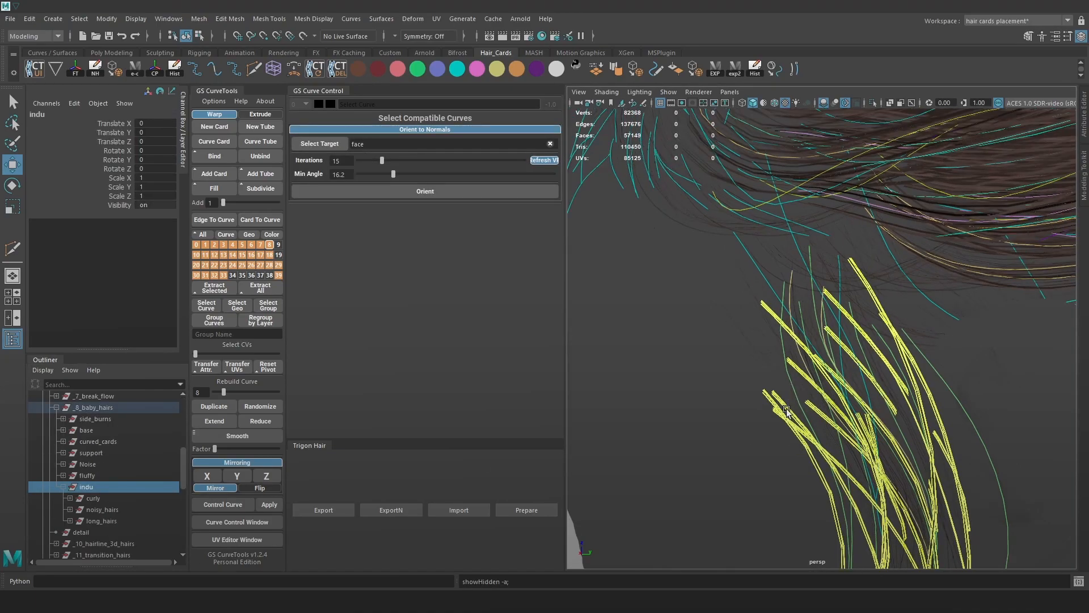
Select the loose strand curves by the ear and wrap them in a lattice.
right_click_drag(662, 345, 806, 404, "alt")
left_click(617, 397)
left_click_drag(804, 389, 805, 387)
right_click_drag(805, 387, 708, 338, "alt")
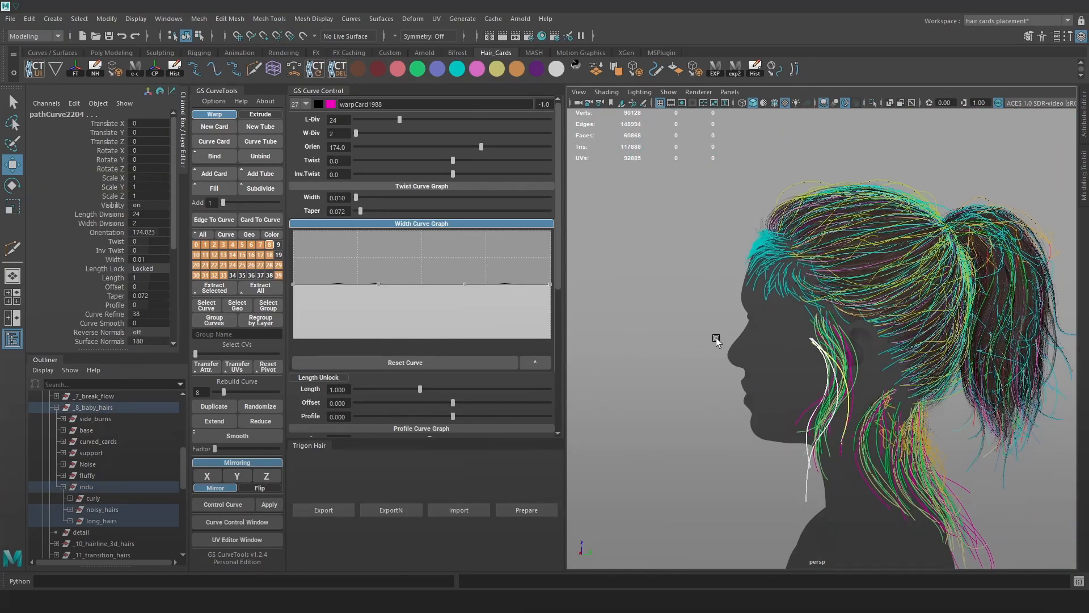
left_click_drag(707, 338, 843, 331, "alt")
key("4")
mouse_move(968, 348)
left_mouse_down("alt")
mouse_move(775, 347)
mouse_move(840, 353)
left_mouse_up("alt")
right_click_drag(840, 353, 978, 413, "alt")
key("6")
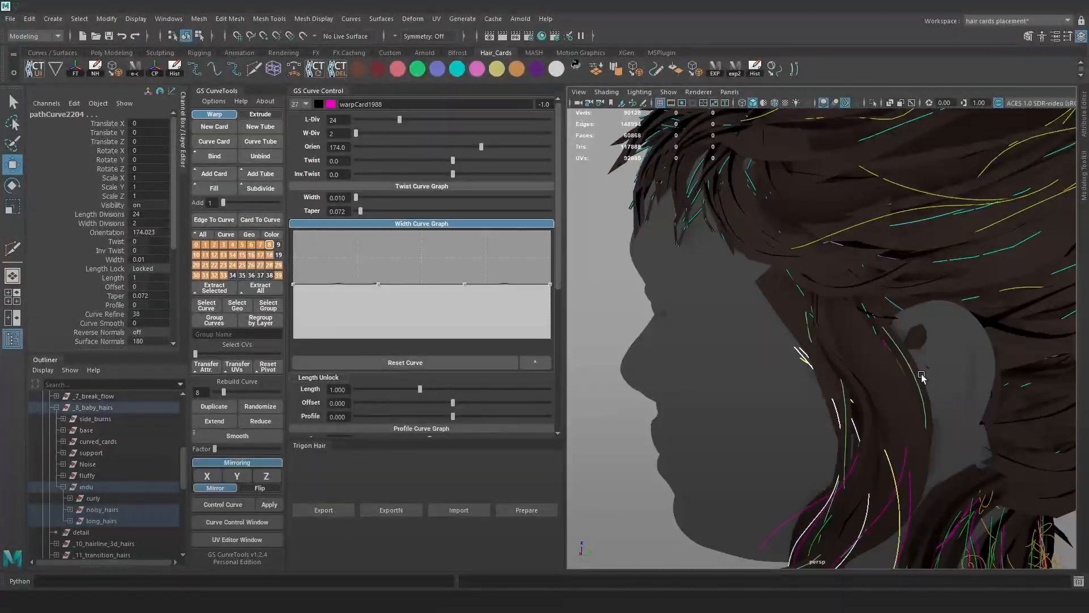
scroll(709, 281, "down", 4)
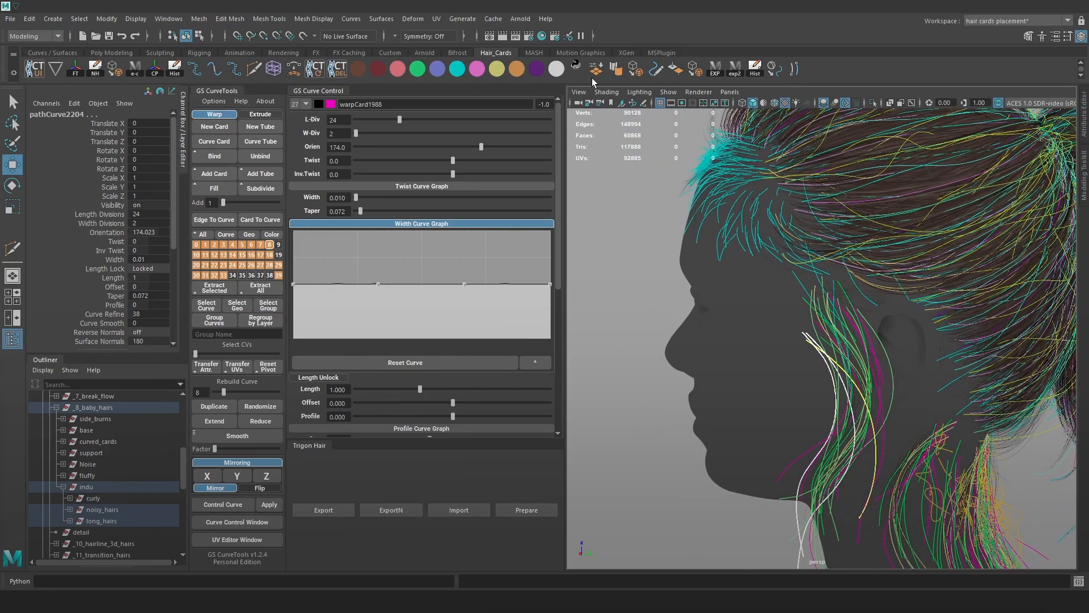
left_click(617, 69)
Give the lattice 6 divisions per axis and push its top points up and right with soft select.
type("6")
key("Return")
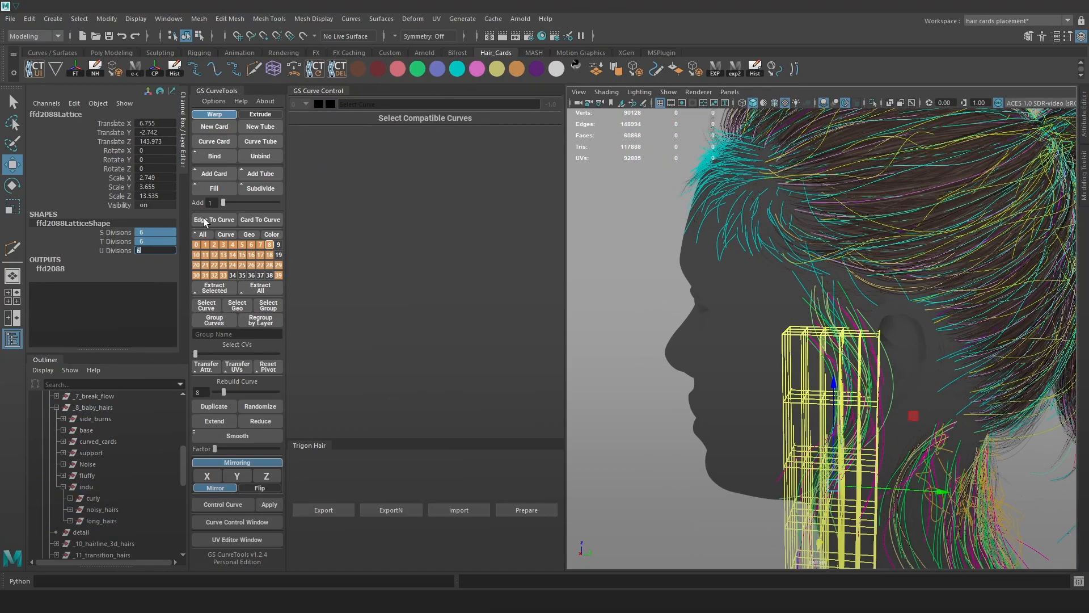
key("F9")
right_click_drag(653, 247, 714, 301, "alt")
middle_click_drag(714, 302, 759, 269, "alt")
left_click_drag(758, 269, 827, 310)
left_click_drag(796, 294, 820, 261)
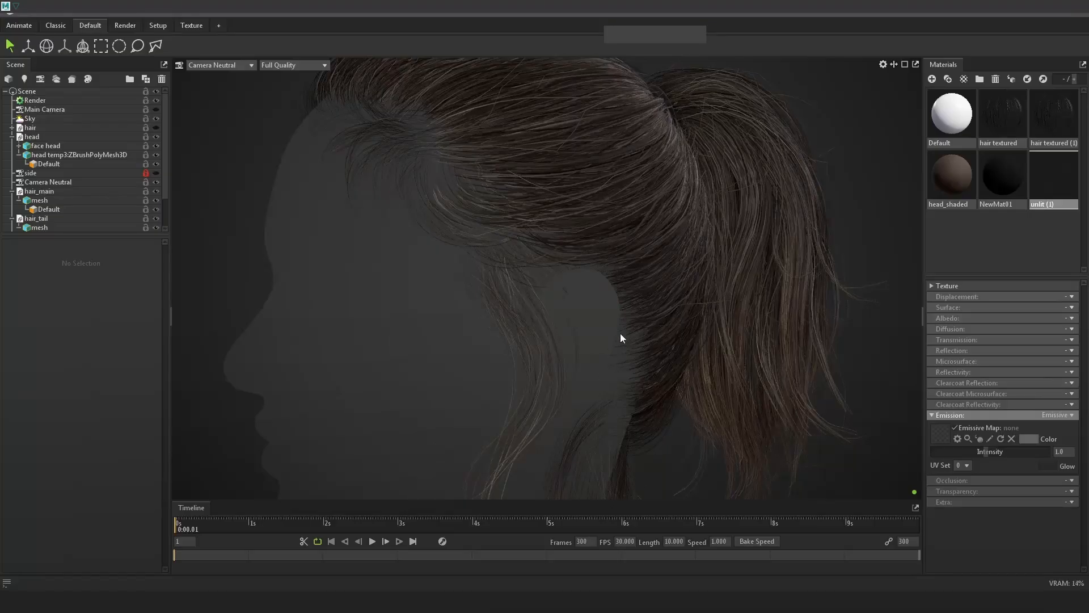
In Toolbag, apply head_shaded to the head and NewMat01 to the eyes.
mouse_move(621, 332)
left_mouse_down()
mouse_move(634, 359)
mouse_move(713, 372)
mouse_move(695, 332)
mouse_move(630, 326)
left_mouse_up()
scroll(696, 332, "down", 3)
left_click_drag(952, 170, 556, 349)
left_click_drag(1003, 202, 557, 291)
mouse_move(686, 299)
left_mouse_down()
mouse_move(824, 307)
mouse_move(716, 365)
mouse_move(726, 335)
left_mouse_up()
Apply the unlit material to the head and compare the hair with ray tracing on and off, leaving it off.
left_click(47, 101)
left_click(23, 272)
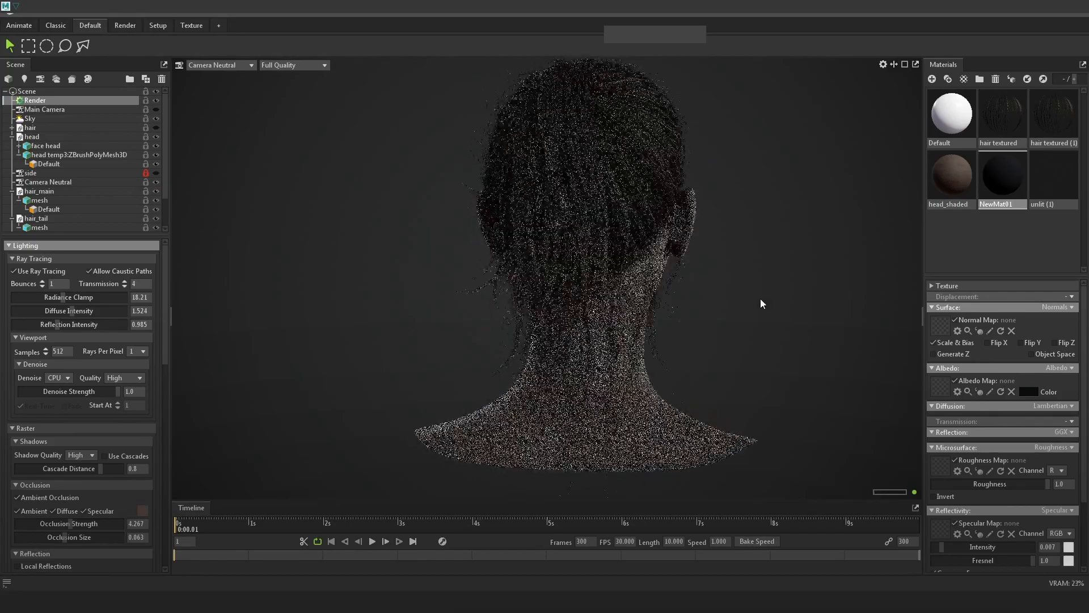
left_click_drag(822, 305, 714, 304)
left_click_drag(1045, 185, 686, 310)
left_click(31, 270)
left_click(30, 270)
left_click(28, 270)
left_click(28, 270)
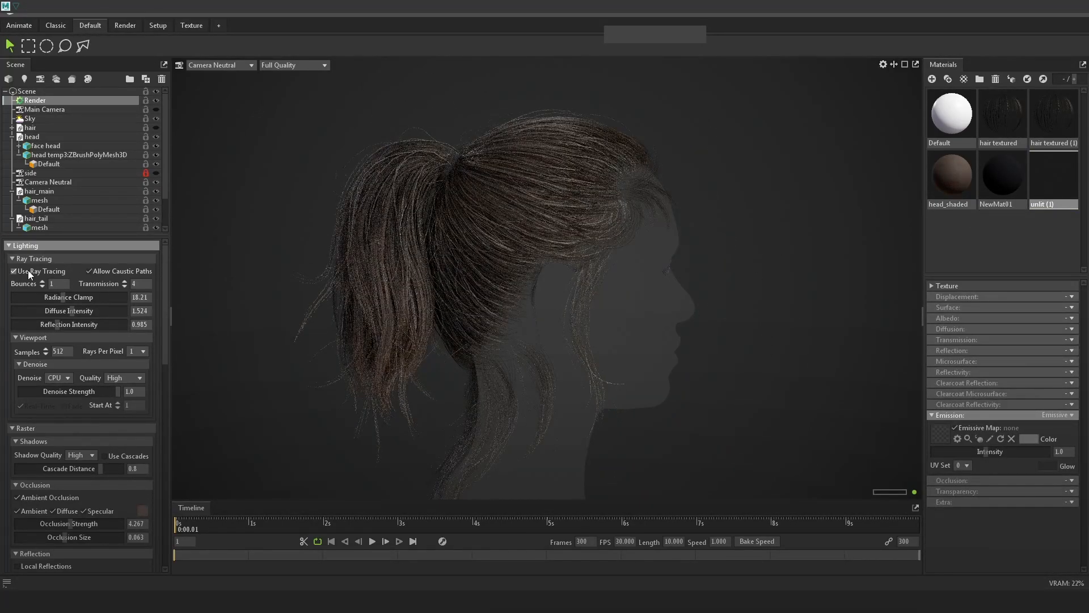
left_click(27, 271)
left_click(710, 311)
Put head_shaded back on the head, then replace it with the unlit (1) material.
scroll(716, 319, "down", 3)
left_click_drag(723, 331, 697, 355)
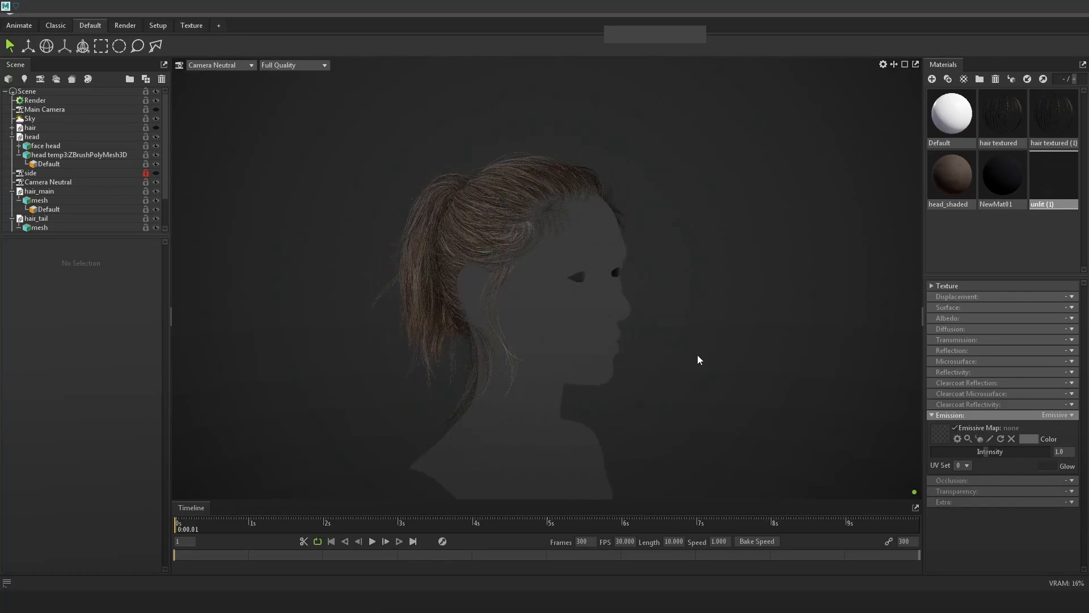
middle_click_drag(697, 356, 699, 328)
left_click_drag(952, 177, 613, 323)
left_click(1051, 170)
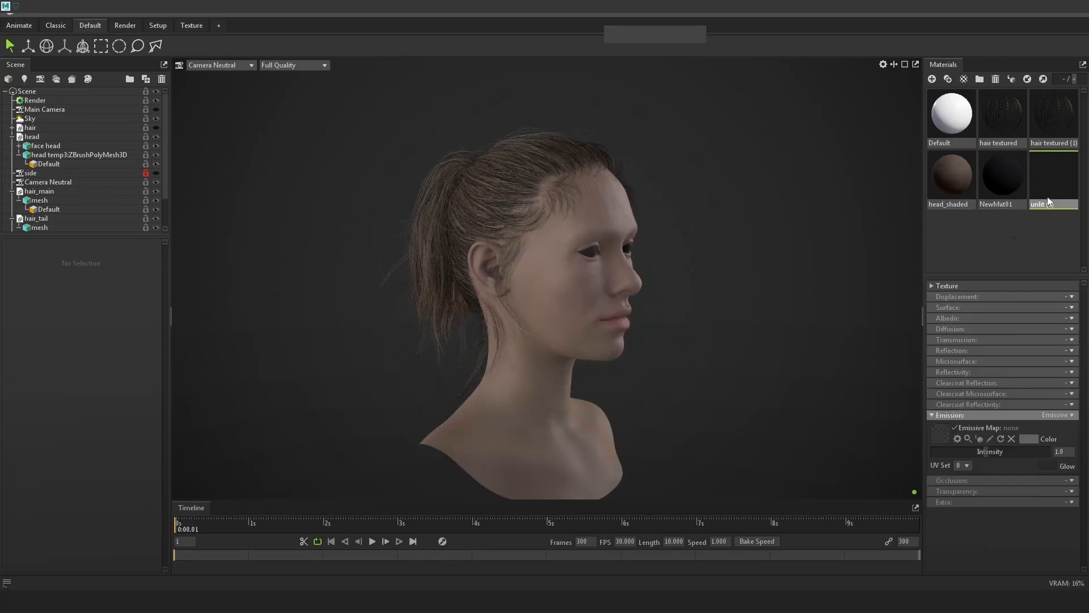
left_click_drag(1054, 175, 585, 298)
left_click_drag(741, 281, 591, 297)
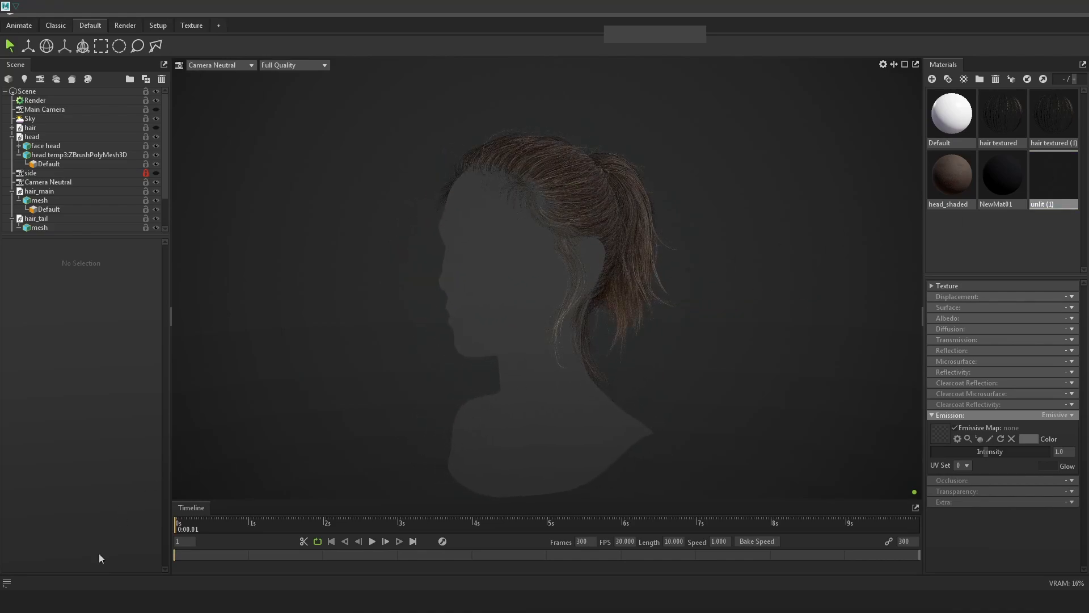
Bring the Hair_23 Maya scene forward, then switch back to Toolbag.
mouse_move(171, 600)
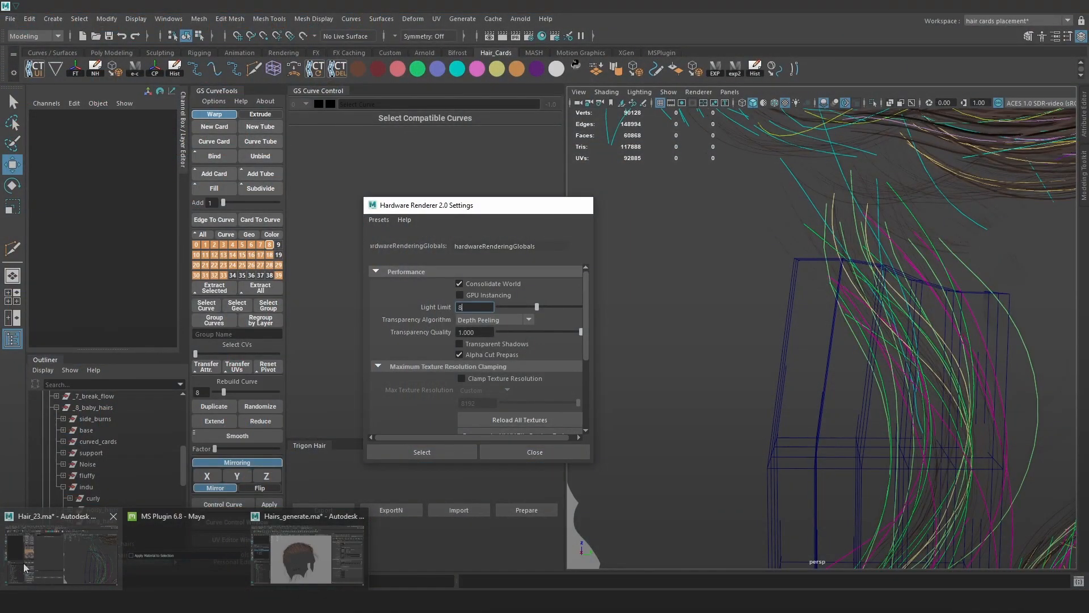
left_click(25, 564)
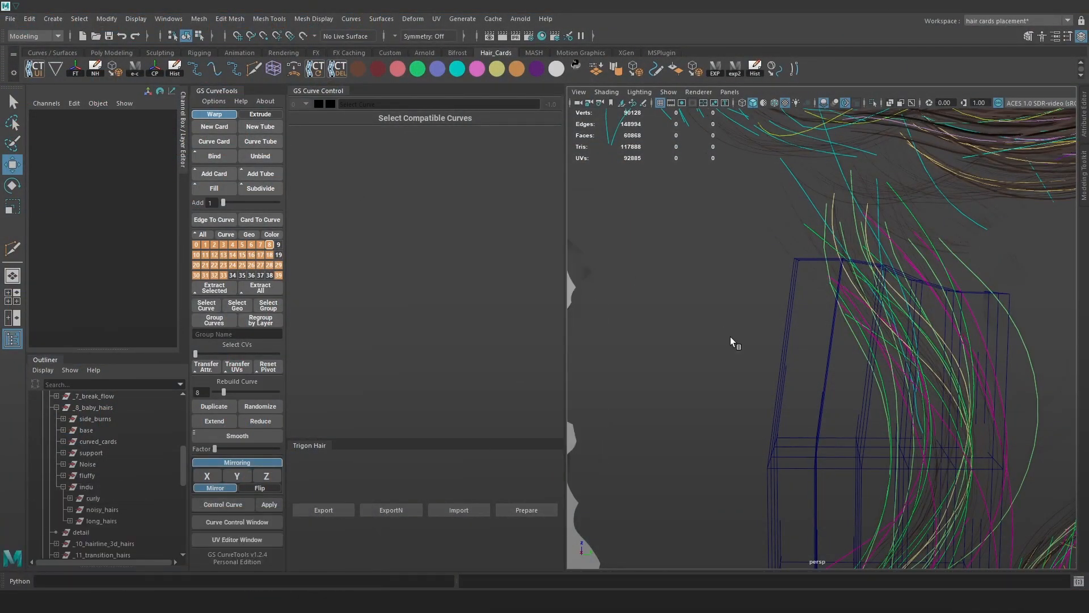
key("alt+Tab")
Inspect the hair_main and hair_tail meshes from back, three-quarter and side views, then deselect.
scroll(591, 242, "up", 10)
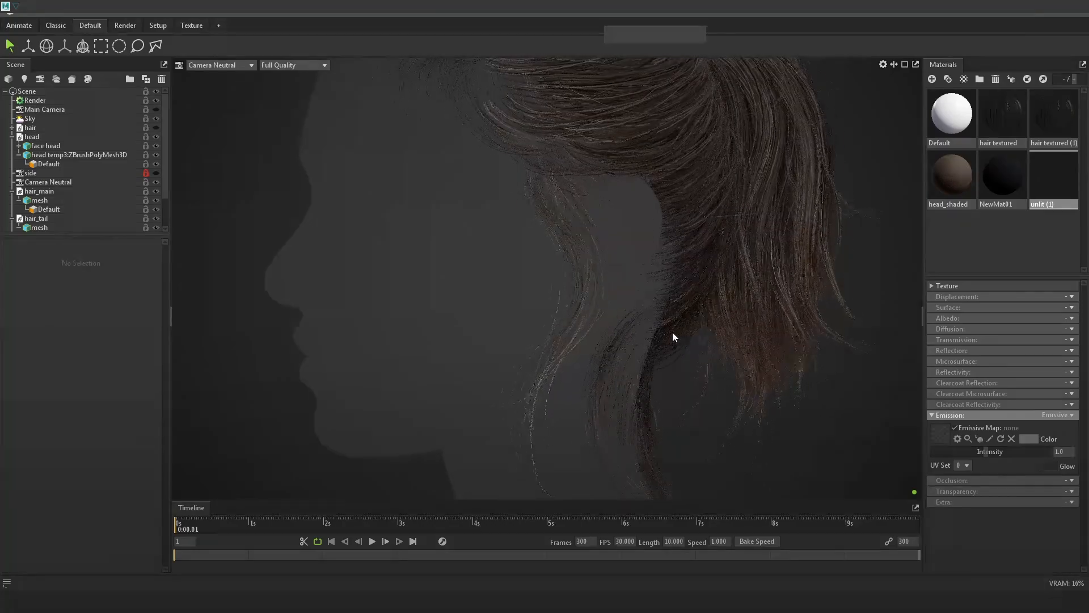
left_click_drag(714, 348, 656, 295)
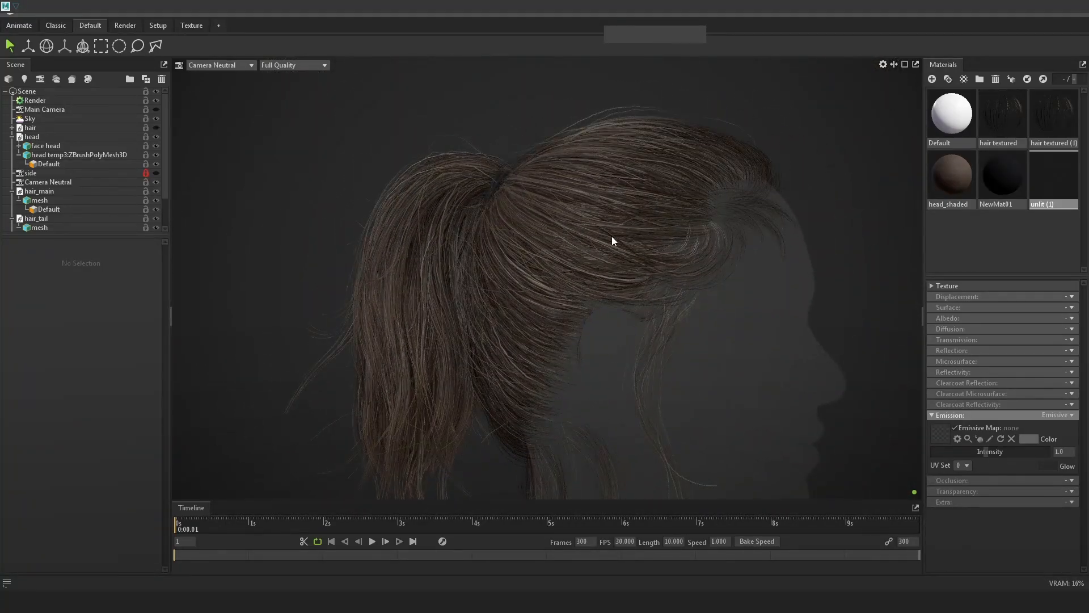
scroll(599, 208, "down", 5)
left_click_drag(689, 229, 790, 281)
scroll(742, 330, "up", 4)
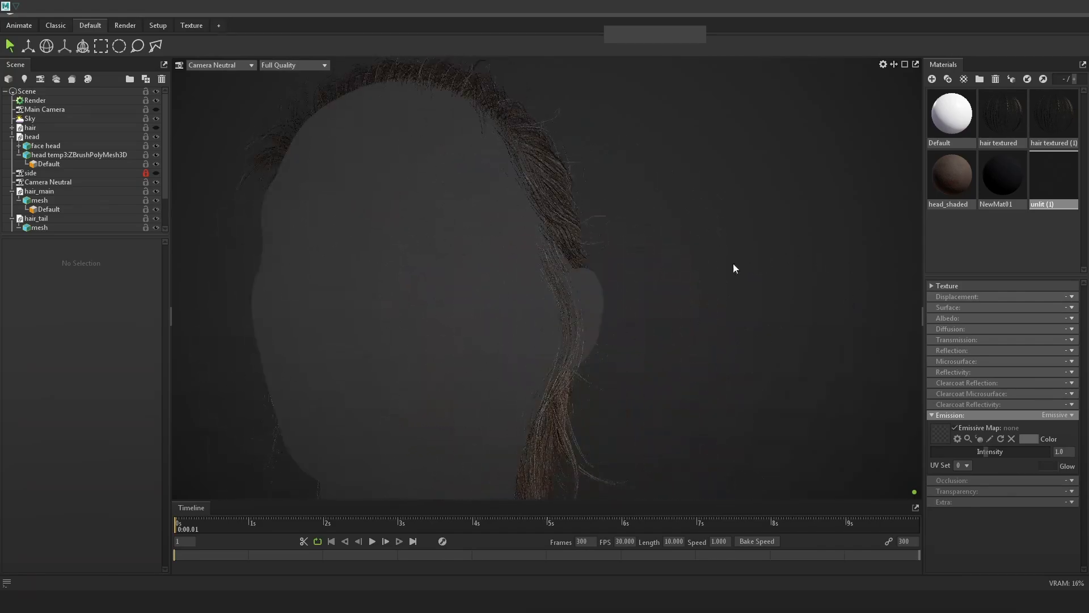
left_click(573, 192)
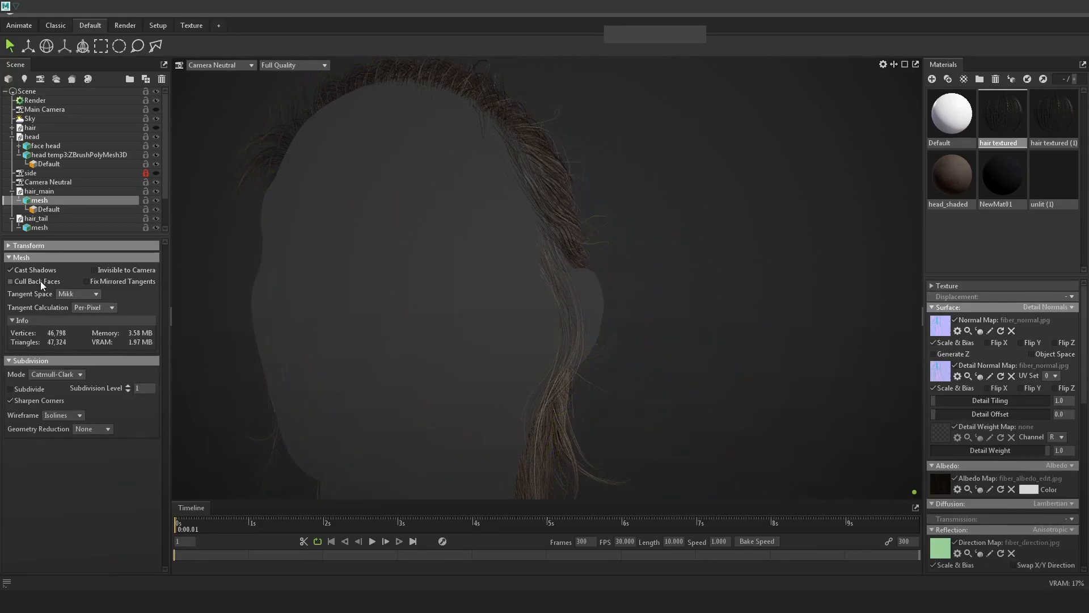
left_click_drag(631, 424, 625, 426)
left_click(625, 427)
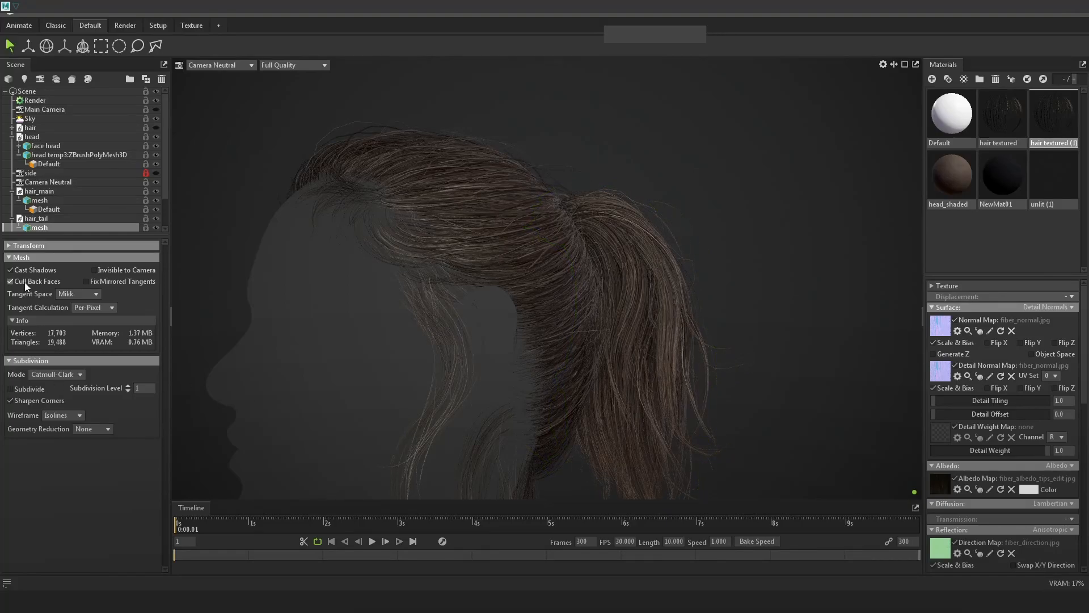
left_click(808, 372)
scroll(751, 339, "down", 4)
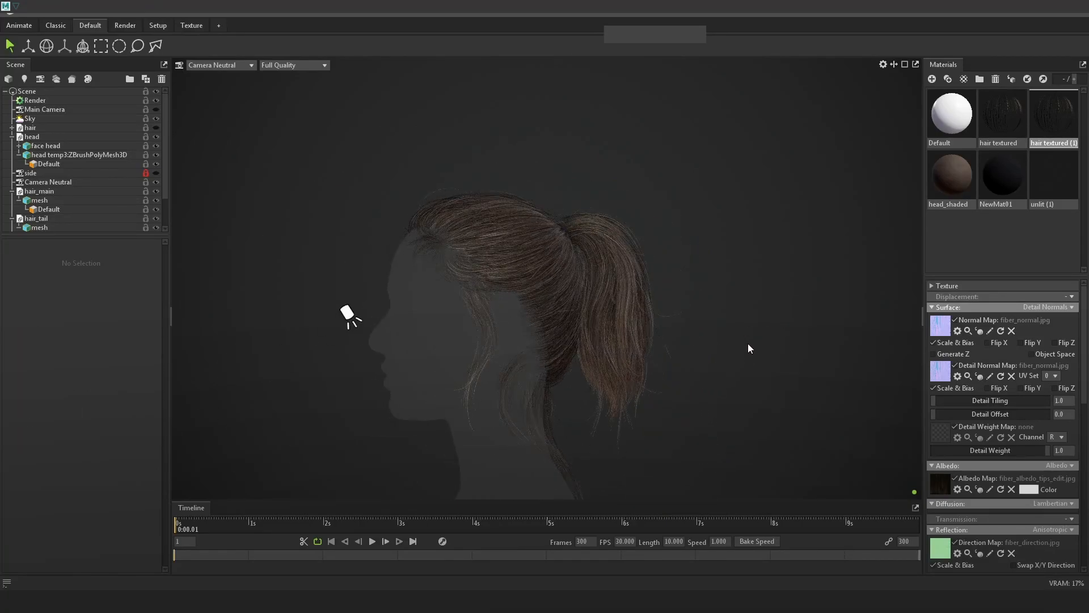
Switch over to Photoshop, then step through the windows toward the Hair_23 Maya scene.
key("alt+Tab")
key("alt+Tab")
left_click(315, 284)
key("alt+Tab")
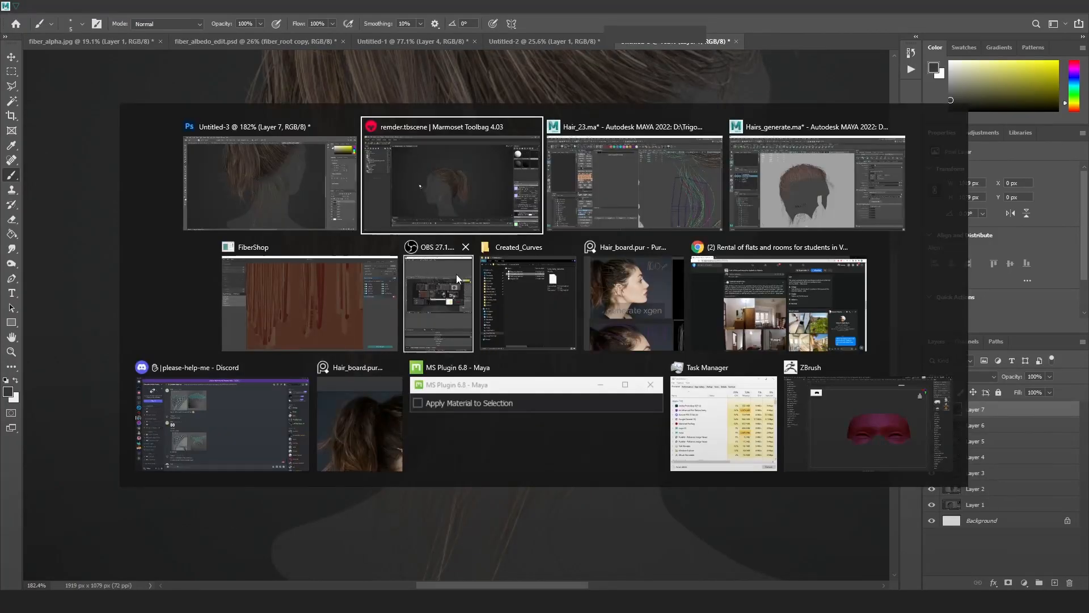
key("alt+Tab")
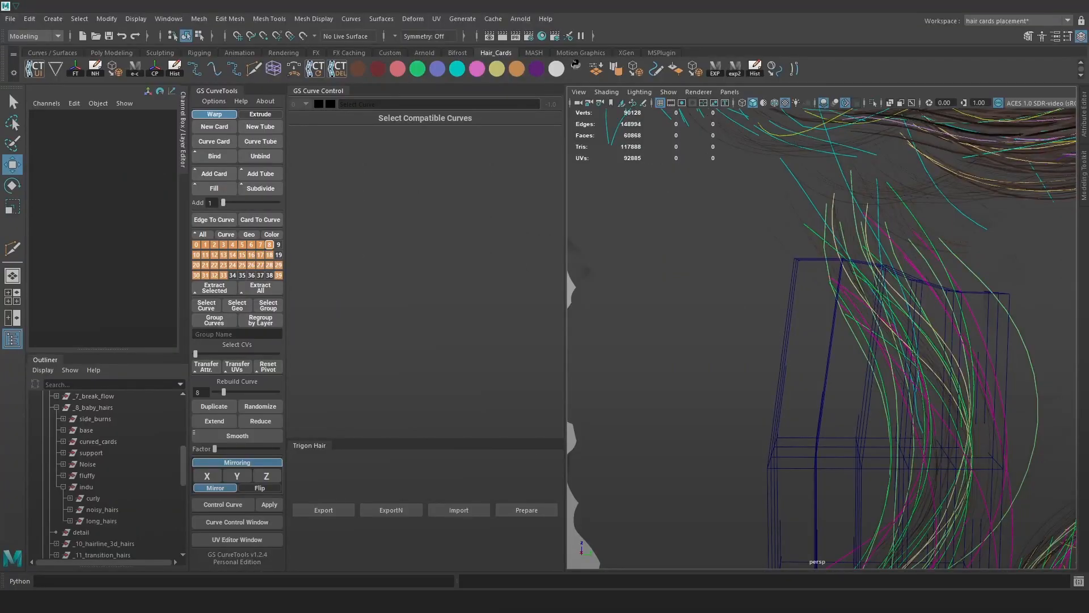
Select the side hair curves, drop ffd2088Lattice from the selection, and delete history to remove the lattice.
right_click_drag(923, 366, 924, 333, "alt")
left_click_drag(924, 333, 868, 335, "alt")
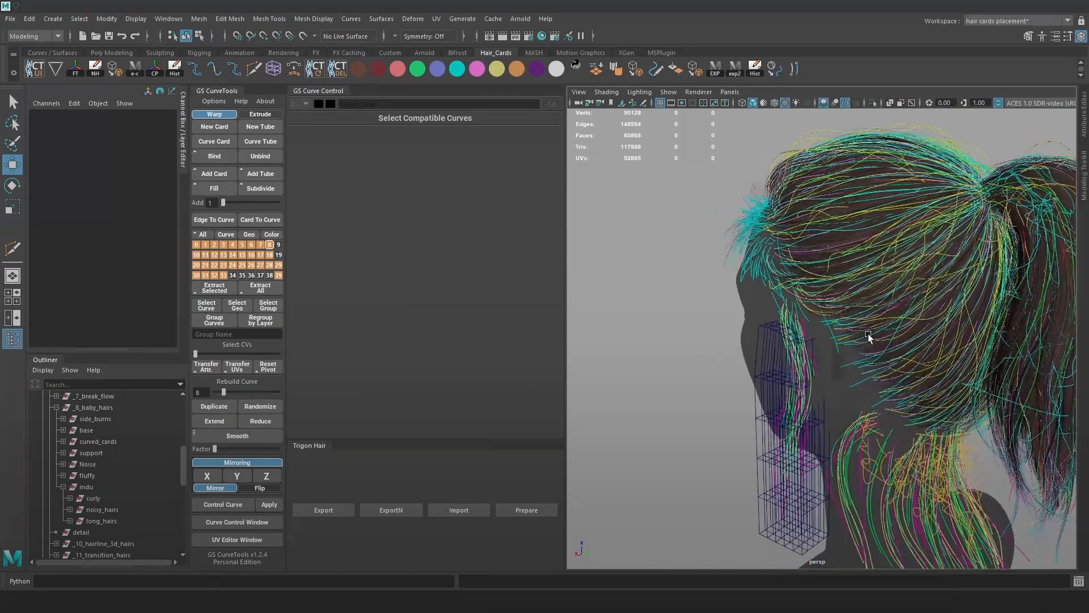
right_click_drag(868, 335, 917, 374, "alt")
middle_click_drag(785, 409, 795, 341, "alt")
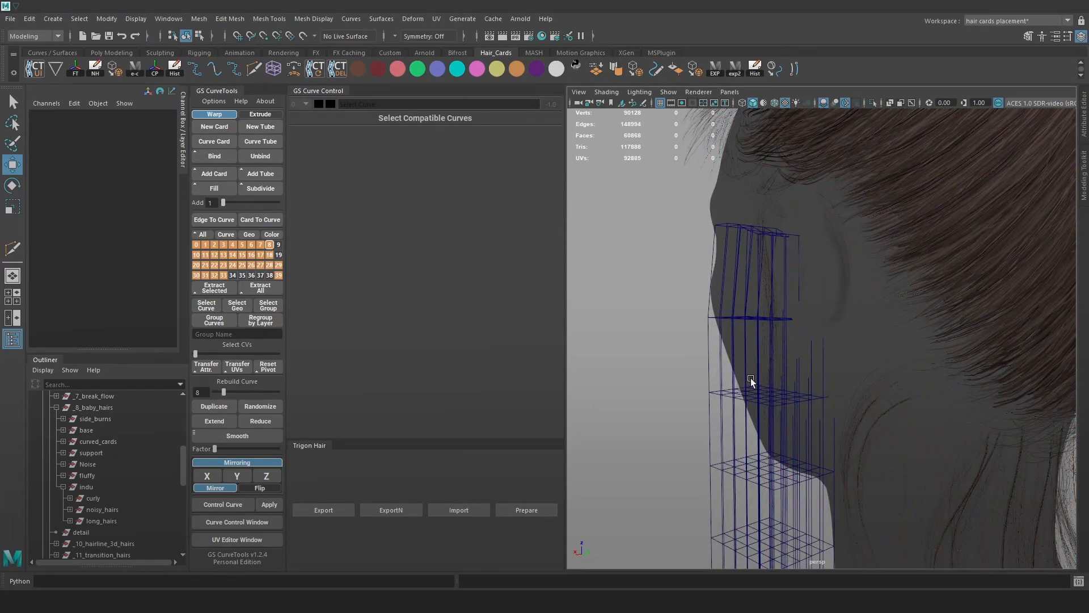
left_click_drag(768, 384, 805, 368)
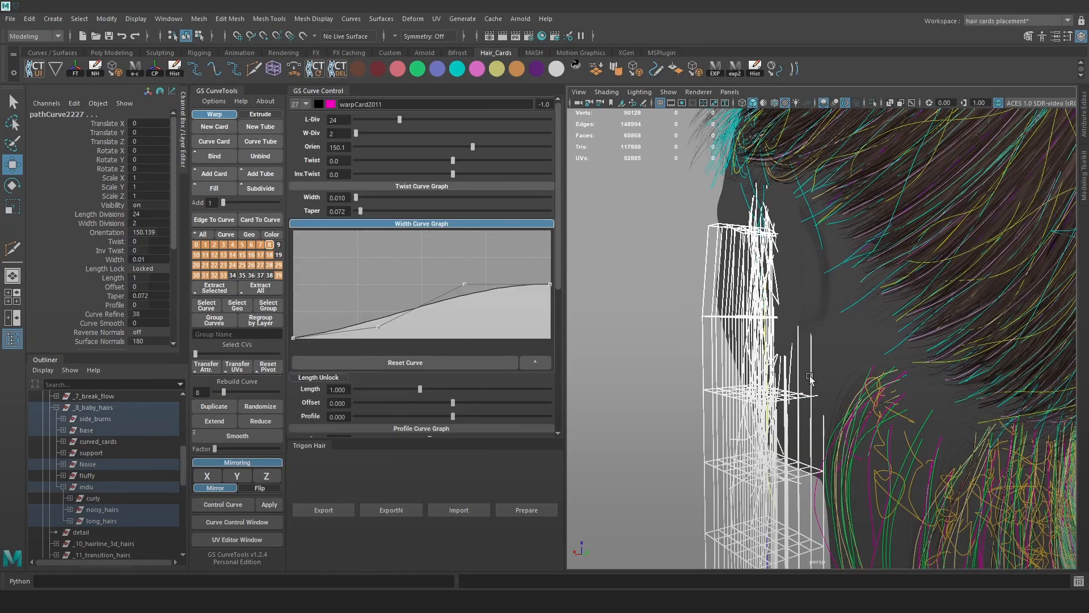
scroll(50, 516, "down", 15)
left_click(91, 510, "ctrl")
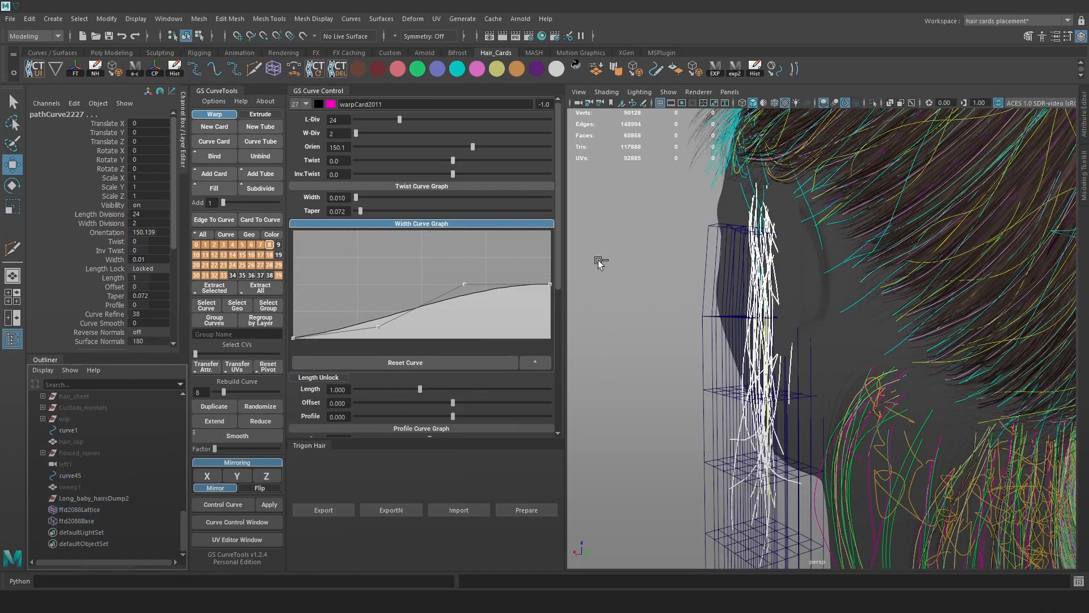
left_click(761, 69)
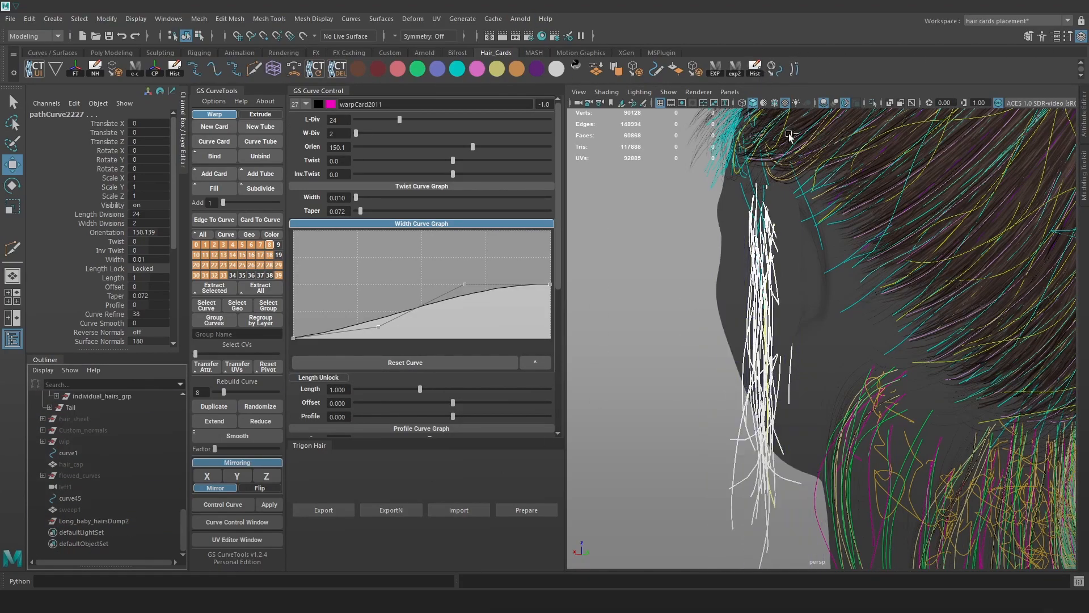
right_click_drag(823, 379, 700, 344, "alt")
left_click(694, 342)
left_click_drag(789, 339, 887, 299, "alt")
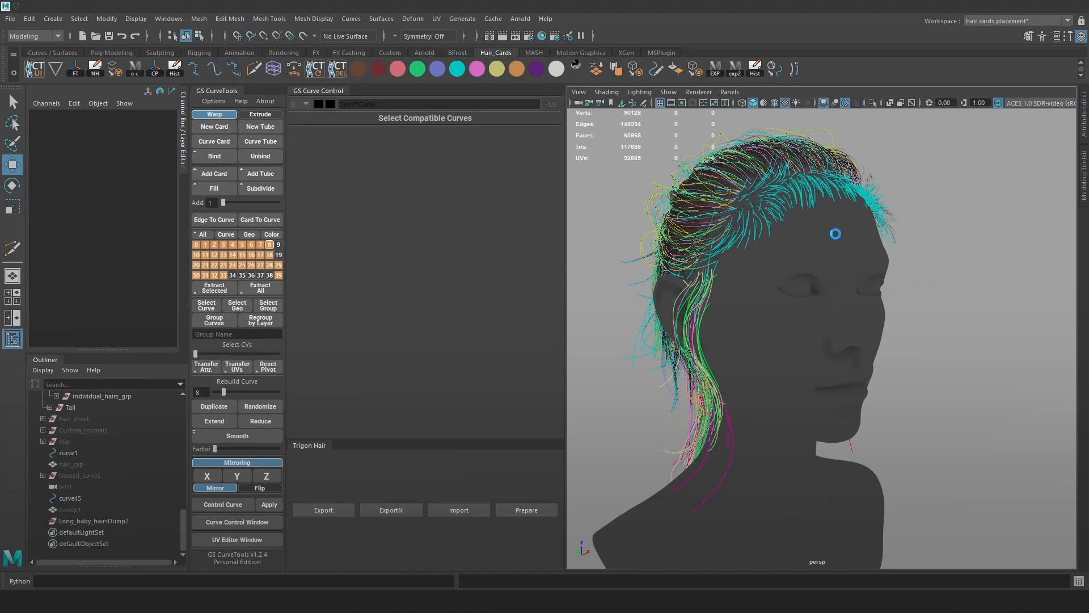
Save the scene as Haor_final.ma.
left_click(8, 19)
left_click(74, 79)
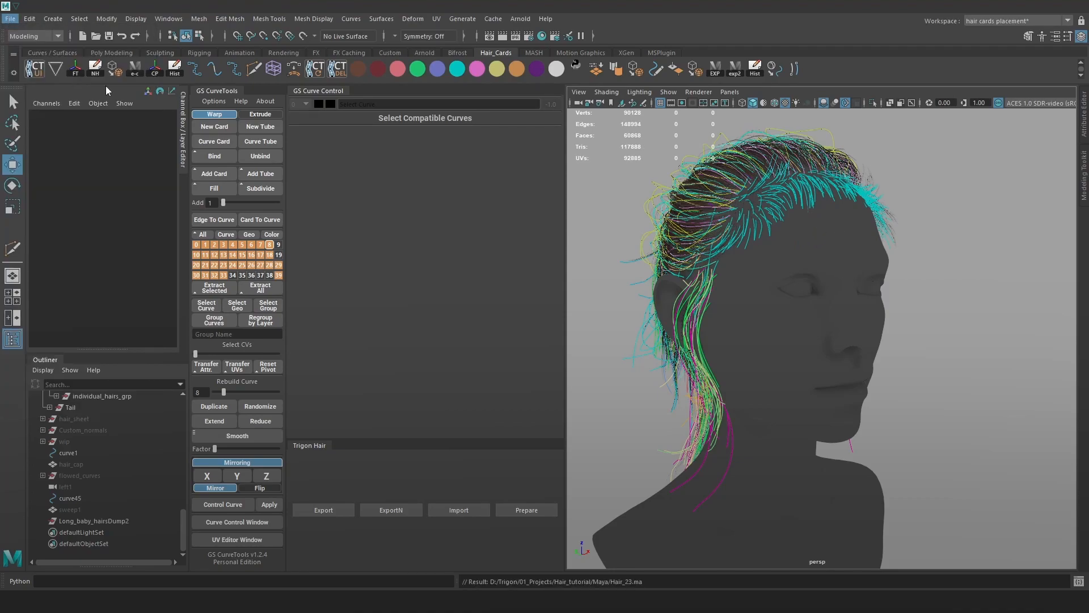
scroll(271, 340, "up", 1)
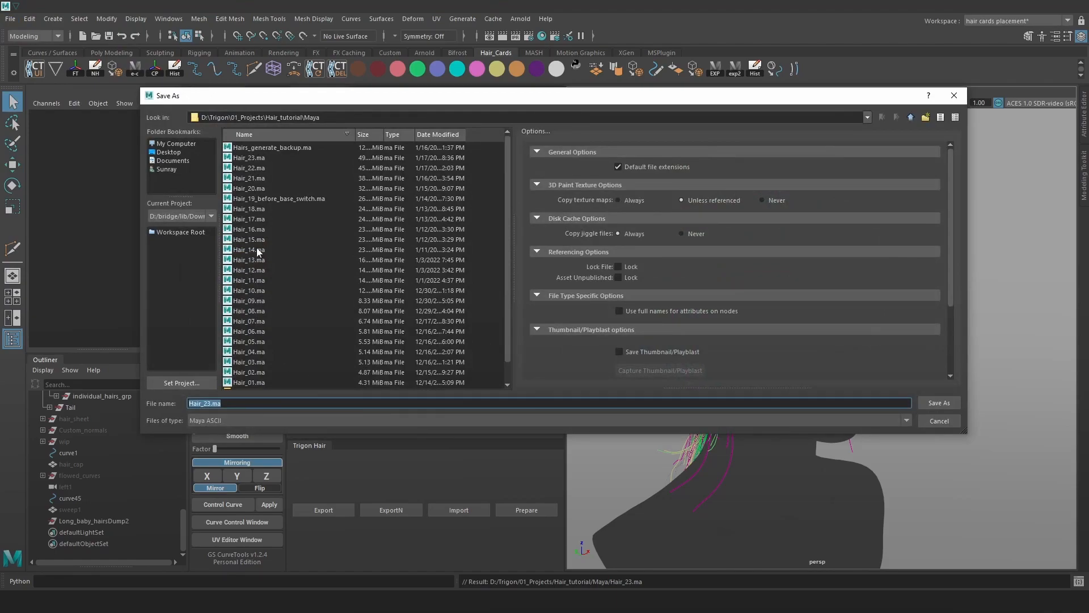
type("Haor_final")
key("Return")
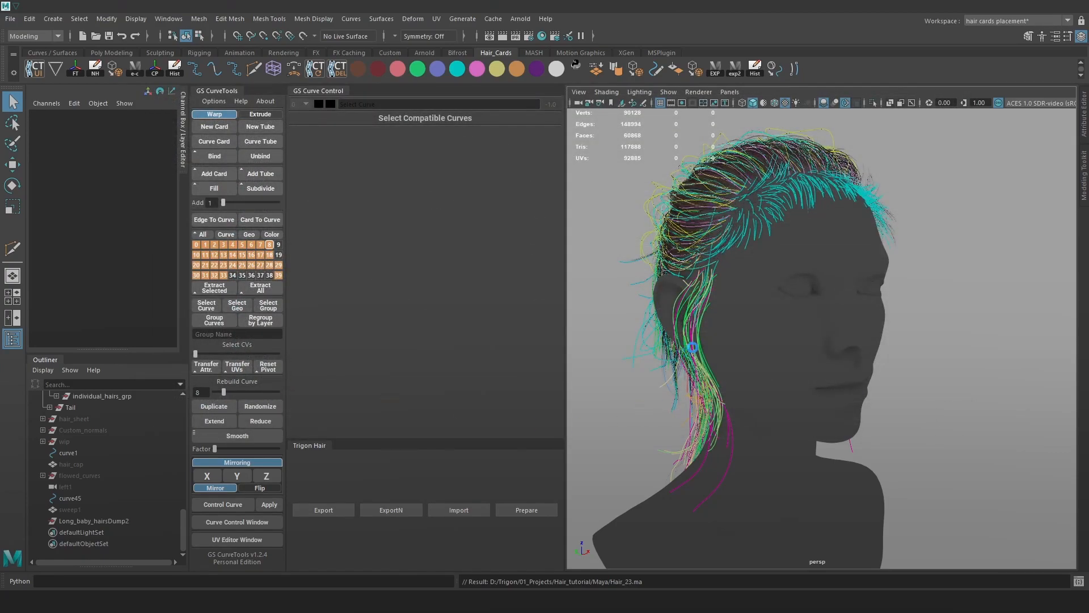
Save the scene again under the new name Hair_Clean.ma.
key("w")
scroll(772, 339, "up", 3)
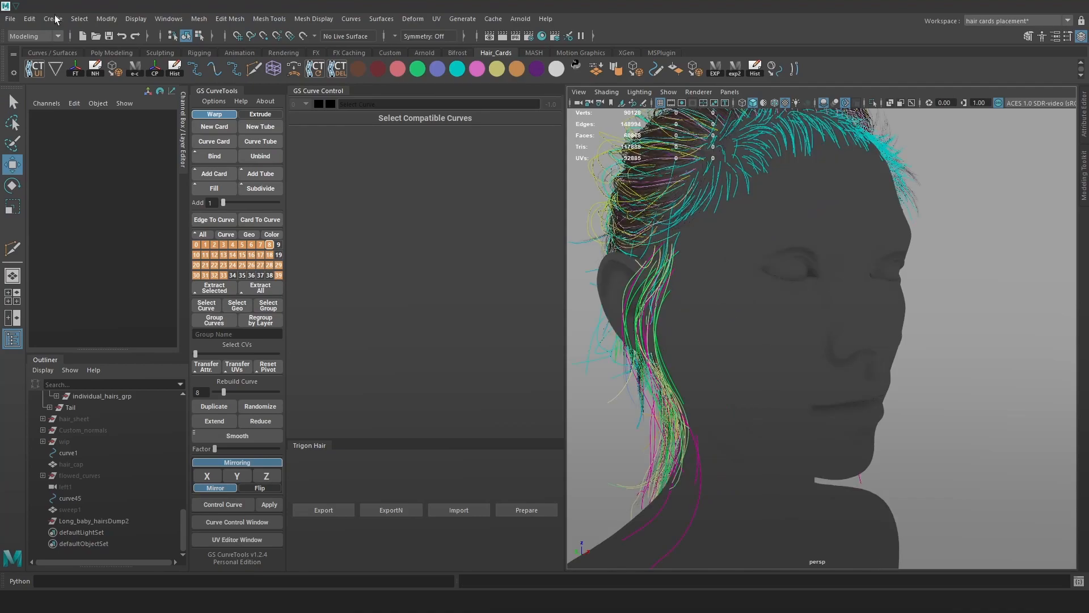
left_click(10, 18)
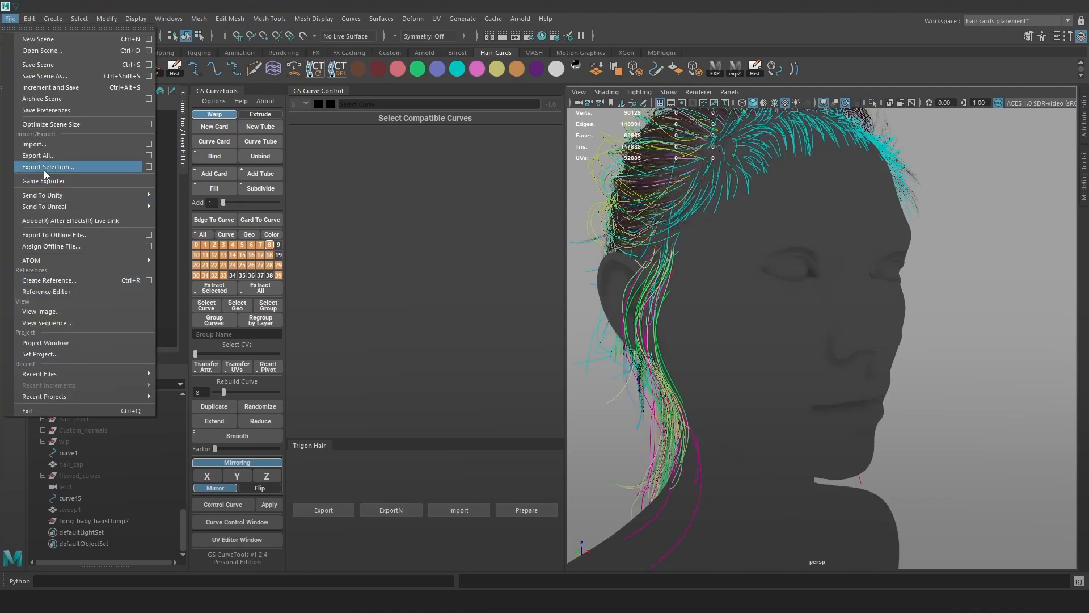
left_click(38, 76)
left_click(266, 403)
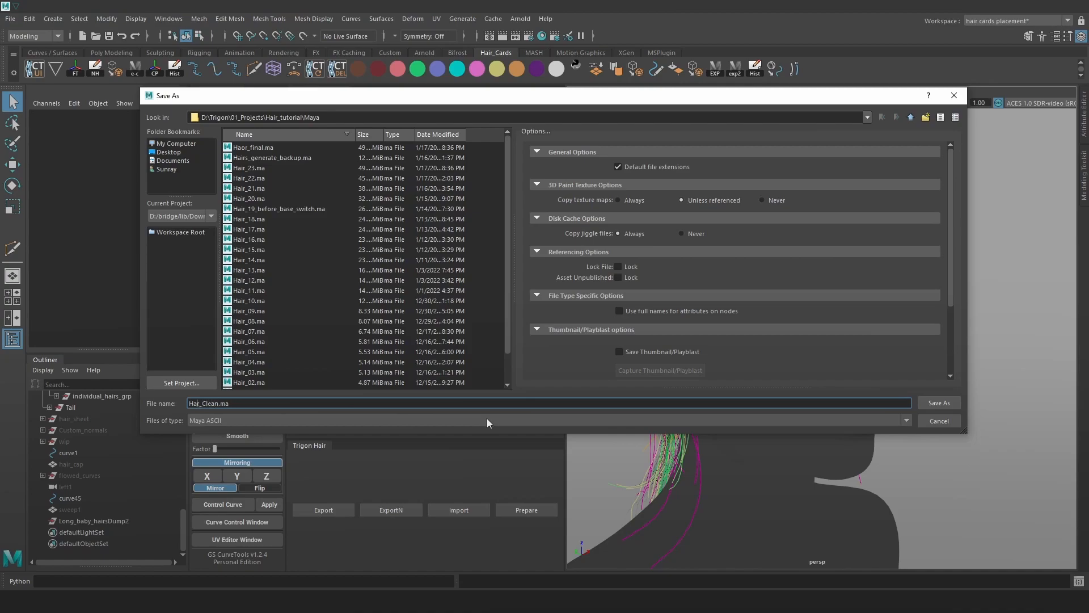
key("Return")
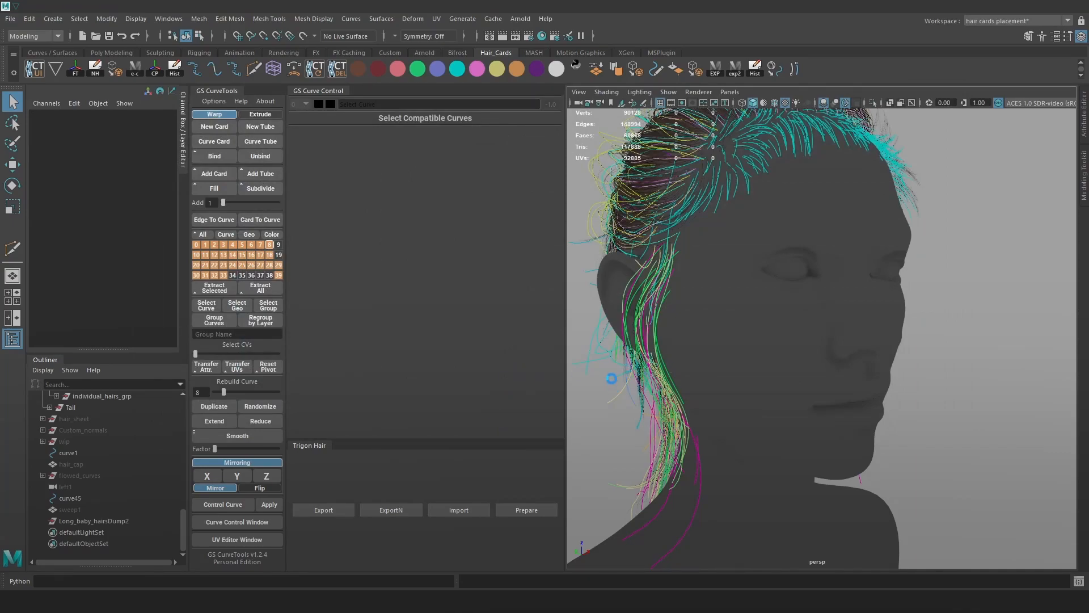
Close the GS Curve Control panel and dock Trigon Hair beside the Outliner.
key("w")
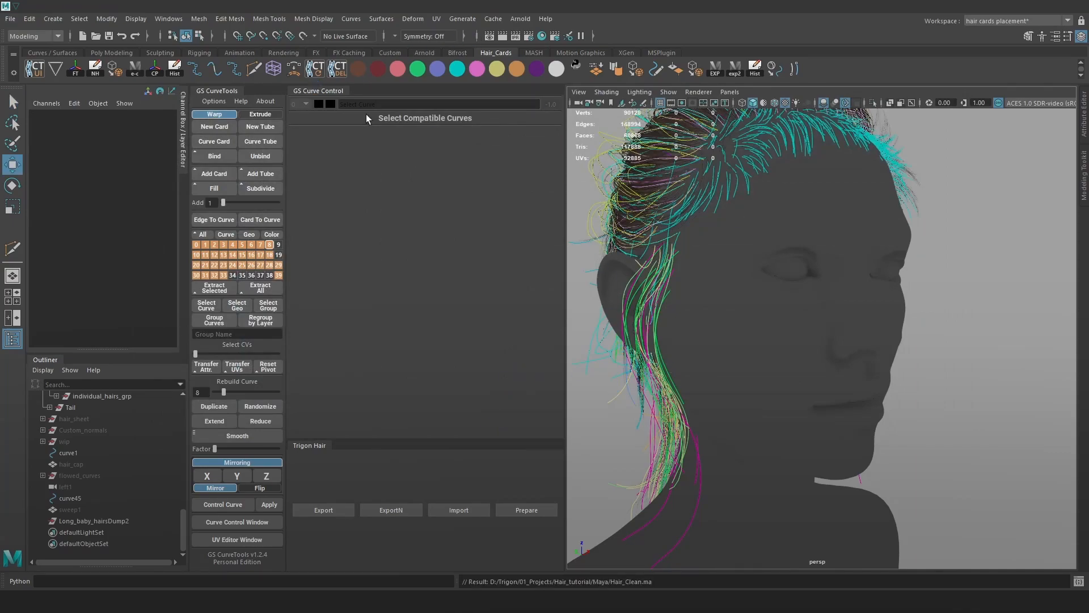
left_click_drag(338, 102, 568, 211)
left_click(724, 199)
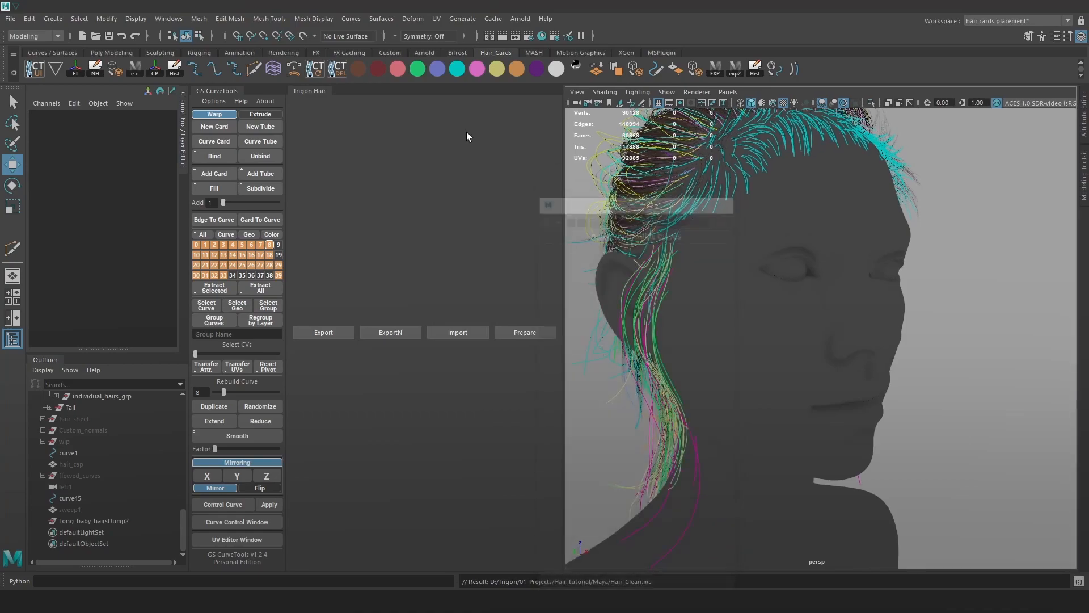
left_click_drag(320, 97, 124, 360)
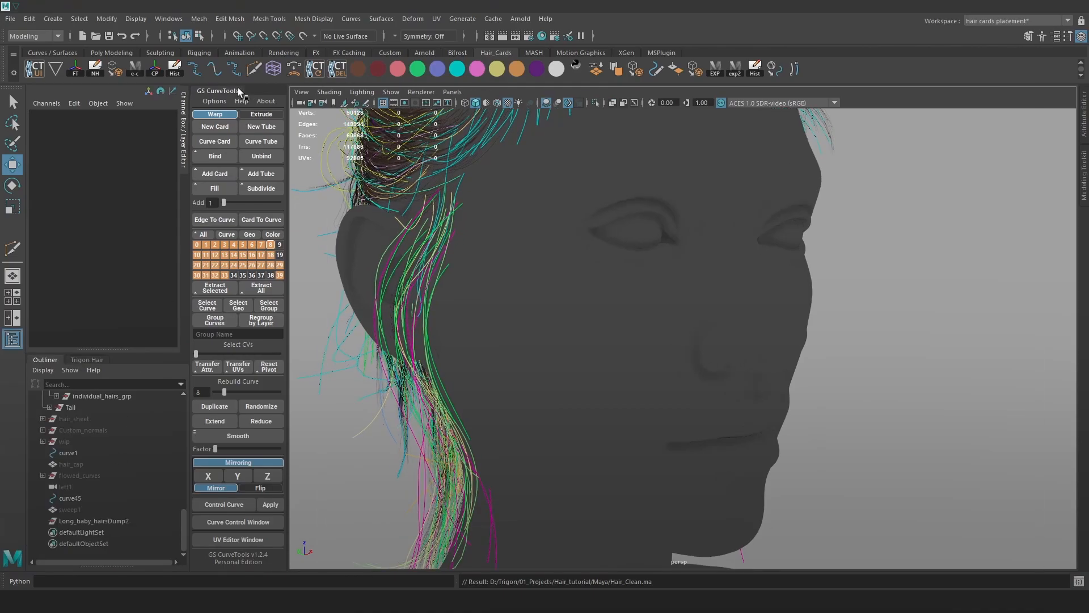
Close the floating GS CurveTools panel and reframe the widened viewport.
left_click_drag(244, 91, 845, 187)
left_click(874, 188)
scroll(711, 224, "down", 5)
left_click_drag(732, 238, 825, 287, "alt")
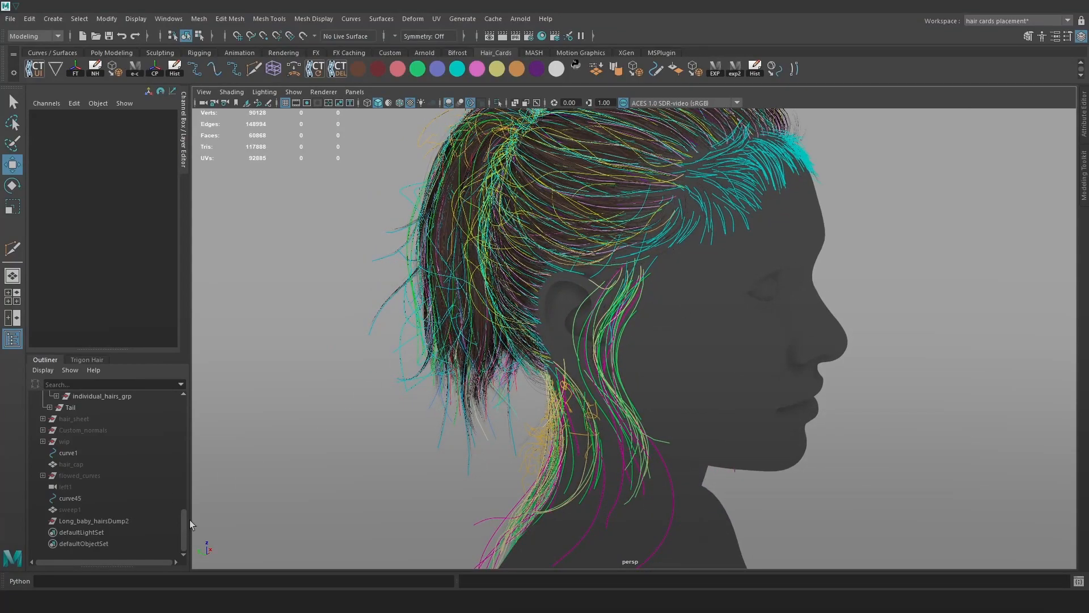
left_click_drag(183, 519, 186, 423)
Delete all construction history in the scene via Edit > Delete All by Type > History.
key("a")
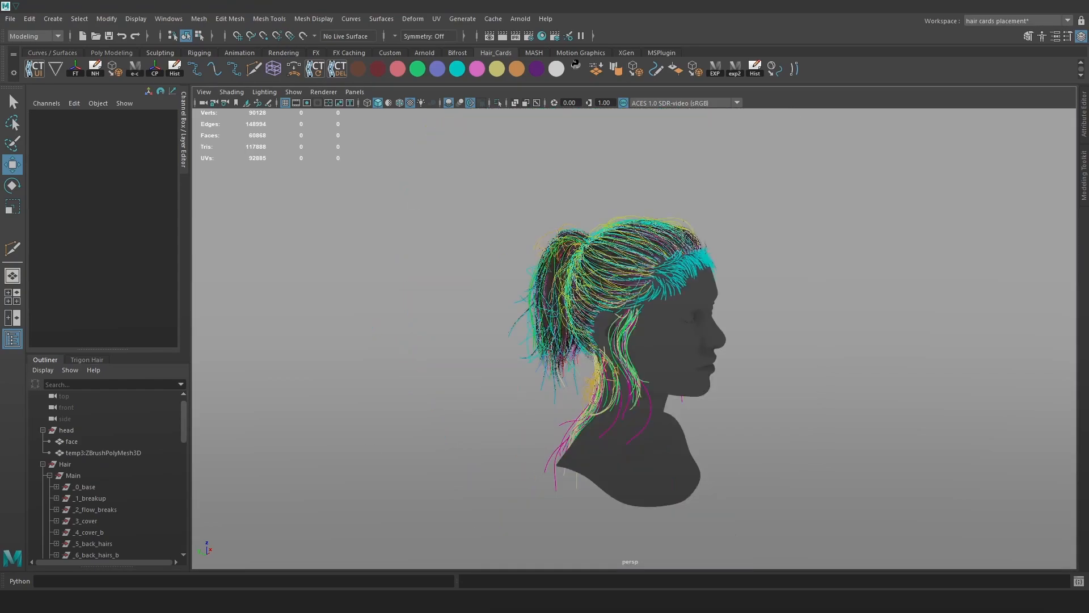
left_click(29, 19)
mouse_move(107, 164)
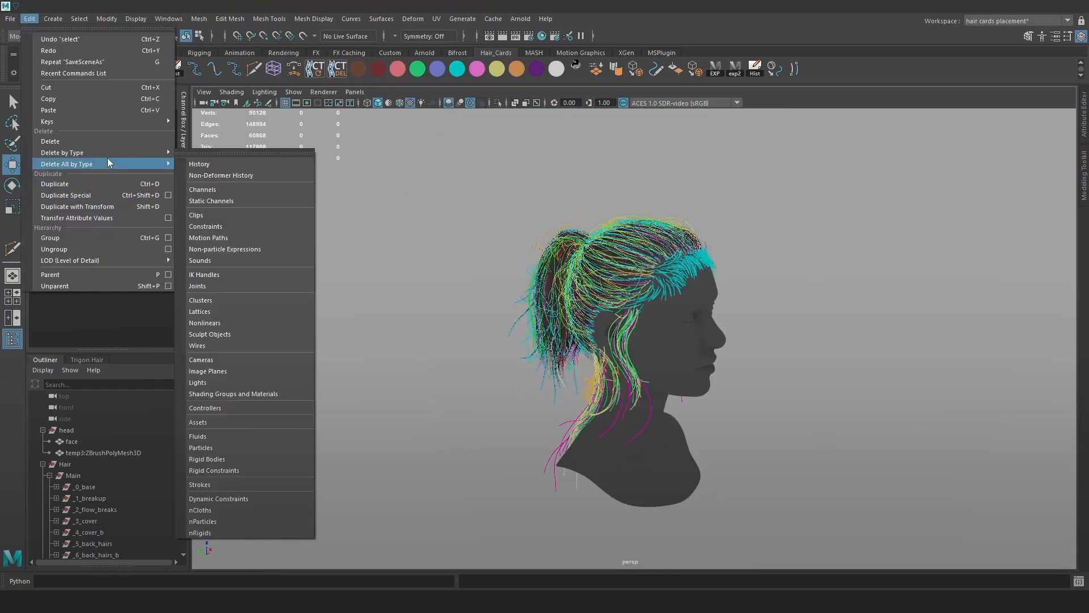
left_click(205, 164)
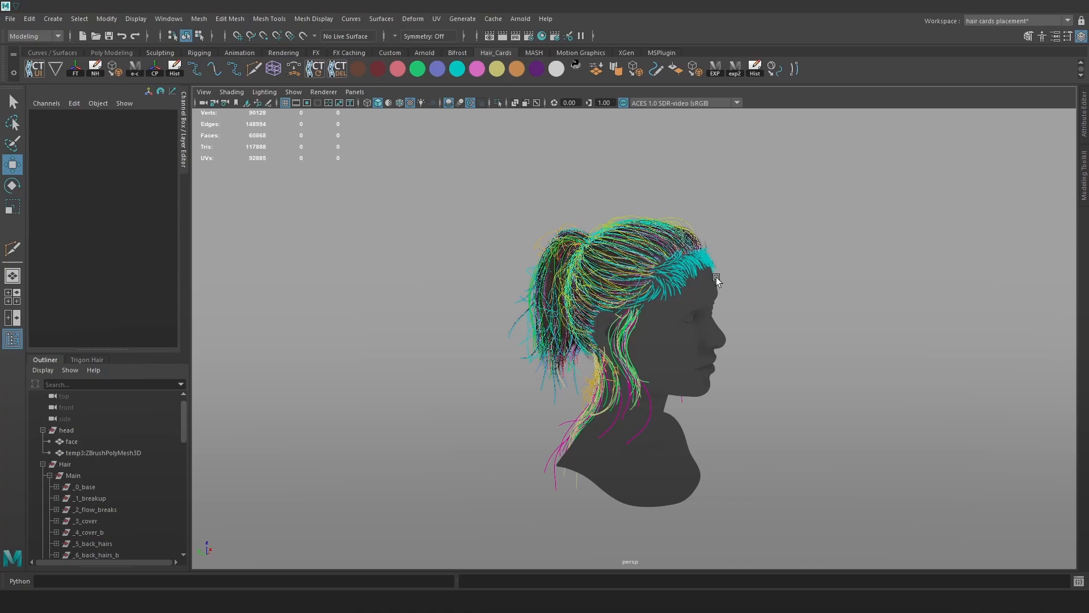
Test-move a crown hair curve along Z, then undo the move.
scroll(709, 236, "up", 5)
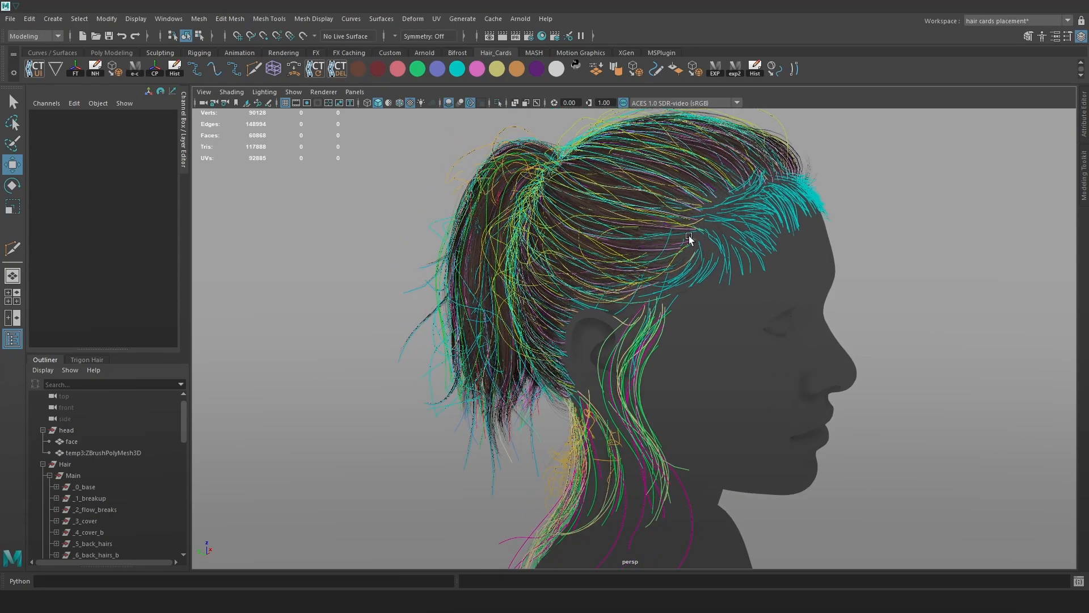
scroll(687, 236, "up", 3)
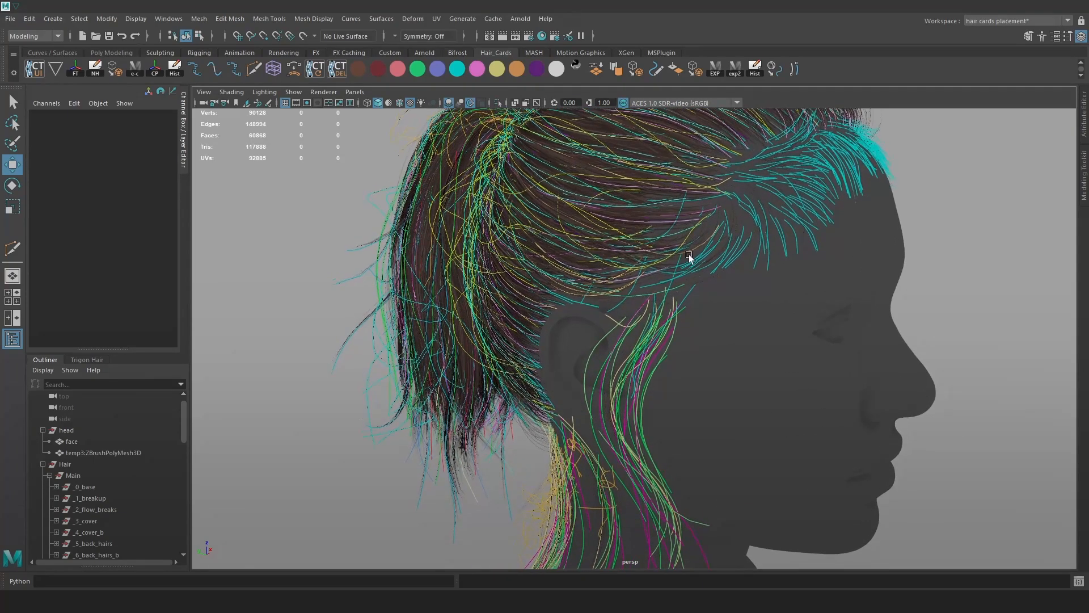
left_click(685, 263)
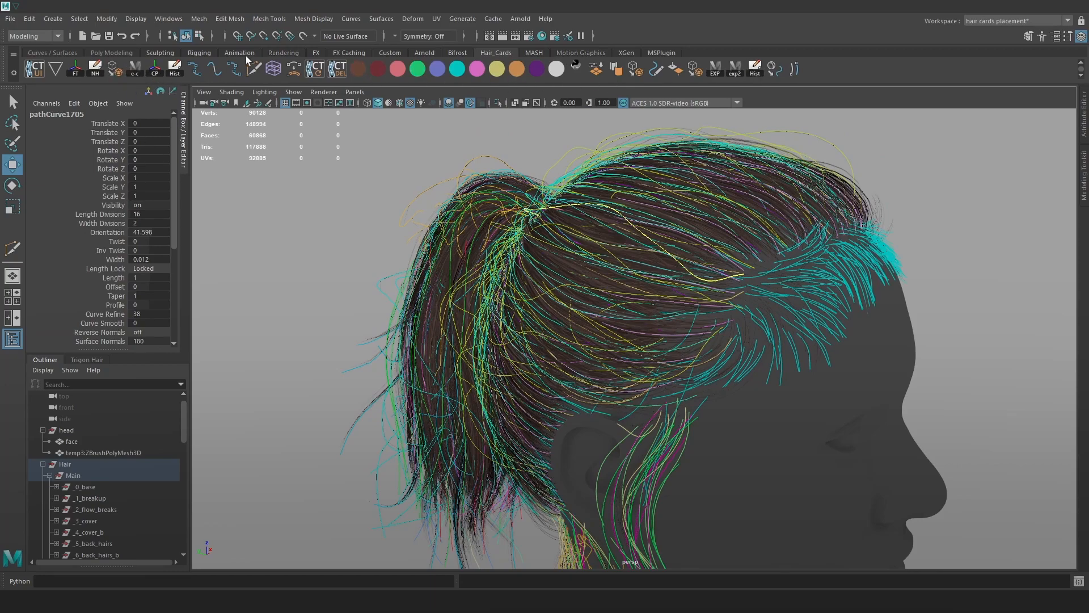
left_click(156, 73)
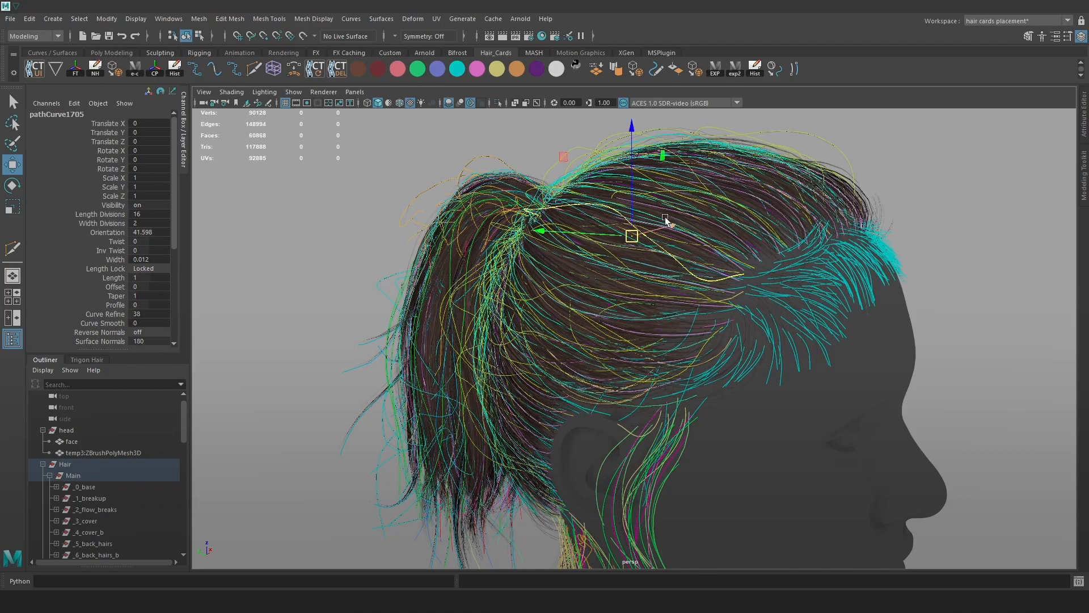
left_click_drag(634, 202, 638, 167)
key("ctrl+z")
Isolate the hair display and switch to a black background to inspect the cards.
scroll(737, 252, "down", 2)
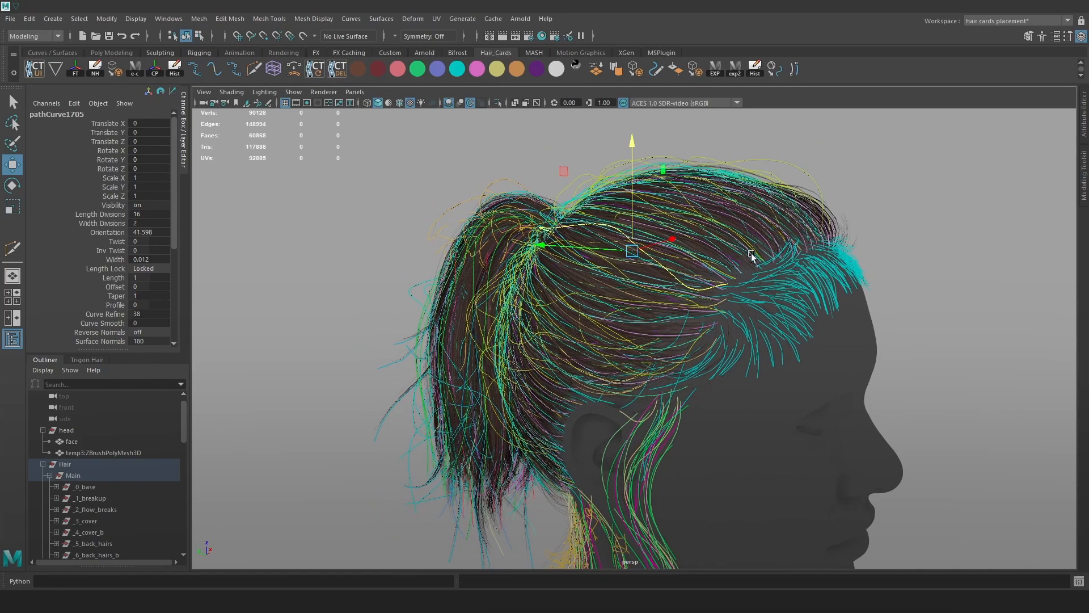
key("alt+2")
left_click(912, 290)
left_click_drag(912, 290, 834, 311, "alt")
key("alt+b")
key("alt+b")
right_click_drag(834, 311, 713, 305, "alt")
left_click_drag(840, 556, 435, 214)
right_click_drag(676, 300, 781, 379, "alt")
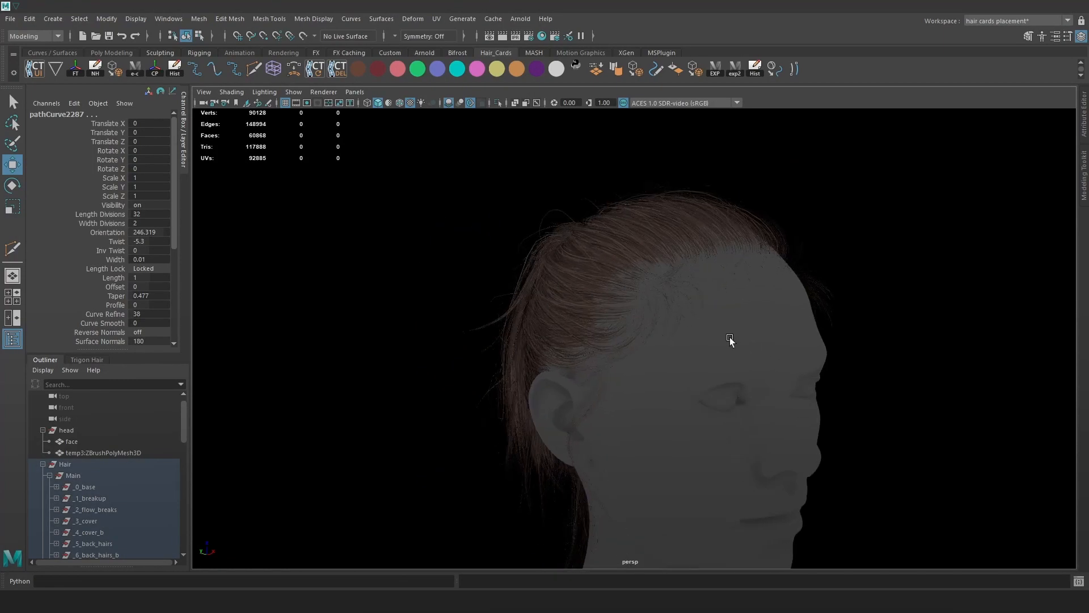
Restore the grey background and orbit to a side profile showing the ponytail.
left_click(720, 339)
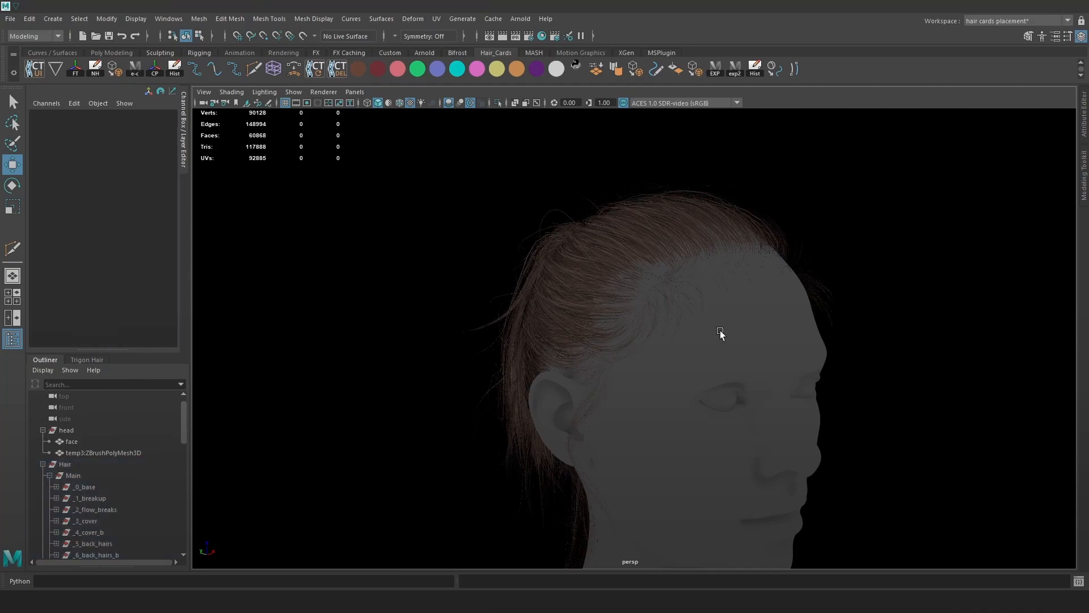
left_click_drag(601, 323, 710, 302, "alt")
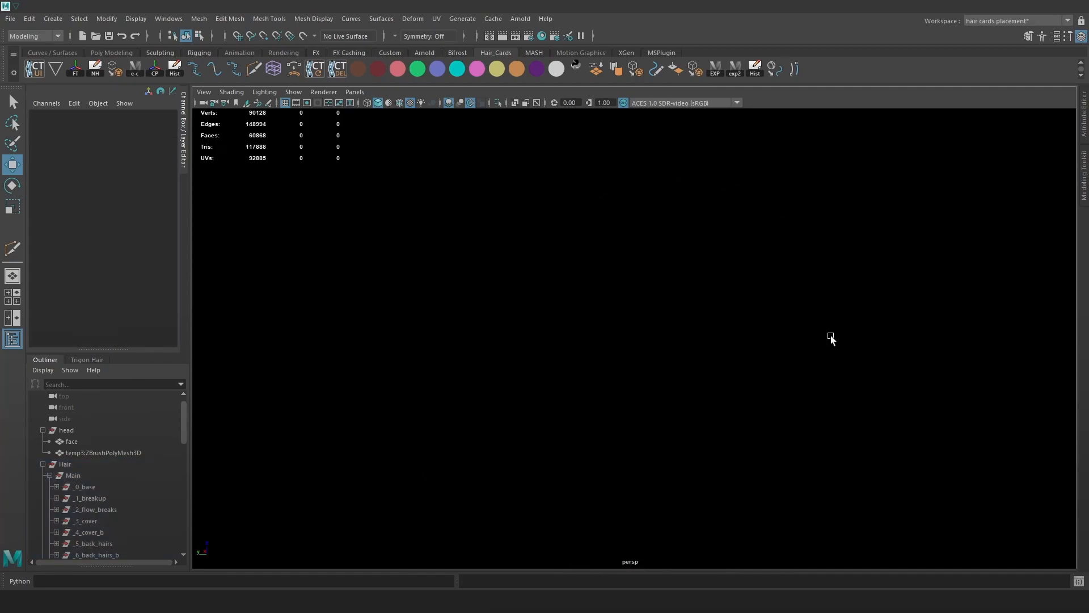
scroll(805, 362, "up", 3)
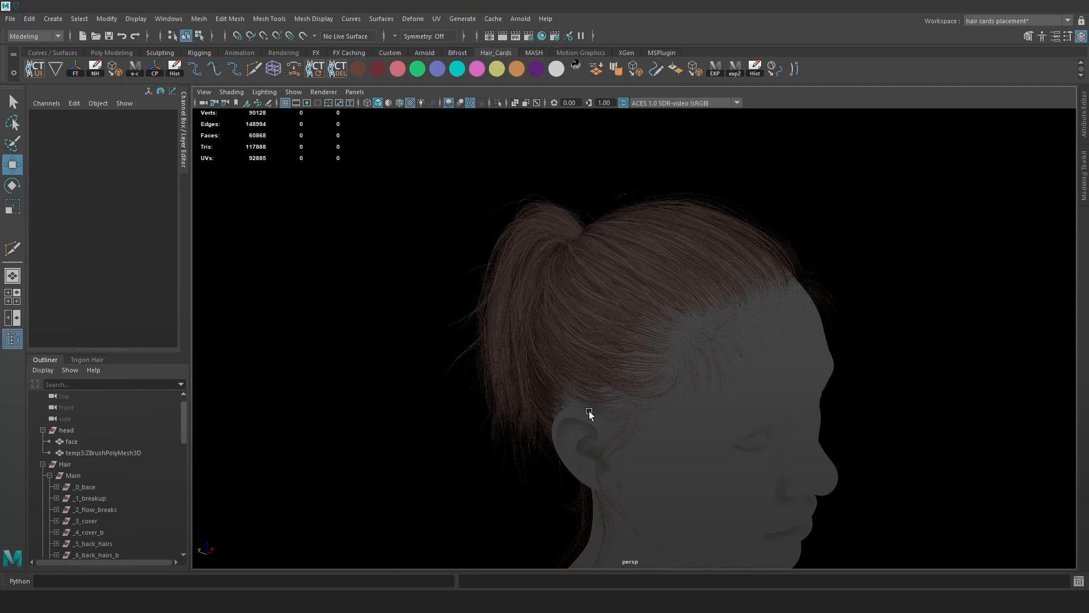
key("alt+b")
left_click_drag(647, 379, 664, 385, "alt")
middle_click_drag(664, 384, 646, 344, "alt")
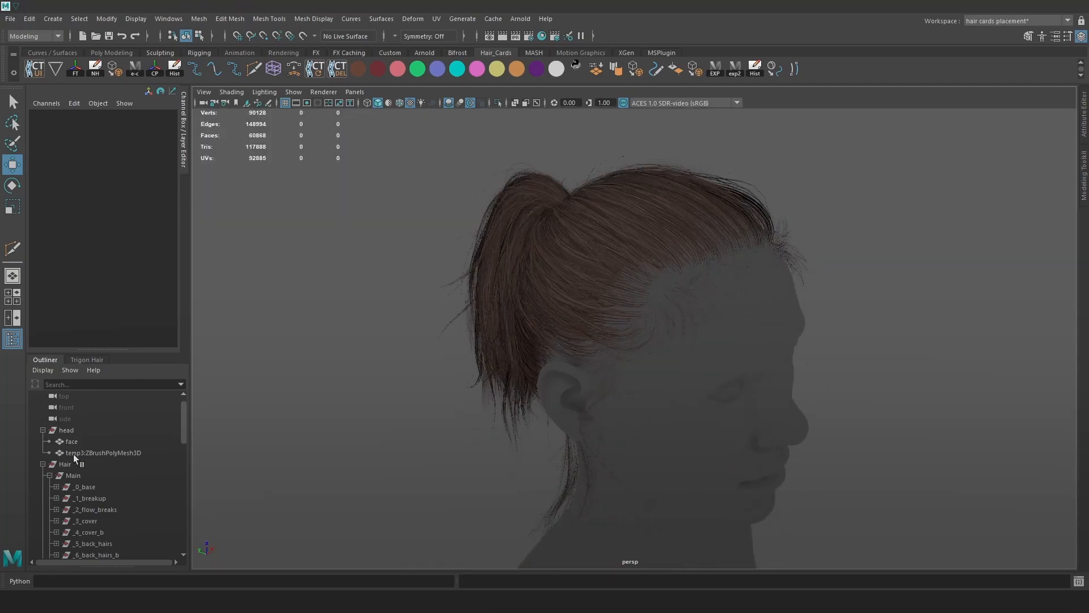
Collapse head and Main, then delete hair_sheet, Custom_normals, wip and curve1.
left_click(42, 430)
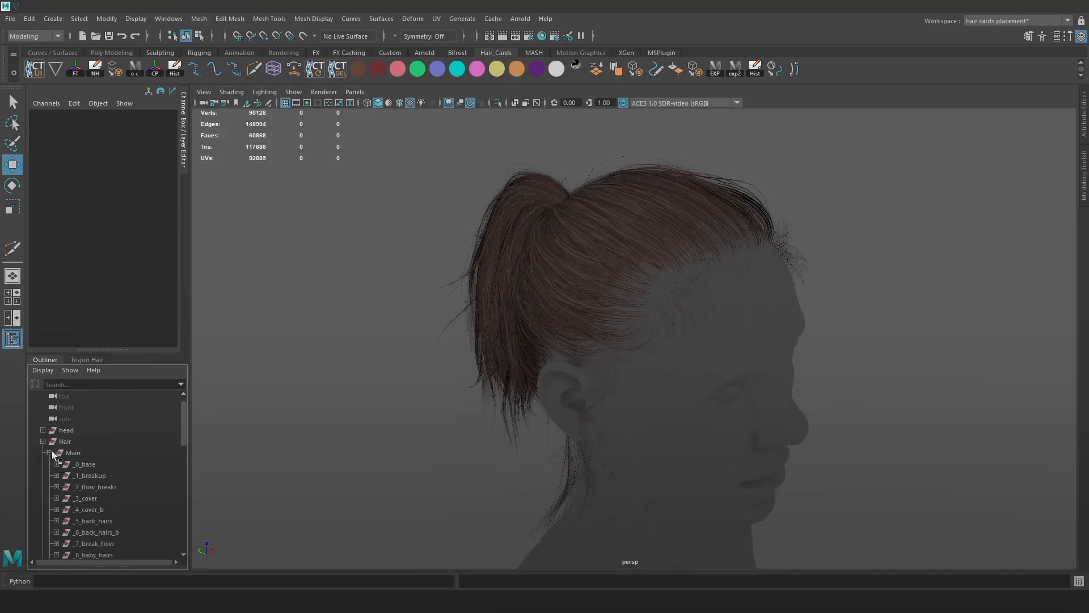
left_click(50, 453)
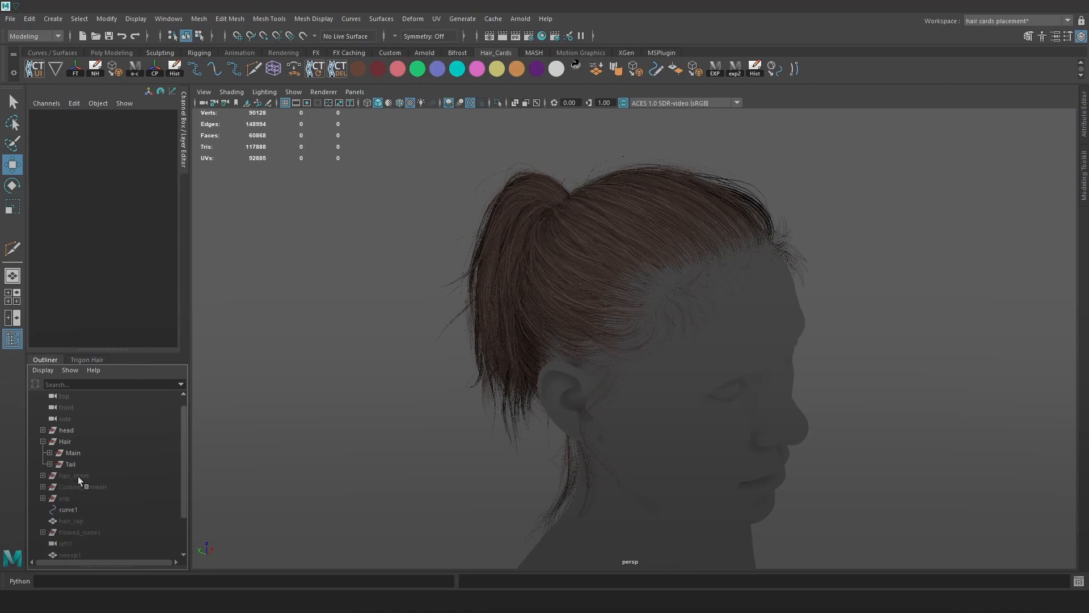
left_click(77, 476)
key("Delete")
left_click(99, 476)
key("Delete")
left_click(77, 475)
key("Delete")
left_click(83, 478)
key("Delete")
Delete hair_cap, flowed_curves, left1, sweep1 and Long_baby_hairsDump2.
left_click(87, 478)
key("Delete")
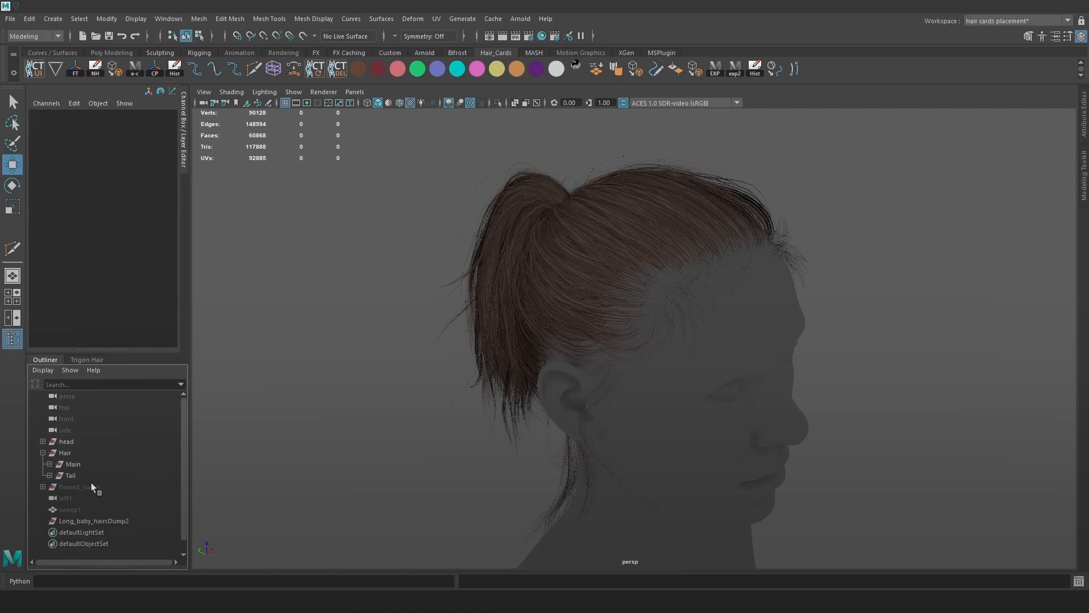
left_click(91, 486)
key("shift+h")
key("Delete")
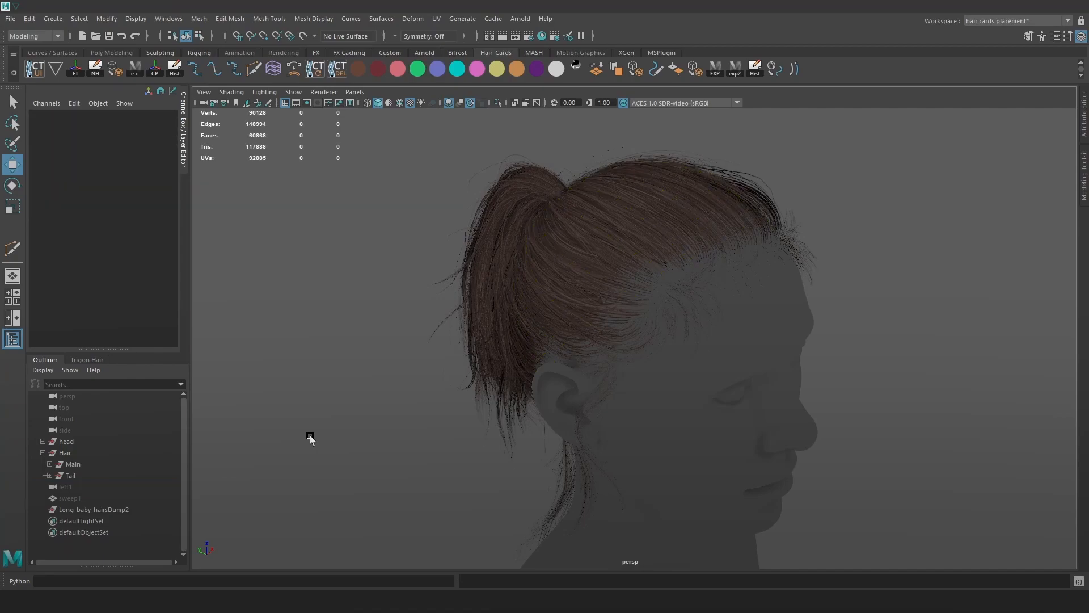
left_click_drag(76, 486, 111, 509)
key("Delete")
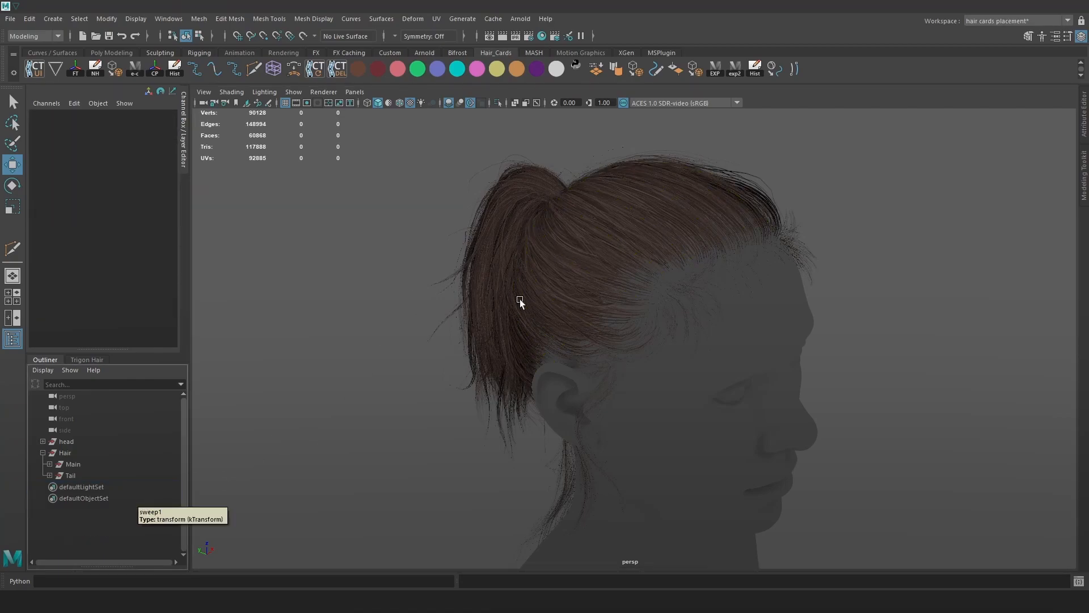
Enlarge the layer list and delete the curveGrp_28 display layers.
scroll(677, 316, "up", 1)
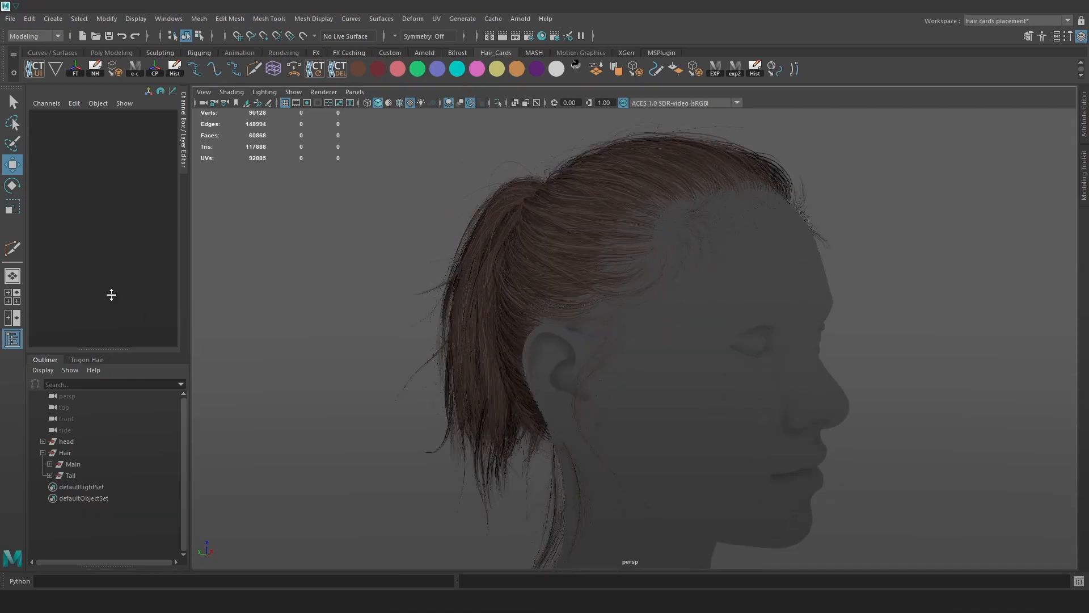
left_click_drag(111, 293, 112, 237)
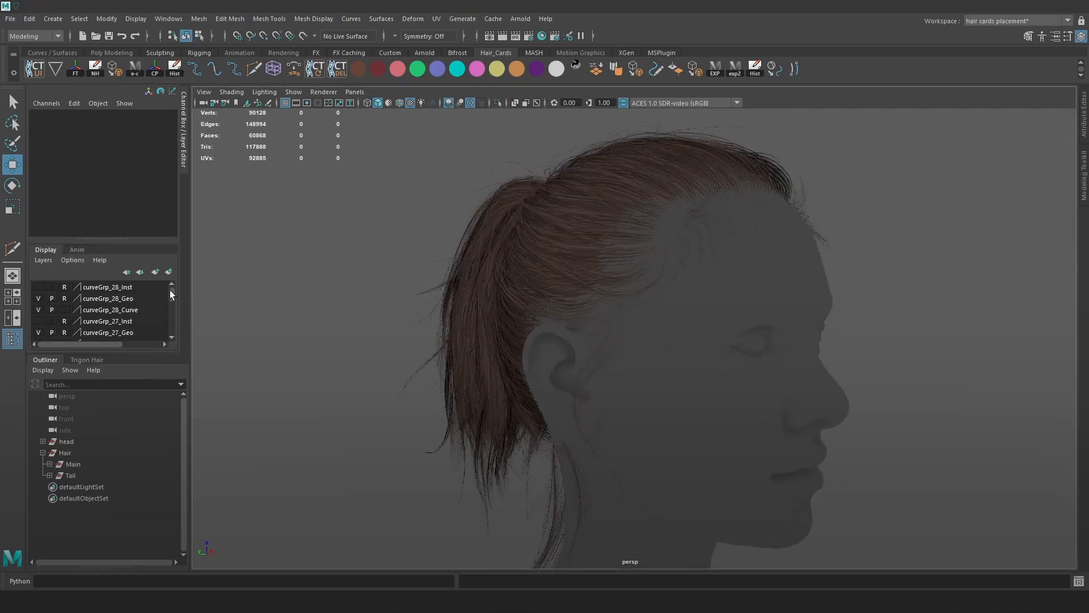
left_click_drag(147, 354, 147, 458)
left_click(122, 346)
left_click(117, 368, "shift")
right_click(117, 370)
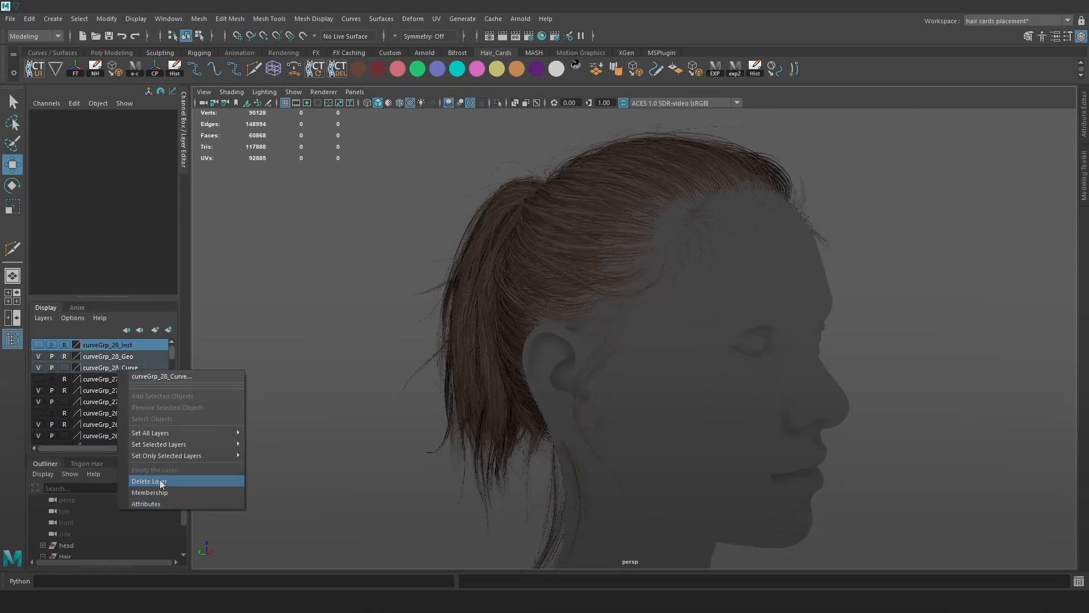
left_click(121, 488)
Delete unused display layers and the selected layers from the Layers menu.
mouse_move(175, 352)
left_mouse_down()
mouse_move(172, 436)
mouse_move(167, 339)
left_mouse_up()
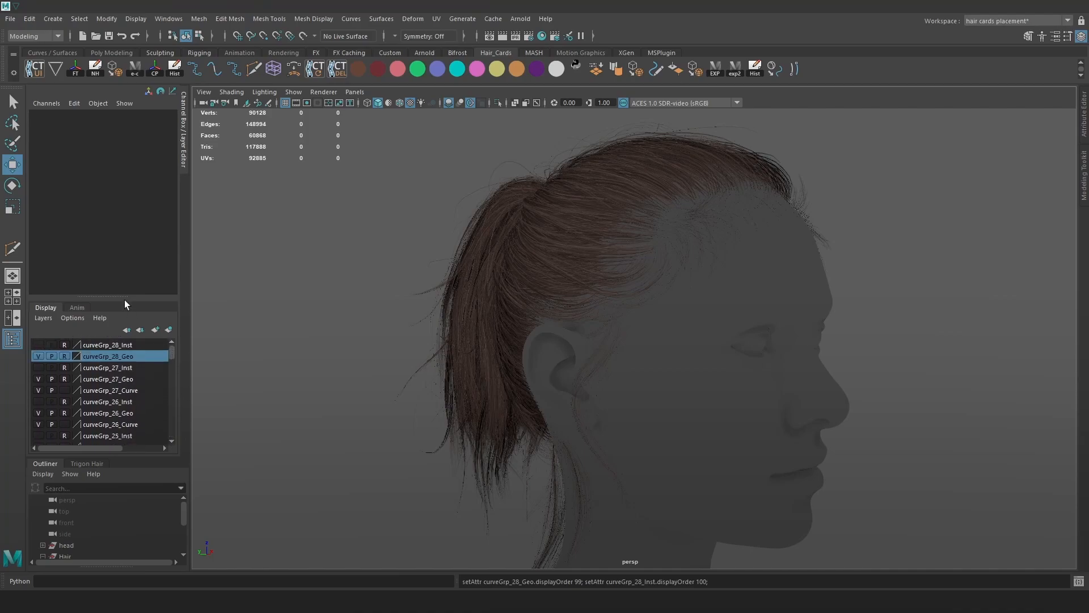
left_click(72, 318)
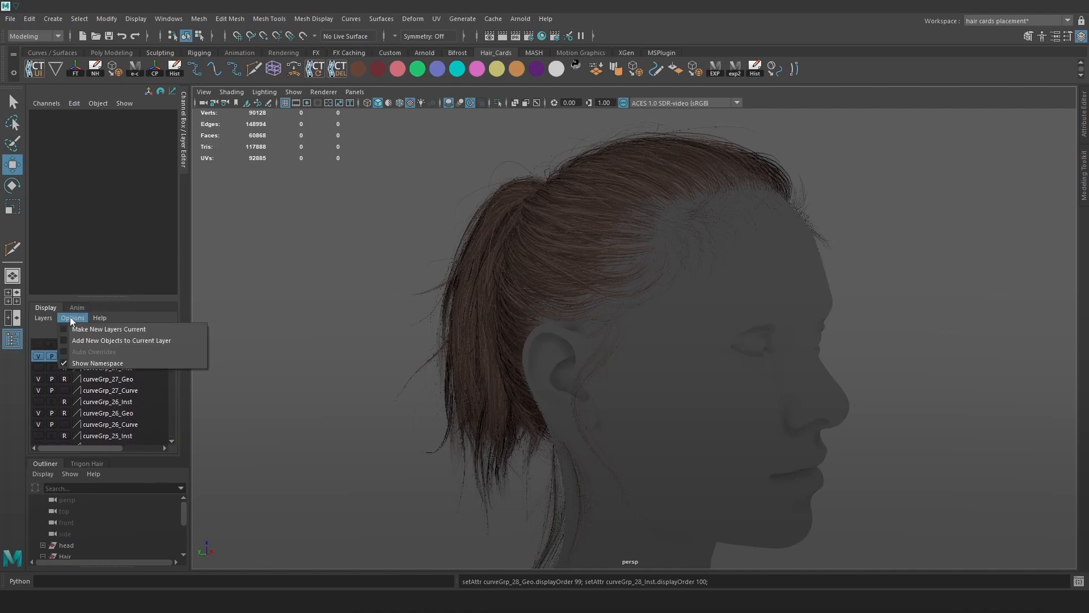
mouse_move(40, 322)
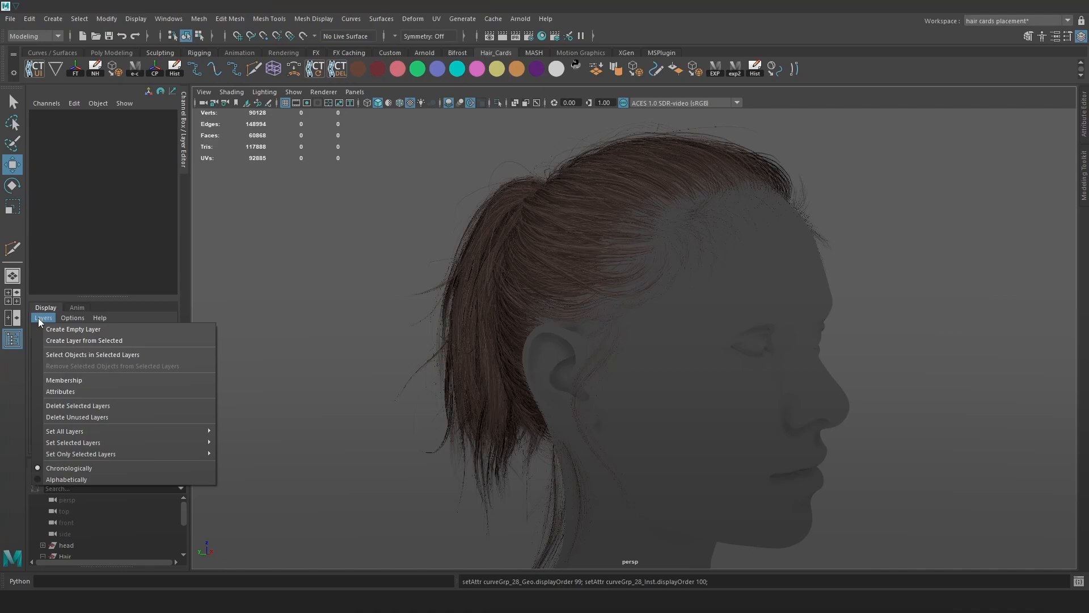
left_click(96, 417)
mouse_move(174, 359)
left_mouse_down()
mouse_move(172, 379)
mouse_move(171, 342)
left_mouse_up()
left_click(49, 318)
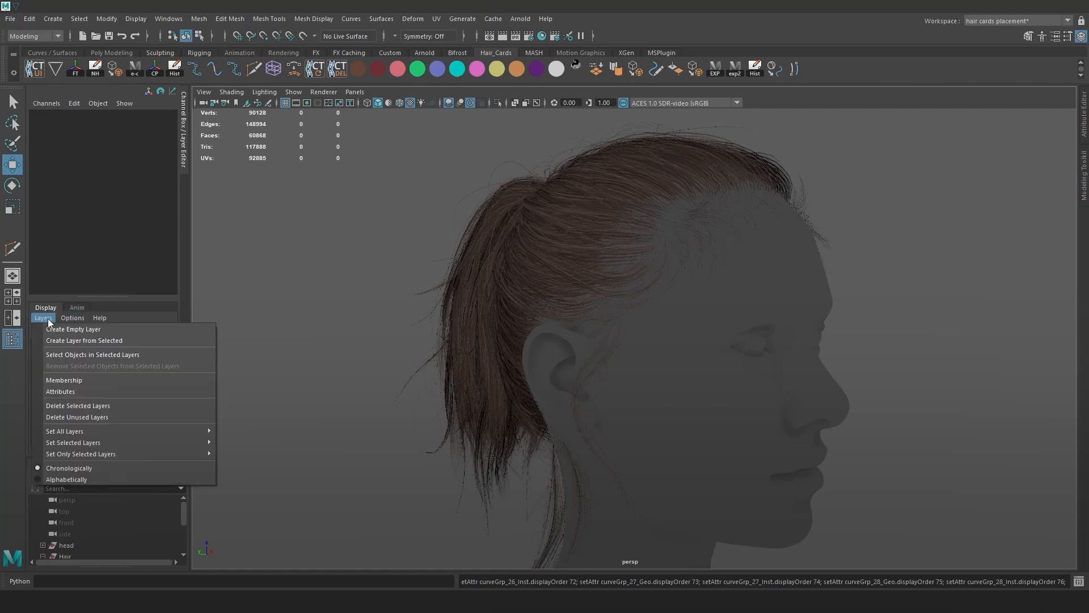
left_click(194, 404)
Delete all remaining curveGrp layers, leaving only head_lyr.
scroll(130, 389, "down", 5)
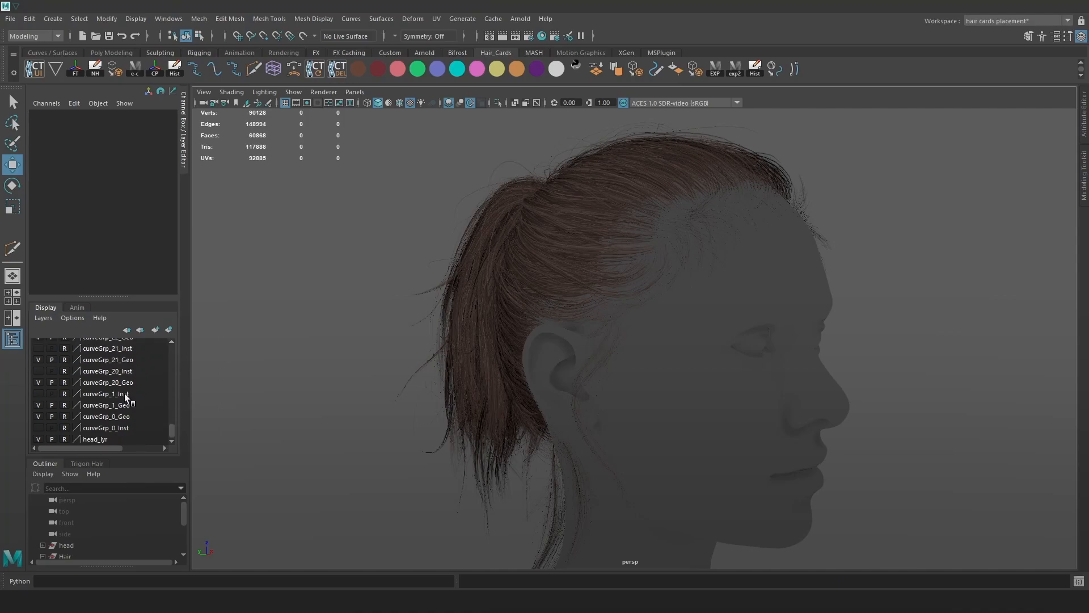
left_click(110, 432, "shift")
left_click_drag(173, 423, 176, 345)
left_click(41, 318)
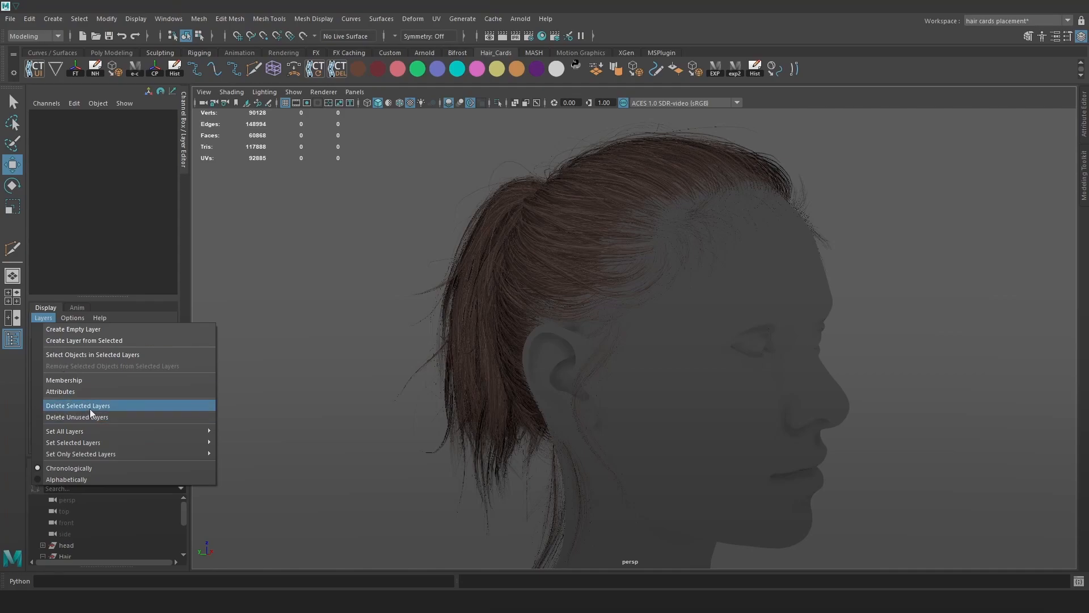
left_click(91, 405)
scroll(622, 310, "down", 1)
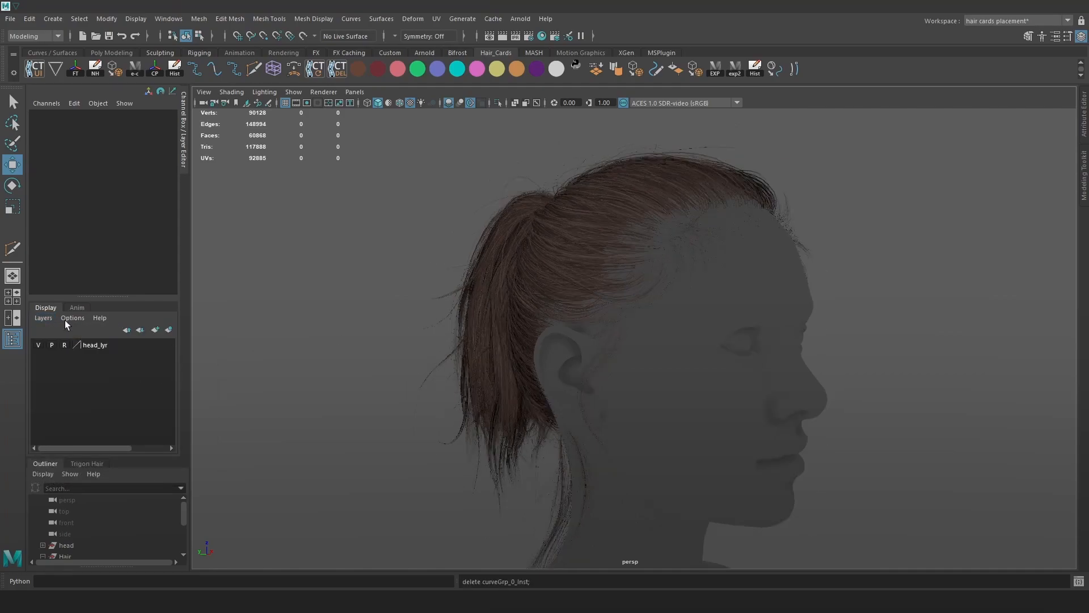
left_click(39, 344)
left_click_drag(120, 296, 120, 222)
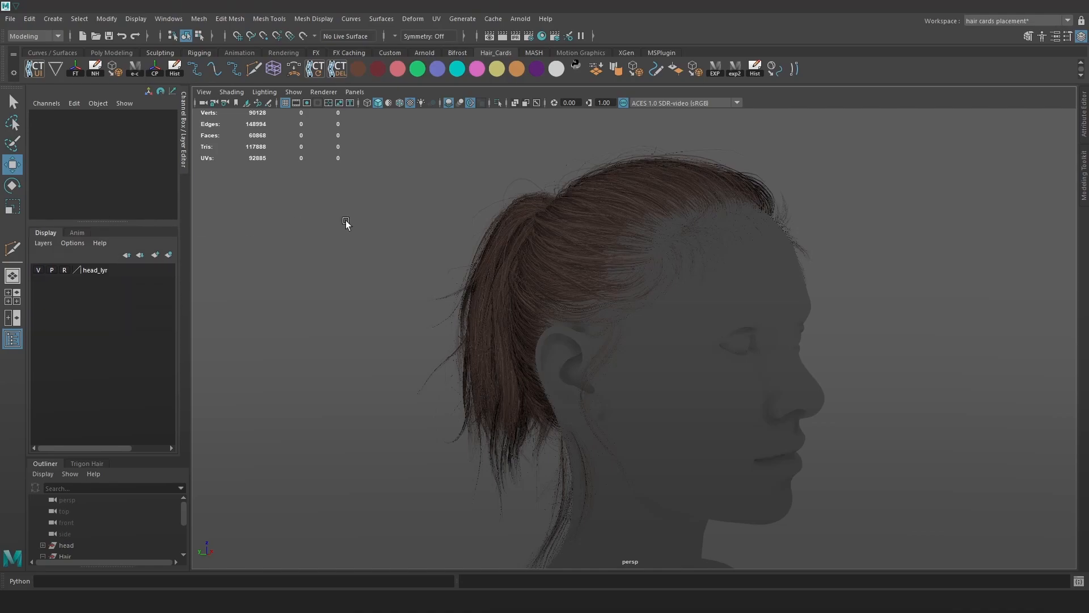
Delete all unused shading nodes in the Hypershade.
left_click(542, 35)
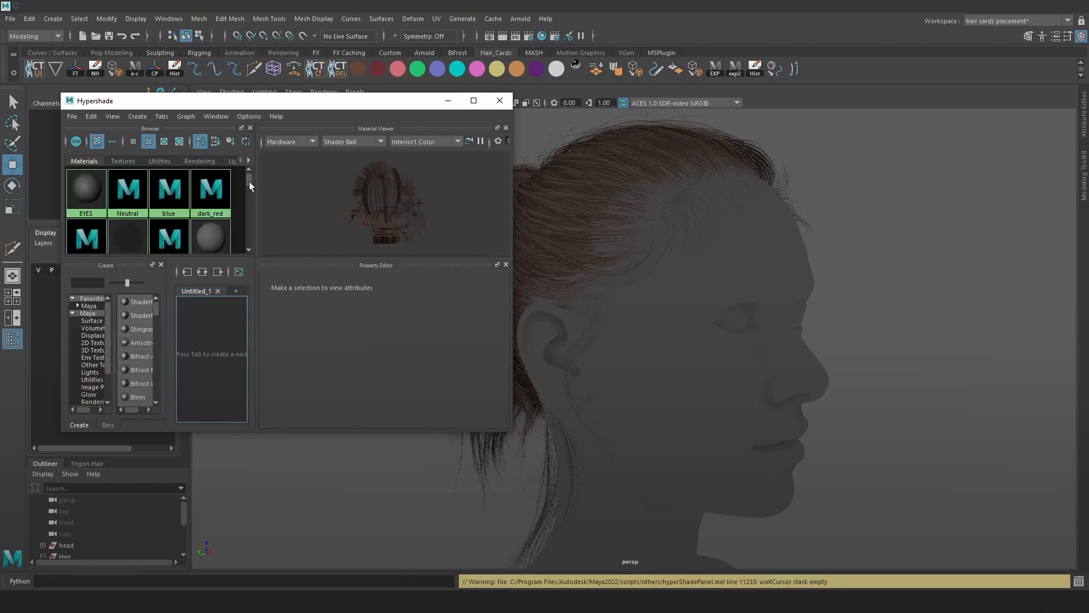
left_click(473, 101)
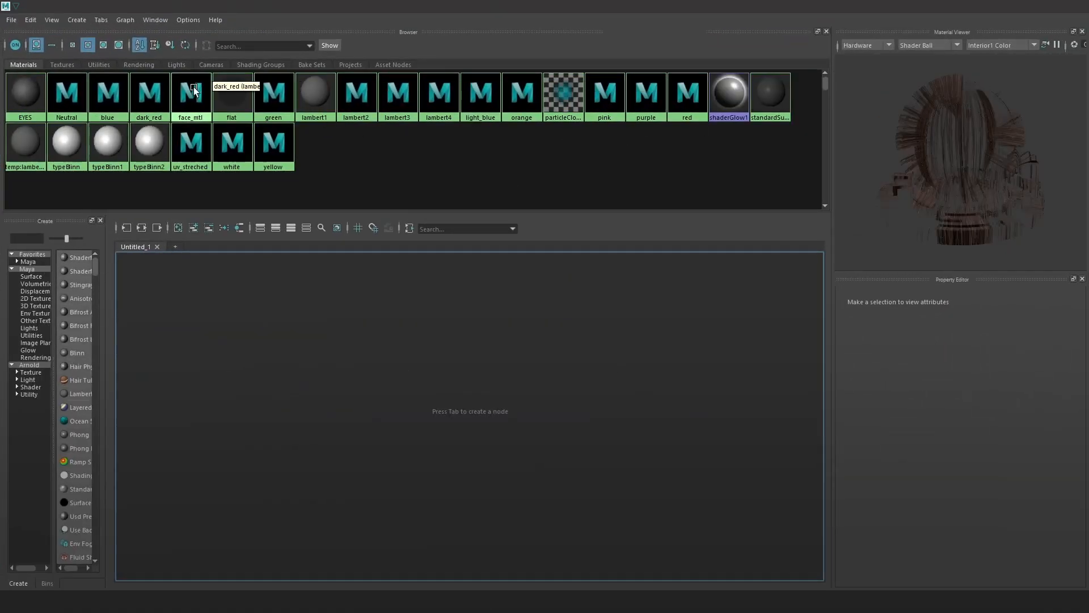
left_click(30, 20)
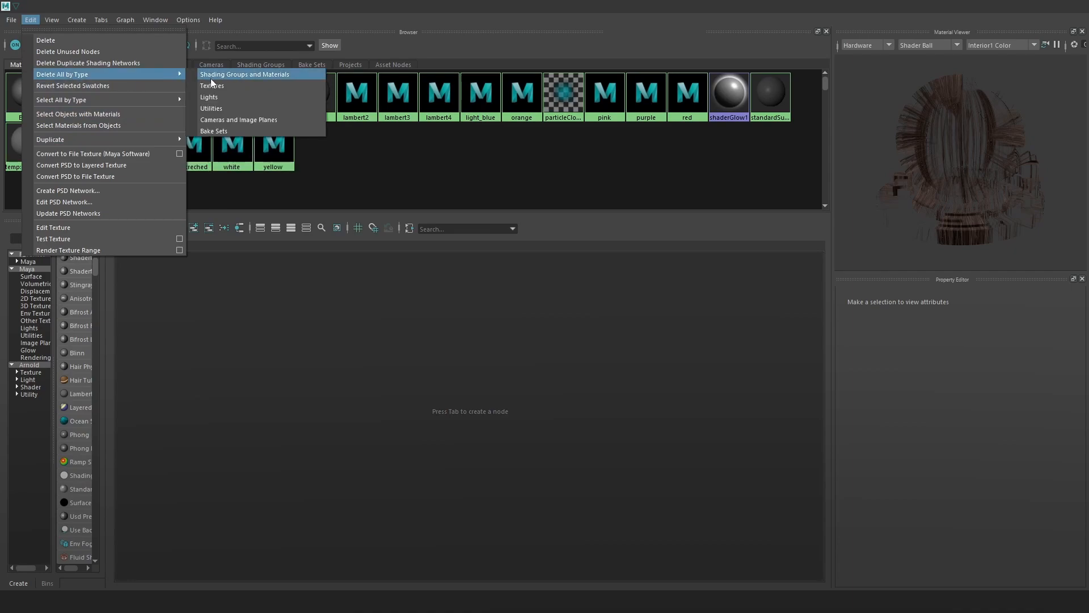
mouse_move(154, 100)
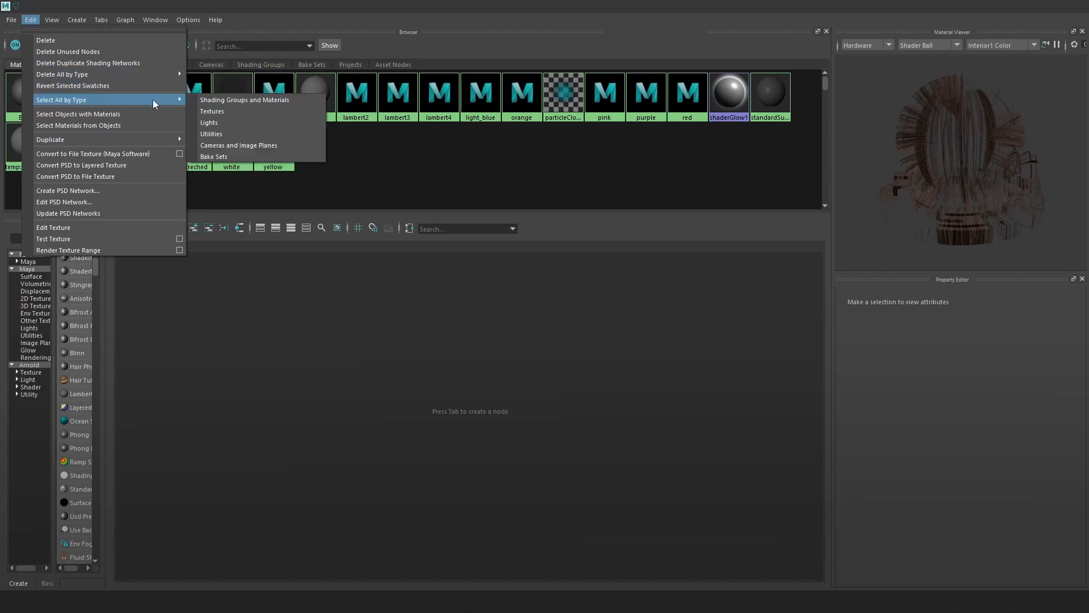
mouse_move(150, 74)
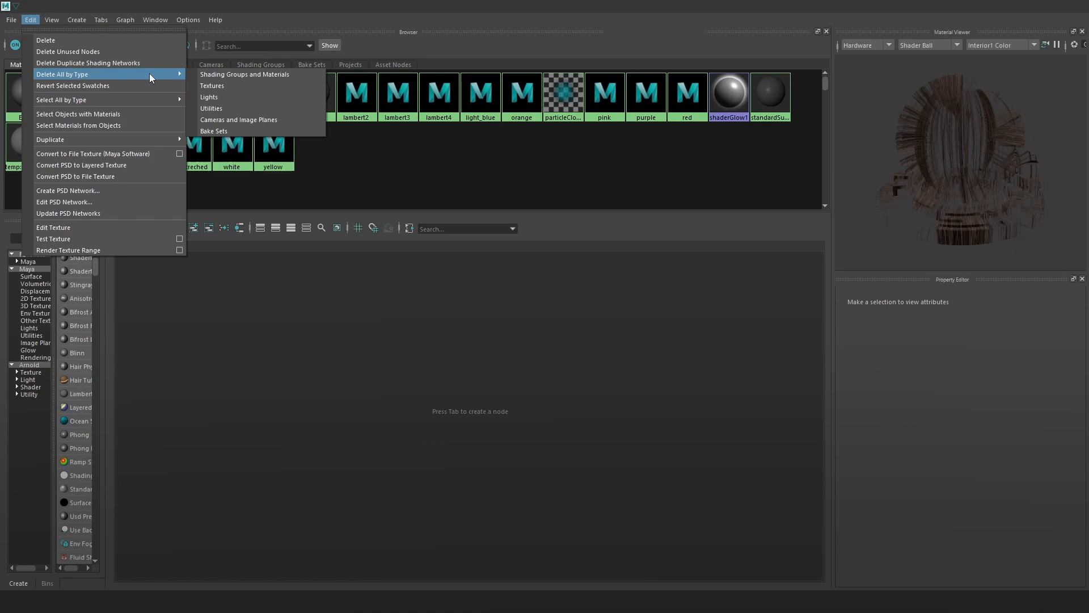
left_click(114, 51)
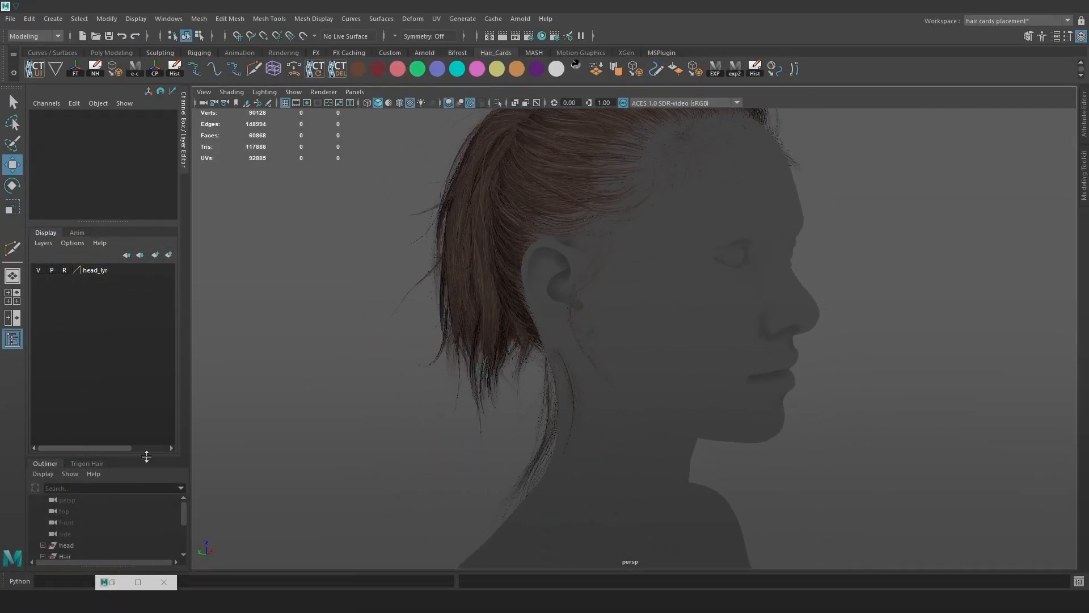
Open the Namespace Editor and delete the empty temp namespace.
left_click_drag(146, 456, 162, 339)
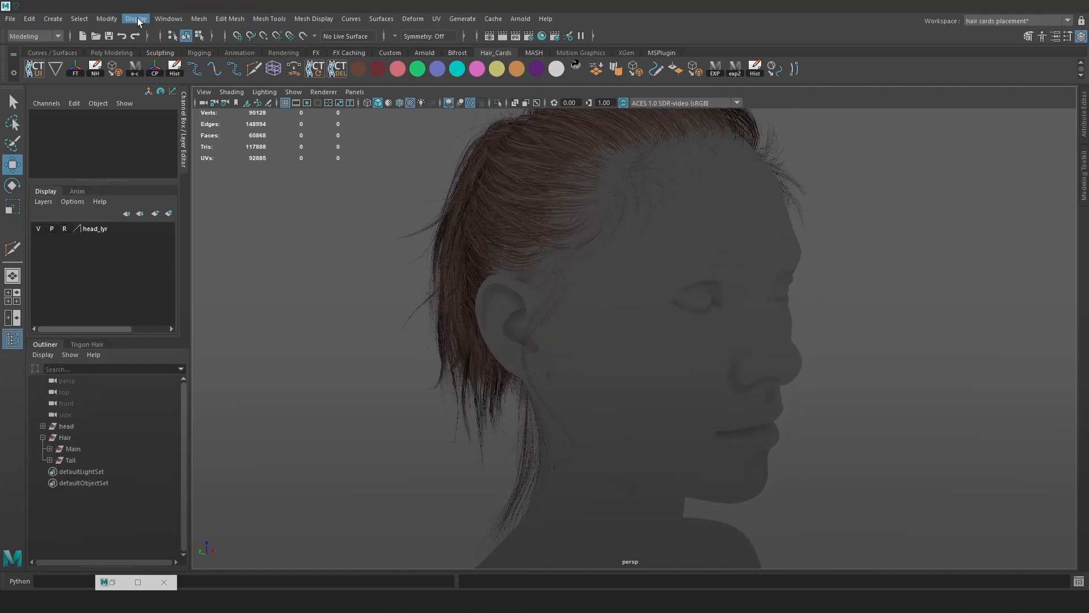
left_click(180, 18)
mouse_move(213, 64)
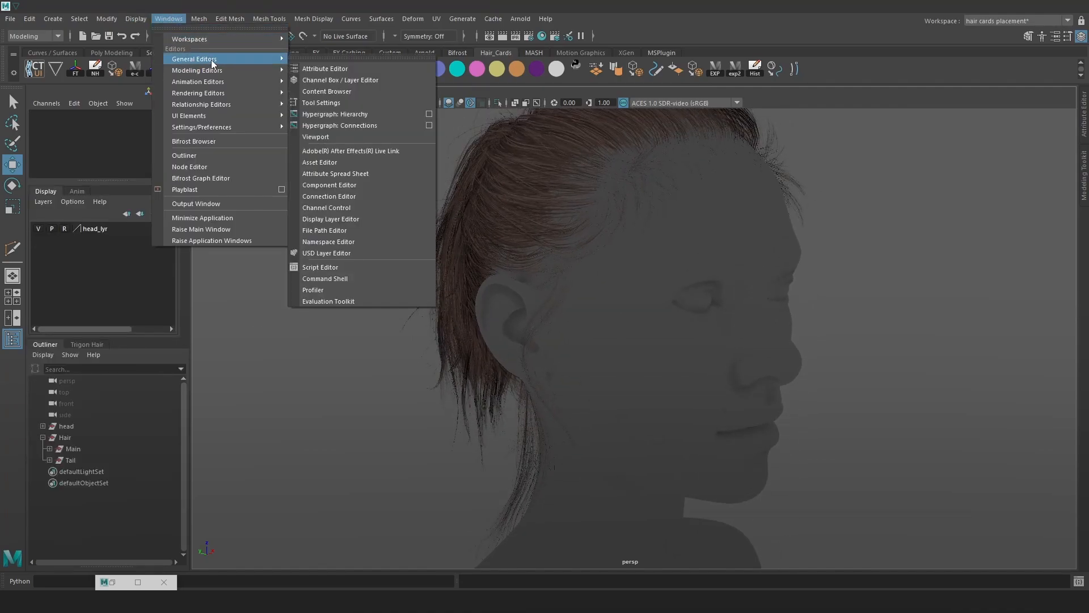
left_click(356, 242)
left_click(397, 248)
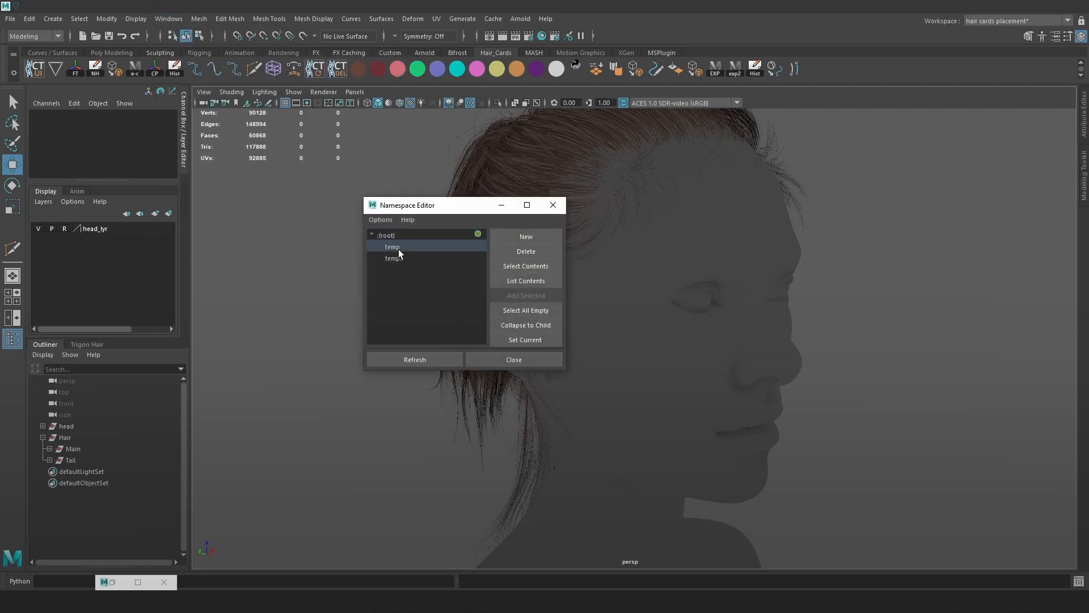
left_click(527, 251)
left_click(411, 259)
Delete the temp3 namespace, merging its contents with root, and close the editor.
left_click(397, 247)
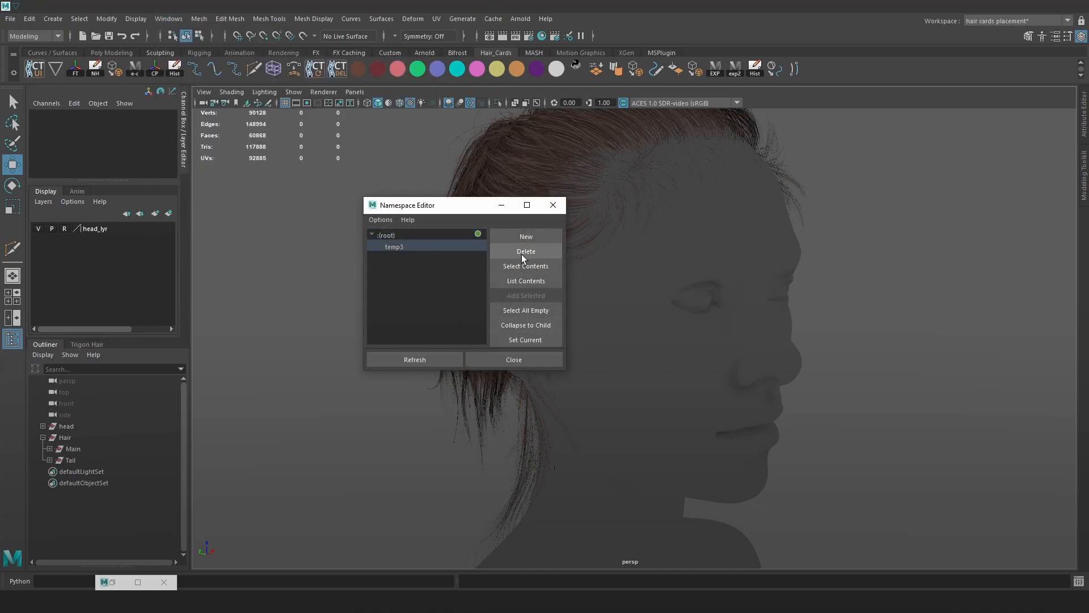
left_click(526, 251)
left_click(463, 303)
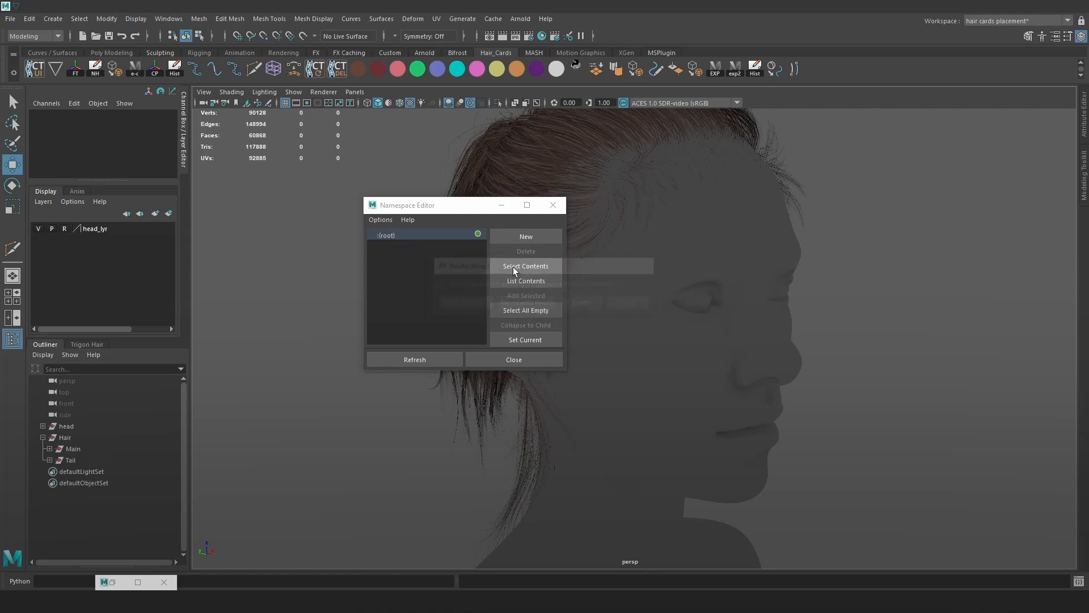
left_click(553, 205)
scroll(489, 343, "up", 3)
scroll(489, 345, "up", 1)
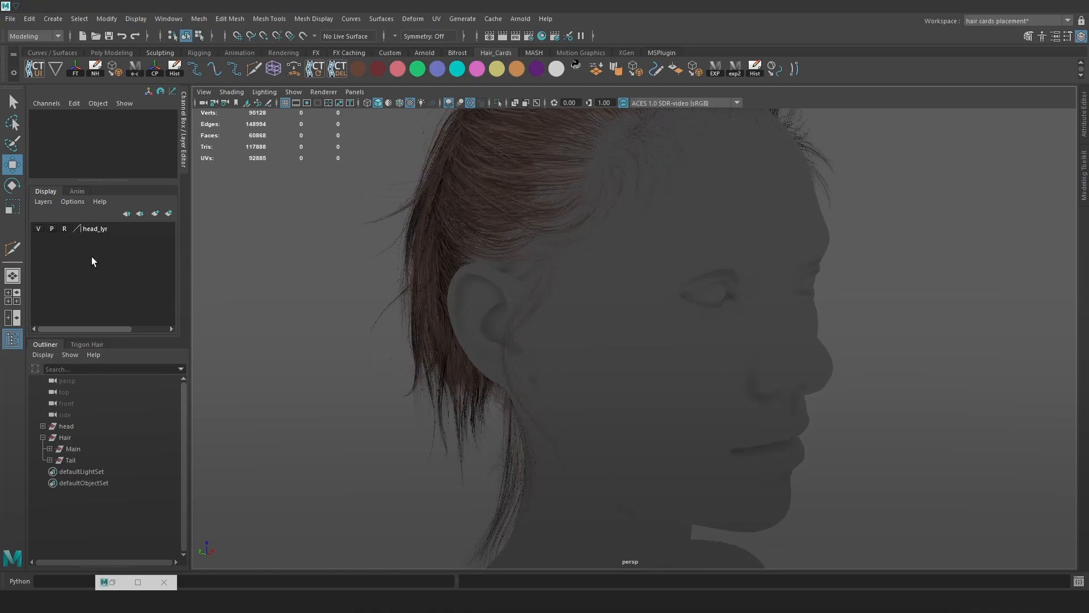
Expand Tail and check its Base and individuals cards around the ponytail.
left_click(70, 459)
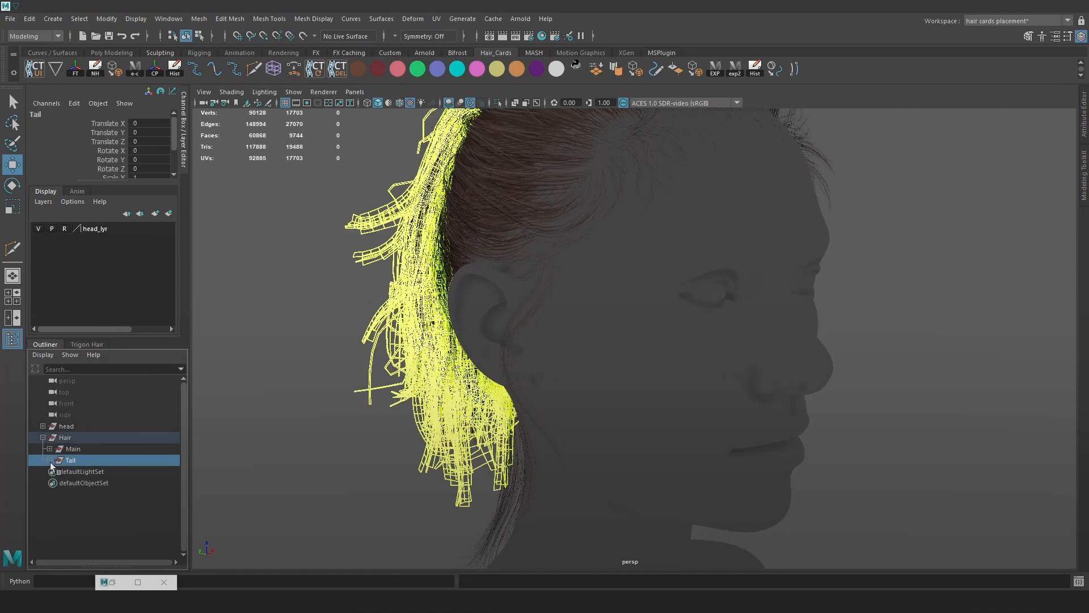
left_click(50, 460)
left_click(78, 472)
left_click(88, 494)
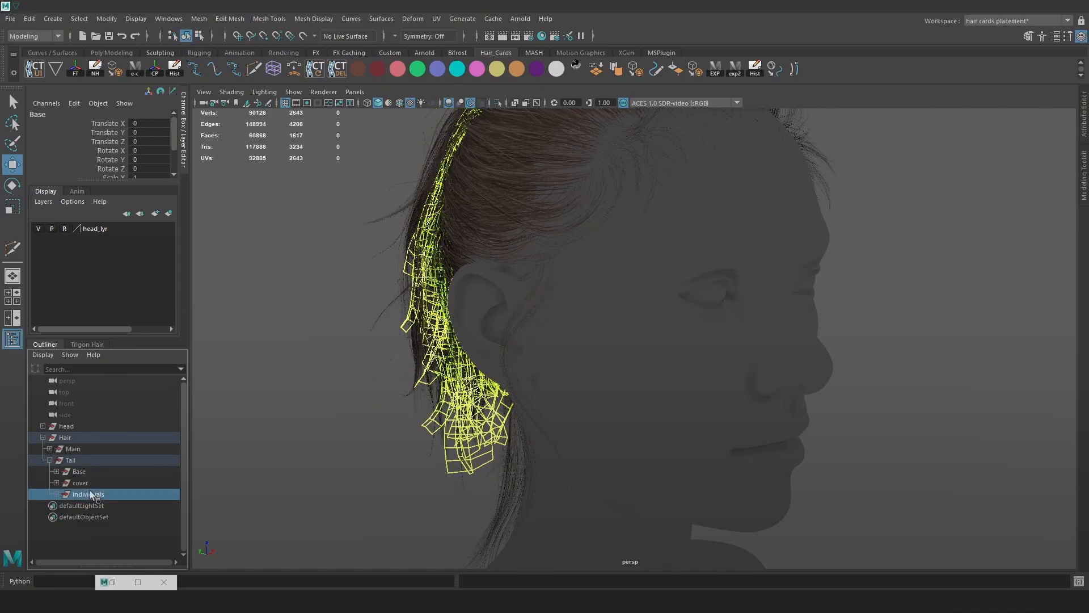
scroll(573, 322, "up", 3)
left_click_drag(573, 322, 528, 288, "alt")
scroll(579, 301, "down", 2)
left_click(424, 277)
scroll(567, 335, "up", 3)
middle_click_drag(575, 338, 645, 360, "alt")
mouse_move(645, 359)
left_mouse_down("alt")
mouse_move(720, 370)
mouse_move(704, 355)
mouse_move(635, 348)
left_mouse_up("alt")
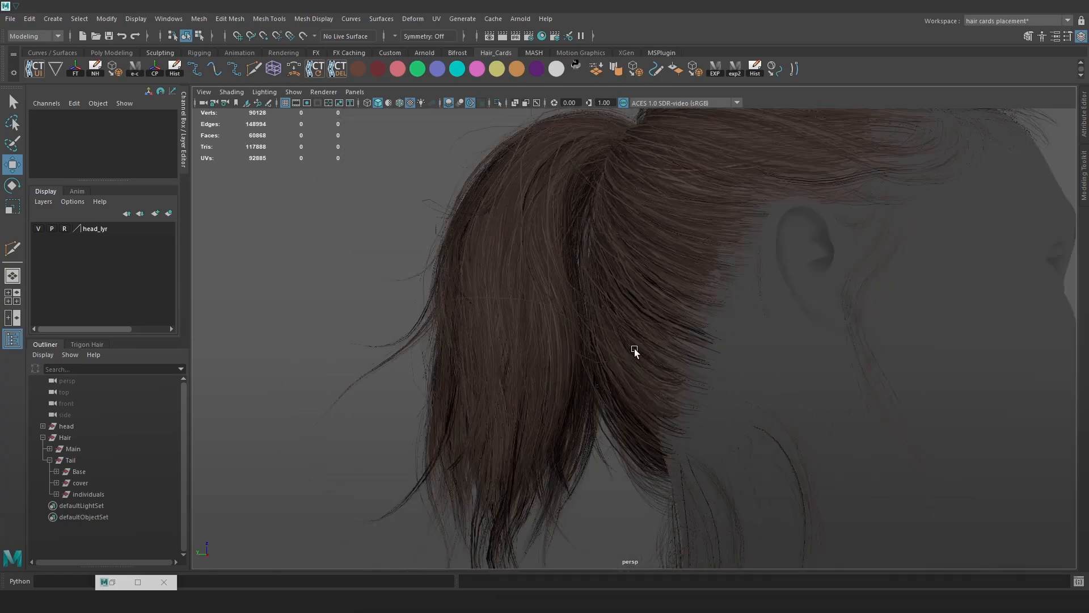
scroll(634, 348, "up", 2)
left_click(88, 494)
left_click(328, 406)
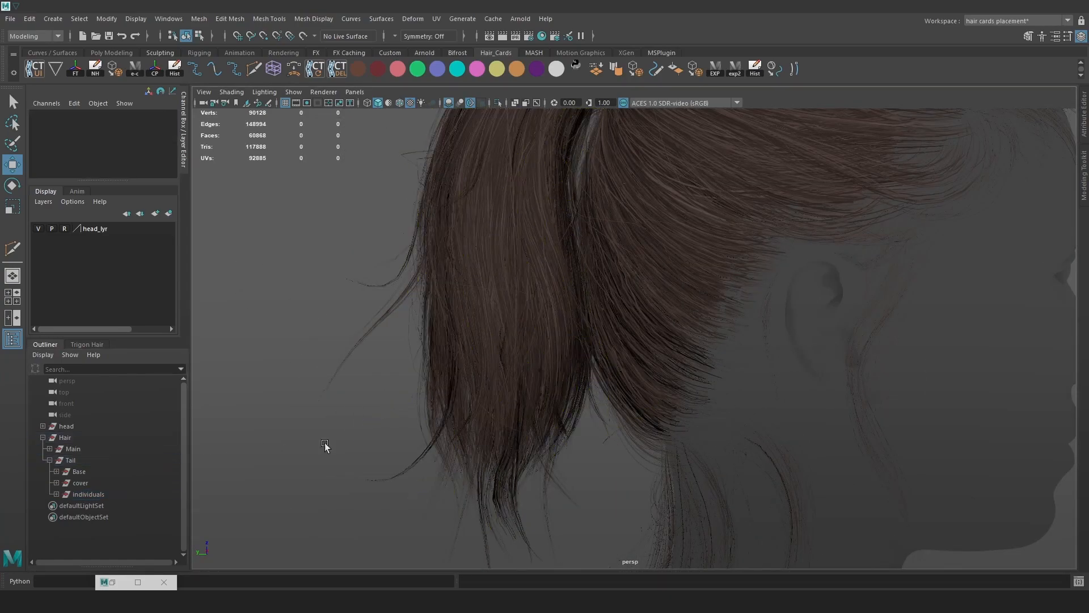
Bring up Marmoset Toolbag and frame the ponytail render in right-side profile.
left_click(349, 601)
left_click_drag(584, 357, 764, 326, "alt")
left_click_drag(638, 341, 703, 345, "alt")
right_click_drag(703, 345, 757, 392, "alt")
middle_click_drag(757, 392, 747, 349, "alt")
right_click_drag(747, 348, 741, 331, "alt")
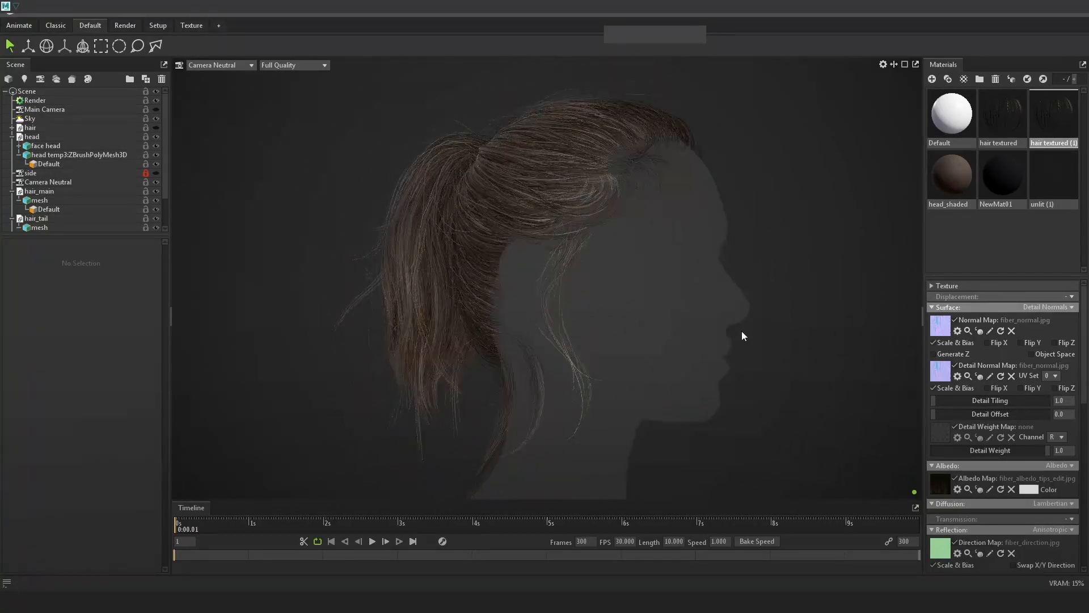
Capture the Toolbag render and paste it into the Photoshop hair document.
key("Print")
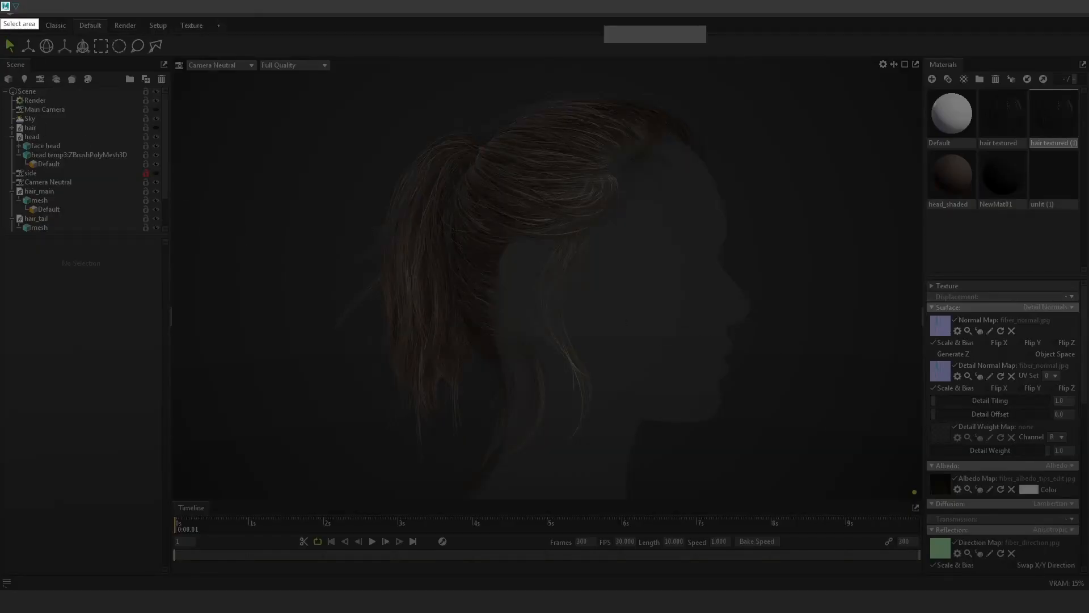
left_click_drag(0, 1, 1088, 612)
key("ctrl+c")
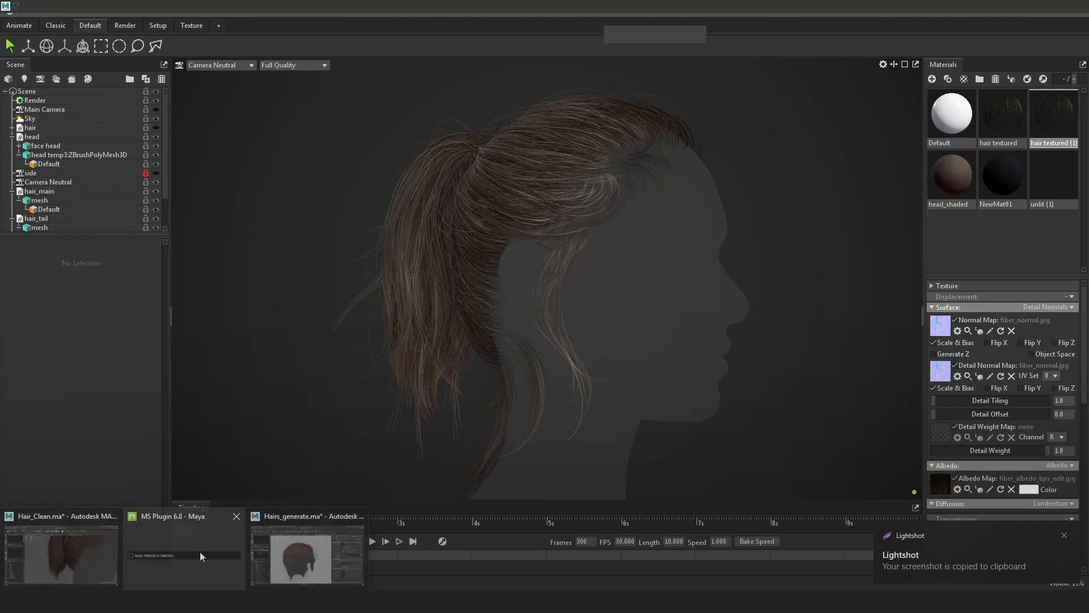
left_click(200, 601)
scroll(550, 329, "down", 3, "alt")
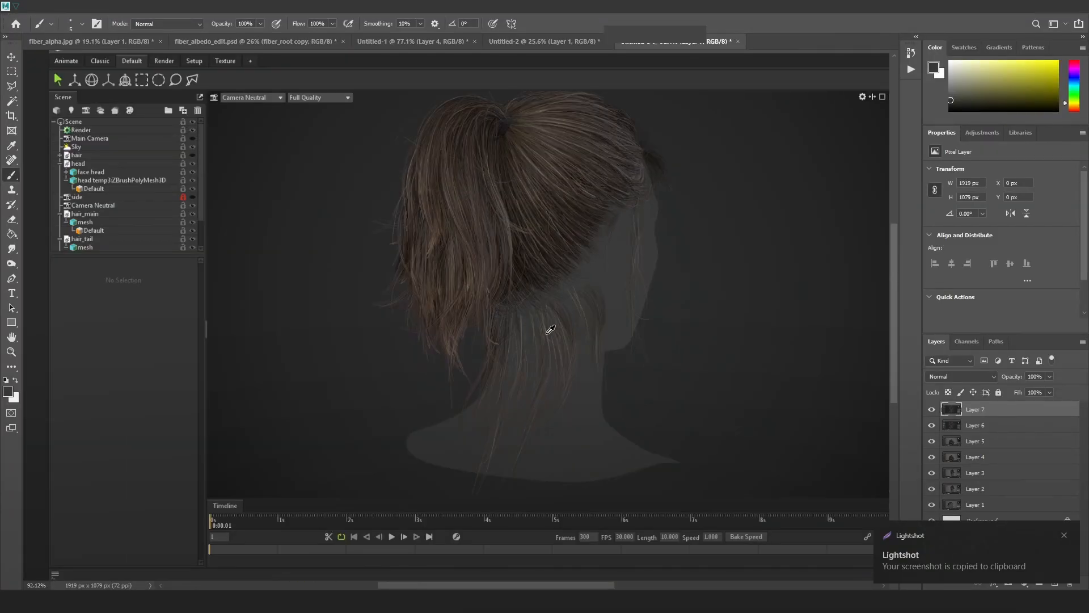
key("ctrl+v")
Re-export the hair to Toolbag and paste a fresh capture as Layer 9.
key("alt+Tab")
key("alt+Tab")
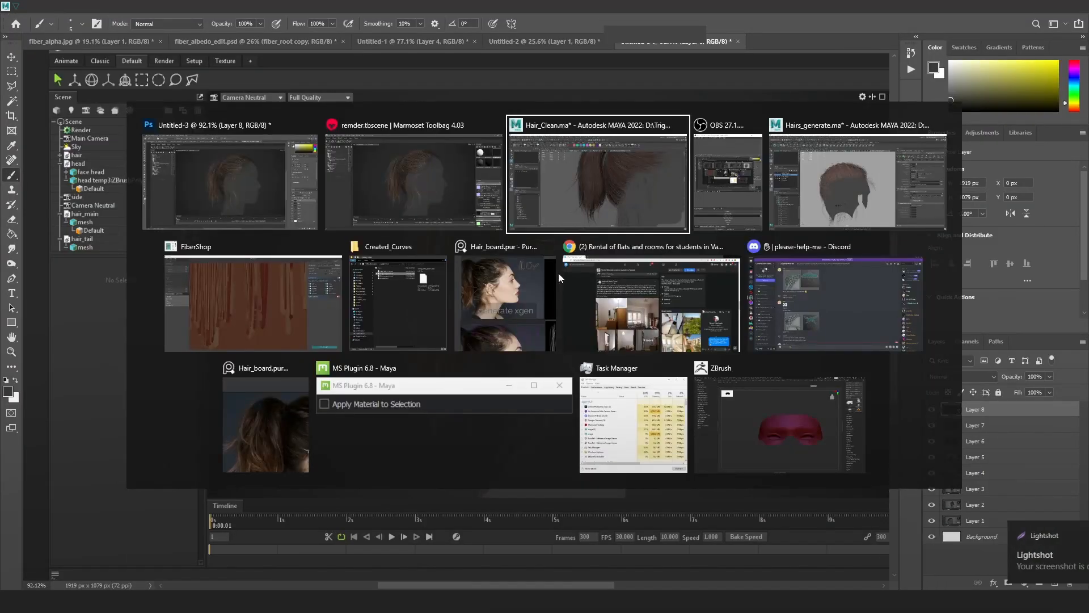
scroll(760, 286, "down", 3)
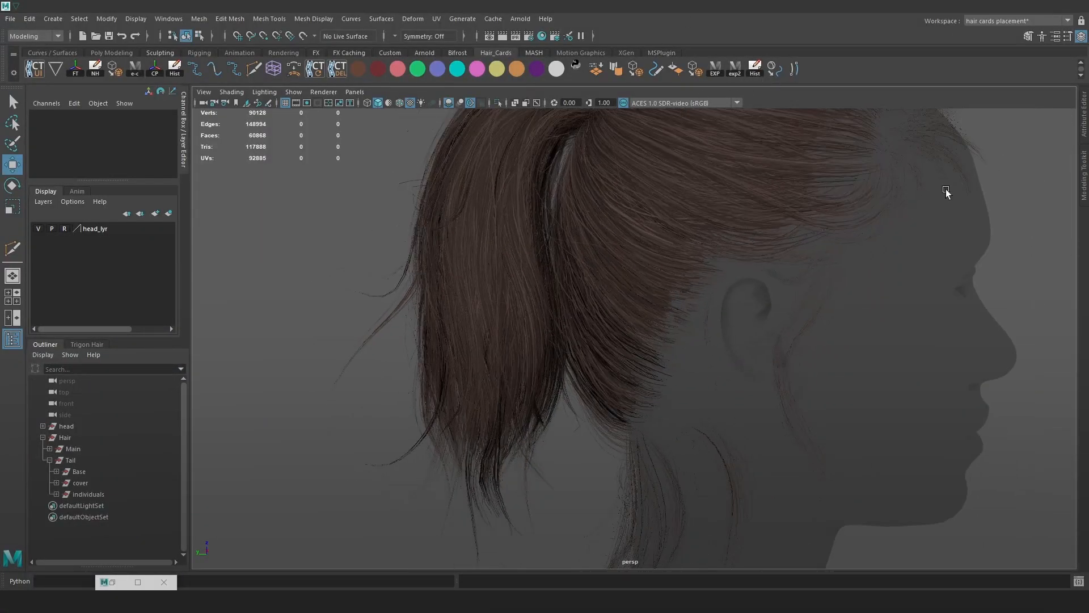
left_click(728, 67)
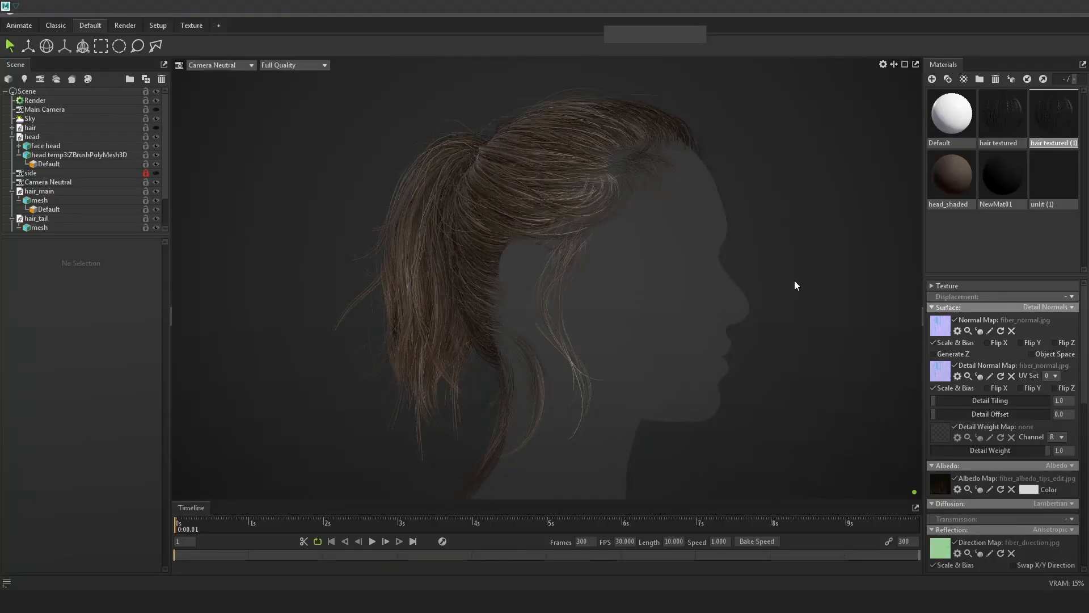
key("Print")
left_click_drag(0, 0, 1079, 612)
key("ctrl+c")
key("alt+Tab")
key("ctrl+v")
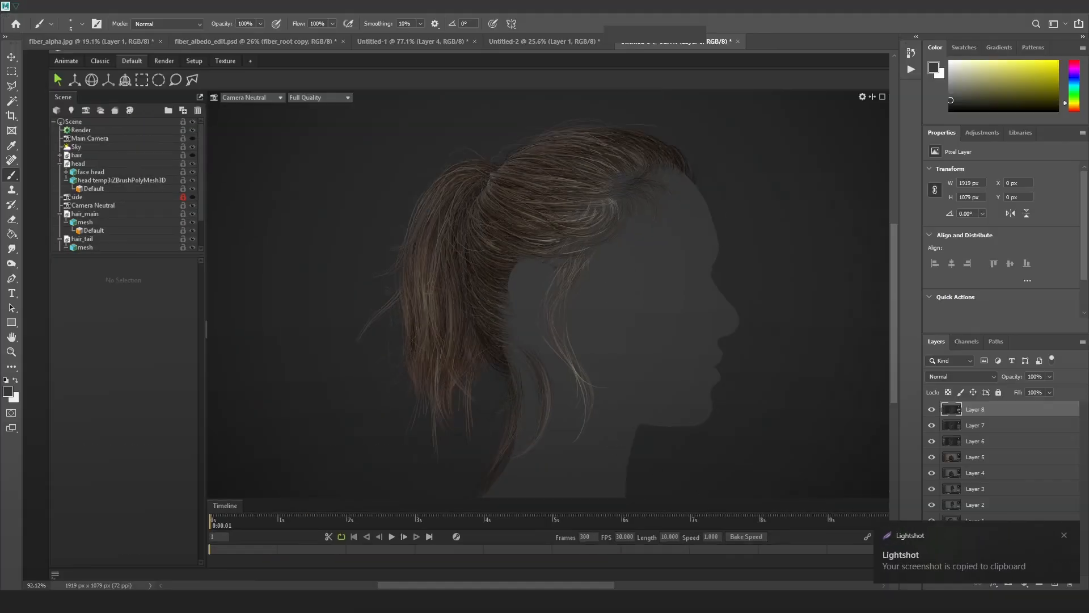
Toggle Layer 9 against the previous render to compare, then return to Maya.
scroll(592, 180, "up", 7, "alt")
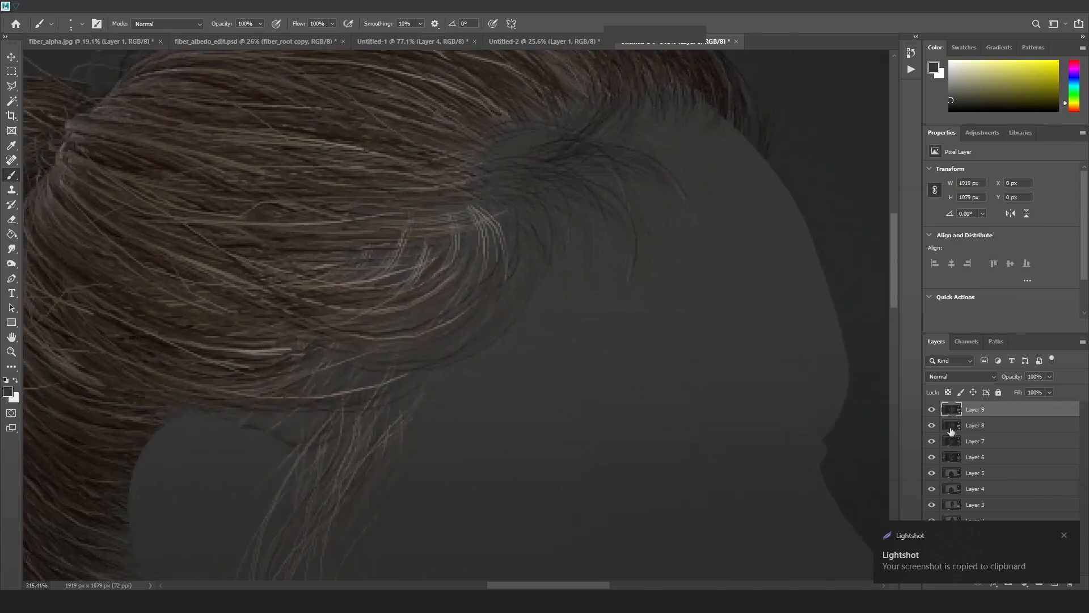
left_click_drag(471, 340, 822, 193)
left_click(932, 413)
left_click(932, 413)
left_click(931, 413)
left_click(932, 413)
key("alt+Tab")
key("alt+Tab")
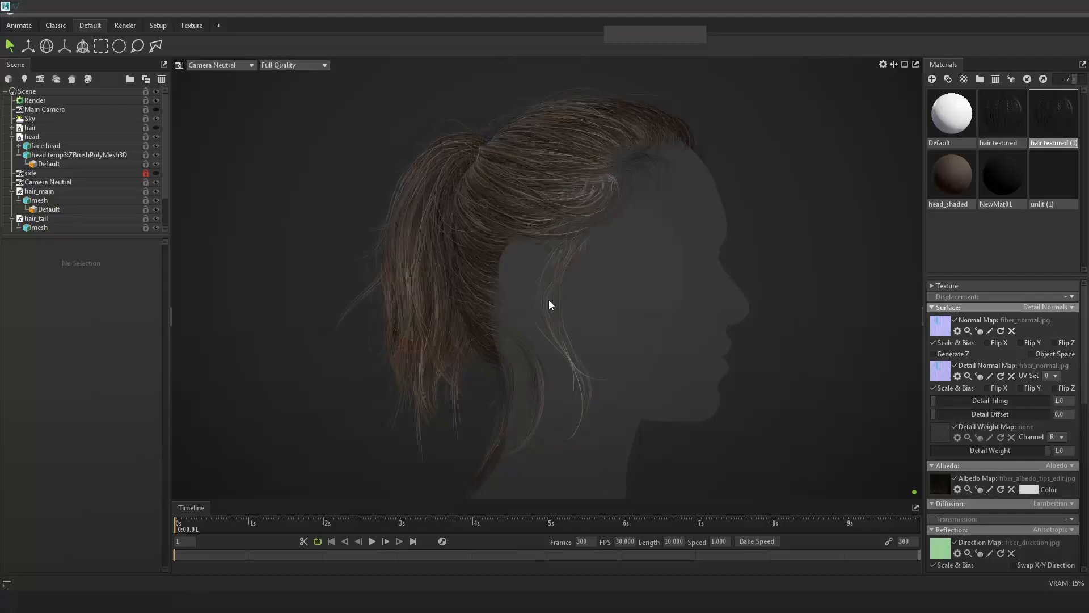
key("alt+Tab")
scroll(591, 308, "down", 3)
left_click_drag(665, 352, 666, 376, "alt")
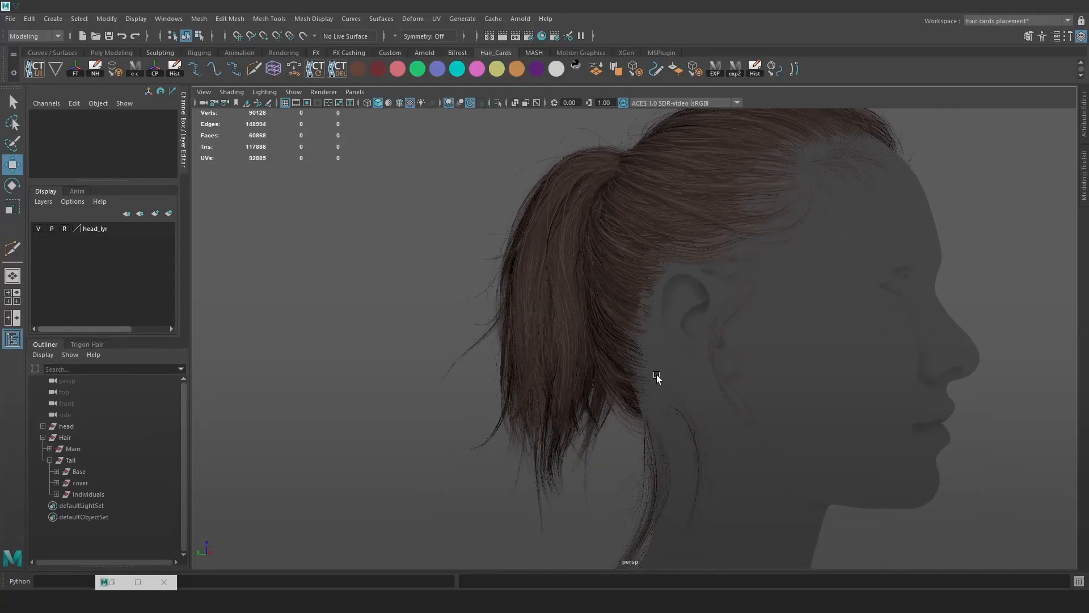
Expand the individuals group and select ponytail_indu_hairs, briefly checking Photoshop before returning to Maya.
left_click(104, 492)
left_click(55, 494)
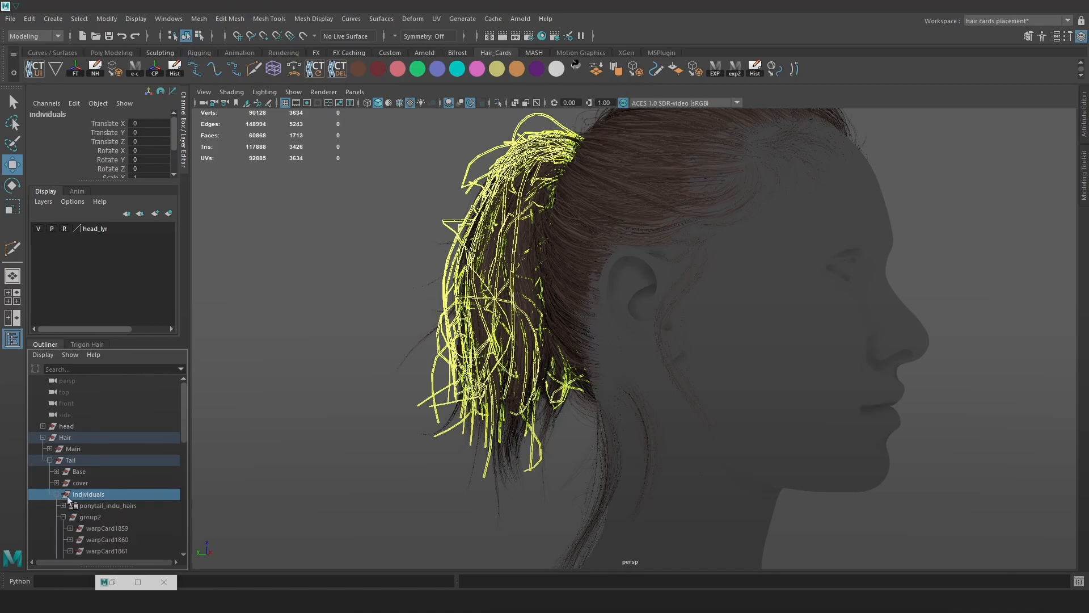
left_click(62, 515)
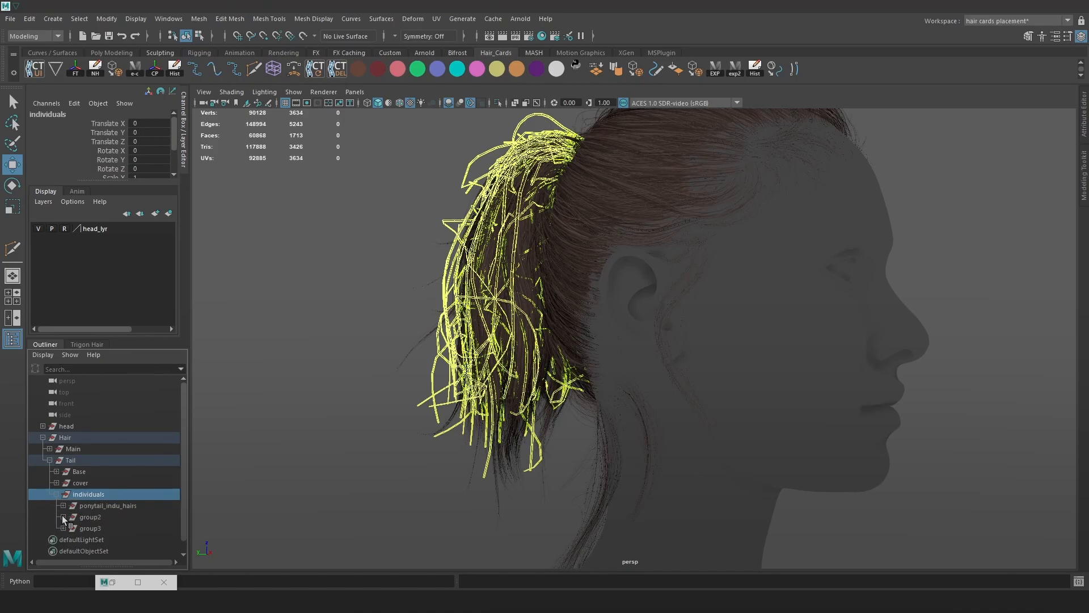
left_click(98, 507)
middle_click_drag(532, 494, 566, 430, "alt")
left_click_drag(567, 429, 732, 430, "alt")
key("space")
left_click(310, 350)
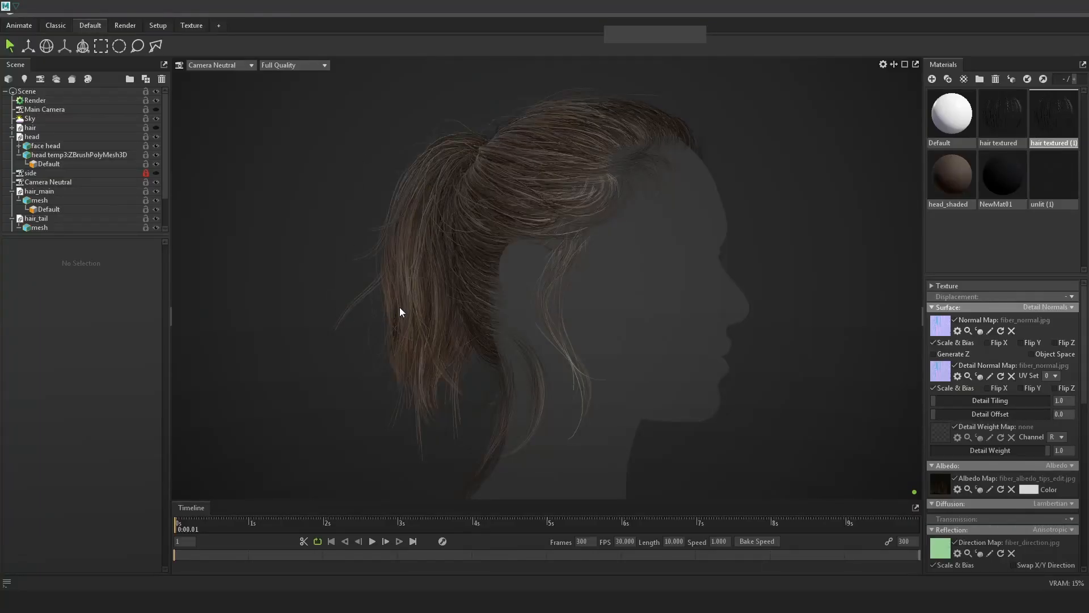
key("alt+Tab")
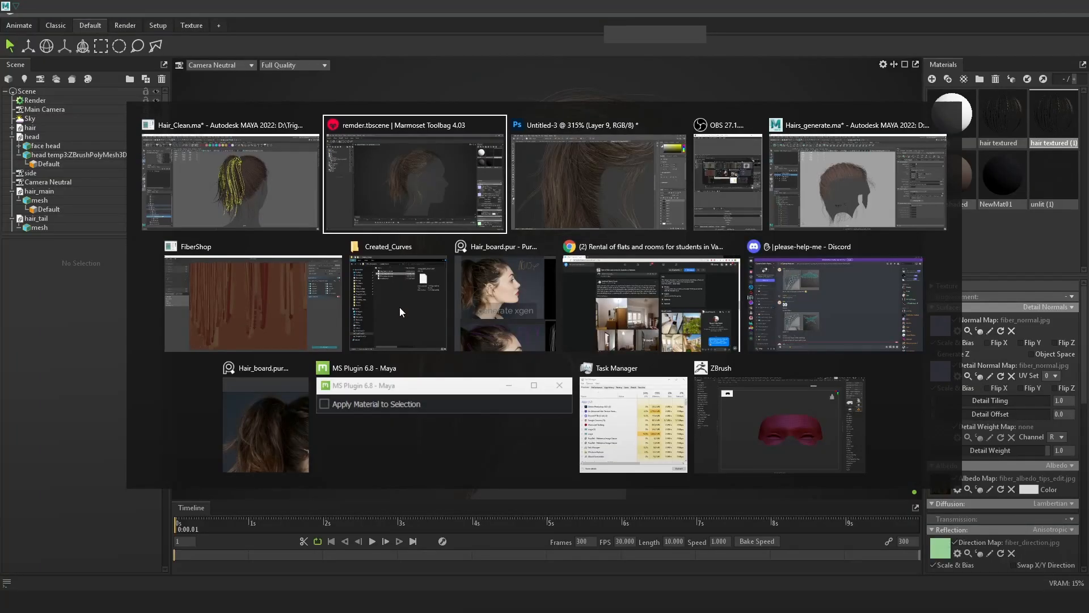
key("alt+Tab")
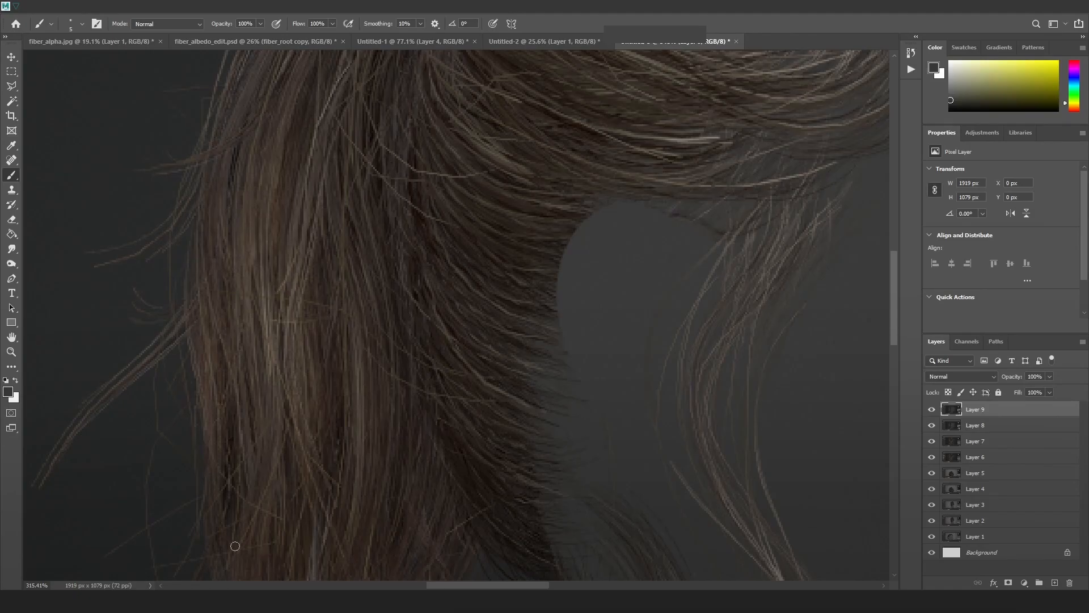
mouse_move(219, 557)
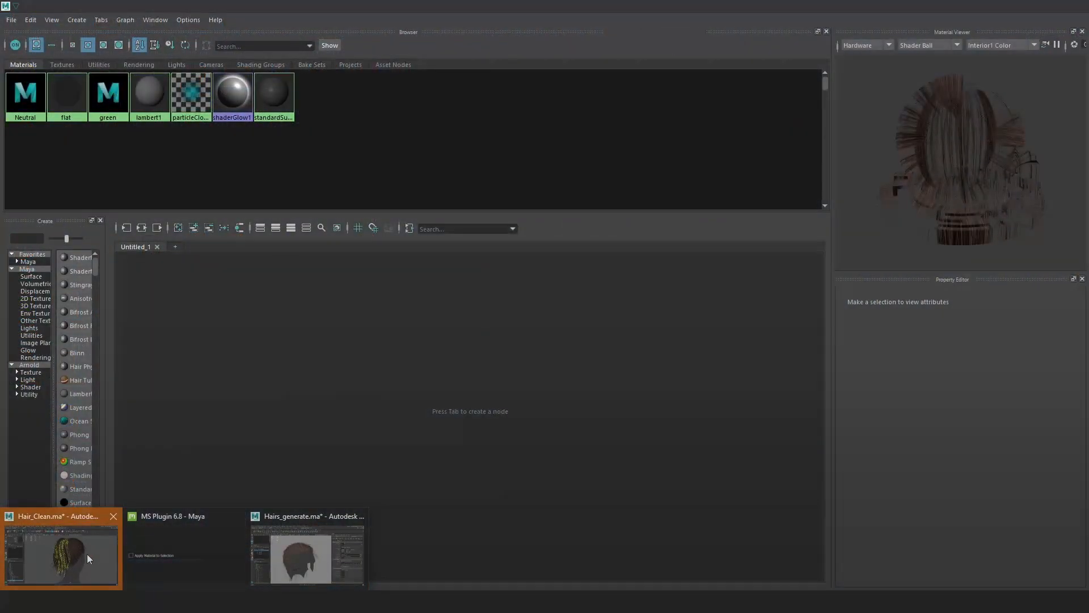
left_click(86, 554)
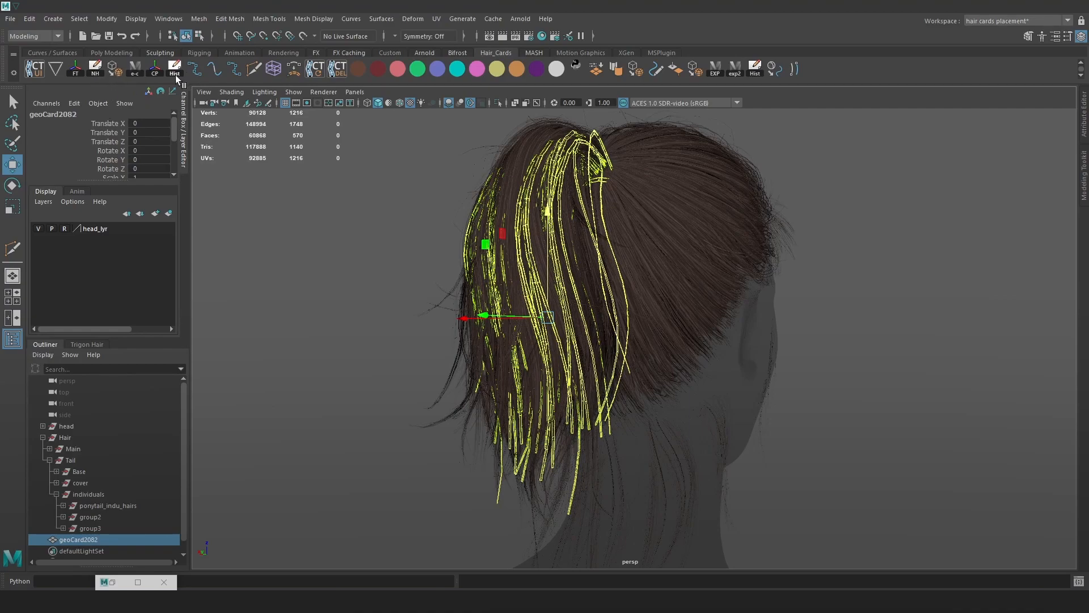
Move geoCard2082 into individuals, delete the empty ponytail_indu_hairs group, and rename the mesh clean_hairs.
middle_click_drag(93, 540, 113, 518)
left_click(113, 518)
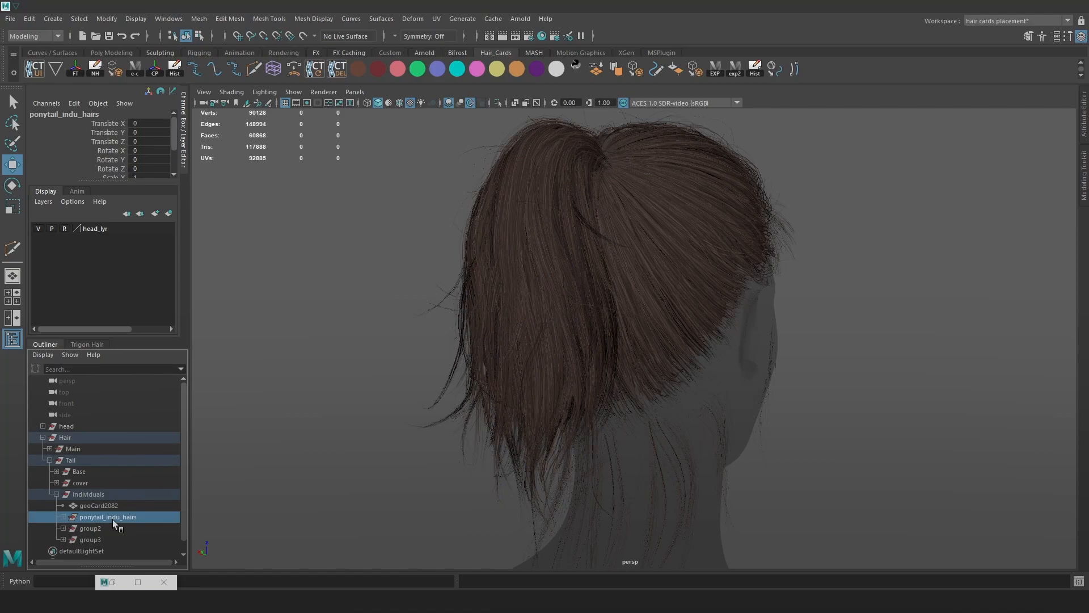
key("Delete")
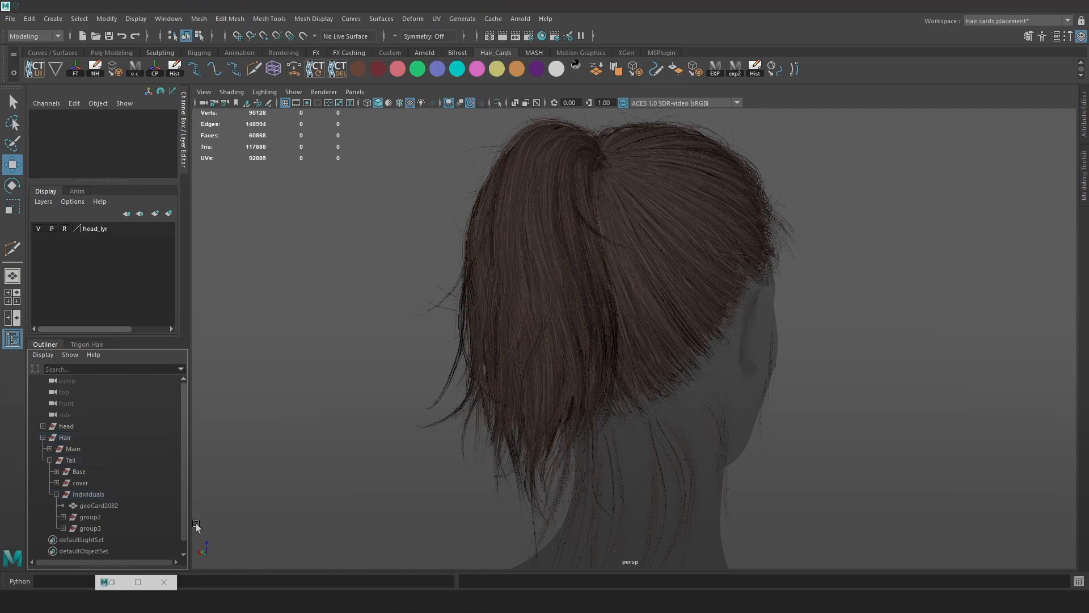
double_click(122, 504)
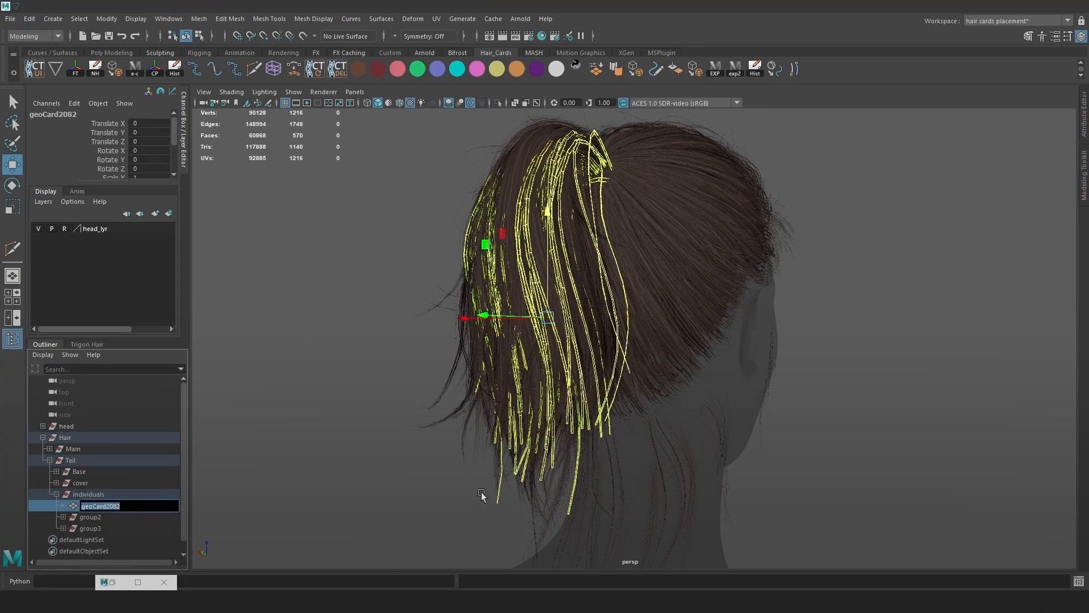
type("clean_hairs")
key("Return")
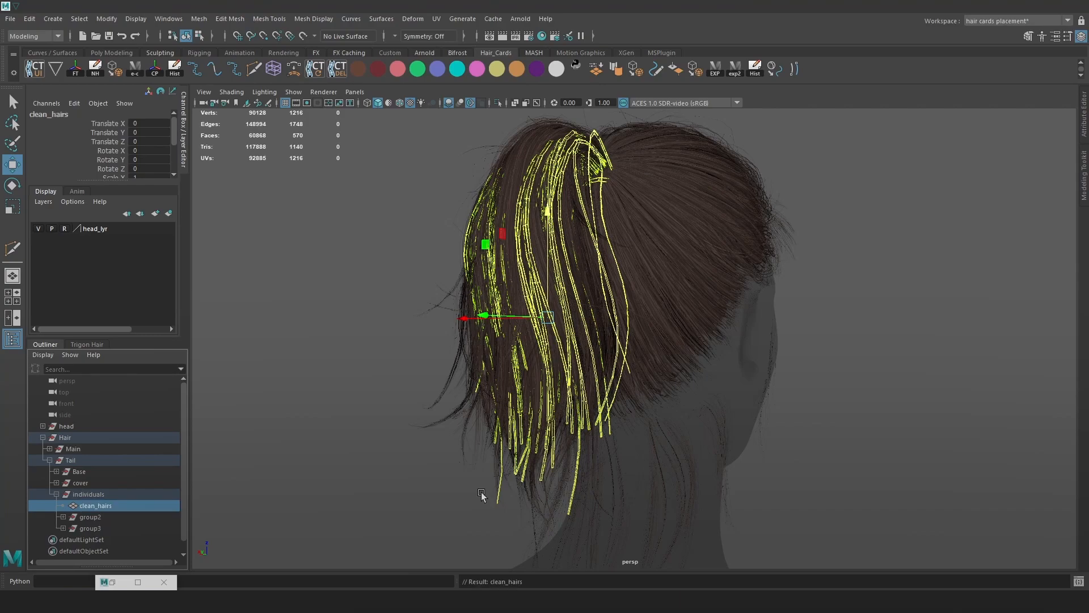
Delete the construction history of the geoCard2120 card mesh in group2.
left_click(117, 516)
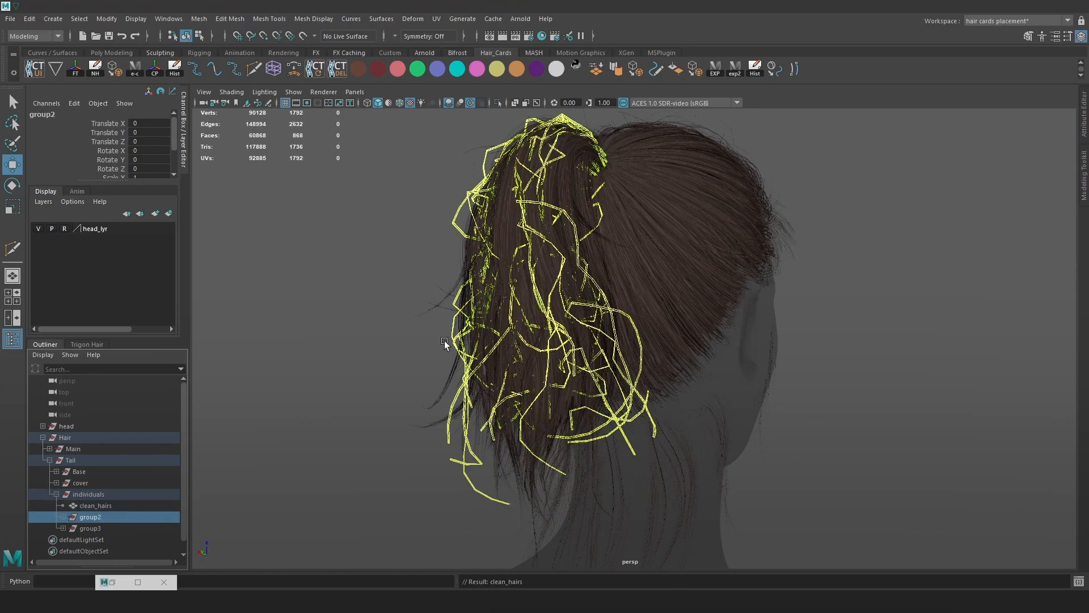
key("space")
left_click_drag(299, 366, 314, 319)
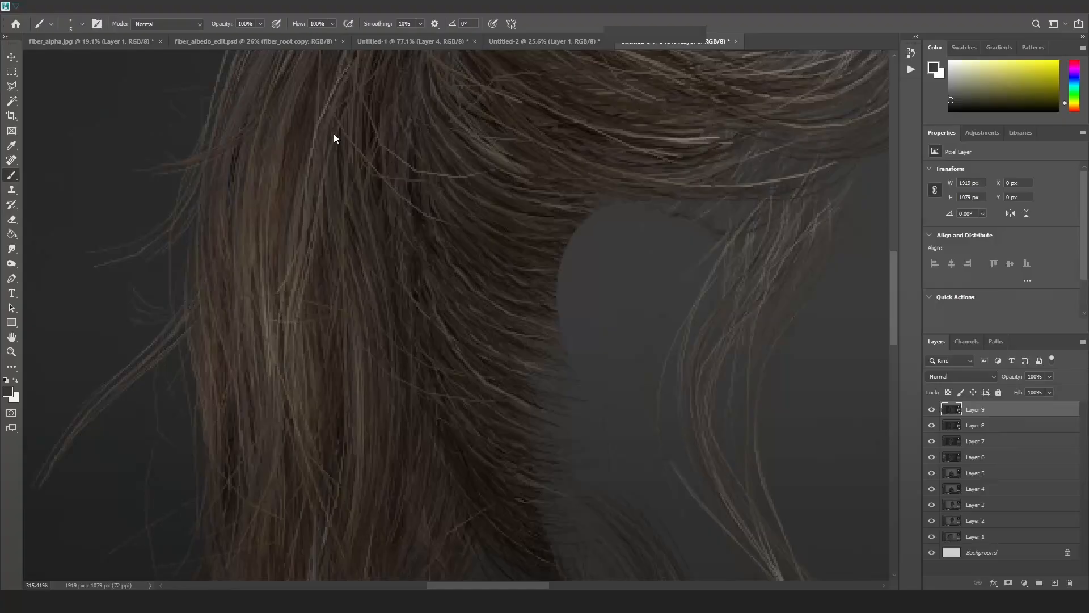
key("alt+Tab")
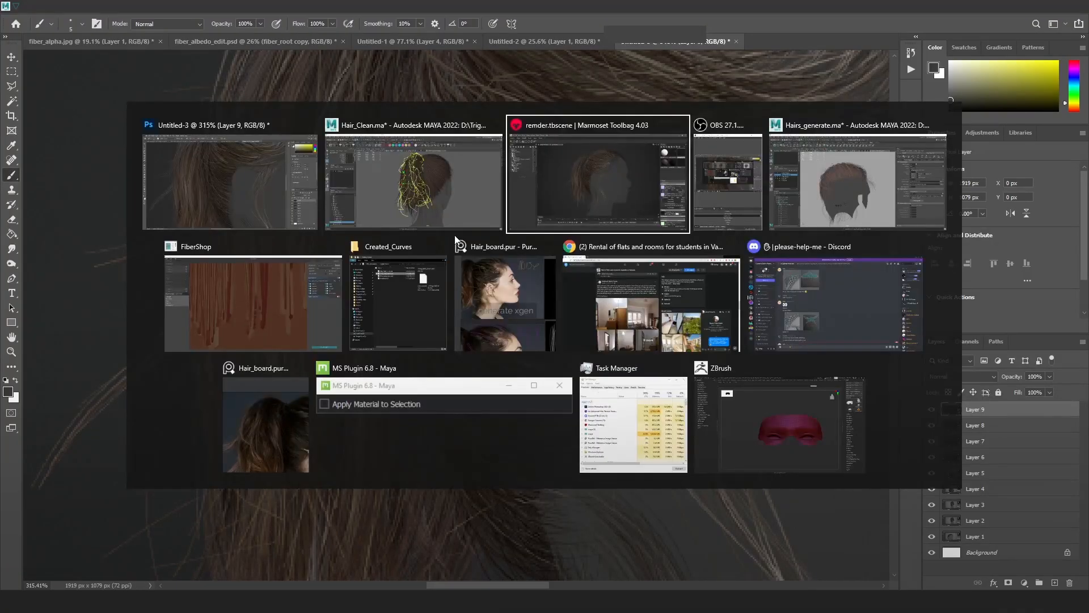
left_click(411, 189)
left_click_drag(500, 359, 477, 358, "alt")
scroll(477, 359, "down", 1)
scroll(477, 358, "up", 1)
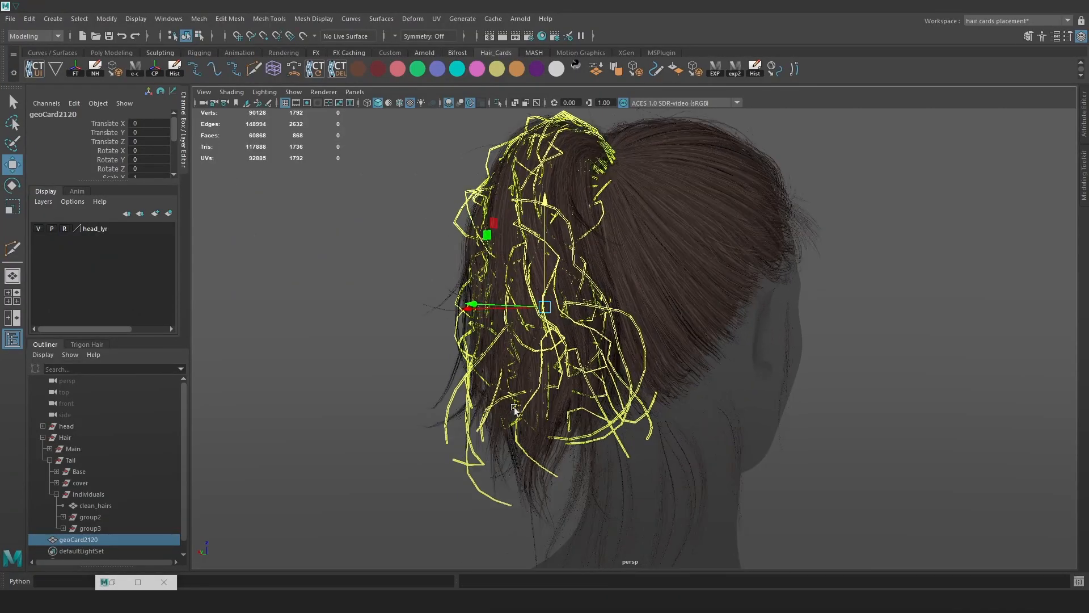
left_click(107, 540)
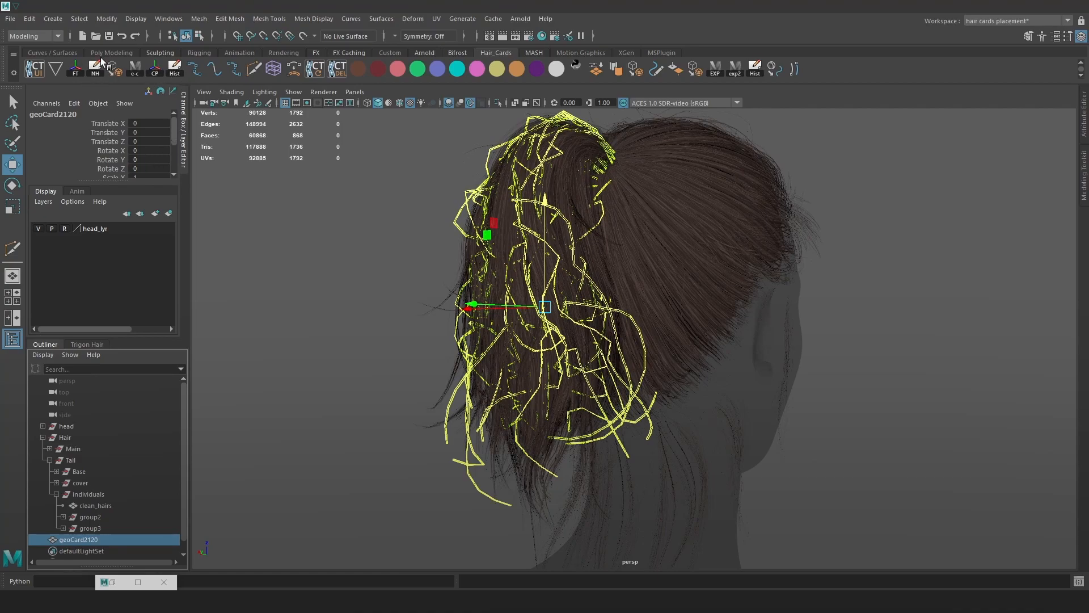
left_click(27, 19)
mouse_move(97, 161)
left_click(190, 161)
Rename geoCard2120 to noise, correcting the first attempt 'noisy'.
double_click(88, 541)
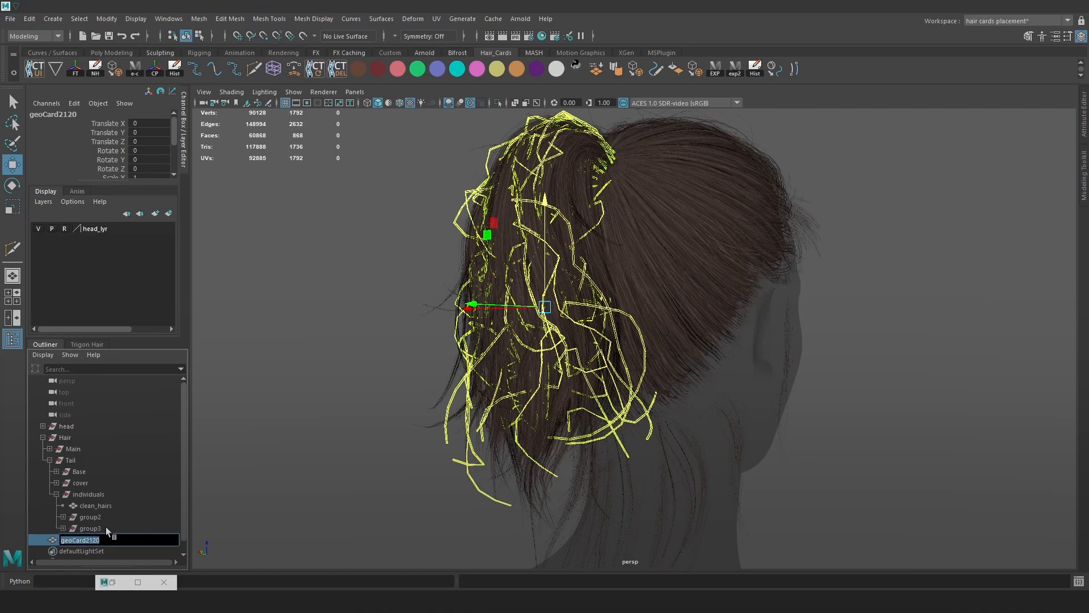
key("BackSpace")
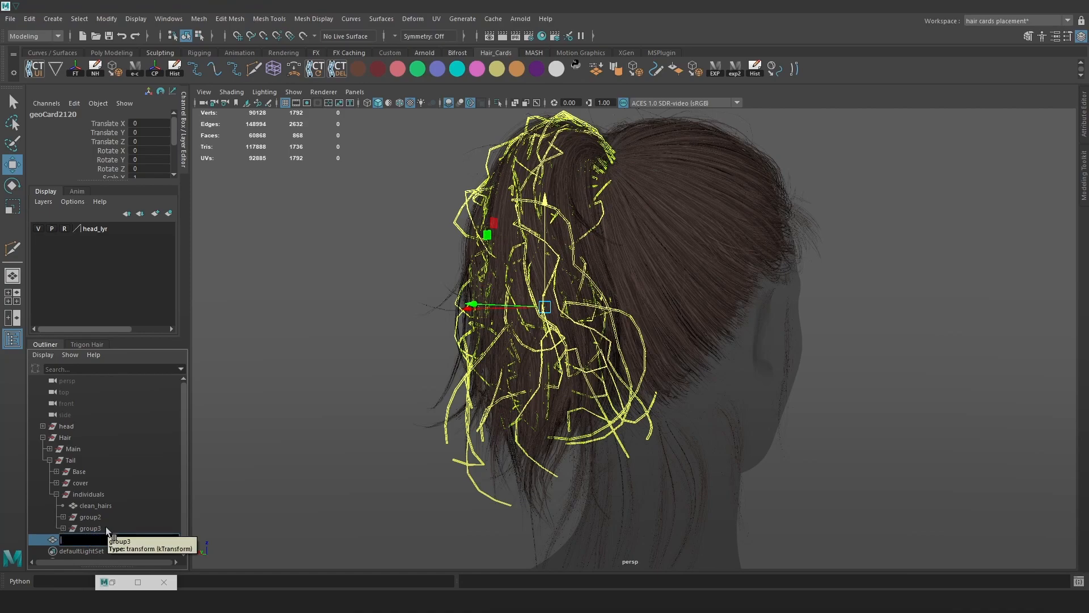
type("noisy")
key("Return")
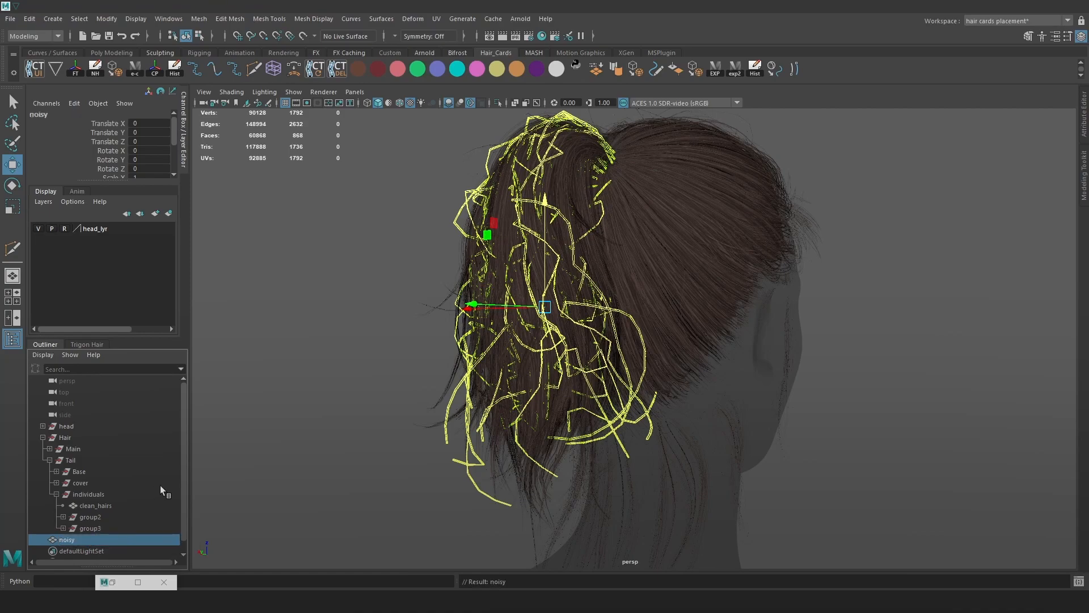
double_click(103, 536)
type("noise")
key("Return")
Move noise into the individuals group, delete the empty group2, and select group3.
middle_click_drag(86, 542, 104, 509)
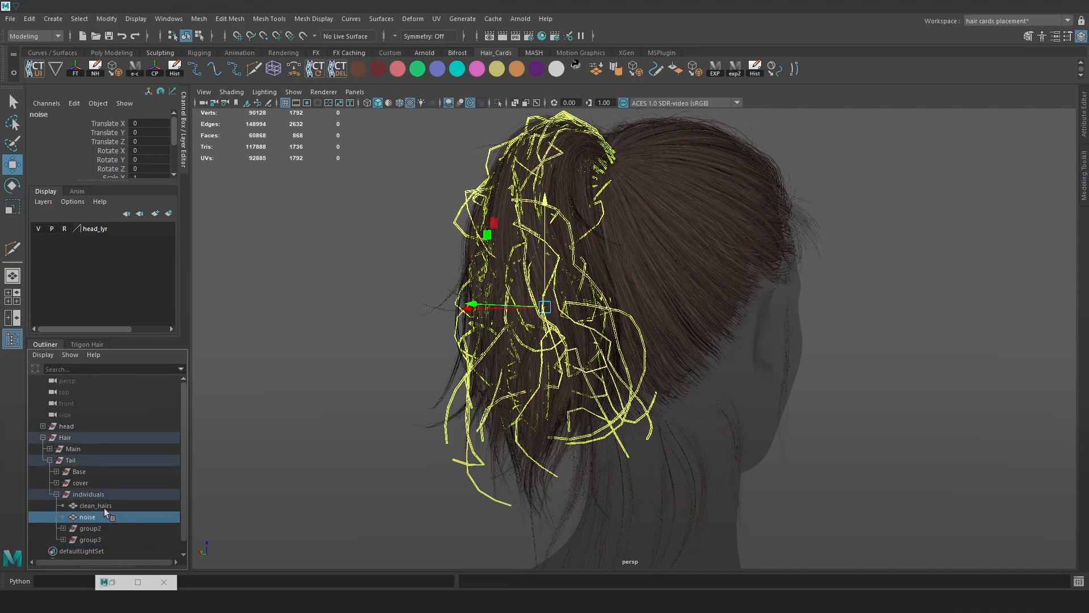
left_click(100, 528)
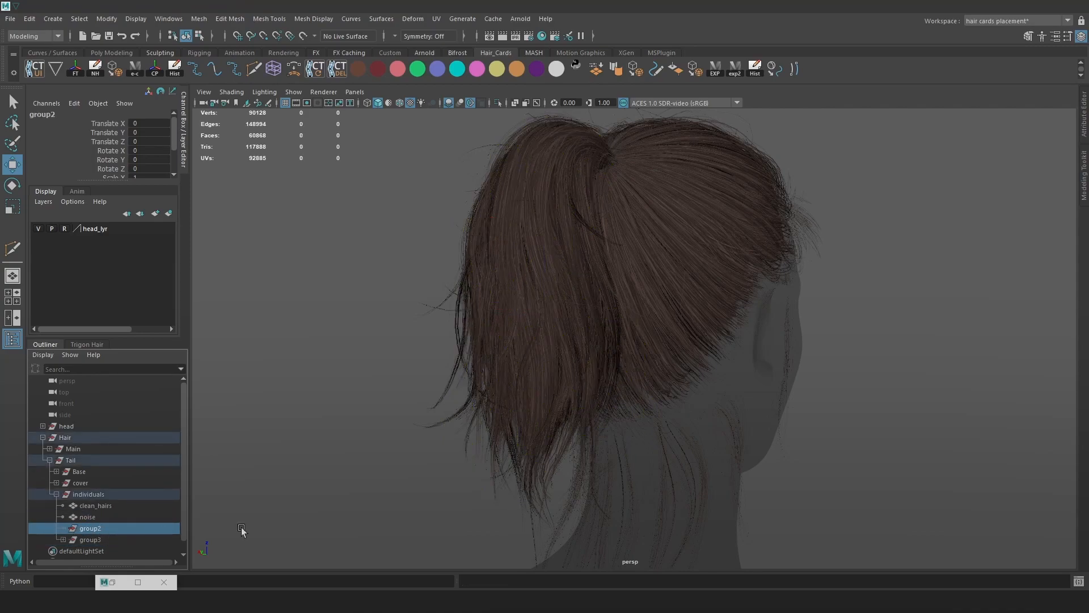
key("Delete")
left_click(94, 527)
left_click_drag(687, 279, 635, 258, "alt")
key("space")
left_click(326, 297)
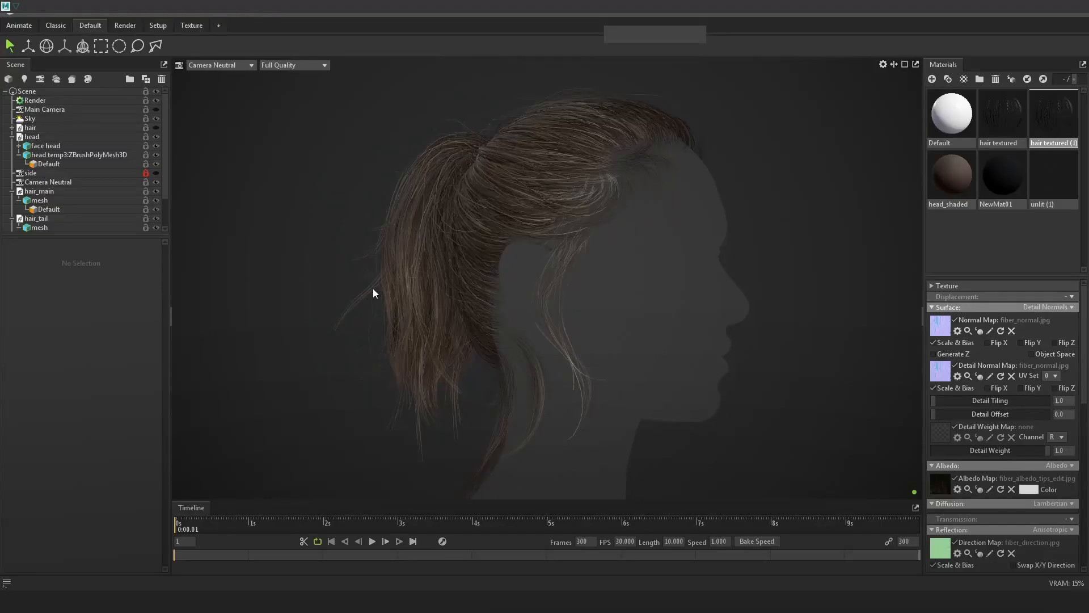
Rename geoCard2148 to noise_begin, fixing the interim names noisy_begin and noise3_begin.
key("alt+Tab")
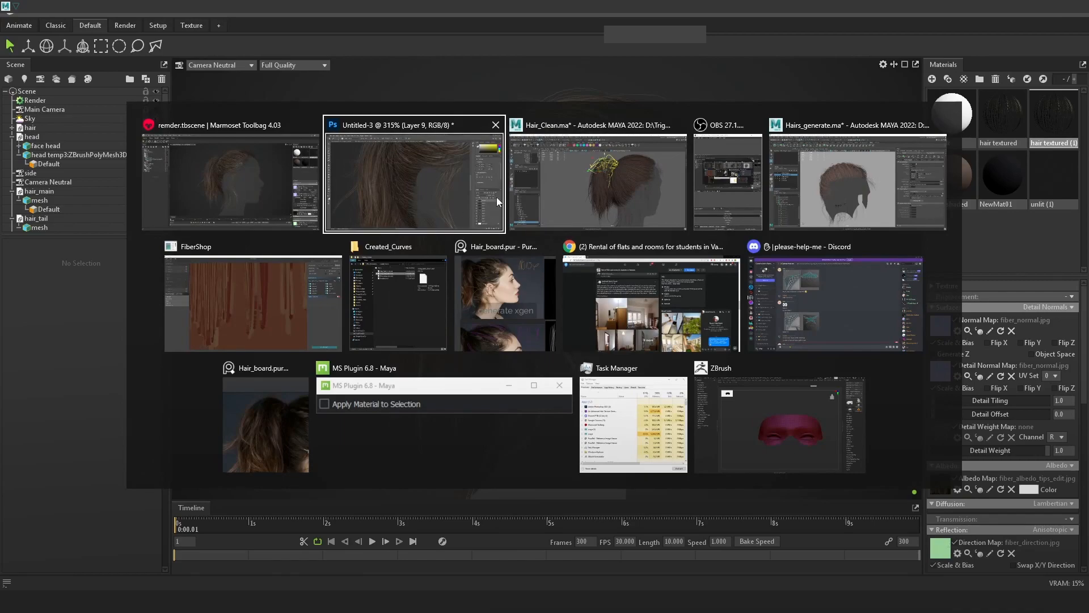
left_click(569, 189)
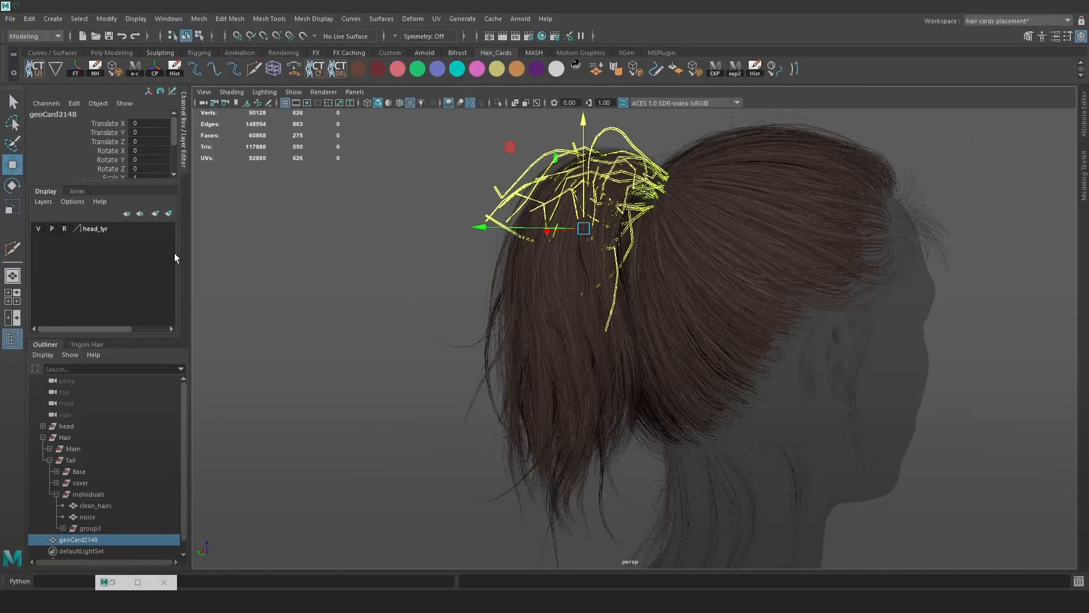
double_click(77, 541)
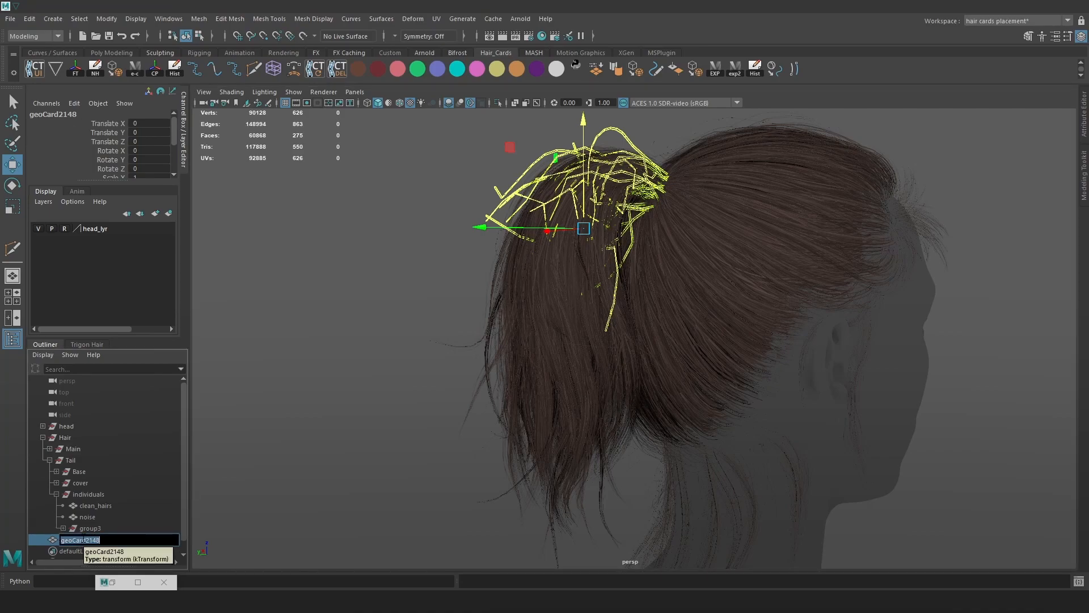
type("noisy_begin")
key("Return")
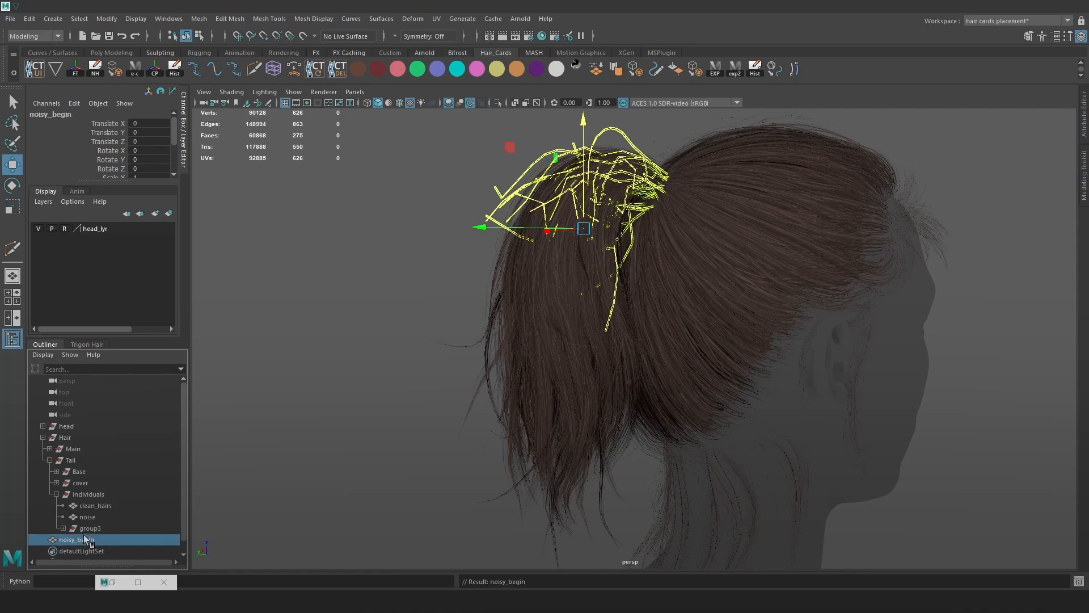
double_click(79, 540)
key("Right")
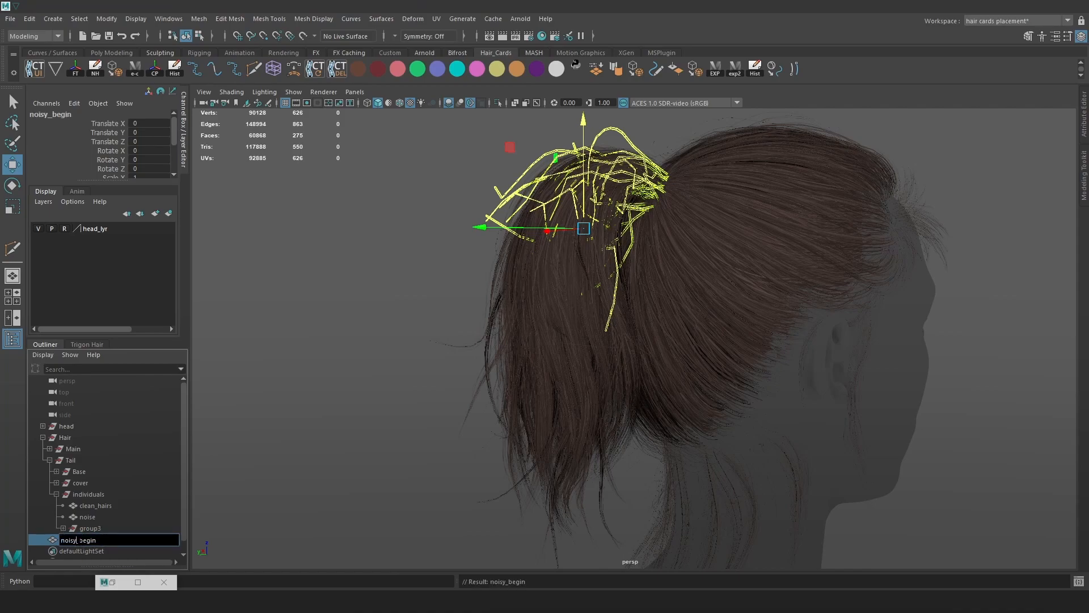
key("BackSpace")
key("BackSpace")
key("BackSpace")
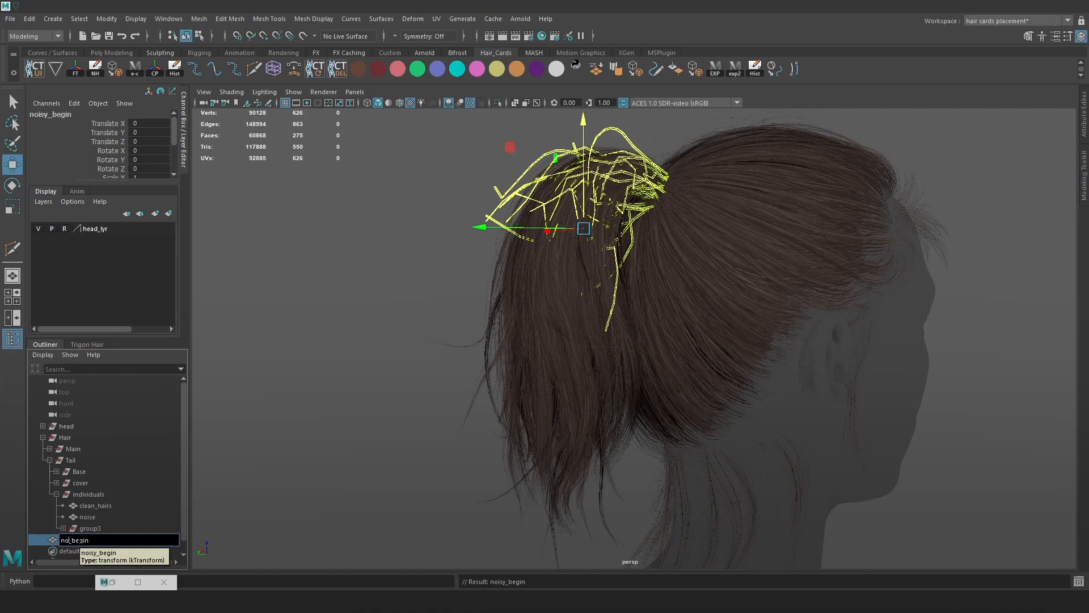
type("ise3")
key("Return")
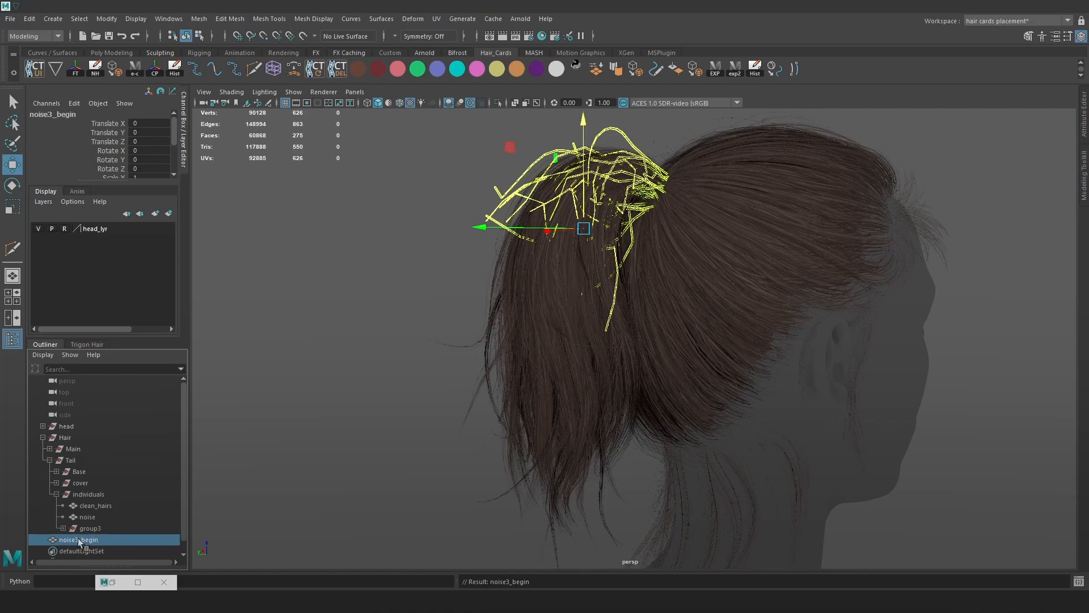
double_click(79, 540)
key("Right")
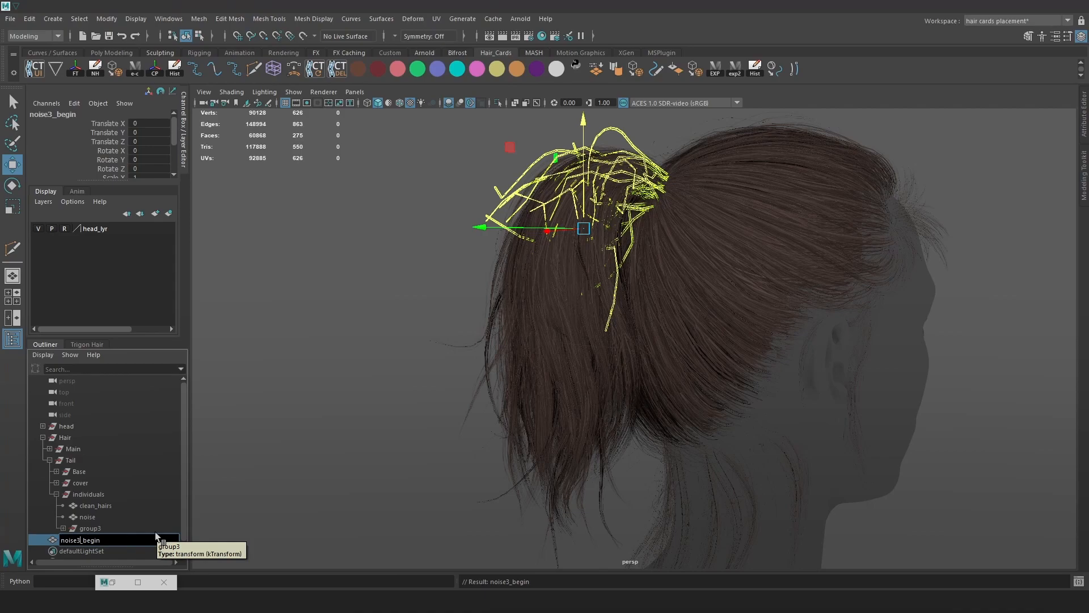
key("BackSpace")
key("Return")
Move noise_begin into individuals, delete the empty group3, and collapse the individuals group.
middle_click_drag(104, 536, 102, 523)
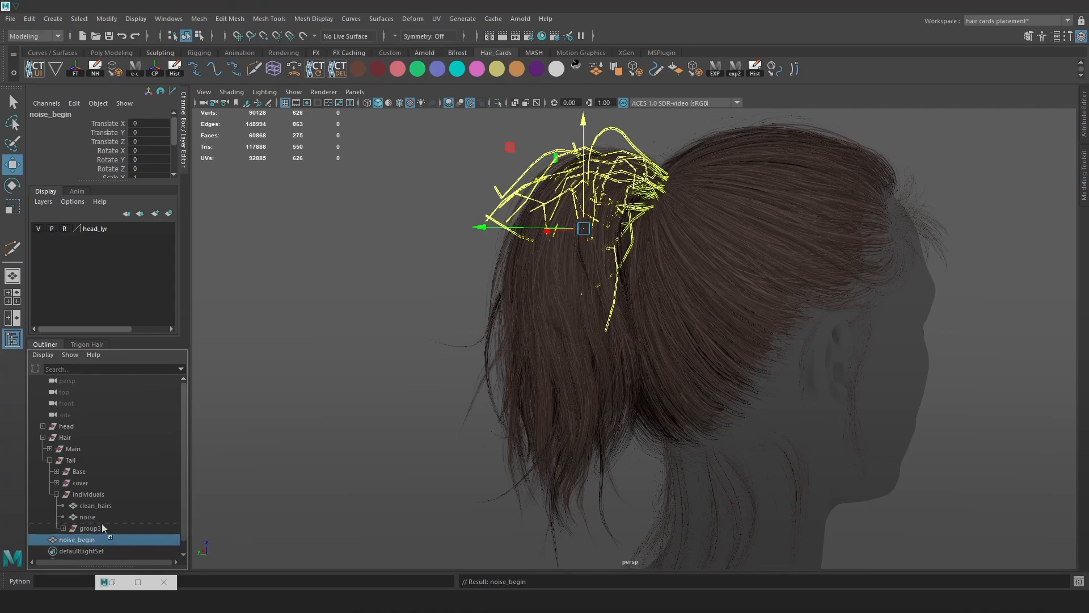
left_click(101, 537)
key("Delete")
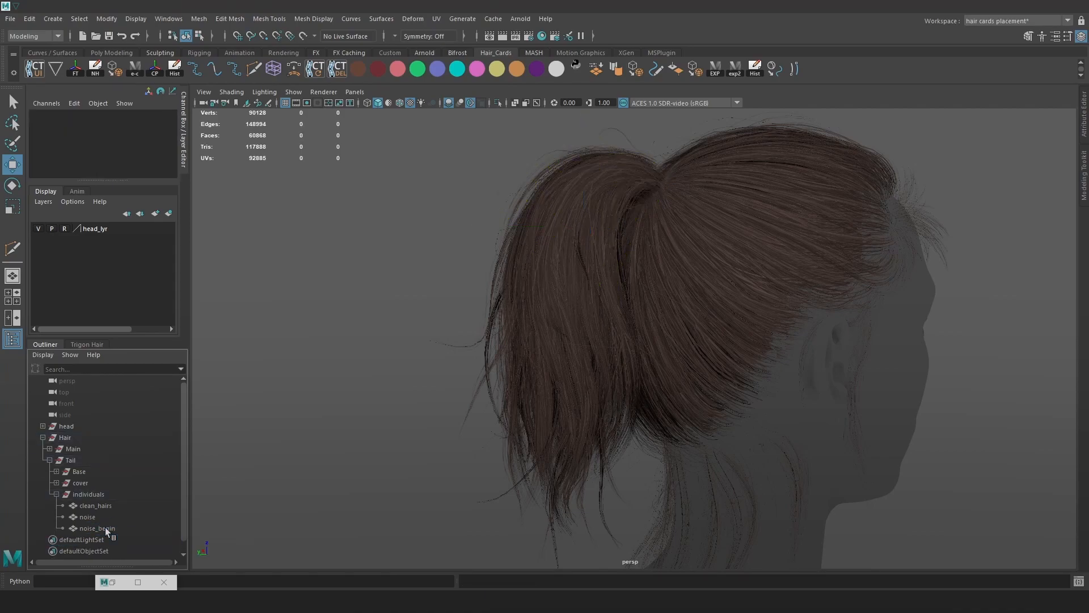
left_click(56, 494)
left_click(90, 494)
left_click_drag(328, 403, 374, 397, "alt")
left_click(200, 461)
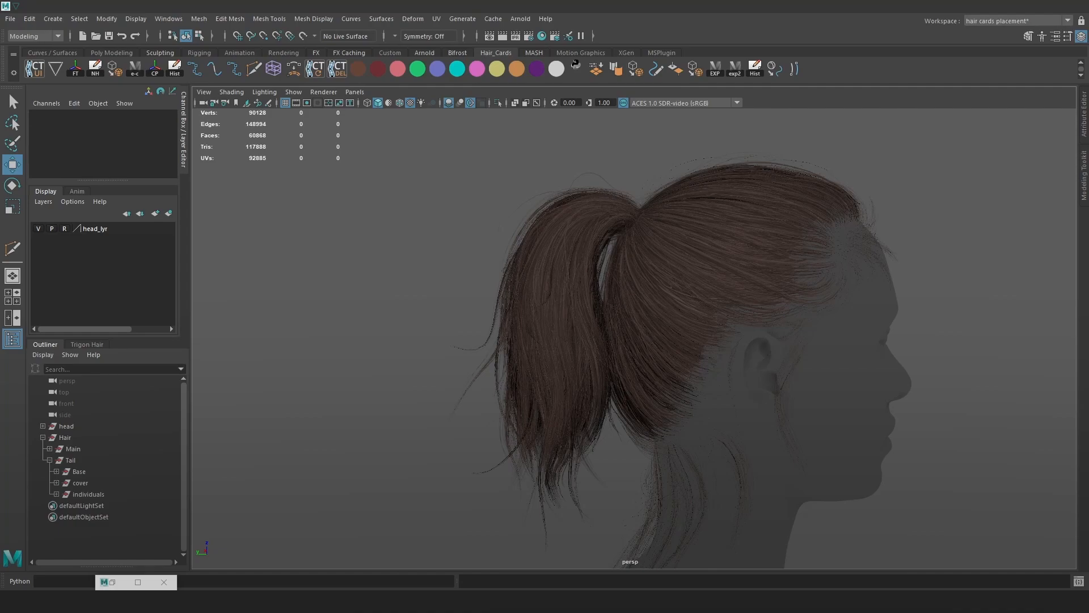
Delete the seven leftover items, noise through Base, from the cover group.
left_click(56, 483)
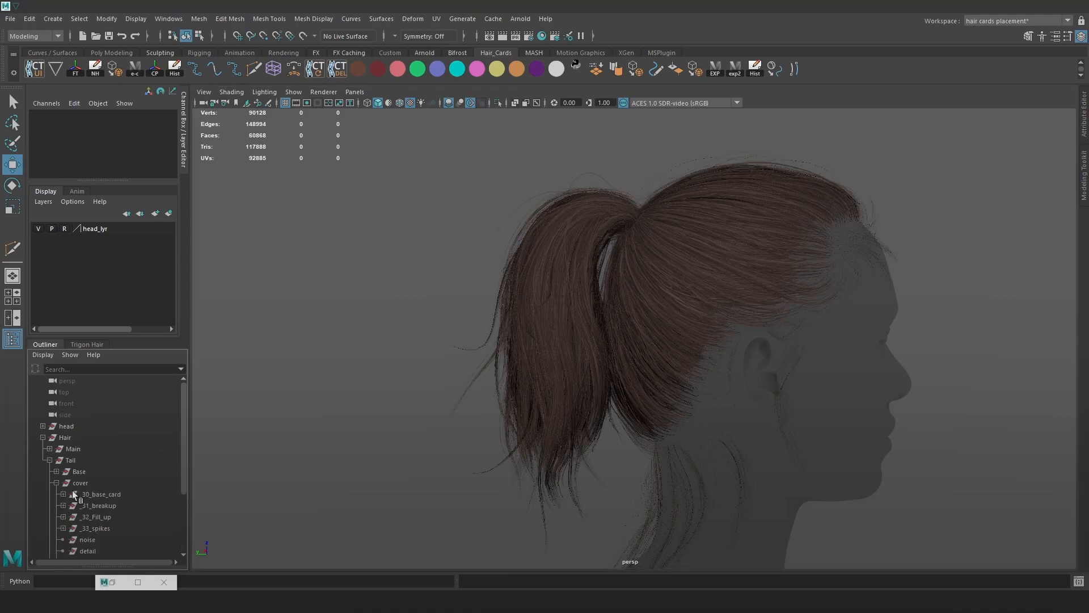
scroll(100, 508, "down", 3)
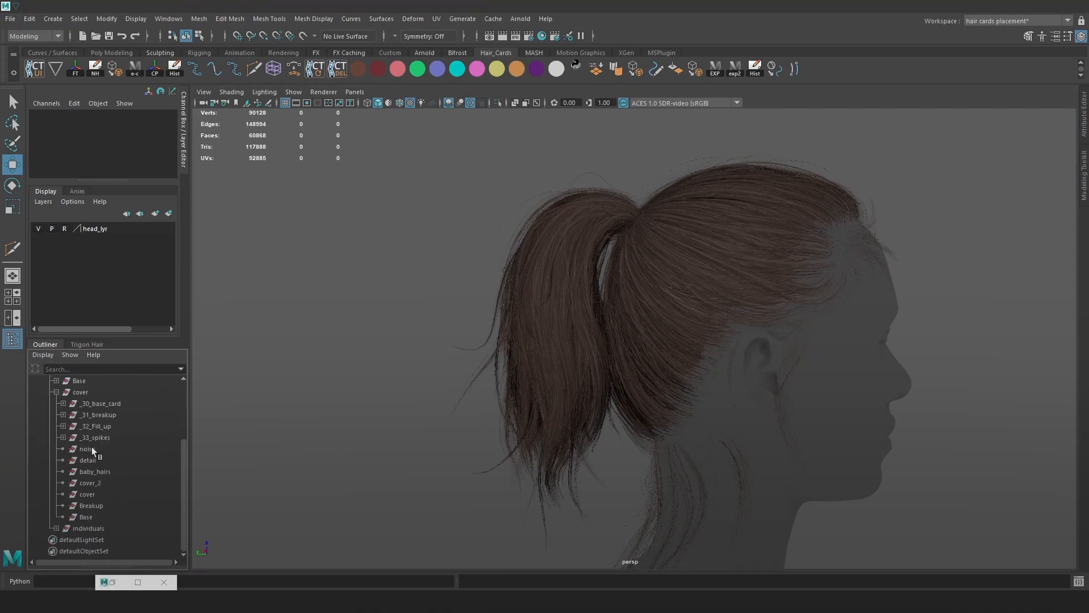
left_click(91, 448)
left_click(94, 515, "shift")
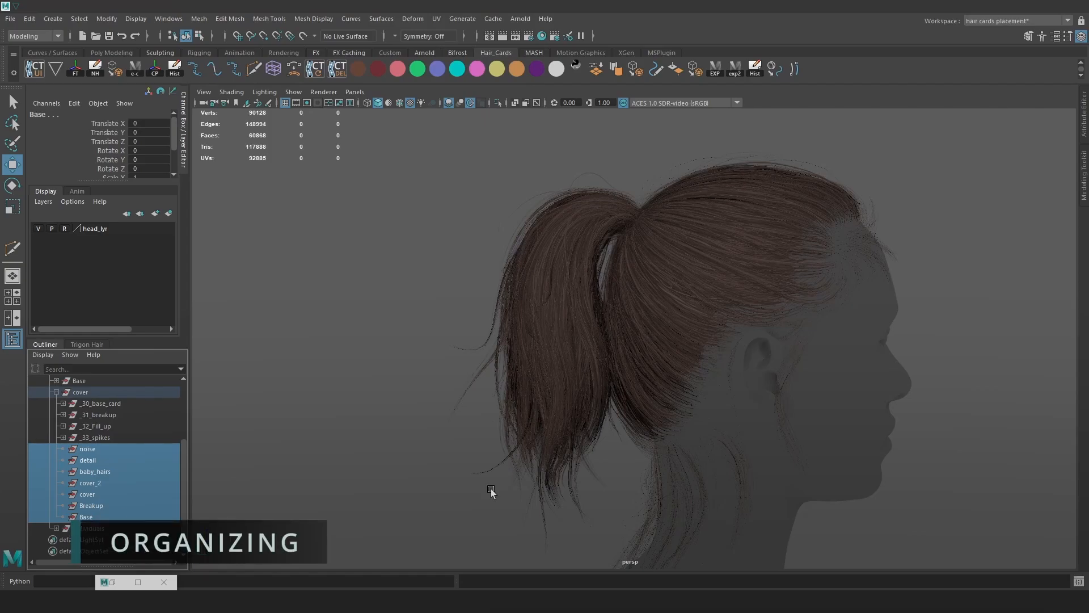
key("Delete")
Review the _33_spikes, _32_Fill_up, _31_breakup and _30_base_card groups, then combine the _33_spikes cards into one mesh.
left_click(102, 517)
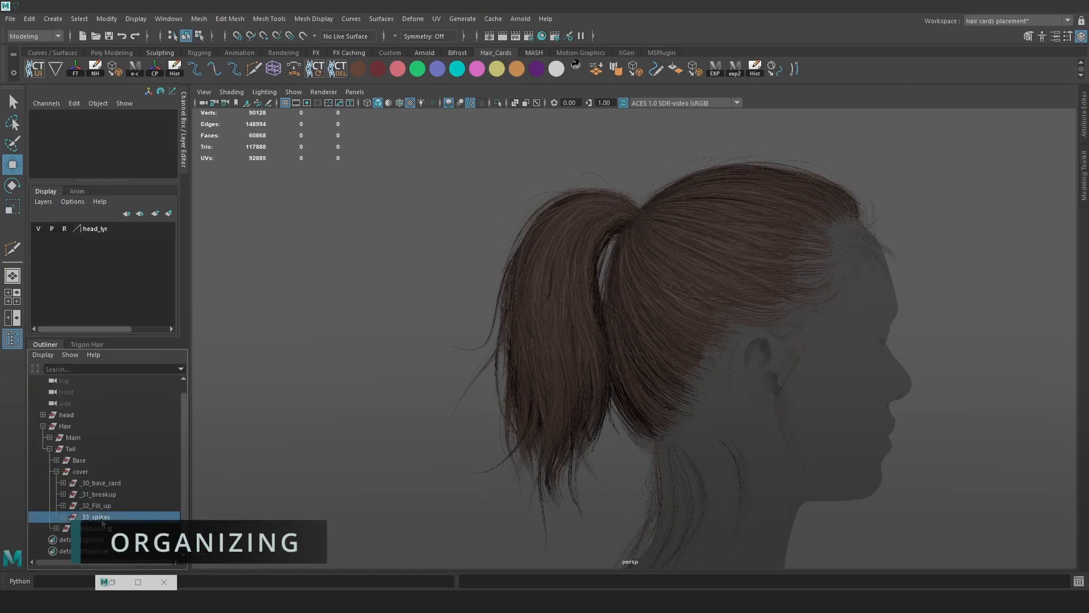
left_click_drag(393, 322, 508, 366, "alt")
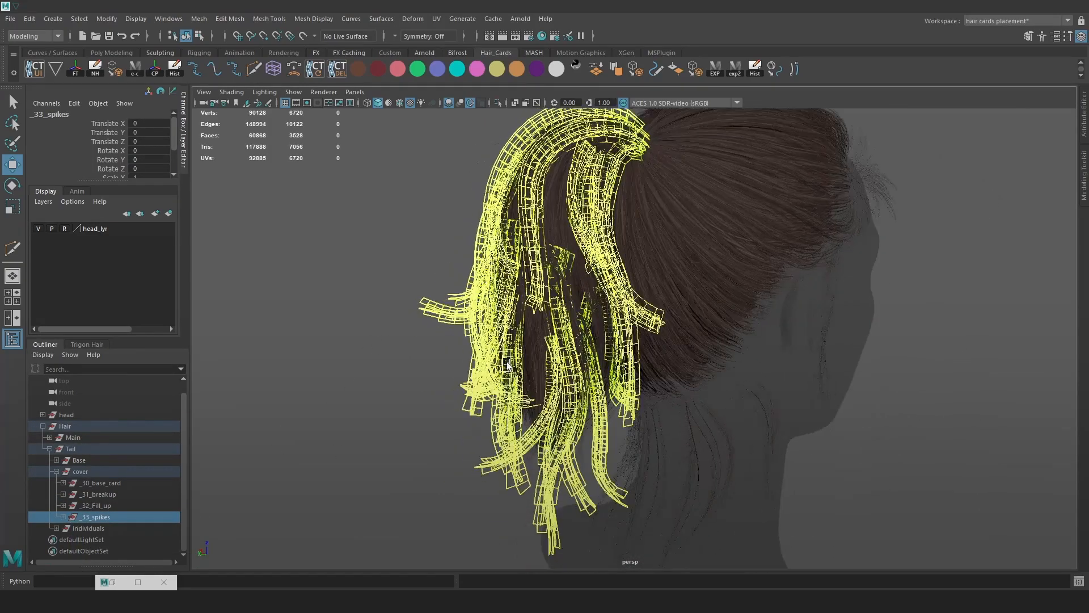
left_click(112, 506)
left_click(109, 493)
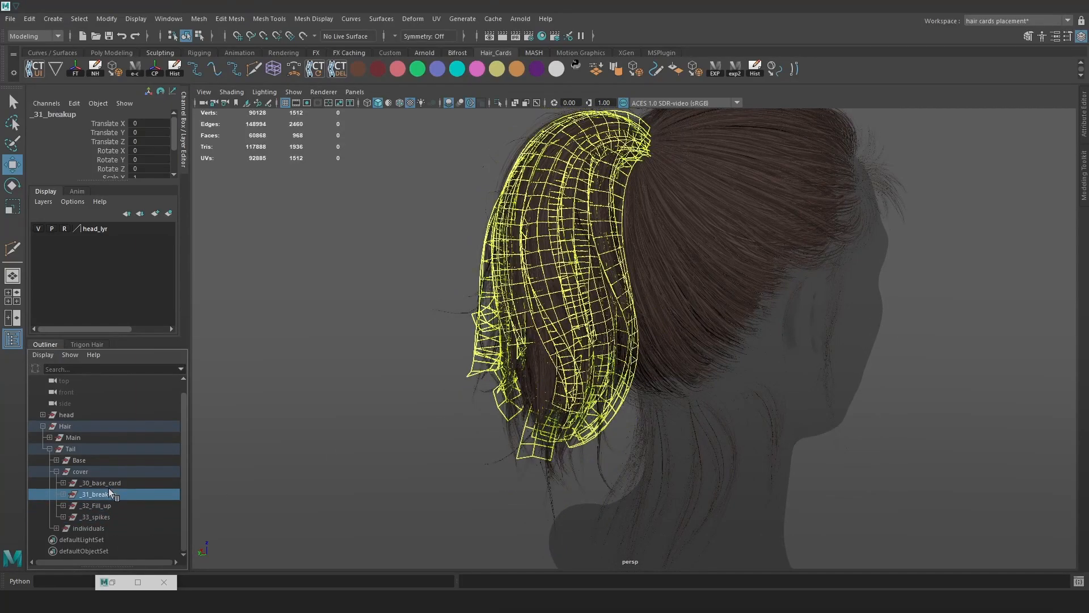
left_click(113, 483)
left_click(105, 517)
mouse_move(511, 318)
left_mouse_down("alt")
mouse_move(605, 329)
mouse_move(570, 311)
mouse_move(423, 325)
mouse_move(502, 328)
left_mouse_up("alt")
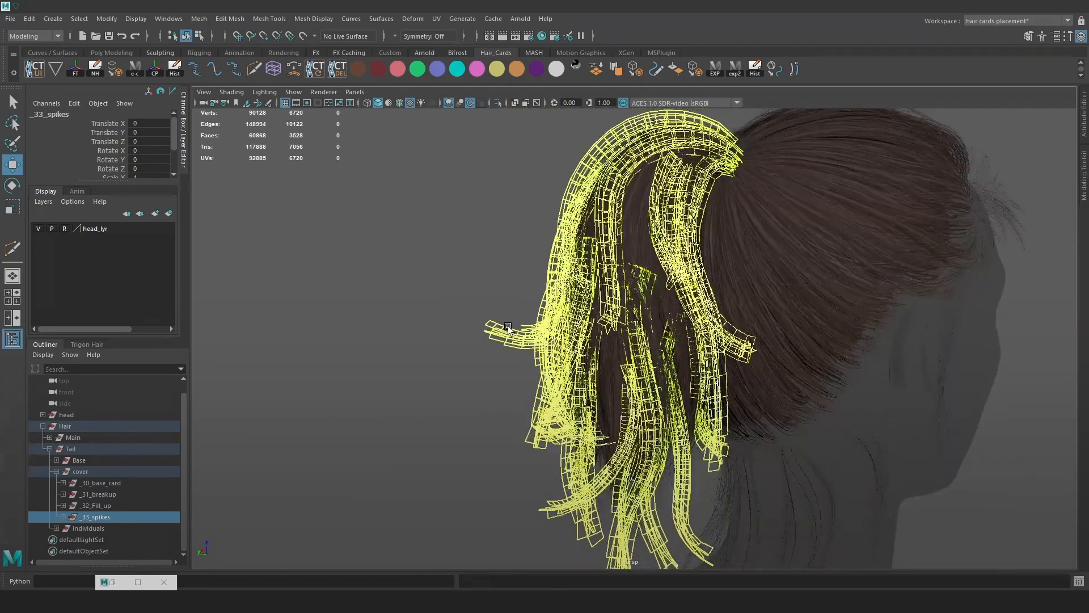
key("space")
left_click(363, 350)
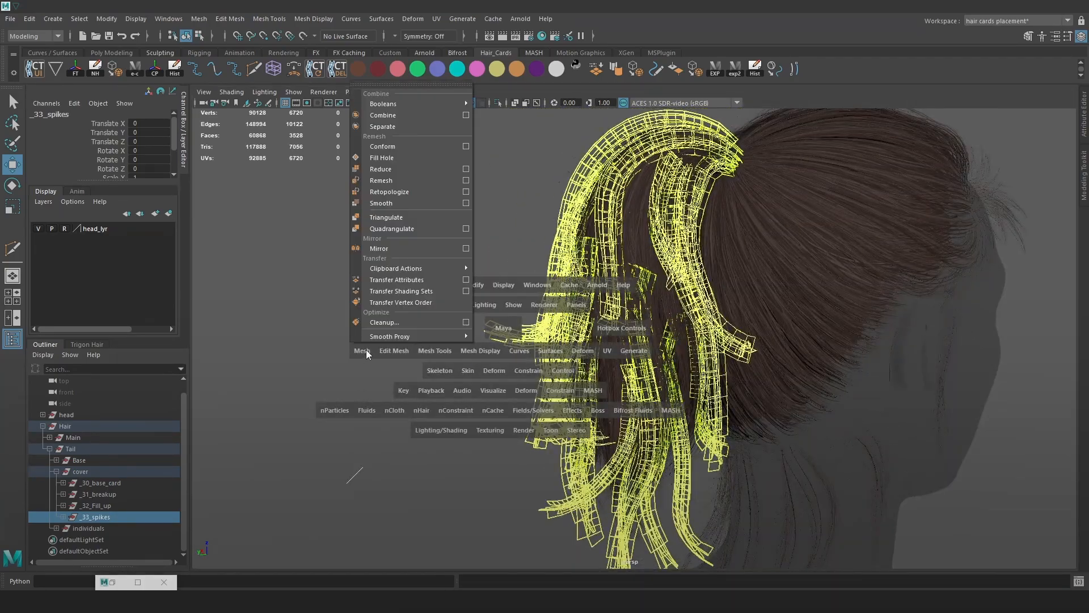
left_click(387, 115)
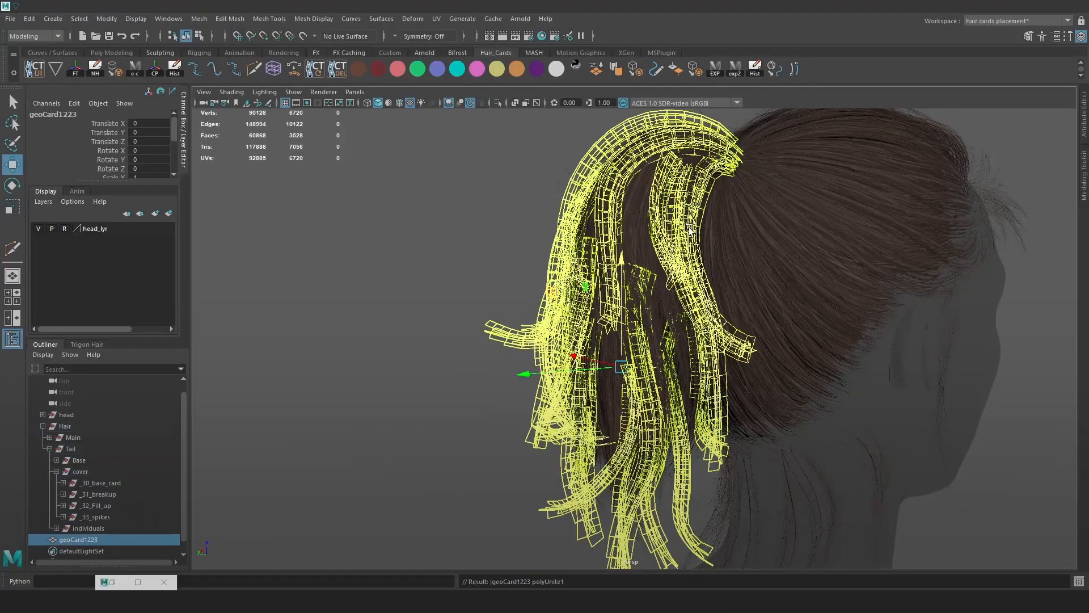
Rename the combined spike mesh to spikes and parent it under the cover group.
right_click_drag(631, 262, 638, 270, "alt")
right_click_drag(528, 295, 573, 284, "alt")
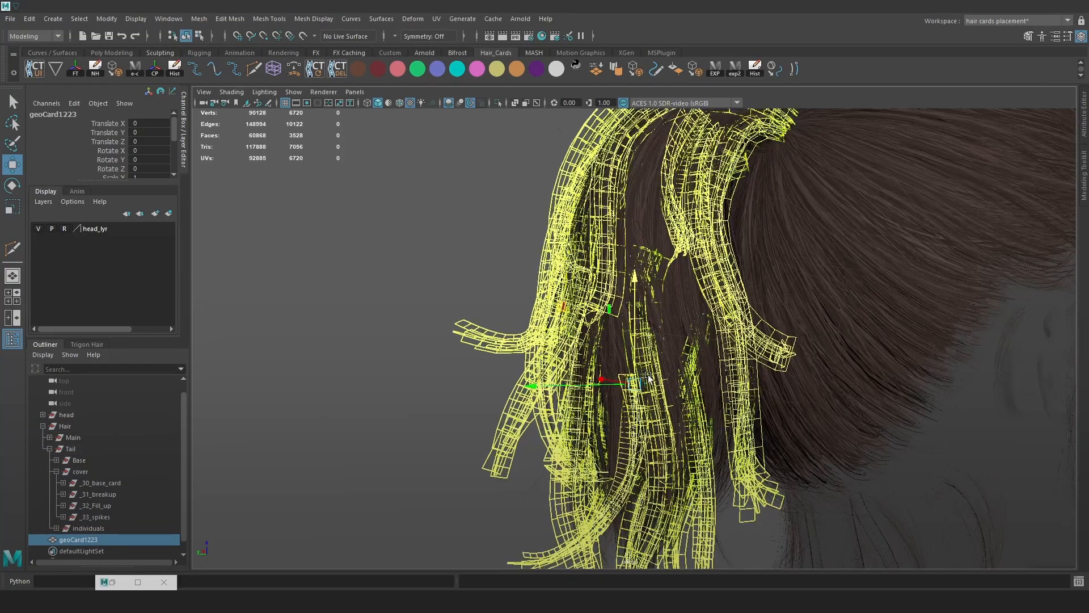
middle_click_drag(632, 209, 629, 260, "alt")
left_click_drag(716, 234, 652, 233, "alt")
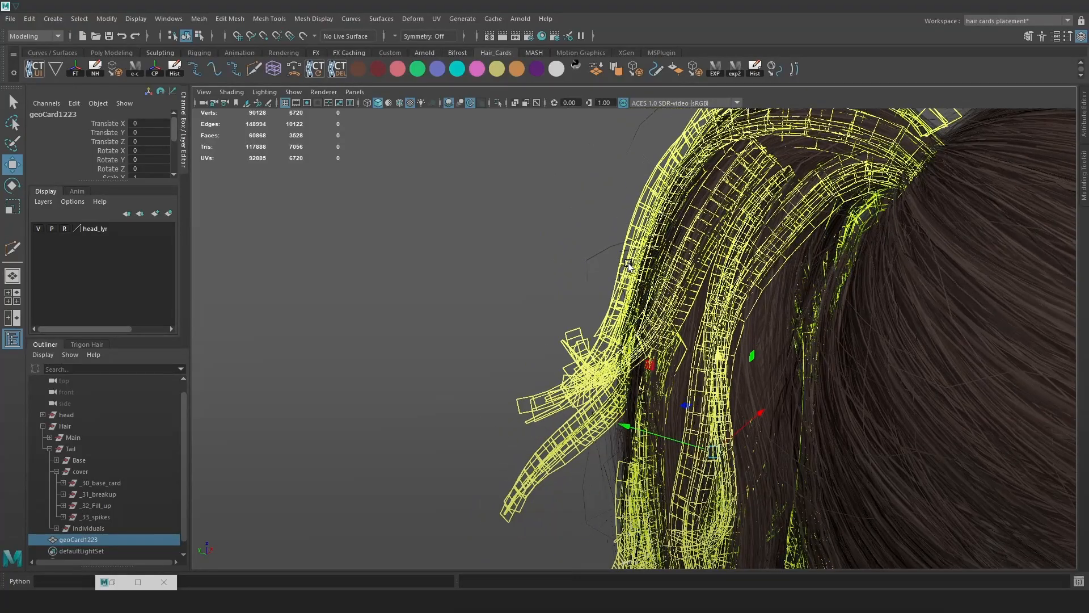
right_click_drag(745, 331, 646, 319, "alt")
left_click_drag(647, 319, 672, 295, "alt")
right_click_drag(673, 295, 697, 288, "alt")
middle_click_drag(697, 289, 678, 262, "alt")
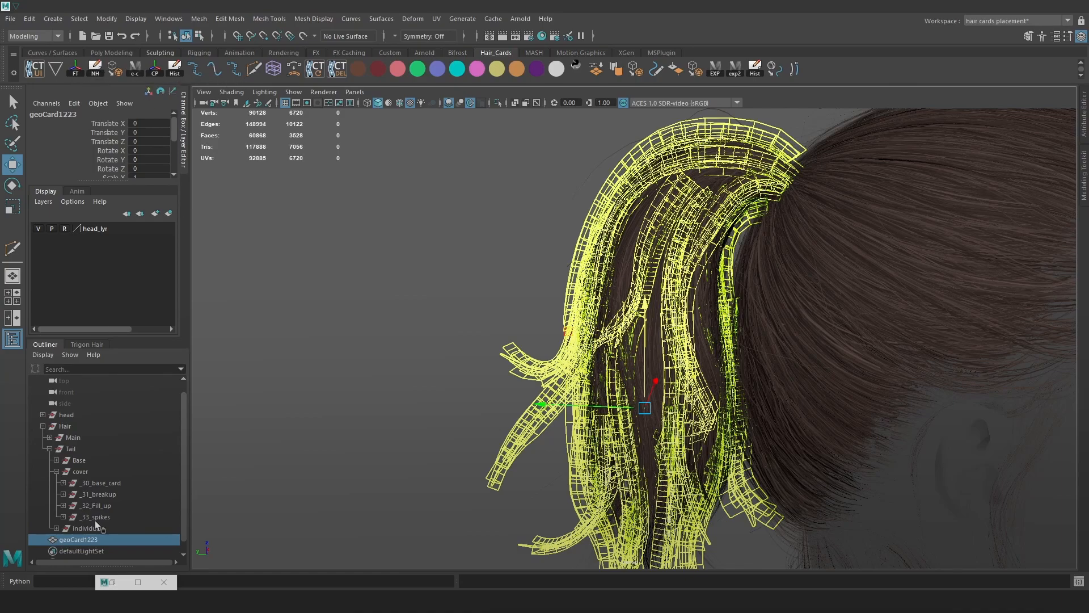
double_click(94, 539)
type("sp")
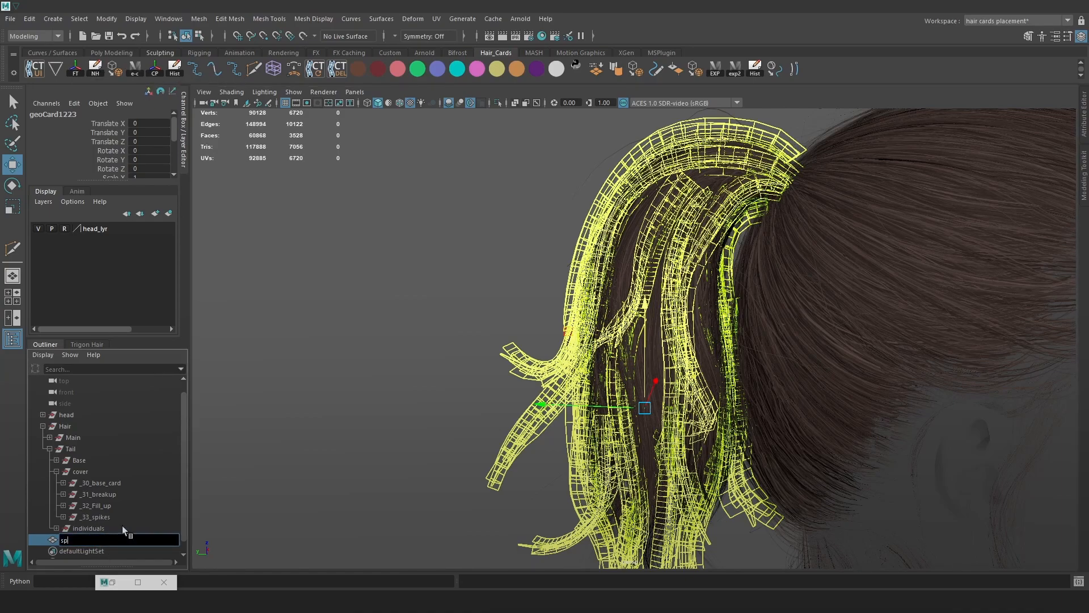
type("ikes")
key("Return")
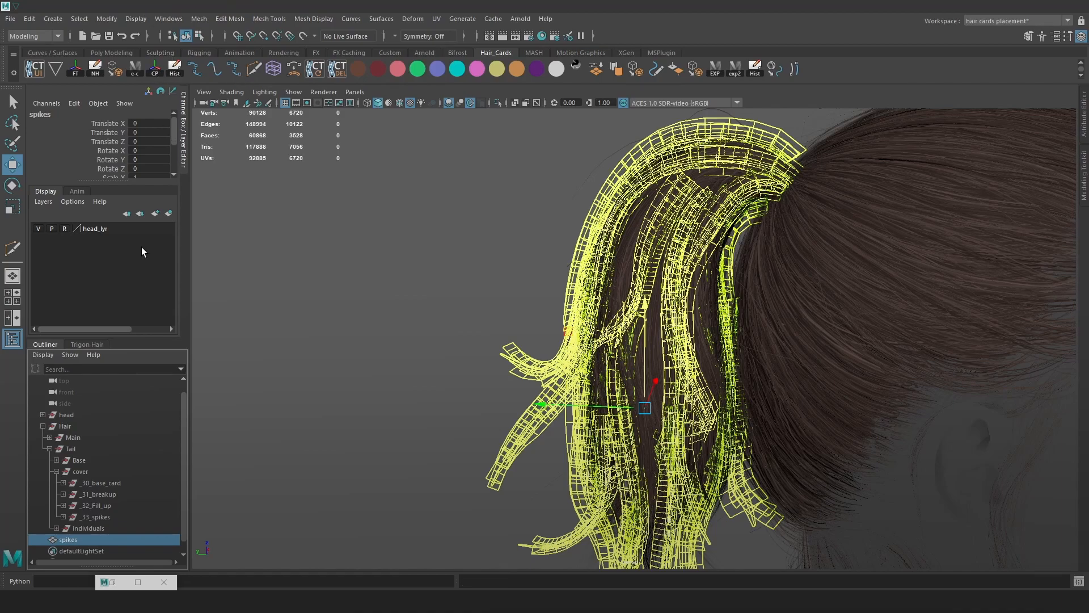
left_click_drag(87, 536, 85, 477)
Combine the _30_base_card cards into base_cards under cover, deleting the old empty group.
left_click(101, 495)
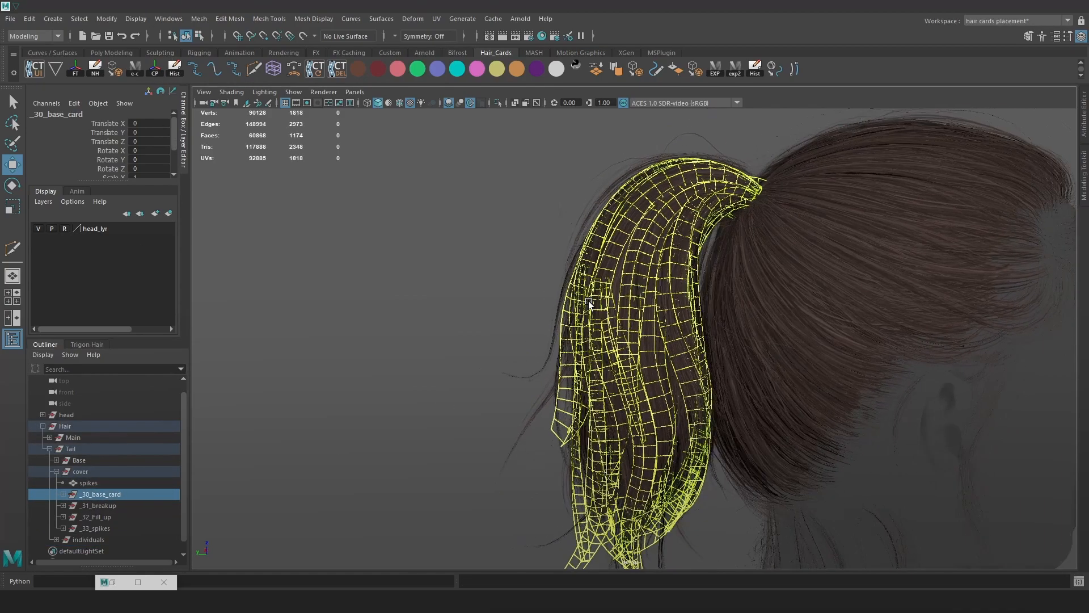
key("space")
left_click(389, 337)
left_click(432, 106)
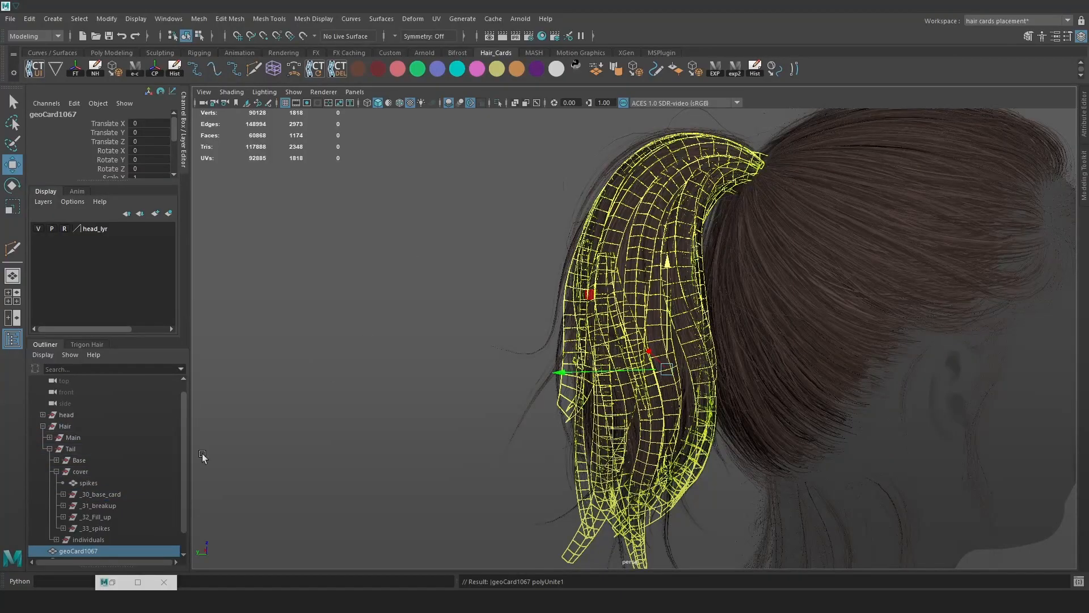
double_click(114, 529)
type("base_cards")
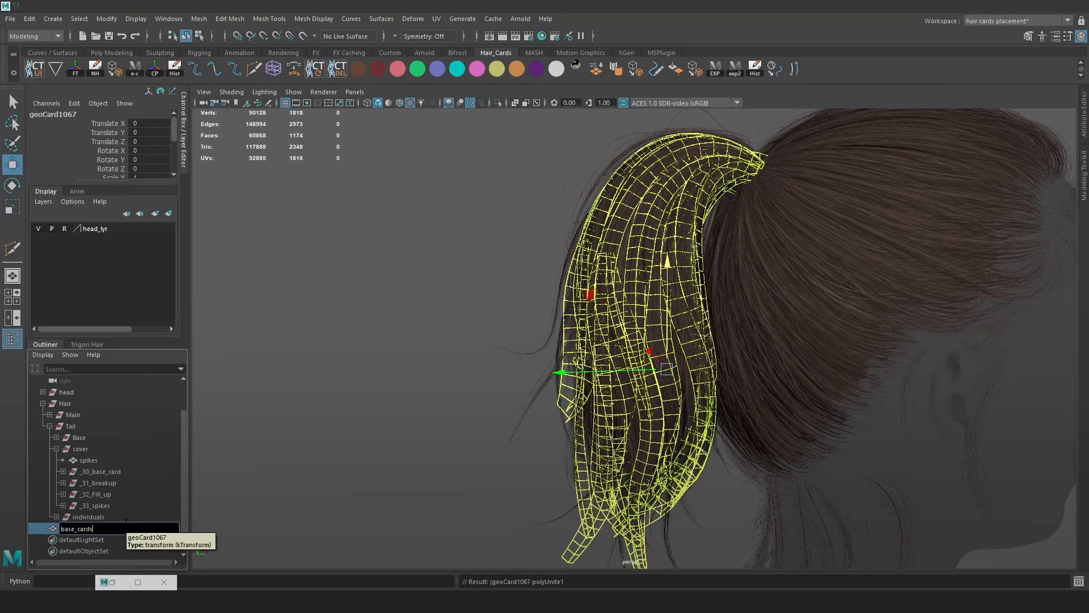
key("Return")
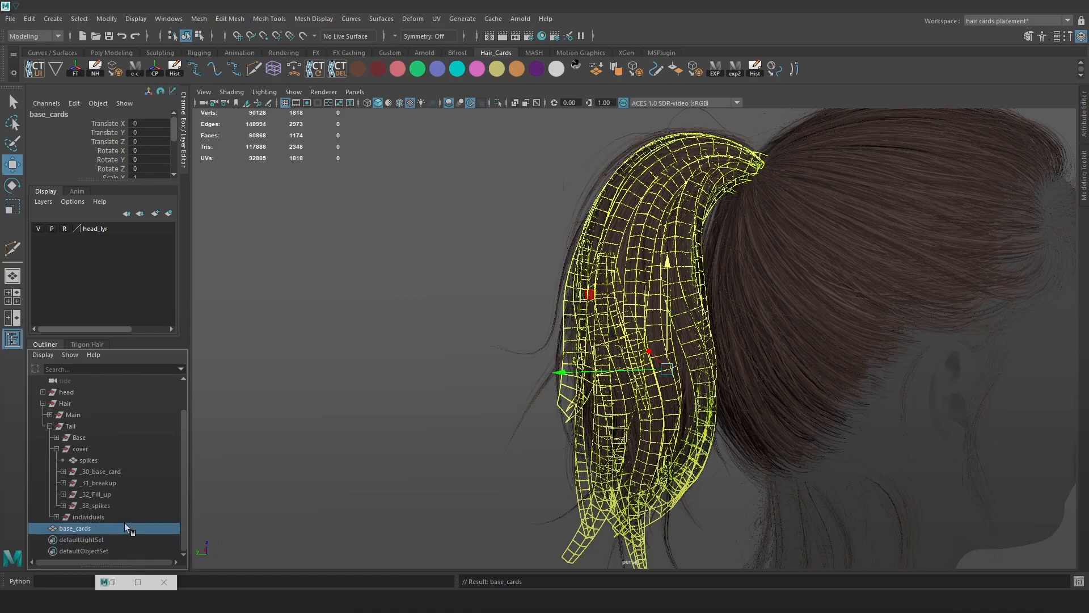
left_click_drag(117, 475, 113, 466)
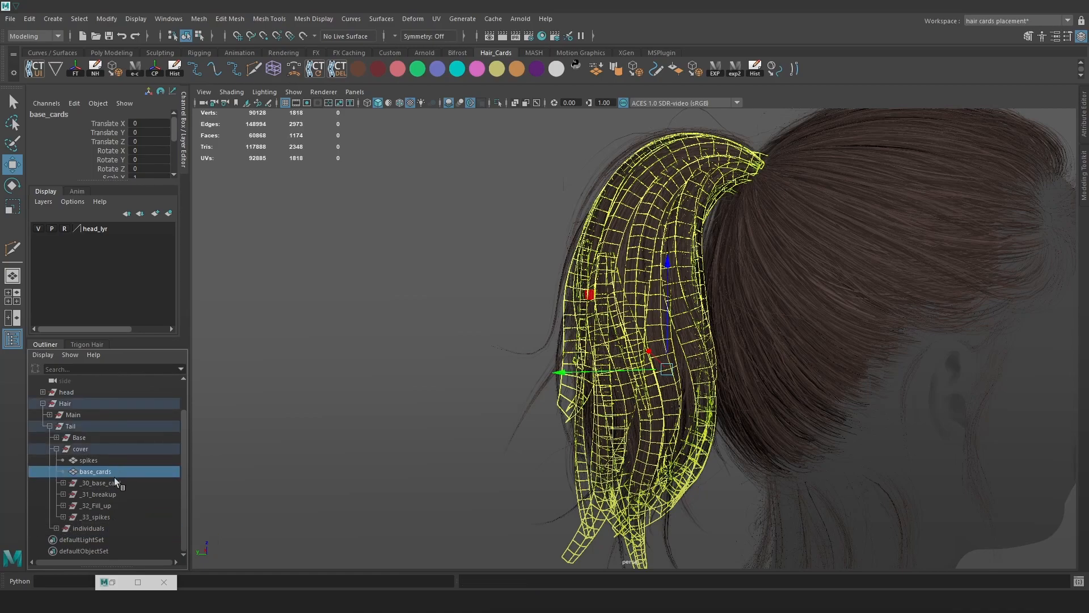
left_click(134, 480)
key("Delete")
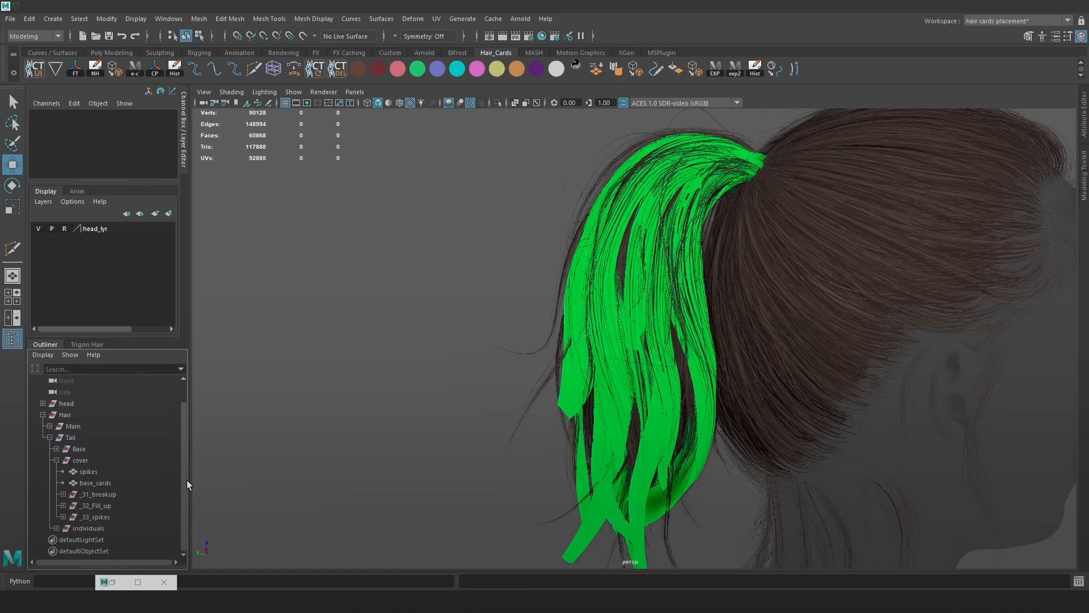
Assign the existing Neutral material to the base_cards mesh.
left_click(101, 481)
key("space")
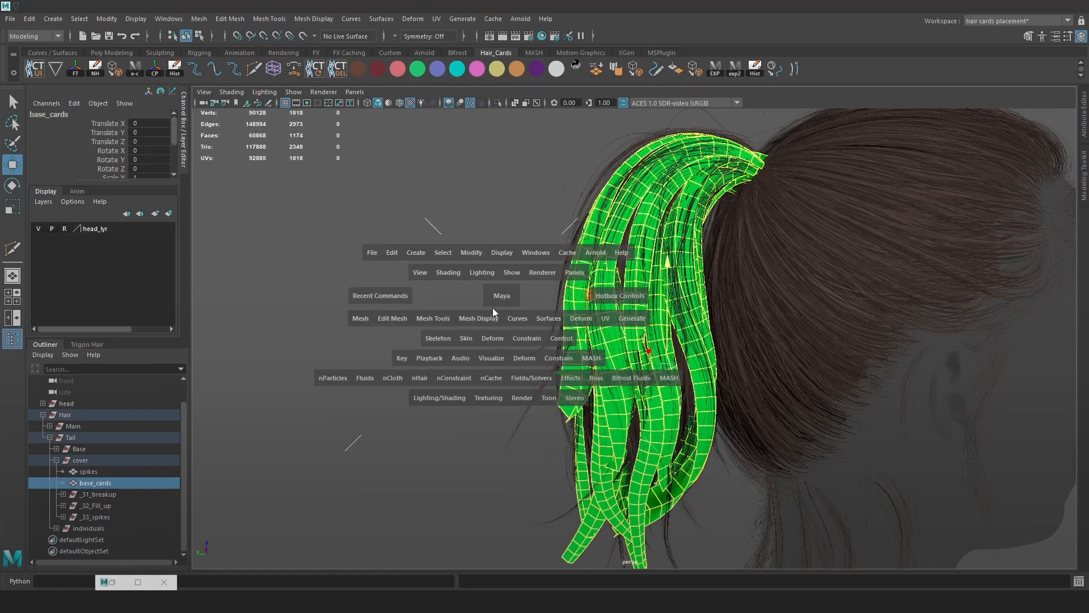
left_click(420, 397)
mouse_move(520, 254)
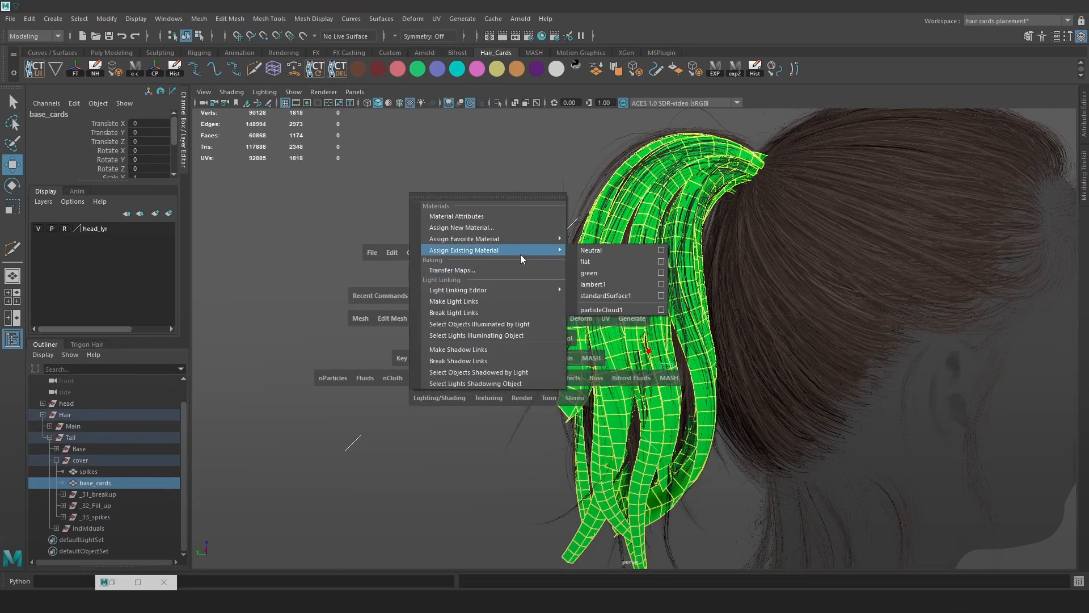
left_click(607, 250)
Select the _31_breakup card group to combine its cards.
left_click(120, 494)
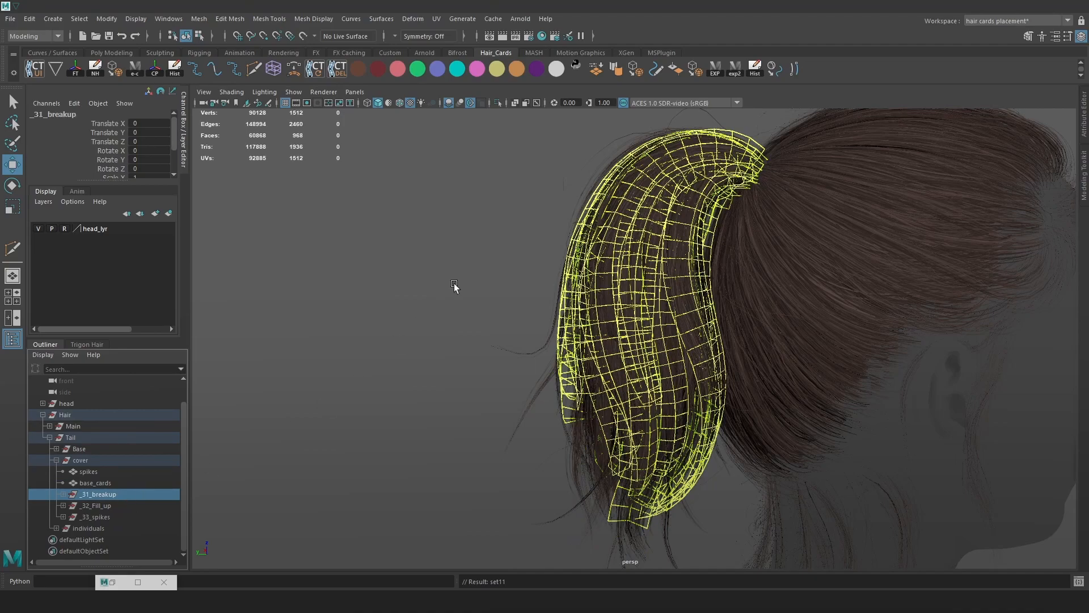
key("space")
left_click(318, 340)
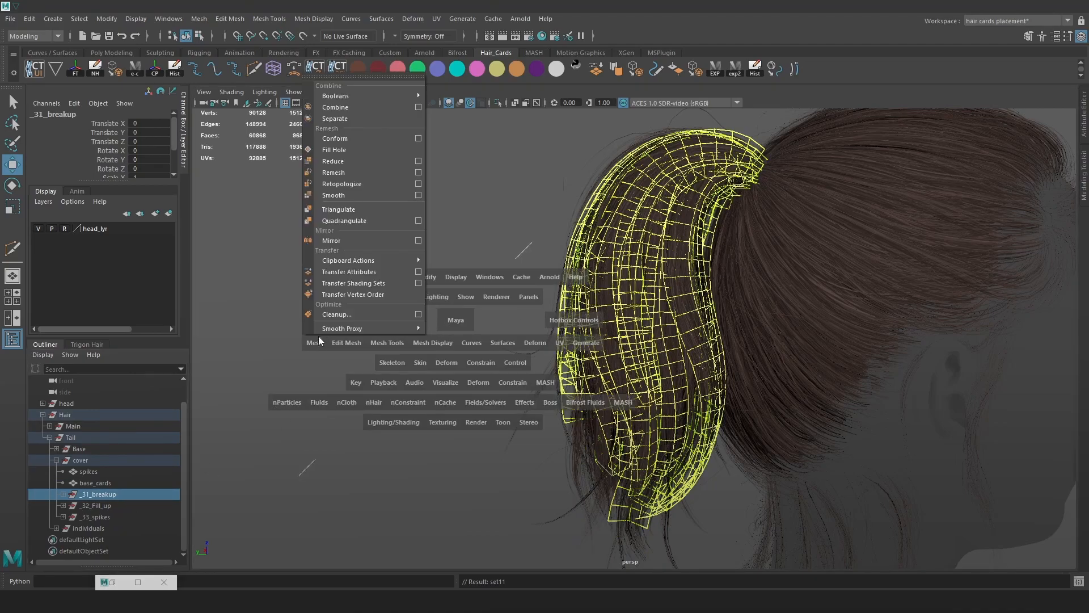
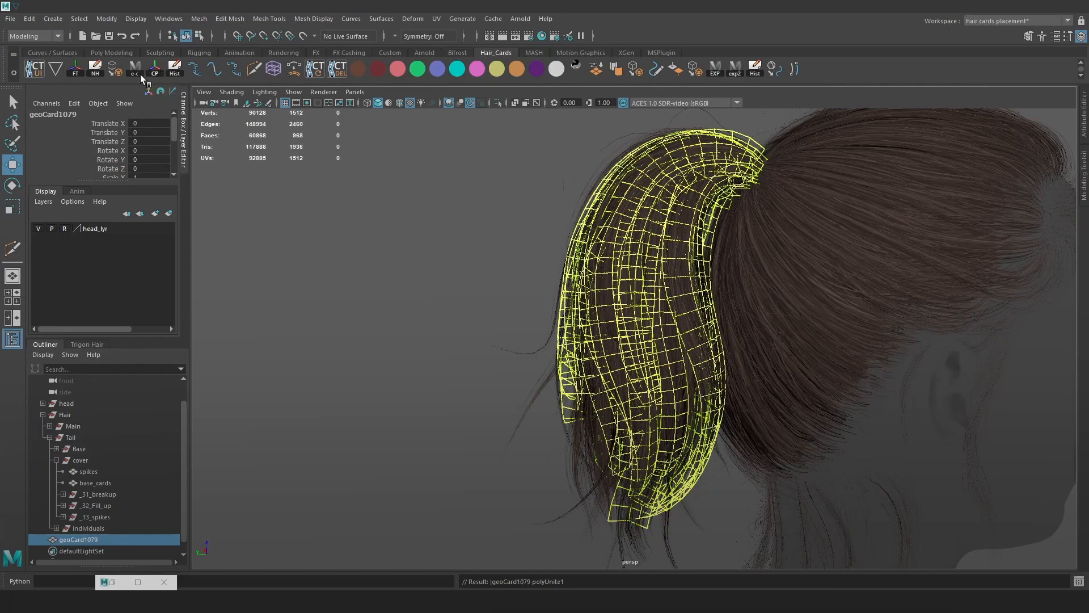
Delete the old _31_breakup group, then rename geoCard1079 to breakup and parent it under cover.
left_click(177, 71)
scroll(340, 430, "up", 1)
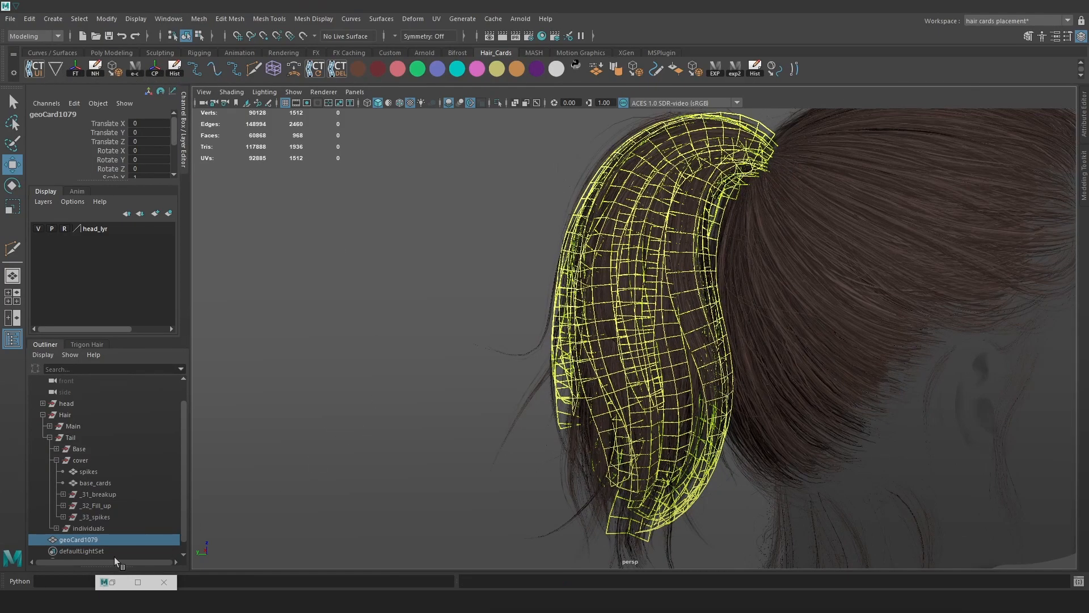
left_click(106, 495)
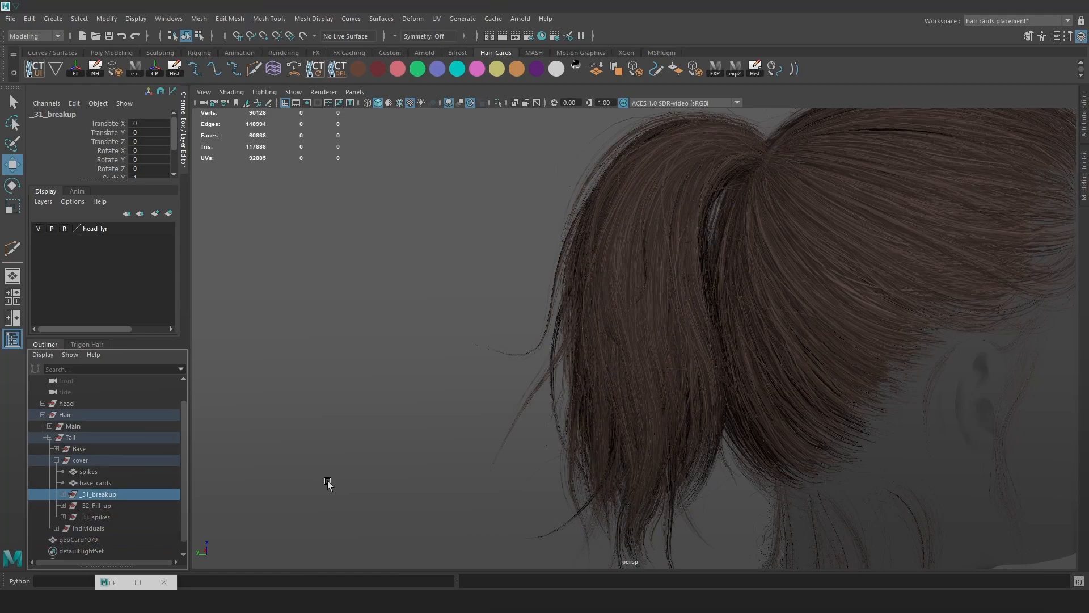
key("Delete")
double_click(93, 527)
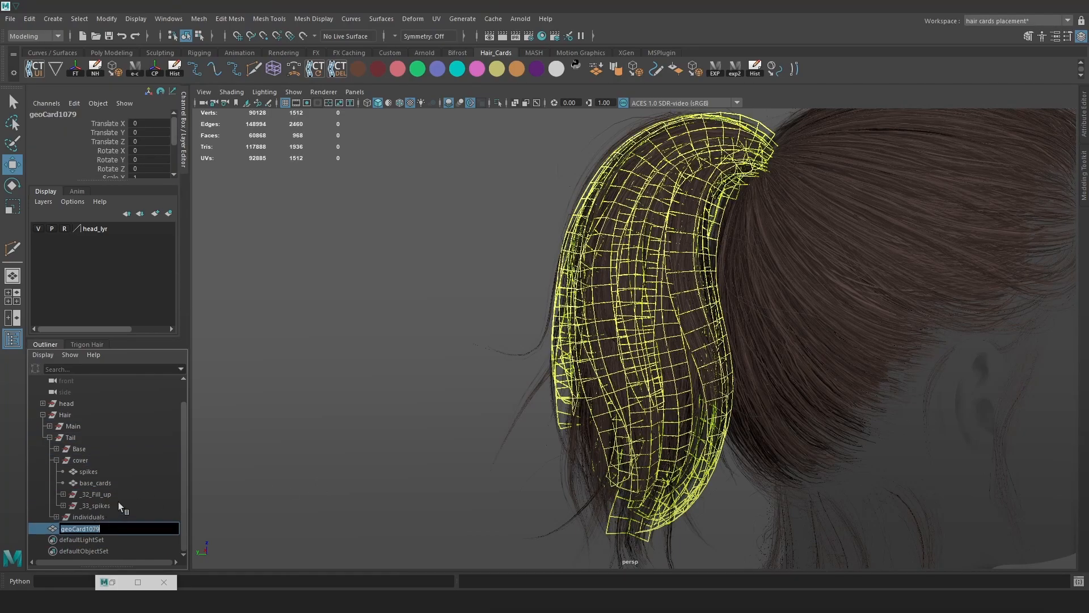
type("breakup")
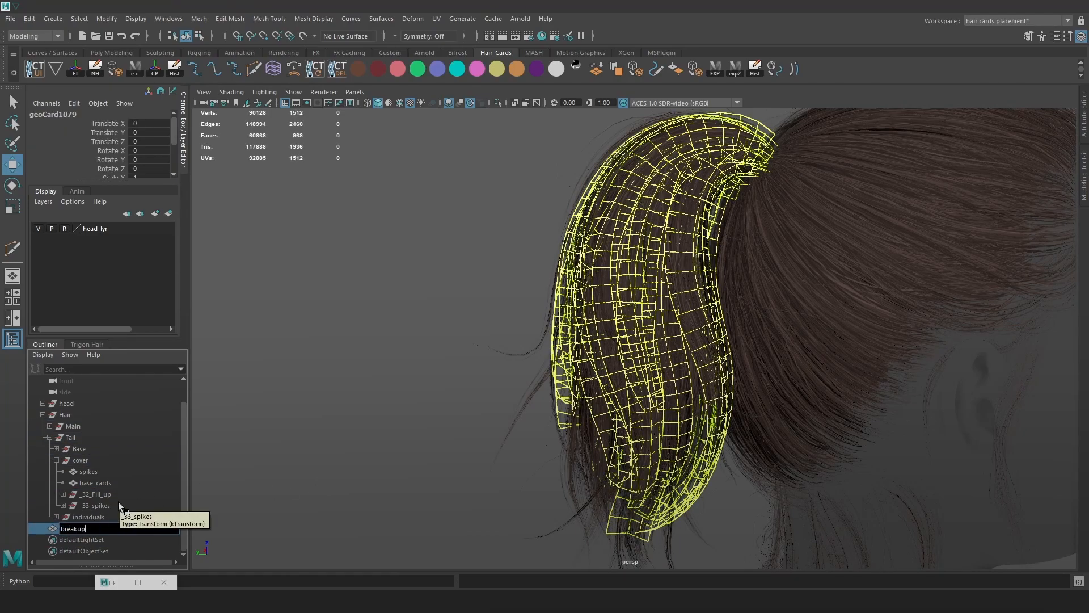
key("Return")
left_click_drag(101, 501, 103, 490)
Combine the _32_Fill_up cards into one mesh and assign the existing hair material.
left_click(120, 505)
key("space")
left_click(383, 275)
left_click(424, 318)
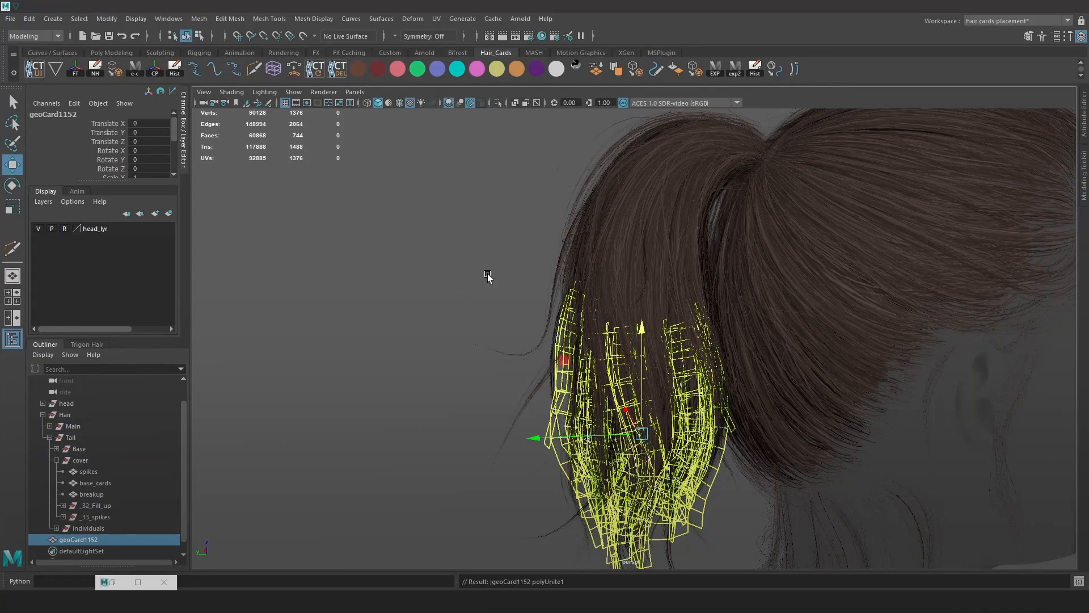
left_click(376, 426)
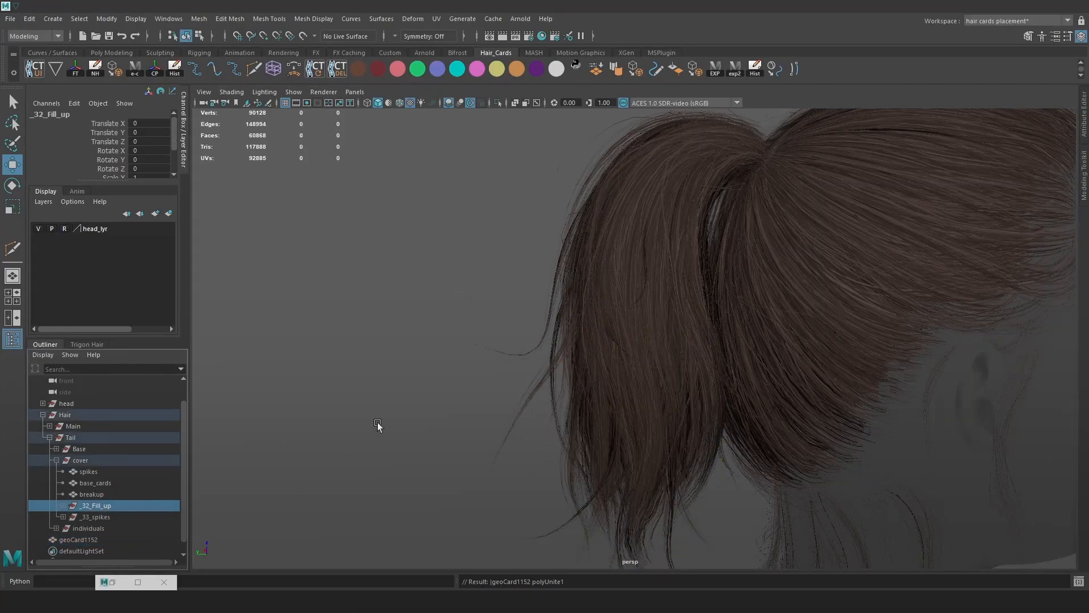
left_click(94, 527)
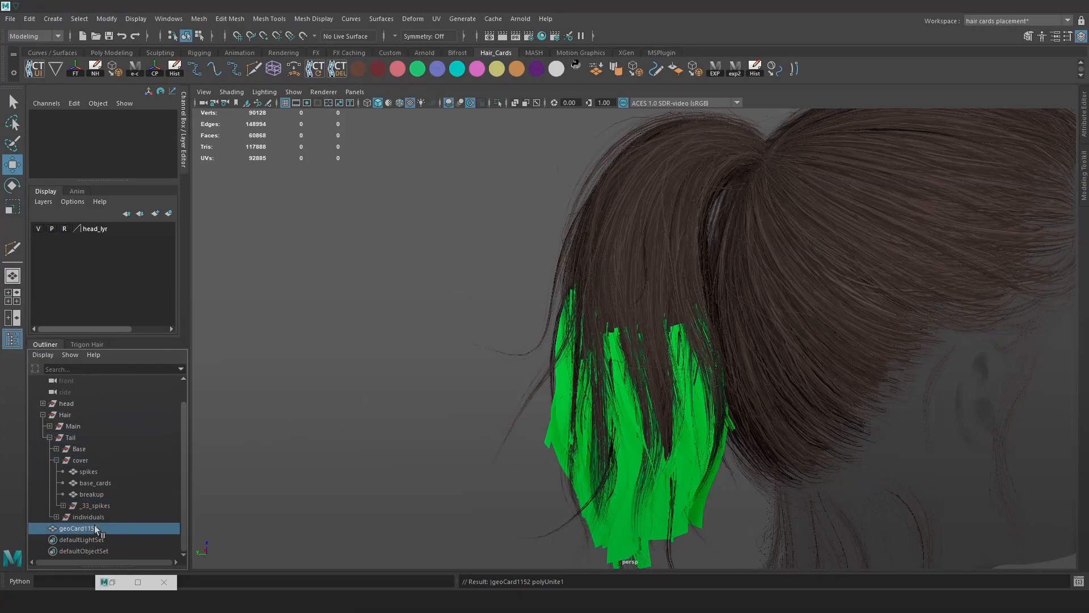
key("space")
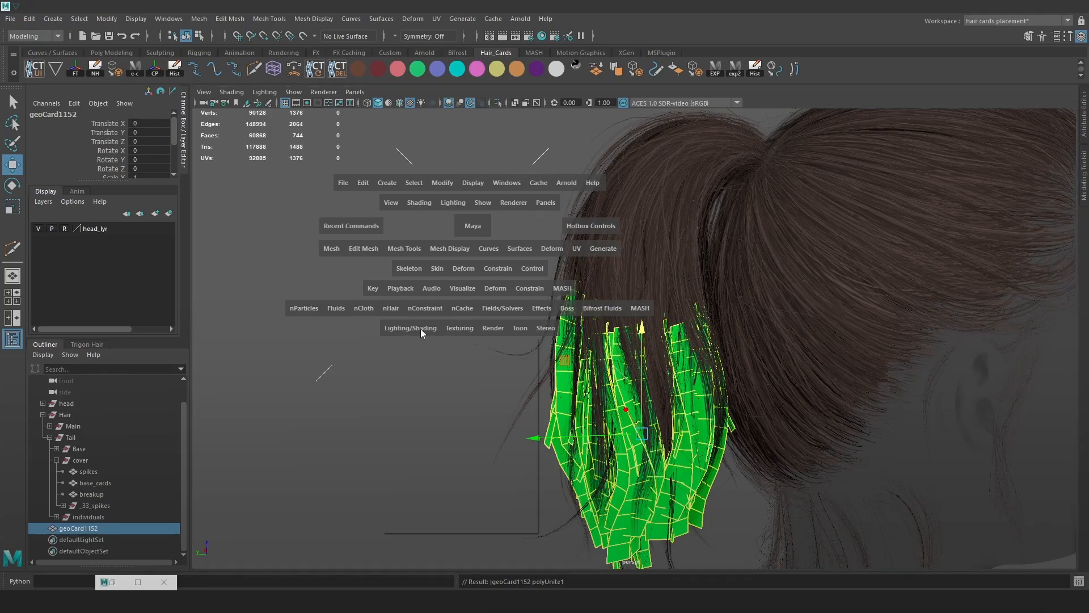
left_click(421, 329)
mouse_move(501, 392)
left_click(575, 396)
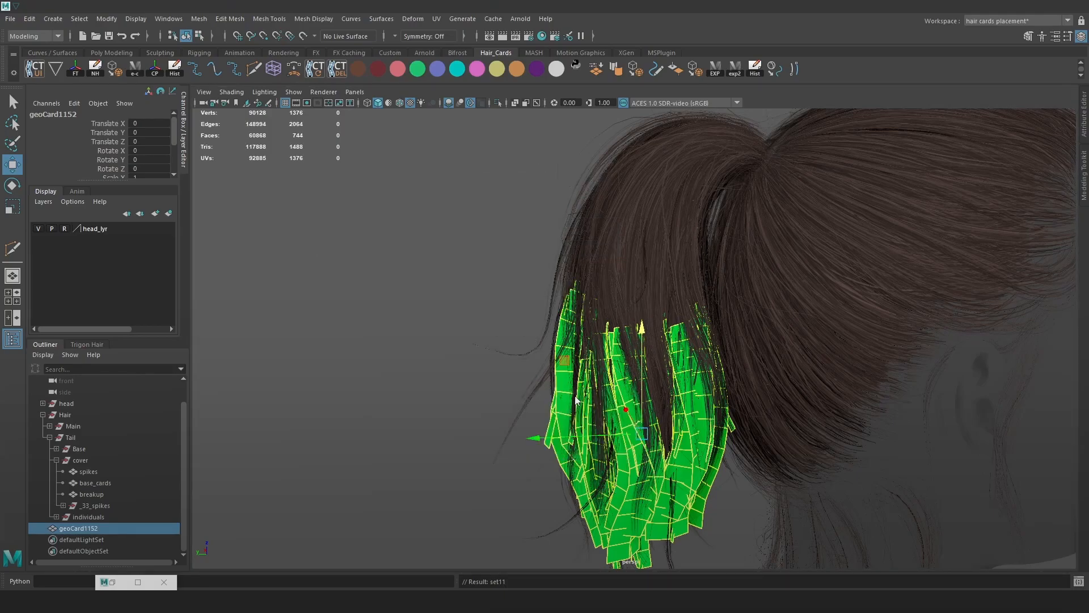
Rename the combined mesh fill_cards, parent it under cover, and delete the _33_spikes group.
left_click(174, 75)
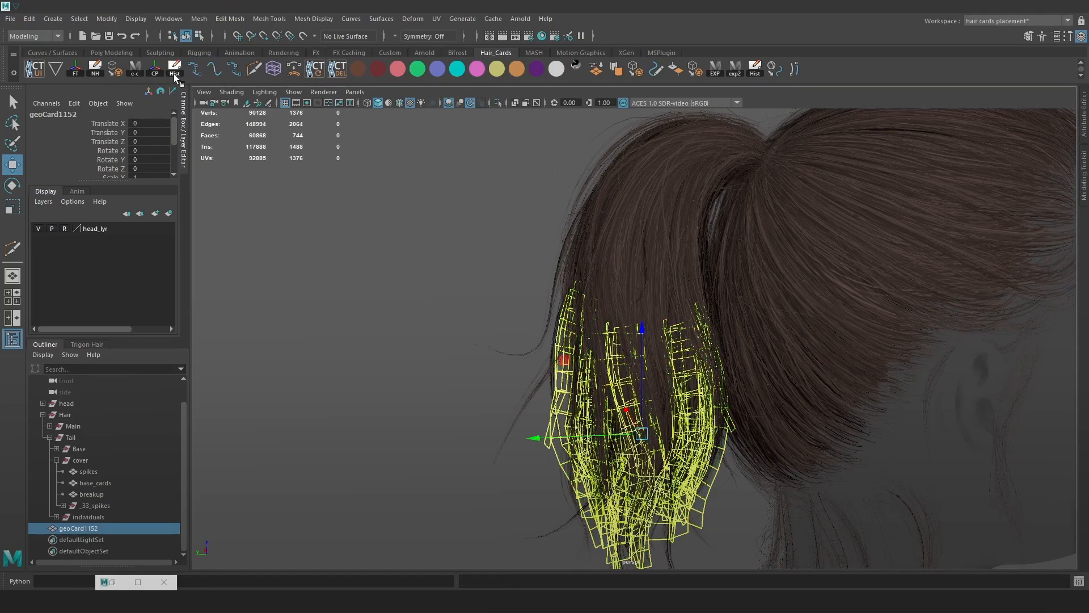
double_click(91, 529)
type("fill_cards")
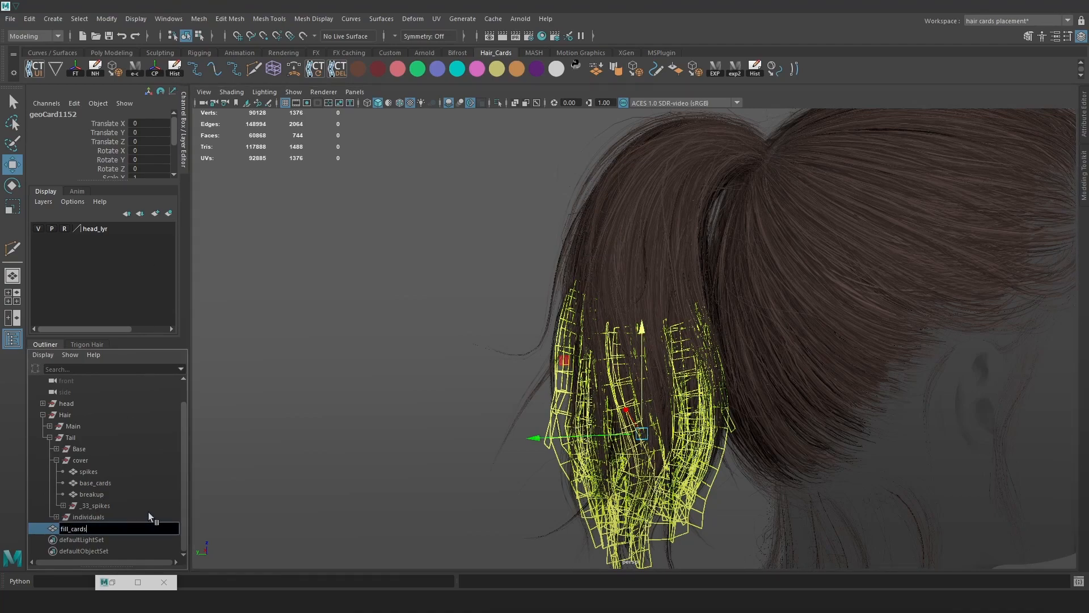
key("Return")
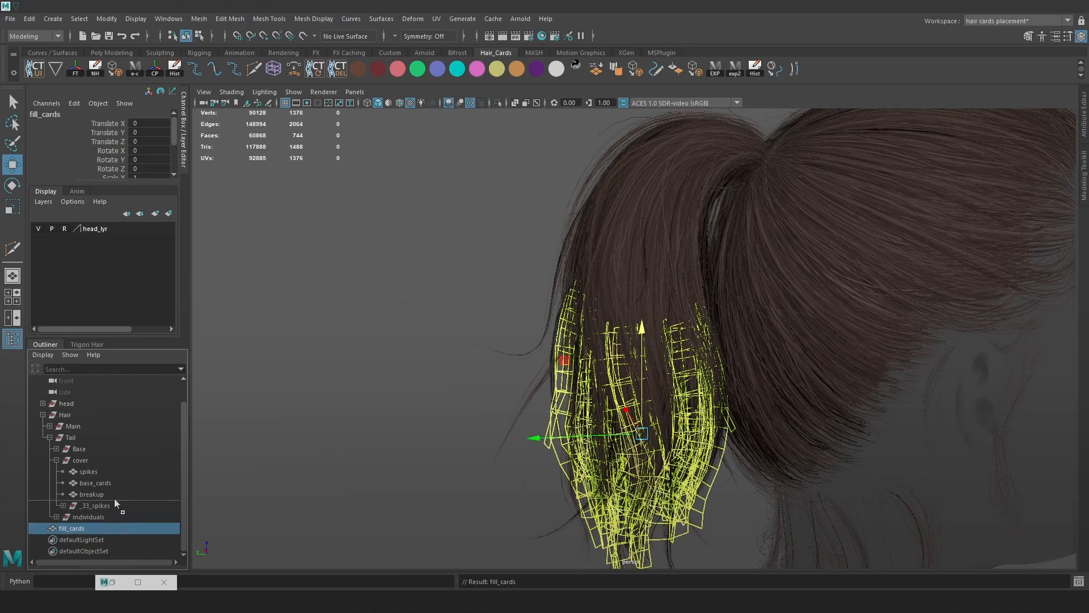
left_click_drag(114, 498, 114, 498)
left_click(109, 512)
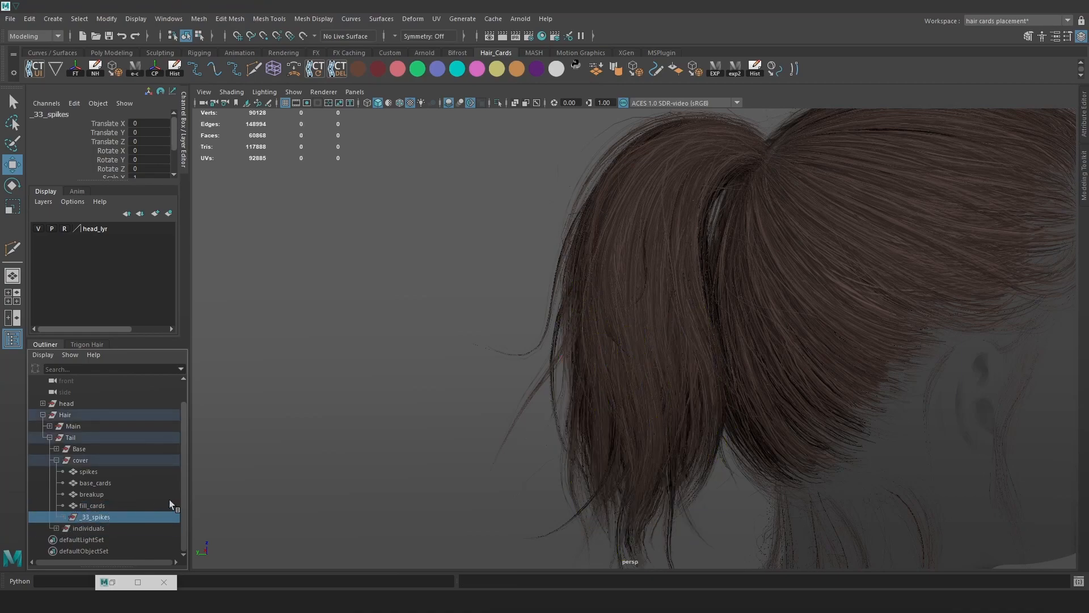
key("Delete")
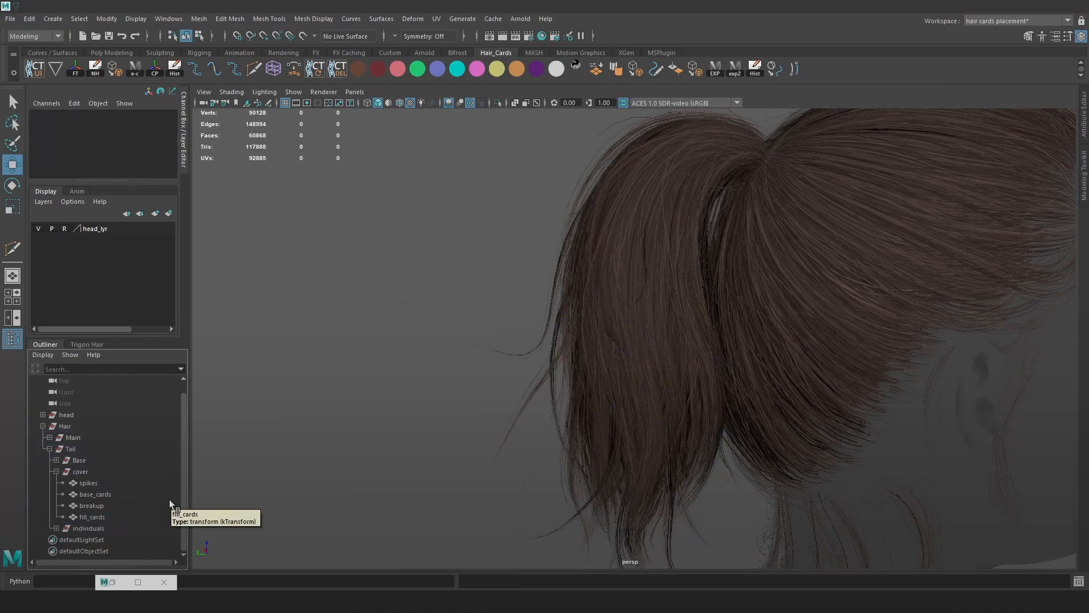
Reorder cover so base_cards, breakup and fill_cards sit above spikes.
left_click(91, 484)
left_click(104, 491)
mouse_move(102, 492)
middle_mouse_down()
mouse_move(104, 479)
mouse_move(90, 482)
mouse_move(105, 487)
middle_mouse_up()
left_click(102, 506)
left_click(93, 504)
left_click(94, 516)
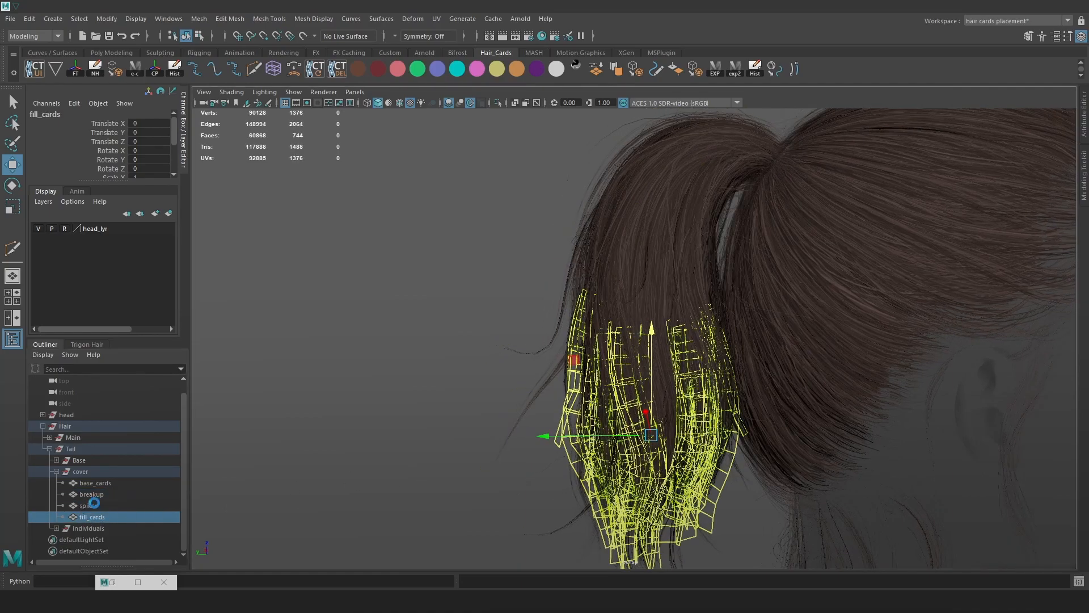
middle_click_drag(94, 517, 98, 501)
Frame and check the base_cards, breakup, fill_cards and spikes meshes in the viewport.
key("f")
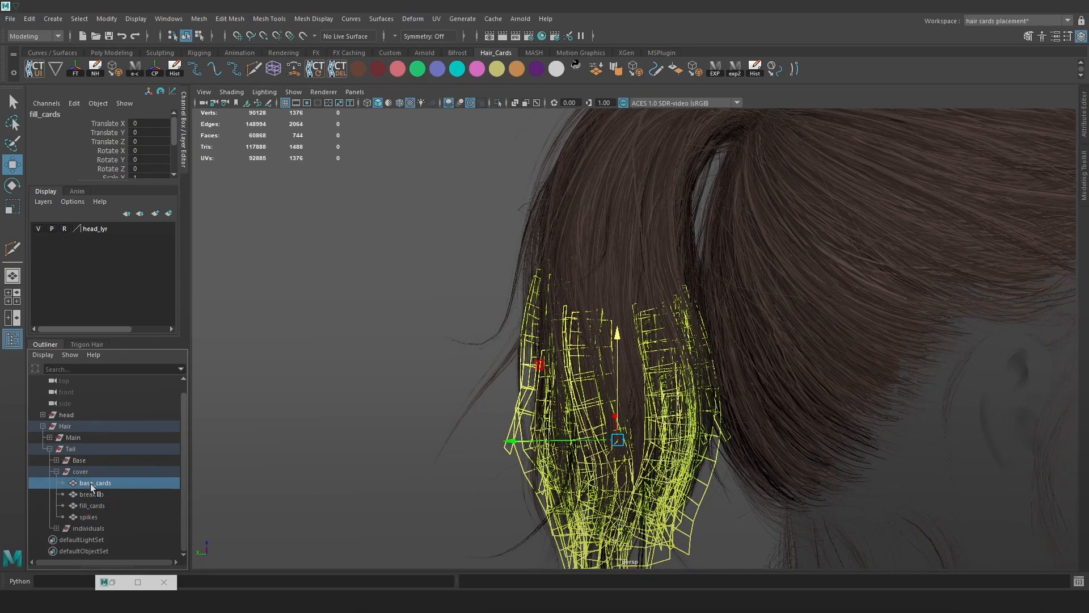
left_click(91, 483)
left_click(93, 493)
left_click(96, 504)
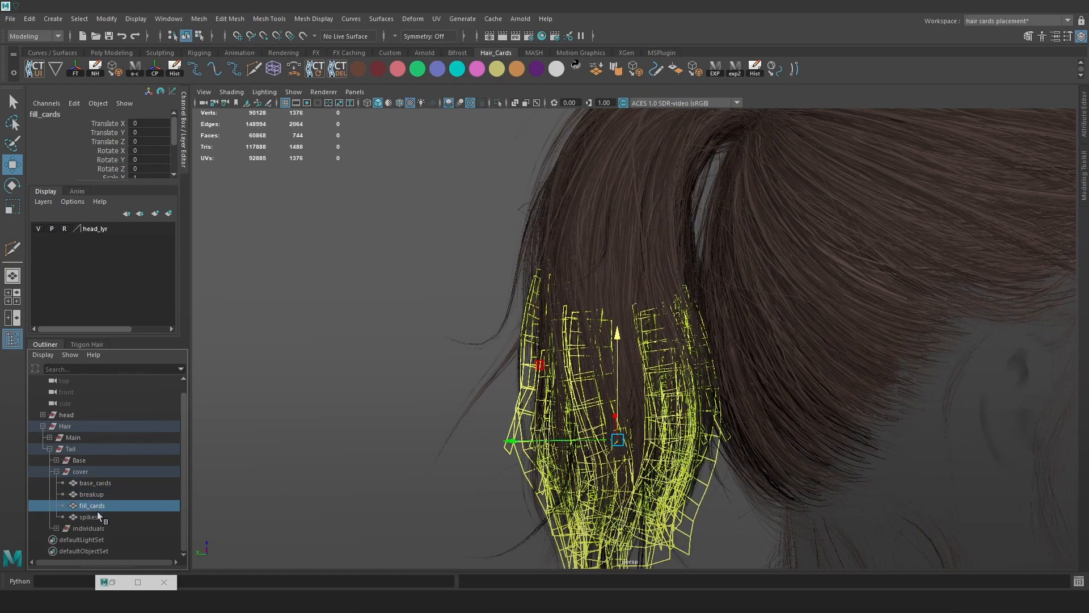
left_click(98, 516)
key("f")
right_click_drag(388, 311, 404, 334, "alt")
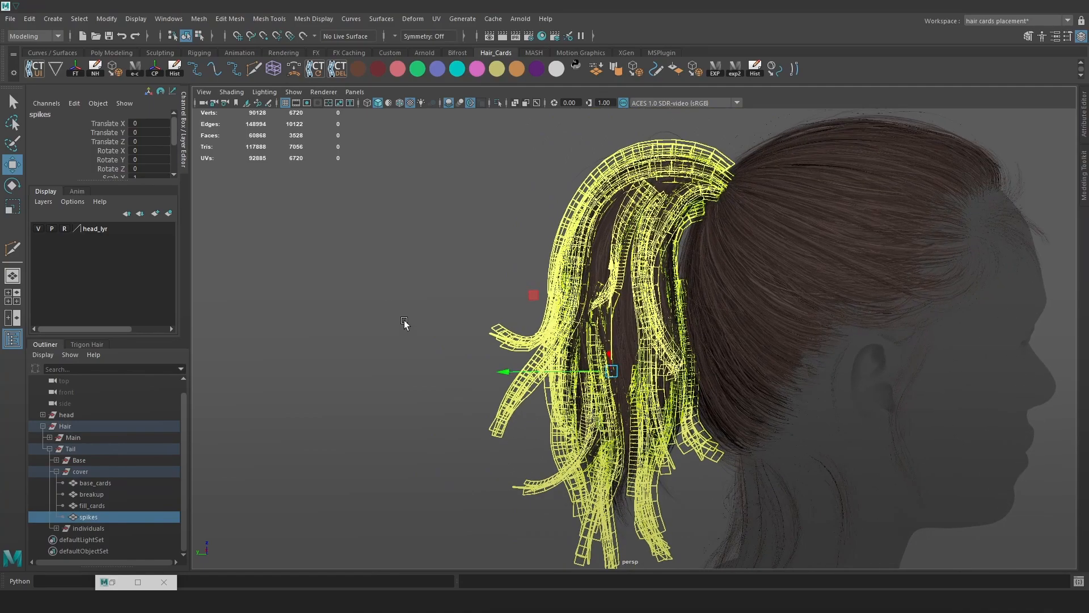
left_click(404, 323)
Collapse cover, expand Tail's Base group, and combine the child Base cards into one mesh.
left_click(85, 473)
left_click(56, 472)
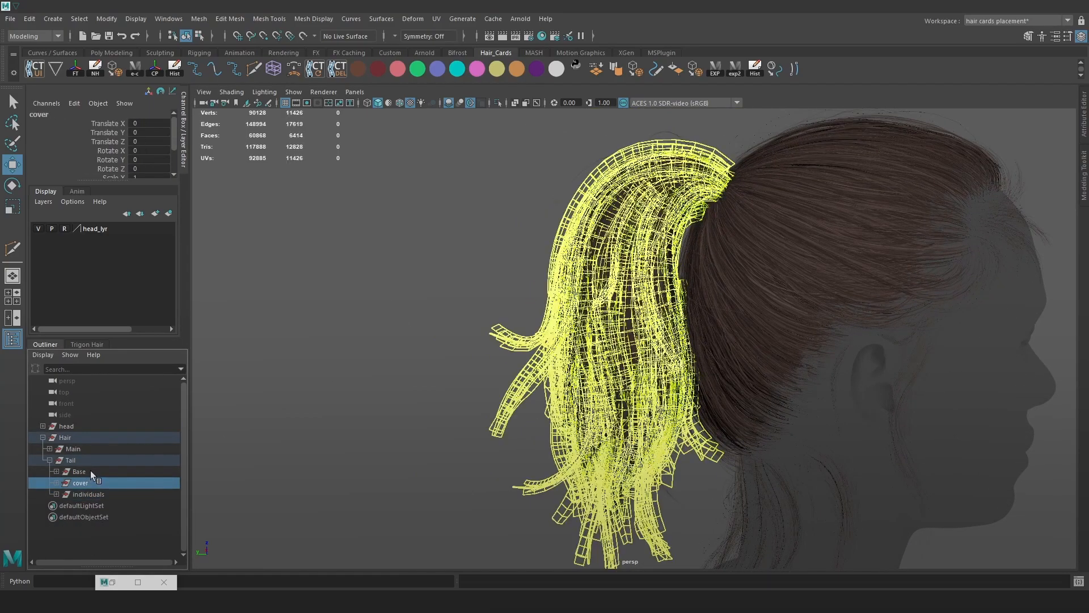
left_click(86, 472)
left_click(57, 471)
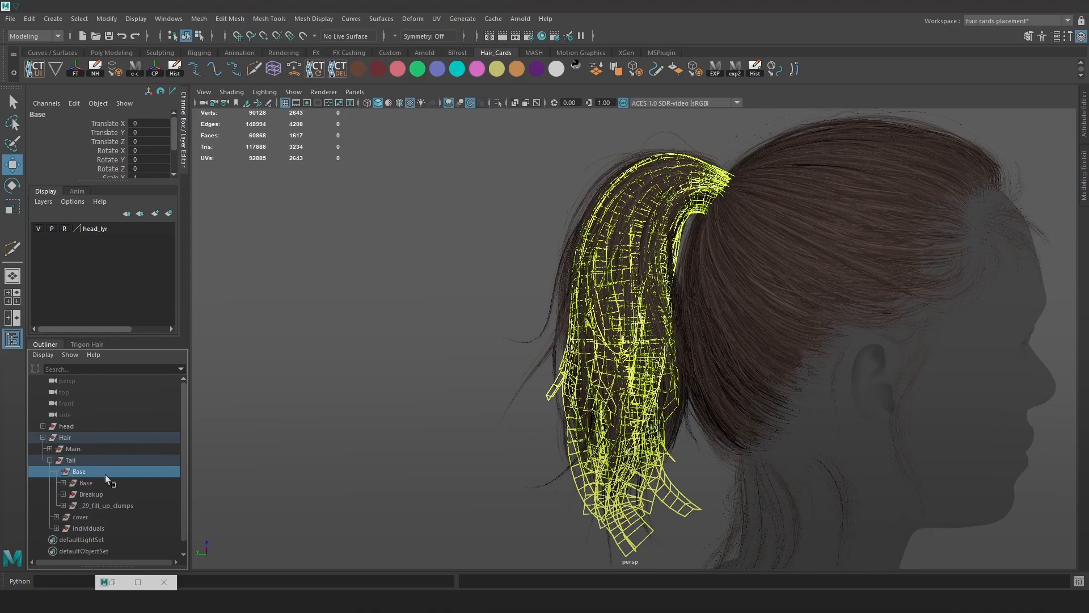
left_click(85, 483)
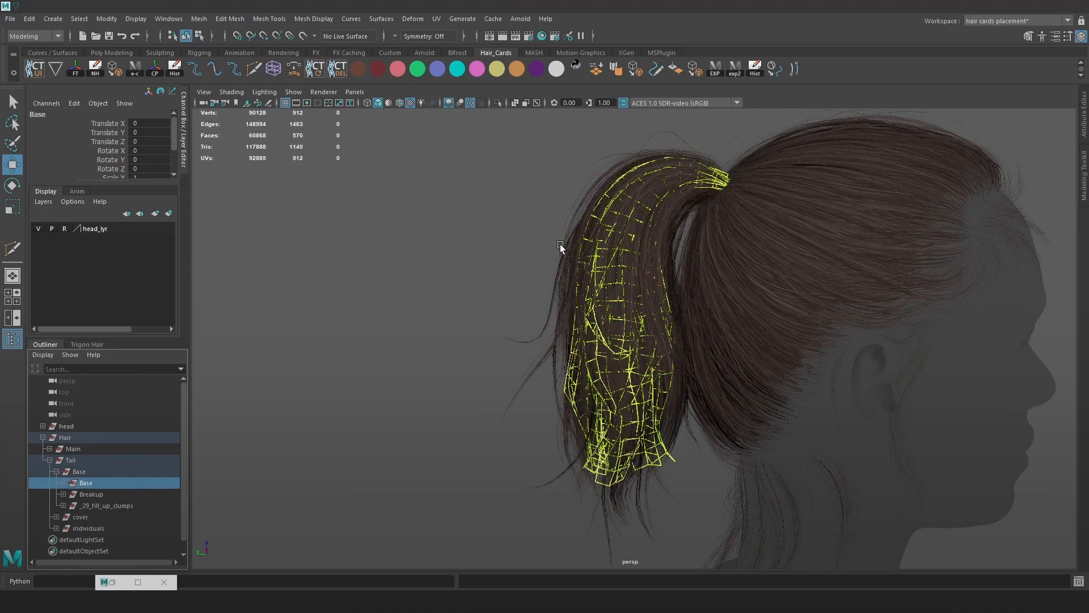
key("space")
left_click_drag(413, 271, 454, 314)
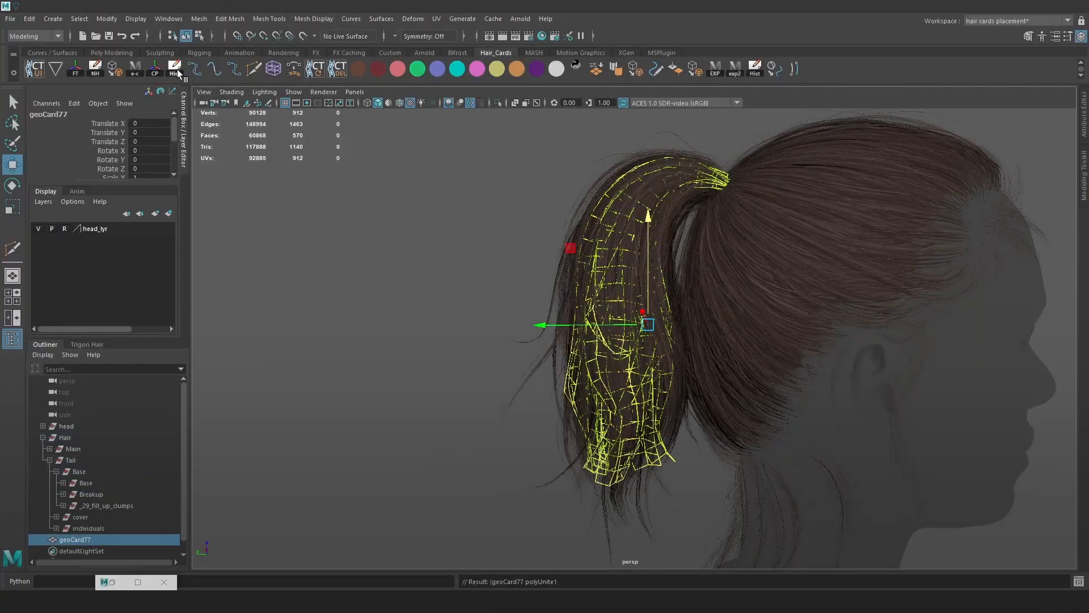
Rename the combined geoCard77 to base, move it into Tail's Base group, and delete the old child Base group.
left_click(177, 72)
double_click(108, 539)
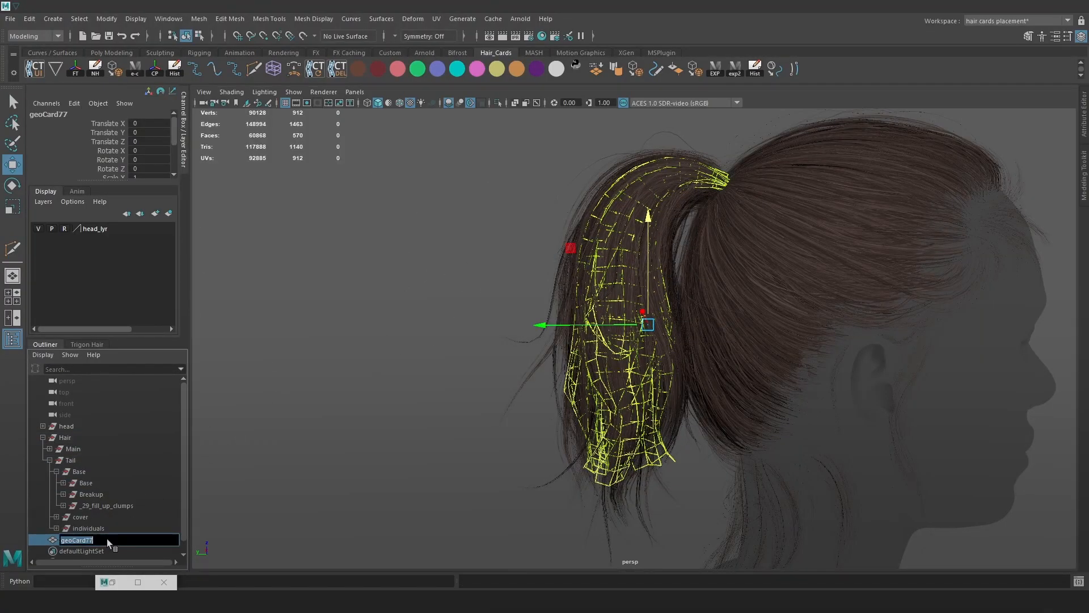
type("base")
key("Return")
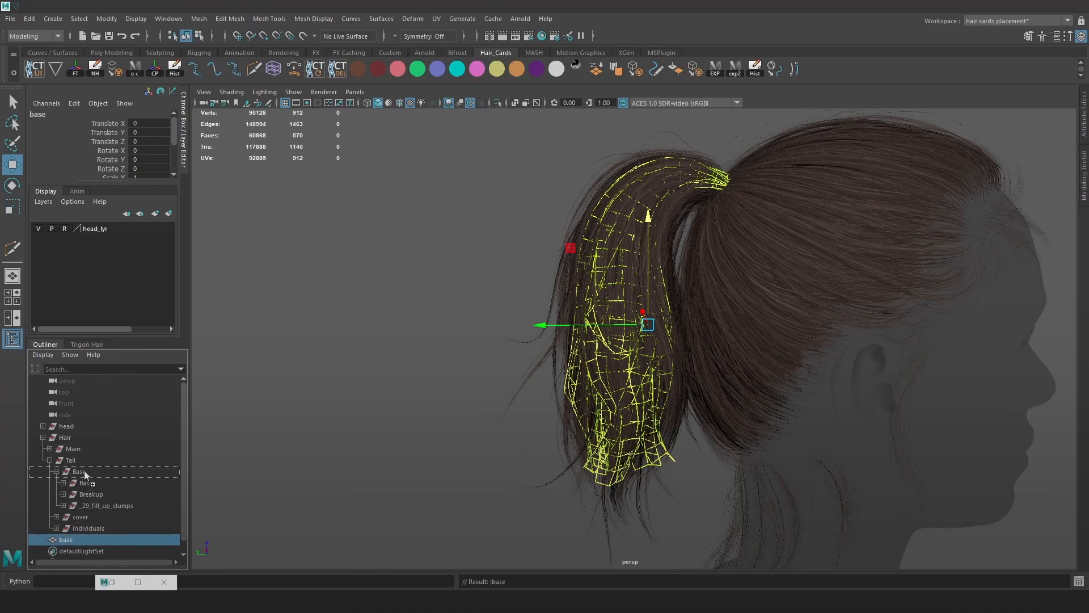
middle_click_drag(87, 479, 88, 479)
left_click(94, 493)
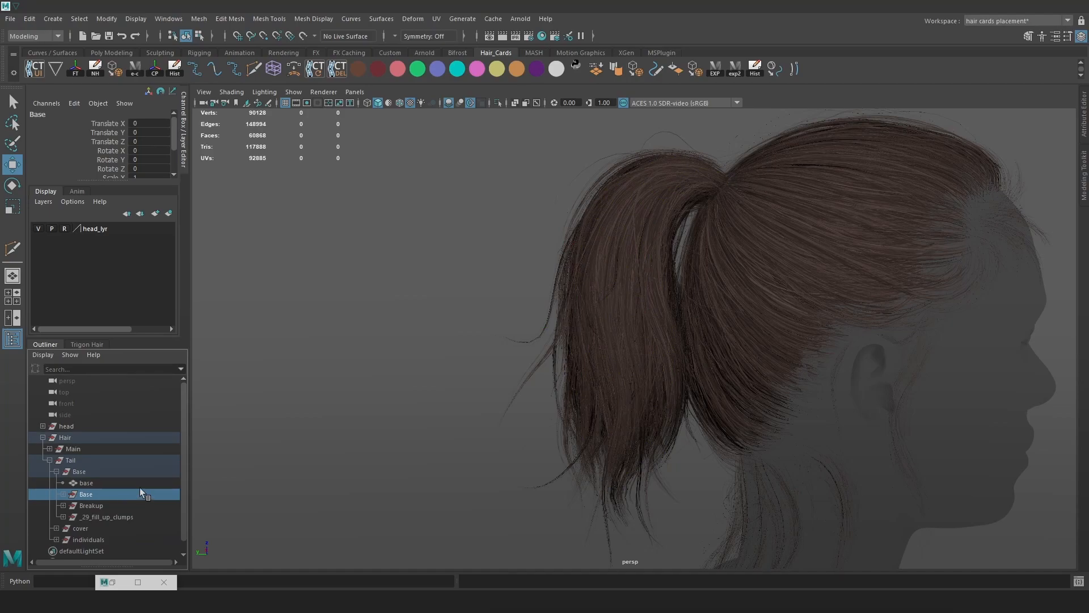
key("Delete")
Rename the Base group to inner and the cover group to outer.
double_click(83, 471)
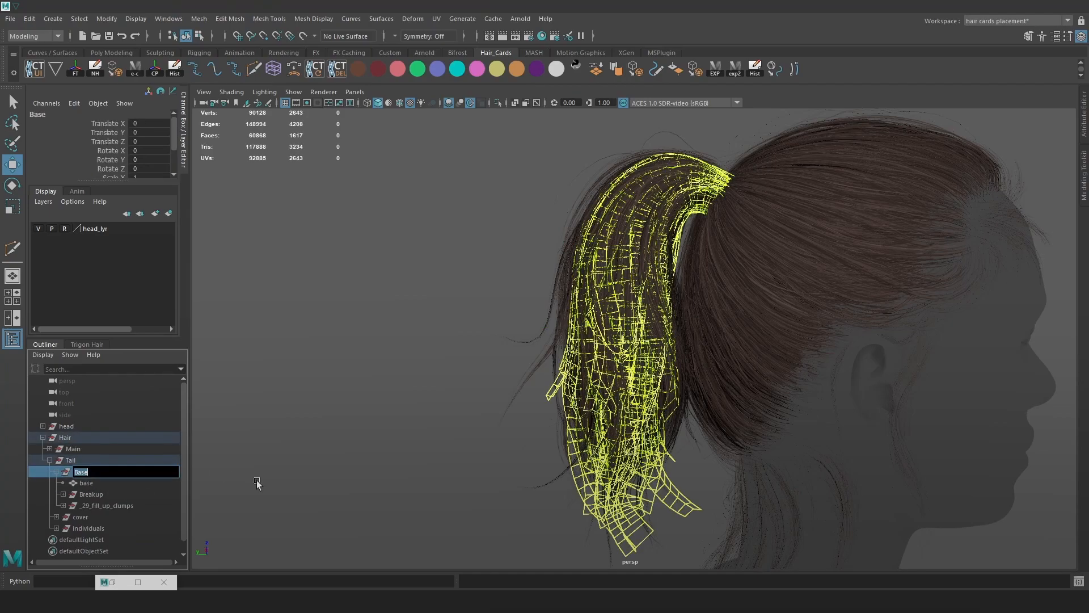
type("inner")
key("Return")
double_click(107, 513)
type("outer")
key("Return")
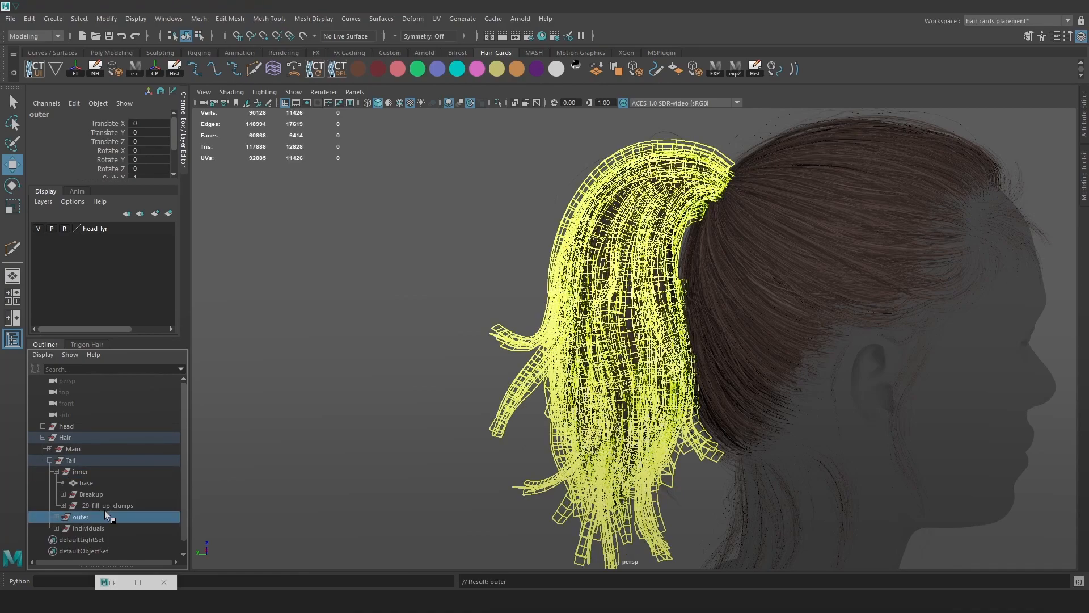
Combine the Breakup cards into a mesh named breakup inside inner and delete the old Breakup group.
left_click(100, 495)
key("space")
left_click_drag(448, 223, 485, 267)
left_click_drag(485, 267, 487, 267)
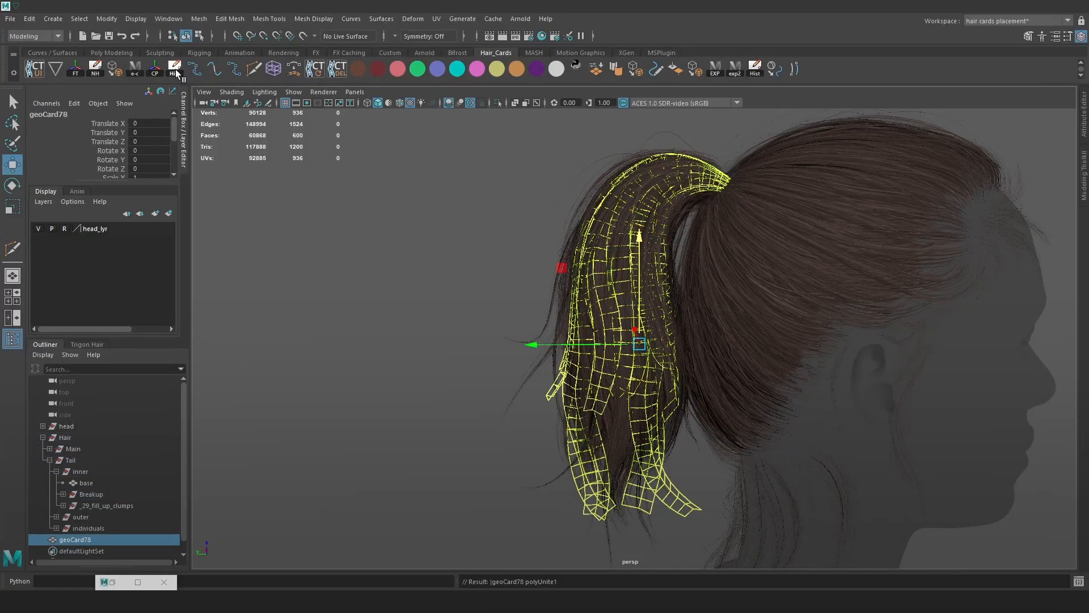
left_click_drag(97, 536, 107, 490)
double_click(108, 492)
type("breakup")
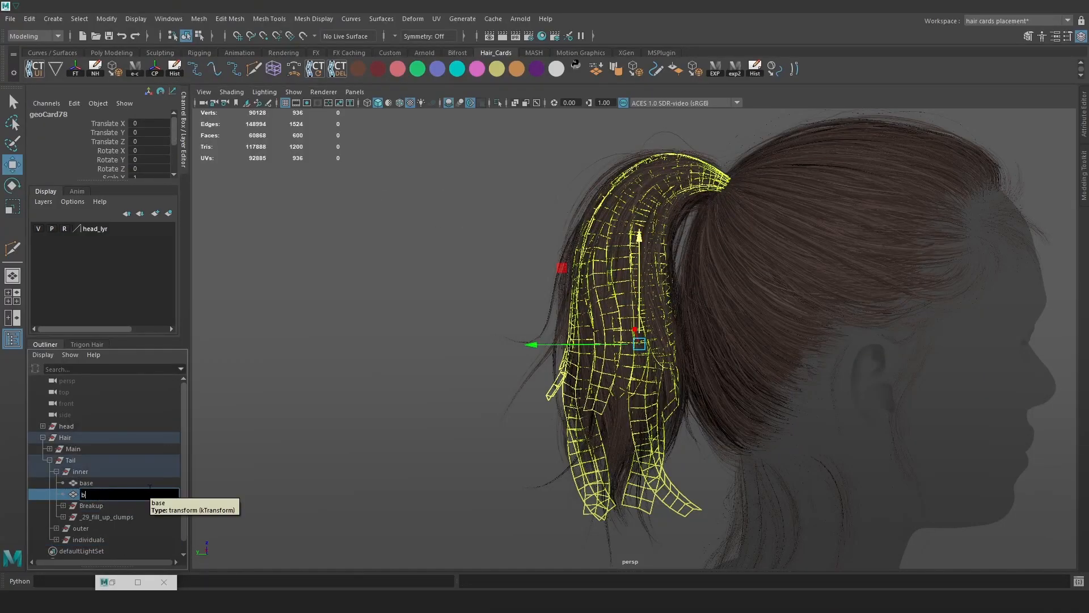
key("Return")
left_click(113, 504)
key("Delete")
Mirror the _29_fill_up_clumps cards, rename the result Fill_up_clumps, and move it into inner.
left_click(114, 505)
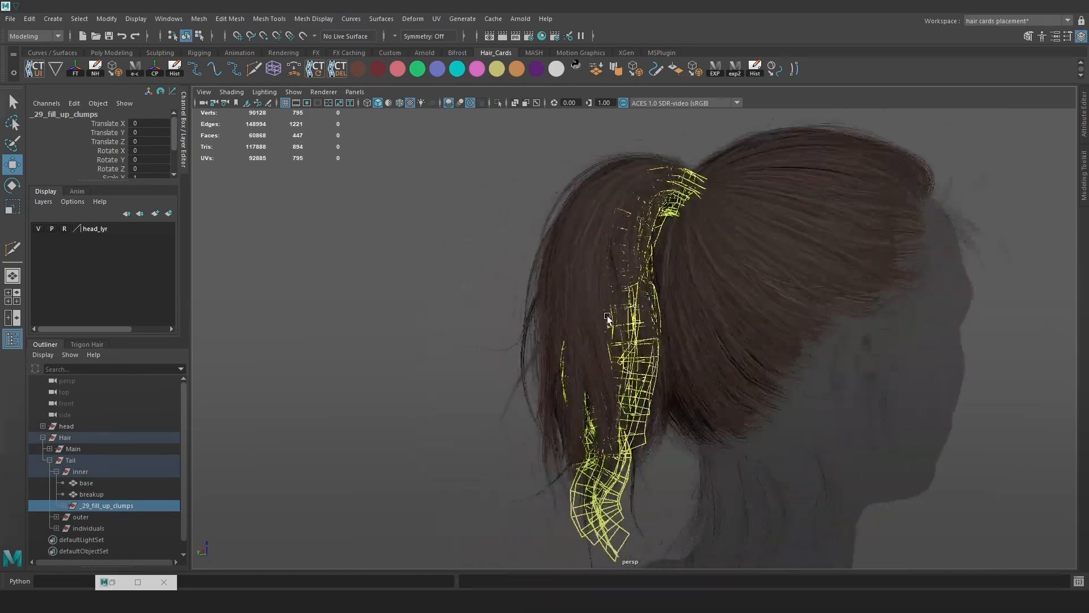
left_click_drag(454, 341, 488, 241)
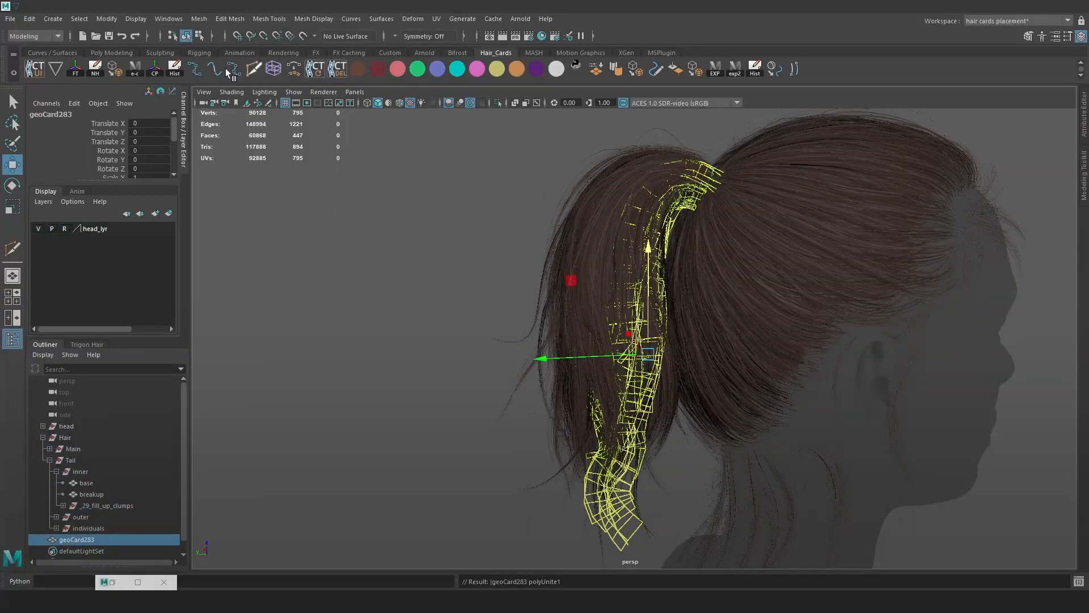
double_click(152, 541)
type("Fill_up_clumps")
key("Return")
left_click_drag(120, 497, 118, 499)
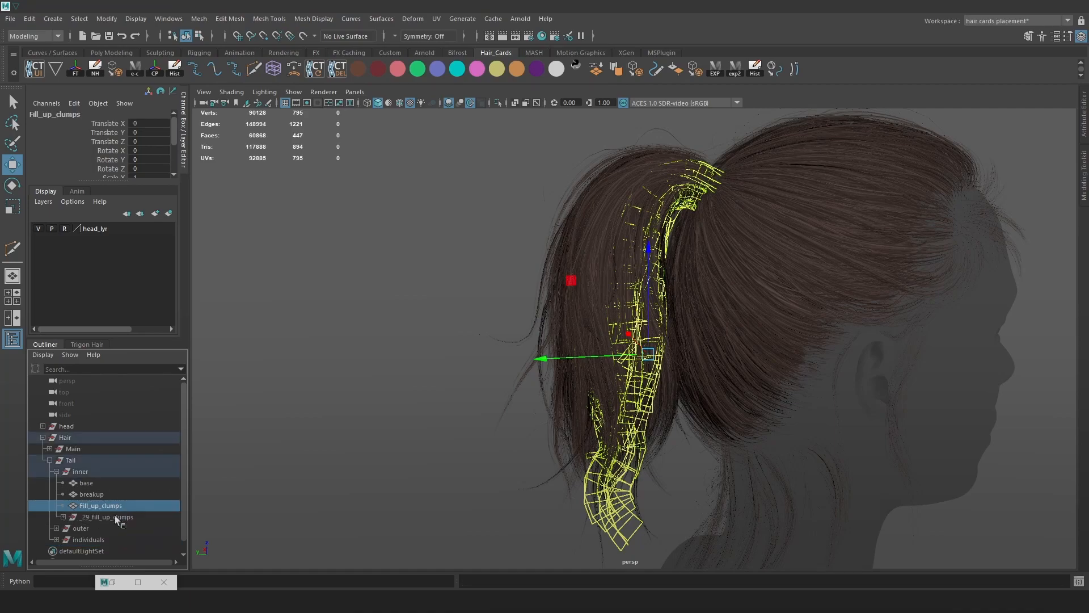
left_click(234, 505)
Expand the outer group and orbit around the ponytail to check it, then collapse Tail.
left_click(57, 516)
left_click(72, 415)
left_click(431, 267)
scroll(578, 258, "down", 3)
mouse_move(581, 257)
left_mouse_down("alt")
mouse_move(725, 260)
mouse_move(601, 264)
left_mouse_up("alt")
left_click(49, 415)
Expand Main and delete its fly and noise groups.
left_click(76, 446)
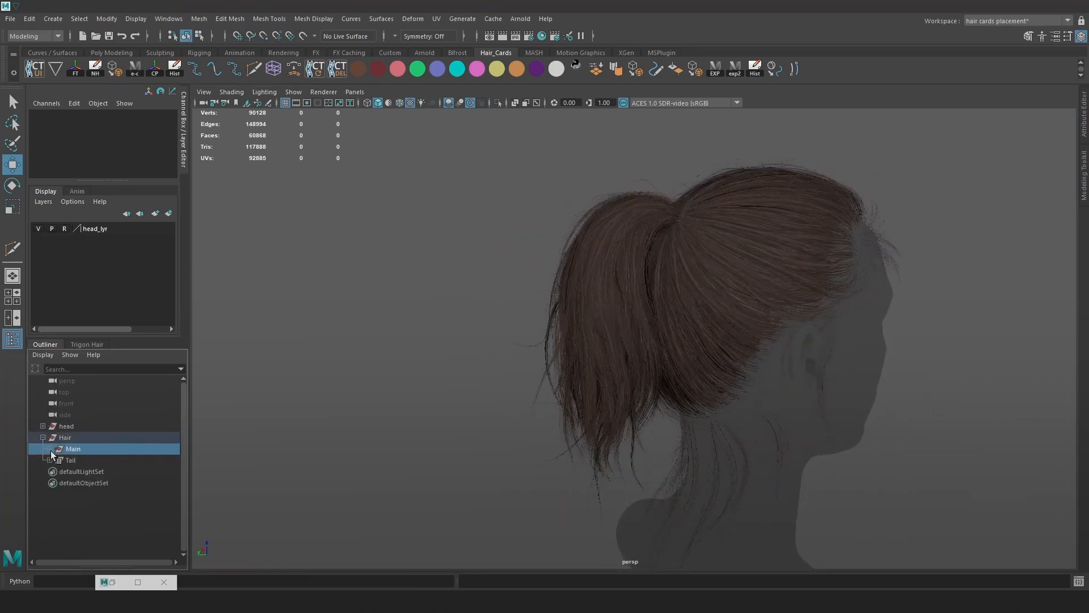
left_click(49, 449)
scroll(176, 448, "down", 4)
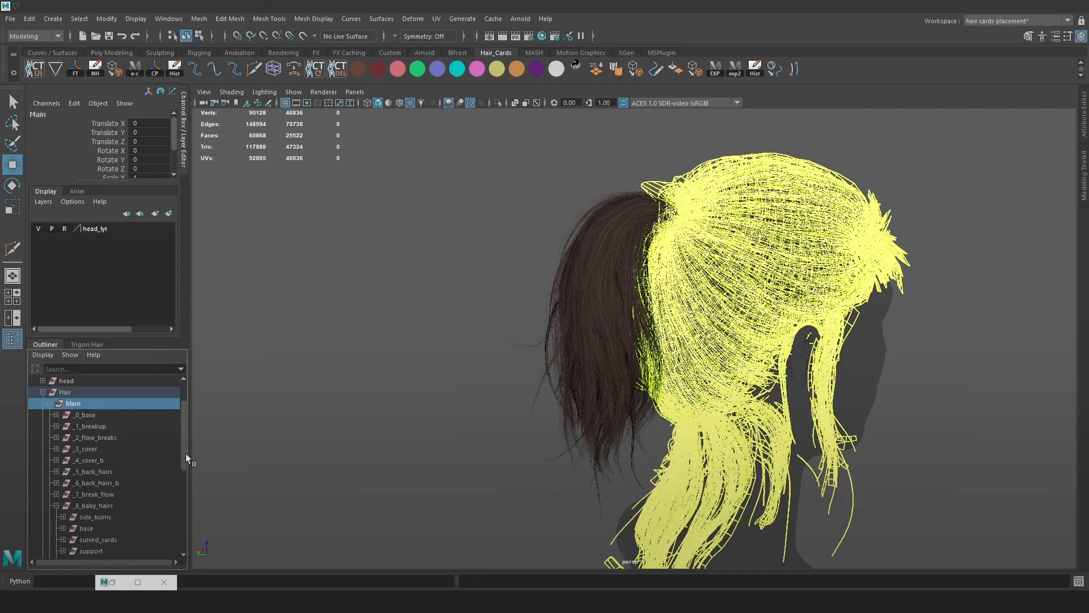
left_click(55, 426)
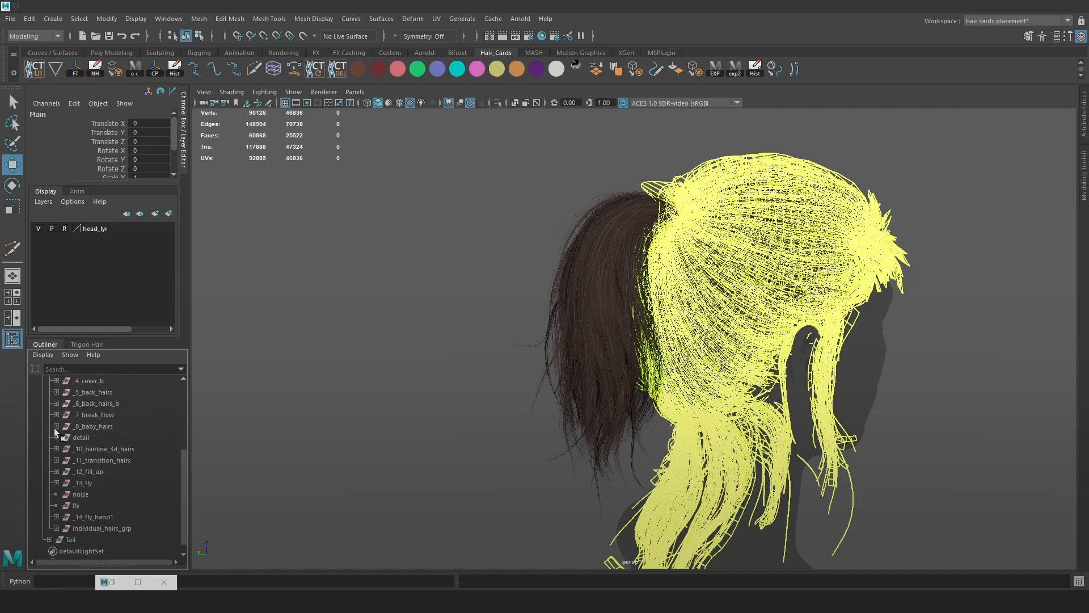
left_click(82, 506)
left_click(90, 494, "shift")
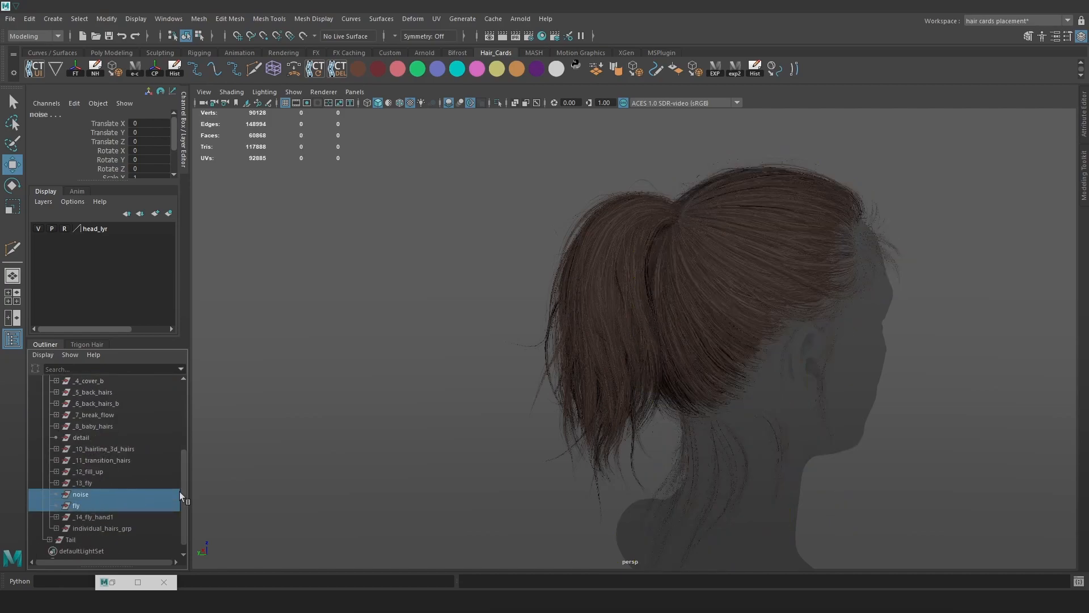
key("Delete")
With individual_hairs_grp selected, switch to the Maya Classic workspace with the Outliner and Attribute Editor shown.
left_click(117, 517)
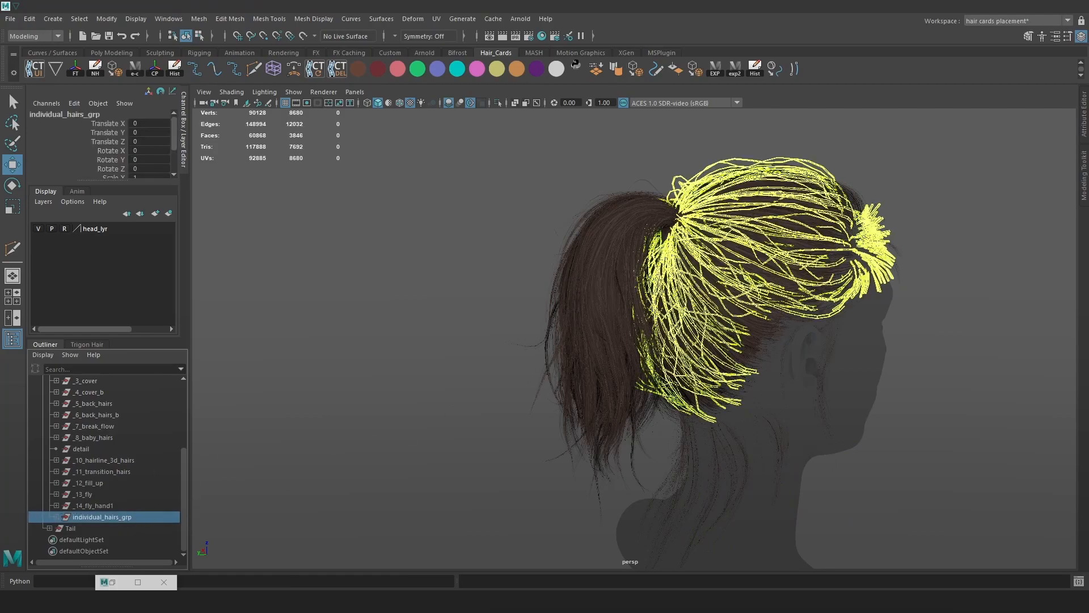
left_click_drag(183, 130, 794, 181)
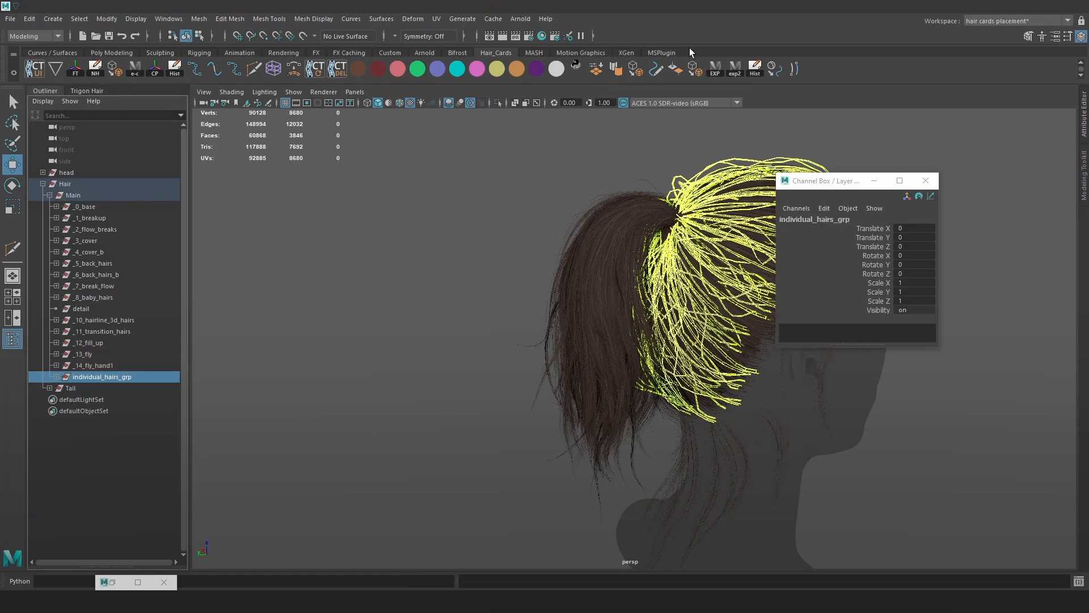
left_click(1017, 23)
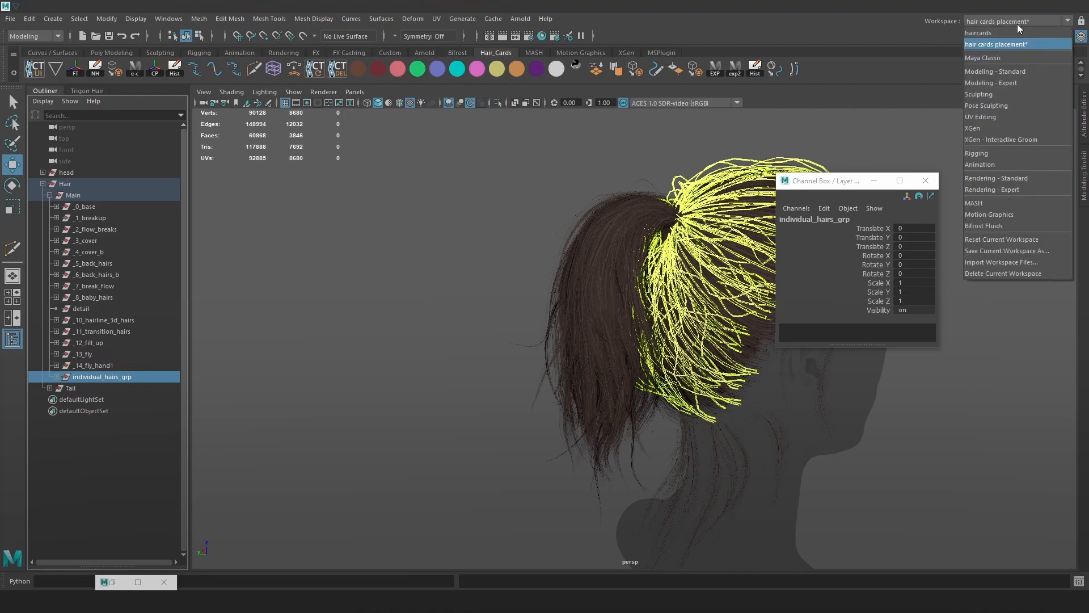
left_click(997, 54)
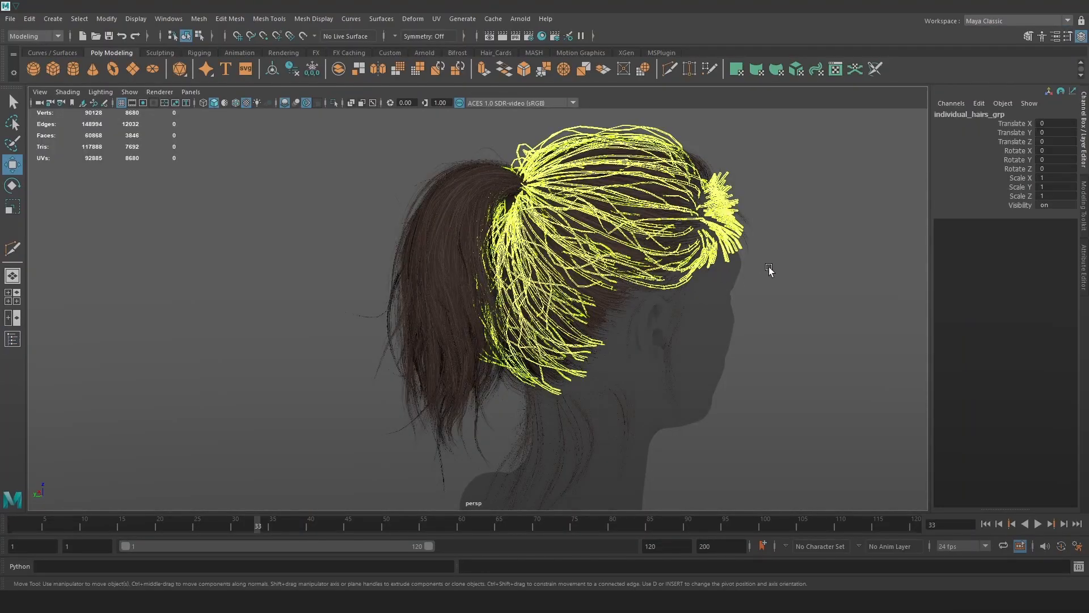
left_click(12, 339)
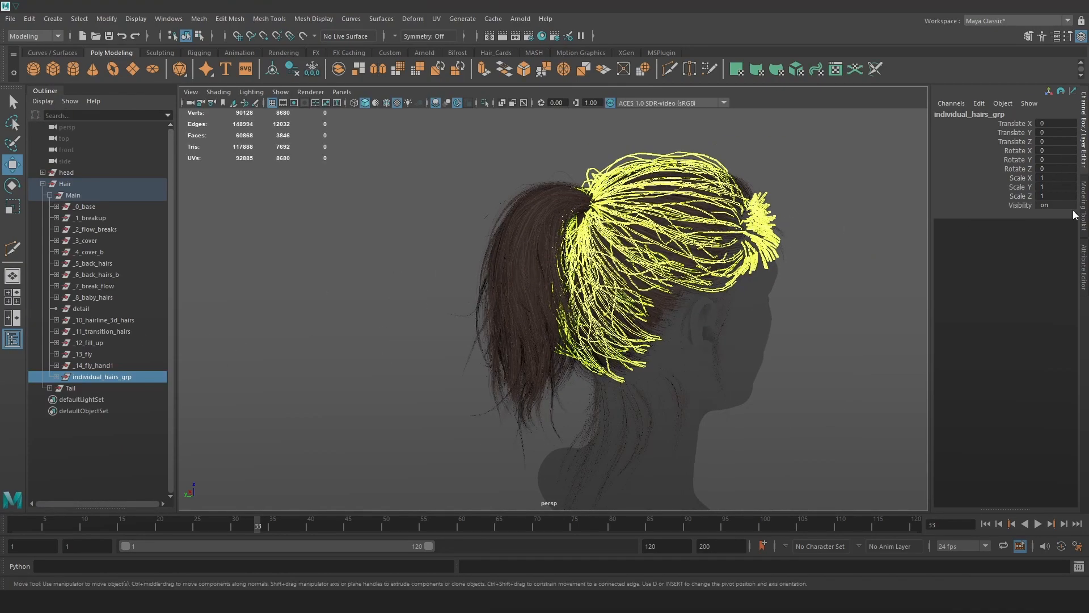
key("ctrl+a")
key("ctrl+a")
left_click(1084, 265)
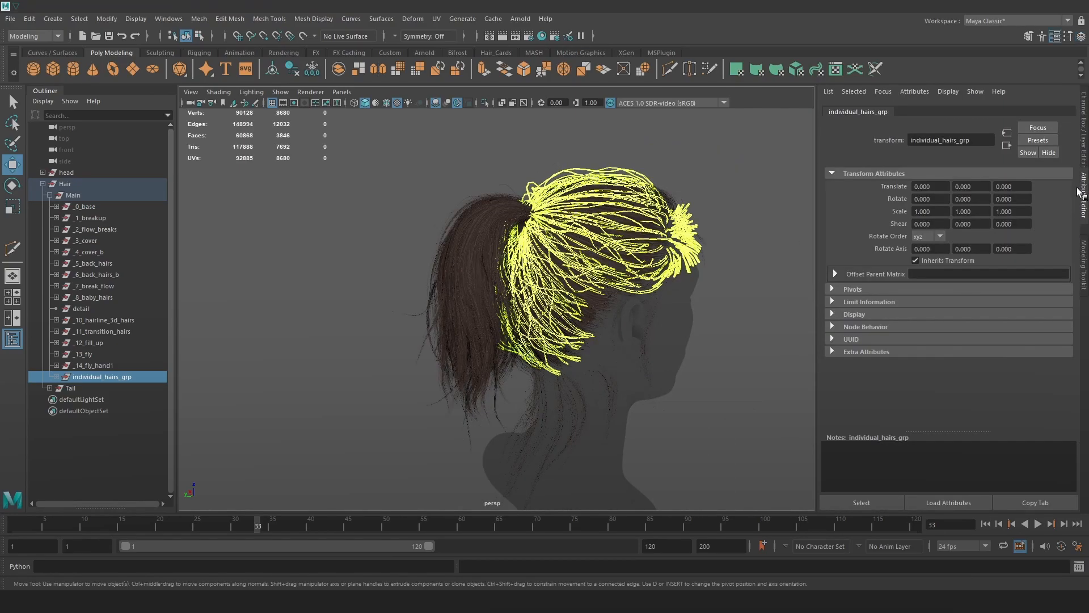
left_click(1085, 146)
Combine the _0_base layer cards into one mesh named Base.
scroll(732, 288, "up", 2)
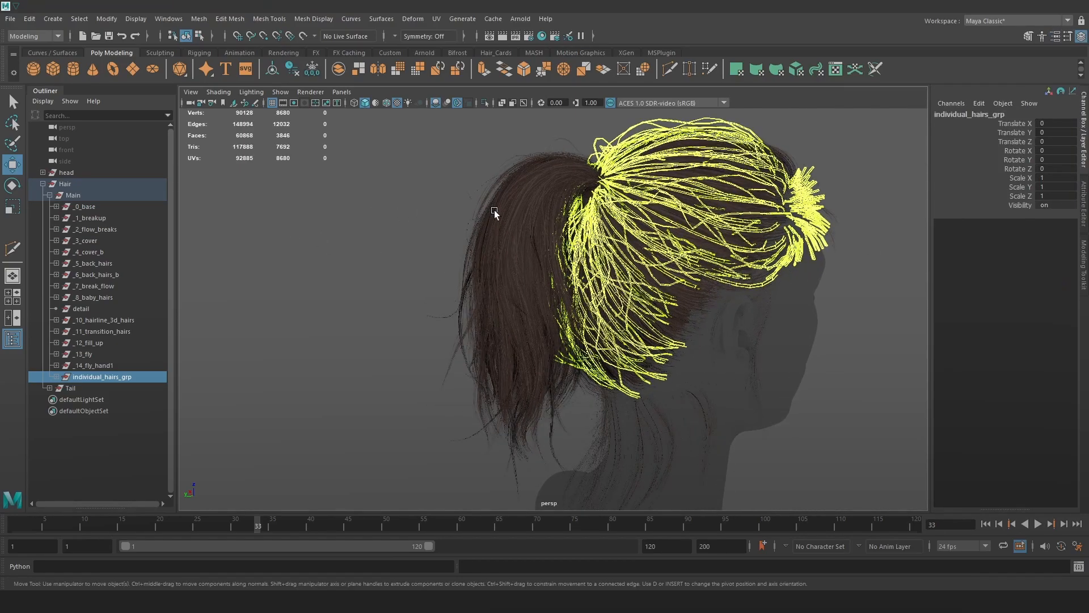
middle_click_drag(481, 212, 454, 216, "alt")
left_click(90, 206)
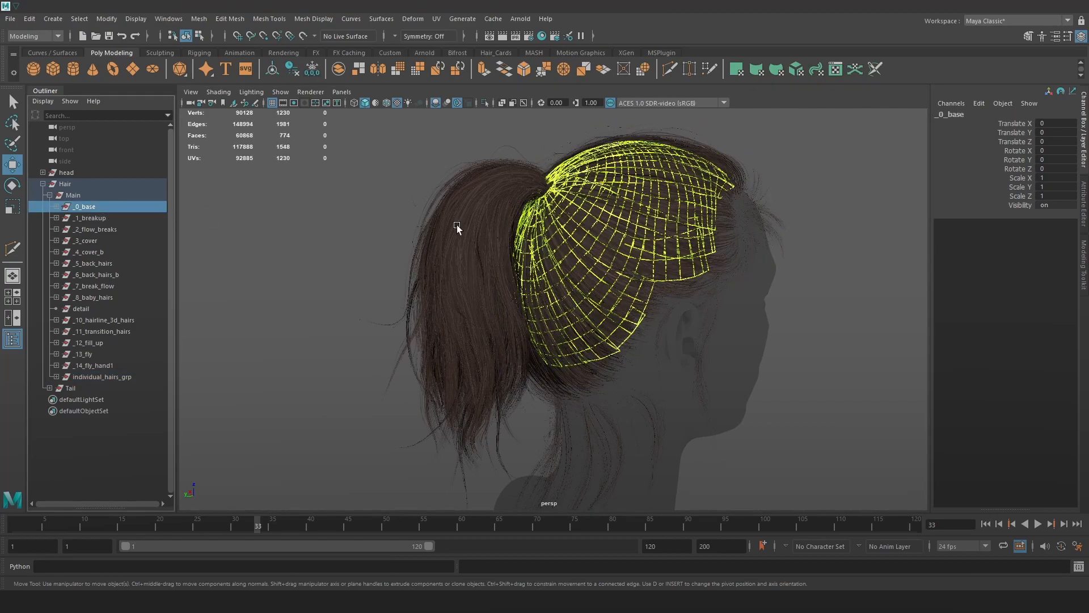
key("space")
left_click(289, 236)
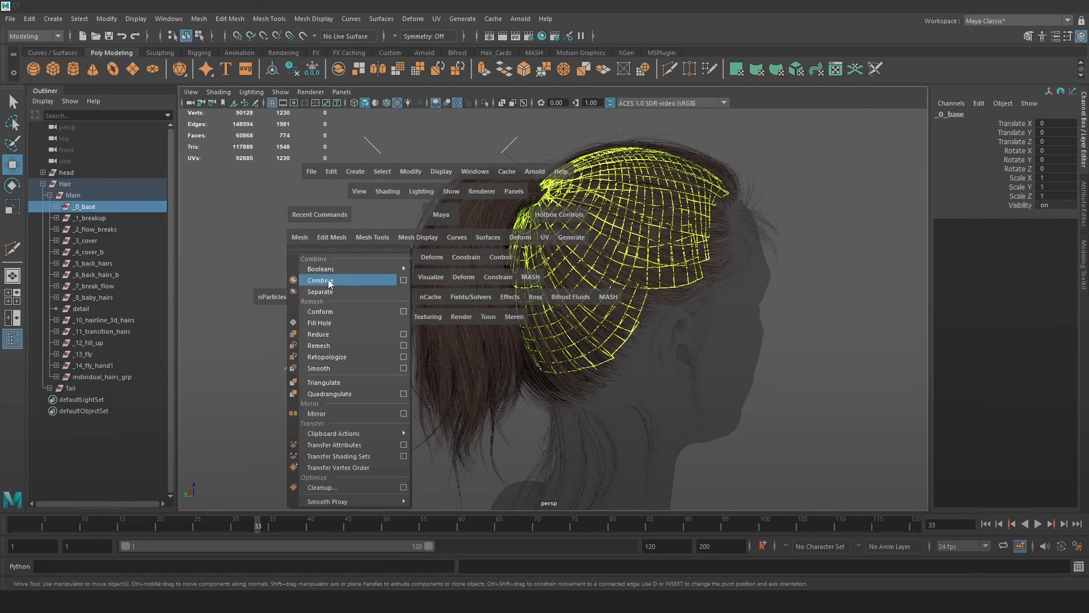
left_click(310, 280)
double_click(81, 401)
type("B")
key("Return")
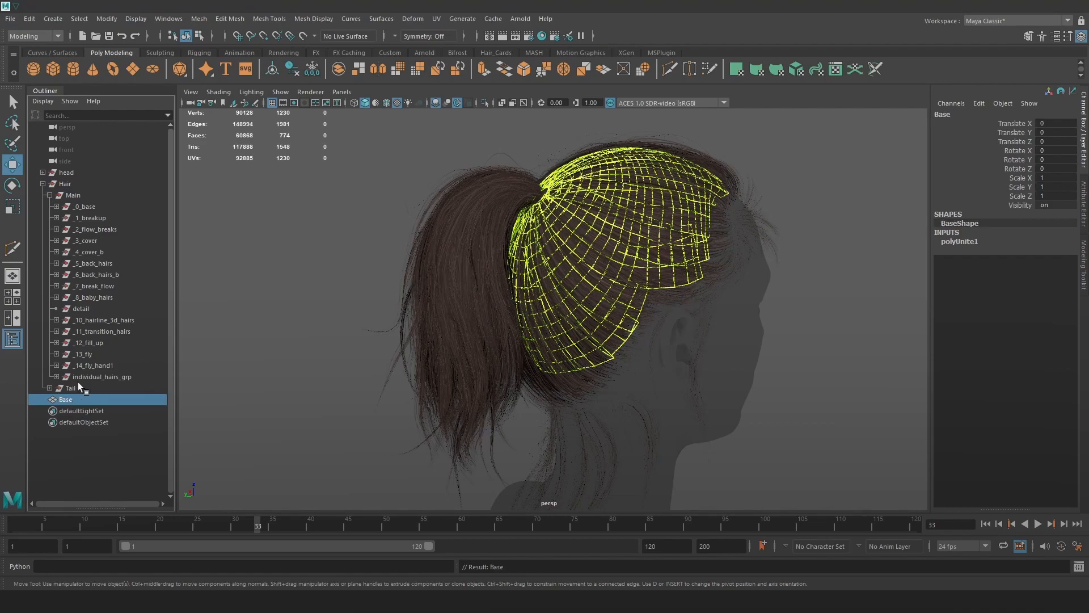
Combine the _1_breakup layer cards into one mesh named Breakup.
left_click(91, 218)
key("space")
left_click(285, 260)
left_click(310, 305)
double_click(79, 409)
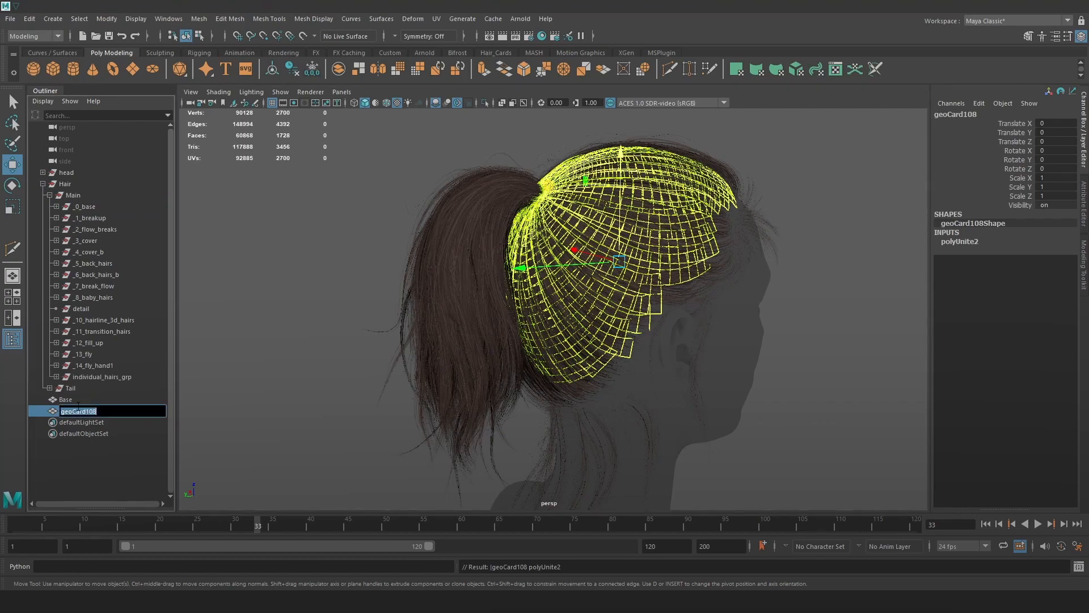
type("Breakup")
key("Return")
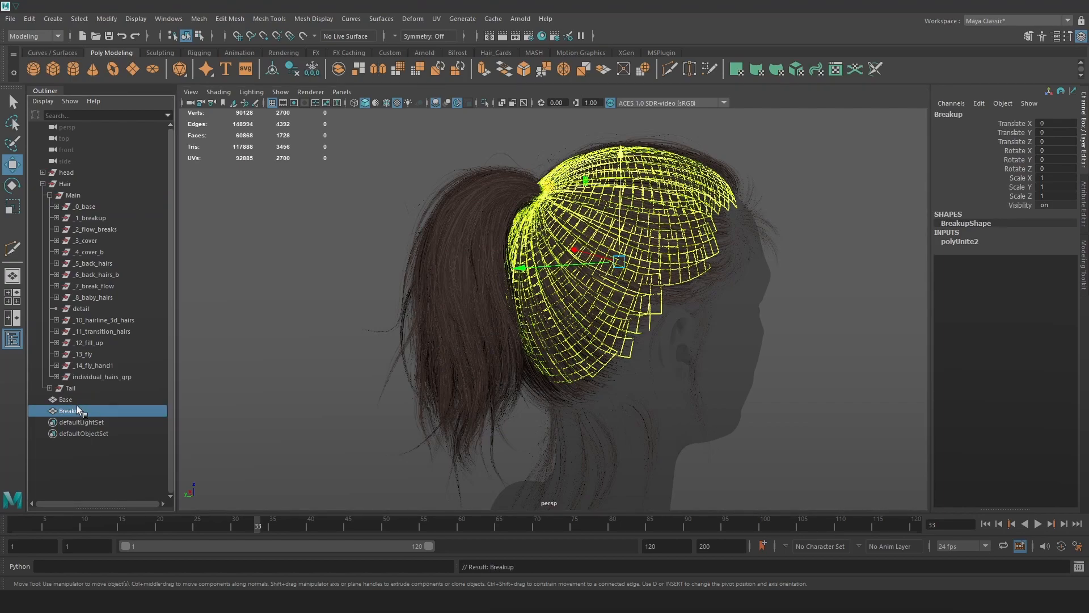
Combine the _2_flow_breaks layer cards into one mesh named Flow_breaks.
left_click(95, 229)
key("space")
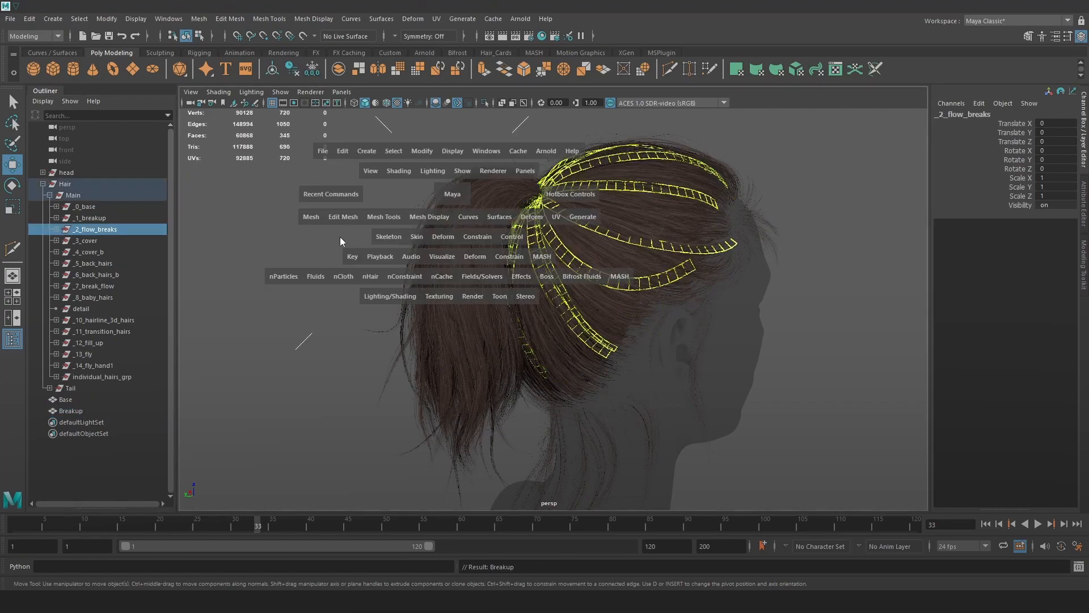
left_click(314, 217)
left_click(365, 261)
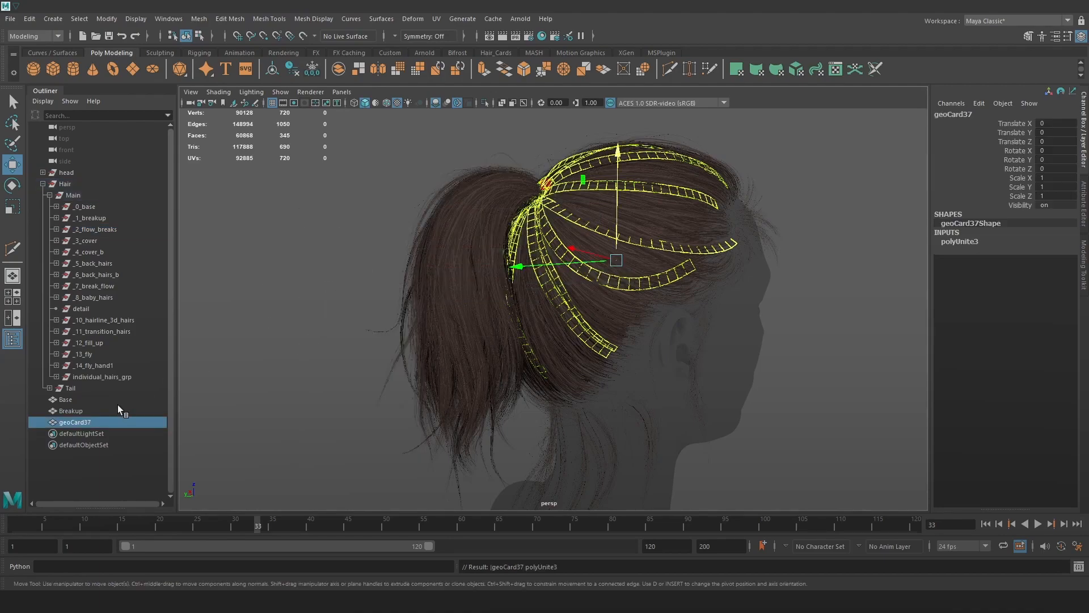
double_click(111, 422)
type("Flow_breaks")
key("Return")
Combine the _3_cover layer cards into one mesh named cover.
left_click(97, 241)
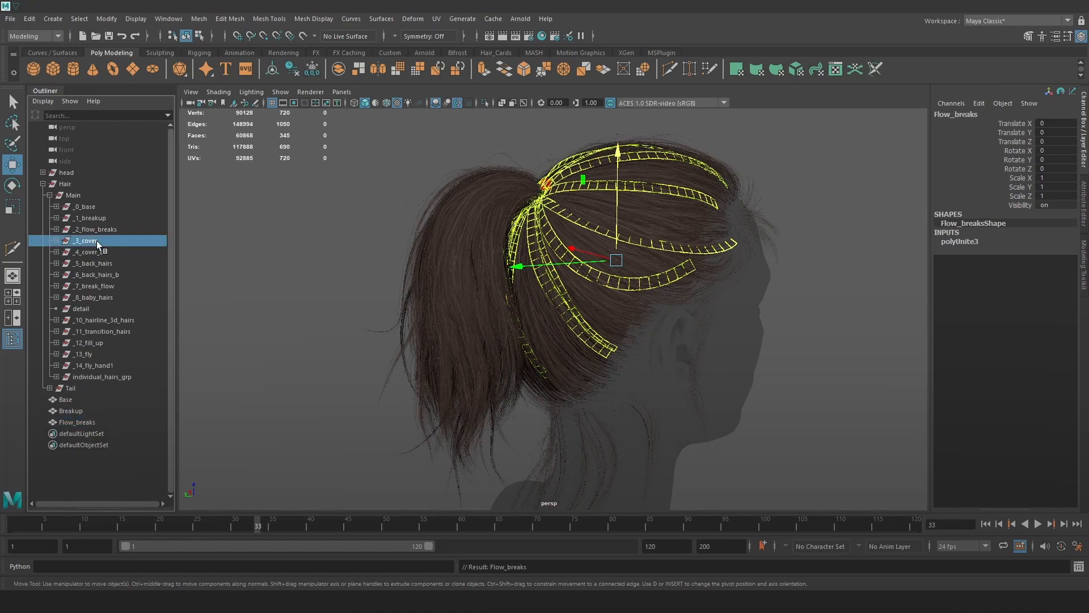
key("space")
left_click(273, 242)
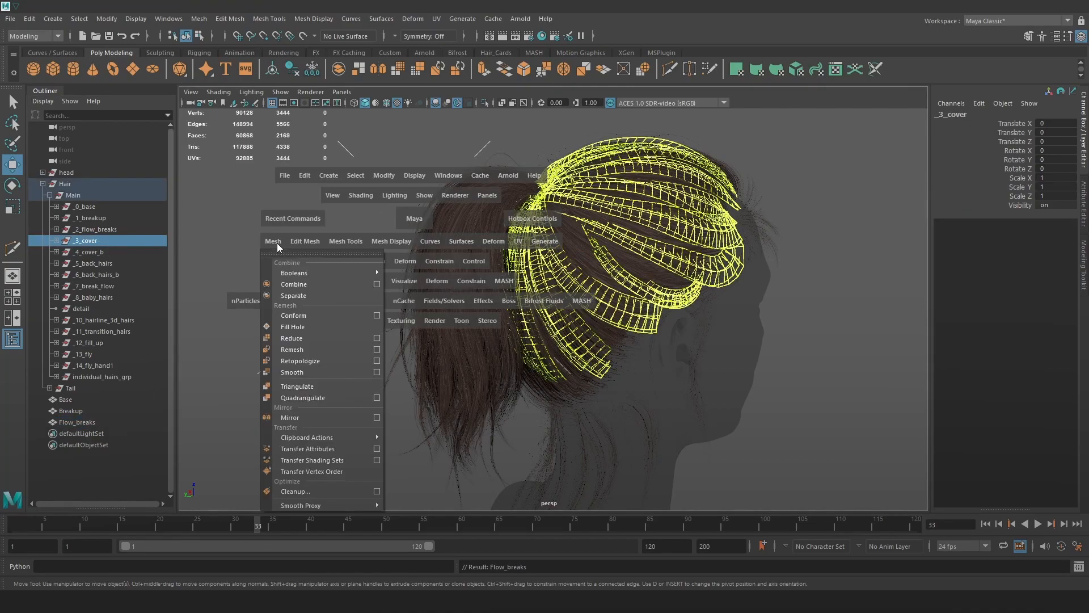
left_click(300, 285)
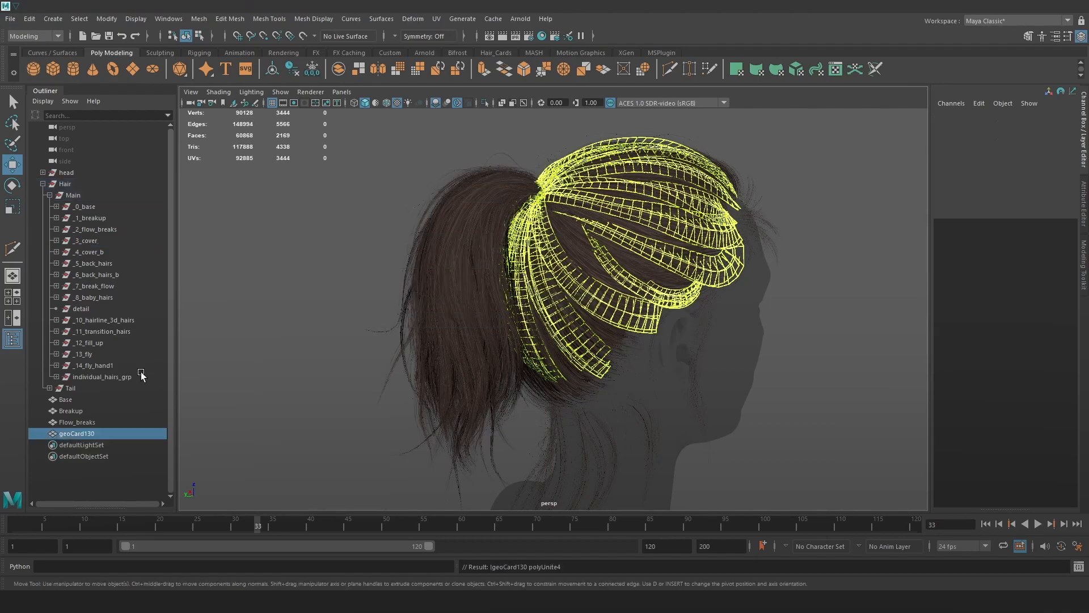
double_click(116, 434)
type("cover")
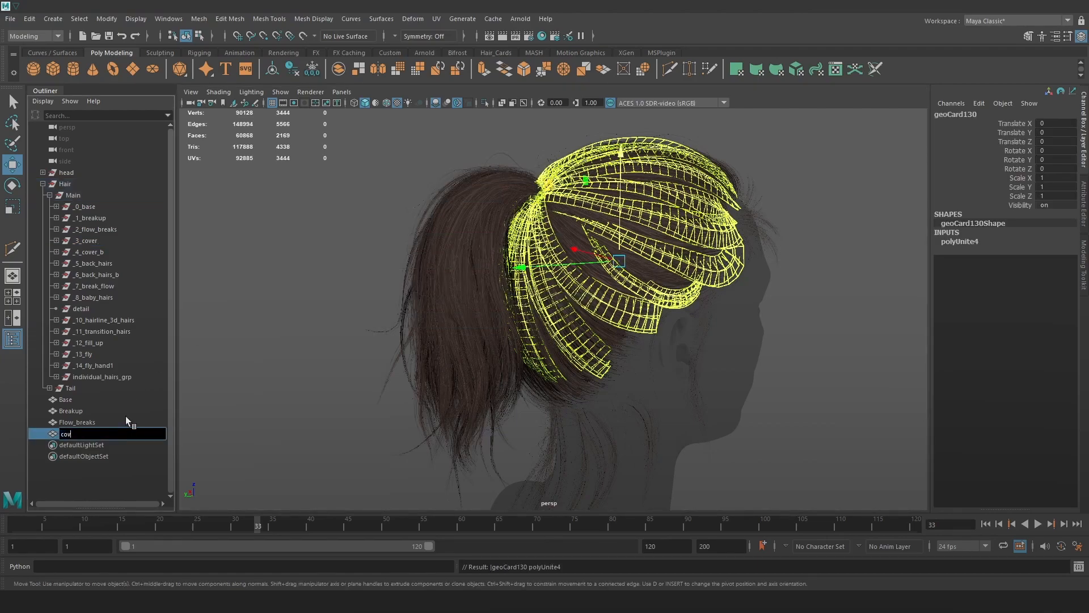
key("Return")
Combine the _4_cover_b layer cards into one mesh named cover_B.
left_click(99, 253)
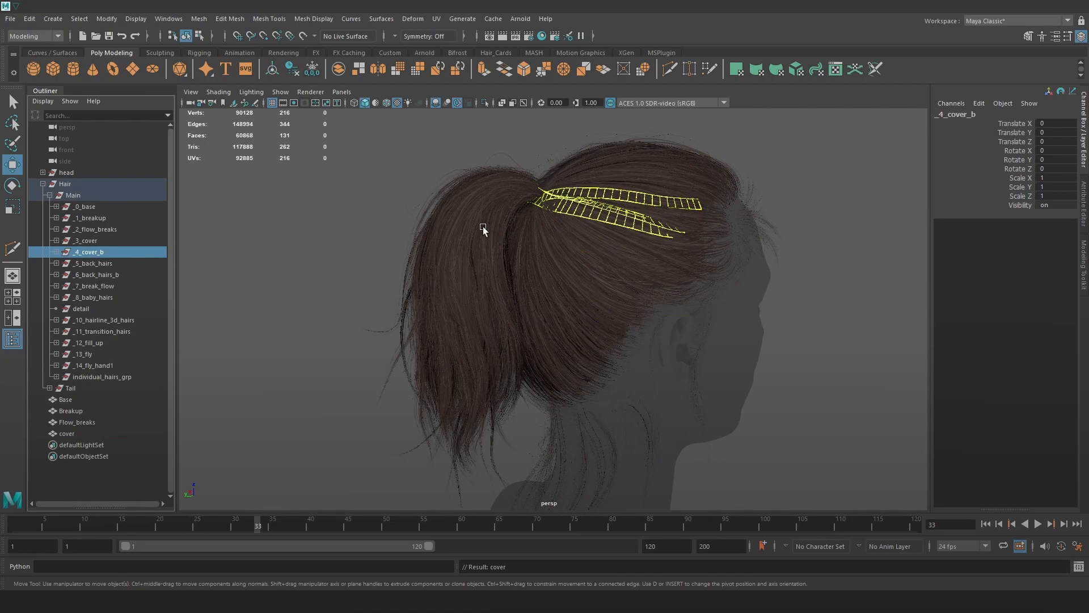
key("space")
left_click(341, 251)
left_click(374, 293)
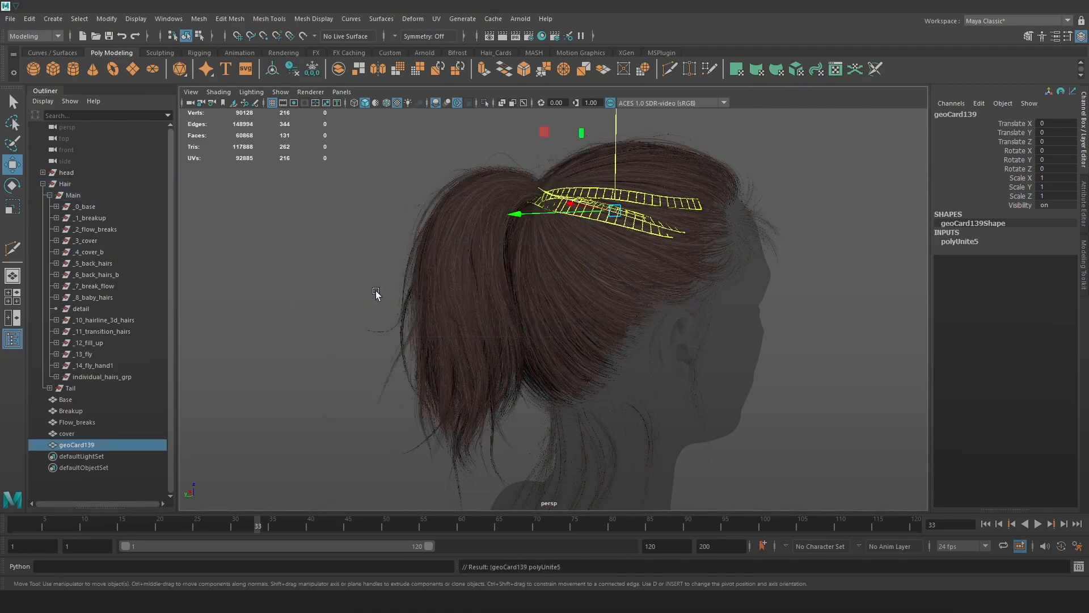
double_click(84, 446)
type("cover-B")
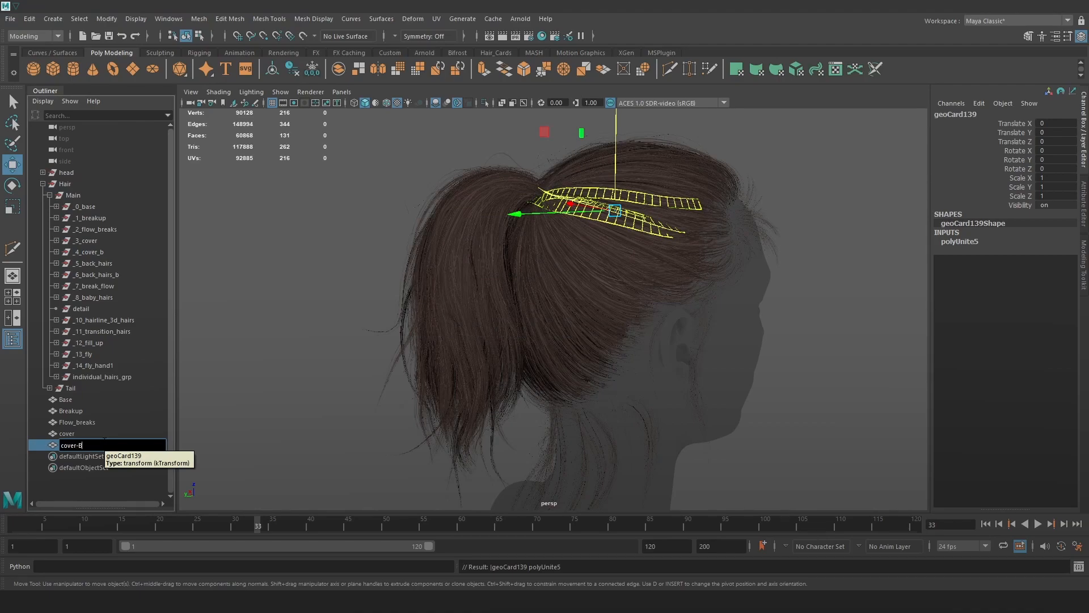
key("Return")
Combine the cover and cover_B meshes into a single mesh named cover2.
left_click(94, 430)
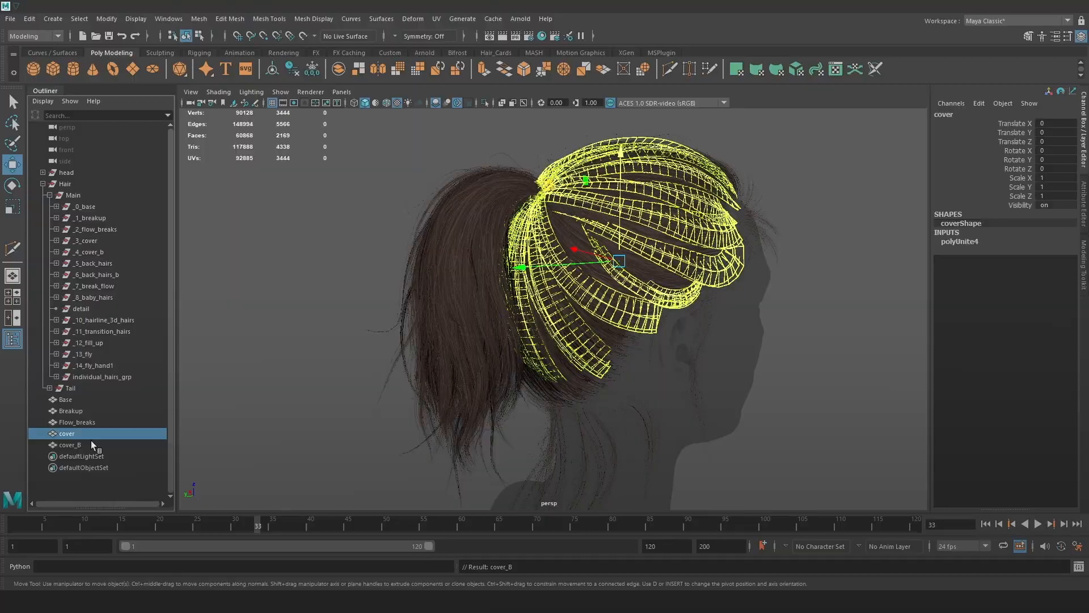
left_click(90, 442, "shift")
mouse_move(612, 263)
left_mouse_down("alt")
mouse_move(551, 271)
mouse_move(360, 243)
mouse_move(708, 250)
mouse_move(583, 270)
mouse_move(597, 267)
left_mouse_up("alt")
key("space")
left_click(461, 290)
left_click(488, 323)
double_click(111, 454)
type("cover2")
key("Return")
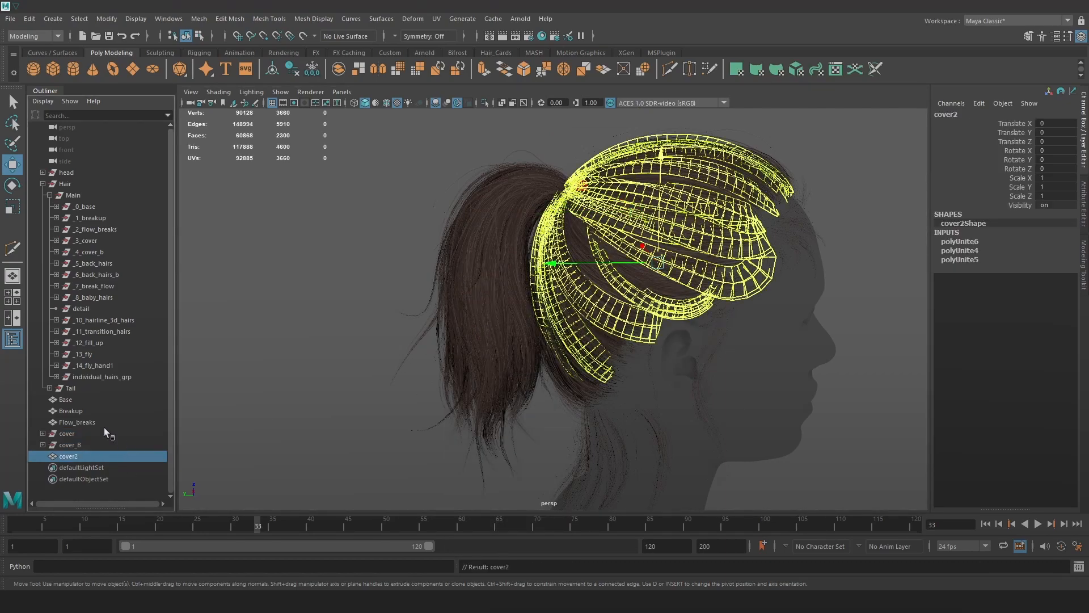
Delete cover2's construction history and rename it cover.
left_click(389, 53)
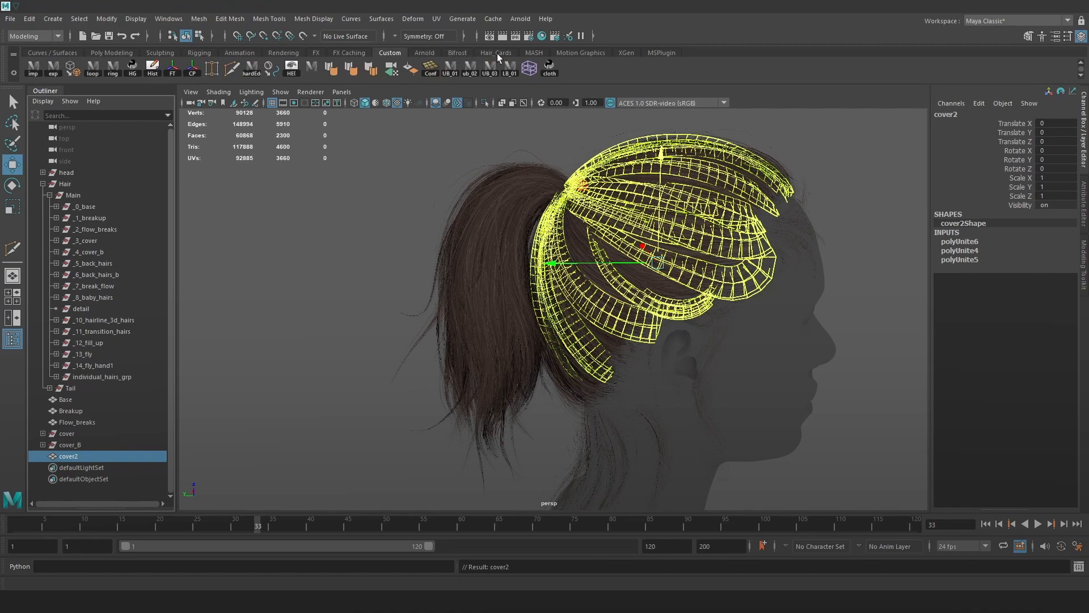
left_click(497, 53)
left_click(388, 52)
left_click(152, 68)
scroll(647, 314, "up", 1)
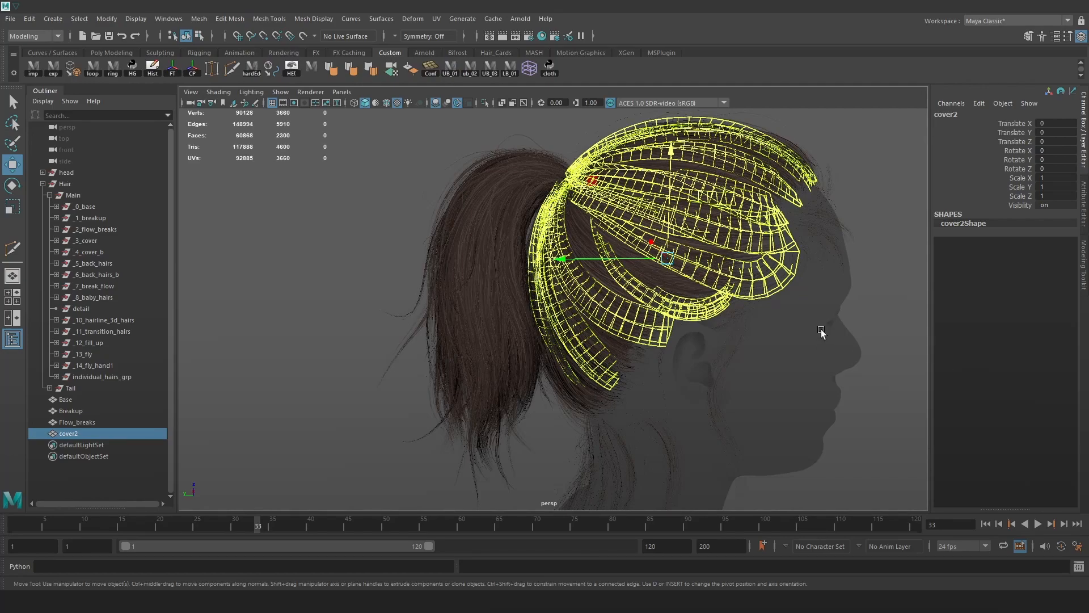
double_click(87, 433)
type("cover")
key("Return")
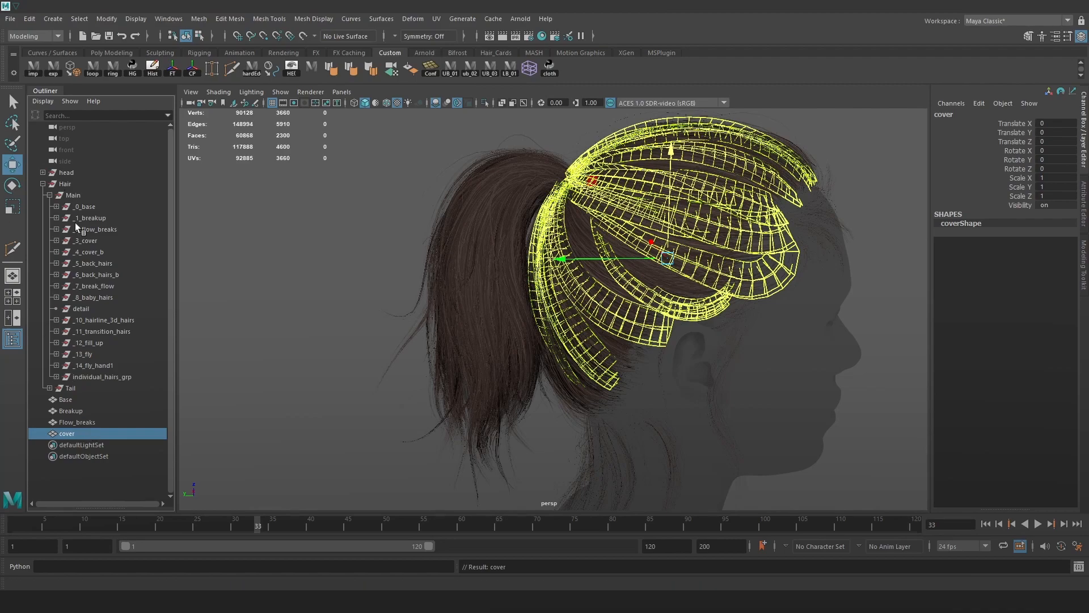
Combine the _5_back_hairs and _6_back_hairs_b cards into one mesh each.
left_click(103, 263)
left_click_drag(529, 244, 565, 271, "alt")
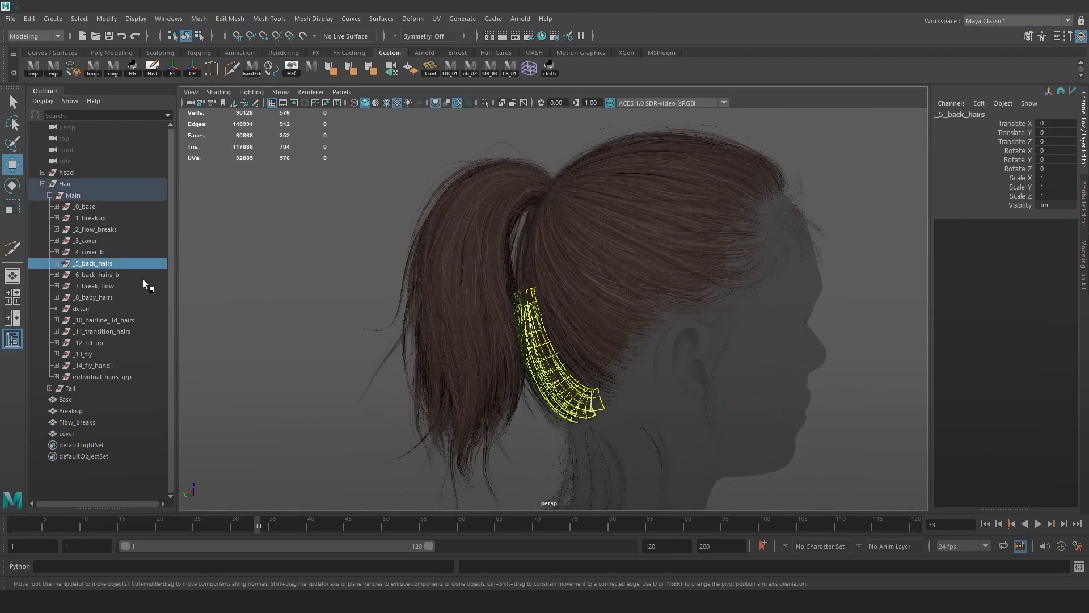
left_click(118, 274)
left_click(118, 284)
left_click(119, 273)
left_click(117, 263)
key("space")
left_click(387, 268)
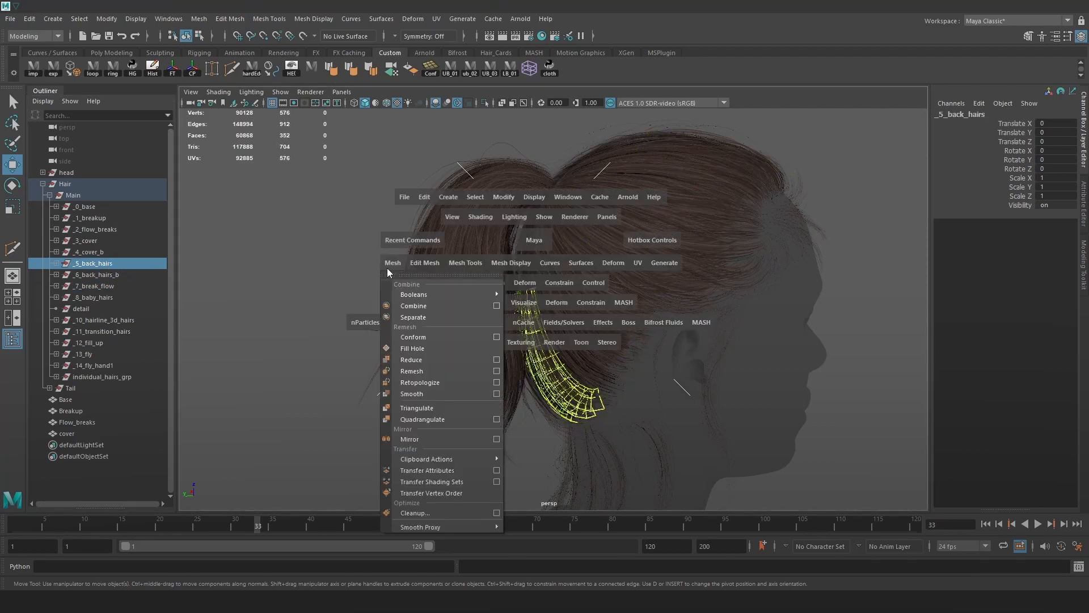
left_click(410, 310)
left_click(102, 275)
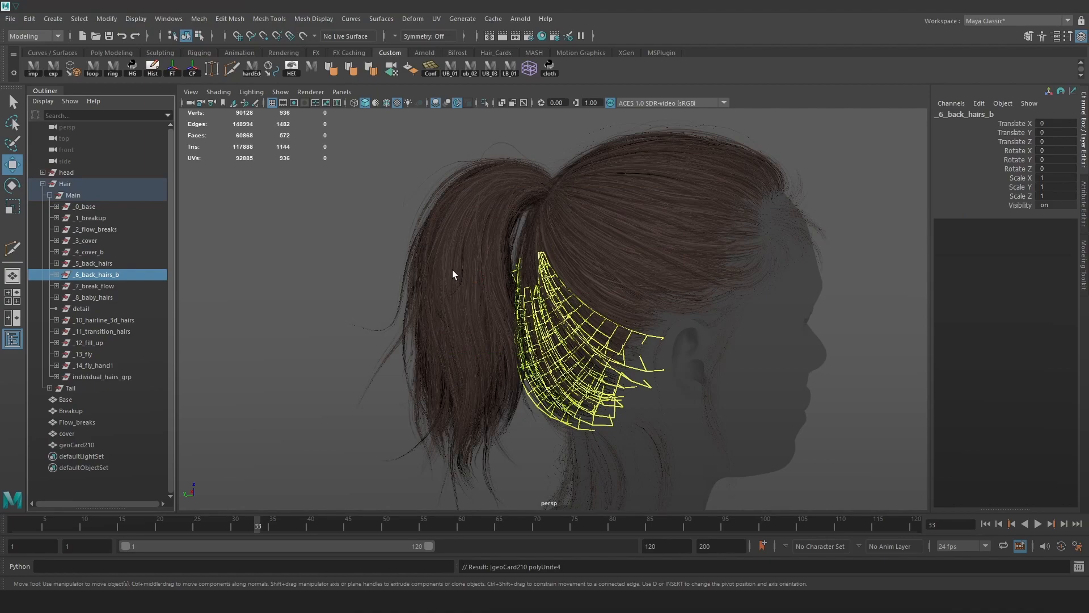
key("space")
left_click(383, 271)
left_click(401, 306)
Repeat Combine on the _7_break_flow, _10_hairline_3d_hairs and _11_transition_hairs groups.
left_click(114, 286)
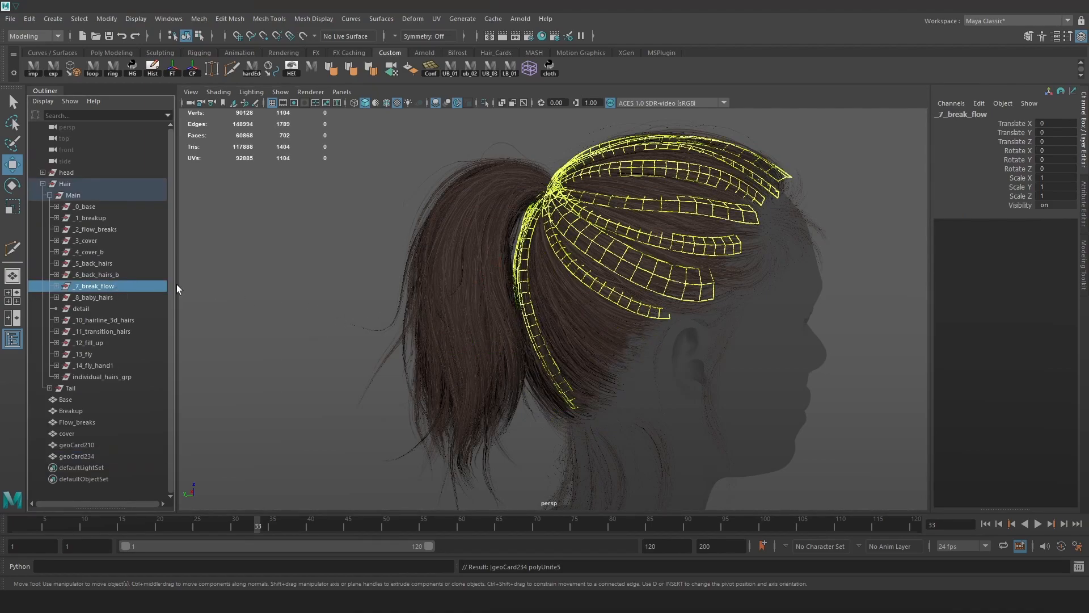
key("g")
left_click(97, 298)
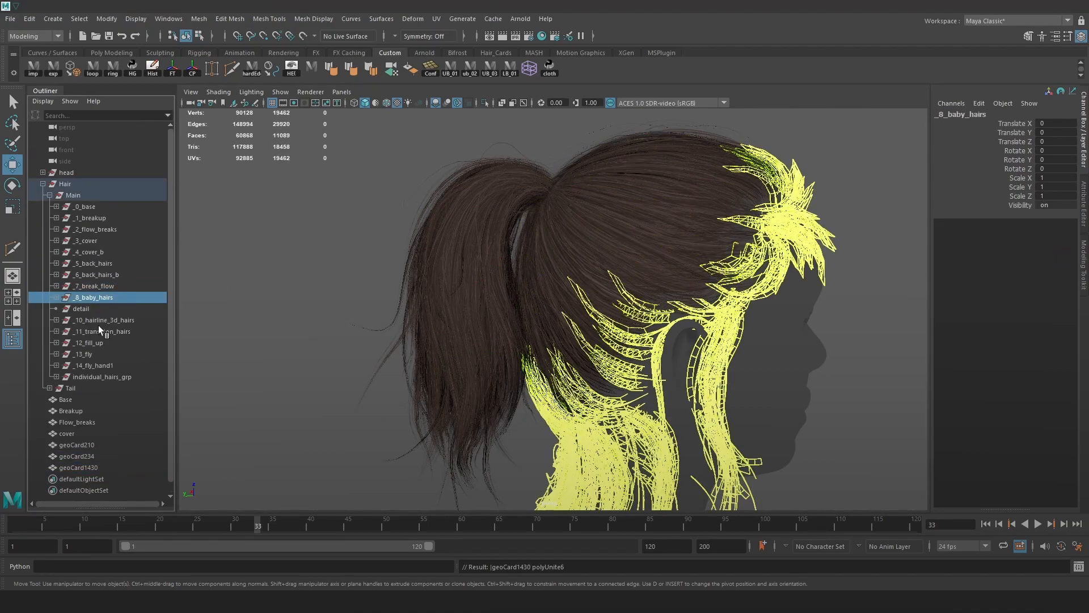
left_click(103, 320)
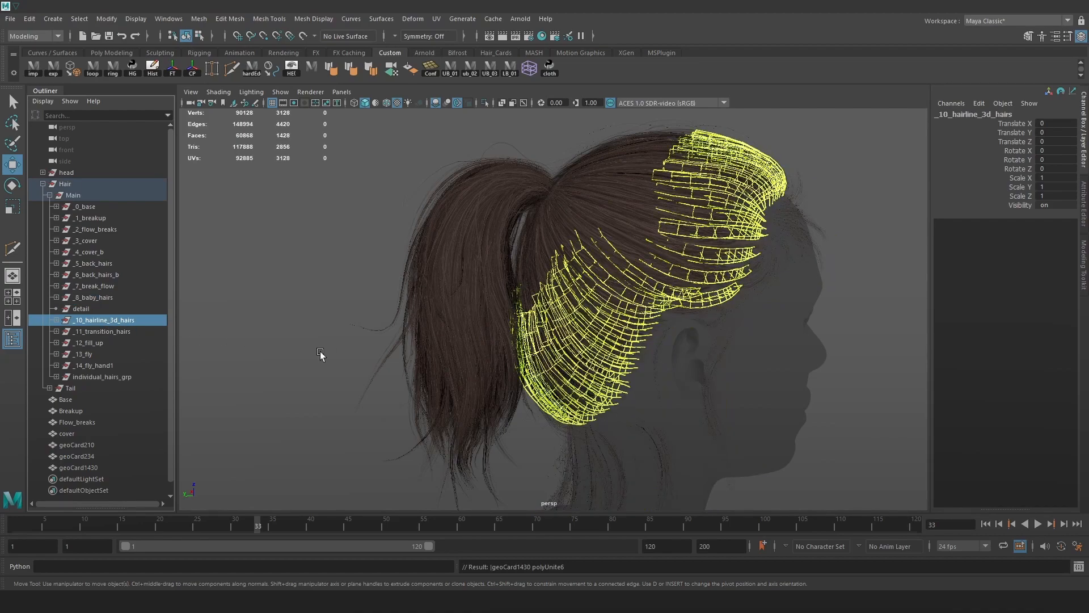
key("g")
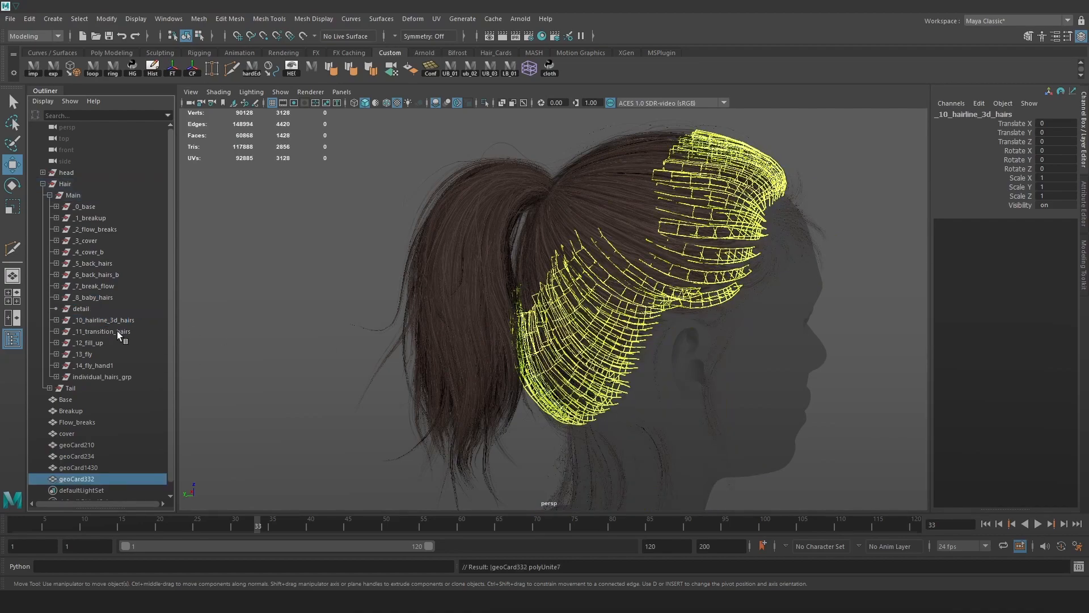
left_click(117, 331)
key("g")
Repeat Combine on the _12_fill_up, _13_fly and _14_fly_hand1 groups.
double_click(103, 344)
left_click(134, 357)
left_click(100, 344)
key("g")
left_click(90, 356)
key("g")
left_click(110, 366)
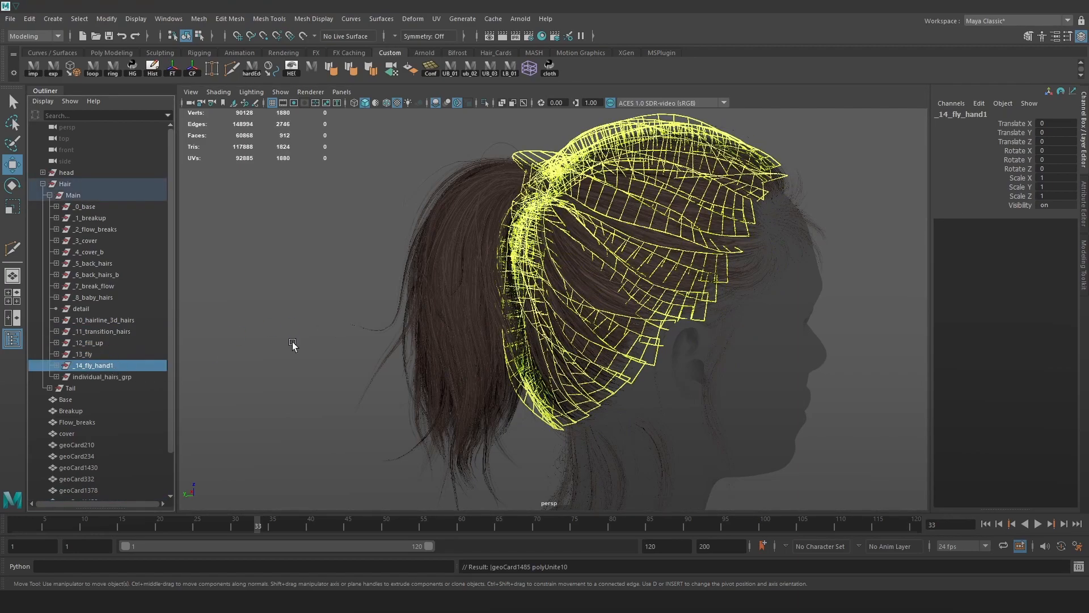
key("g")
scroll(113, 396, "down", 3)
left_click(119, 379)
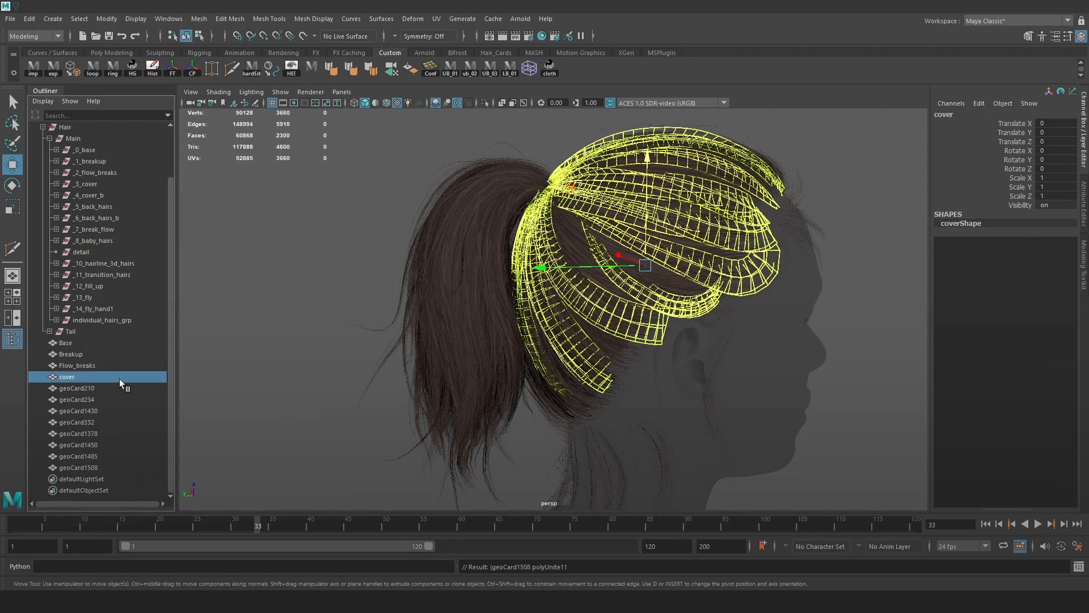
Rename geoCard210, geoCard234 and geoCard1430 to back_hairs, back_hairs_soft and break_flow.
left_click(86, 388)
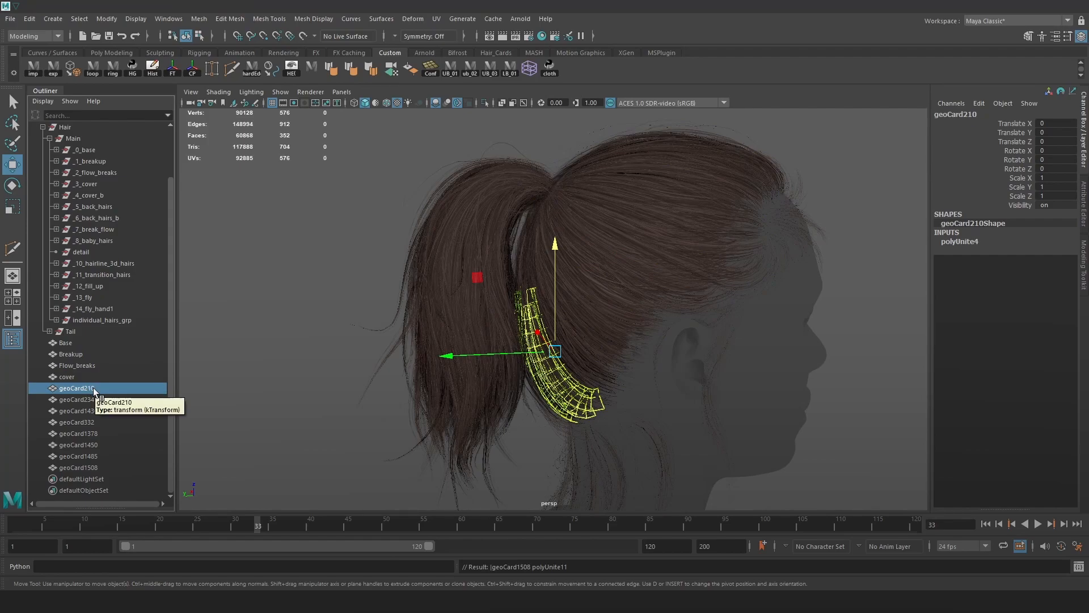
double_click(85, 388)
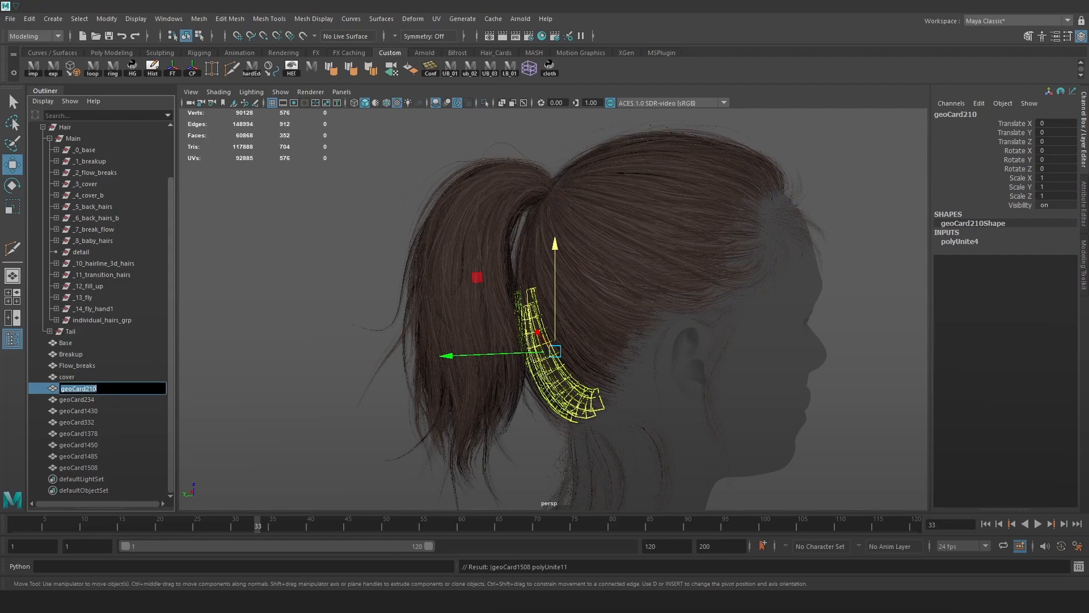
type("back_hairs")
key("Return")
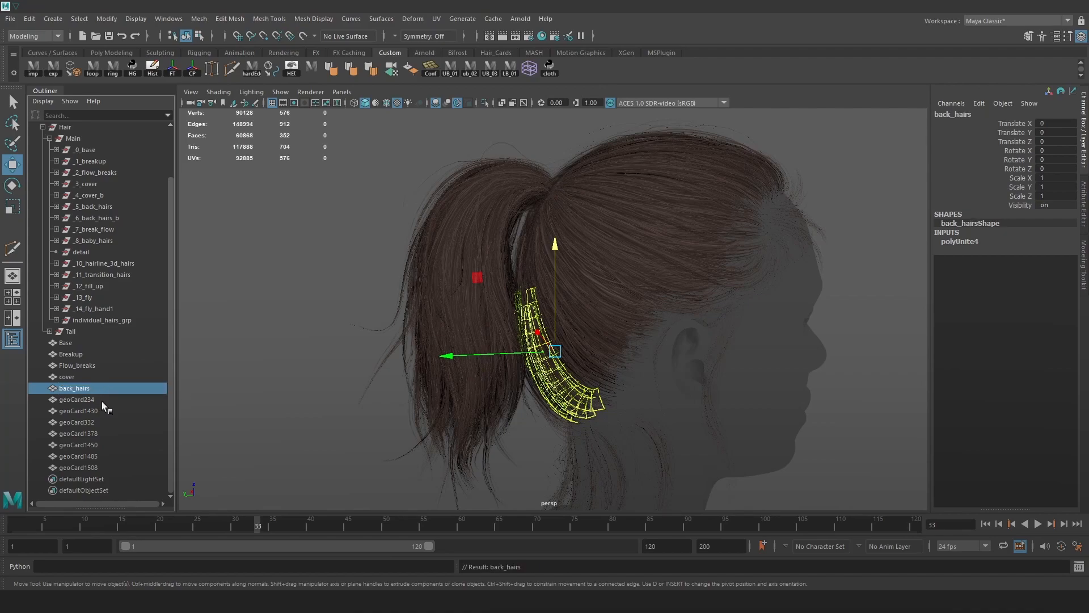
double_click(101, 399)
type("back_hairs_soft")
key("Return")
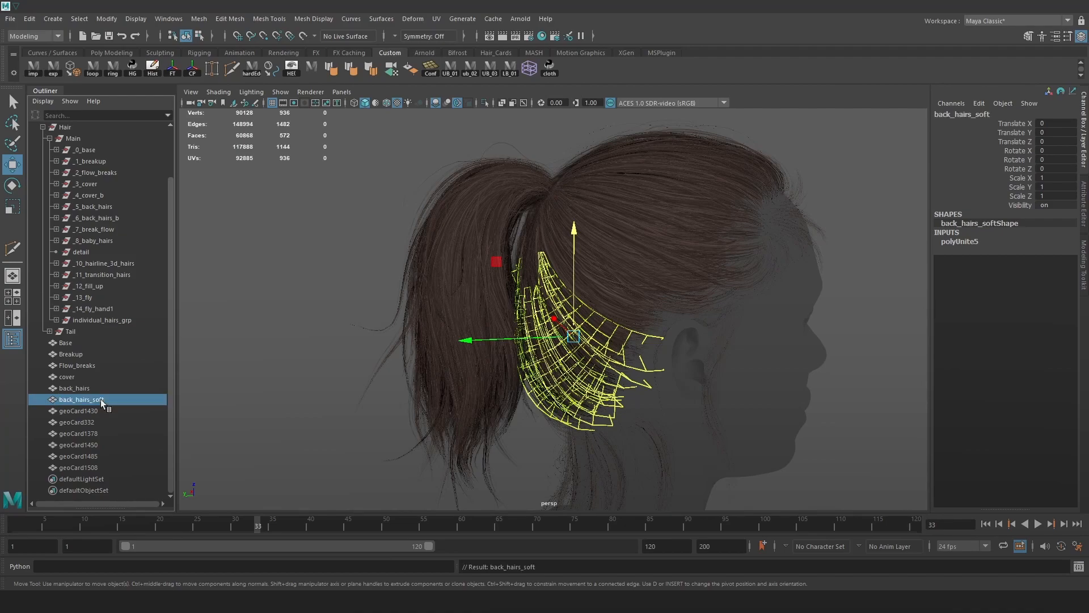
double_click(76, 411)
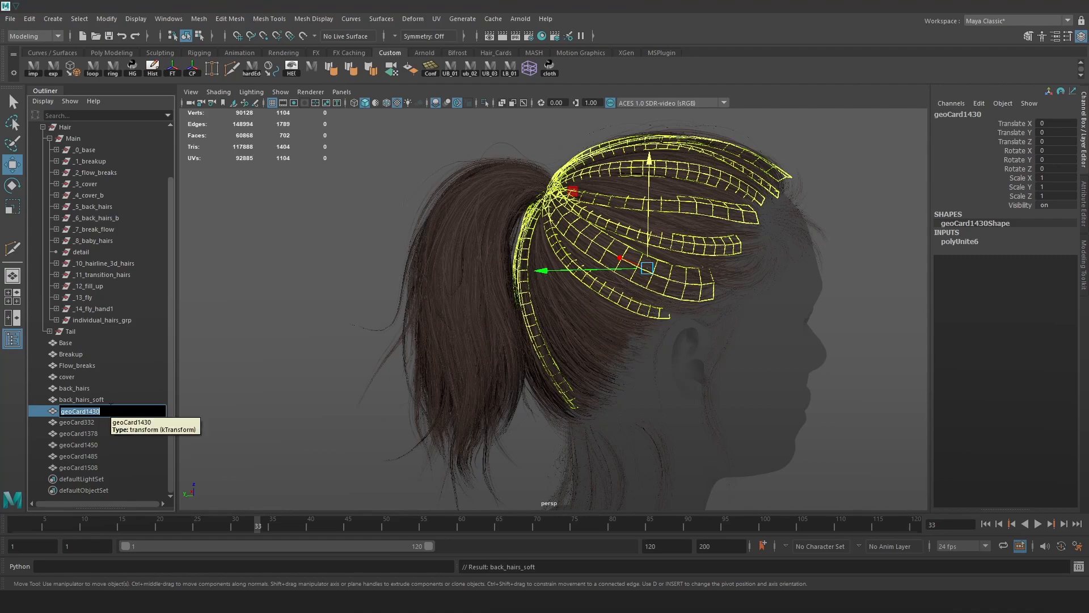
type("nre")
key("BackSpace")
key("BackSpace")
key("BackSpace")
key("BackSpace")
type("break_flow")
key("Return")
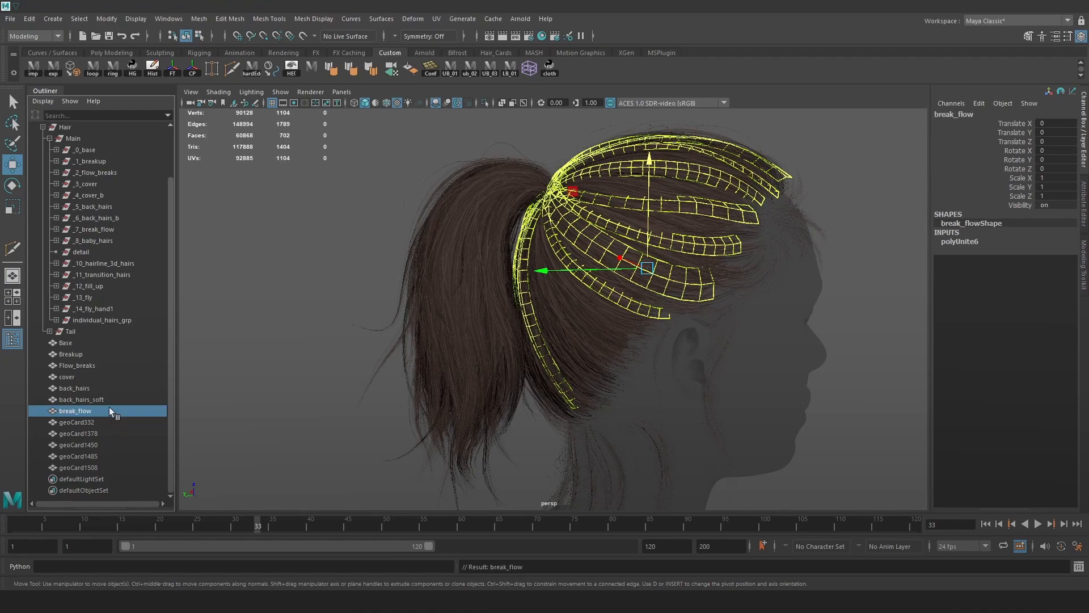
Rename geoCard332 to hairline_3d, correcting the earlier mistyped names.
double_click(97, 422)
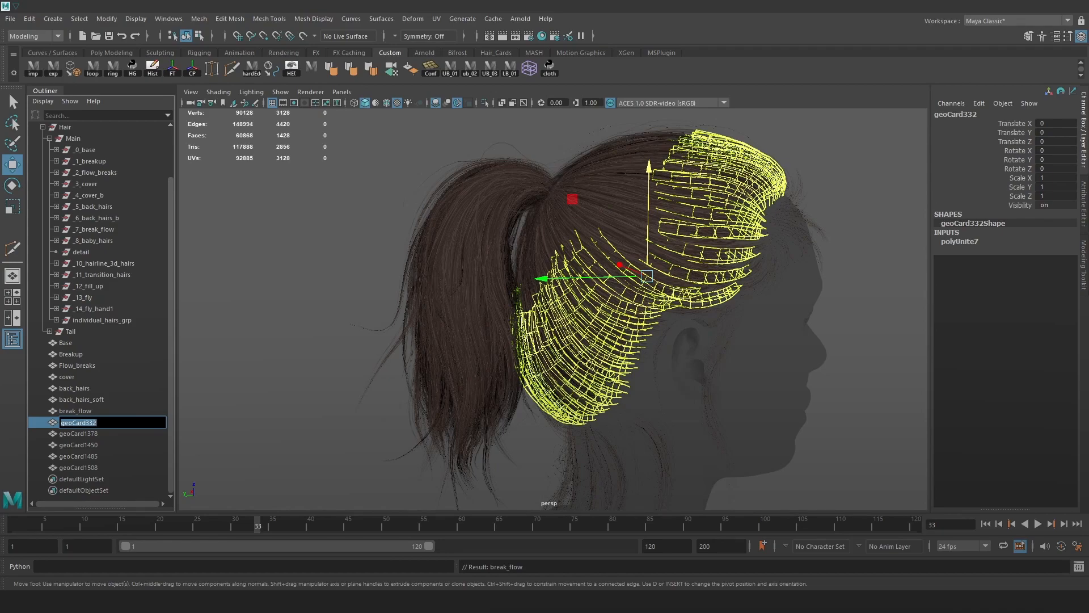
type("3d_hairline")
key("Return")
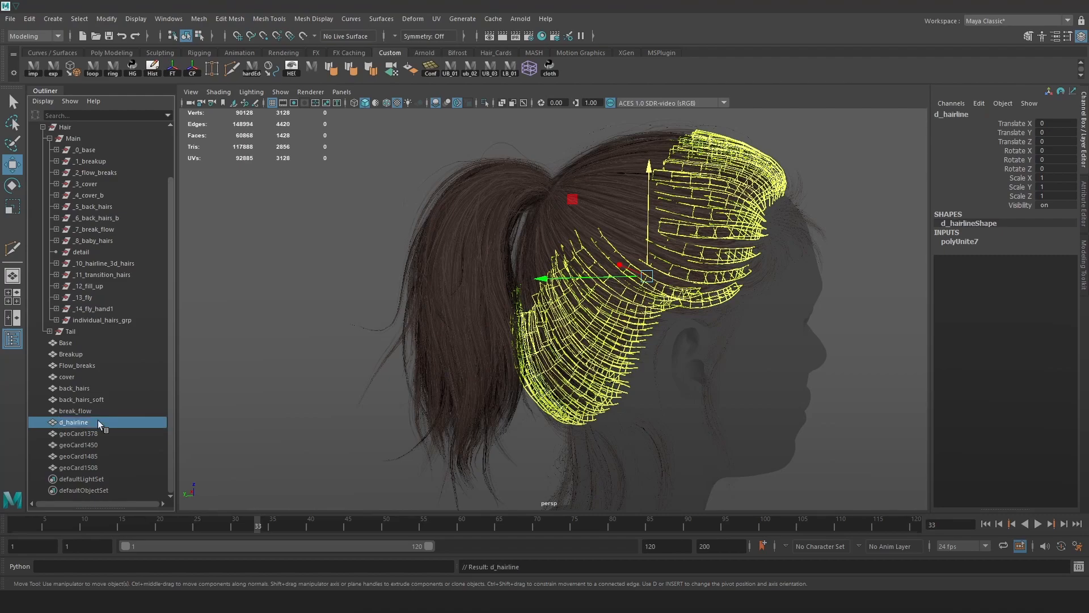
left_click(97, 415)
double_click(92, 422)
left_click(132, 420)
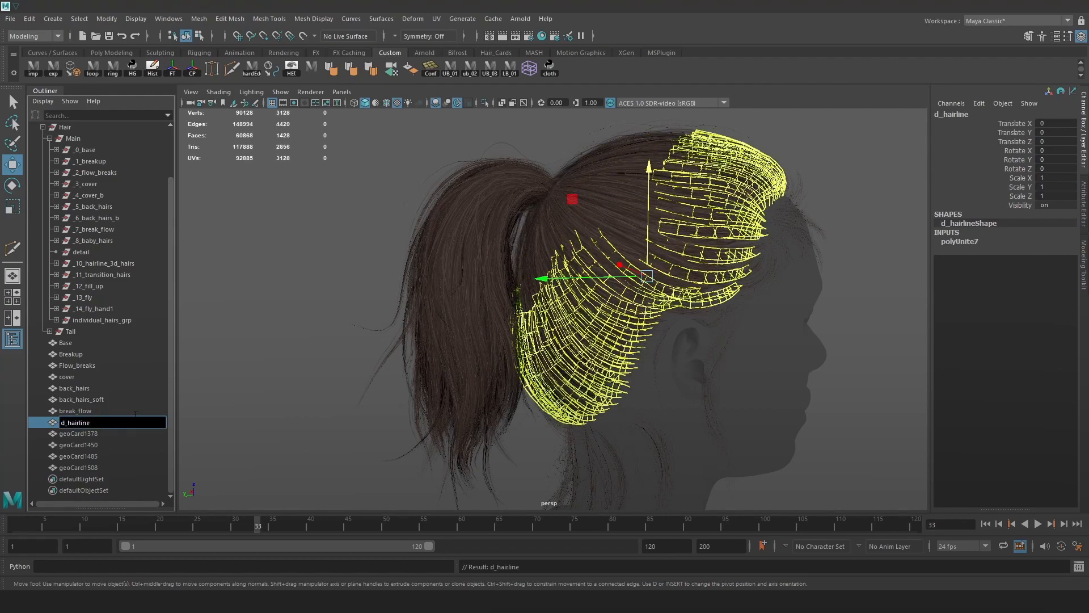
double_click(93, 424)
left_click(66, 423)
key("BackSpace")
type("double")
key("Return")
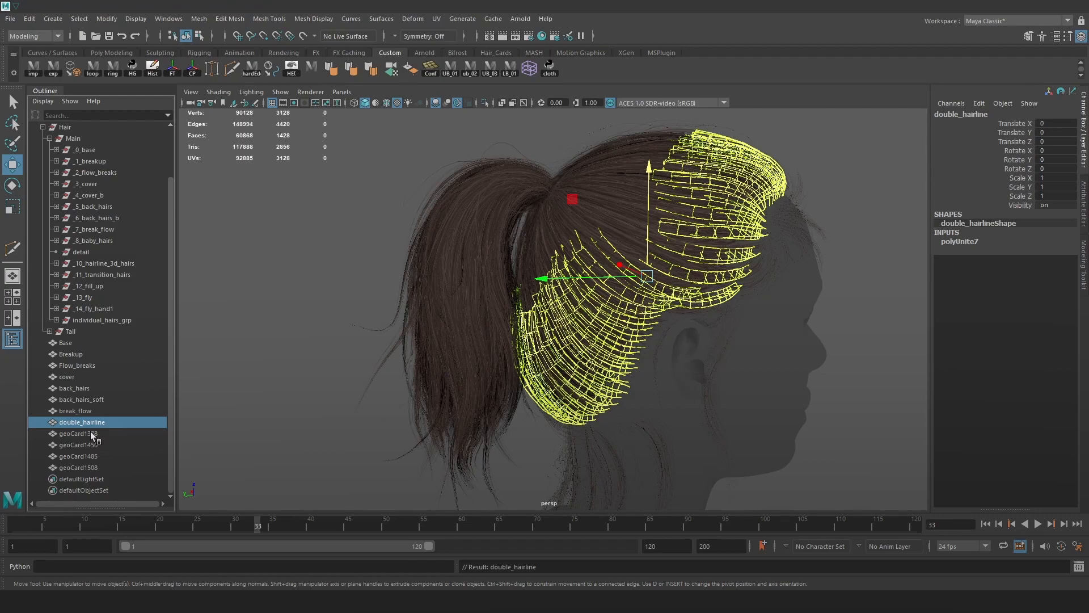
double_click(95, 423)
type("hairl")
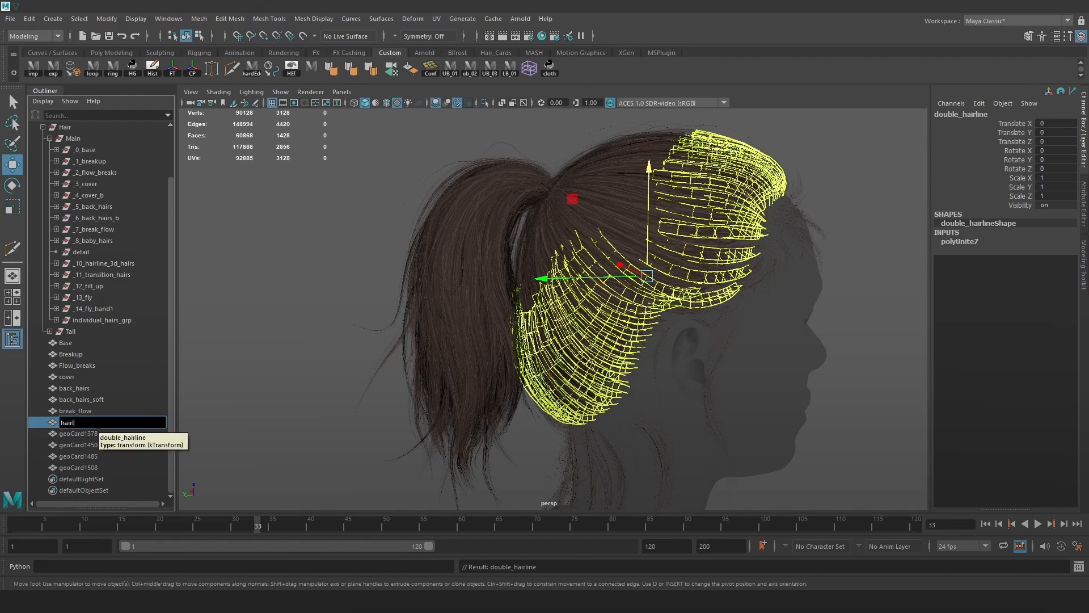
type("ine_3d")
key("Return")
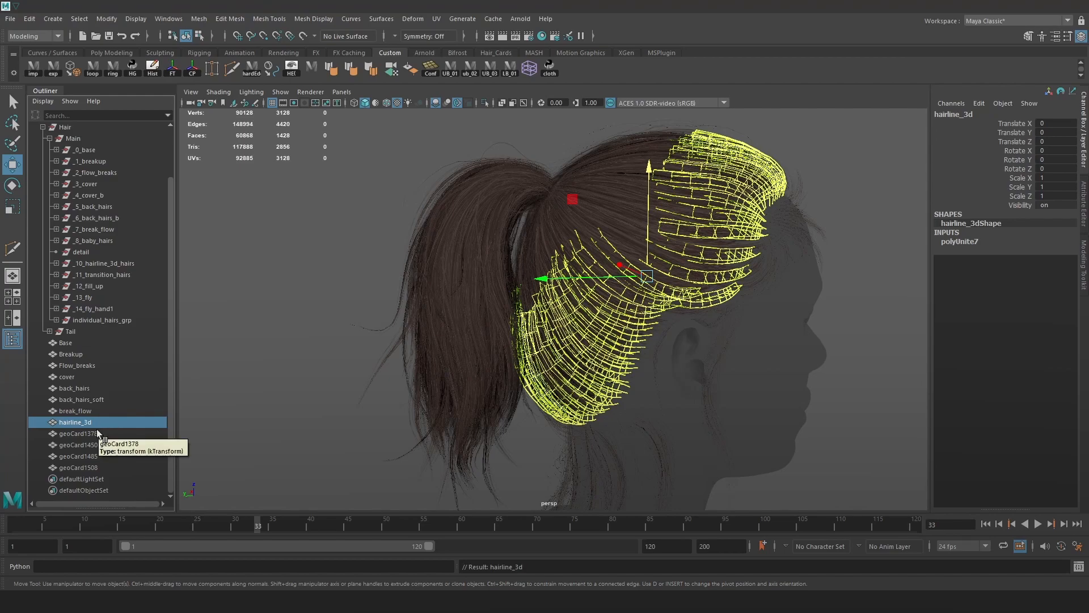
Rename geoCard1378 to transitions and geoCard1450 to fill_up.
left_click(97, 433)
double_click(97, 434)
type("transitions")
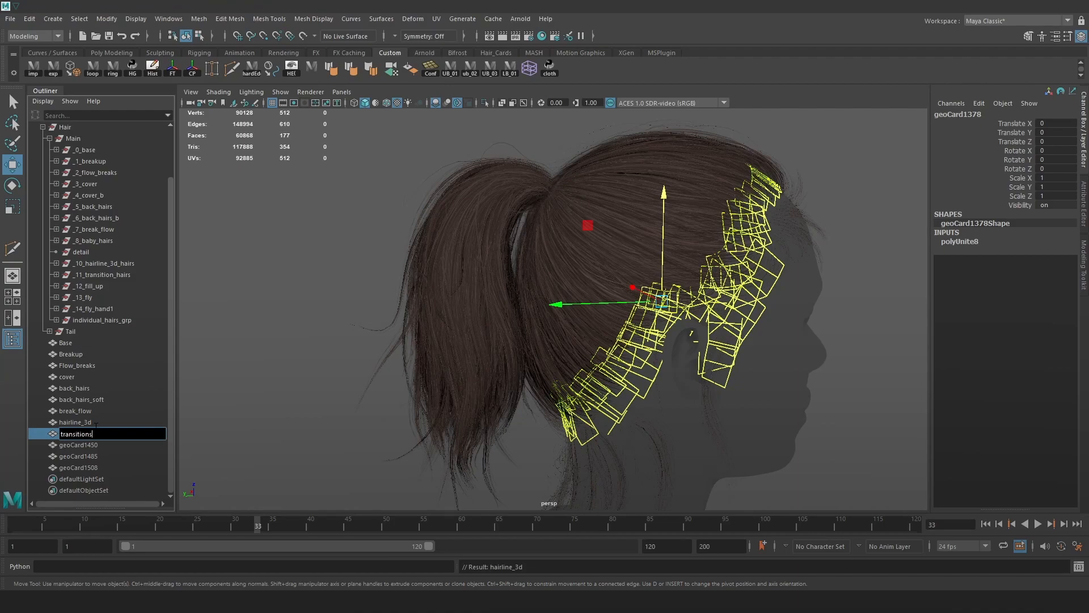
key("Return")
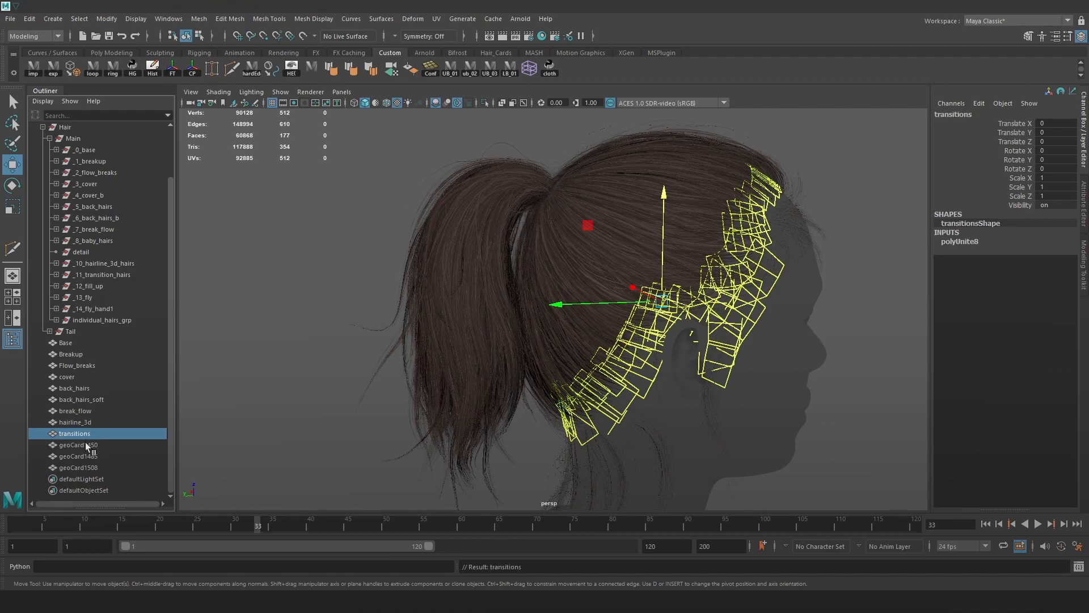
double_click(87, 446)
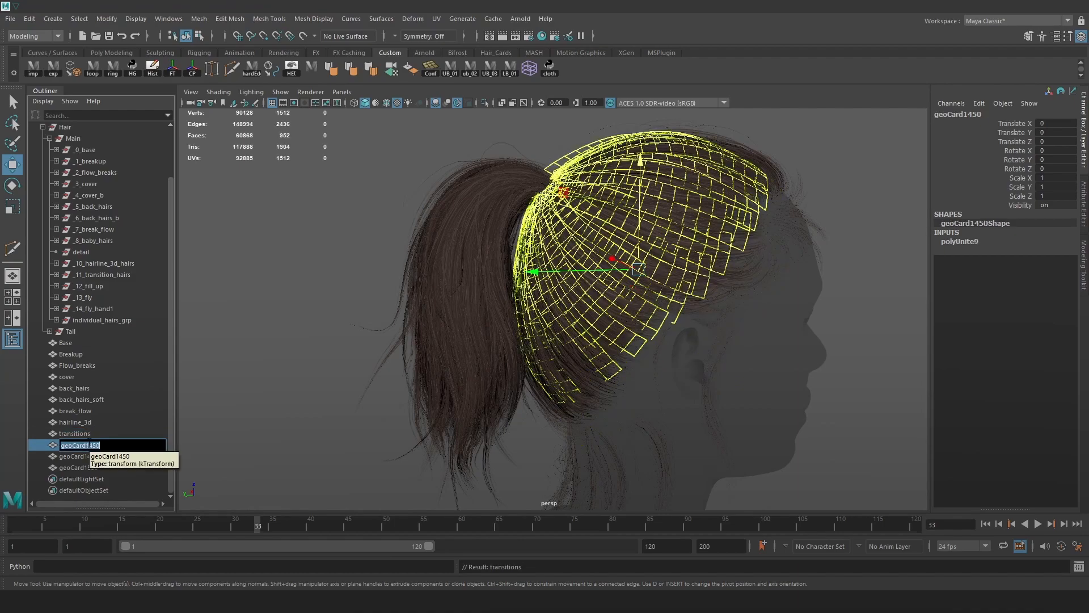
type("fl")
key("Return")
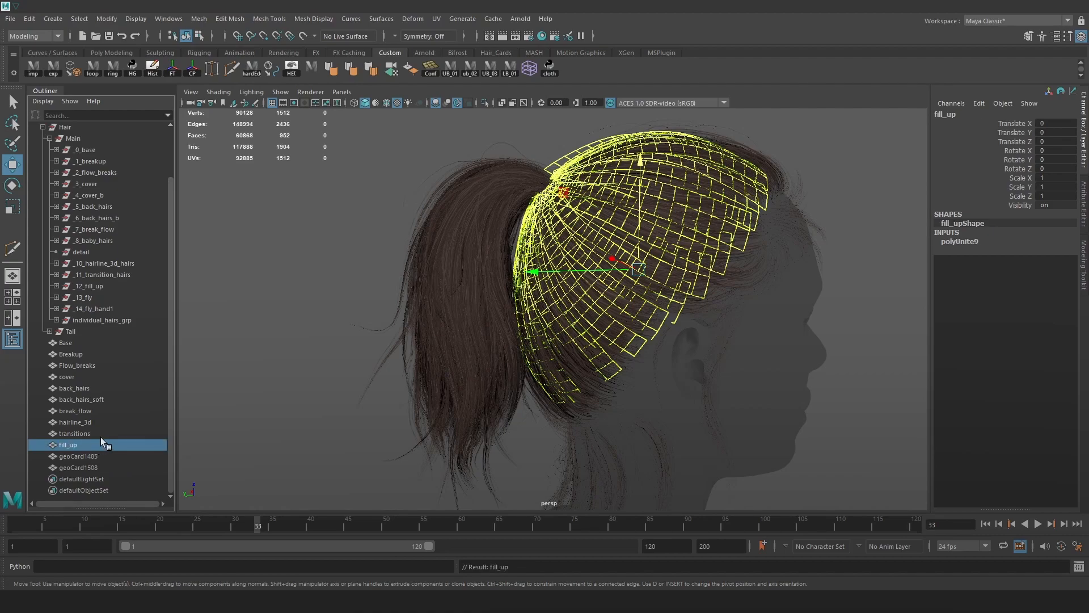
Rename geoCard1485 to fly_away and geoCard1508 to fly_away_b, then select both.
left_click(96, 458)
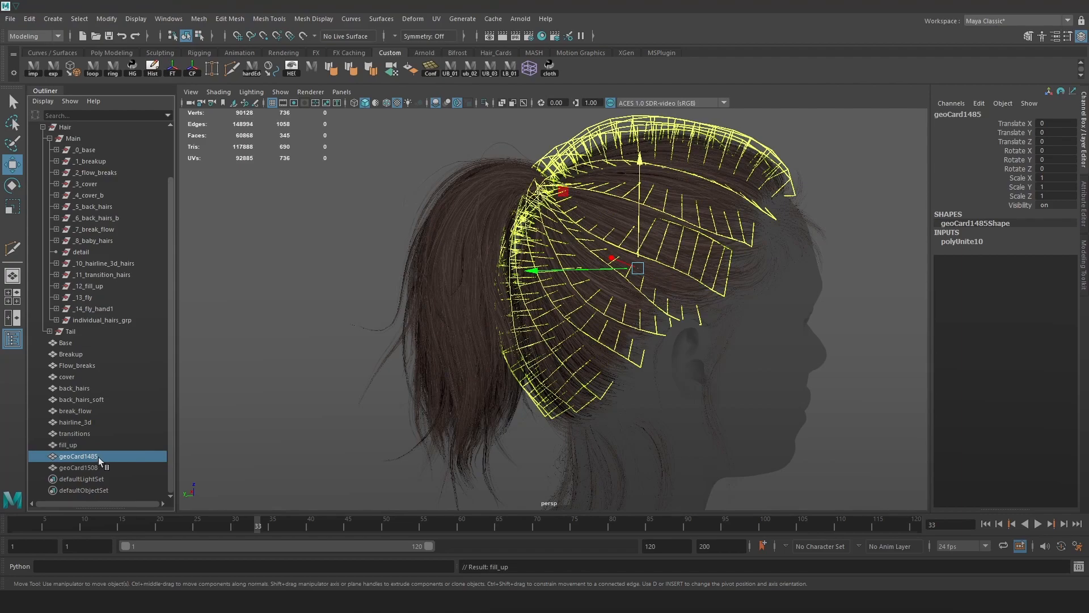
double_click(103, 454)
type("fl")
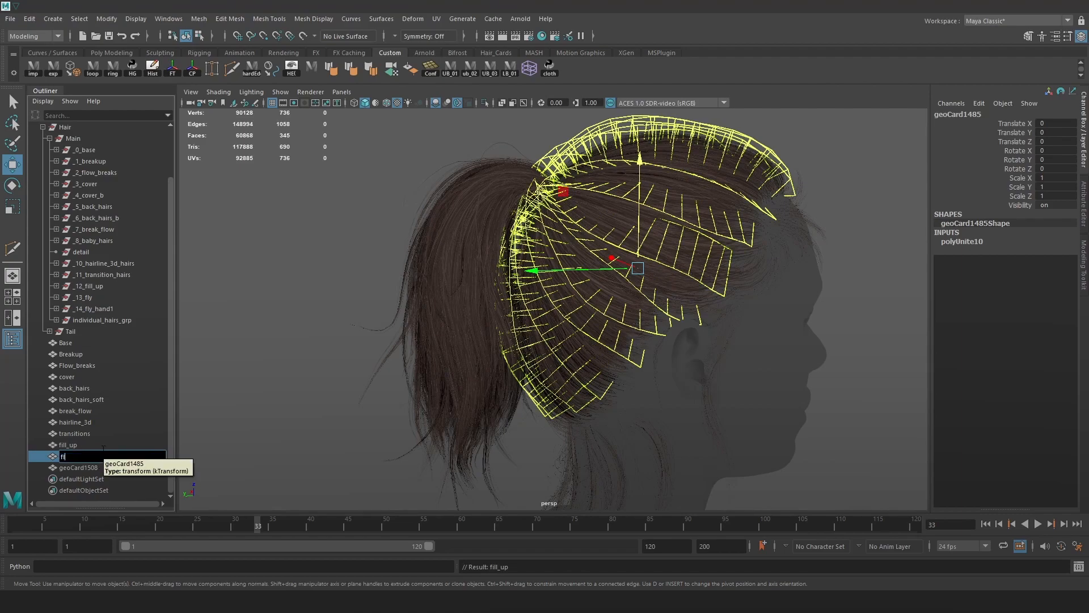
type("y_away")
key("Return")
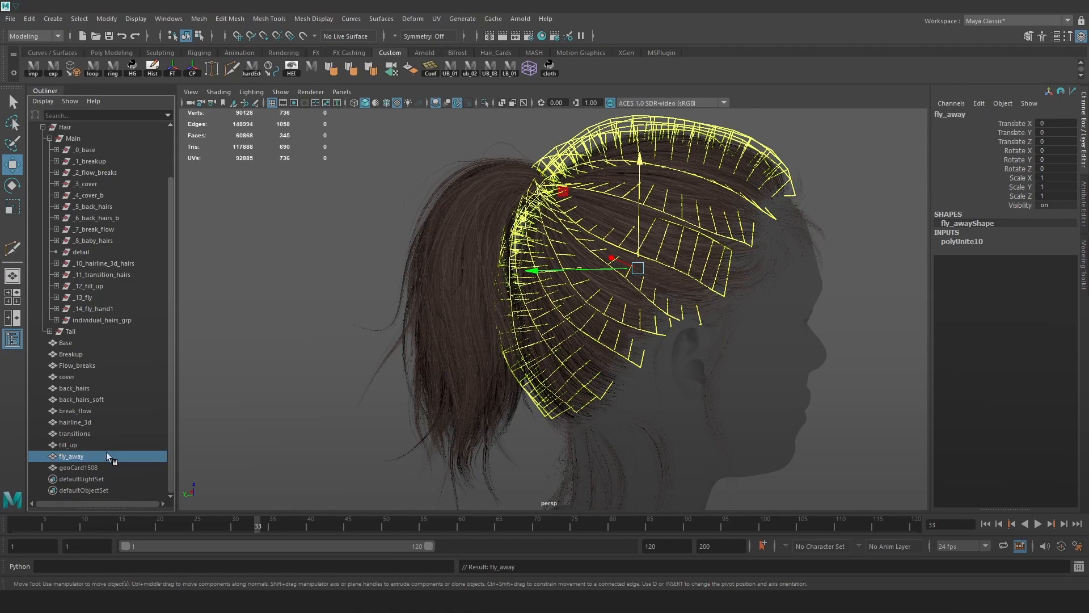
left_click(98, 466)
double_click(98, 466)
type("fly_away")
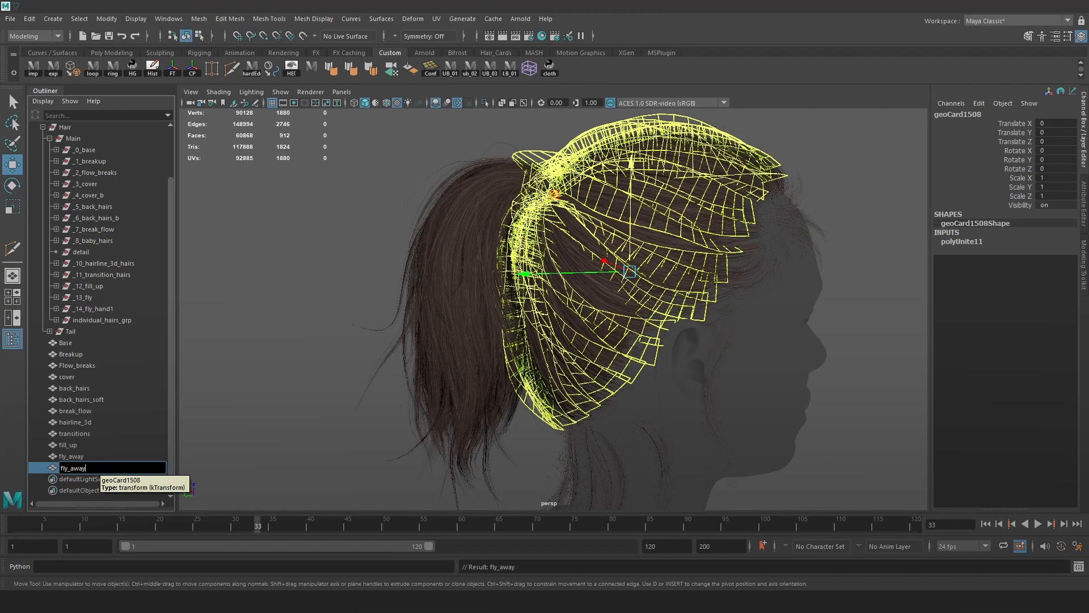
type("_b")
key("Return")
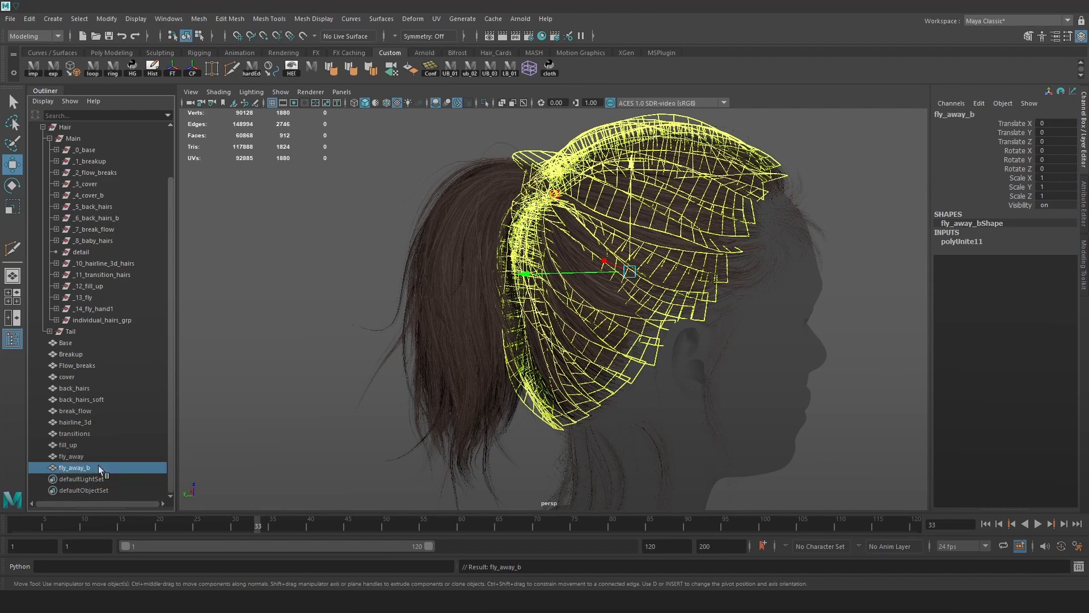
left_click(90, 457, "ctrl")
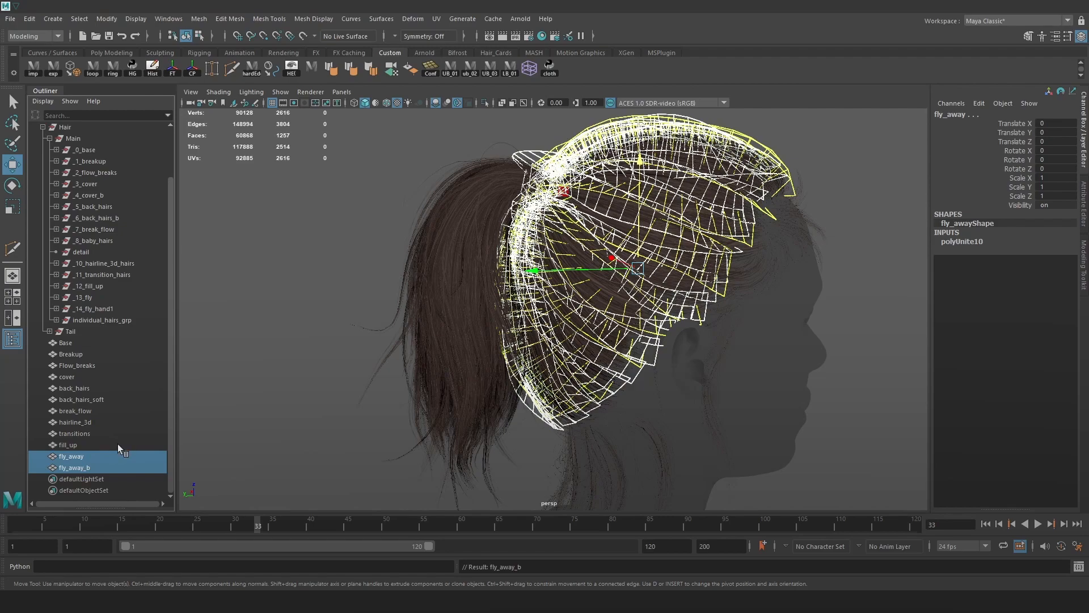
Group the two fly-away meshes and name the group fly_away.
key("ctrl+g")
double_click(80, 468)
type("flu")
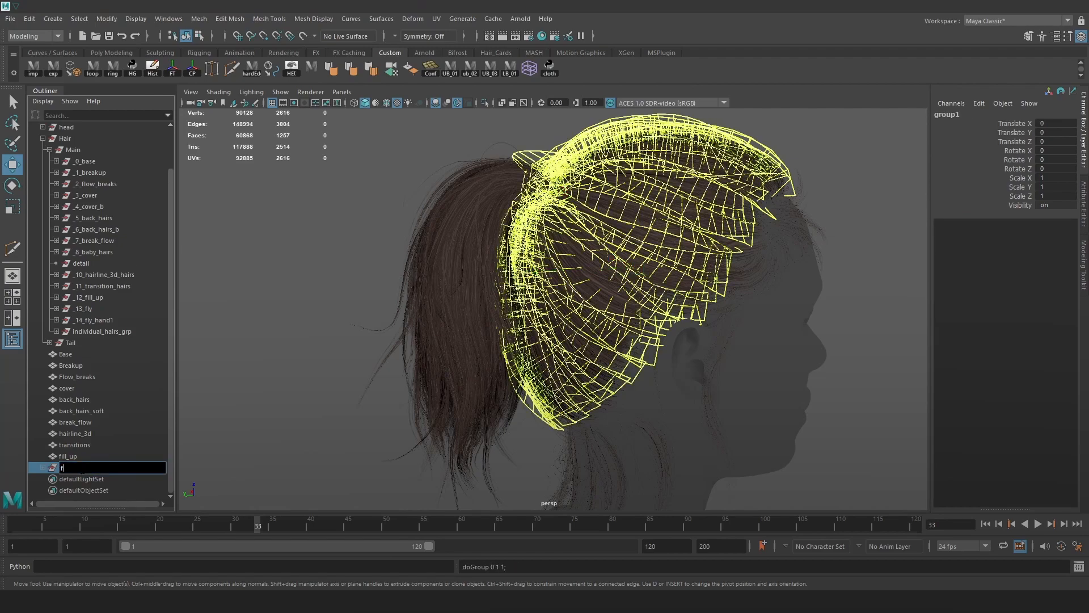
key("BackSpace")
type("y_away")
key("Return")
Group back_hairs and back_hairs_soft into a new group named back_hairs.
left_click(87, 443)
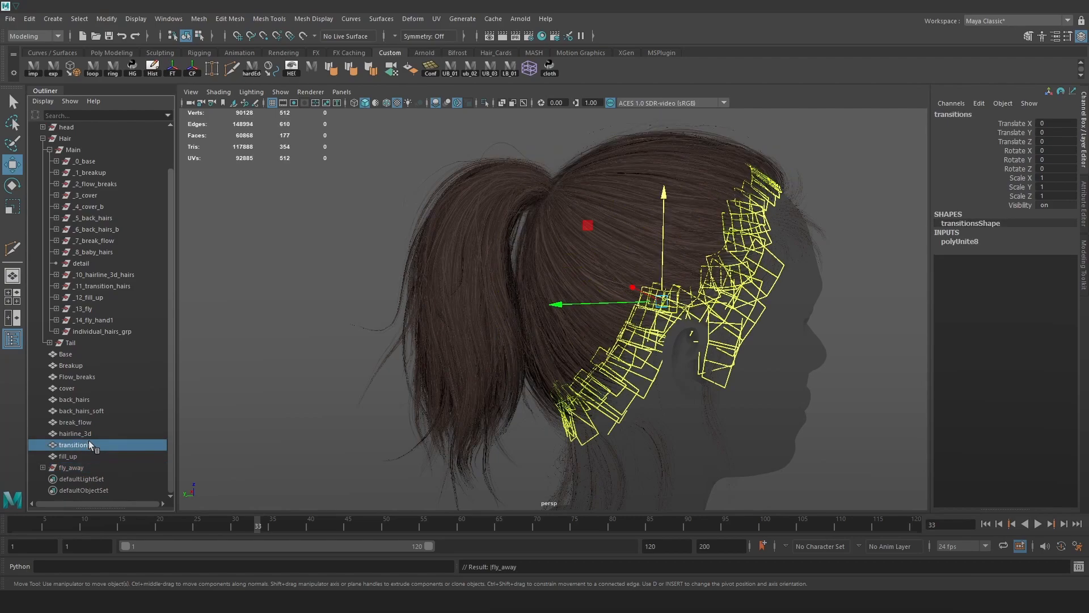
left_click(90, 434)
left_click(94, 425)
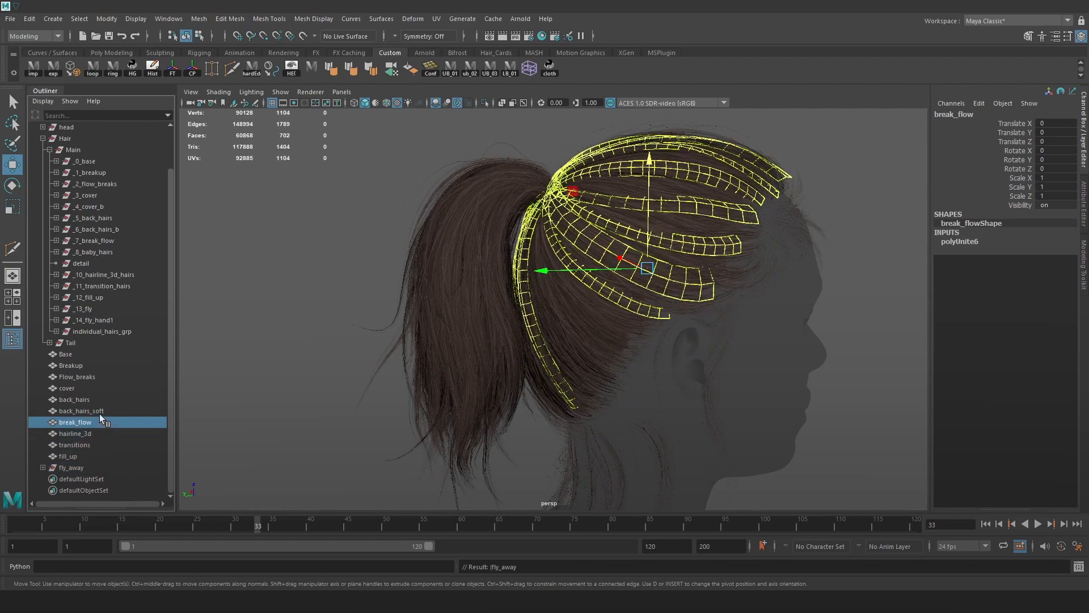
left_click(102, 412)
left_click(97, 401, "ctrl")
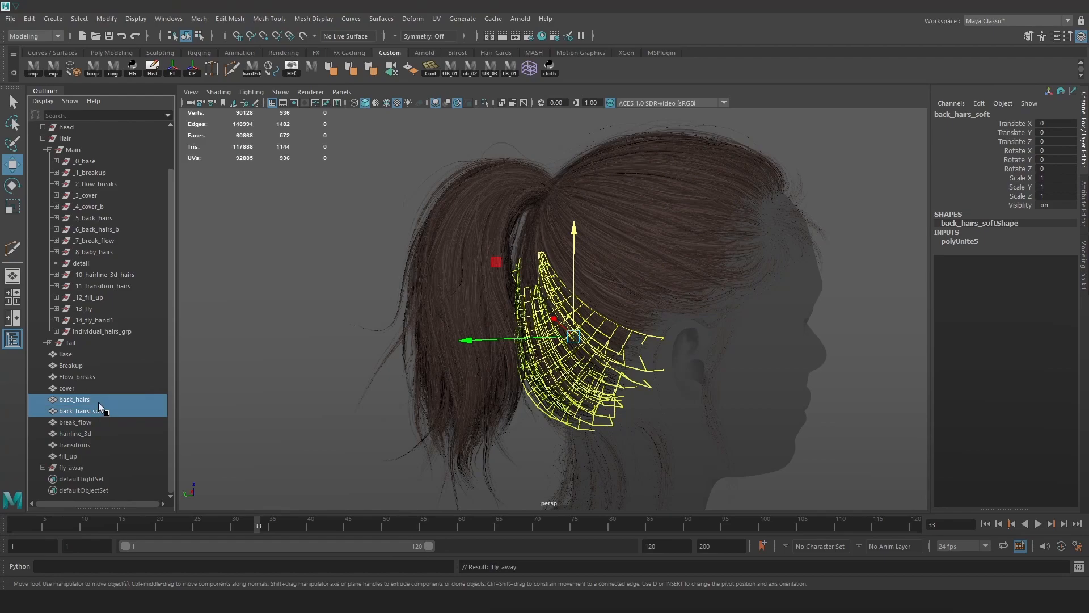
key("ctrl+g")
double_click(77, 470)
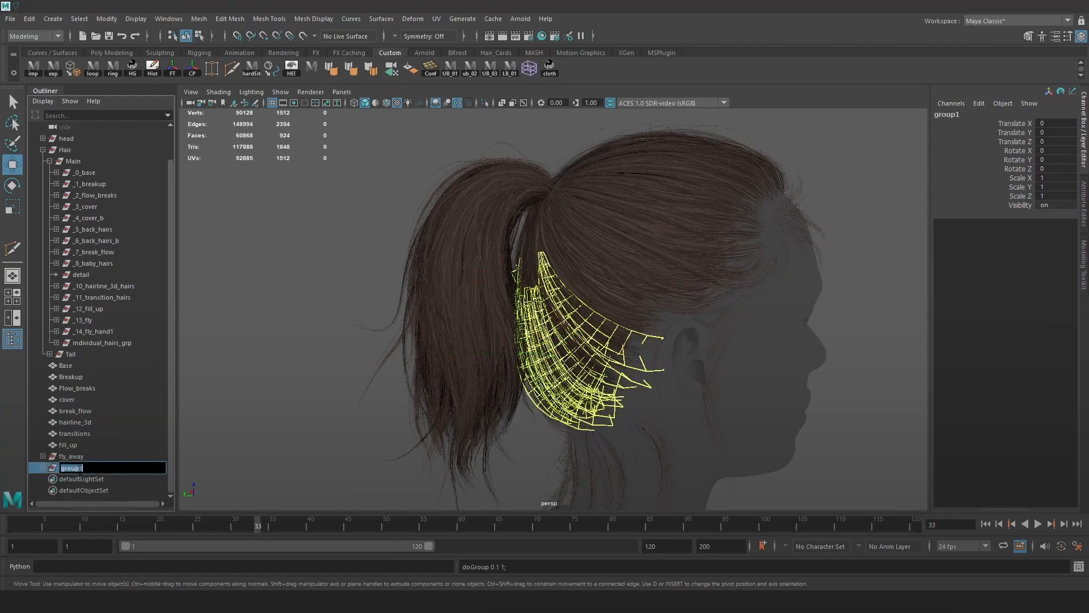
type("back_hairs")
key("Return")
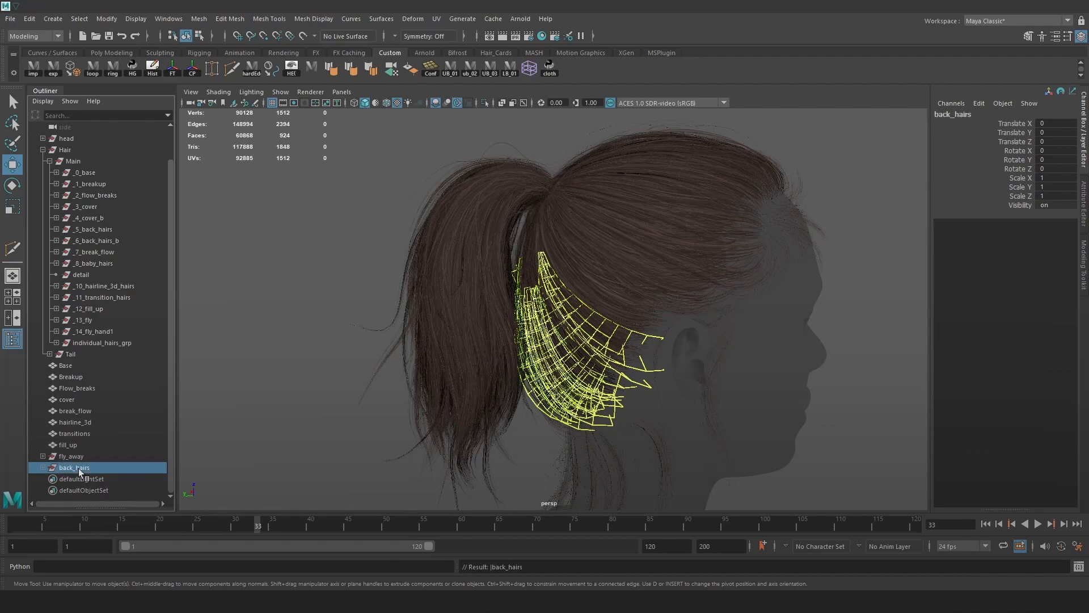
Place back_hairs between cover and break_flow, then check the Flow_breaks and Base meshes.
left_click_drag(97, 410, 97, 406)
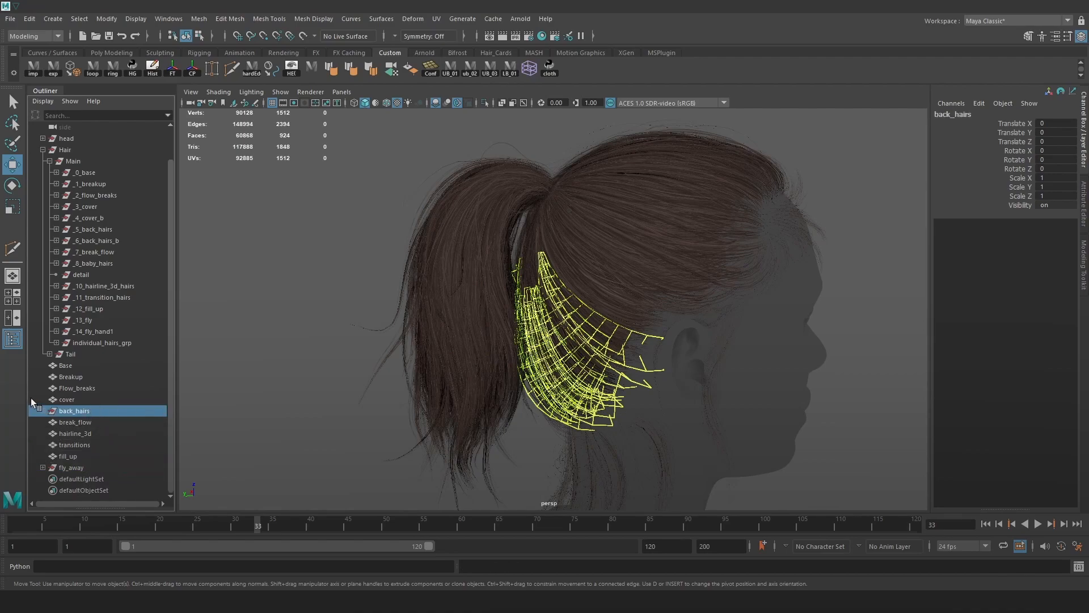
left_click(83, 389)
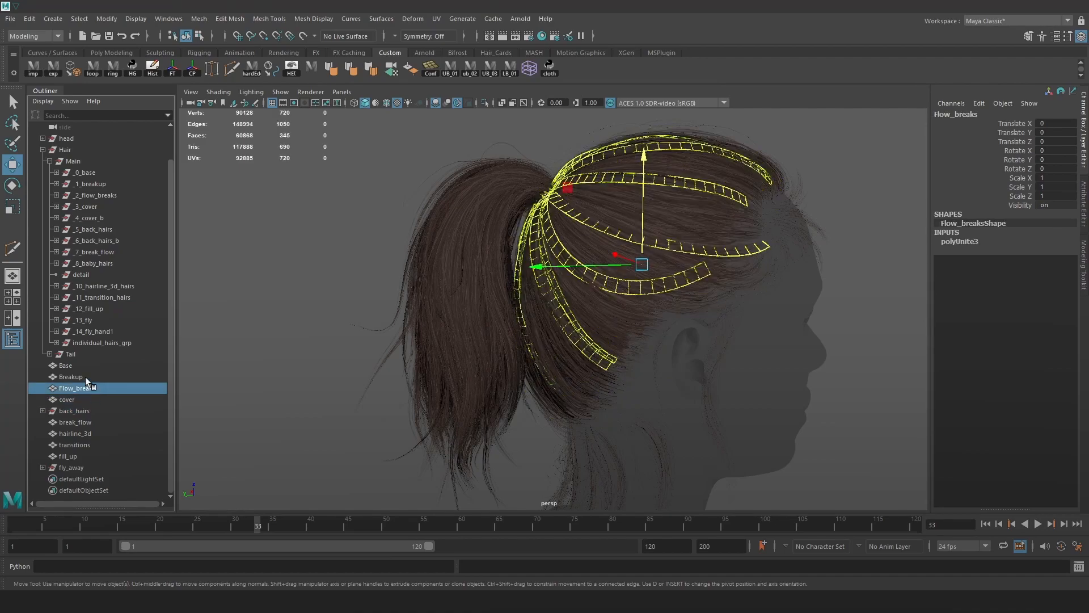
left_click(77, 366)
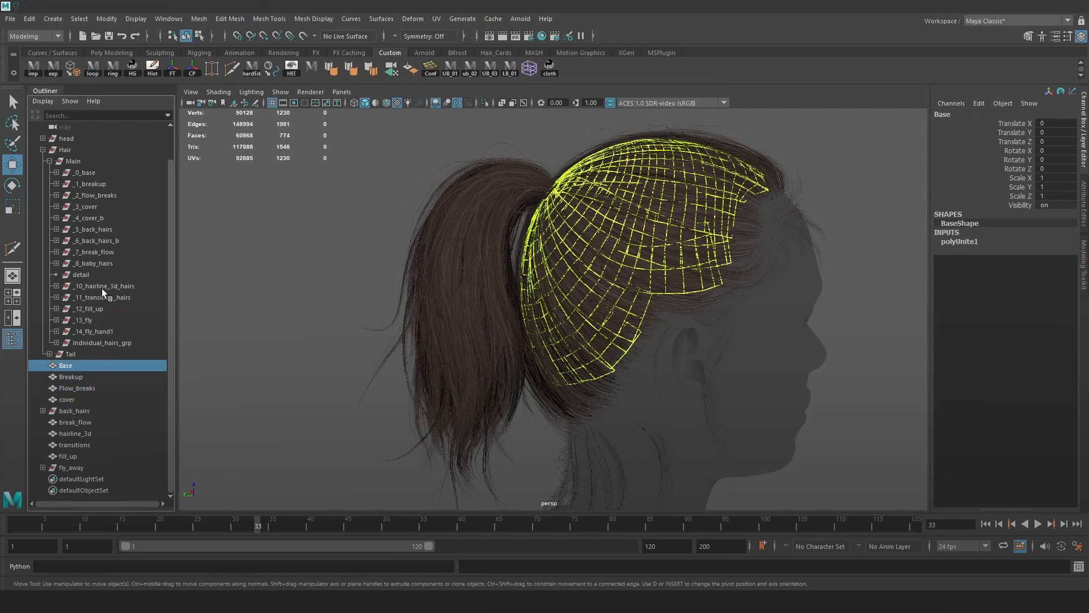
left_click(94, 319)
left_click(255, 296)
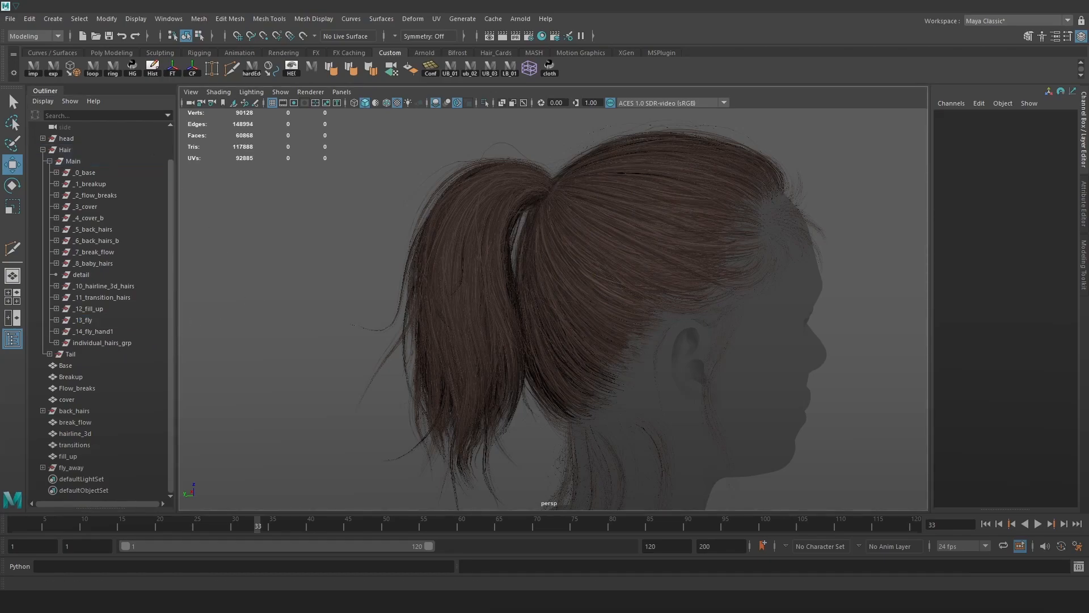
Delete construction history on all objects via Edit > Delete All by Type > History.
left_click(29, 19)
mouse_move(108, 154)
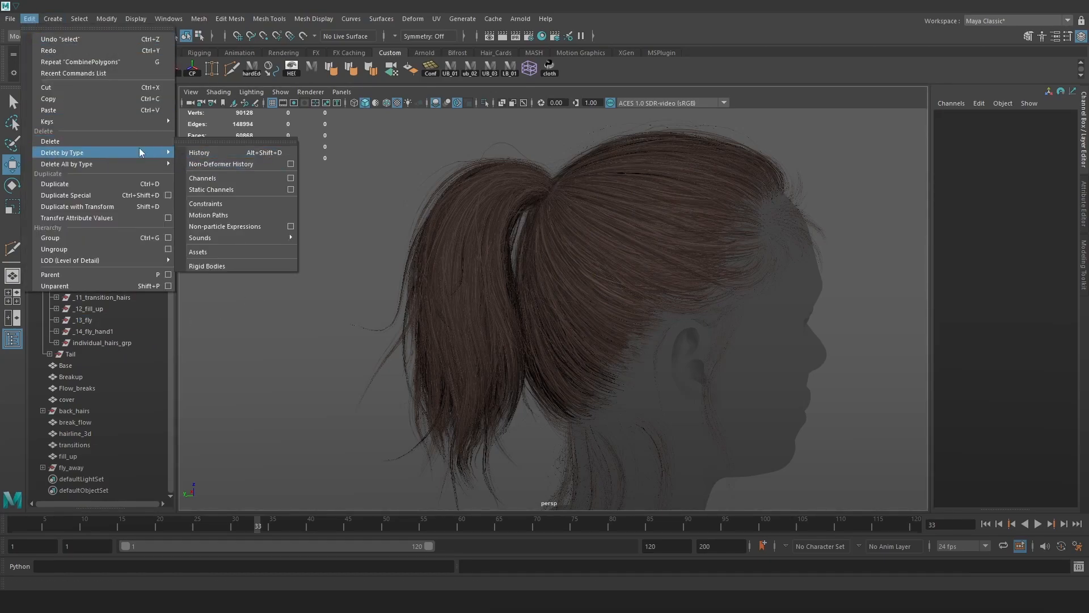
left_click(209, 165)
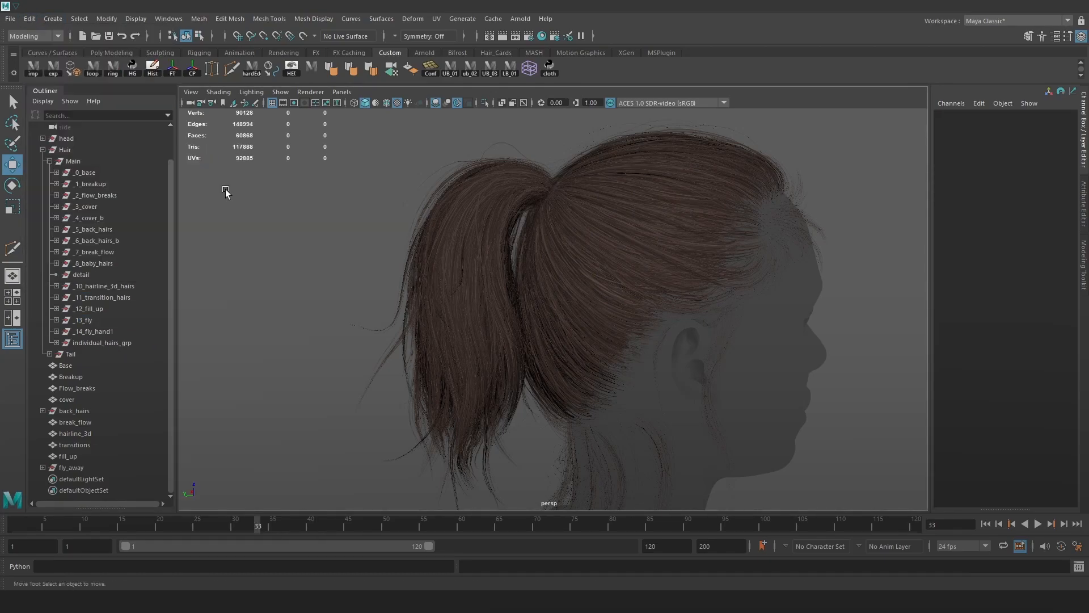
Delete the old hair groups detail…_14_fly_hand1 and _0_base…_7_break_flow.
left_click(112, 342)
left_click(110, 331)
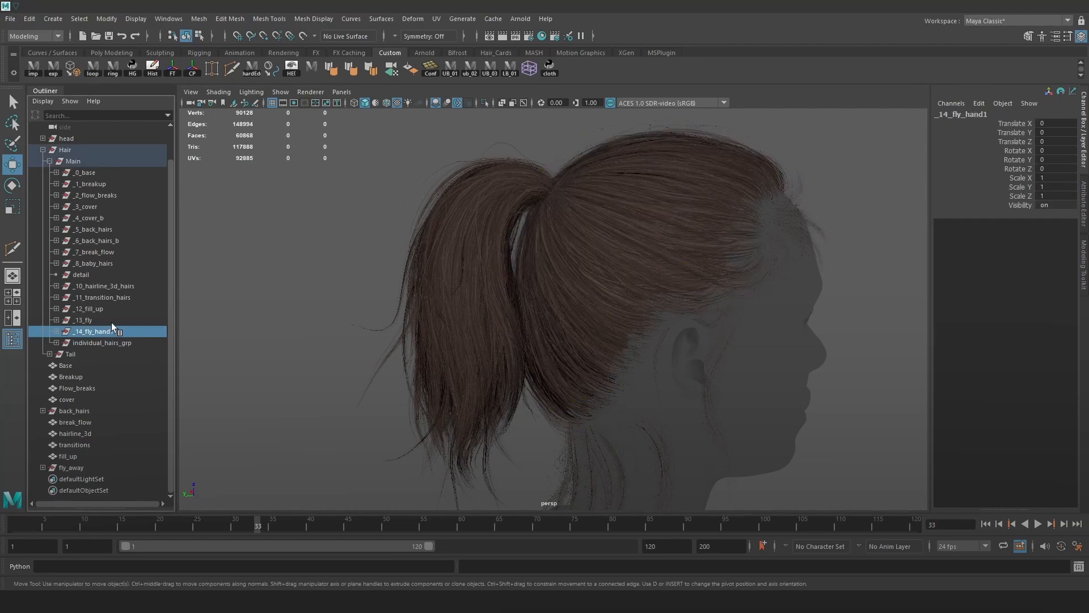
left_click(102, 274, "shift")
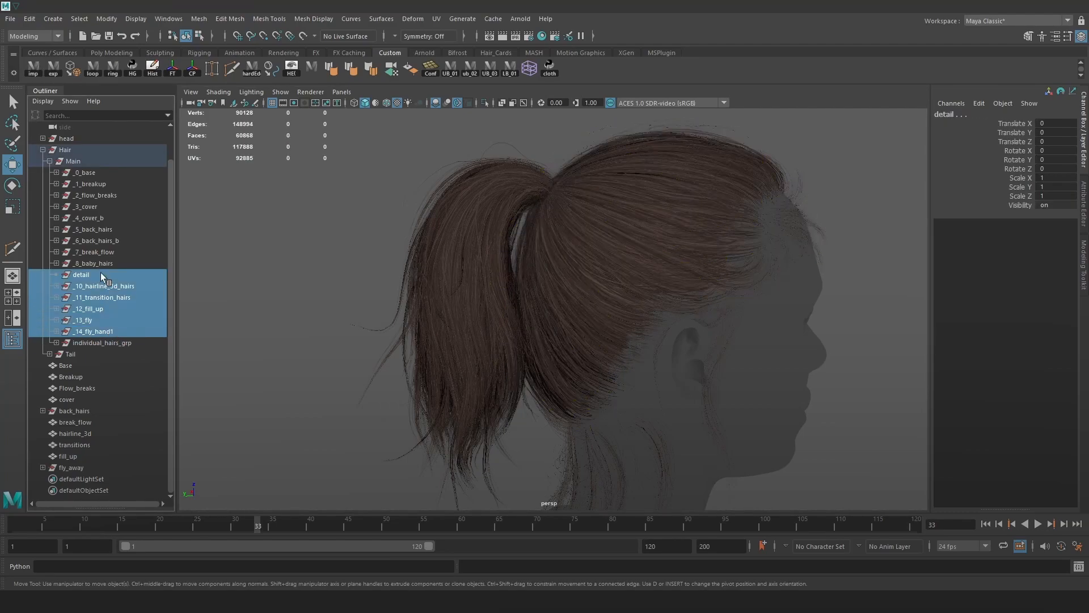
key("Delete")
left_click(91, 288)
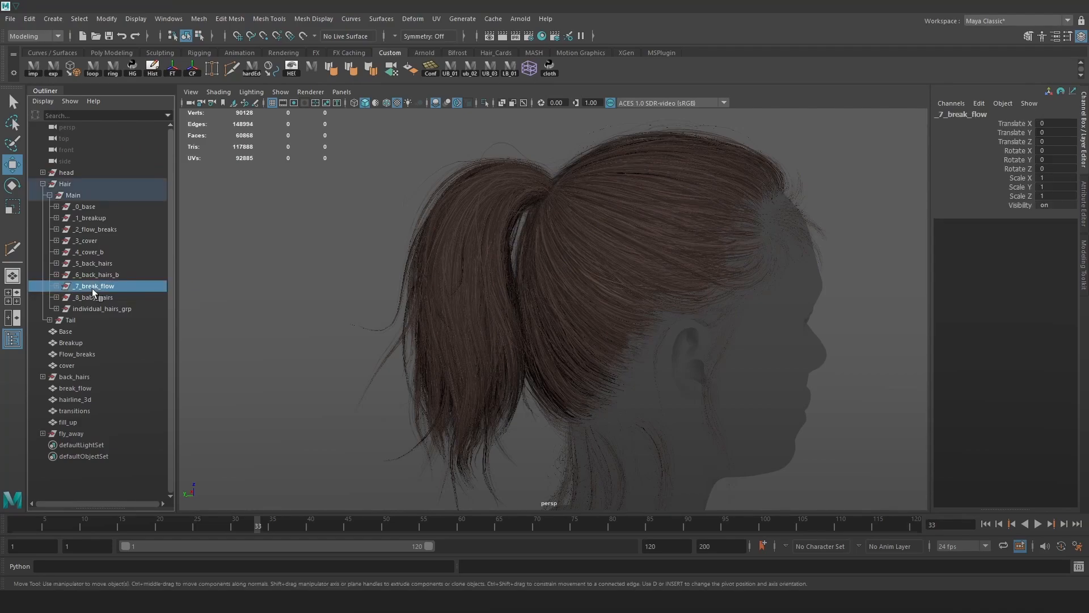
left_click(88, 205, "shift")
key("Delete")
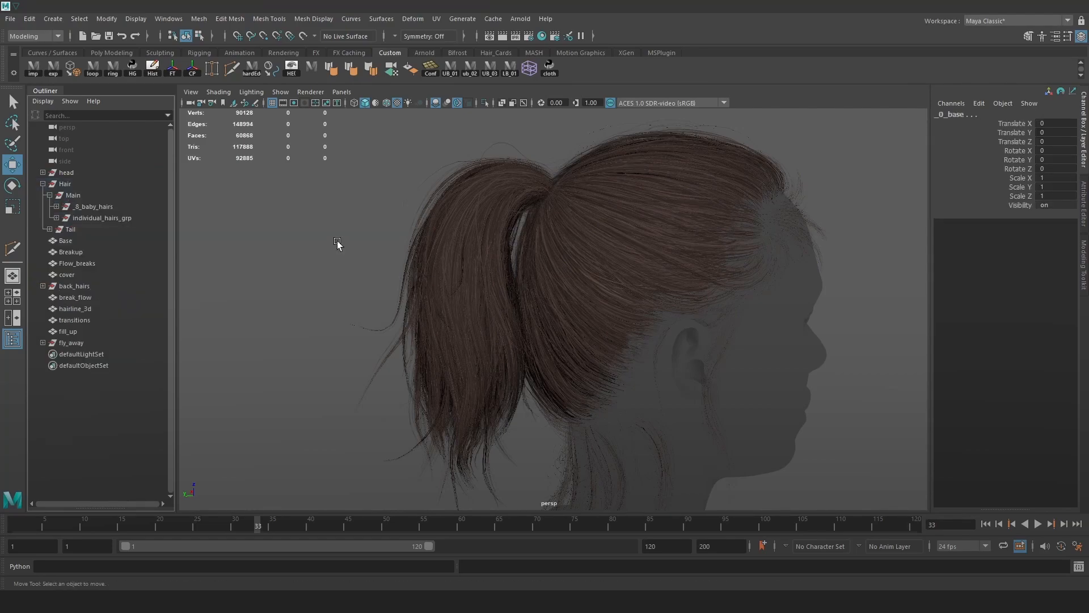
Move the ten hair meshes from Base to fly_away under Main, ahead of _8_baby_hairs.
left_click(65, 241)
left_click(73, 343, "shift")
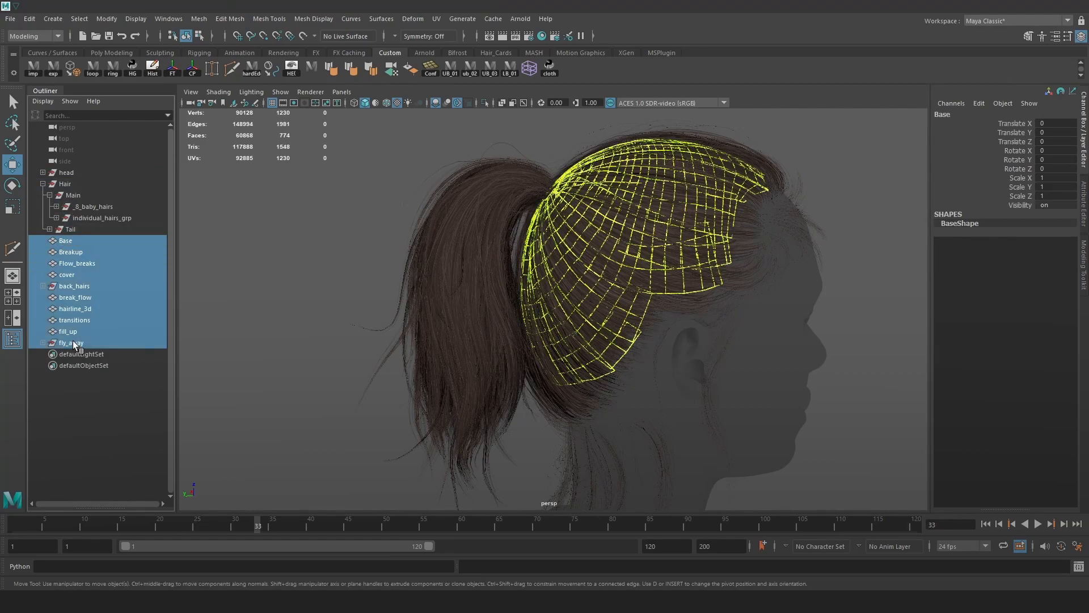
middle_click_drag(78, 202, 79, 202)
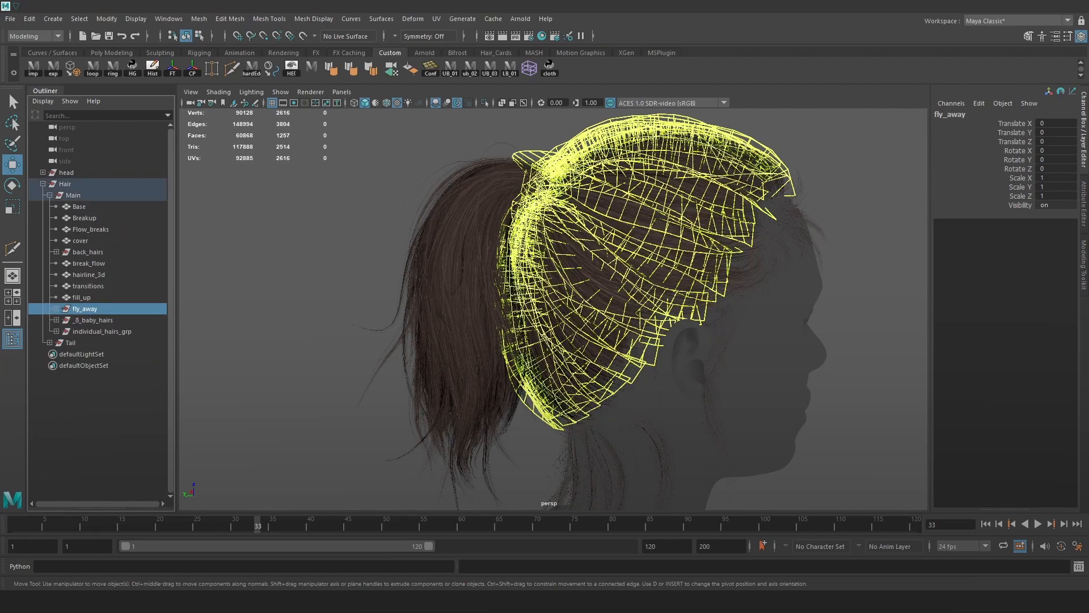
left_click(119, 320)
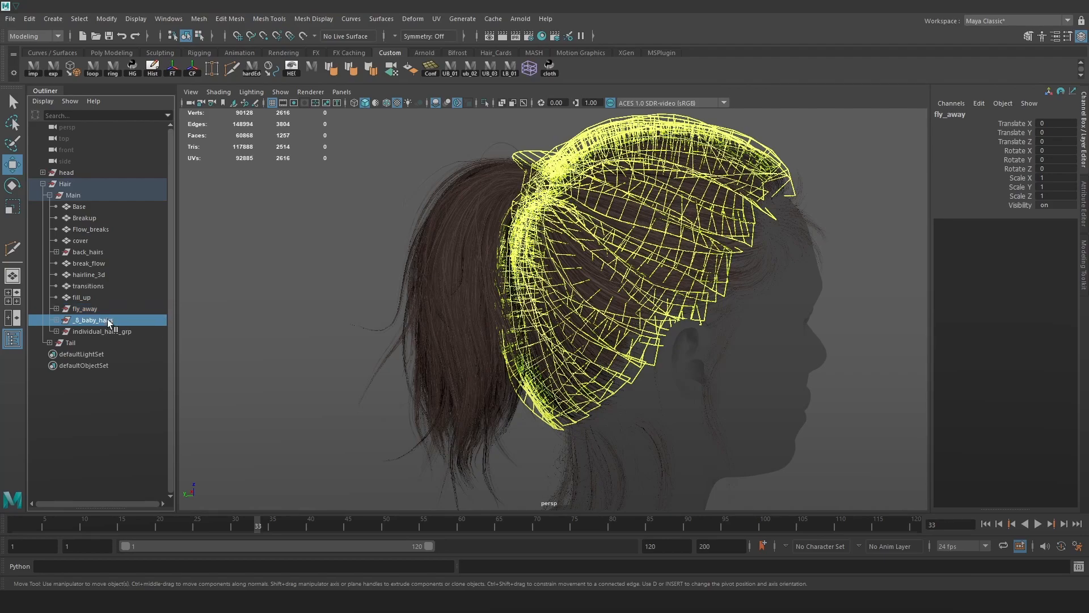
scroll(465, 182, "down", 3)
left_click_drag(467, 187, 499, 270, "alt")
middle_click_drag(499, 270, 405, 227, "alt")
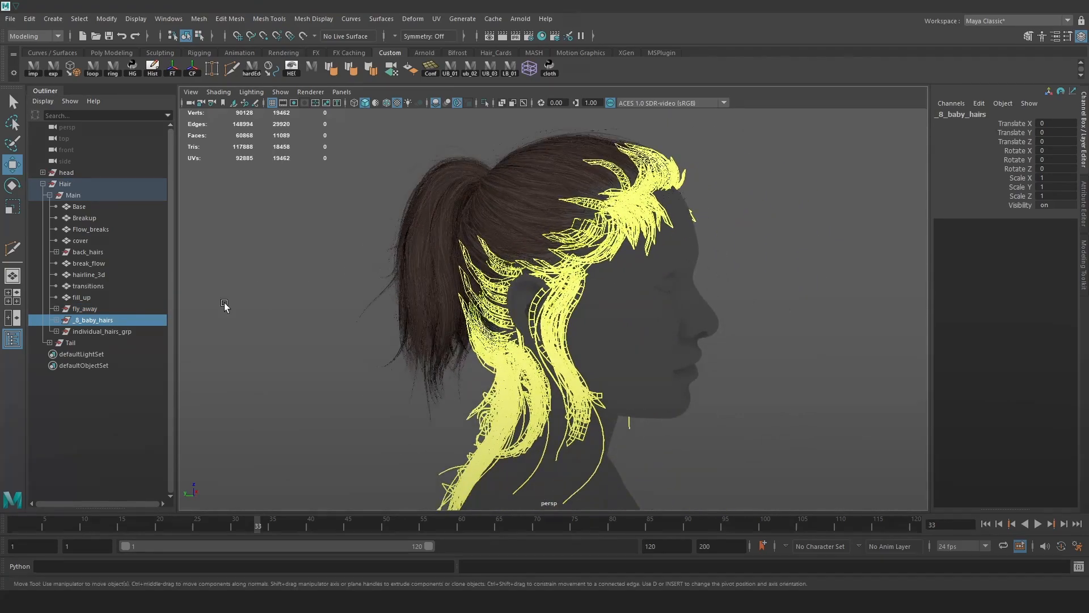
Rename the indu group inside _8_baby_hairs to baby_hairs.
left_click(57, 321)
left_click(63, 400)
left_click(56, 411)
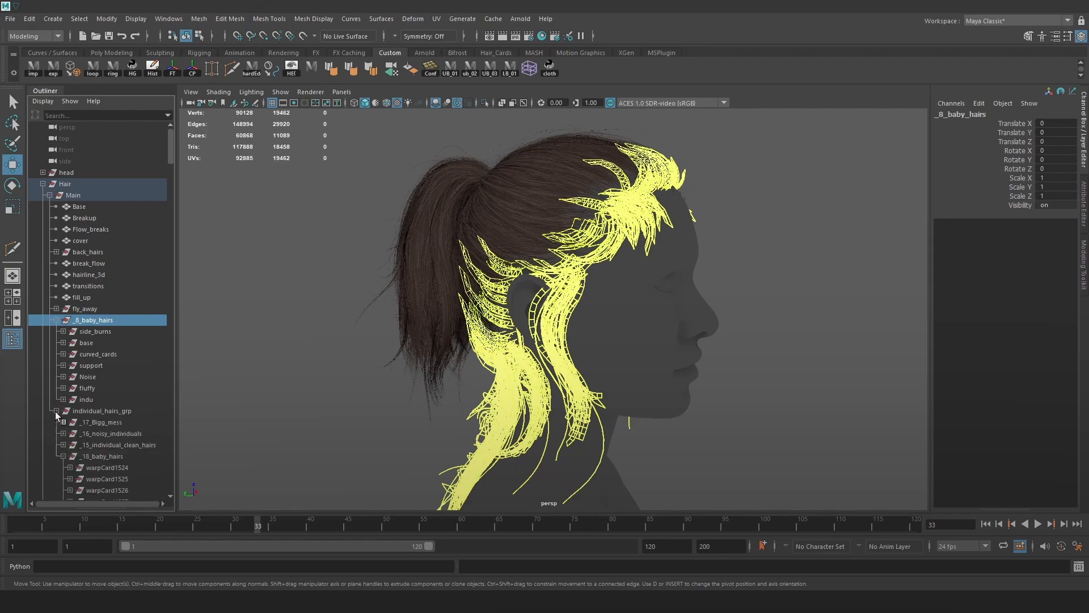
double_click(88, 400)
type("baby")
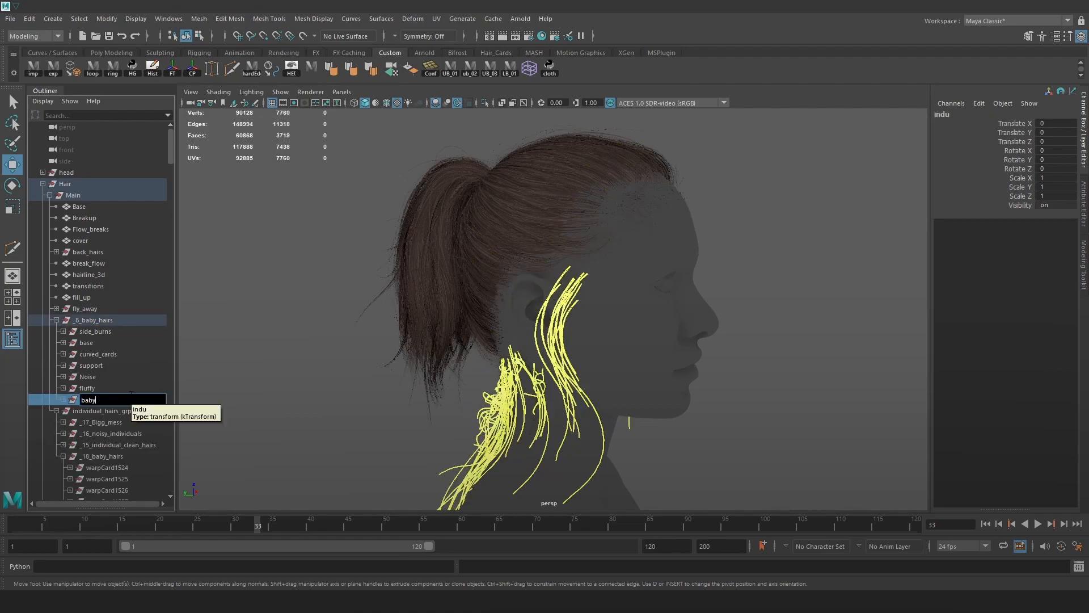
type("_hairs")
key("Return")
Move baby_hairs to the scene's top level and select its curly group.
left_click(56, 411)
left_click_drag(87, 400, 90, 425)
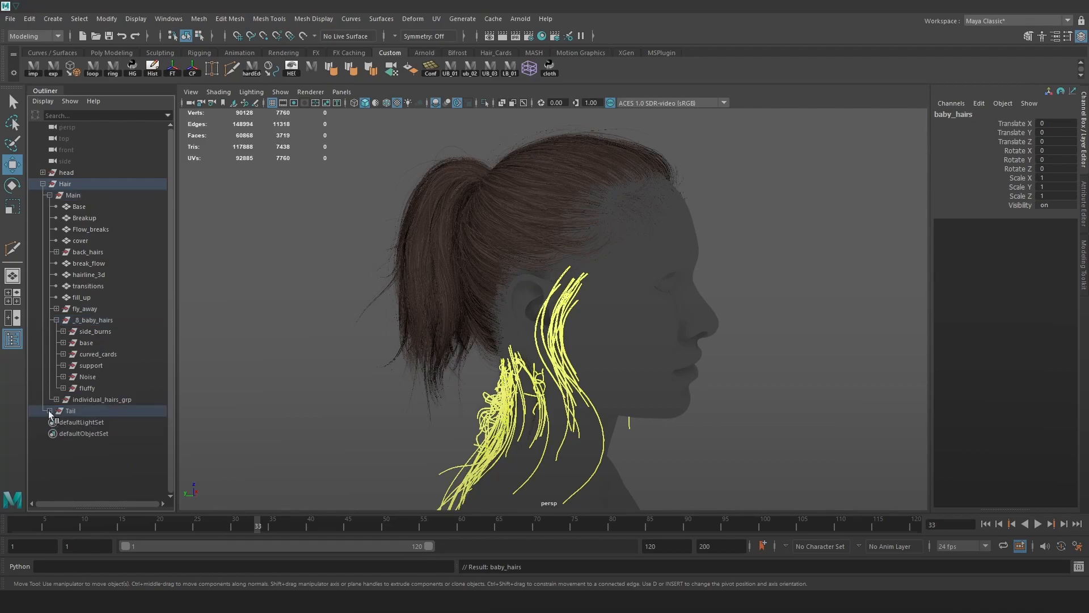
key("ctrl+z")
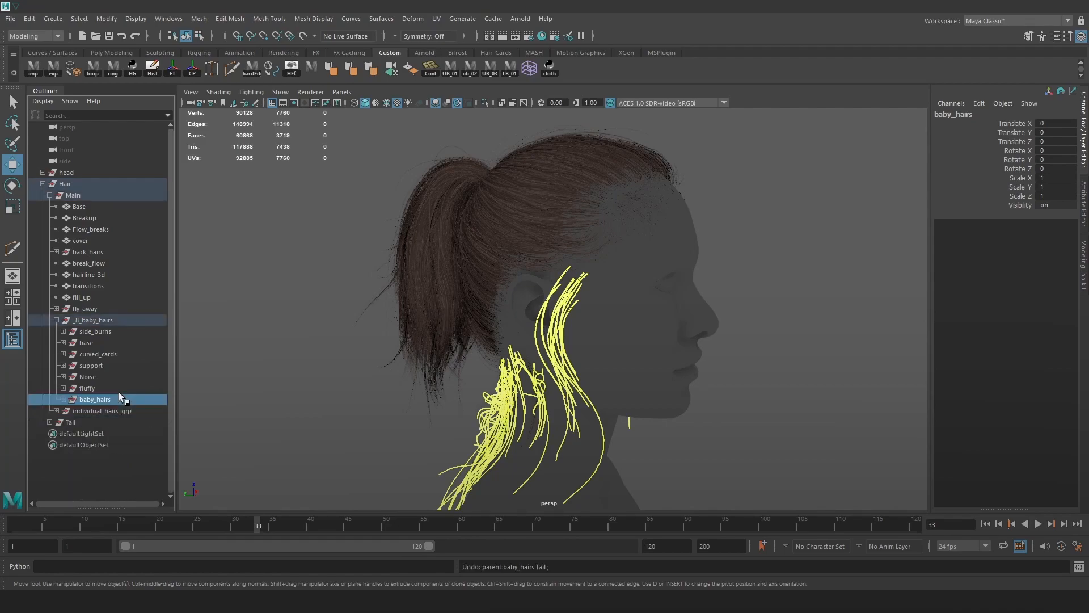
left_click_drag(87, 147, 73, 167)
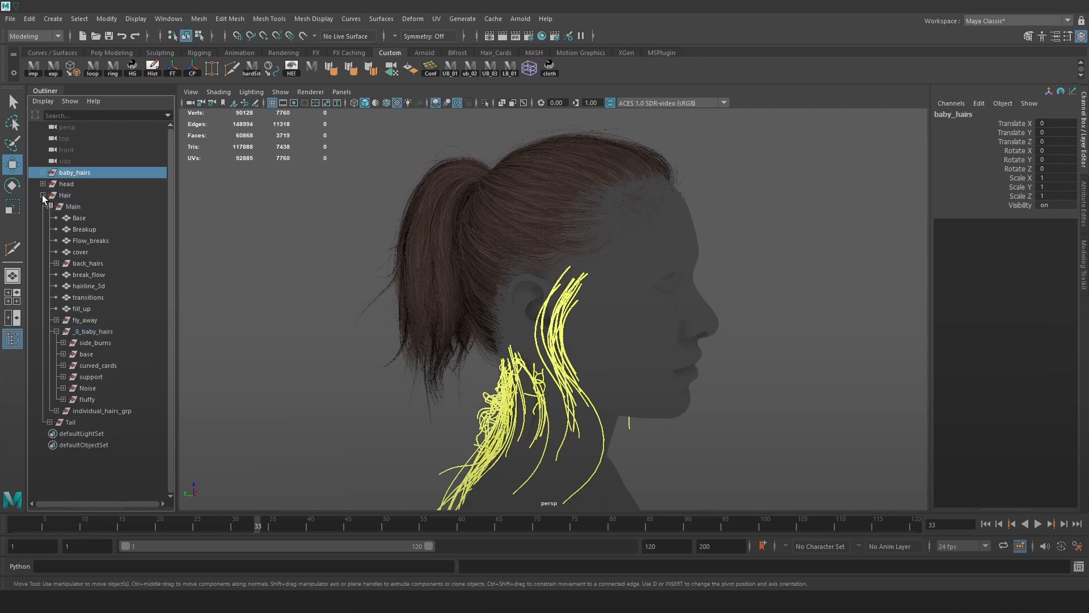
left_click(43, 195)
key("w")
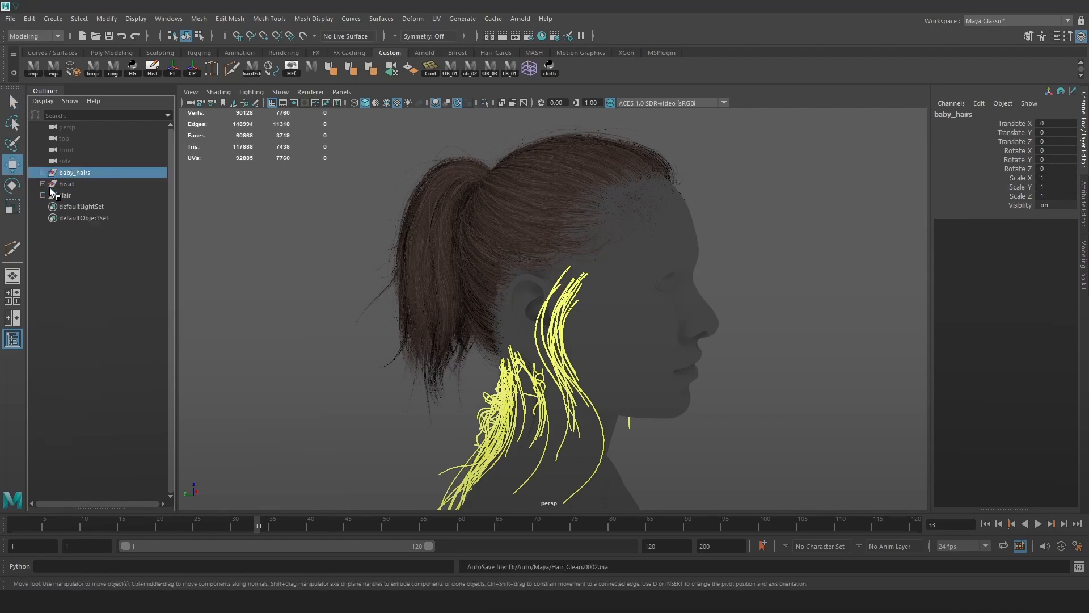
left_click(42, 172)
left_click(73, 184)
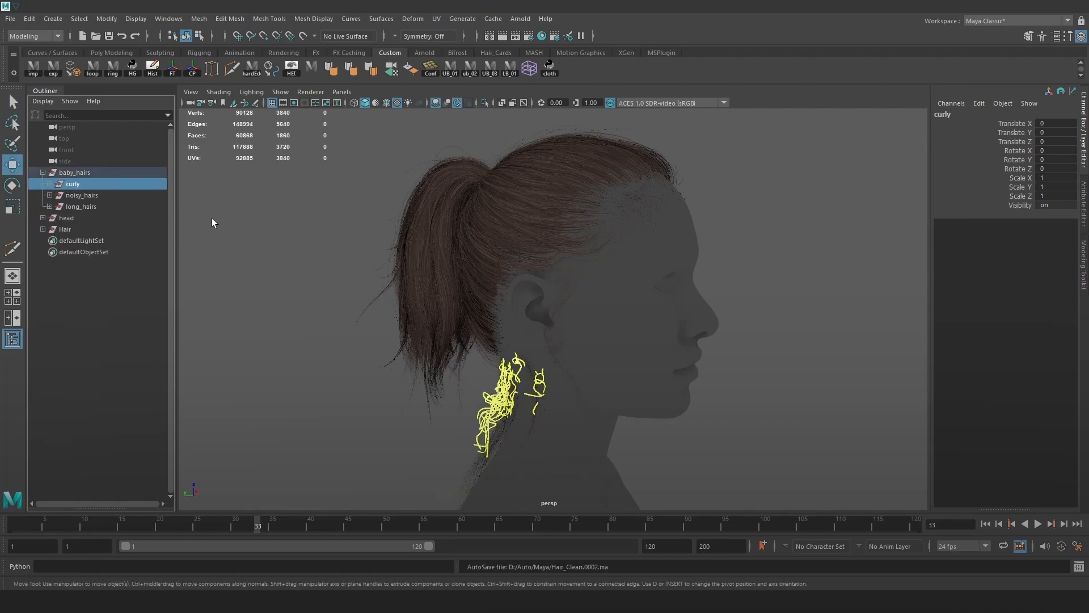
Combine the curly, noisy_hairs and long_hairs cards into one mesh each.
key("space")
left_click(118, 242)
left_click(137, 281)
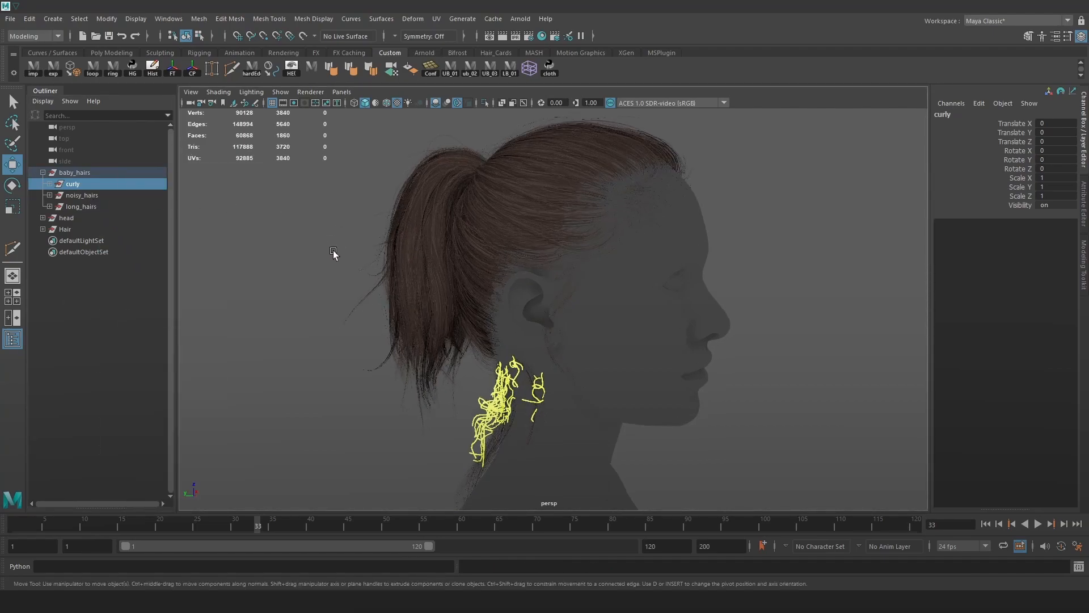
key("space")
left_click(157, 253)
left_click(175, 294)
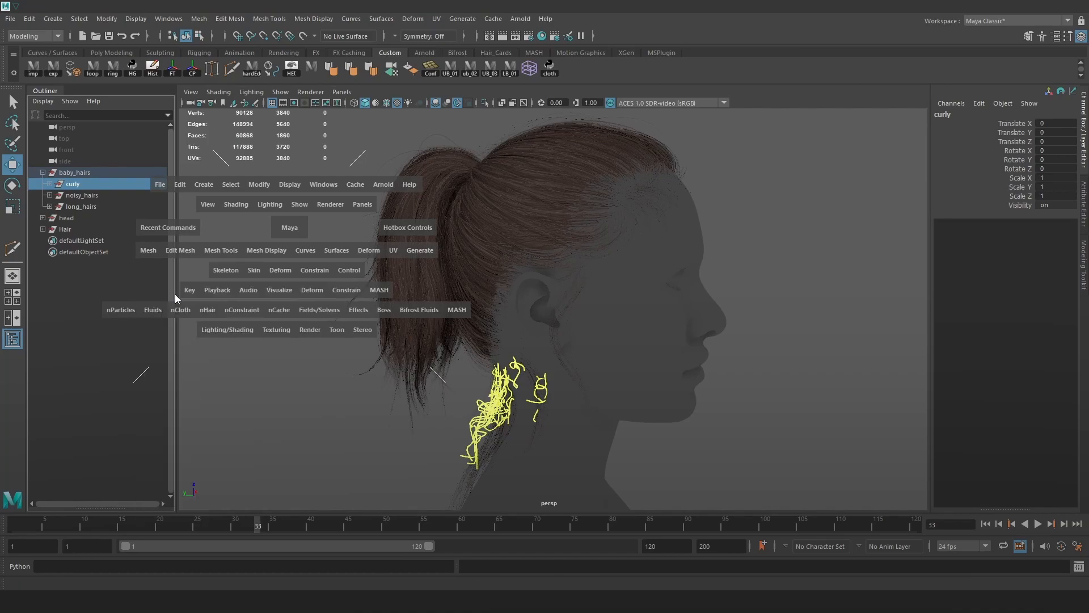
left_click(148, 251)
left_click(186, 294)
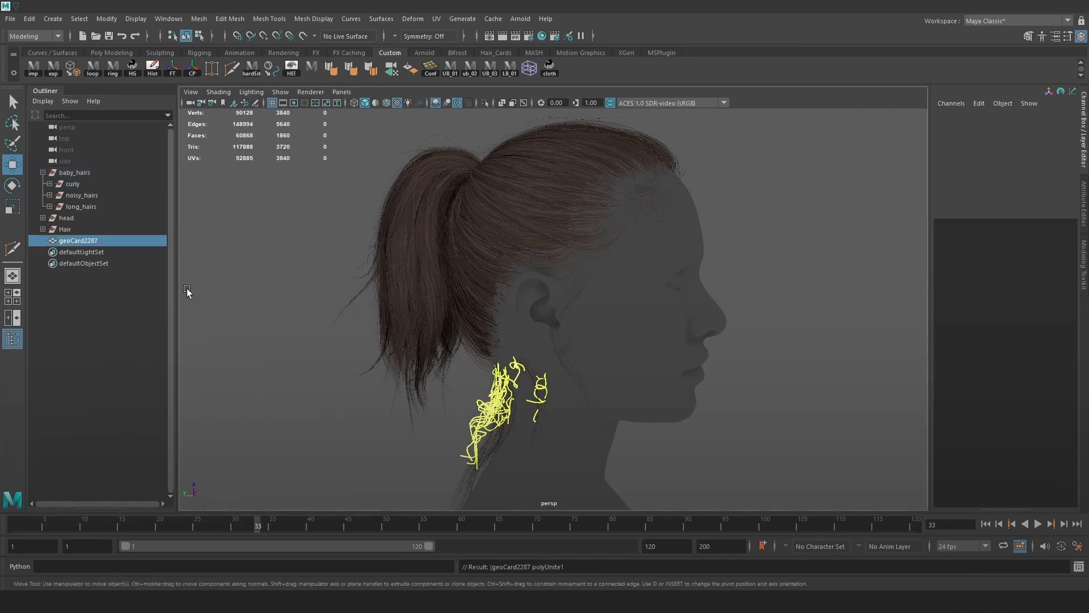
left_click(87, 195)
key("g")
left_click(85, 207)
key("g")
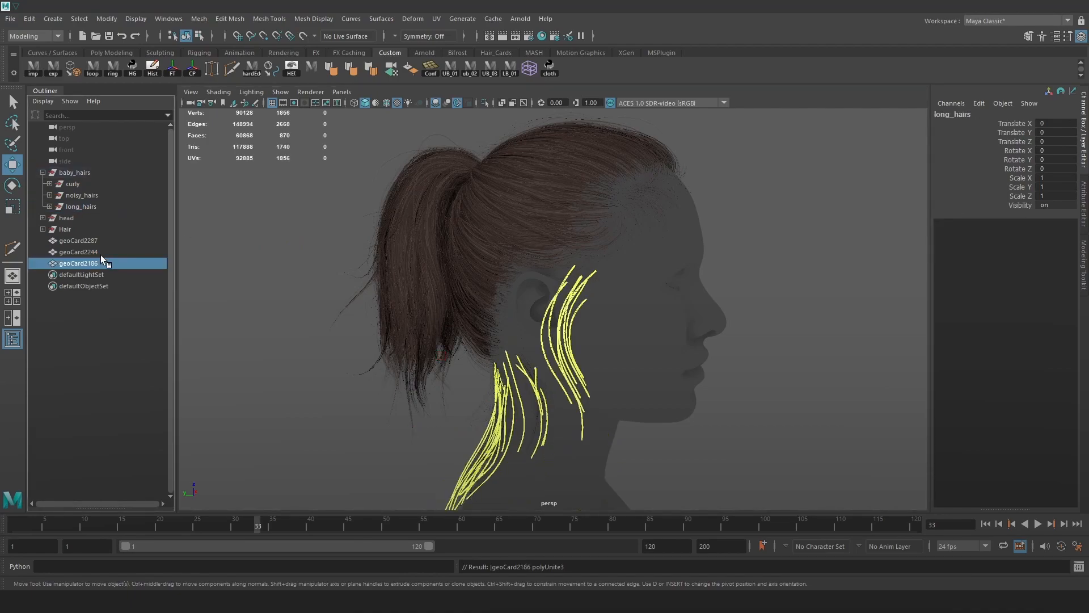
Rename the combined meshes Long, Wavy and Curly, and delete the old curve sets.
double_click(93, 262)
type("Long")
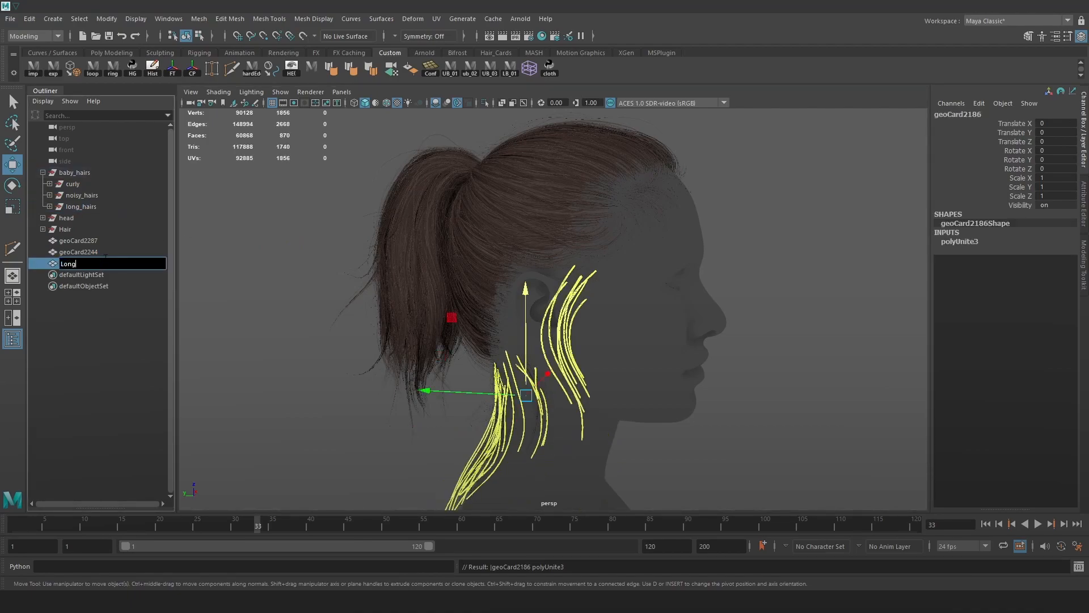
key("Return")
double_click(93, 251)
type("Wavy")
key("Return")
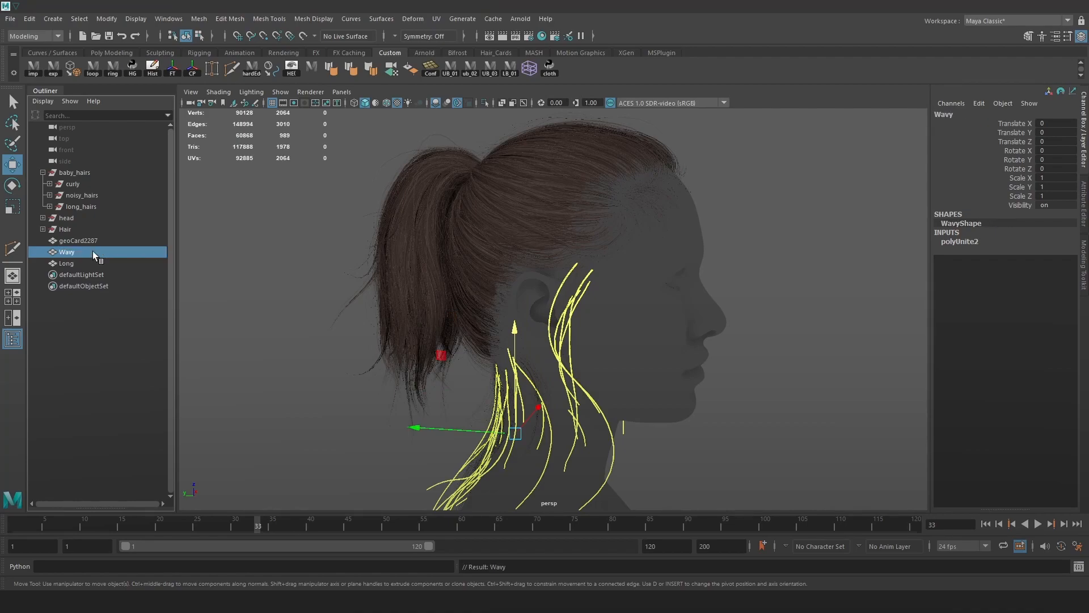
double_click(84, 240)
type("Curly")
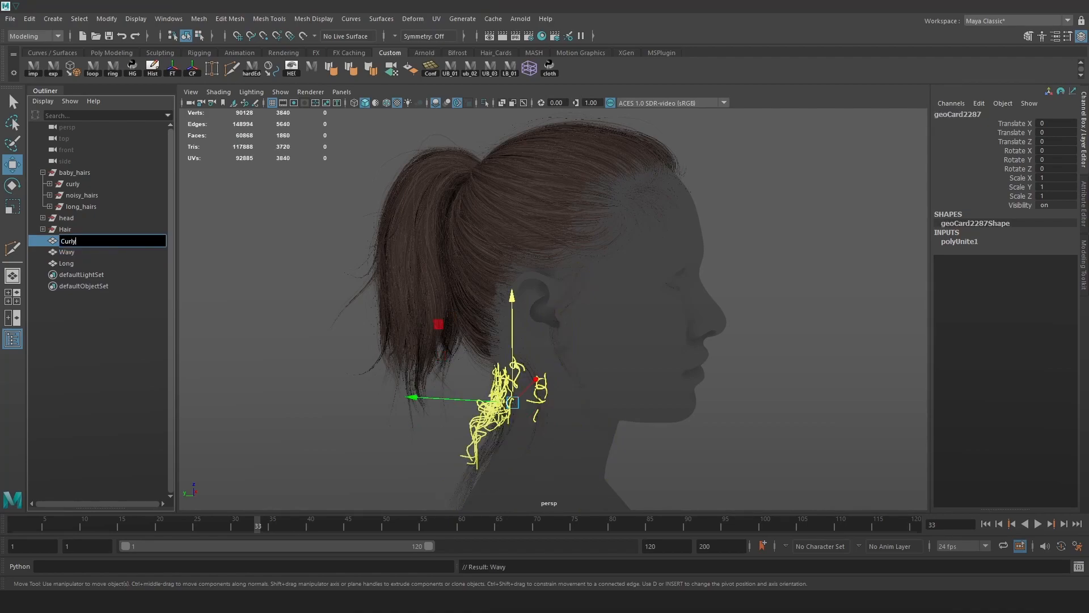
key("Return")
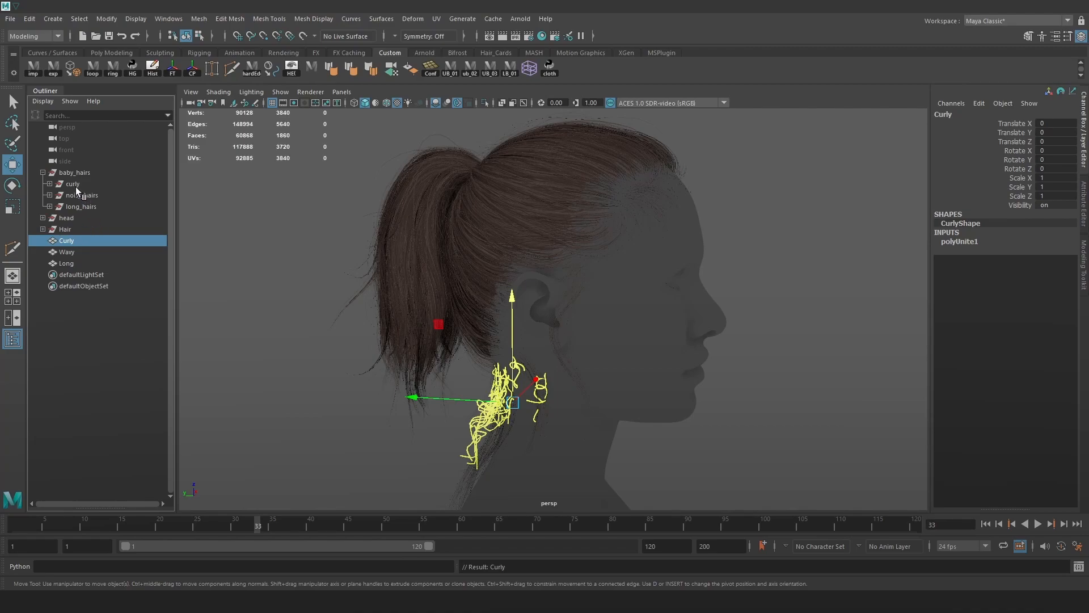
left_click_drag(83, 187, 87, 203)
key("Delete")
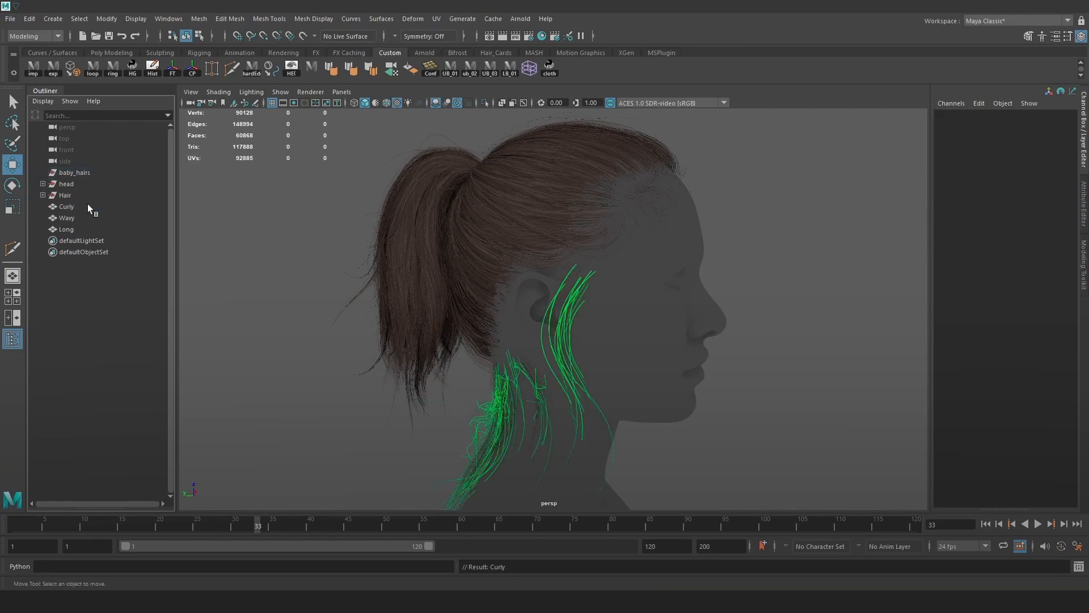
Assign a material to the Curly, Wavy and Long meshes.
left_click(76, 227)
left_click(73, 206, "shift")
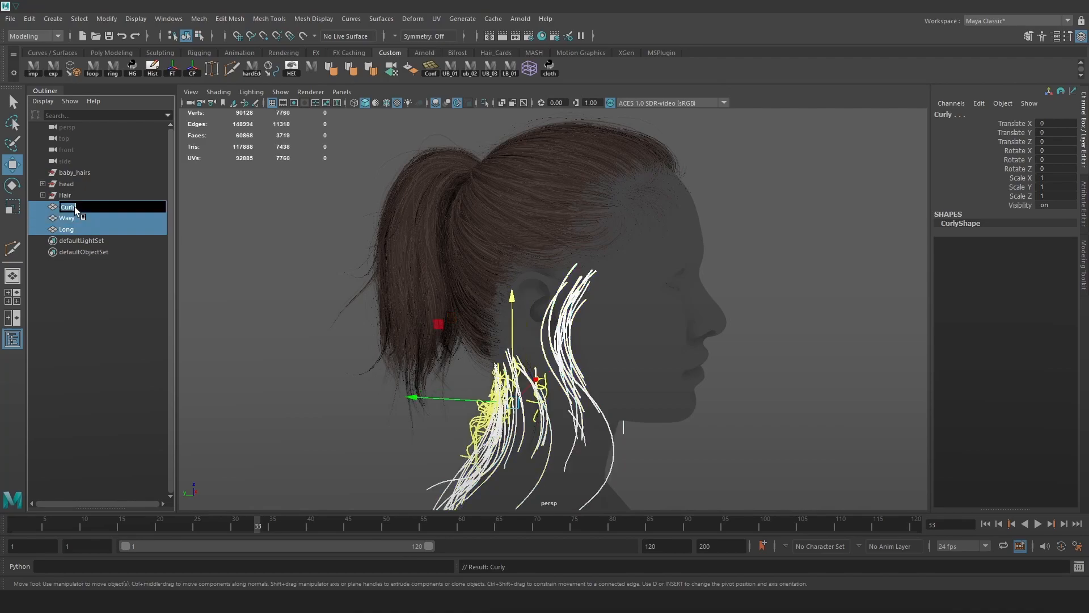
left_click(430, 256)
left_click(67, 206)
left_click(64, 227, "shift")
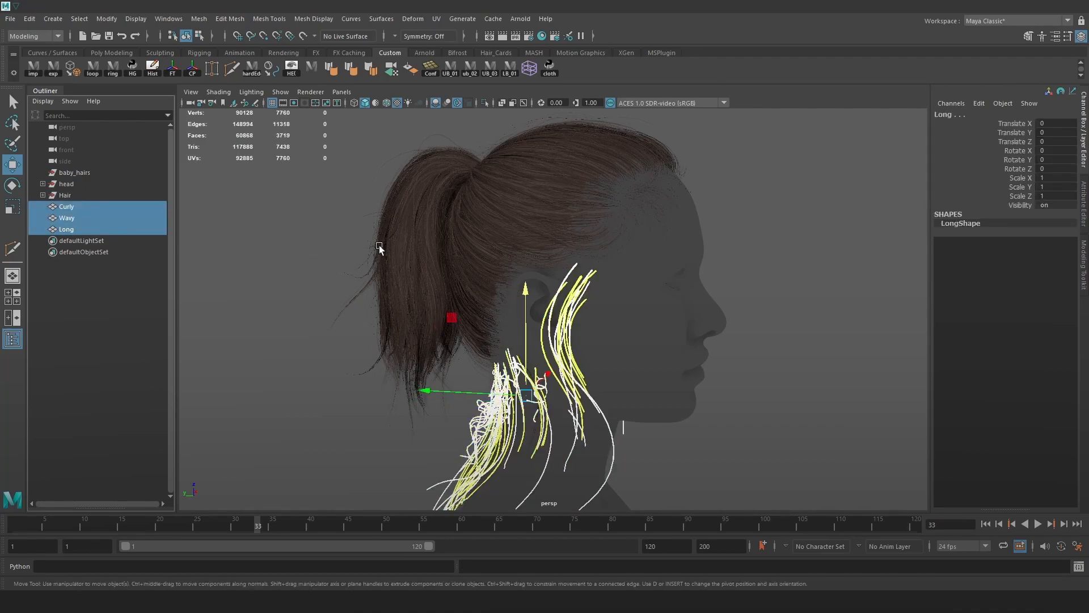
key("space")
left_click(236, 268)
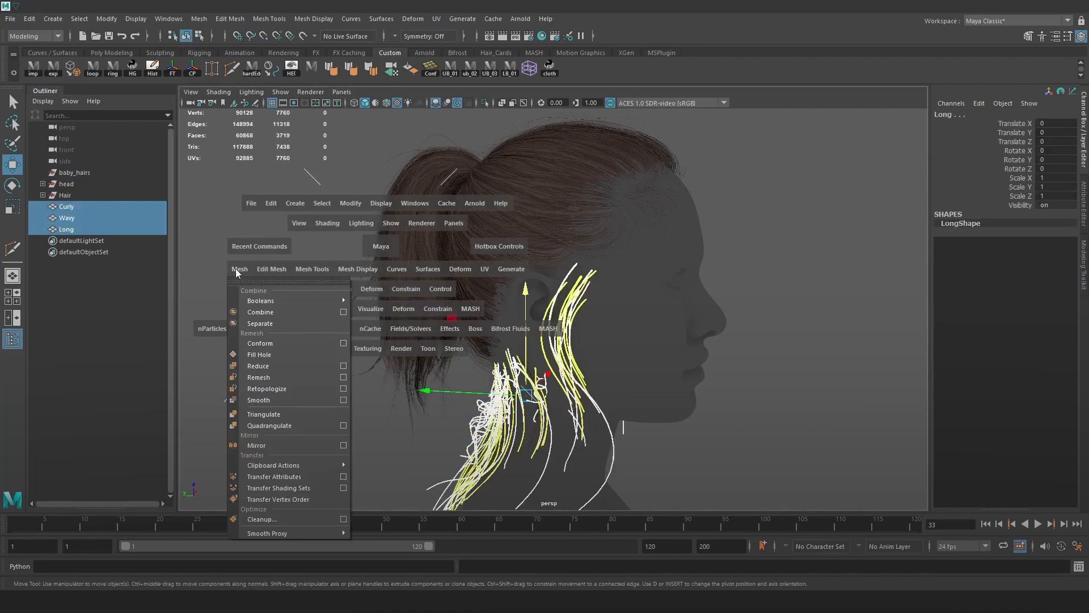
key("space")
left_click(285, 359)
mouse_move(372, 425)
left_click(442, 442)
Move Curly, Wavy and Long into baby_hairs with Long placed first.
middle_click_drag(81, 218, 84, 179)
left_click(281, 258)
scroll(282, 257, "up", 1)
left_click(79, 205)
left_click(82, 175)
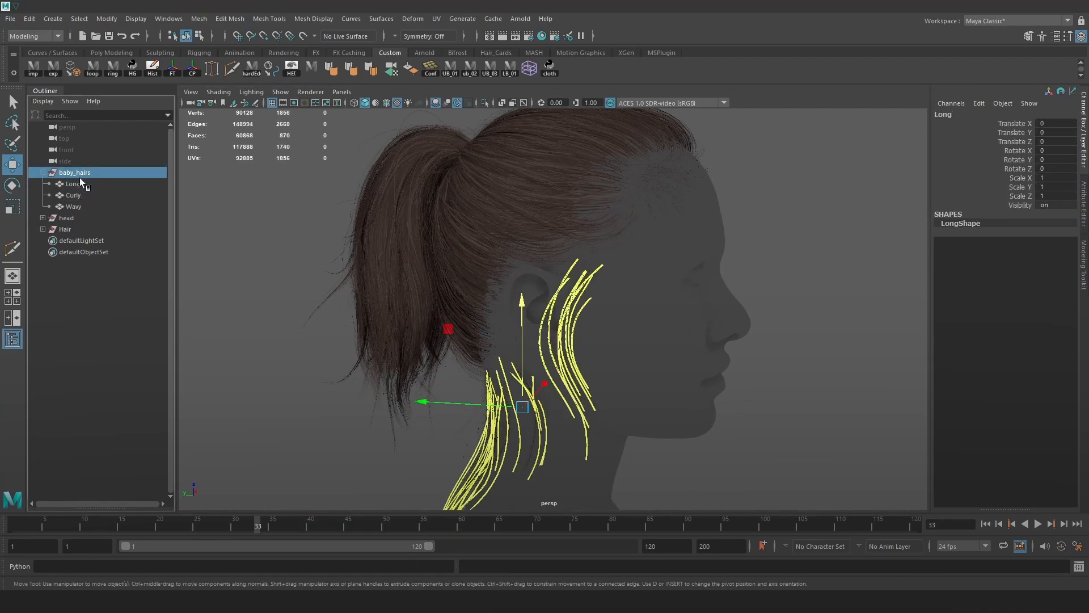
left_click(42, 229)
left_click(49, 241)
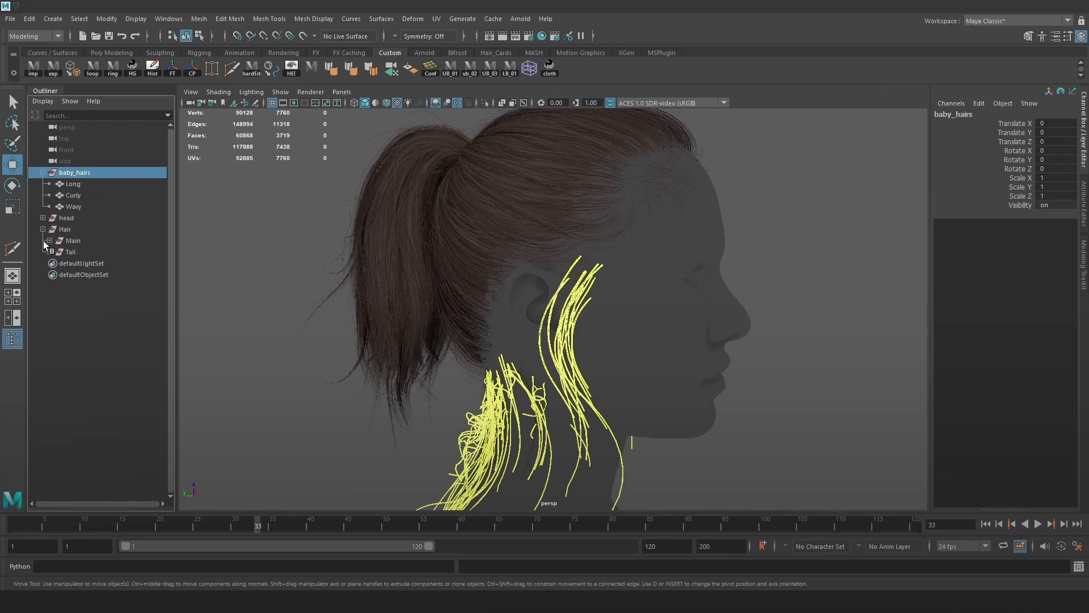
Move baby_hairs into individual_hairs_grp.
left_click(49, 240)
middle_click_drag(77, 173, 106, 445)
left_click(57, 399)
left_click(121, 446)
left_click(122, 434)
left_click(62, 433)
left_click(62, 433)
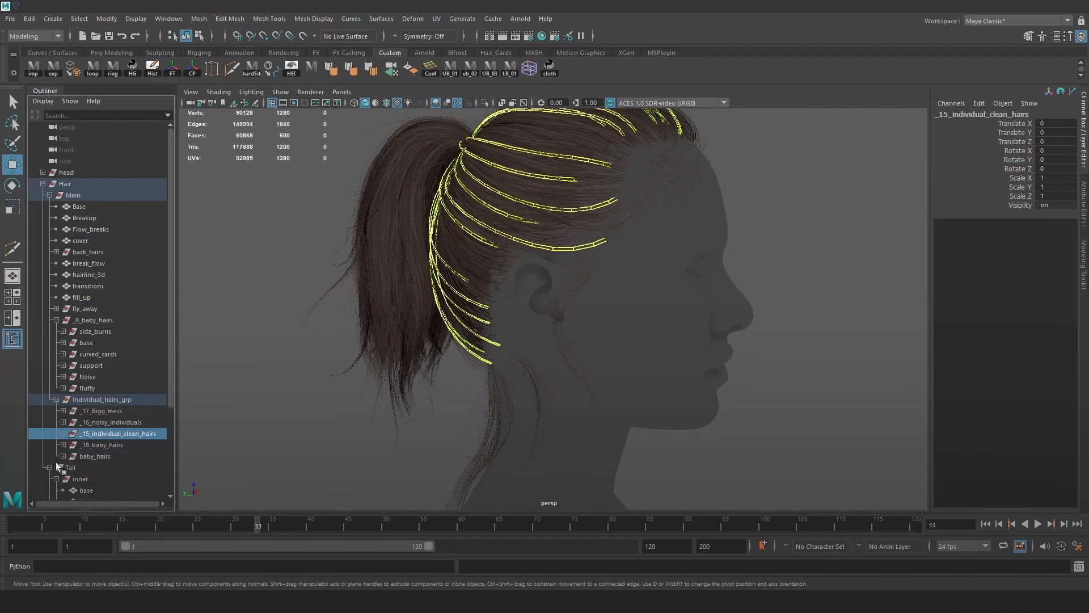
Combine the _18_baby_hairs cards into one mesh named baby_hairs_front.
left_click(118, 445)
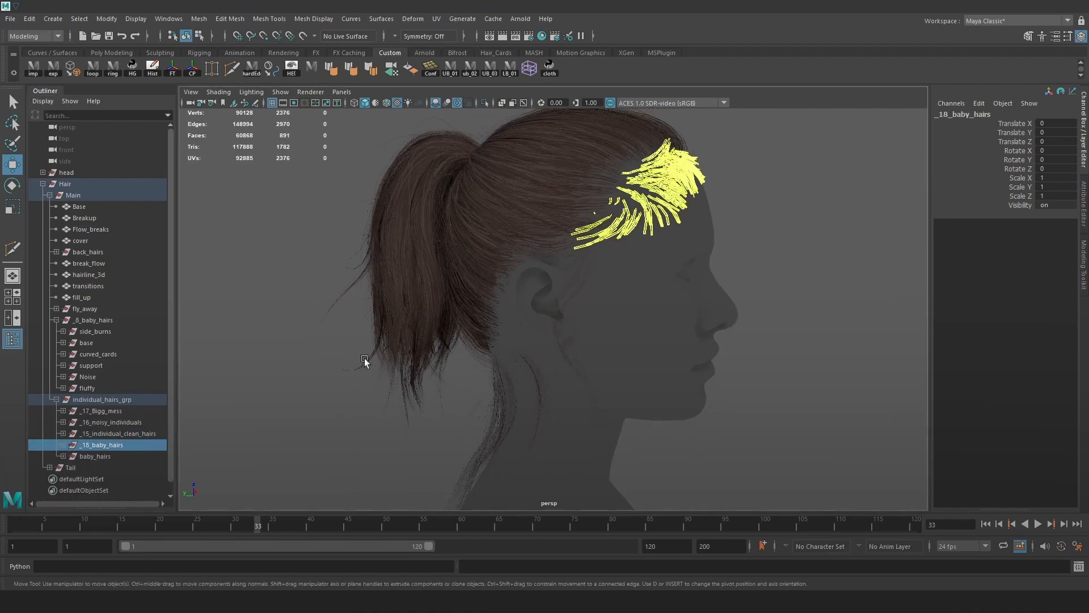
key("space")
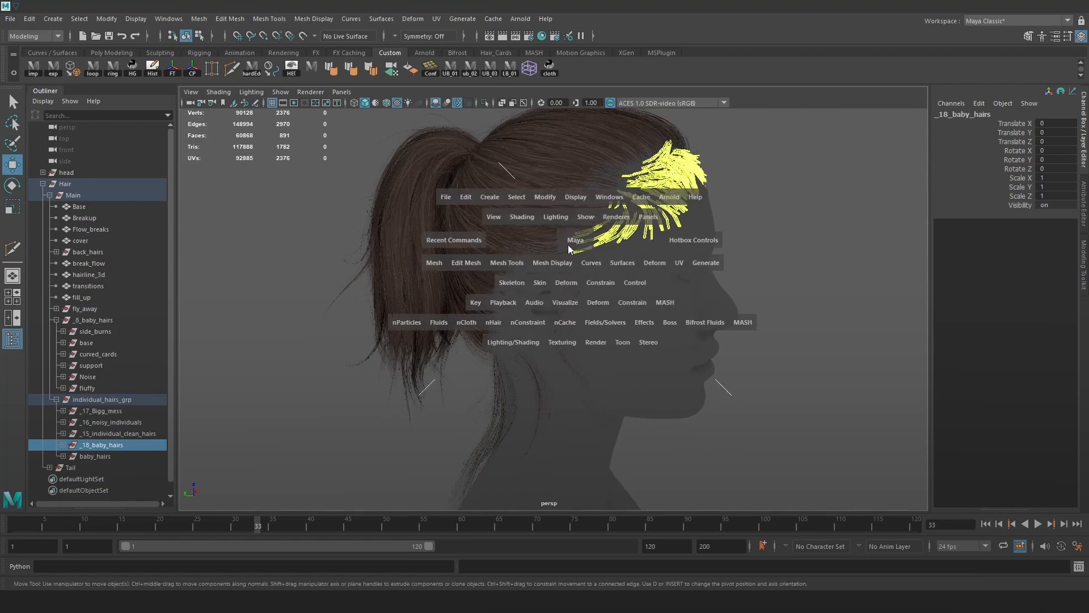
left_click(442, 263)
left_click(458, 307)
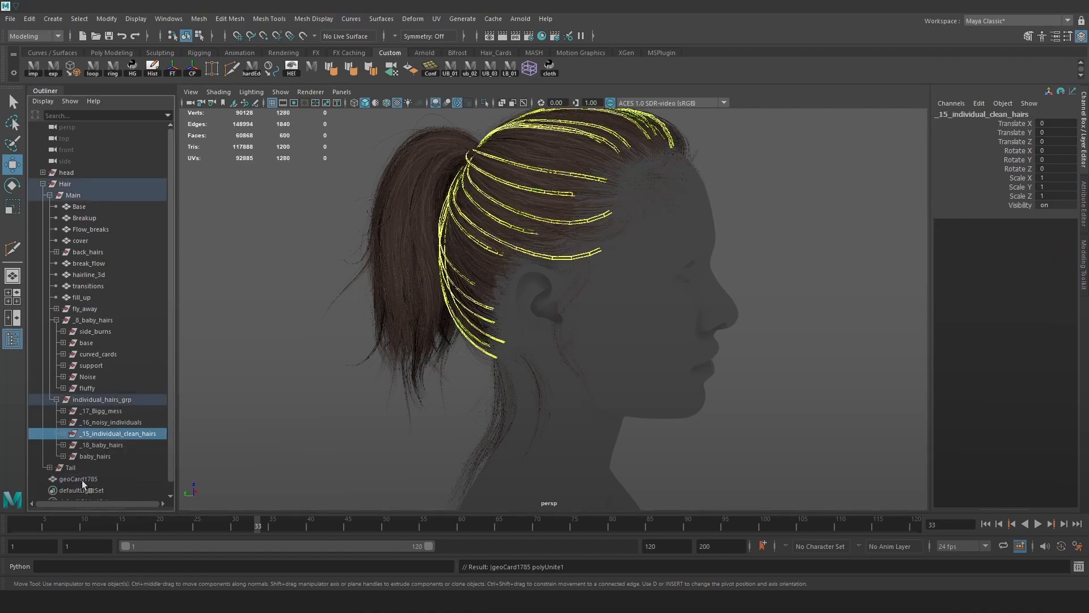
left_click(82, 479)
double_click(100, 489)
double_click(103, 479)
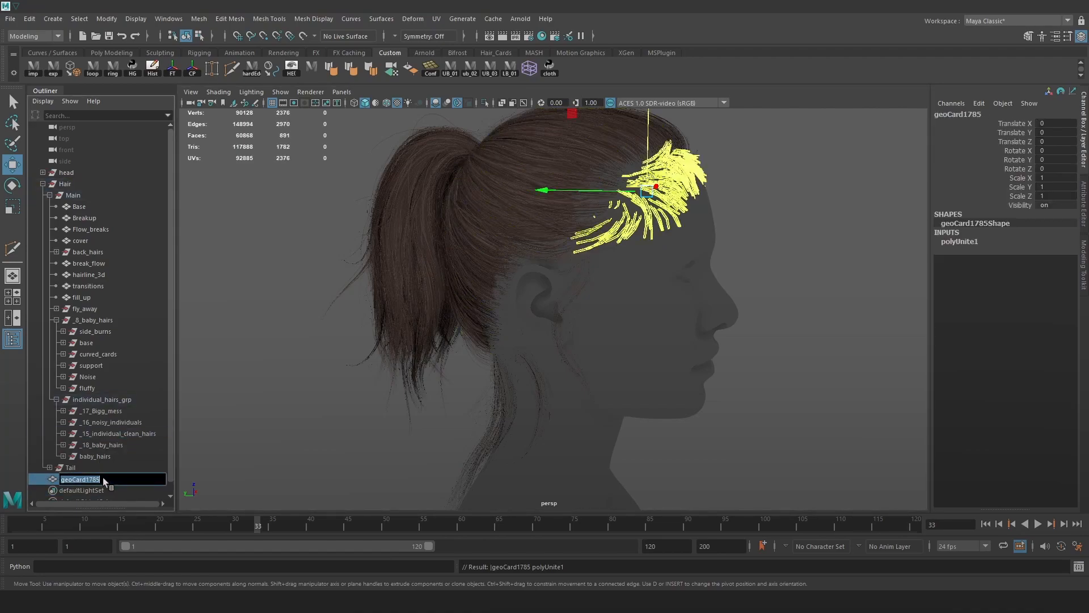
type("baby_hairs_front")
key("Return")
Move the combined mesh to the top of baby_hairs and rename it Front.
left_click(62, 456)
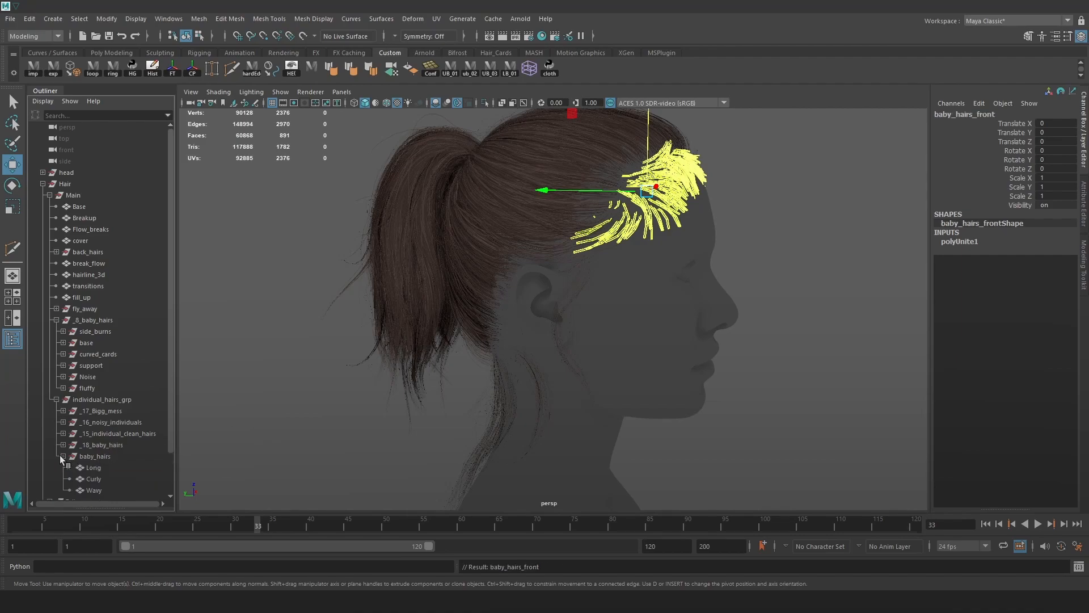
scroll(95, 453, "down", 2)
mouse_move(96, 467)
middle_mouse_down()
mouse_move(101, 418)
mouse_move(73, 424)
middle_mouse_up()
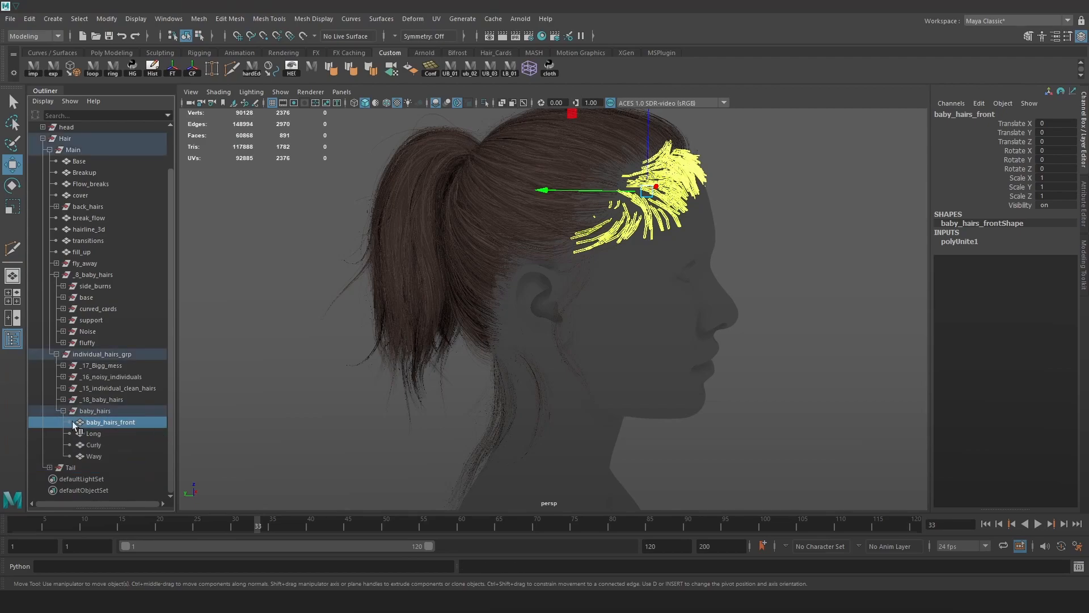
double_click(103, 422)
type("Front")
key("Return")
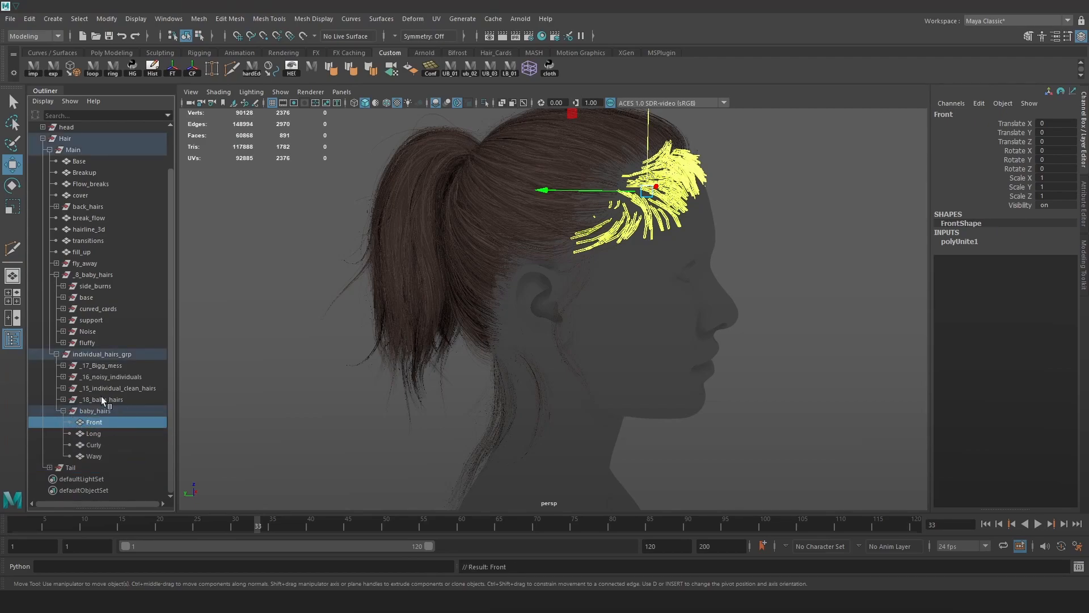
left_click(110, 398)
left_click(294, 401)
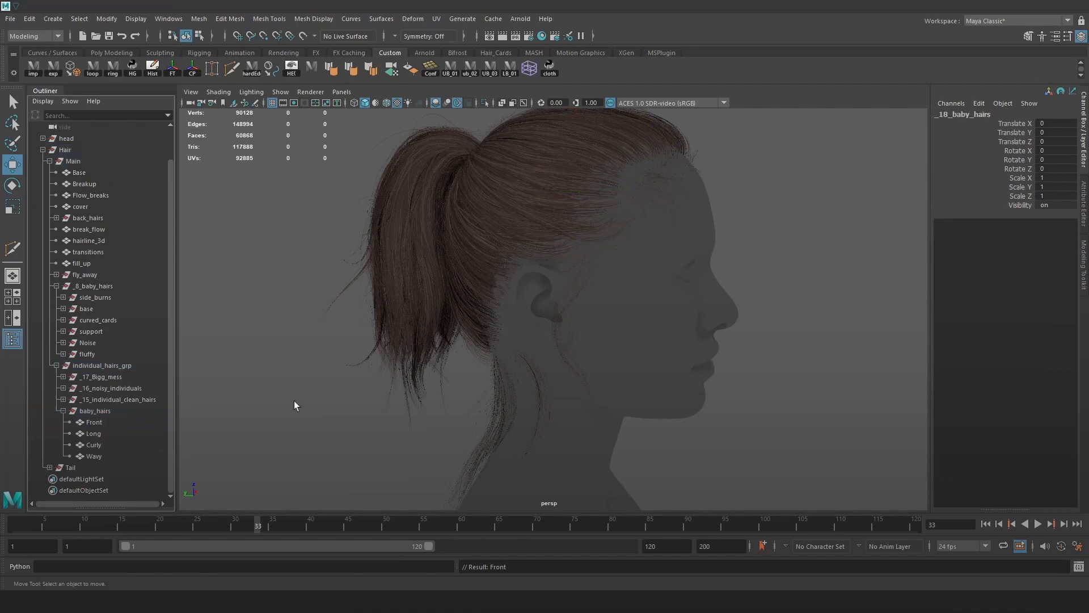
Combine the _15_individual_clean_hairs and _16_noisy_individuals groups each into a single mesh.
left_click(137, 399)
left_click_drag(327, 359, 368, 318, "alt")
key("space")
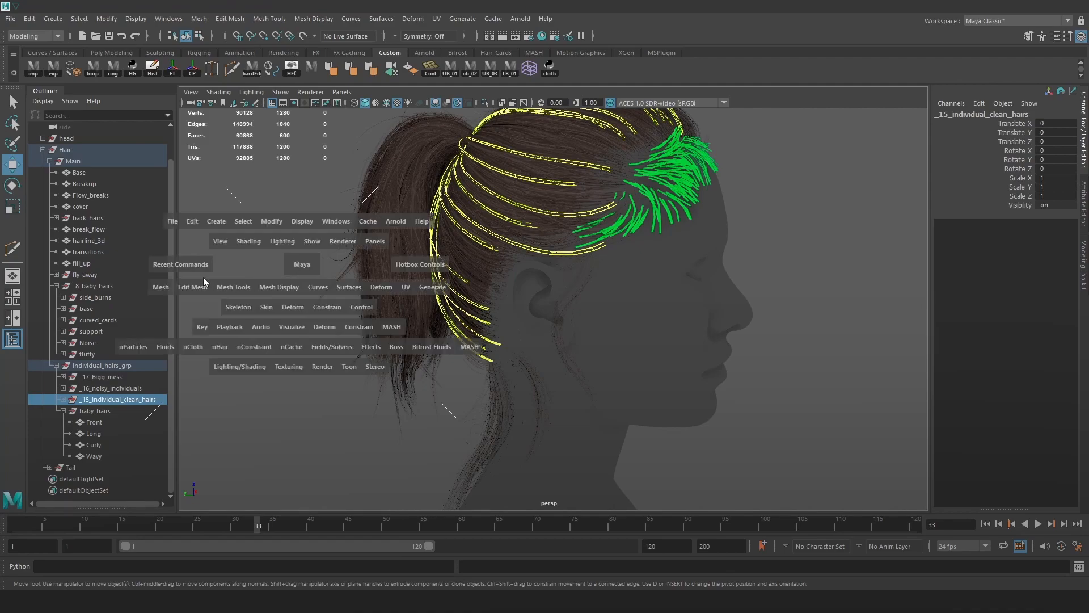
left_click(189, 268)
left_click(203, 332)
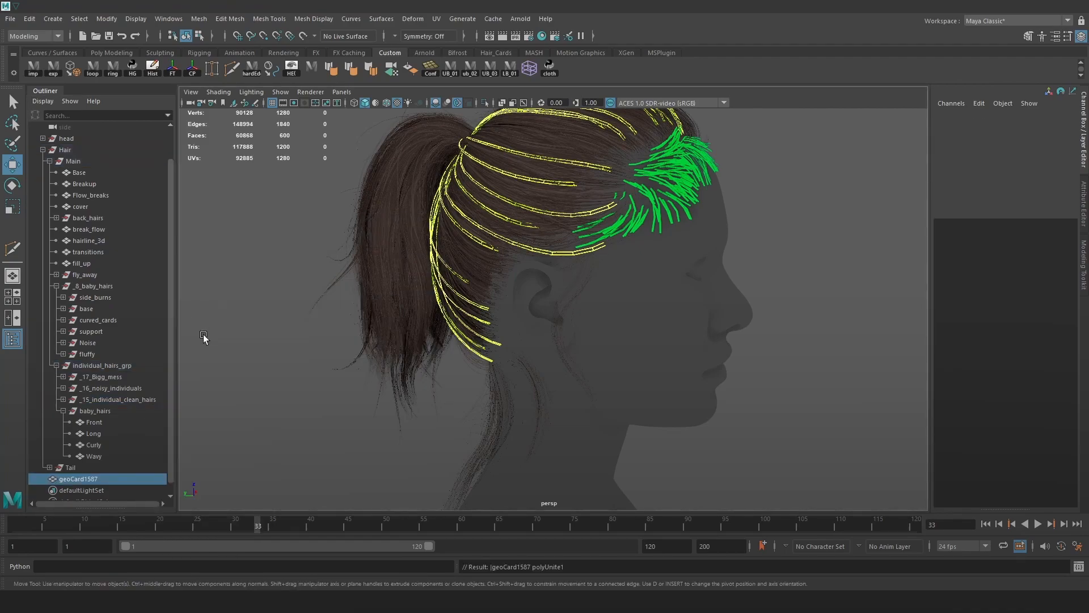
left_click(111, 389)
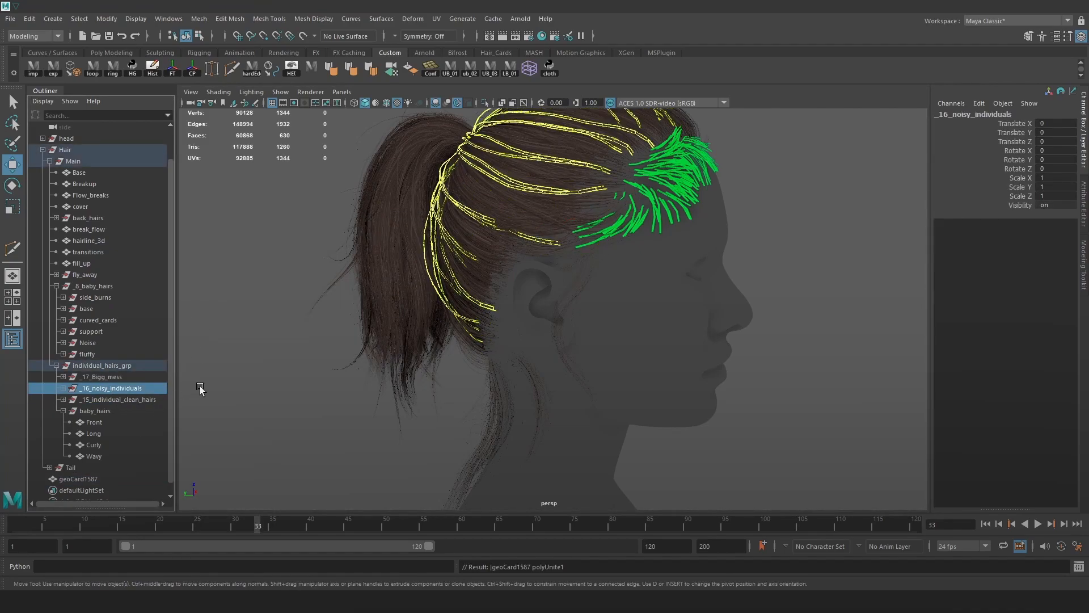
key("g")
Rename the combined meshes to 'Noisy' and 'CLean'.
double_click(104, 489)
type("Noisy")
key("Return")
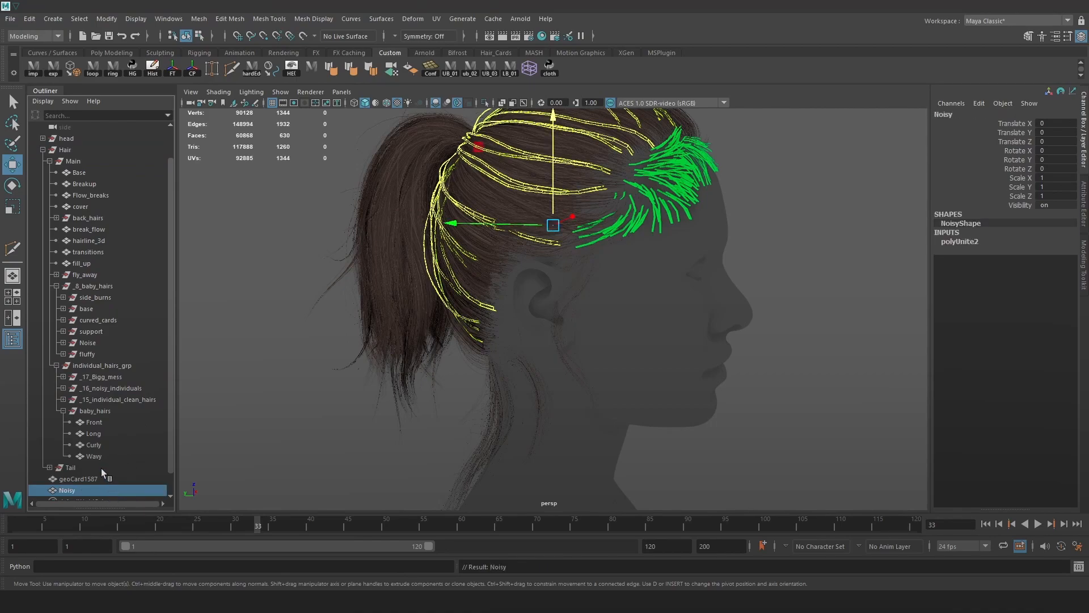
double_click(97, 478)
type("CLean")
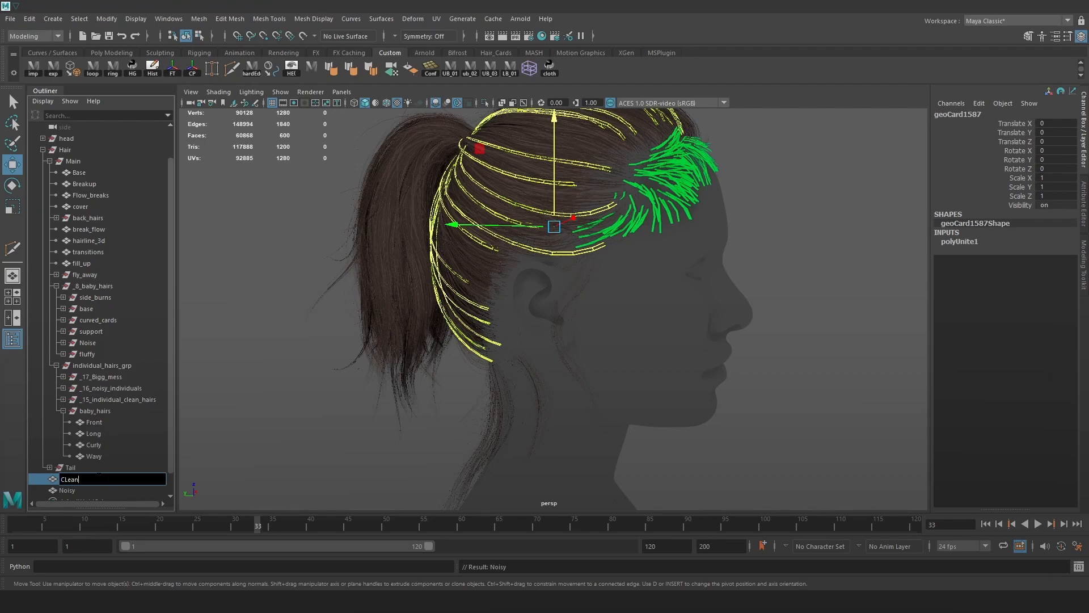
key("Return")
Combine the _17_Bigg_mess group into one mesh and name it 'Noisy_2'.
left_click(107, 376)
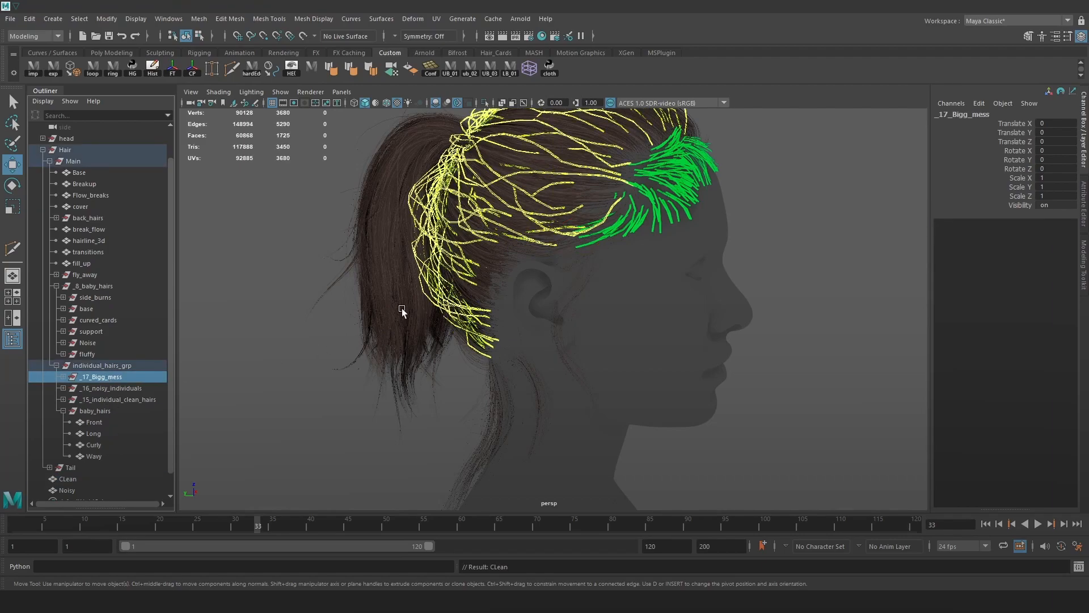
key("space")
left_click(206, 338)
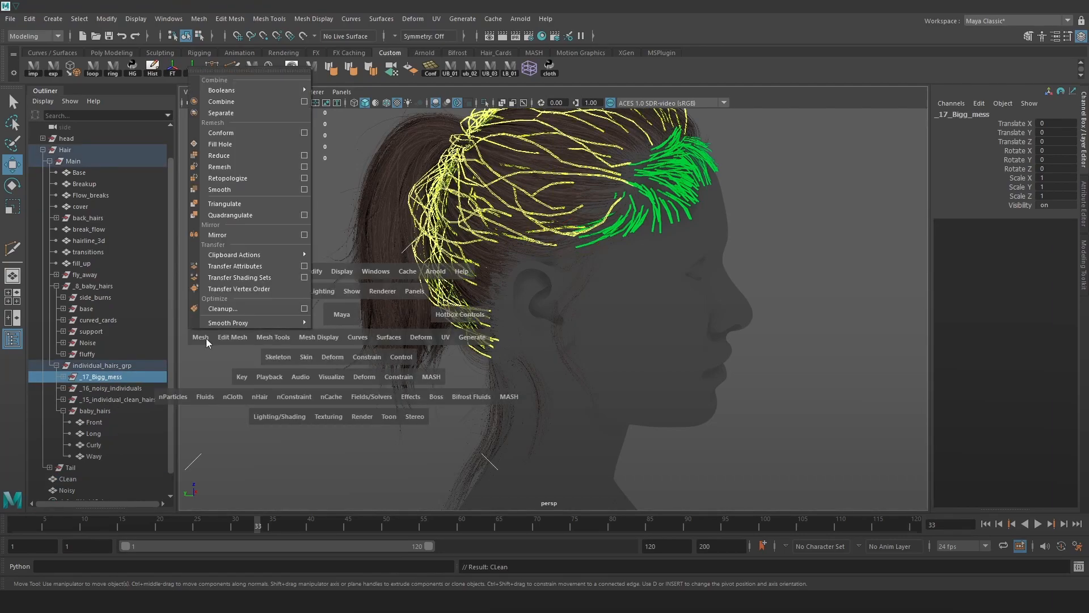
left_click(255, 103)
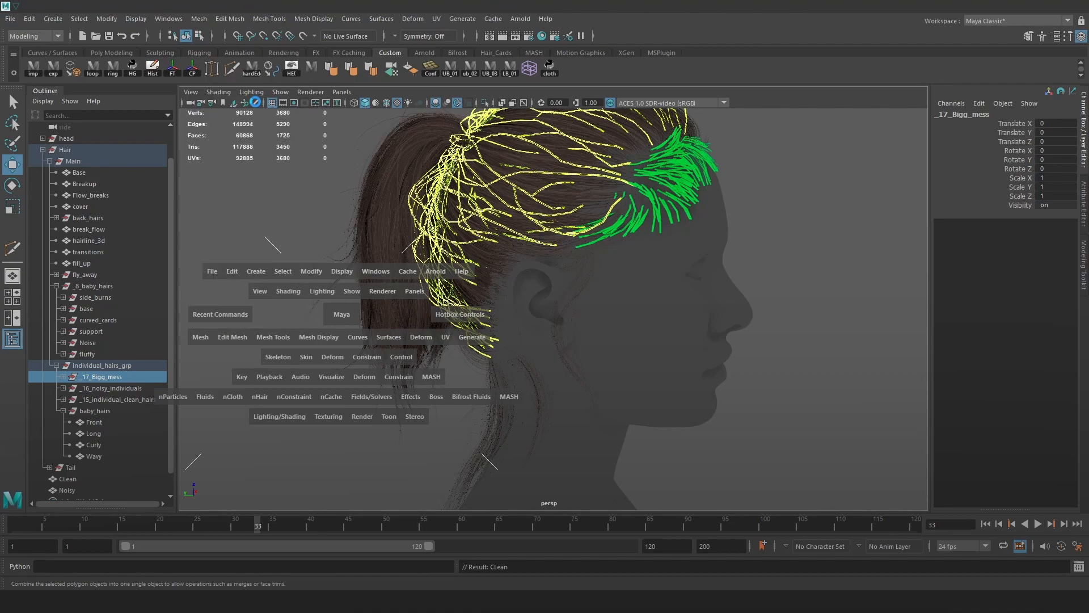
double_click(92, 467)
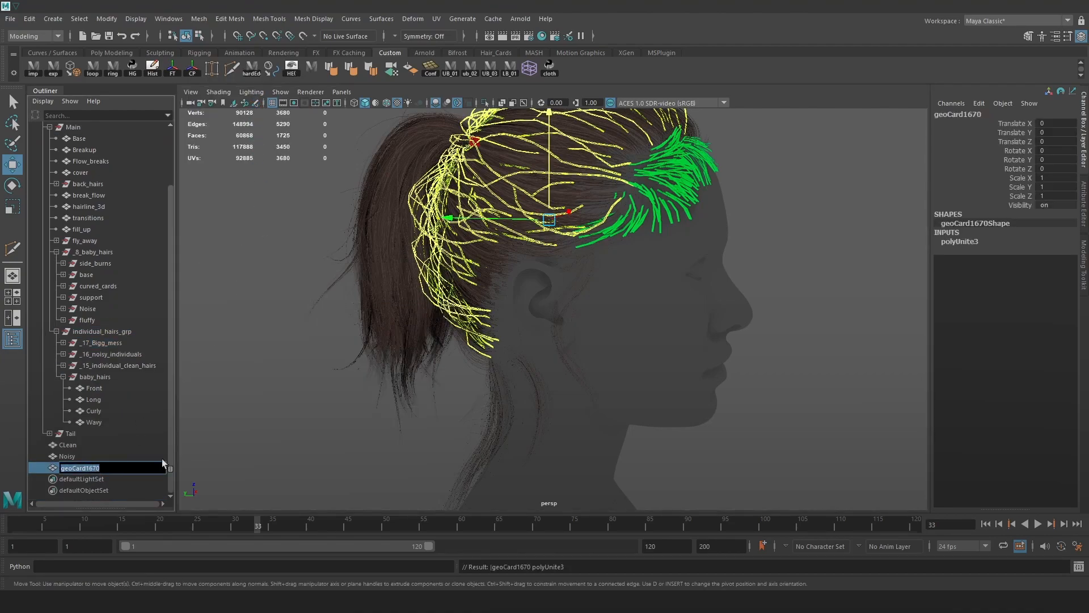
type("Noisyt_2")
key("Return")
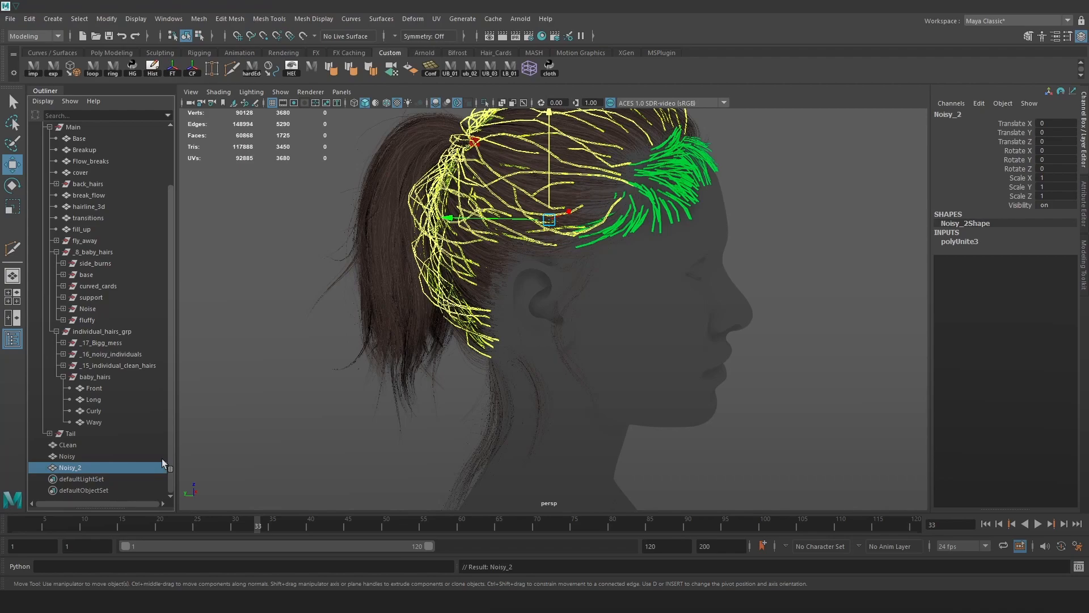
Delete construction history on the combined meshes via Edit > Delete by Type > History.
left_click(112, 342)
left_click(121, 366, "shift")
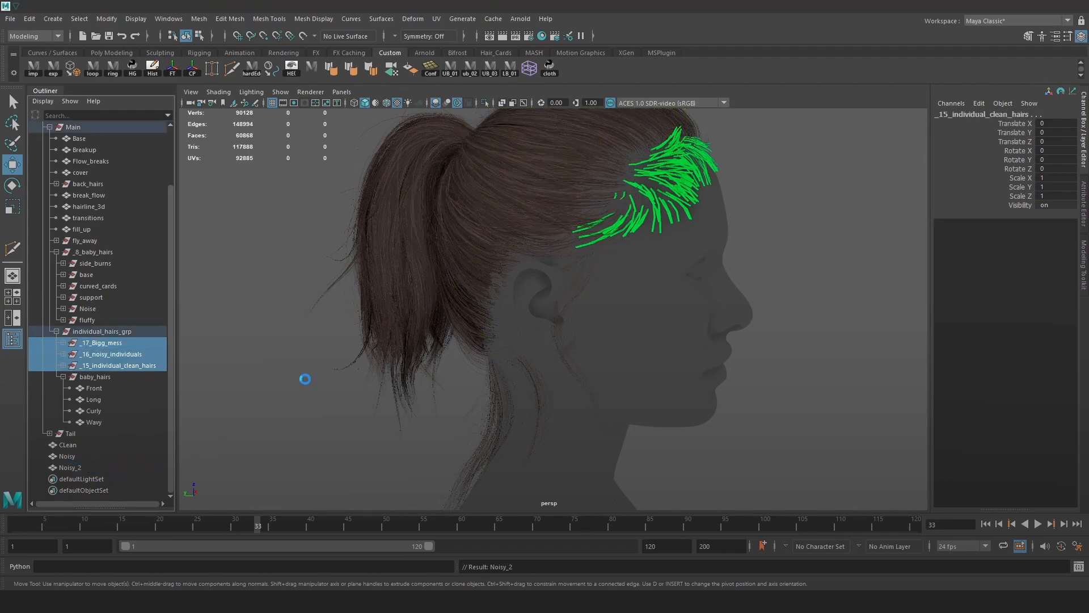
left_click(305, 381)
key("ctrl+z")
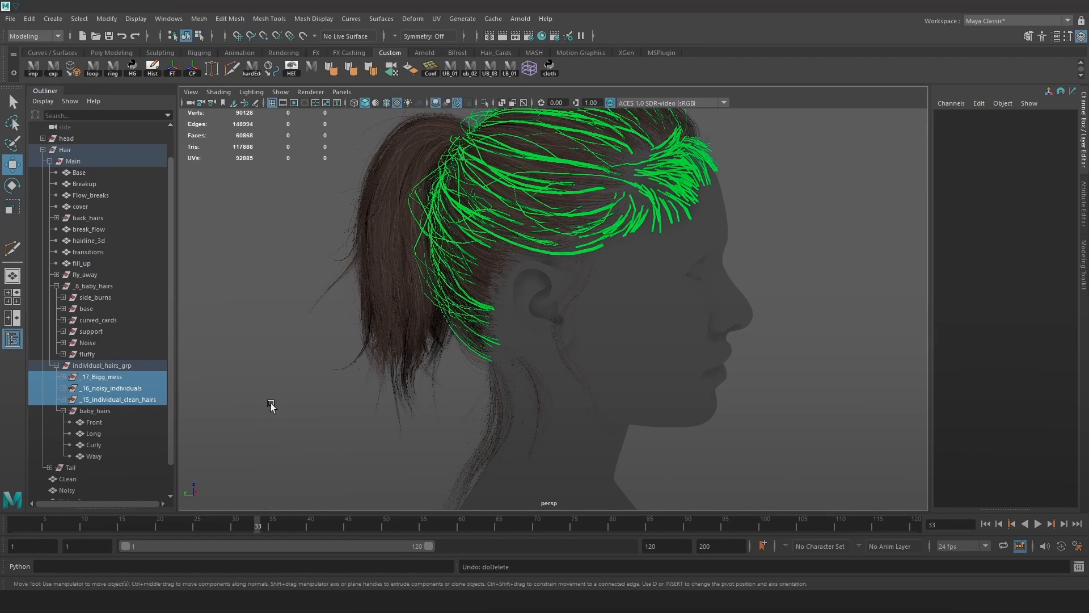
left_click(29, 19)
mouse_move(107, 152)
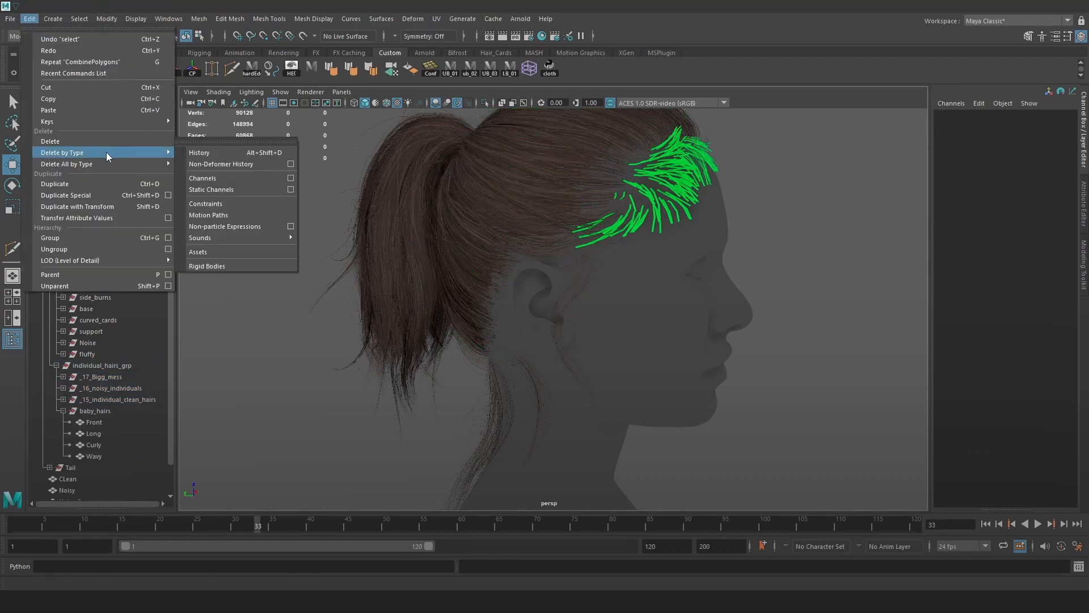
left_click(226, 154)
Parent CLean, Noisy and Noisy_2 under individual_hairs_grp and delete the three original hair groups.
left_click(86, 480)
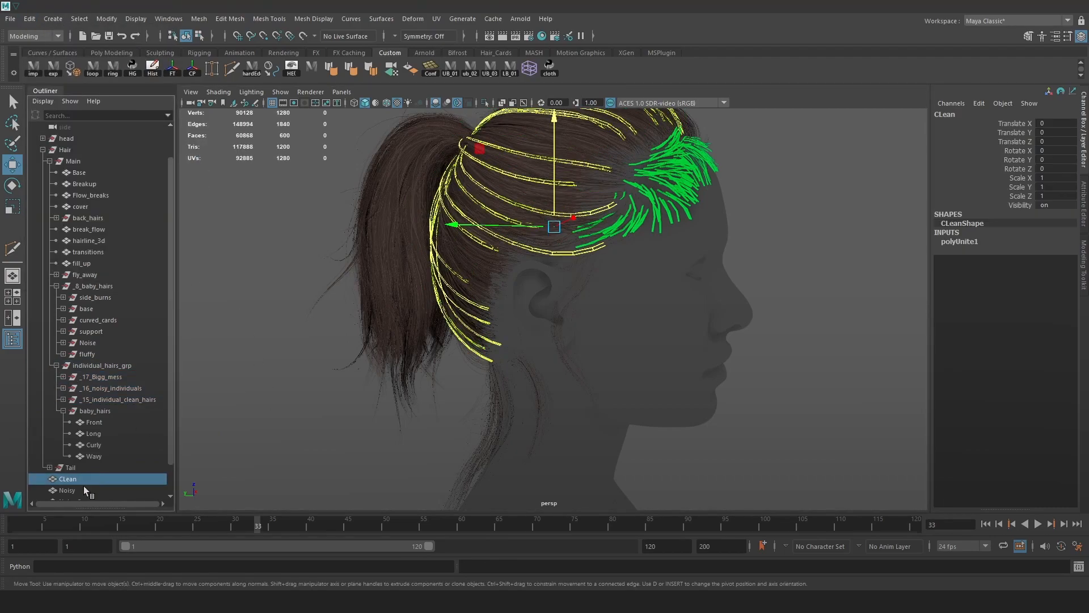
scroll(85, 483, "down", 3)
left_click(84, 470, "shift")
left_click_drag(96, 394, 114, 339)
left_click(112, 400)
left_click(112, 380, "shift")
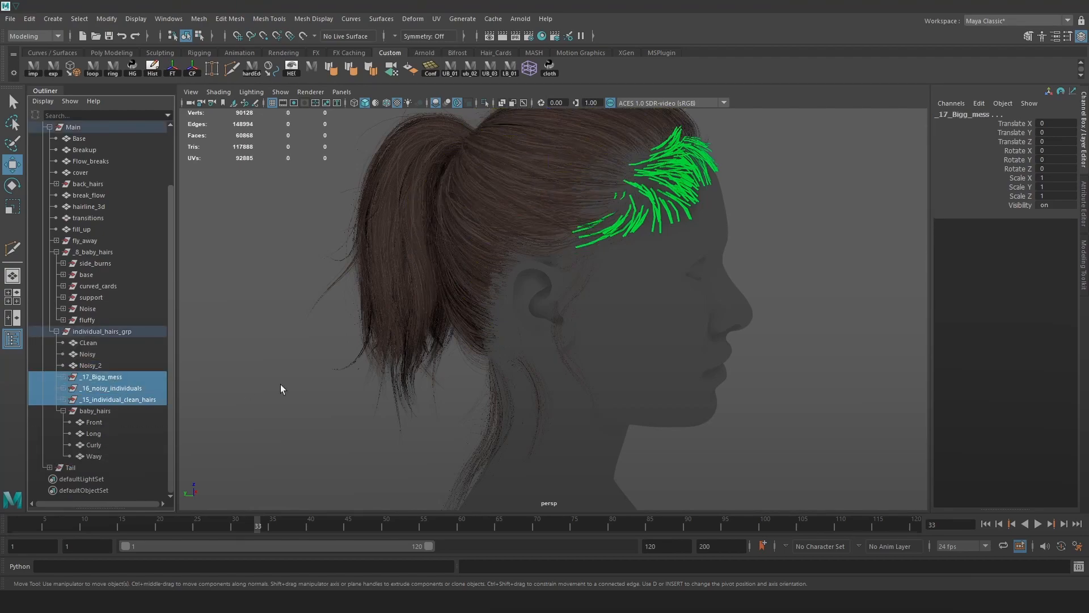
key("Delete")
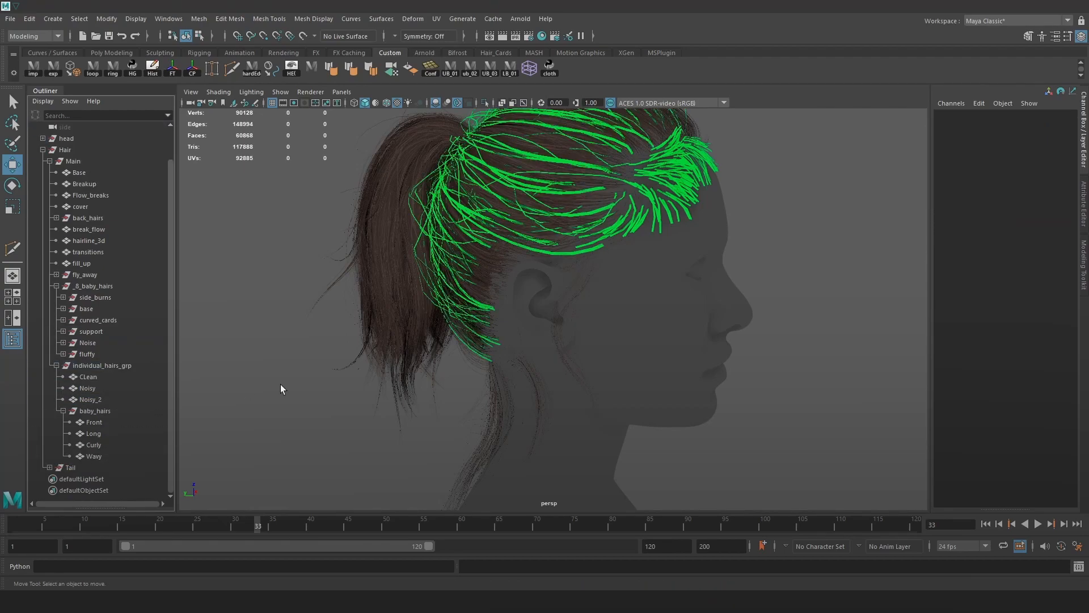
Assign the Neutral material to individual_hairs_grp.
left_click(95, 366)
key("space")
left_click_drag(385, 348, 605, 396)
left_click(836, 342)
right_click_drag(688, 261, 540, 345, "alt")
left_click(56, 365)
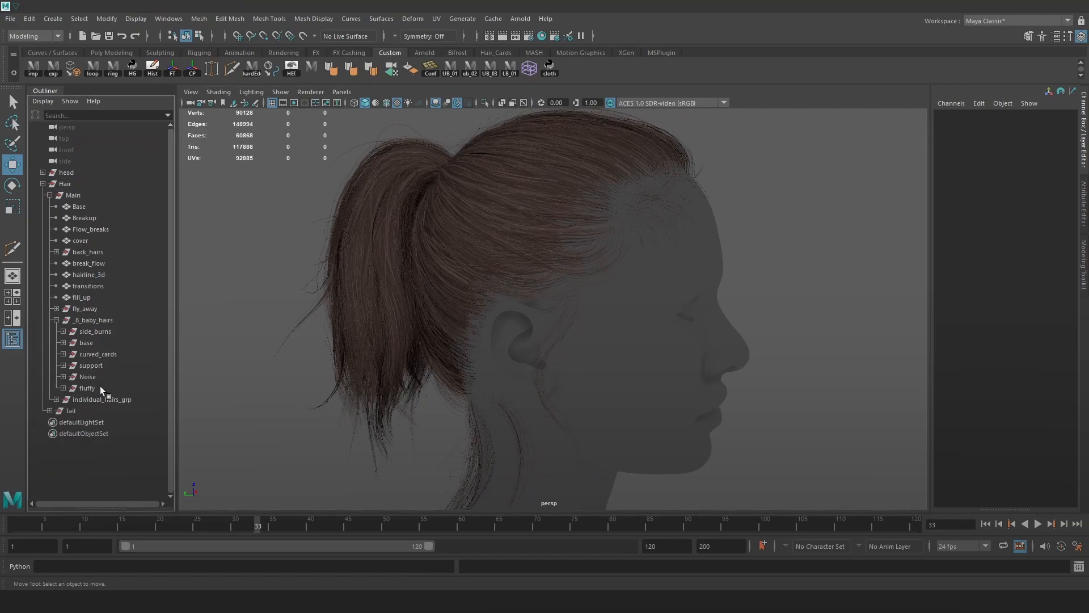
Combine the side_burns cards into one mesh with Mesh > Combine.
left_click(100, 401)
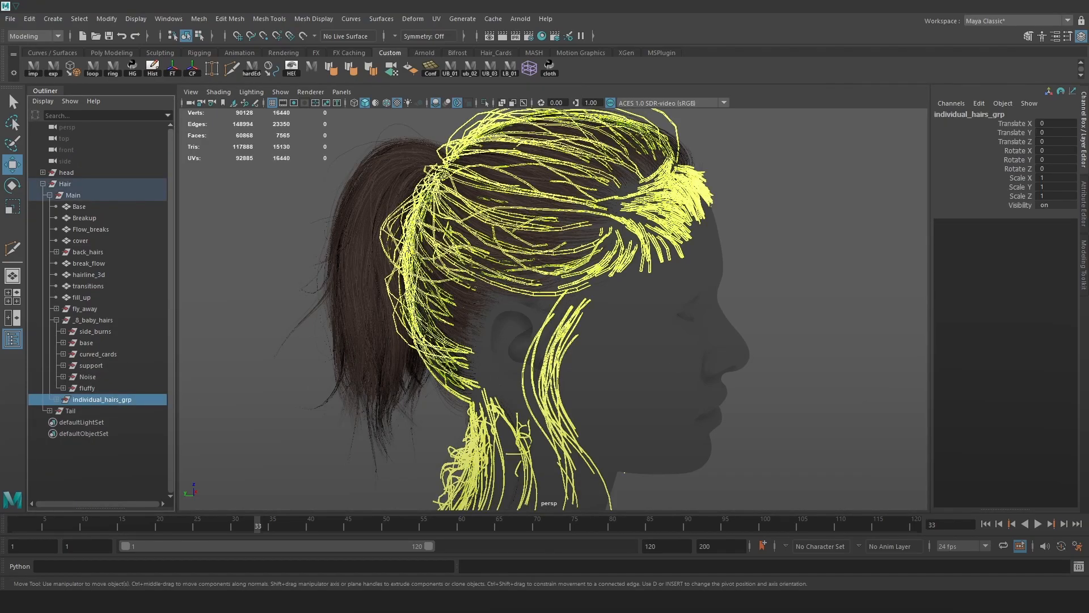
left_click(103, 389)
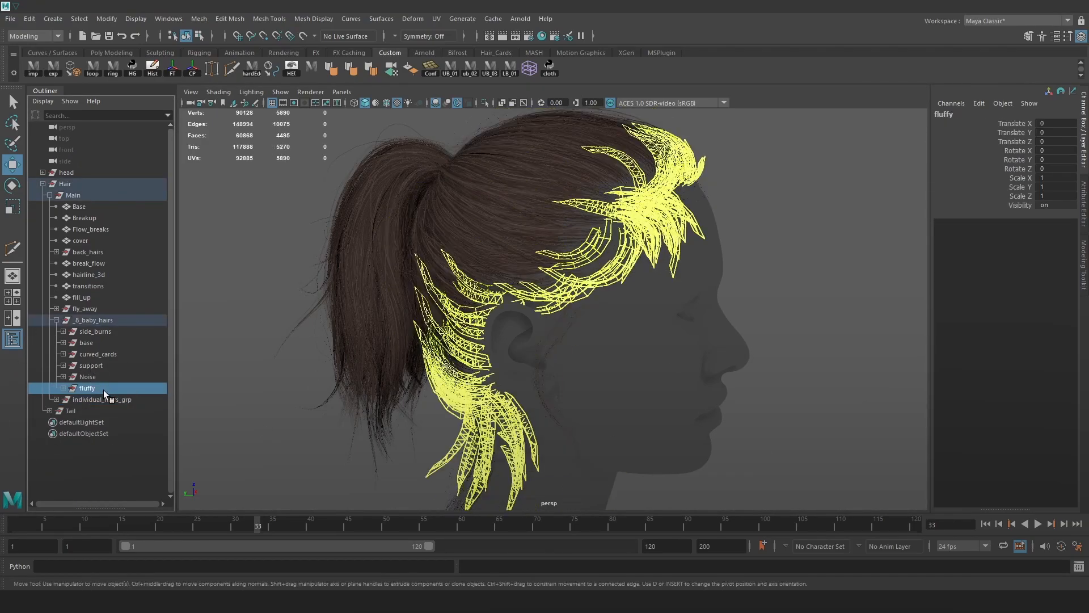
left_click_drag(457, 264, 238, 360, "alt")
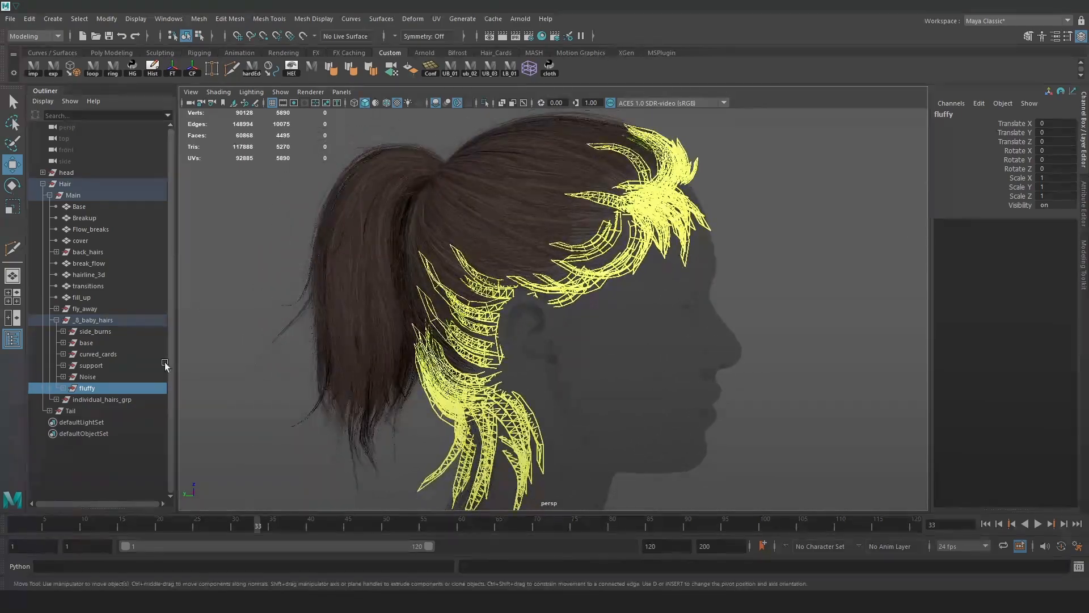
left_click(96, 332)
left_click_drag(352, 300, 600, 267, "alt")
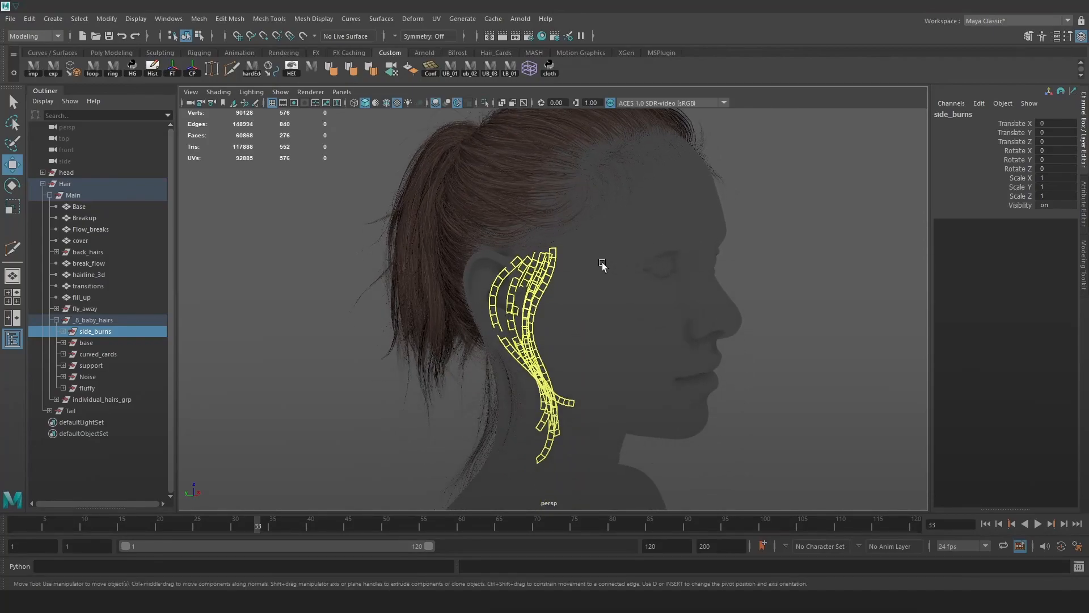
key("space")
left_click(461, 286)
left_click(477, 330)
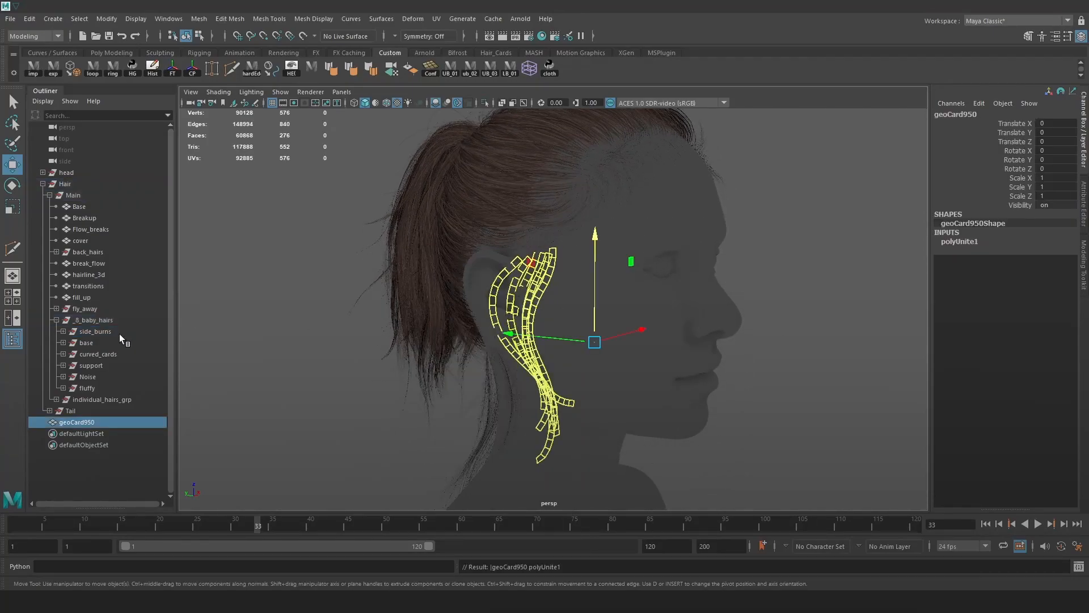
Frame the base cards and combine them into one mesh.
left_click_drag(76, 422, 90, 342)
left_click(90, 341)
key("f")
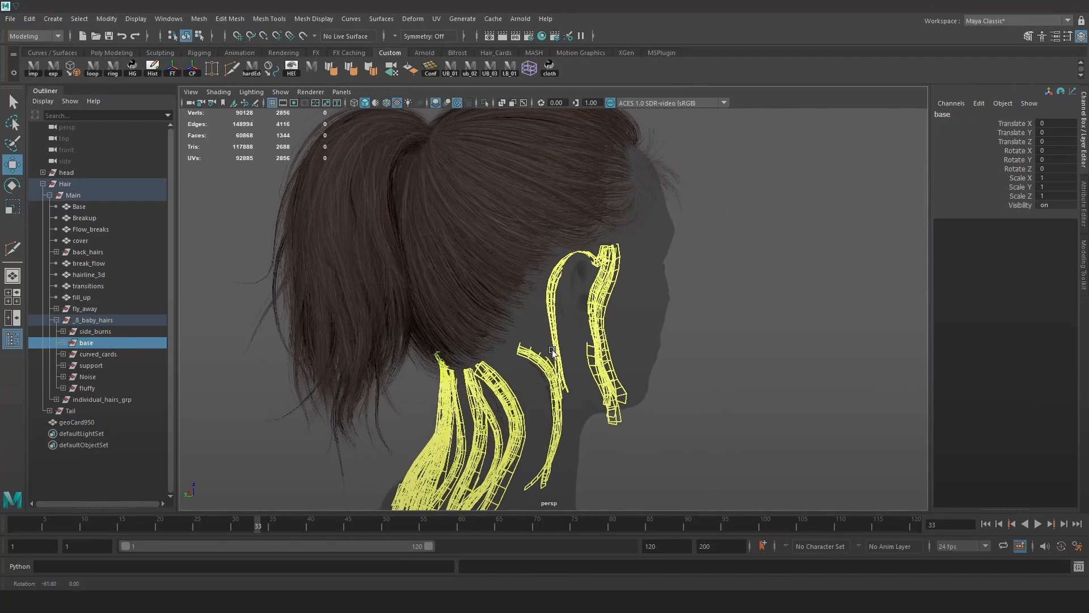
key("g")
Inspect the curved_cards around the head and combine them into one mesh.
left_click(104, 350)
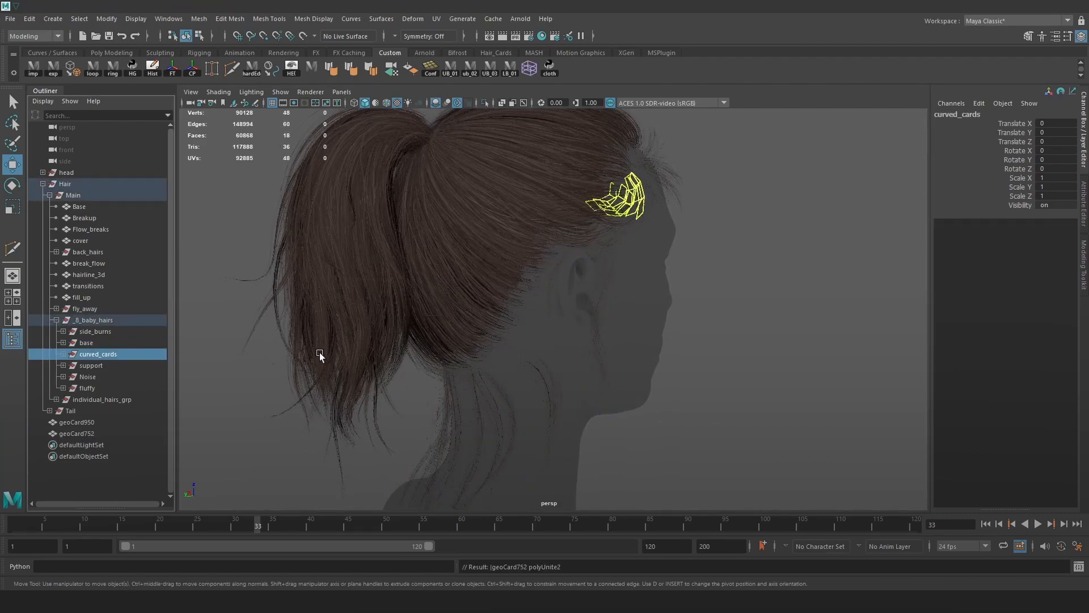
left_click_drag(453, 359, 396, 372, "alt")
right_click_drag(396, 375, 612, 229, "alt")
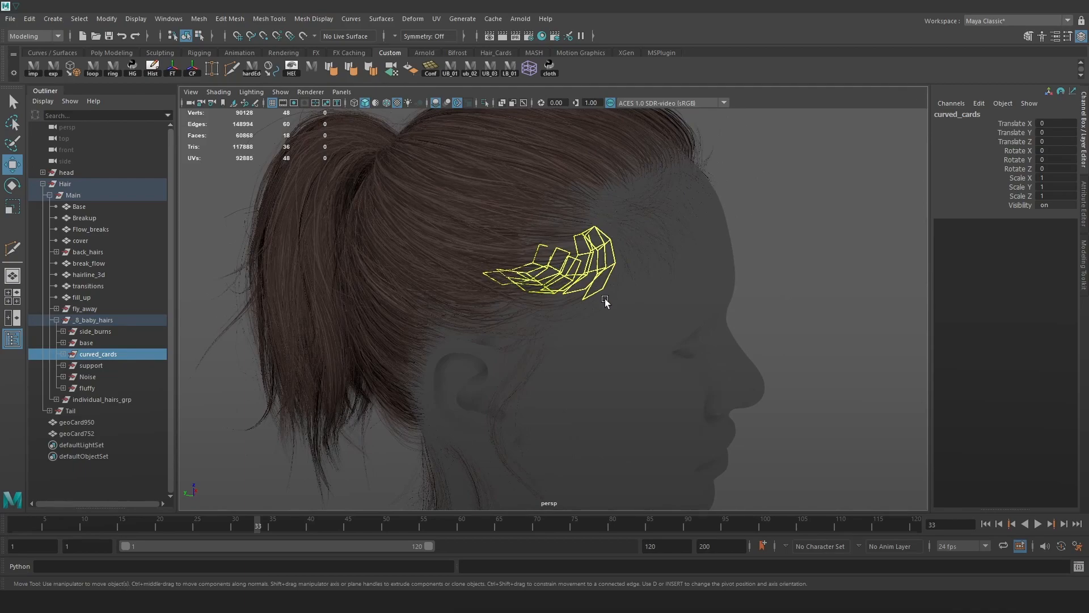
right_click_drag(552, 323, 749, 385, "alt")
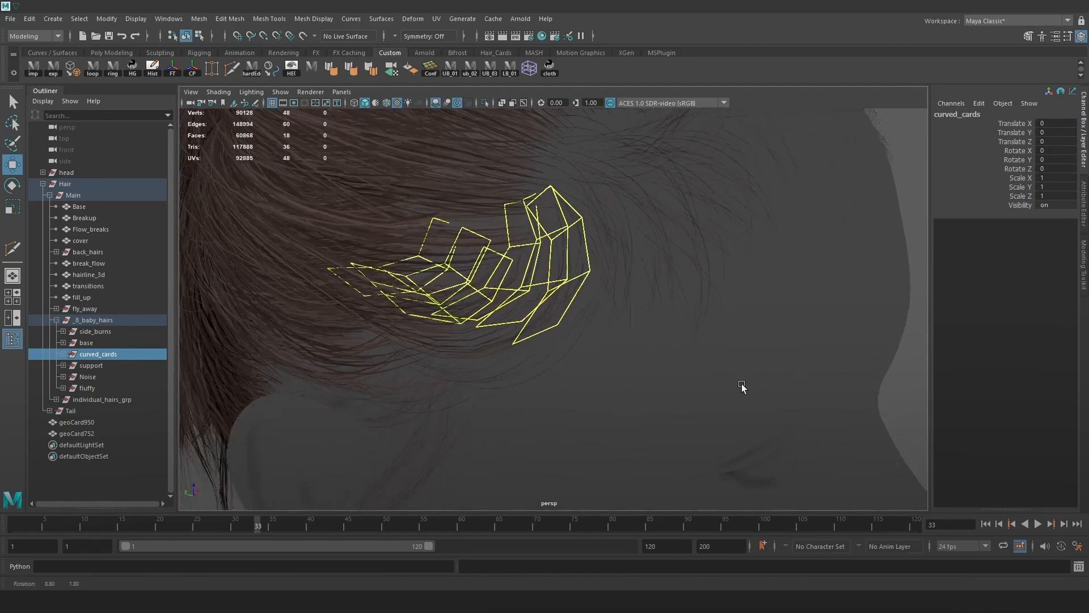
left_click_drag(747, 383, 607, 384, "alt")
right_click_drag(723, 382, 499, 260, "alt")
left_click_drag(499, 260, 606, 274, "alt")
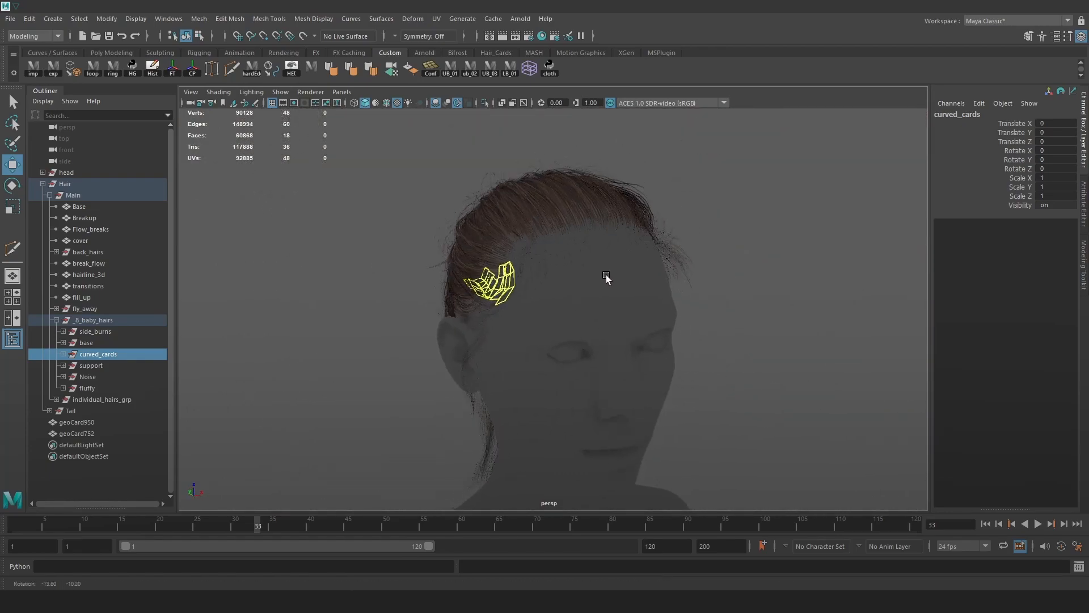
key("g")
Group the combined curved-card mesh and set its Scale X to -1 to mirror it.
middle_click_drag(523, 351, 542, 307, "alt")
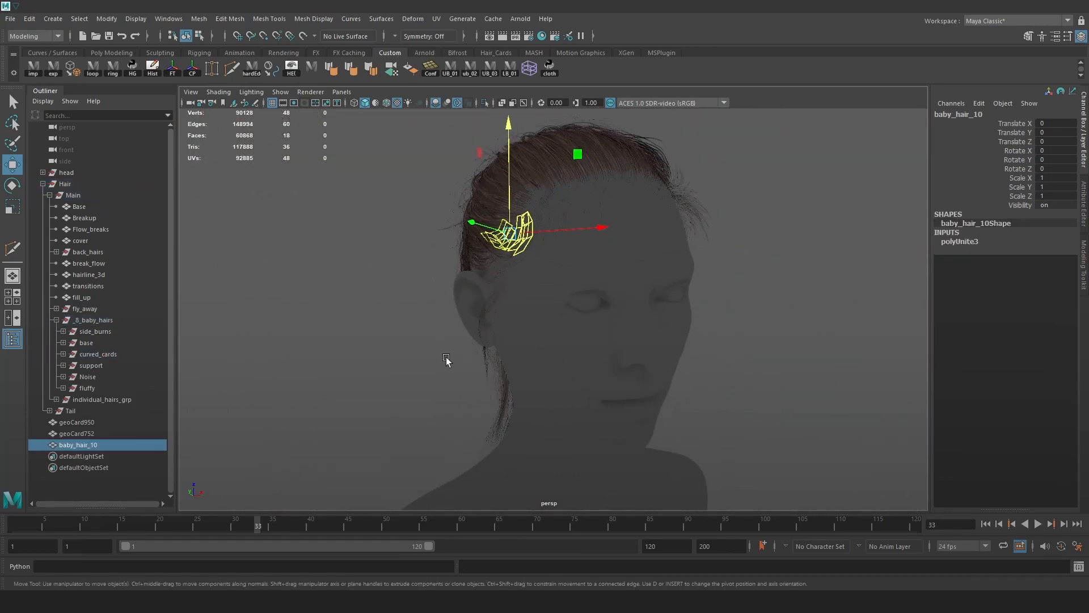
left_click_drag(446, 360, 427, 339, "alt")
key("ctrl+g")
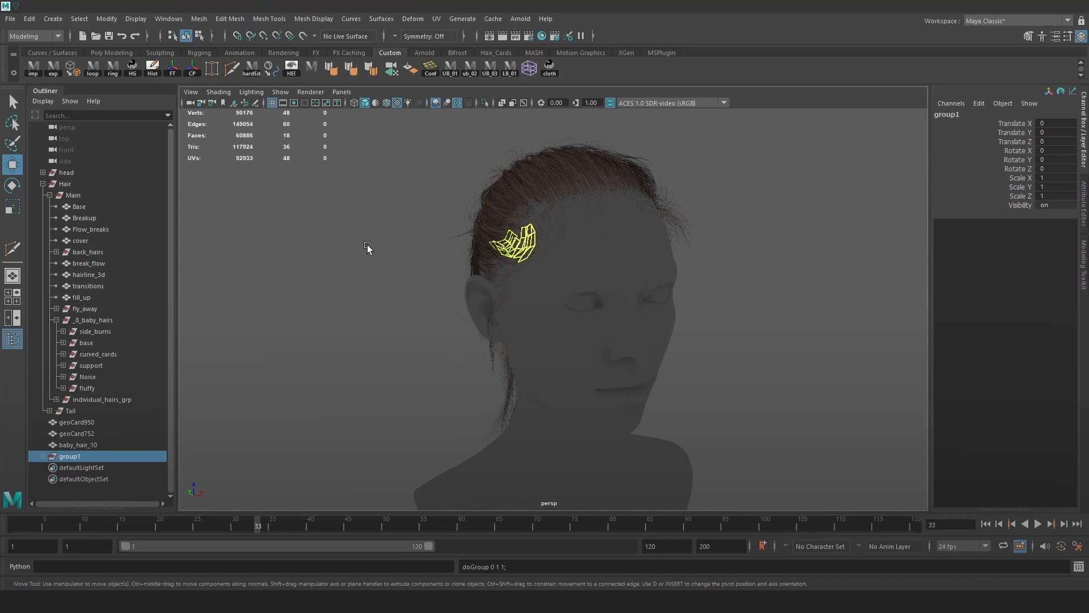
left_click(1054, 179)
type("-1")
key("Return")
Combine the mirrored copy with baby_hair_10 into one mesh and delete its history.
left_click_drag(790, 233, 745, 254, "alt")
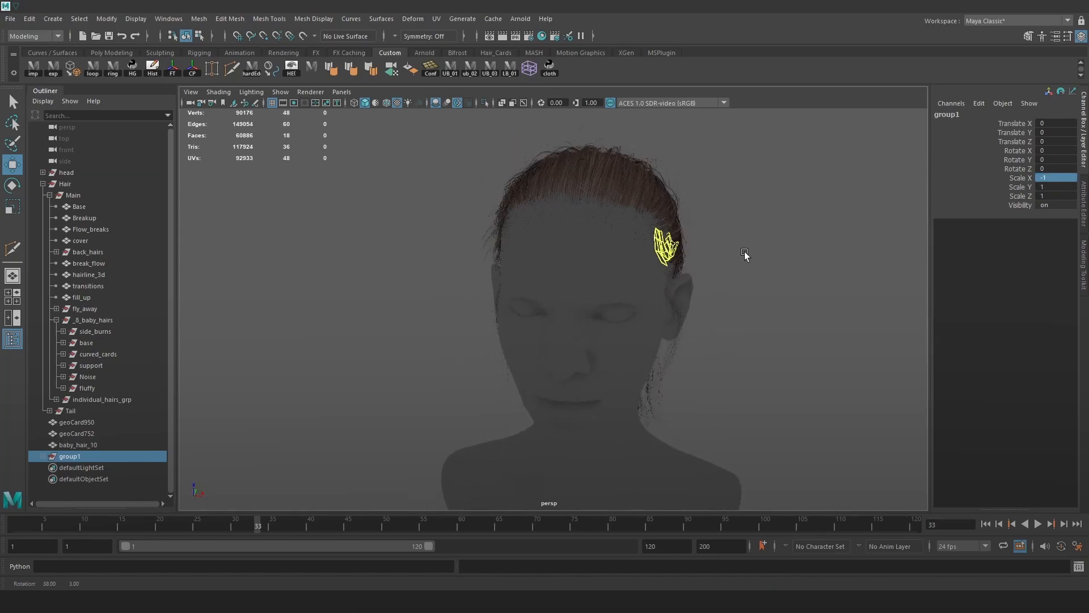
left_click(95, 444, "ctrl")
left_click_drag(431, 341, 510, 348, "alt")
key("space")
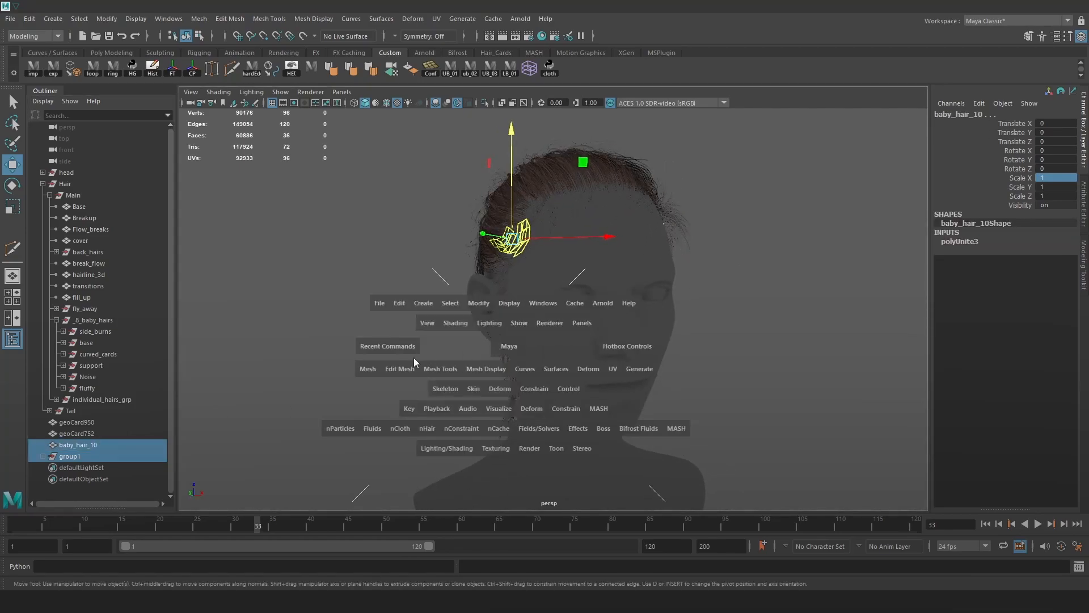
left_click(368, 368)
left_click(425, 135)
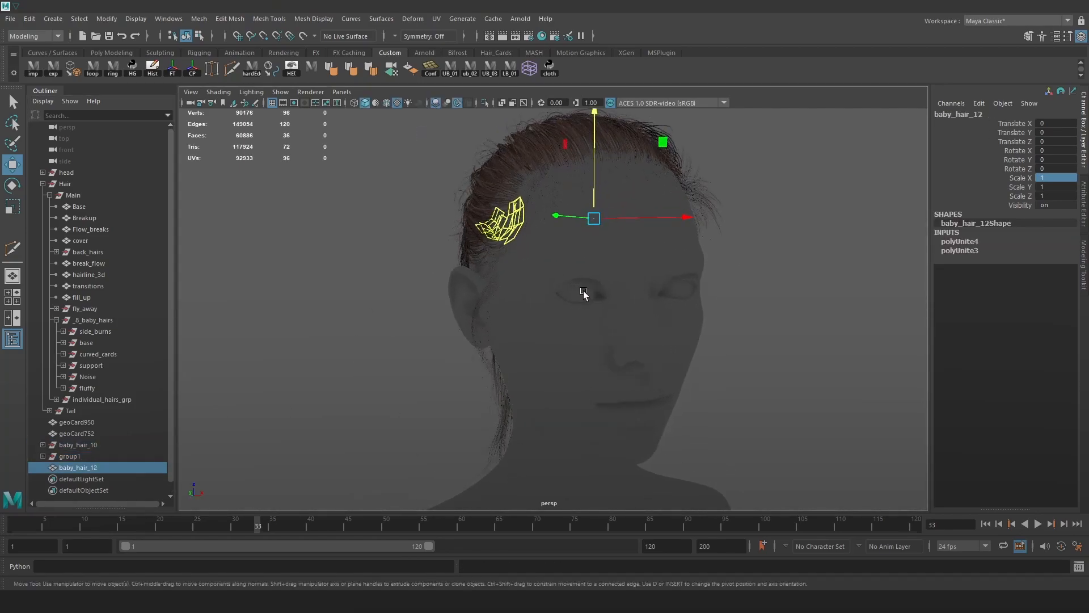
left_click(156, 75)
left_click_drag(361, 250, 397, 251, "alt")
right_click_drag(397, 252, 648, 258, "alt")
middle_click_drag(648, 258, 650, 366, "alt")
left_click(661, 318)
key("ctrl+z")
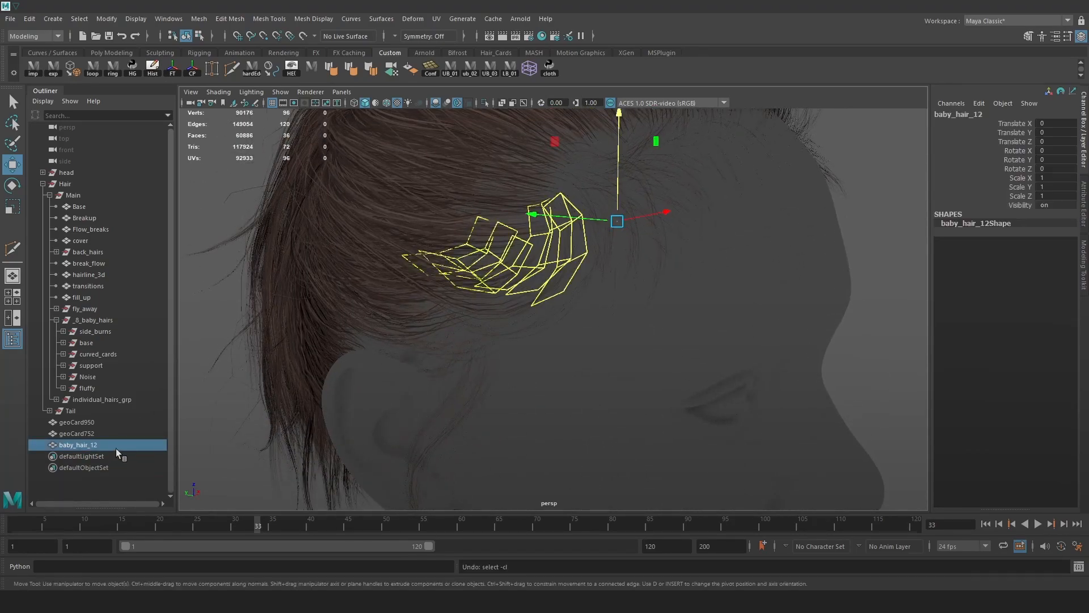
Rename the baby_hair_12 mesh to 'blend_sides'.
left_click(99, 433)
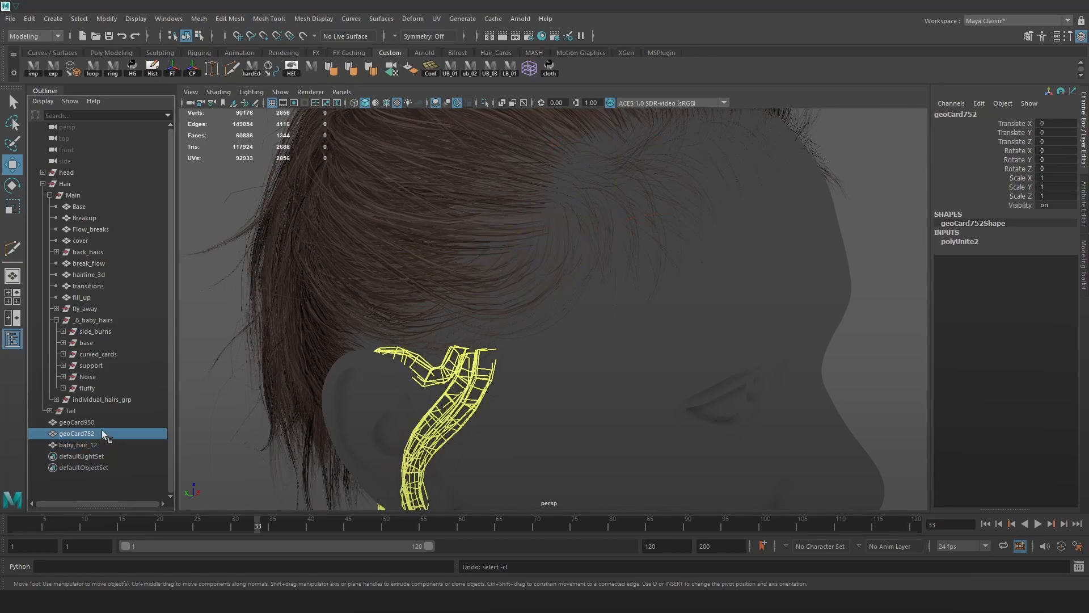
left_click(101, 422)
left_click(99, 436)
left_click(102, 445)
double_click(102, 445)
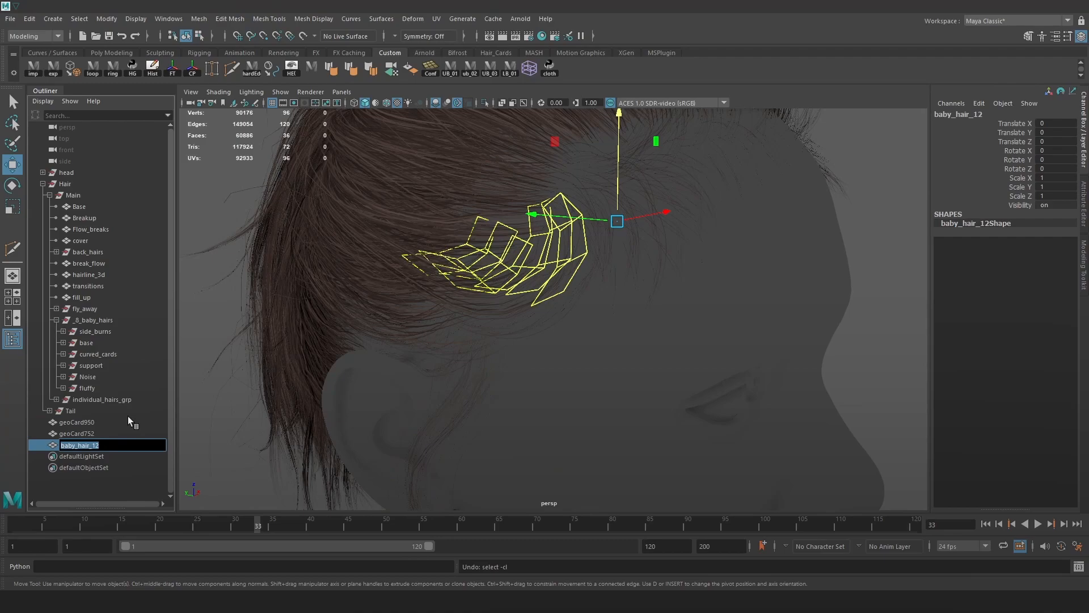
type("blend_sid")
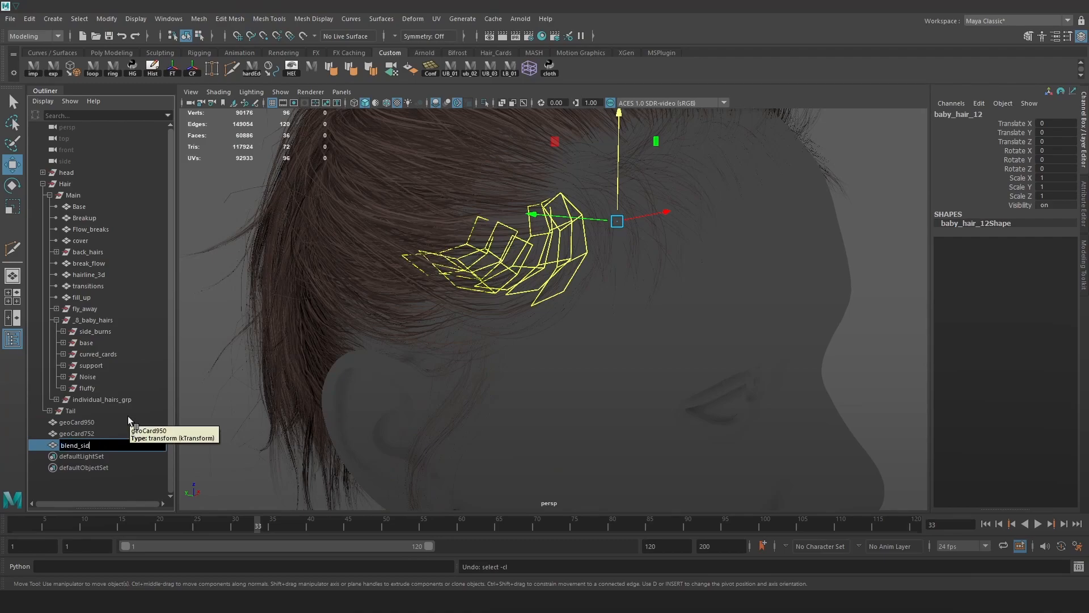
type("es")
key("Return")
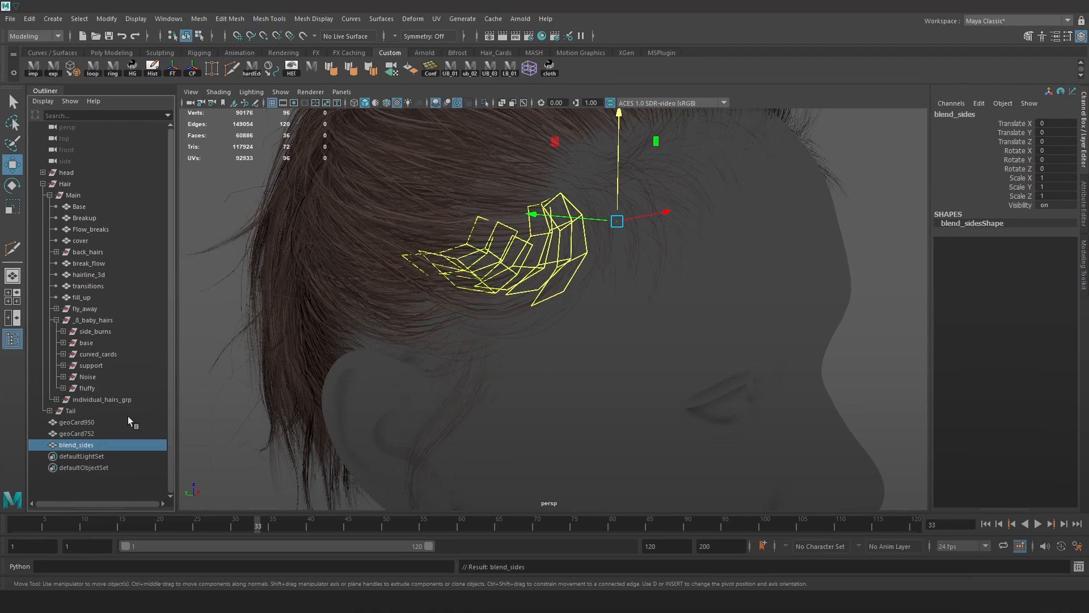
left_click(85, 433)
left_click_drag(590, 345, 610, 302, "alt")
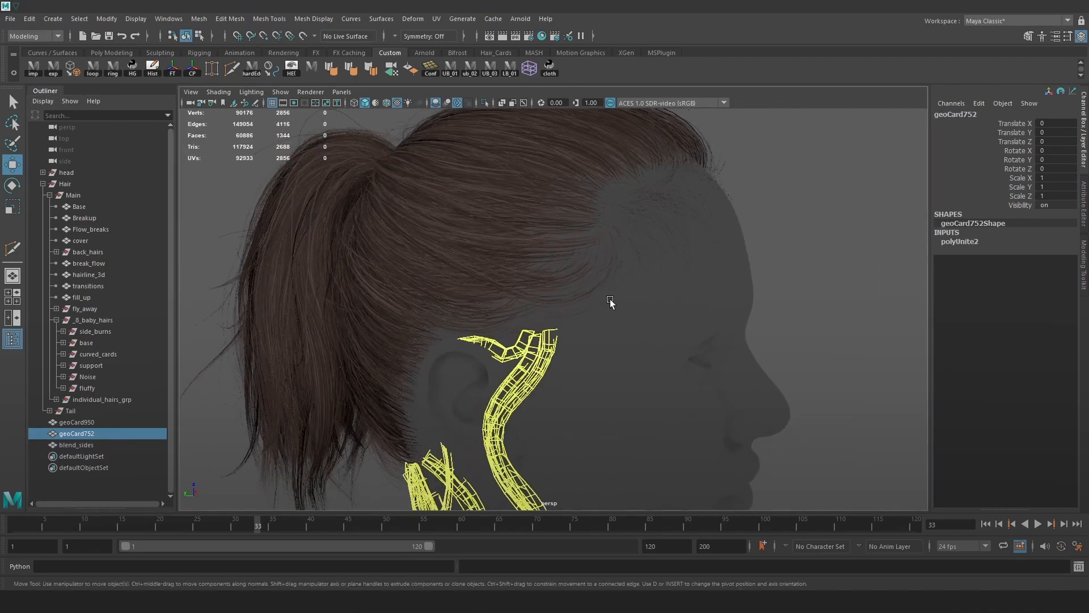
Rename geoCard950 to 'side_burns' and geoCard752 to 'base'.
left_click(93, 331)
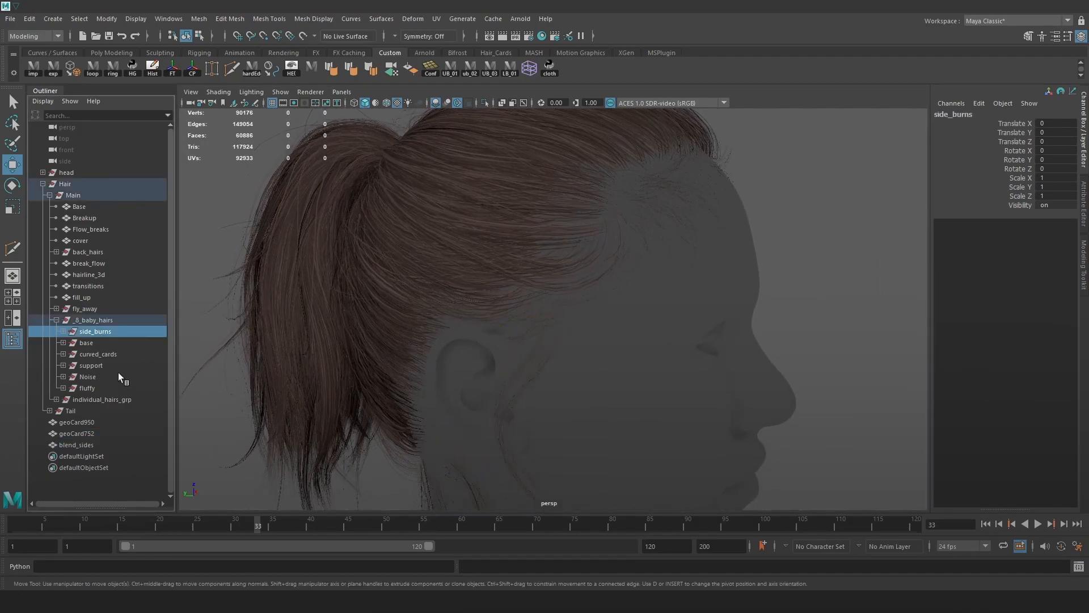
left_click(94, 342)
left_click(98, 354)
left_click(101, 365)
left_click_drag(442, 374, 499, 335, "alt")
left_click(74, 422)
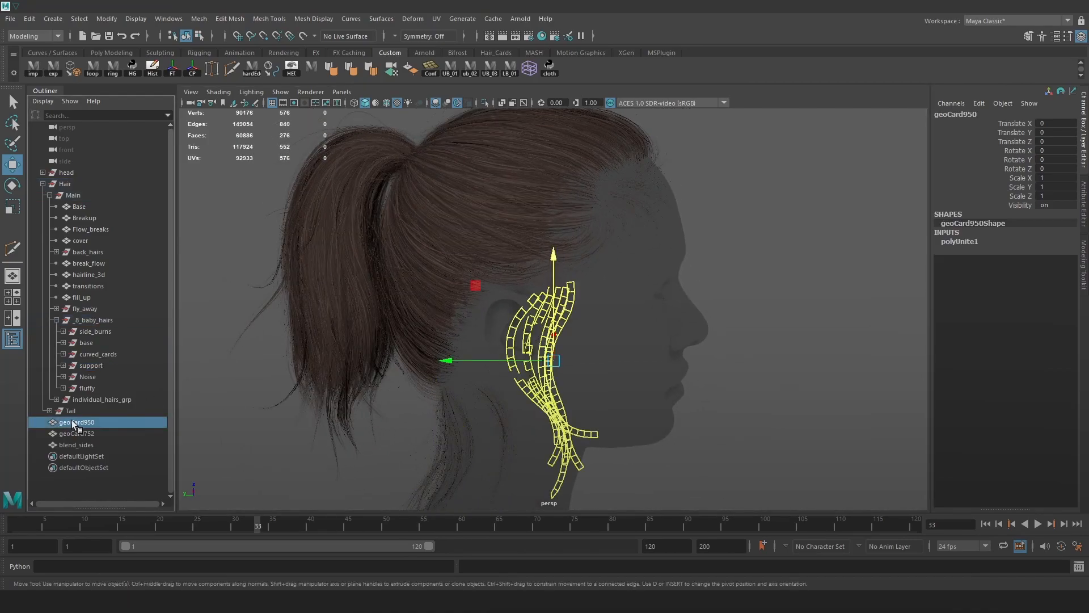
double_click(100, 420)
type("side_burns")
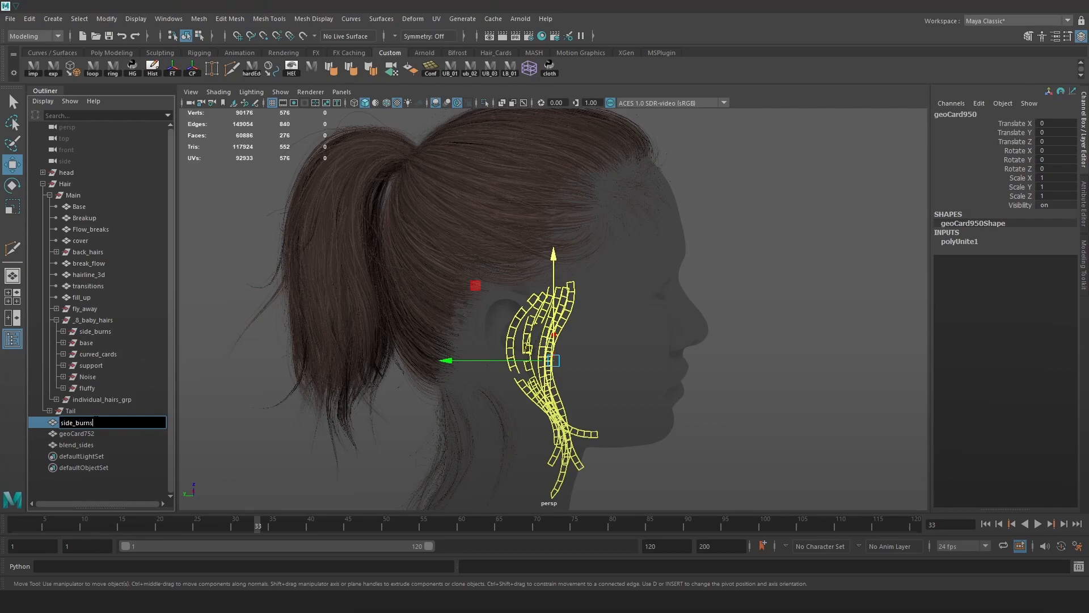
key("Return")
double_click(76, 433)
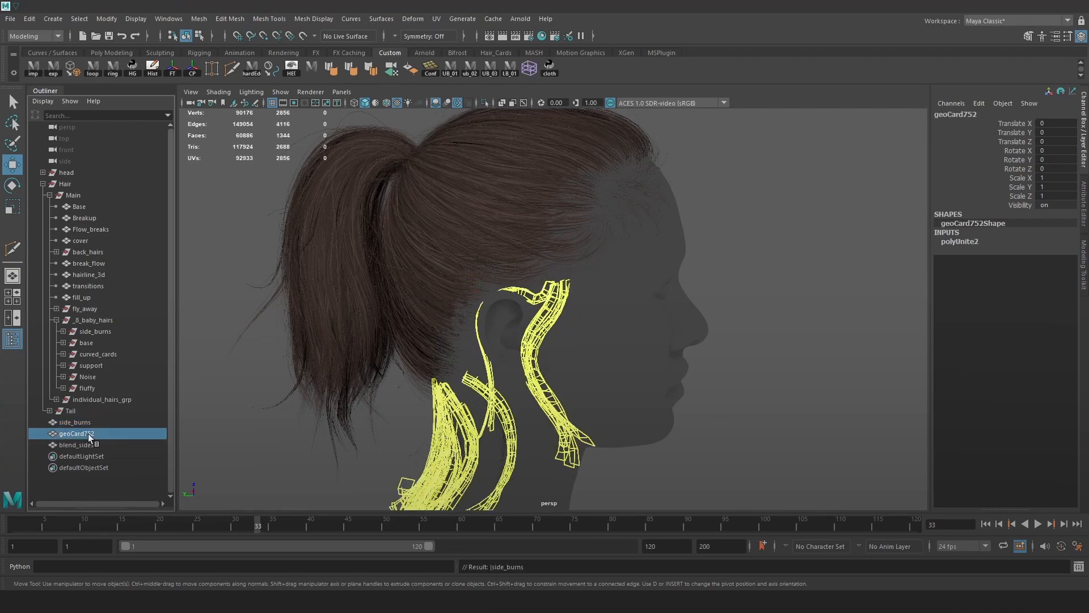
type("base")
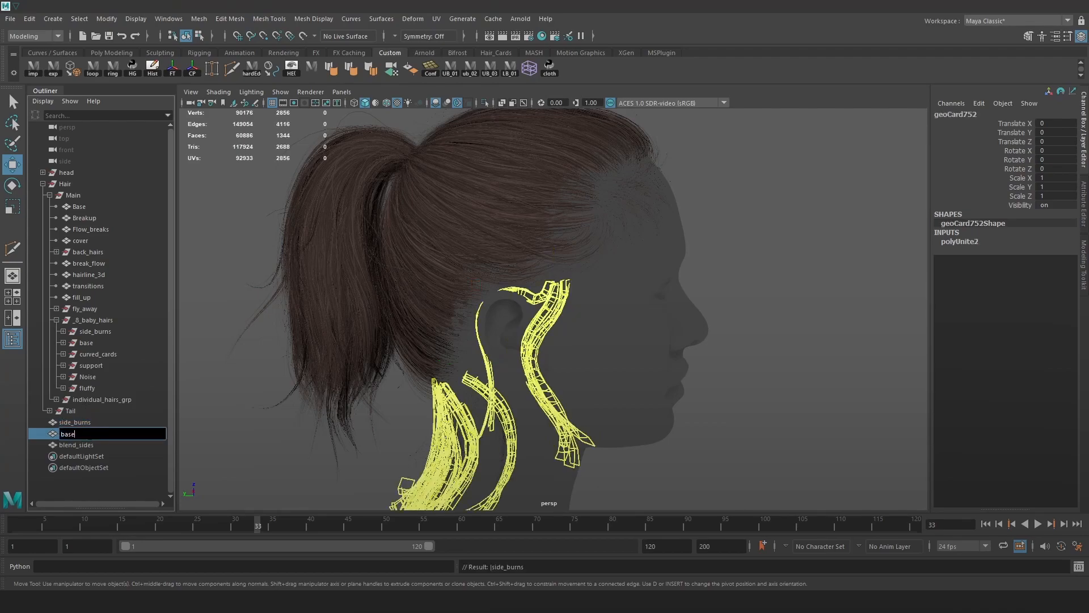
key("Return")
Delete the old side_burns, base and curved_cards groups.
left_click(102, 354)
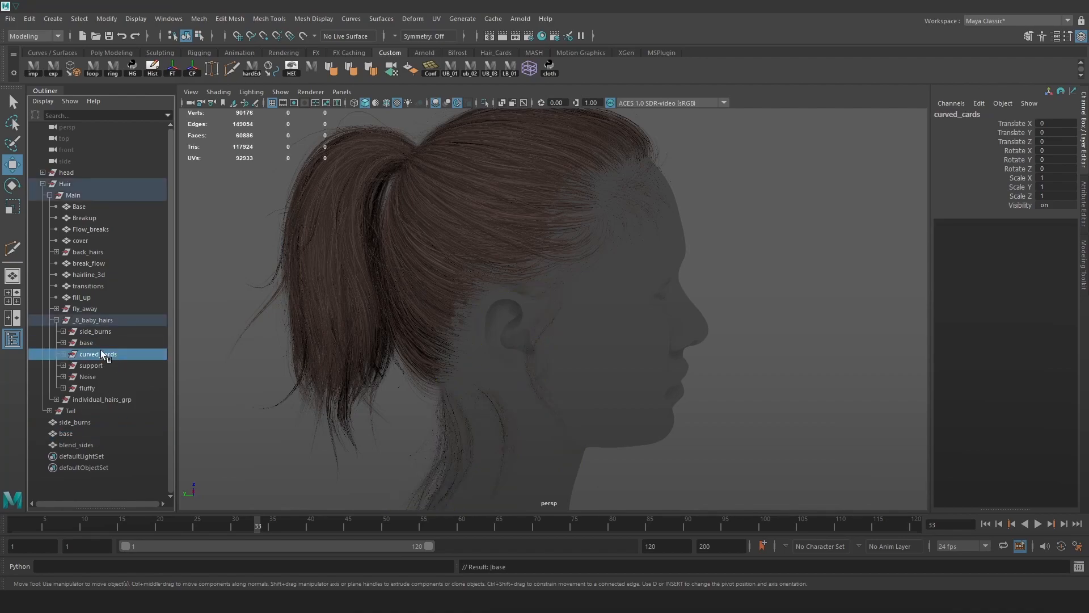
left_click(99, 331, "shift")
key("Delete")
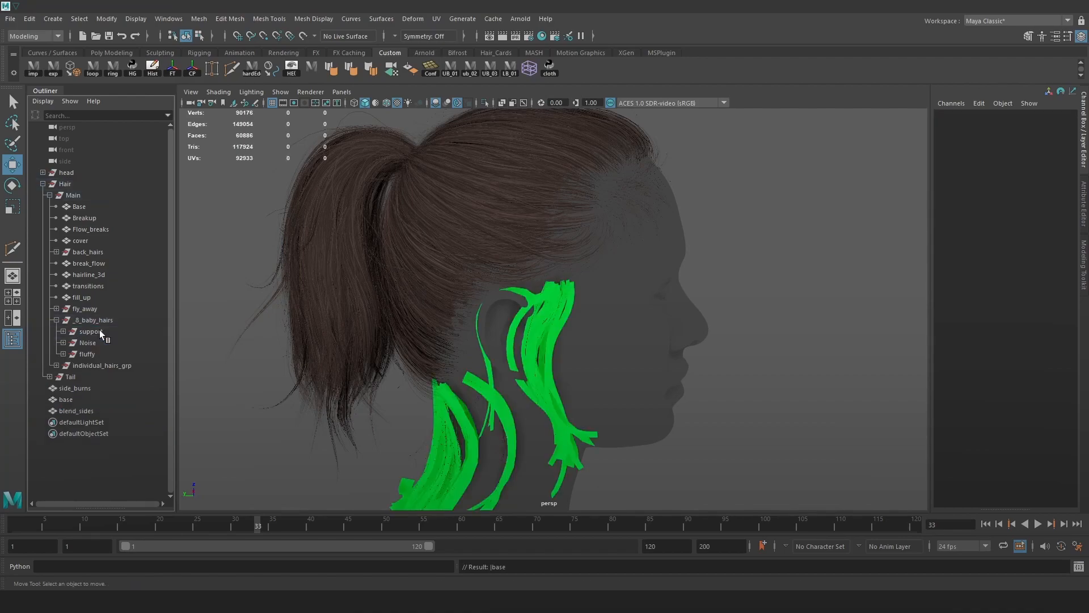
Assign the neutral material to side_burns, base and blend_sides.
left_click(101, 329)
middle_click_drag(420, 328, 455, 321, "alt")
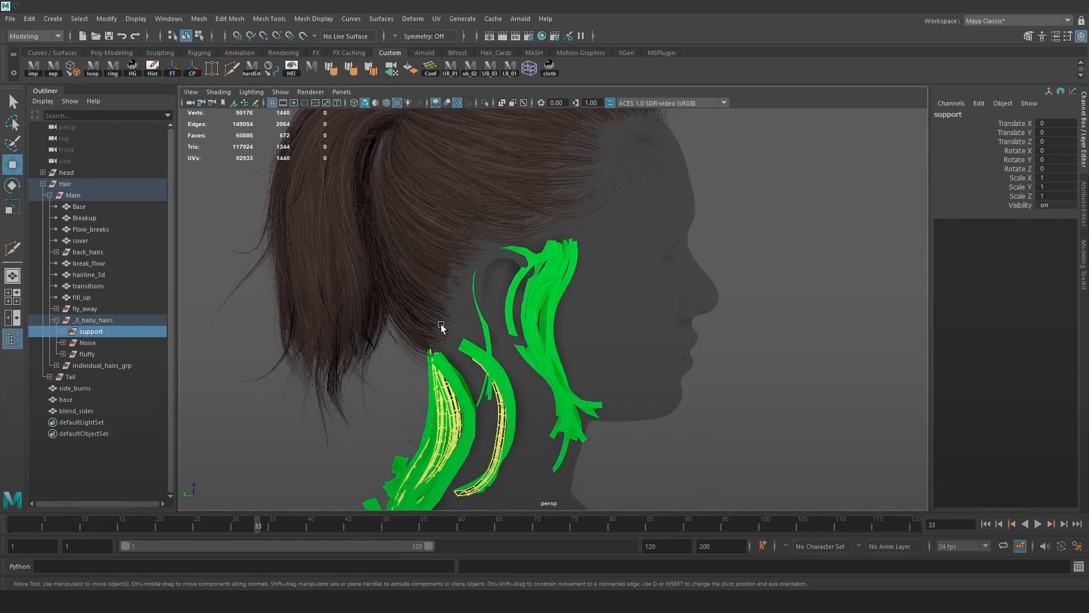
left_click(74, 388)
left_click(76, 411, "shift")
key("space")
left_click(522, 422)
mouse_move(635, 275)
left_click(673, 275)
Combine the support cards and the Noise cards each into one mesh.
left_click(91, 332)
key("f")
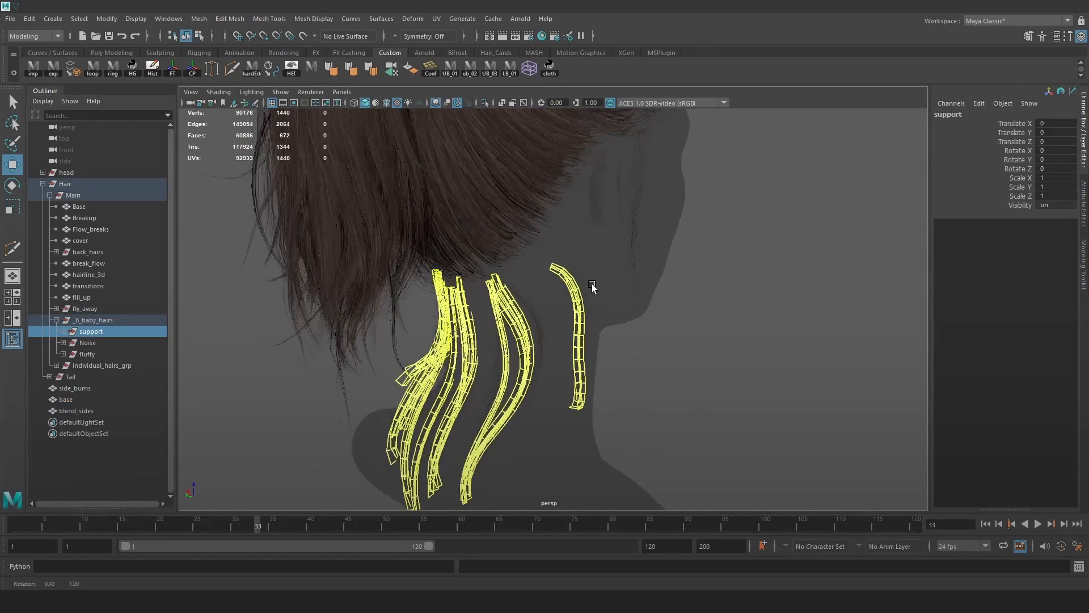
key("space")
left_click(177, 355)
left_click(190, 119)
left_click(88, 343)
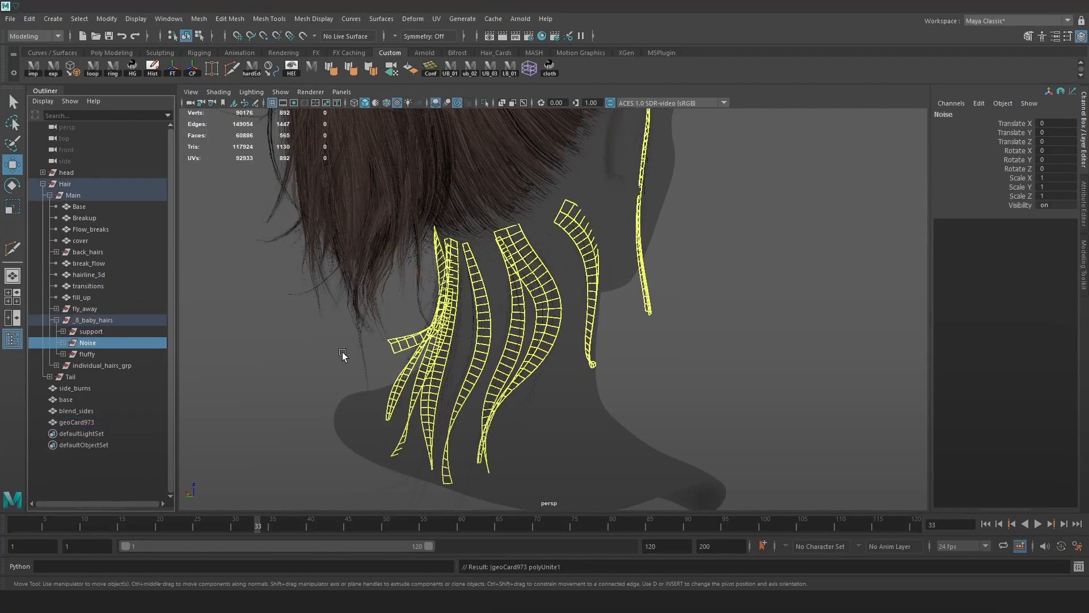
key("g")
left_click_drag(363, 353, 453, 364, "alt")
right_click_drag(454, 363, 561, 452, "alt")
key("f")
Frame the fluffy cards and combine them into one mesh.
left_click(87, 354)
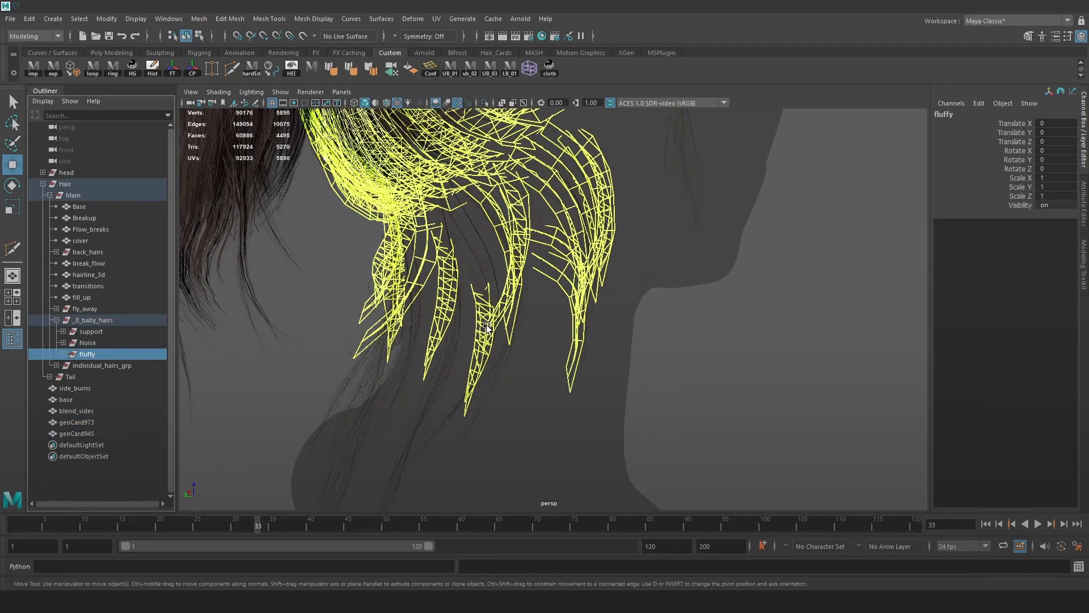
key("f")
right_click_drag(573, 320, 576, 307, "alt")
left_click_drag(575, 307, 620, 287, "alt")
middle_click_drag(621, 287, 630, 315, "alt")
mouse_move(630, 315)
left_mouse_down("alt")
mouse_move(611, 329)
mouse_move(621, 328)
left_mouse_up("alt")
mouse_move(603, 285)
left_mouse_down("alt")
mouse_move(588, 299)
mouse_move(619, 298)
left_mouse_up("alt")
key("g")
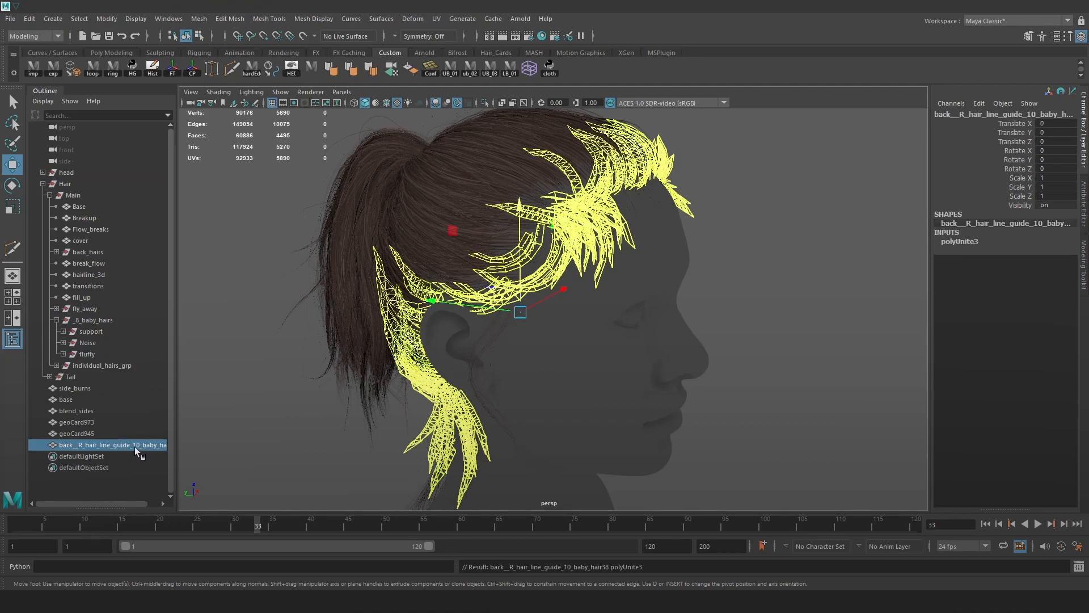
Rename the baby-hair guide mesh, geoCard945 and geoCard973 to Fluffy, Noise and Support.
double_click(134, 447)
type("Fluffy")
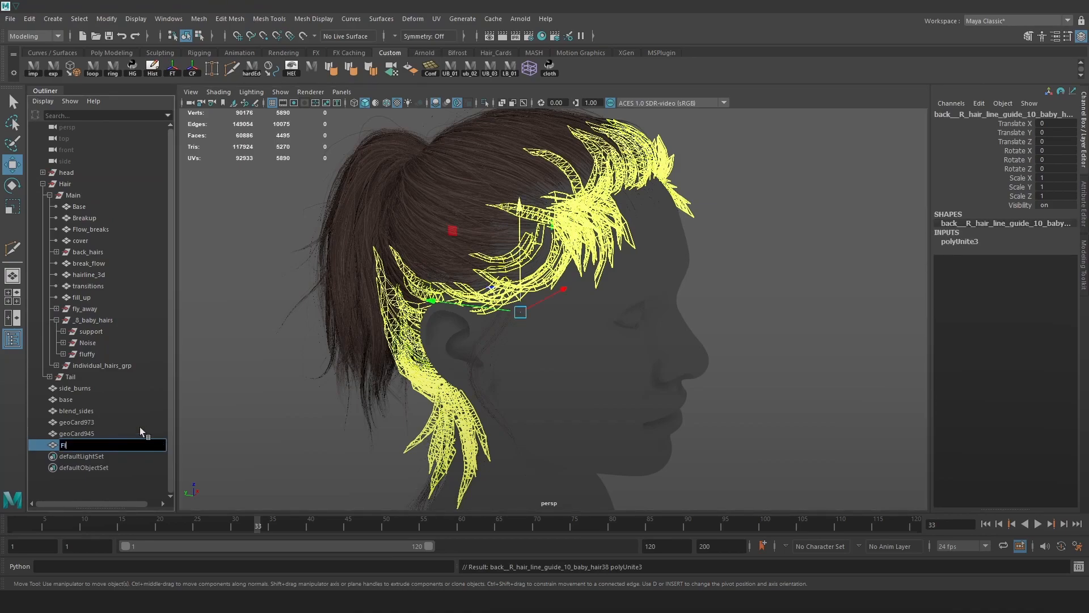
key("Return")
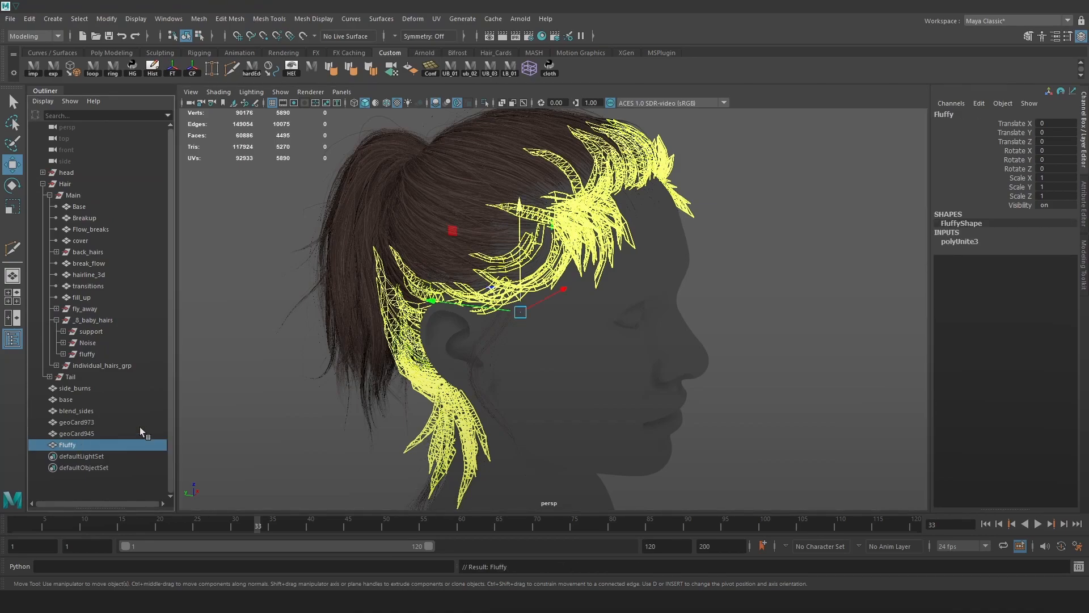
left_click(104, 432)
double_click(104, 432)
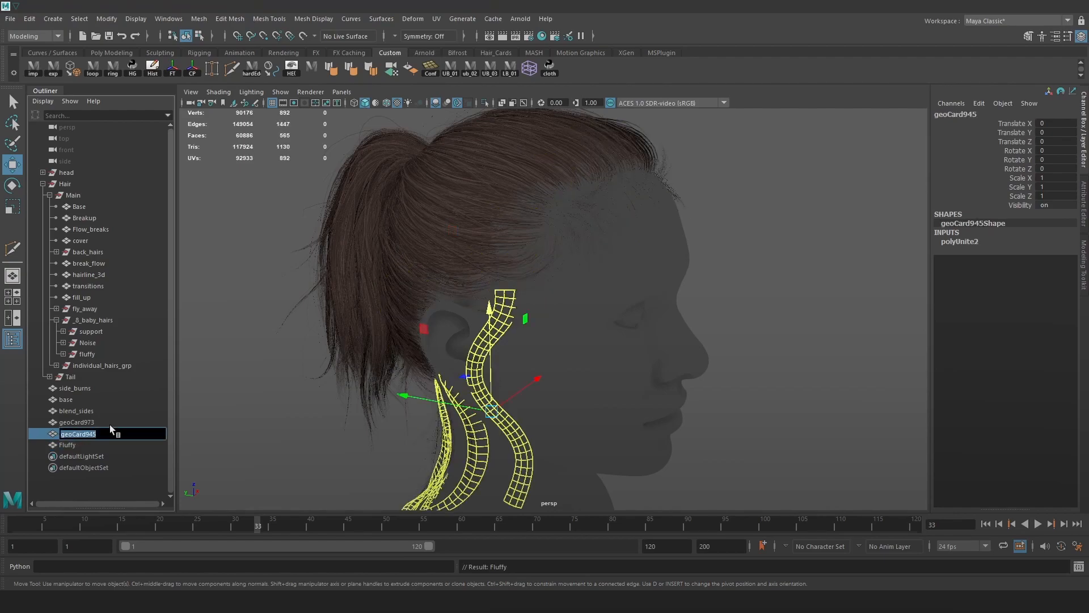
key("BackSpace")
type("Noise")
key("Return")
left_click(101, 424)
double_click(103, 424)
type("Support")
key("Return")
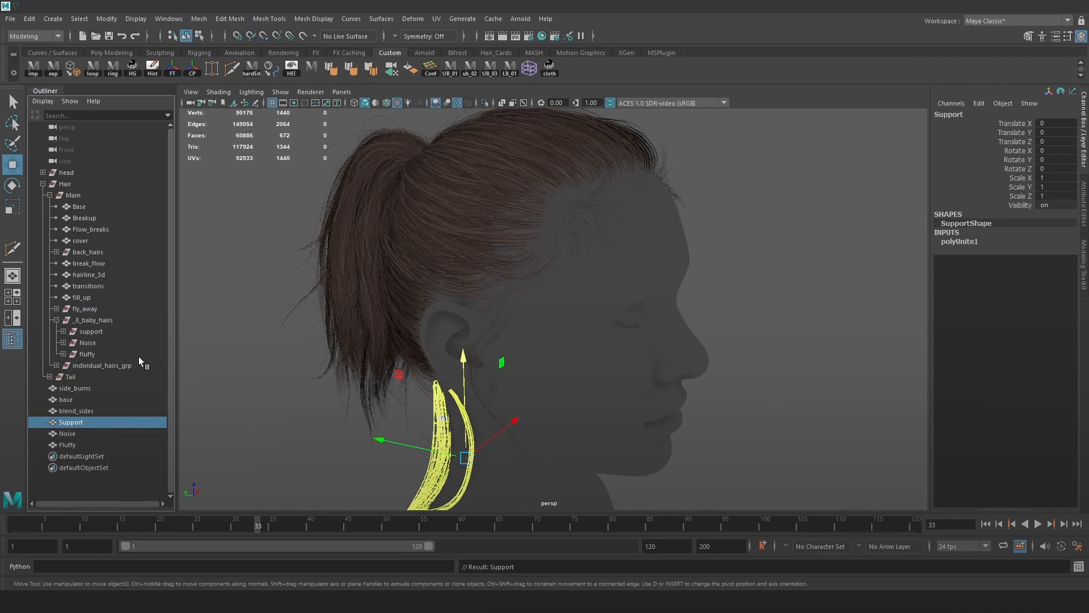
Capitalize blend_sides, base and side_burns to Blend_sides, Base and Side_burns.
left_click(74, 411)
double_click(74, 412)
left_click(65, 411)
key("BackSpace")
type("B")
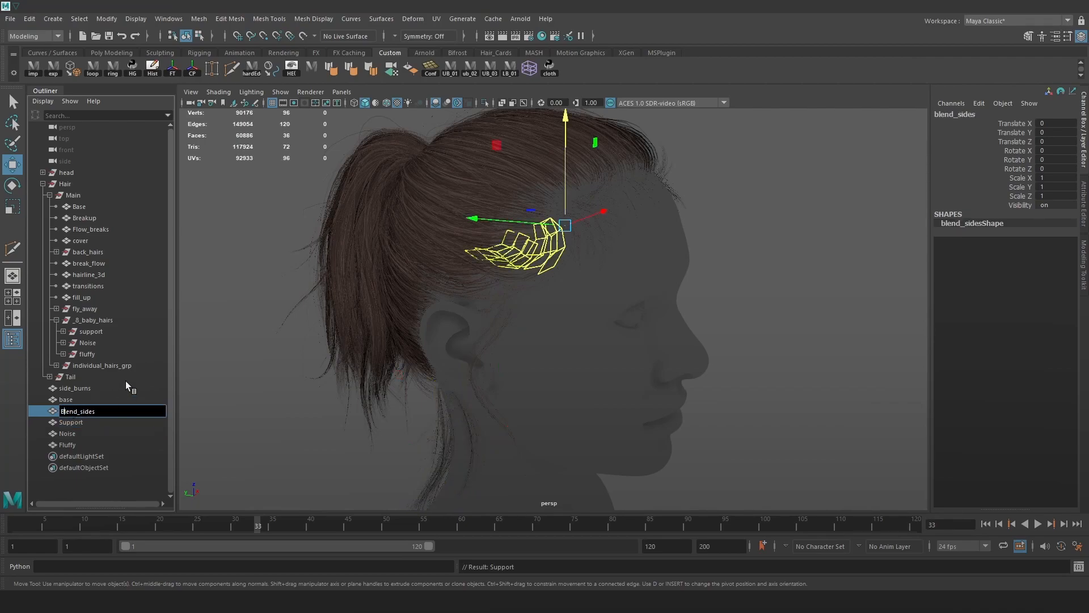
key("Return")
left_click(75, 399)
double_click(75, 399)
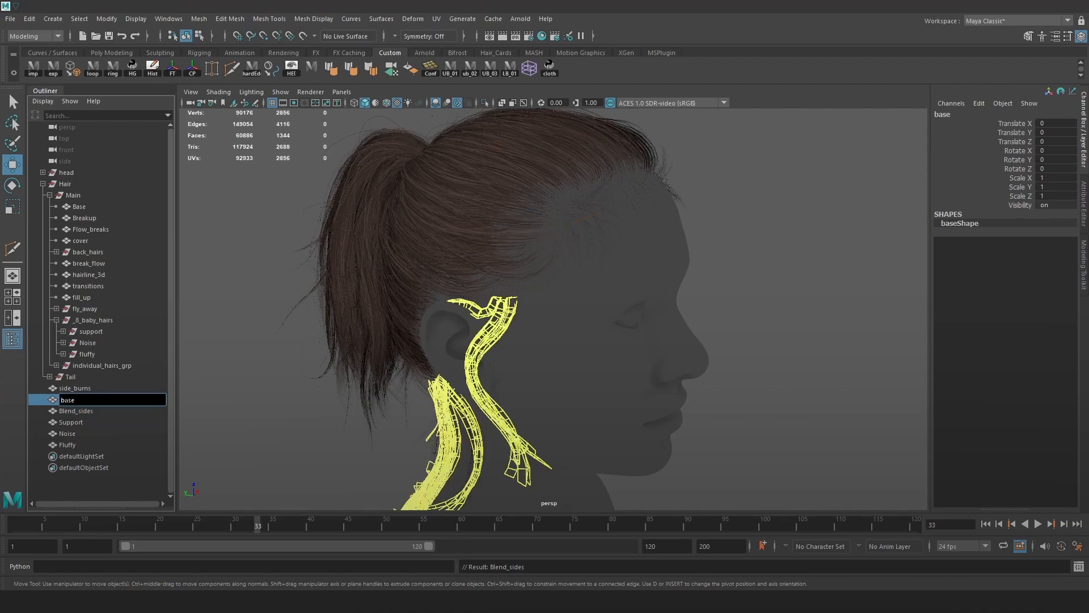
key("BackSpace")
type("B")
key("Return")
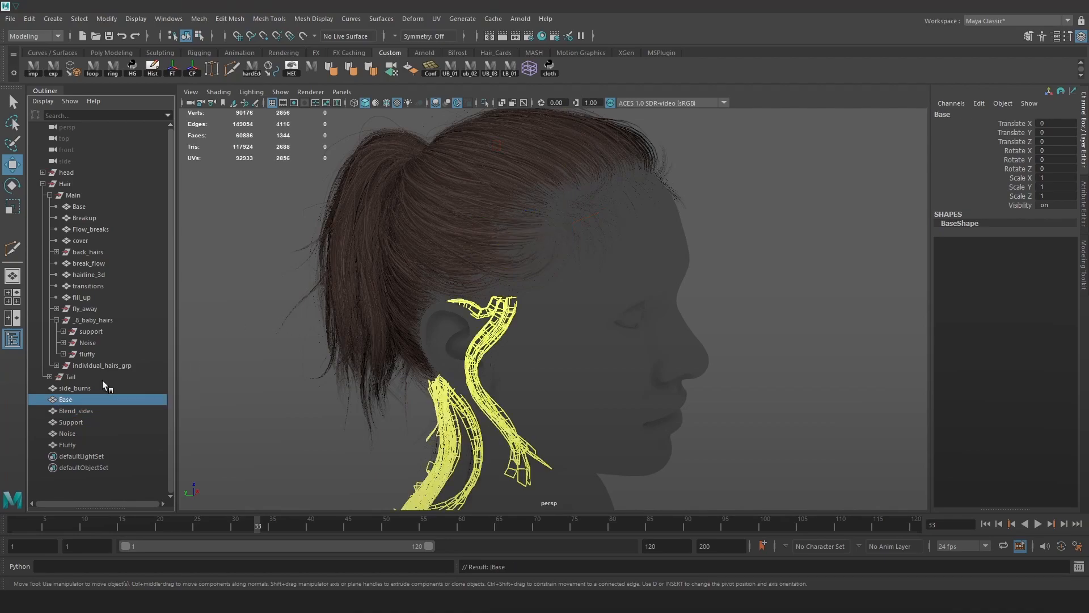
left_click(80, 388)
double_click(63, 387)
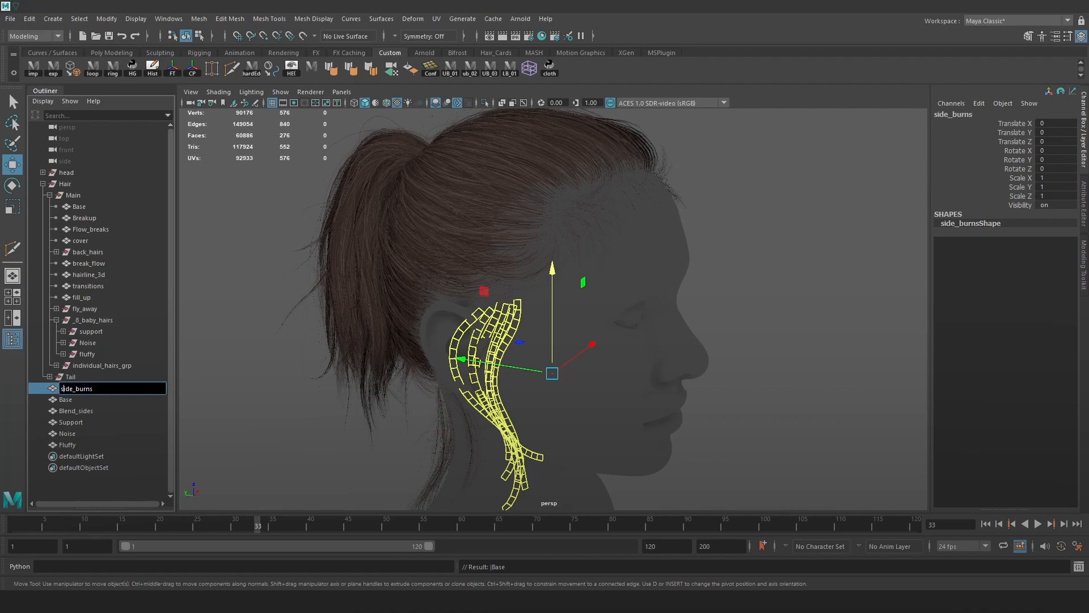
key("BackSpace")
type("S")
key("Return")
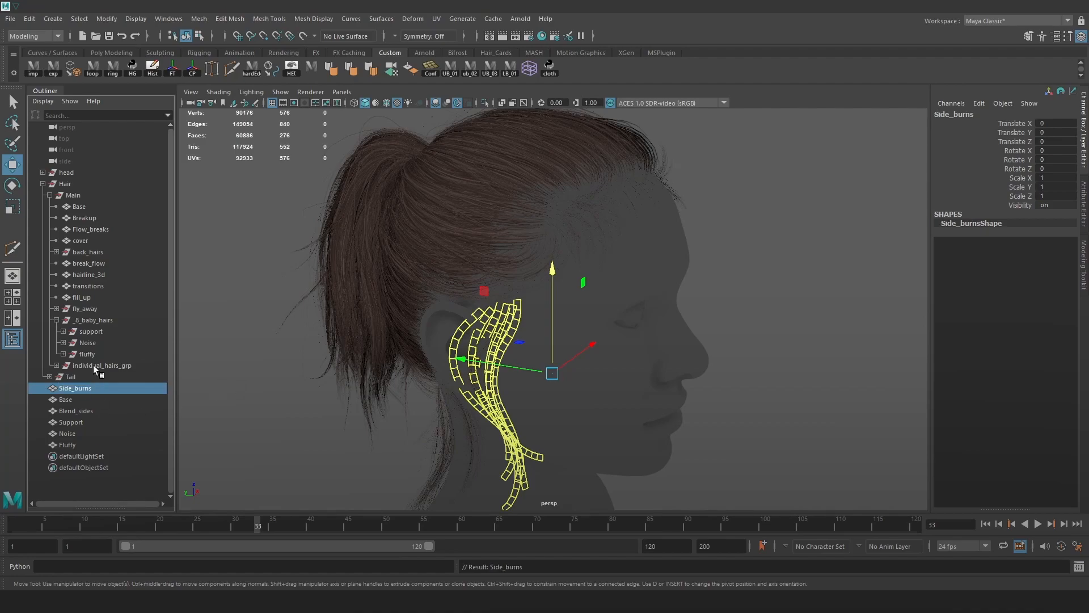
Refresh the Main group in the Outliner and select the old support mesh.
left_click(50, 195)
left_click(50, 195)
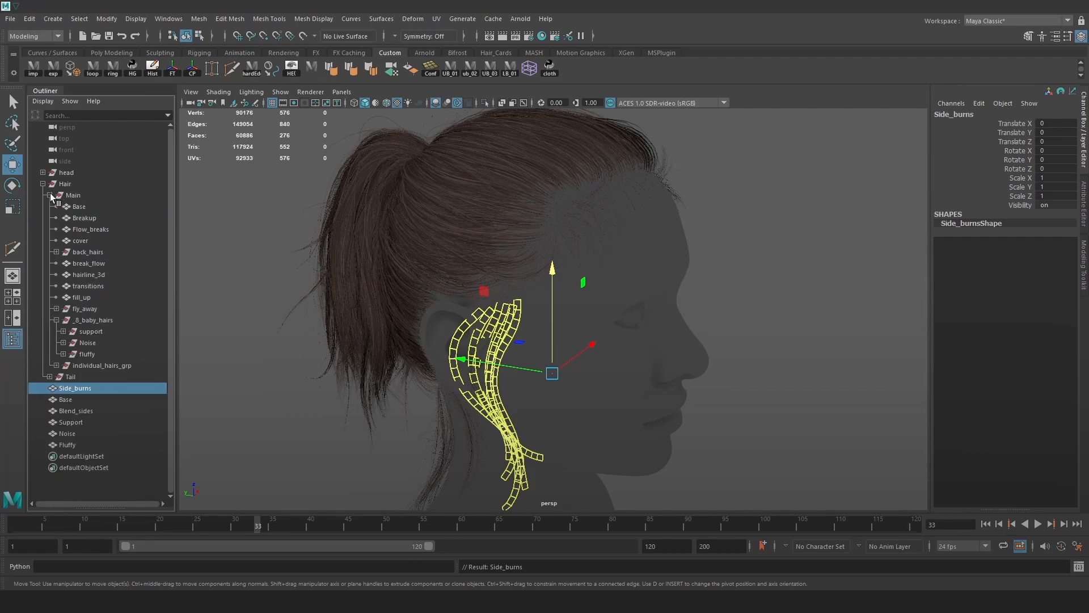
left_click(98, 331)
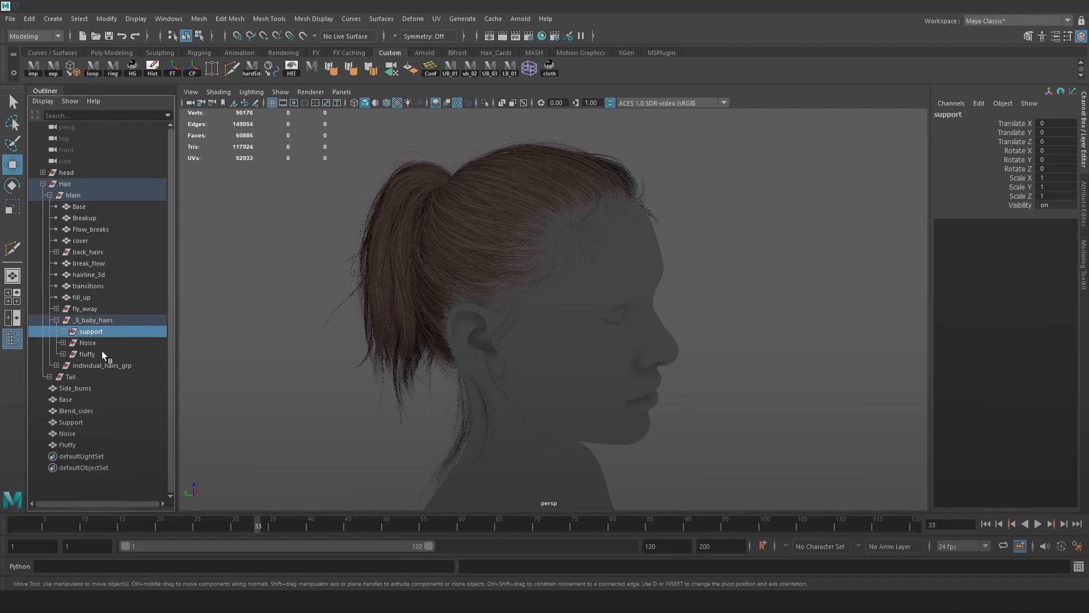
Select the old support, Noise and fluffy meshes under _8_baby_hairs.
left_click(103, 353, "shift")
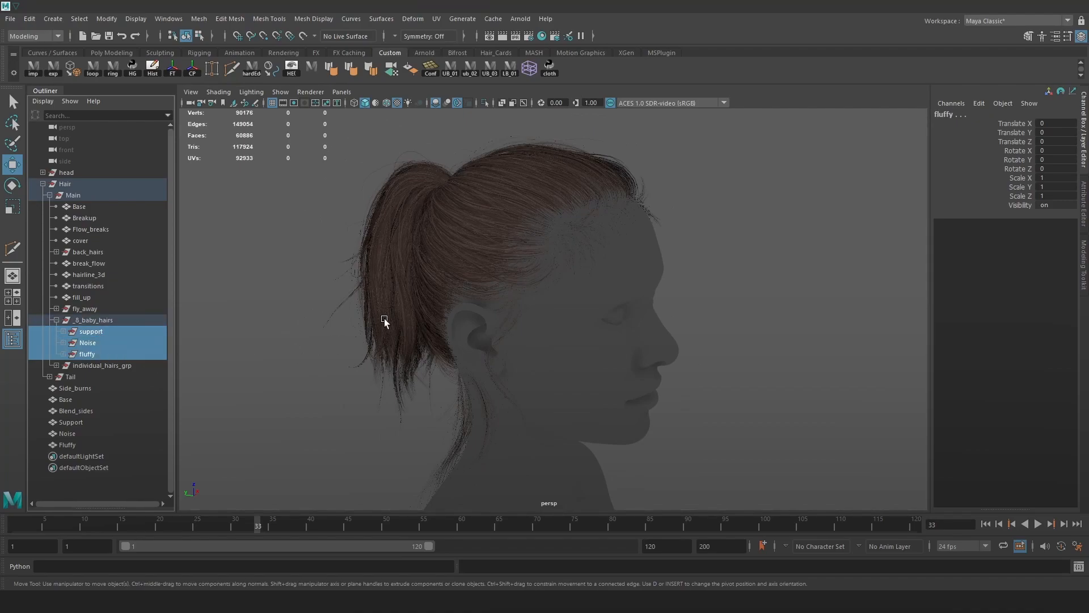
key("Delete")
key("ctrl+z")
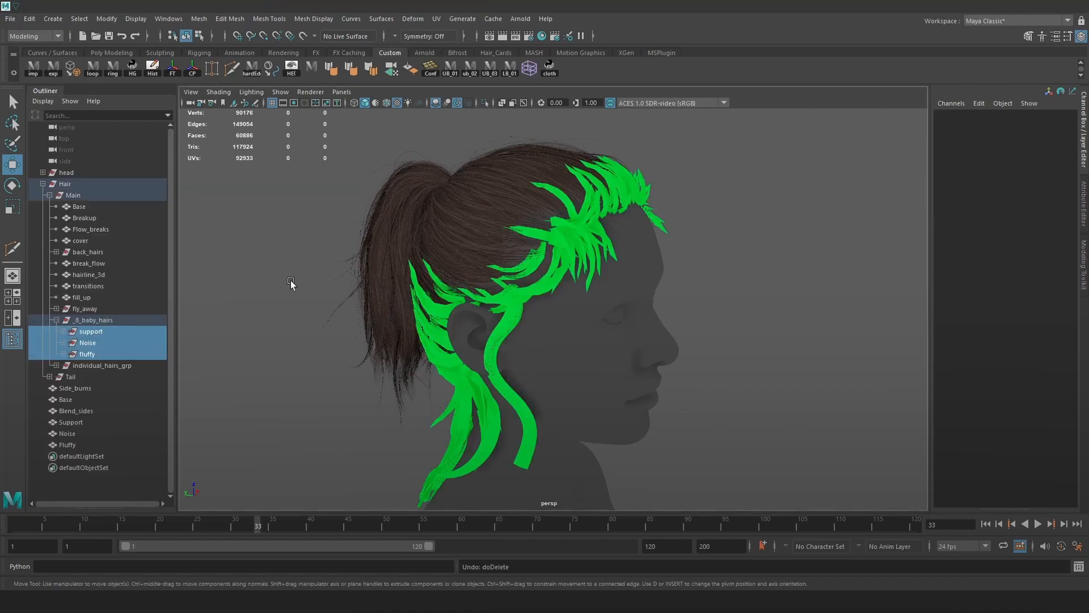
left_click(311, 290)
left_click(29, 18)
mouse_move(157, 166)
left_click(199, 165)
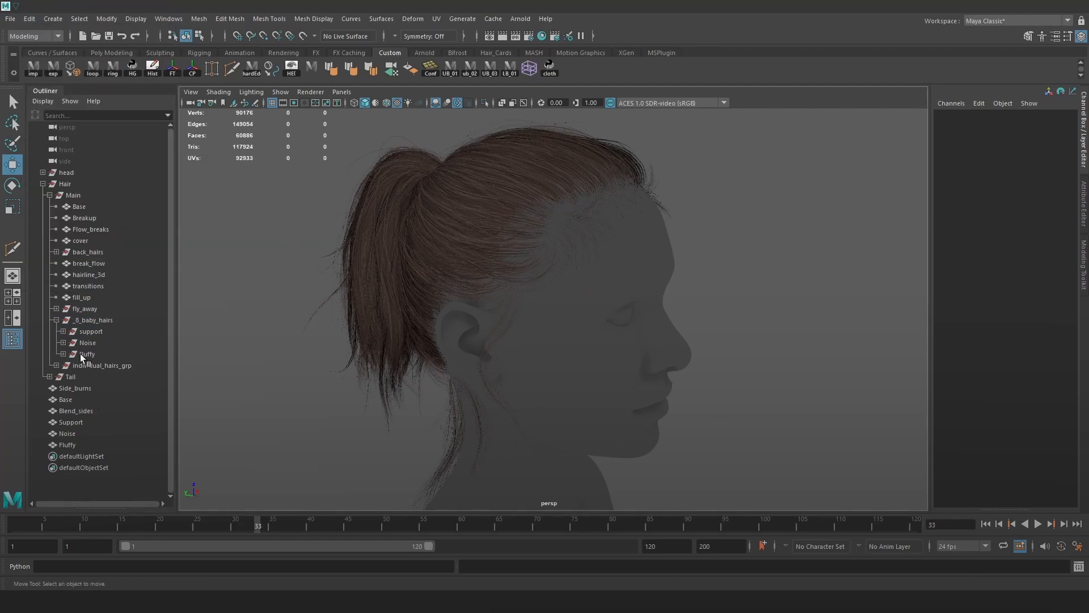
left_click(90, 332)
left_click(88, 354, "shift")
Move Side_burns through Fluffy into _8_baby_hairs and check each moved mesh.
left_click_drag(70, 356, 70, 410)
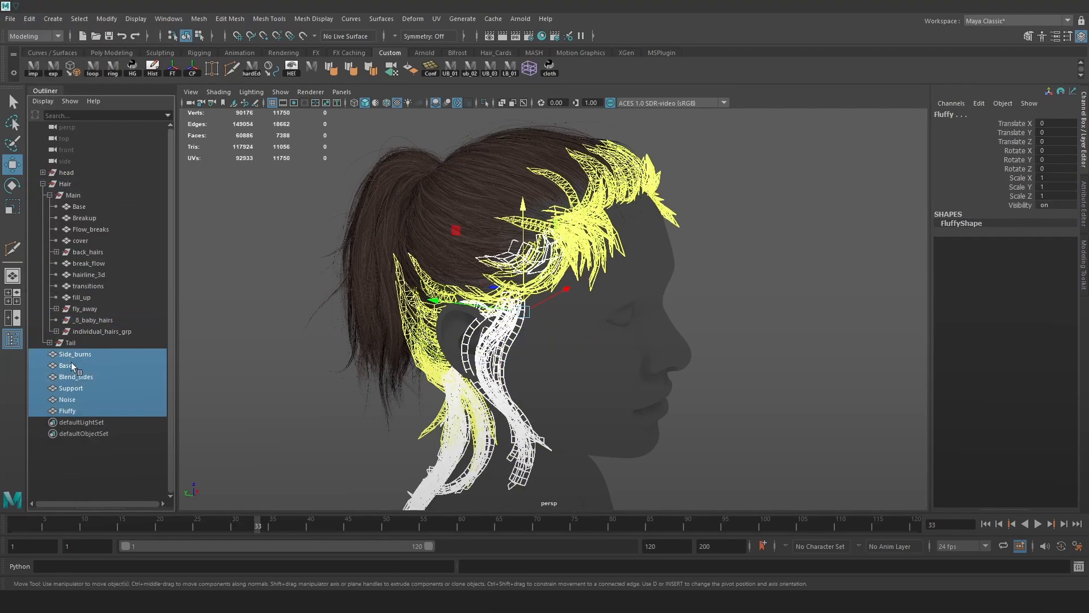
middle_click_drag(102, 323, 102, 322)
left_click(102, 376)
left_click(102, 365)
left_click(103, 354)
left_click(104, 344)
left_click(109, 333)
left_click(104, 343)
left_click(102, 333)
left_click(267, 340)
left_click_drag(443, 344, 219, 310, "alt")
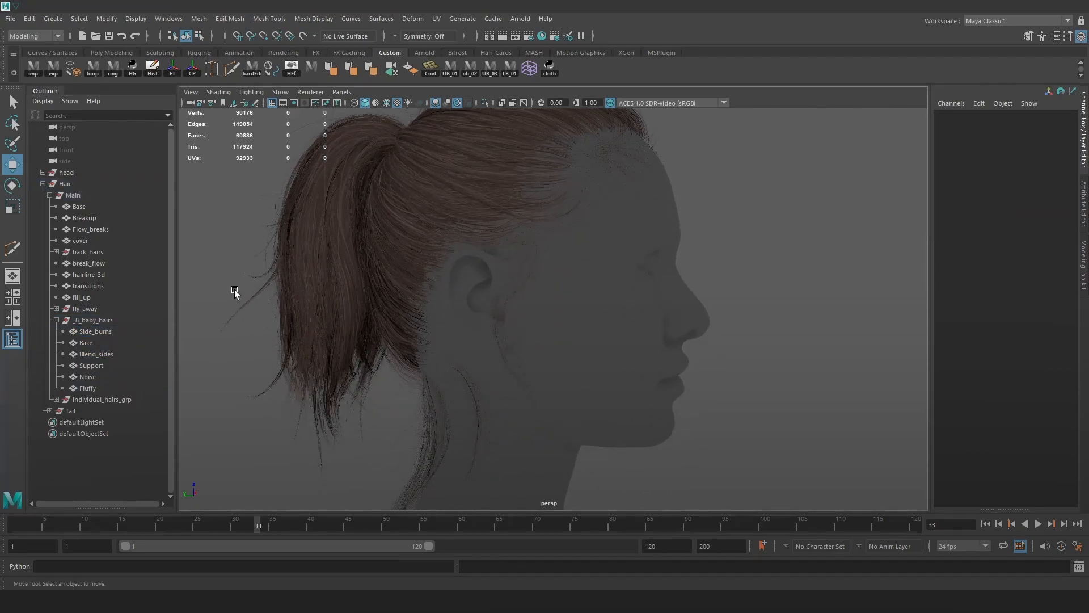
Expand individual_hairs_grp, Tail and individuals to review their contents.
left_click(55, 399)
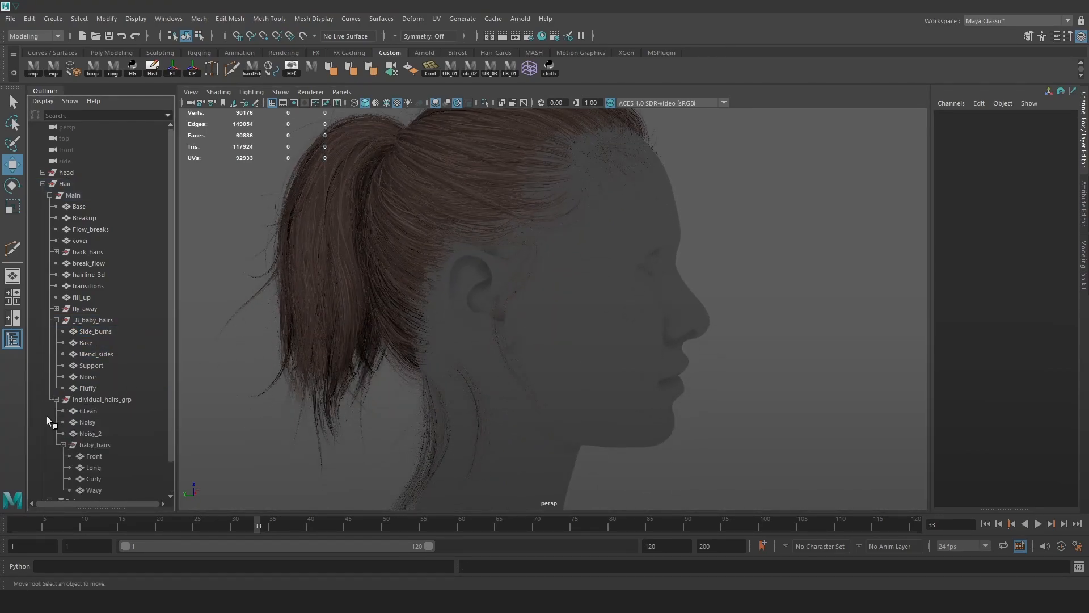
left_click(63, 444)
left_click(49, 455)
scroll(82, 448, "down", 3)
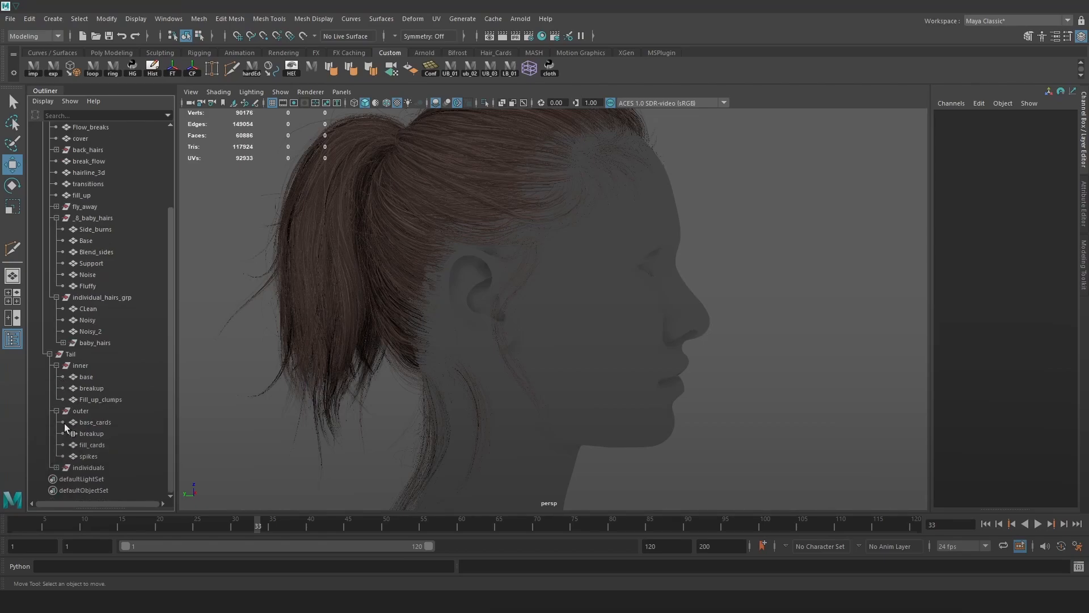
left_click(56, 467)
scroll(67, 461, "up", 3)
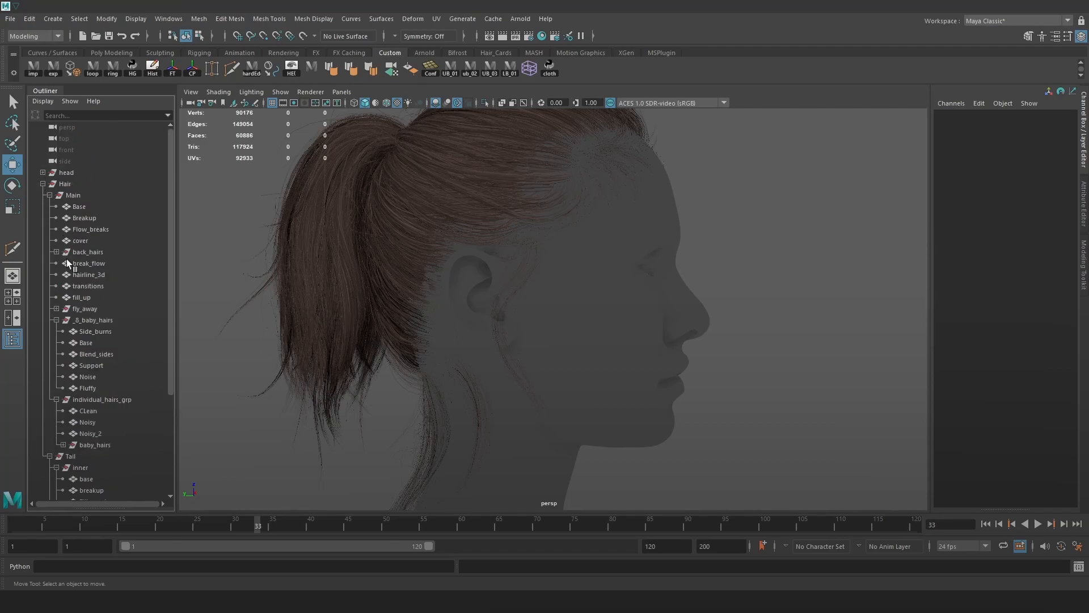
Collapse fly_away, _8_baby_hairs, individual_hairs_grp and Tail, then save as Hair_Clean.ma.
left_click(56, 309)
left_click(56, 308)
left_click(56, 320)
left_click(56, 331)
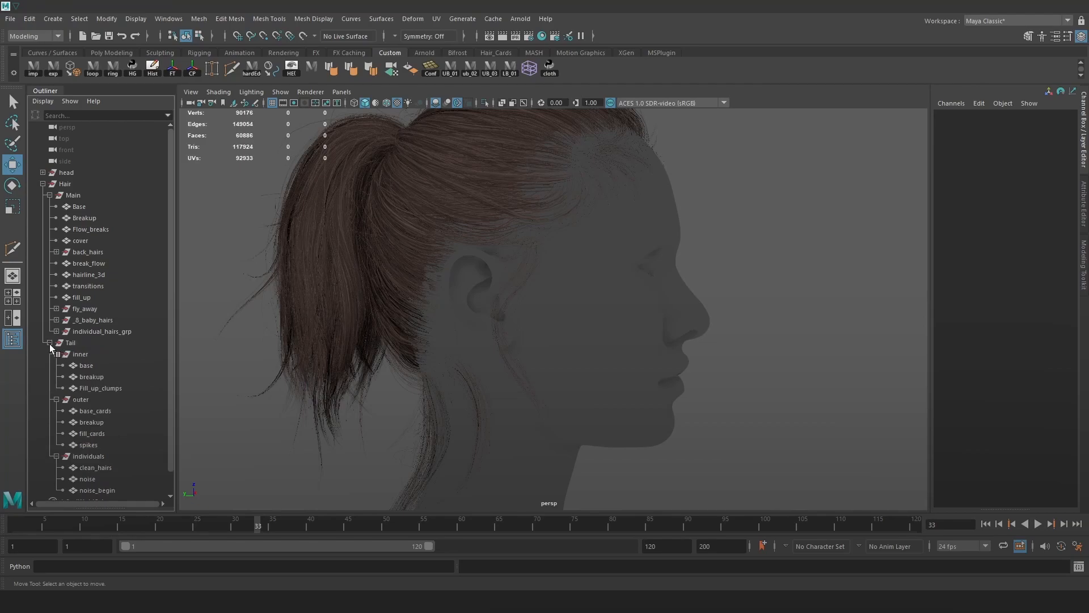
left_click(50, 343)
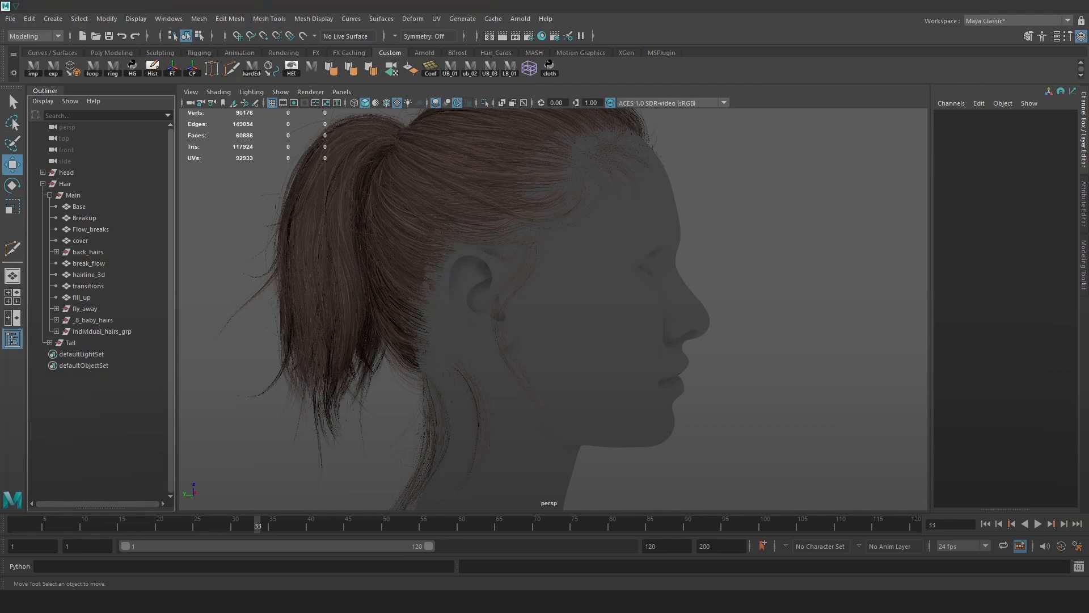
key("ctrl+s")
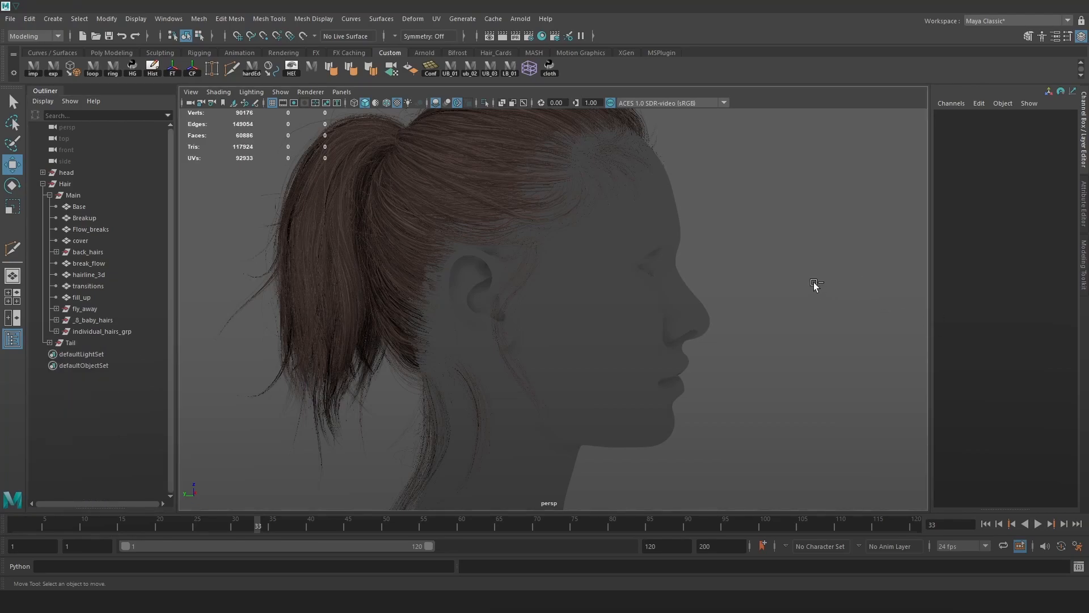
scroll(741, 352, "up", 4)
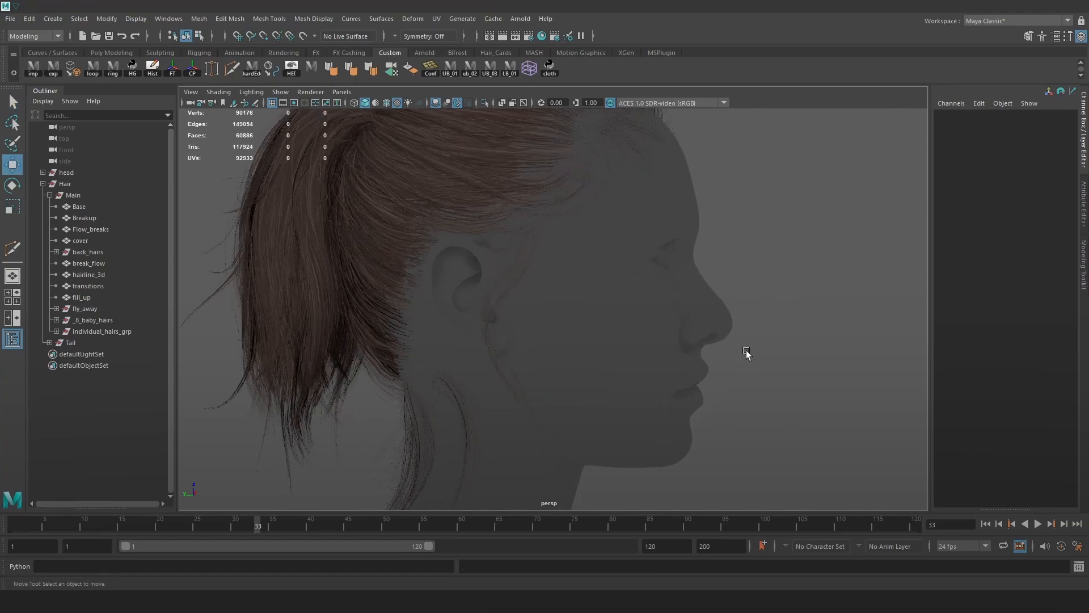
Frame the Base layer and hide Breakup through Tail.
left_click(79, 207)
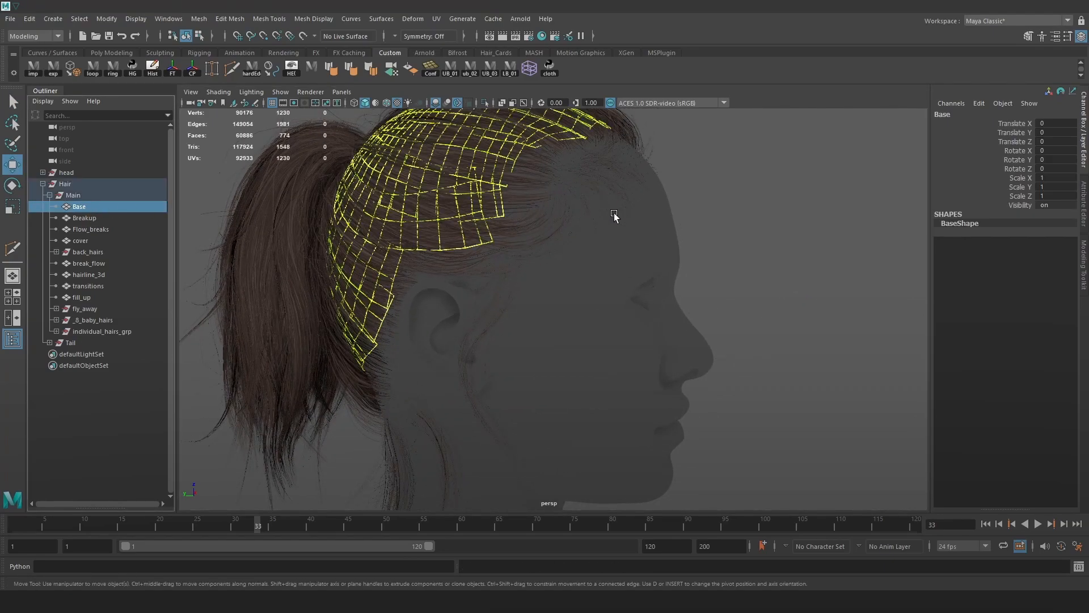
key("f")
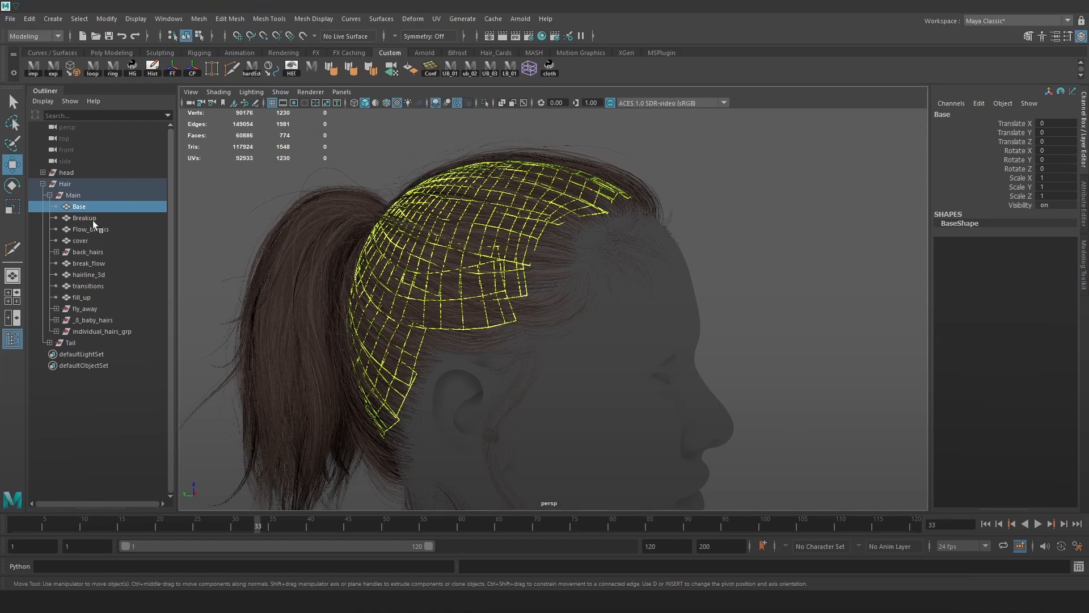
left_click(94, 220)
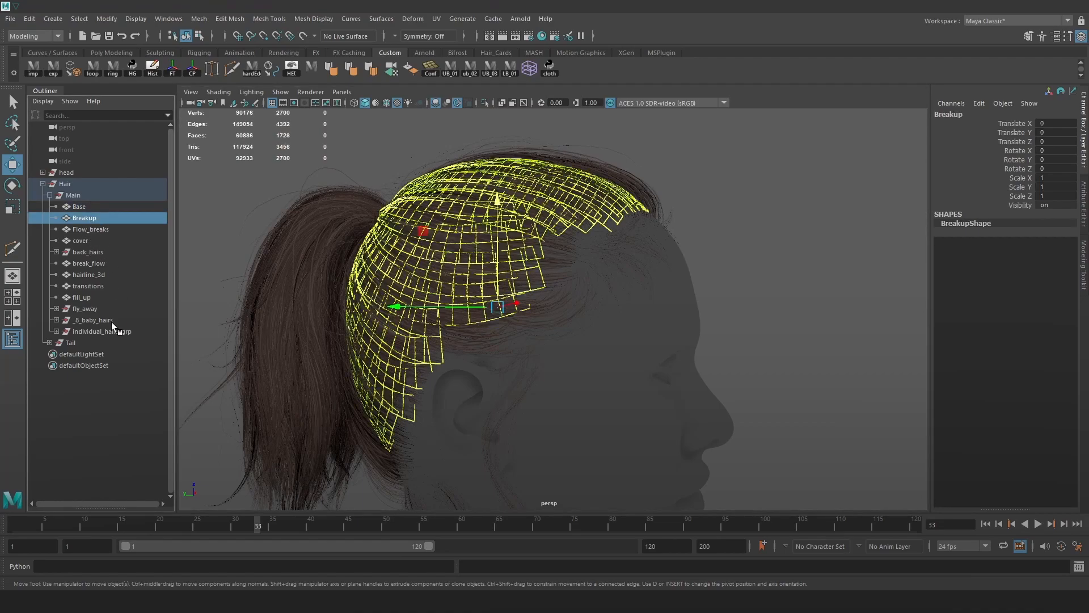
left_click(84, 344, "shift")
key("ctrl+h")
View the crown from above and select a 44-face strip of Base cards.
left_click_drag(575, 229, 773, 302, "alt")
right_click_drag(774, 301, 830, 397, "alt")
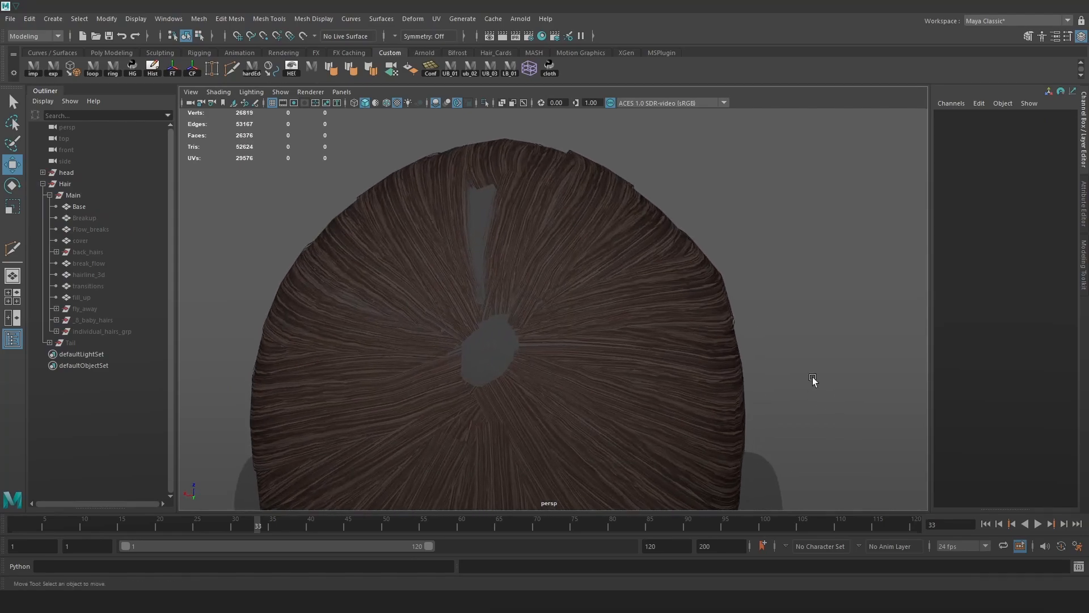
middle_click_drag(434, 227, 501, 276, "alt")
left_click_drag(502, 276, 545, 265, "alt")
left_click(545, 273)
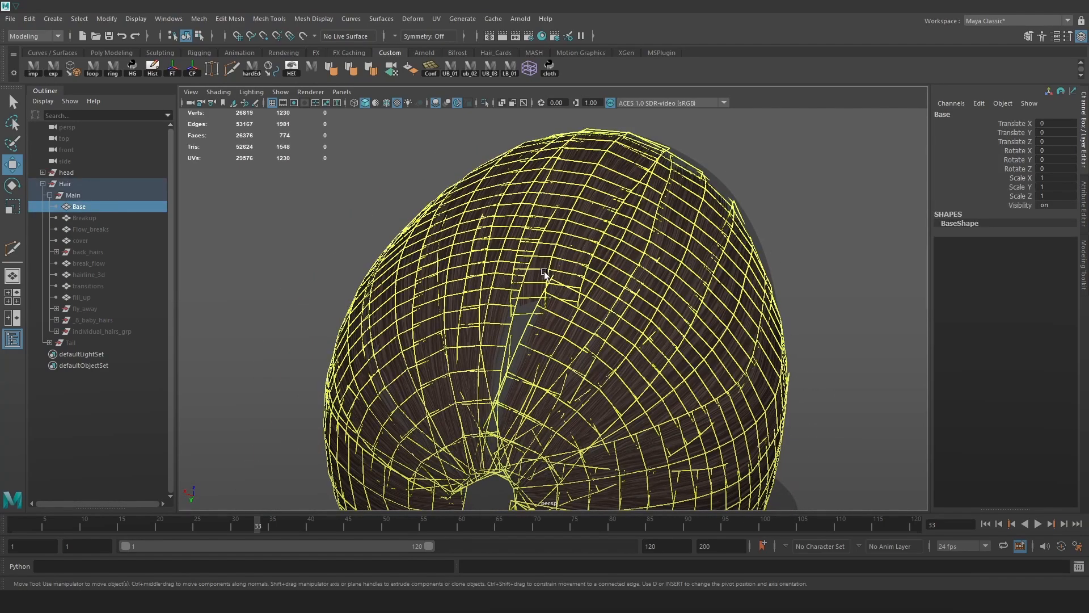
left_click_drag(638, 237, 698, 238, "alt")
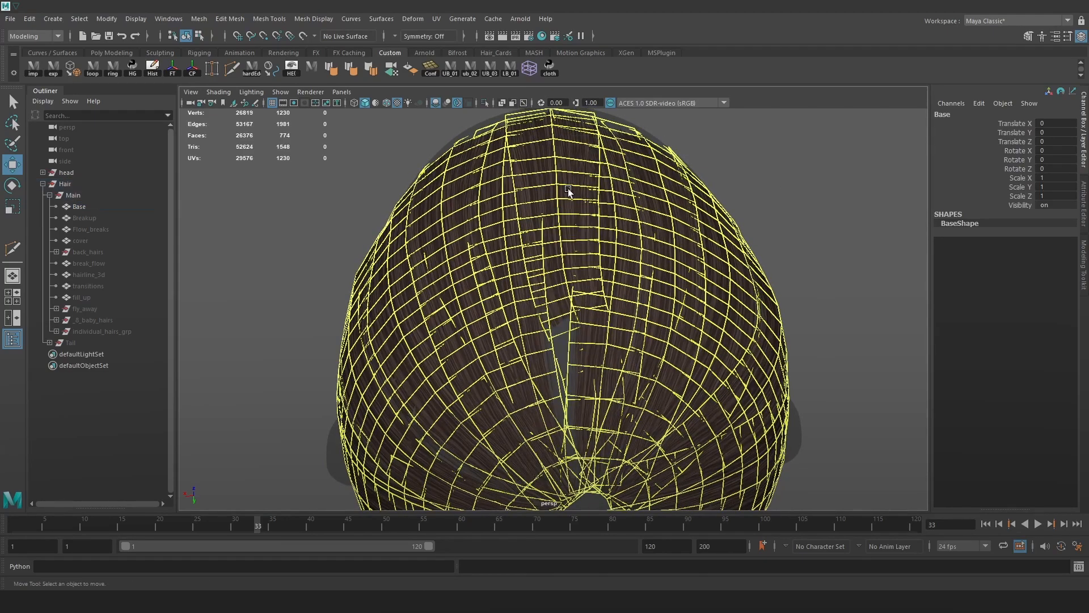
right_click_drag(568, 186, 565, 225)
double_click(561, 230)
left_click_drag(588, 296, 653, 248, "alt")
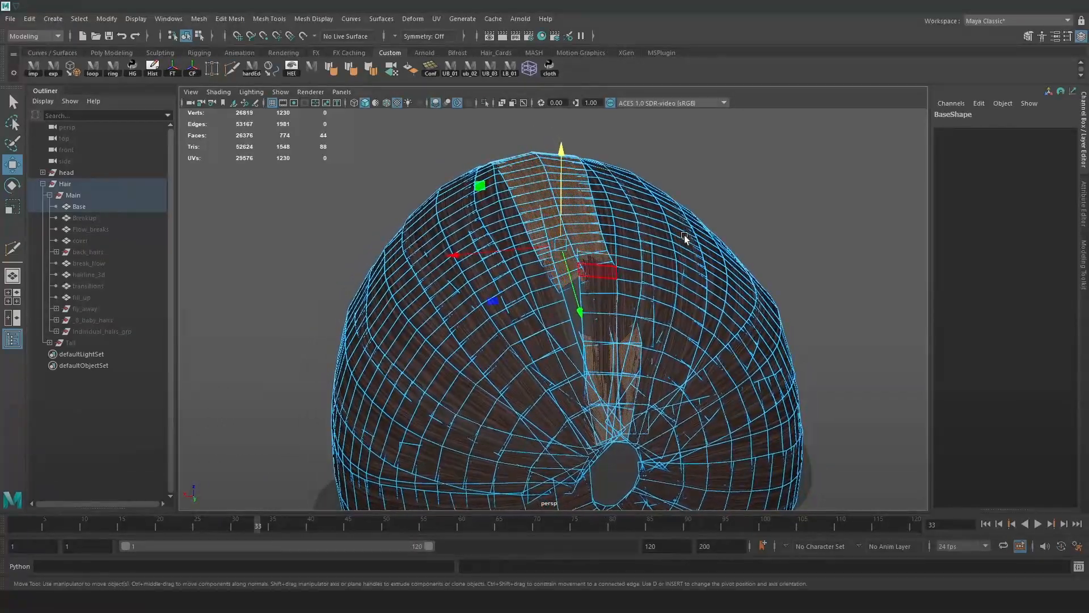
Select an edge loop across the Base cards with an enlarged soft-selection falloff.
left_click(812, 192)
key("4")
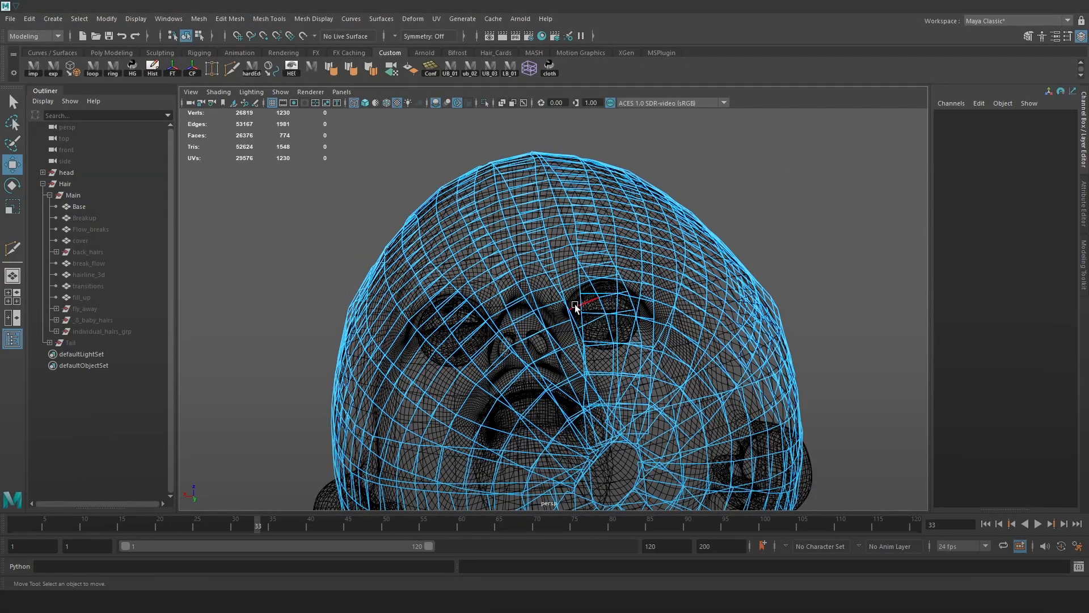
double_click(576, 306)
key("5")
key("b")
mouse_move(603, 302)
left_mouse_down()
mouse_move(615, 297)
mouse_move(575, 305)
mouse_move(605, 262)
left_mouse_up()
right_click_drag(604, 262, 624, 315, "alt")
key("b")
left_click_drag(608, 252, 569, 274)
key("b")
Slide the lower edge row of Base cards, then return to object mode.
double_click(604, 323)
mouse_move(605, 324)
left_mouse_down()
mouse_move(577, 326)
mouse_move(603, 344)
left_mouse_up()
left_click_drag(595, 293, 594, 292)
right_click_drag(569, 263, 649, 207)
left_click(741, 167)
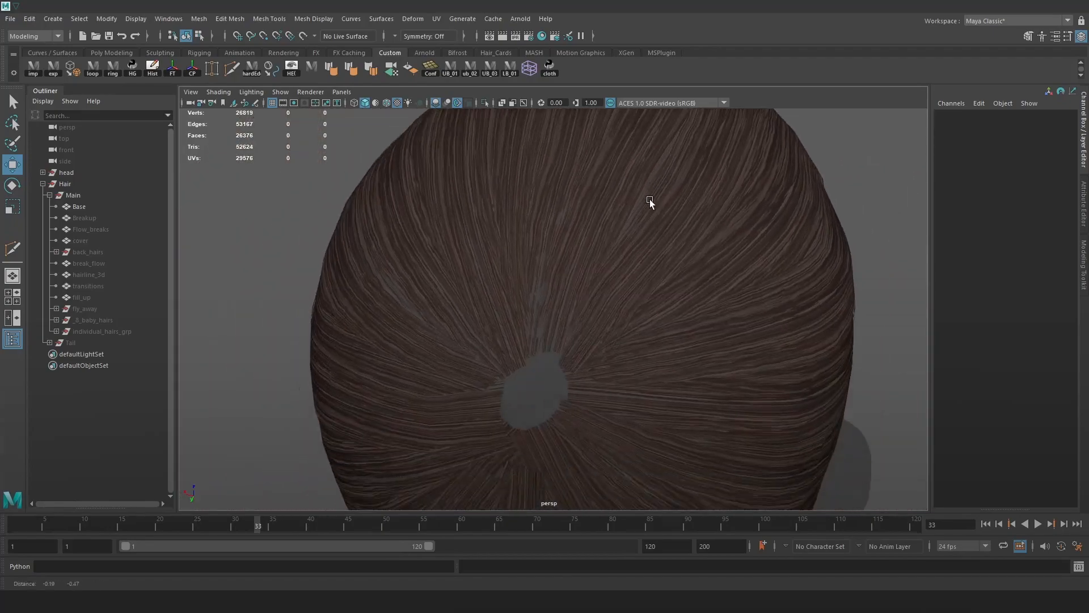
left_click_drag(648, 206, 669, 233, "alt")
right_click_drag(670, 234, 703, 227, "alt")
Select two crown edges on Base, trial and undo a nudge, then open Move Tool settings.
left_click_drag(624, 170, 563, 196, "alt")
left_click(563, 197)
right_click_drag(903, 124, 896, 94)
left_click_drag(607, 264, 688, 235, "alt")
key("b")
key("ctrl+z")
right_click_drag(700, 253, 581, 308, "ctrl+shift")
key("f")
middle_click_drag(580, 308, 663, 212, "alt")
left_click_drag(655, 183, 658, 178)
key("ctrl+z")
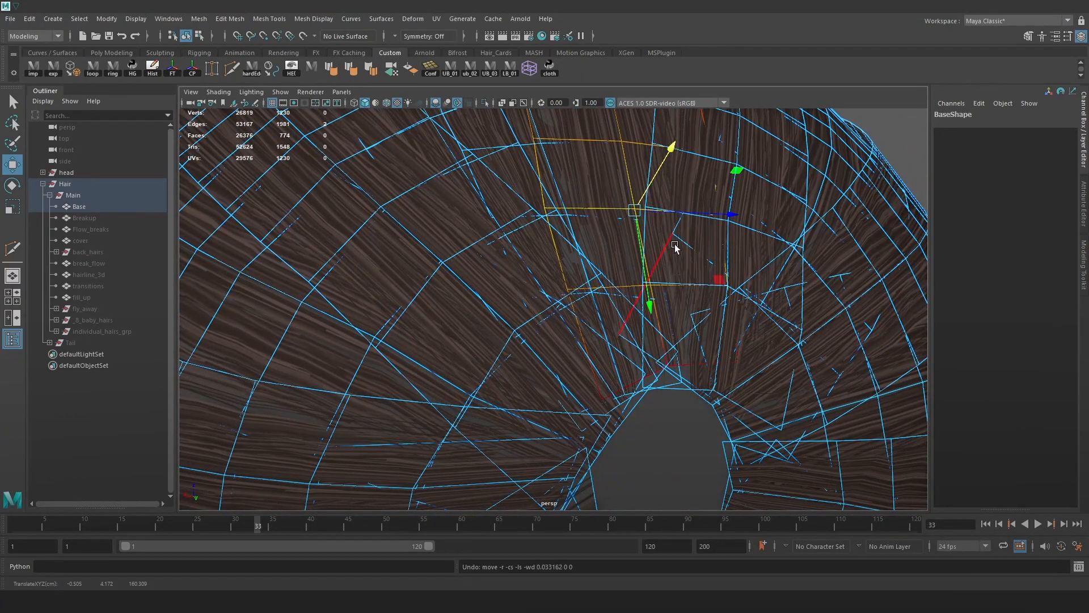
left_click(1067, 36)
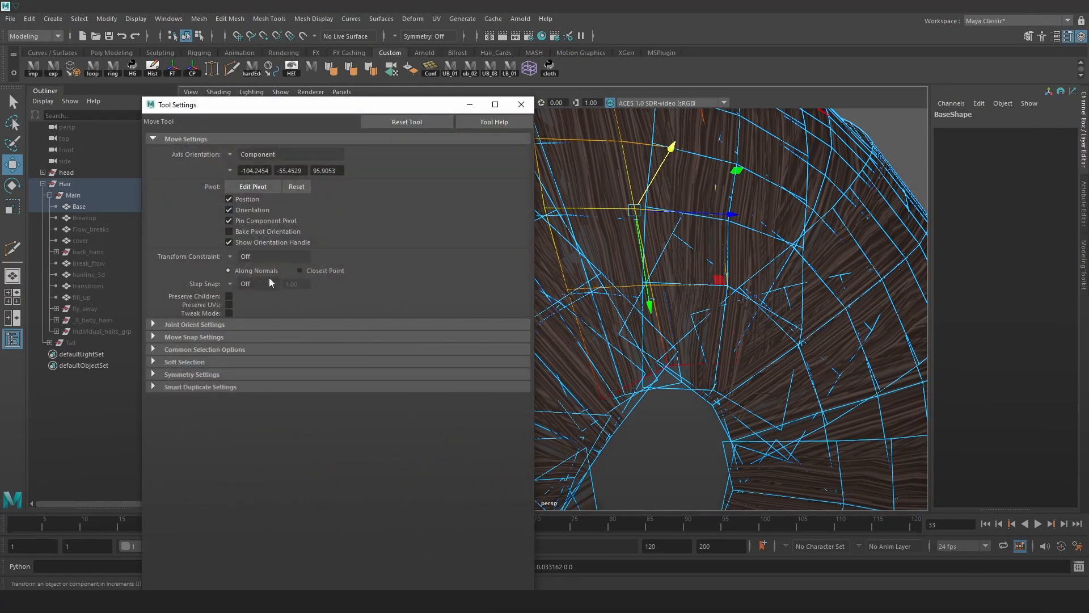
Set the soft selection falloff mode to Volume in Tool Settings.
left_click(182, 361)
left_click(260, 390)
left_click(249, 405)
left_click_drag(712, 204, 732, 220, "alt")
Set a custom move axis and lift the soft-selected crown vertices upward.
key("w")
left_click_drag(720, 222, 686, 219, "alt")
key("d")
key("q")
left_click(686, 220)
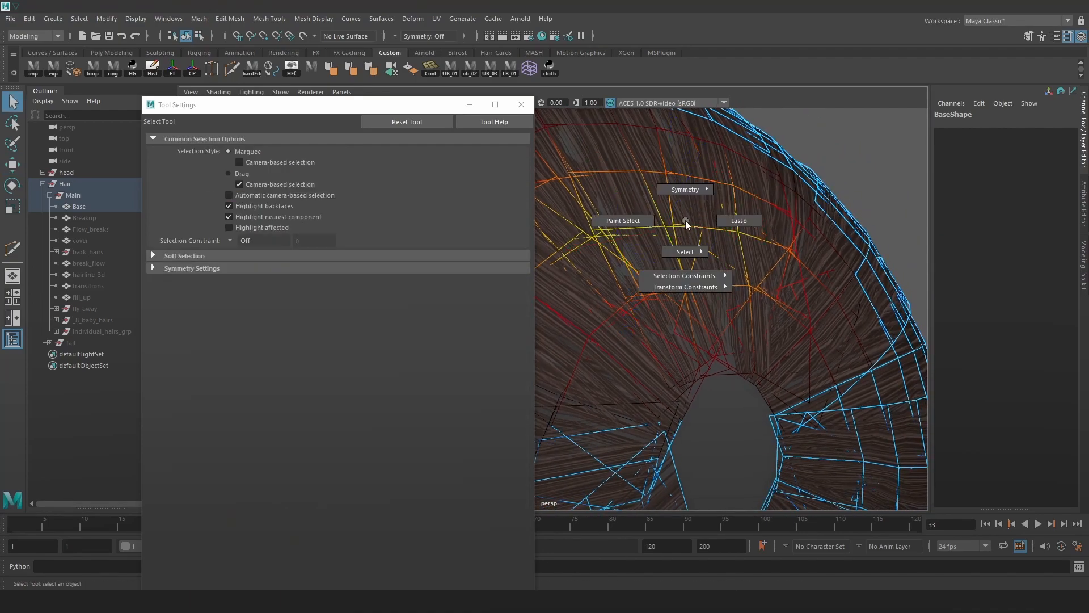
key("w")
left_click(658, 225)
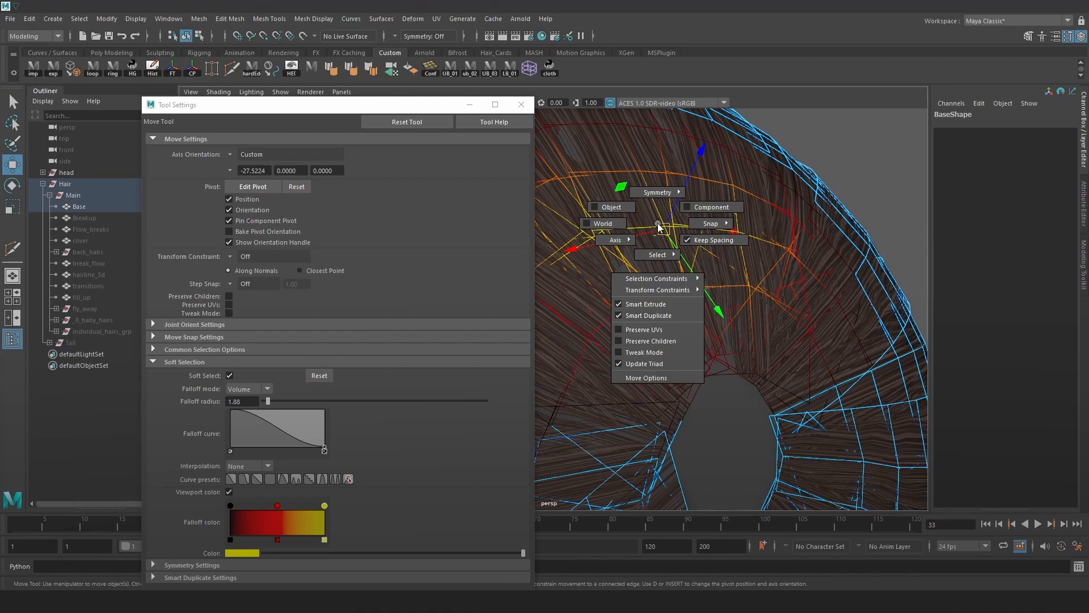
left_click_drag(675, 201, 757, 199)
Return Base to object mode, close tool settings and select the Breakup layer.
right_click_drag(758, 199, 806, 181)
right_click_drag(811, 241, 738, 221, "alt")
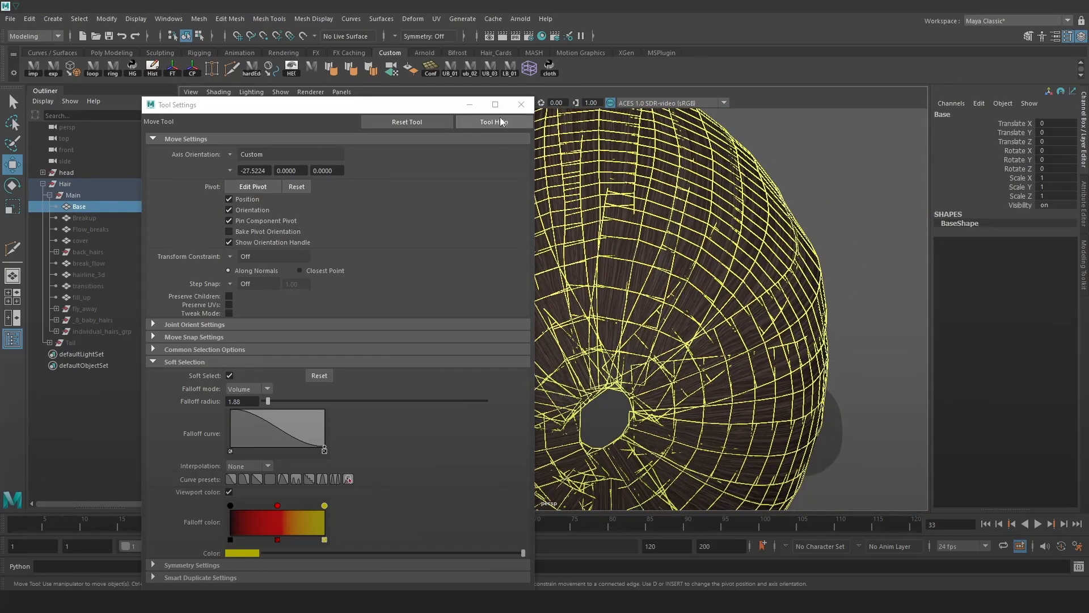
left_click(521, 105)
left_click(783, 163)
left_click(78, 218)
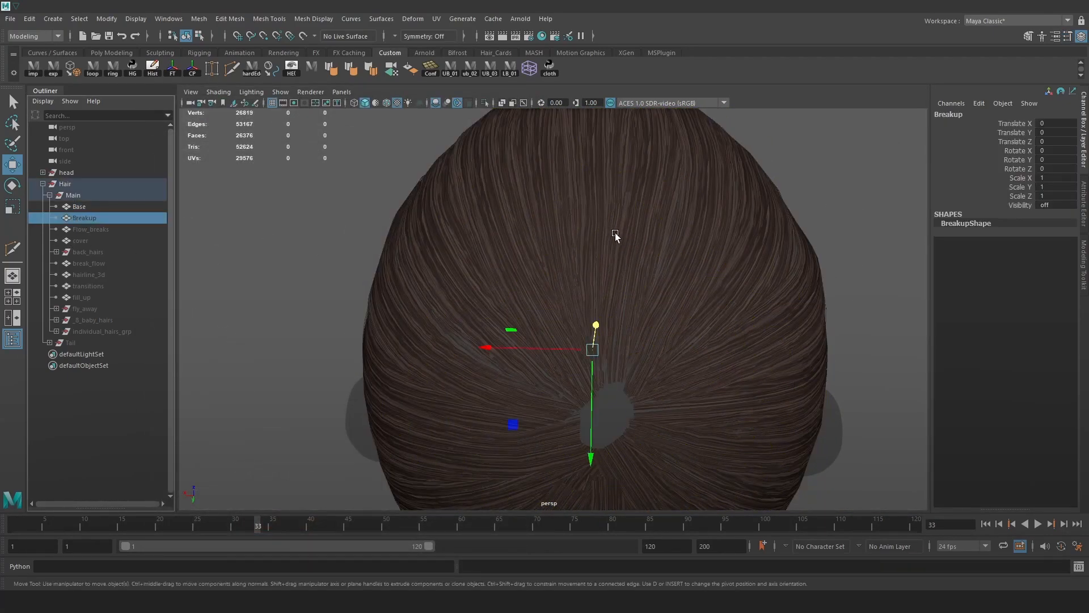
Unhide the Breakup mesh and orbit to a top-down view of the hair.
key("shift+h")
left_click(827, 176)
right_click_drag(827, 177, 833, 248, "alt")
left_click_drag(832, 247, 718, 216, "alt")
right_click_drag(716, 213, 838, 332, "alt")
left_click_drag(839, 336, 715, 272, "alt")
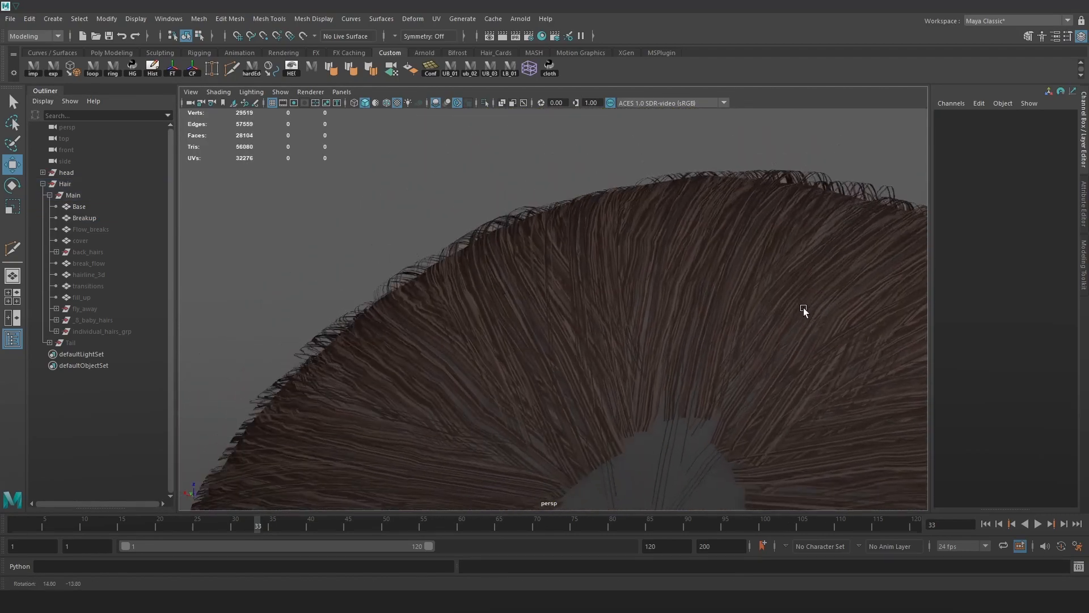
Unhide the Flow_breaks layer and all layers from cover to Tail, then review the full groom.
left_click(94, 230)
key("shift+h")
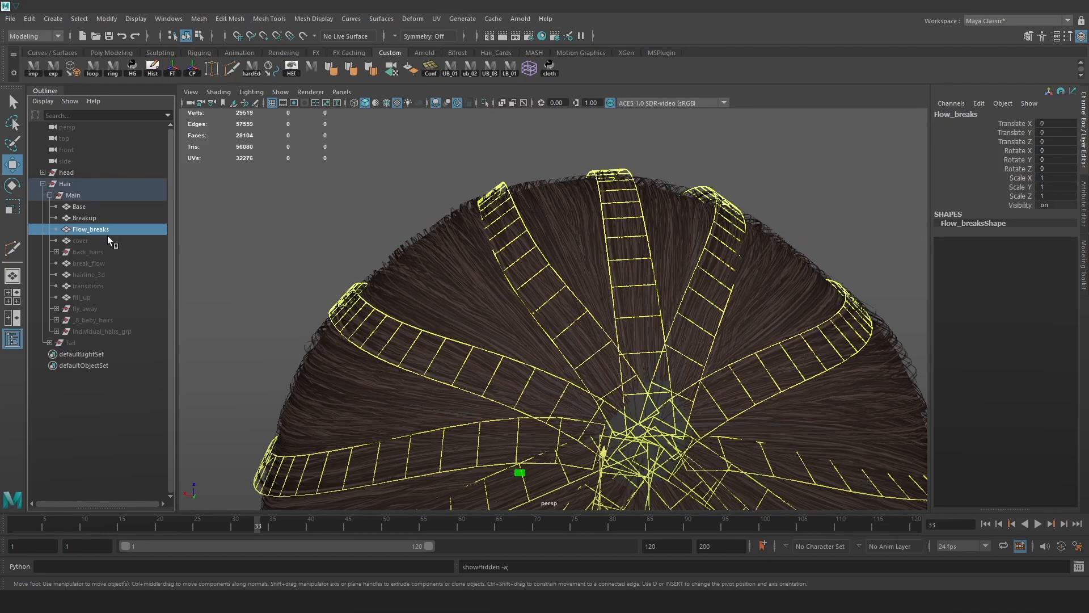
left_click(94, 242)
left_click(89, 342, "shift")
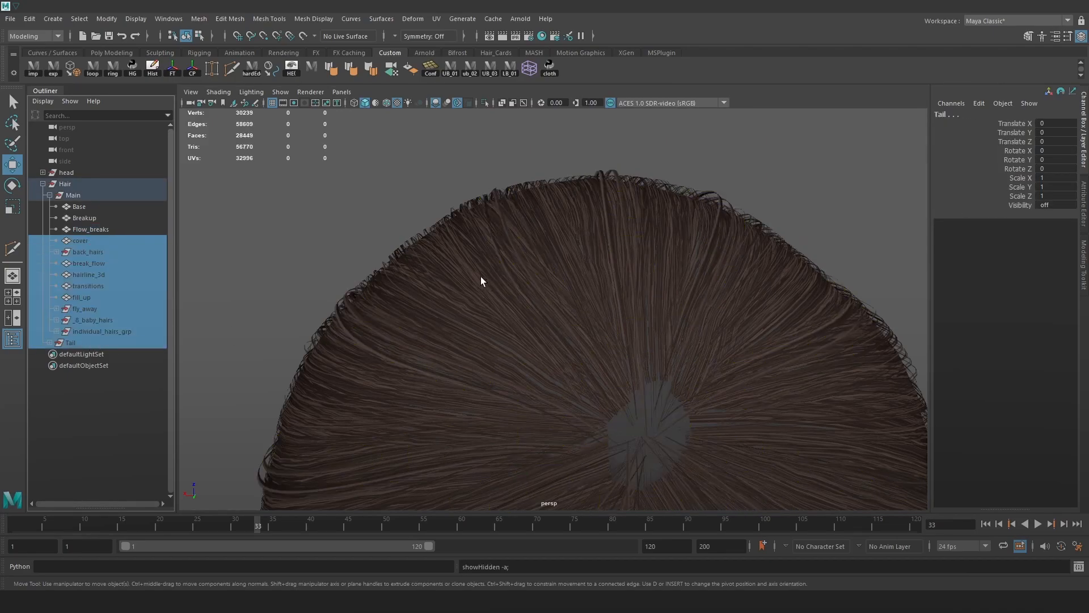
key("shift+h")
left_click(830, 237)
left_click(827, 177)
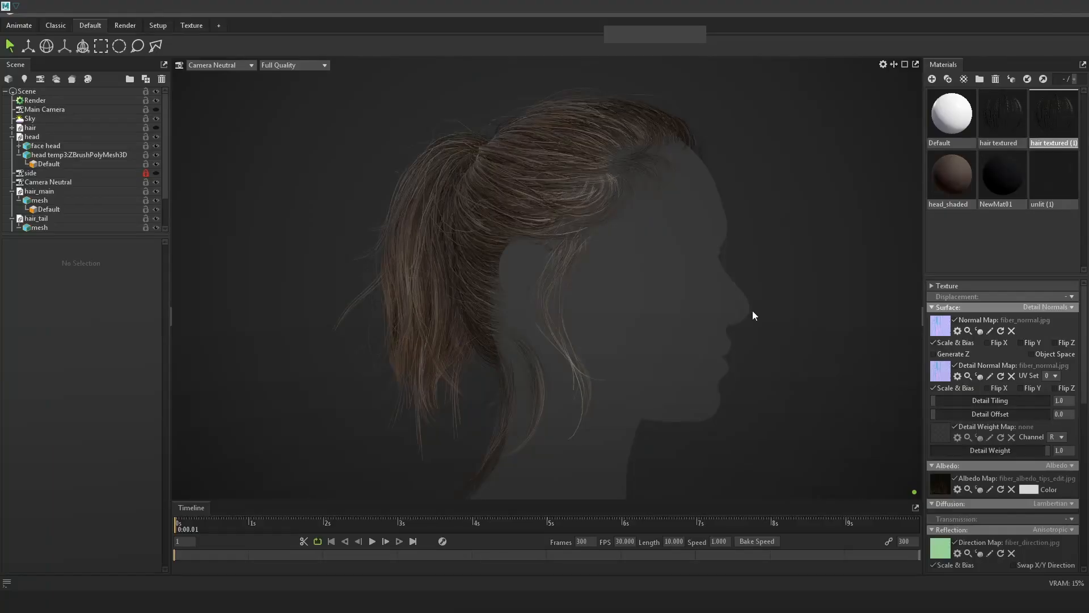
left_click_drag(752, 311, 855, 250)
scroll(731, 250, "up", 4)
left_click_drag(678, 241, 463, 264)
scroll(768, 310, "up", 3)
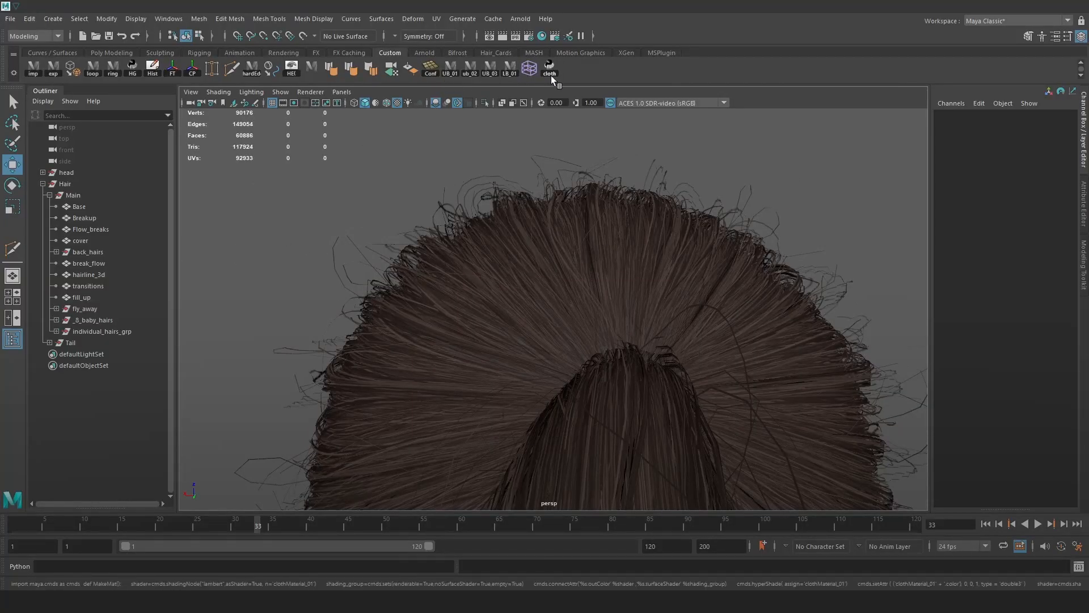
Isolate the Breakup cards, inspect them from the side, and save the scene.
left_click(497, 52)
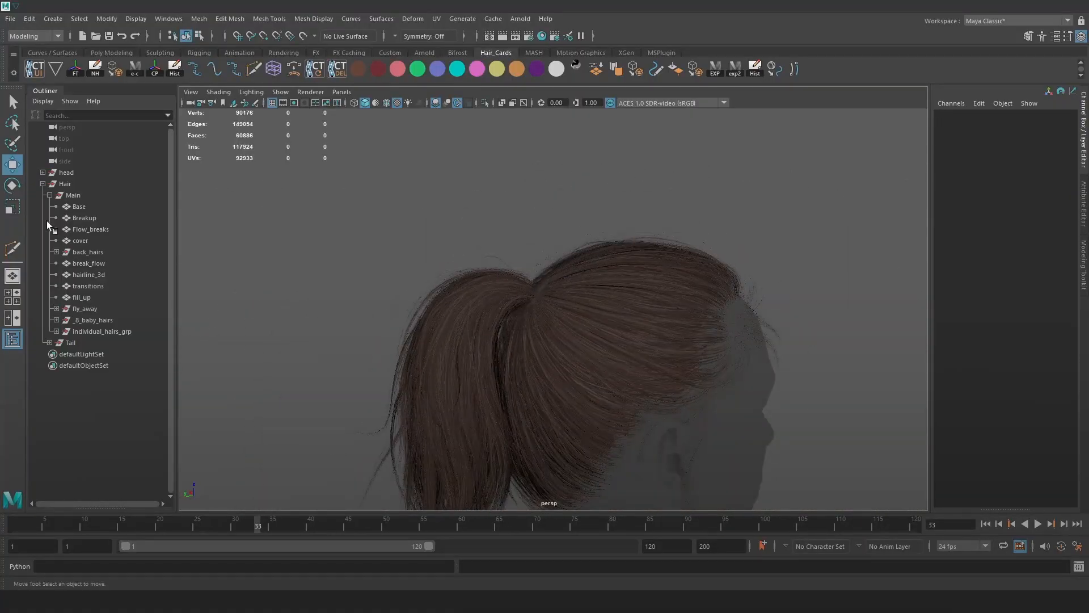
left_click(49, 195)
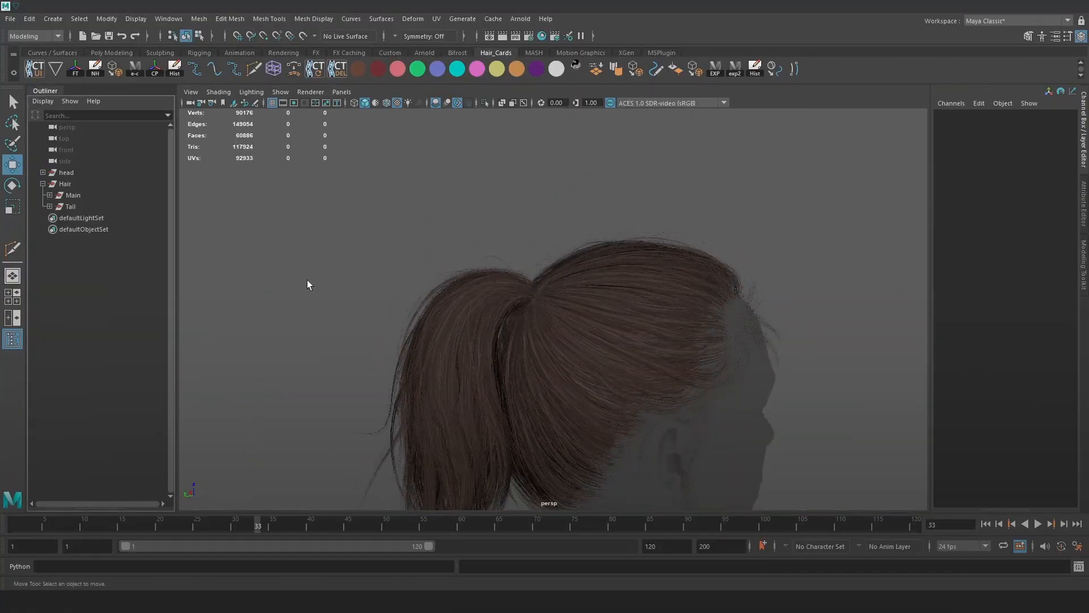
left_click(49, 195)
left_click(79, 207)
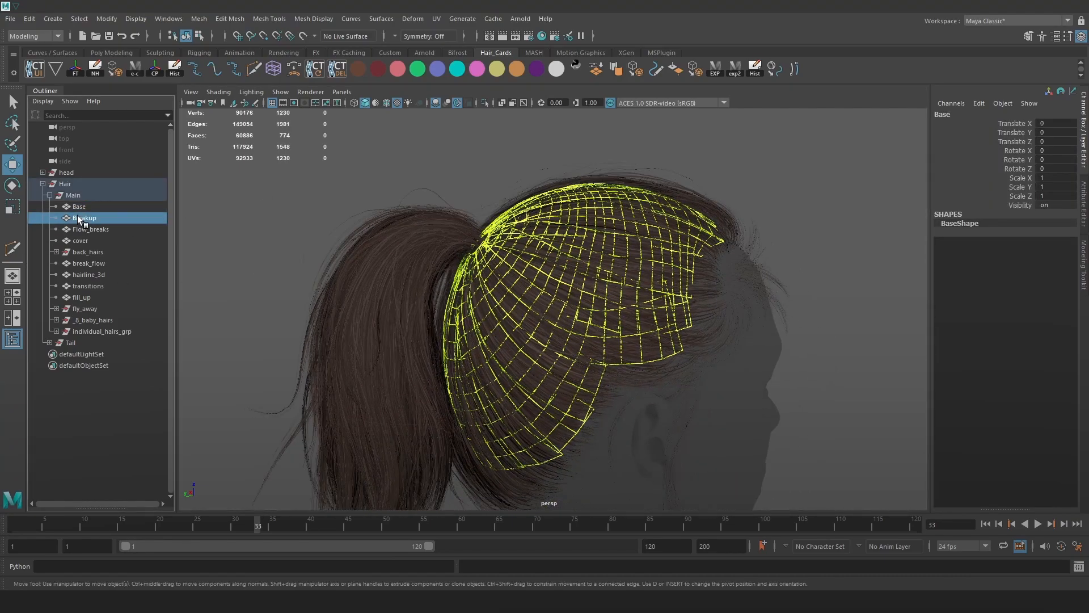
left_click(78, 218)
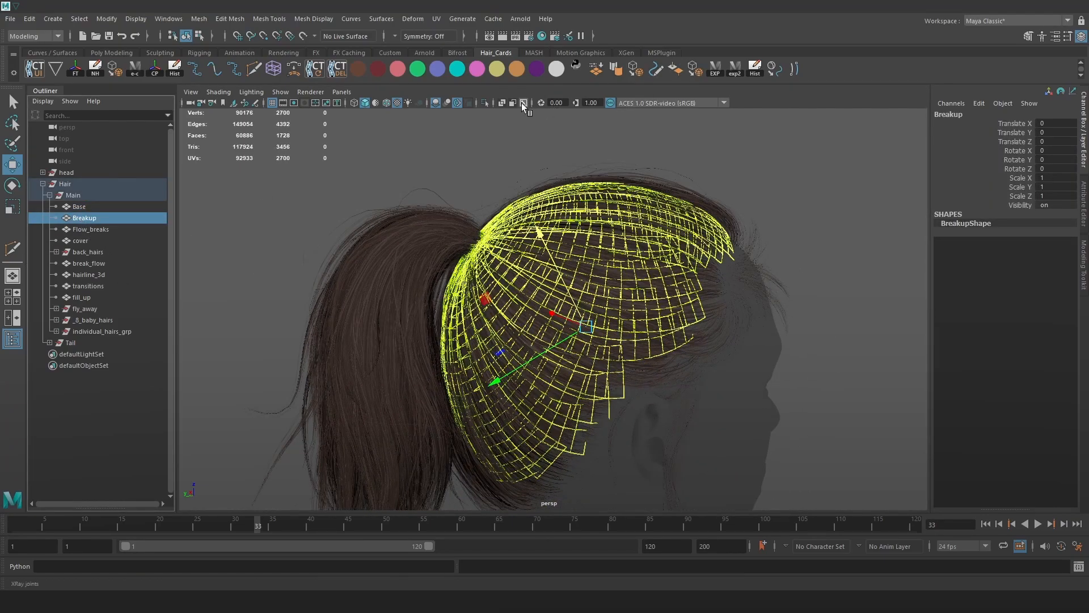
left_click(486, 103)
left_click_drag(560, 166, 820, 333, "alt")
left_click(876, 330)
left_click(678, 242)
left_click_drag(702, 250, 646, 260, "alt")
key("ctrl+s")
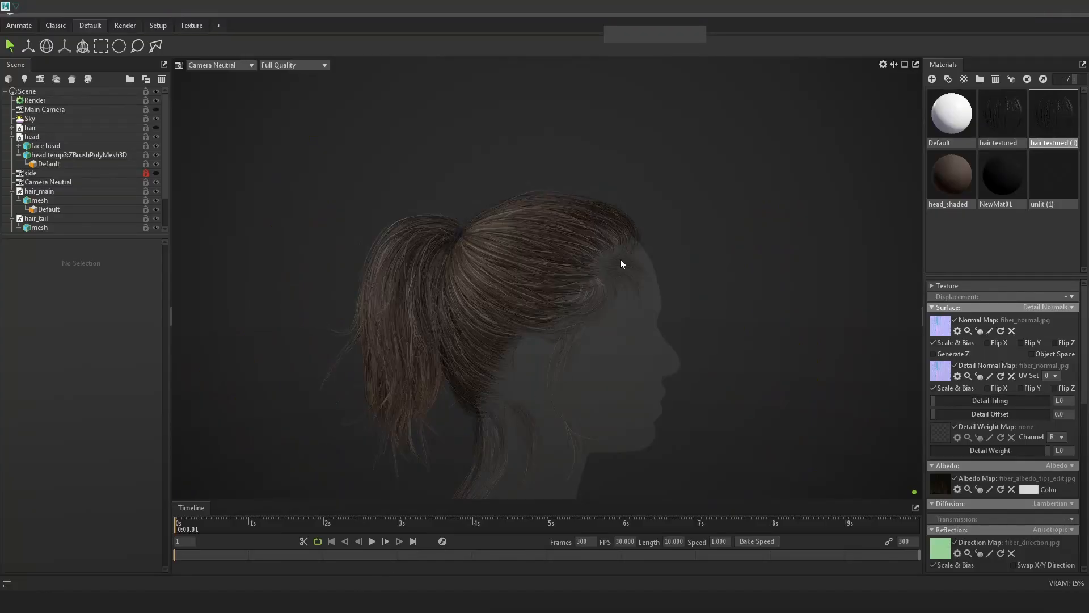
Capture the full Marmoset Toolbag ponytail render and paste it into Photoshop.
scroll(687, 329, "up", 5)
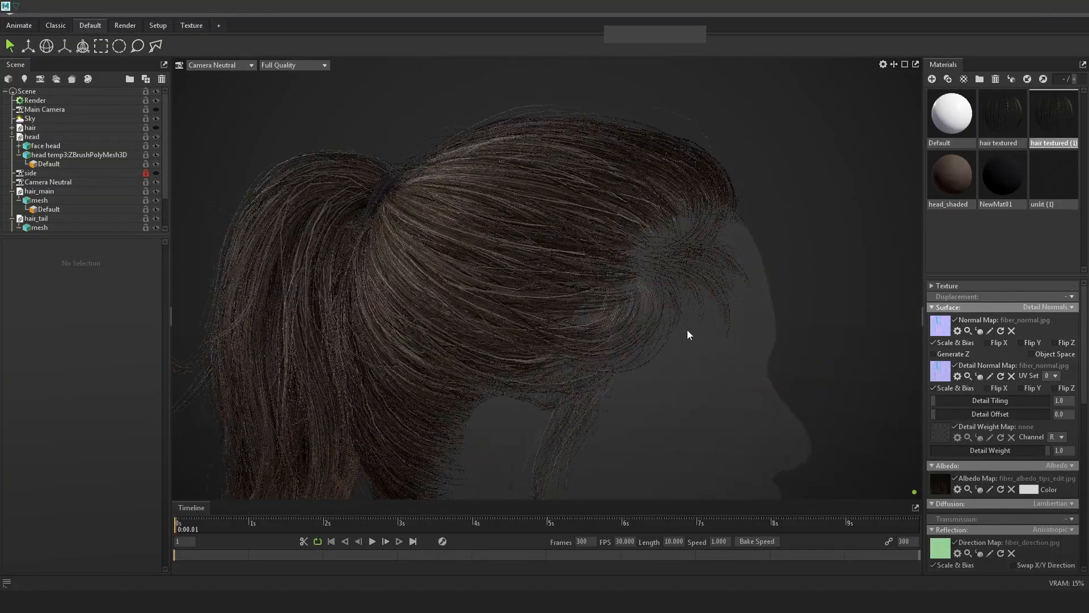
right_click_drag(730, 287, 748, 301, "alt")
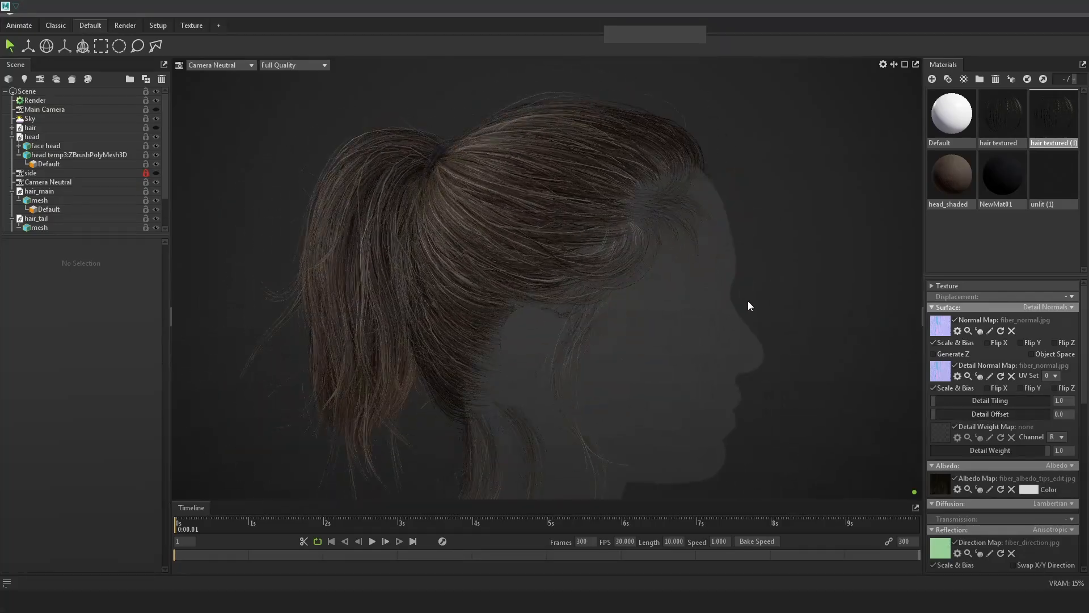
key("Print")
mouse_move(0, 1)
left_mouse_down()
mouse_move(650, 586)
mouse_move(1088, 612)
left_mouse_up()
key("ctrl+c")
key("alt+Tab")
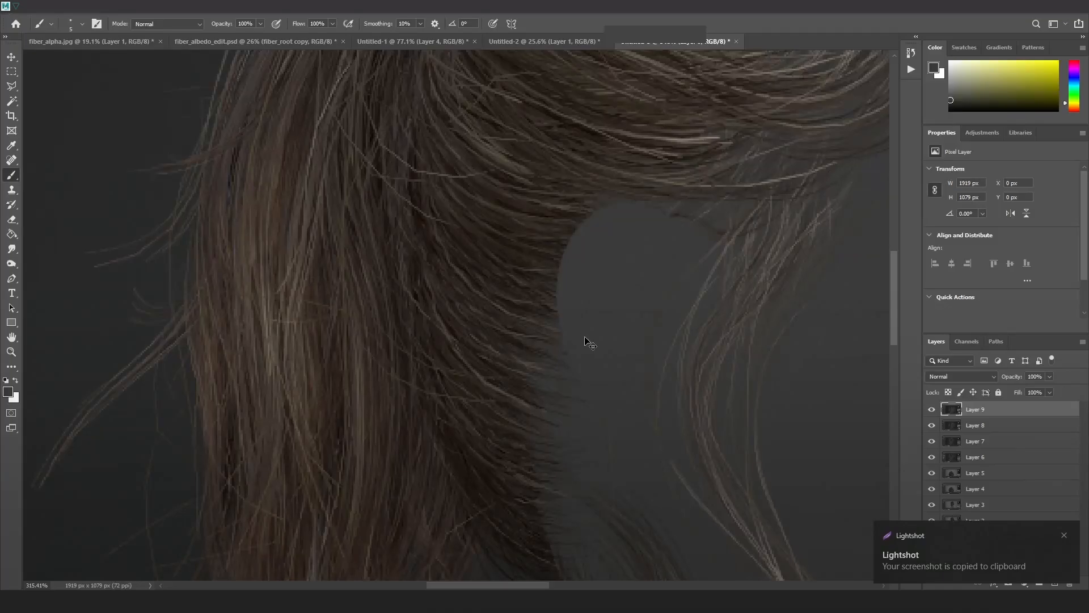
scroll(596, 313, "down", 5, "alt")
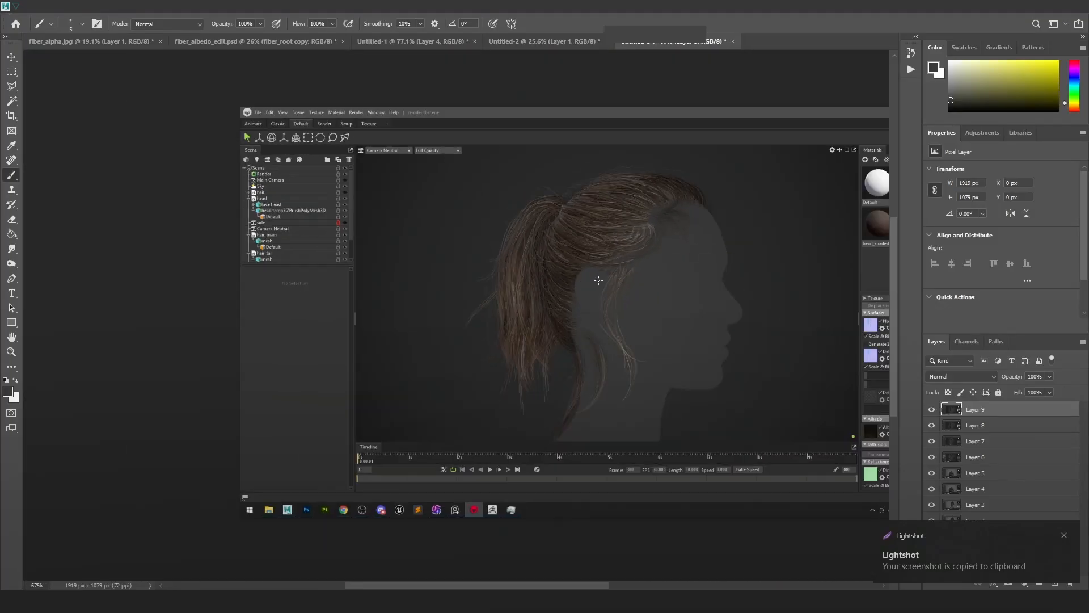
key("alt+Tab")
key("alt+Tab")
left_click_drag(682, 279, 679, 288, "alt")
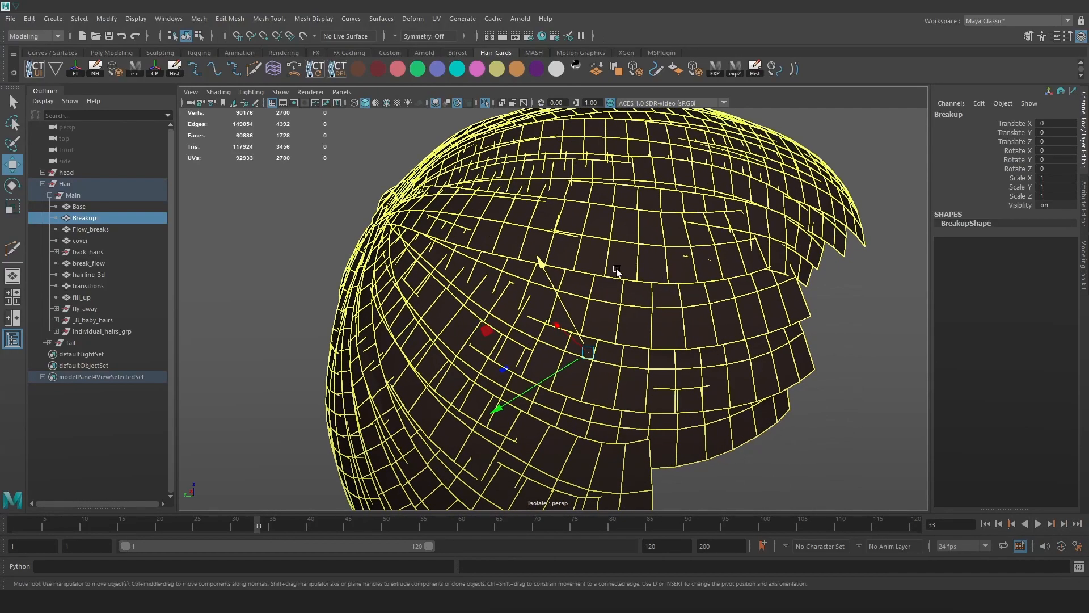
Hide the Flow_breaks-to-Tail layers, end isolation, and show the hair textured with 6.
left_click(93, 228)
left_click(87, 343, "shift")
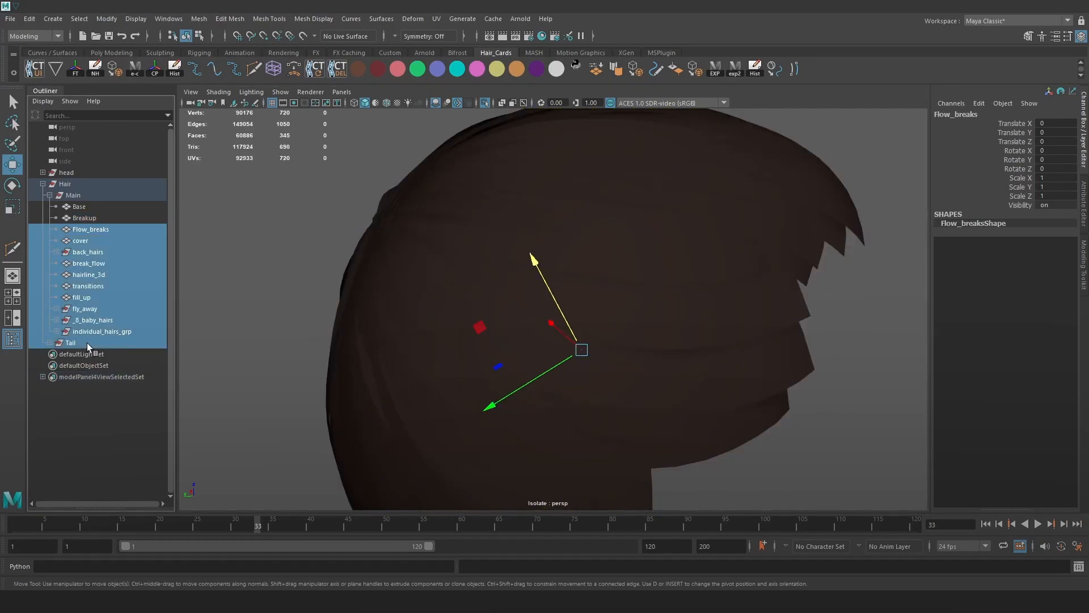
key("ctrl+h")
left_click(80, 206)
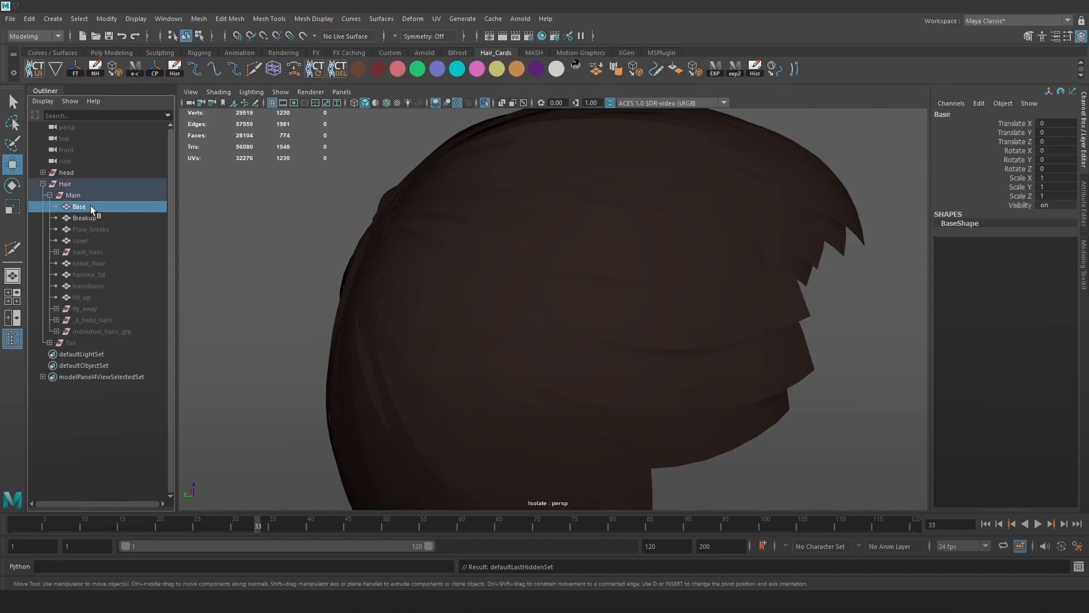
left_click(485, 102)
mouse_move(536, 213)
left_mouse_down("alt")
mouse_move(602, 252)
mouse_move(587, 237)
mouse_move(593, 246)
left_mouse_up("alt")
key("6")
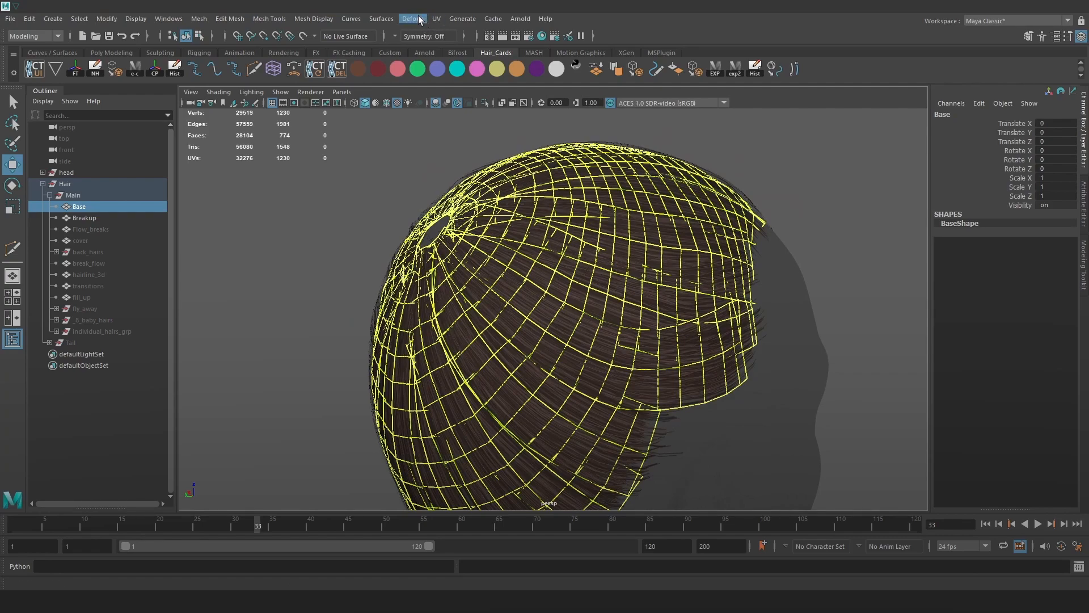
Browse the deformer options while orbiting closer to the hair, then dismiss them and clear the selection.
left_click(401, 18)
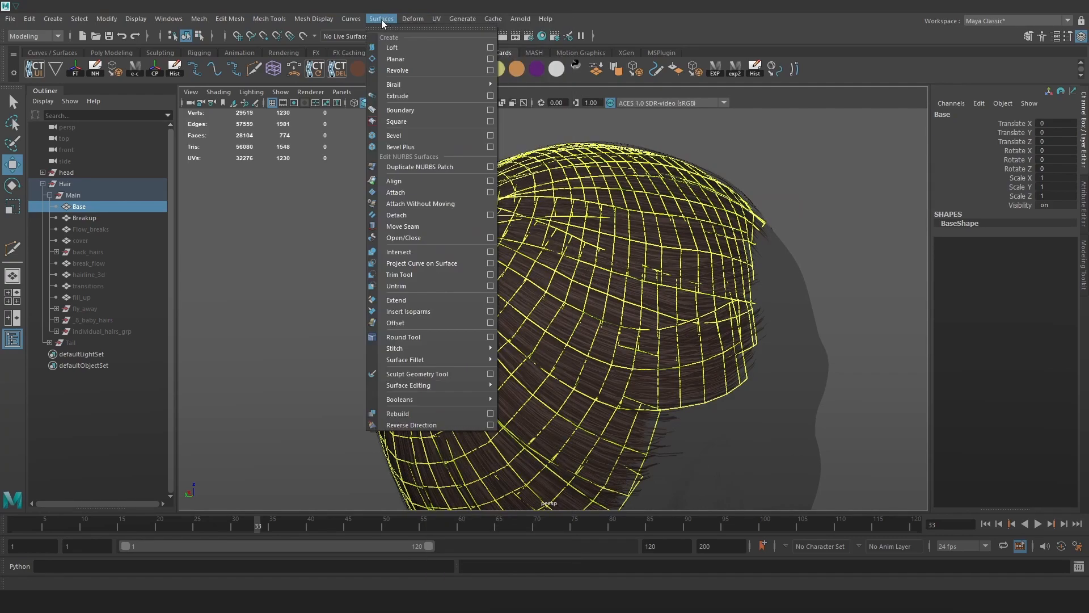
mouse_move(381, 18)
left_click_drag(567, 163, 500, 102, "alt")
left_click(397, 69)
right_click_drag(448, 195, 478, 225, "alt")
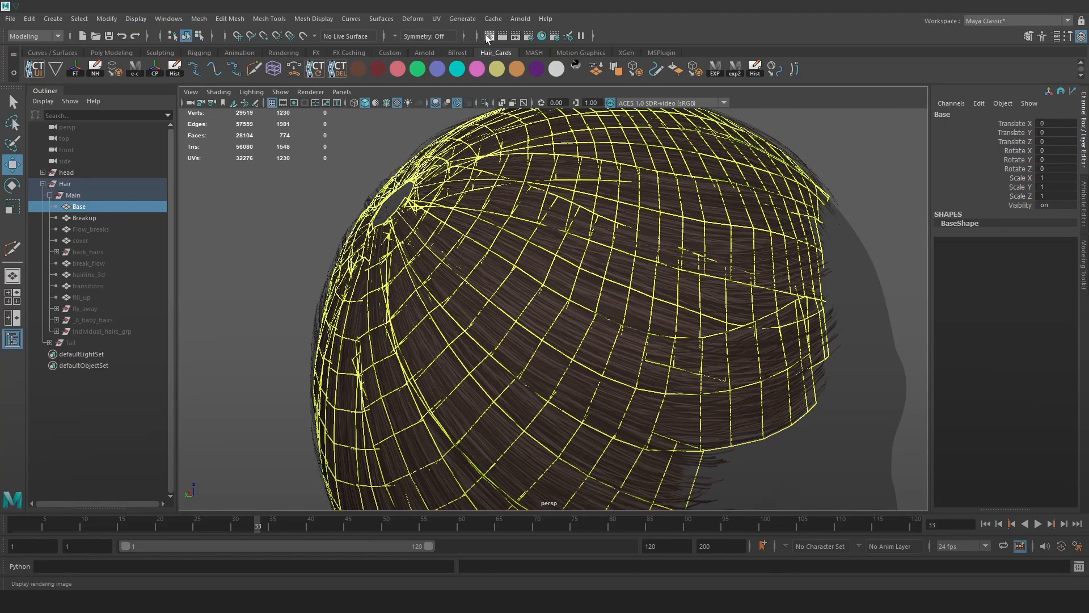
left_click(424, 19)
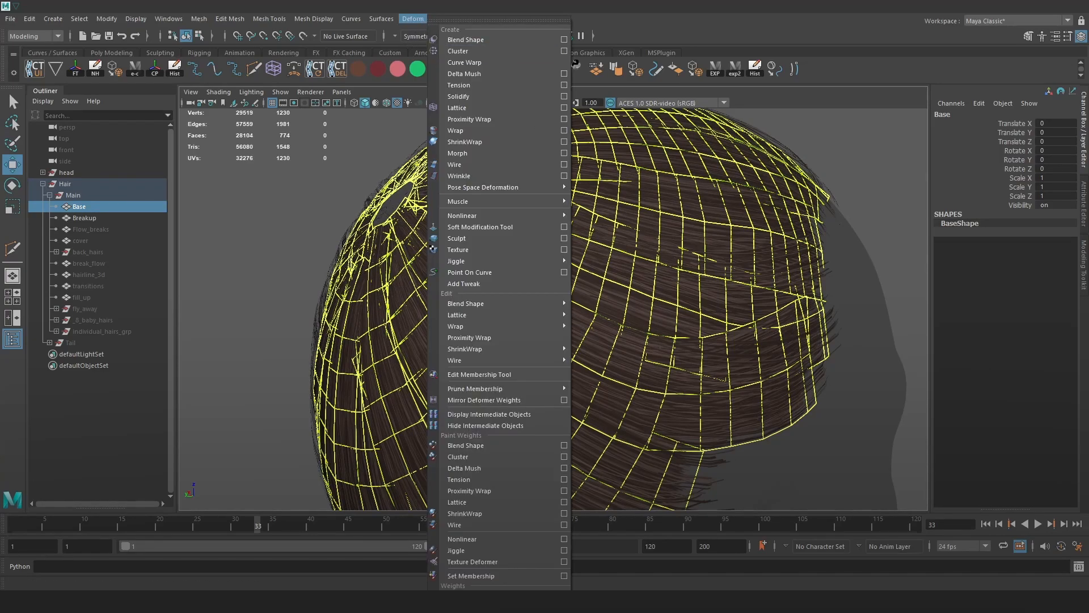
key("Escape")
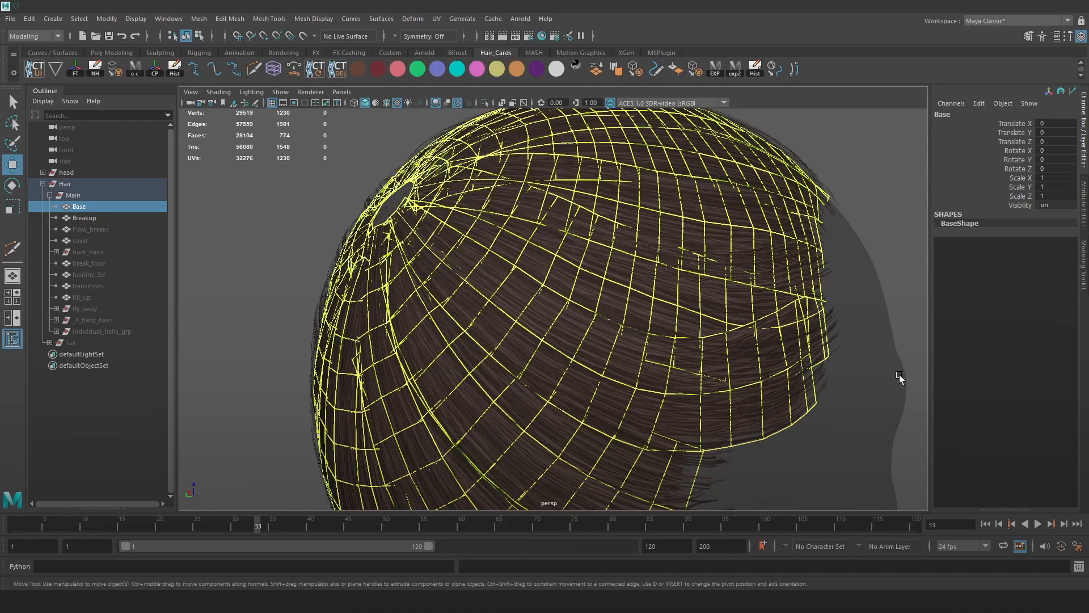
left_click(906, 292)
Save the scene and open Haor_final.ma from the recent files.
key("ctrl+s")
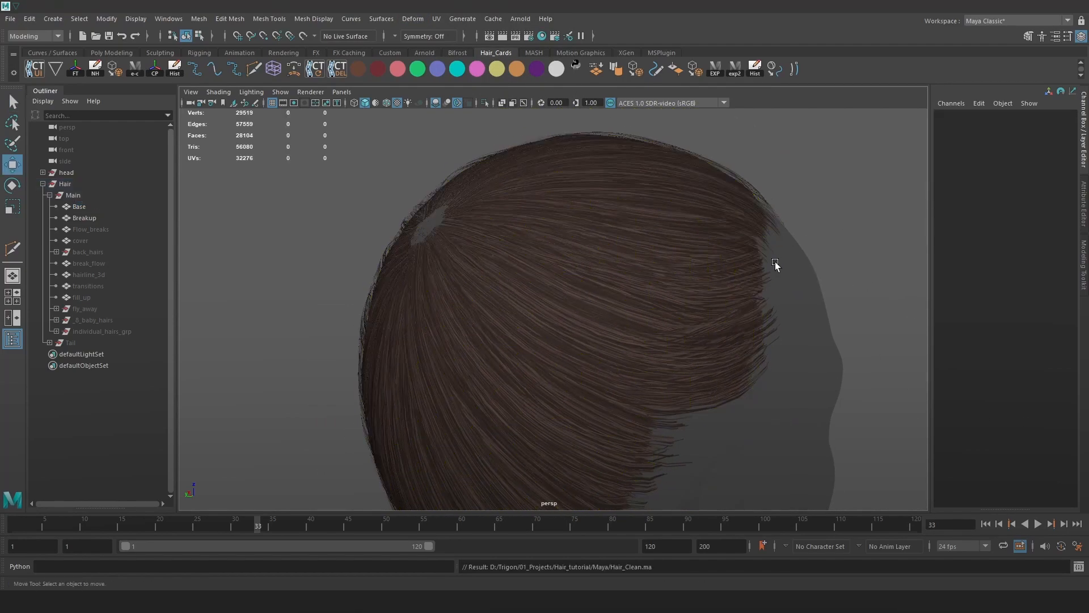
scroll(775, 261, "up", 2)
left_click(9, 18)
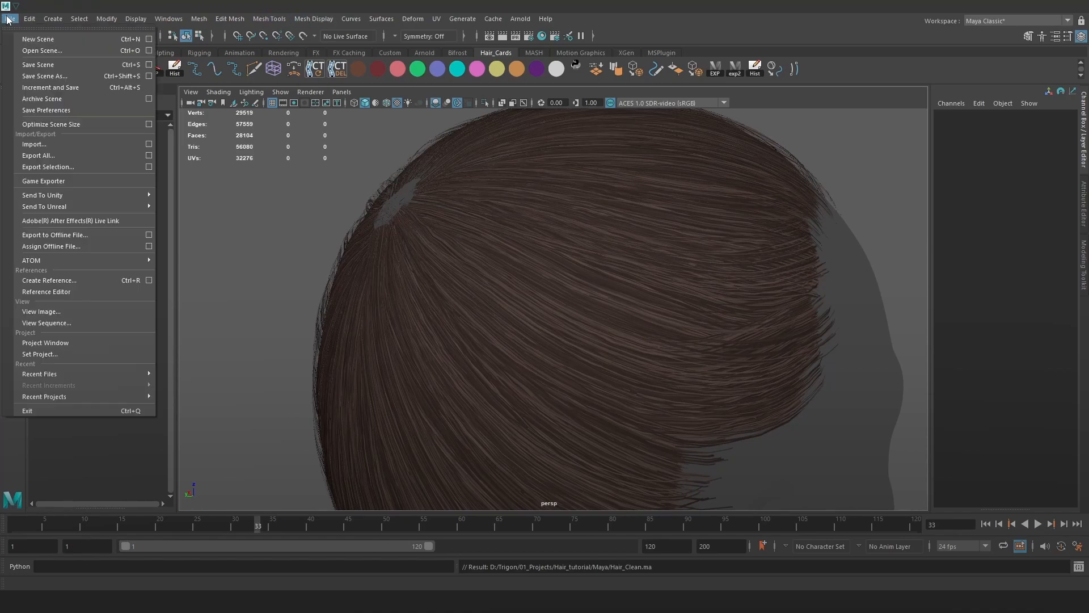
mouse_move(139, 374)
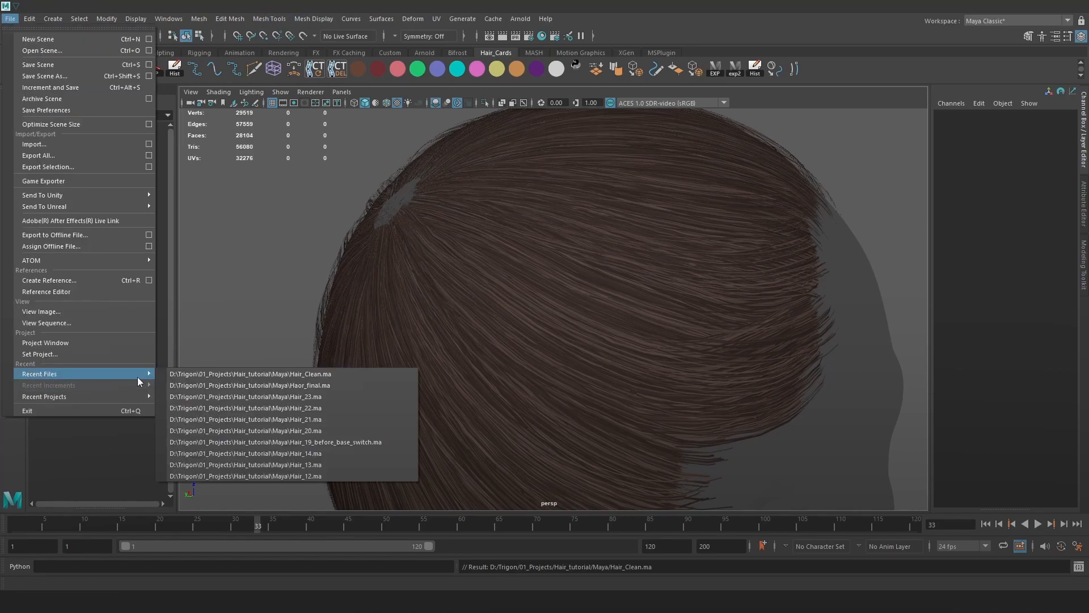
left_click(227, 386)
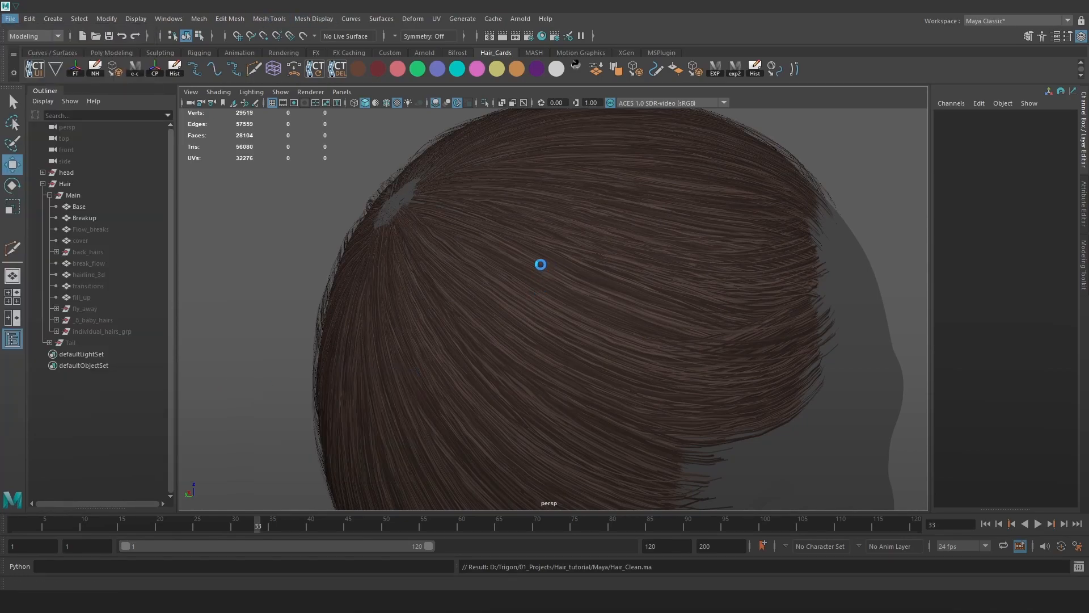
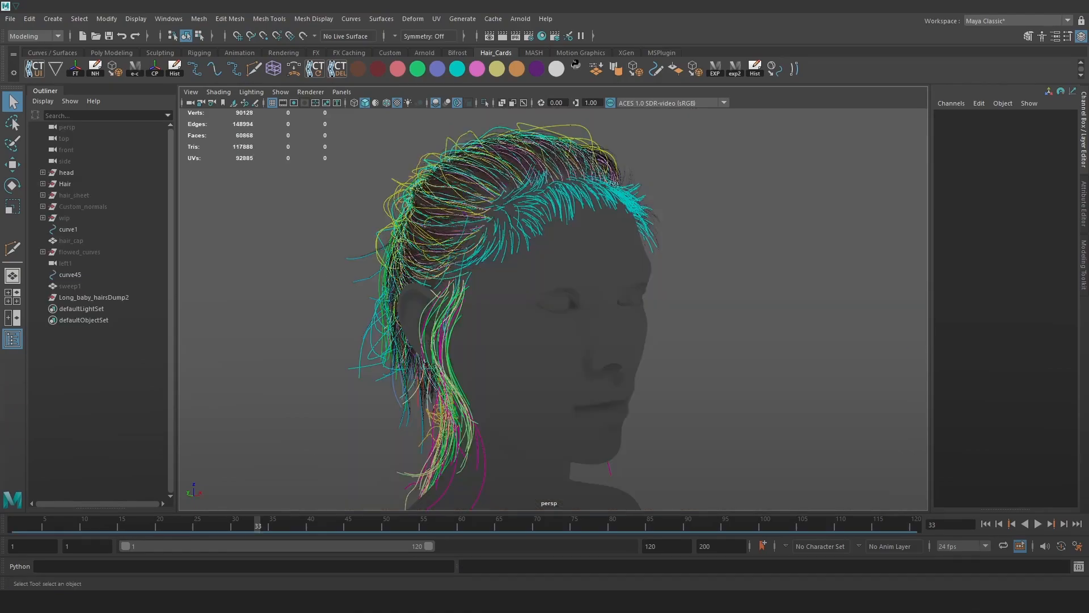
Dolly the loaded Haor_final.ma view out to frame the head and its coloured hair curves.
right_click_drag(680, 312, 639, 311, "alt")
middle_click_drag(709, 325, 679, 323, "alt")
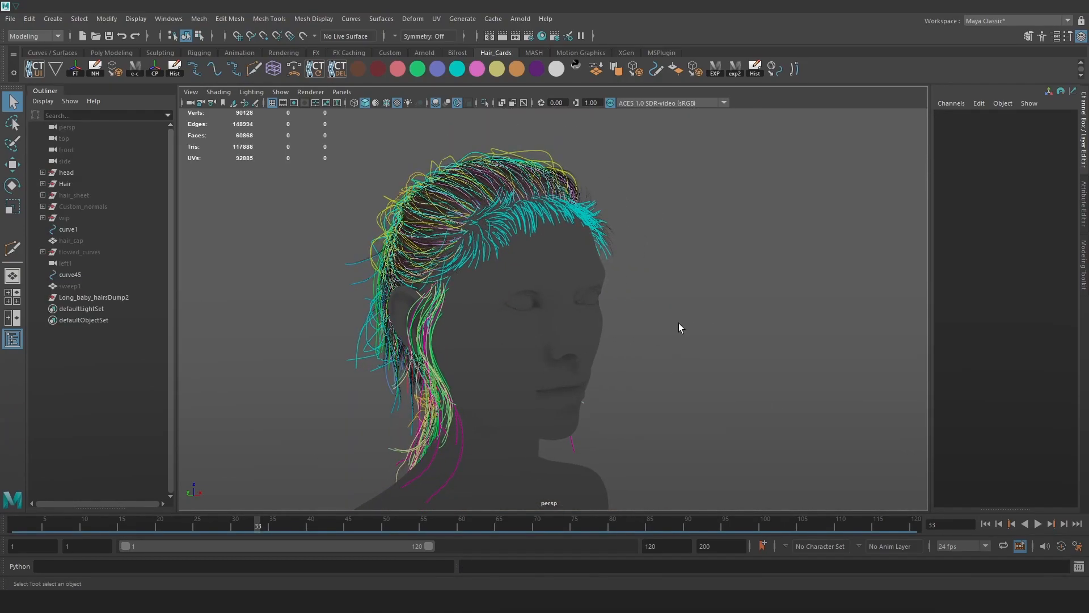
key("space")
Create a polygon cube, then scale it up and raise it to enclose the head.
left_click(602, 272)
mouse_move(680, 308)
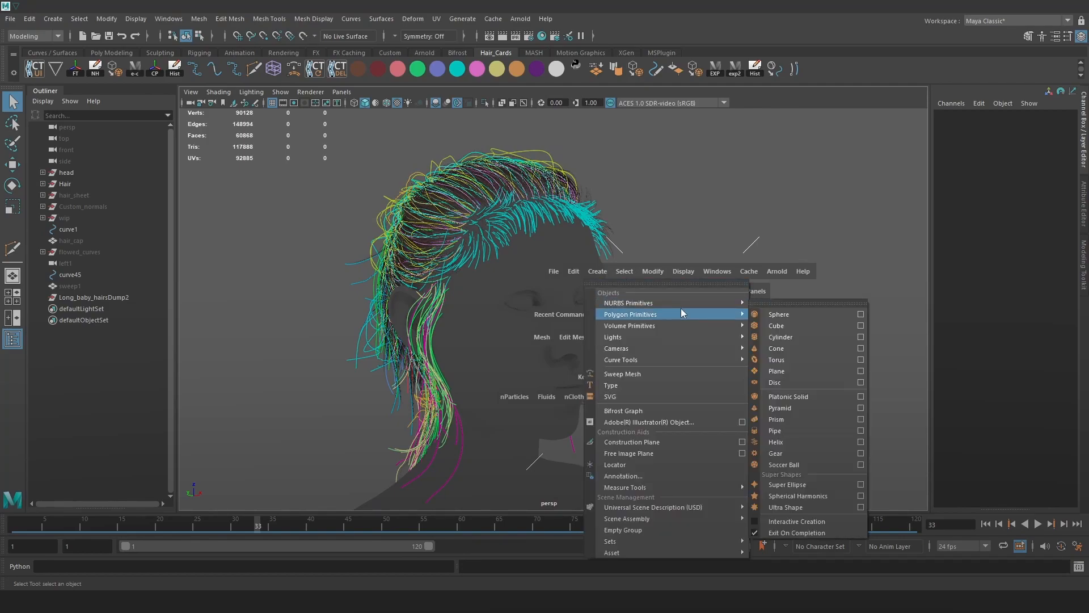
left_click(800, 324)
key("w")
key("r")
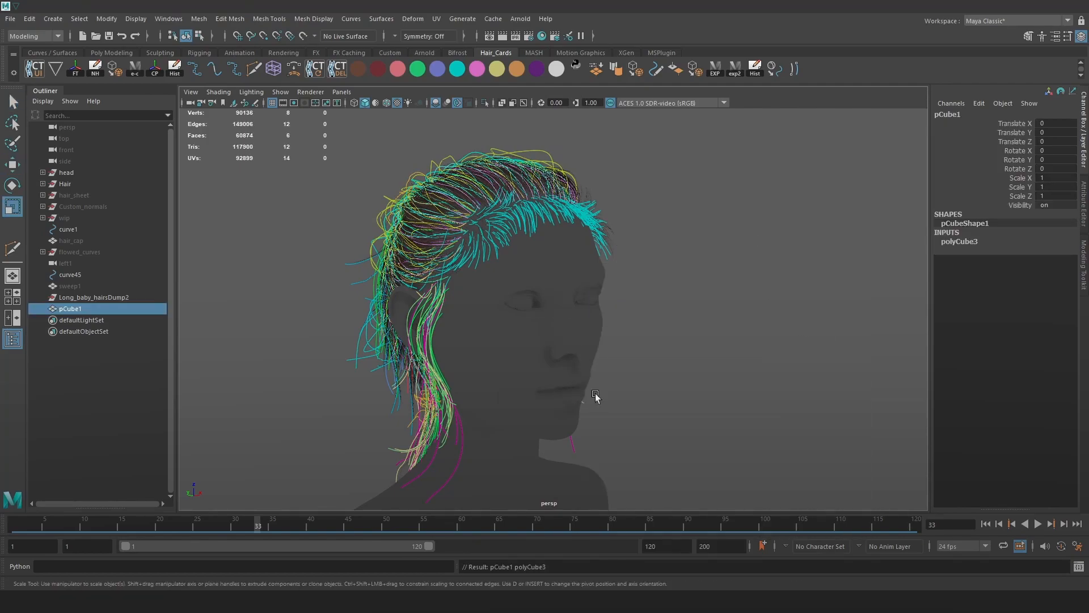
scroll(583, 389, "down", 10)
left_click_drag(545, 452, 568, 334)
key("w")
right_click_drag(568, 289, 568, 321)
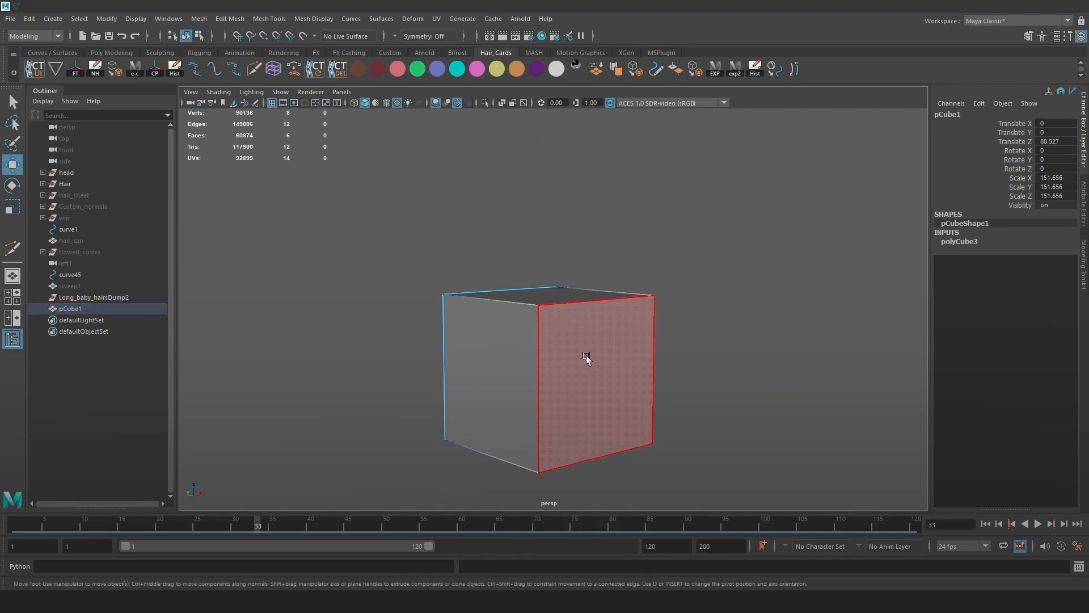
Assign the existing blue material to the cube's right face.
left_click(590, 352)
key("space")
left_click(573, 431)
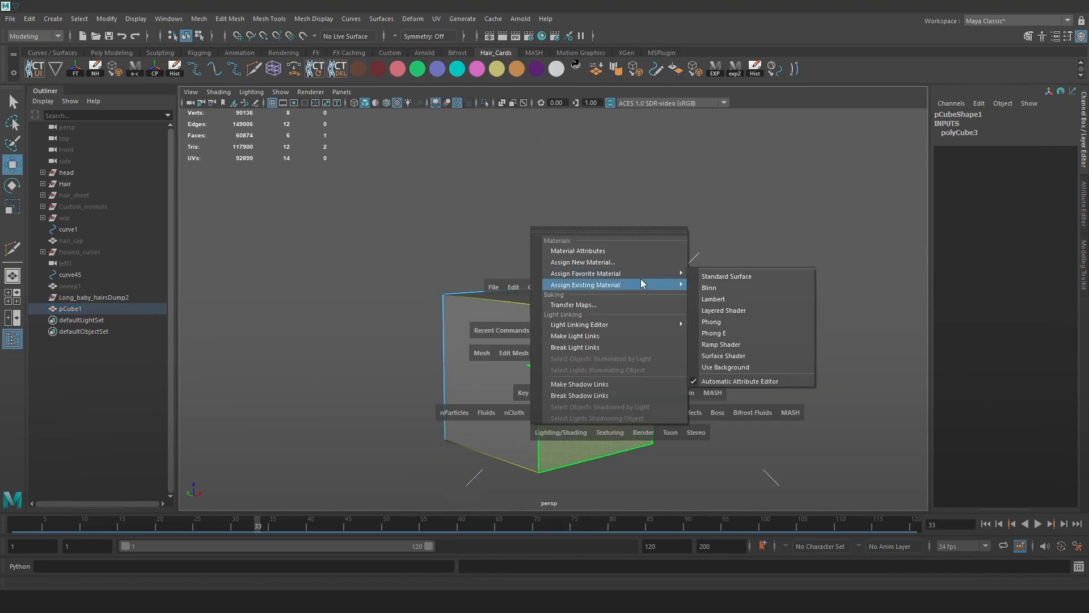
mouse_move(634, 285)
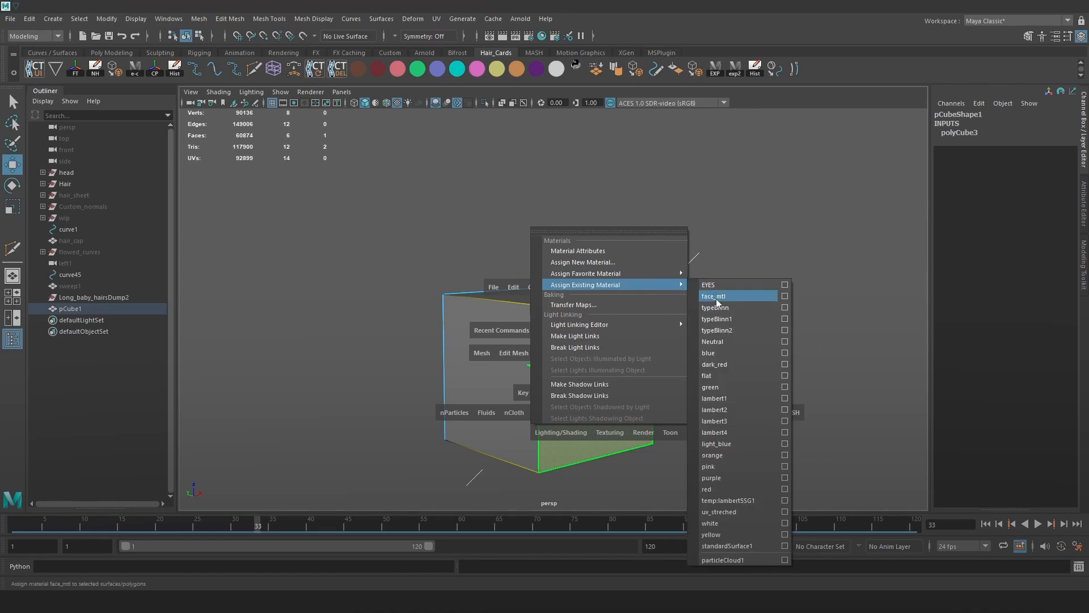
left_click(721, 352)
Give the cube's left face the dark_red material and view the head inside the cube.
middle_click_drag(499, 387, 523, 363, "alt")
left_click(523, 363)
key("space")
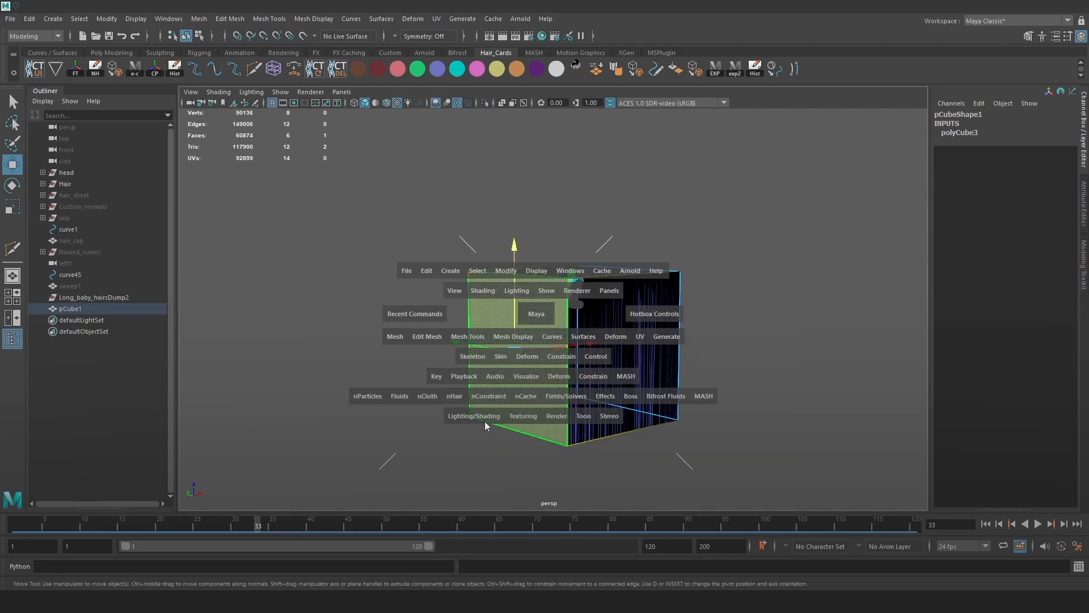
left_click(482, 418)
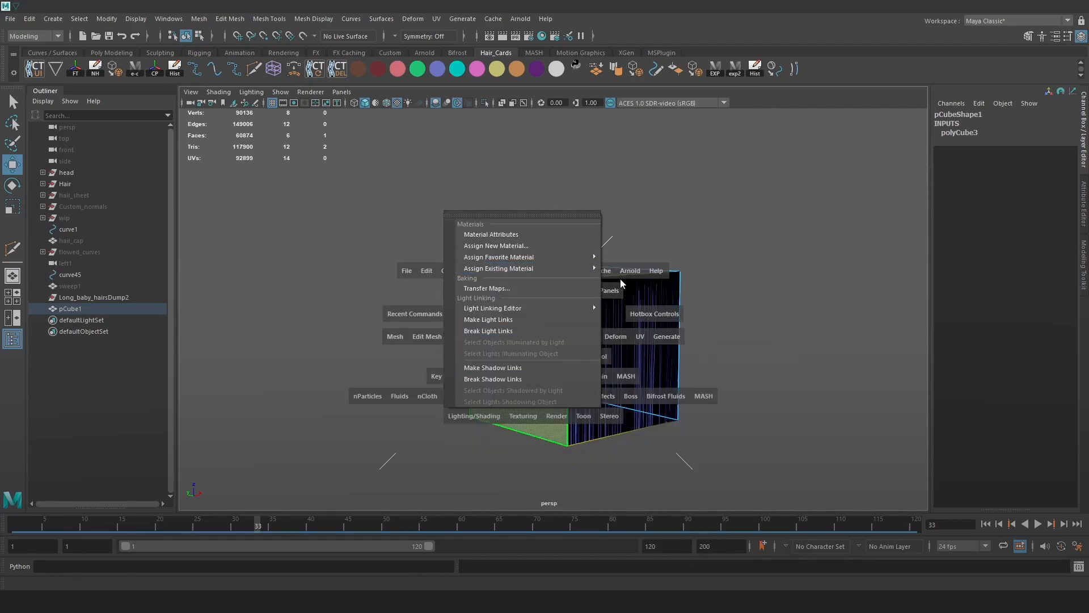
mouse_move(584, 269)
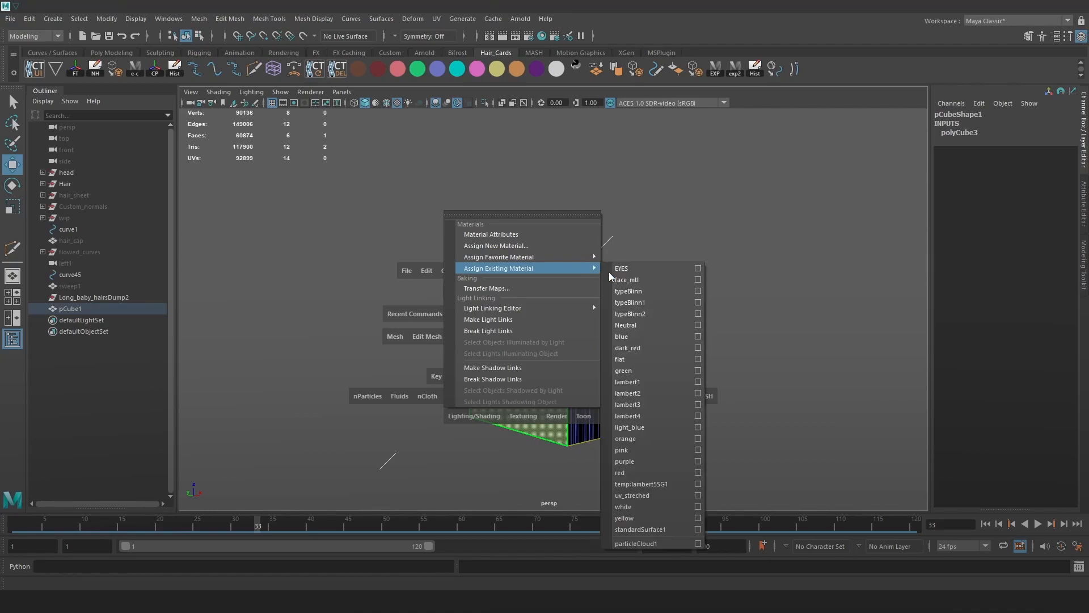
left_click(640, 351)
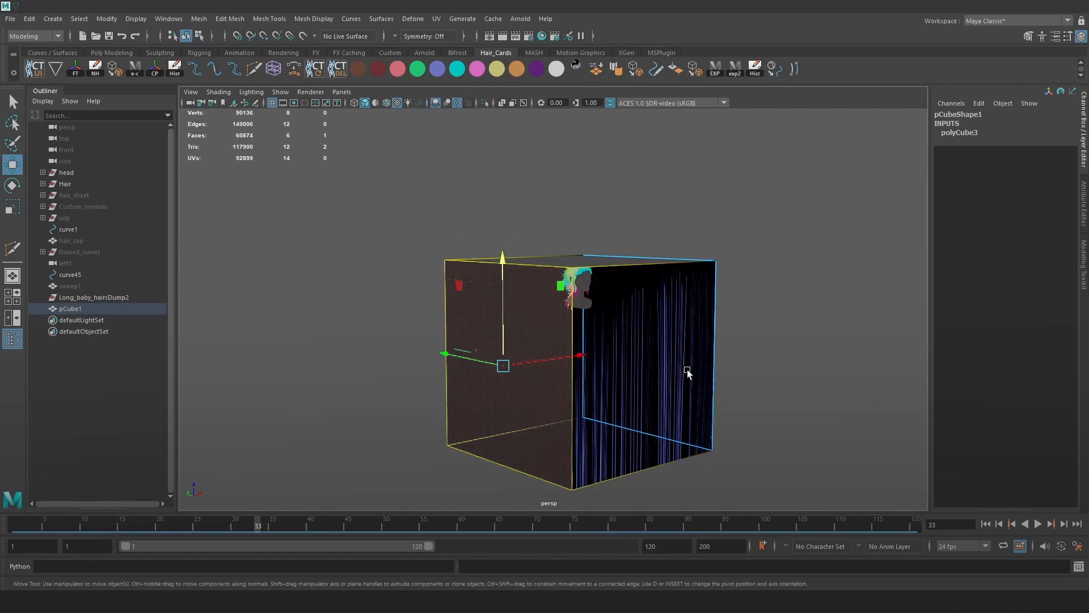
left_click(797, 295)
left_click_drag(798, 294, 783, 311, "alt")
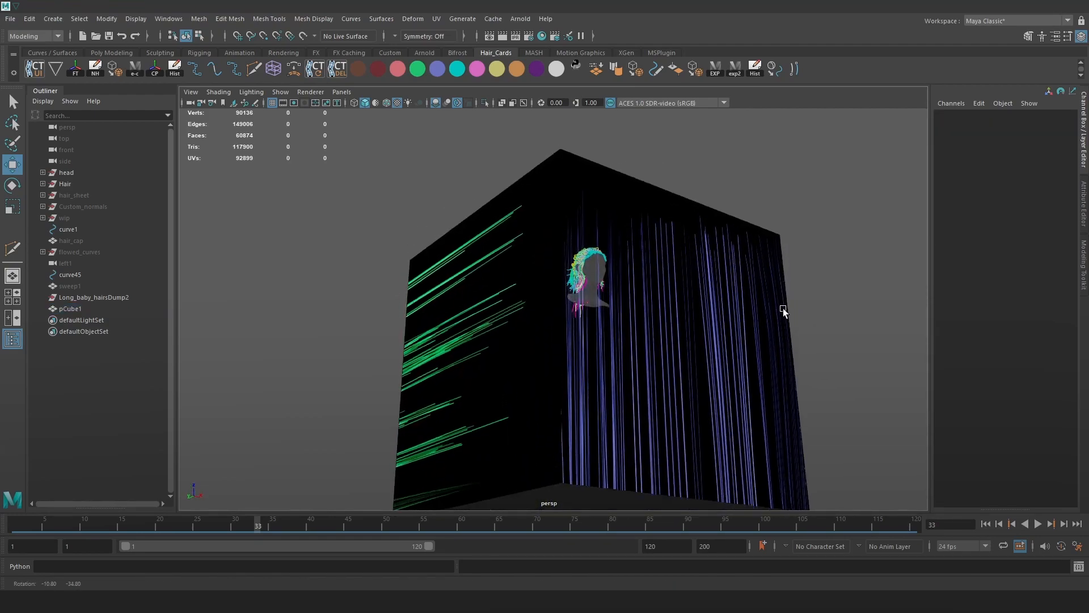
right_click_drag(783, 310, 881, 418, "alt")
left_click_drag(881, 418, 793, 341, "alt")
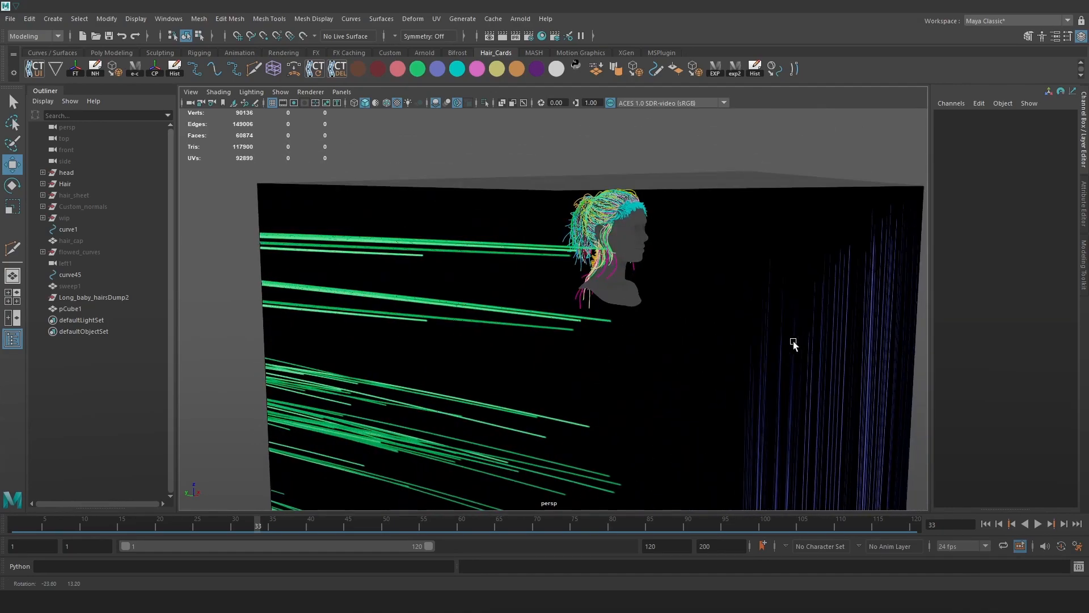
Turn off Alpha Cut Prepass in the Viewport 2.0 renderer settings.
left_click(311, 91)
left_click(375, 113)
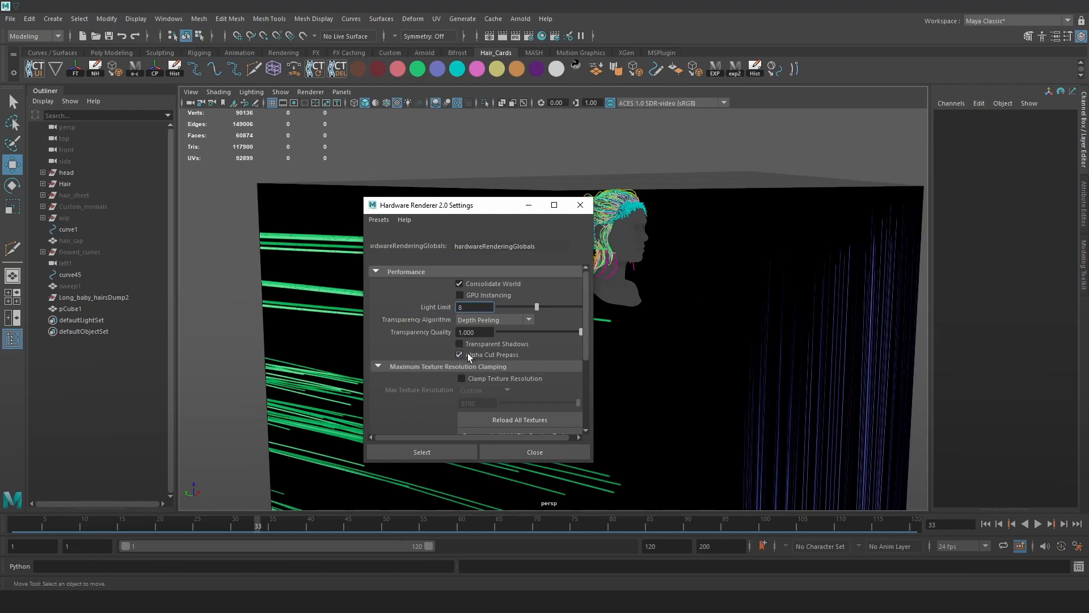
left_click(463, 355)
left_click(580, 205)
Assign an existing material to the cube's top face.
left_click_drag(717, 281, 674, 299, "alt")
scroll(658, 272, "down", 10)
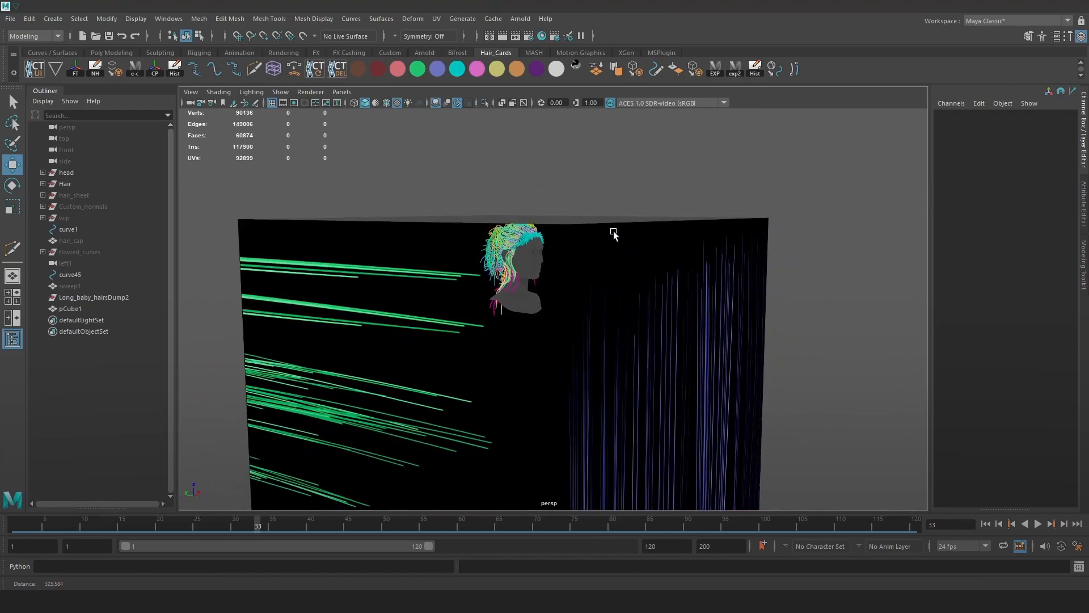
left_click(639, 243)
right_click_drag(642, 257, 617, 261)
left_click(632, 265)
key("space")
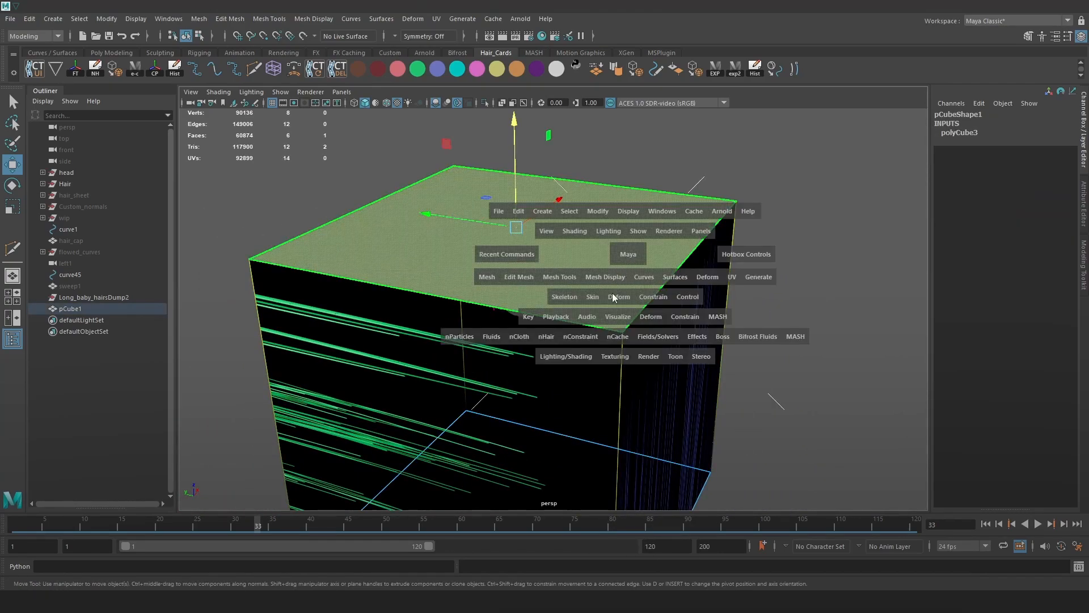
left_click(566, 356)
mouse_move(665, 422)
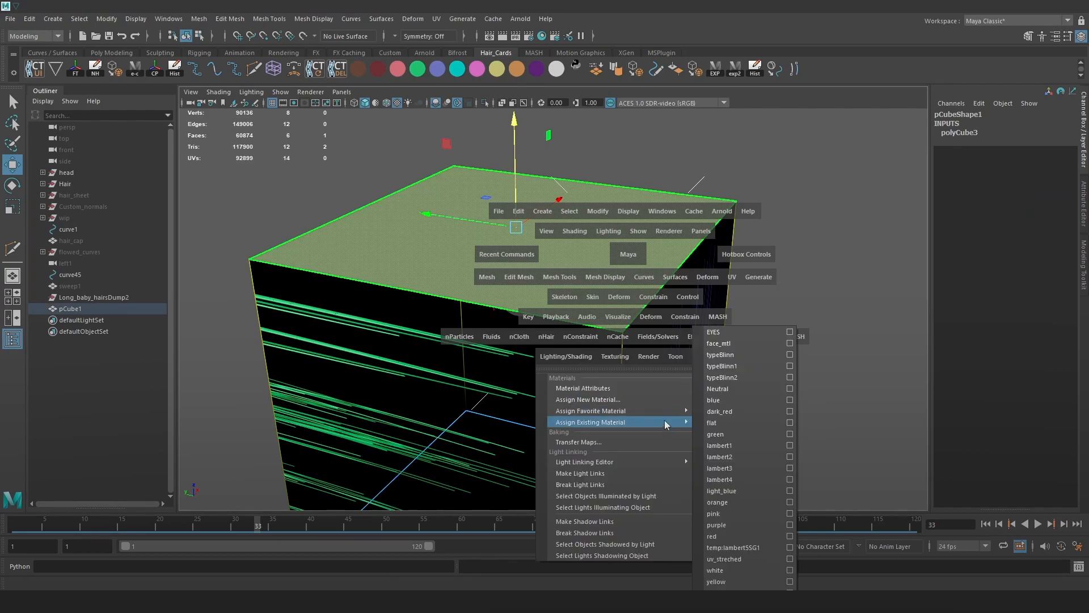
left_click(720, 400)
Give the cube's front face the orange material.
left_click_drag(414, 330, 513, 355, "alt")
left_click(515, 355)
scroll(640, 318, "down", 3)
key("space")
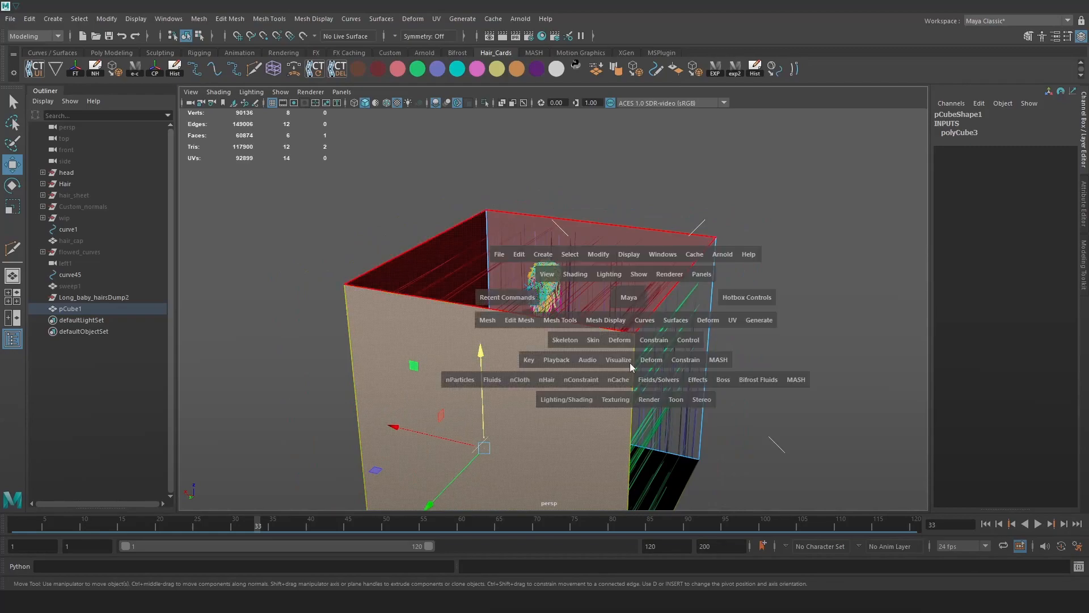
left_click(573, 400)
mouse_move(666, 252)
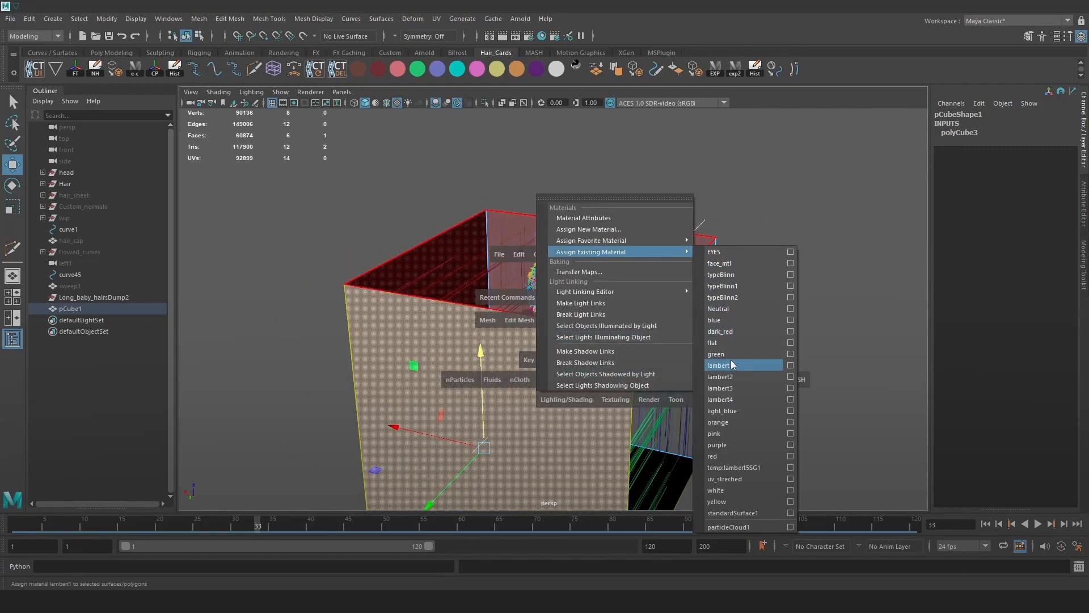
left_click(733, 423)
Give the cube's left face the pink material.
left_click_drag(541, 301, 628, 309, "alt")
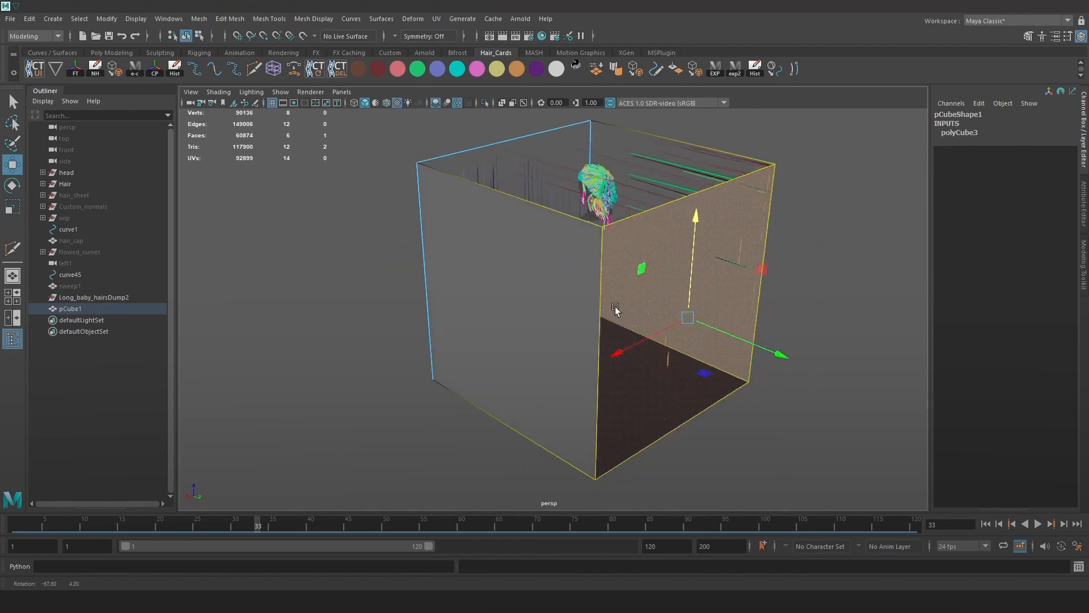
left_click(584, 282)
key("space")
left_click(550, 374)
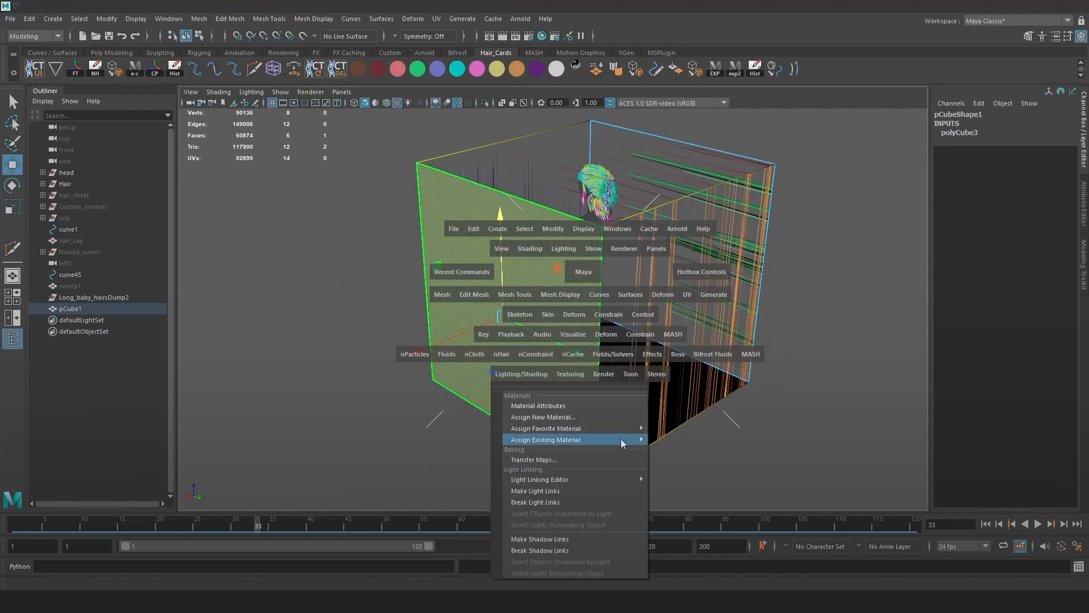
mouse_move(641, 444)
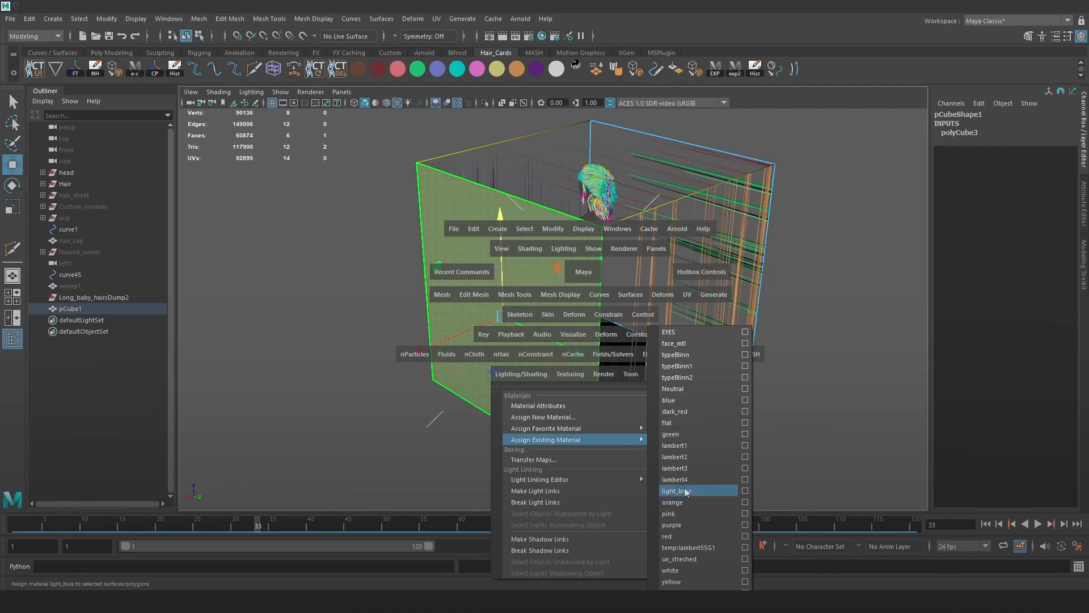
left_click(685, 514)
Extrude the cube's bottom face so it can be moved down.
left_click_drag(596, 389, 536, 470, "alt")
key("ctrl+e")
key("w")
Assign an existing material to the lower side face of the extruded cube.
middle_click_drag(536, 470, 559, 352, "alt")
mouse_move(559, 352)
left_mouse_down("alt")
mouse_move(597, 322)
mouse_move(653, 343)
mouse_move(511, 365)
mouse_move(584, 348)
left_mouse_up("alt")
left_click(562, 345)
key("space")
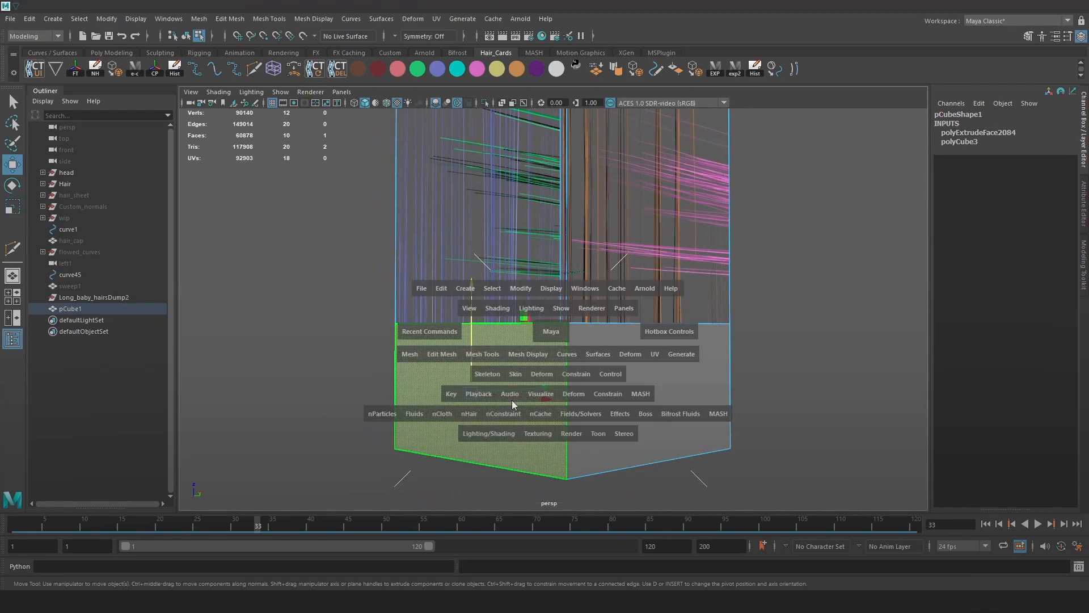
left_click(492, 432)
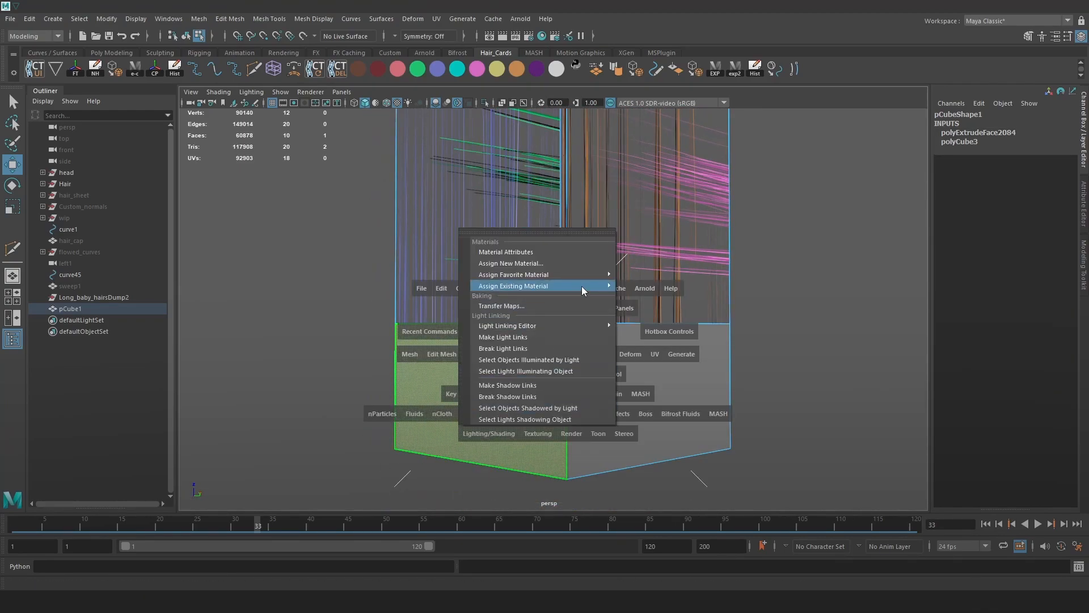
mouse_move(581, 286)
left_click(639, 478)
Assign existing materials to the lower right face and another lower face.
left_click(635, 386)
key("space")
left_click(590, 429)
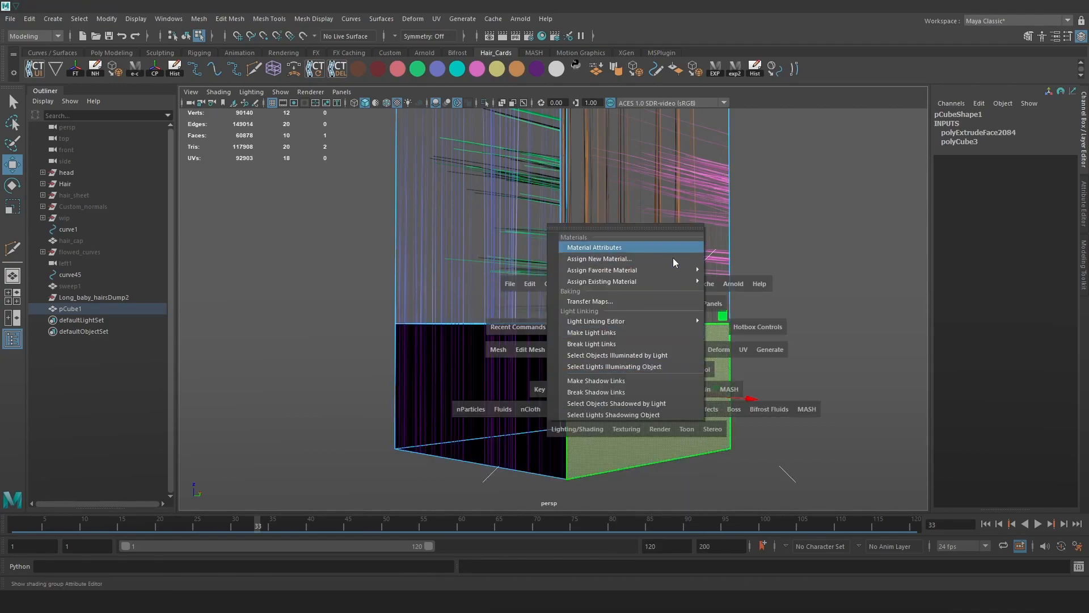
mouse_move(675, 281)
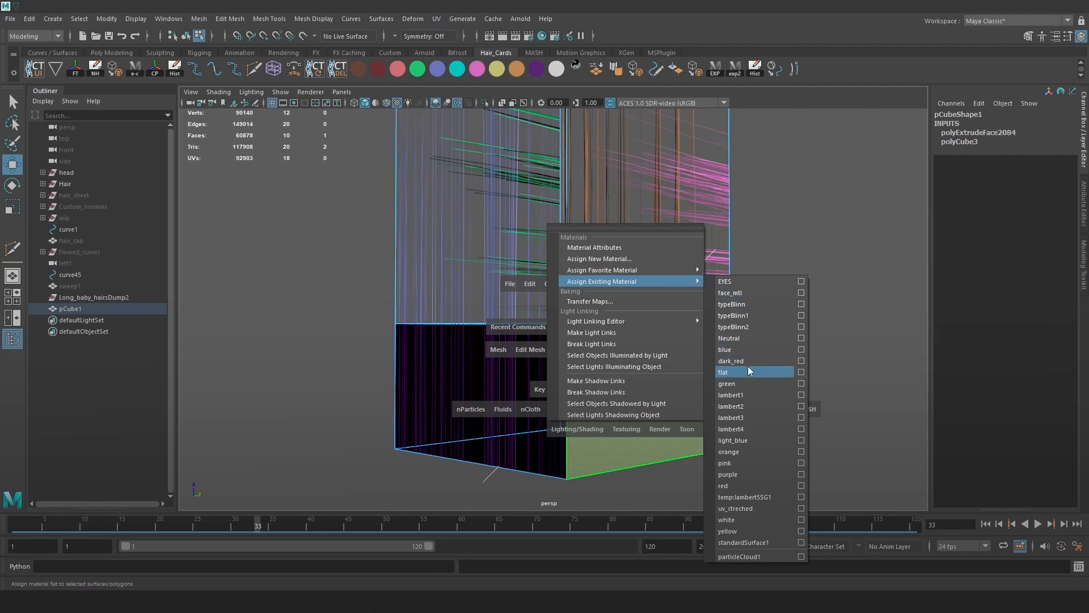
left_click(737, 484)
left_click_drag(759, 410, 669, 400, "alt")
left_click(776, 381)
left_click(668, 401)
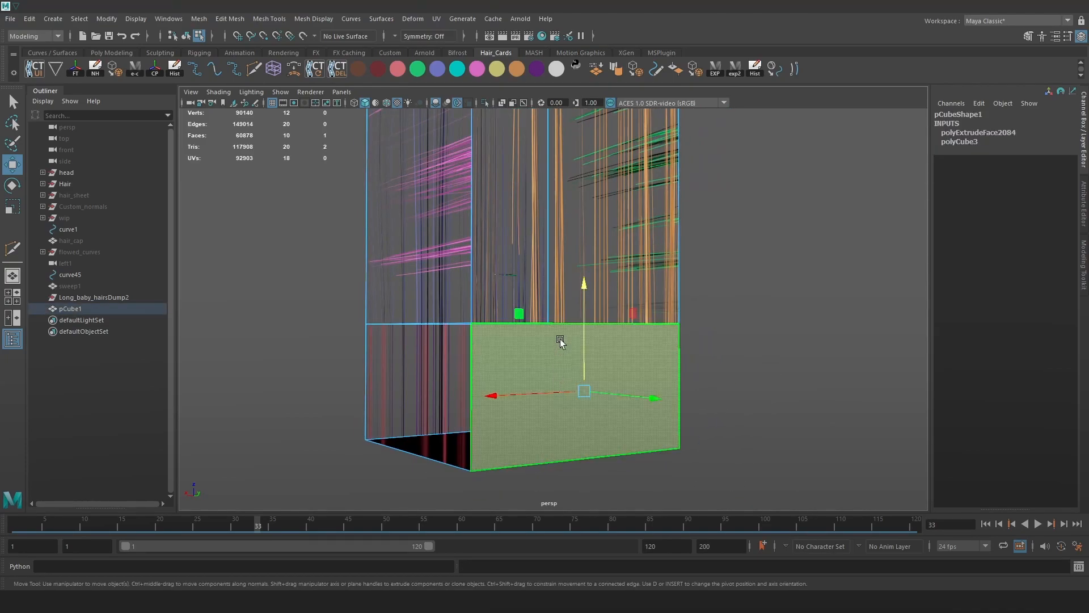
key("space")
left_click(499, 442)
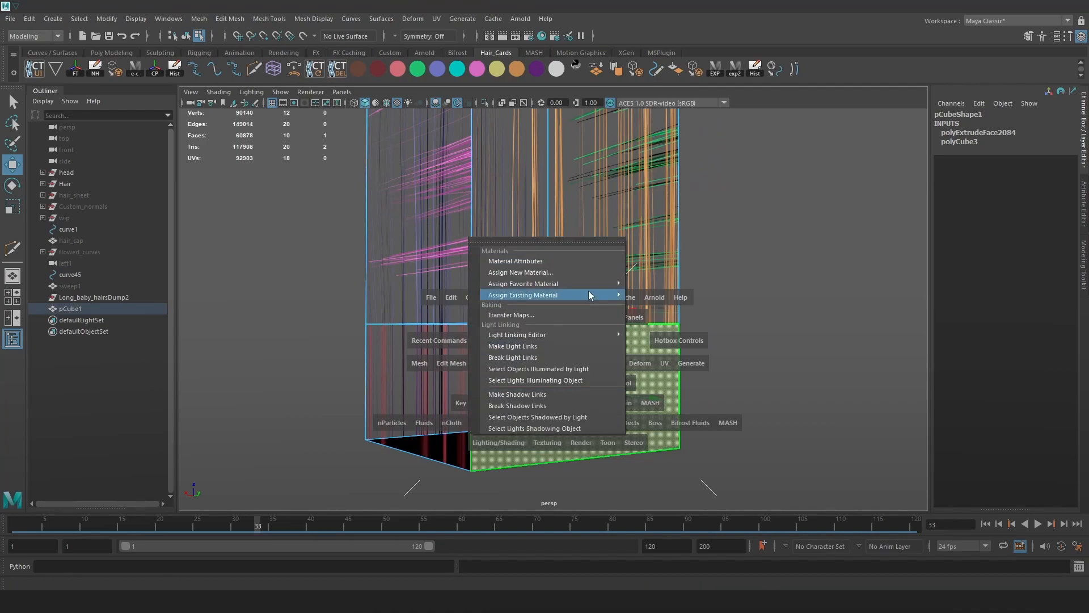
mouse_move(596, 294)
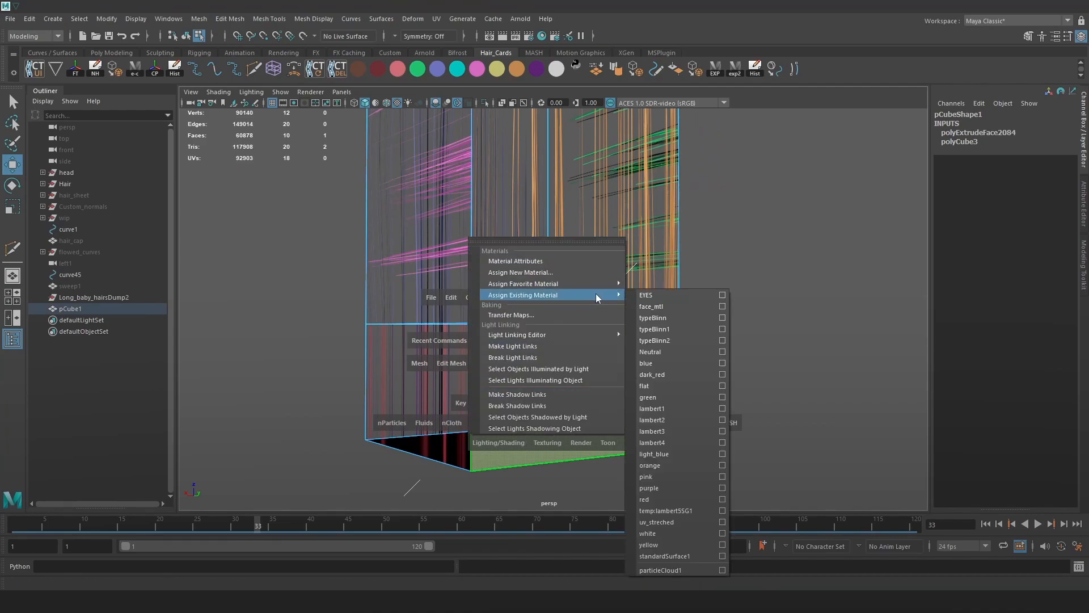
left_click(658, 534)
Give the cube's front lower face the yellow material.
left_click_drag(716, 265, 854, 298, "alt")
left_click(700, 310)
left_click(650, 381)
key("space")
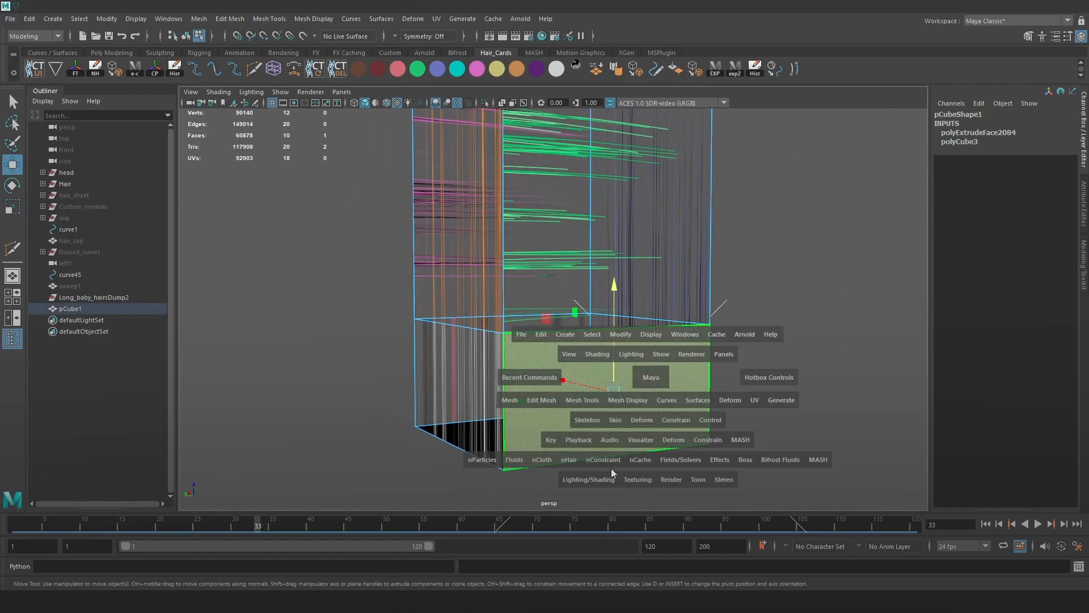
left_click(590, 479)
mouse_move(684, 329)
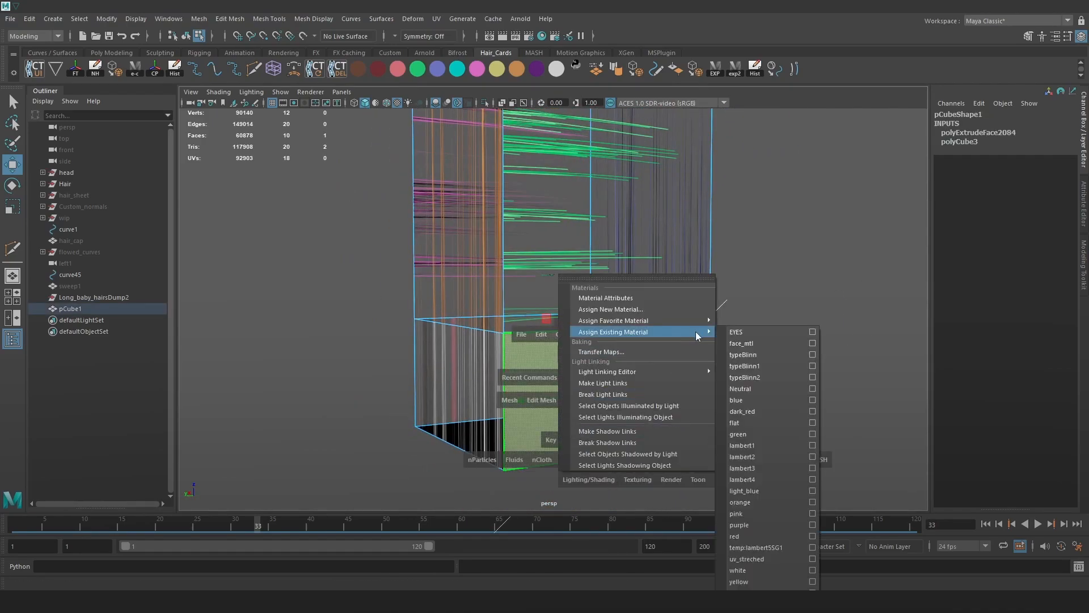
left_click(749, 572)
Assign the dark_red material to the selected cube faces.
left_click_drag(649, 393, 555, 333, "alt")
key("space")
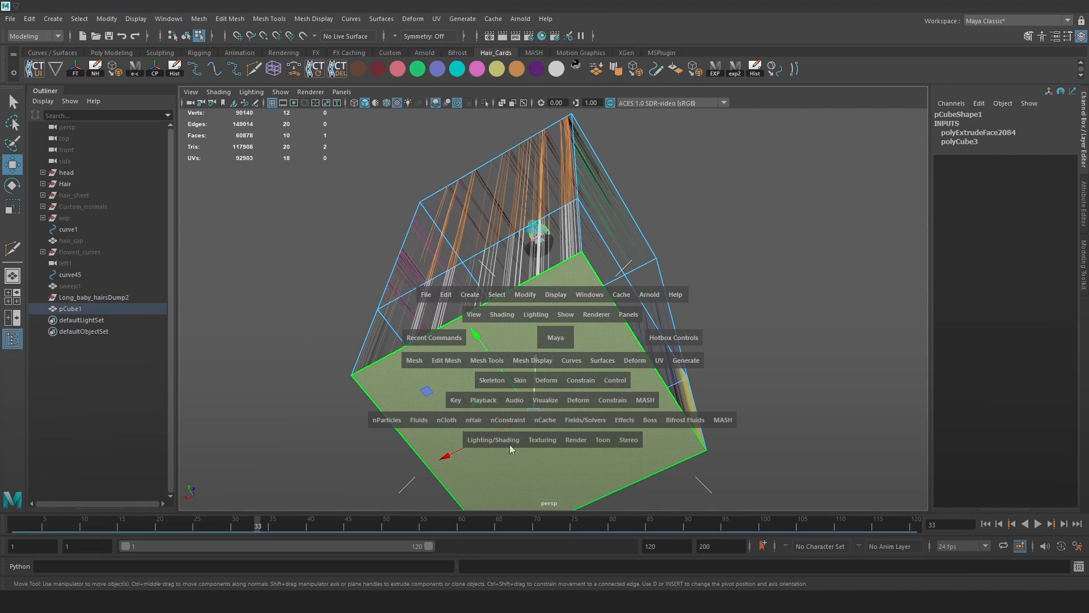
left_click(509, 443)
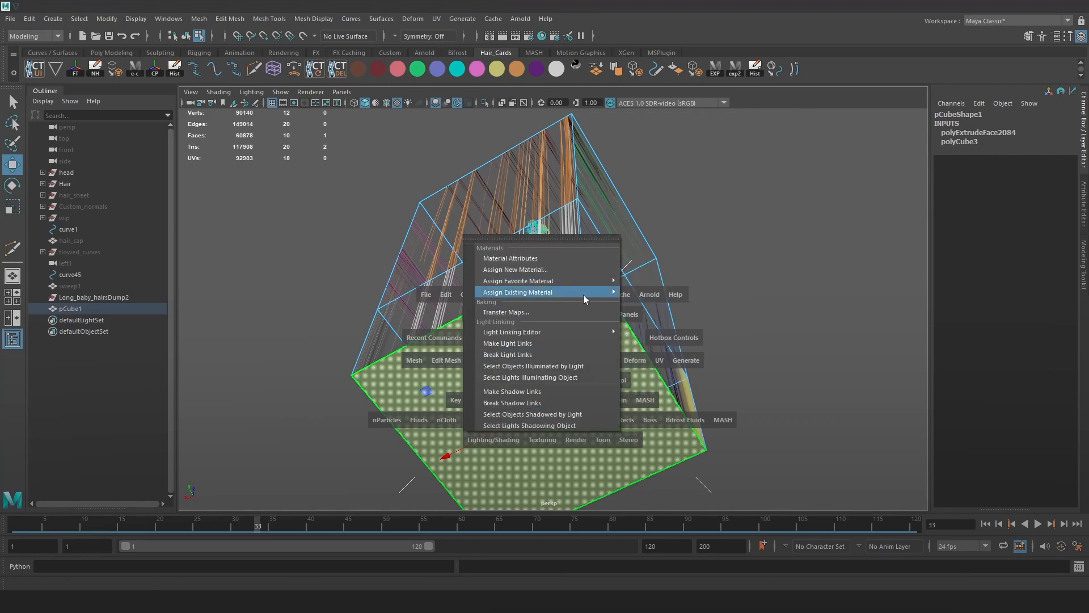
mouse_move(584, 295)
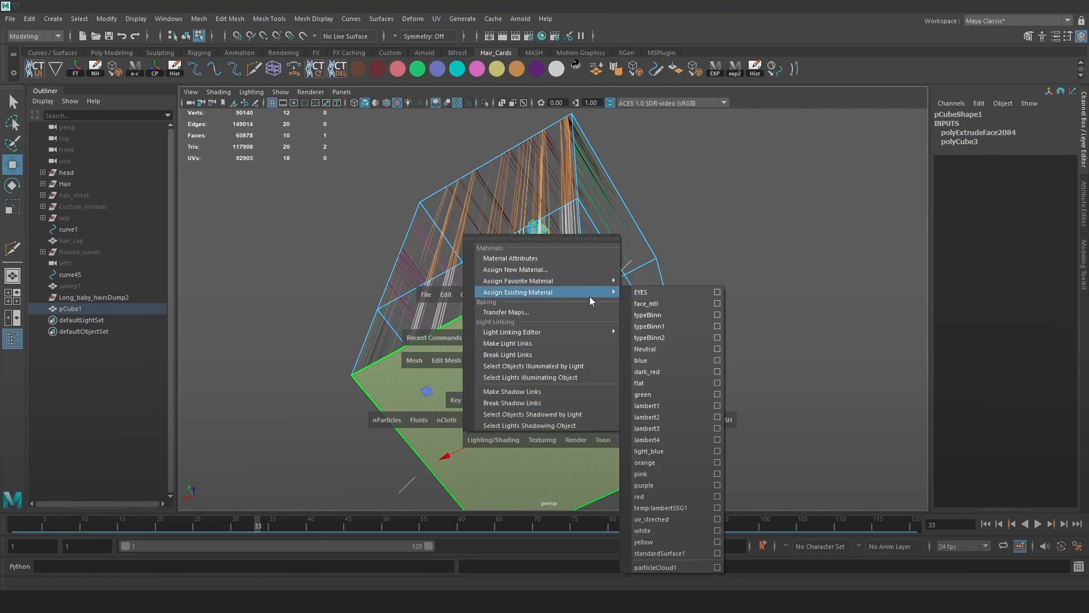
left_click(658, 375)
Select the whole cube pCube1 in object mode and copy it to the clipboard.
left_click_drag(639, 301, 600, 278, "alt")
right_click_drag(600, 277, 834, 143)
left_click(730, 298)
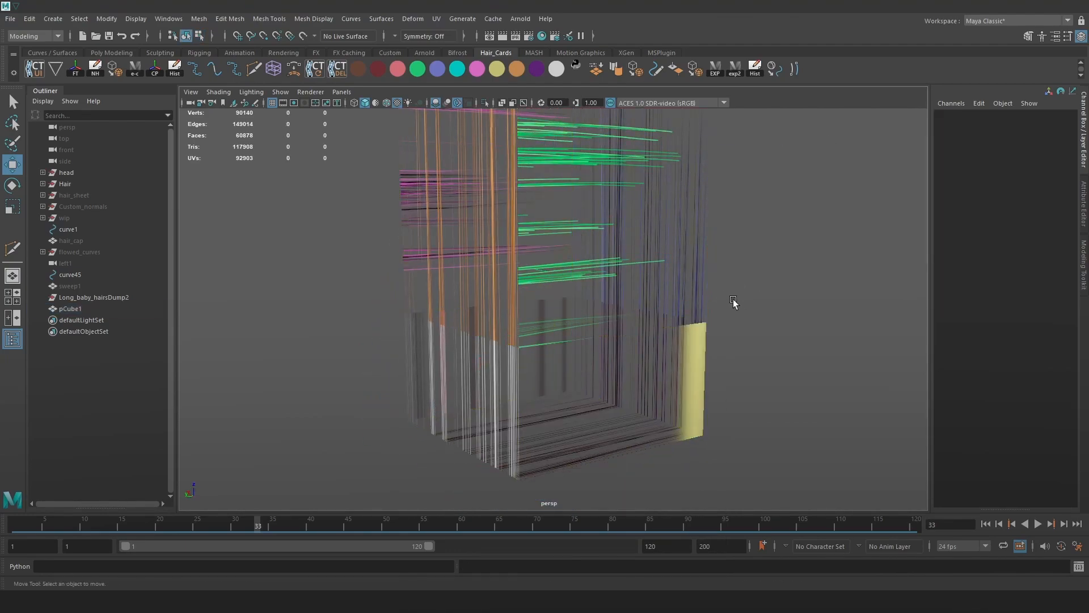
right_click_drag(729, 298, 671, 259, "alt")
left_click_drag(671, 260, 554, 254, "alt")
left_click(556, 254)
middle_click_drag(793, 205, 761, 276, "alt")
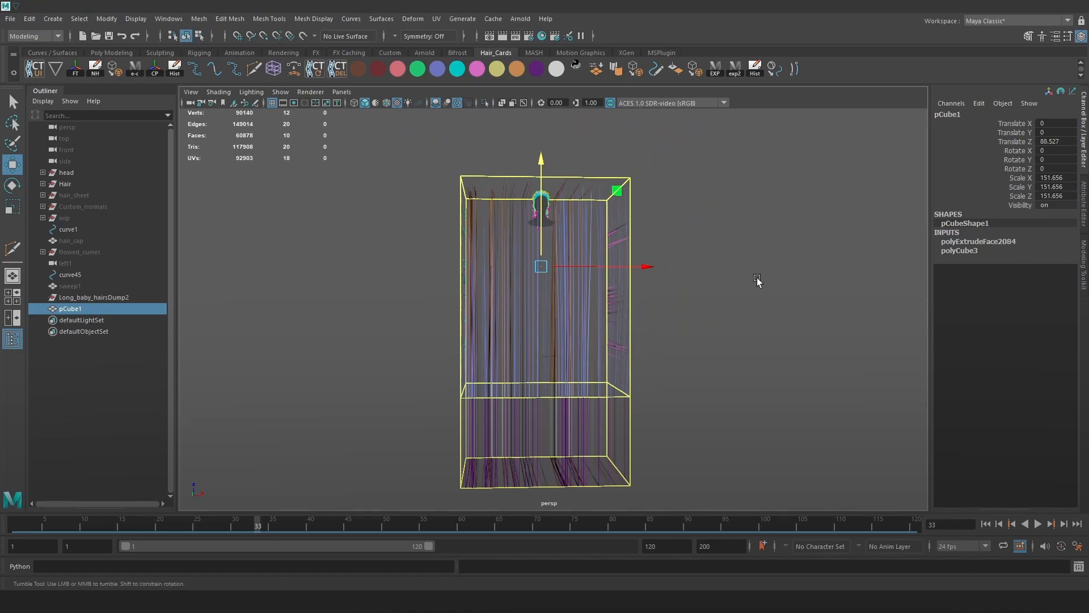
left_click_drag(760, 276, 717, 280, "alt")
key("q")
key("ctrl+c")
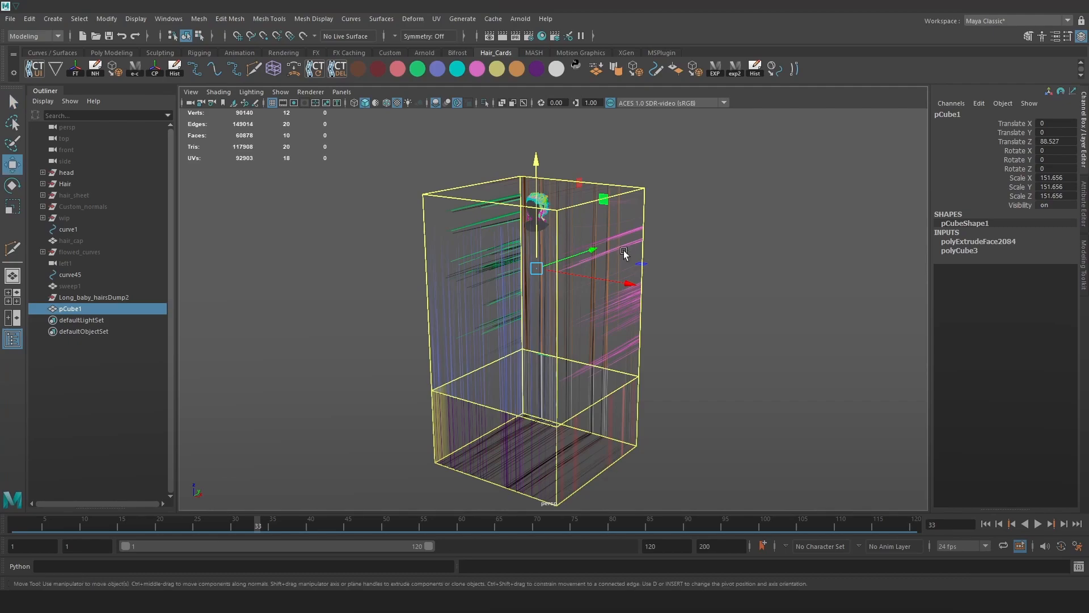
left_click(10, 18)
Open Hair_Clean.ma from recent files, discarding unsaved changes to the current scene.
mouse_move(111, 375)
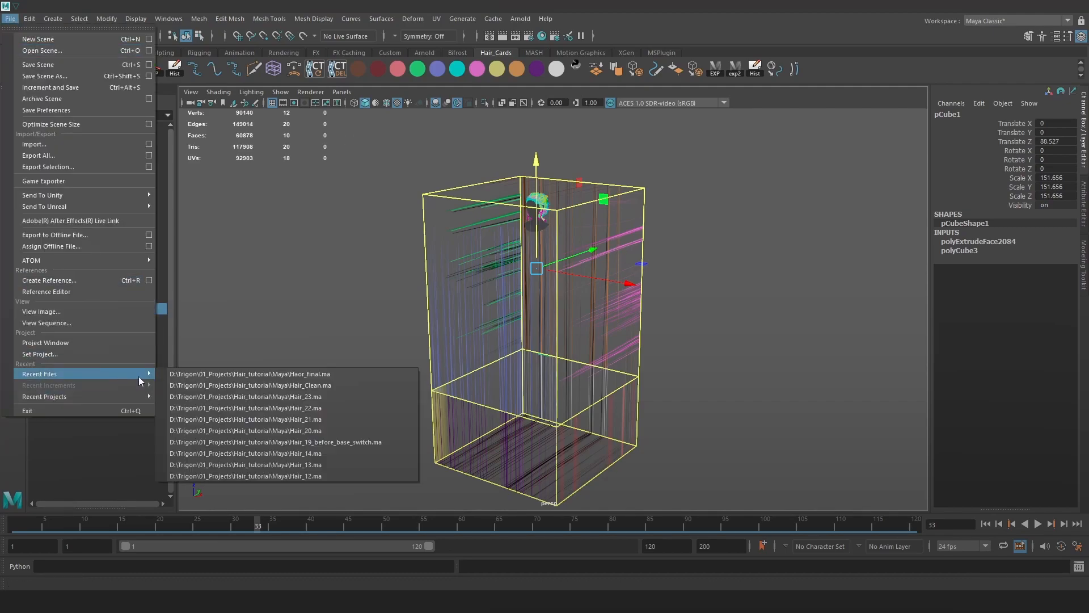
left_click(225, 373)
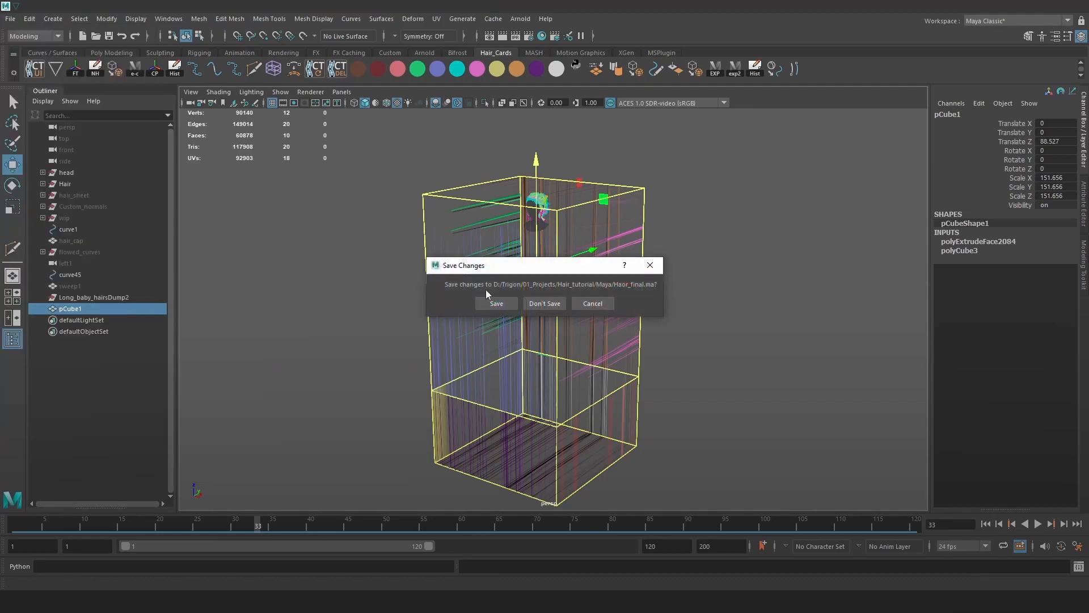
left_click(548, 303)
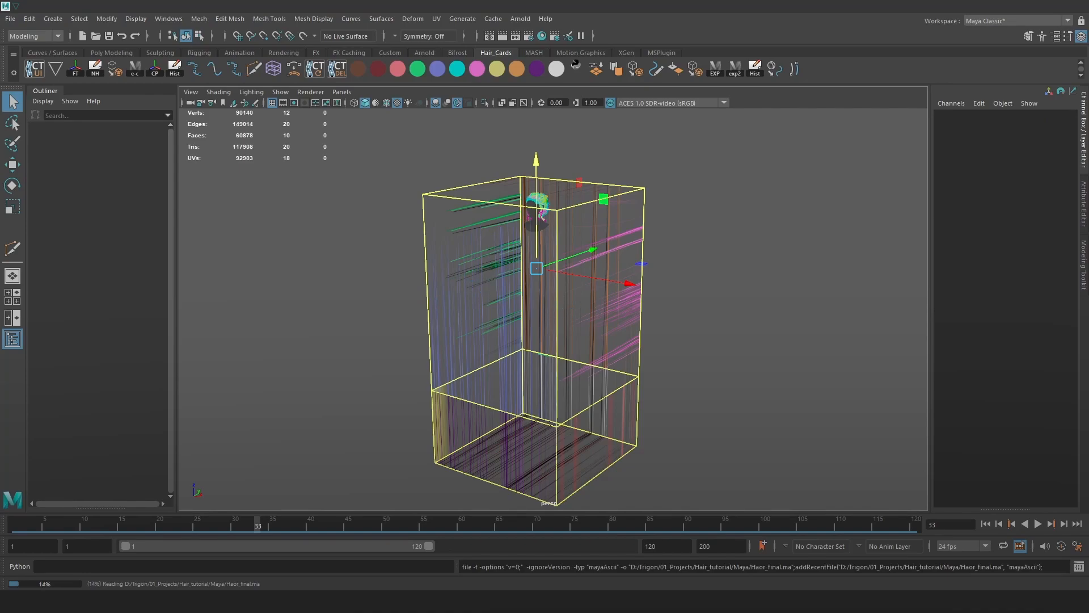
left_click(14, 21)
mouse_move(87, 373)
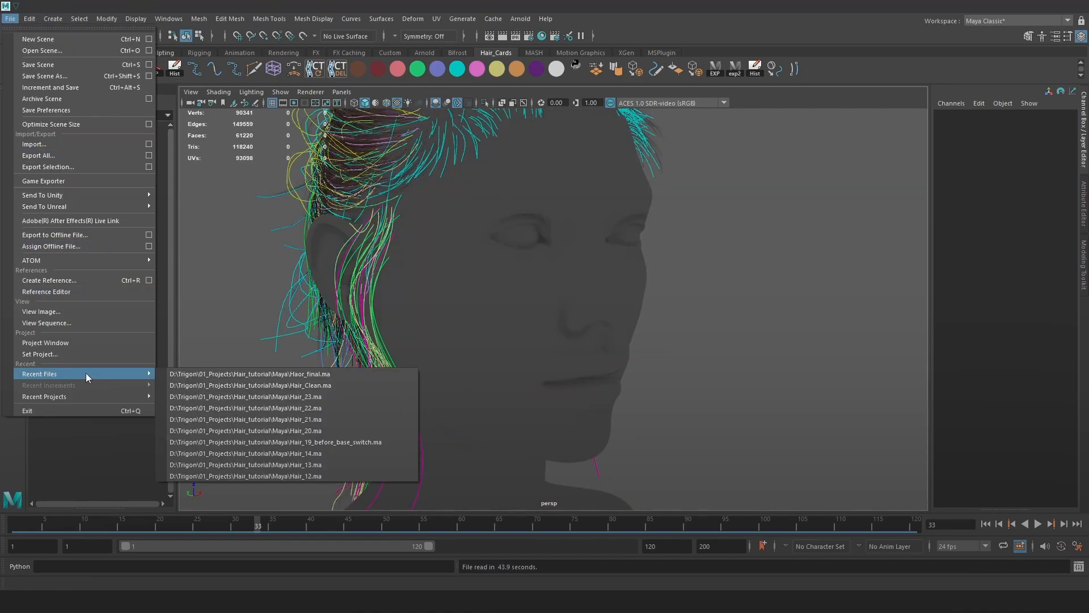
left_click(253, 386)
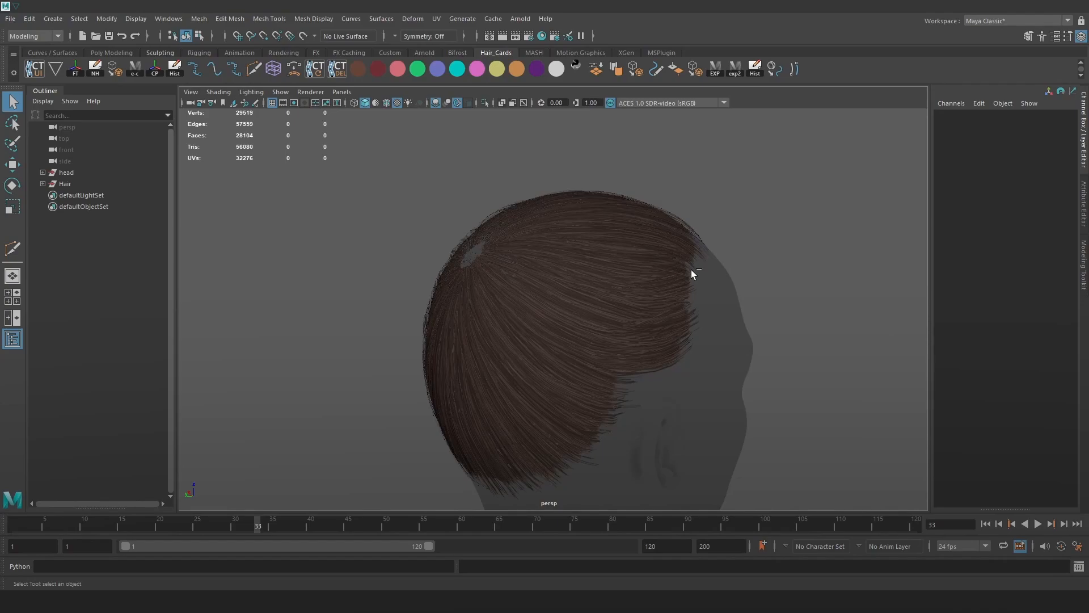
Frame and delete the pasted group, keeping only its materials.
left_click(691, 270)
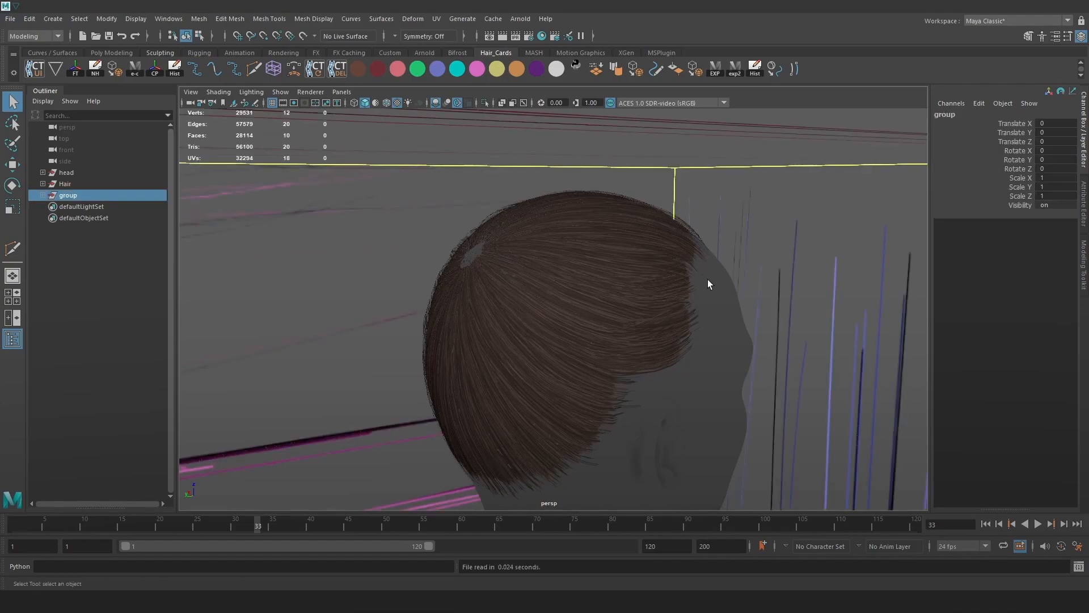
key("f")
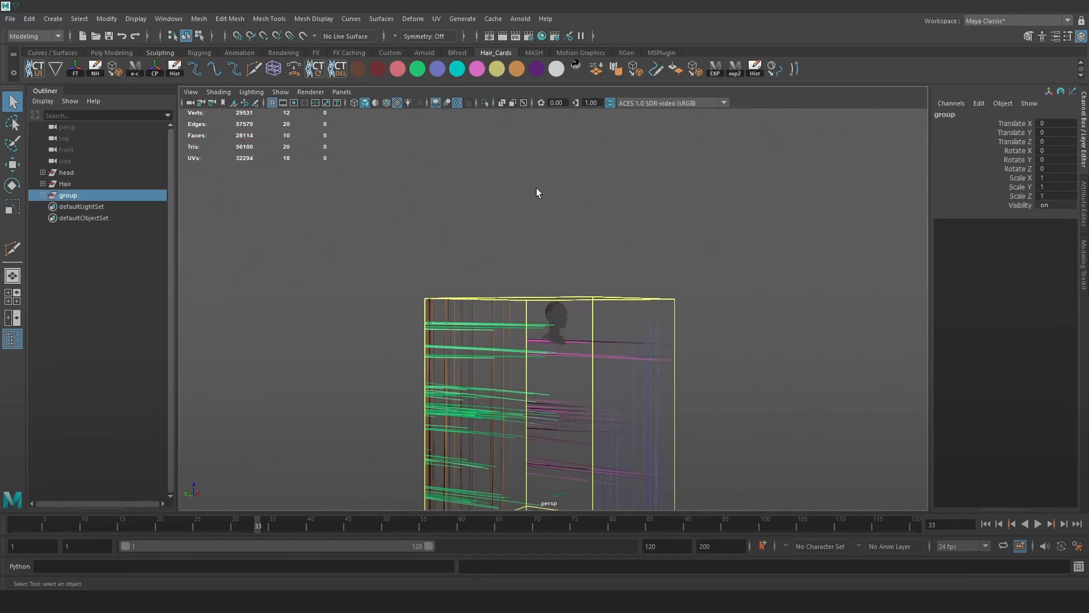
key("Delete")
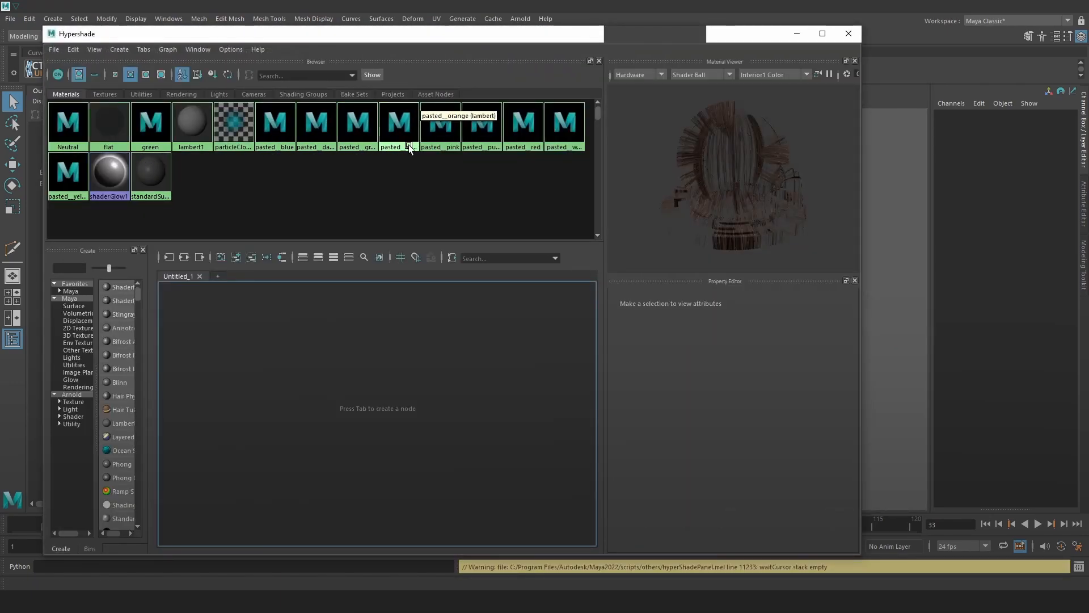
Strip the pasted__ prefix, renaming the materials blue, dark_red, green and orange.
left_click(274, 126)
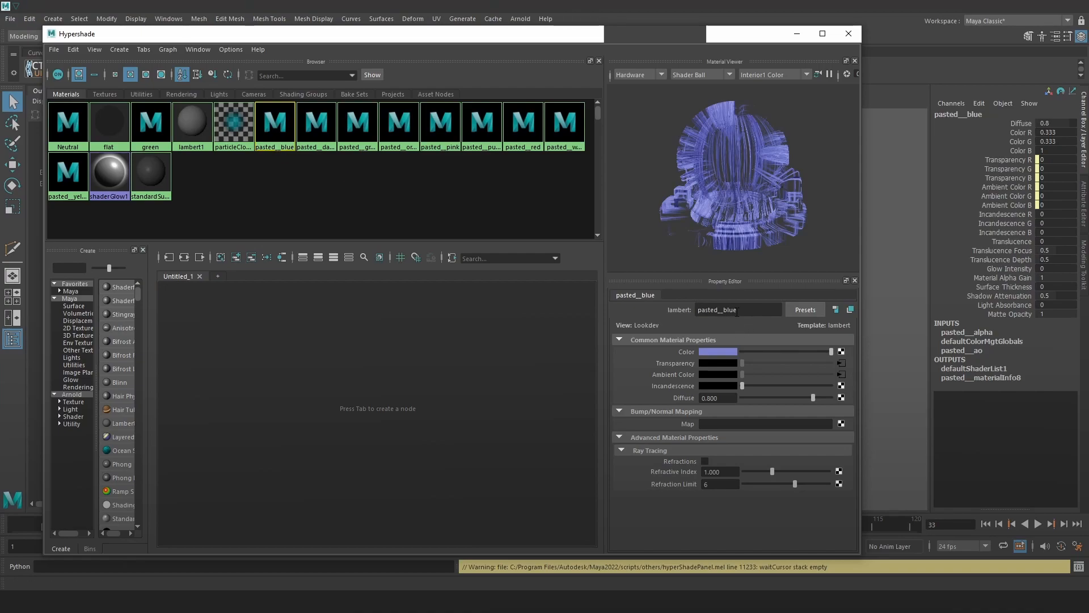
key("BackSpace")
key("Return")
left_click(316, 126)
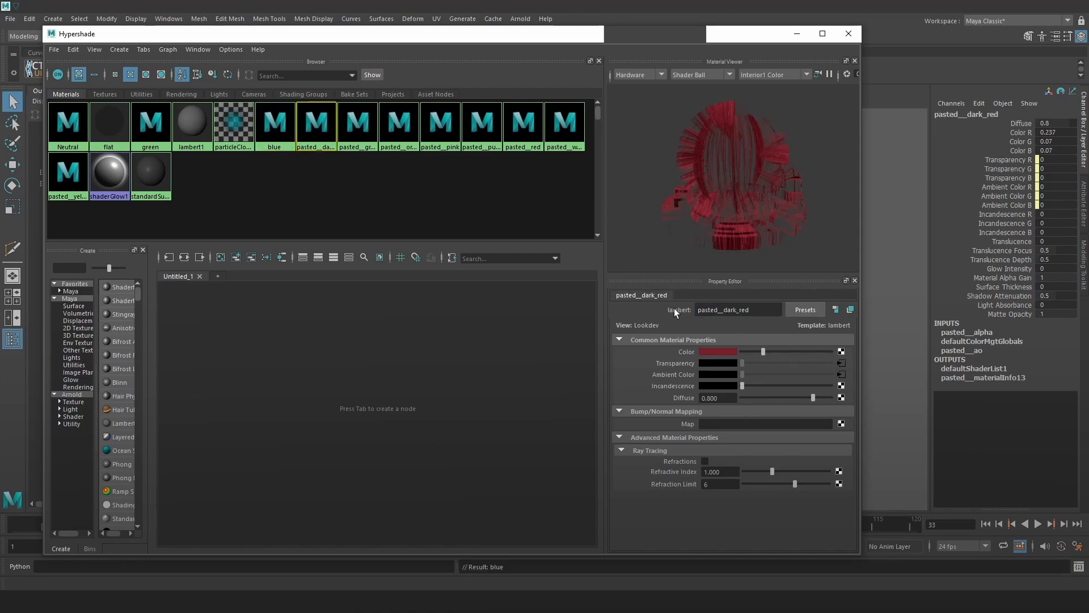
key("Return")
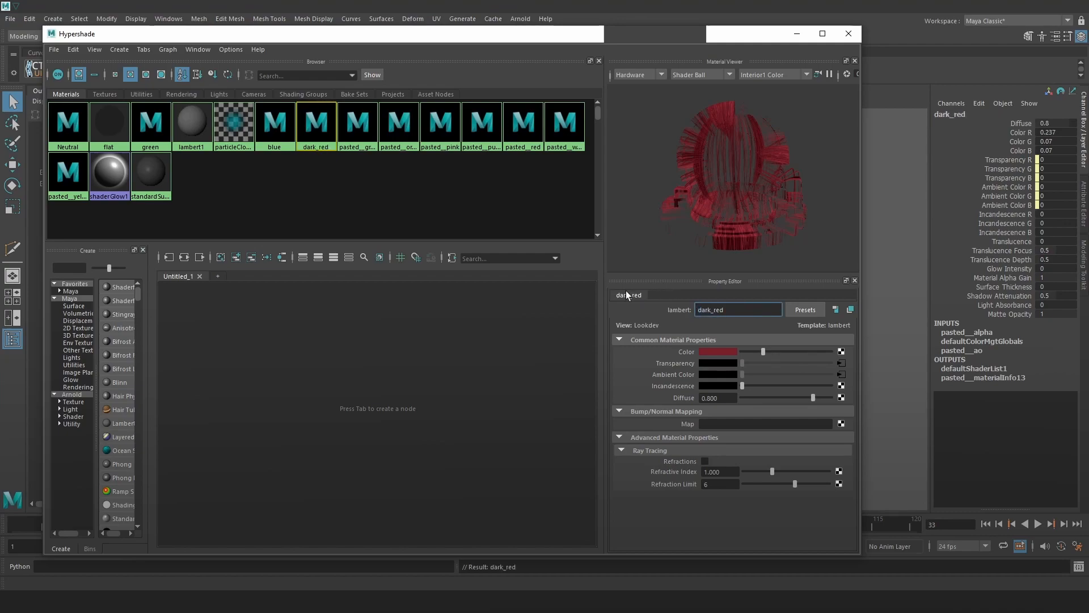
left_click(359, 126)
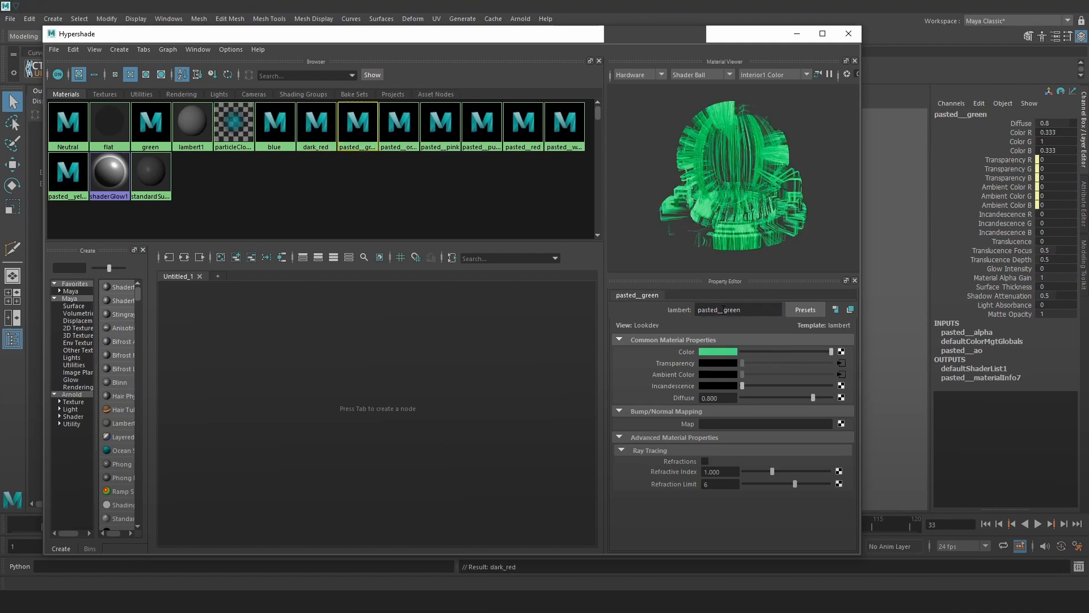
key("BackSpace")
key("Return")
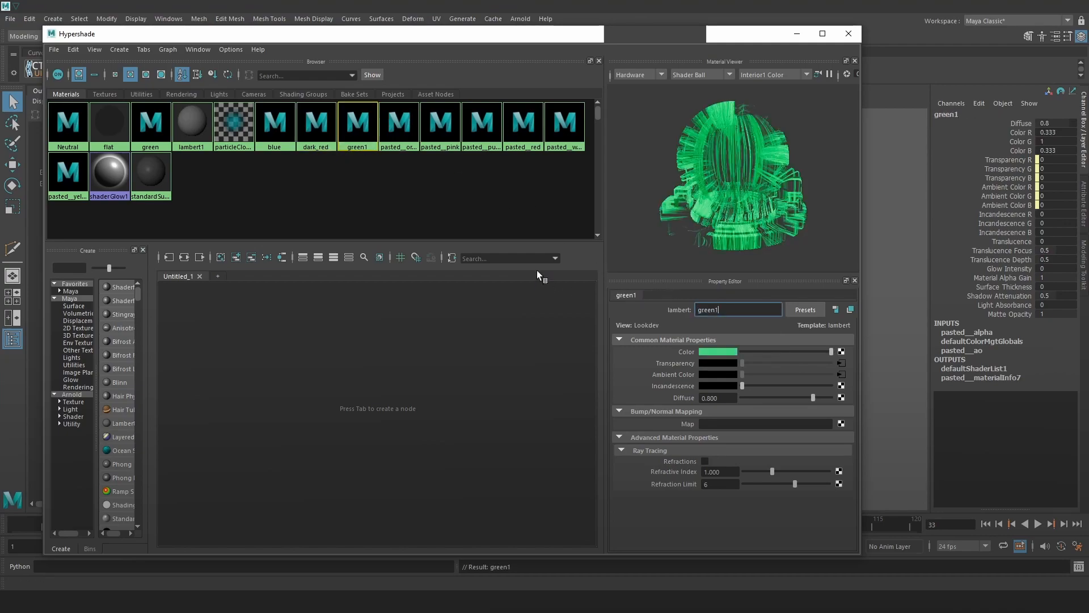
left_click(399, 125)
left_click_drag(724, 309, 641, 299)
key("Return")
Delete the duplicate green1 material and rename pasted__pink and pasted__purple to pink and purple.
left_click(362, 122)
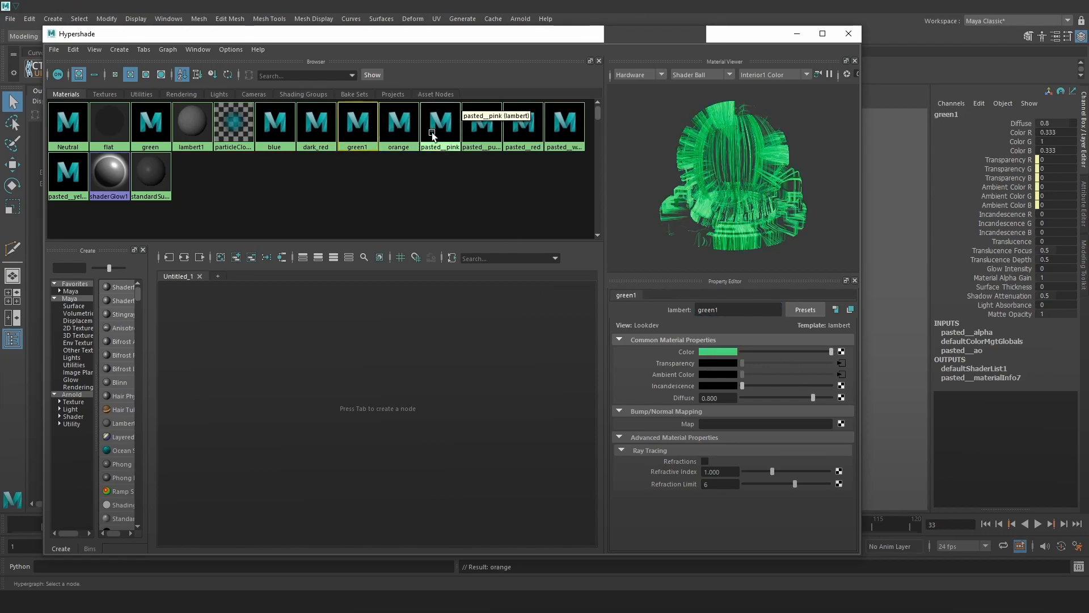
key("Delete")
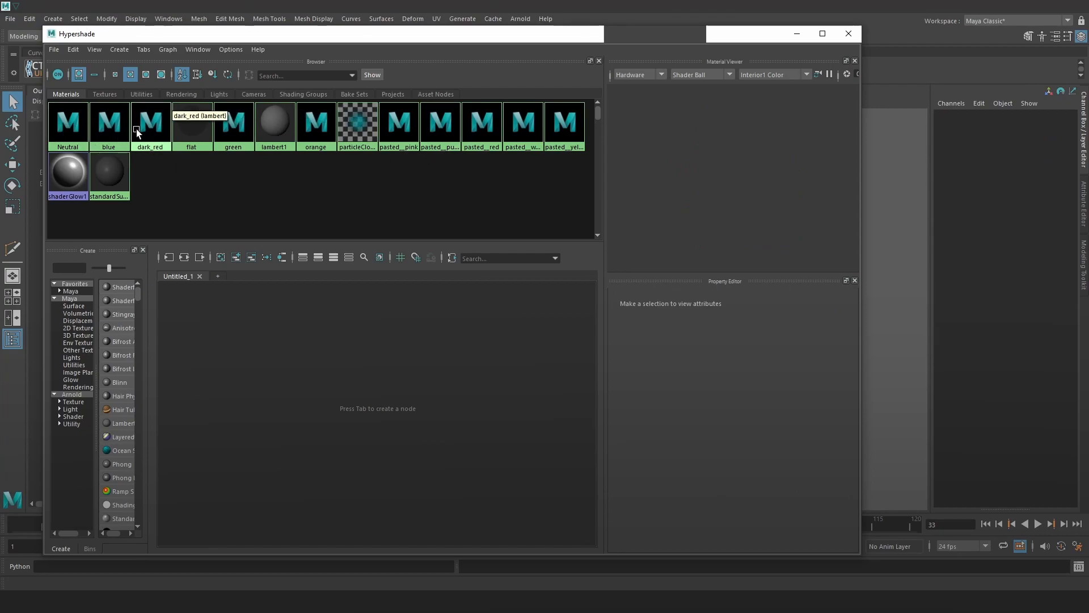
left_click(316, 127)
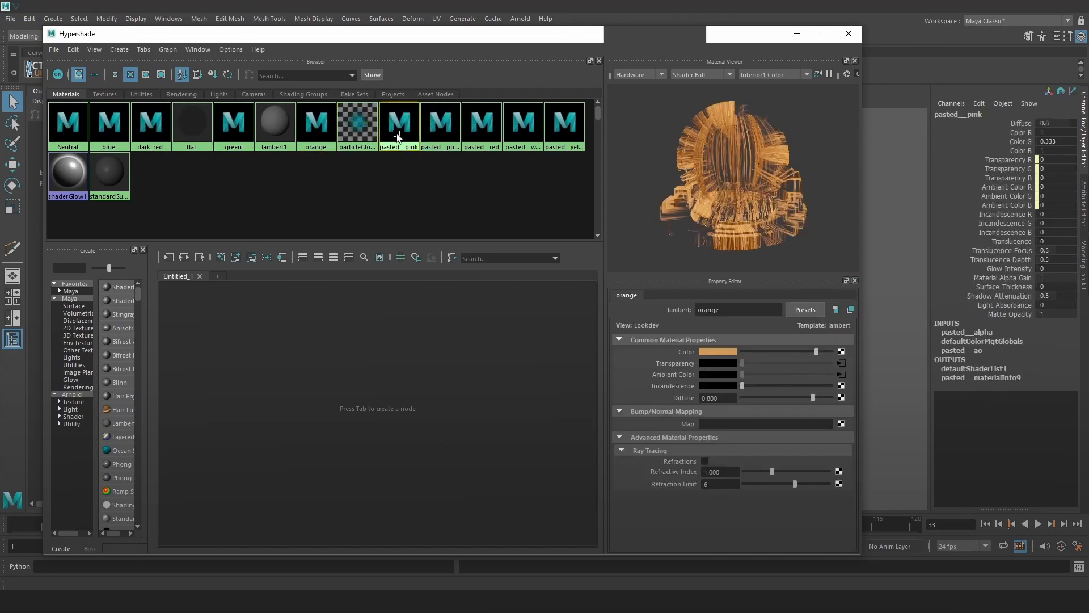
key("BackSpace")
key("Return")
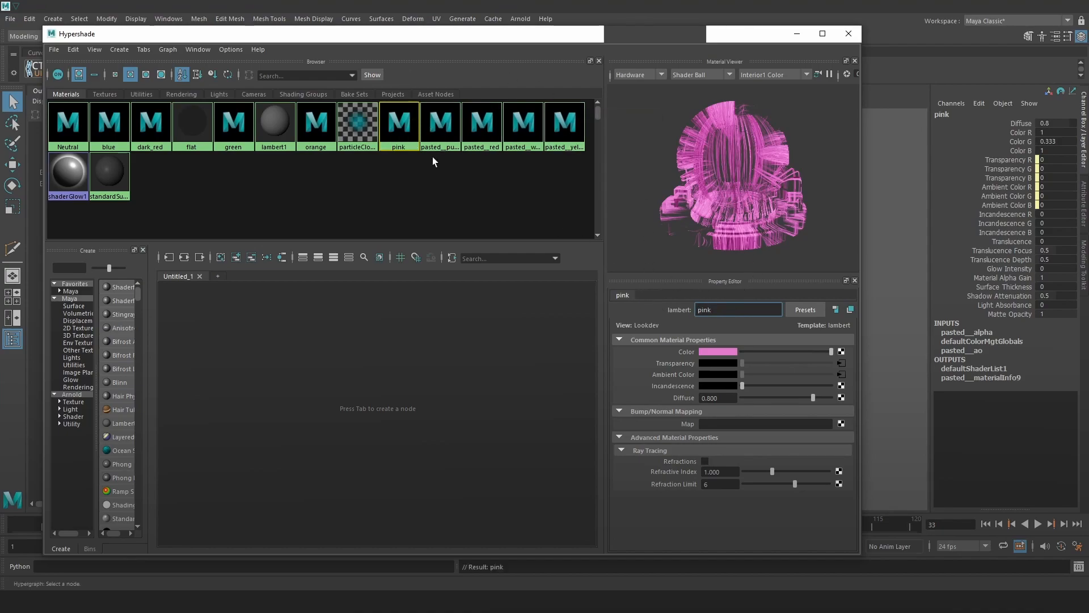
left_click(440, 127)
left_click_drag(724, 309, 697, 310)
key("BackSpace")
key("Return")
Remove the pasted__ prefix so the remaining materials are named red, white and yellow.
left_click(481, 128)
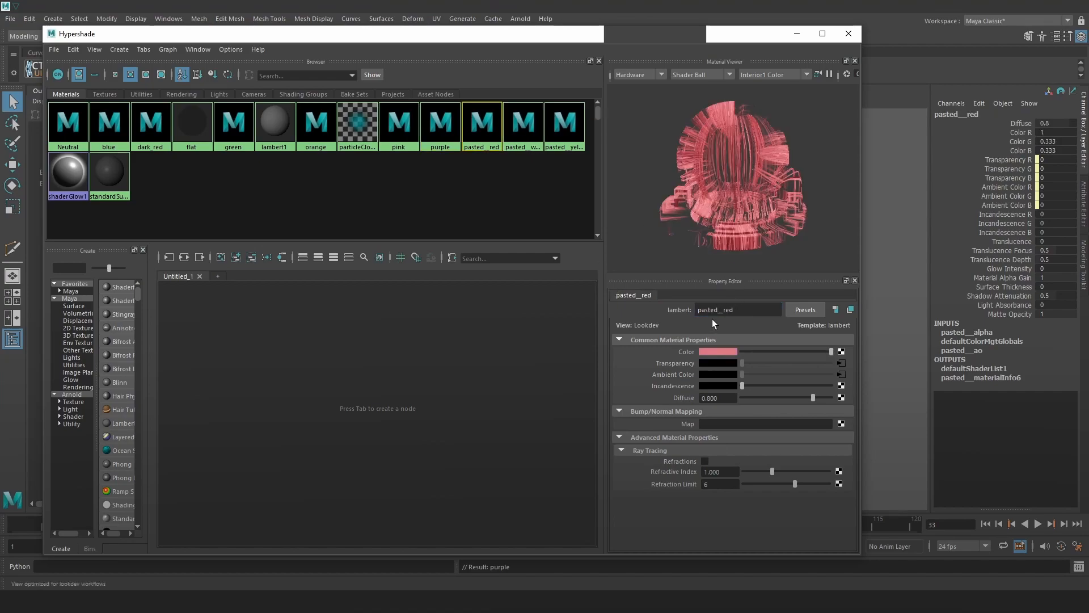
key("Return")
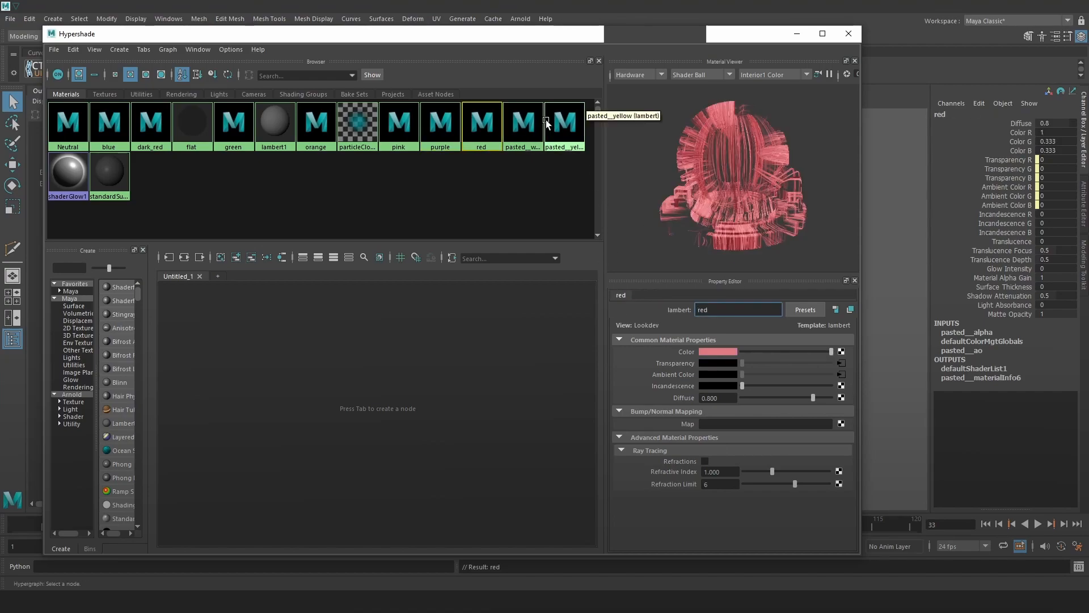
left_click(523, 125)
left_click_drag(721, 310, 655, 305)
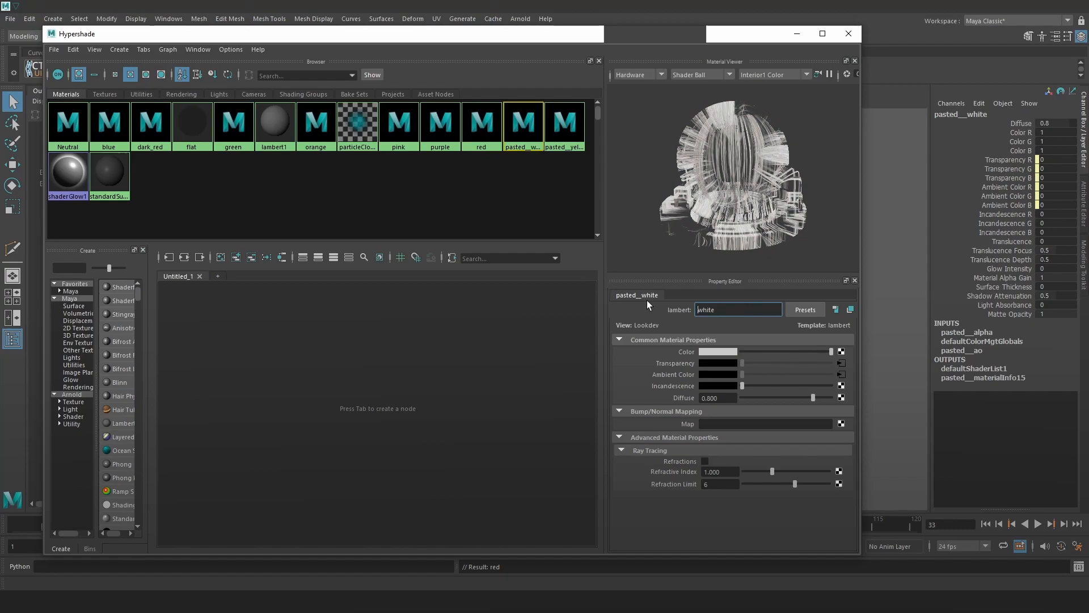
key("Return")
left_click(565, 122)
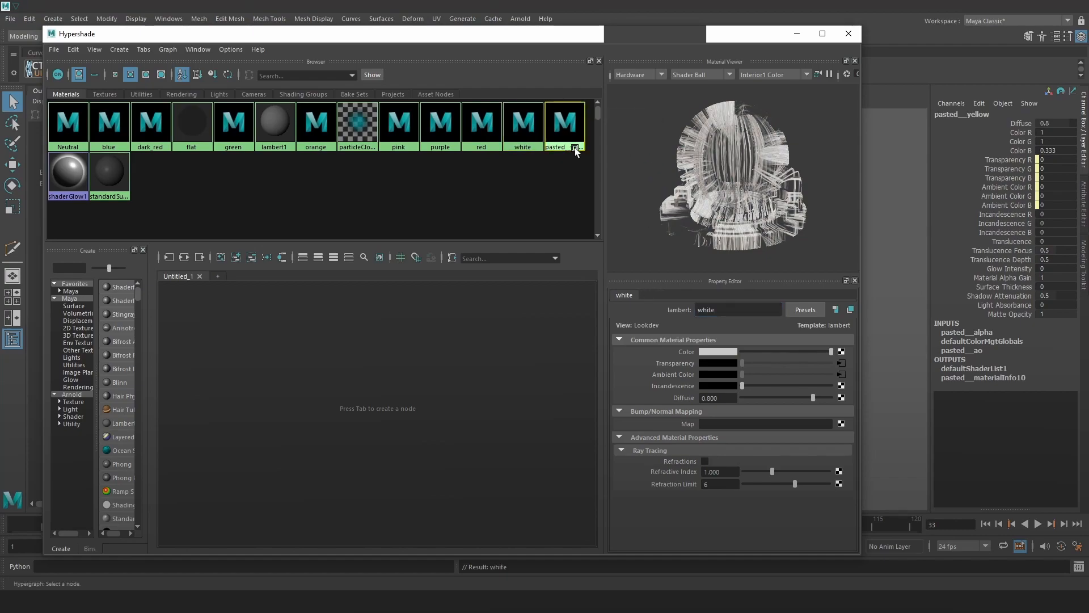
key("Return")
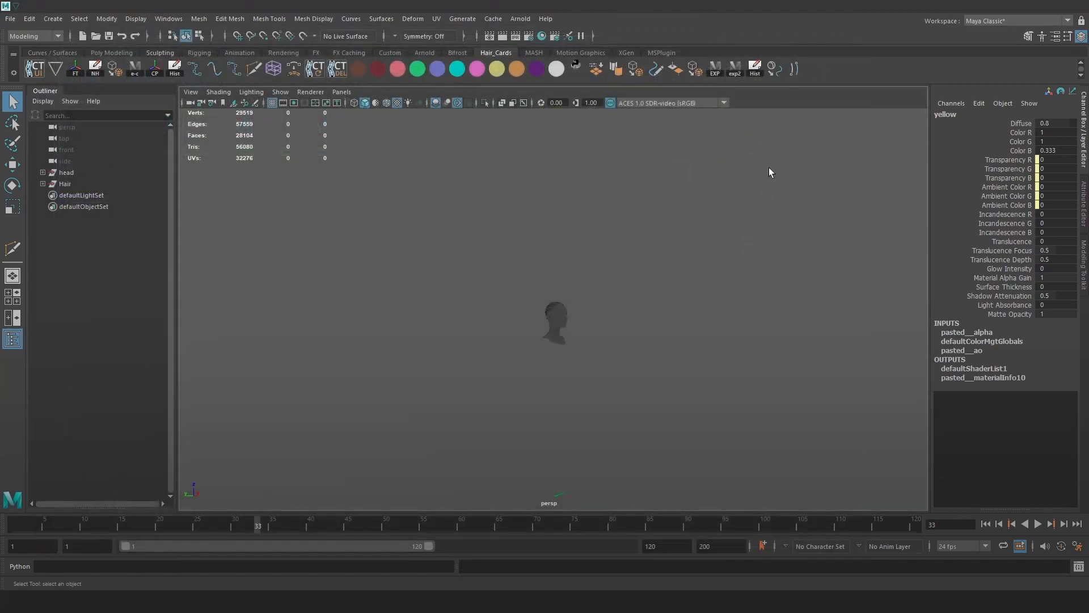
Expand the head, Hair and Main groups in the Outliner and frame the Base hair mesh.
scroll(670, 342, "up", 3)
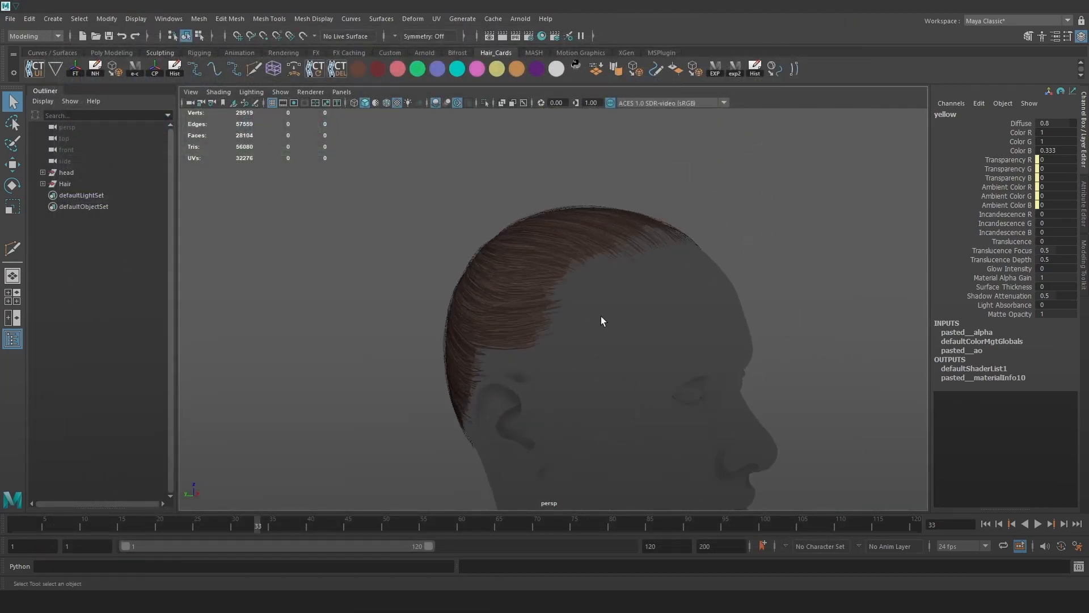
left_click(42, 172)
left_click(73, 183)
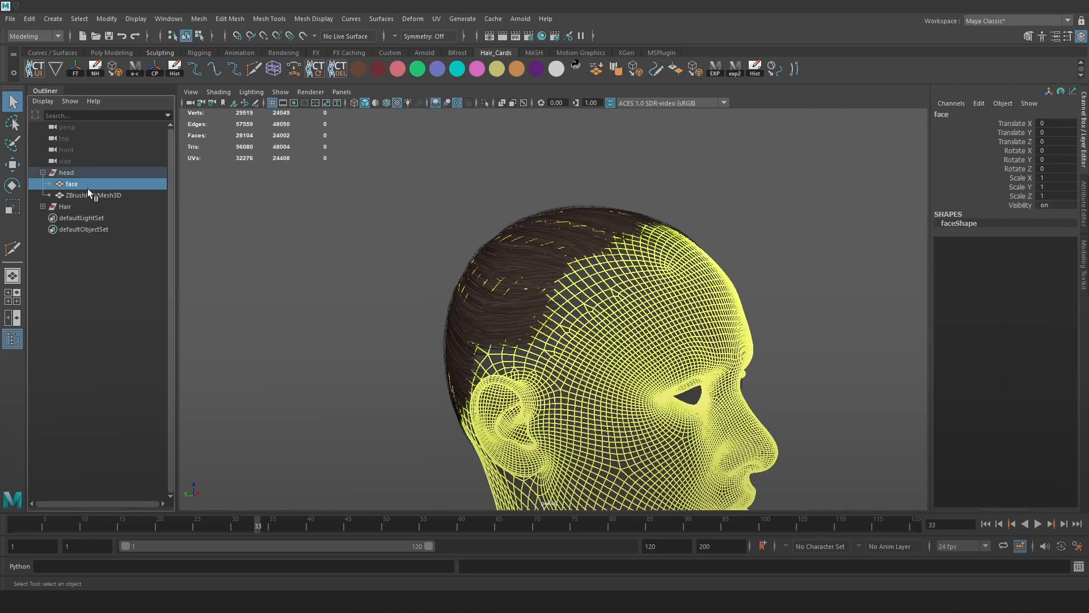
left_click(94, 194)
scroll(406, 217, "up", 2)
left_click(42, 206)
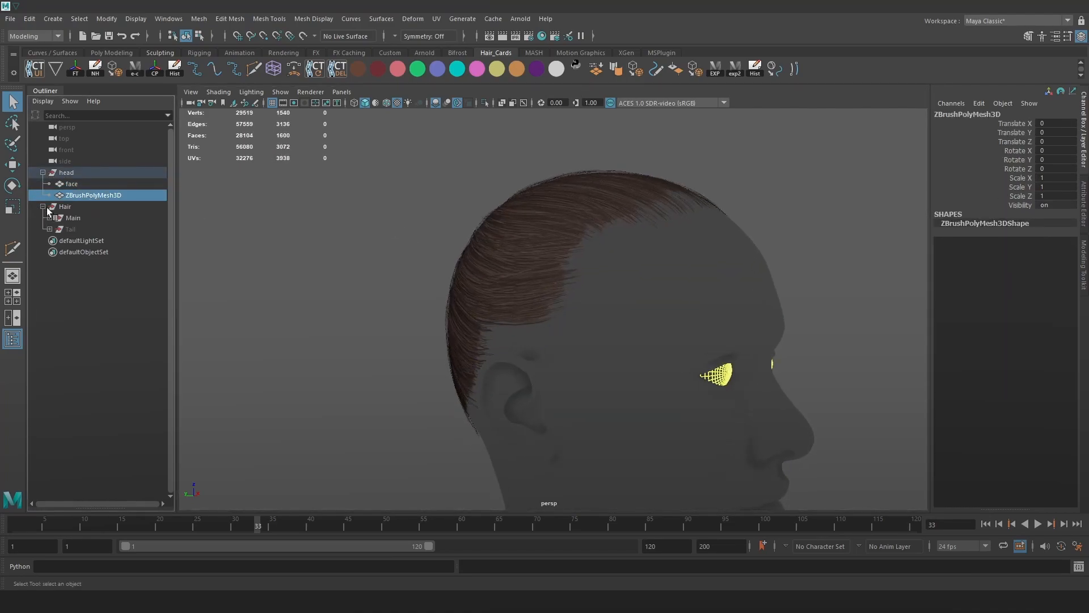
left_click(50, 218)
left_click(79, 228)
key("f")
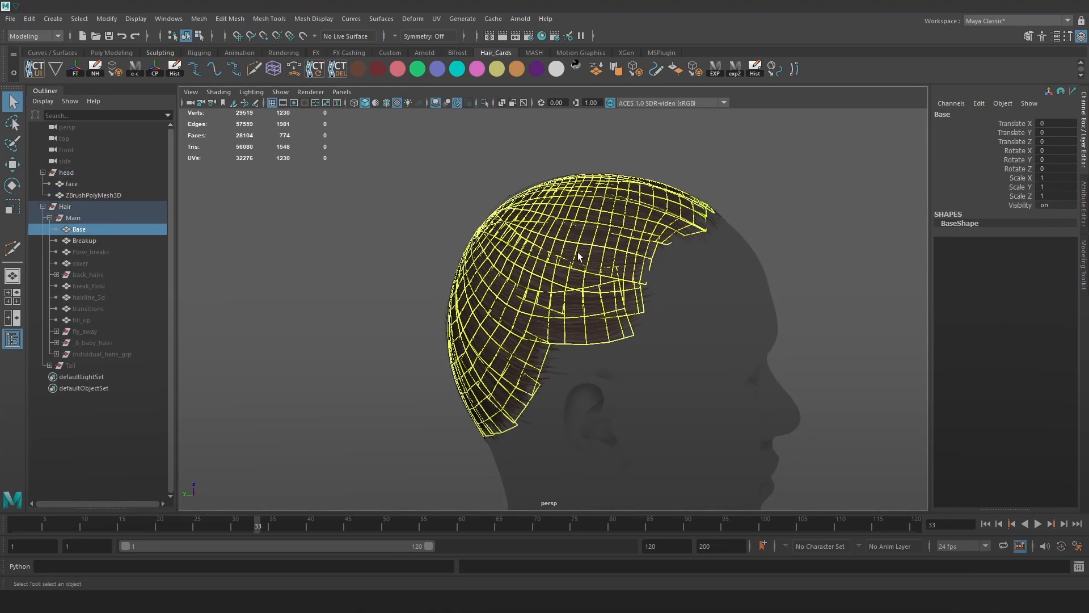
Assign the existing pink material to the Breakup hair cards.
key("space")
left_click(517, 345)
mouse_move(623, 410)
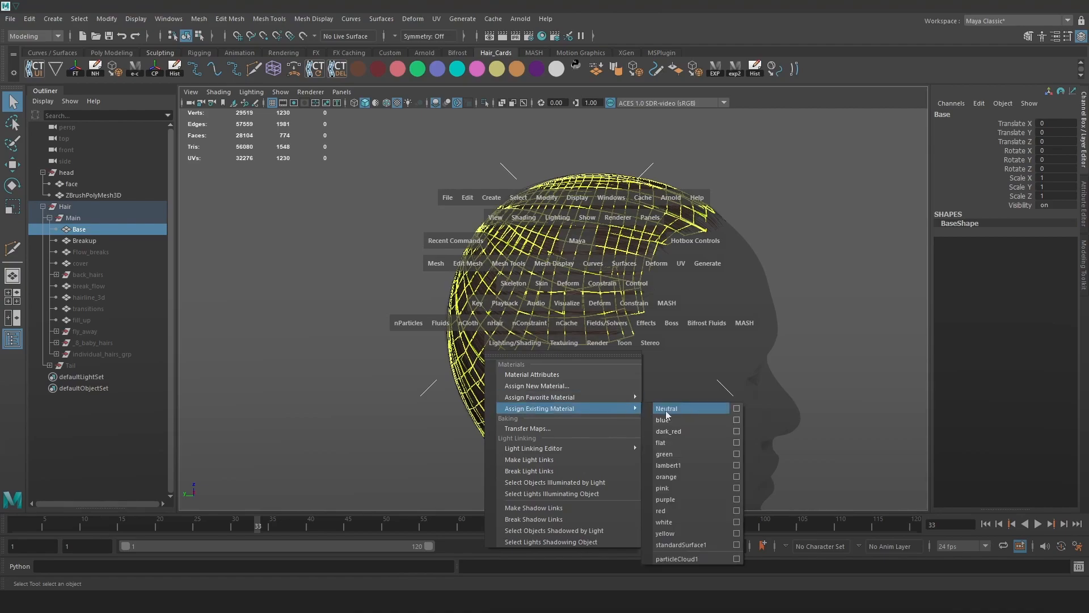
left_click(84, 240)
key("space")
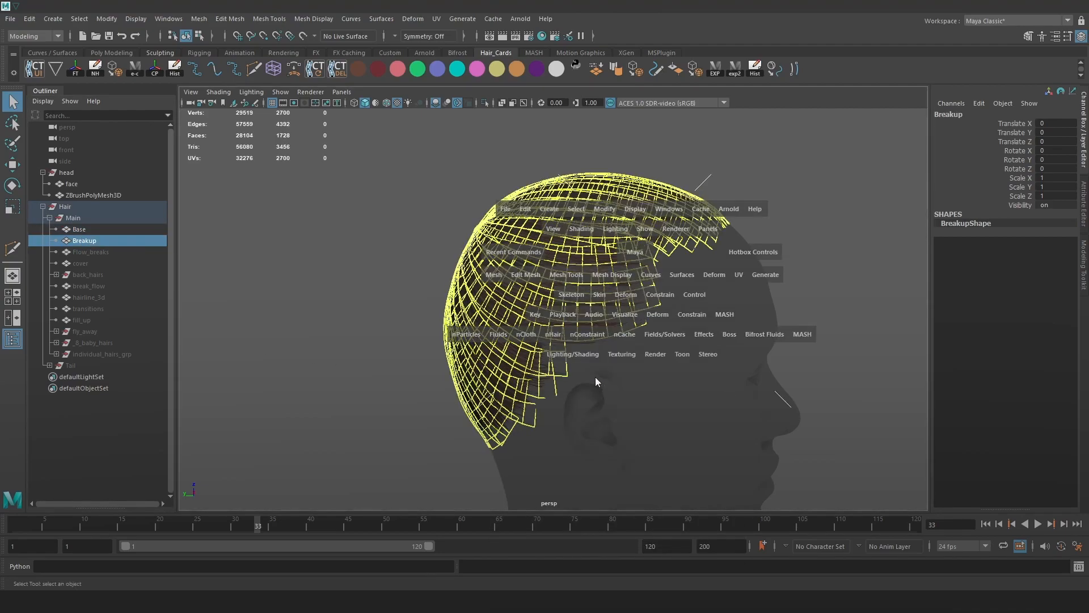
left_click(585, 354)
mouse_move(691, 419)
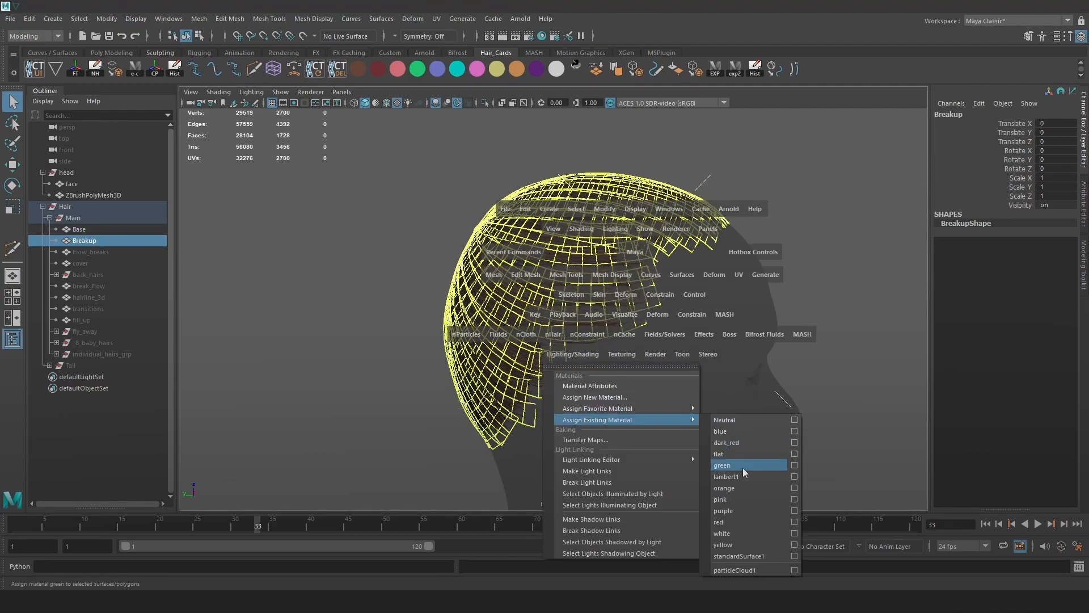
left_click(730, 500)
Orbit around the head to inspect the pink Breakup cards from several angles.
left_click(829, 332)
right_click_drag(579, 317, 640, 321, "alt")
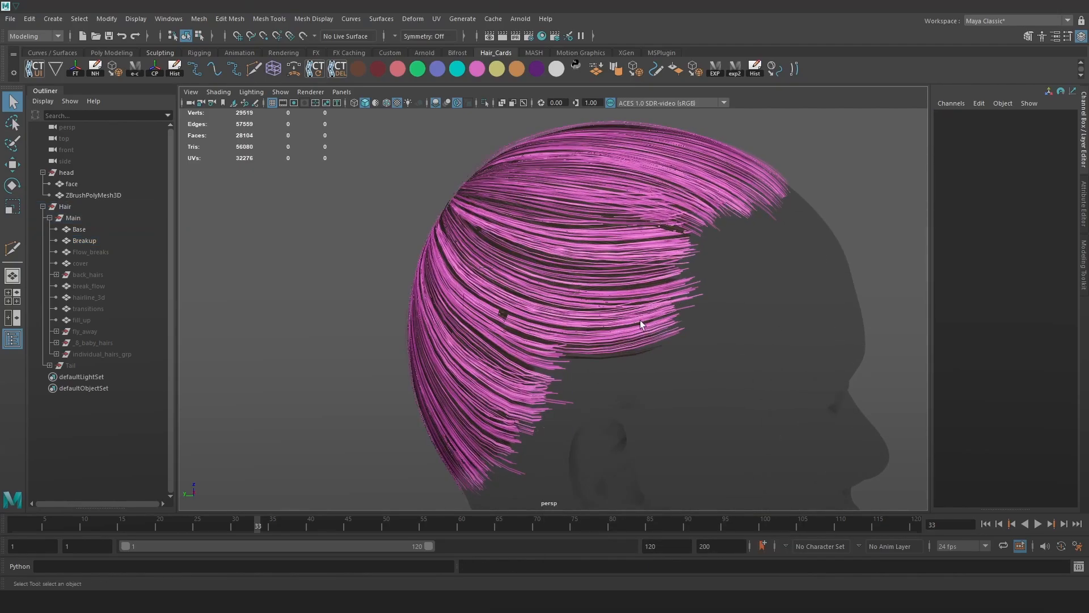
left_click_drag(639, 321, 732, 380, "alt")
right_click_drag(732, 380, 806, 436, "alt")
left_click_drag(806, 437, 785, 406, "alt")
right_click_drag(785, 407, 737, 363, "alt")
left_click_drag(738, 363, 689, 352, "alt")
right_click_drag(689, 352, 667, 323, "alt")
middle_click_drag(668, 323, 670, 336, "alt")
left_click_drag(671, 335, 680, 326, "alt")
right_click_drag(681, 325, 526, 228, "alt")
left_click_drag(527, 228, 584, 249, "alt")
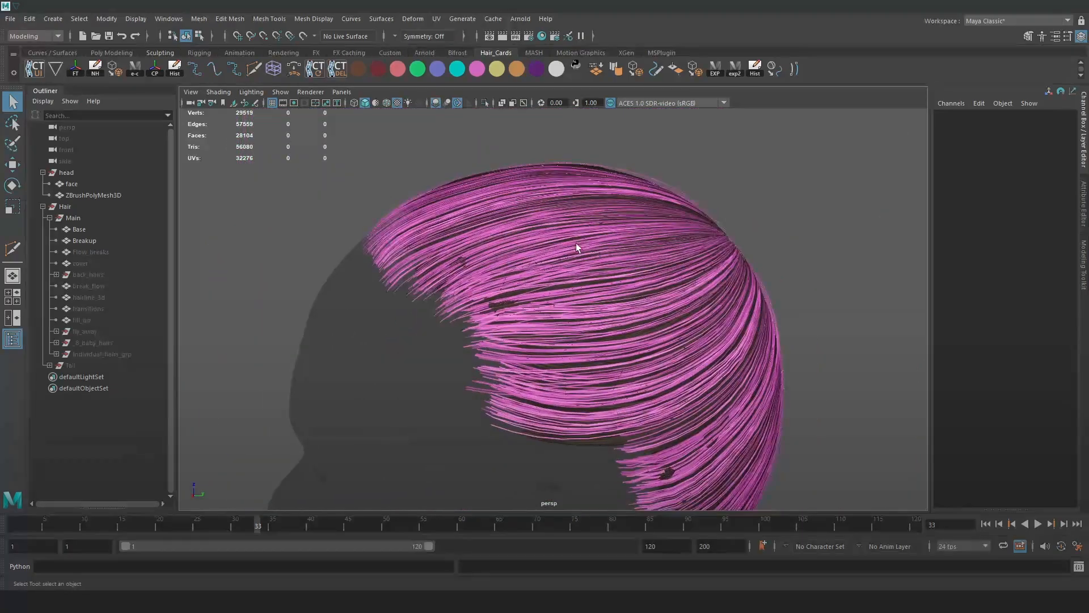
Reselect the Breakup cards and bring the Hair_Clean Maya window forward.
left_click(609, 246)
left_click_drag(685, 273, 714, 275, "alt")
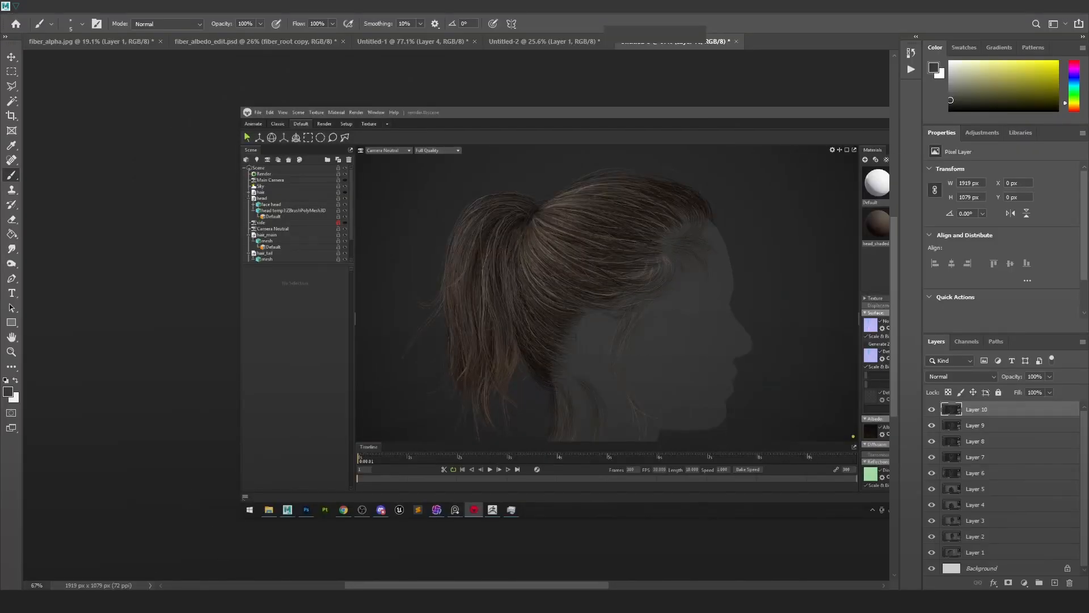
mouse_move(287, 510)
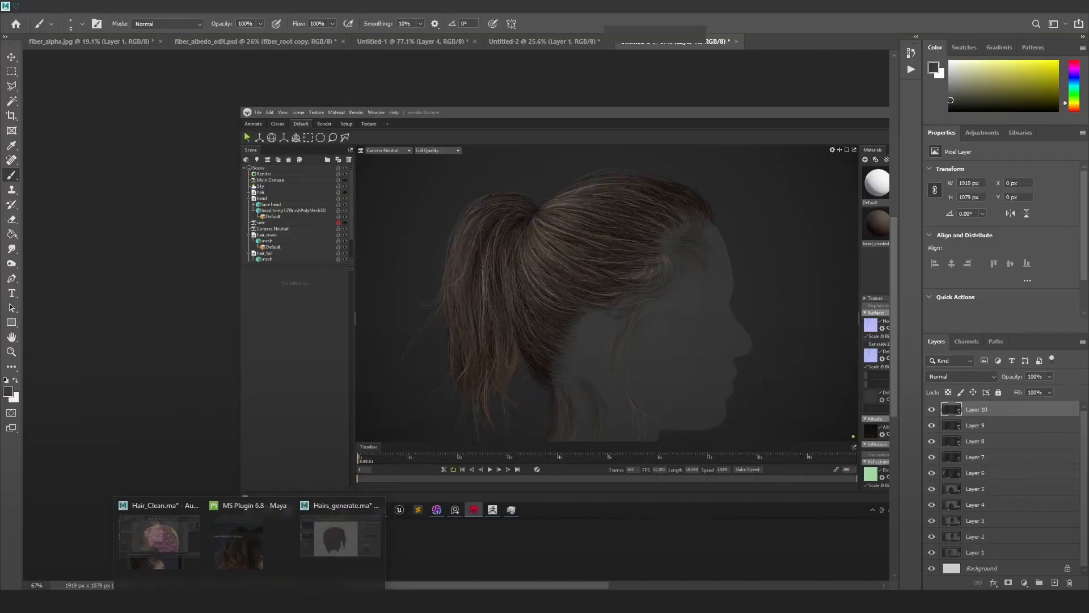
left_click(77, 561)
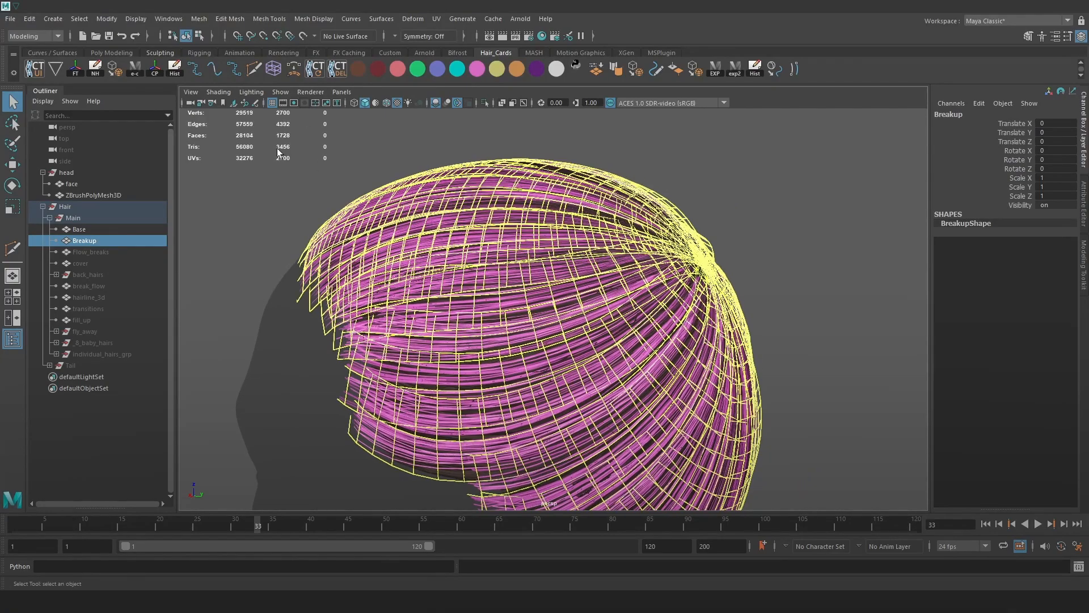
Preview the Breakup cards with smooth mesh preview, toggling it off and back on.
left_click_drag(661, 239, 477, 198, "alt")
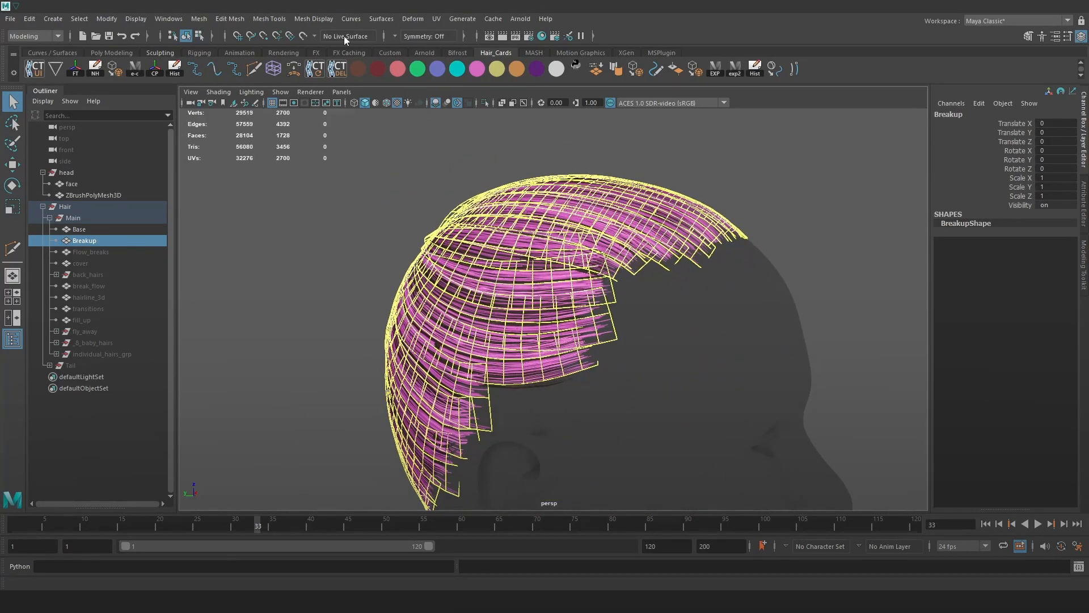
left_click(199, 19)
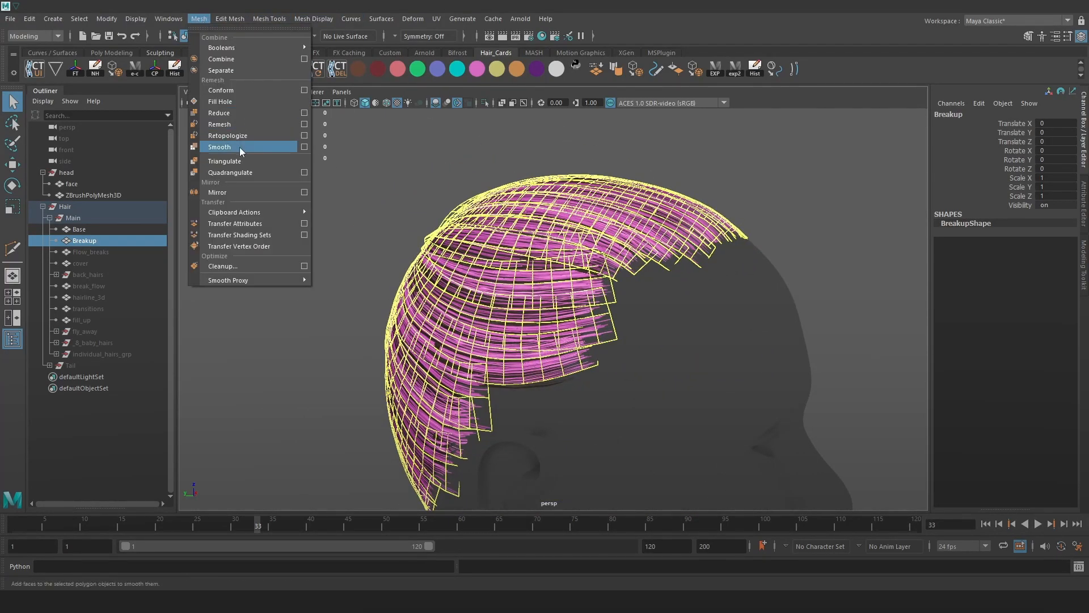
left_click(403, 163)
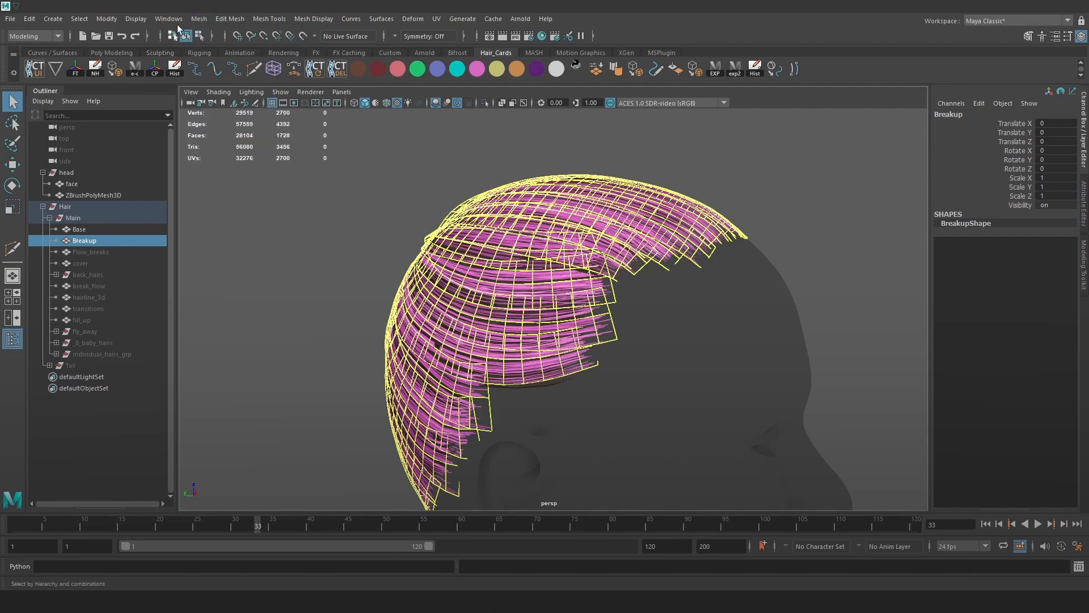
scroll(522, 208, "up", 2)
key("3")
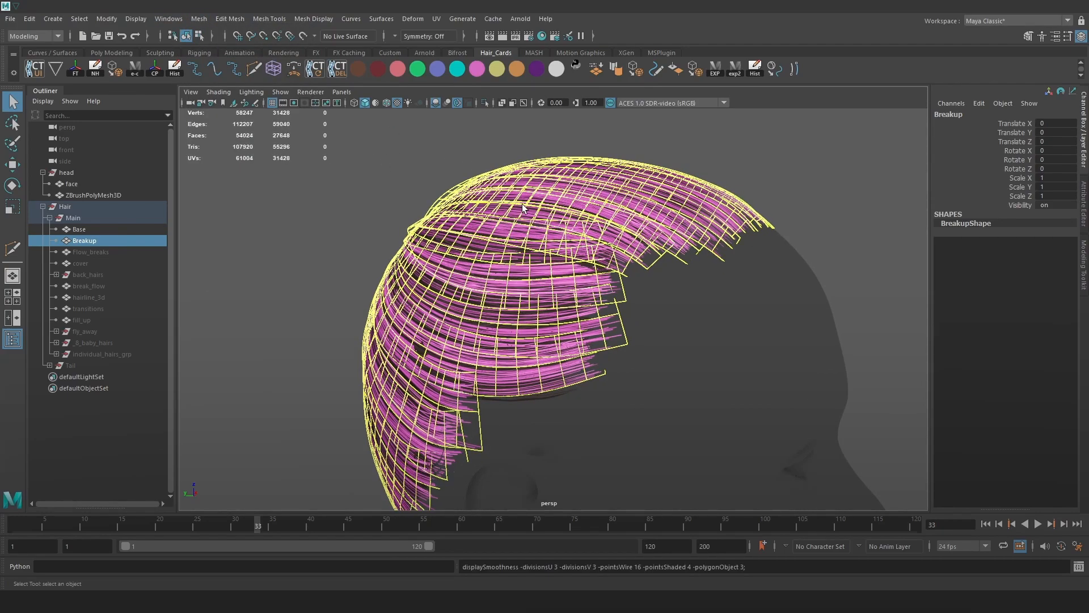
key("1")
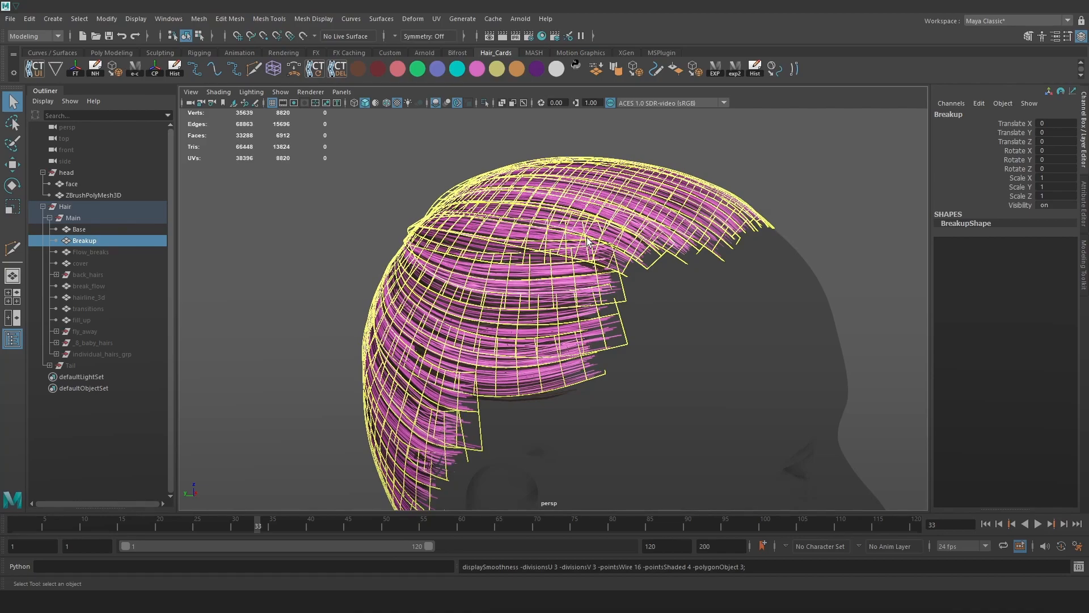
key("3")
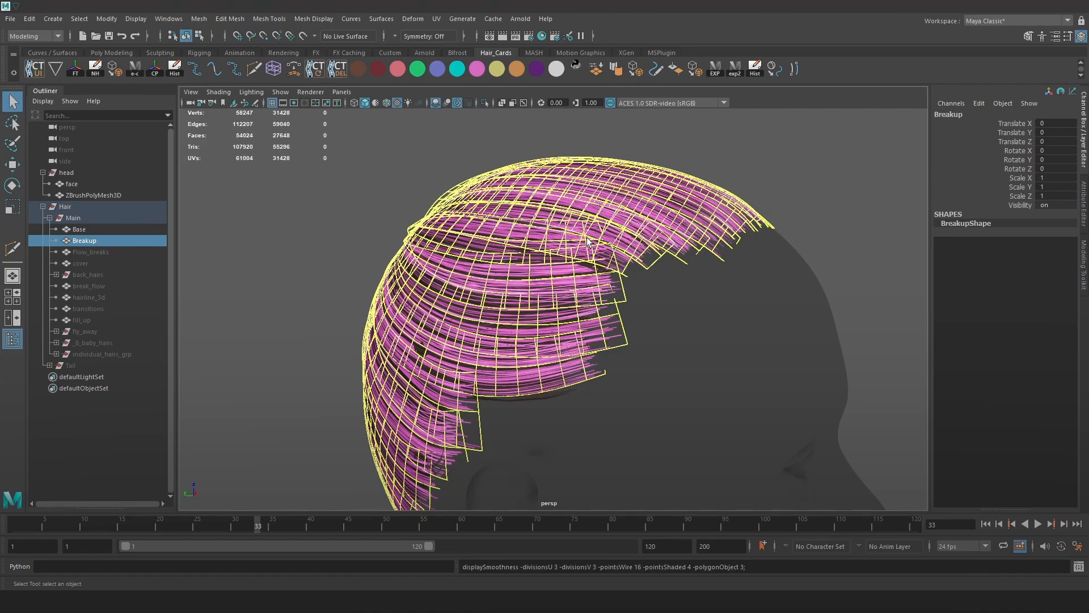
Orbit around the smooth-previewed hair and reselect the Breakup cards.
left_click(803, 187)
left_click_drag(794, 228, 566, 240, "alt")
right_click_drag(566, 240, 681, 284, "alt")
middle_click_drag(681, 283, 683, 292, "alt")
right_click_drag(682, 292, 637, 291, "alt")
left_click_drag(637, 292, 533, 199, "alt")
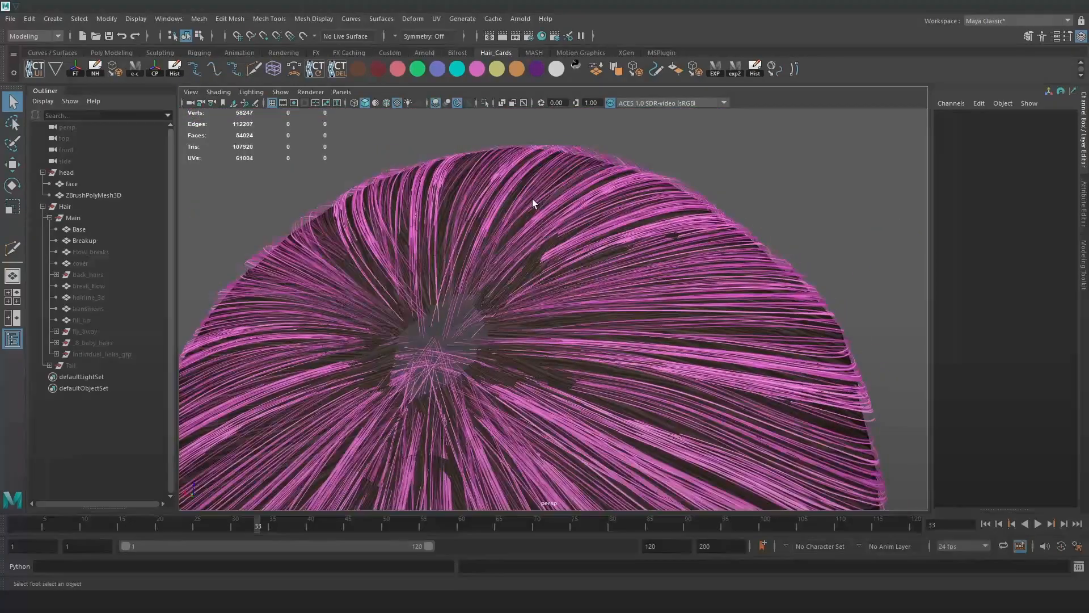
left_click(532, 199)
right_click_drag(494, 209, 428, 209, "alt")
left_click_drag(429, 208, 407, 178, "alt")
Convert the Breakup smooth preview to polygons, raising it to 8820 vertices.
key("1")
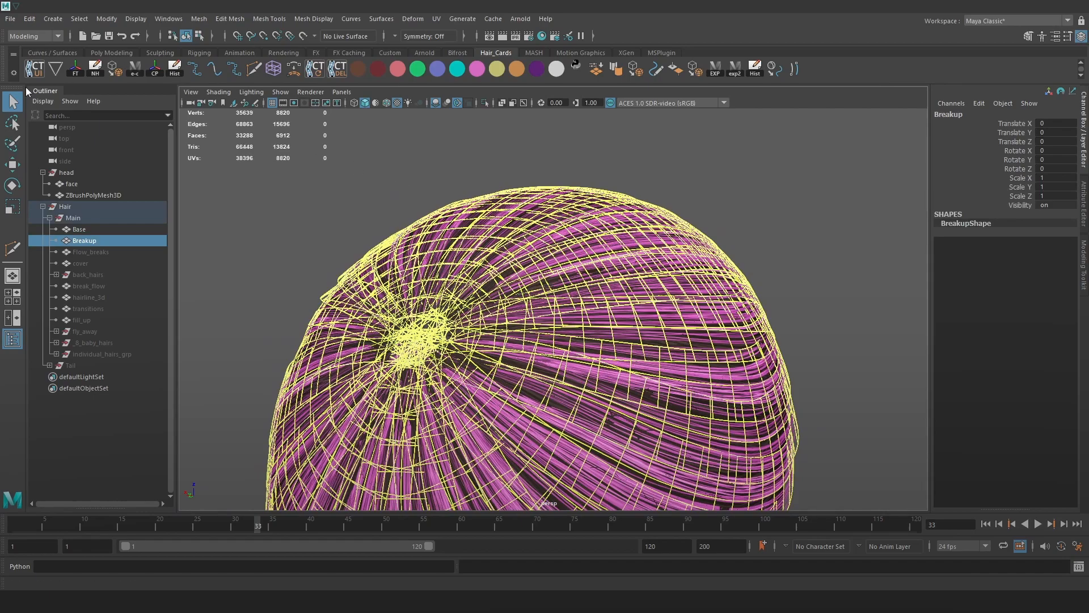
left_click(117, 71)
left_click_drag(545, 220, 720, 171, "alt")
left_click(721, 171)
right_click_drag(720, 170, 727, 285, "alt")
left_click(727, 285)
scroll(666, 284, "up", 3)
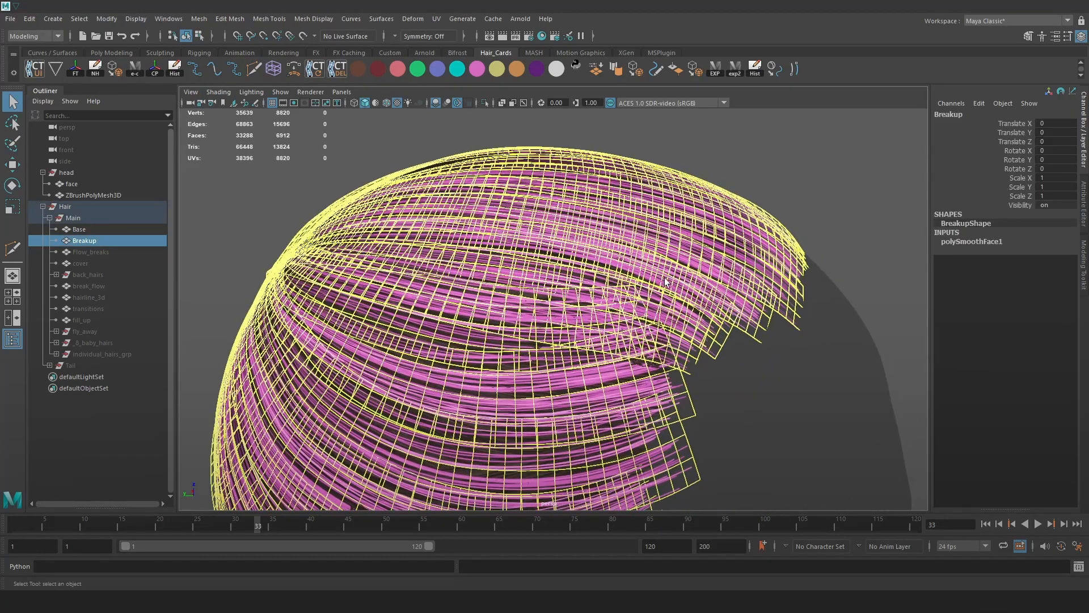
left_click(199, 19)
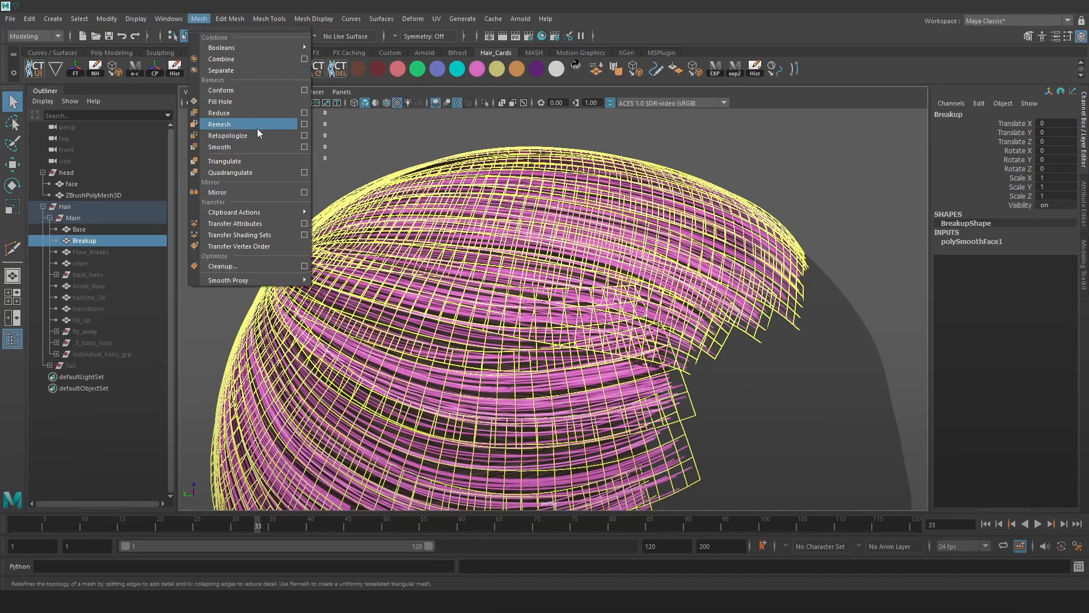
Reduce Breakup to 1155 vertices with Mesh > Reduce at 86.9 percent, then inspect it.
left_click(233, 113)
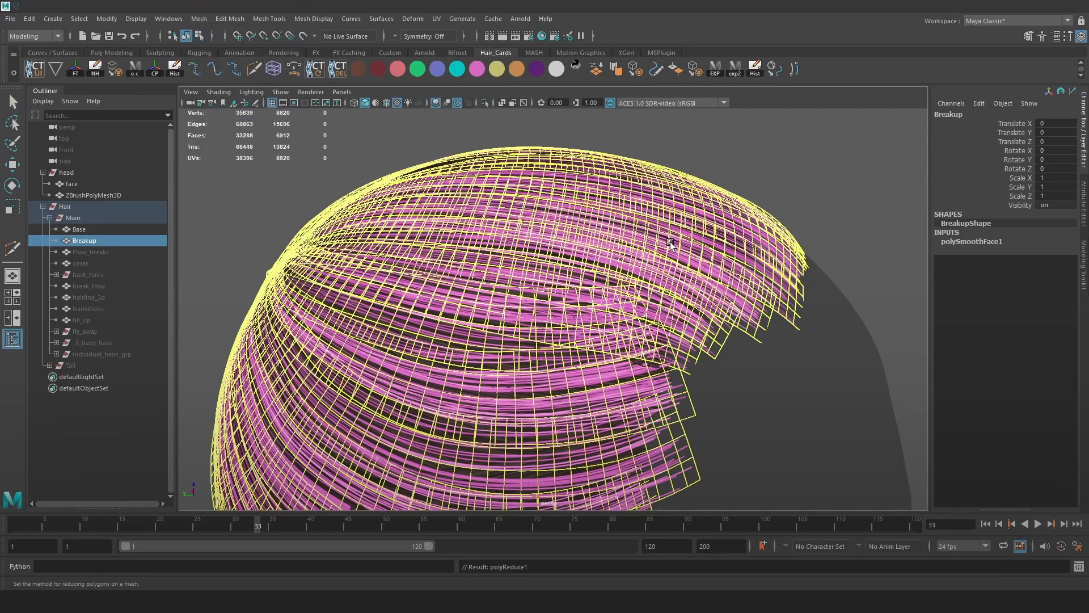
left_click_drag(817, 327, 1024, 341)
scroll(649, 292, "down", 3)
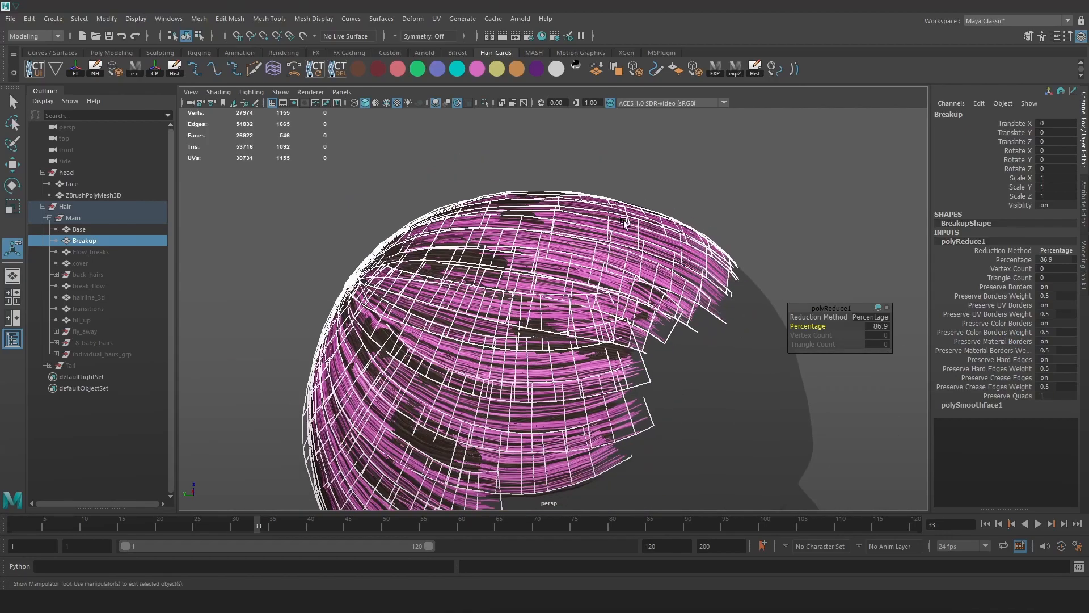
left_click(742, 199)
middle_click_drag(558, 312, 607, 258, "alt")
scroll(658, 266, "up", 5)
left_click_drag(658, 272, 598, 241, "alt")
scroll(598, 316, "down", 3)
left_click(550, 231)
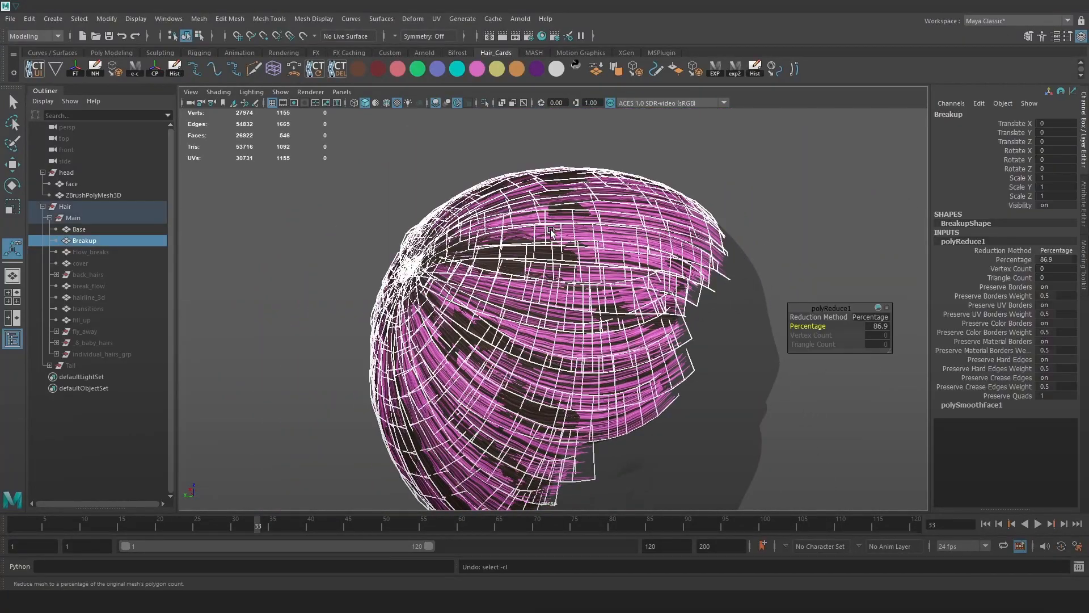
right_click_drag(809, 311, 851, 323, "alt")
left_click_drag(527, 262, 525, 227, "alt")
Select a single Breakup vertex in vertex mode with the Move tool active.
right_click_drag(287, 166, 234, 169)
left_click(479, 228)
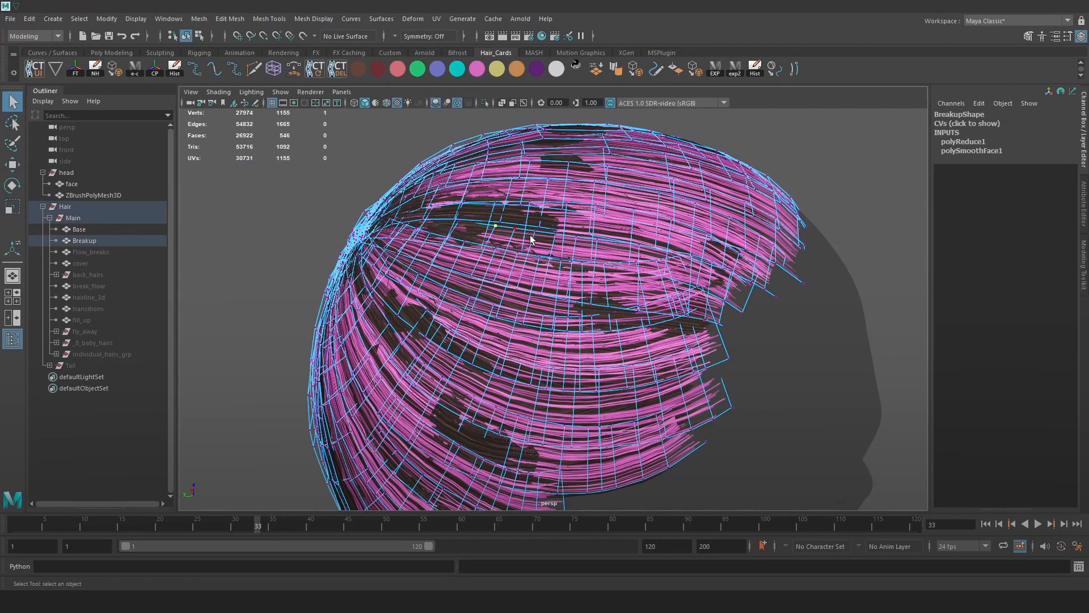
key("w")
left_click_drag(534, 225, 490, 223, "alt")
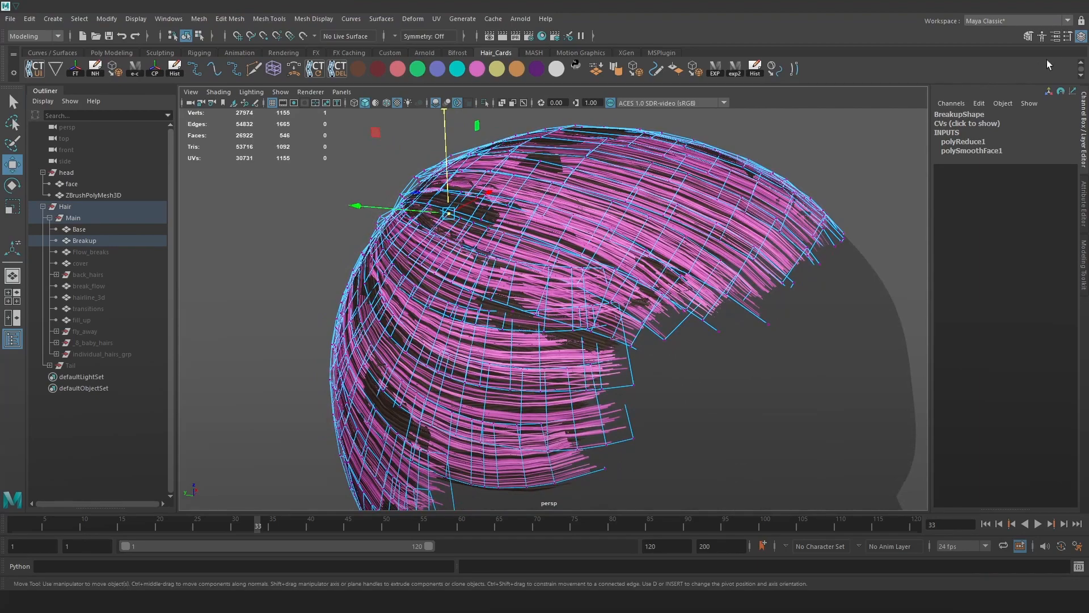
Turn on Soft Select in the Move Tool settings and enlarge its falloff radius.
left_click(1067, 36)
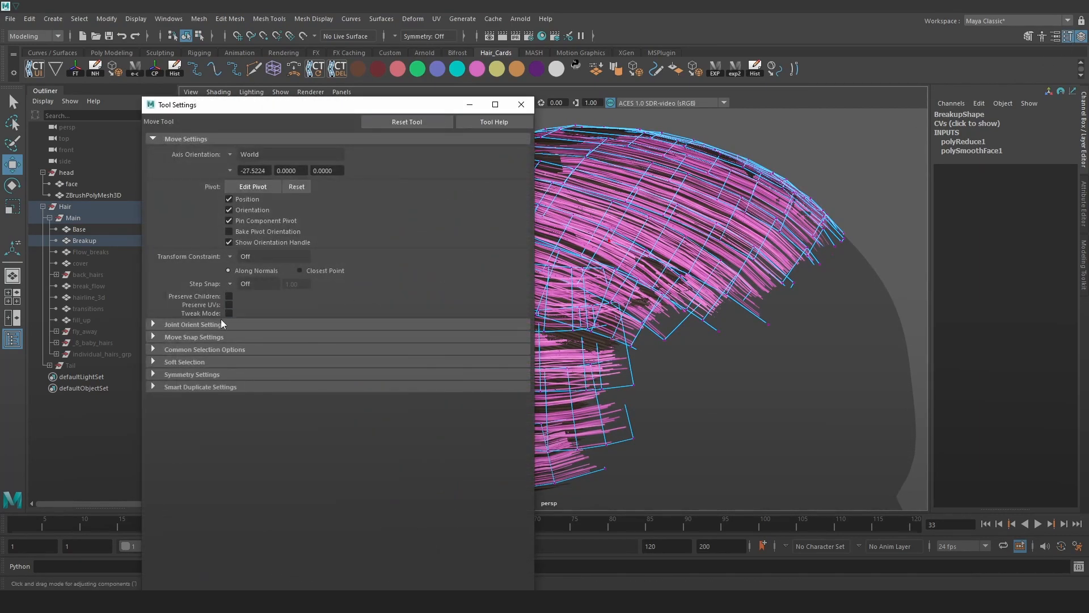
left_click(182, 362)
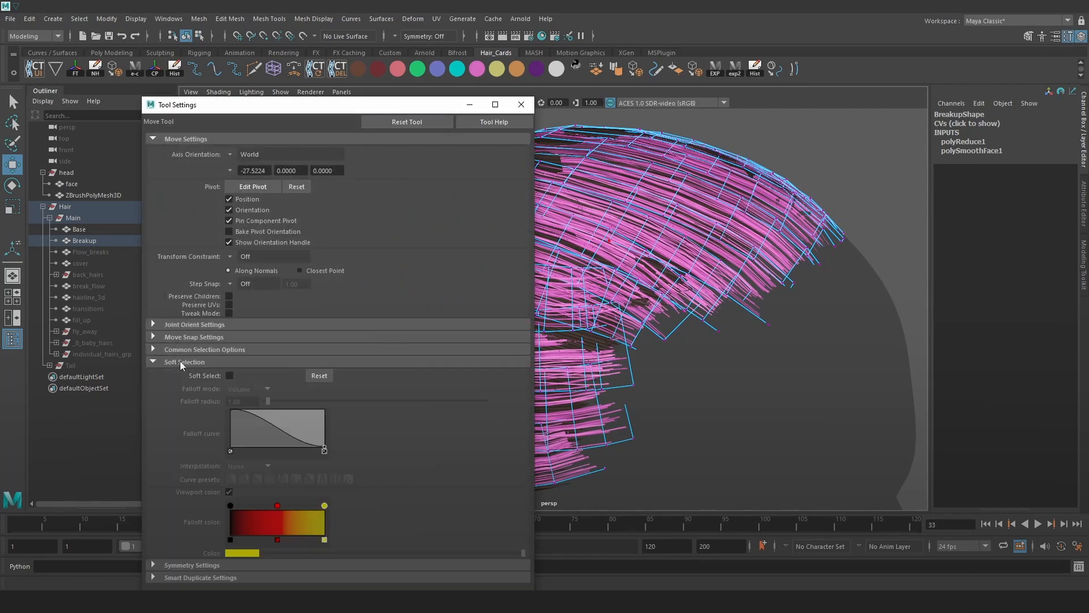
left_click_drag(745, 197, 722, 252, "alt")
key("b")
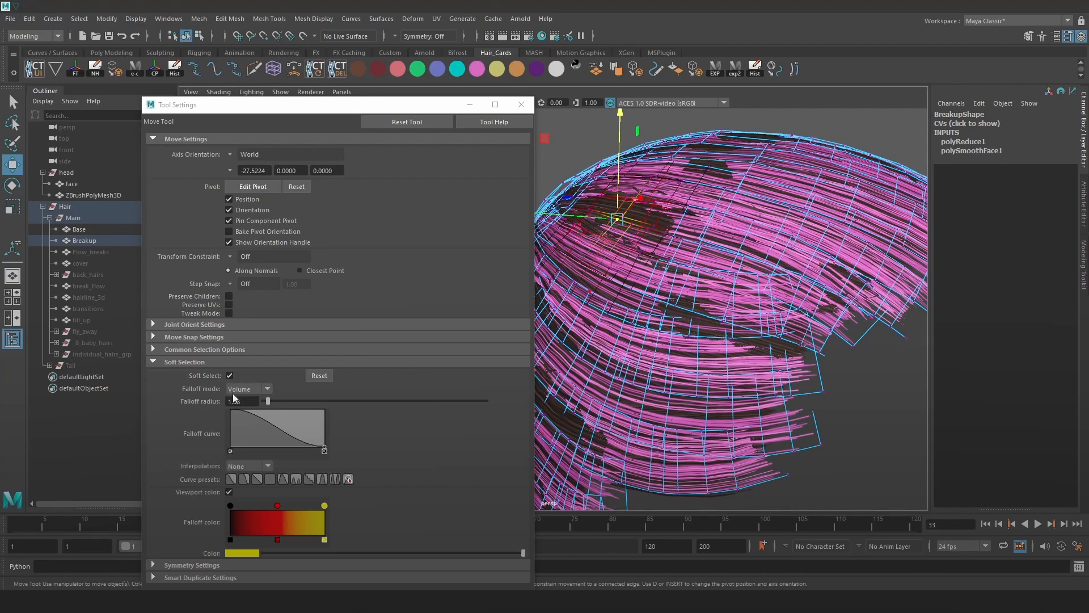
left_click(524, 106)
key("b")
left_click_drag(637, 244, 771, 239)
Nudge a soft-selected area of the Breakup cards.
left_click_drag(669, 229, 594, 200, "alt")
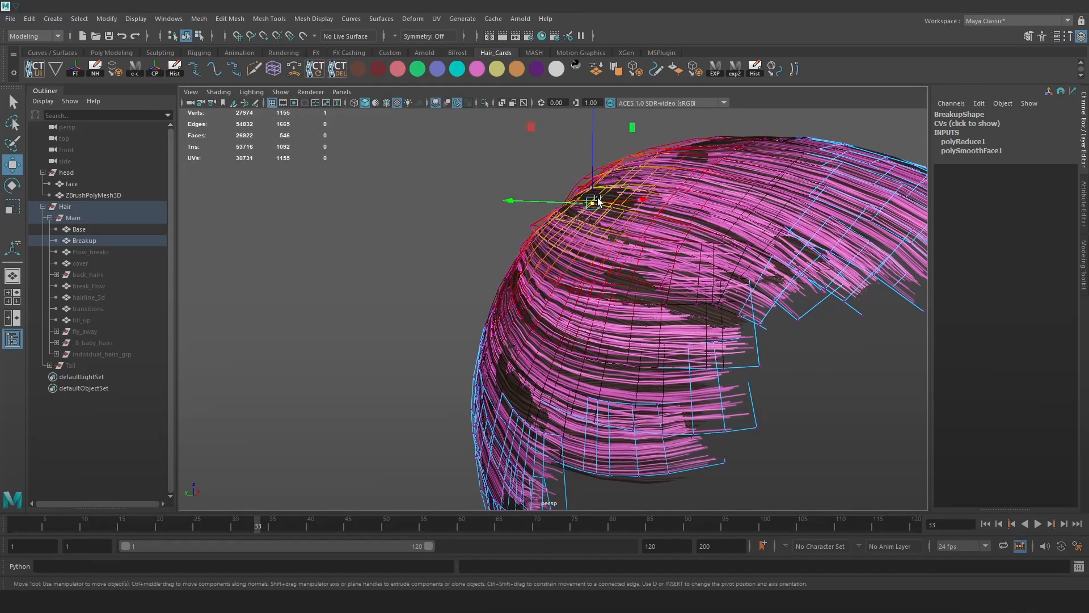
middle_click_drag(595, 200, 603, 245, "alt")
left_click_drag(541, 173, 540, 169)
left_click(472, 220)
left_click_drag(497, 225, 680, 252, "alt")
left_click(1069, 36)
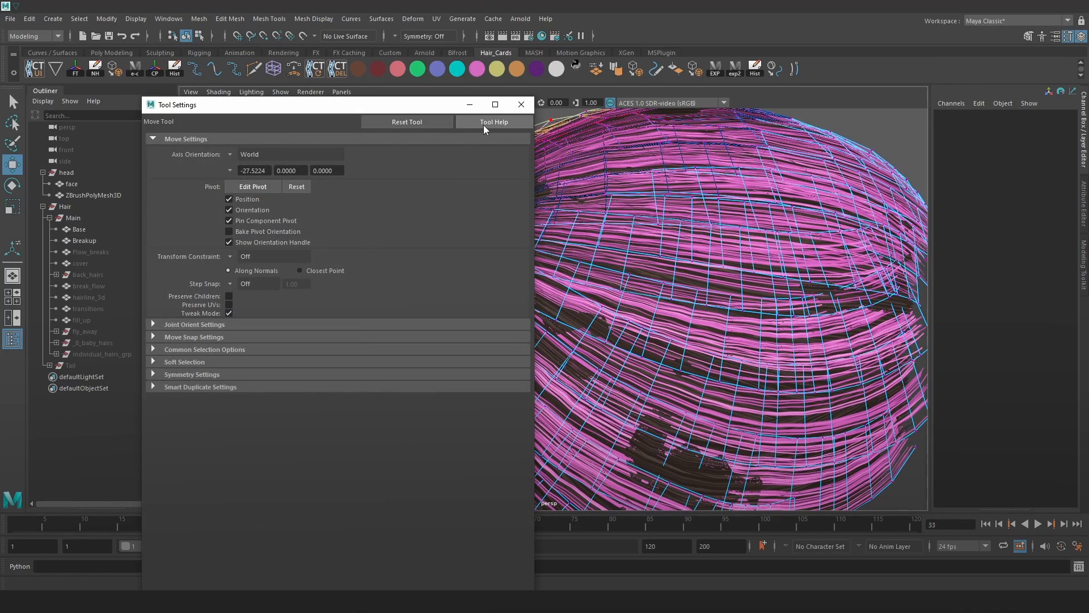
left_click(521, 105)
Push soft-selected Breakup vertices on the left edge and side toward the silhouette.
left_click_drag(595, 150, 329, 187, "alt")
left_click_drag(545, 187, 507, 191, "alt")
middle_click_drag(507, 192, 467, 185, "alt")
left_click_drag(466, 185, 318, 355, "alt")
left_click(440, 203)
left_click_drag(453, 312, 555, 306, "alt")
right_click_drag(555, 307, 579, 308, "alt")
left_click_drag(579, 309, 675, 313, "alt")
left_click(642, 311)
left_click_drag(771, 311, 686, 302, "alt")
right_click_drag(686, 302, 726, 316, "alt")
right_click_drag(675, 278, 690, 289, "alt")
Undo the vertex nudges and the polygon reduction, returning Breakup to 8820 vertices.
key("ctrl+z")
key("ctrl+z")
key("ctrl+z")
key("ctrl+z")
key("ctrl+z")
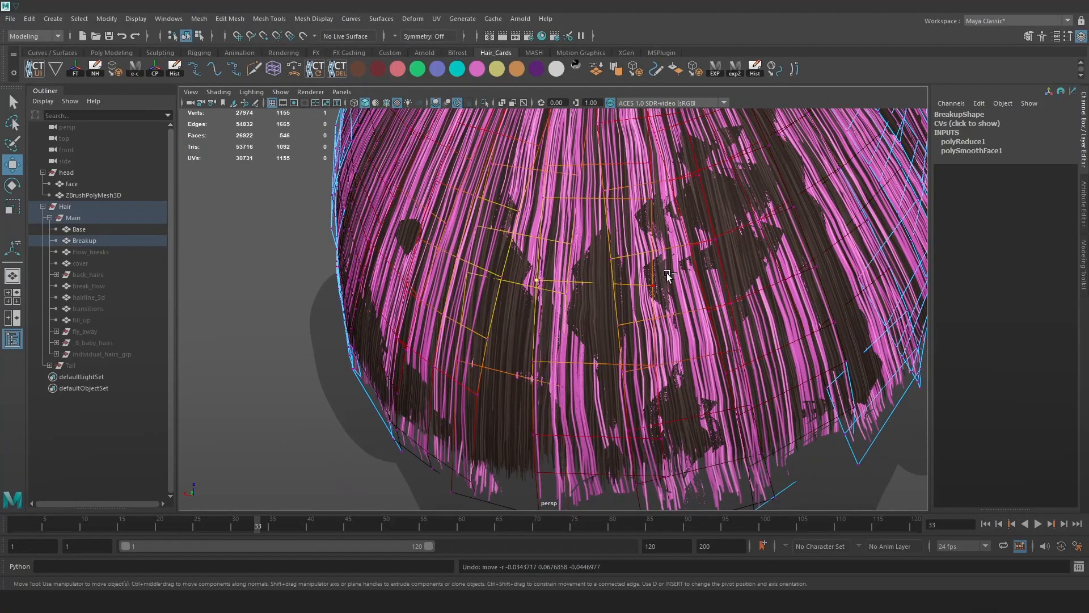
key("ctrl+z")
key("ctrl+z")
key("ctrl+z")
key("ctrl+z")
key("ctrl+z")
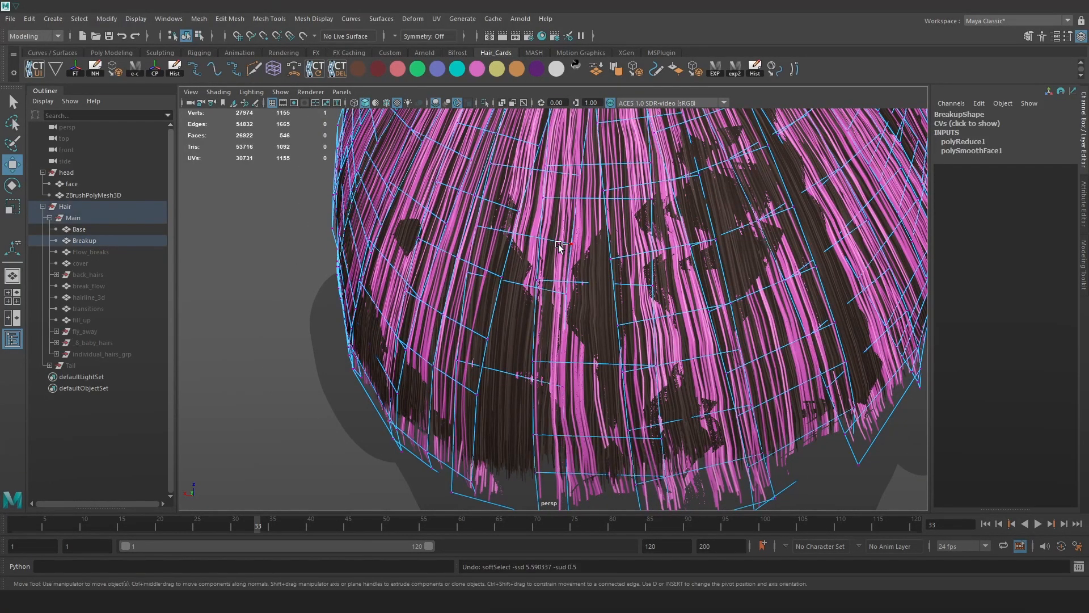
key("ctrl+z")
key("ctrl+z")
key("ctrl+z")
key("ctrl+z")
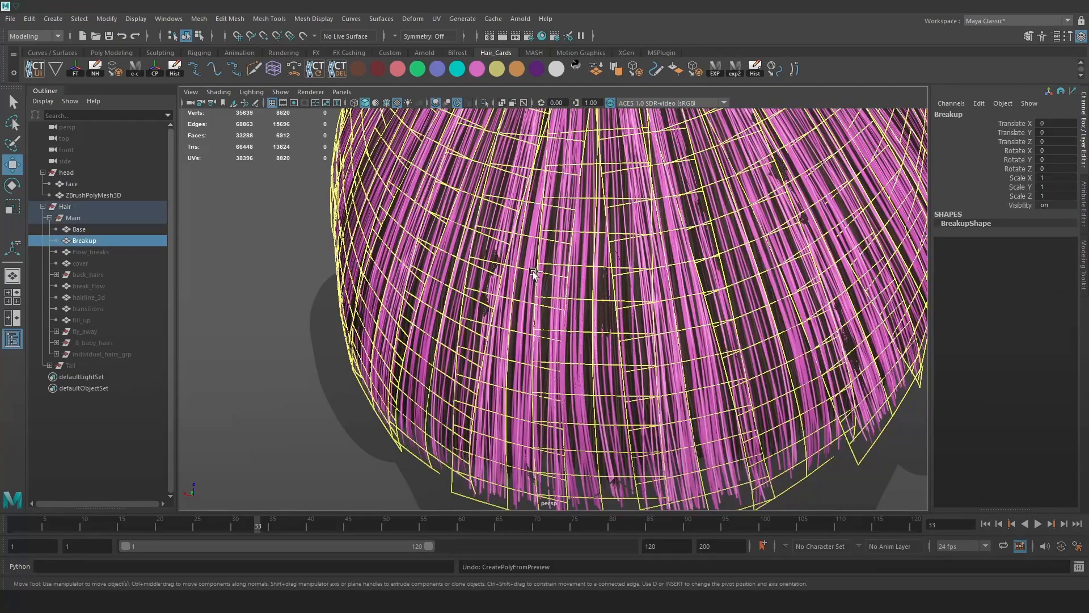
Return Breakup to object mode and undo an accidental move.
right_click_drag(644, 250, 599, 233, "alt")
left_click_drag(599, 234, 574, 234, "alt")
key("1")
right_click_drag(585, 182, 634, 163)
left_click(398, 182)
left_click_drag(524, 187, 514, 220, "alt")
key("ctrl+z")
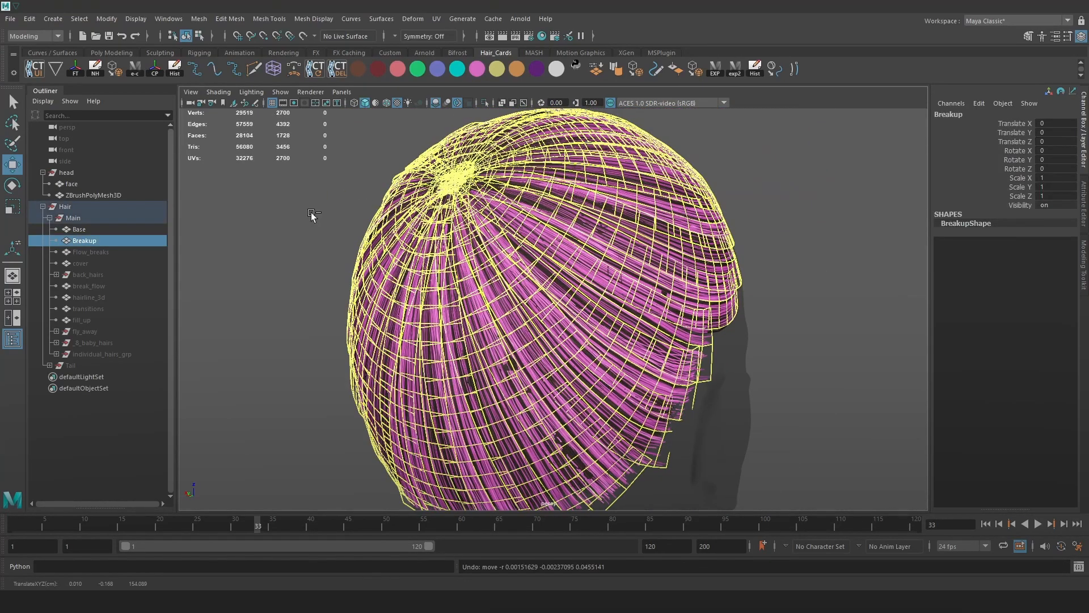
left_click(306, 213)
left_click_drag(306, 216, 278, 210, "alt")
Unhide the Flow_breaks and cover hair cards.
left_click(142, 253)
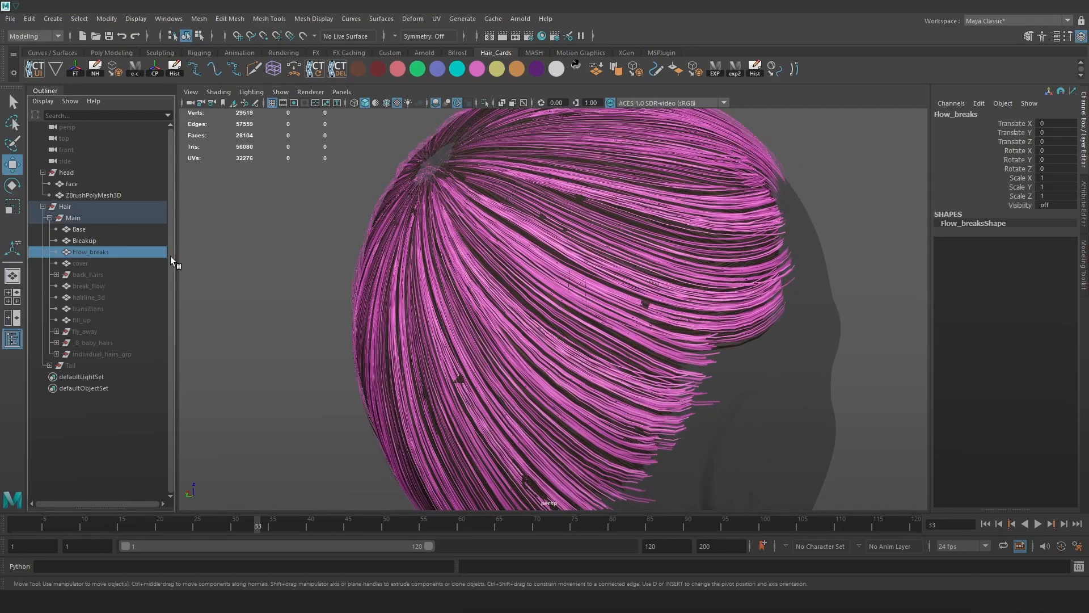
key("shift+h")
left_click(104, 264)
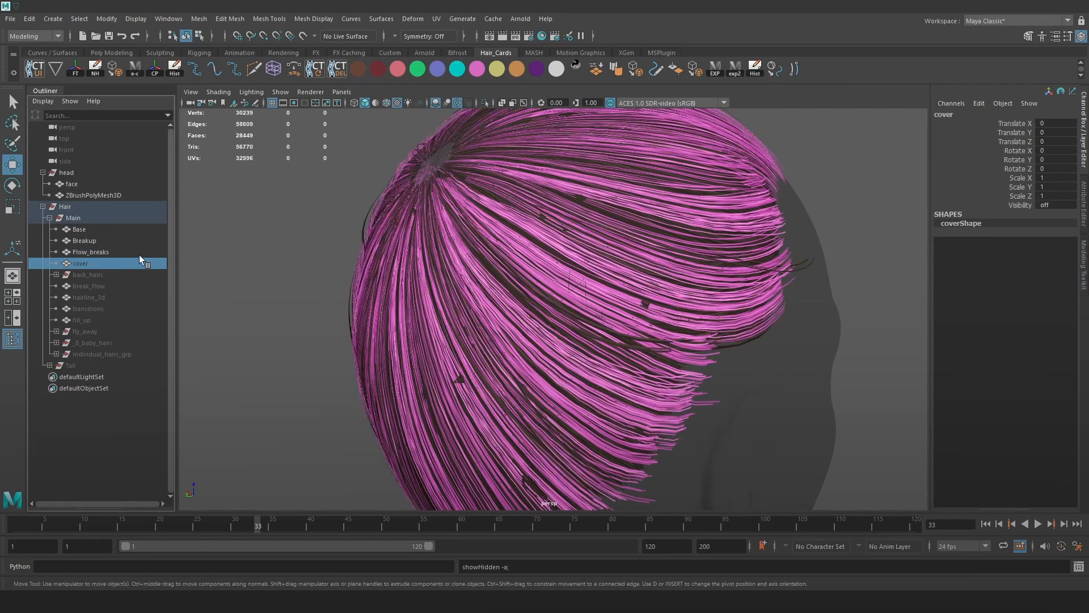
key("shift+h")
left_click_drag(320, 302, 316, 296, "alt")
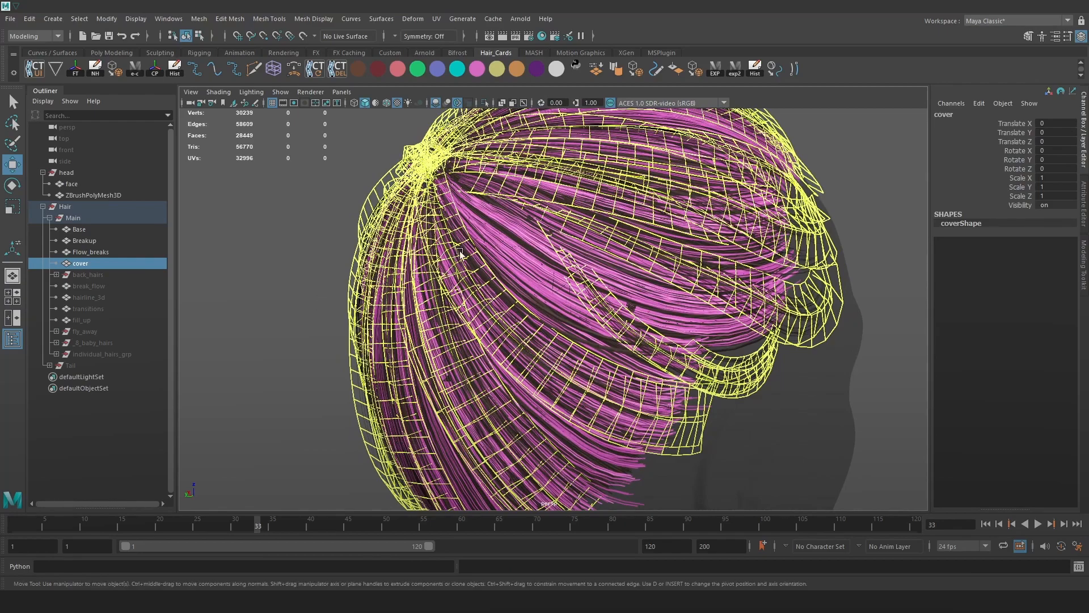
left_click(96, 263)
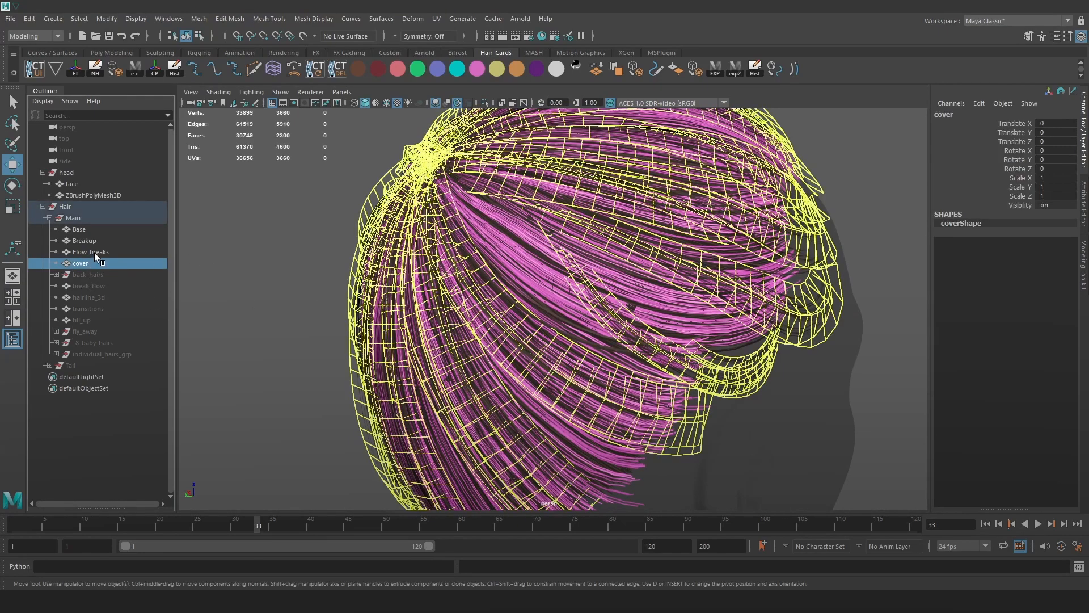
Assign the existing blue material to the Base, Breakup and Flow_breaks cards.
left_click_drag(94, 253, 90, 229)
key("space")
left_click(485, 331)
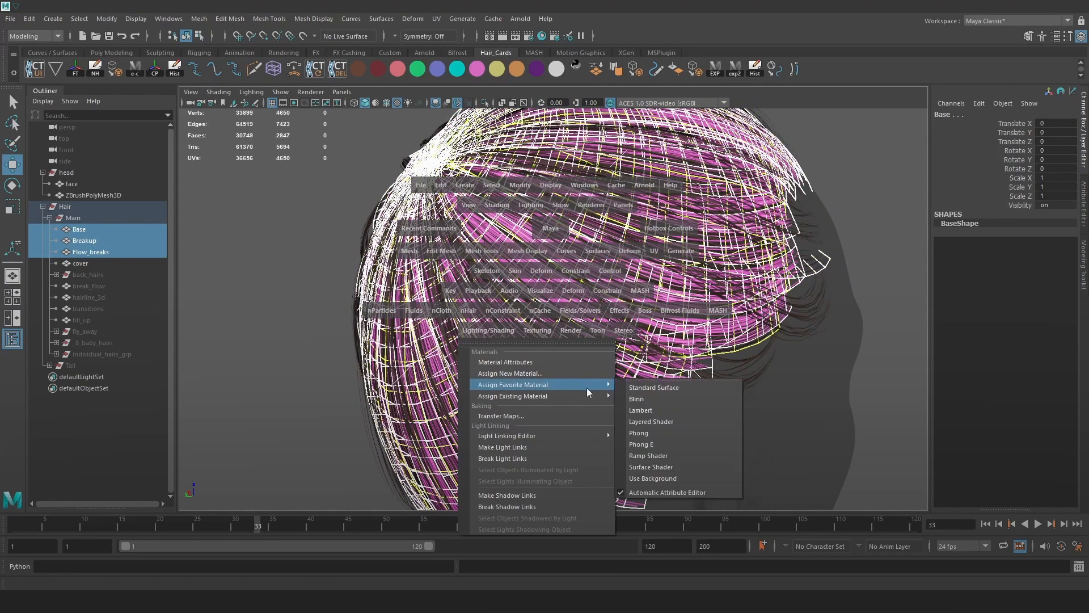
mouse_move(588, 396)
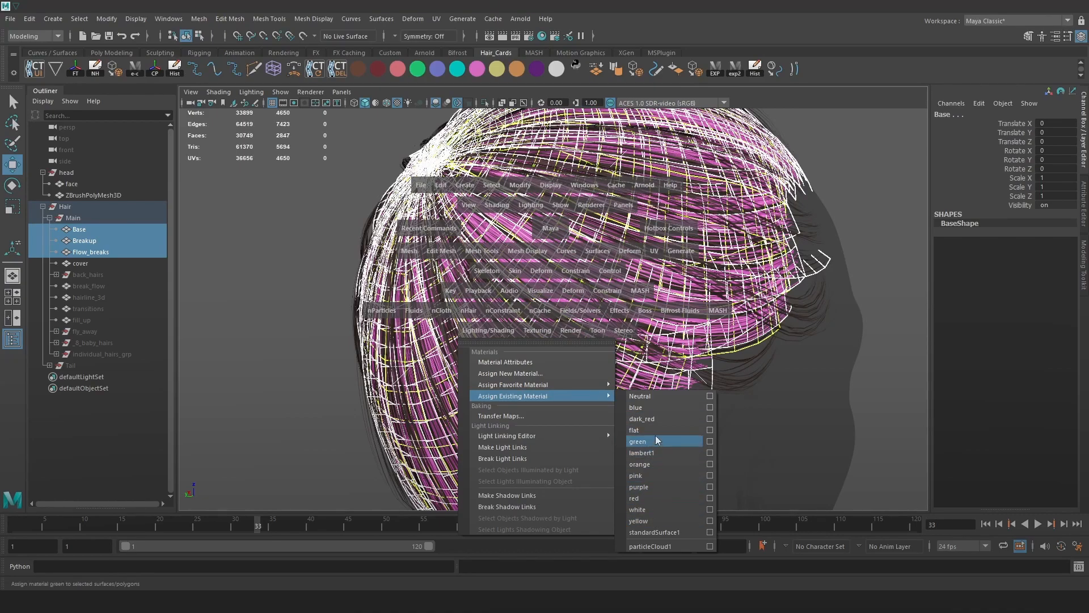
left_click(652, 406)
scroll(590, 314, "up", 3)
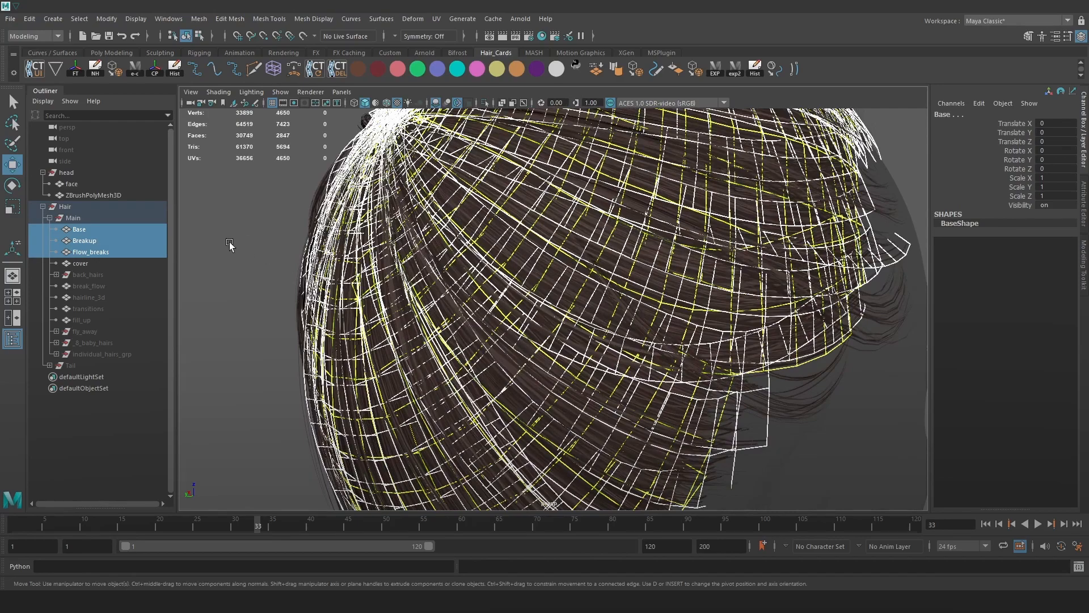
left_click(80, 264)
left_click_drag(284, 274, 448, 288, "alt")
Assign the existing blue material to the cover cards.
key("space")
left_click(402, 383)
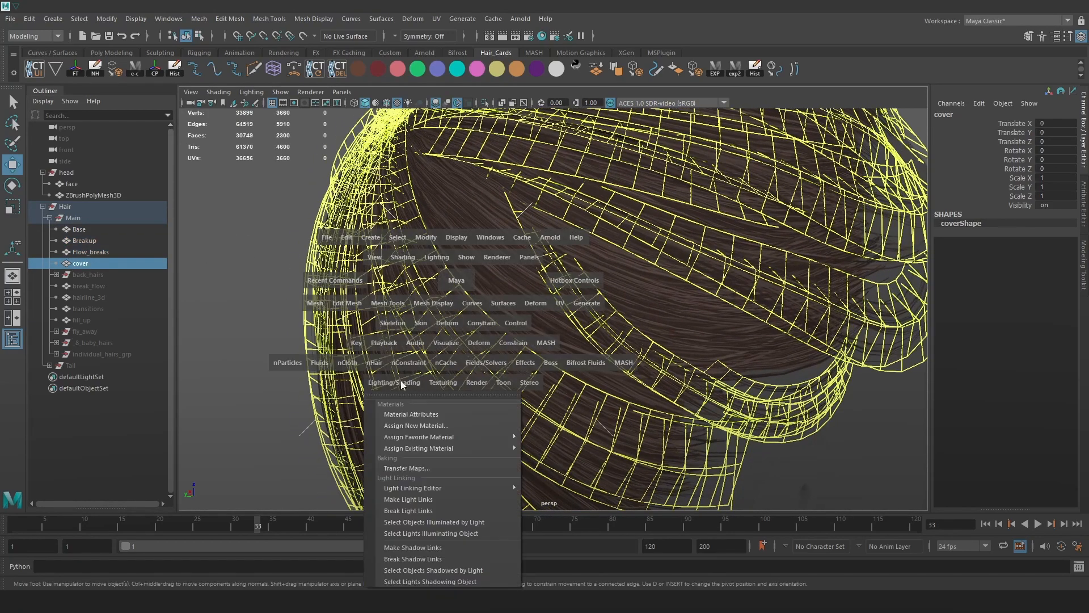
left_click(558, 458)
left_click_drag(557, 444, 463, 322, "alt")
Reduce the cover cards' polygons to 28.4 percent with Mesh > Reduce.
left_click(257, 270)
left_click(611, 249)
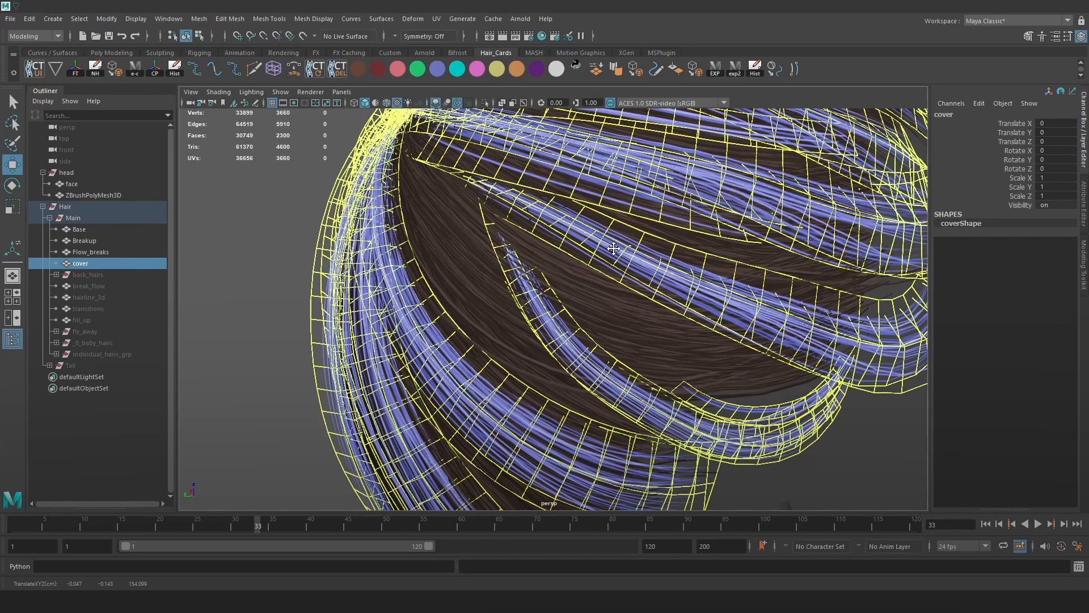
middle_click_drag(612, 246, 646, 345, "alt")
right_click_drag(646, 345, 595, 264, "alt")
left_click_drag(596, 264, 533, 284, "alt")
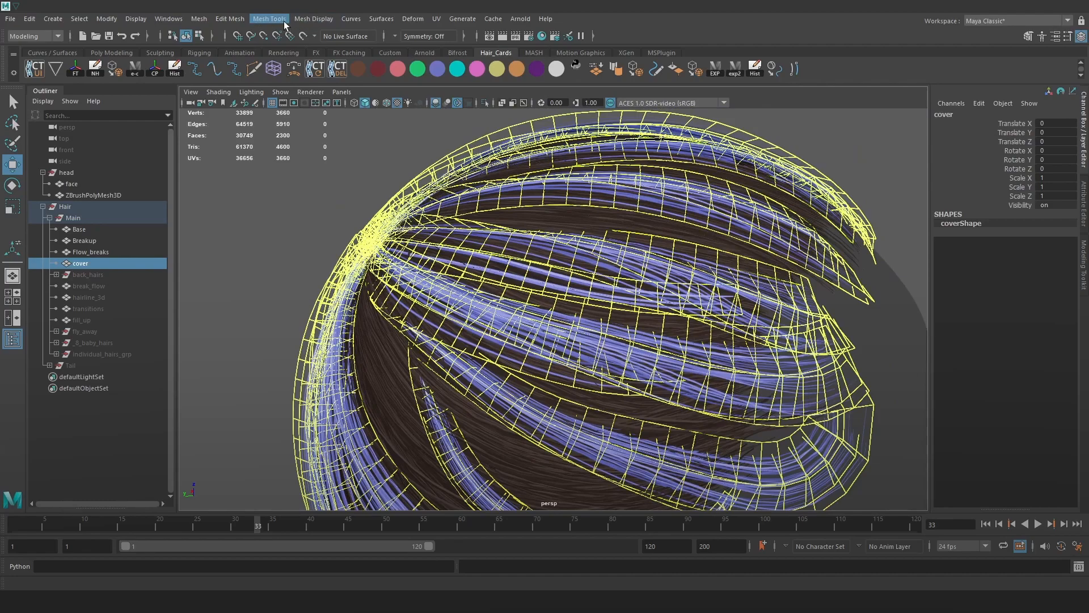
left_click(205, 18)
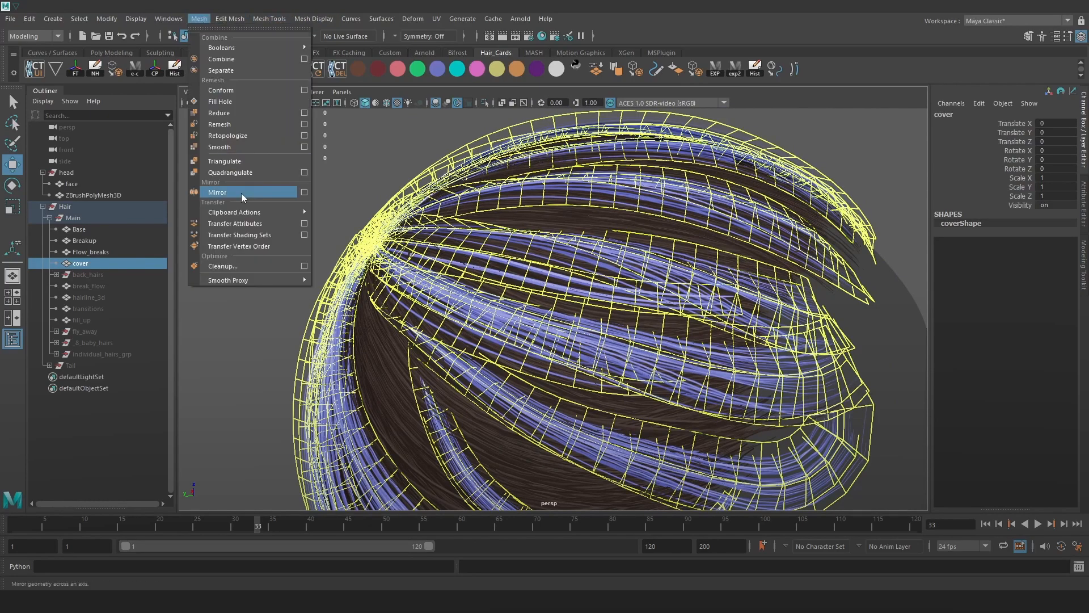
left_click(283, 120)
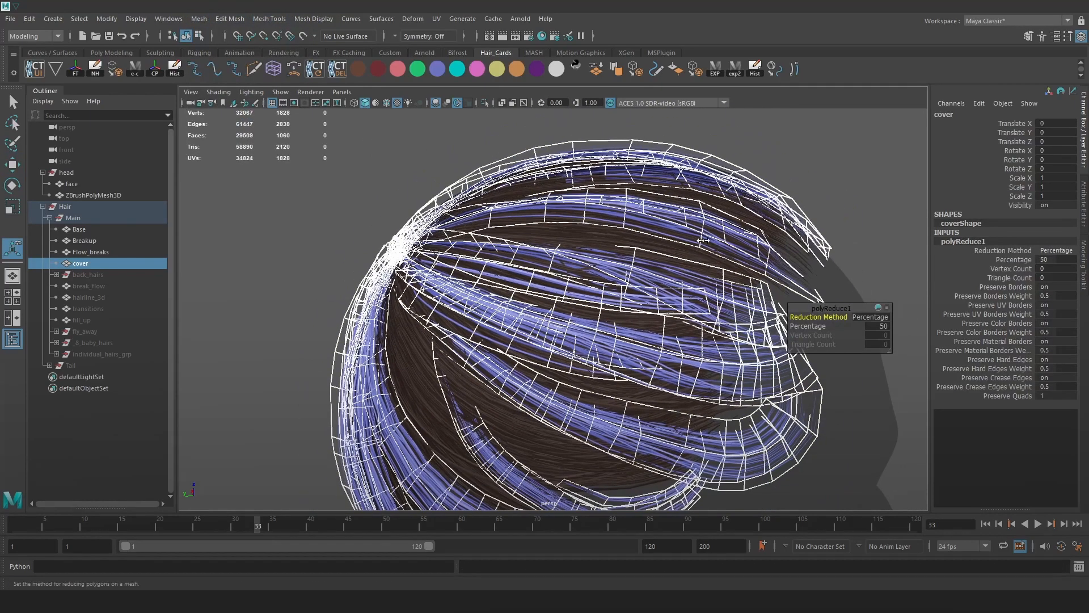
left_click_drag(808, 326, 781, 341)
left_click_drag(708, 331, 434, 284, "alt")
left_click_drag(813, 326, 736, 334)
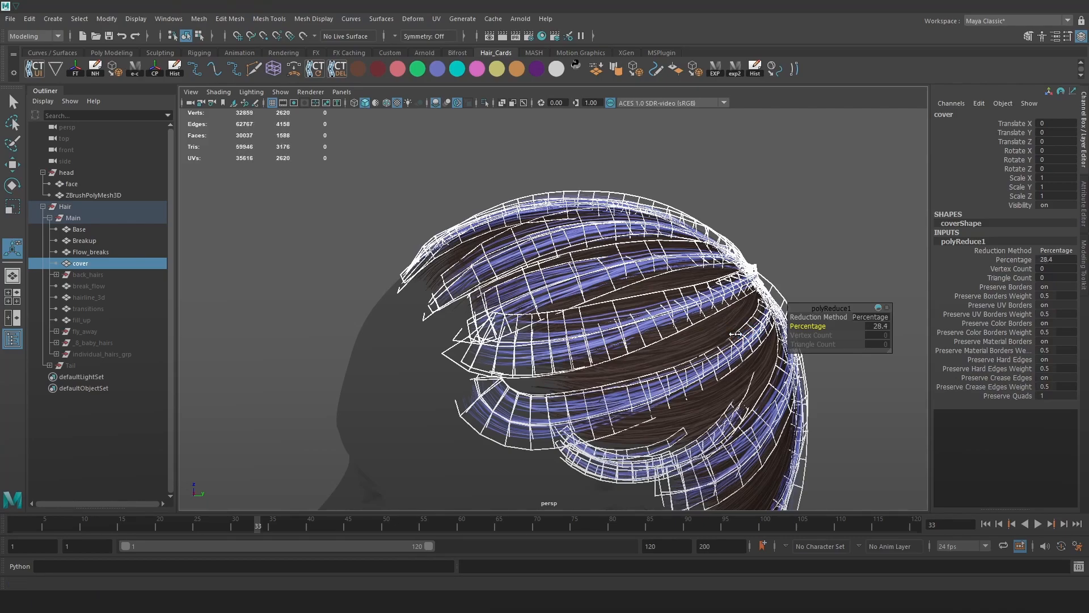
Export the hair meshes as OBJ using the exp2 shelf button.
left_click(822, 292)
left_click_drag(822, 292, 634, 216, "alt")
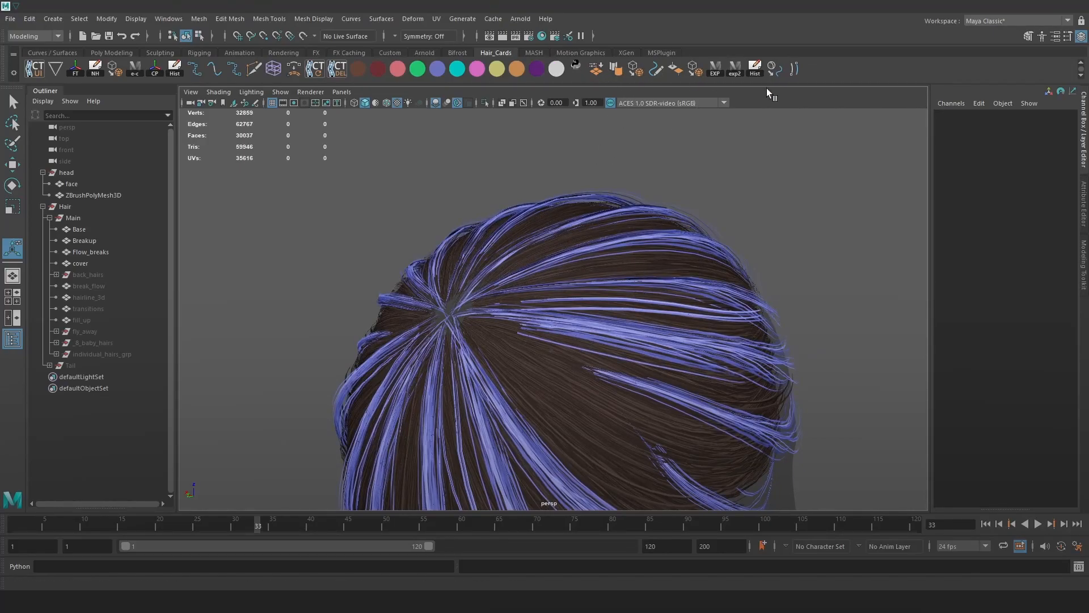
left_click(735, 70)
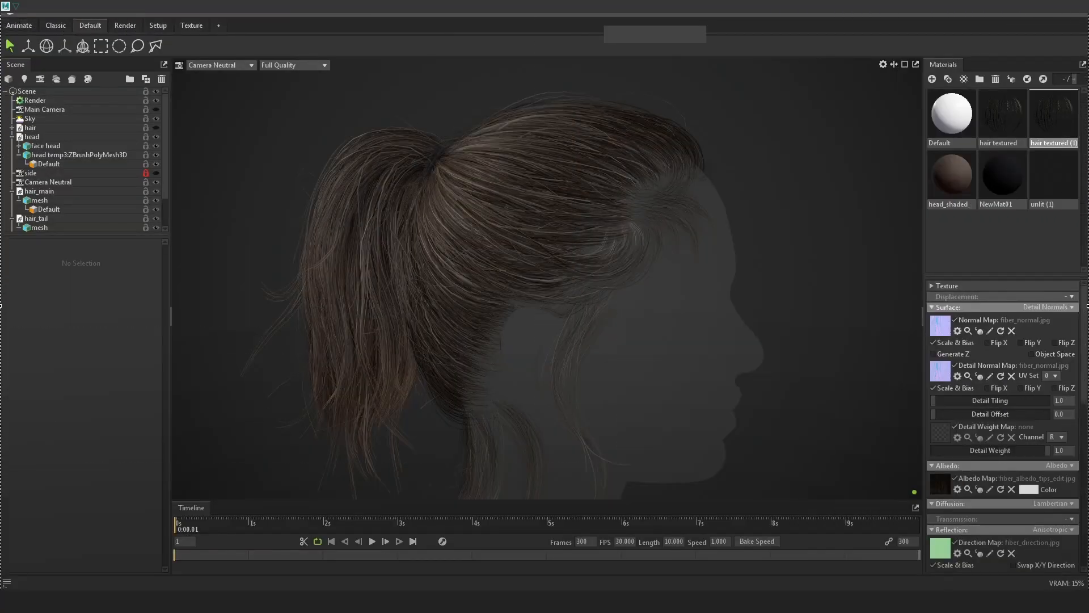
Copy the Marmoset render screenshot and paste it into Photoshop as a new layer.
key("ctrl+c")
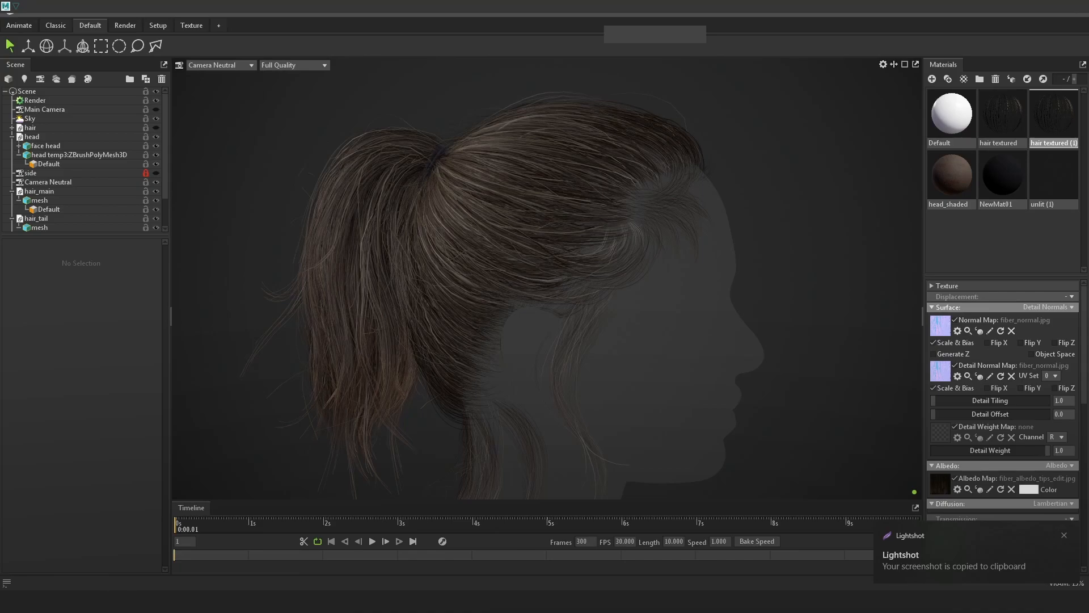
key("alt+Tab")
key("ctrl+v")
scroll(607, 285, "up", 6, "alt")
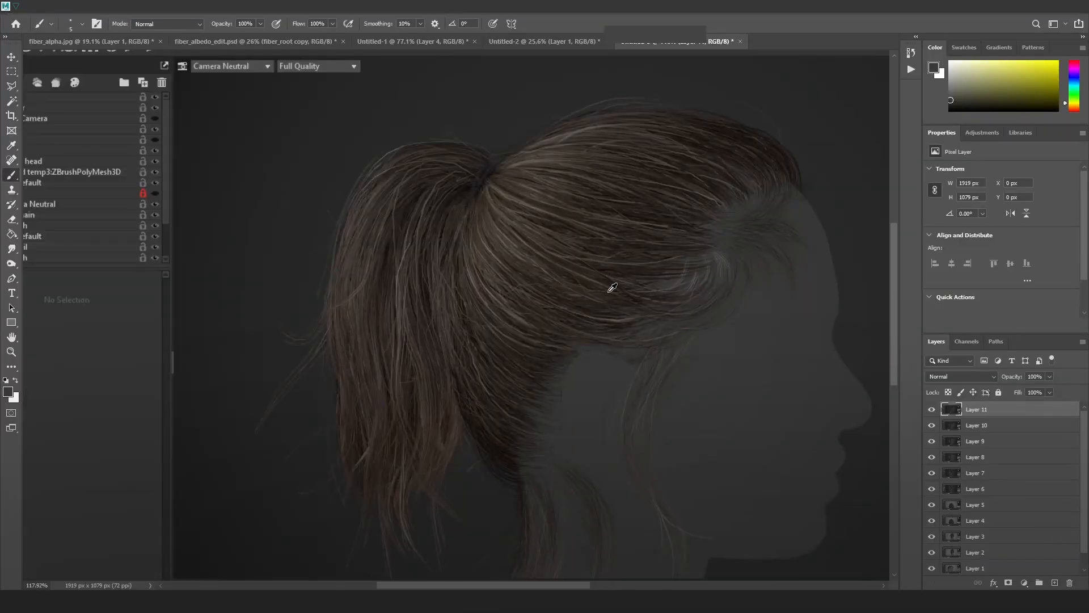
Toggle Layer 11's visibility off and on three times to compare with the earlier render.
left_click(932, 410)
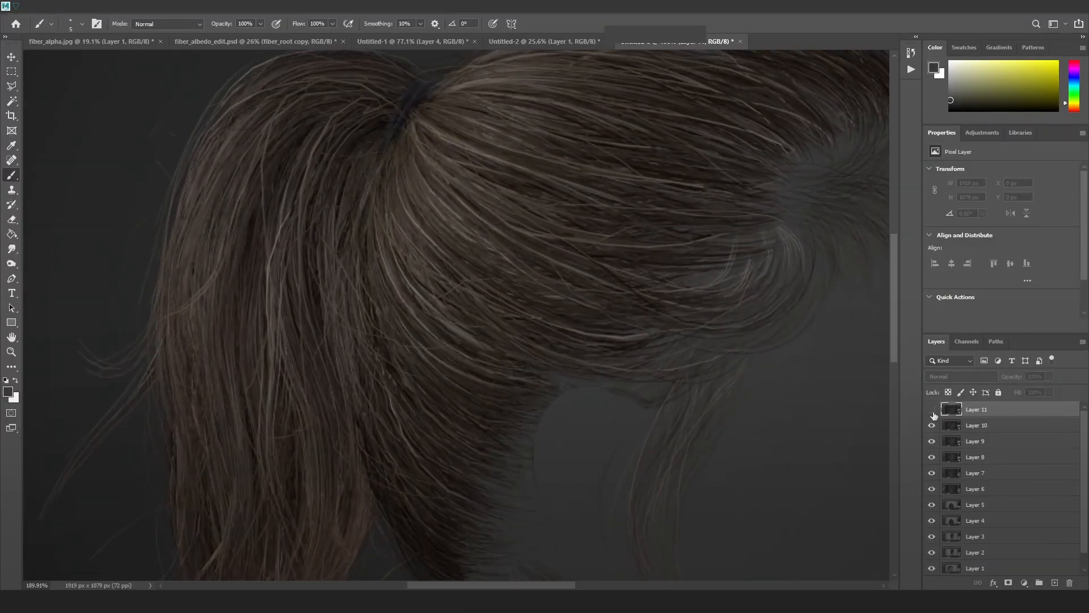
left_click(932, 410)
left_click(932, 410)
left_click(932, 410)
left_click(932, 410)
left_click(932, 410)
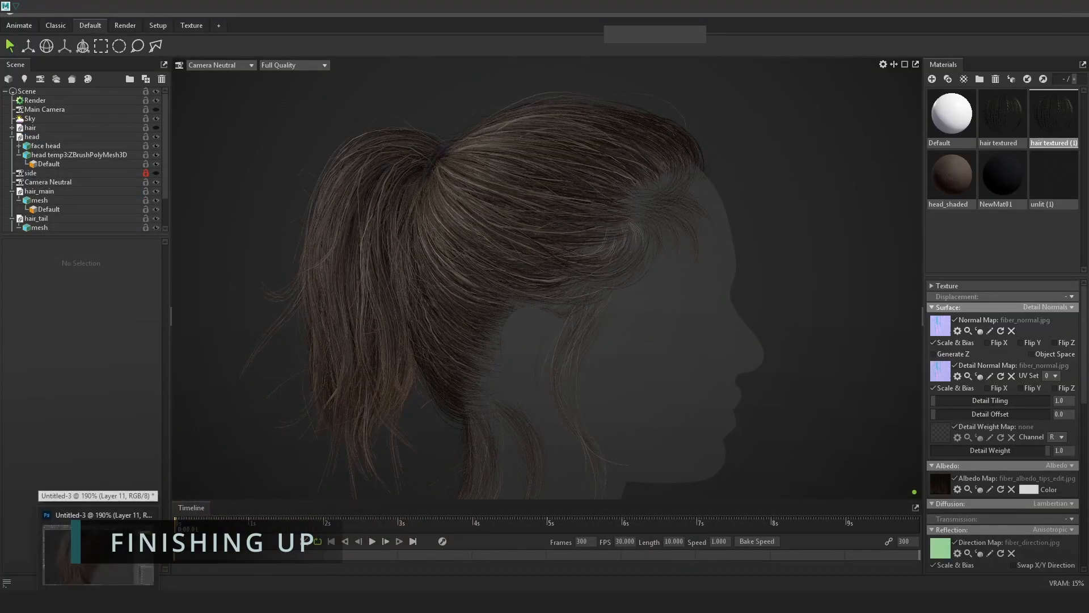
Undo the polygon reduction on the cover cards in Maya.
left_click(80, 571)
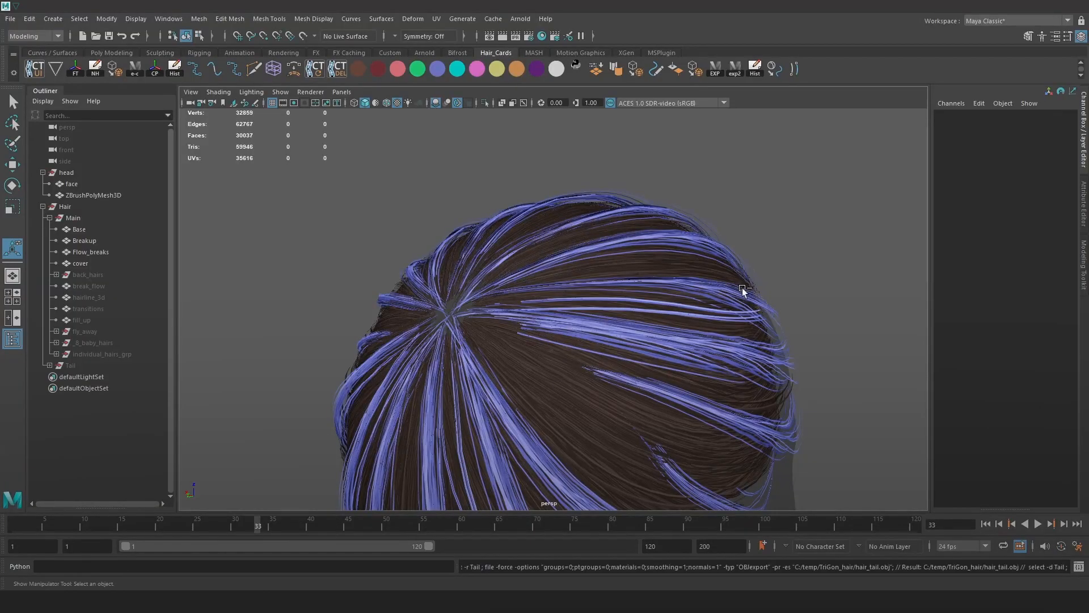
left_click(752, 266)
key("ctrl+z")
key("ctrl+z")
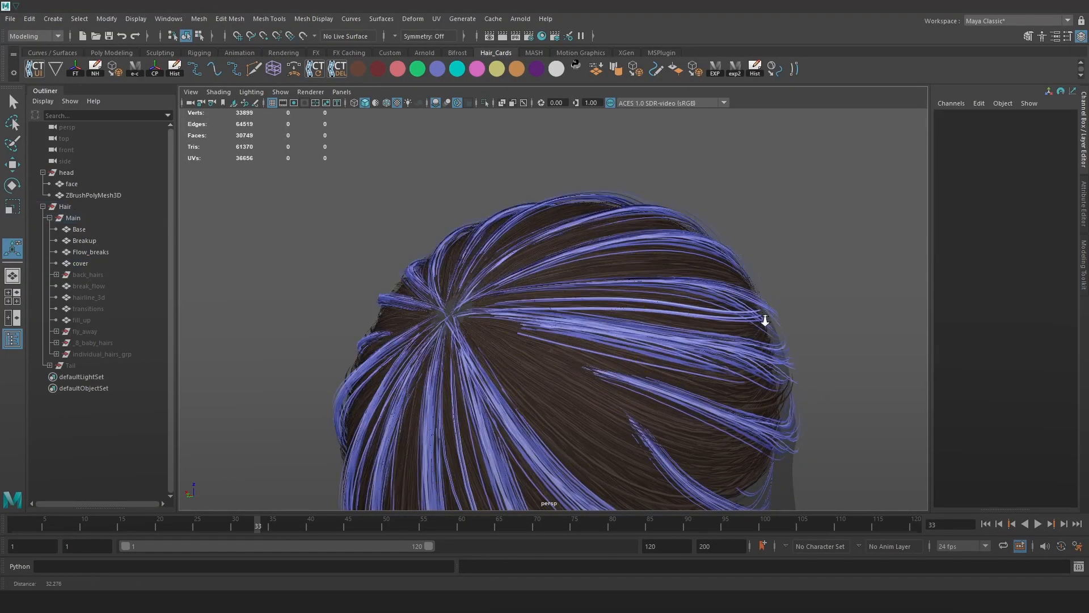
scroll(784, 341, "down", 4)
left_click_drag(780, 342, 644, 352, "alt")
left_click(570, 338)
left_click_drag(757, 322, 792, 379, "alt")
scroll(792, 379, "up", 4)
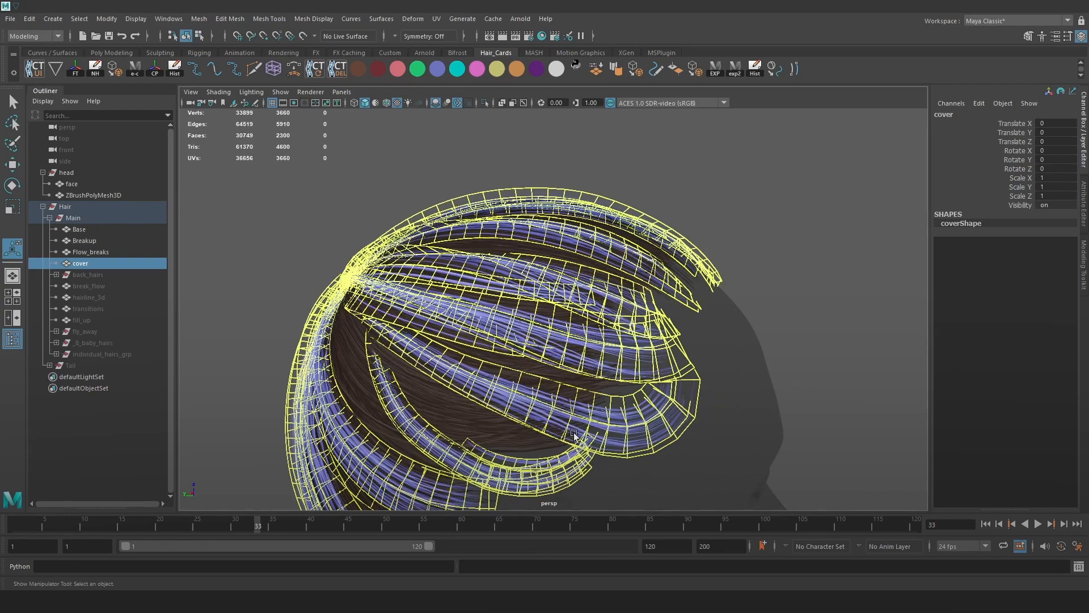
Unhide the back_hairs, break_flow, hairline_3d and transitions groups.
left_click(78, 274)
key("shift+h")
left_click_drag(331, 338, 417, 221, "alt")
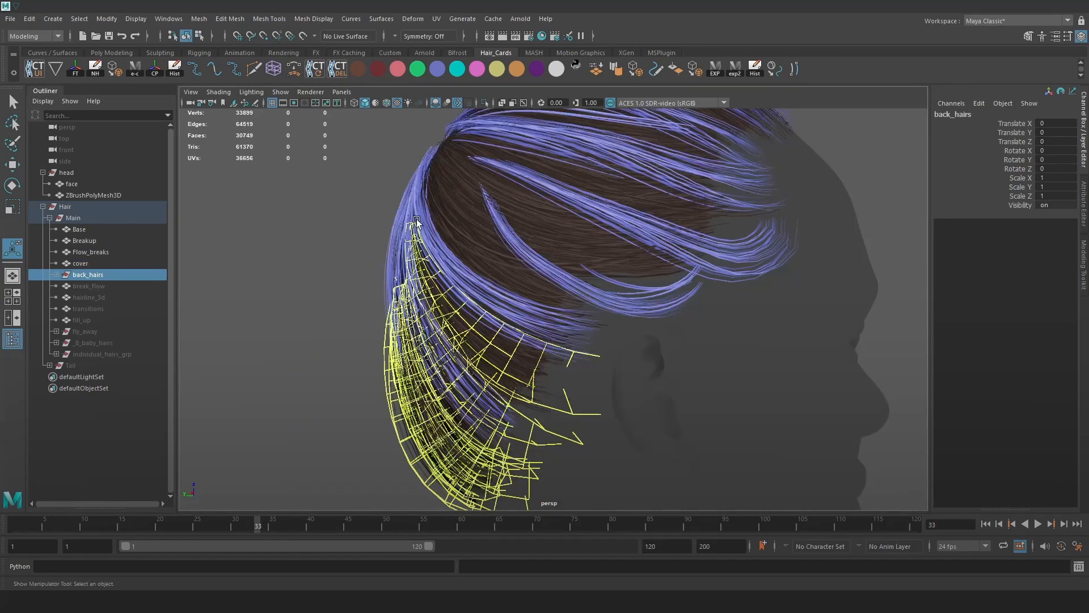
left_click(94, 287)
key("shift+h")
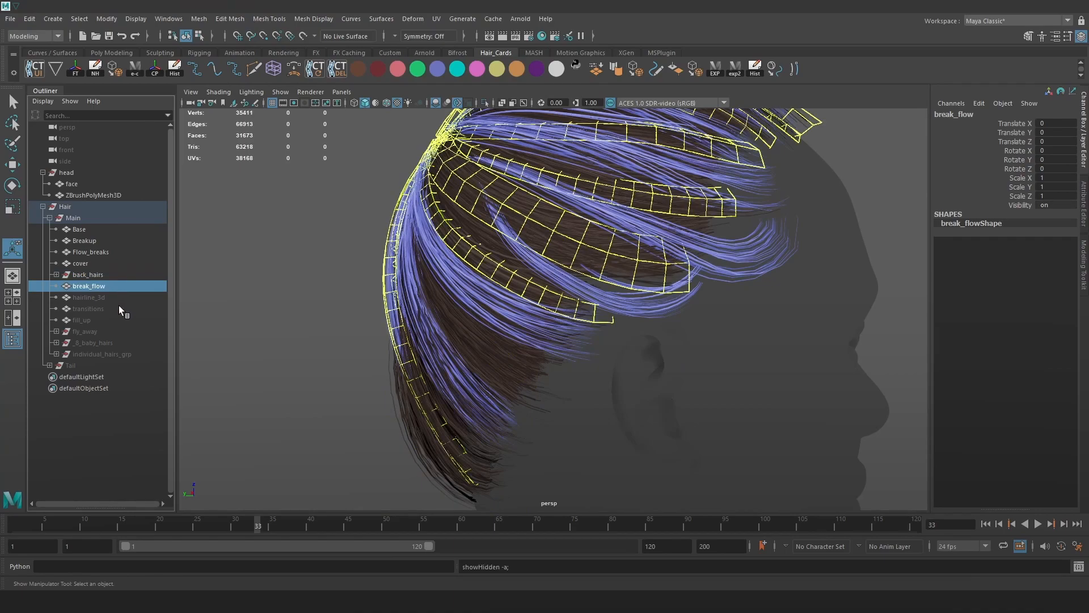
left_click(116, 297)
key("shift+h")
left_click(120, 315)
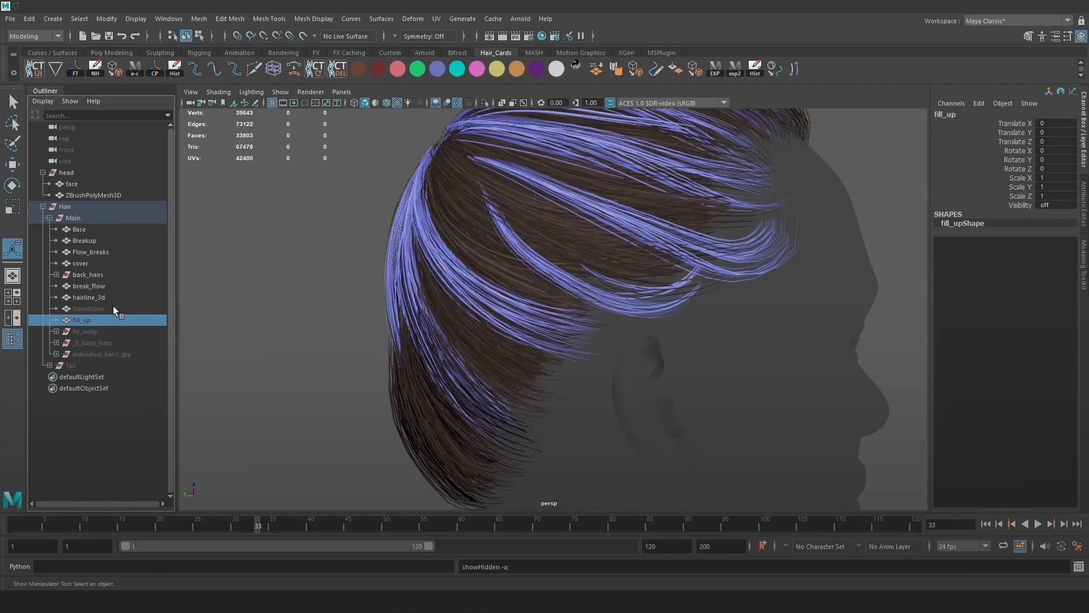
left_click(114, 306)
key("shift+h")
Unhide the fill_up, fly_away and _8_baby_hairs groups.
left_click(113, 321)
key("shift+h")
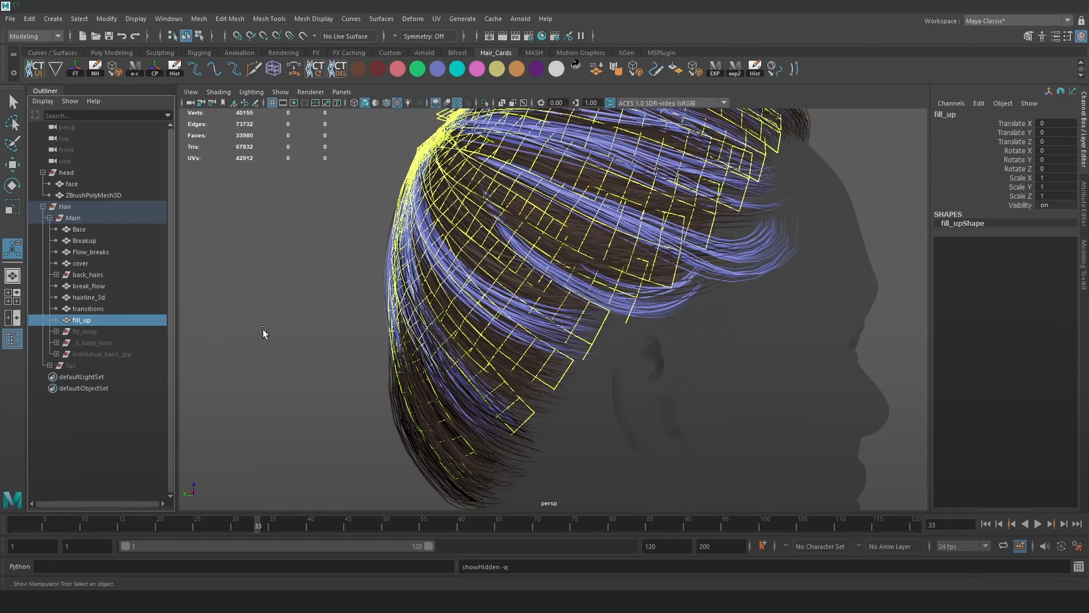
left_click(119, 330)
key("shift+h")
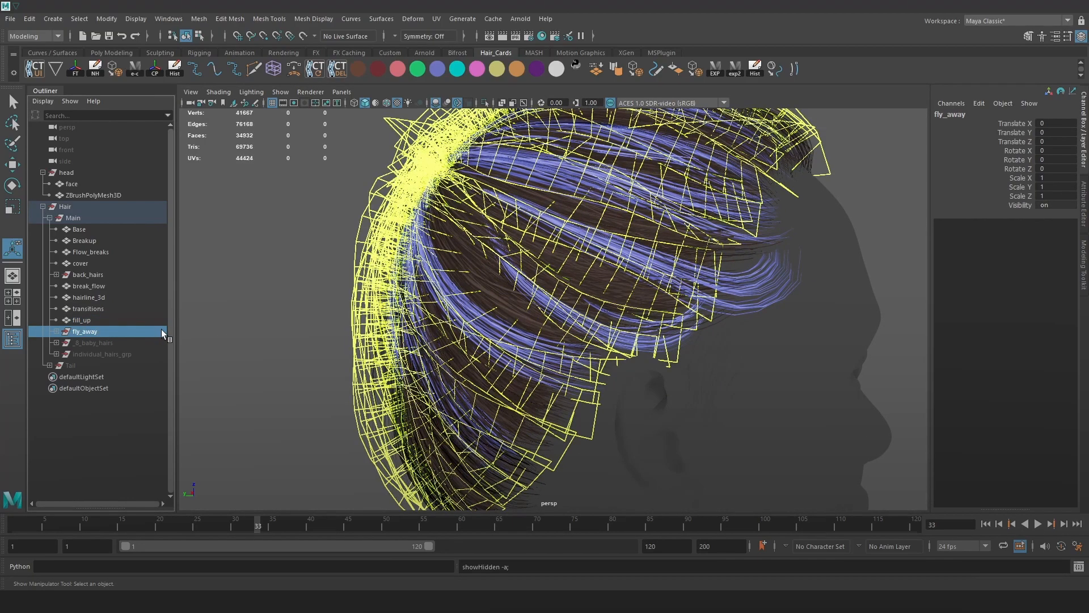
left_click(90, 342)
key("shift+h")
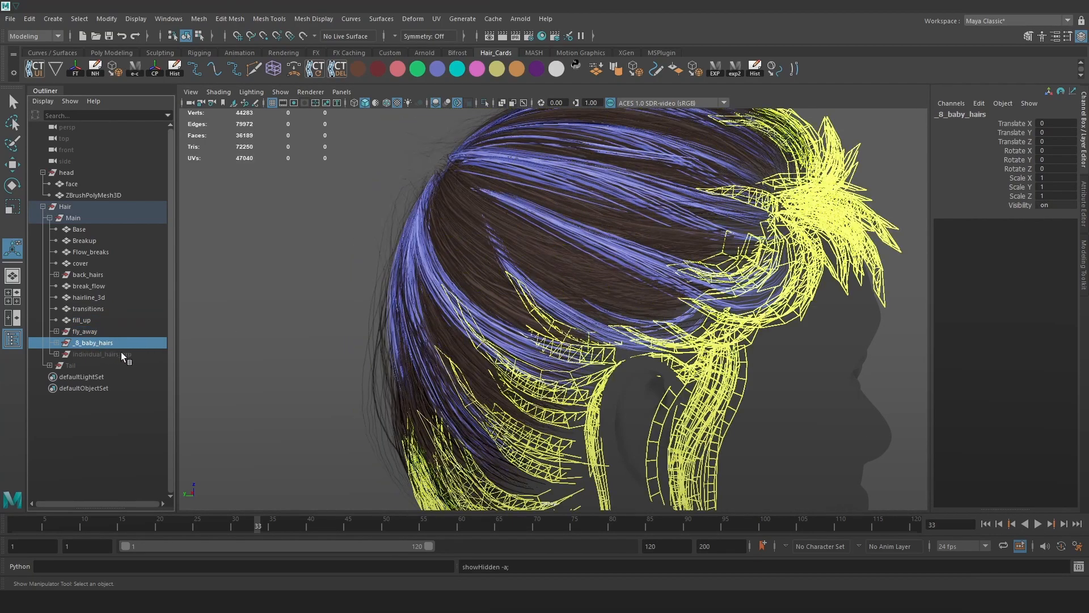
Expand _8_baby_hairs and select its Side_burns, Base, Blend_sides and Support cards.
left_click(226, 328)
left_click(86, 343)
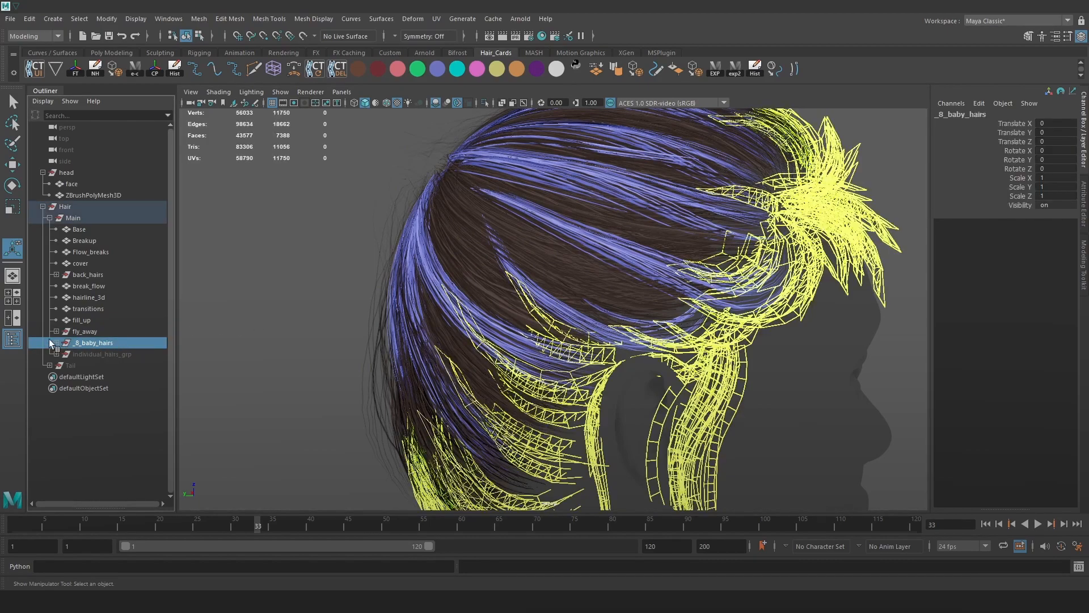
left_click(56, 342)
left_click(101, 356)
left_click(102, 365)
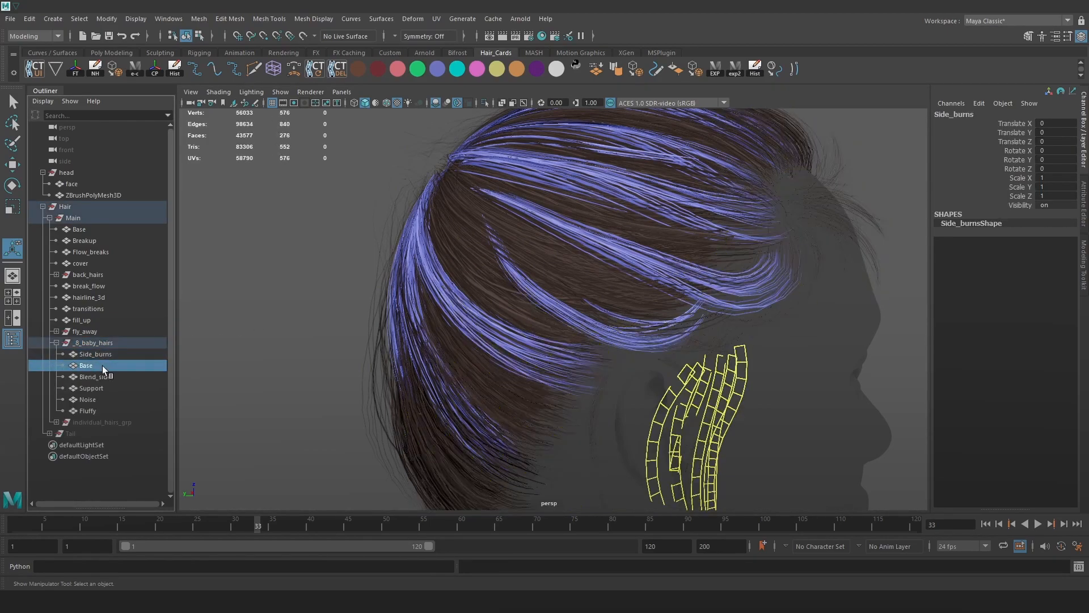
left_click(104, 374)
left_click(100, 389)
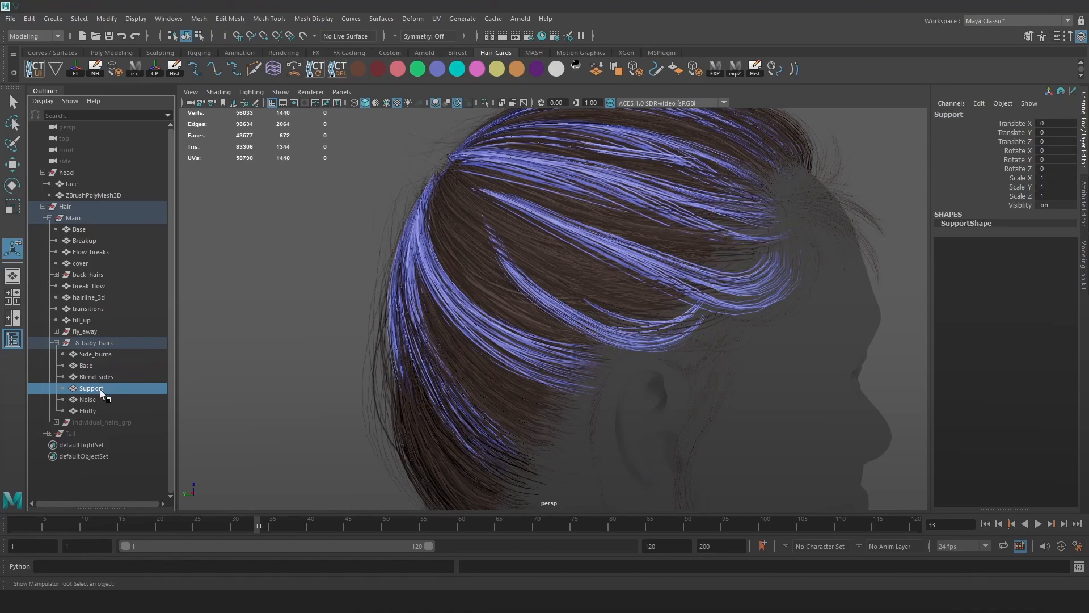
Isolate and frame the Fluffy cards, toggling texture display off and back on.
left_click(99, 409)
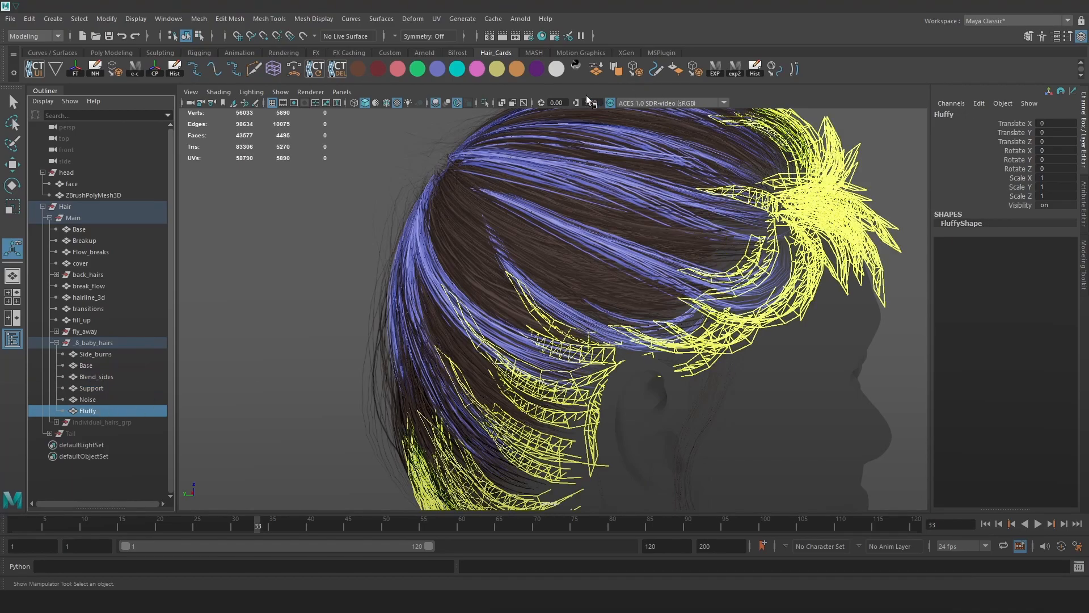
key("ctrl+1")
key("f")
key("5")
left_click(864, 240)
left_click_drag(870, 260, 611, 222, "alt")
key("6")
left_click(741, 257)
Trial a Mesh > Reduce on Fluffy, adjusting the percentage to 43.5.
left_click(198, 18)
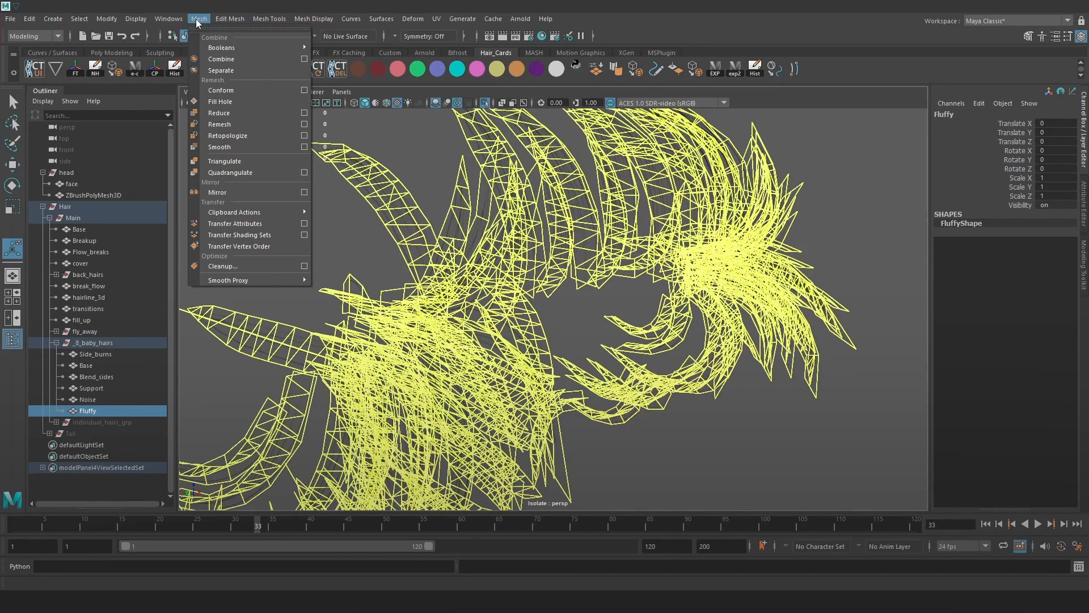
left_click(233, 121)
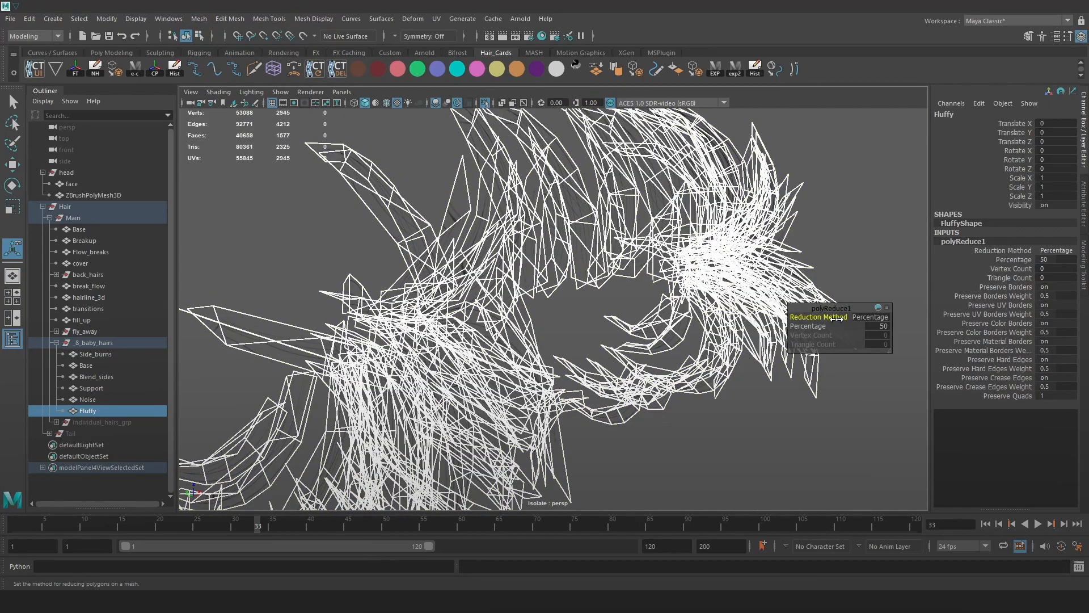
left_click_drag(818, 325, 400, 295)
left_click_drag(516, 296, 793, 321)
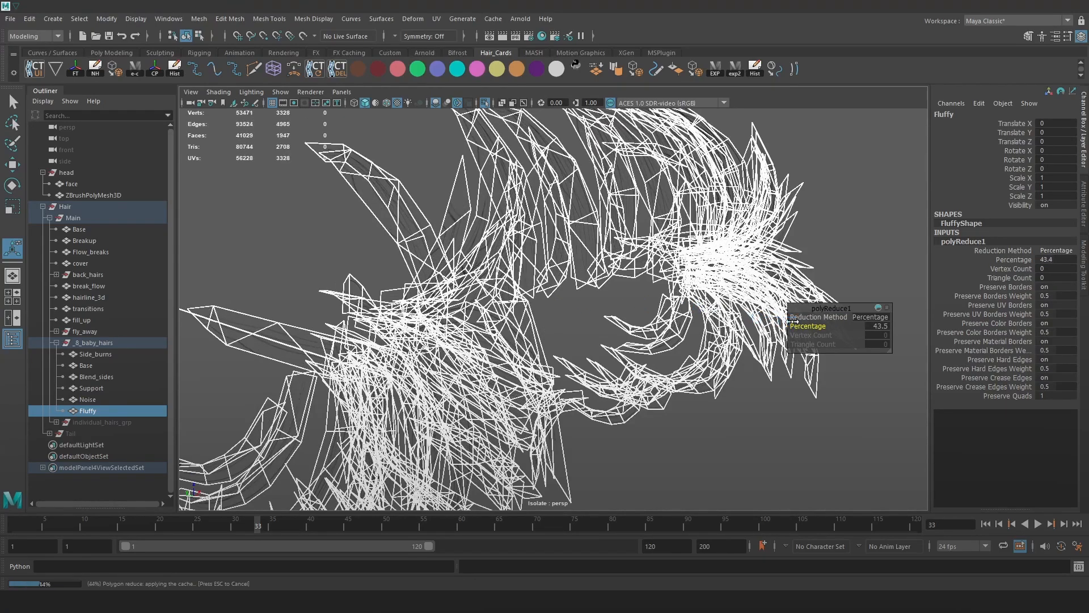
left_click(851, 260)
left_click_drag(851, 260, 650, 223, "alt")
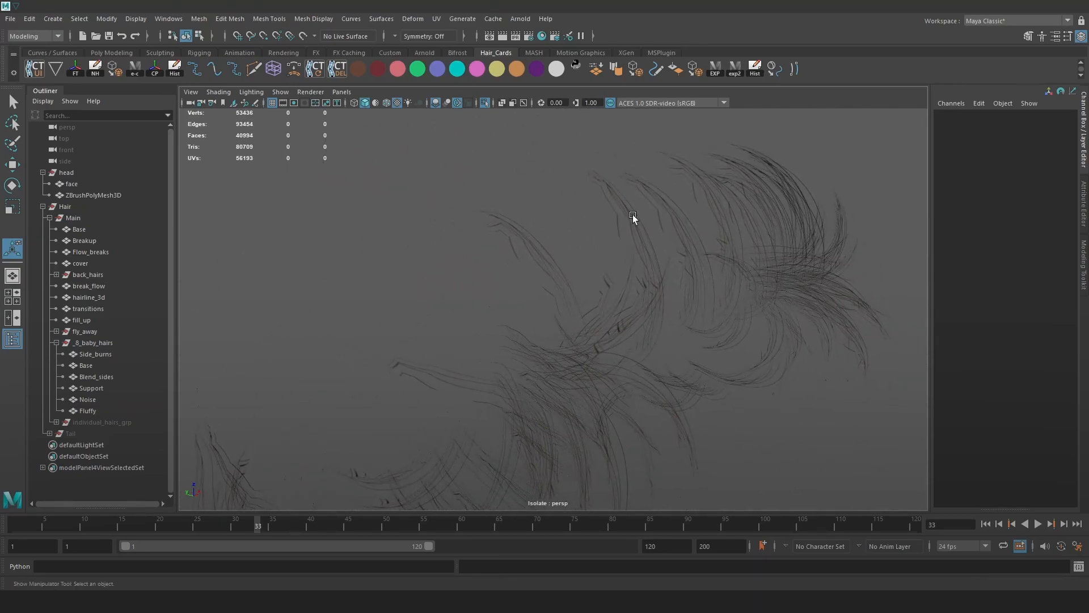
Undo the Fluffy reduction and turn off Isolate Select to show the whole head.
key("ctrl+z")
key("ctrl+z")
key("ctrl+z")
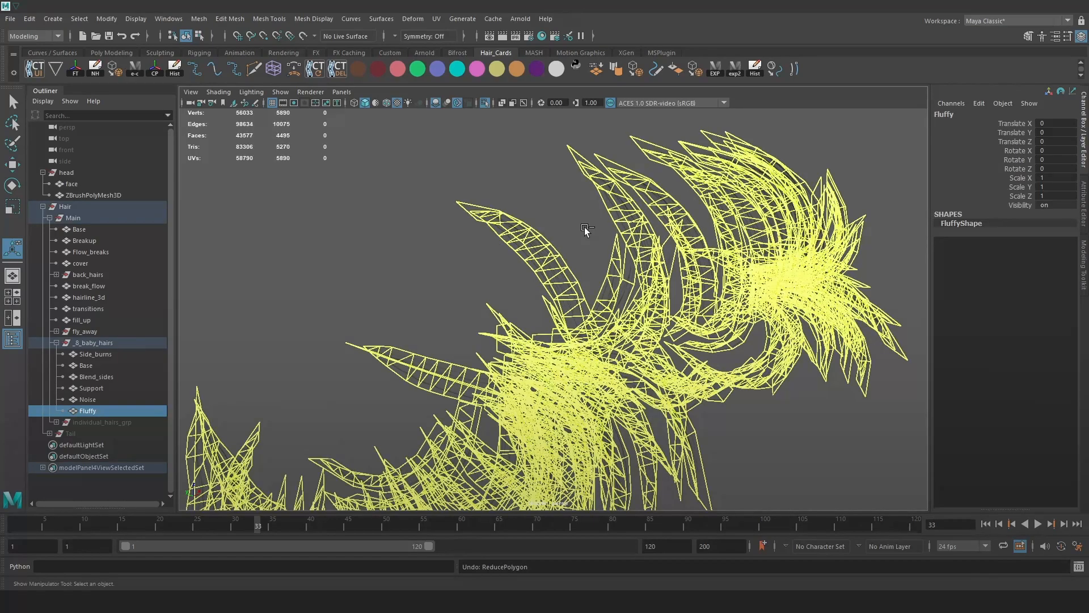
left_click(579, 224)
scroll(581, 247, "down", 2)
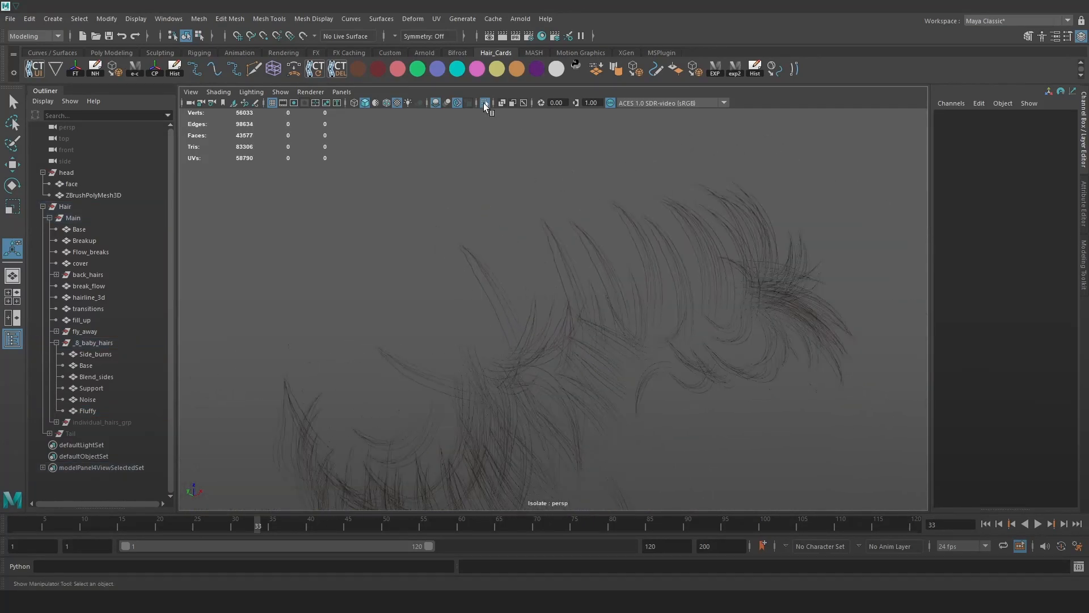
left_click(484, 102)
left_click_drag(626, 236, 590, 219, "alt")
scroll(590, 219, "down", 2)
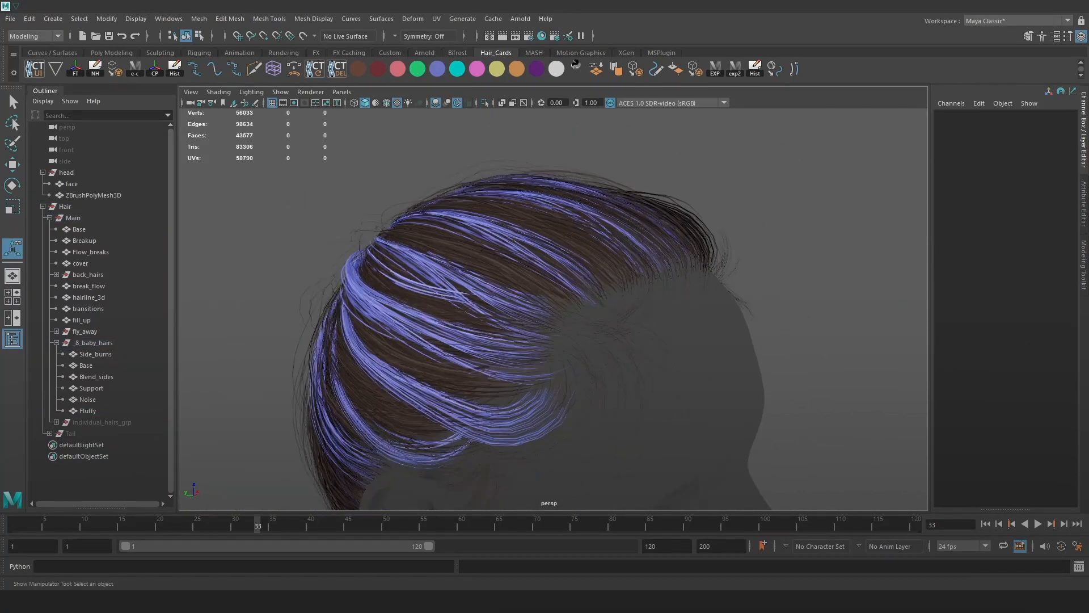
Unhide the individual_hairs_grp strand groups with Shift+H.
left_click(83, 420)
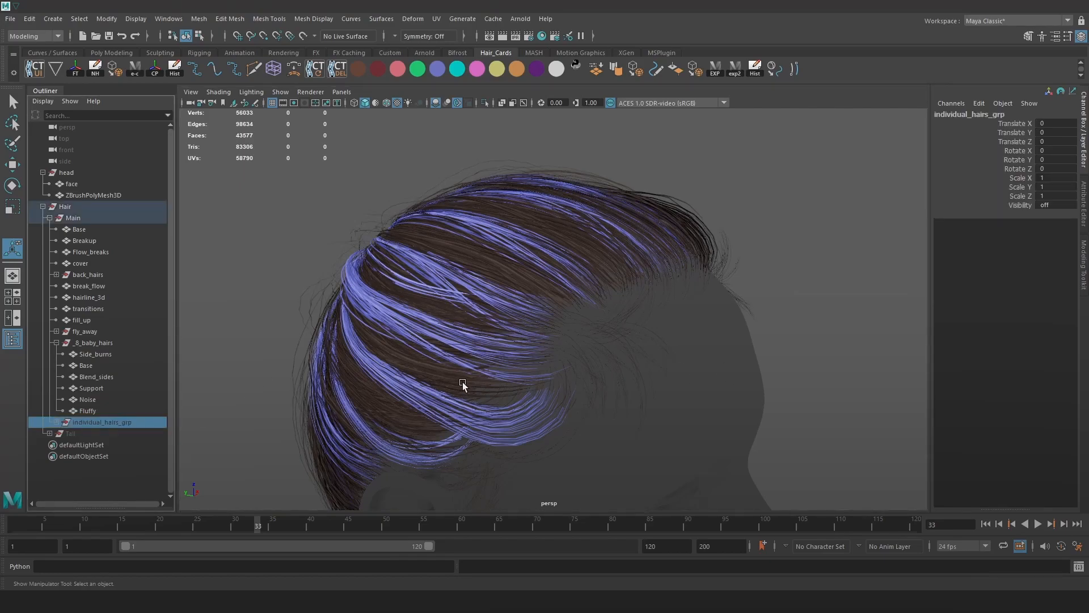
key("shift+h")
middle_click_drag(420, 380, 457, 326, "alt")
left_click_drag(456, 326, 416, 354, "alt")
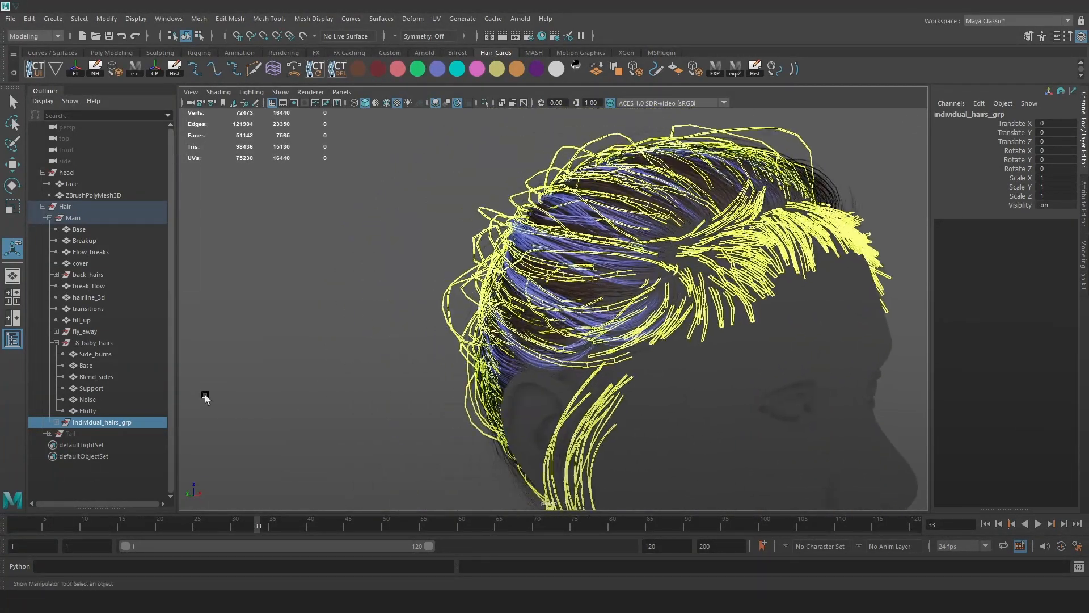
left_click_drag(399, 413, 431, 334, "alt")
right_click_drag(431, 335, 455, 252, "alt")
middle_click_drag(454, 251, 462, 176, "alt")
right_click_drag(463, 176, 500, 188, "alt")
Expand individual_hairs_grp and isolate the Noisy_2 strand mesh.
left_click(56, 423)
left_click(88, 433)
key("f")
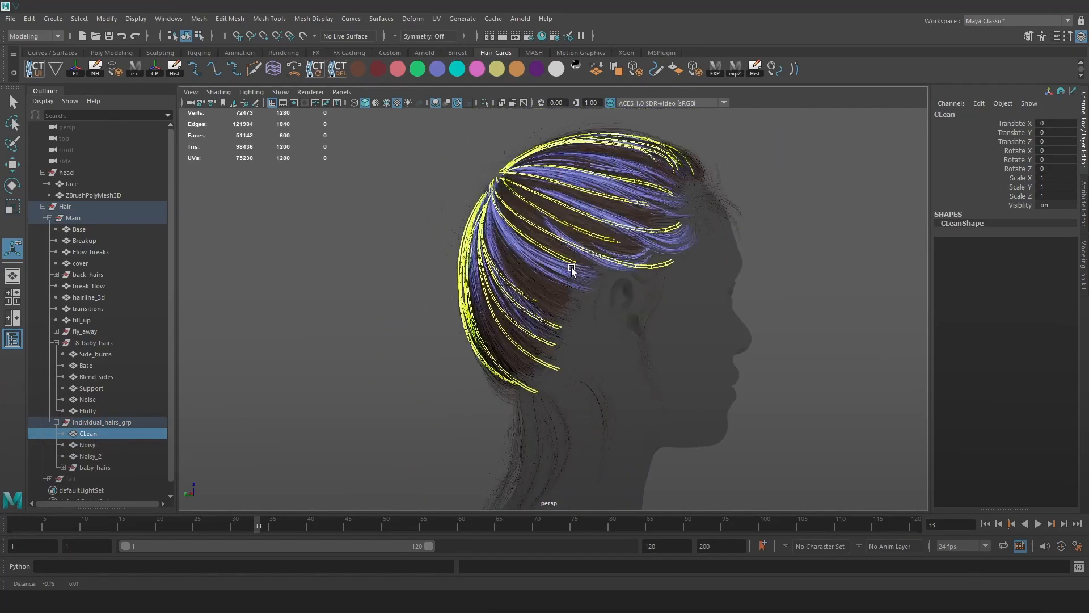
left_click(104, 467)
left_click(94, 455)
left_click(92, 435)
left_click(95, 455)
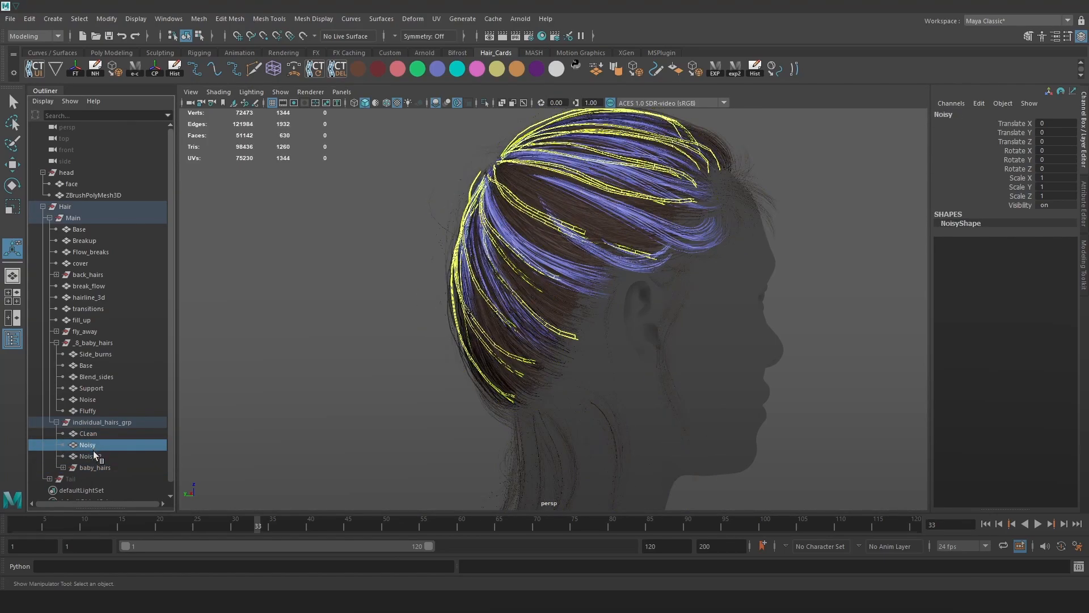
left_click(484, 102)
scroll(756, 301, "down", 5)
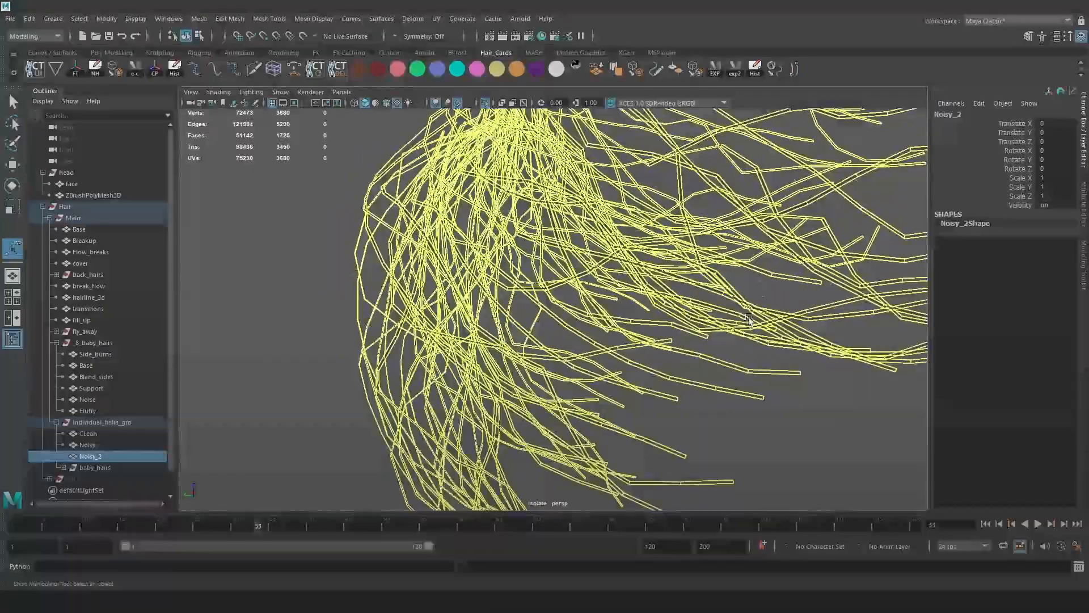
Preview Noisy_2 with smoothing (key 3), then lower the smoothing level one step.
left_click_drag(757, 301, 419, 241, "alt")
key("3")
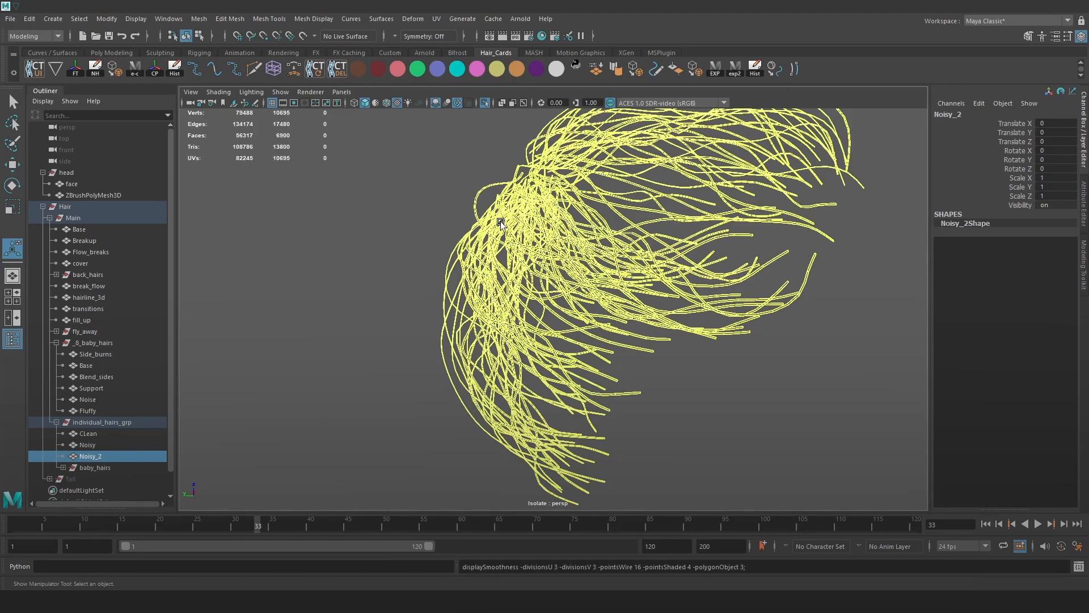
key("Page_Down")
left_click(398, 192)
scroll(557, 250, "up", 5)
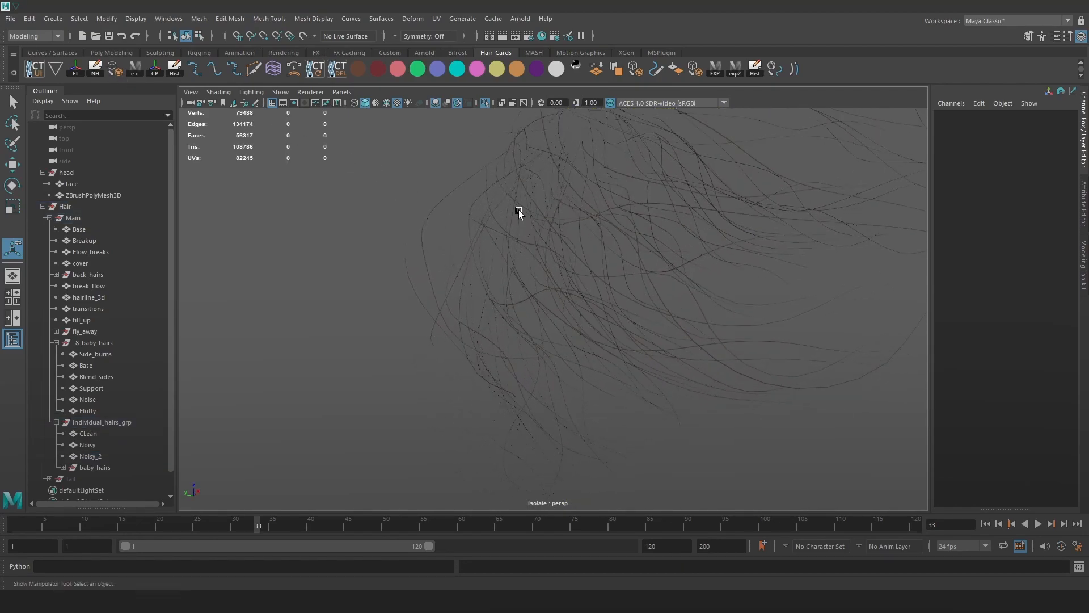
left_click(519, 210)
scroll(519, 210, "up", 4)
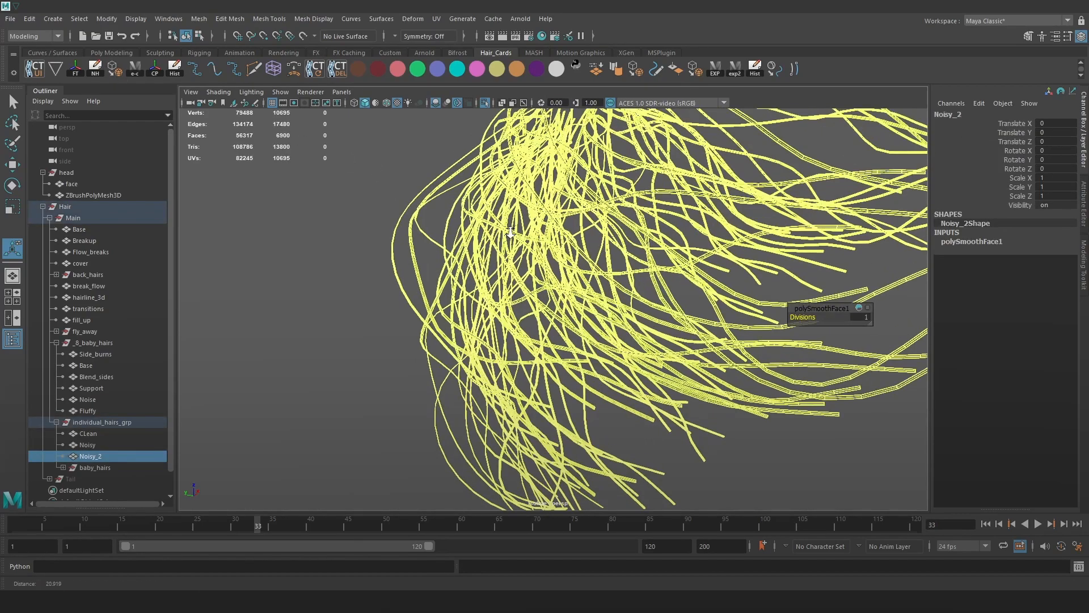
left_click(268, 189)
Inspect the strands from several angles and reselect the Noisy_2 mesh.
middle_click_drag(352, 216, 540, 274, "alt")
scroll(562, 283, "up", 4)
left_click_drag(574, 288, 631, 284, "alt")
left_click(478, 224)
left_click_drag(488, 229, 606, 260, "alt")
left_click_drag(669, 309, 651, 321, "alt")
left_click(632, 318)
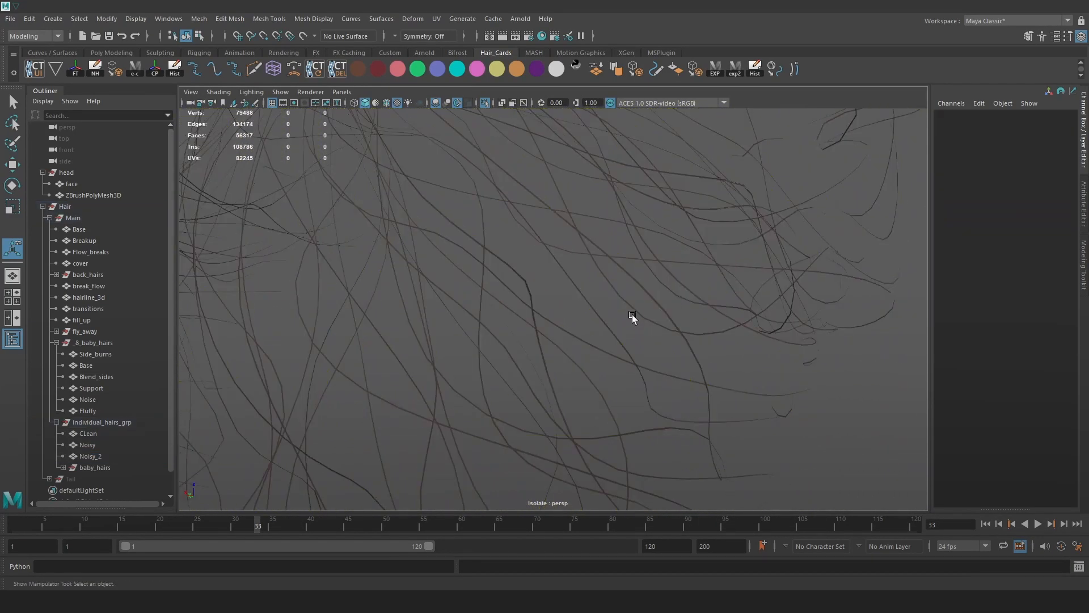
left_click(628, 304)
left_click(196, 18)
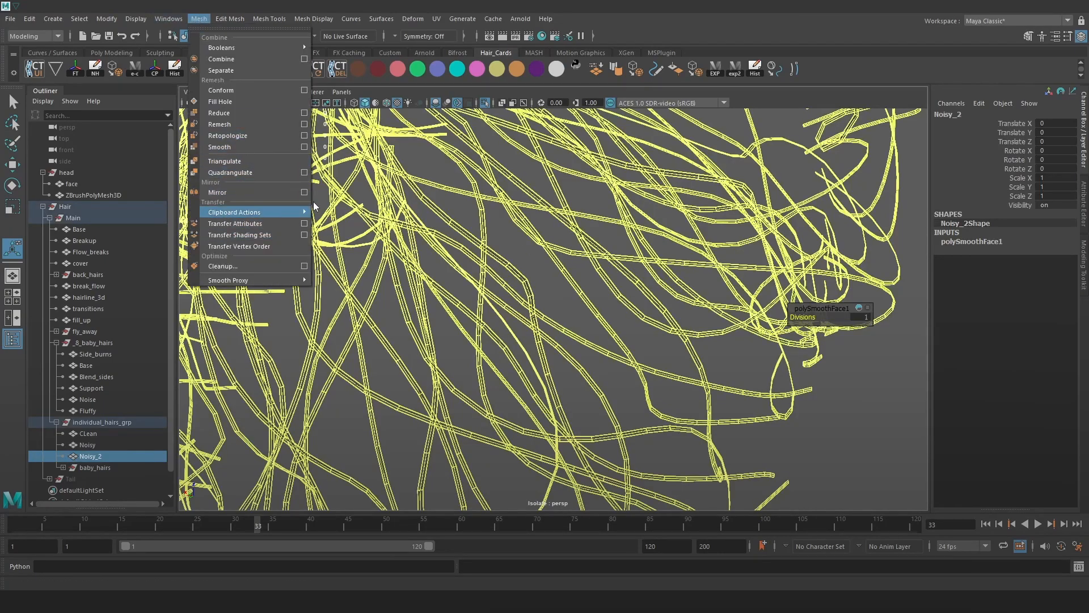
left_click_drag(643, 281, 597, 329, "alt")
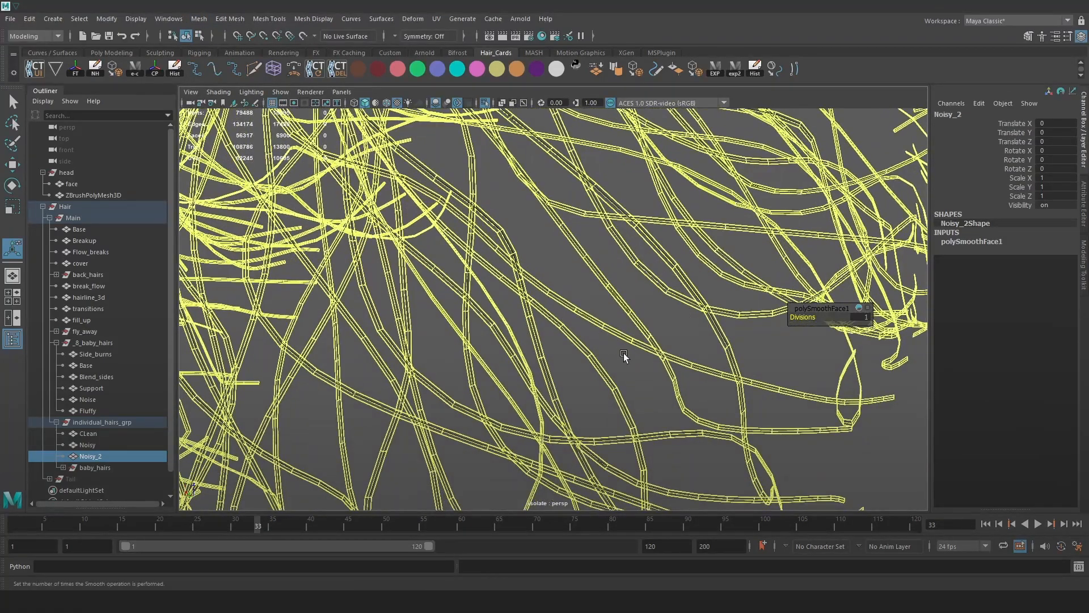
left_click_drag(681, 389, 687, 397, "alt")
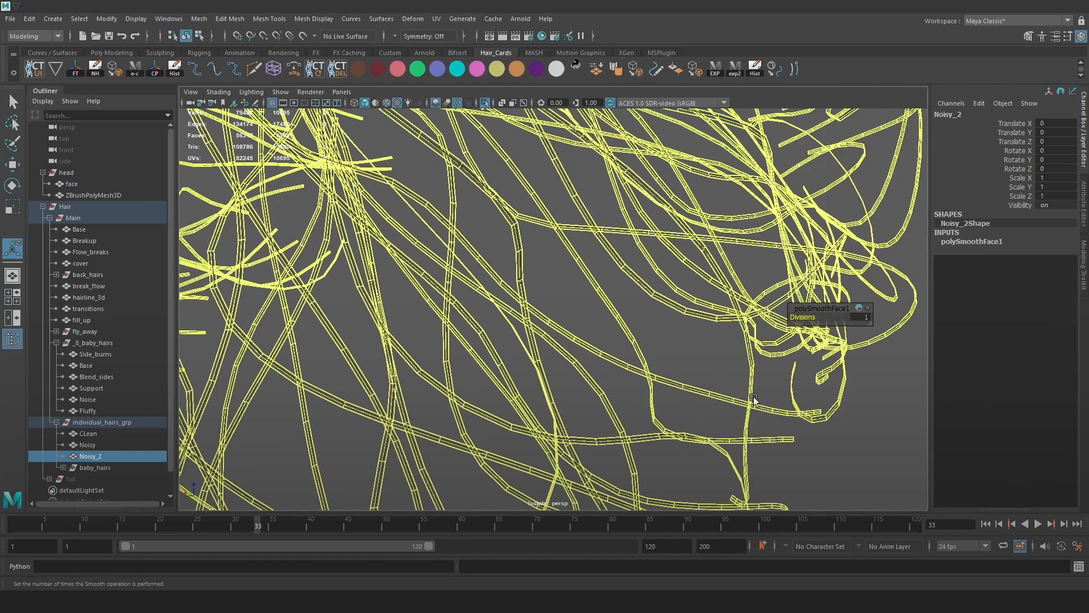
left_click_drag(651, 346, 638, 339, "alt")
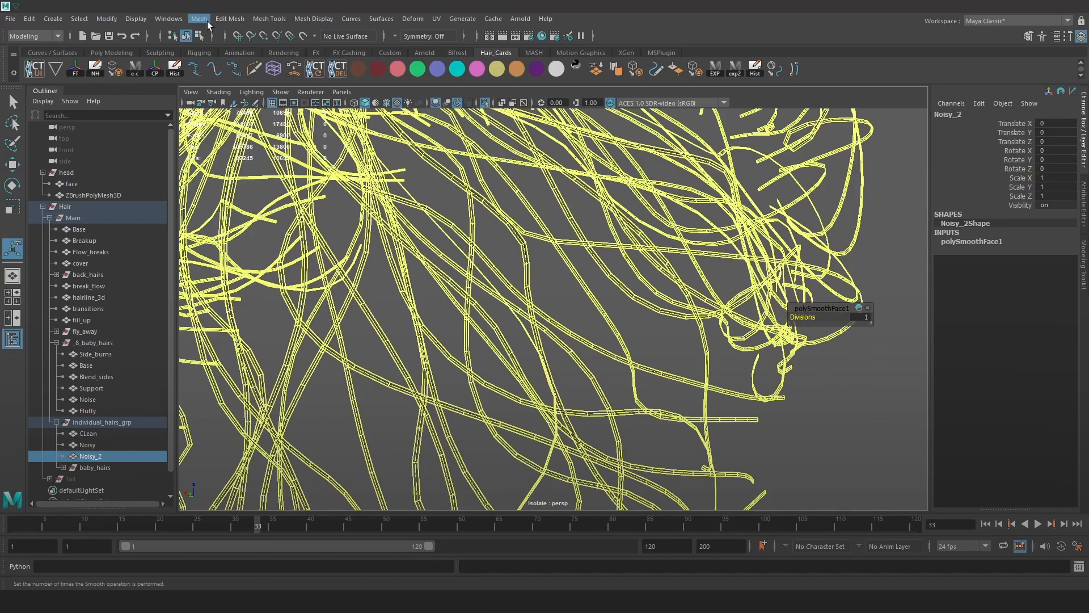
Apply Mesh > Reduce to Noisy_2 with the percentage set to 74.6.
left_click(199, 18)
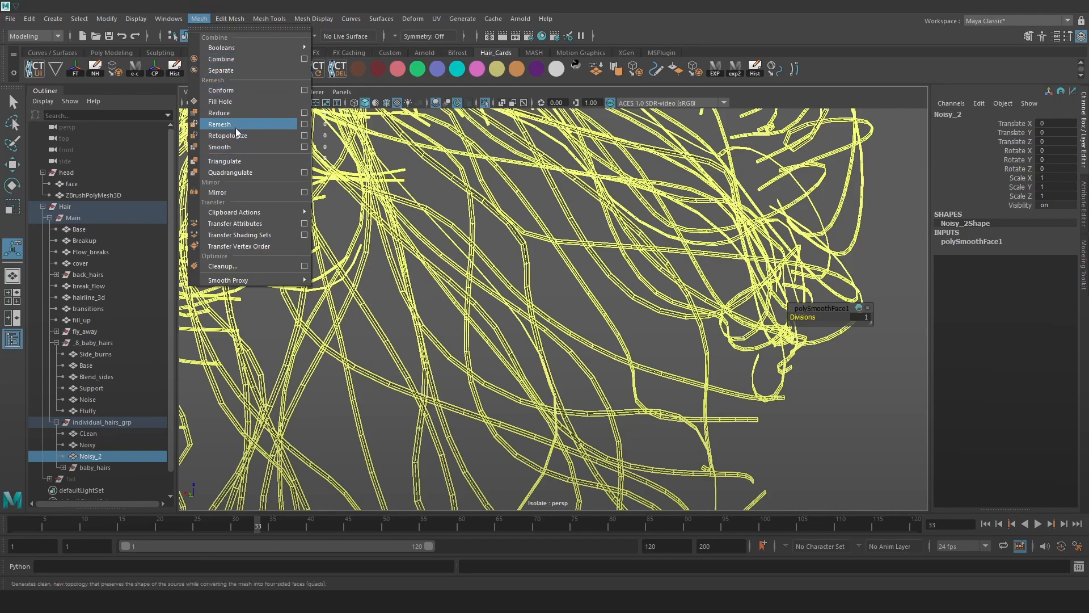
left_click(218, 113)
left_click_drag(824, 326, 964, 334)
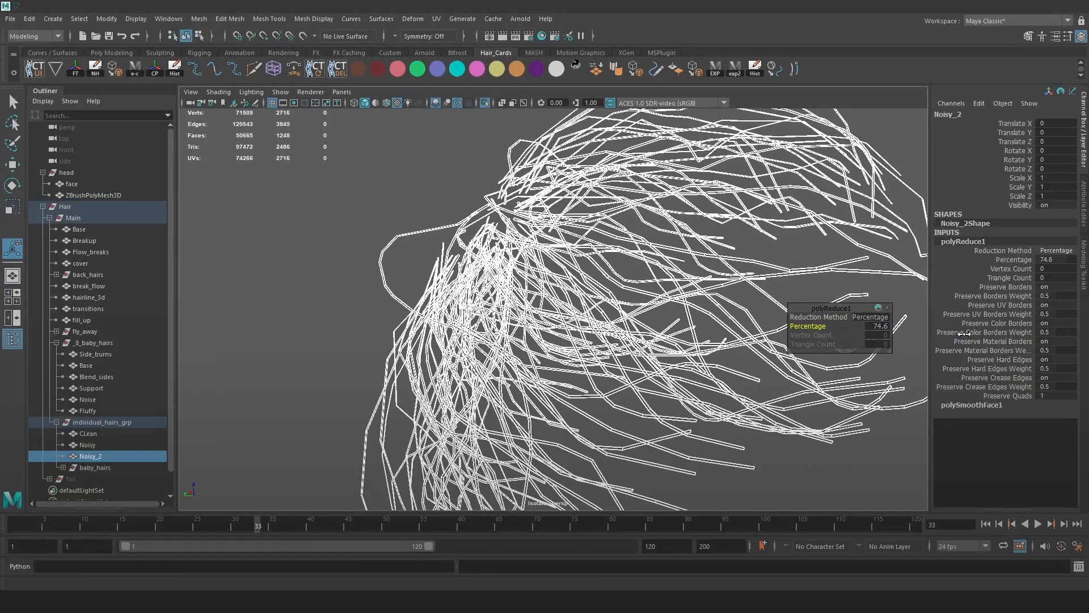
left_click(445, 161)
Orbit the Marmoset Toolbag render to a side profile and capture the full screen.
key("alt+Tab")
key("alt+Tab")
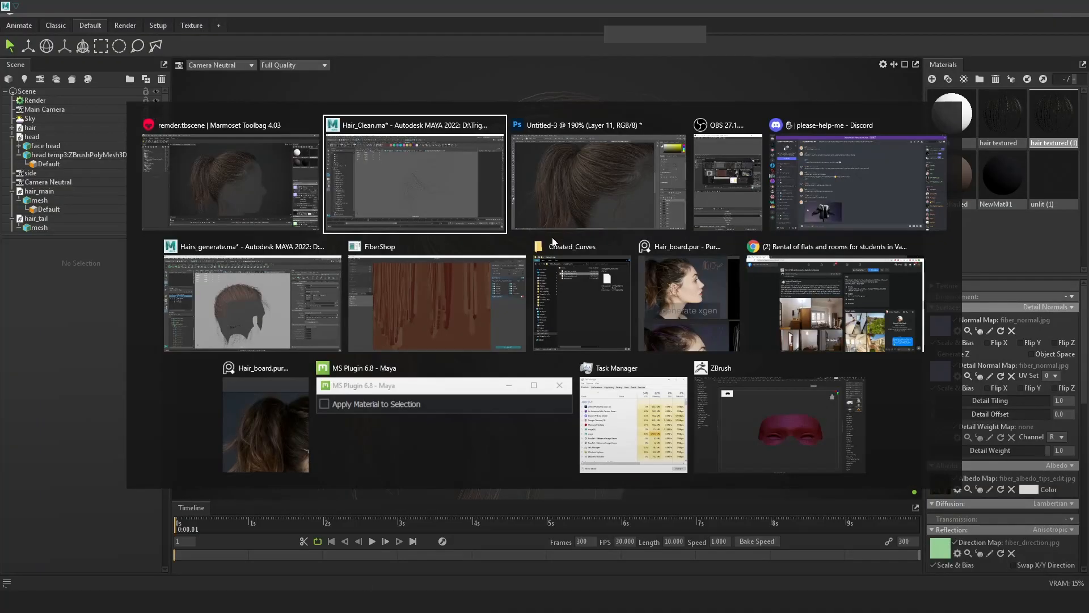
left_click(227, 185)
left_click_drag(567, 238, 751, 260, "alt")
key("Print")
left_click_drag(1, 2, 1088, 612)
key("ctrl+c")
Recapture the side-profile render and paste it into Photoshop as a new layer.
key("alt+Tab")
key("alt+Tab")
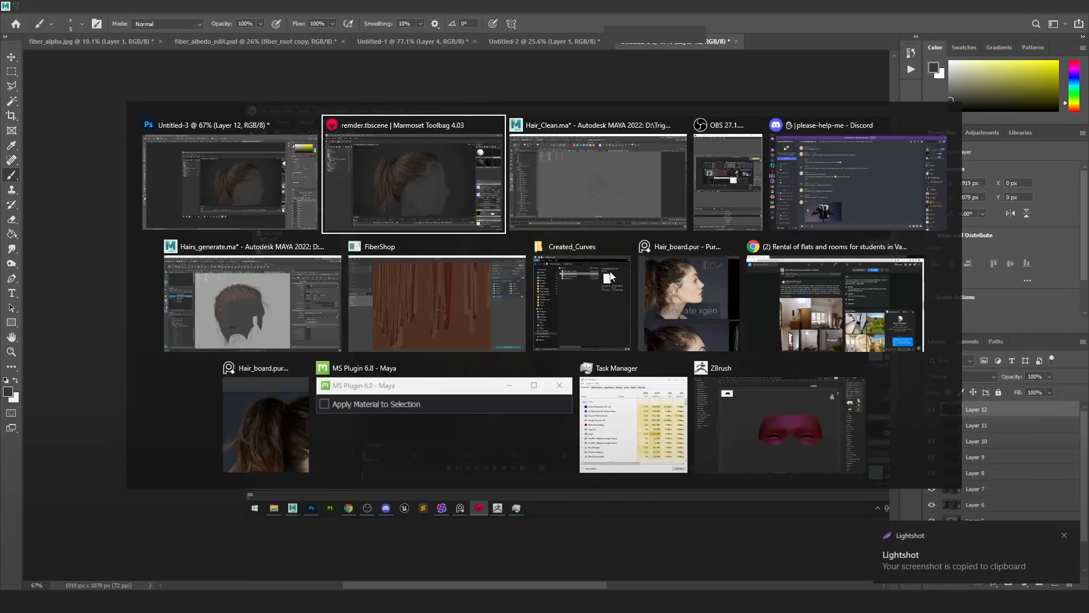
key("alt+Tab")
key("Print")
key("ctrl+a")
key("ctrl+c")
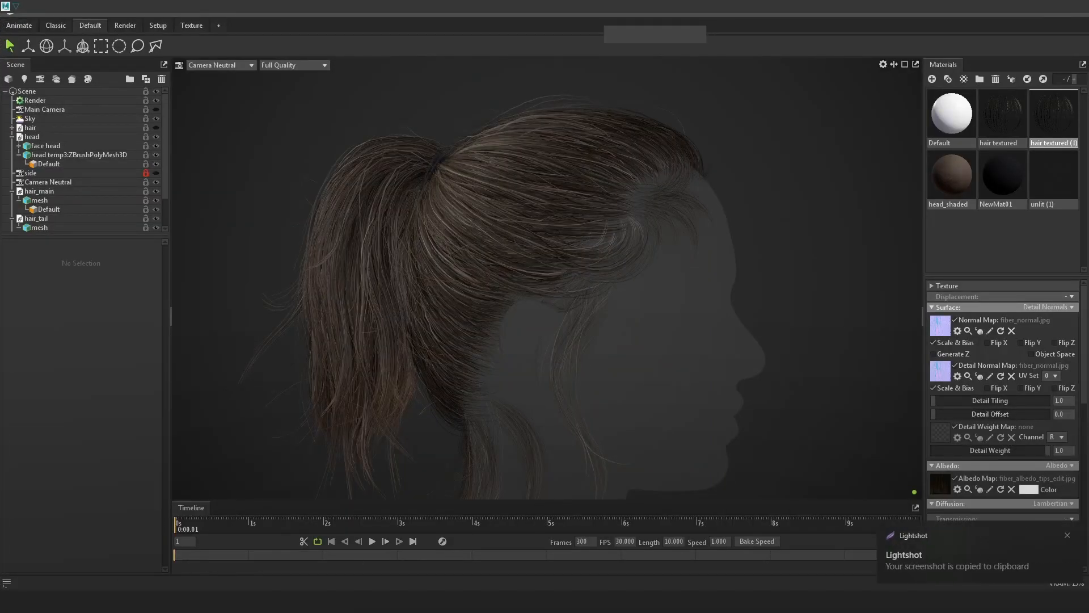
key("alt+Tab")
key("ctrl+v")
Toggle Layer 13's visibility to compare the renders, then return to Maya.
scroll(641, 269, "up", 5, "alt")
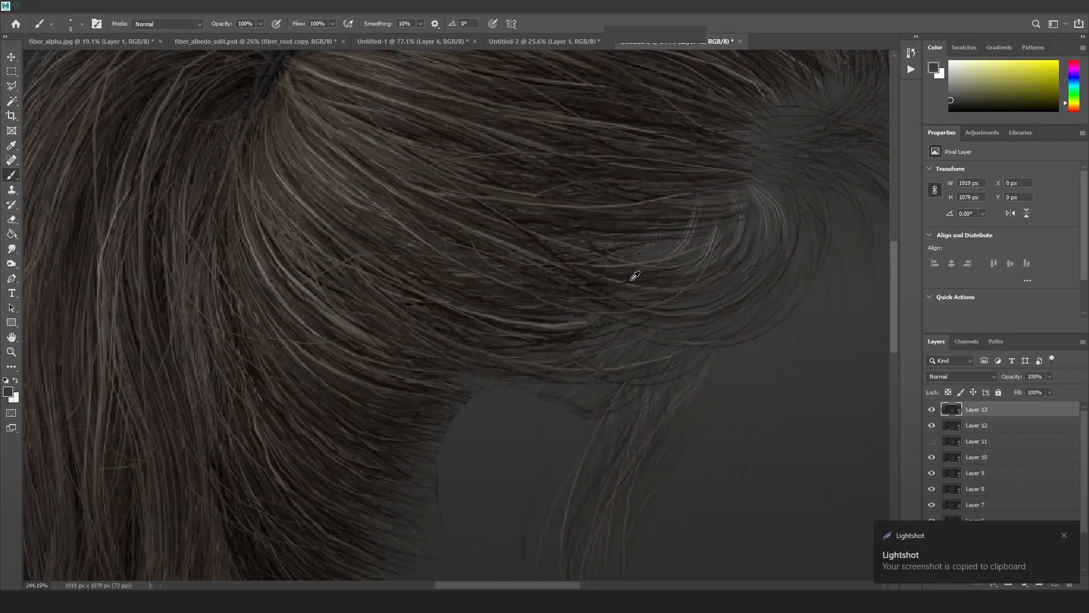
left_click(934, 409)
left_click(934, 409)
left_click(933, 409)
left_click(933, 413)
left_click(933, 413)
left_click(933, 413)
left_click(933, 411)
key("alt+Tab")
key("alt+Tab")
key("alt+Tab")
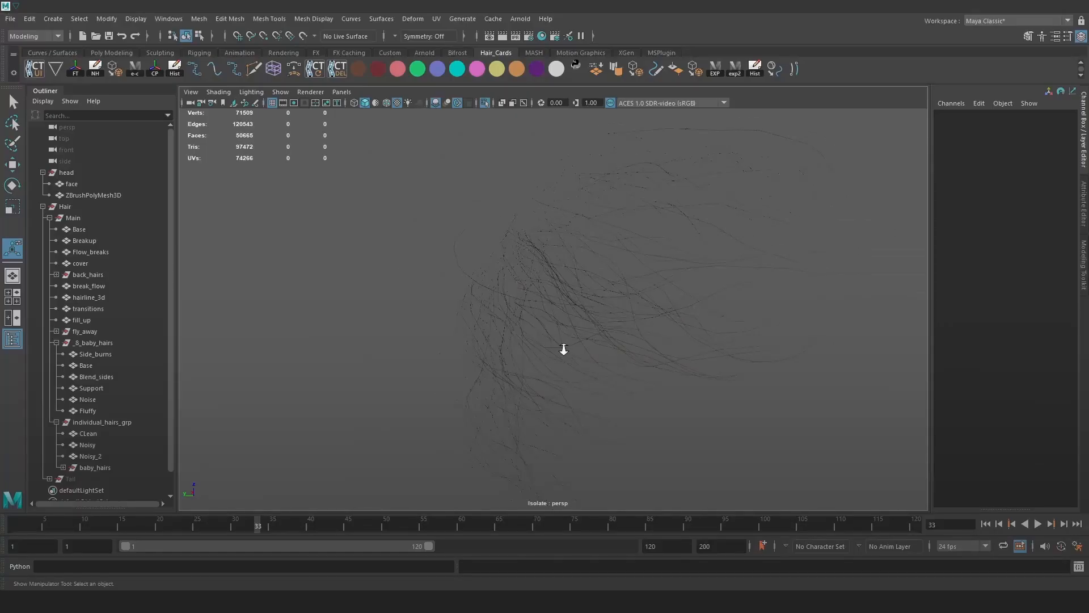
Exit isolation to show the full head and expand the baby_hairs group in the Outliner.
left_click(562, 347)
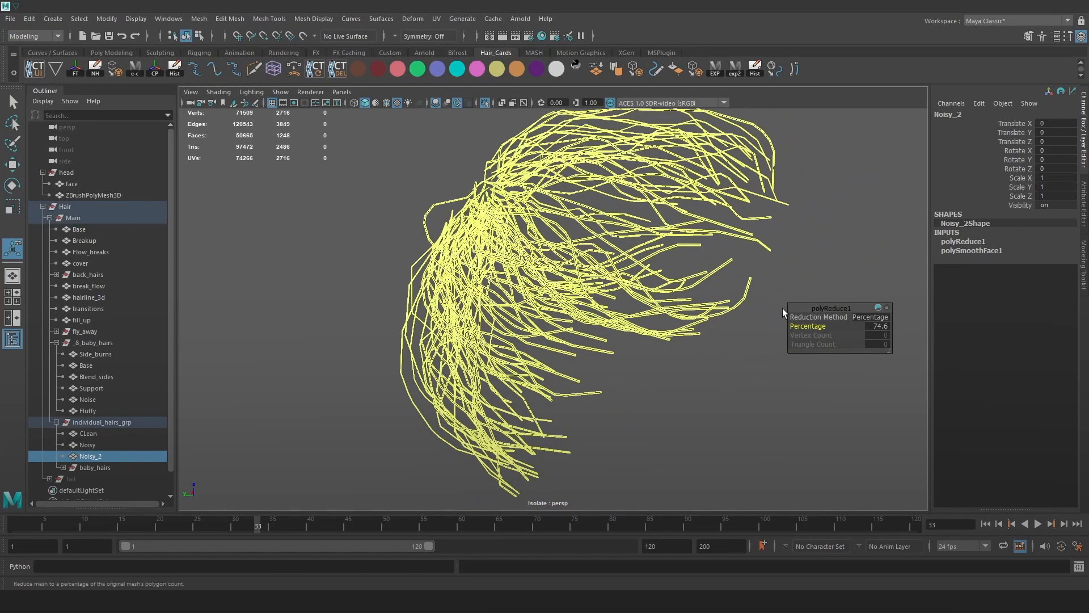
left_click_drag(645, 316, 823, 269, "alt")
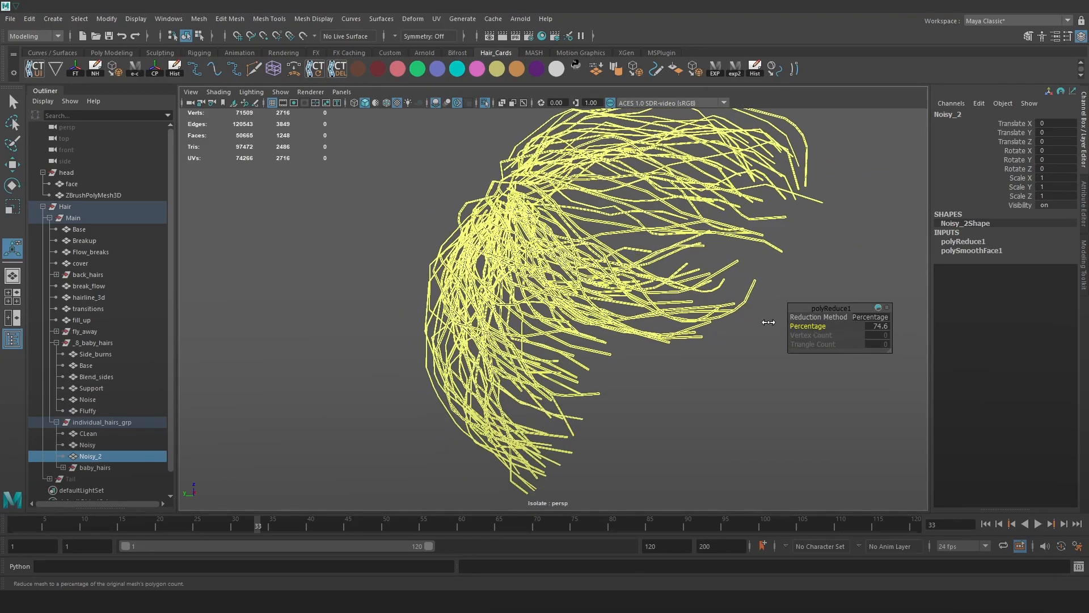
left_click(263, 344)
left_click(97, 464)
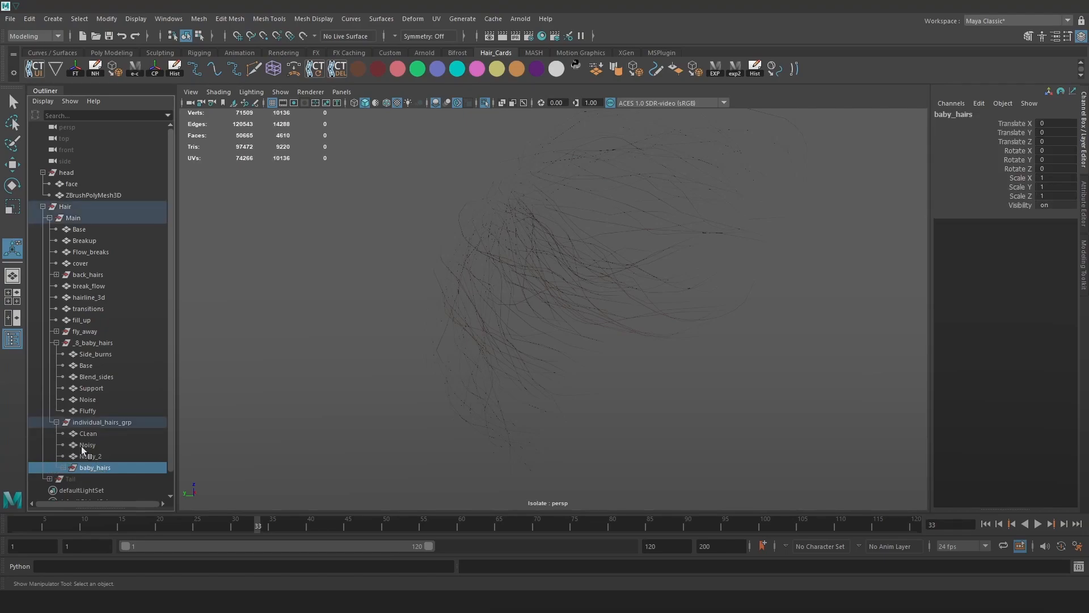
left_click(82, 445)
left_click(90, 434)
left_click(484, 101)
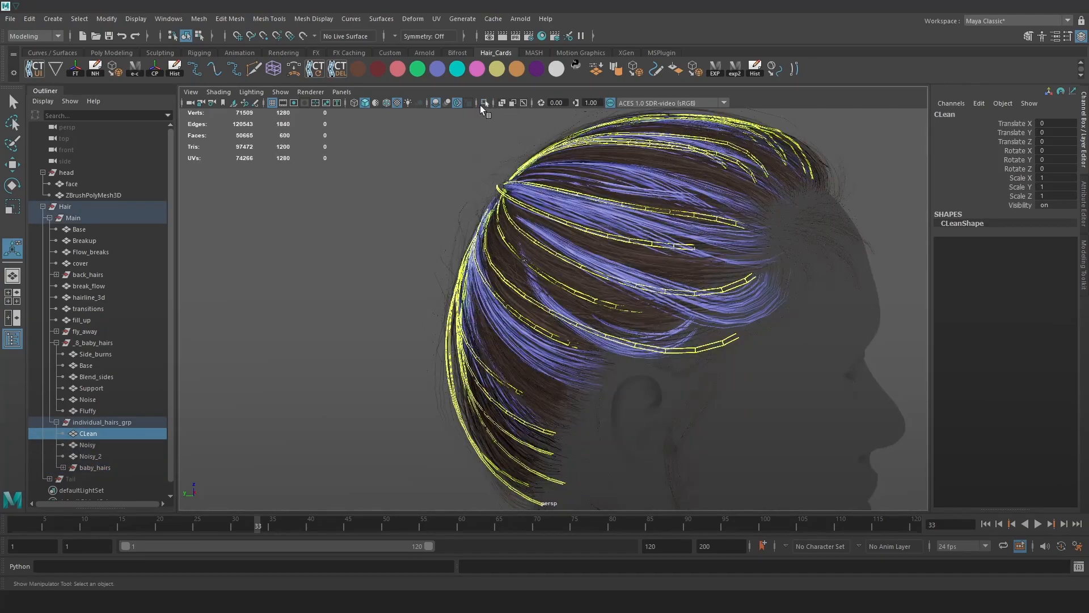
left_click(88, 447)
left_click(101, 457)
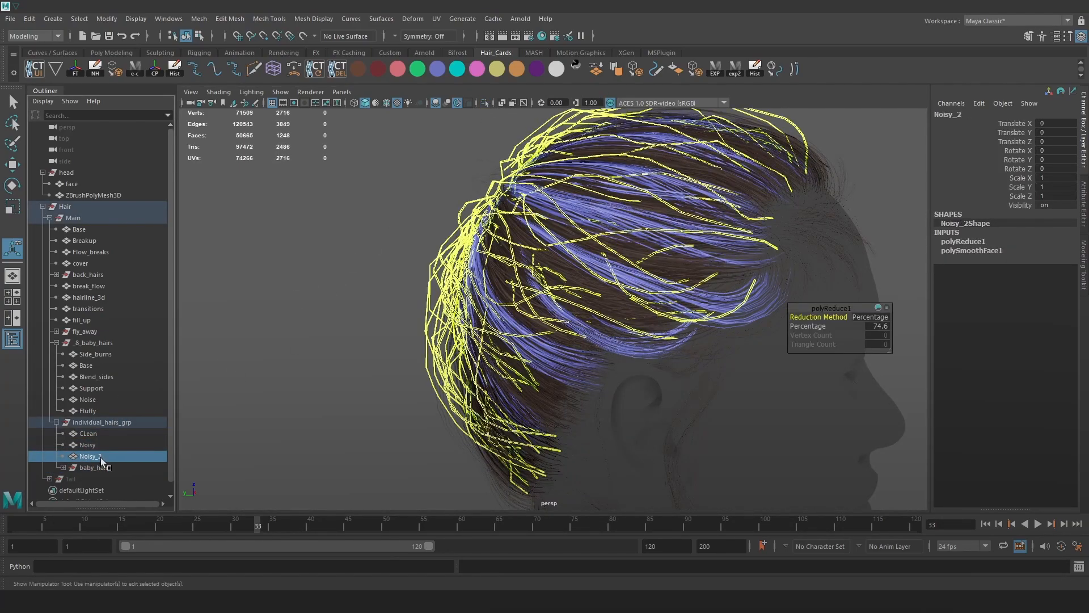
left_click(106, 468)
left_click(61, 468)
Select the Curly baby-hair cards within the baby_hairs group.
left_click_drag(246, 447, 438, 333, "alt")
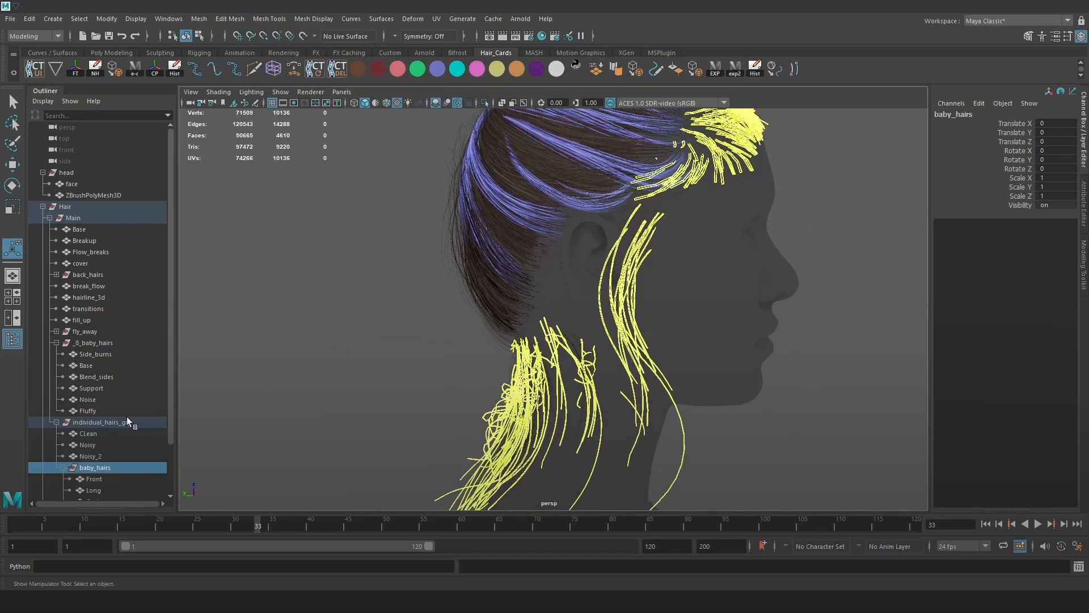
scroll(121, 424, "down", 2)
left_click(94, 423)
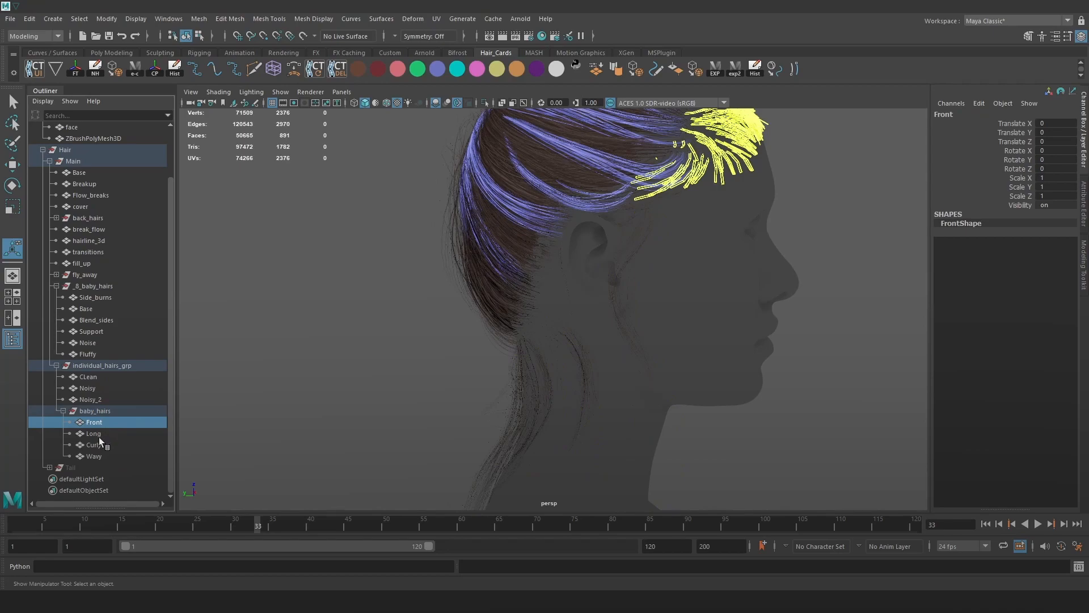
left_click(99, 436)
left_click(103, 448)
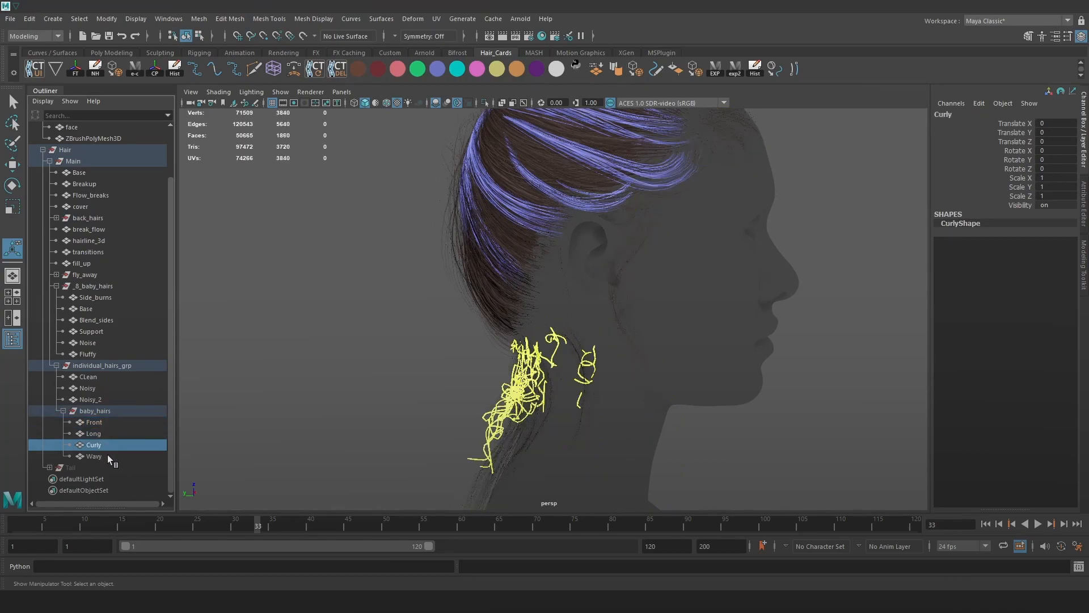
left_click(107, 455)
left_click(104, 445)
Preview the Curly cards smoothed up close at the neck, then apply Smooth.
right_click_drag(505, 319, 719, 353, "alt")
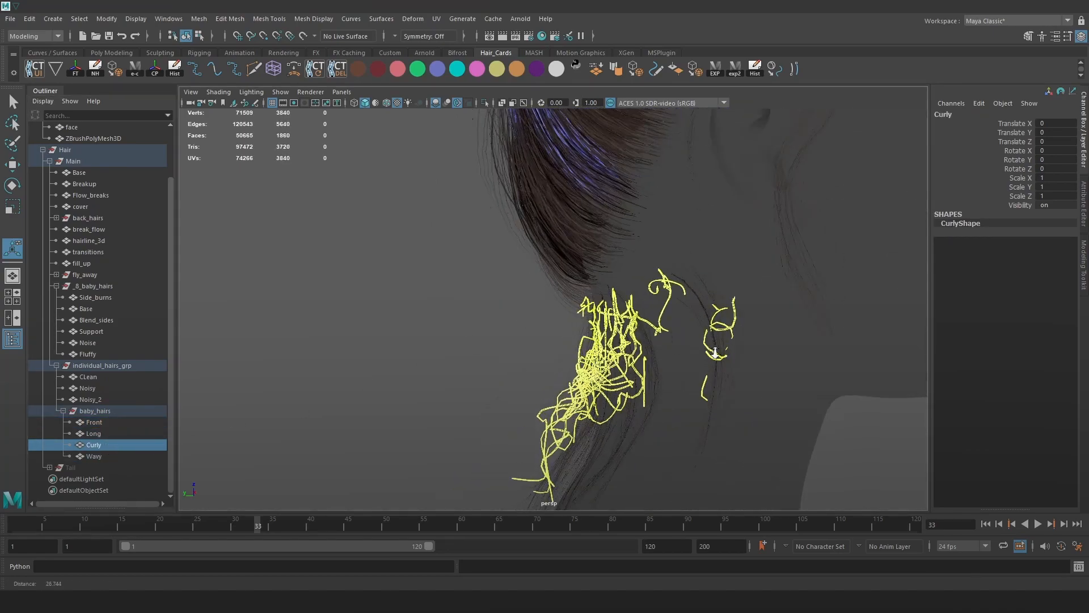
left_click_drag(719, 353, 763, 346, "alt")
middle_click_drag(590, 340, 653, 289, "alt")
right_click_drag(635, 317, 744, 372, "alt")
key("3")
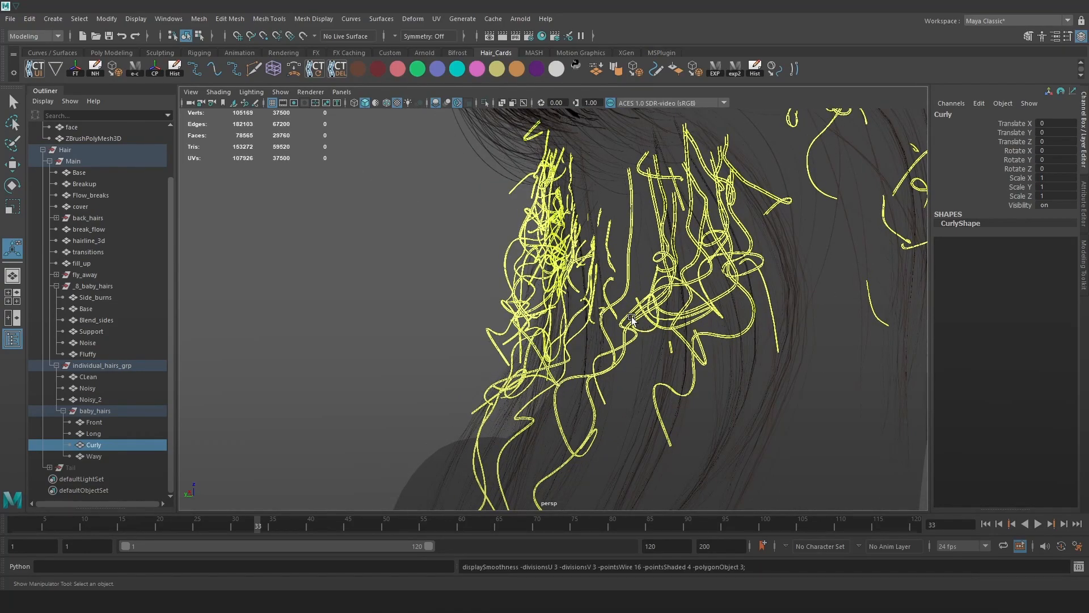
left_click_drag(632, 319, 618, 319, "alt")
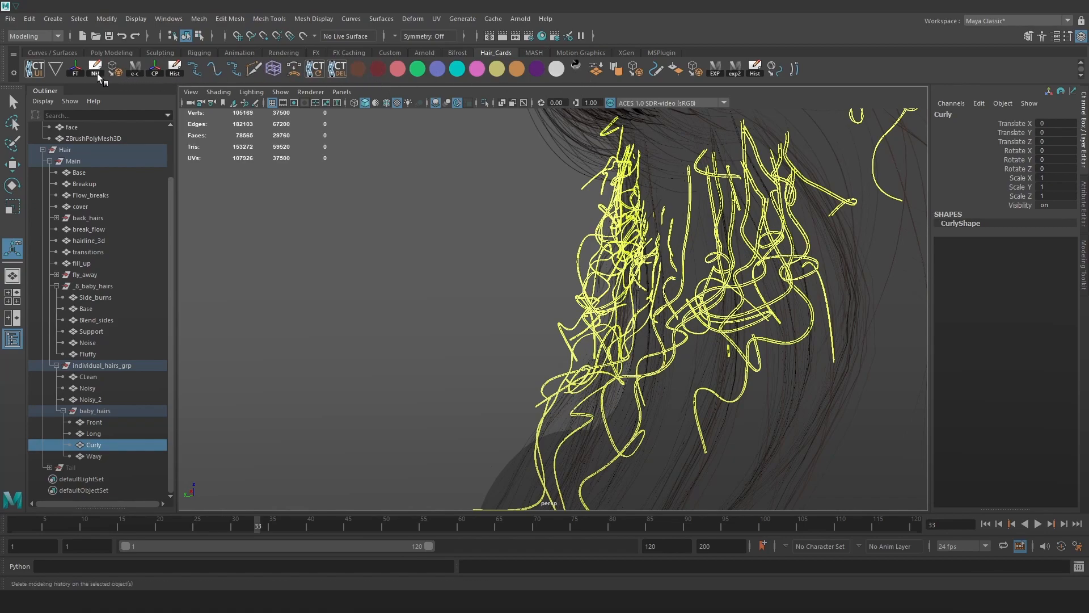
left_click(115, 70)
left_click(442, 268)
left_click(84, 445)
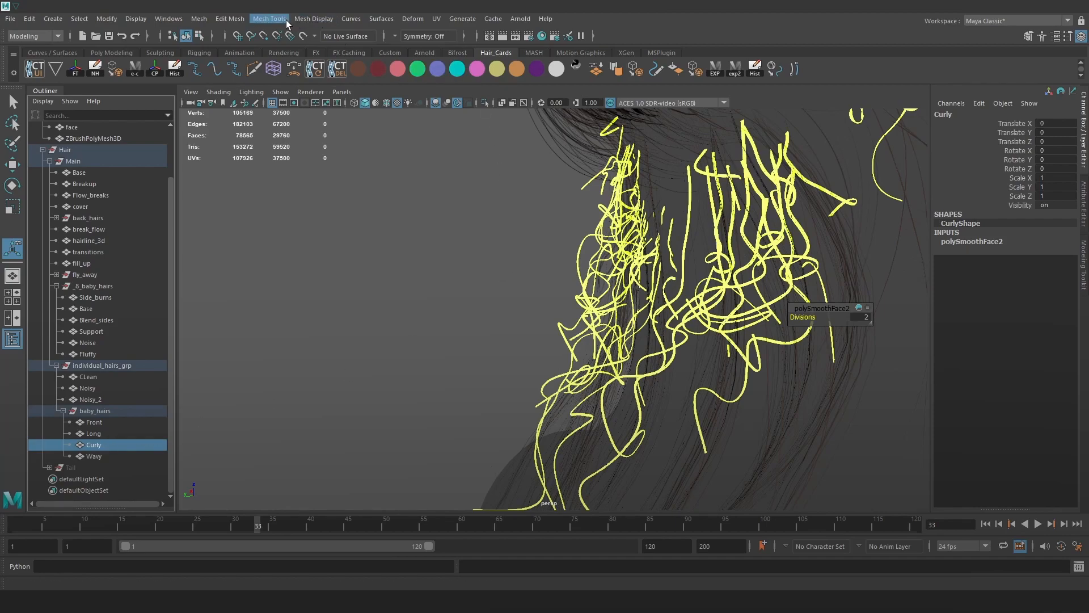
Add a polygon reduction to the Curly cards at about 45.7 percent, undoing a stray move.
left_click(195, 19)
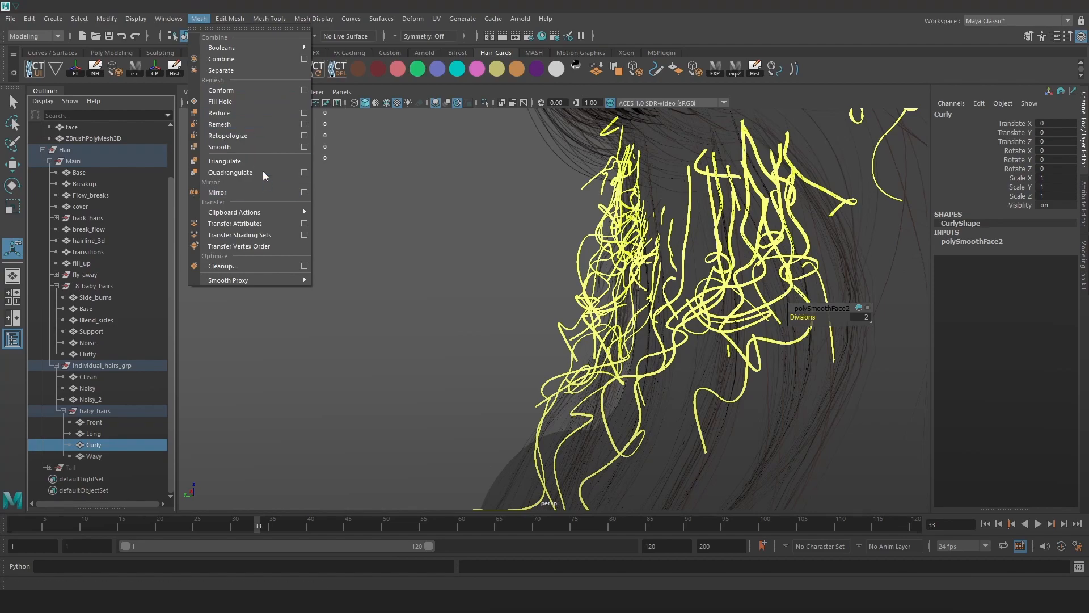
left_click(232, 113)
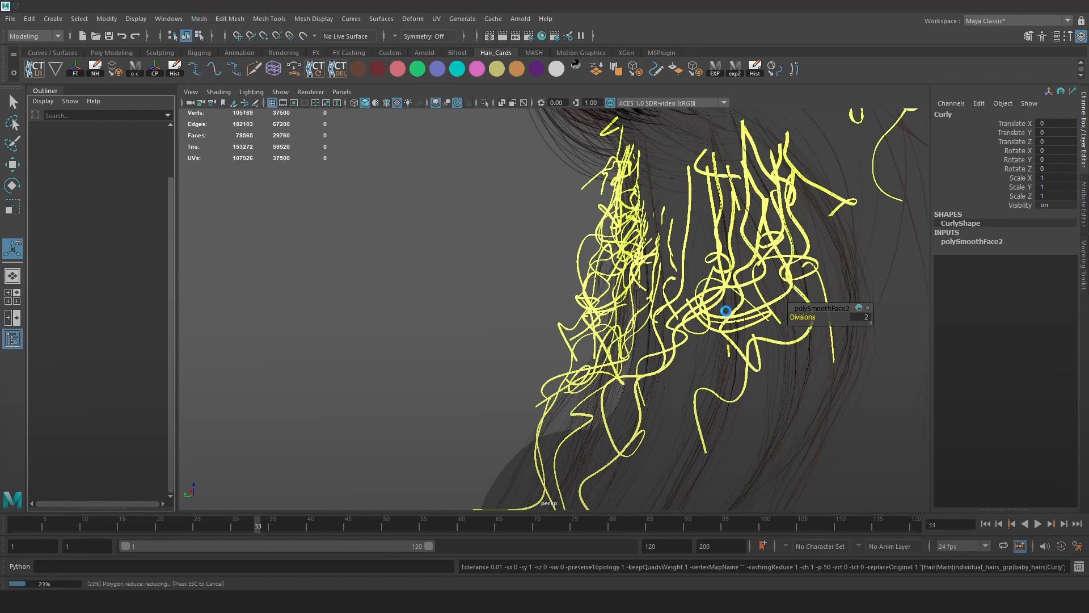
left_click_drag(819, 327, 1061, 332)
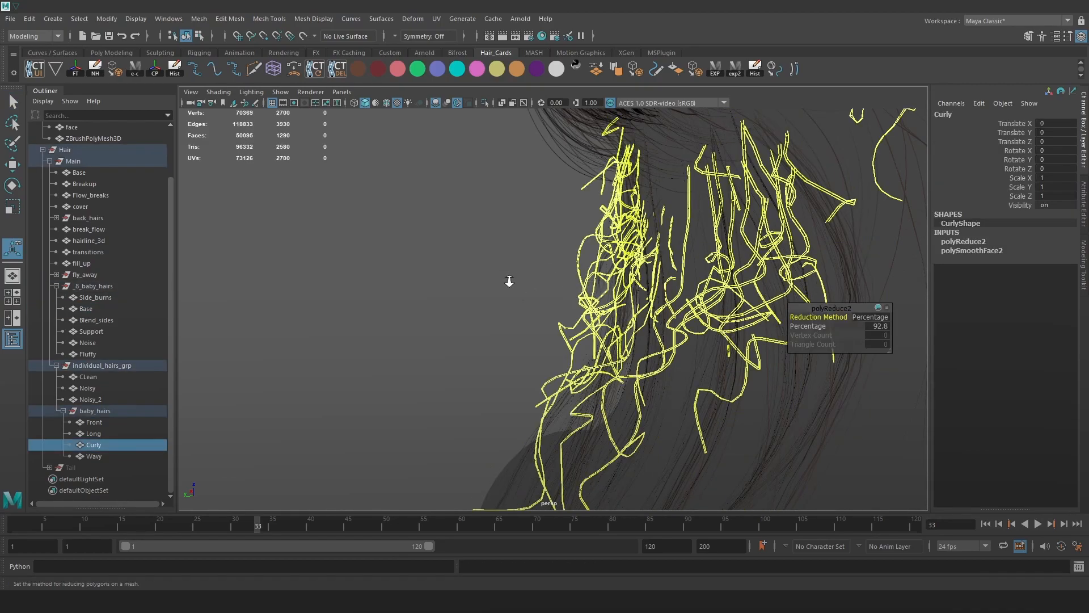
left_click(508, 268)
key("w")
left_click(591, 286)
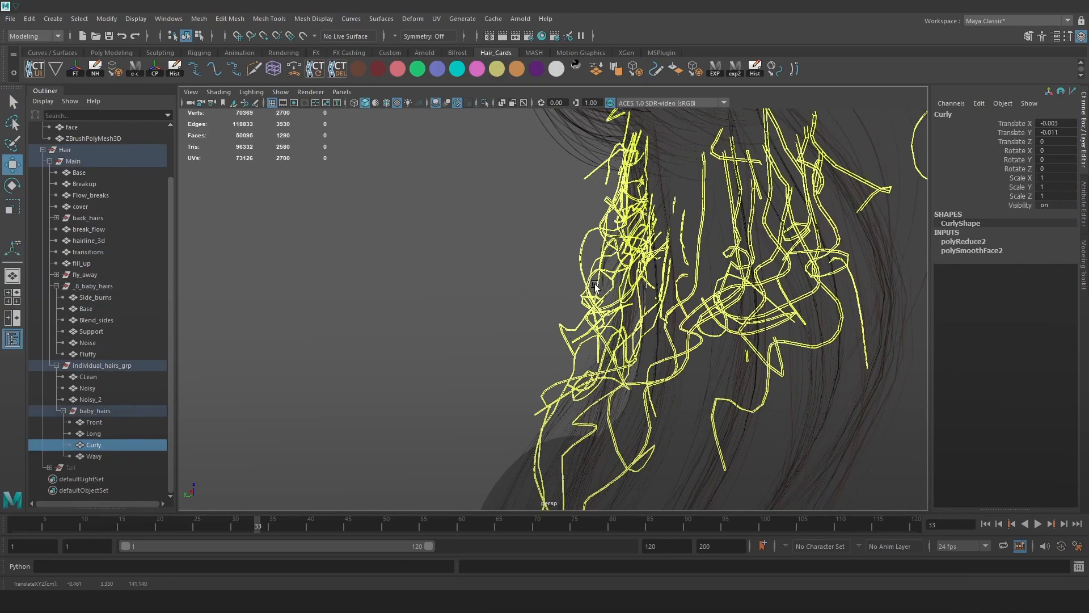
key("ctrl+z")
left_click(533, 286)
left_click(584, 278)
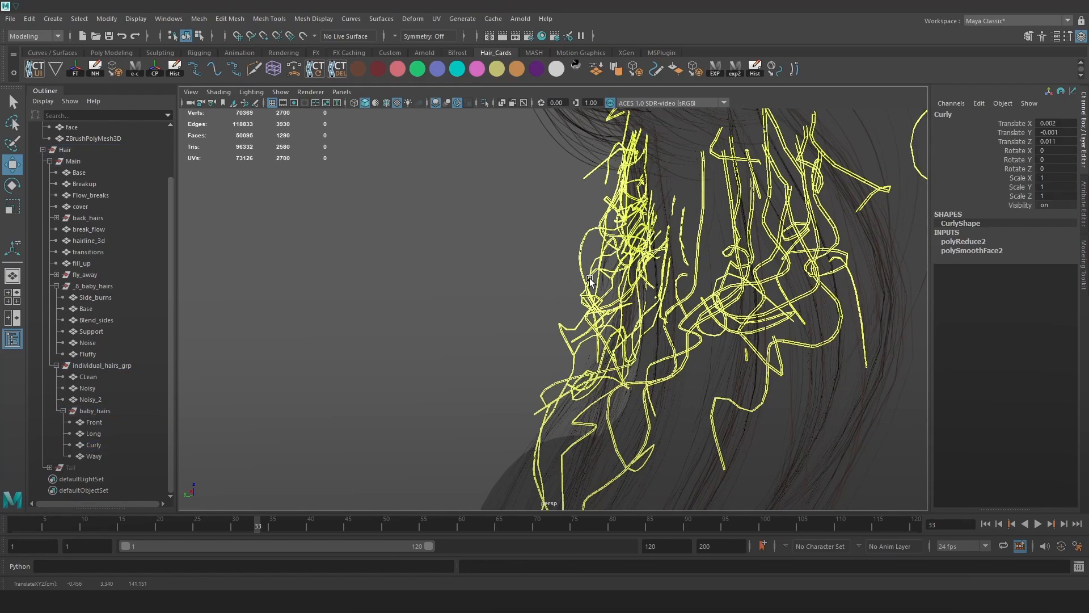
key("ctrl+z")
Add another reduction and lower the Curly cards' percentage to 31.4.
left_click(199, 18)
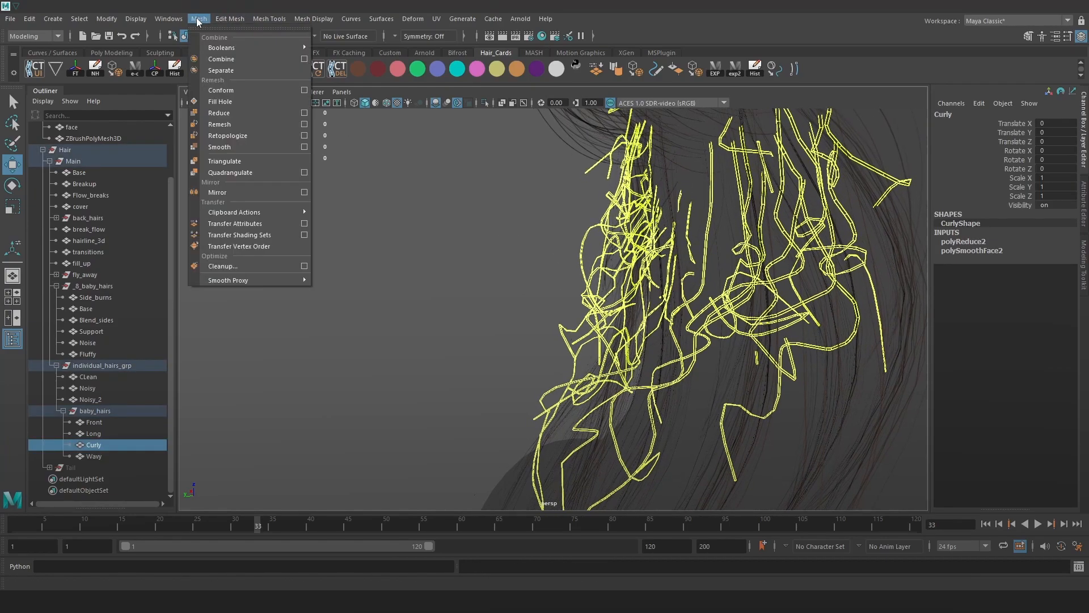
left_click(225, 113)
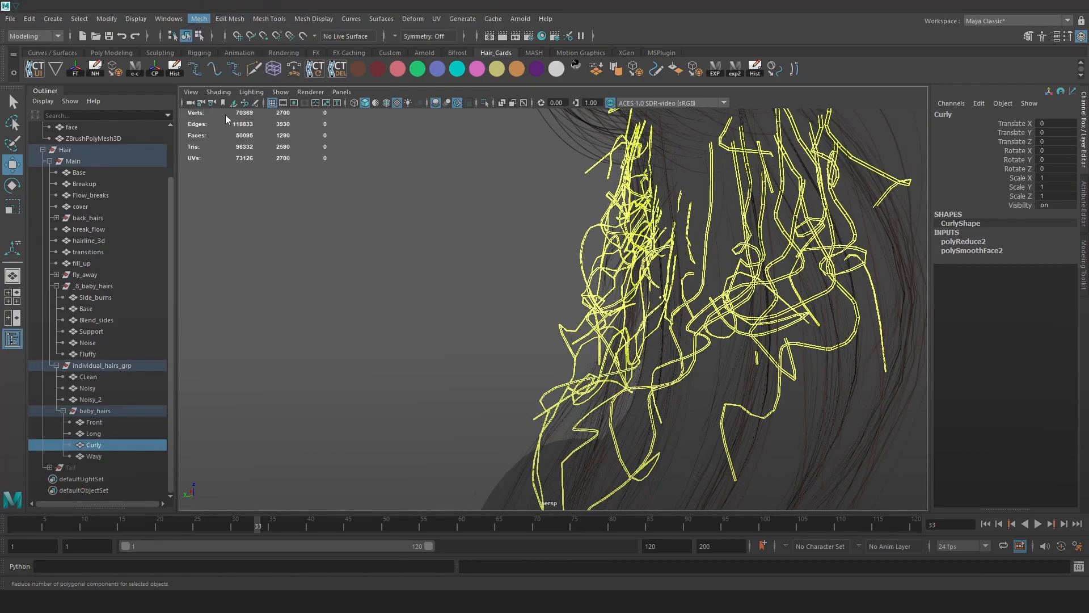
left_click_drag(666, 296, 547, 252, "alt")
left_click(794, 324)
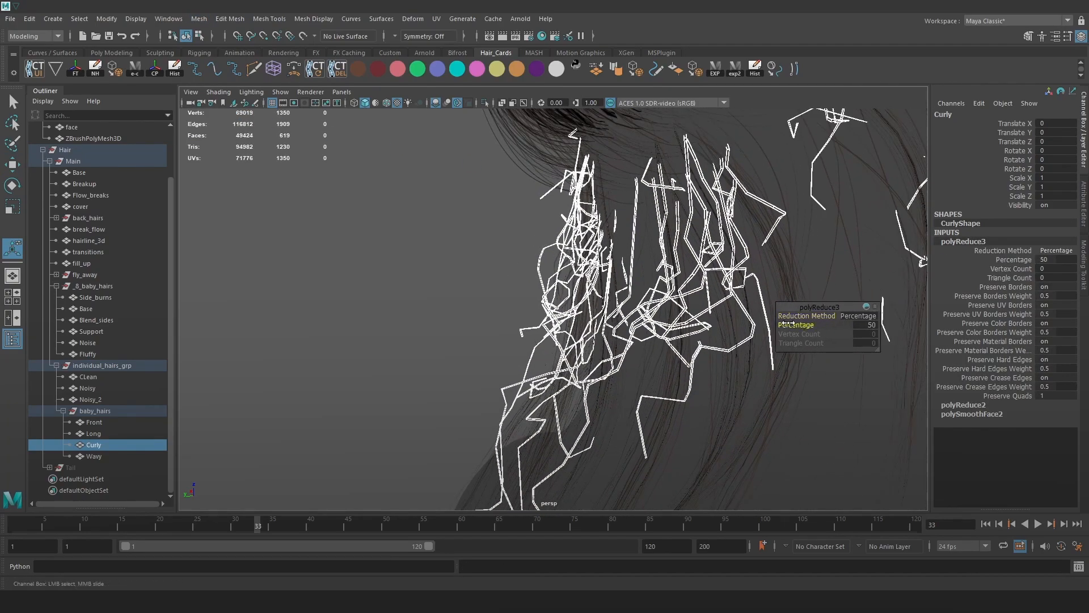
middle_click_drag(761, 317, 702, 319)
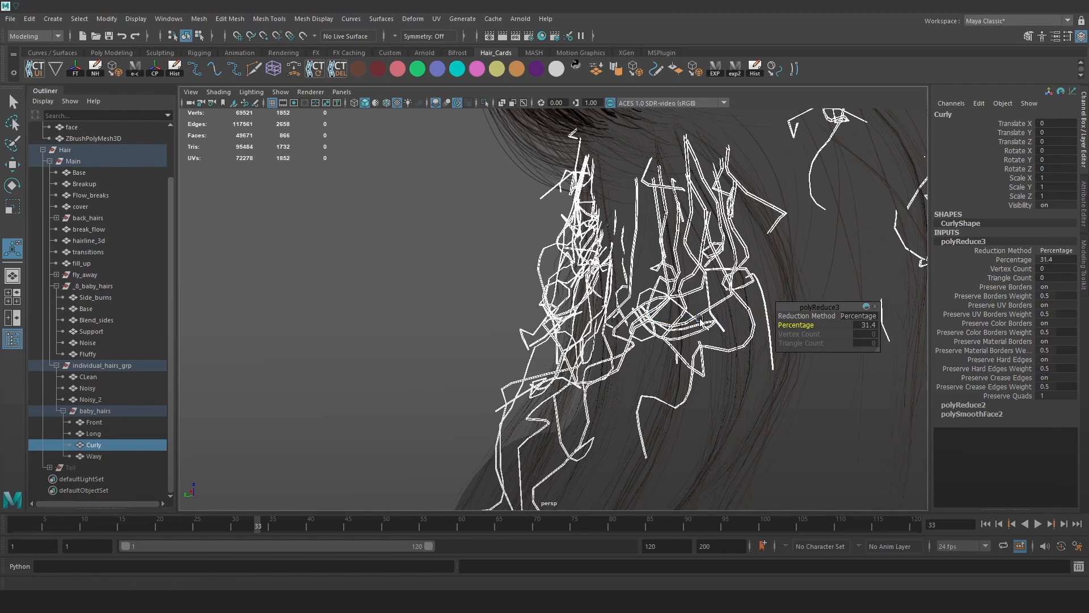
left_click(516, 239)
middle_click_drag(515, 238, 620, 324, "alt")
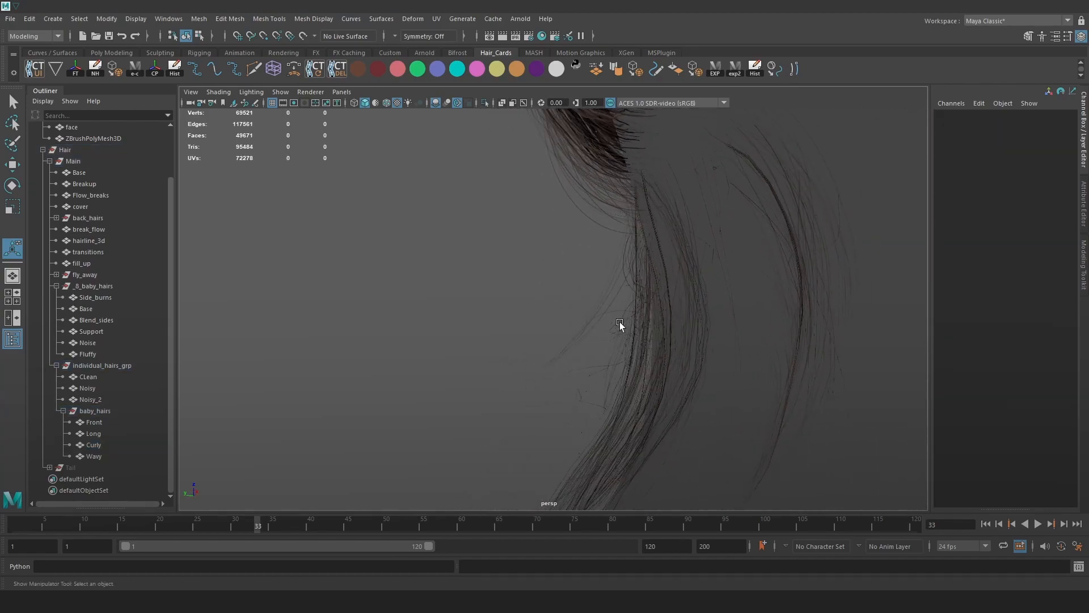
left_click(105, 453)
left_click(103, 445)
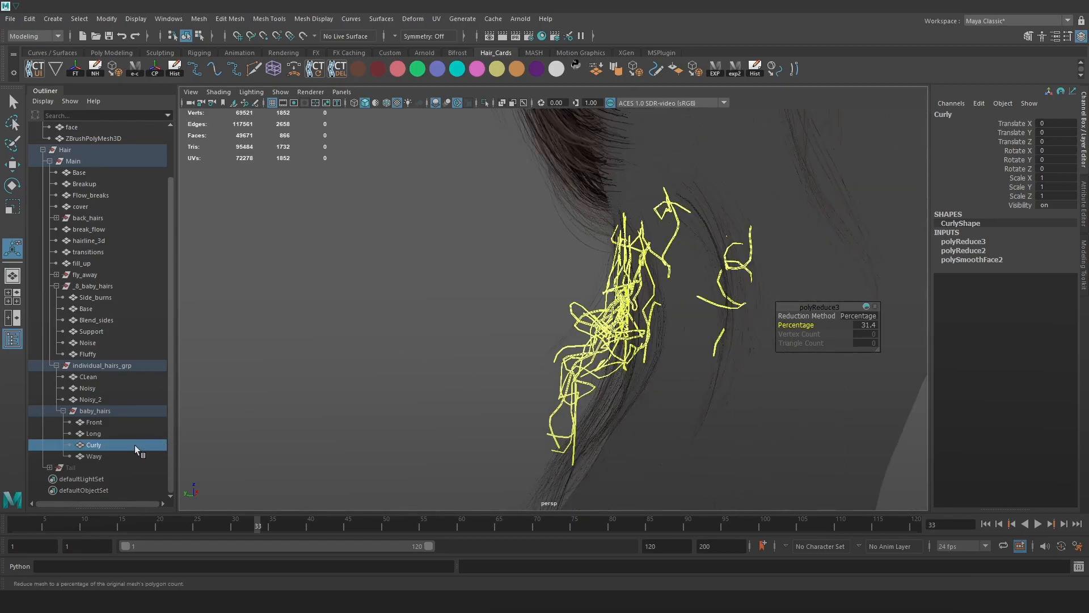
Apply a polygon reduction to the Wavy baby-hair cards and adjust its percentage.
left_click(109, 453)
mouse_move(357, 415)
left_mouse_down("alt")
mouse_move(471, 294)
mouse_move(702, 357)
left_mouse_up("alt")
mouse_move(702, 357)
right_mouse_down("alt")
mouse_move(705, 372)
mouse_move(622, 267)
right_mouse_up("alt")
left_click(199, 19)
left_click(271, 209)
left_click_drag(811, 325, 679, 308)
left_click_drag(553, 292, 617, 304)
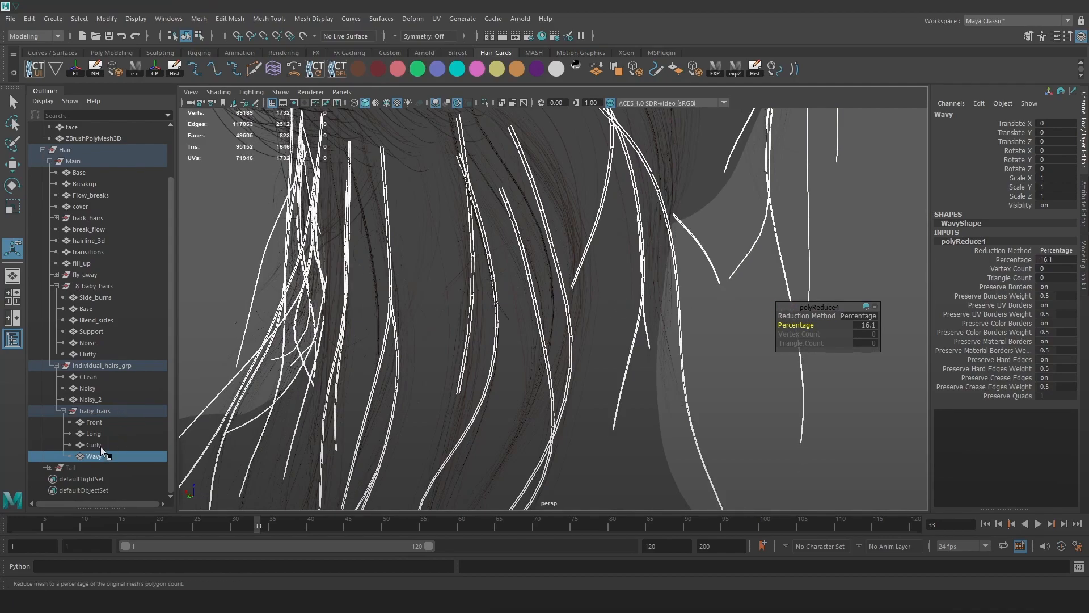
Apply a polygon reduction to the Long baby-hair cards, raising its percentage.
left_click(100, 435)
left_click(199, 19)
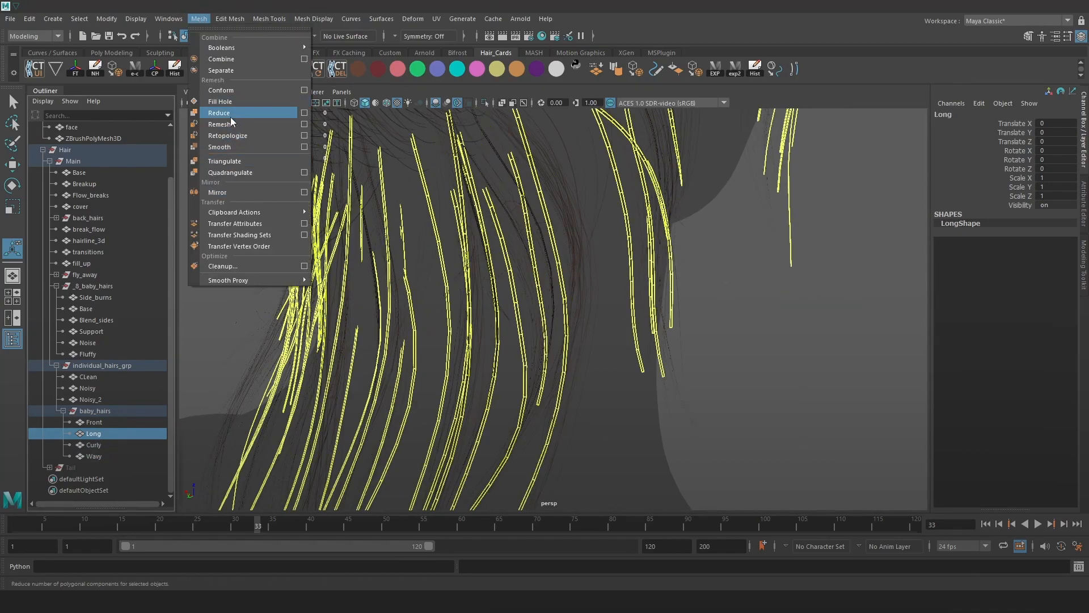
left_click(230, 117)
left_click_drag(404, 273, 652, 288)
left_click(751, 268)
right_click_drag(751, 267, 669, 272, "alt")
Reduce the Front baby-hair cards, then select the Hair group to check the vertex count.
left_click(94, 422)
left_click_drag(817, 263, 681, 255, "alt")
middle_click_drag(680, 255, 706, 395, "alt")
left_click(199, 19)
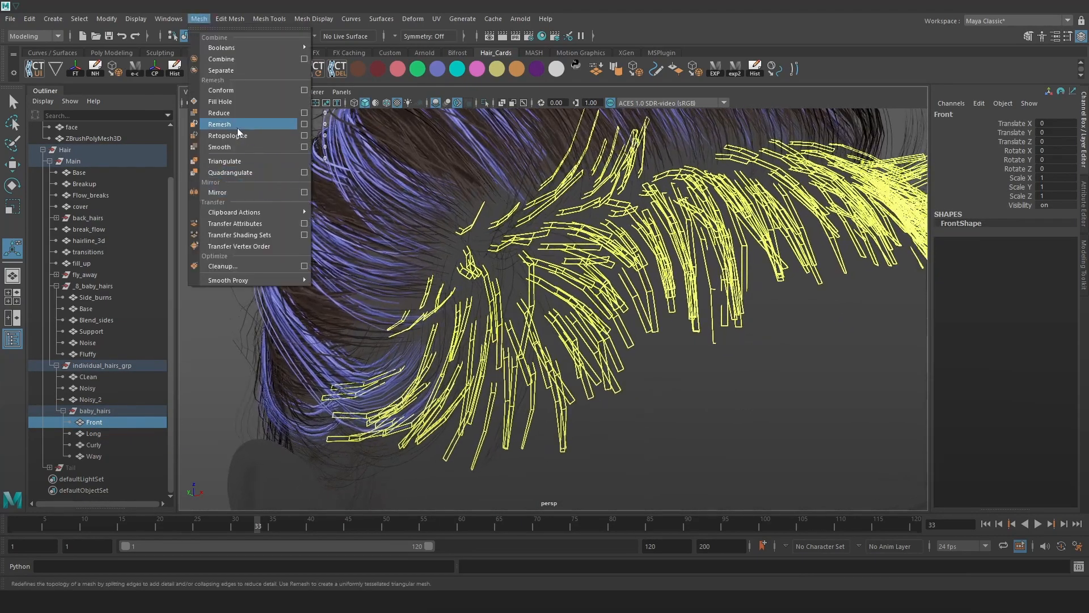
left_click(237, 127)
middle_click_drag(468, 307, 569, 322)
right_click_drag(569, 323, 326, 221, "alt")
left_click(327, 221)
left_click(73, 150)
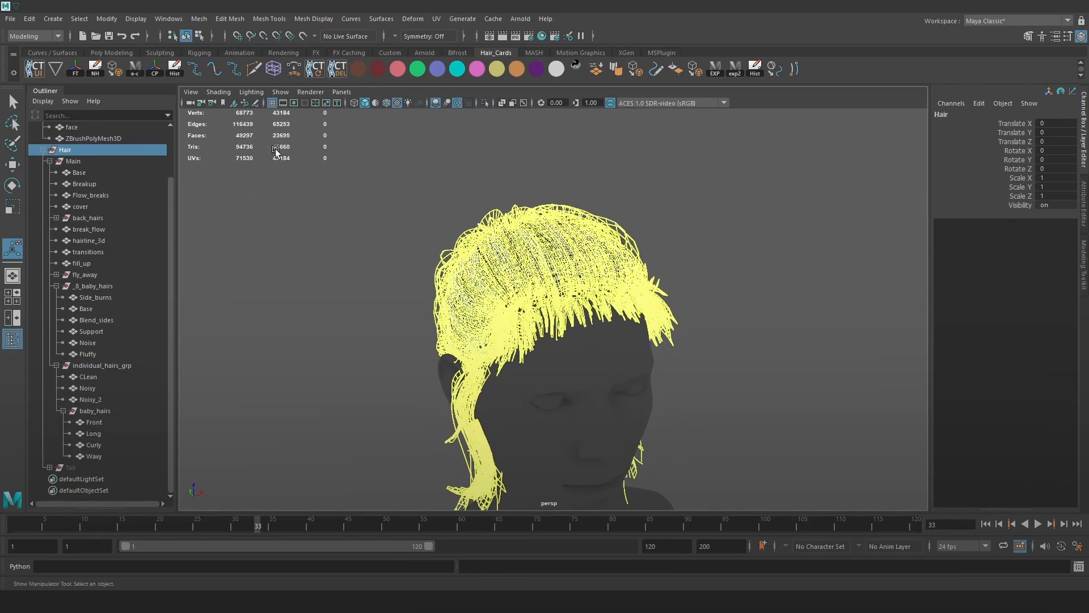
Unhide the hidden ponytail Tail group with Shift+H.
left_click_drag(372, 207, 273, 187, "alt")
right_click_drag(273, 188, 386, 204, "alt")
left_click_drag(695, 233, 653, 238, "alt")
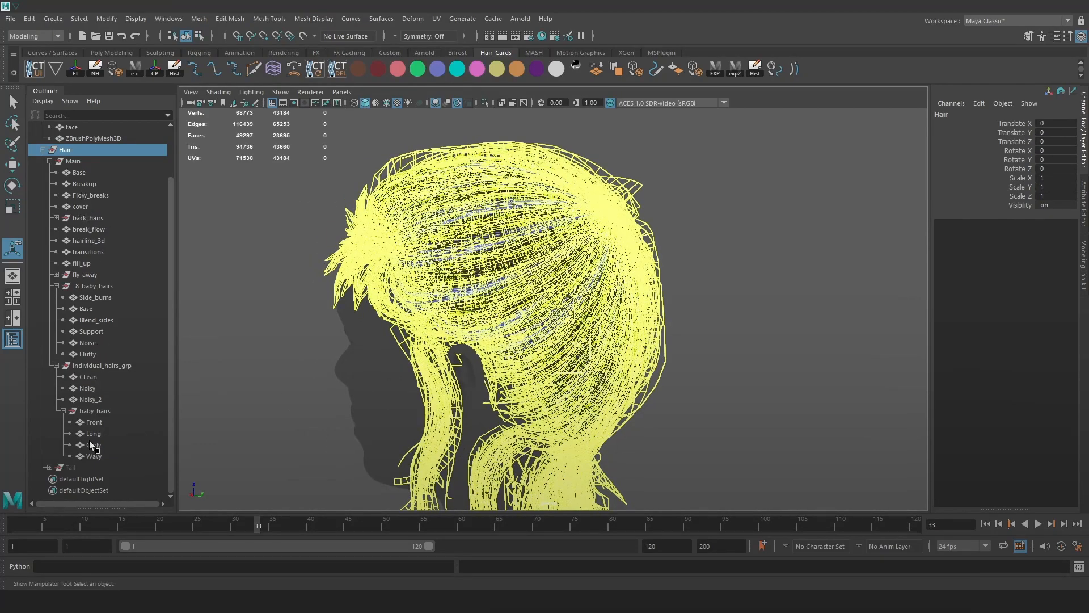
left_click(83, 468)
key("shift+h")
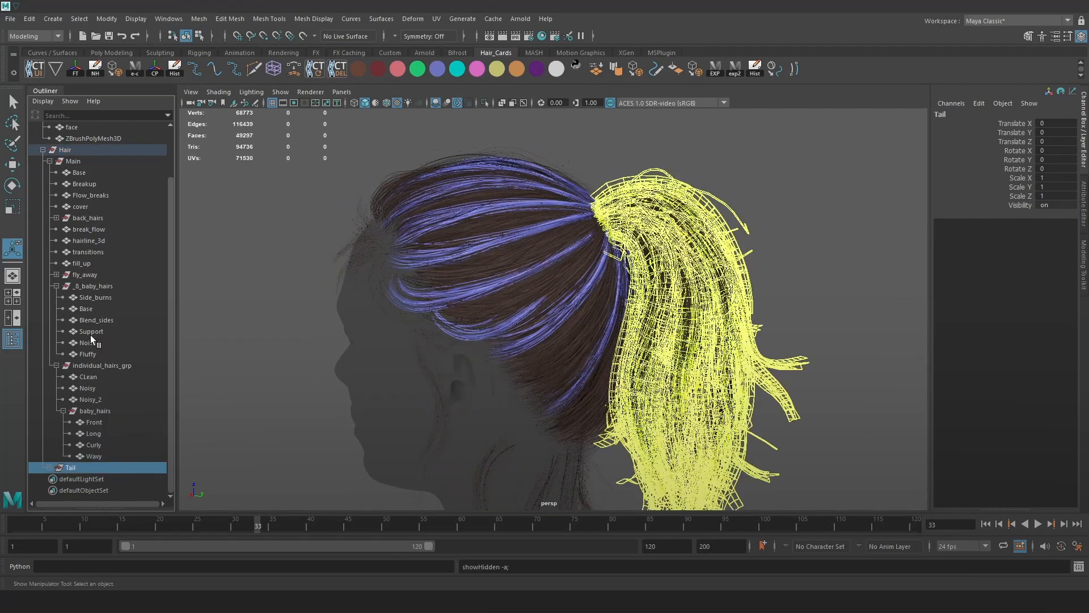
Check the Tail from the back, collapse Main and expand Tail in the Outliner.
left_click(75, 150)
left_click_drag(227, 225, 149, 228, "alt")
left_click(77, 469)
left_click_drag(477, 281, 386, 288, "alt")
left_click(49, 162)
left_click(72, 218)
left_click(69, 229)
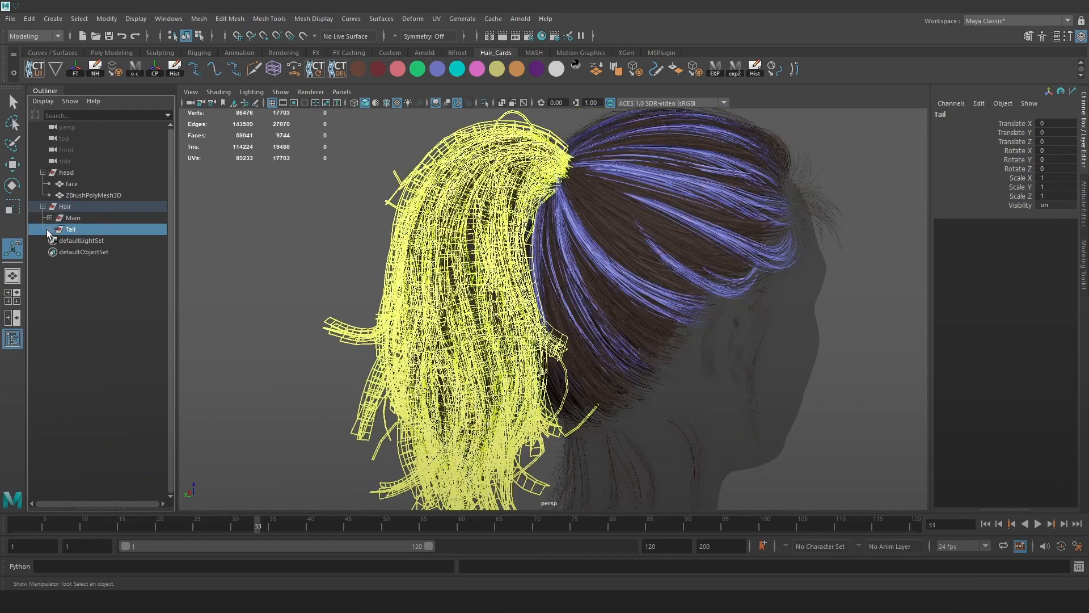
left_click(49, 229)
Browse Tail's inner, outer and individuals groups, then select the spikes cards under outer.
left_click(81, 242)
left_click(81, 252)
left_click(81, 263)
left_click(81, 253)
left_click(56, 251)
left_click(92, 275)
left_click(98, 286)
left_click(99, 264)
left_click(100, 296)
Isolate the spikes cards and toggle texture display off and on to inspect them.
left_click_drag(344, 268, 330, 272, "alt")
middle_click_drag(331, 273, 498, 277, "alt")
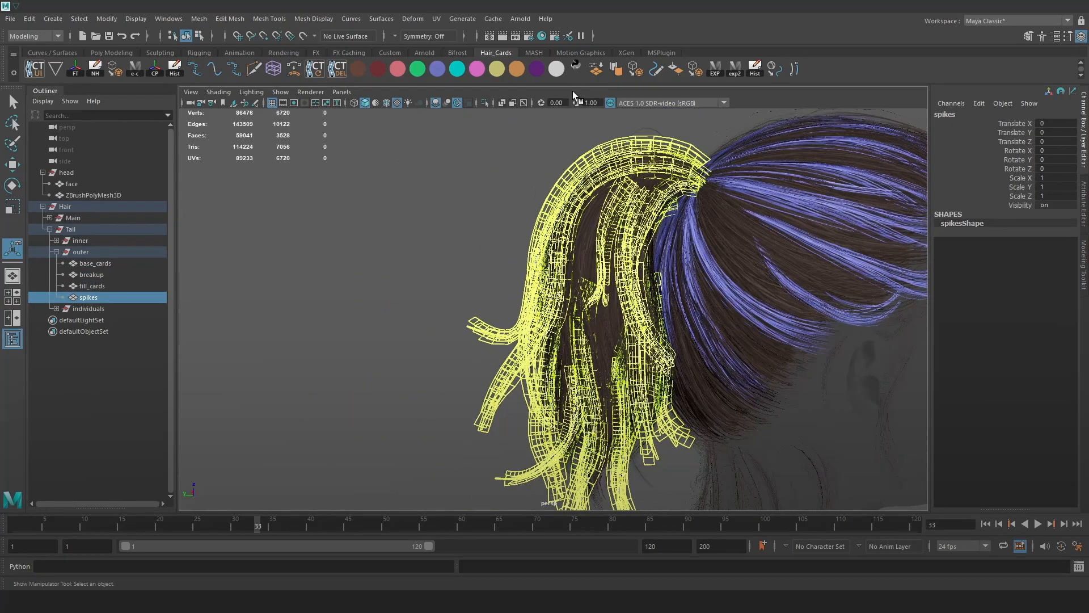
left_click(483, 103)
scroll(526, 202, "up", 3)
key("5")
middle_click_drag(647, 209, 635, 258, "alt")
key("6")
left_click(744, 302)
left_click_drag(744, 301, 464, 287, "alt")
scroll(771, 341, "up", 2)
Orbit, pan and zoom around the isolated spikes cards to examine the strands.
left_click(593, 285)
left_click_drag(618, 276, 556, 309, "alt")
left_click(552, 252)
left_click(556, 308)
right_click_drag(486, 288, 449, 240, "alt")
left_click(489, 243)
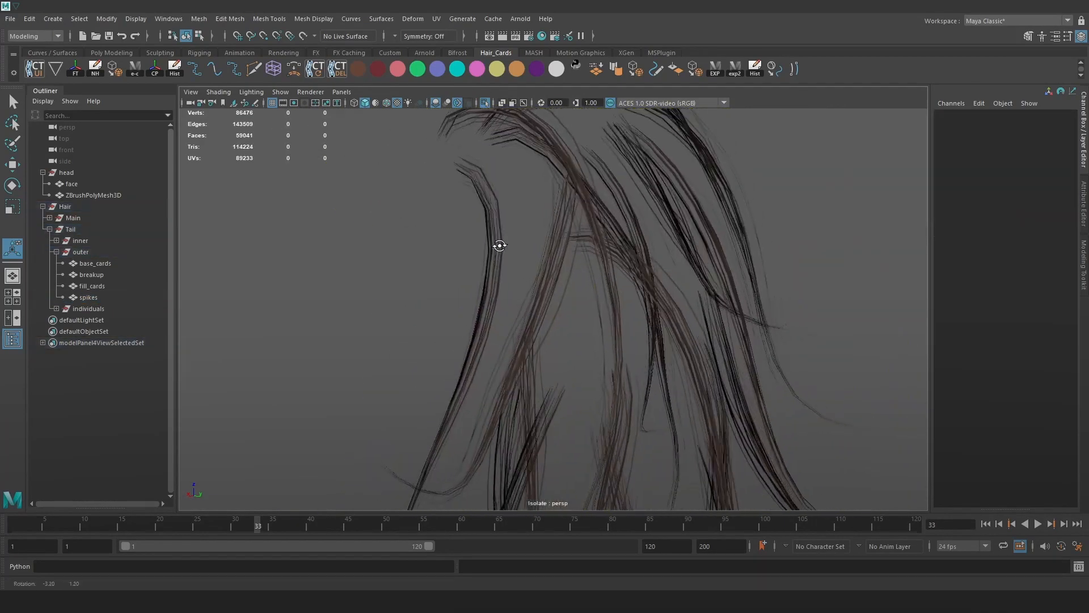
left_click_drag(496, 243, 564, 243, "alt")
middle_click_drag(564, 243, 601, 329, "alt")
middle_click_drag(380, 178, 404, 209, "alt")
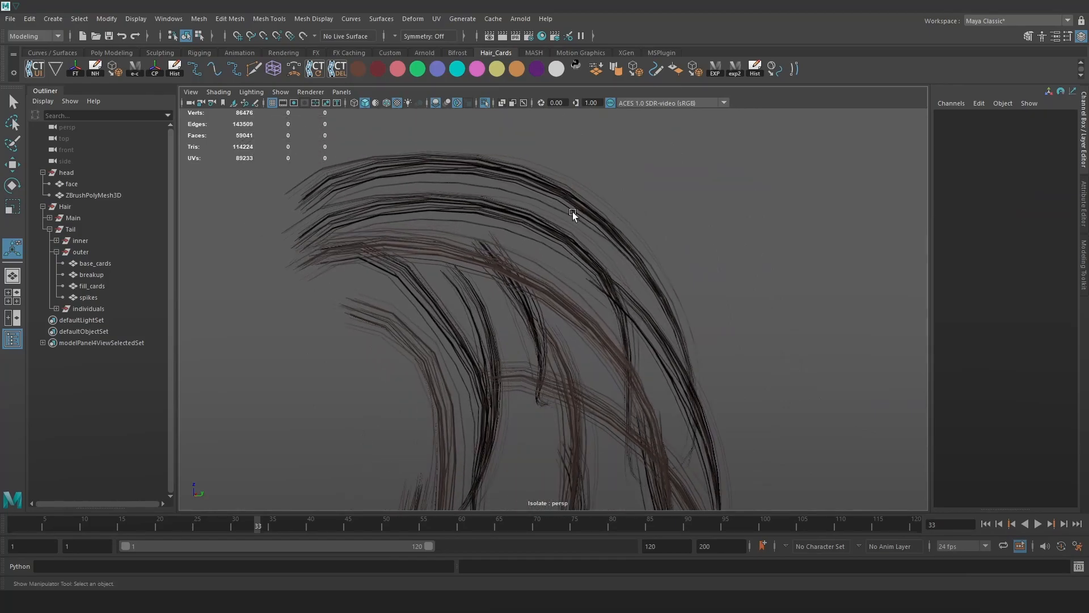
right_click_drag(570, 197, 484, 251, "alt")
middle_click_drag(561, 317, 561, 196, "alt")
right_click_drag(642, 253, 681, 250, "alt")
View the spikes in wireframe, restore textured shading, then orbit the Marmoset Toolbag render.
left_click(605, 282)
left_click_drag(695, 244, 539, 274, "alt")
left_click_drag(484, 340, 578, 224, "alt")
key("4")
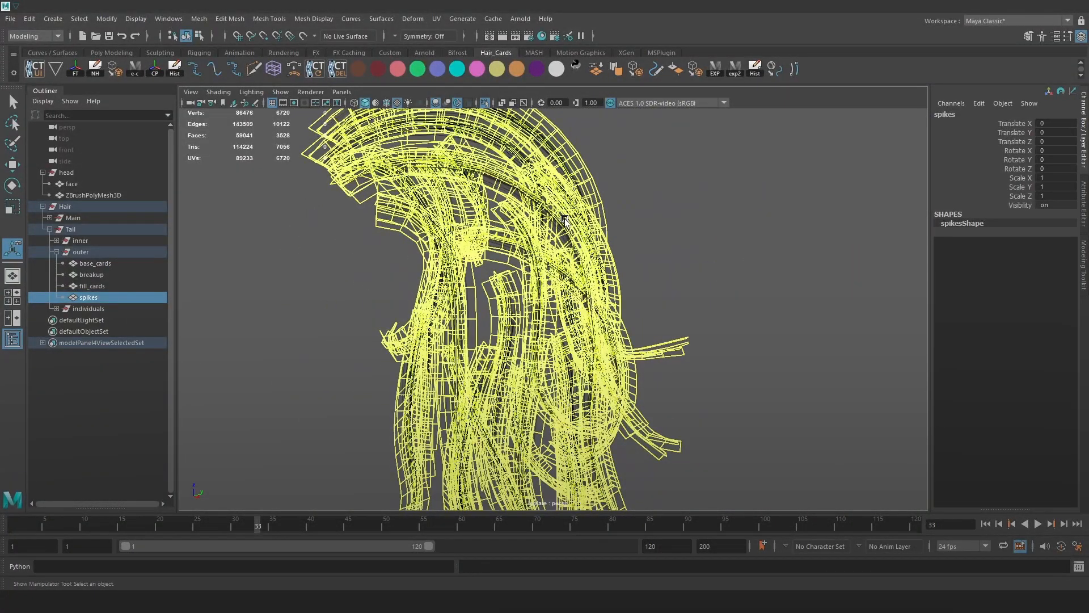
left_click(679, 203)
key("6")
left_click(349, 601)
left_click_drag(573, 218, 661, 257, "alt")
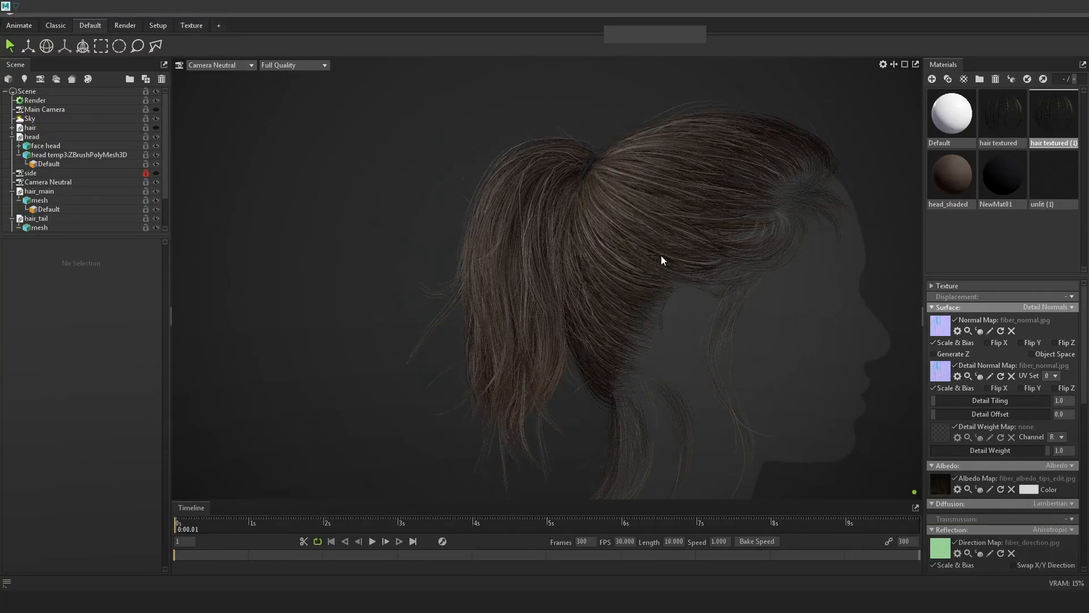
Capture the hair region of the Marmoset render to the clipboard.
key("Print")
left_click_drag(324, 97, 699, 504)
key("ctrl+c")
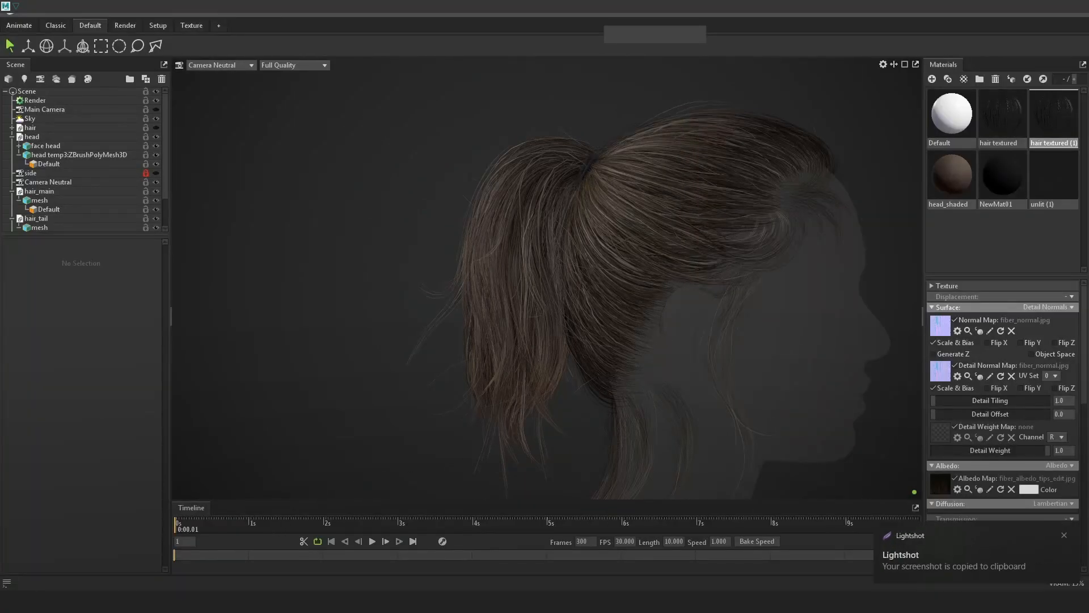
key("alt+Tab")
key("alt+Tab")
left_click_drag(528, 379, 725, 371, "alt")
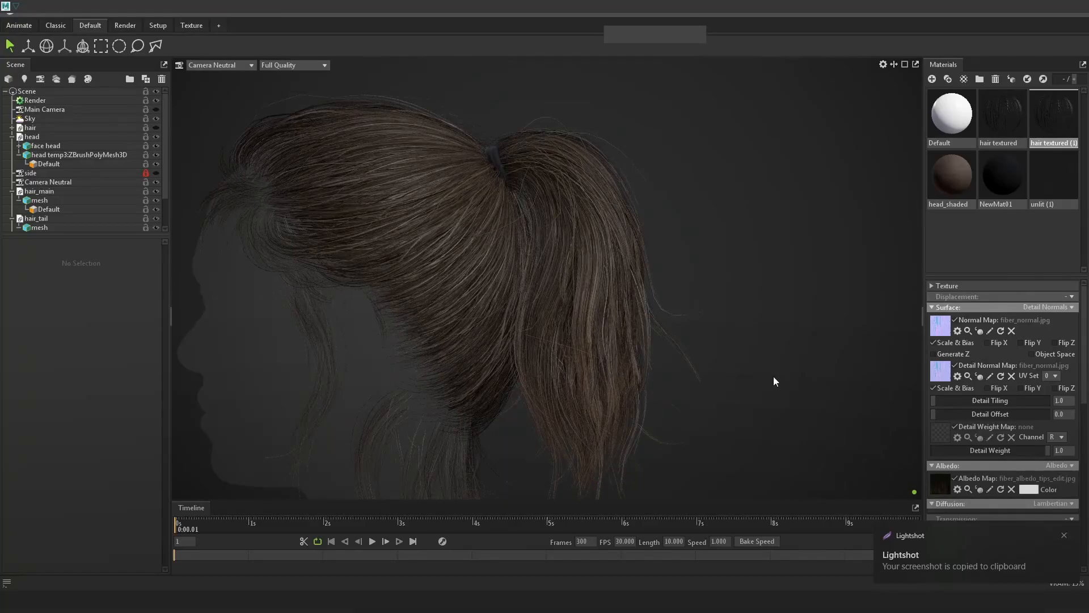
Capture the full screen to the clipboard, then return to the Maya hair-card scene.
key("Print")
left_click_drag(0, 0, 1088, 612)
key("ctrl+c")
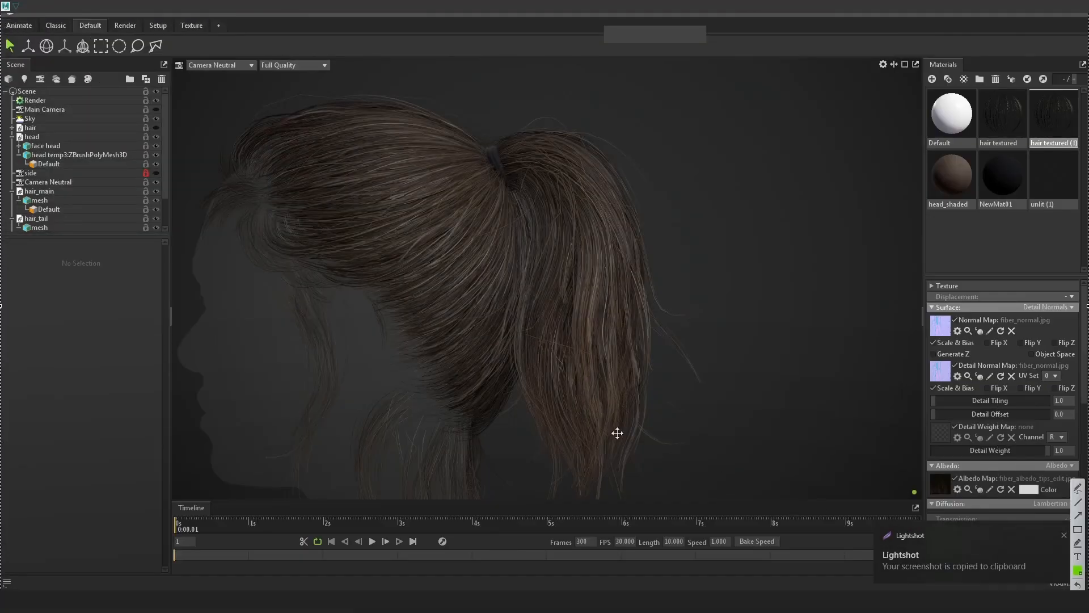
left_click(98, 601)
scroll(558, 342, "down", 10, "alt")
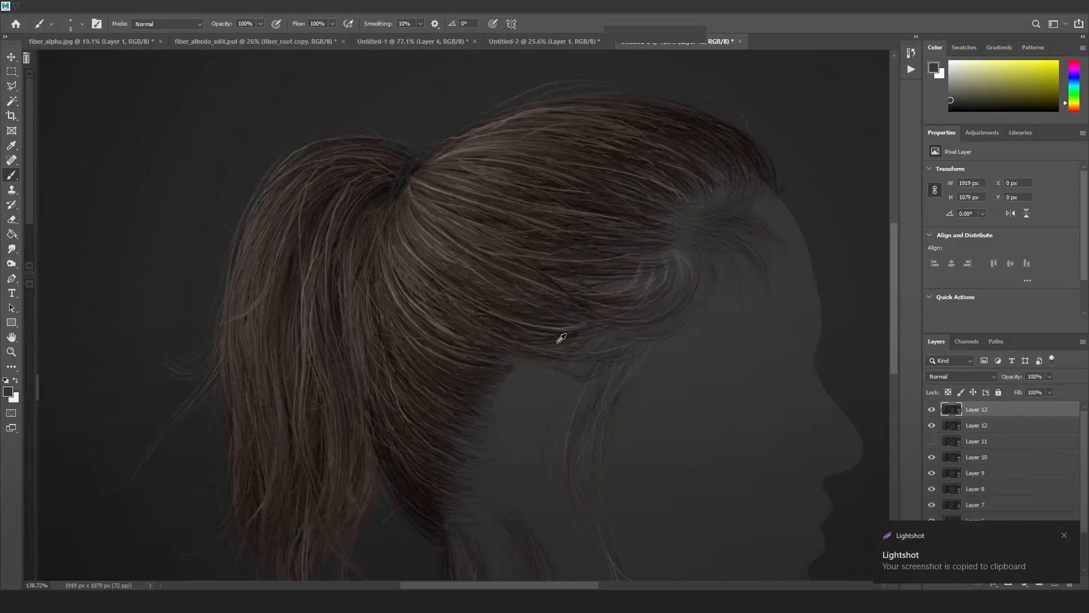
key("alt+Tab")
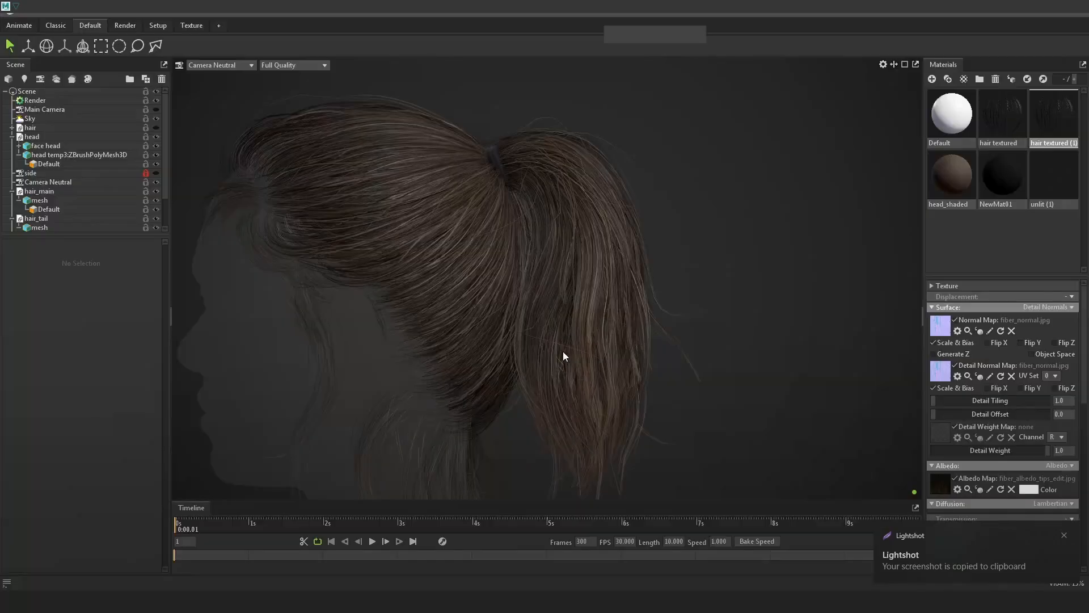
key("alt+Tab")
key("alt+Tab")
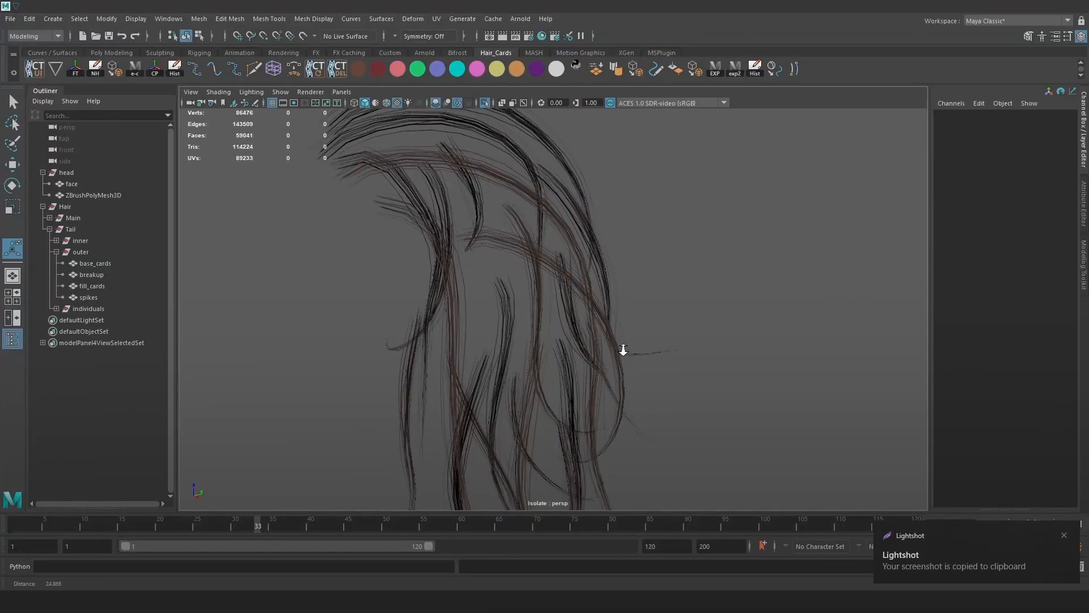
Apply Mesh > Reduce to the spikes cards at 32.7 percent, leaving 4516 vertices.
left_click(621, 346)
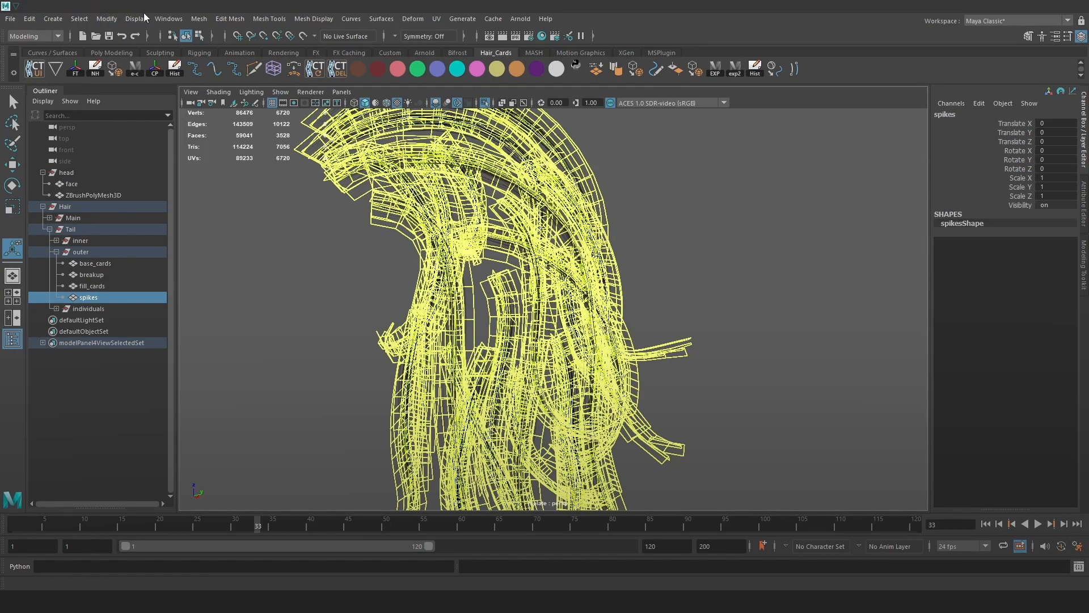
left_click(200, 19)
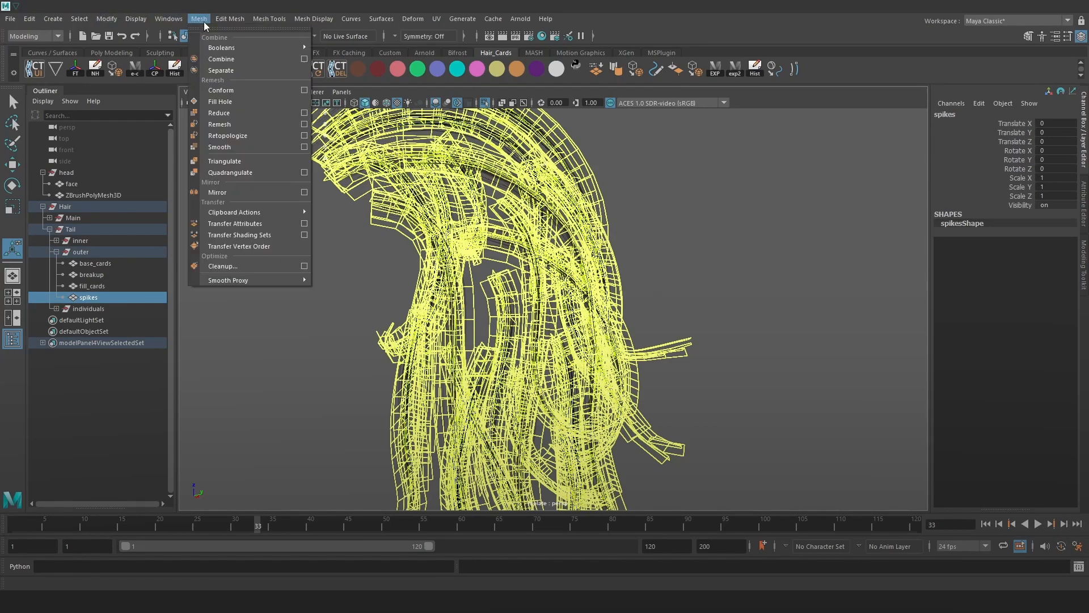
left_click(226, 115)
right_click_drag(646, 179, 644, 176, "alt")
middle_click_drag(661, 195, 672, 211, "alt")
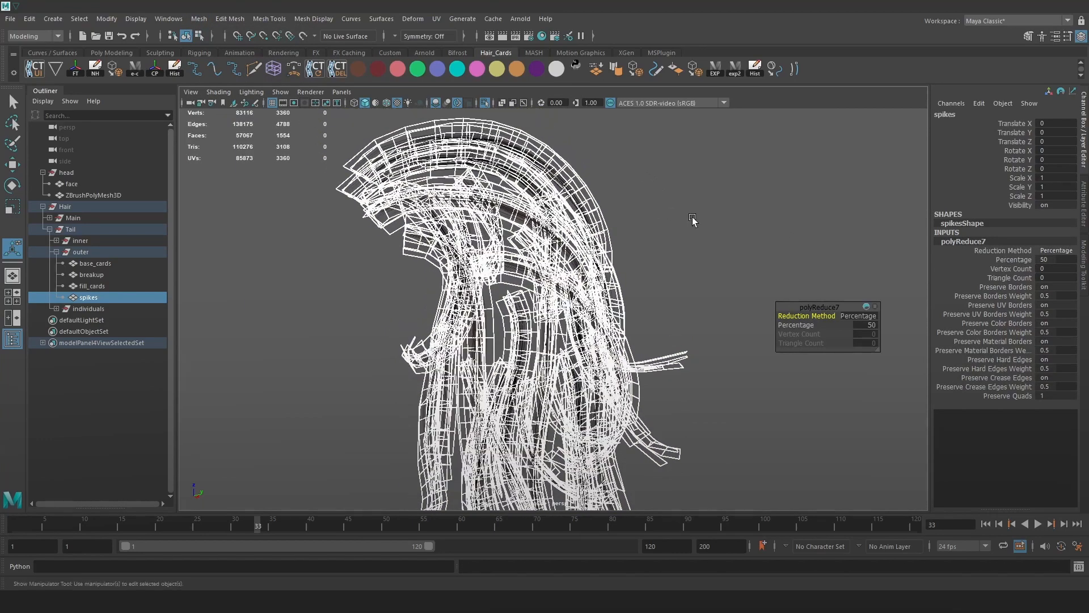
left_click_drag(808, 326, 706, 337)
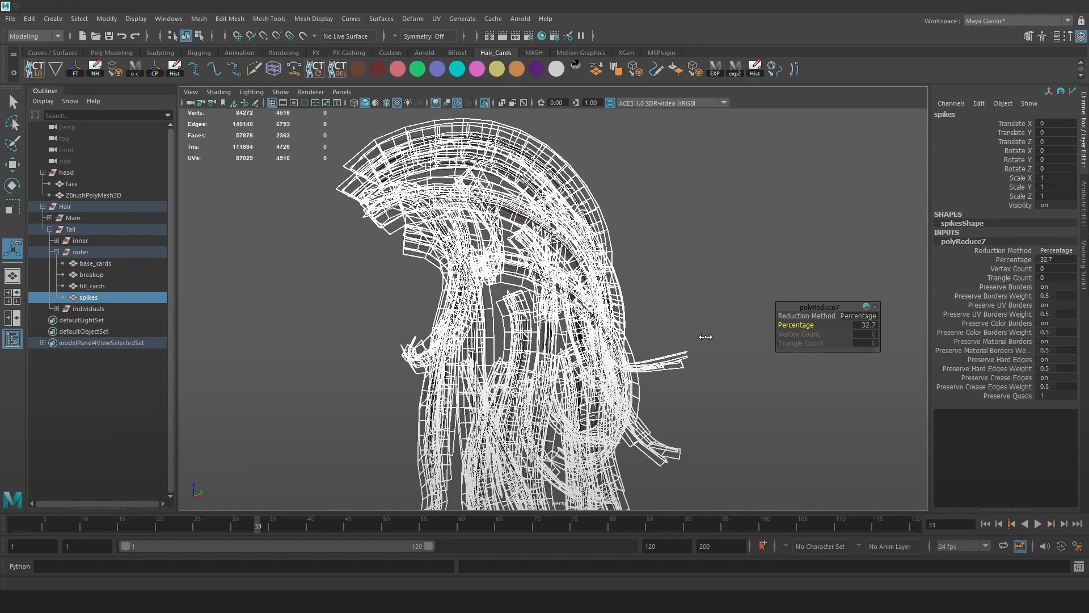
left_click(688, 271)
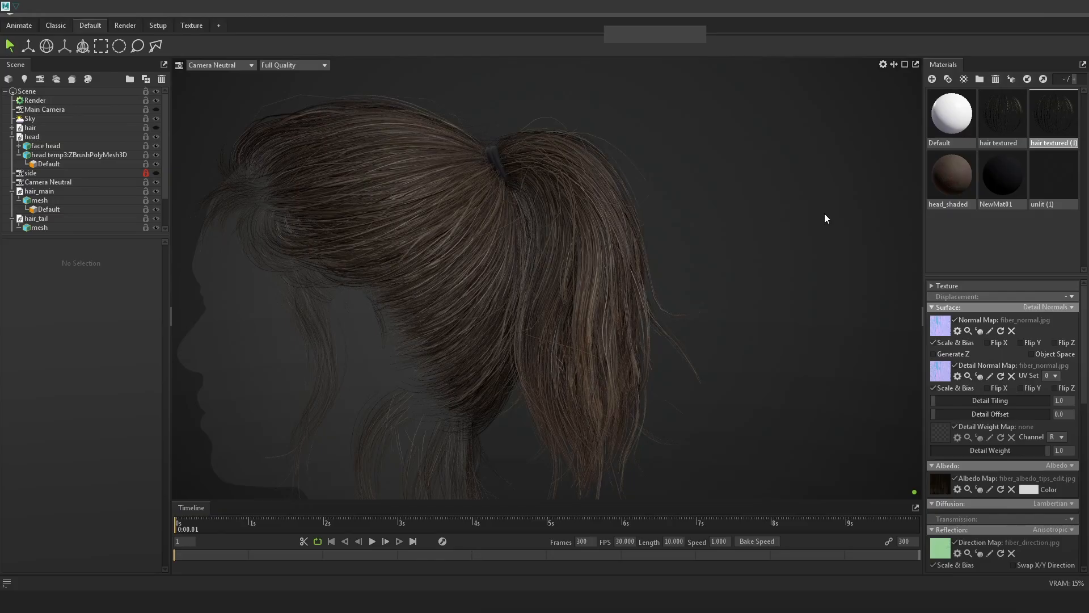
Paste a full-screen capture into Photoshop as Layer 15 and toggle its visibility to compare.
key("Print")
mouse_move(0, 1)
left_mouse_down()
mouse_move(455, 331)
mouse_move(1088, 612)
left_mouse_up()
key("ctrl+c")
left_click(98, 601)
key("ctrl+v")
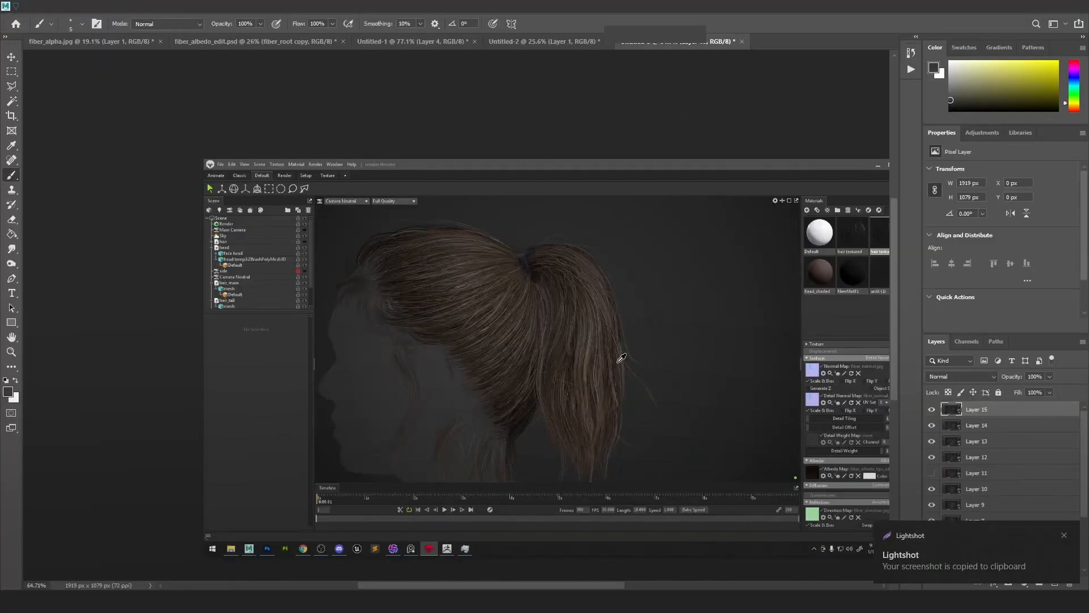
scroll(618, 396, "up", 5, "alt")
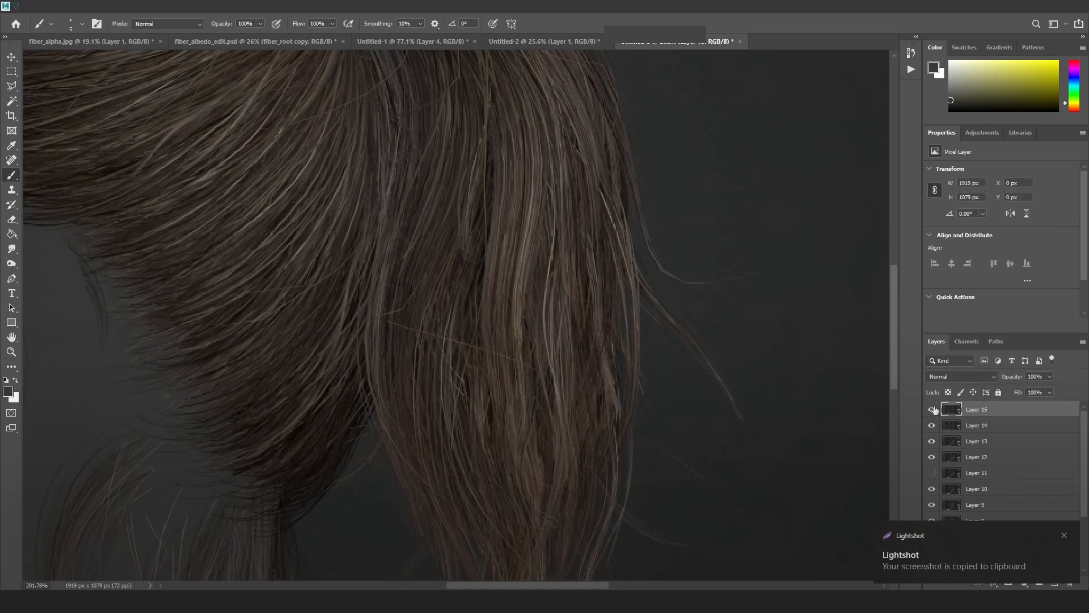
left_click(933, 411)
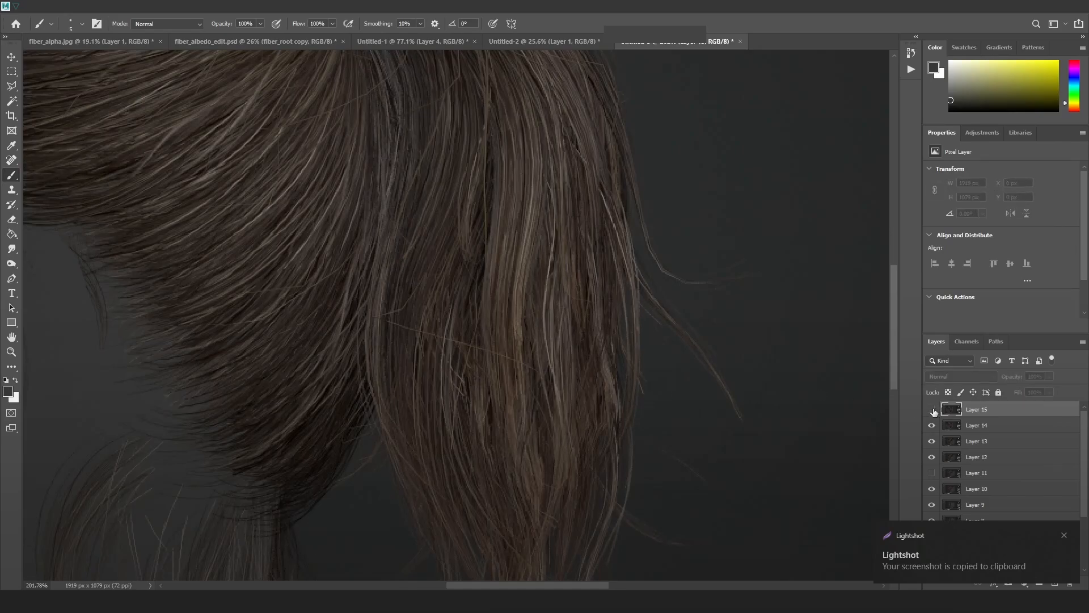
left_click(933, 411)
left_click(933, 411)
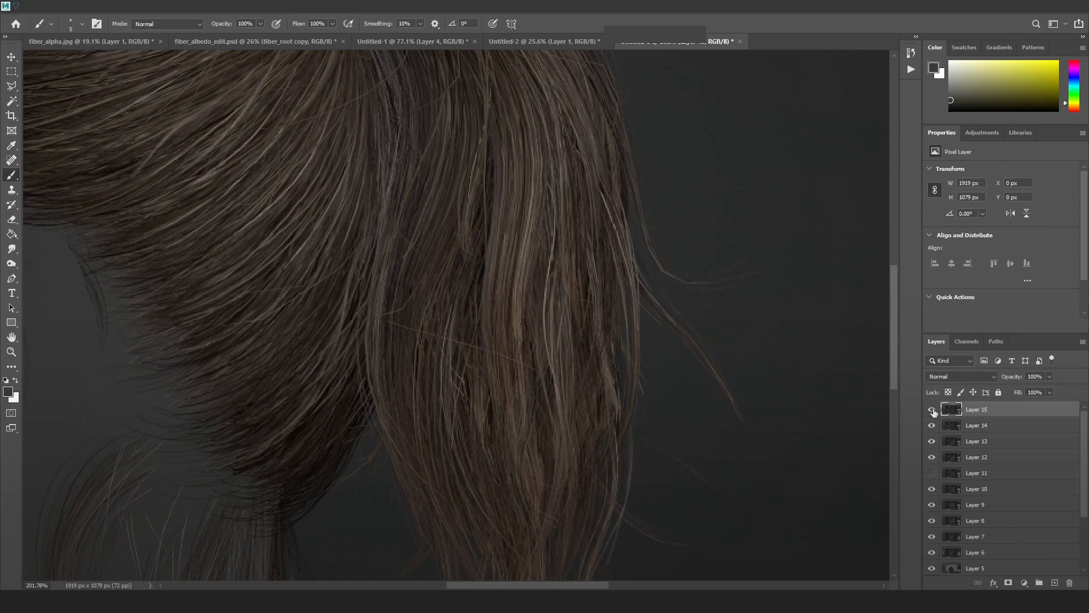
Back in Maya, reselect the reduced spikes cards and orbit around the ponytail.
key("alt+Tab")
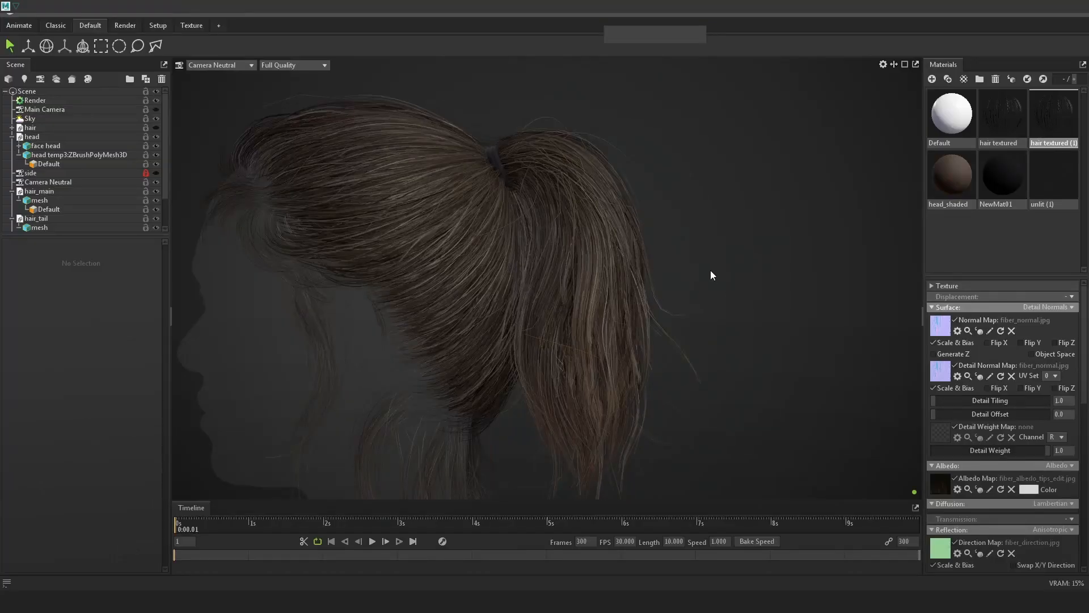
key("alt+Tab")
key("alt+Tab")
left_click(495, 207)
left_click_drag(678, 240, 479, 228, "alt")
left_click(526, 239)
left_click(609, 254)
left_click_drag(609, 254, 504, 257, "alt")
Isolate the base_cards and frame them with textures turned off.
key("w")
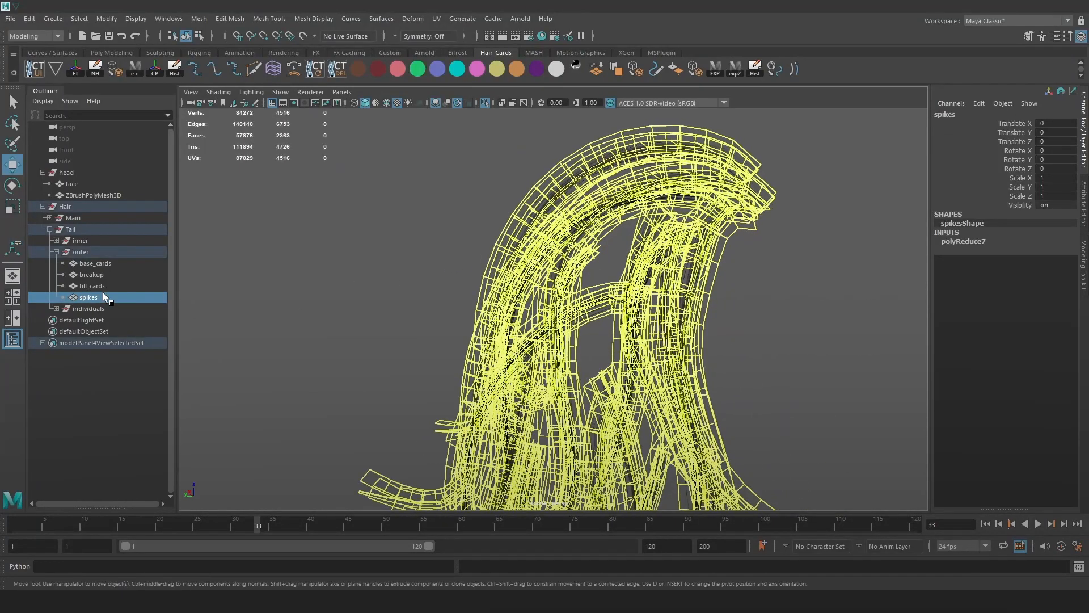
left_click(106, 286)
left_click(484, 102)
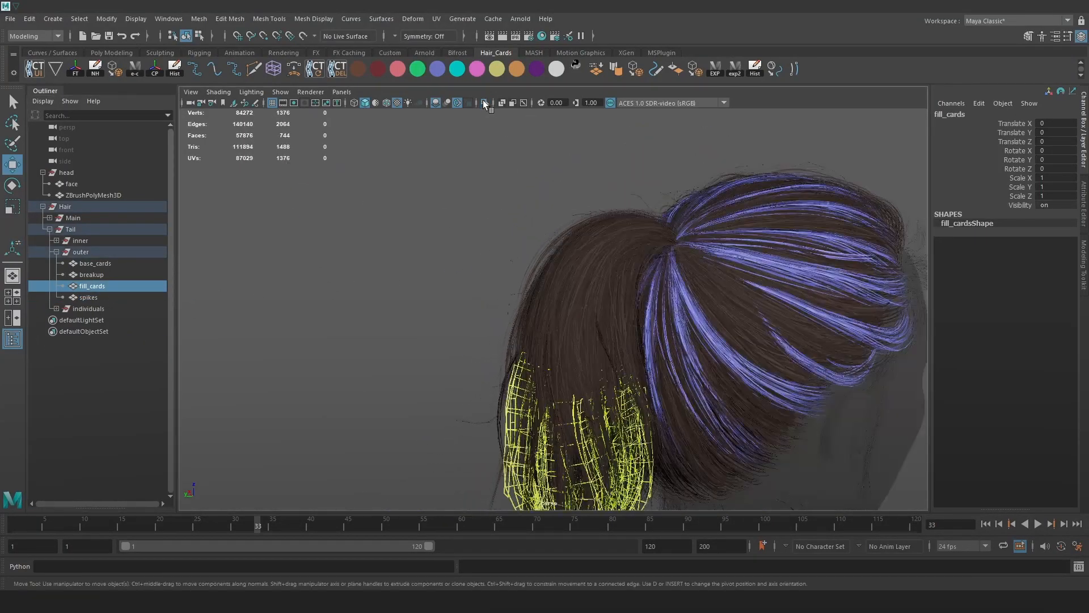
left_click_drag(522, 280, 501, 213, "alt")
left_click(94, 272)
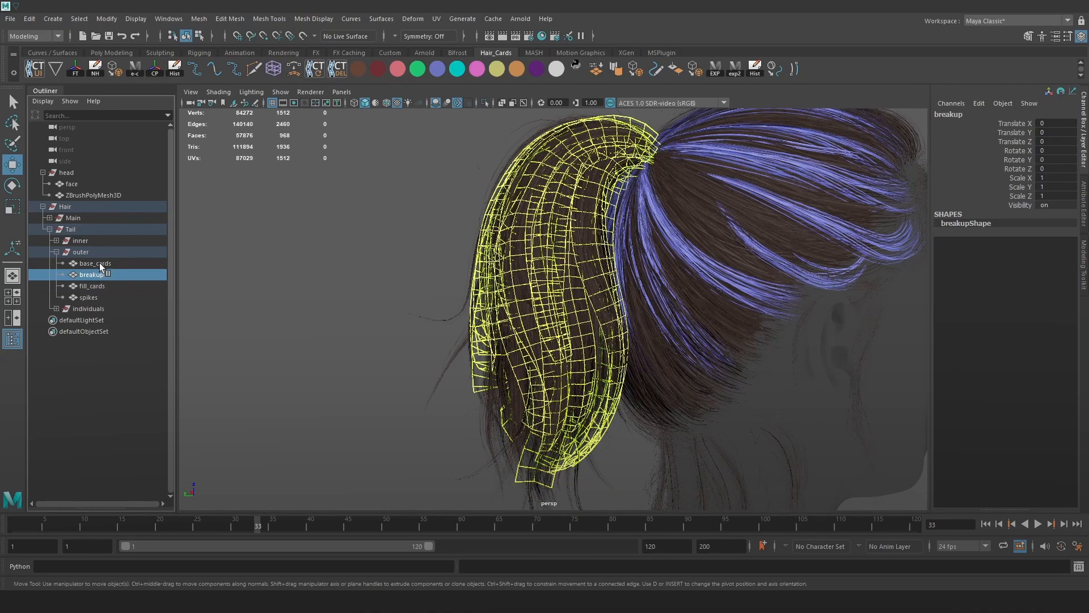
left_click(100, 262)
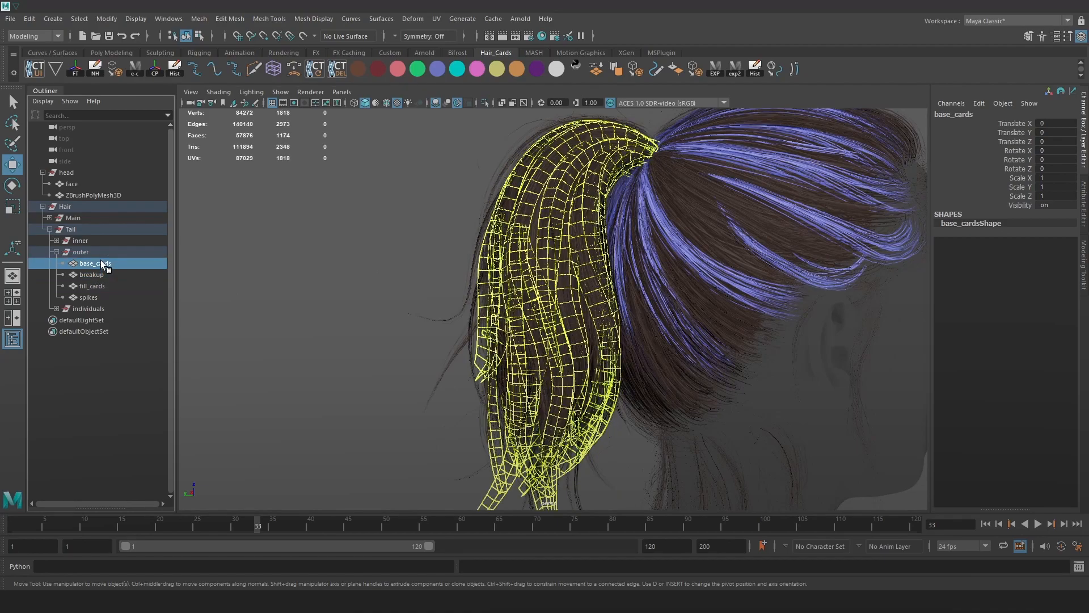
left_click(485, 103)
right_click_drag(635, 190, 711, 216, "alt")
middle_click_drag(712, 217, 687, 250, "alt")
key("5")
left_click_drag(710, 264, 682, 256, "alt")
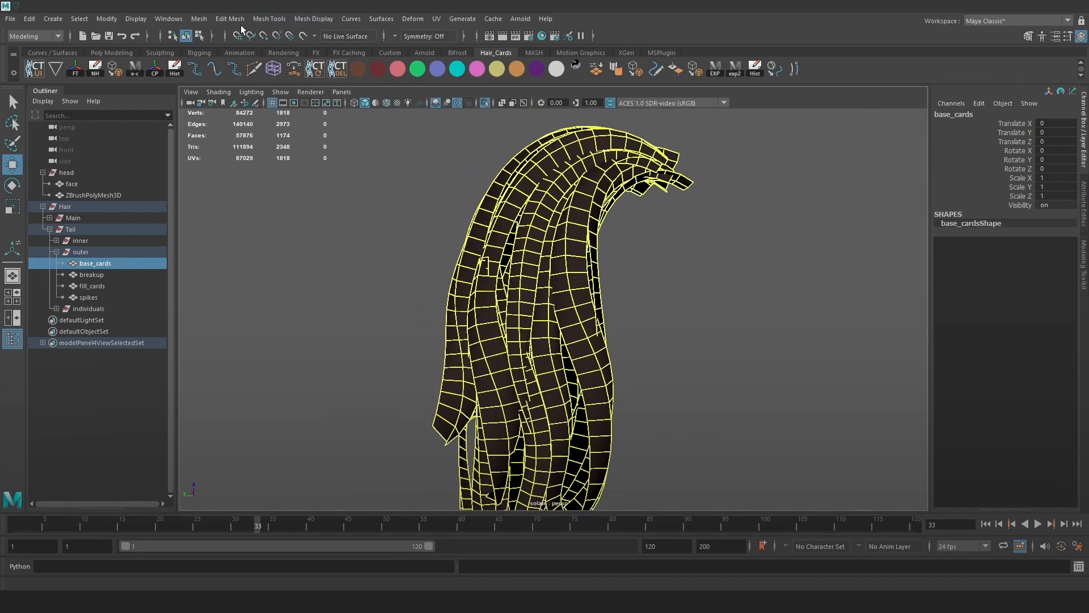
Reduce the base_cards to 27.1 percent with Mesh > Reduce.
left_click(202, 22)
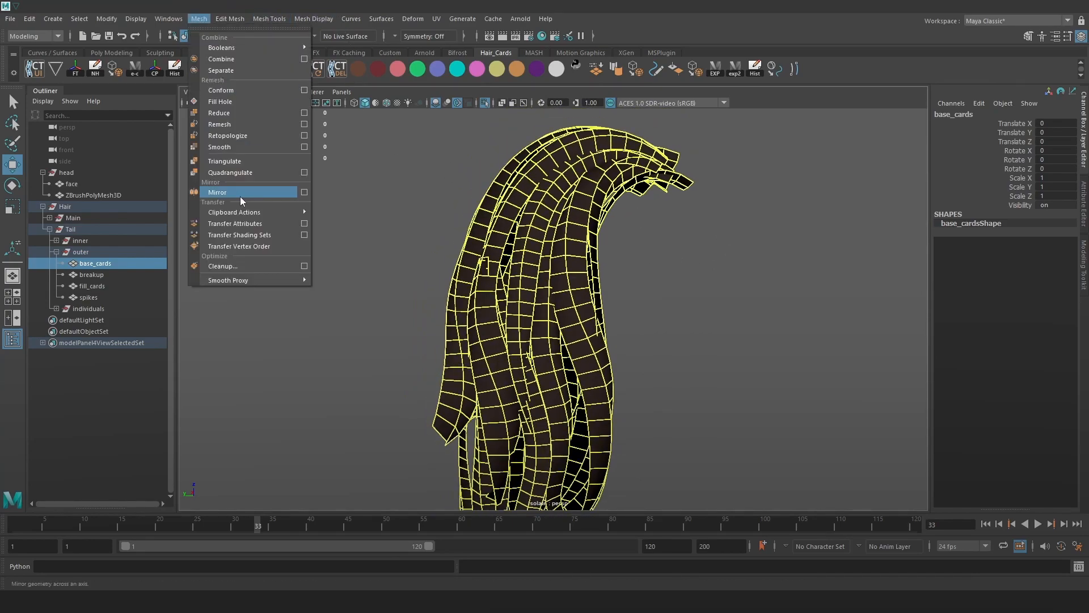
left_click(247, 118)
left_click_drag(822, 325, 284, 269)
left_click_drag(550, 288, 796, 328)
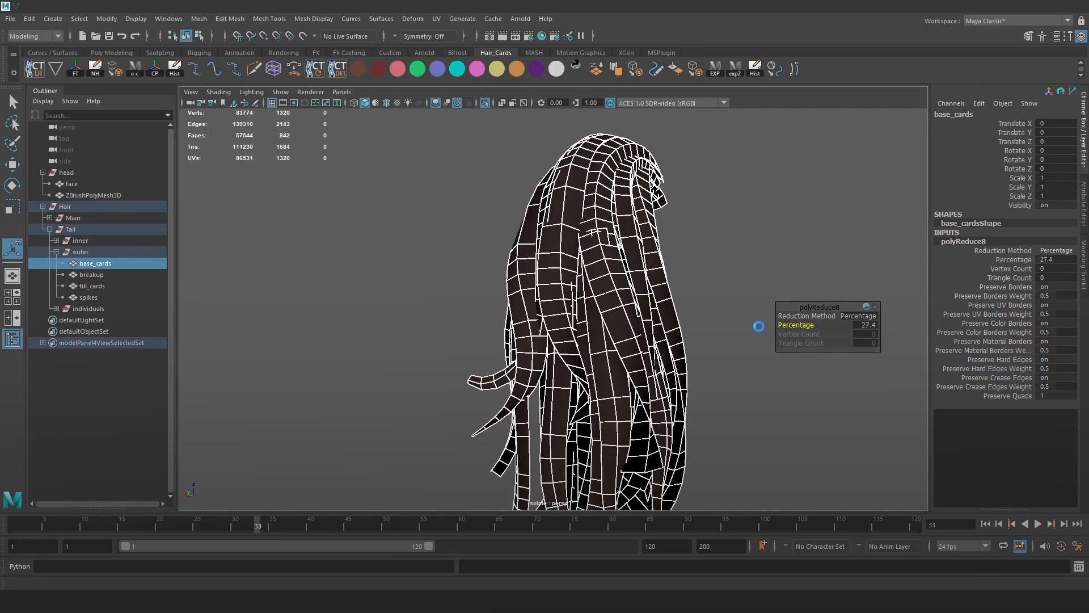
left_click(739, 70)
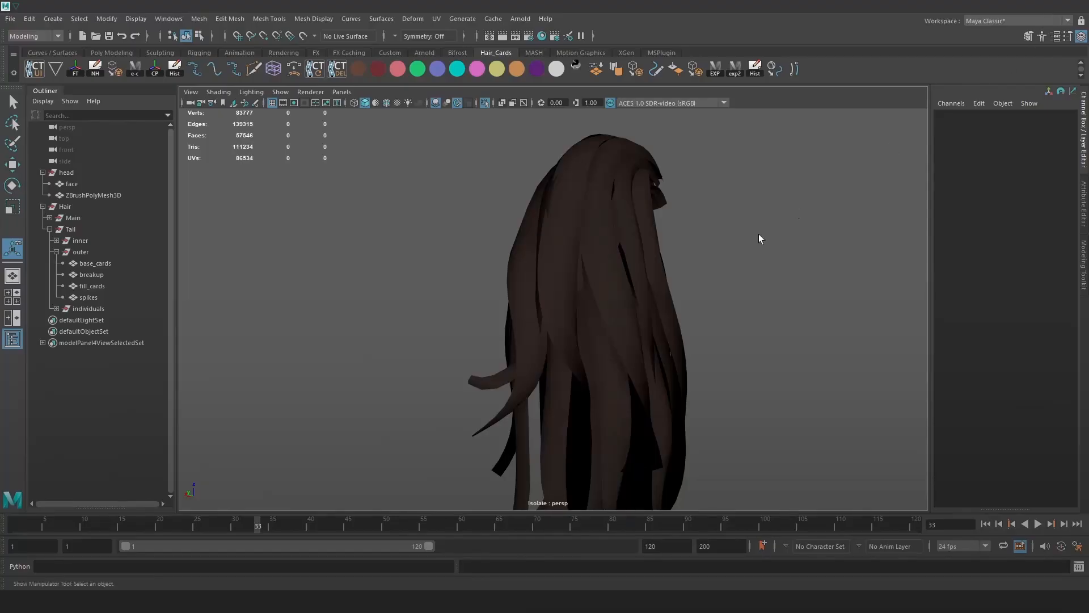
left_click(606, 261)
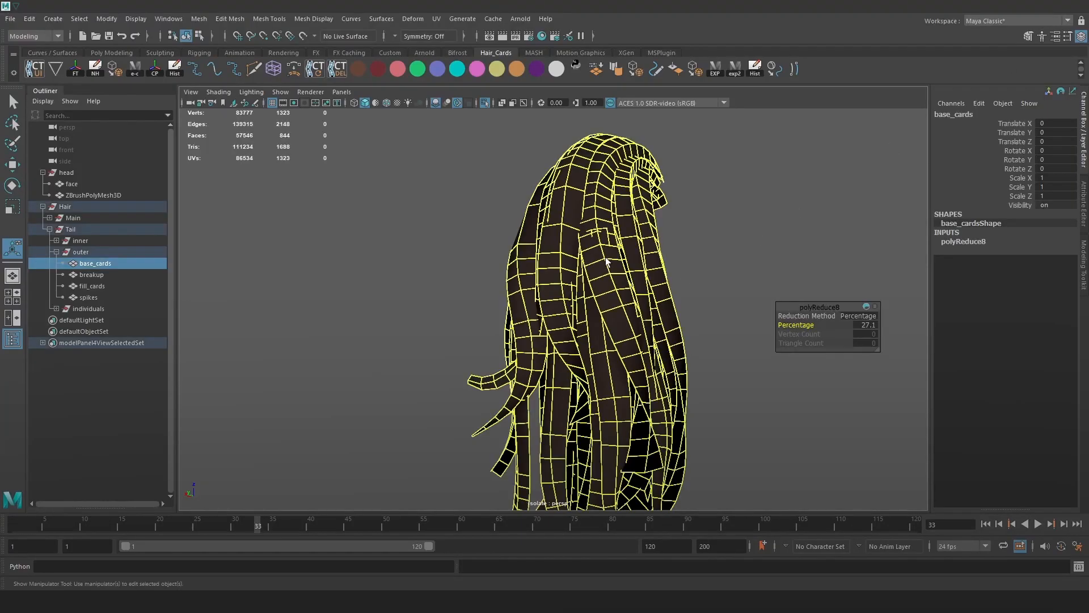
Isolate the breakup cards and reduce them to 12.2 percent, leaving 1326 vertices.
left_click(104, 276)
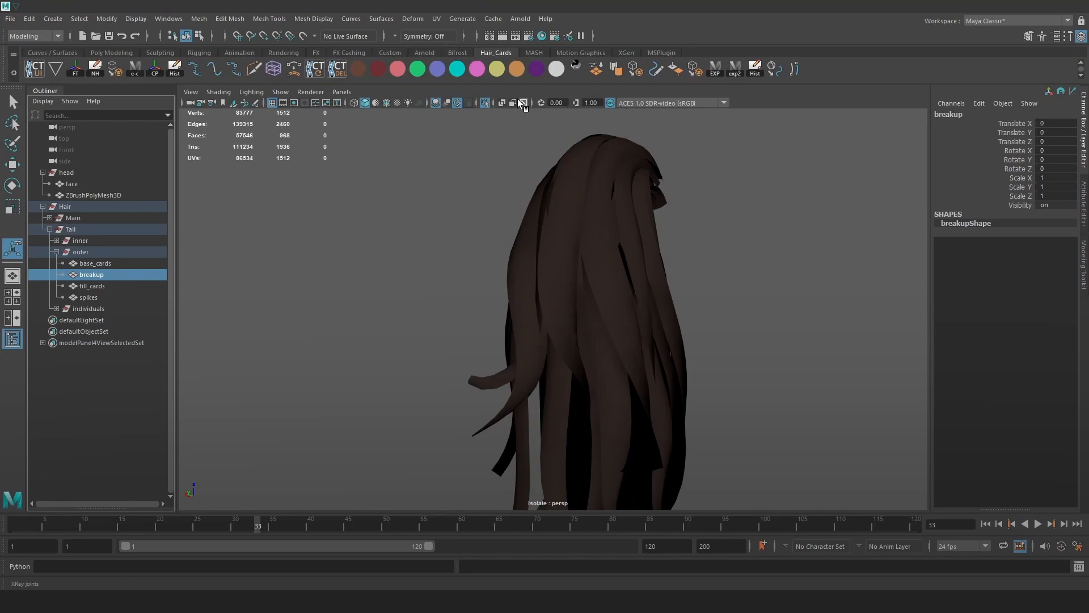
left_click(484, 102)
left_click(484, 101)
left_click(197, 19)
left_click(220, 113)
left_click_drag(800, 325, 589, 313)
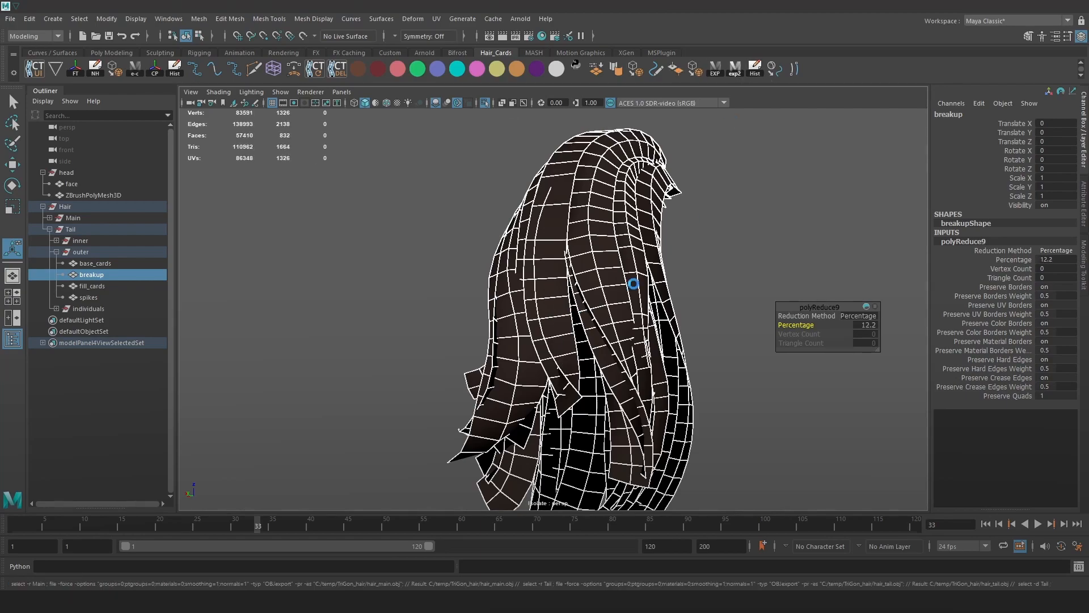
left_click(690, 214)
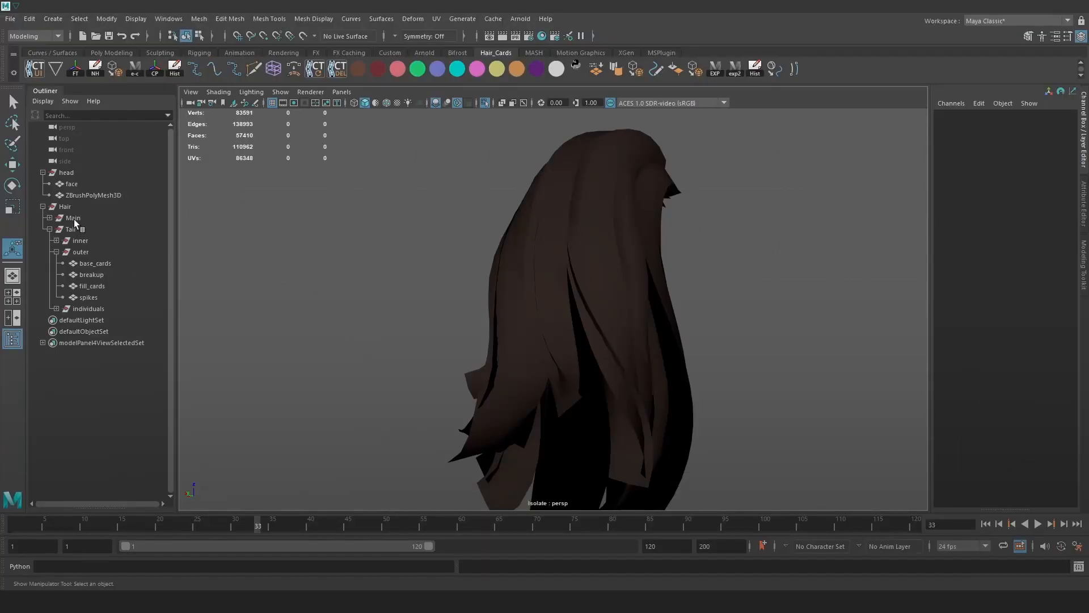
Turn off isolation so all hair cards and the head show again.
left_click(74, 208)
left_click_drag(416, 220, 343, 220, "alt")
right_click_drag(343, 221, 488, 176, "alt")
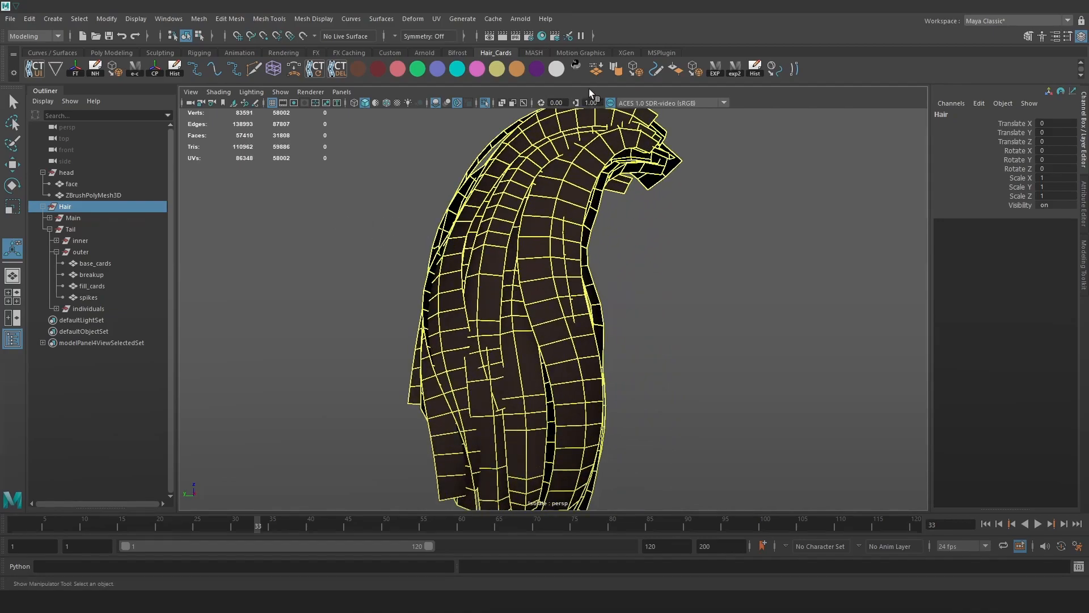
left_click(487, 104)
left_click_drag(426, 241, 405, 258, "alt")
right_click_drag(406, 258, 335, 175, "alt")
left_click_drag(363, 217, 367, 222, "alt")
Assign an existing material to the hair to restore its textured look.
key("space")
left_click(589, 379)
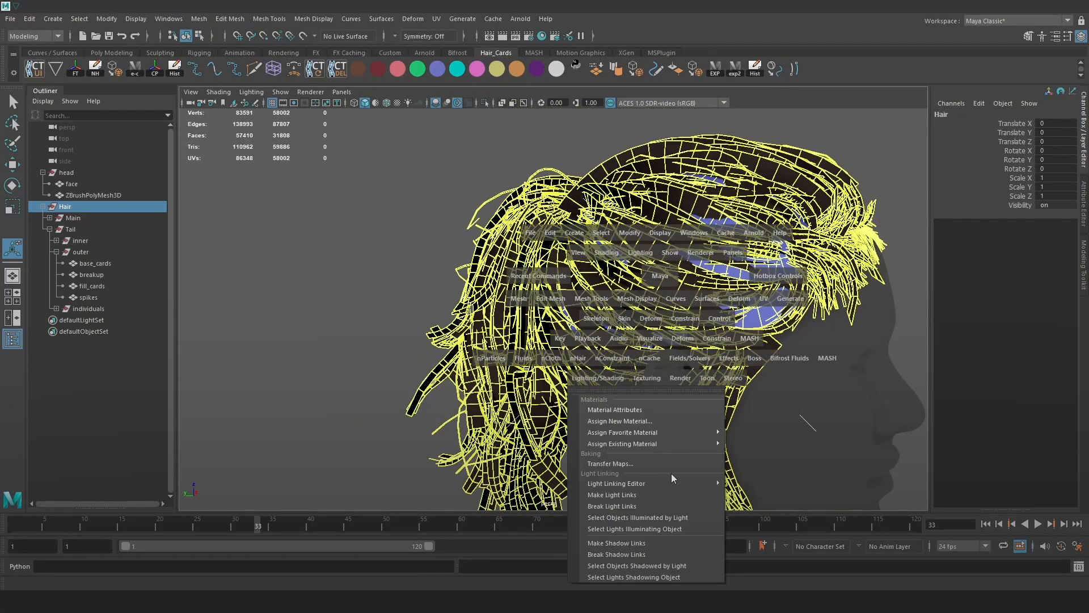
mouse_move(683, 446)
left_click(758, 454)
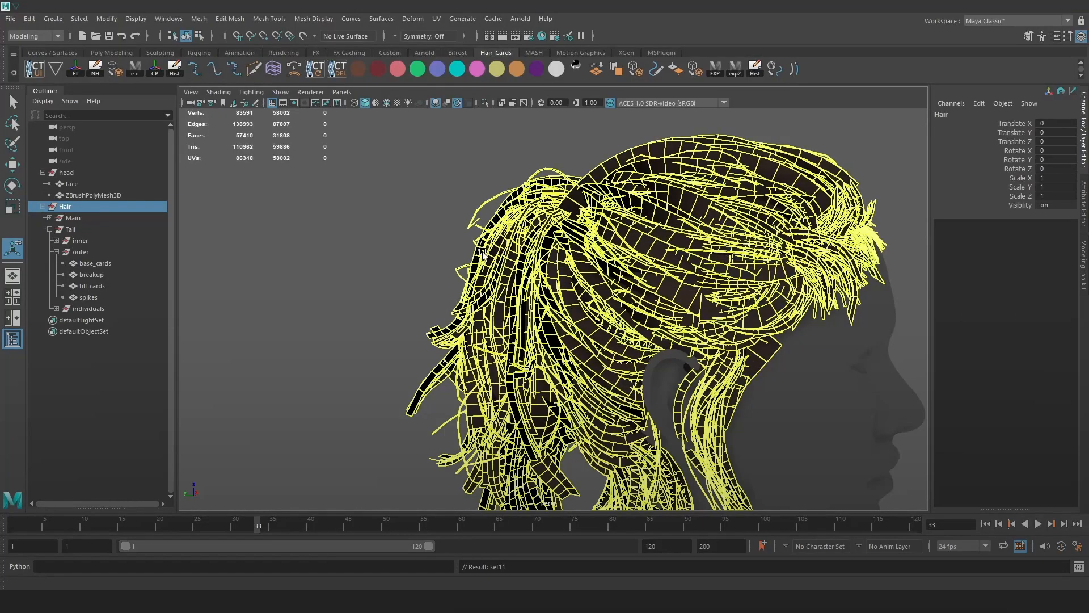
left_click(433, 243)
middle_click_drag(605, 284, 588, 284, "alt")
right_click_drag(588, 283, 553, 267, "alt")
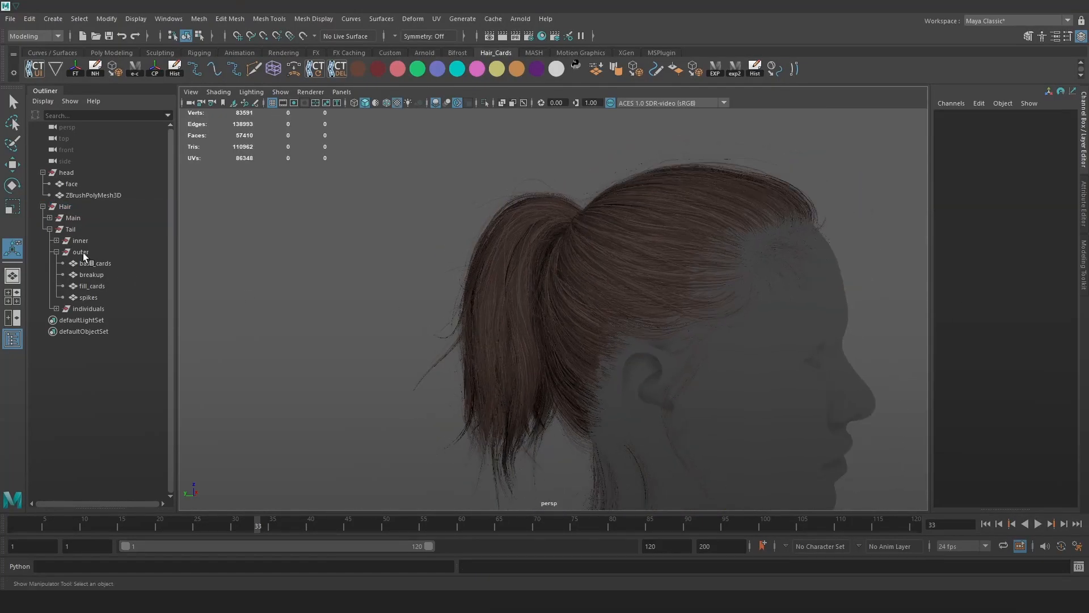
Check each Tail card group and the individuals, then rename Hair to Hair_lod0.
left_click(83, 253)
left_click(88, 264)
left_click(91, 277)
left_click(93, 285)
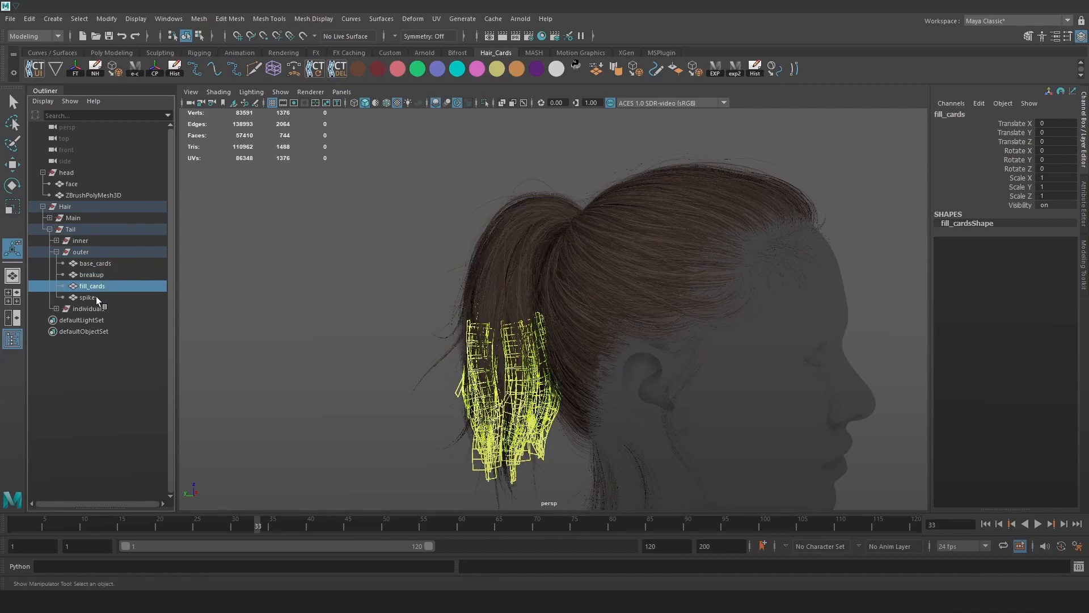
left_click(95, 297)
left_click(93, 309)
left_click(55, 307)
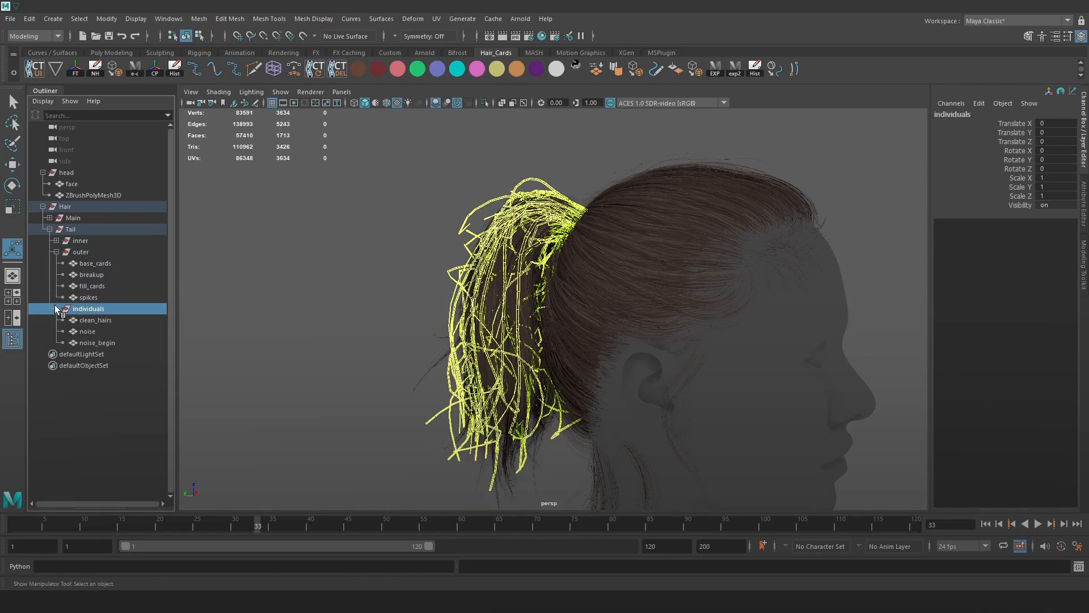
left_click(58, 250)
left_click(49, 229)
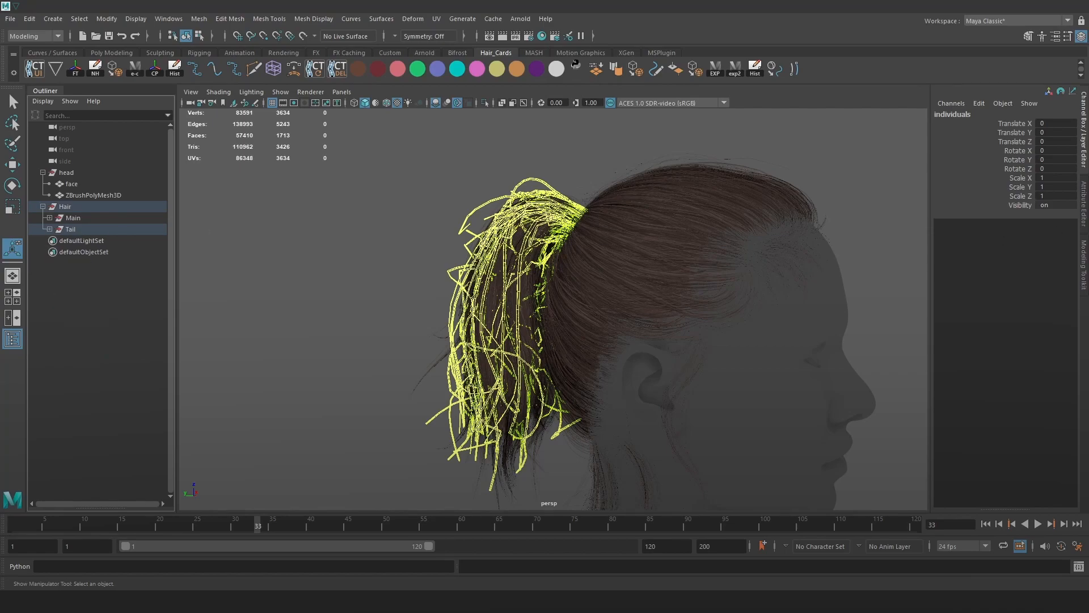
left_click(76, 209)
double_click(77, 206)
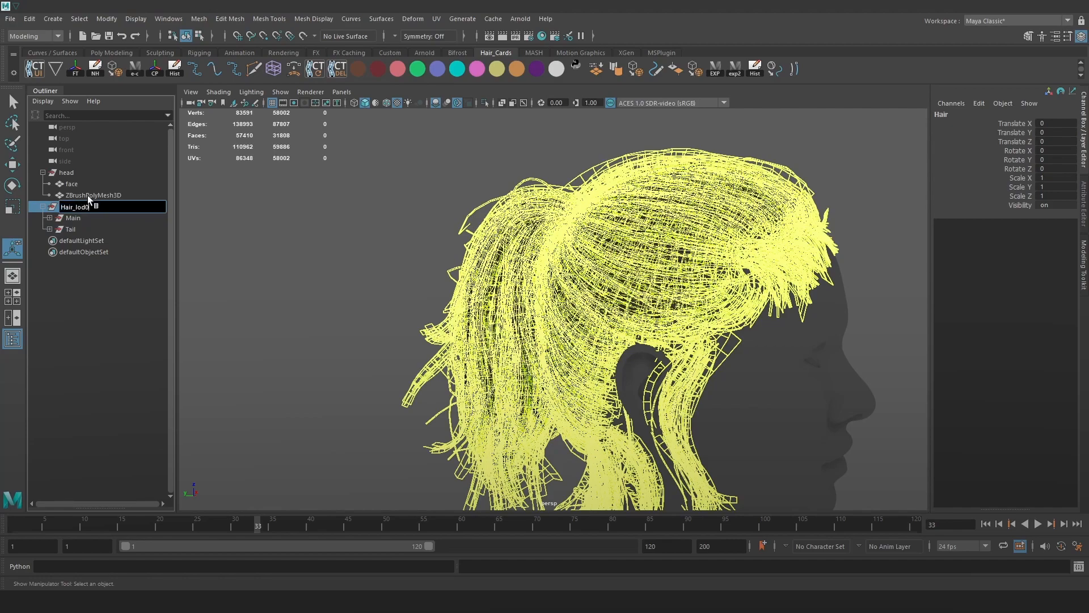
Duplicate the hair group as Hair_lod1 and hide Hair_lod0.
key("Return")
key("ctrl+d")
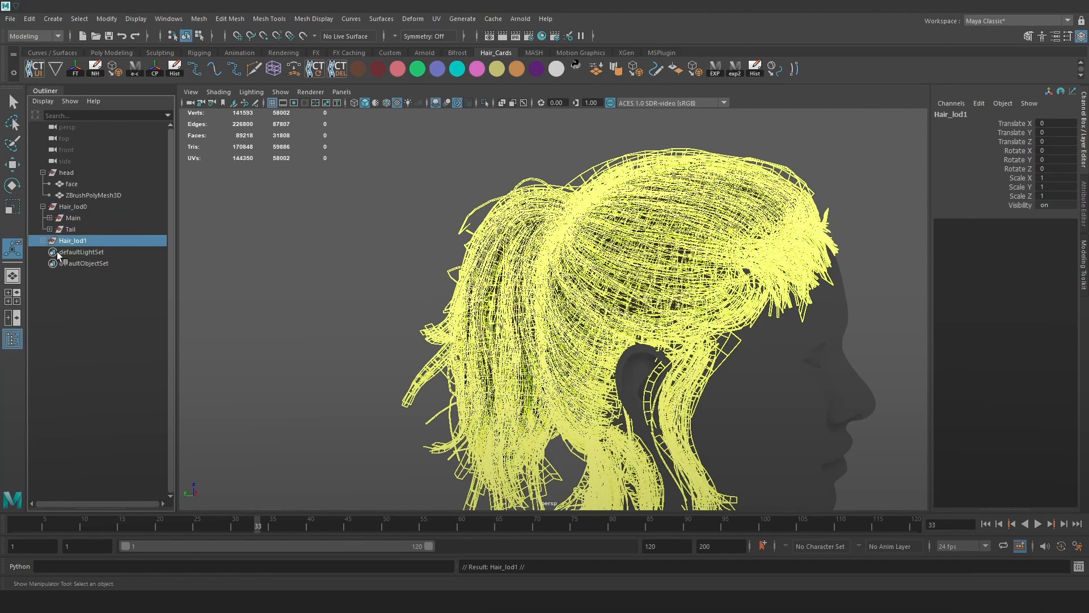
left_click(43, 240)
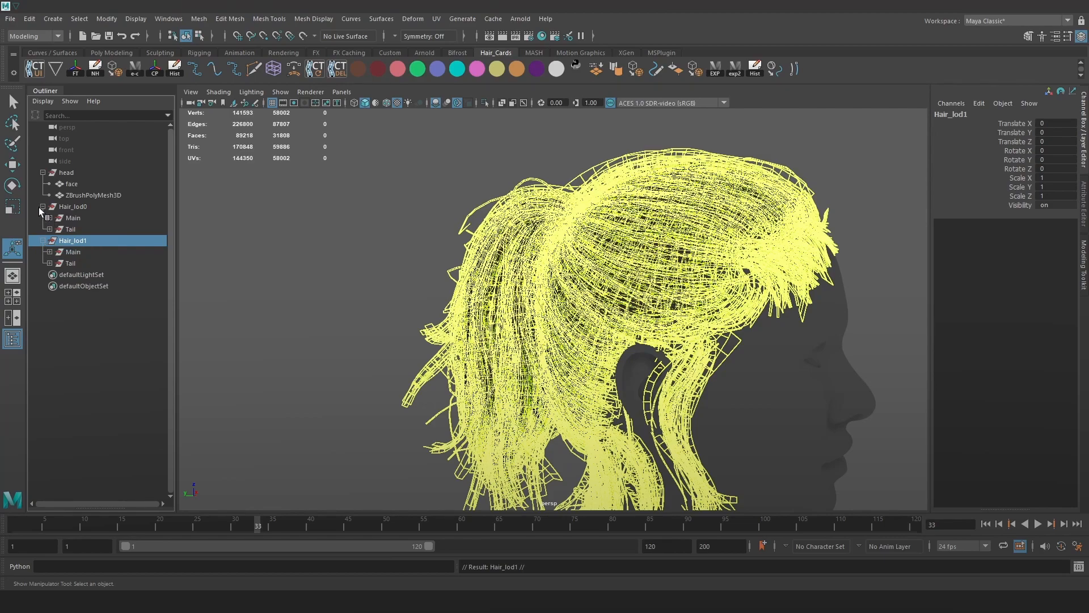
left_click(43, 207)
left_click(82, 208)
key("ctrl+h")
Review the noise, noise_begin and clean_hairs strands, then delete the individuals group from Hair_lod1's Tail.
left_click(49, 240)
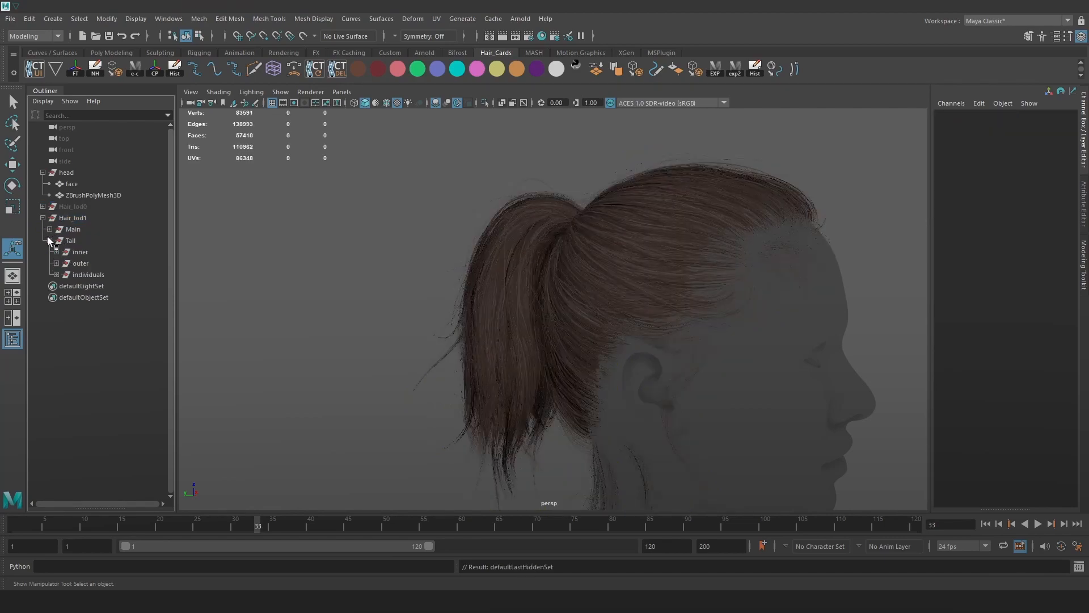
left_click(86, 276)
left_click(56, 274)
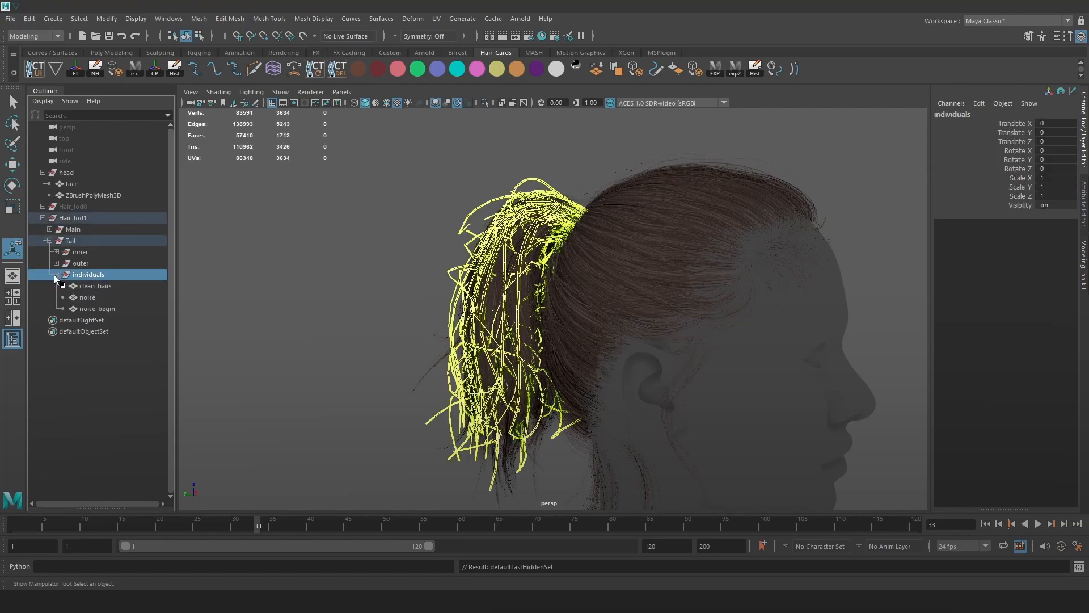
left_click(90, 296)
left_click(100, 306)
left_click(100, 296)
left_click(99, 287)
left_click(101, 308, "ctrl")
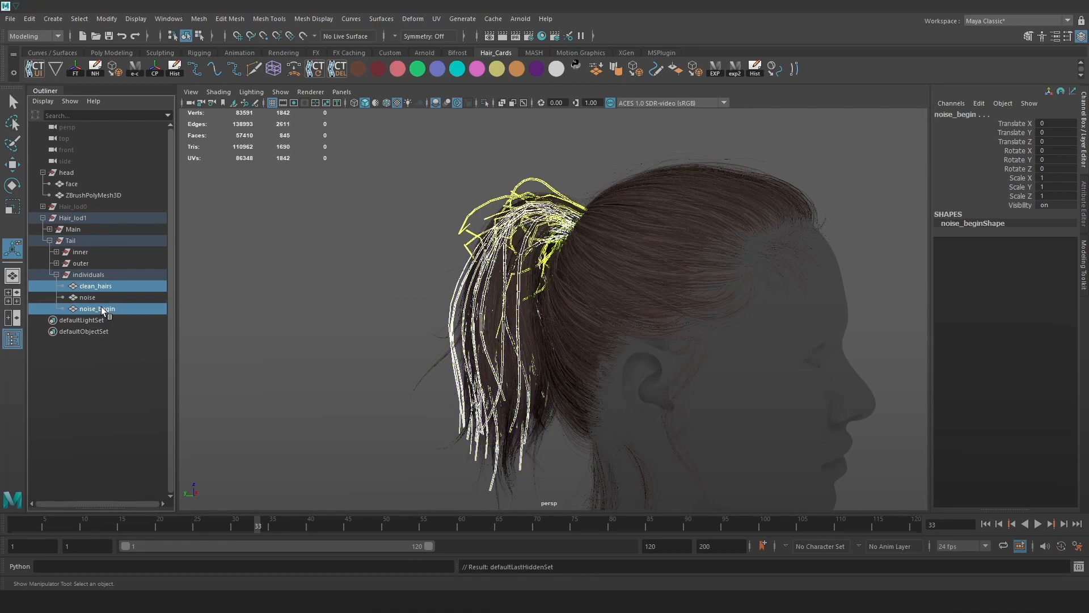
left_click(106, 277)
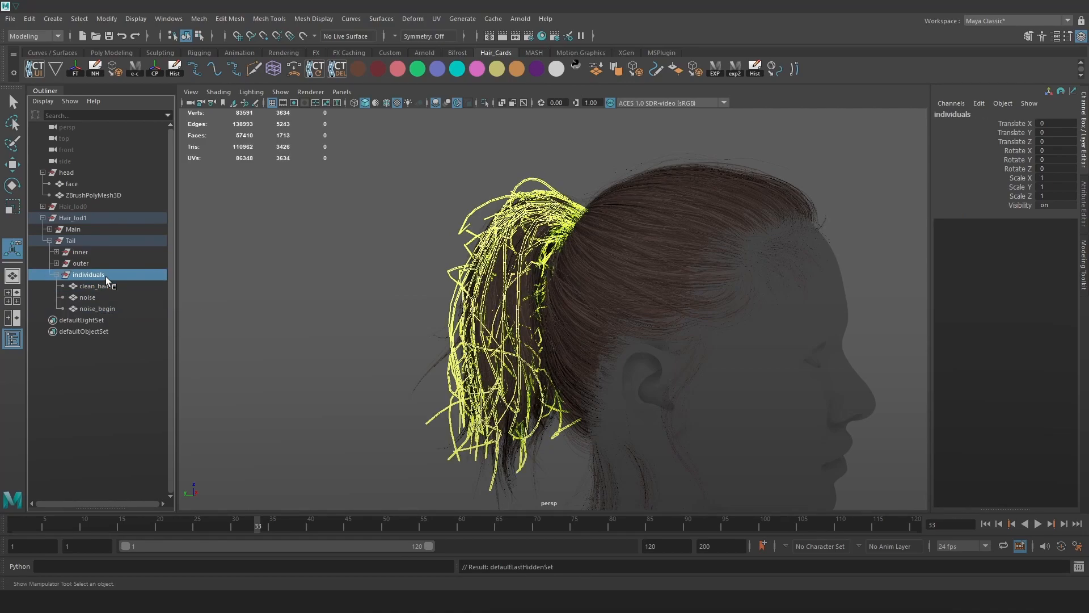
key("Delete")
Delete individual_hairs_grp from the Main group of Hair_lod1.
left_click(49, 241)
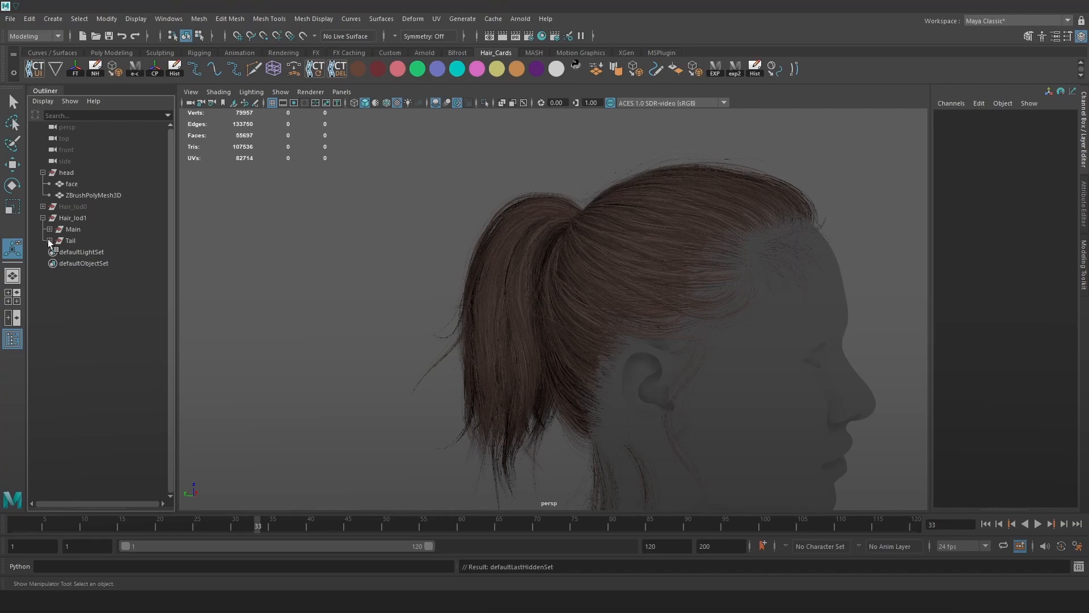
left_click(49, 229)
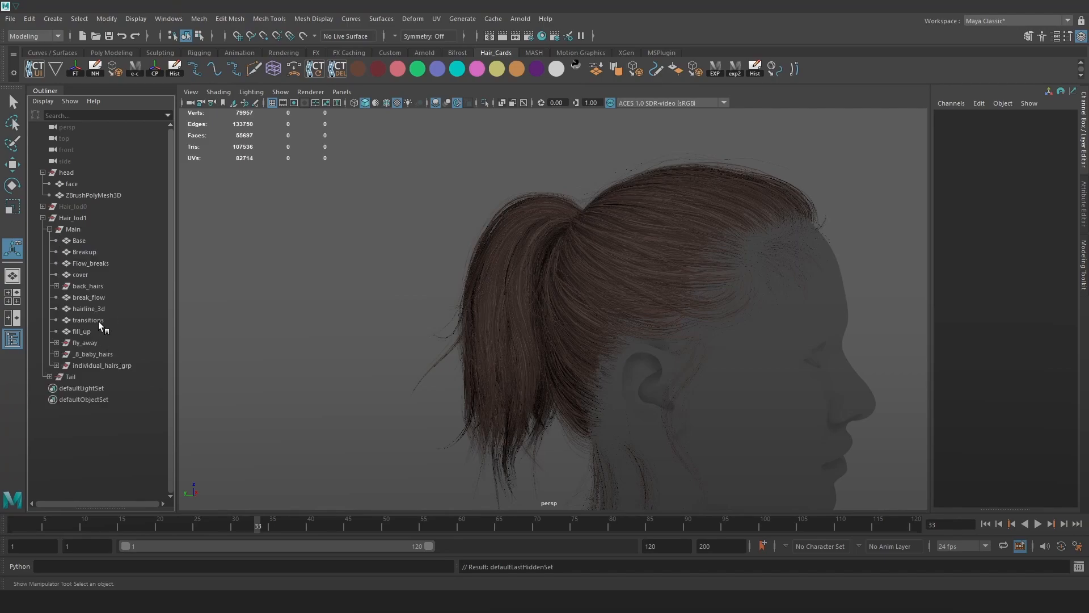
left_click(113, 366)
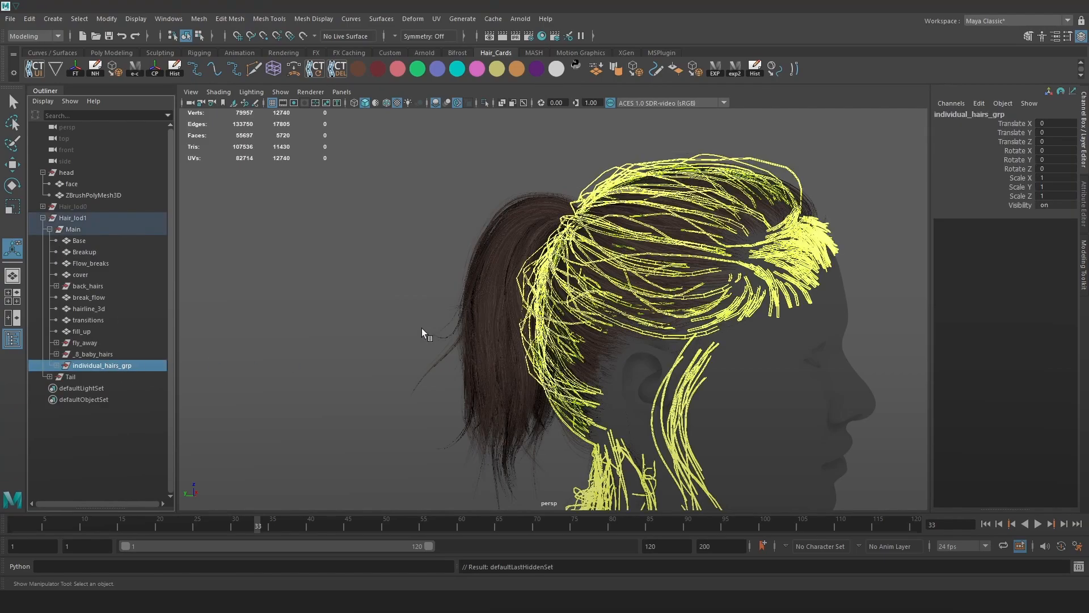
key("Delete")
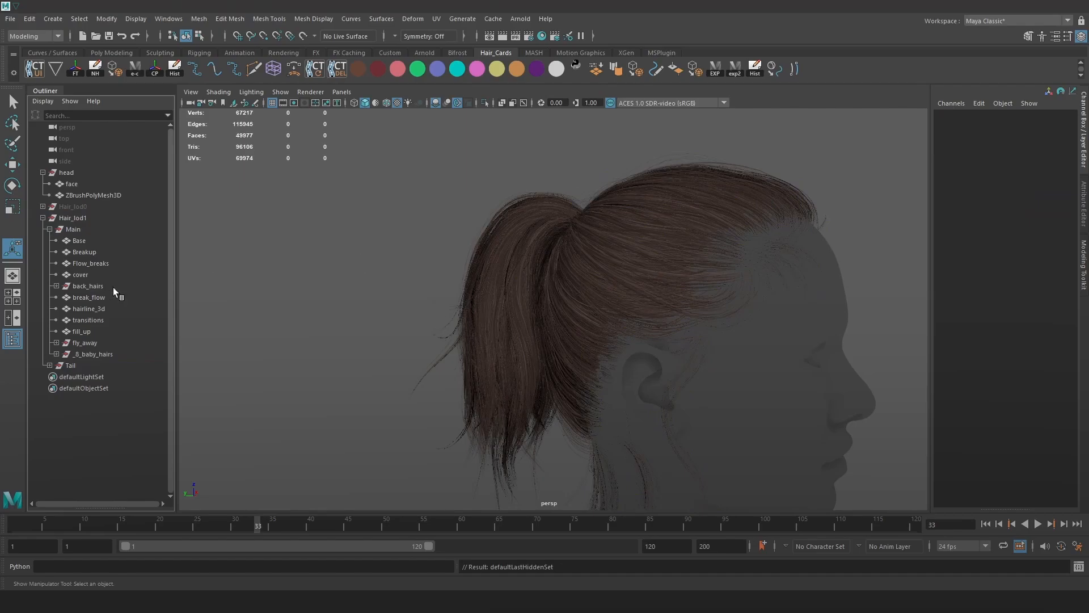
Apply Mesh > Reduce to the hairline_3d cards and lower the reduction percentage.
left_click(72, 219)
scroll(637, 258, "down", 3)
left_click_drag(567, 233, 652, 301, "alt")
scroll(661, 308, "up", 4)
middle_click_drag(661, 308, 630, 283, "alt")
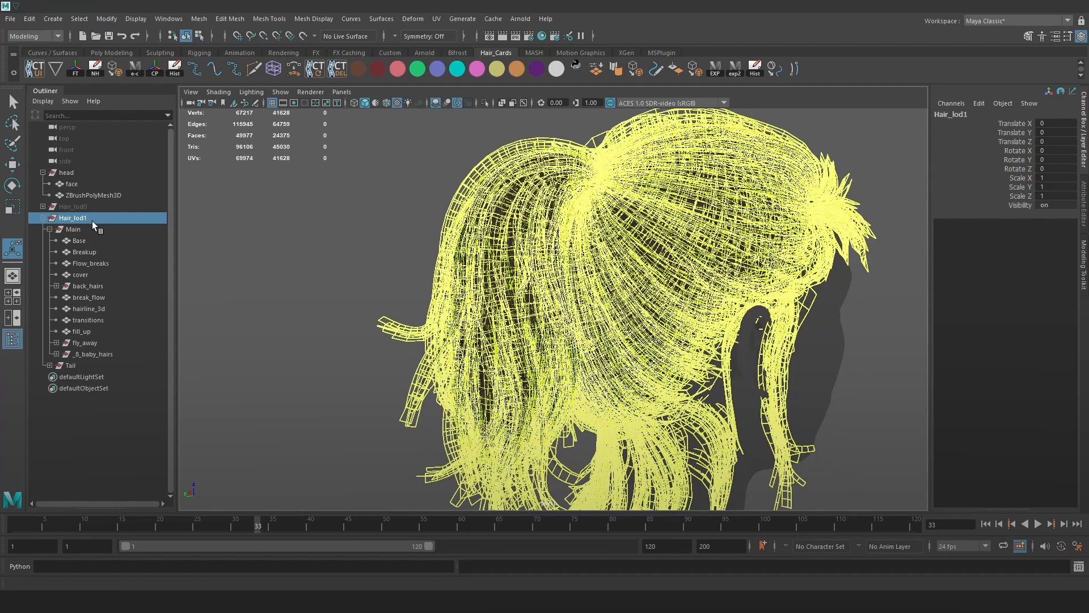
left_click(95, 309)
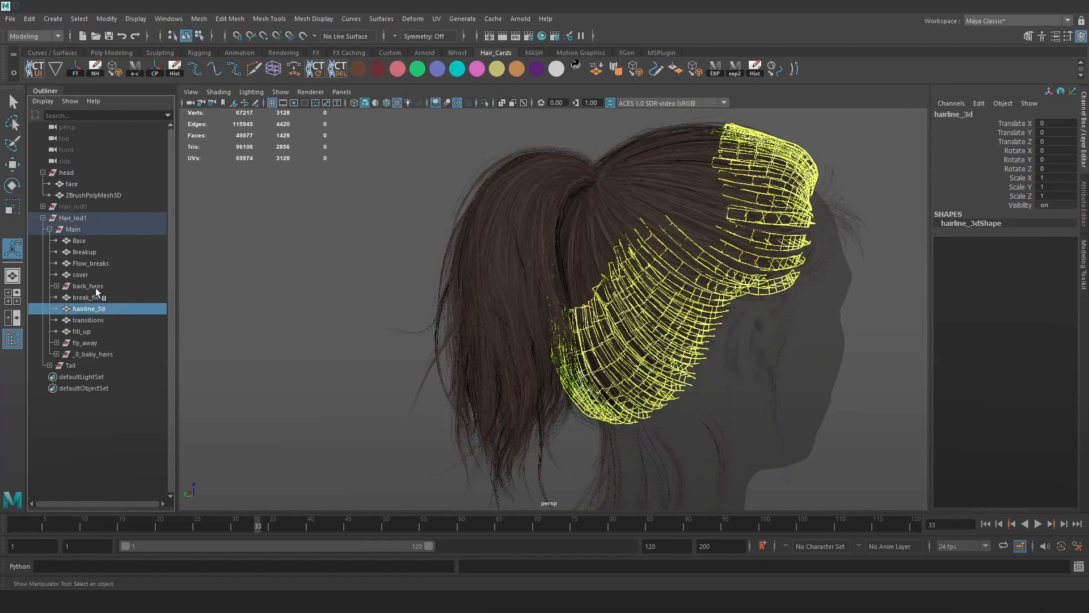
left_click_drag(444, 230, 429, 232, "alt")
scroll(428, 232, "up", 2)
left_click(199, 19)
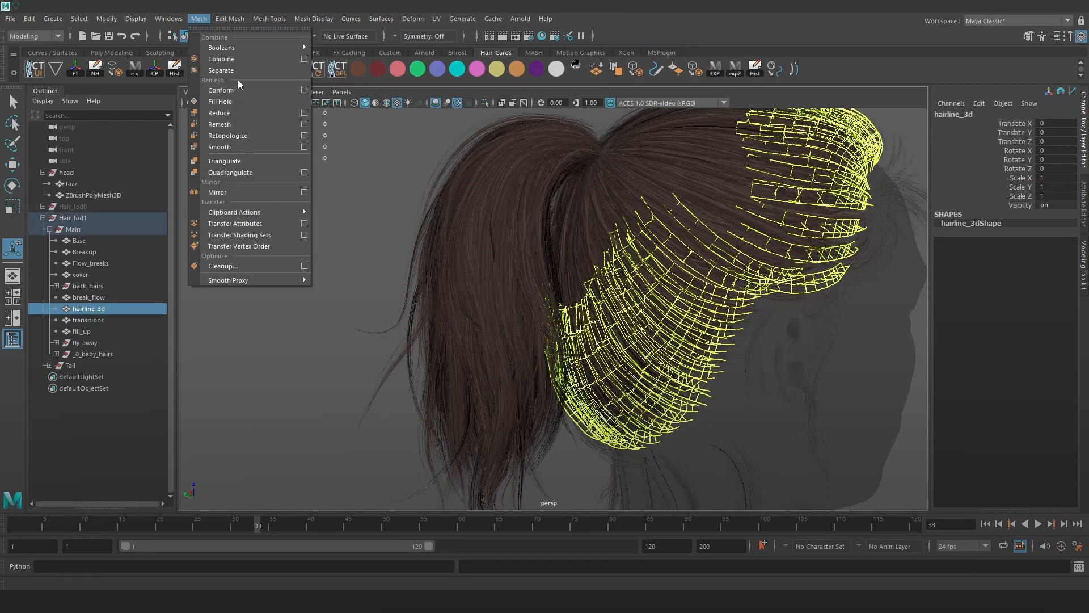
left_click(231, 117)
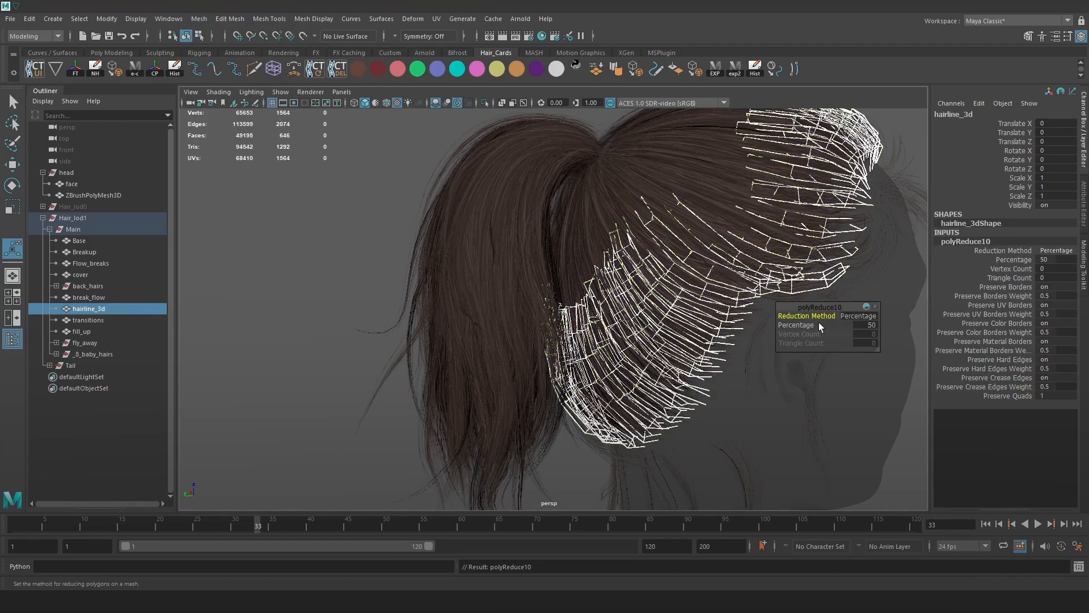
left_click_drag(806, 322, 777, 320)
left_click_drag(972, 328, 705, 325)
Reduce the fly_away cards to 38.6 percent, keeping Reduce as a quick shortcut.
left_click(601, 200)
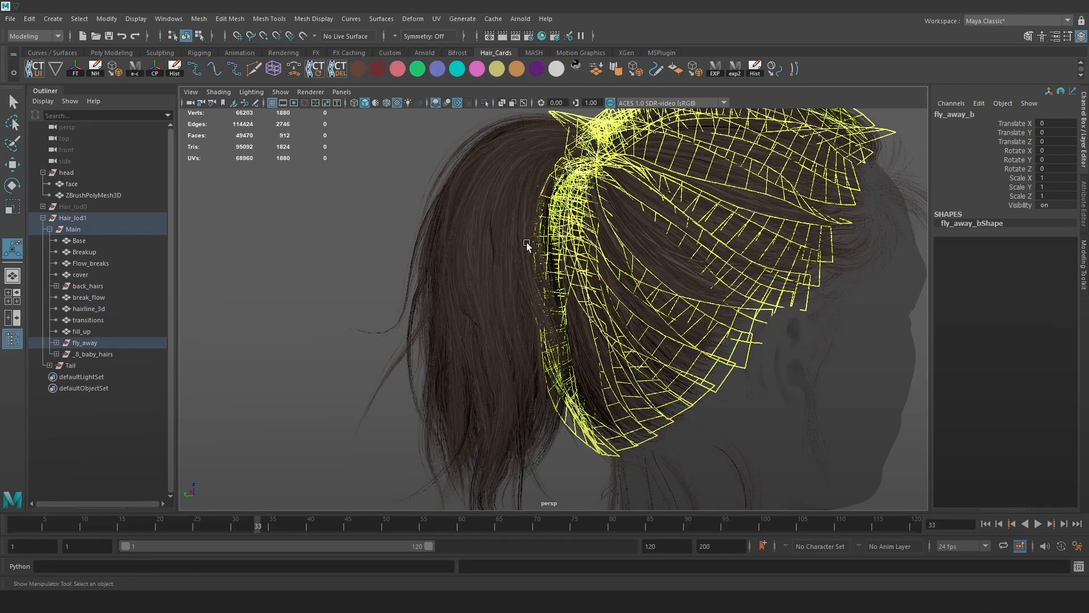
left_click(194, 20)
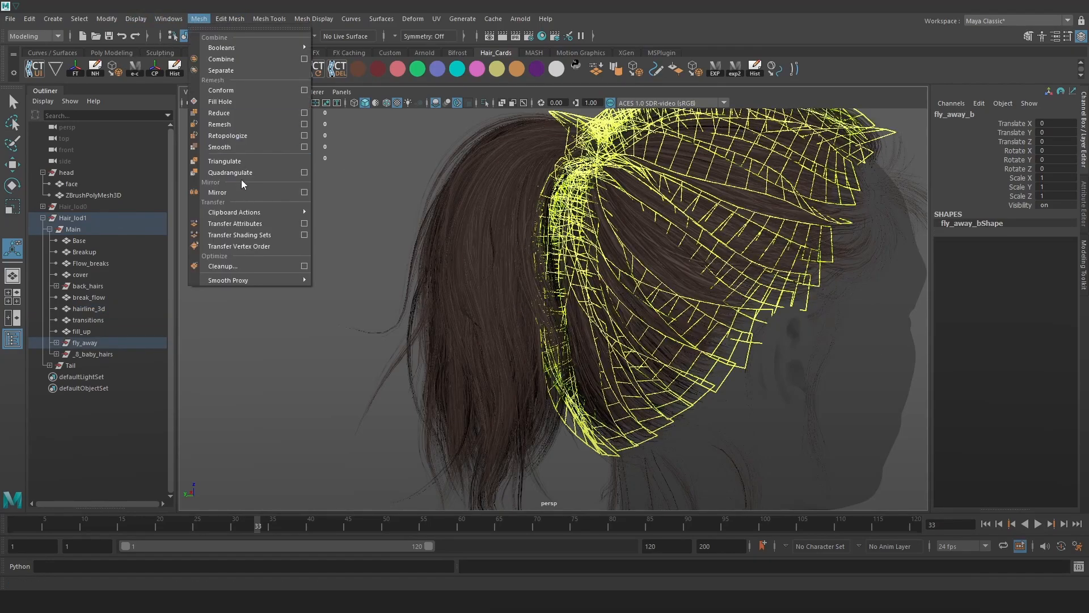
left_click(230, 113, "ctrl+shift")
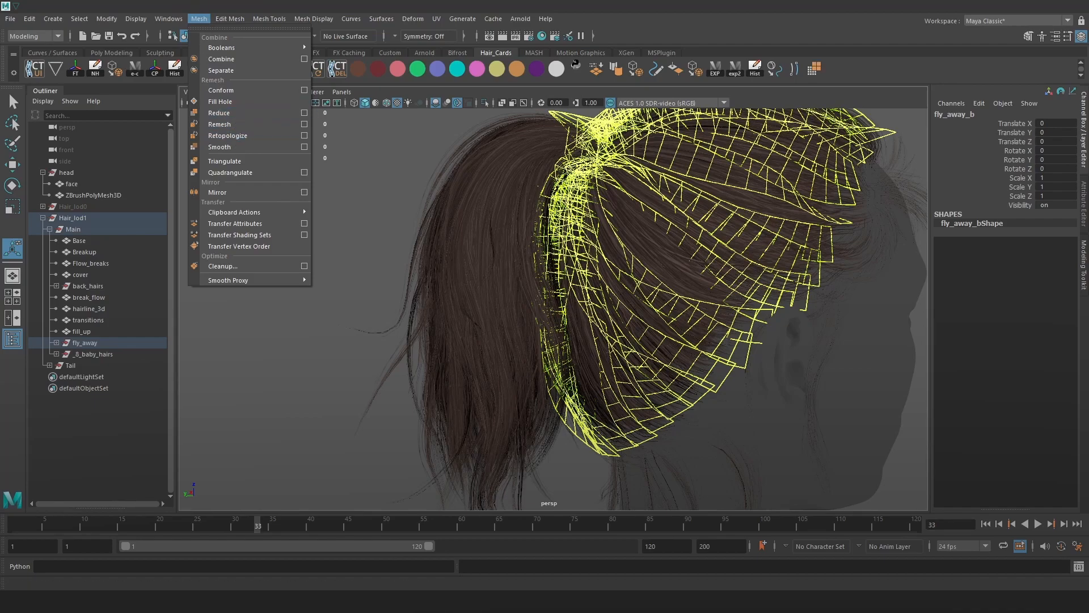
left_click(815, 70)
left_click_drag(811, 324, 362, 284)
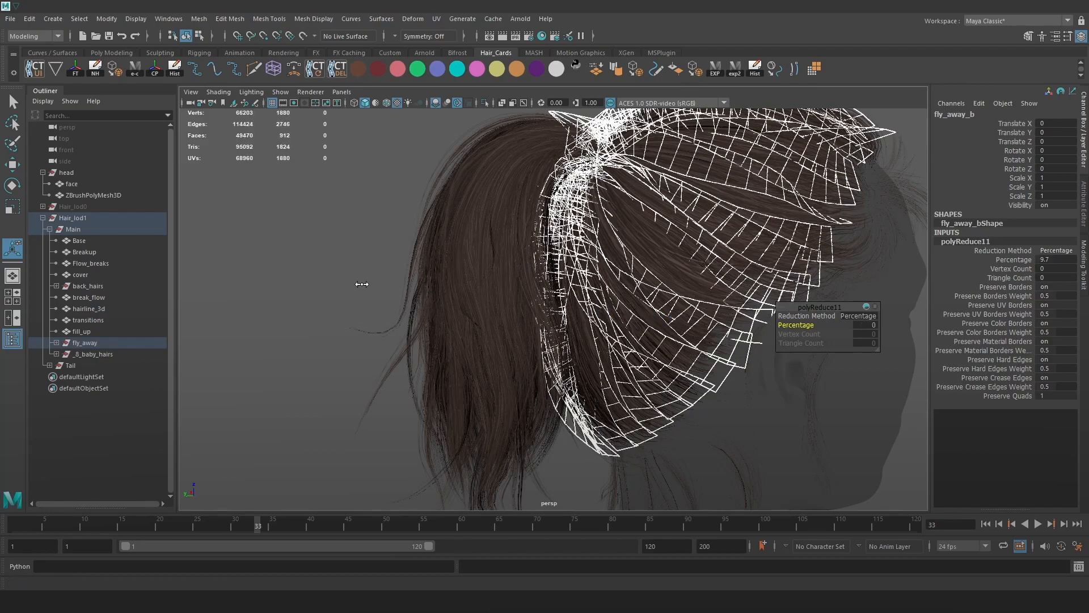
left_click_drag(483, 294, 754, 318)
Apply Reduce to the Base cards and adjust their reduction percentage.
left_click_drag(691, 231, 624, 288, "alt")
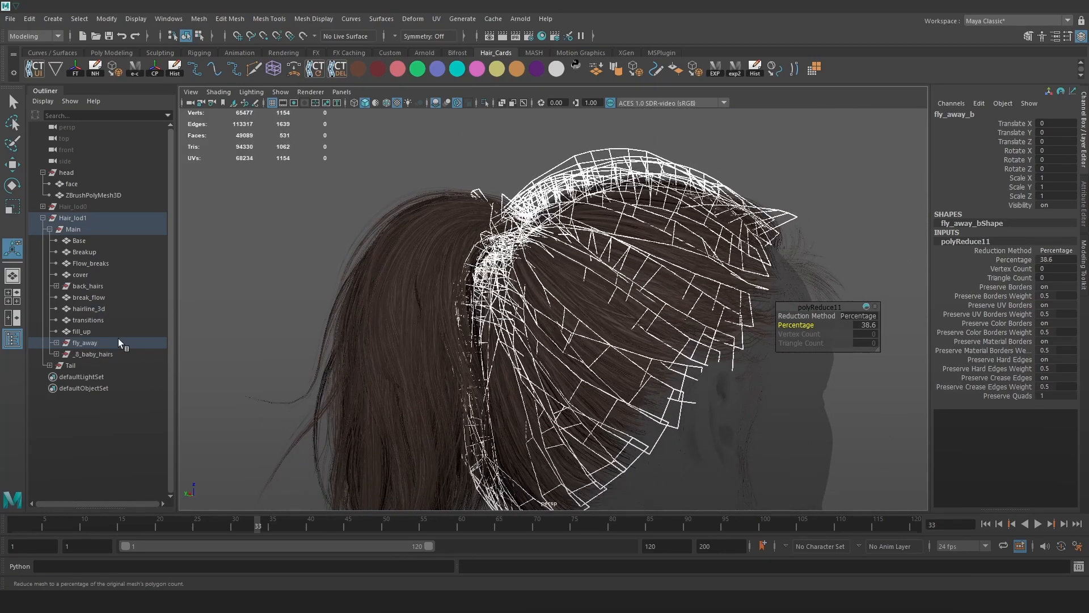
left_click(791, 170)
left_click_drag(722, 187, 624, 244, "alt")
left_click(83, 243)
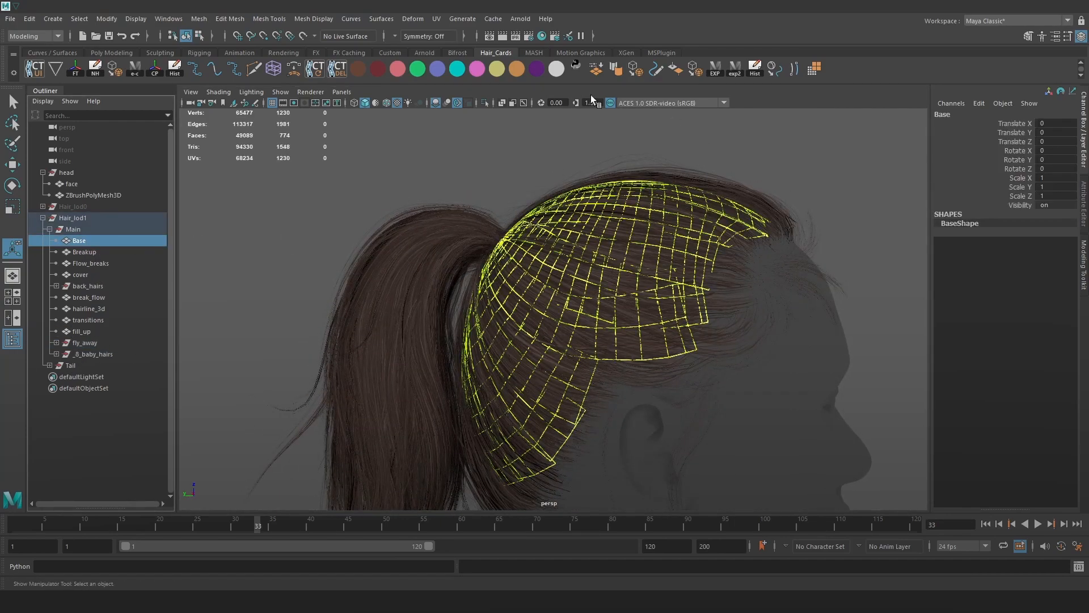
left_click(202, 19)
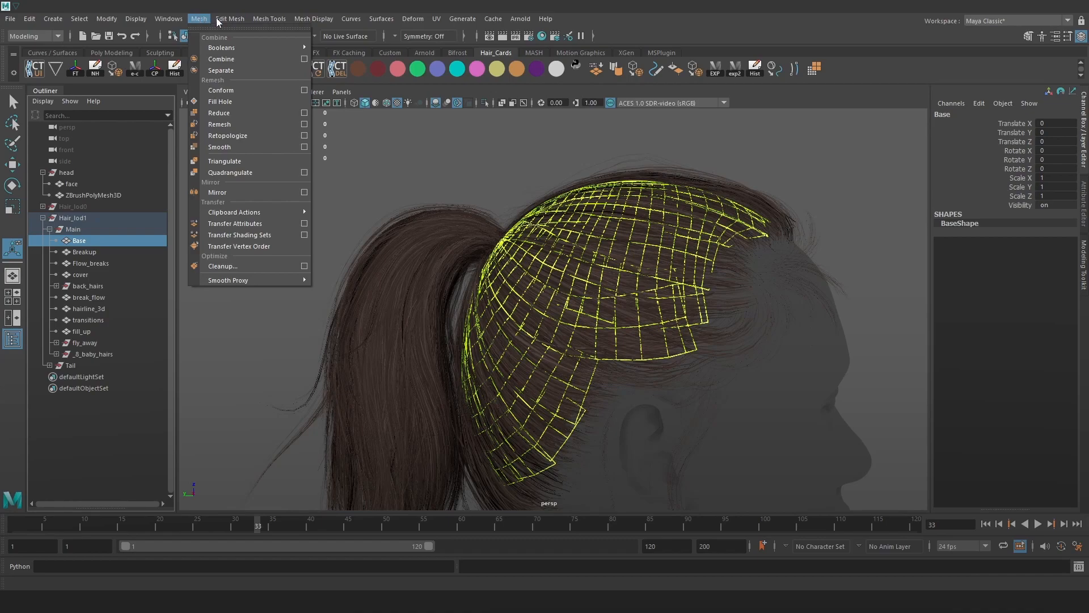
left_click(812, 69)
left_click_drag(803, 328, 675, 313)
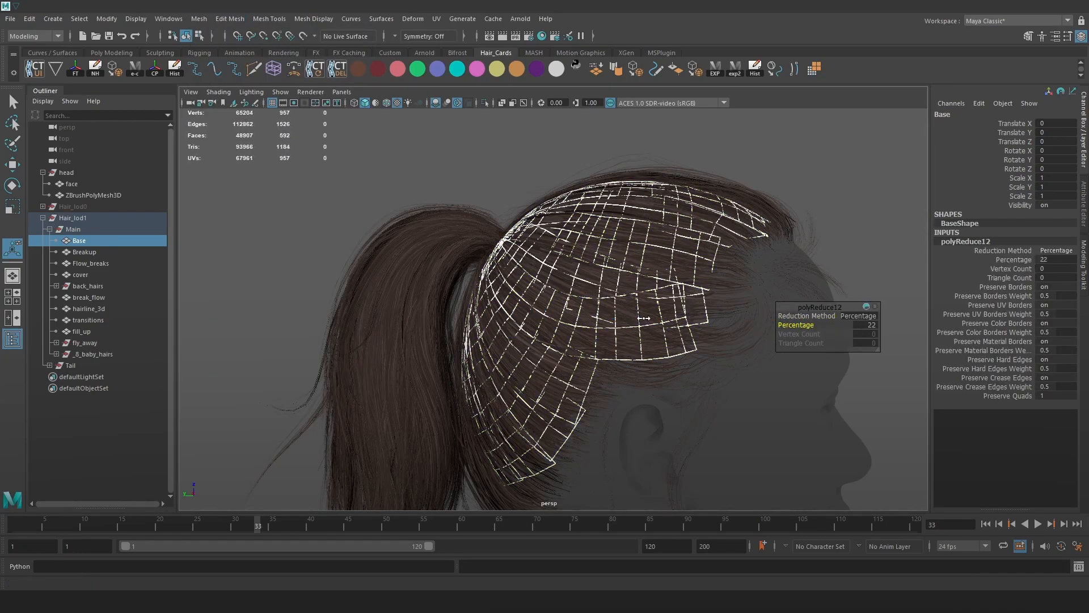
left_click(868, 204)
Orbit around the reduced Hair_lod1 wireframe to inspect the crown and ponytail.
left_click_drag(698, 248, 747, 300, "alt")
right_click_drag(747, 300, 747, 309, "alt")
scroll(707, 243, "up", 10)
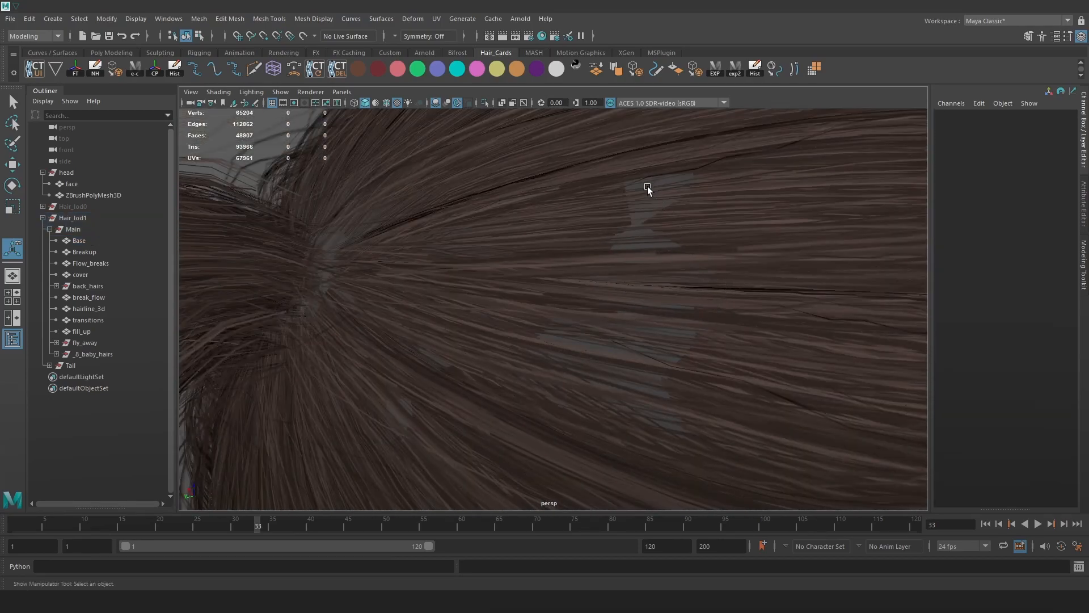
scroll(678, 248, "down", 10)
left_click_drag(659, 263, 628, 221, "alt")
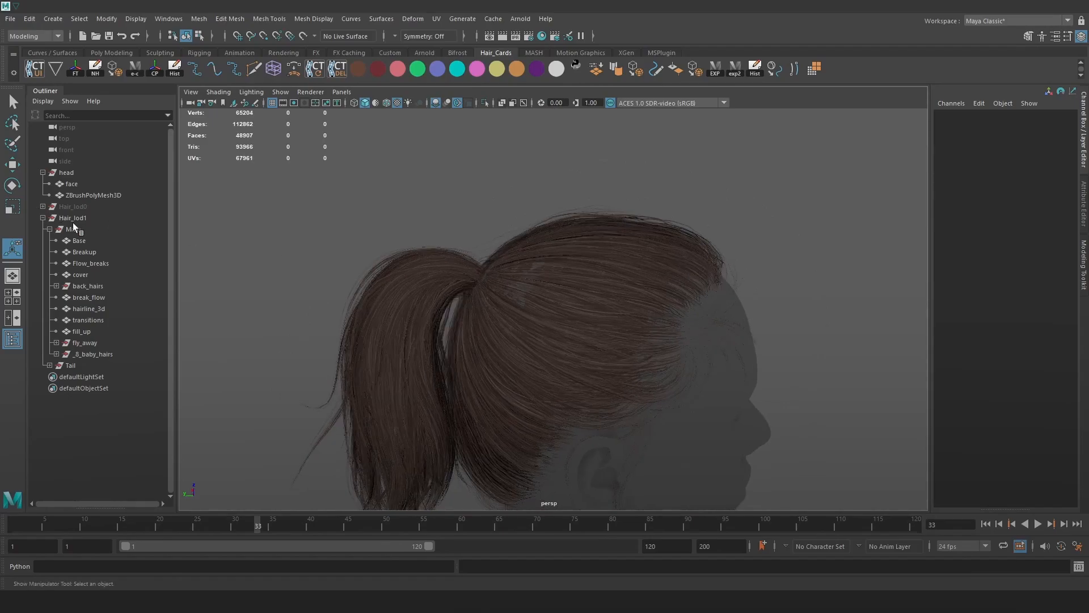
left_click(73, 218)
left_click_drag(360, 216, 437, 214, "alt")
right_click_drag(437, 214, 496, 226, "alt")
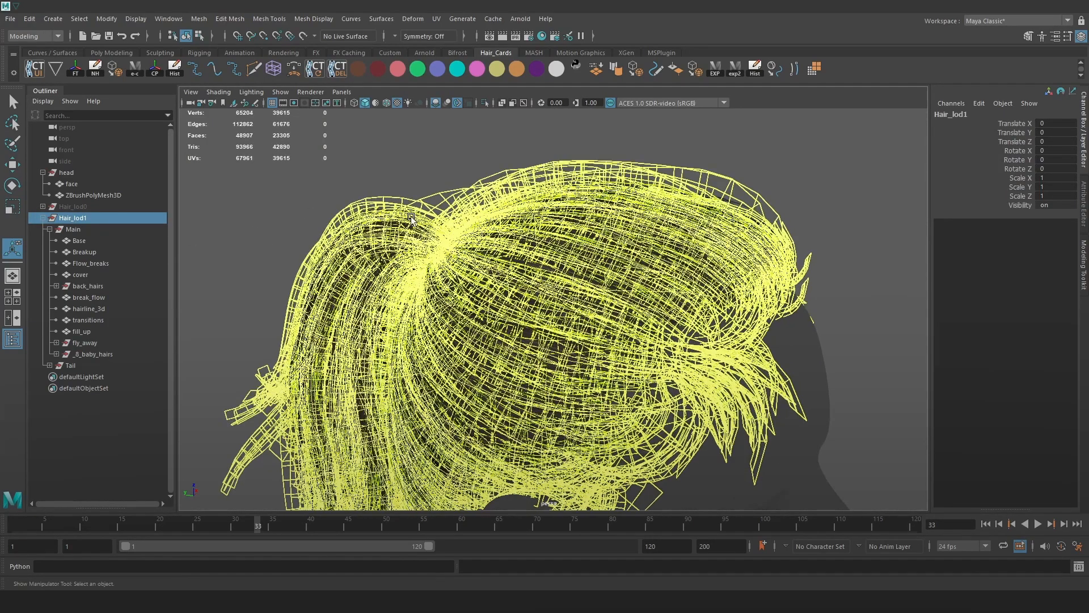
Unhide Hair_lod0 and compare its poly count with Hair_lod1.
left_click(76, 206)
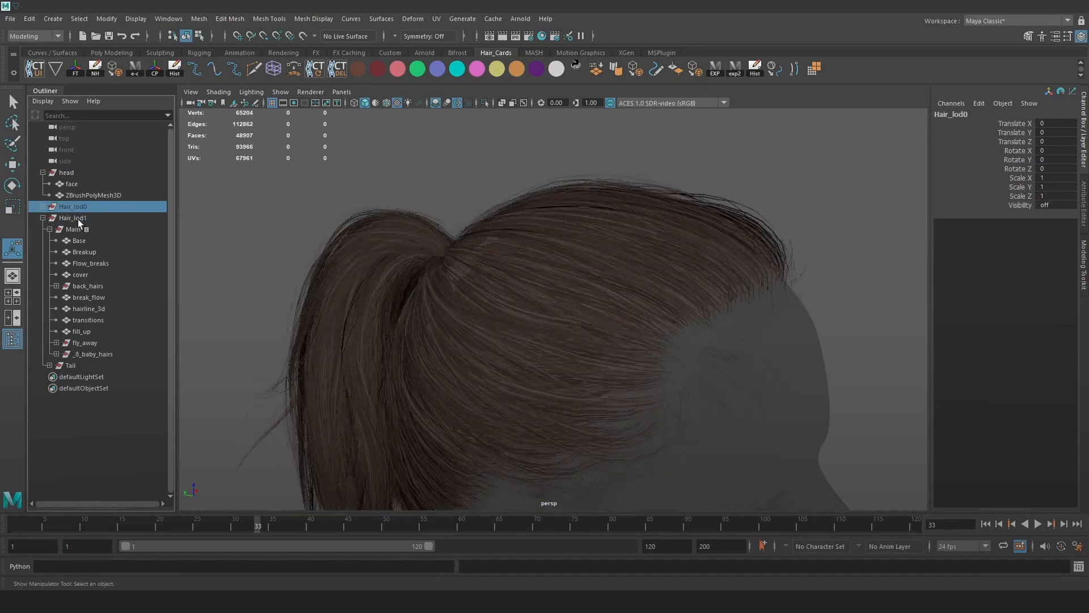
key("shift+h")
left_click(69, 219)
left_click(70, 206)
left_click(83, 217)
left_click(77, 209)
left_click(465, 181)
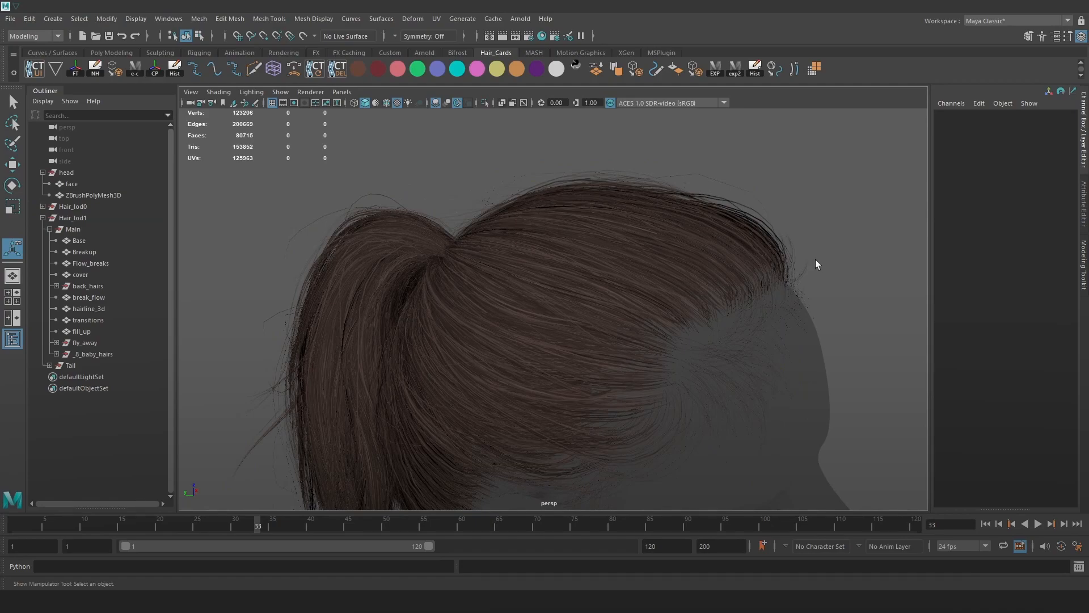
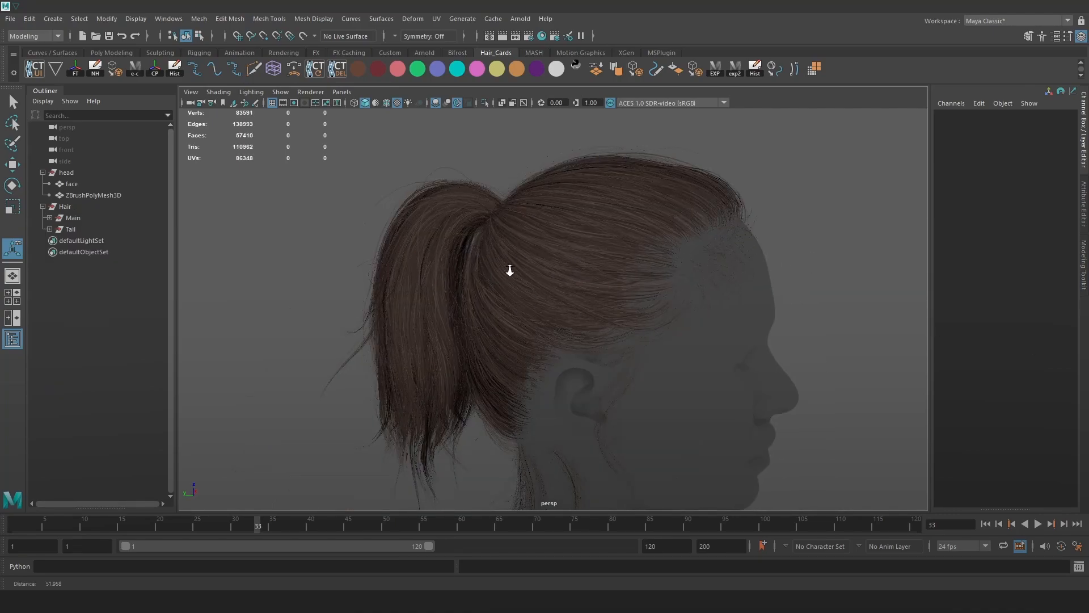
Open the Trigon shelf button's Python script in the editor and look through it.
scroll(503, 263, "up", 2)
right_click(57, 71)
left_click(94, 90)
scroll(456, 369, "down", 20)
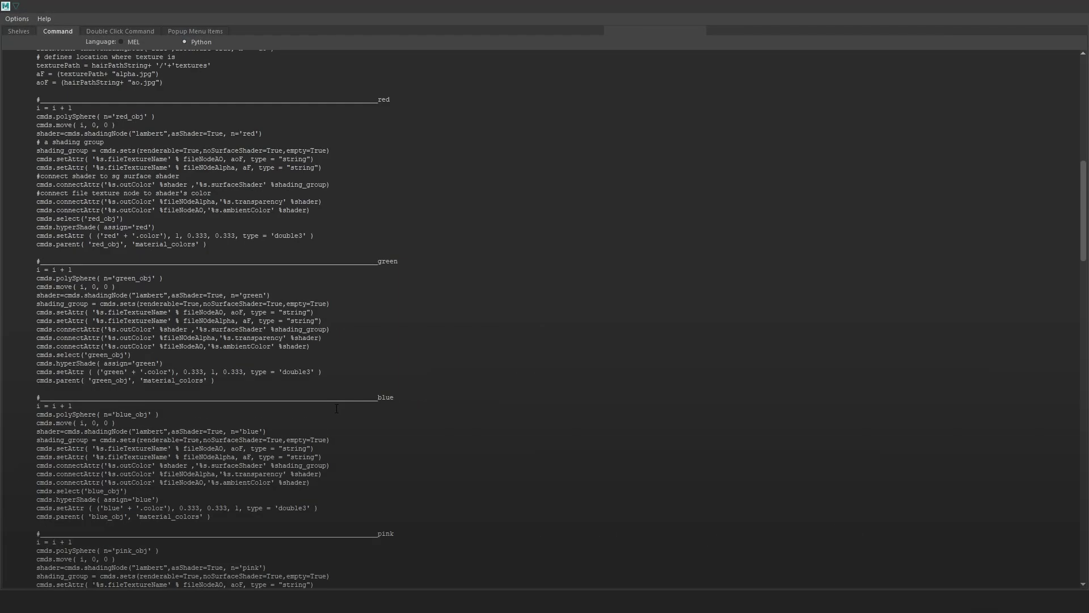
scroll(293, 420, "down", 14)
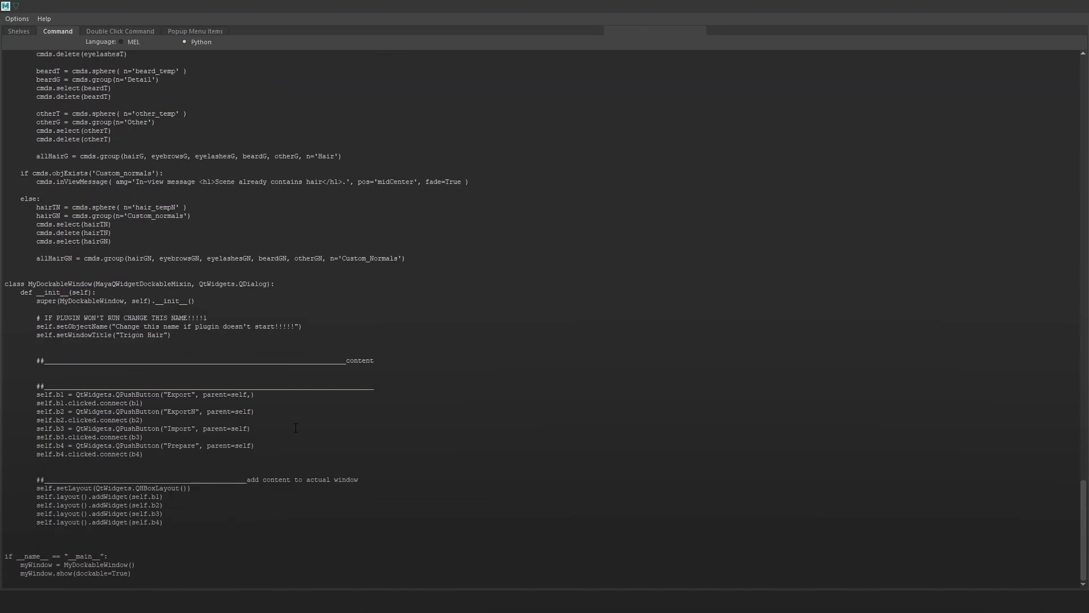
scroll(278, 428, "up", 8)
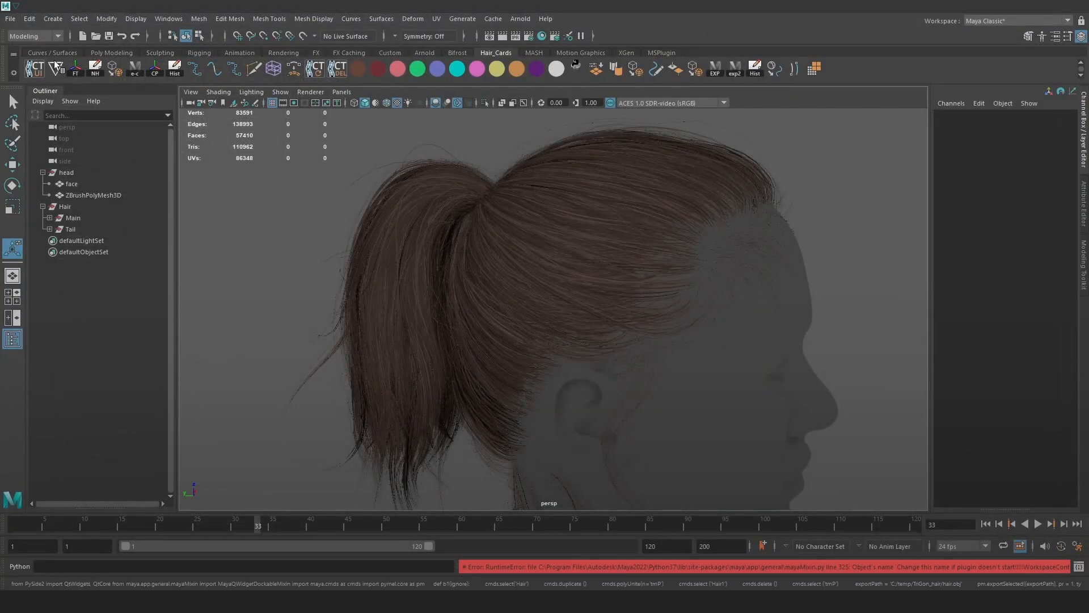
Dock the Trigon Hair panel under the Outliner and reframe the ponytail view.
mouse_move(207, 105)
left_mouse_down()
mouse_move(286, 302)
mouse_move(119, 508)
mouse_move(74, 515)
mouse_move(174, 437)
left_mouse_up()
left_click_drag(380, 251, 233, 252)
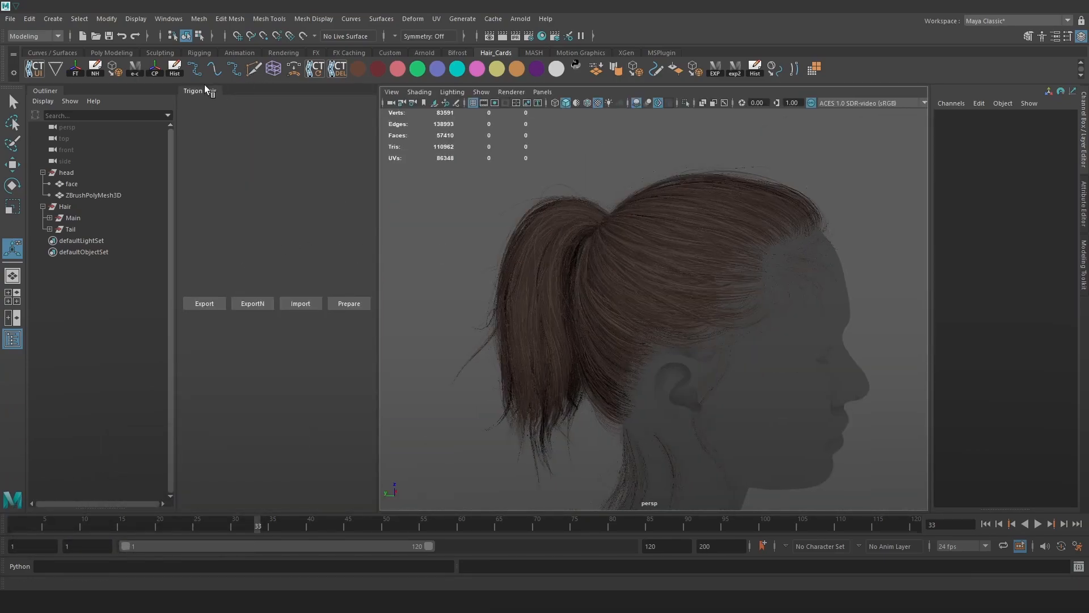
left_click_drag(205, 92, 160, 496)
left_click_drag(146, 130, 173, 529)
scroll(673, 313, "up", 1)
scroll(674, 310, "up", 2)
middle_click_drag(555, 306, 540, 297, "alt")
scroll(542, 295, "down", 2)
left_click_drag(481, 292, 561, 306, "alt")
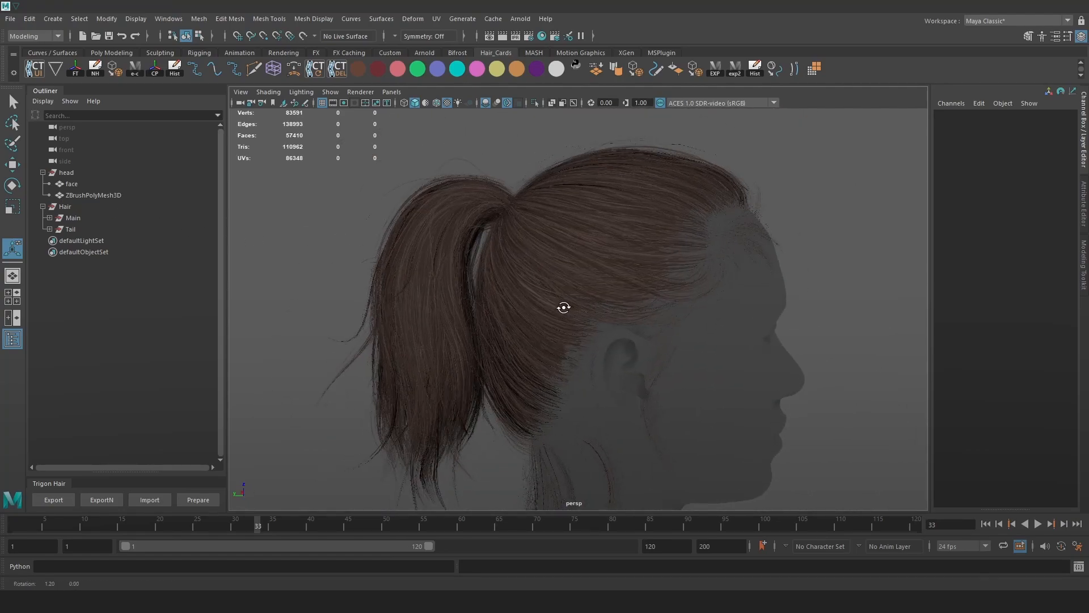
scroll(667, 377, "up", 5)
scroll(668, 376, "down", 8)
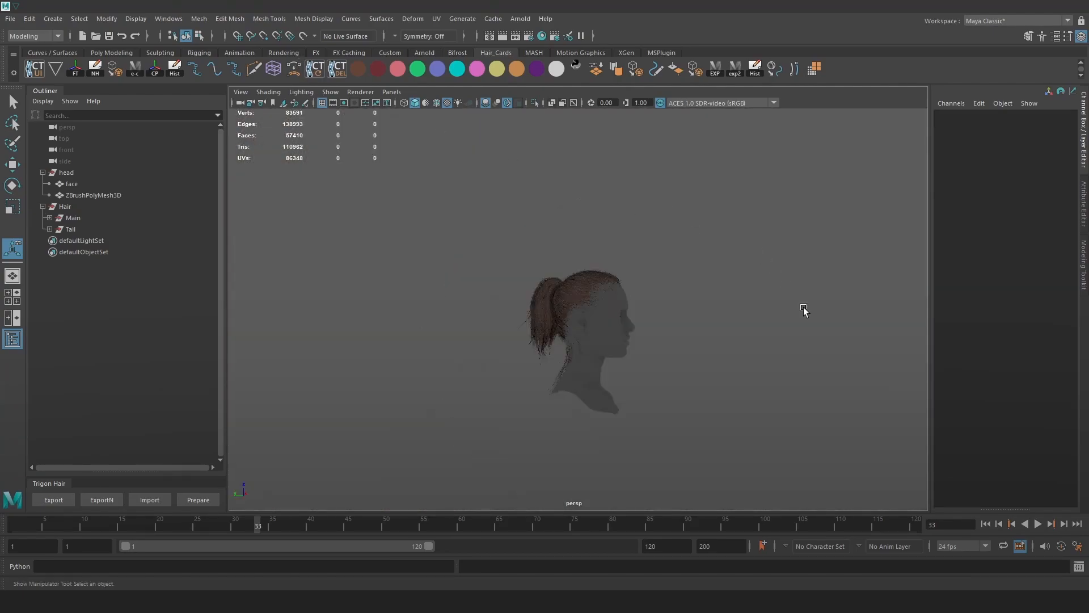
Expand Main and move the Base and Breakup groups directly under Hair.
left_click_drag(797, 302, 776, 332, "alt")
left_click_drag(729, 301, 764, 406, "alt")
scroll(764, 386, "up", 5)
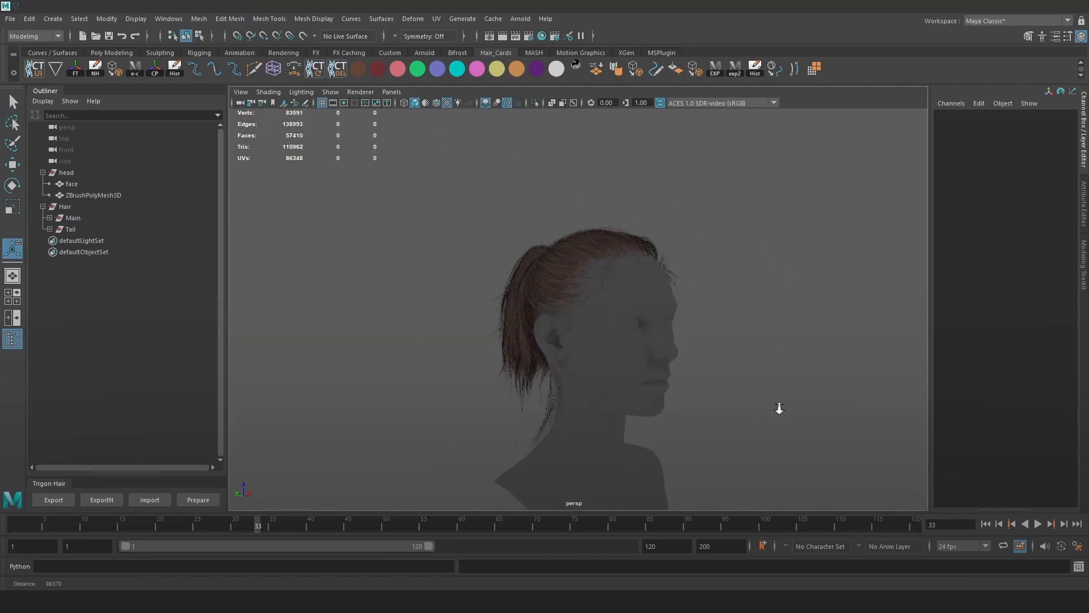
left_click(50, 219)
left_click(49, 218)
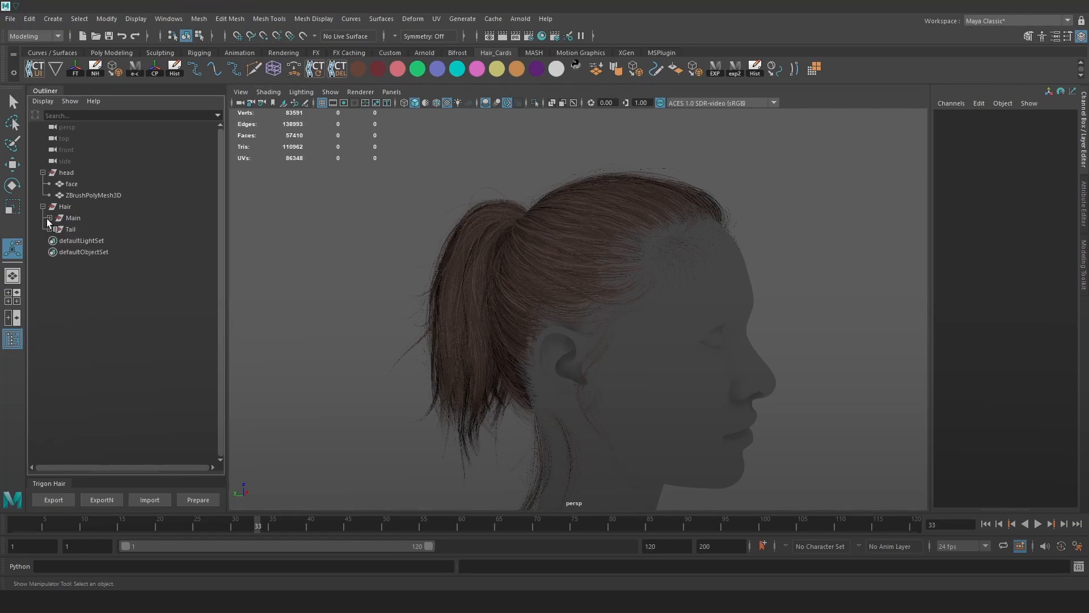
left_click(49, 218)
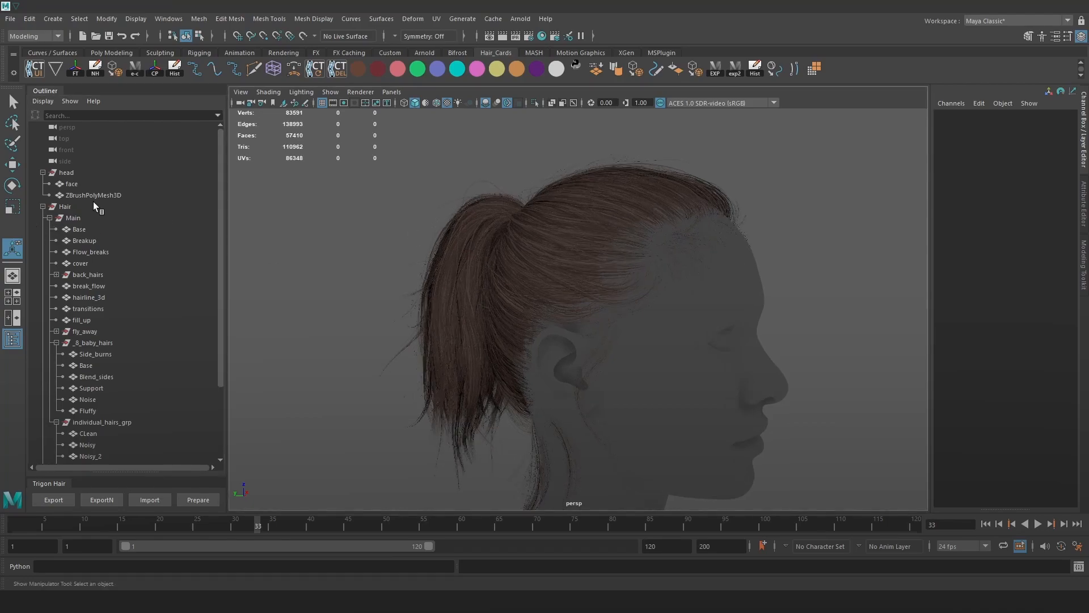
left_click(96, 251)
mouse_move(94, 244)
left_mouse_down()
mouse_move(94, 233)
mouse_move(114, 240)
left_mouse_up()
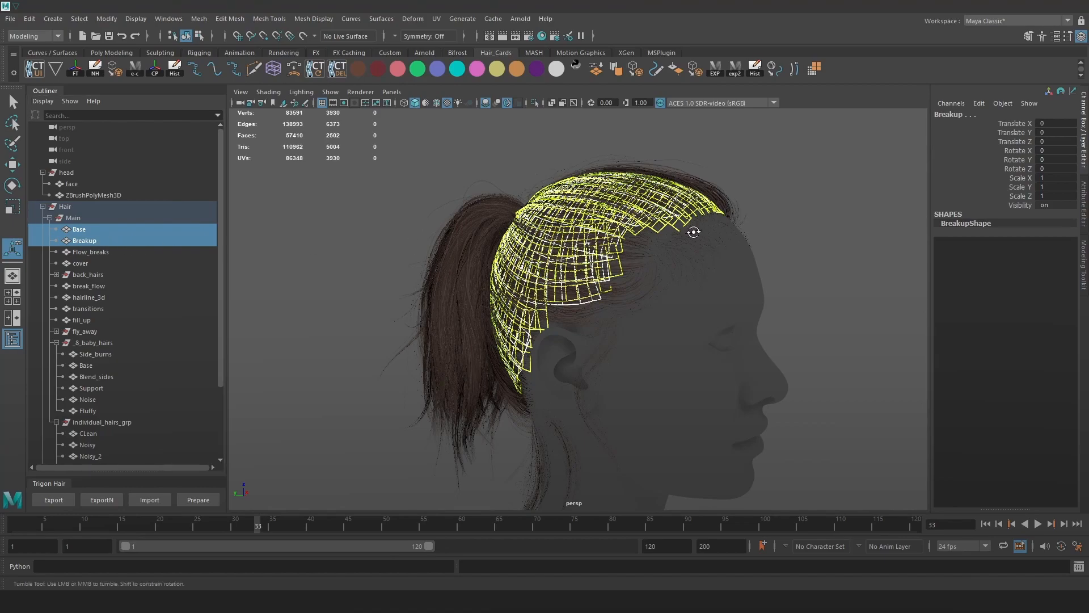
left_click_drag(693, 231, 626, 211, "alt")
left_click_drag(677, 277, 718, 290, "alt")
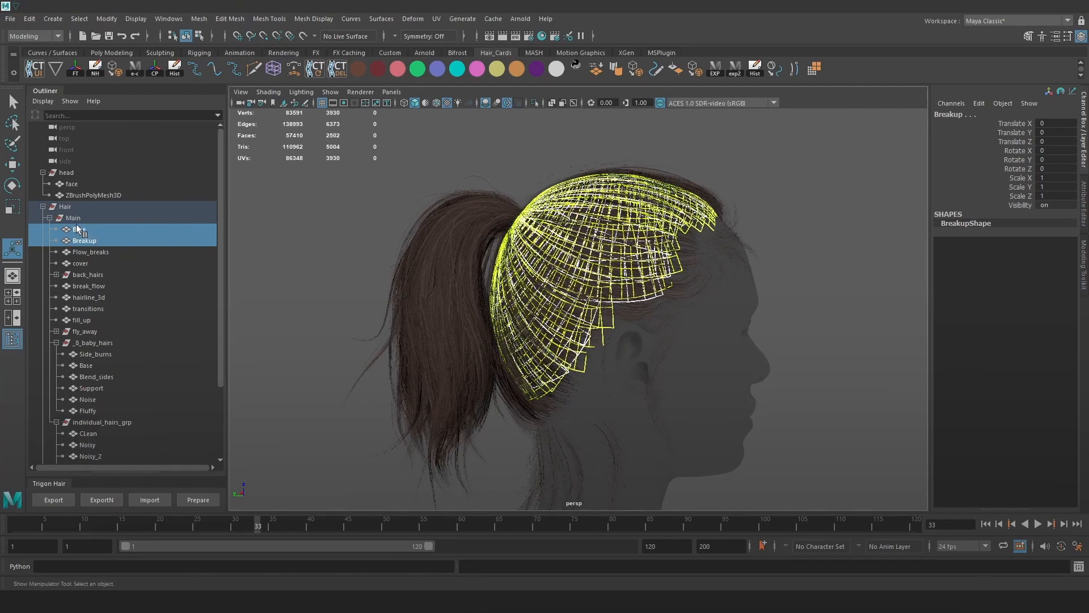
middle_click_drag(84, 237, 84, 210)
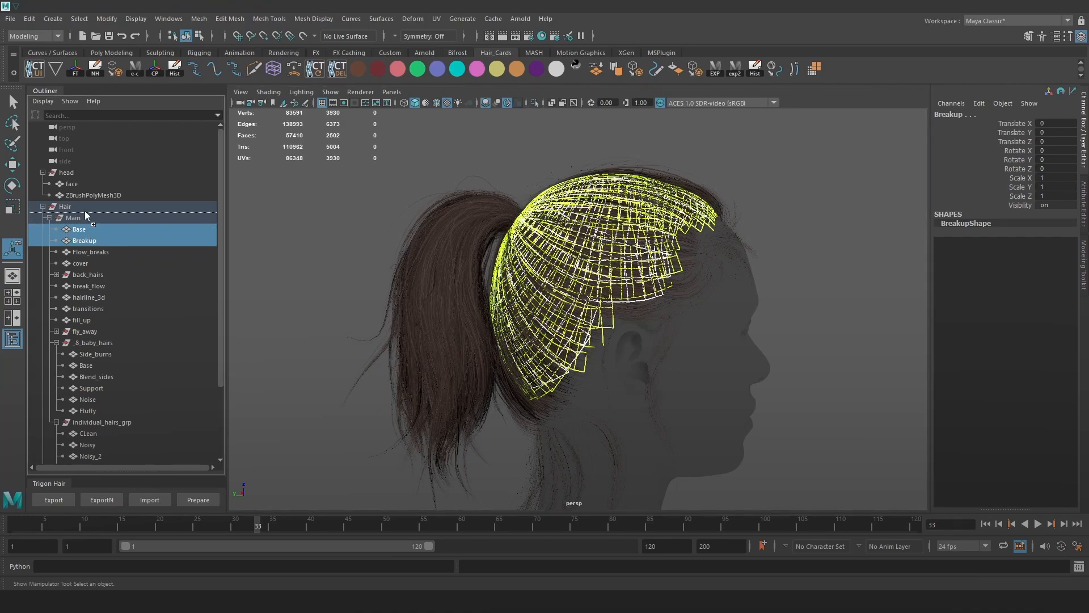
Move Main and Tail out to the top level, then select the Breakup cards.
left_click(125, 231)
left_click(74, 240)
left_click(49, 240)
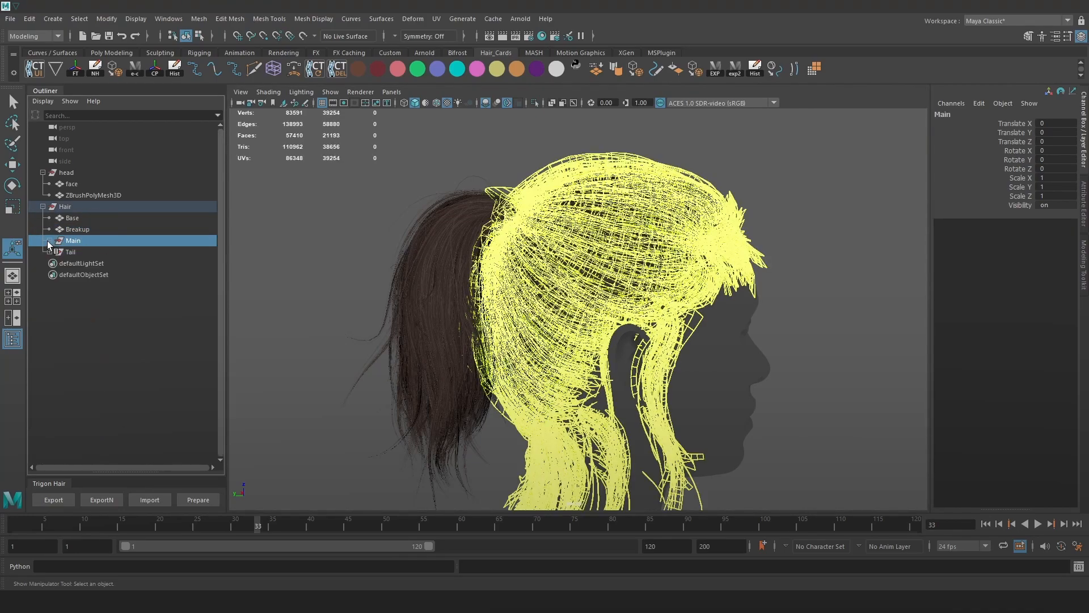
left_click(70, 252, "ctrl")
middle_click_drag(77, 243, 90, 166)
left_click_drag(348, 204, 335, 202, "alt")
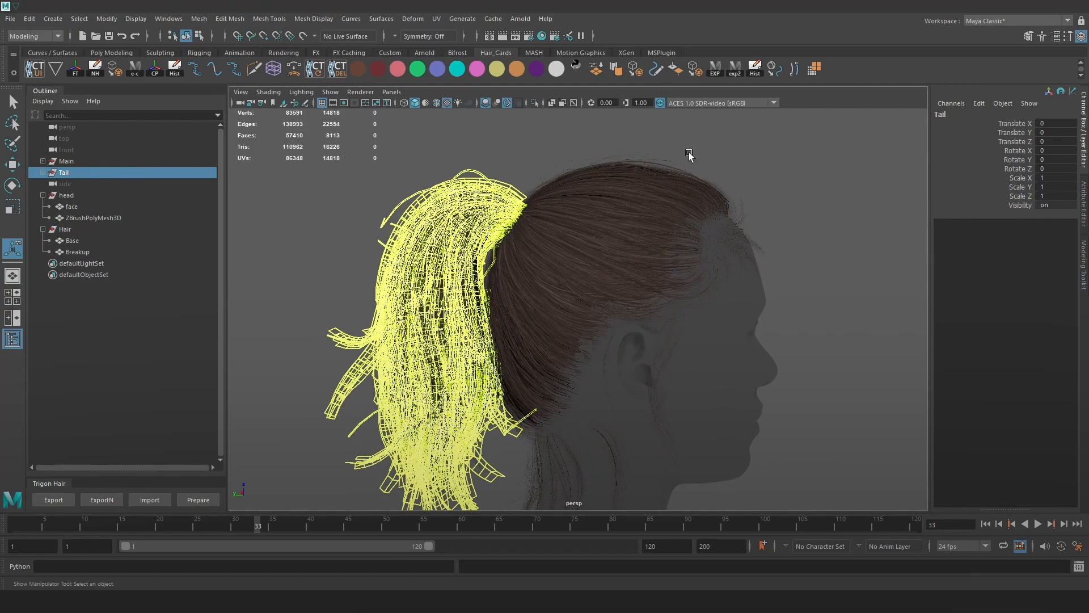
left_click_drag(862, 226, 849, 222, "alt")
left_click(817, 221)
left_click(80, 248)
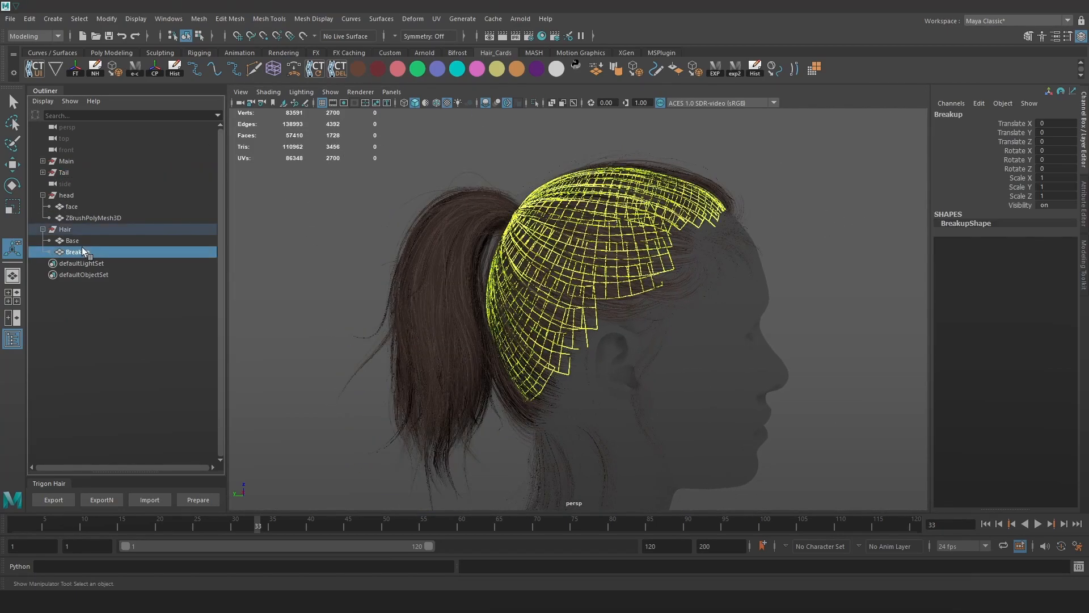
Assign a new Lambert material to Breakup and name it breakup_mtl.
key("space")
left_click(634, 359)
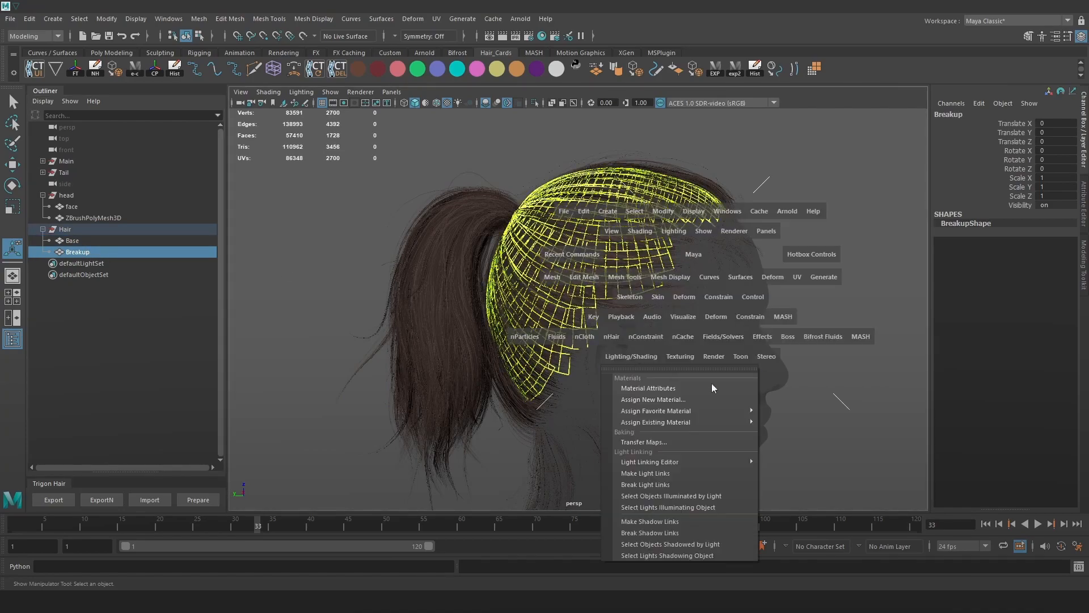
mouse_move(728, 414)
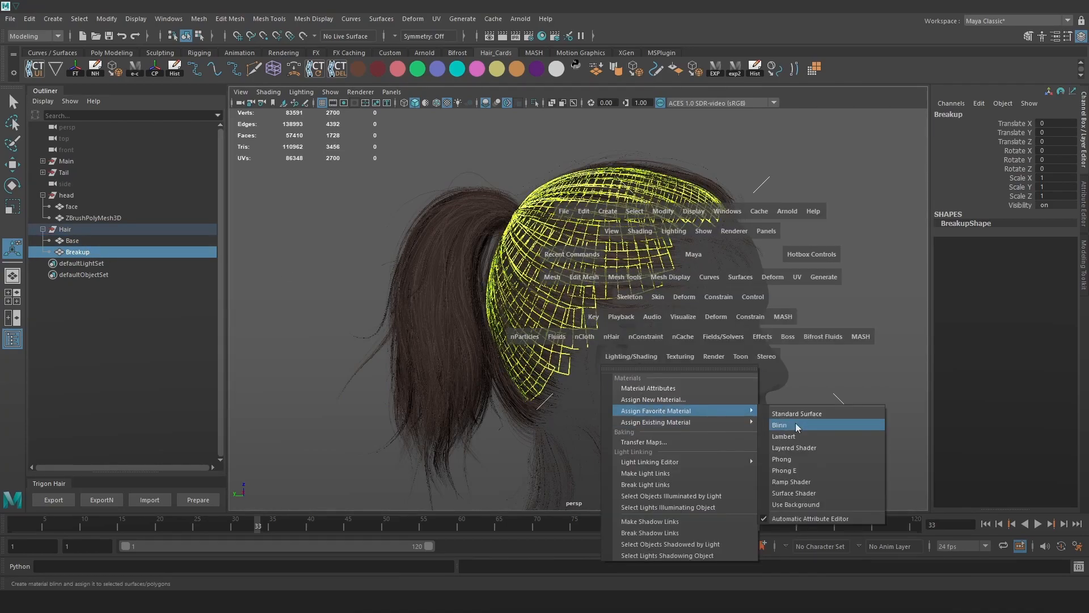
left_click(784, 437)
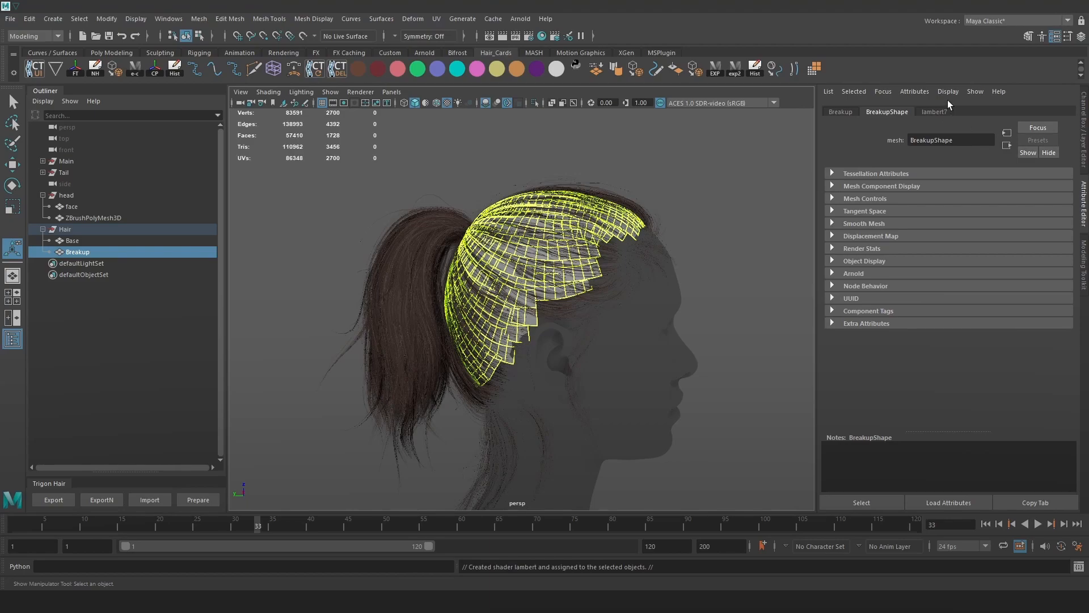
left_click(940, 112)
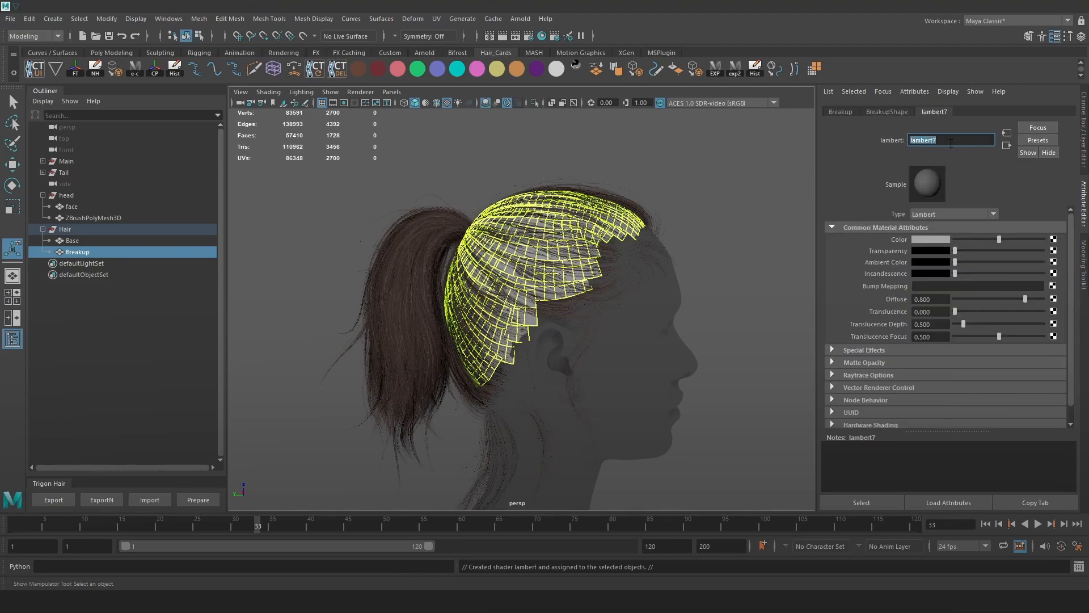
left_click(951, 144)
type("breakup_mtl")
key("Return")
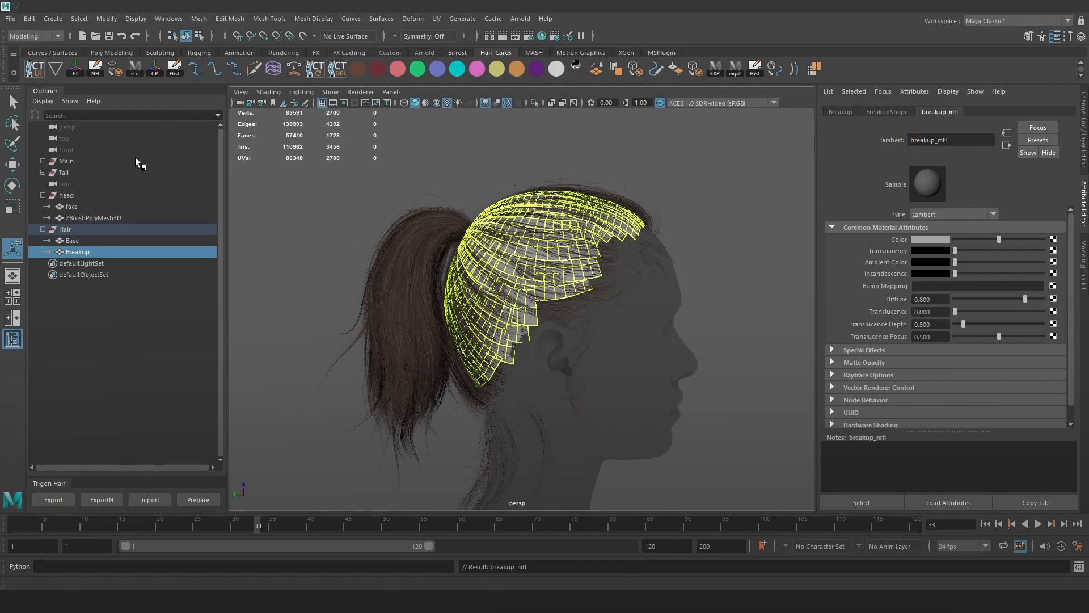
Assign a new Lambert to Base, name it base_mtl, and clear the selection.
left_click(106, 242)
key("space")
left_click(454, 350)
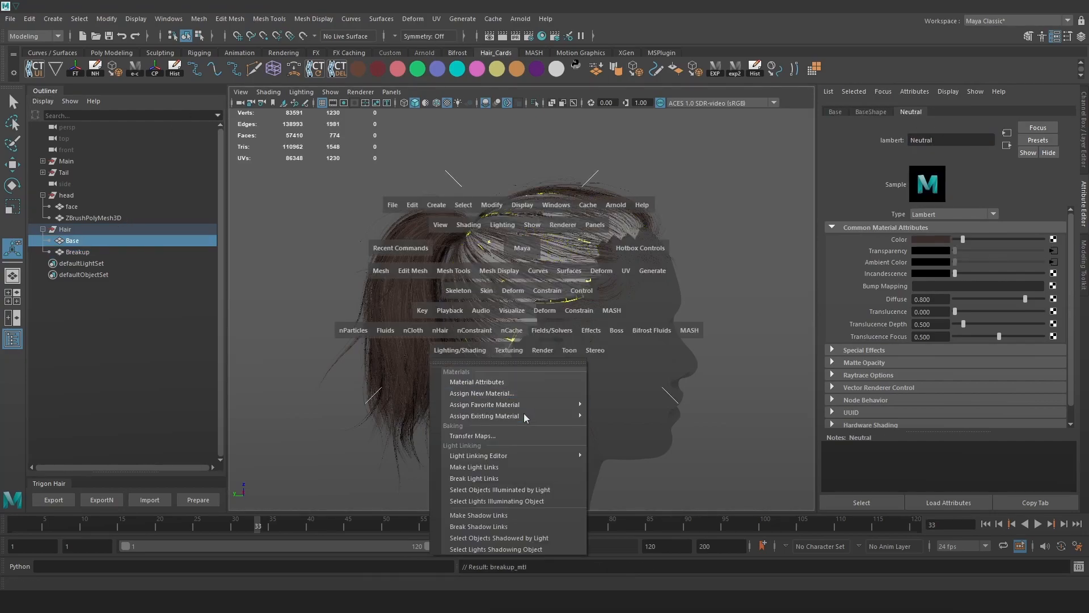
mouse_move(521, 405)
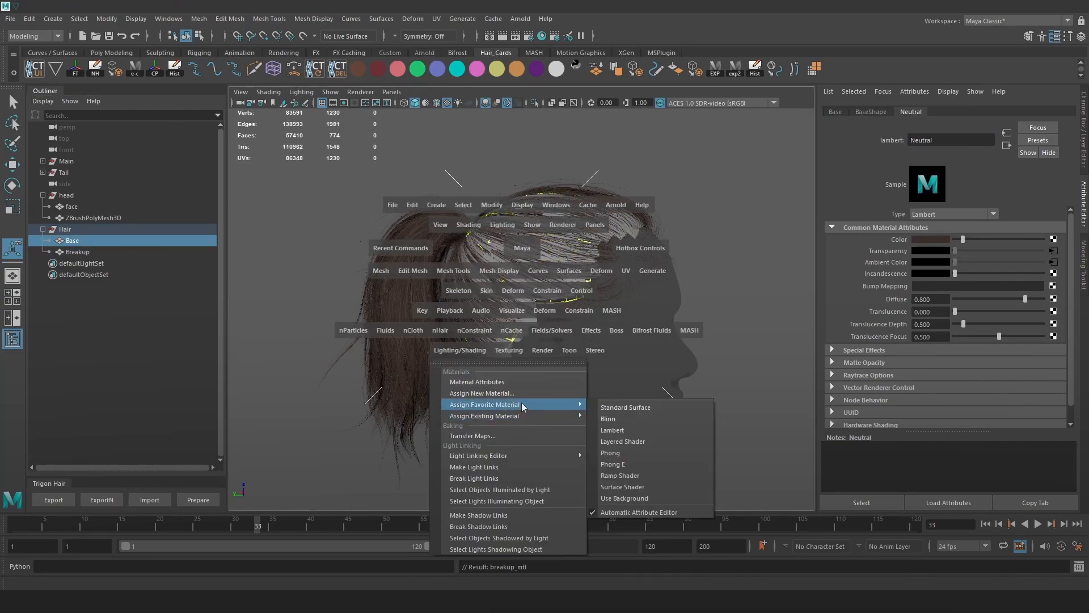
left_click(612, 430)
left_click(947, 142)
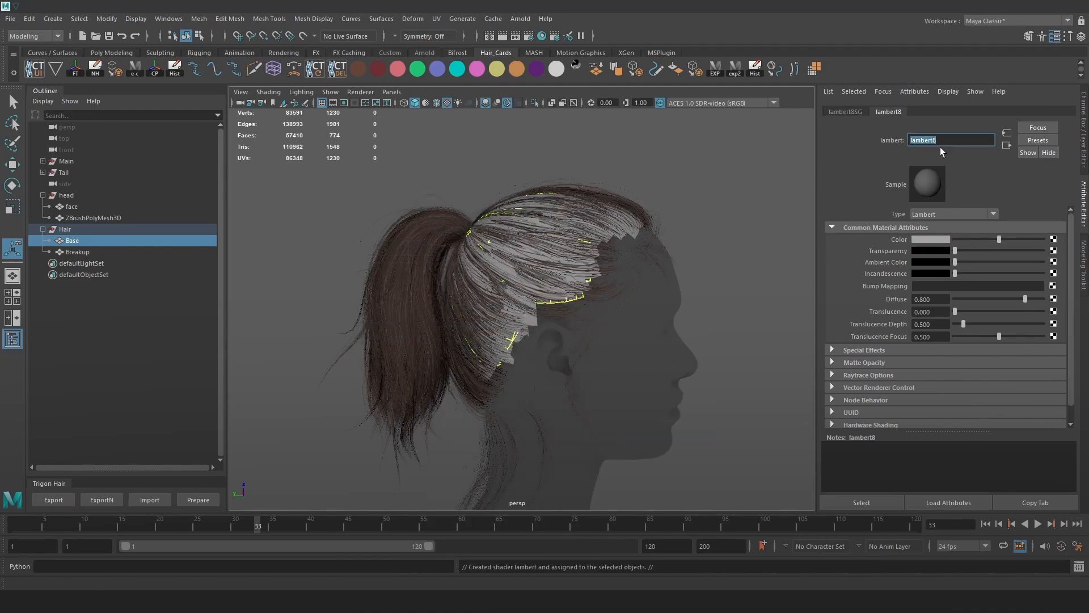
key("Return")
left_click(693, 199)
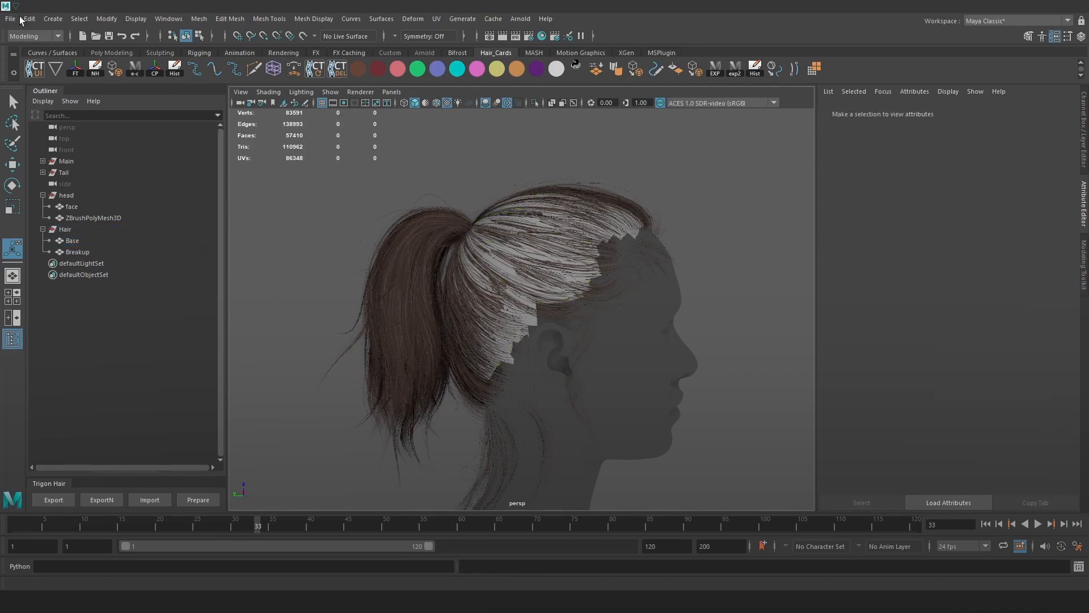
Save the current hair scene and start a new empty scene.
mouse_move(183, 601)
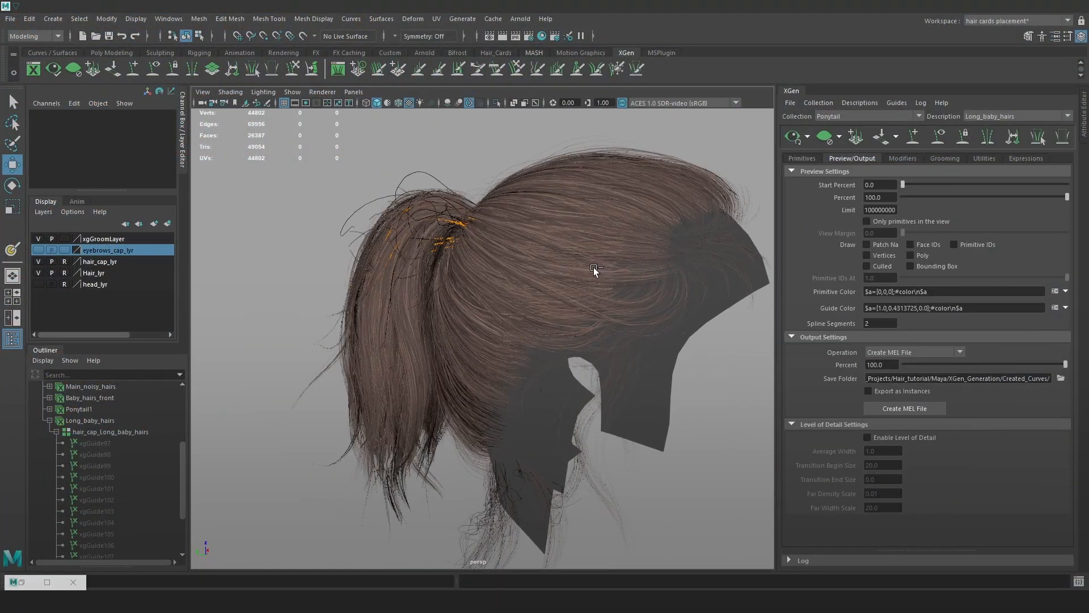
key("ctrl+s")
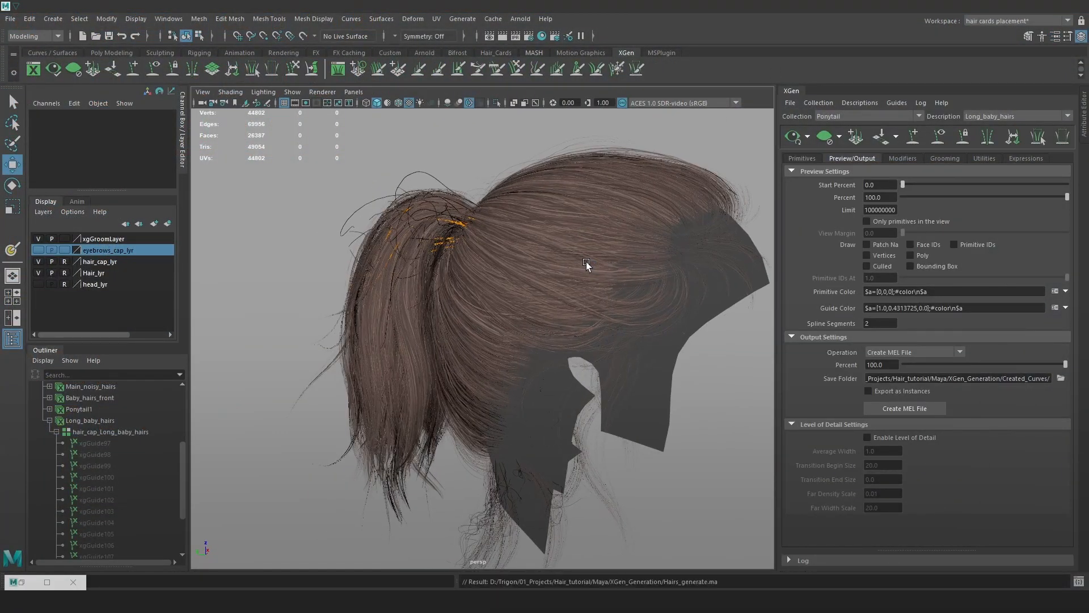
left_click(11, 19)
left_click(25, 38)
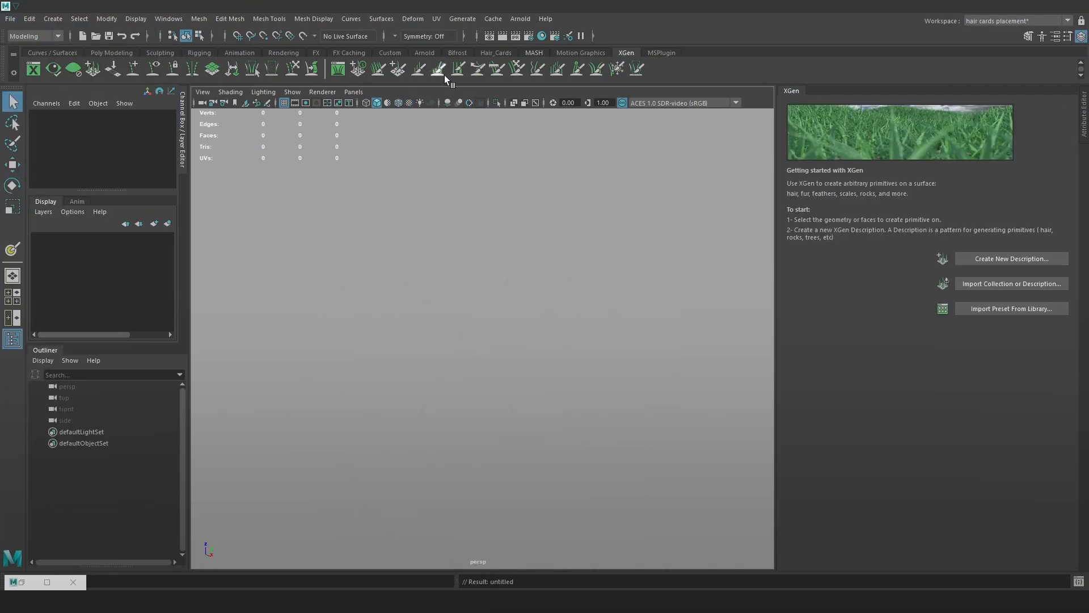
Import the hair mesh through the Trigon Hair panel.
left_click(495, 53)
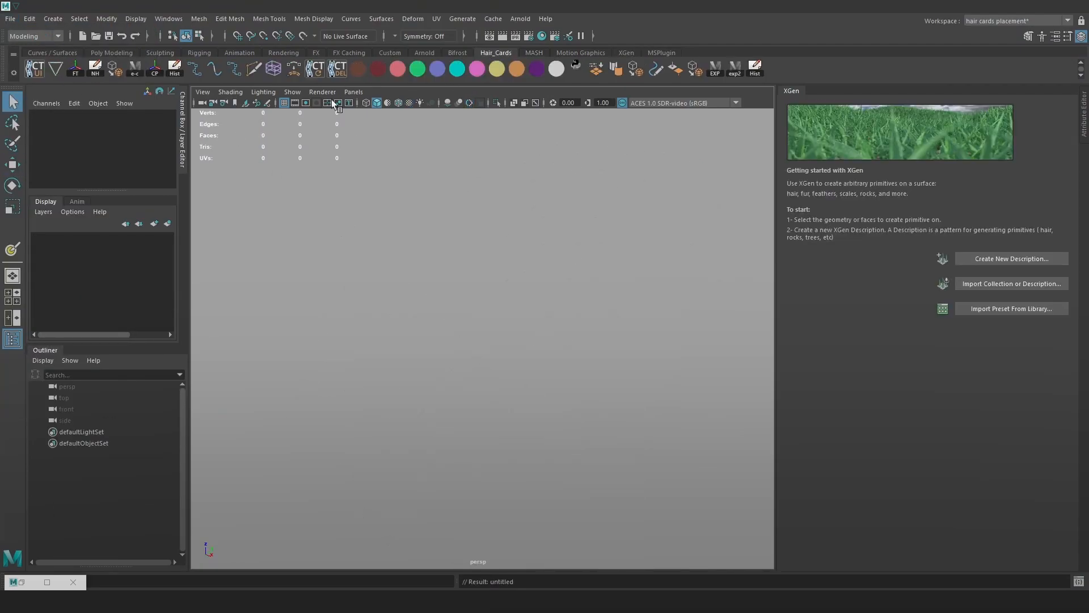
left_click(55, 69)
left_click(266, 128)
right_click_drag(477, 331, 491, 272, "alt")
middle_click_drag(491, 272, 497, 312, "alt")
right_click_drag(498, 312, 568, 416, "alt")
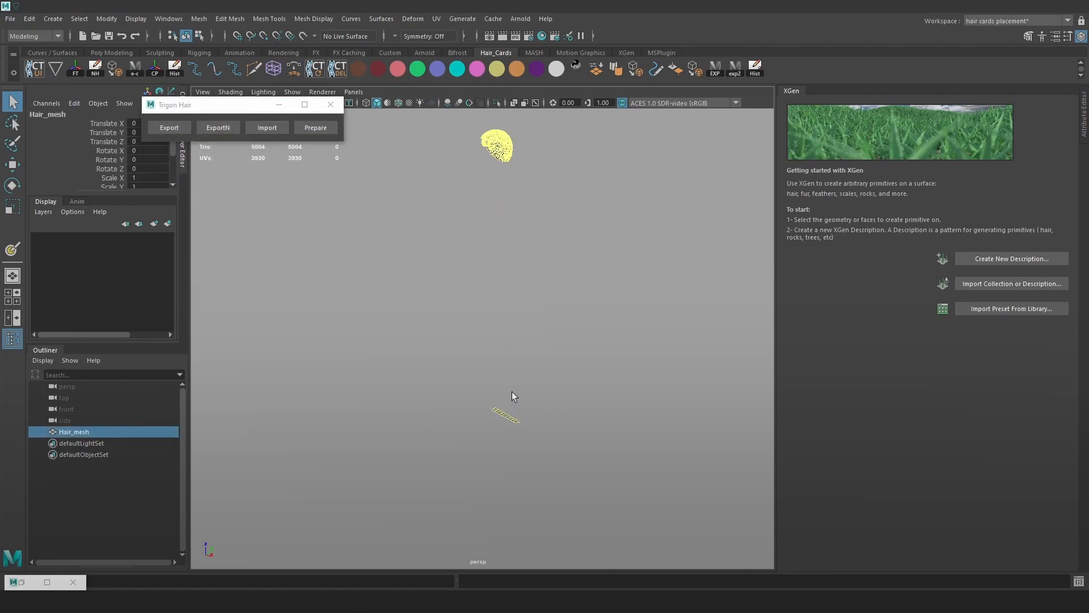
Delete the stray hair card from the imported mesh in face mode.
right_click_drag(469, 373, 470, 321)
double_click(509, 416)
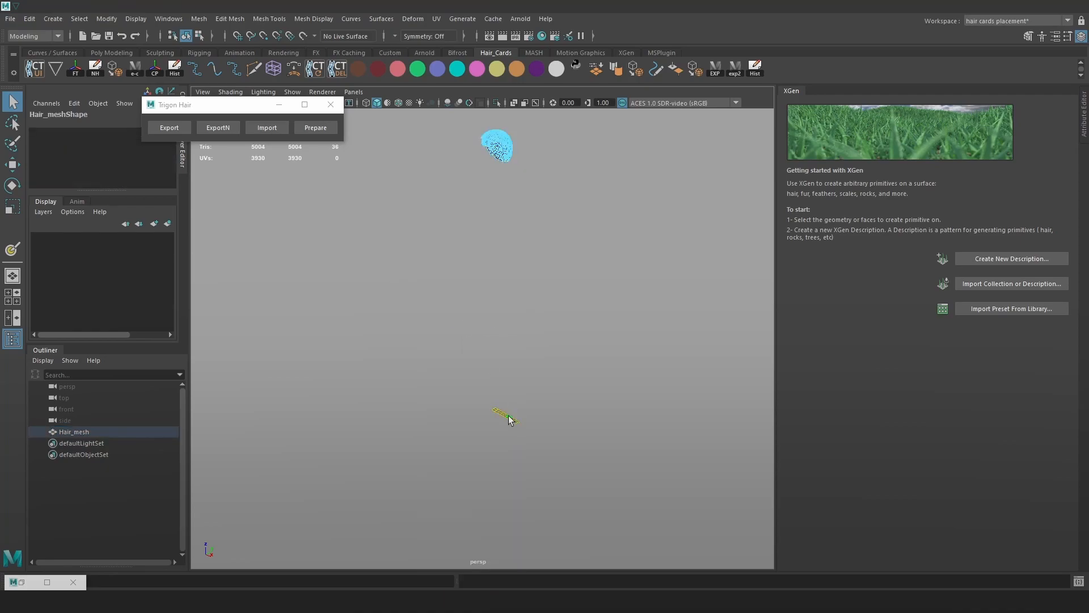
key("Delete")
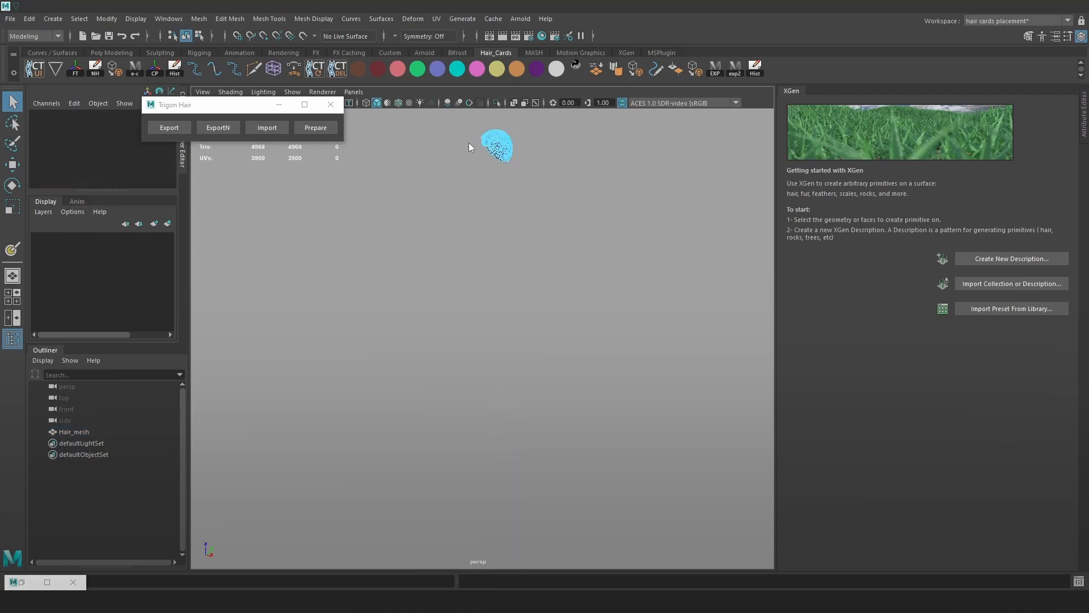
right_click_drag(467, 143, 531, 122)
key("f")
Inspect the hair mesh and run Prepare to set up its export groups.
left_click_drag(585, 217, 604, 250, "alt")
right_click_drag(603, 250, 717, 268, "alt")
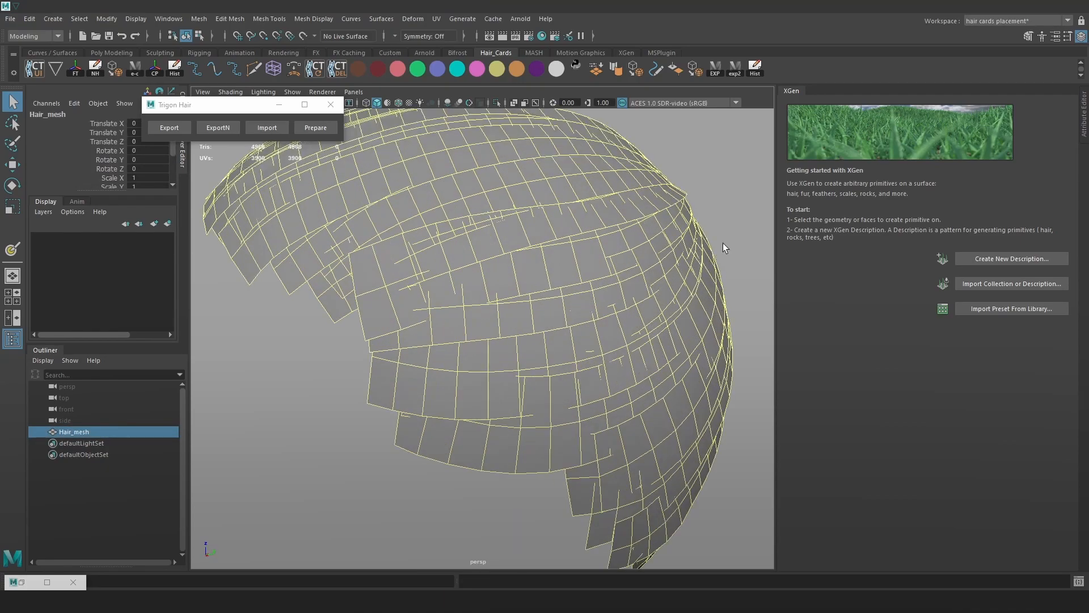
left_click_drag(679, 232, 495, 217, "alt")
right_click_drag(495, 217, 445, 248, "alt")
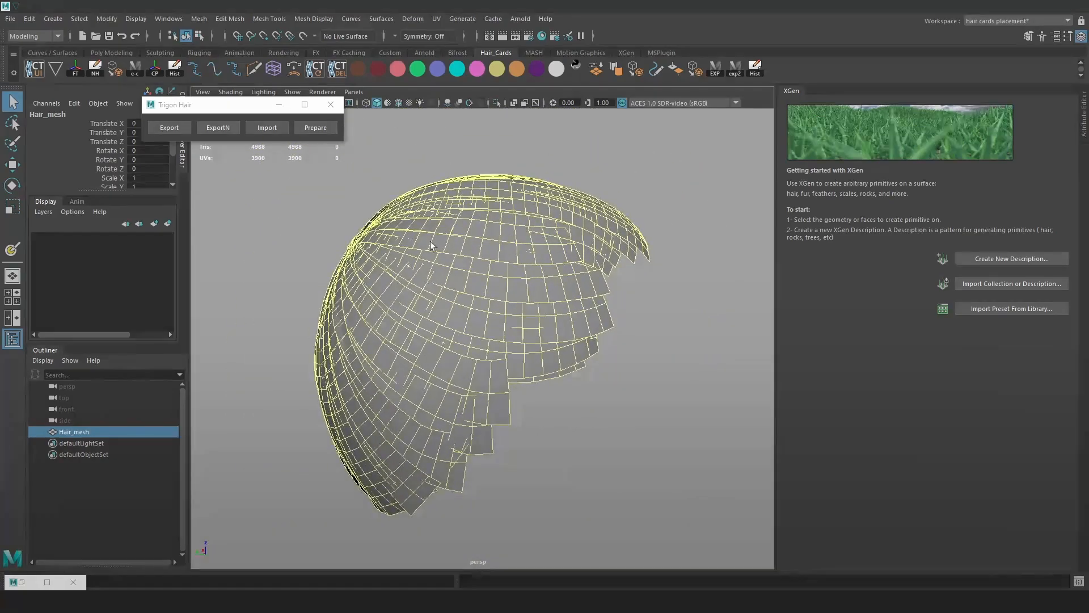
left_click_drag(349, 224, 288, 220, "alt")
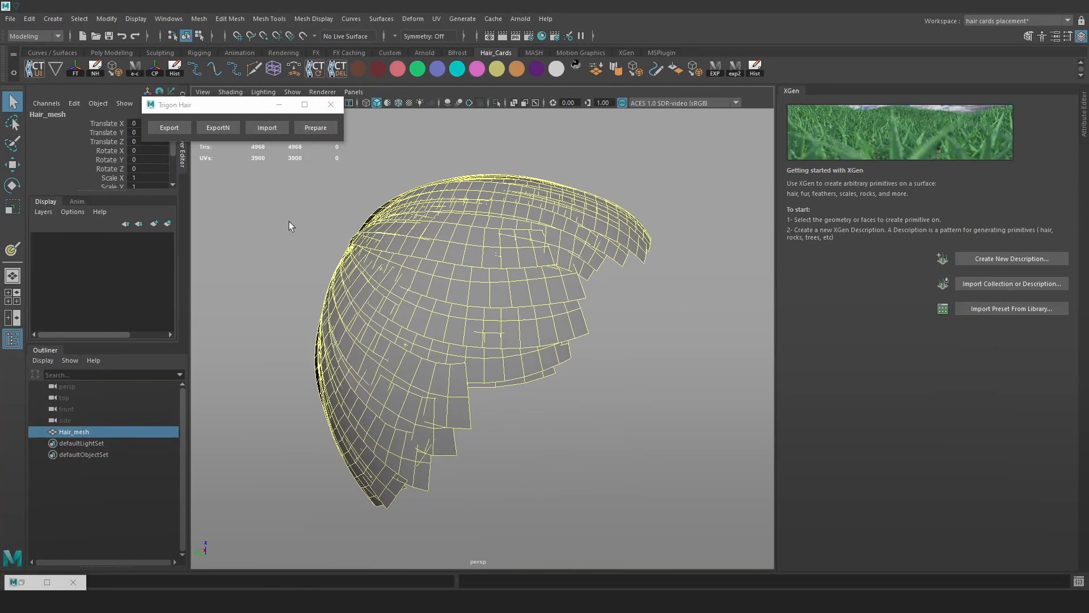
right_click_drag(288, 220, 315, 210, "alt")
left_click(319, 131)
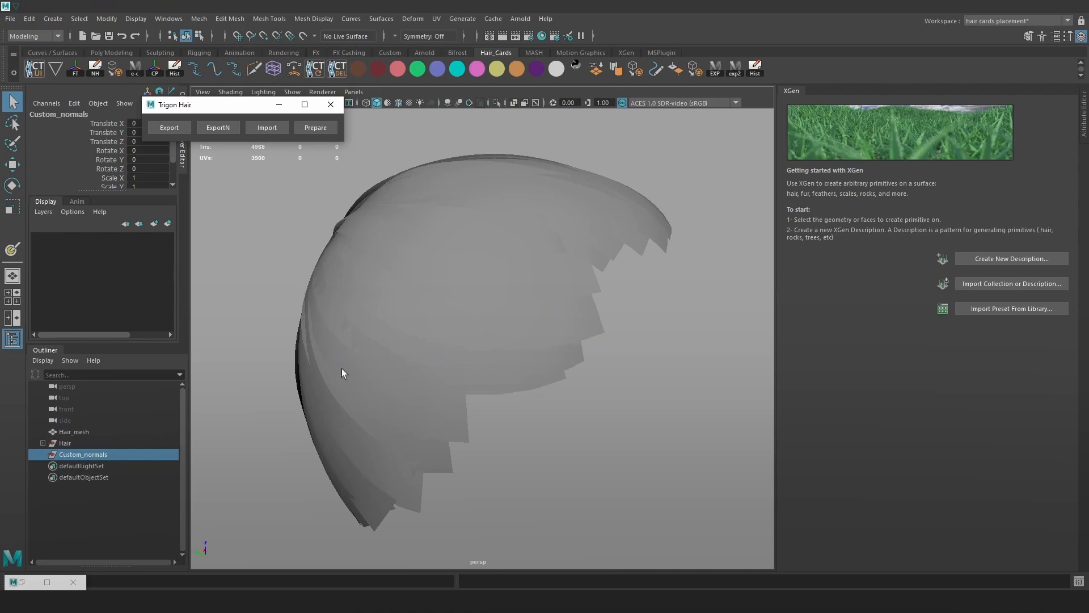
Move Hair_mesh under the Hair group in the Outliner.
left_click_drag(301, 386, 185, 475, "alt")
right_click_drag(475, 352, 421, 316, "alt")
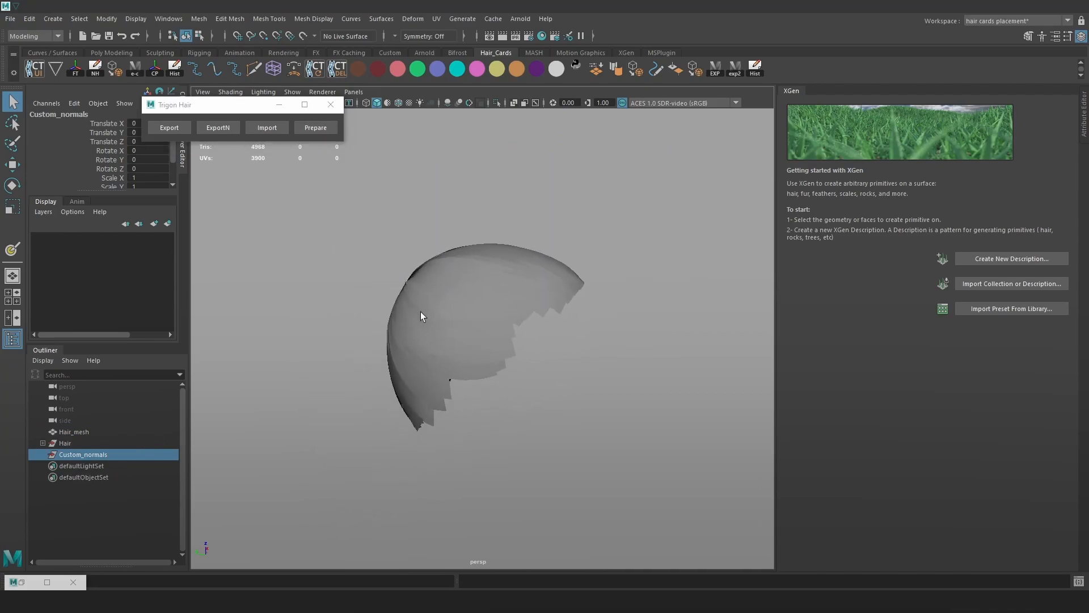
left_click(43, 442)
left_click(74, 432)
mouse_move(86, 430)
left_mouse_down()
mouse_move(95, 462)
mouse_move(94, 448)
left_mouse_up()
key("f")
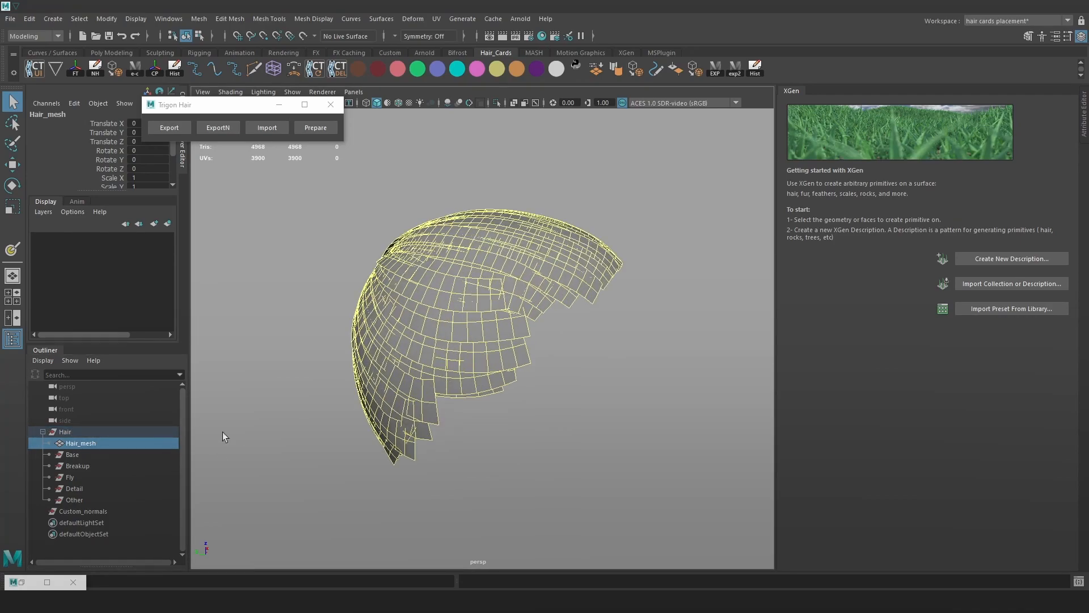
Delete the Base, Breakup, Fly, Detail and Other subgroups.
key("space")
left_click_drag(315, 305, 349, 357)
left_click_drag(85, 455, 84, 500)
key("Delete")
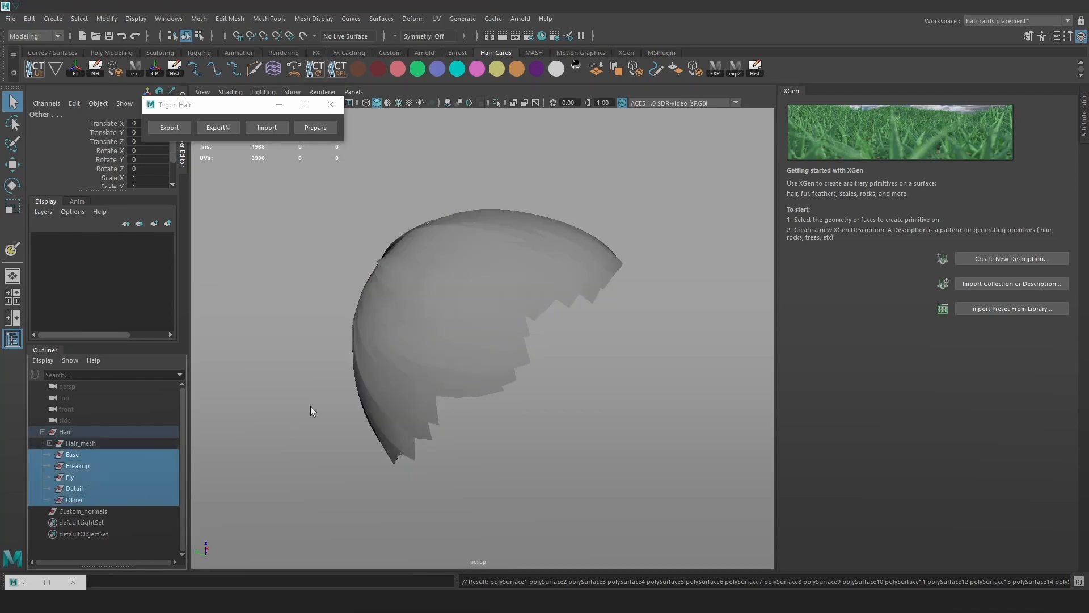
Create a polygon sphere from the hotbox Create menu.
key("f")
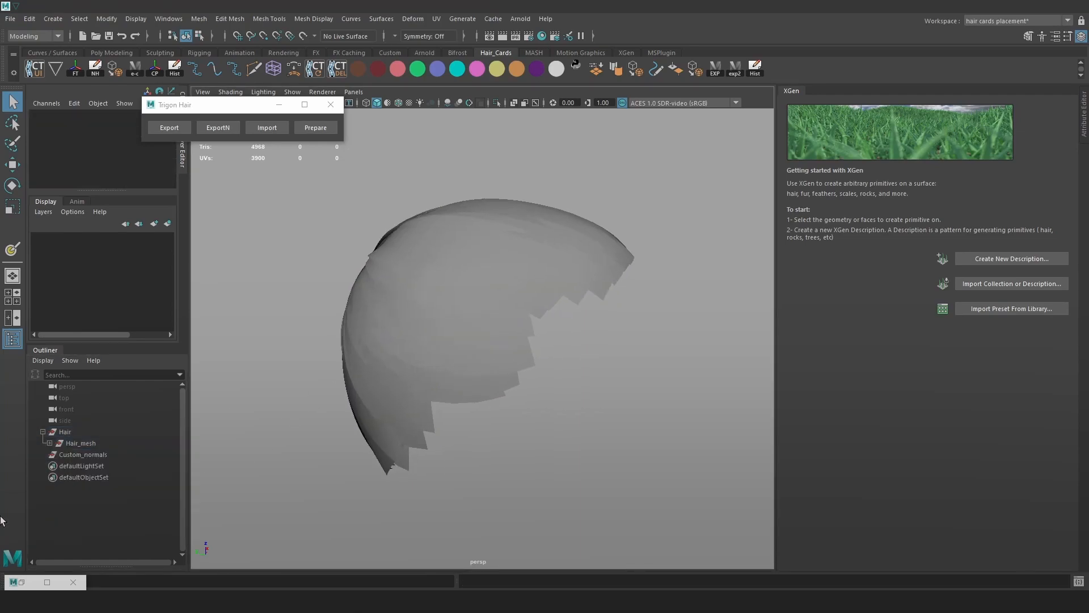
left_click(97, 455)
key("space")
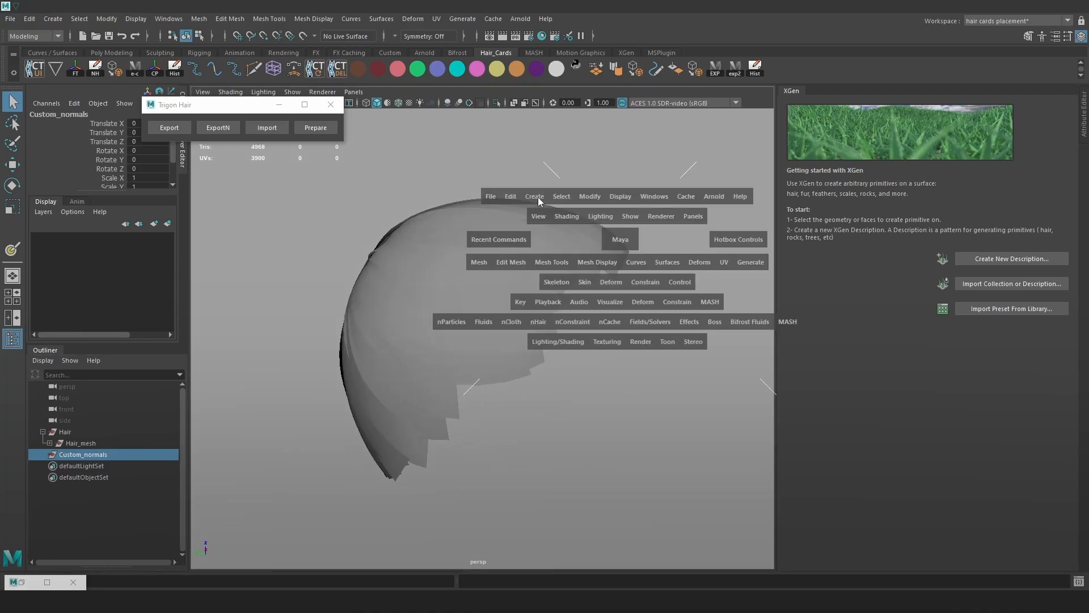
left_click(538, 197)
mouse_move(602, 243)
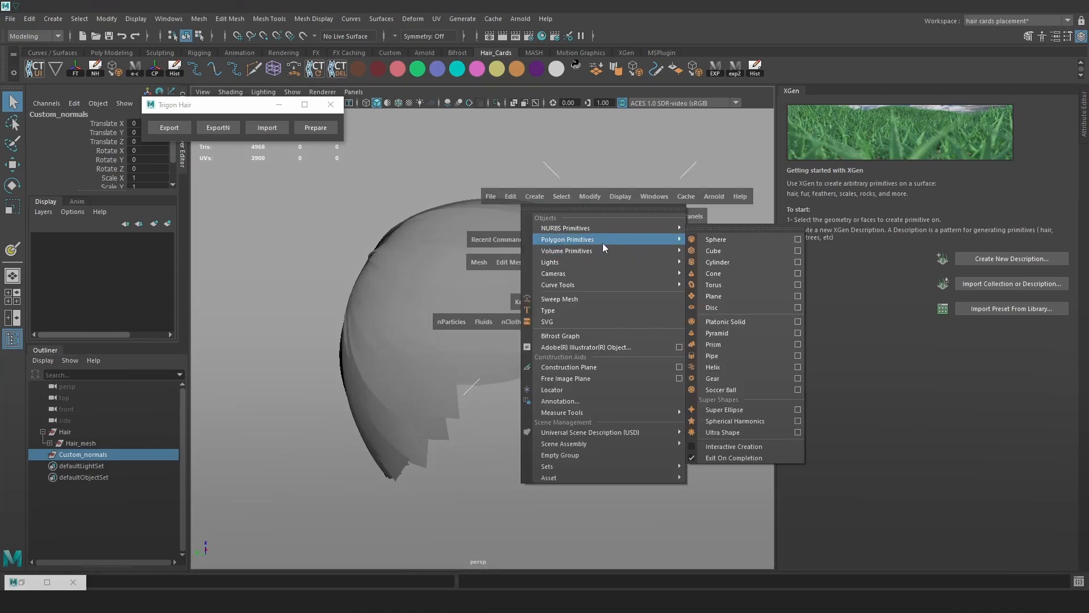
left_click(725, 244)
Scale the sphere up to 11.518 and move it onto the hair cap in wireframe.
key("r")
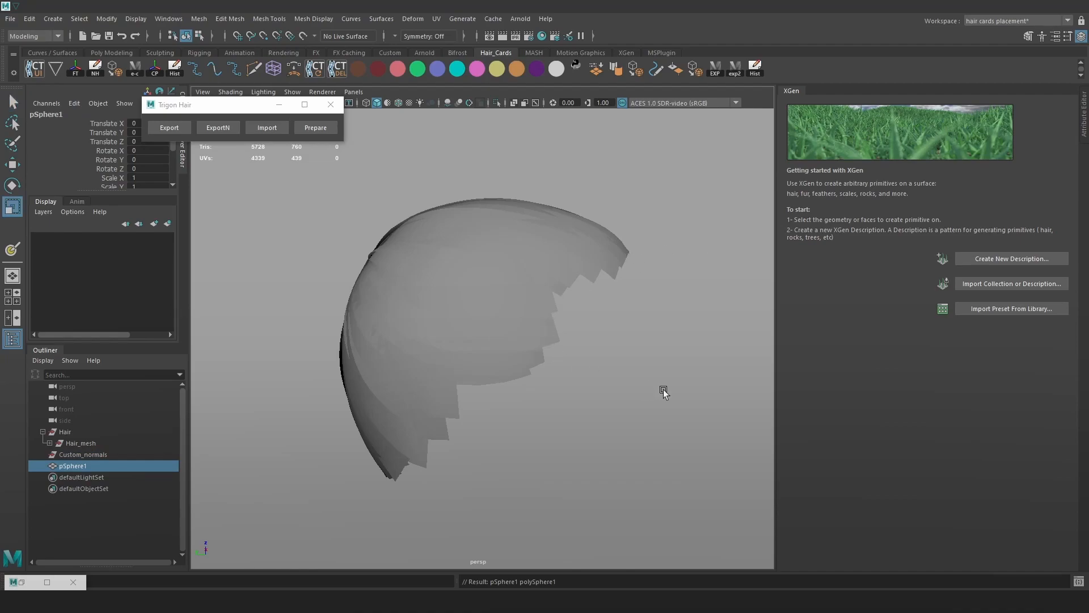
right_click_drag(659, 390, 432, 210, "alt")
key("w")
left_click_drag(476, 381, 494, 262)
key("r")
left_click_drag(481, 326, 559, 359)
key("e")
key("w")
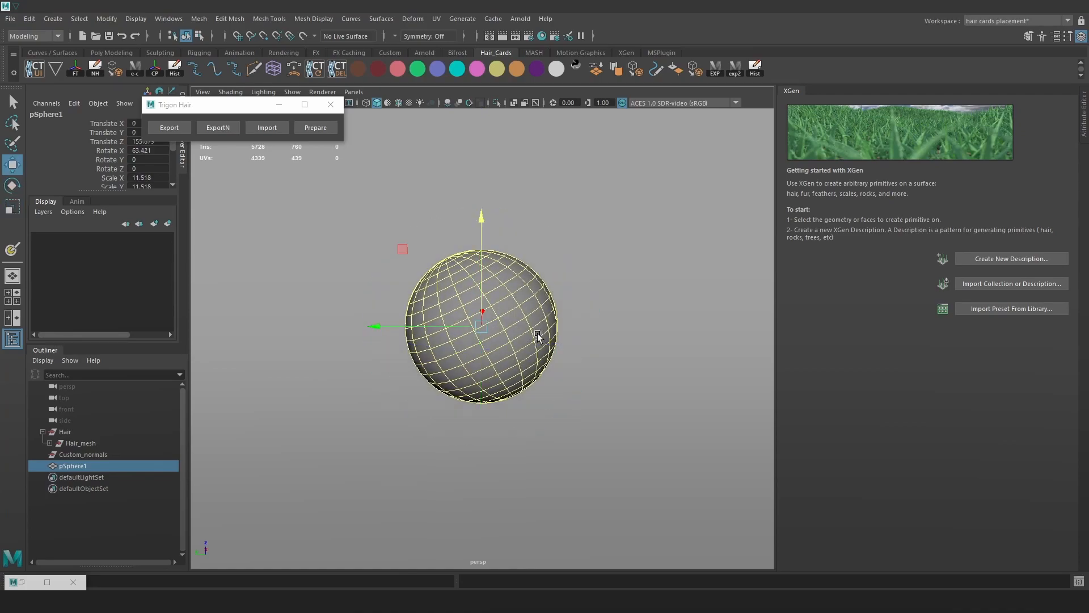
key("4")
left_click_drag(487, 283, 488, 312)
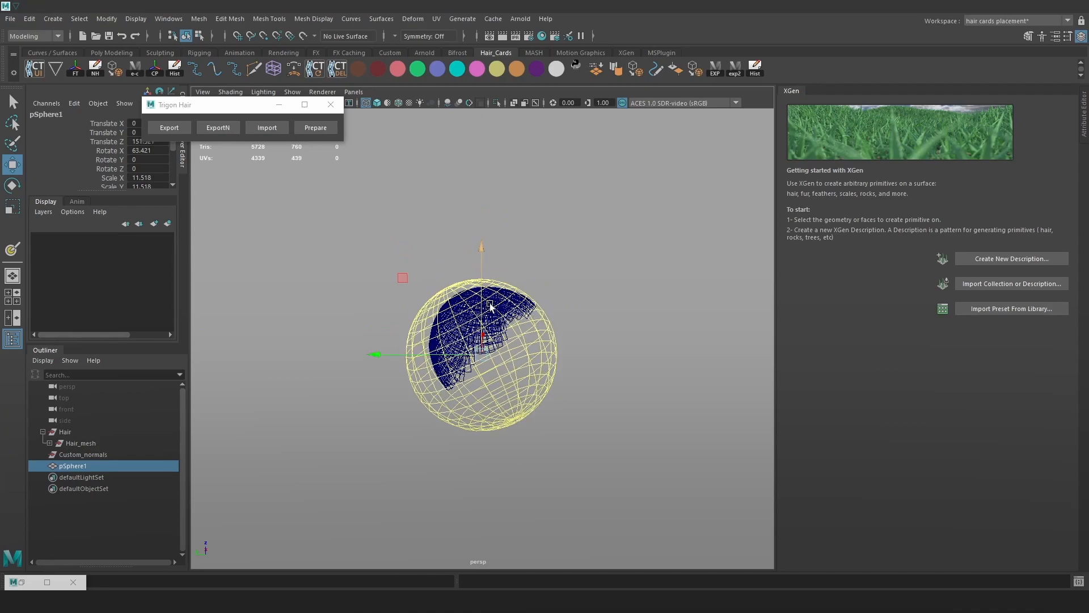
Tilt the sphere 45.14 degrees on X, position it over the hair, and select a face.
key("e")
left_click_drag(554, 285, 528, 266)
left_click_drag(529, 265, 527, 263)
key("w")
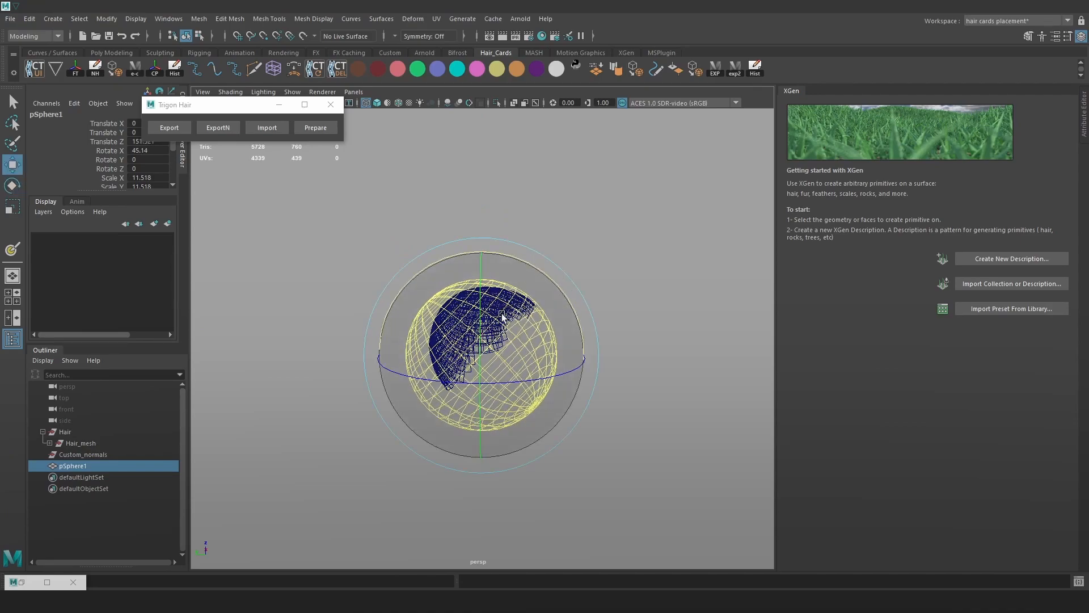
left_click_drag(515, 328, 492, 346, "alt")
right_click_drag(546, 288, 547, 318)
left_click(520, 329)
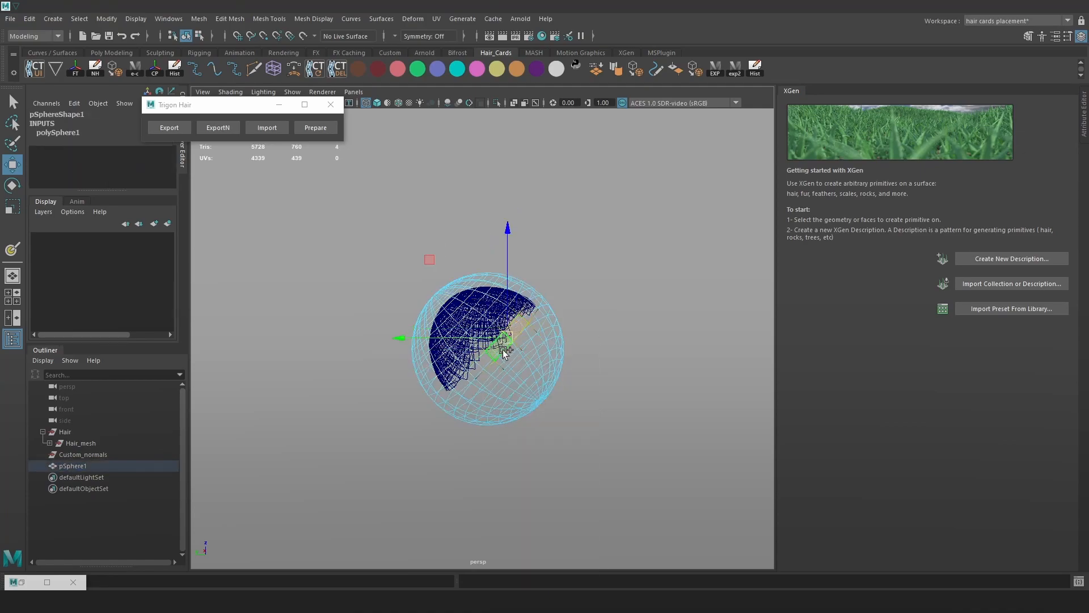
Delete the face ring and lower shell, keeping one half of the sphere.
key("Delete")
double_click(517, 351)
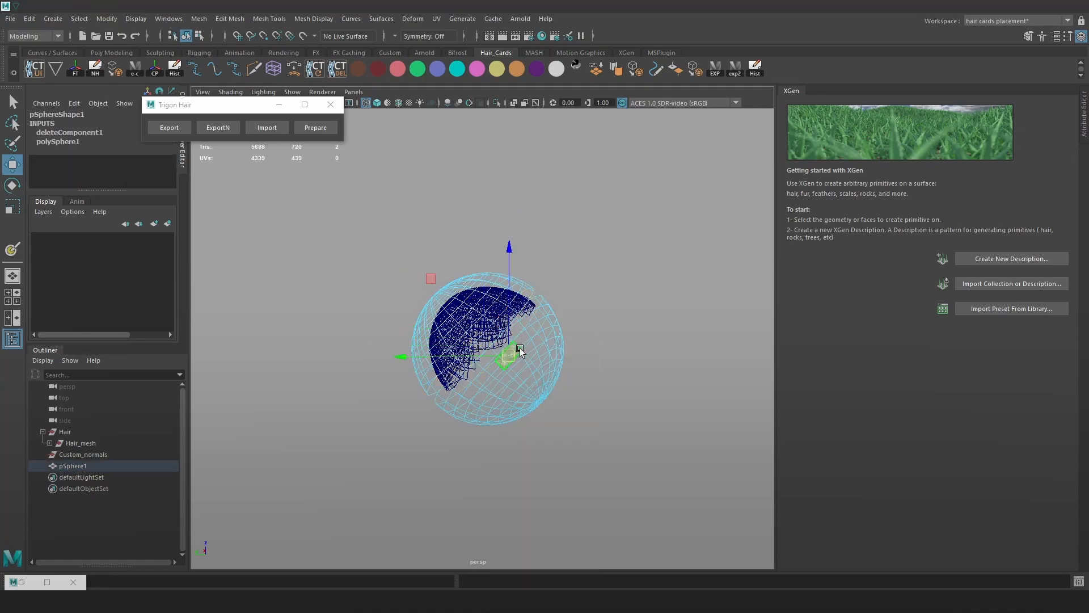
key("Delete")
left_click_drag(488, 331, 482, 326, "alt")
key("ctrl+z")
key("ctrl+z")
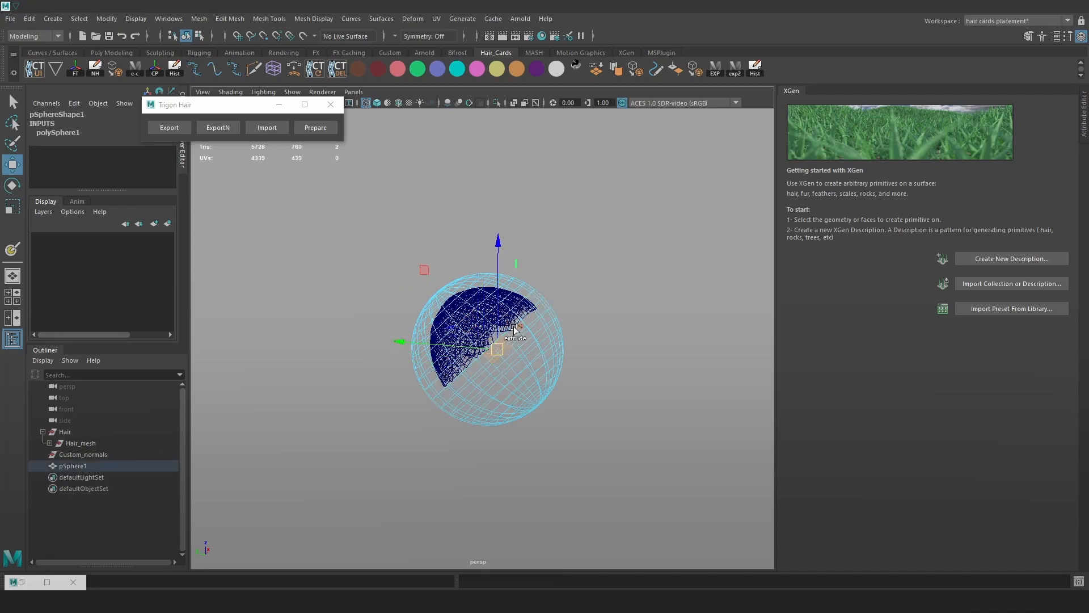
double_click(538, 365)
key("Delete")
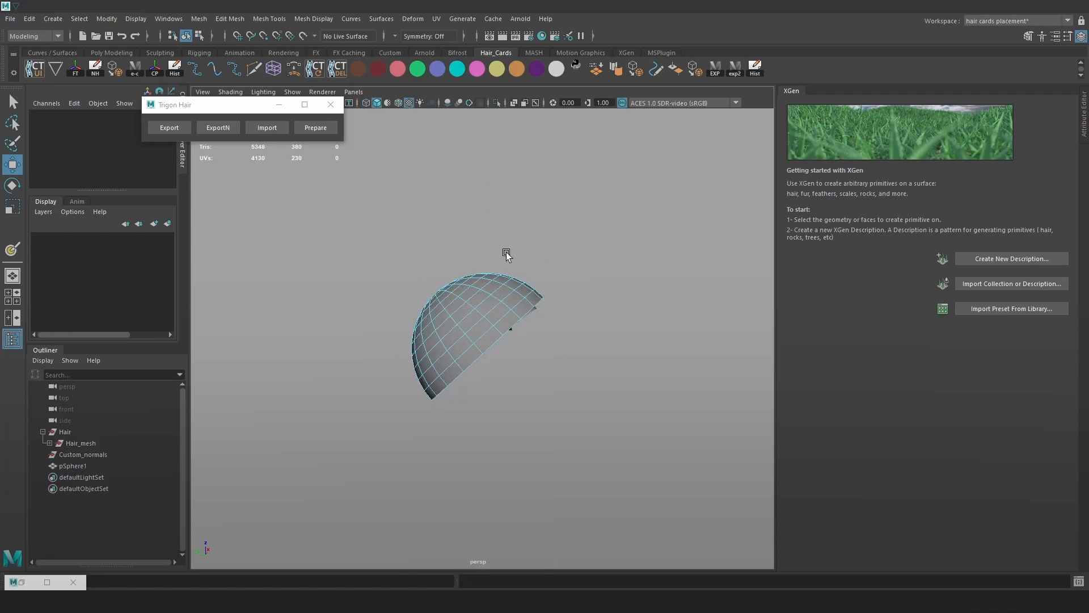
left_click(493, 340)
key("ctrl+z")
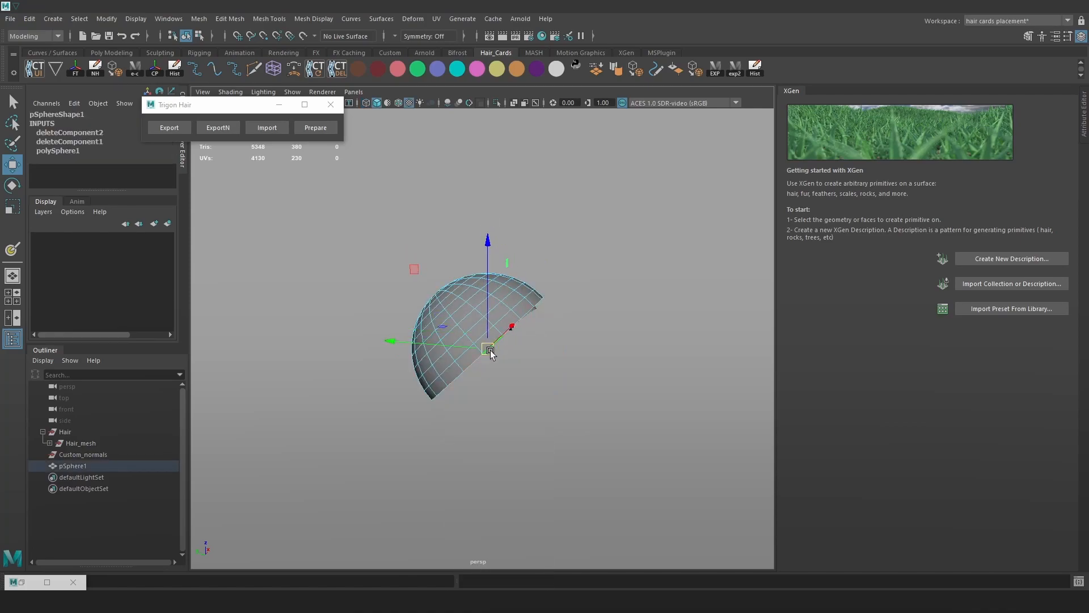
Extrude the open border edges with Ctrl+E into a long tube.
key("ctrl+e")
left_click_drag(511, 389, 598, 431)
key("r")
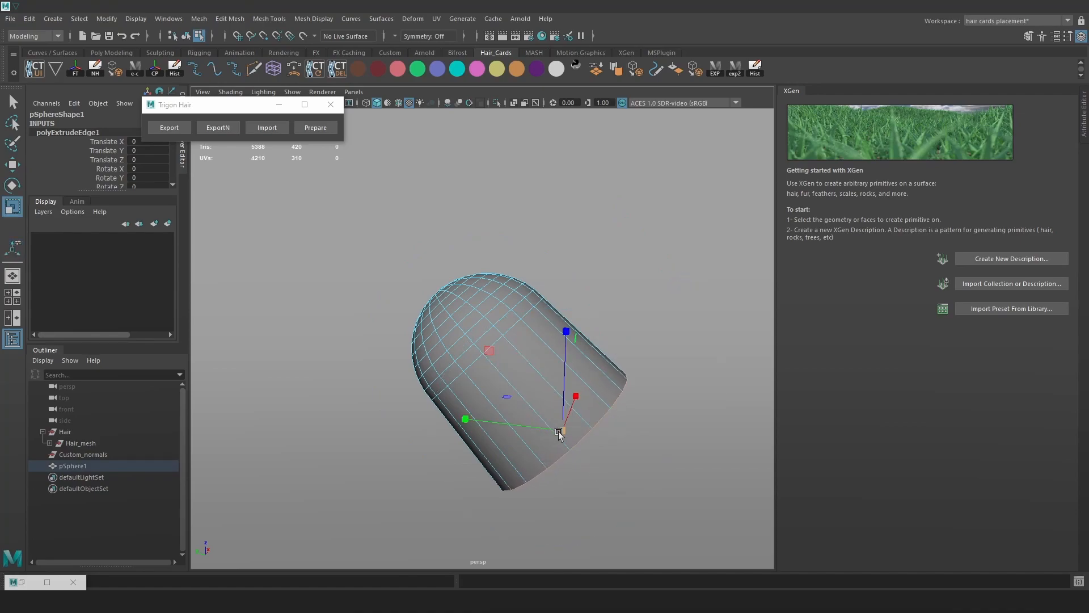
Add edge loops across the tube's edge ring with Connect Components.
left_click(597, 343)
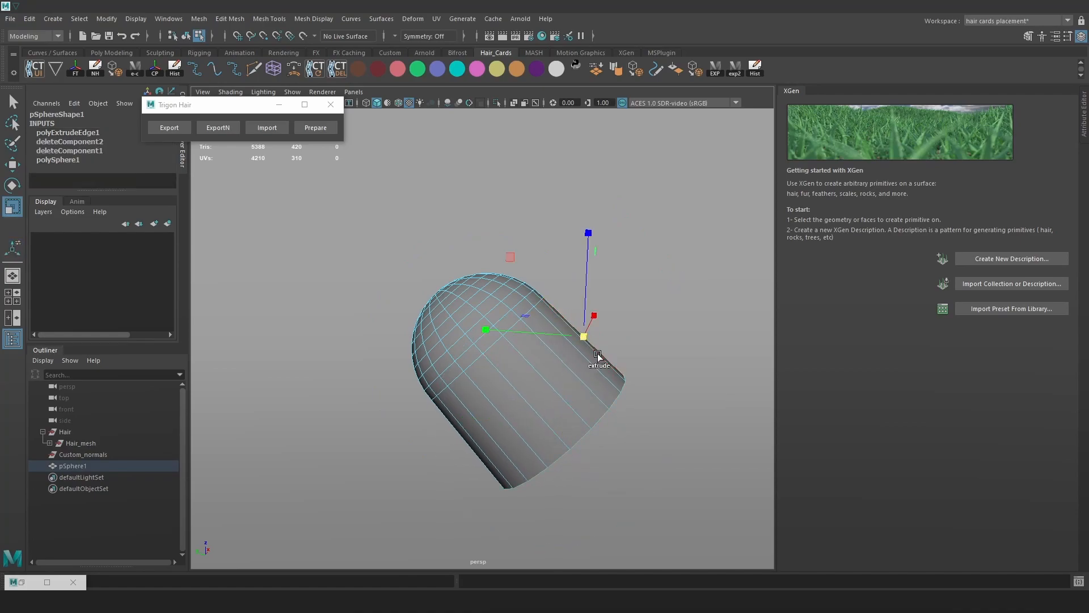
left_click(583, 377)
double_click(570, 402, "shift")
right_click_drag(569, 391, 567, 588, "shift")
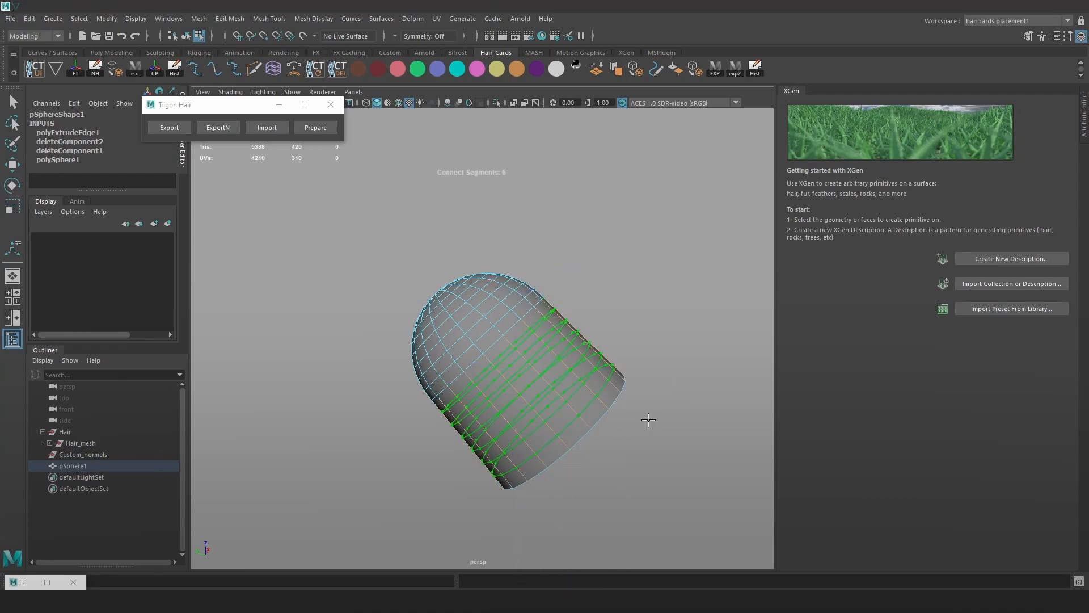
key("r")
Scale the capsule down uniformly to 9.95 in object mode.
left_click_drag(646, 370, 555, 309, "alt")
right_click_drag(528, 289, 617, 255)
left_click_drag(484, 345, 449, 341)
left_click_drag(482, 309, 668, 375, "alt")
key("ctrl+z")
left_click(671, 312)
left_click(508, 357)
left_click_drag(487, 349, 476, 344)
Inspect the capsule and hair in wireframe from several angles, then return to shaded view.
key("w")
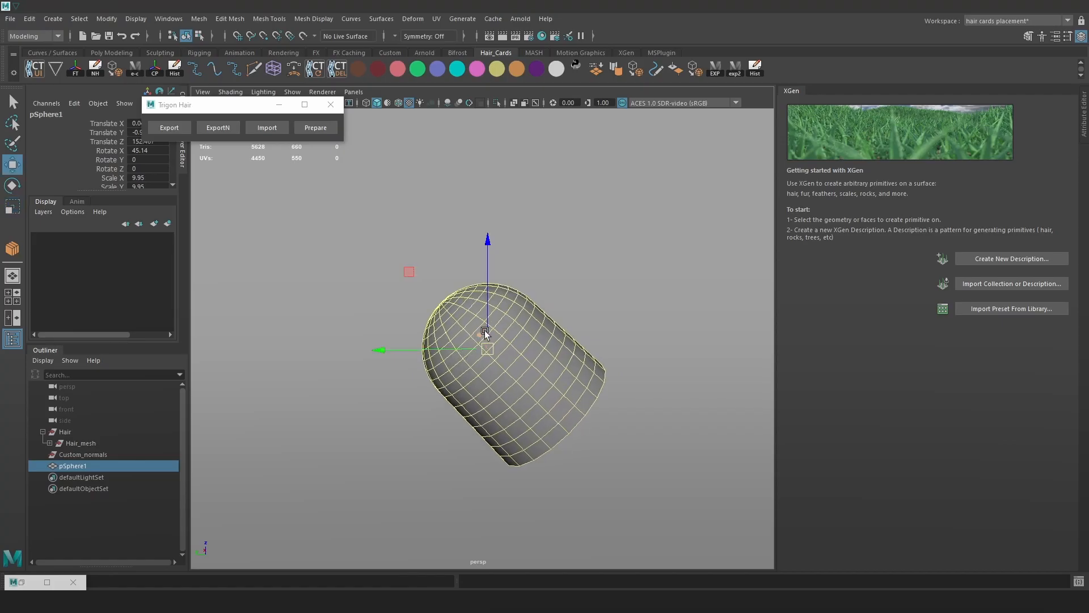
key("4")
right_click_drag(494, 274, 559, 340, "alt")
mouse_move(559, 340)
left_mouse_down("alt")
mouse_move(356, 351)
mouse_move(565, 358)
left_mouse_up("alt")
key("r")
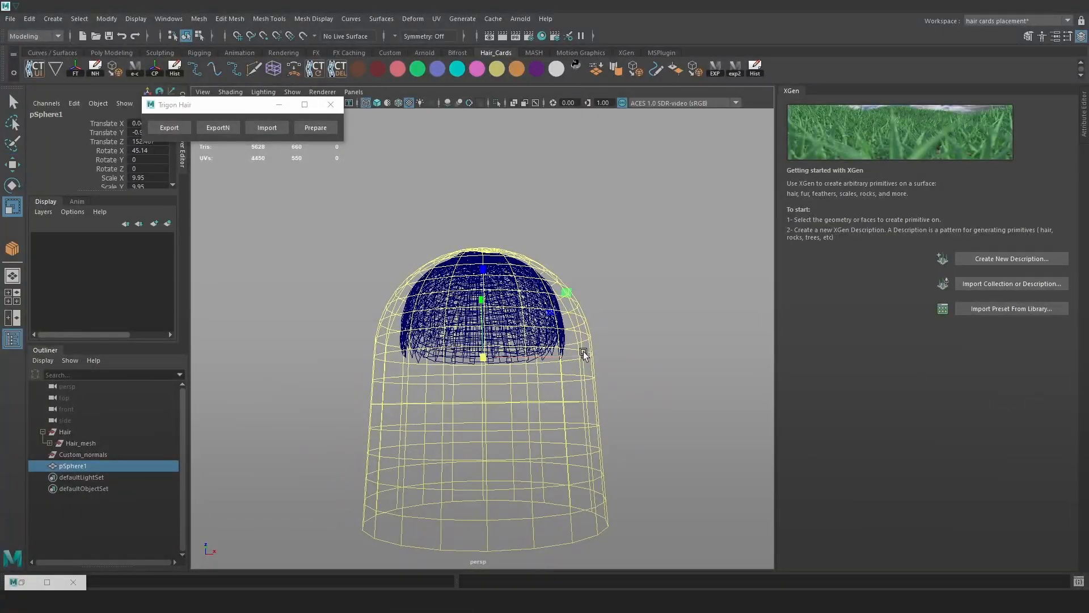
key("w")
mouse_move(575, 355)
left_mouse_down("alt")
mouse_move(636, 301)
mouse_move(602, 283)
left_mouse_up("alt")
key("5")
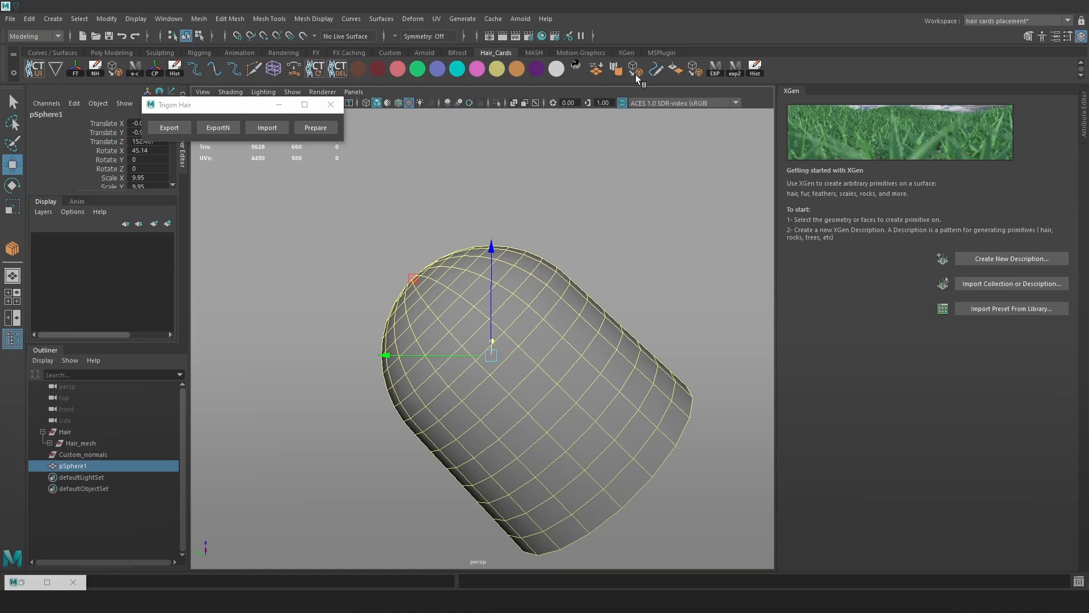
Convert the smooth-previewed capsule to dense polygons and scale it up slightly.
key("3")
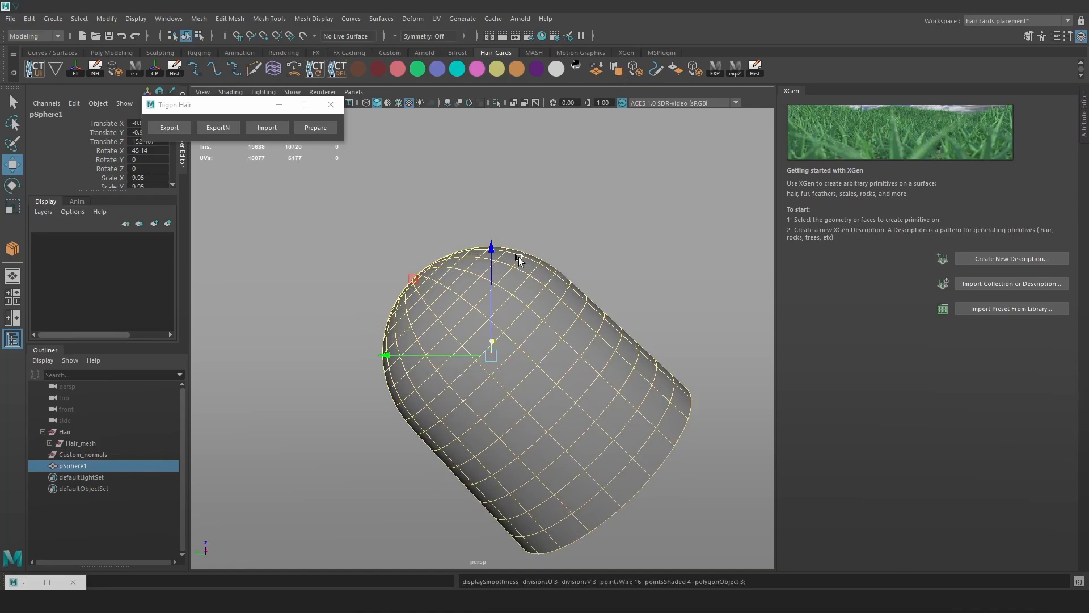
left_click(122, 73)
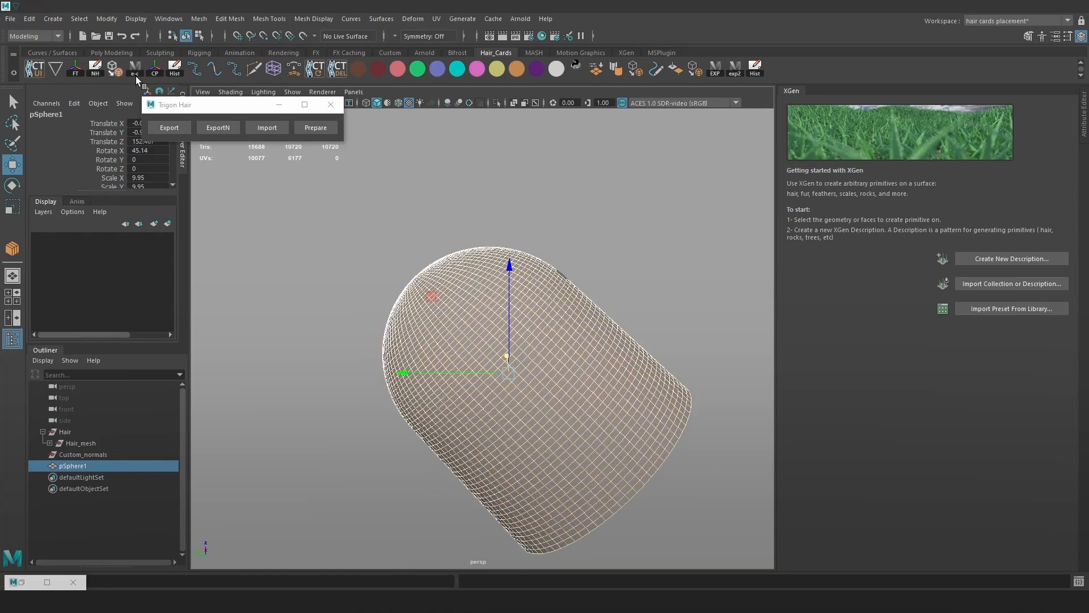
left_click(693, 261)
left_click_drag(591, 344, 584, 359, "alt")
key("r")
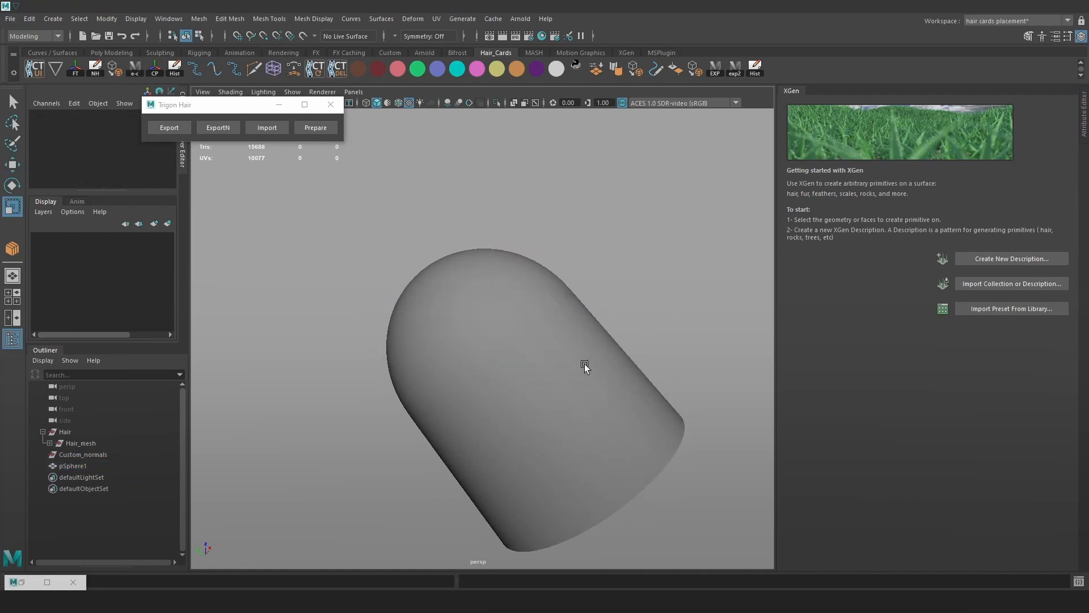
left_click(542, 369)
left_click_drag(491, 357, 495, 357)
left_click(680, 266)
left_click_drag(628, 369, 709, 350, "alt")
Check the mesh under the capsule, then parent pSphere1 under Custom_normals.
left_click(565, 341)
key("ctrl+h")
left_click_drag(495, 321, 520, 329, "alt")
key("ctrl+shift+h")
left_click(569, 261)
left_click(93, 465)
middle_click_drag(91, 465, 98, 452)
left_click(322, 339)
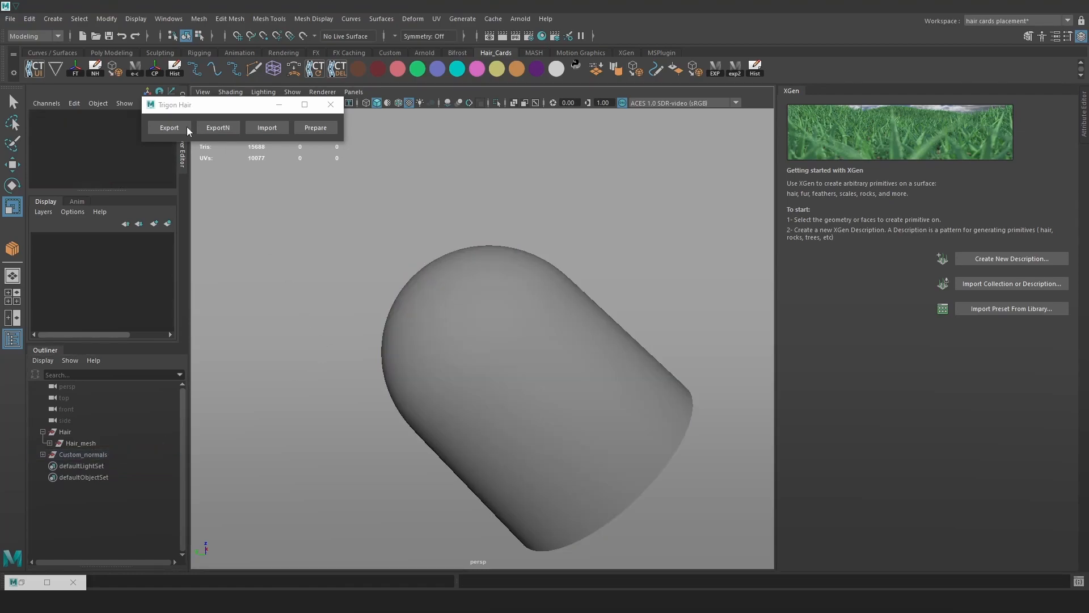
In the ponytail scene window, import the exported hair mesh and isolate it.
scroll(487, 311, "up", 3)
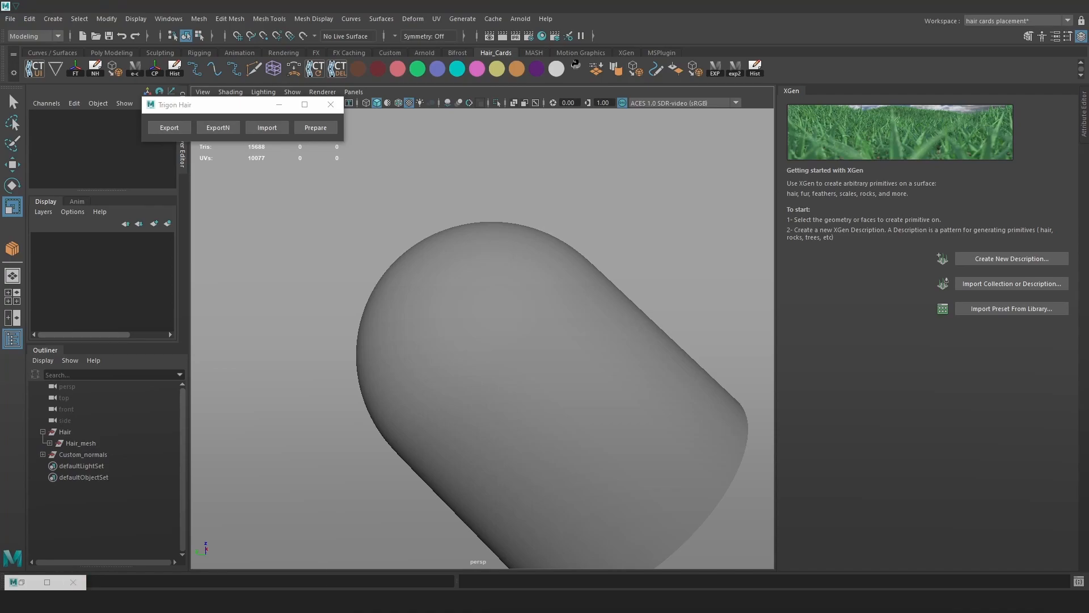
left_click(70, 567)
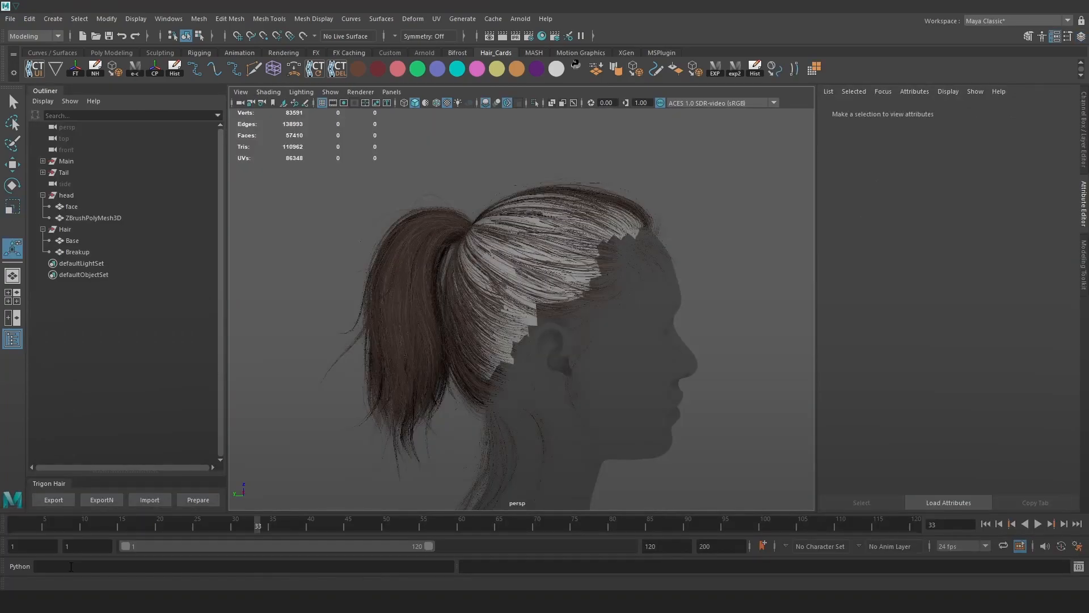
right_click_drag(562, 366, 404, 262, "alt")
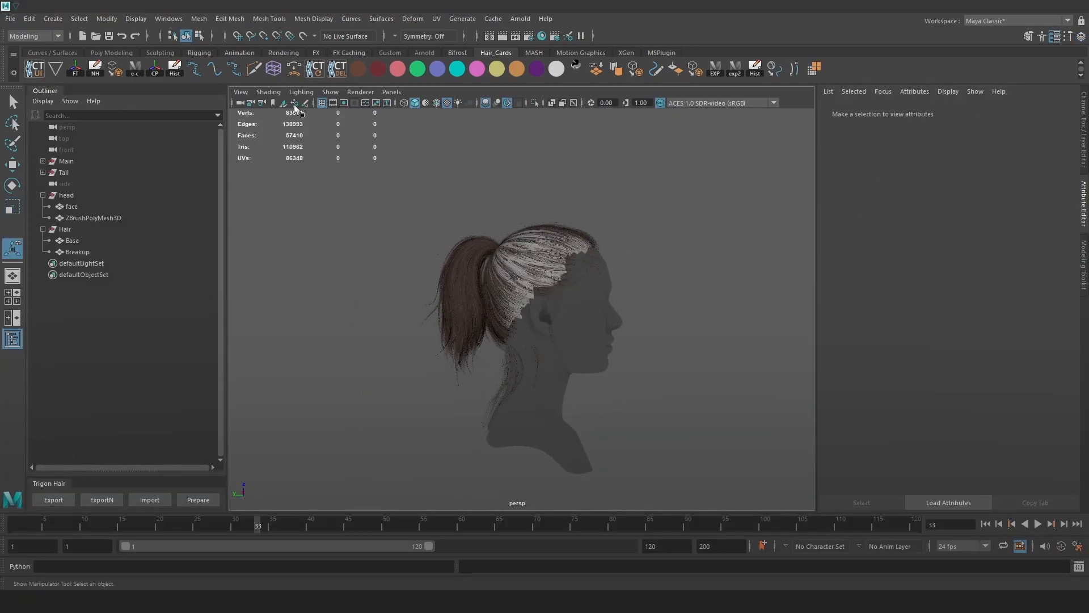
left_click(150, 500)
scroll(372, 205, "up", 3)
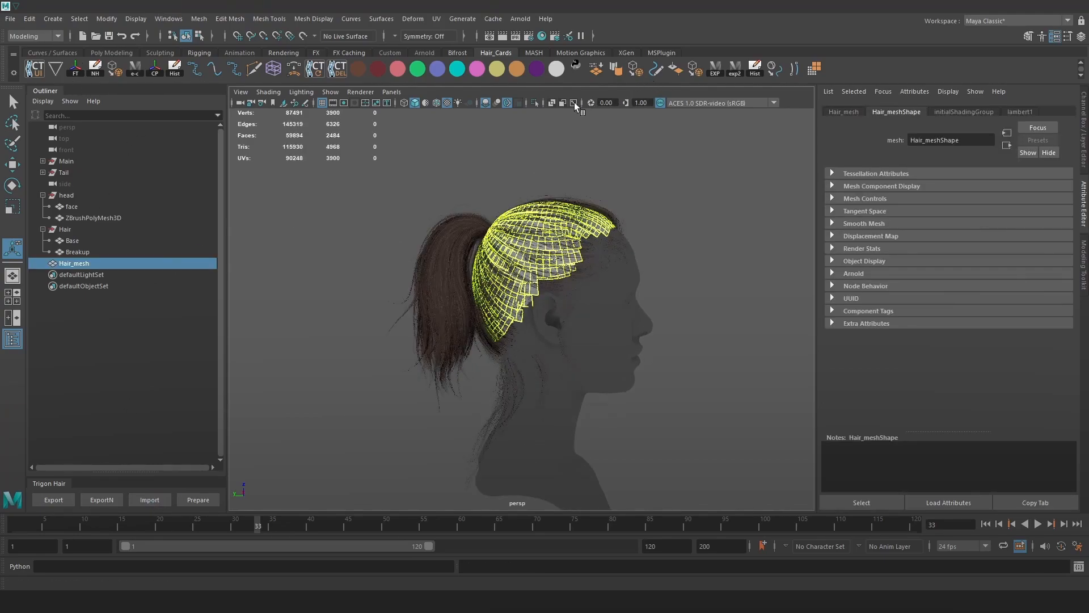
left_click(535, 107)
left_click(588, 182)
left_click_drag(588, 182, 533, 287, "alt")
Frame Hair_mesh, then go back to the capsule scene and select the capsule.
left_click(534, 287)
key("f")
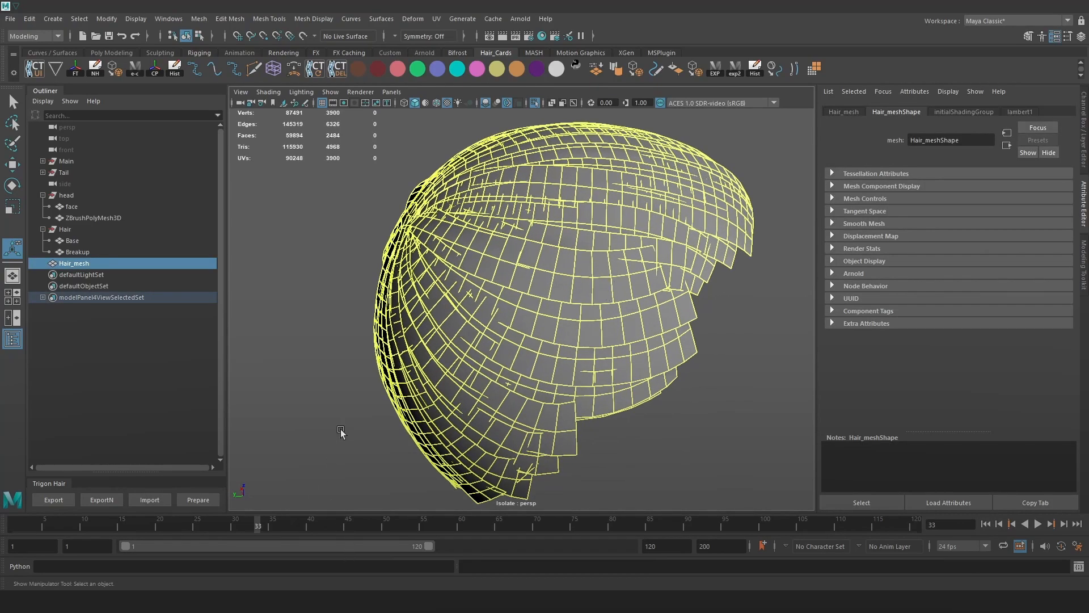
key("alt+Tab")
right_click_drag(584, 399, 520, 363, "alt")
left_click(519, 363)
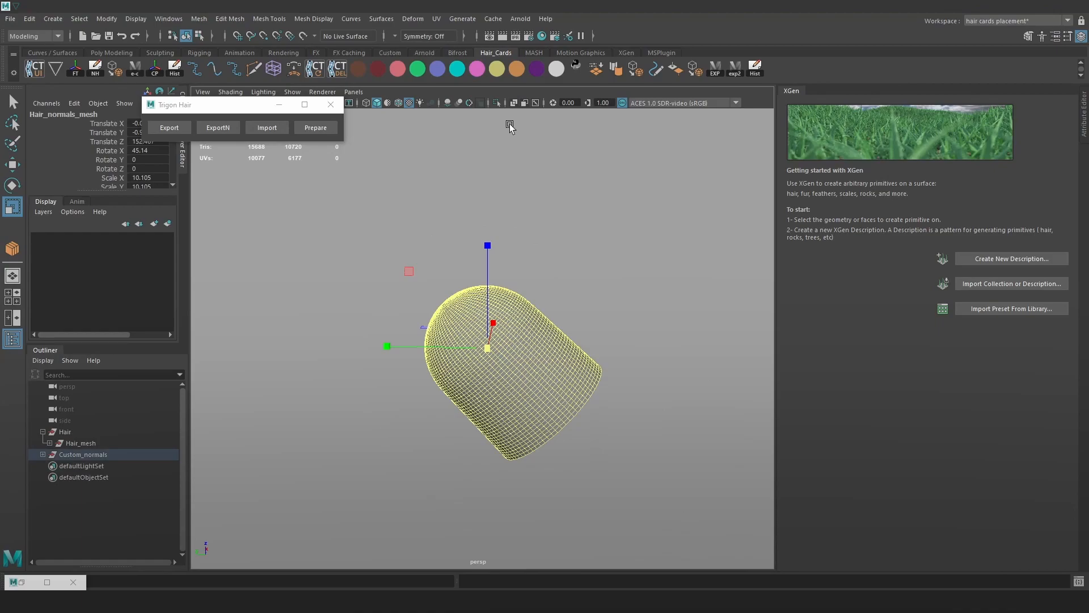
Isolate the capsule and rotate it upright.
left_click(497, 103)
key("f")
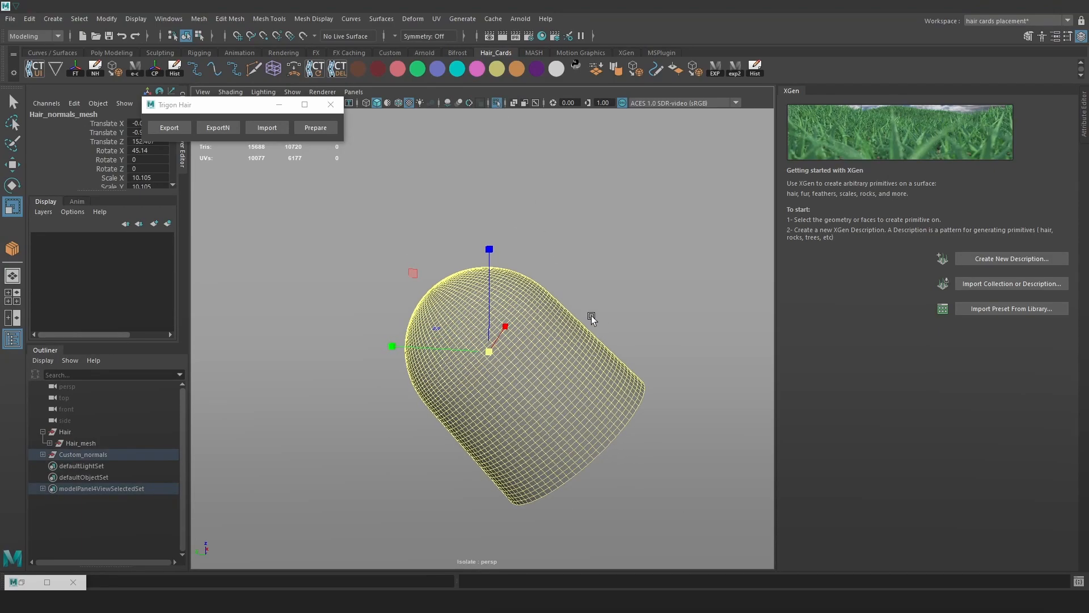
key("e")
left_click_drag(561, 291, 556, 377)
key("w")
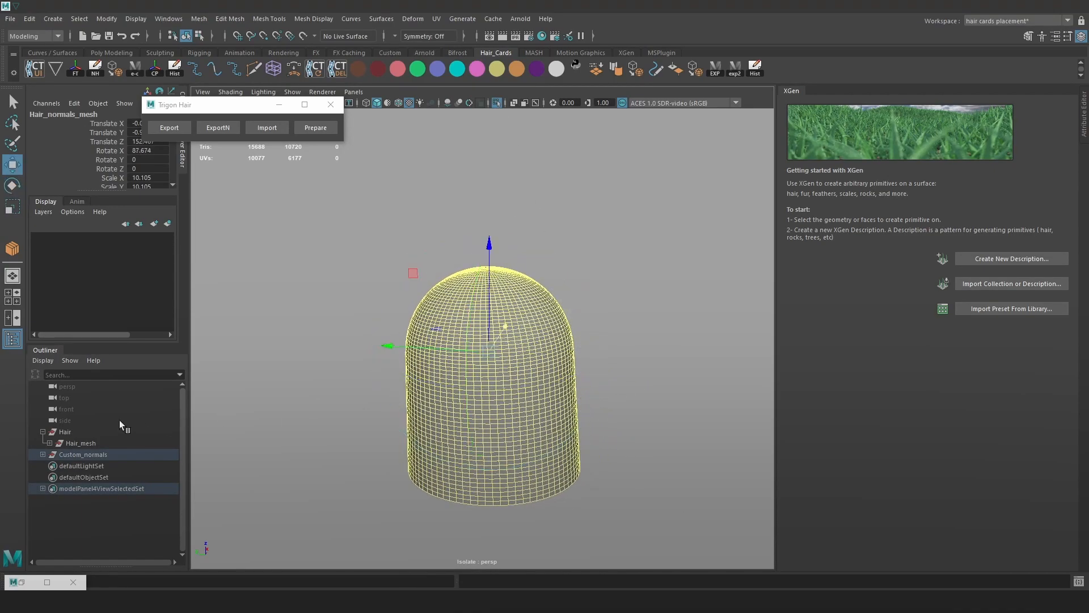
Try moving the capsule down twice, undoing both moves and showing all objects.
left_click(49, 443)
left_click(50, 443)
left_click_drag(489, 288, 491, 407)
key("ctrl+z")
left_click(498, 104)
left_click_drag(489, 266, 491, 324)
key("ctrl+z")
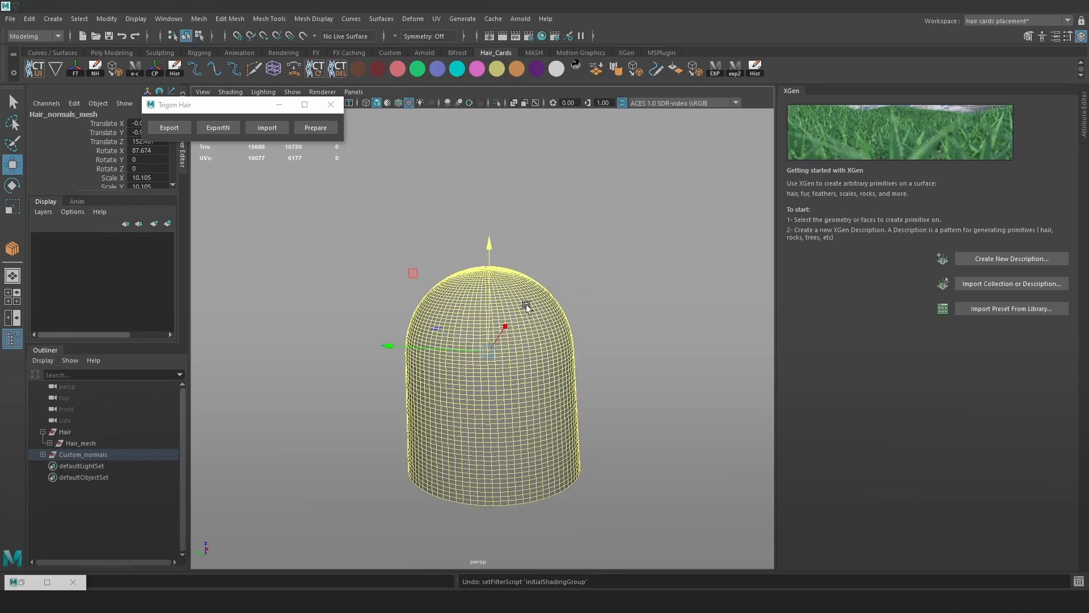
Fine-tune the capsule's rotation to about 89.117 in X and raise it slightly.
key("4")
scroll(568, 302, "up", 3)
key("e")
left_click_drag(575, 278, 576, 281)
key("w")
left_click_drag(384, 356, 389, 356)
left_click_drag(510, 340, 386, 328, "alt")
key("5")
left_click(371, 259)
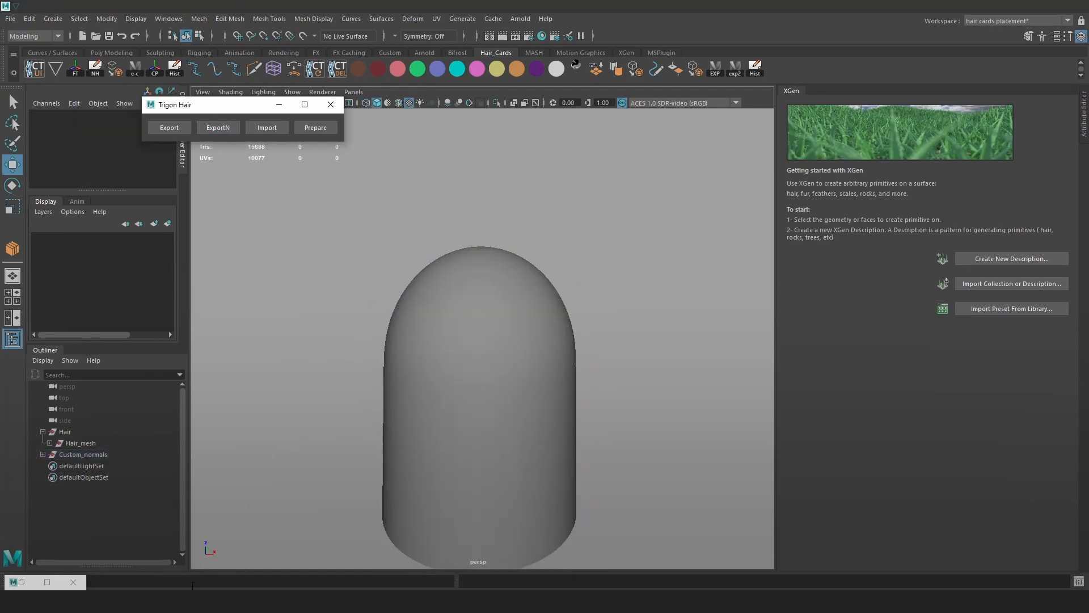
Import the hair mesh into the untitled Maya scene and view it isolated.
left_click(310, 553)
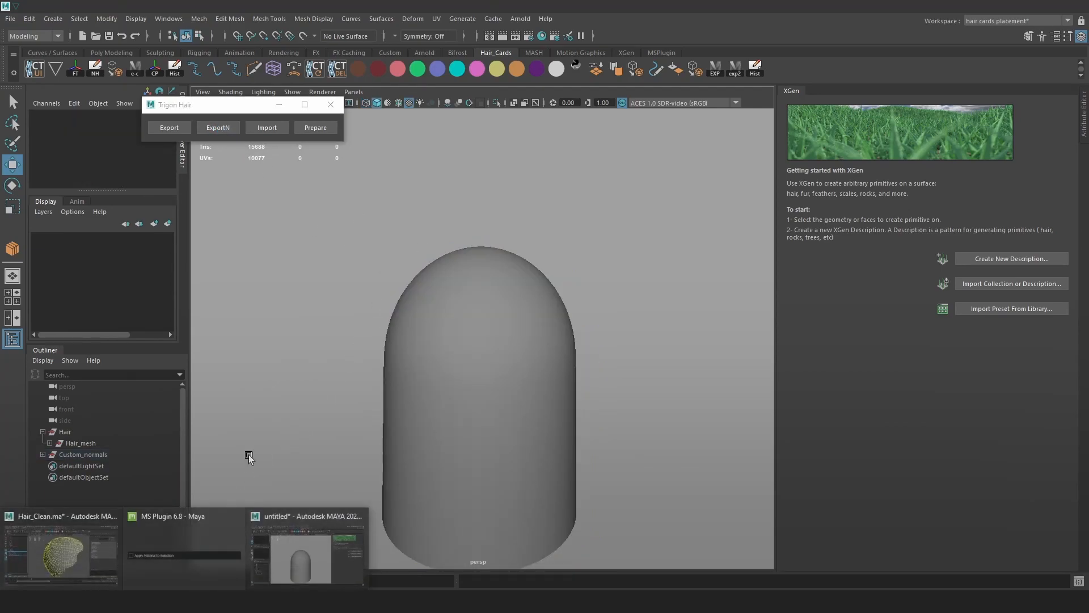
left_click(263, 127)
left_click(498, 100)
left_click_drag(533, 210, 659, 260, "alt")
left_click(535, 224)
scroll(535, 224, "up", 3)
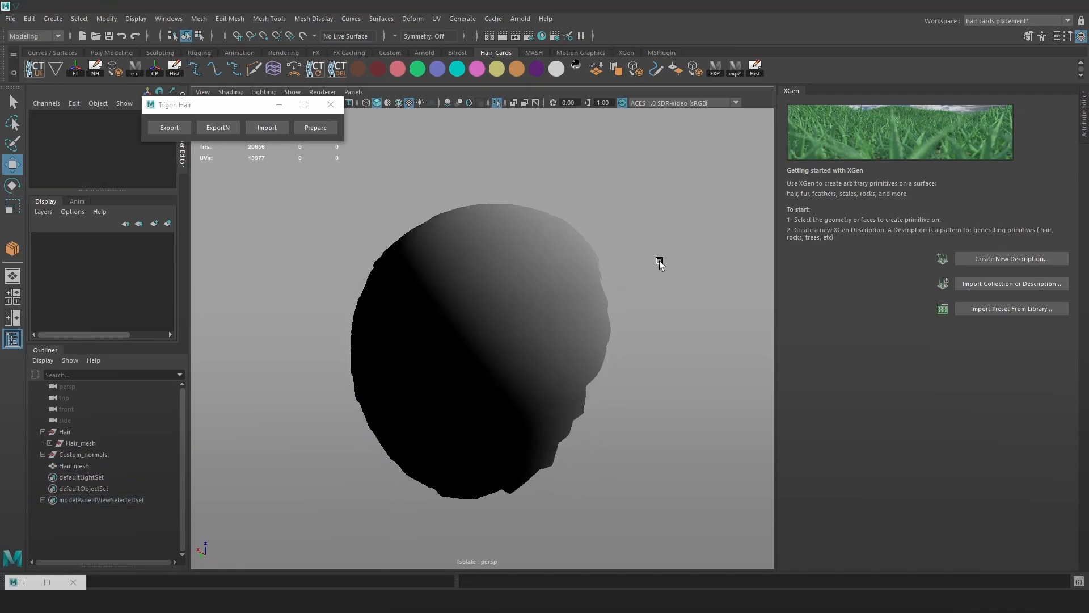
Show all objects and delete the capsule.
left_click(497, 103)
left_click(601, 288)
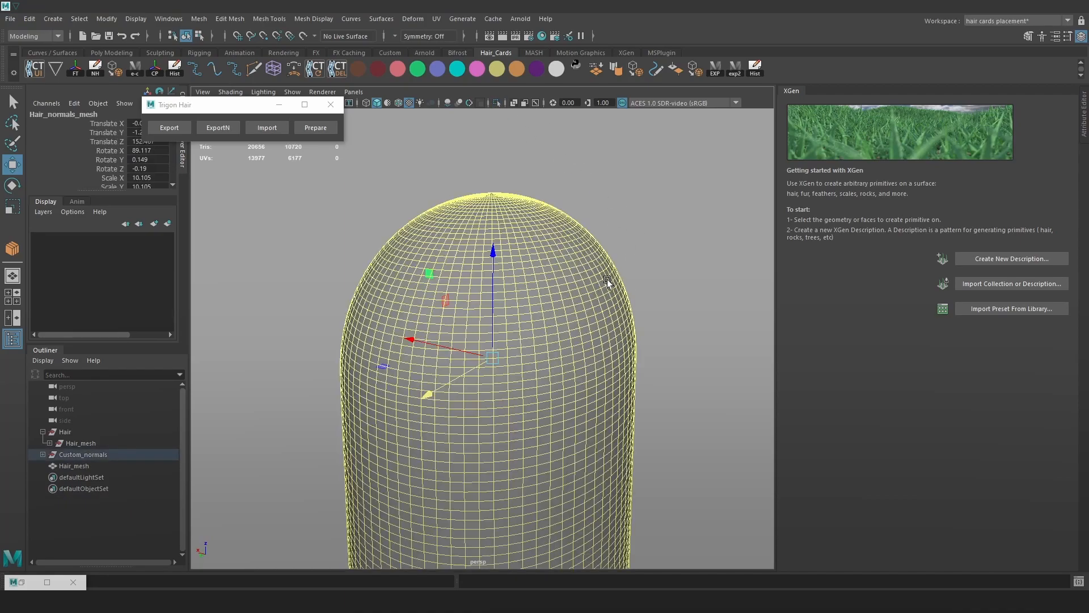
key("Delete")
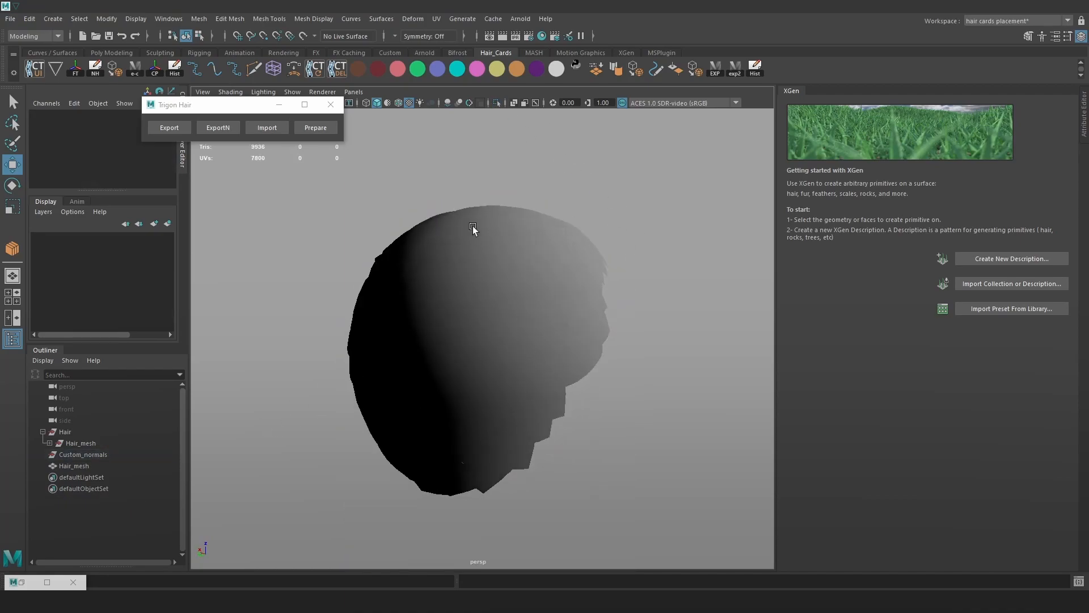
Create a polygon sphere and raise it up to the head.
key("space")
left_click(386, 176)
mouse_move(489, 223)
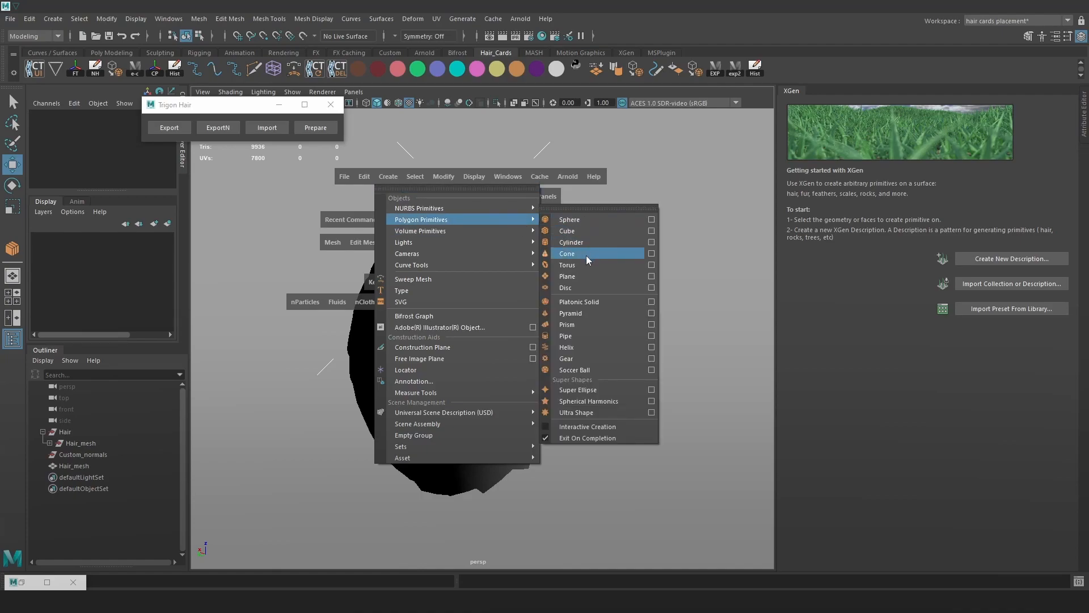
left_click(570, 220)
scroll(593, 345, "down", 10)
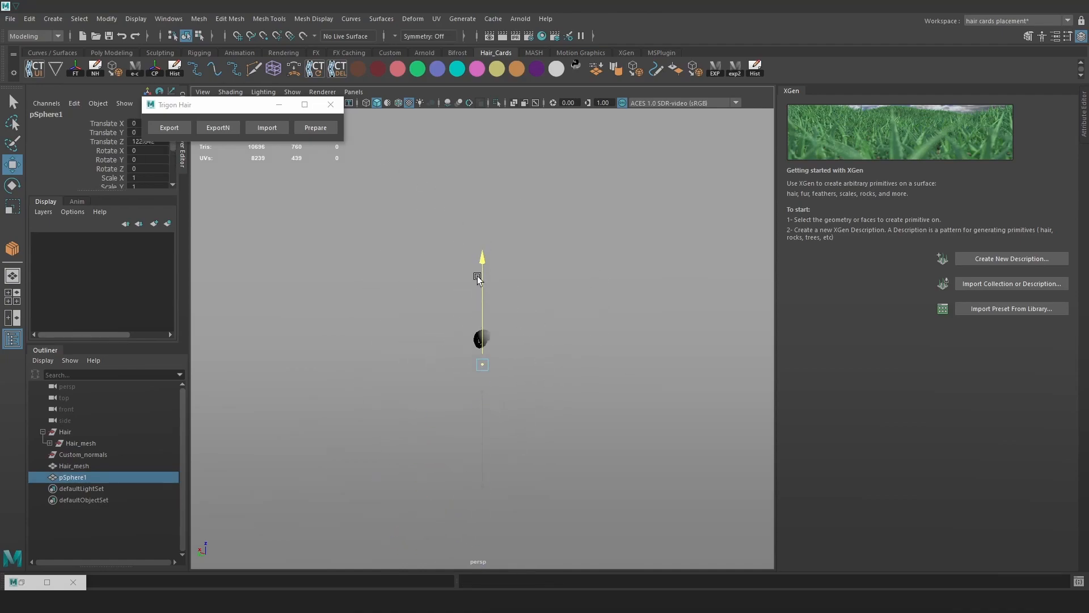
left_click_drag(477, 289, 478, 259)
right_click_drag(480, 295, 697, 495, "alt")
Scale the sphere to about 9.5, rotate it about 25.5 degrees and fit it over the hair.
key("r")
left_click_drag(480, 359, 554, 339)
key("w")
left_click_drag(479, 318, 479, 300)
key("e")
left_click_drag(452, 243, 478, 229)
right_click_drag(482, 244, 669, 352, "alt")
left_click_drag(680, 341, 493, 342, "alt")
key("r")
key("w")
left_click_drag(442, 333, 635, 340)
Convert the smooth-previewed sphere into dense polygons and apply the custom hair shelf tool.
key("3")
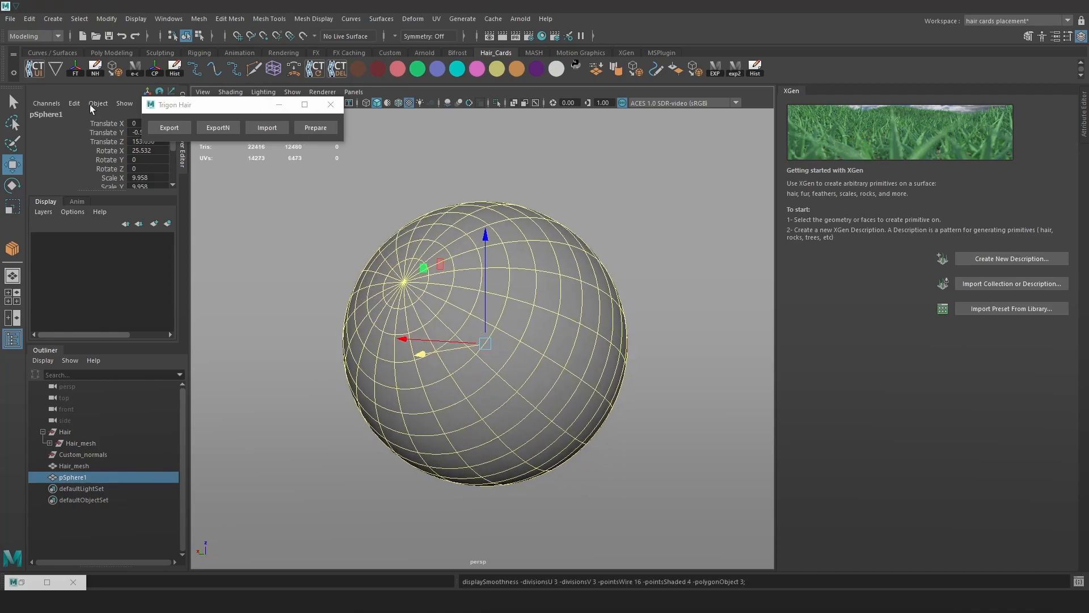
left_click(116, 69)
key("space")
left_click(484, 369)
left_click(511, 408)
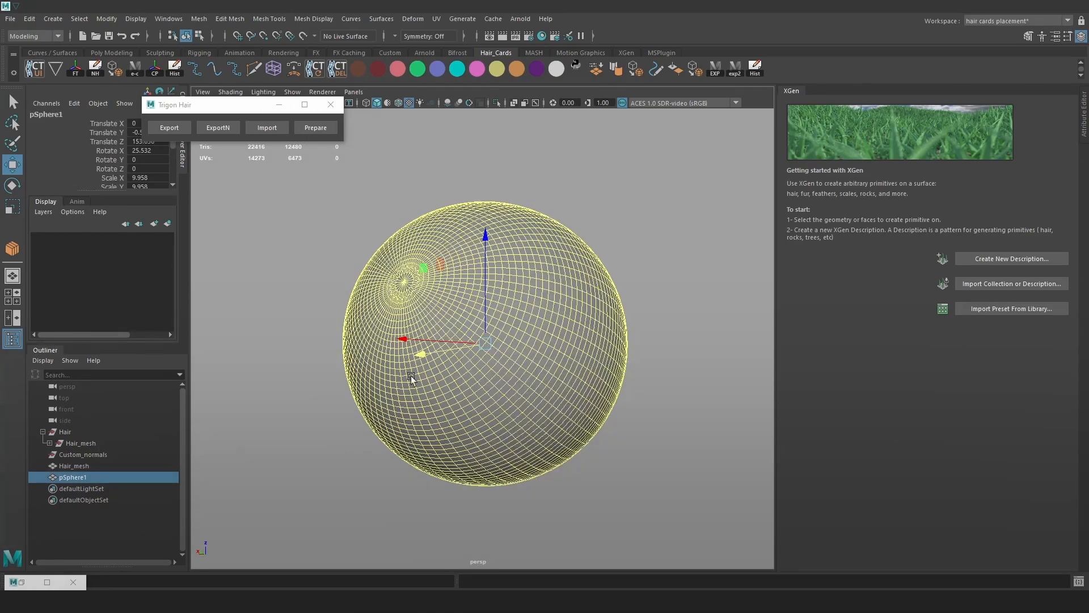
left_click(675, 69)
left_click(674, 221)
Run the shelf tool on pSphere1 and Hair_mesh, then delete the extra root Hair_mesh.
left_click(74, 477)
left_click(75, 466, "ctrl")
left_click(595, 68)
left_click(652, 219)
left_click(83, 478)
middle_click_drag(83, 478, 89, 465)
left_click(89, 468)
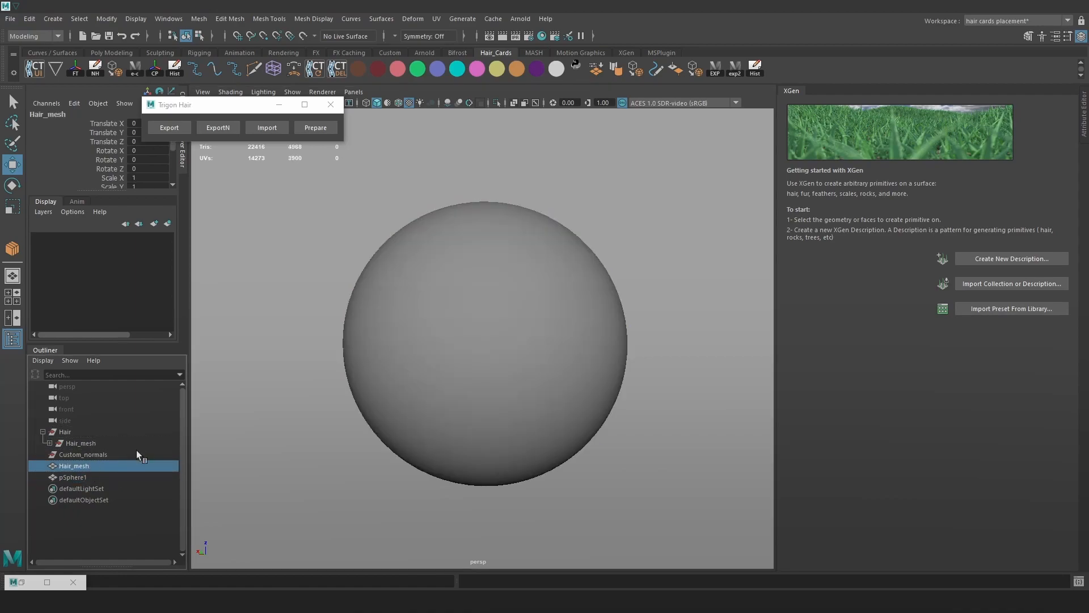
key("Delete")
Parent pSphere1 under Custom_normals, hide it, and export the hair mesh with custom normals.
left_click(87, 466)
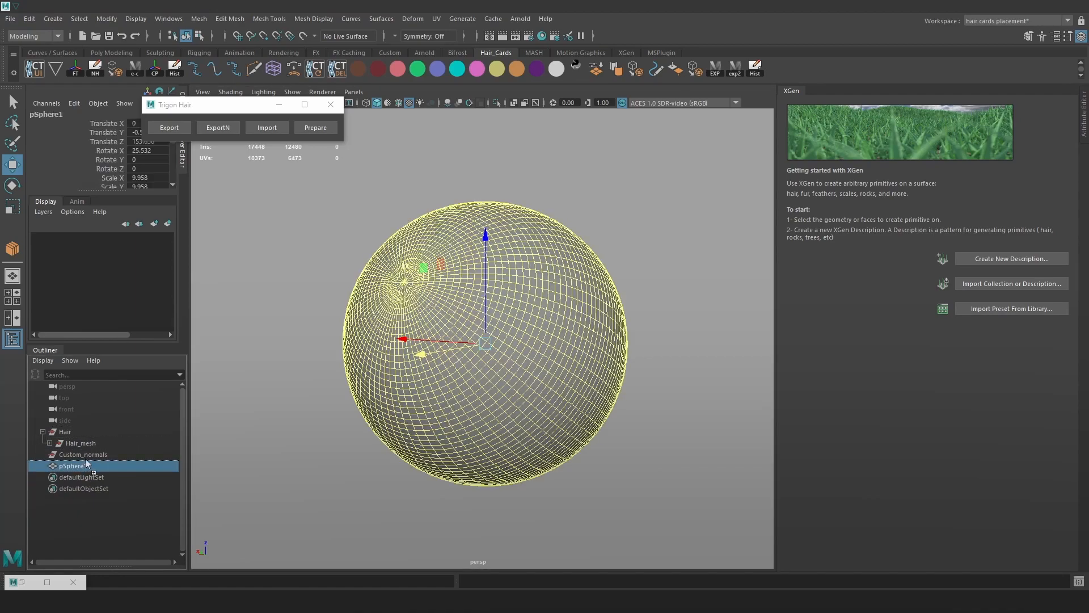
middle_click_drag(88, 467, 86, 453)
left_click(93, 455)
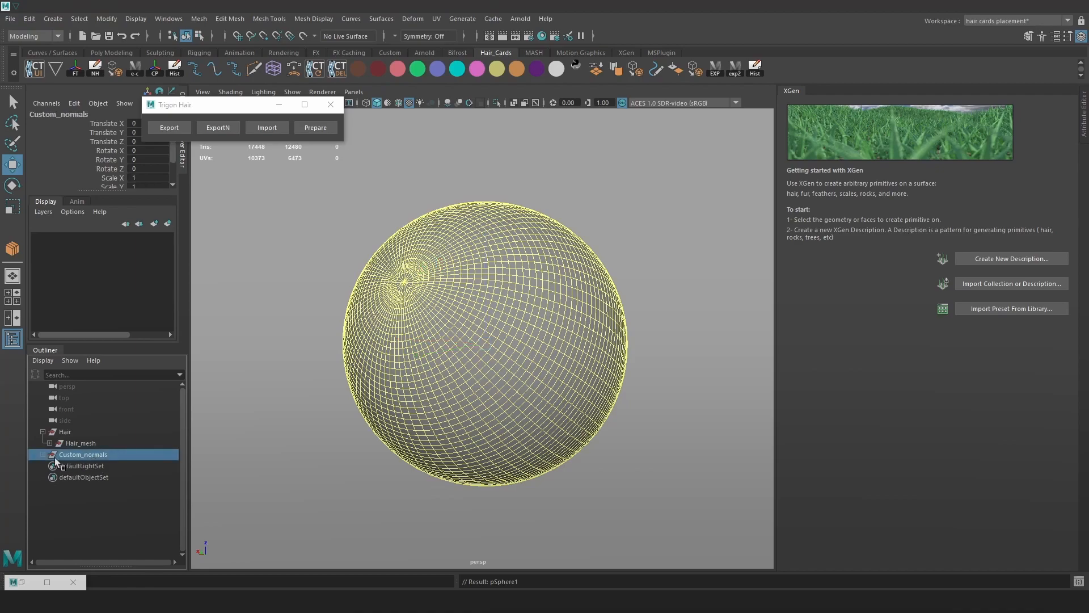
left_click(75, 465)
key("ctrl+h")
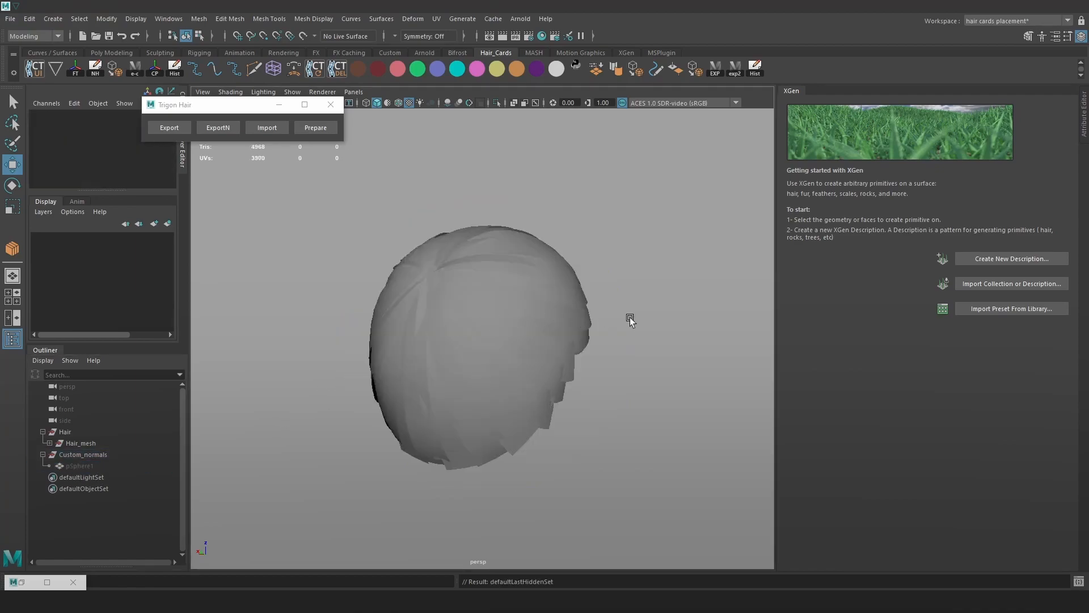
left_click(218, 128)
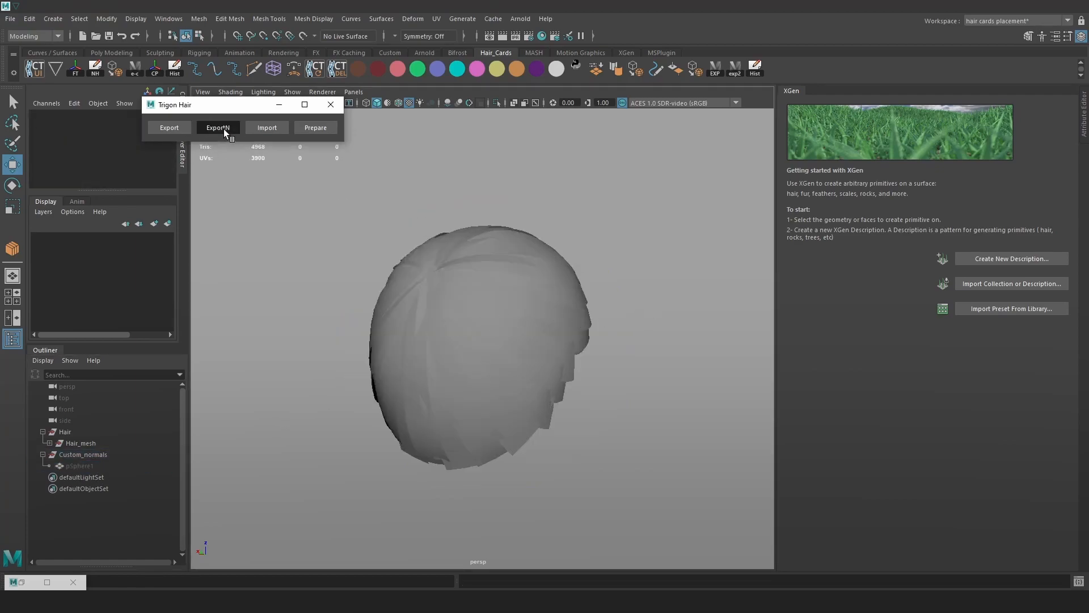
Reimport the exported Hair_mesh, view it isolated, then switch to the Hair_Clean window.
left_click(269, 131)
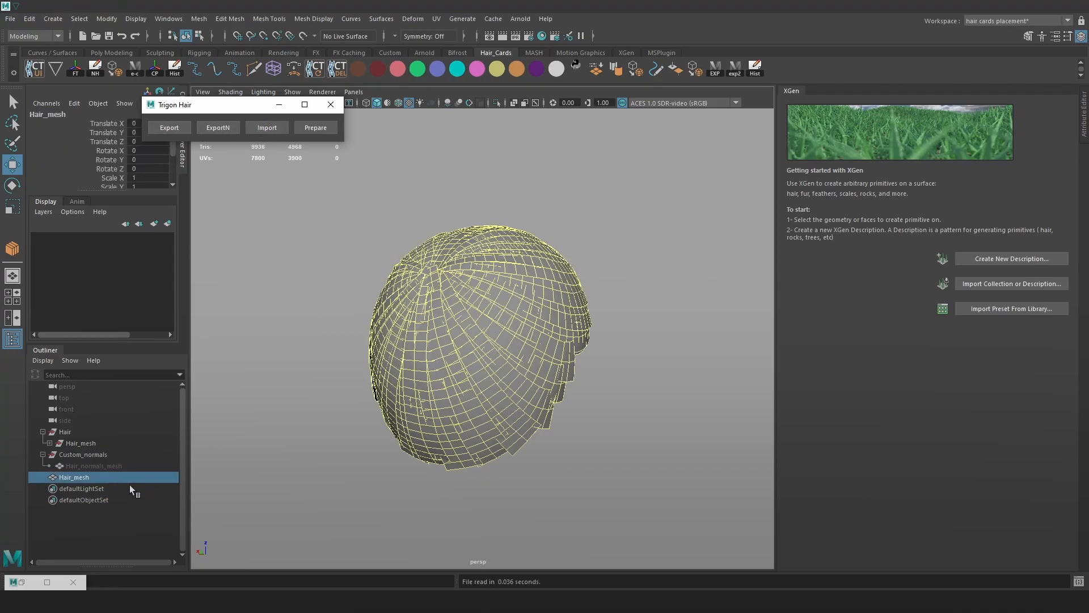
left_click(496, 103)
left_click(617, 208)
left_click_drag(617, 209, 553, 289, "alt")
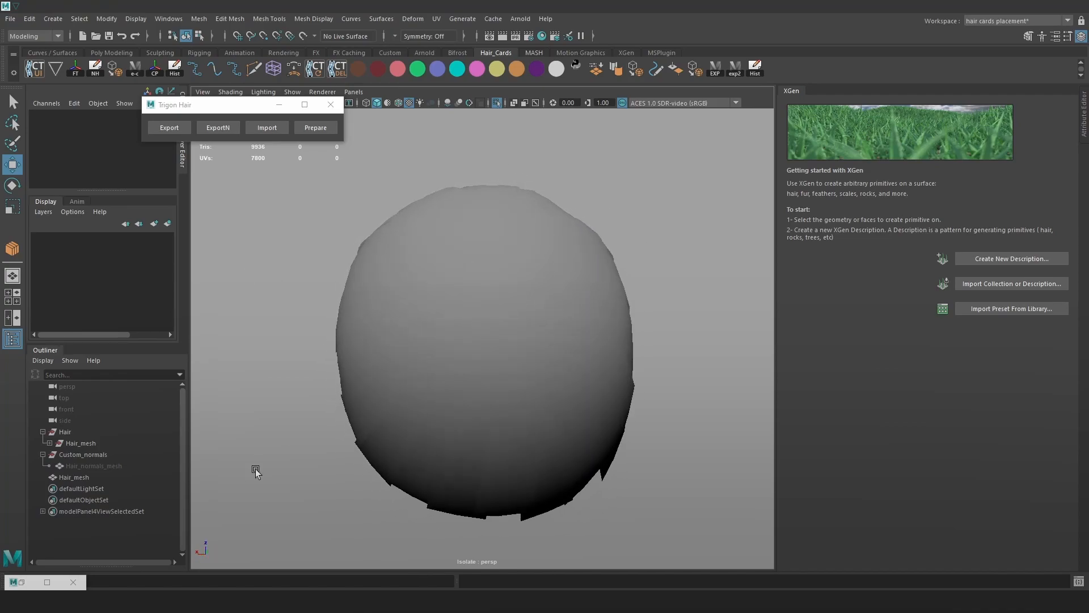
mouse_move(173, 559)
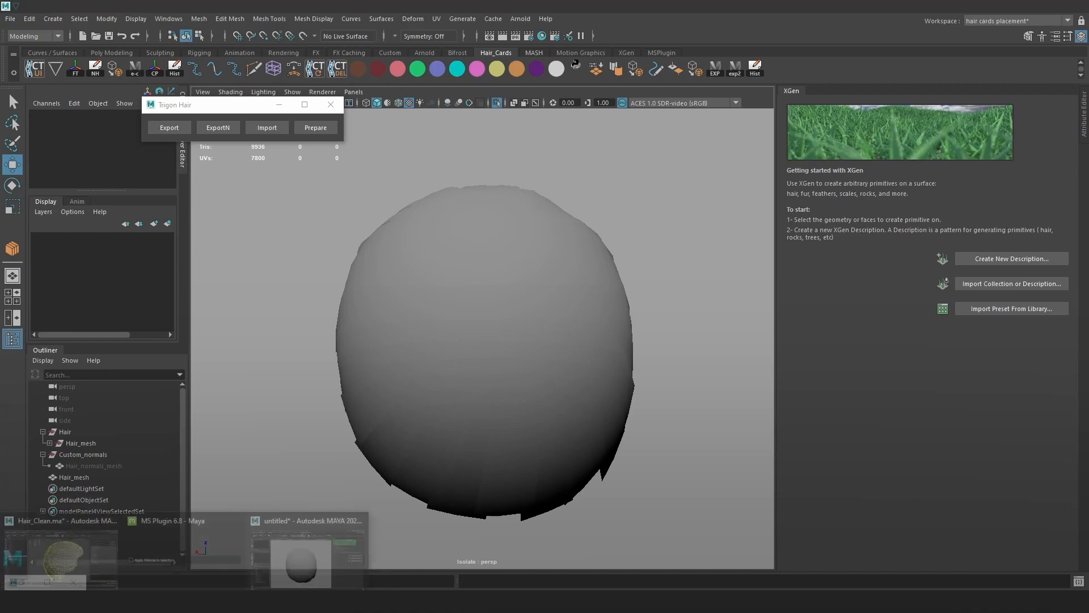
left_click(74, 550)
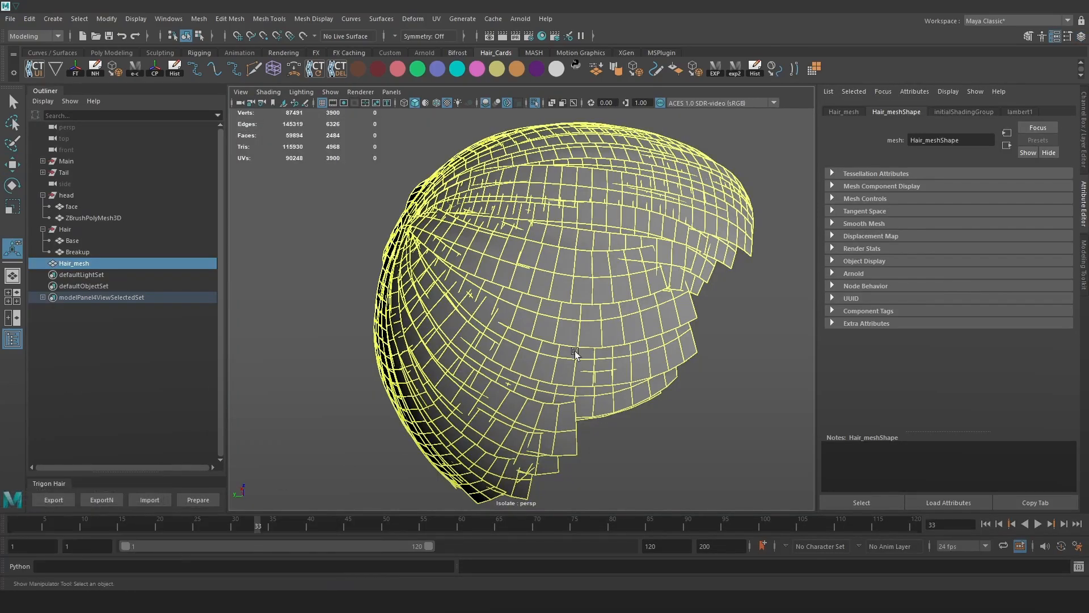
Delete the selected Hair_mesh, show all objects, and import the hair card mesh.
key("Delete")
left_click(534, 103)
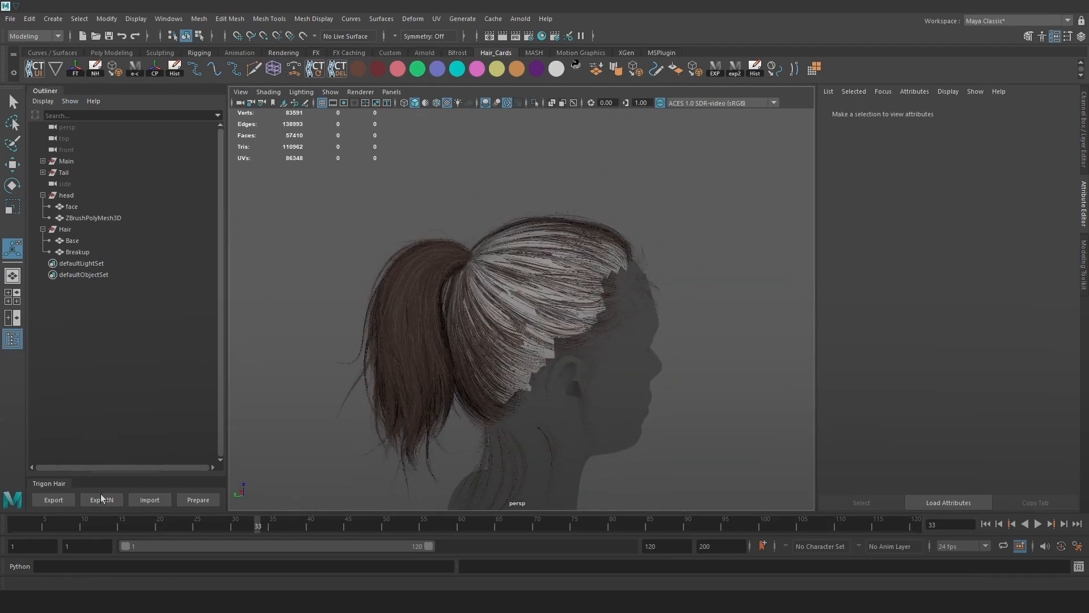
left_click(152, 501)
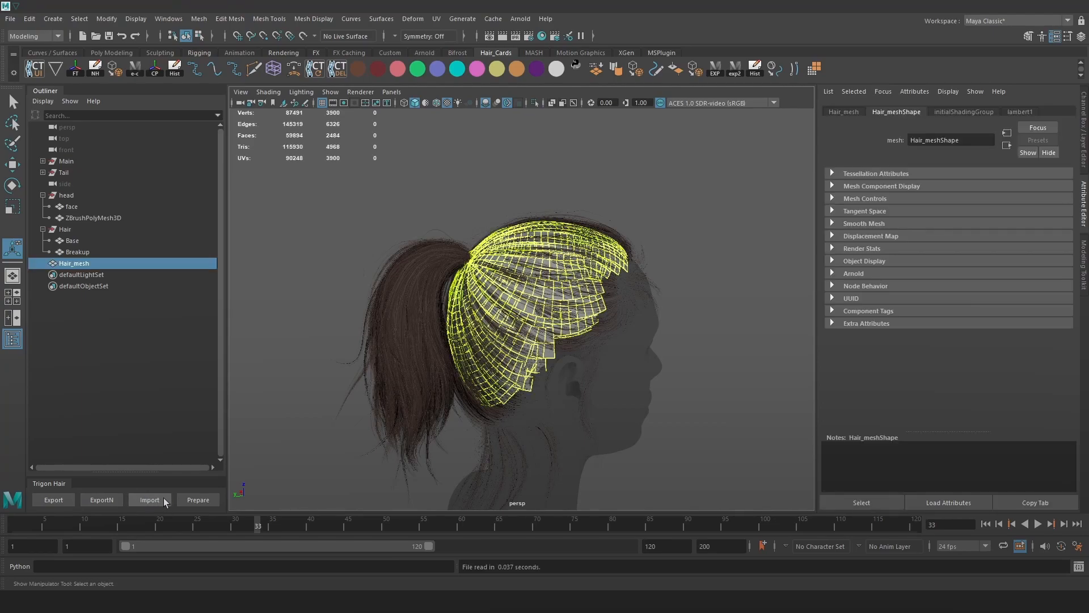
Move Main and Tail under the Hair group.
left_click(86, 250)
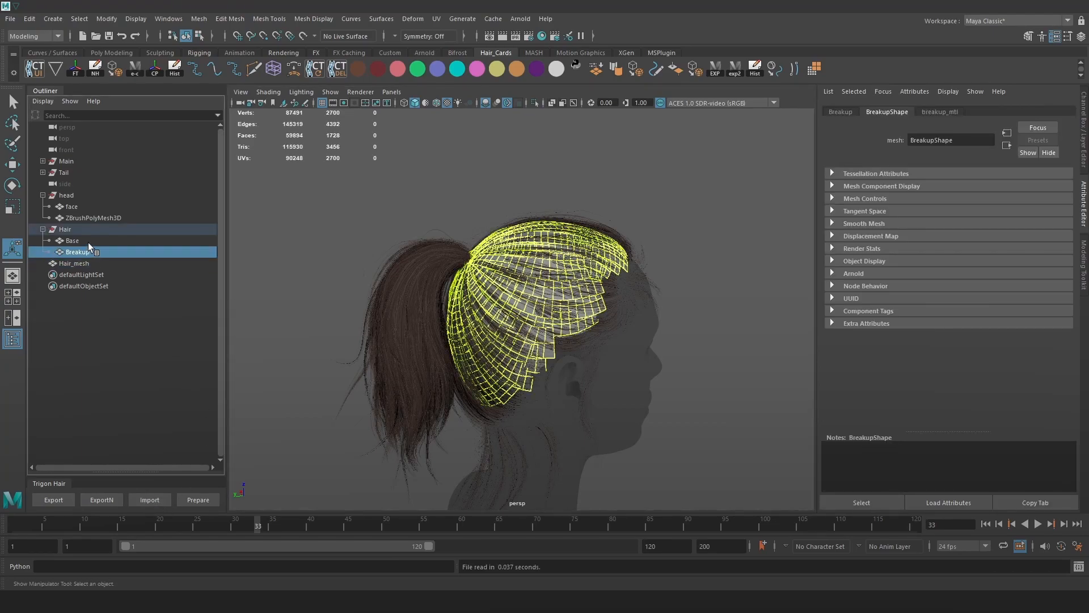
left_click(67, 164)
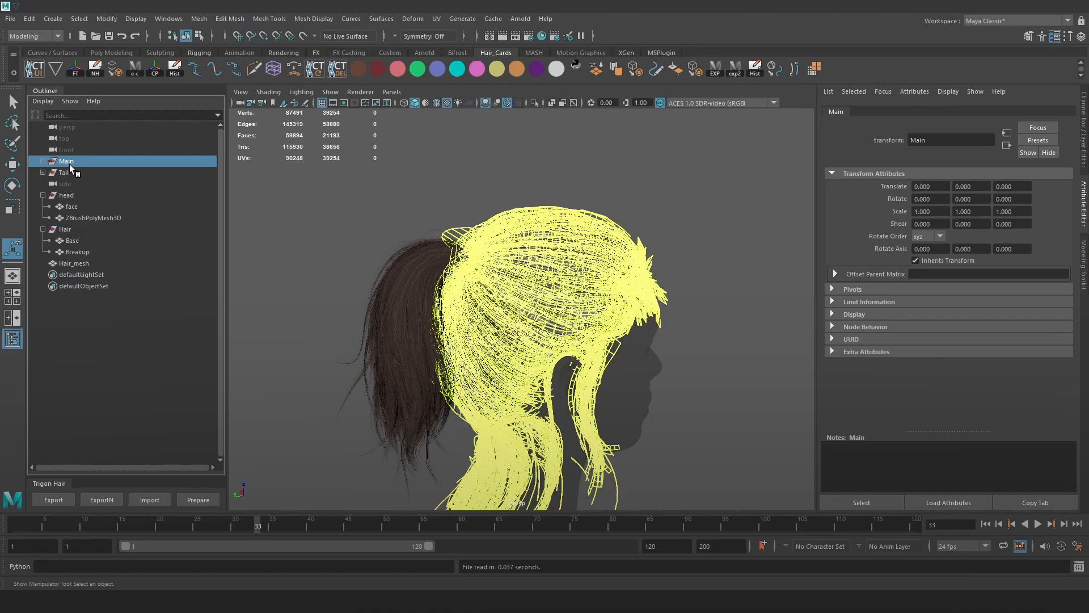
left_click(67, 172, "shift")
middle_click_drag(67, 172, 81, 236)
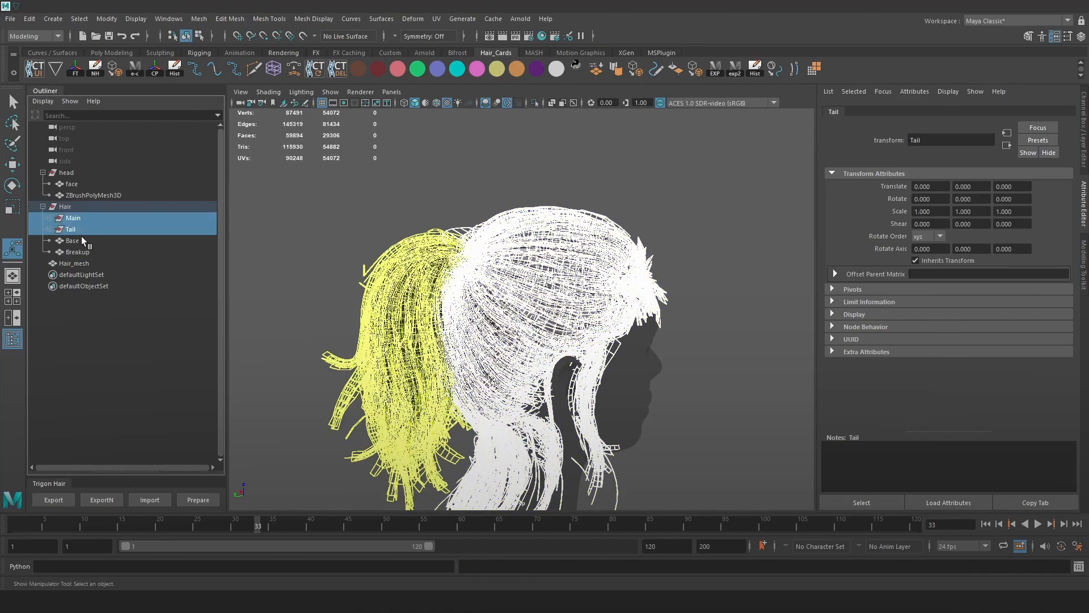
Group Base and Breakup as 'unsmoothed' and move the group to the top level.
left_click(84, 243)
left_click(88, 253, "shift")
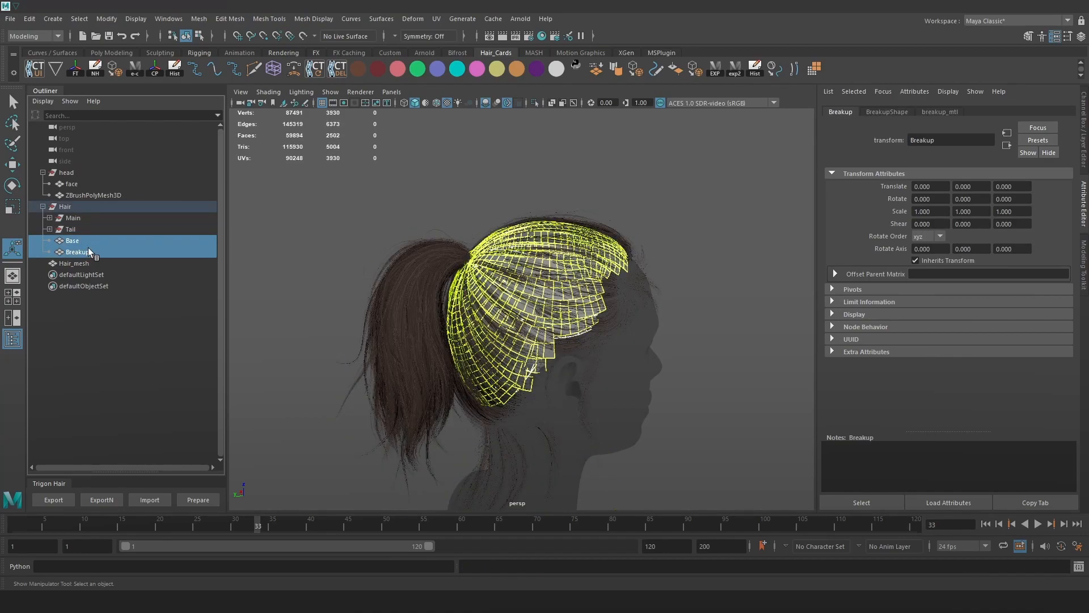
key("ctrl+g")
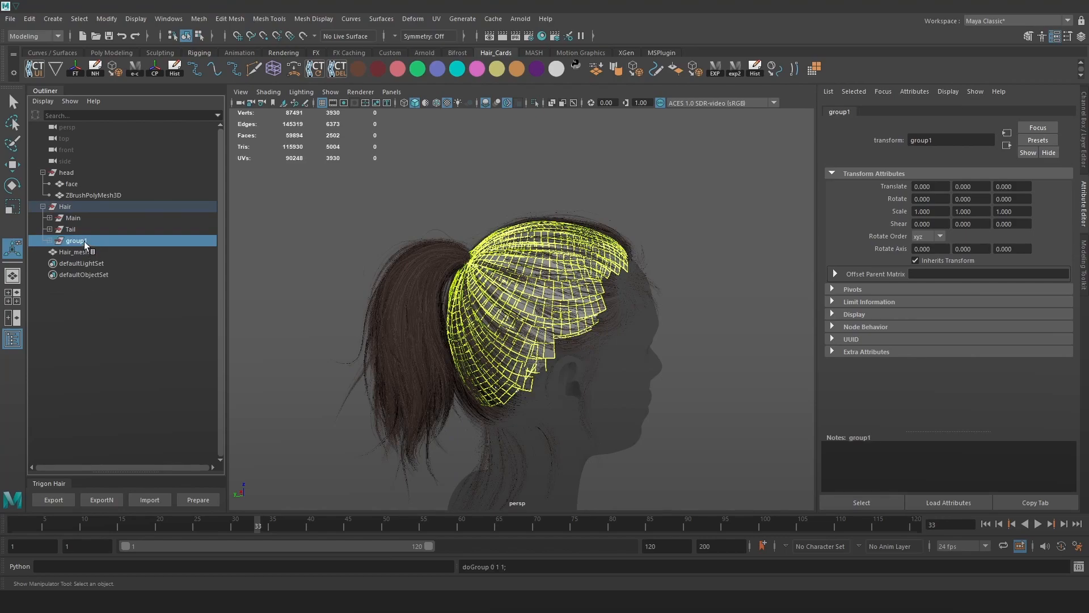
double_click(84, 241)
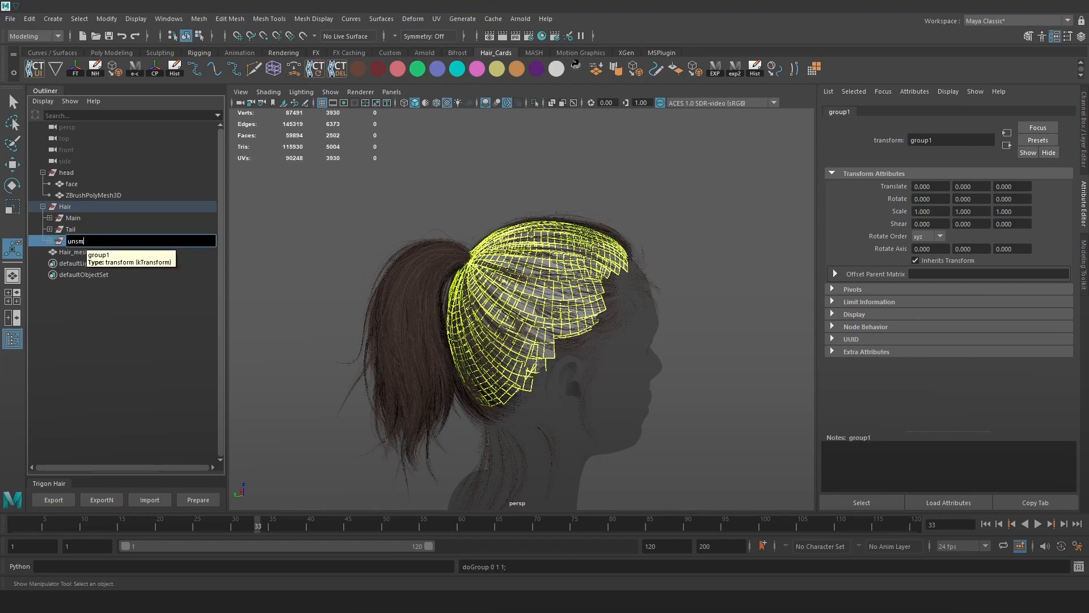
type("unsmoothed")
key("Return")
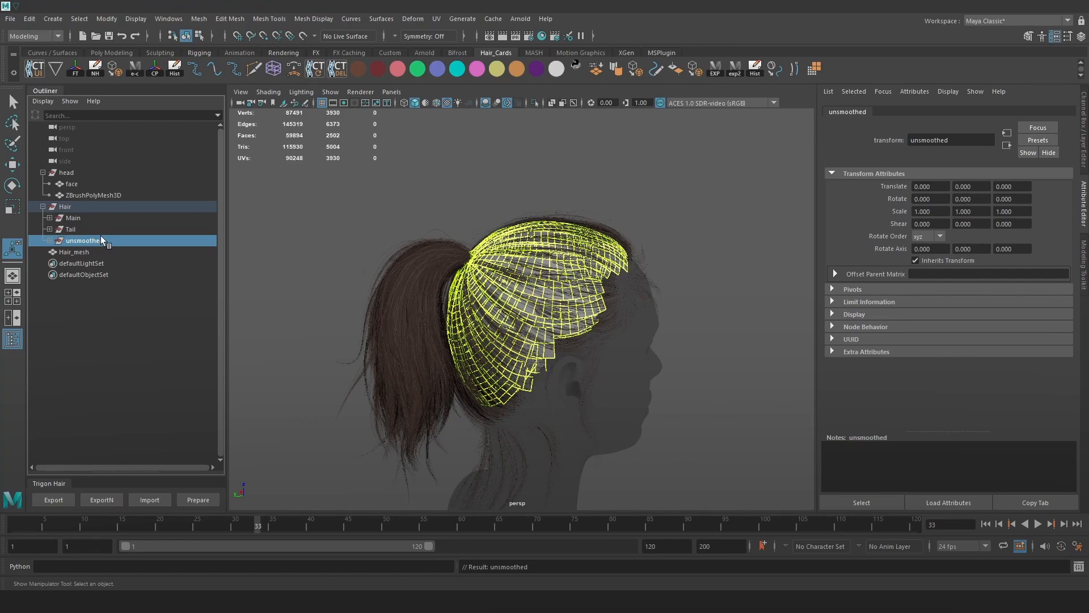
left_click_drag(77, 241, 85, 169)
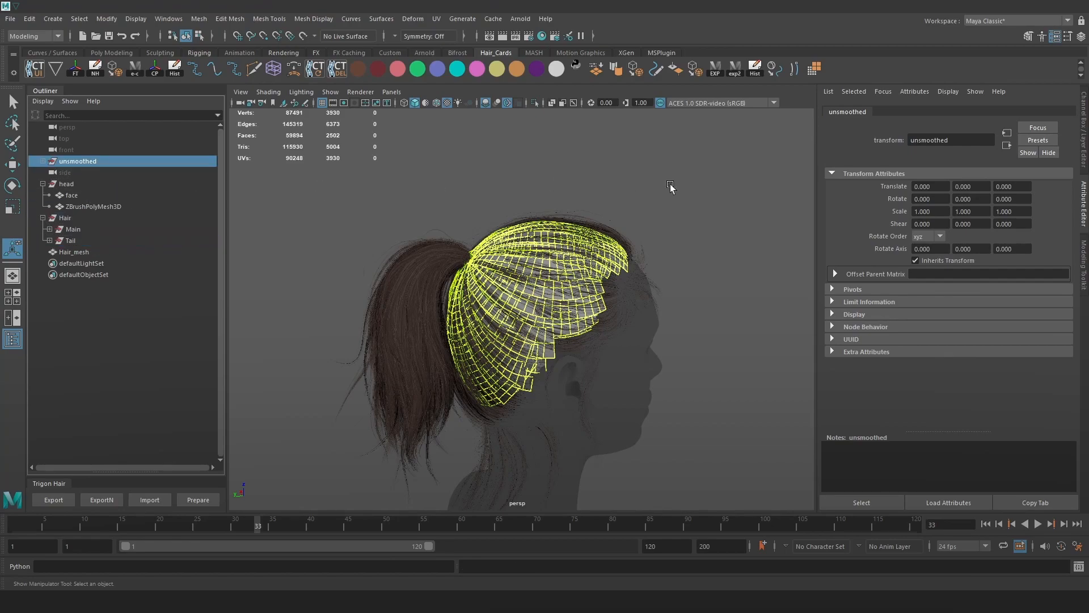
Hide the unsmoothed group so only Hair_mesh shows on the ponytail.
scroll(531, 308, "up", 2)
left_click(100, 253)
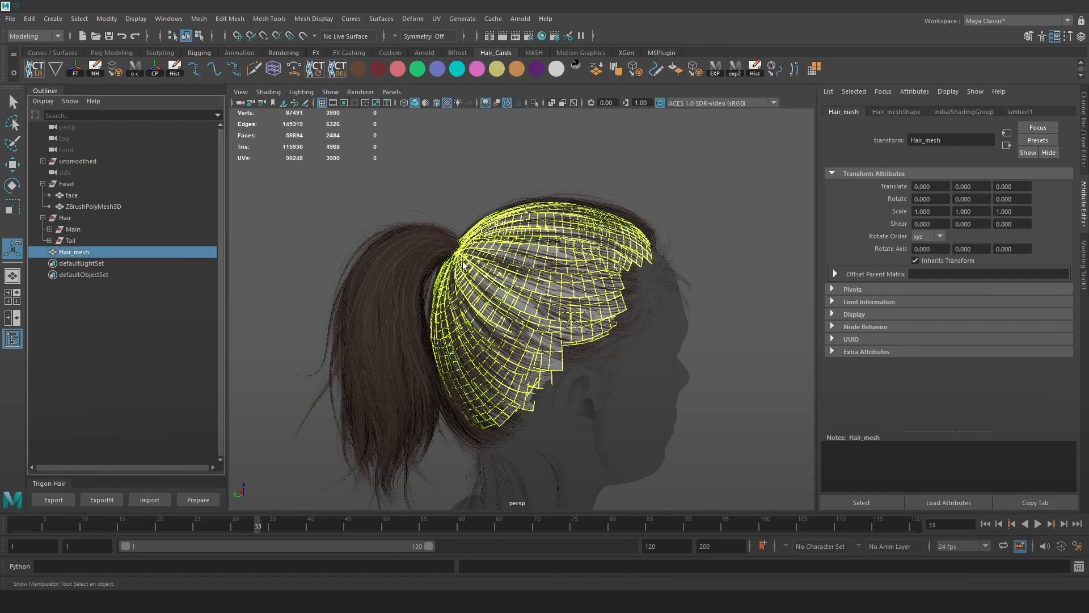
scroll(401, 269, "up", 2)
middle_click_drag(401, 269, 411, 240, "alt")
left_click(78, 162)
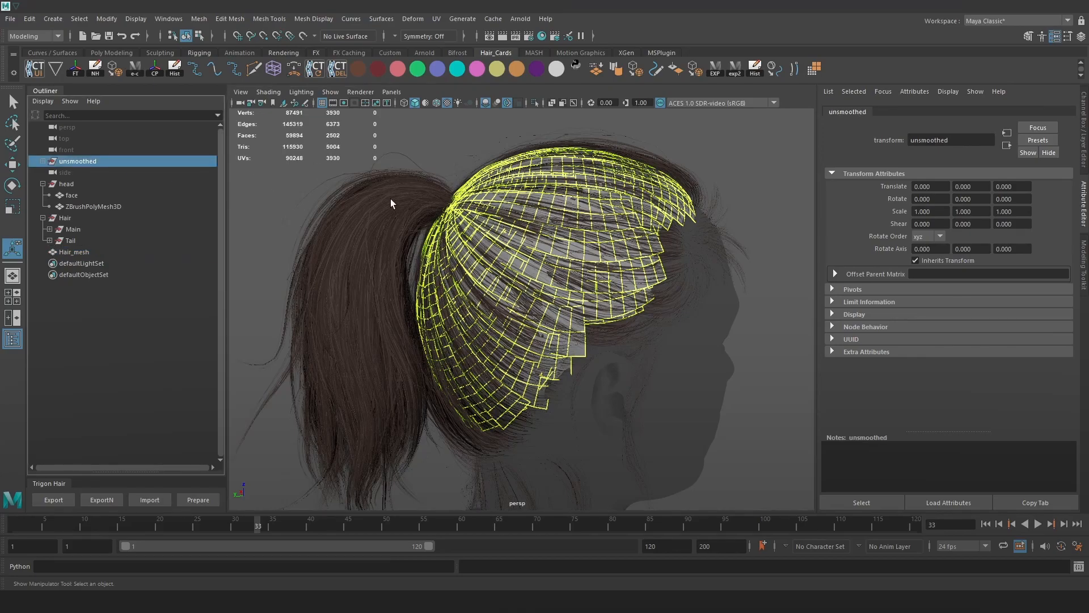
key("ctrl+h")
left_click_drag(449, 290, 504, 287, "alt")
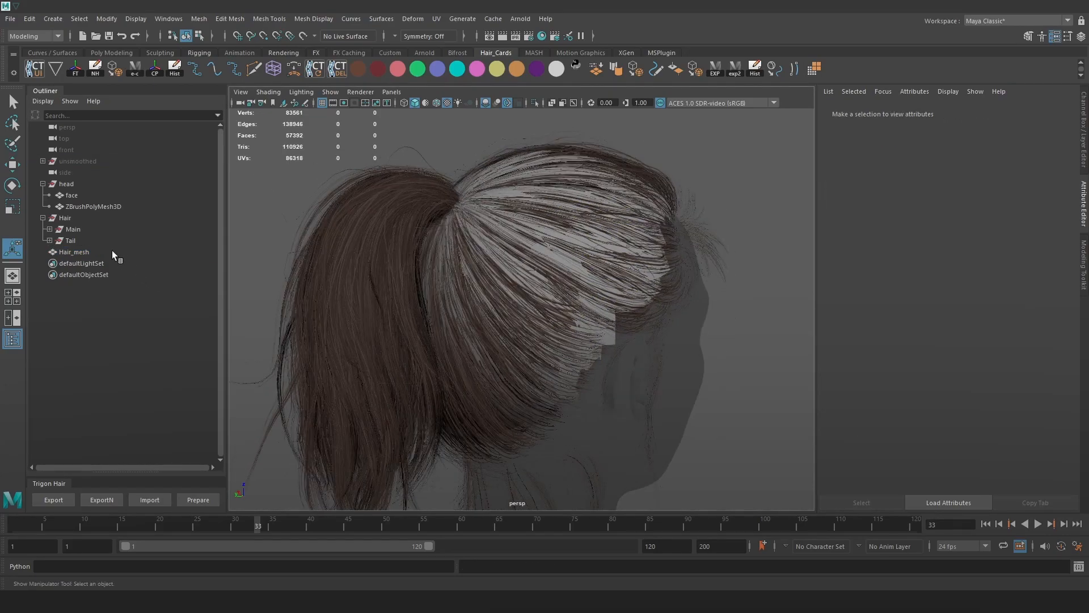
Isolate Hair_mesh in the viewport and reselect it after orbiting to the side.
left_click(113, 251)
left_click(535, 104)
left_click_drag(602, 159, 733, 207, "alt")
left_click(734, 257)
left_click_drag(734, 258, 562, 277, "alt")
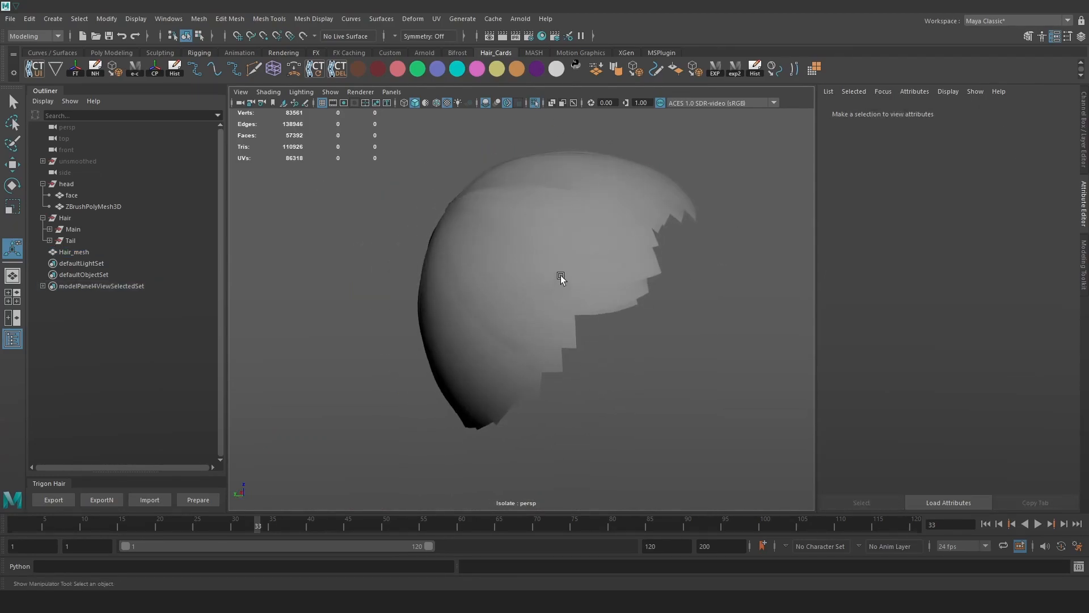
left_click(563, 300)
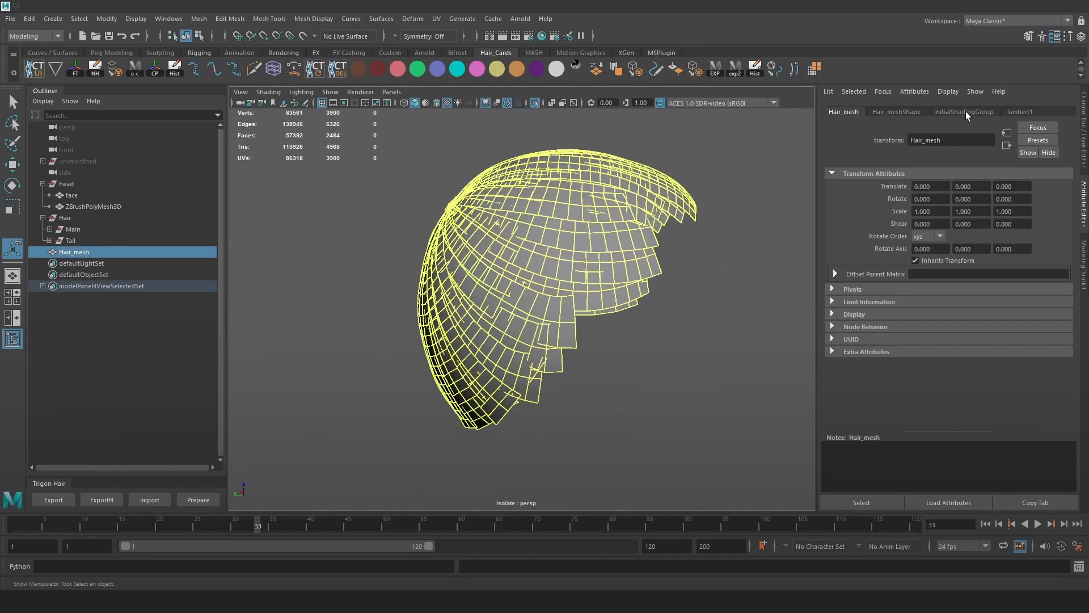
Inspect Hair_mesh's lambert1, shading group, shape and transform tabs in the Attribute Editor.
left_click(1020, 112)
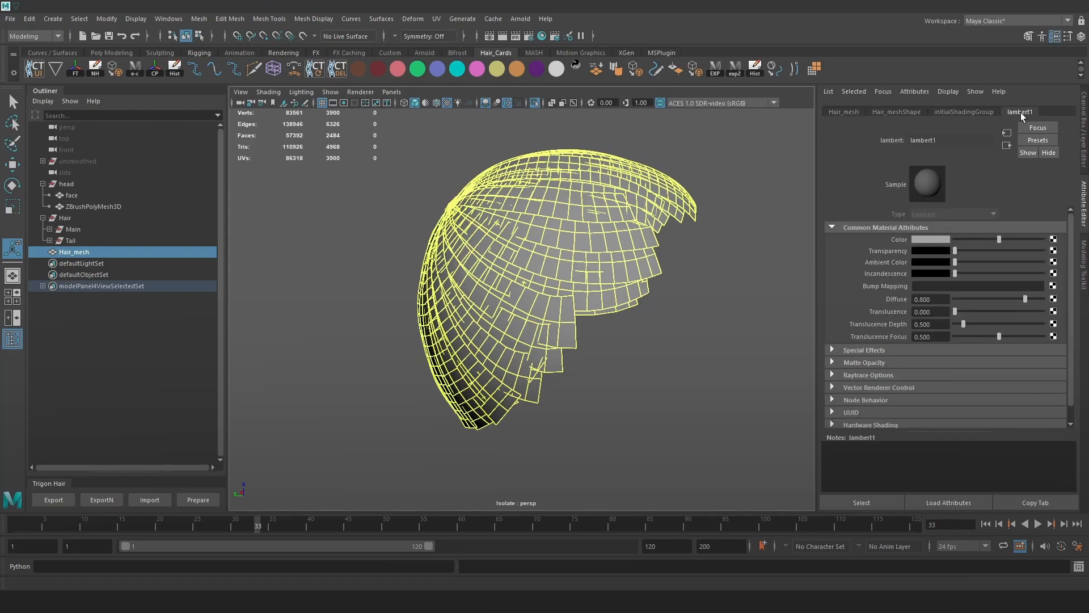
left_click(978, 111)
left_click(894, 109)
left_click(851, 113)
Tumble around the isolated hair cards from close-up, side and top angles.
right_click_drag(630, 252, 643, 245, "alt")
left_click_drag(642, 245, 714, 238, "alt")
left_click_drag(583, 263, 519, 241, "alt")
right_click_drag(519, 242, 615, 319, "alt")
left_click_drag(615, 319, 572, 265, "alt")
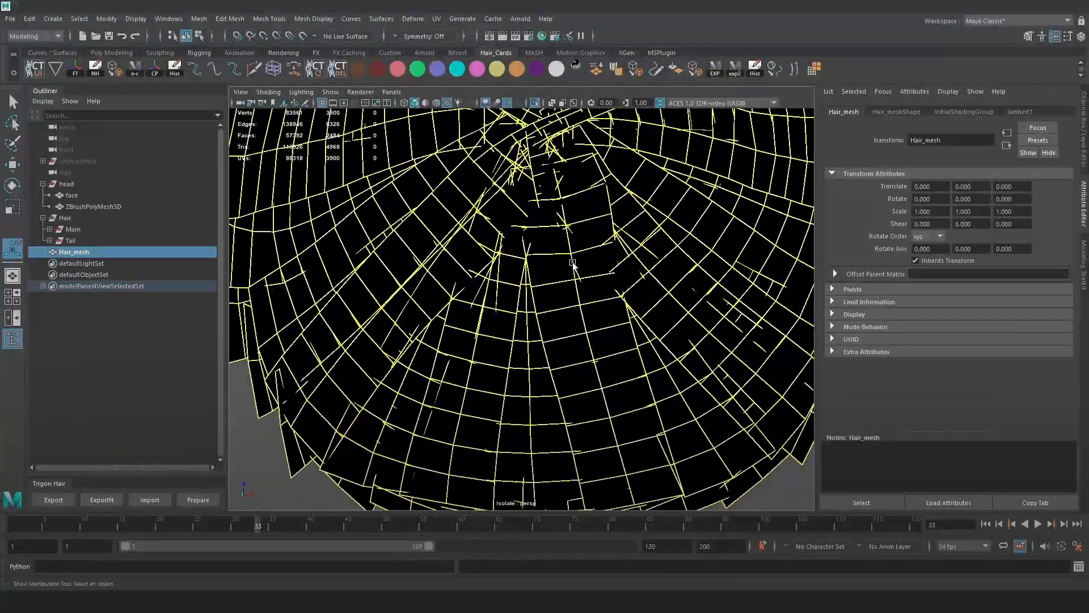
right_click_drag(639, 332, 577, 287, "alt")
left_click_drag(577, 287, 641, 336, "alt")
right_click_drag(623, 299, 642, 293, "alt")
right_click_drag(628, 246, 599, 264, "alt")
mouse_move(599, 265)
left_mouse_down("alt")
mouse_move(706, 249)
mouse_move(594, 268)
left_mouse_up("alt")
Reselect Hair_mesh from a wider view of the head and open the UV menu.
left_click(654, 264)
left_click(585, 260)
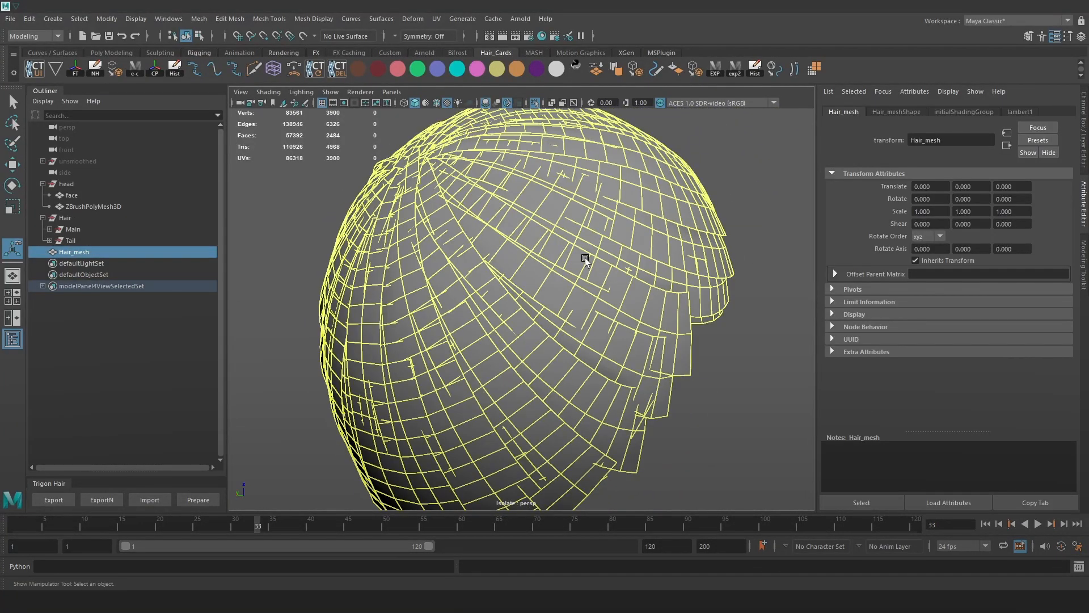
left_click(739, 359)
left_click_drag(691, 326, 513, 271, "alt")
left_click(513, 271)
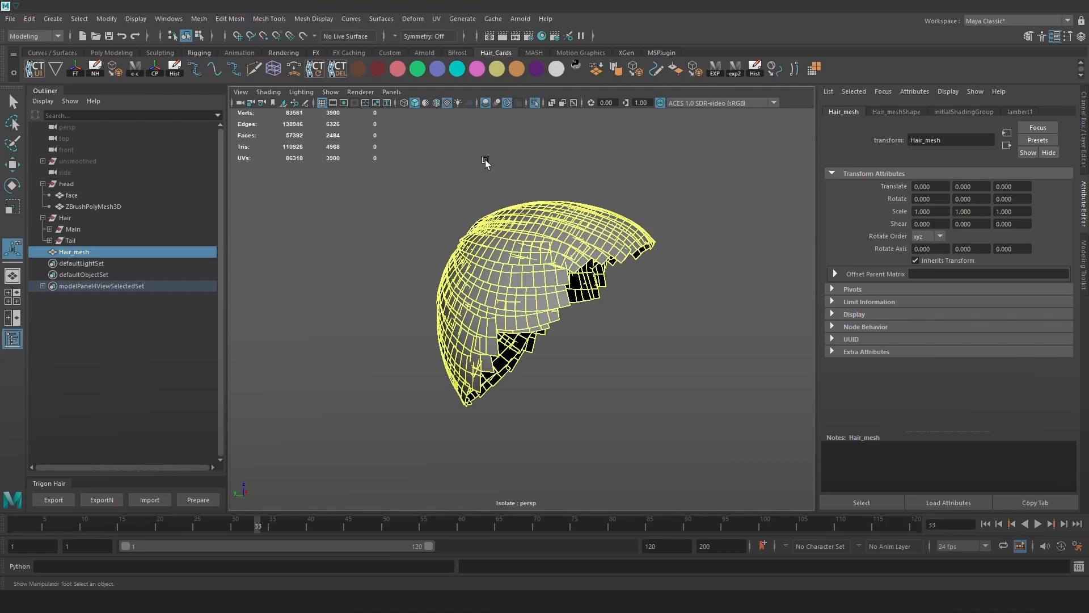
left_click(435, 19)
Open the UV Editor for Hair_mesh, frame it, and switch to UV Shell selection.
left_click(461, 36)
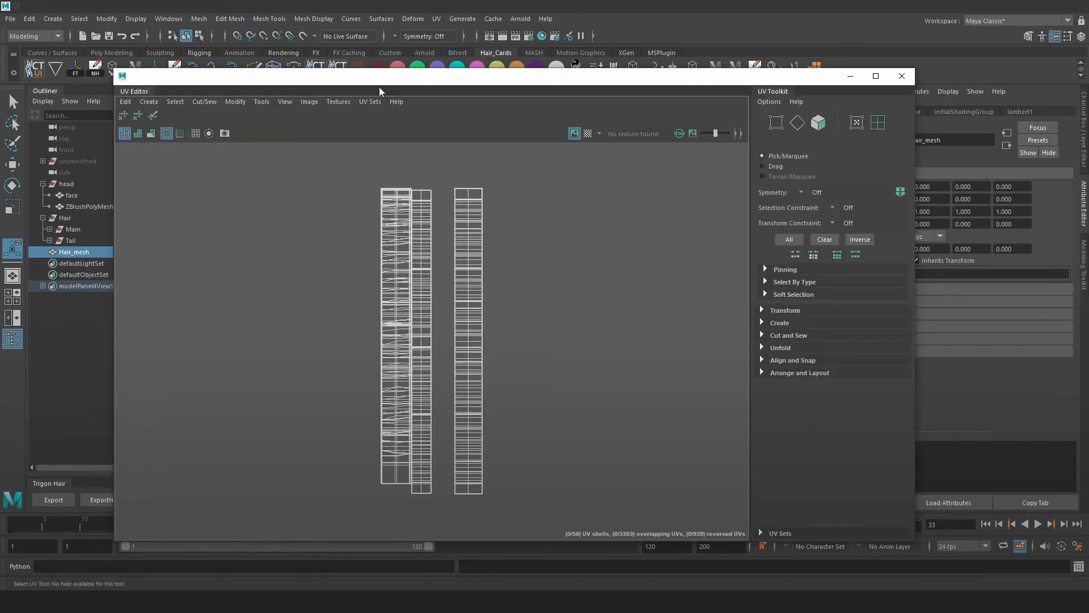
left_click_drag(394, 74, 765, 111)
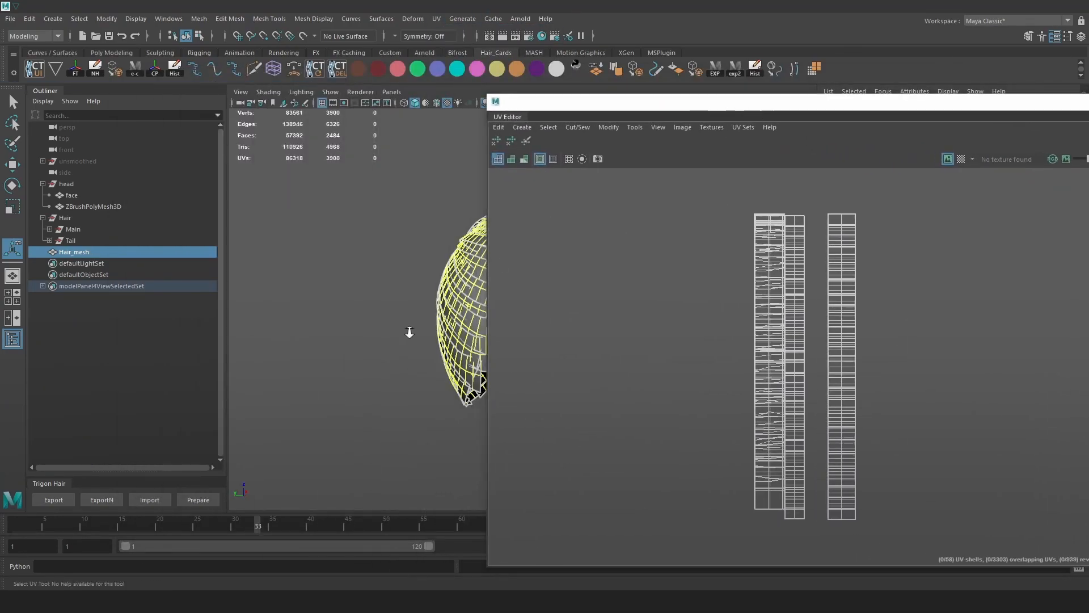
key("f")
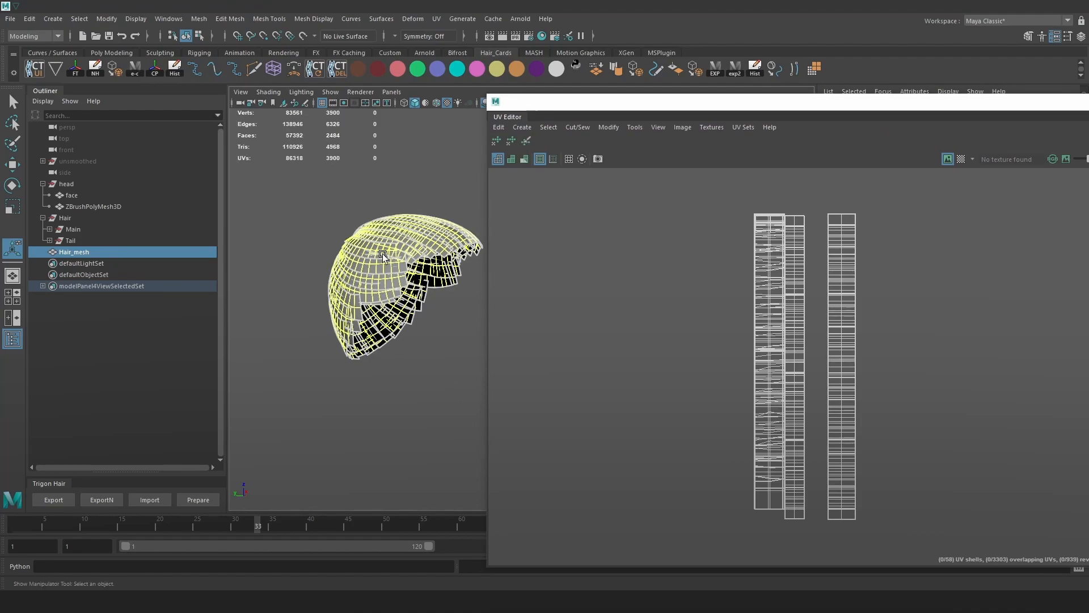
right_click_drag(754, 271, 870, 240)
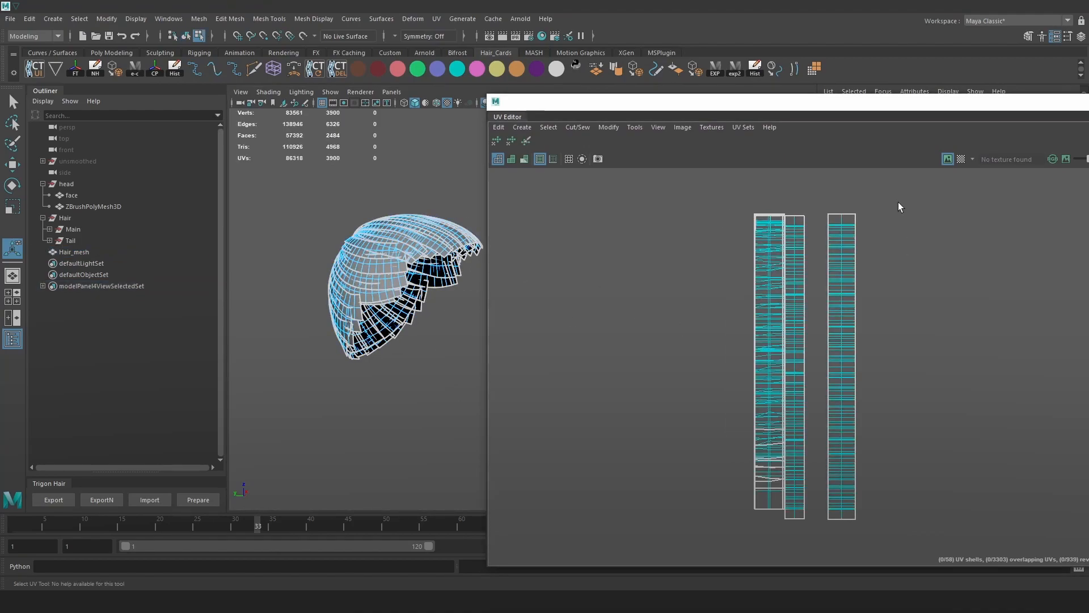
scroll(776, 217, "up", 3)
scroll(740, 210, "down", 5)
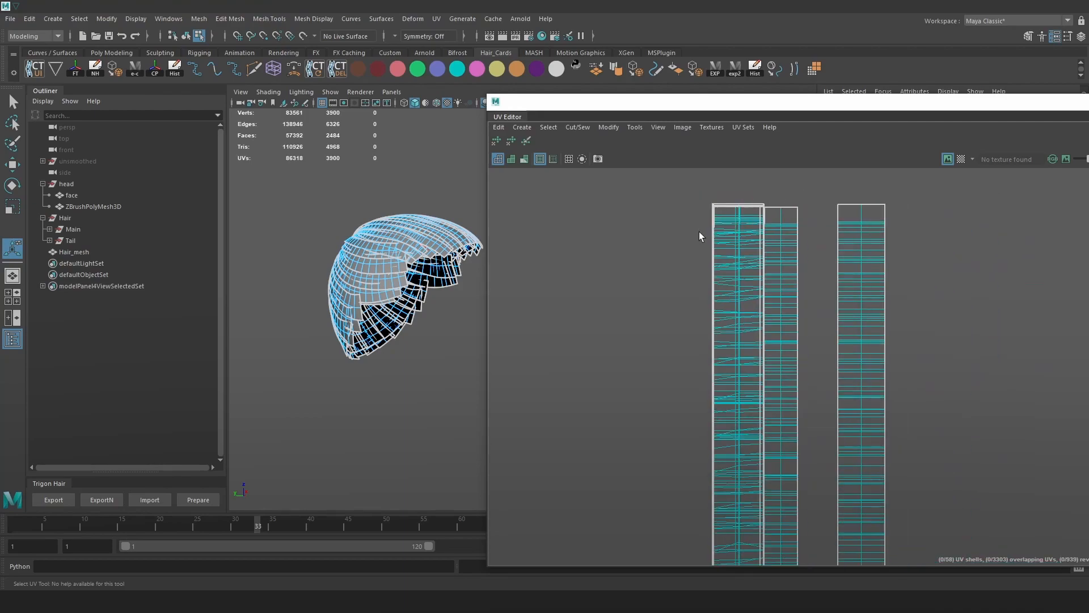
Marquee-select the left UV shells, then deselect stray and middle-column shells, leaving 756 faces.
left_click_drag(657, 198, 734, 507)
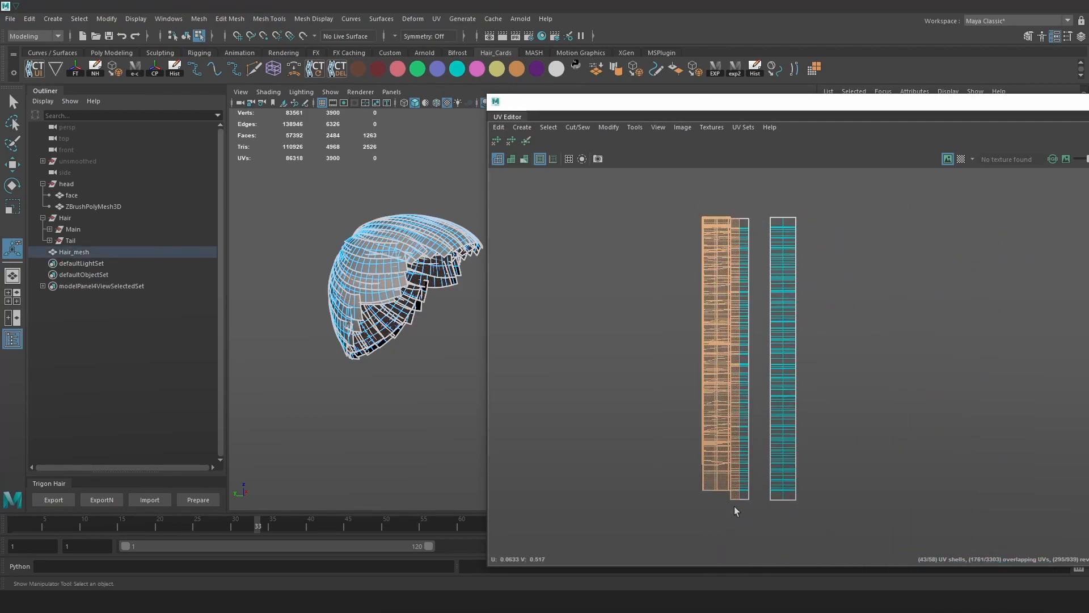
scroll(734, 507, "up", 3)
left_click(734, 483, "ctrl")
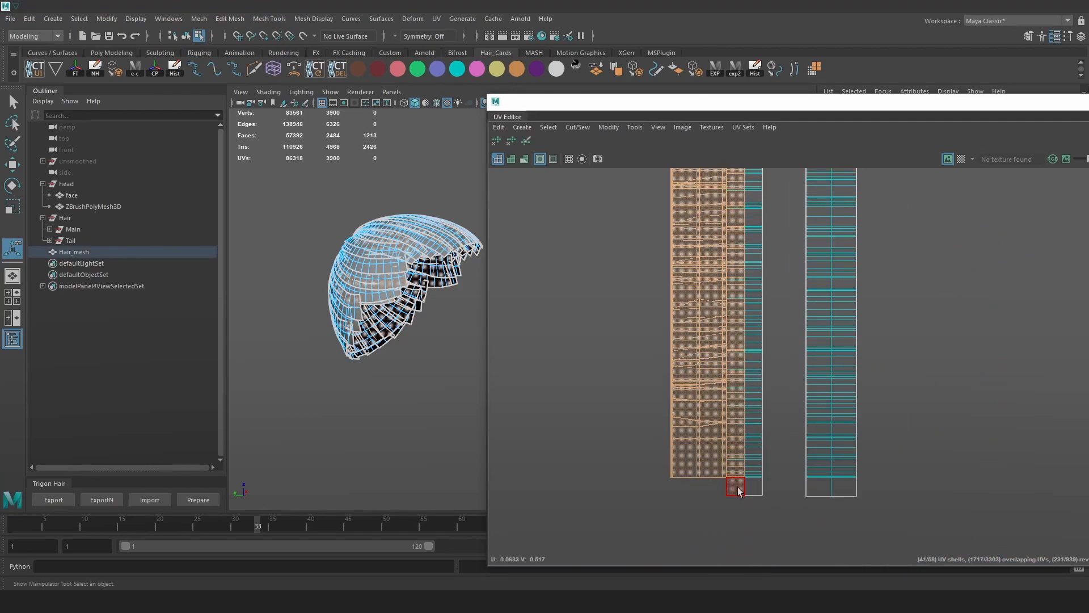
left_click(757, 481, "ctrl")
left_click_drag(779, 469, 730, 257, "ctrl")
middle_click_drag(756, 275, 751, 431, "alt")
left_click_drag(743, 367, 725, 241, "ctrl")
middle_click_drag(751, 265, 756, 421, "alt")
left_click_drag(781, 443, 728, 230, "ctrl")
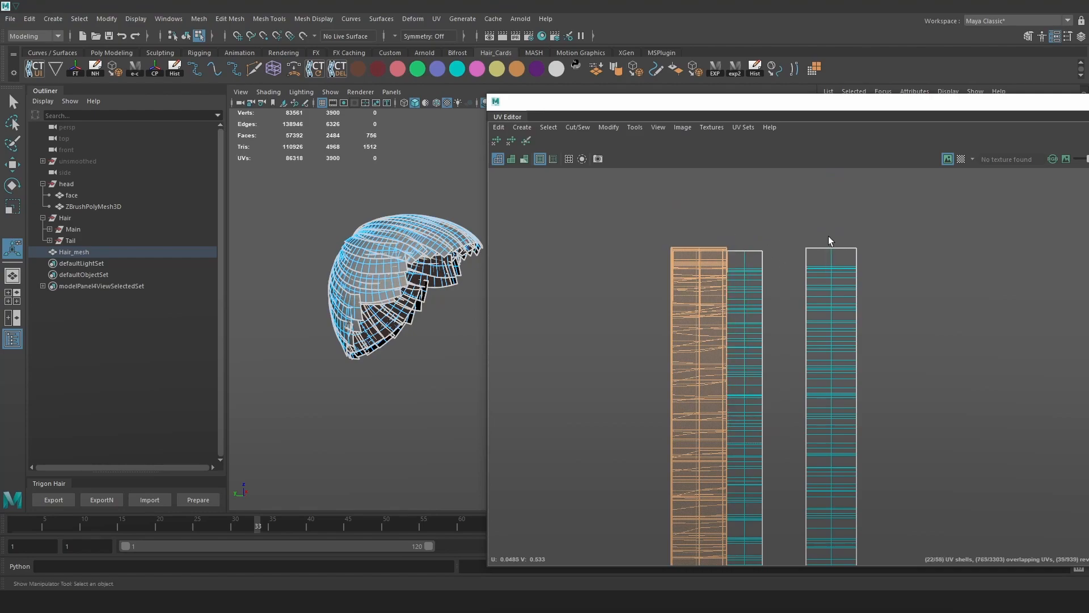
Close the UV Editor and frame the selected hair cards in the viewport.
left_click_drag(966, 107, 754, 110)
left_click(1064, 106)
scroll(545, 306, "up", 5)
middle_click_drag(463, 263, 654, 273, "alt")
left_click_drag(657, 274, 596, 271, "alt")
Extract the selected faces from Hair_mesh with Edit Mesh > Extract.
key("w")
right_click_drag(596, 271, 676, 328, "alt")
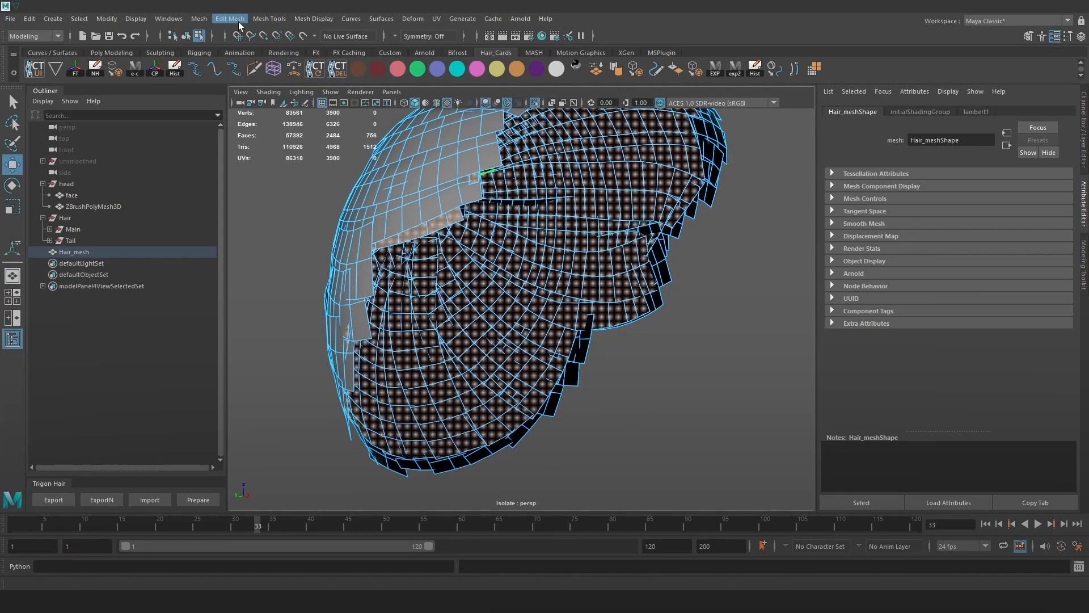
left_click(202, 18)
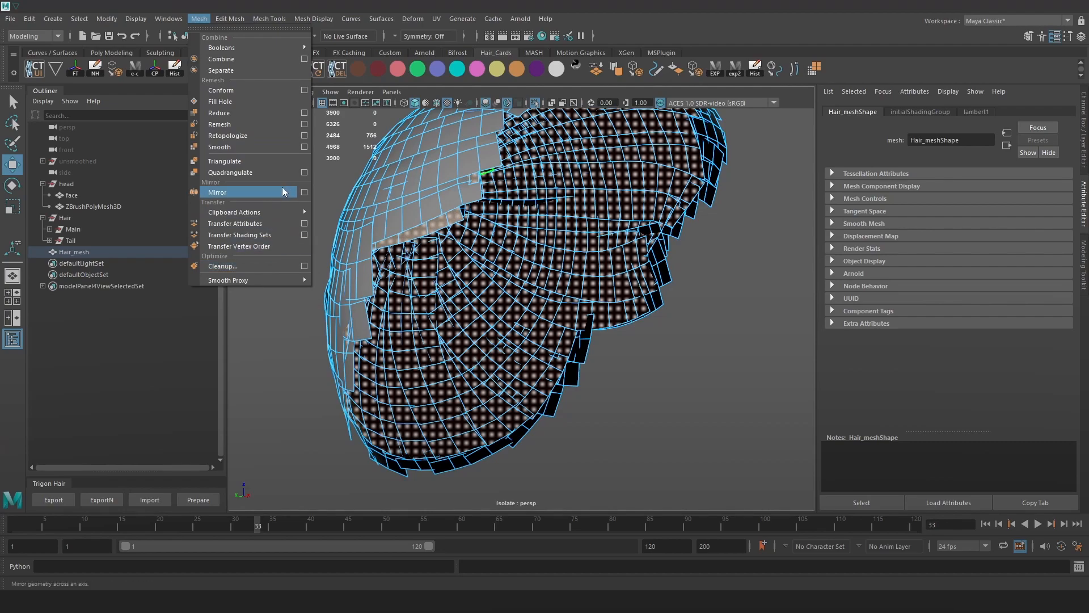
mouse_move(230, 18)
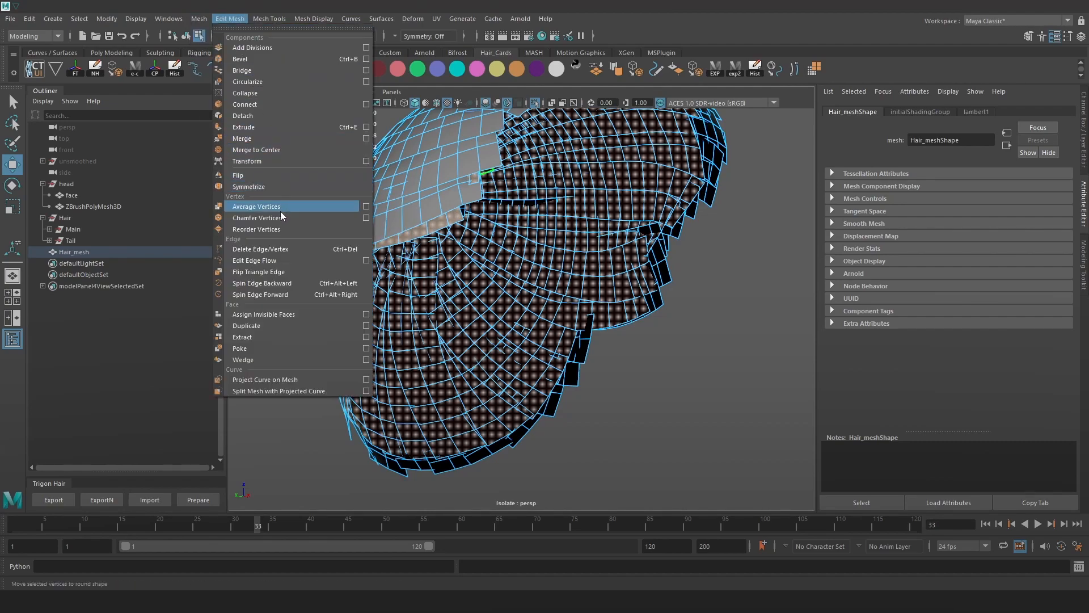
left_click(284, 340)
Rename the extracted polySurface23 piece to breakup in the Outliner.
left_click(43, 252)
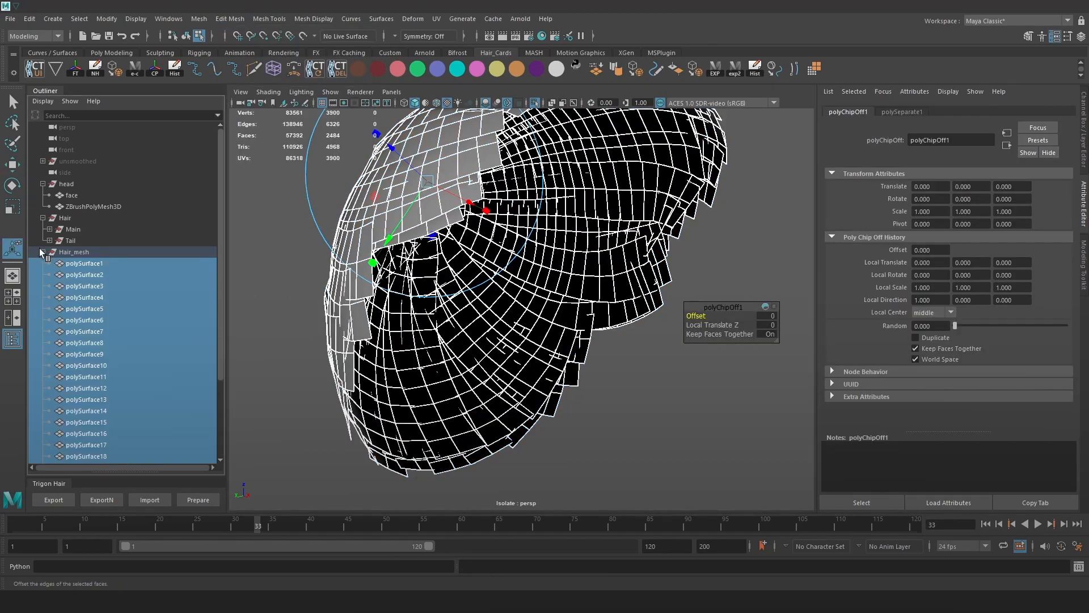
scroll(119, 290, "down", 3)
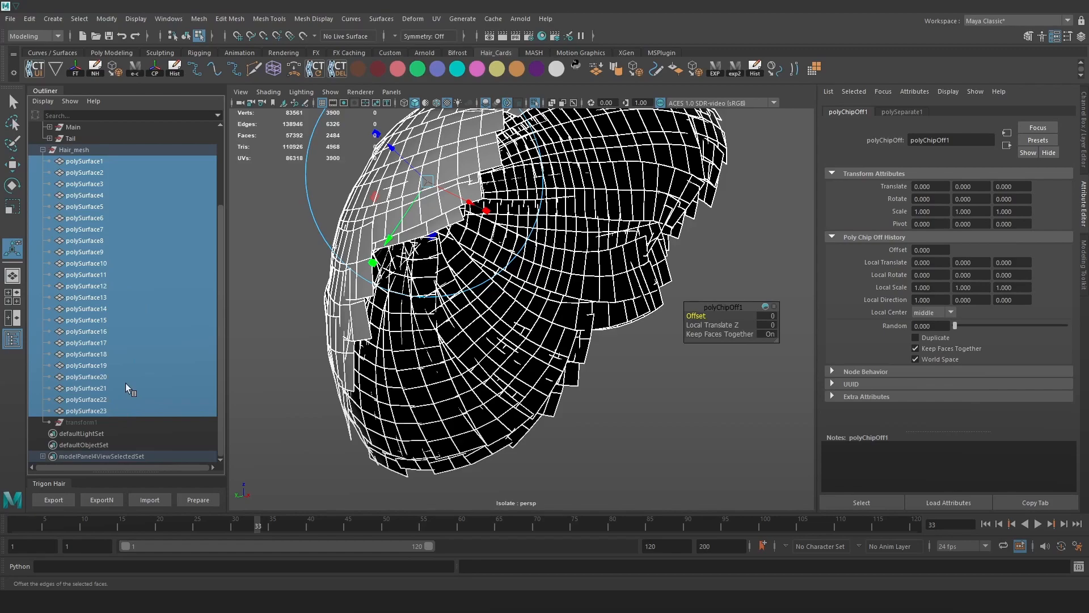
left_click(74, 150)
left_click(110, 408)
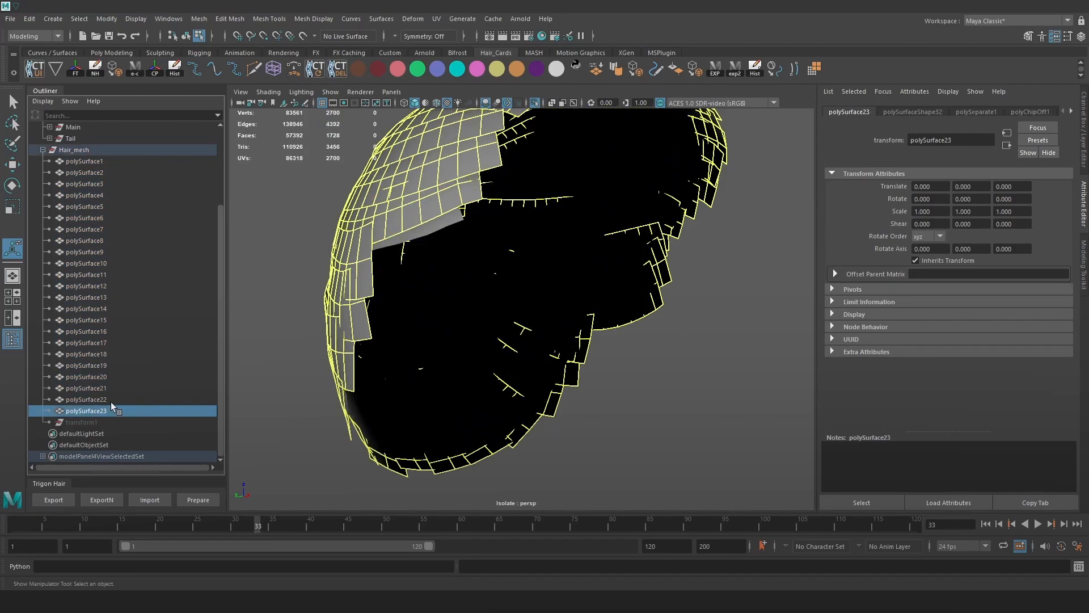
left_click(111, 400)
left_click(107, 410)
double_click(107, 410)
type("breakup")
key("Return")
Move breakup out of Hair_mesh to the scene's top level.
middle_click_drag(109, 412, 124, 260)
middle_click_drag(124, 142, 122, 147)
scroll(108, 227, "up", 3)
middle_click_drag(79, 256, 94, 158)
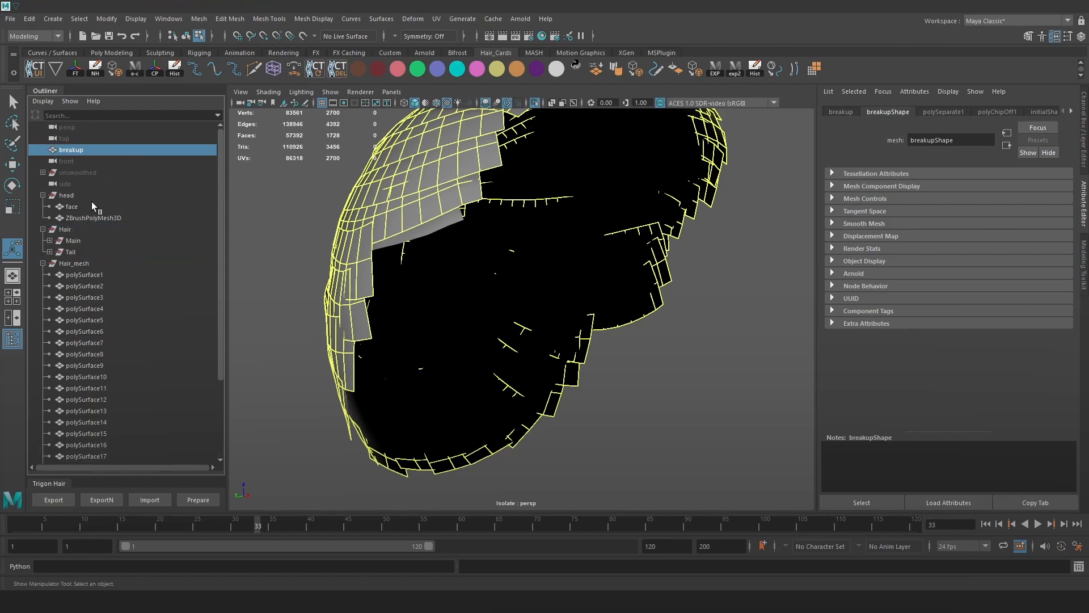
Combine the remaining Hair_mesh pieces into one mesh and delete its history.
left_click(90, 264)
scroll(528, 255, "down", 3)
left_click_drag(585, 250, 555, 267, "alt")
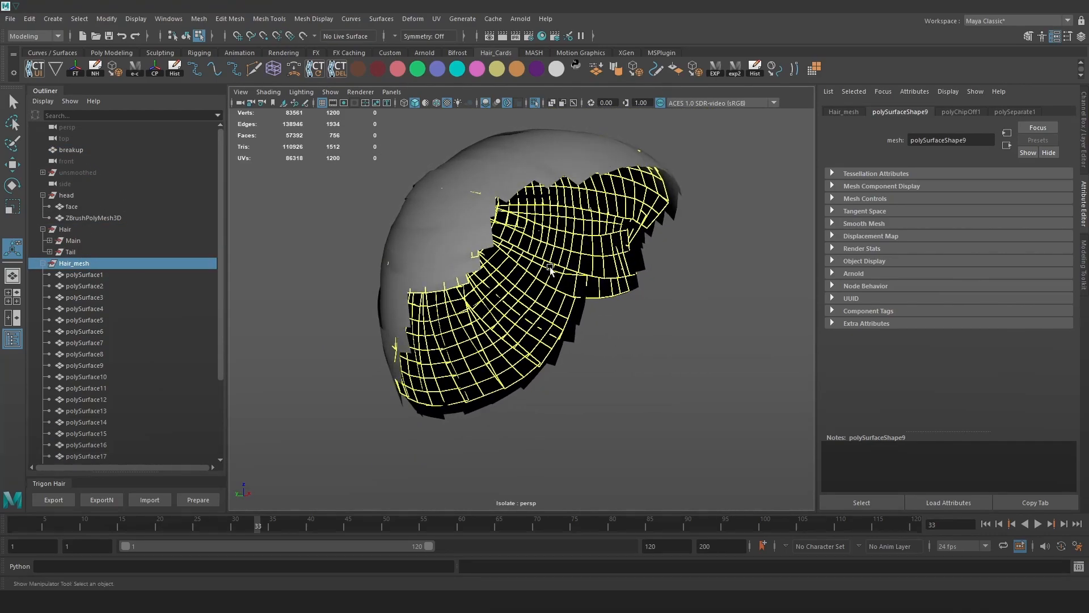
key("space")
left_click(415, 281)
left_click(447, 326)
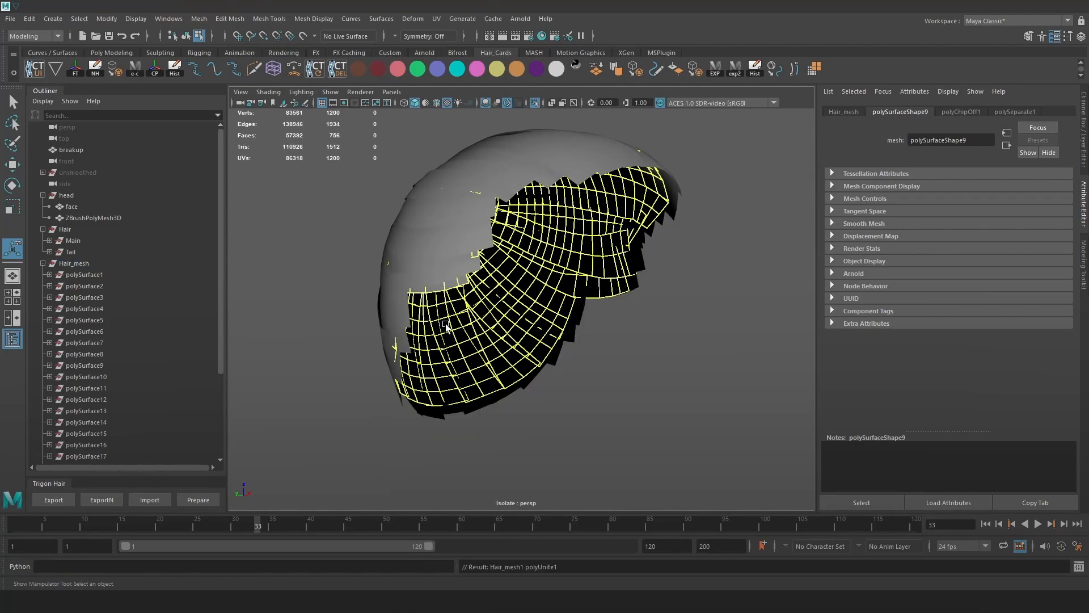
scroll(450, 271, "up", 3)
left_click(177, 73)
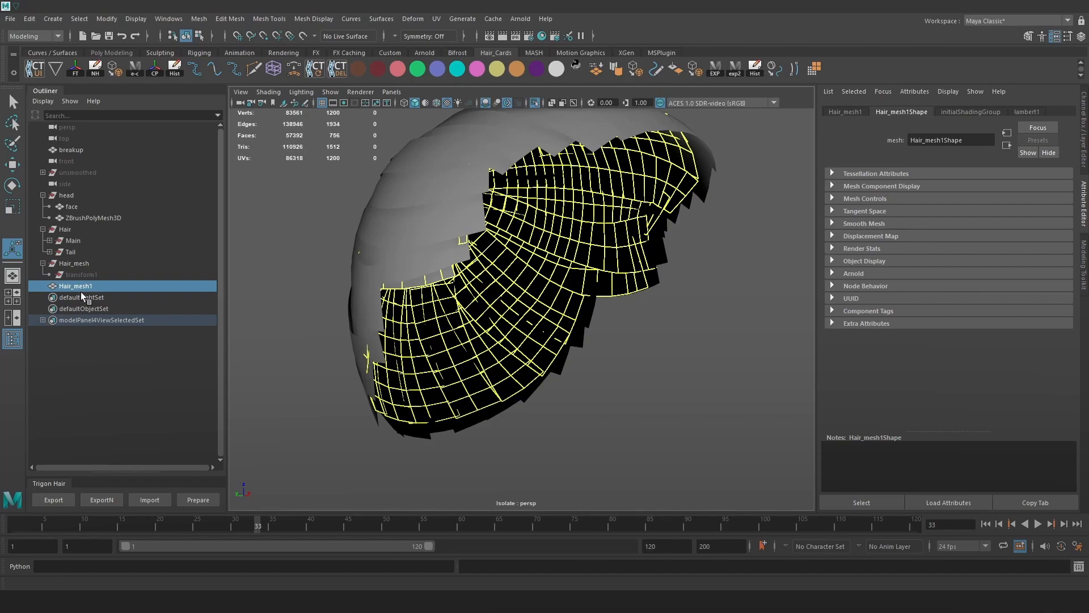
Rename the combined mesh Base and breakup to Breakup, moving Base to the top level.
double_click(76, 286)
type("Base")
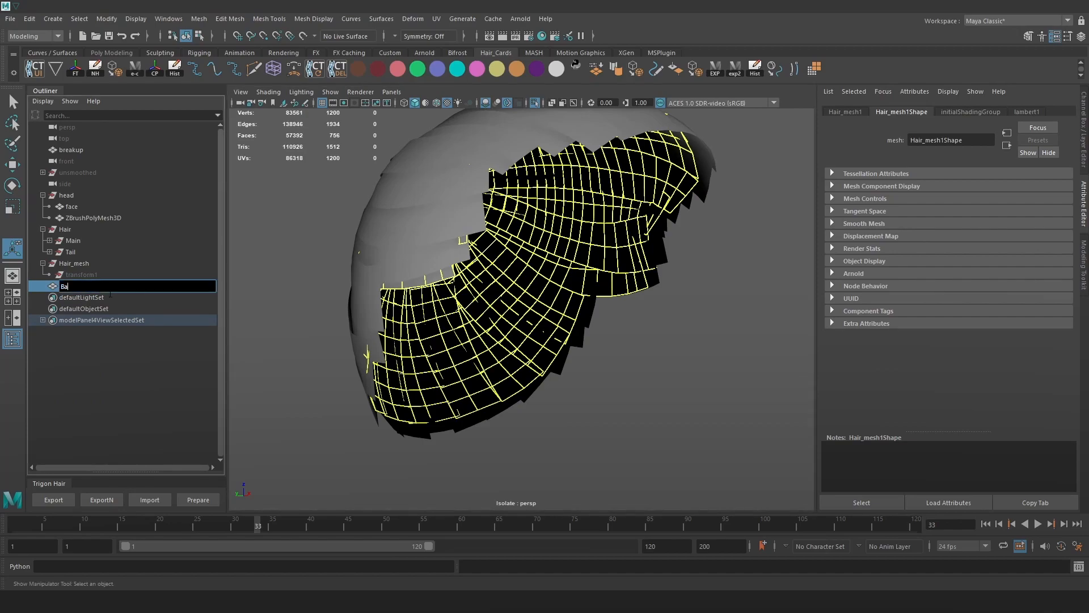
key("Return")
left_click(78, 154)
double_click(79, 153)
key("BackSpace")
type("B")
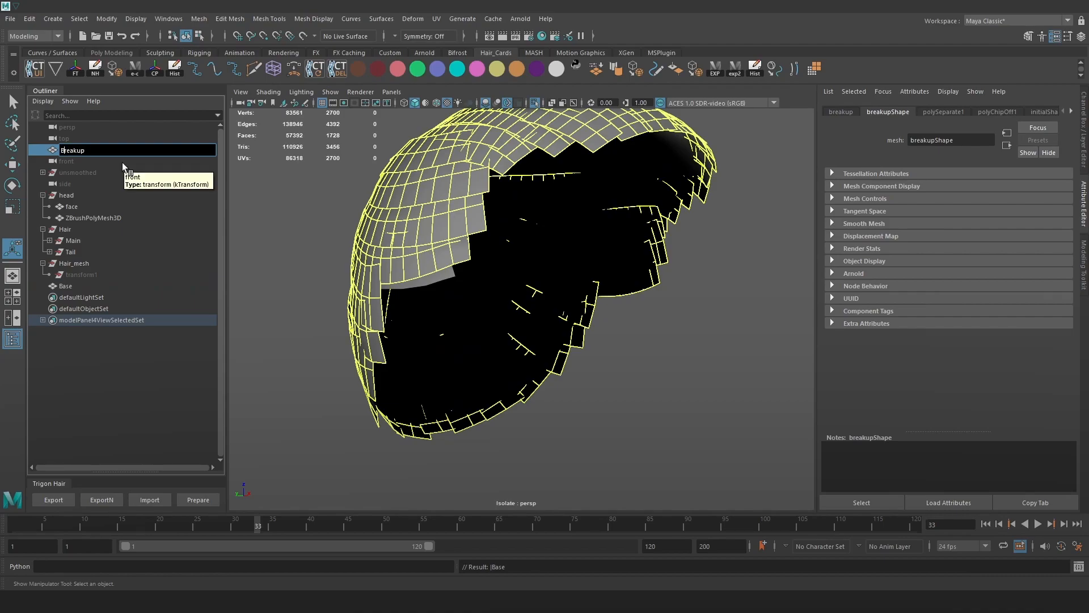
key("Return")
left_click_drag(71, 284, 80, 144)
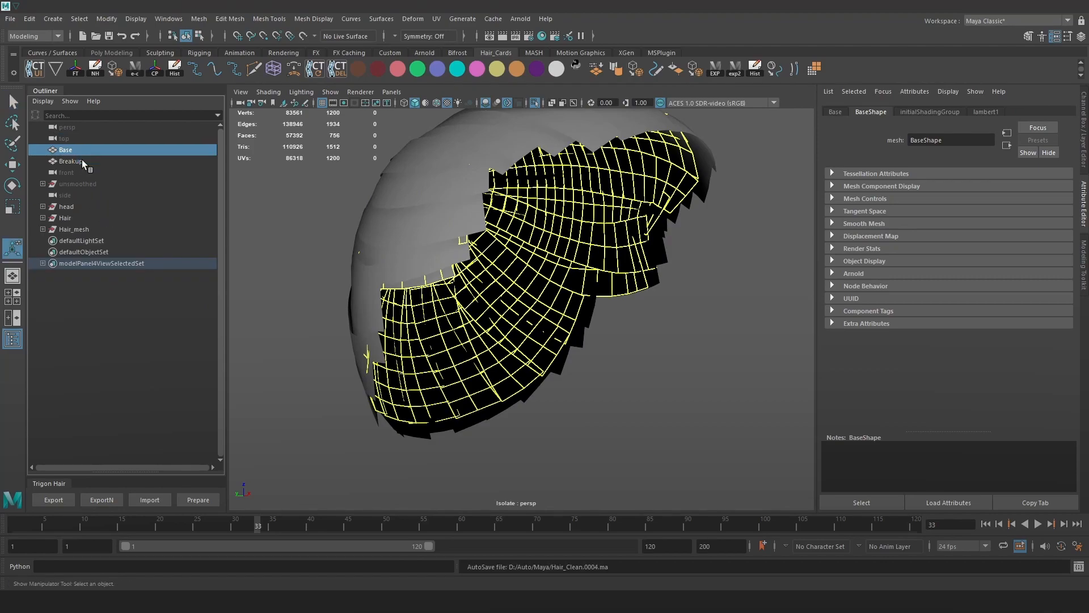
Group Base and Breakup with Ctrl+G and name the group smoothed.
left_click(79, 162, "ctrl")
key("ctrl+g")
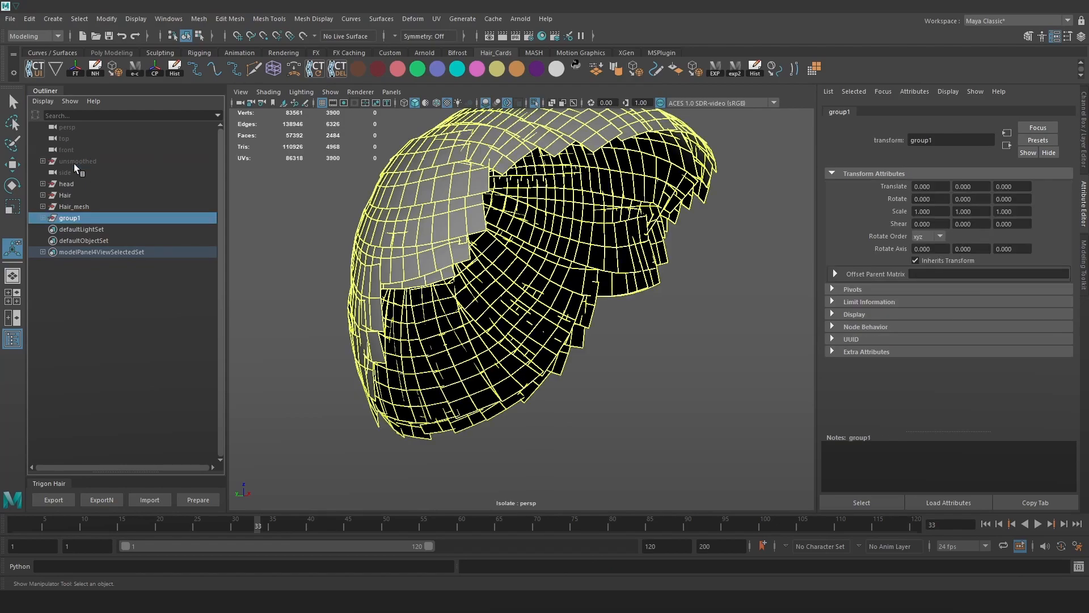
double_click(80, 222)
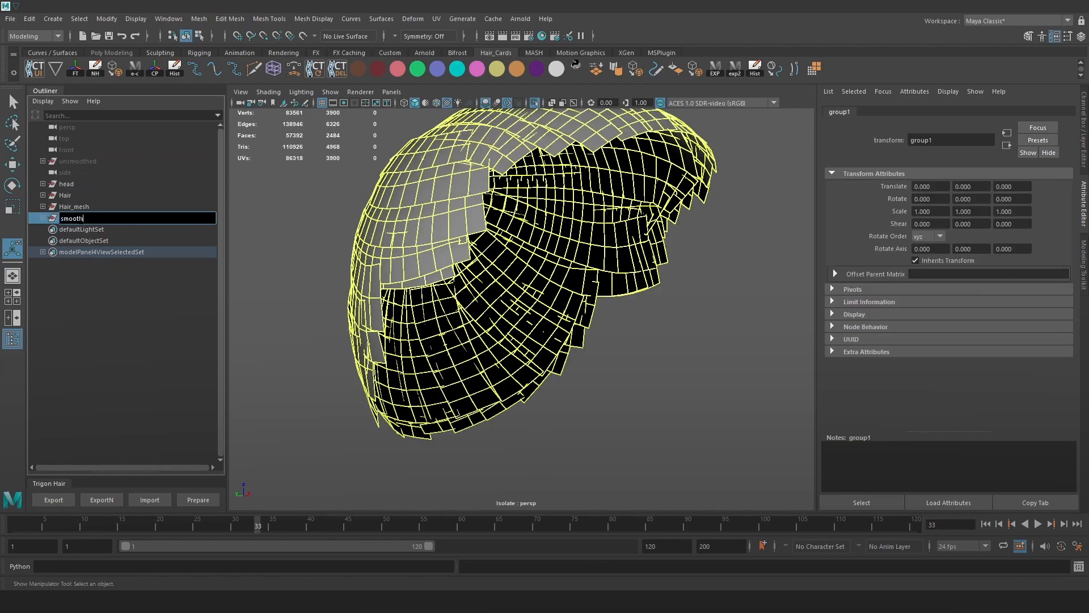
key("Return")
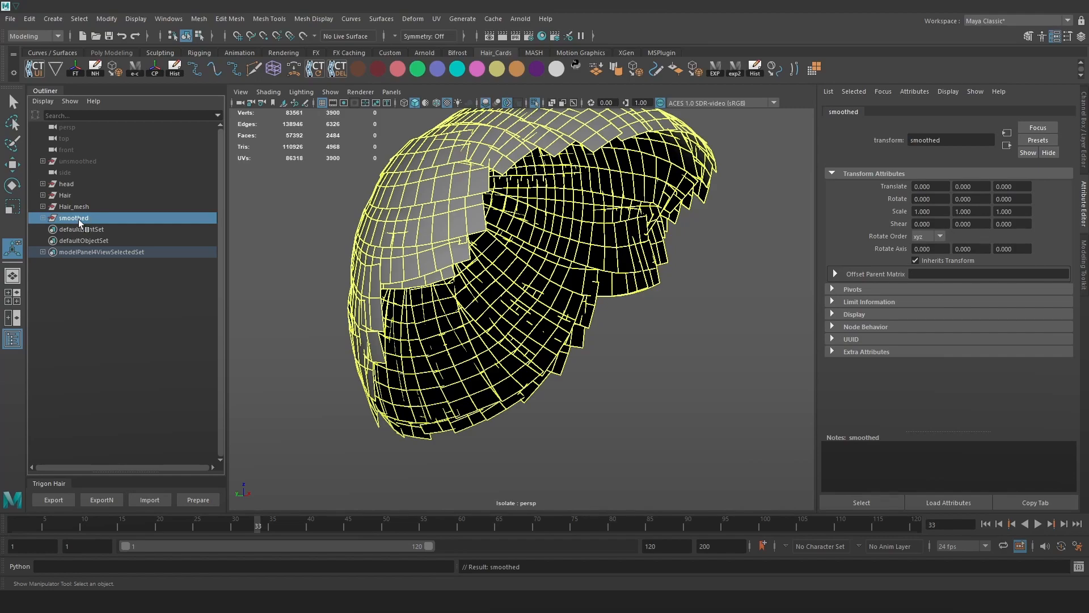
Unhide the unsmoothed group, then isolate only smoothed in the viewport and zoom out.
key("w")
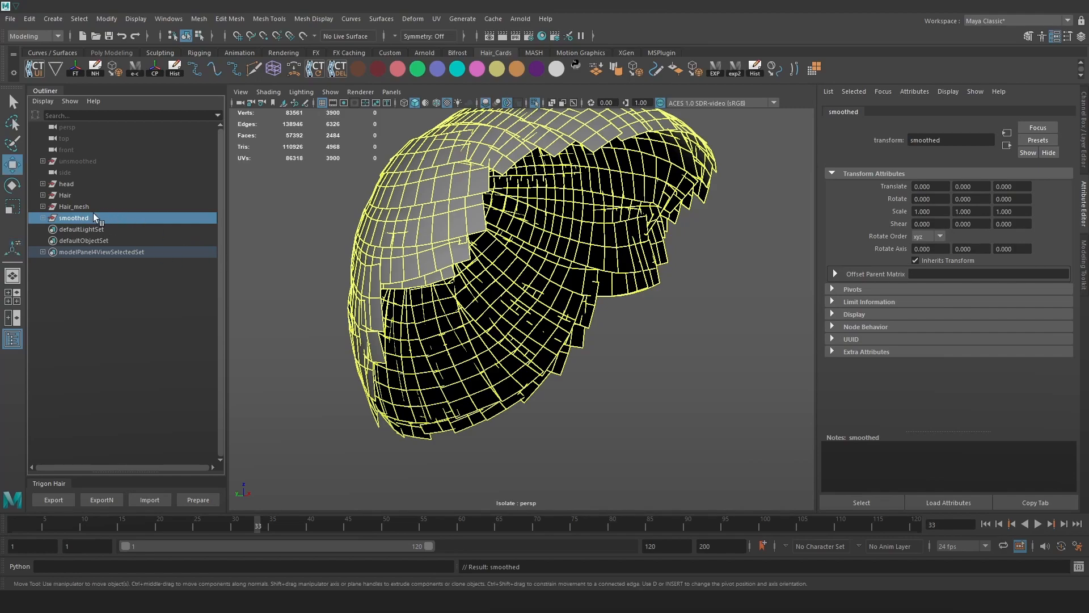
left_click(78, 162)
key("shift+h")
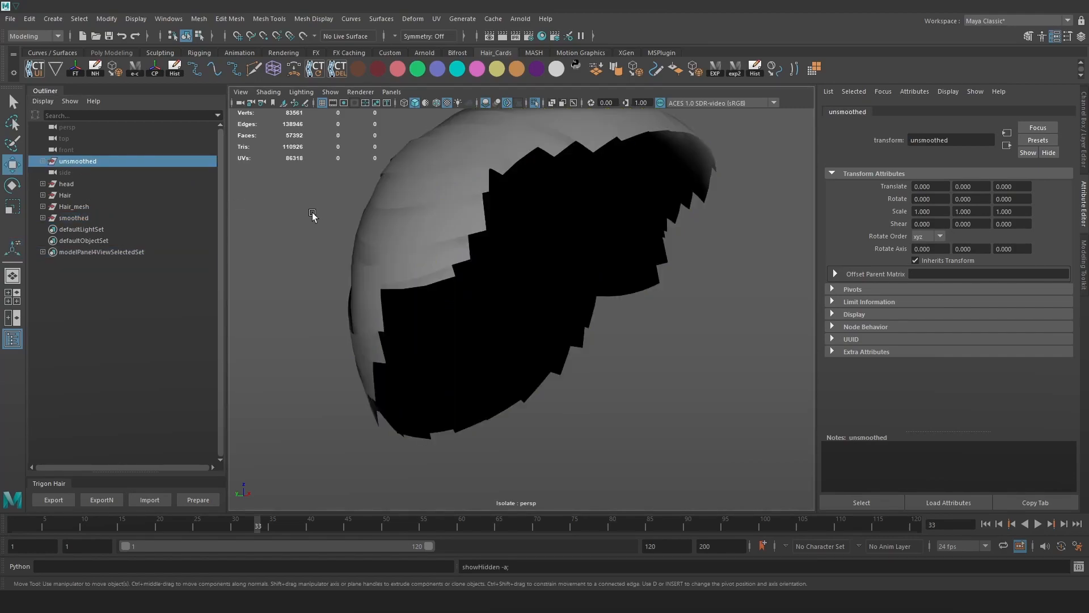
left_click(534, 103)
left_click(98, 218, "ctrl")
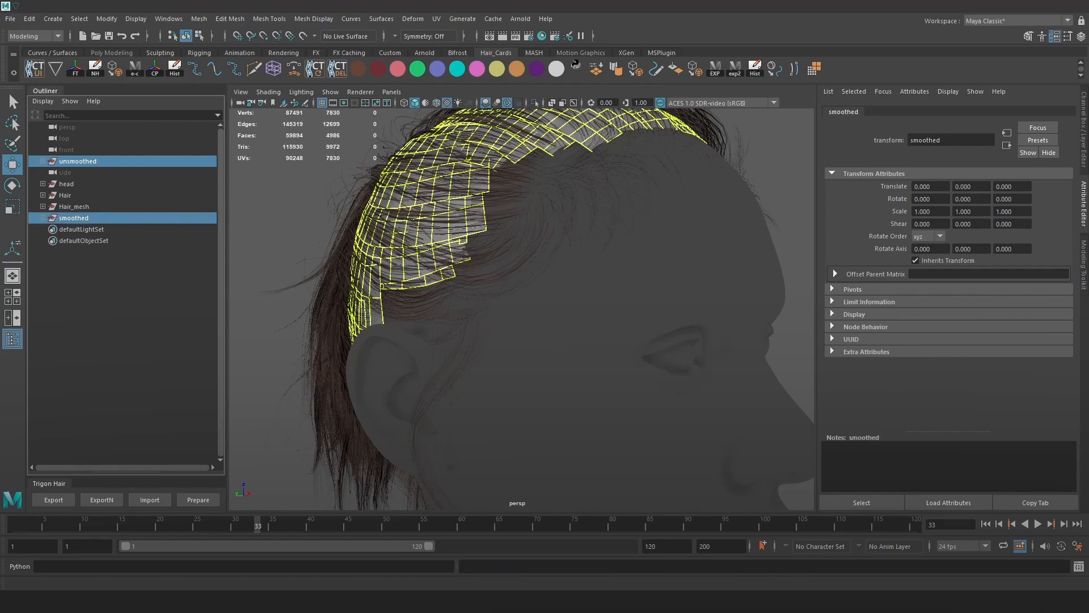
left_click(536, 103)
key("f")
left_click(135, 218)
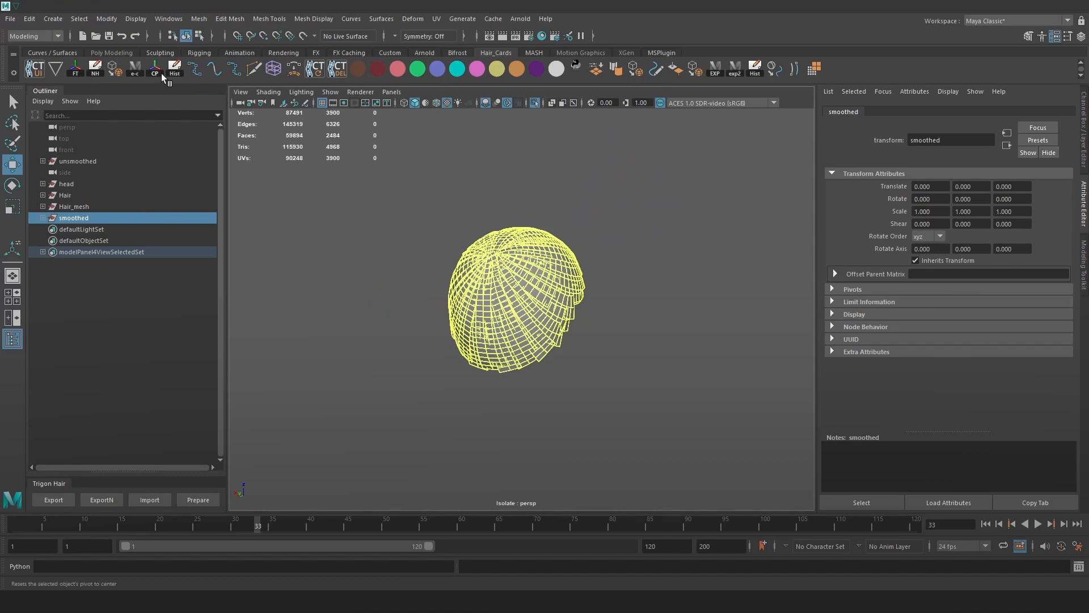
right_click(540, 260)
right_click_drag(647, 310, 600, 271, "alt")
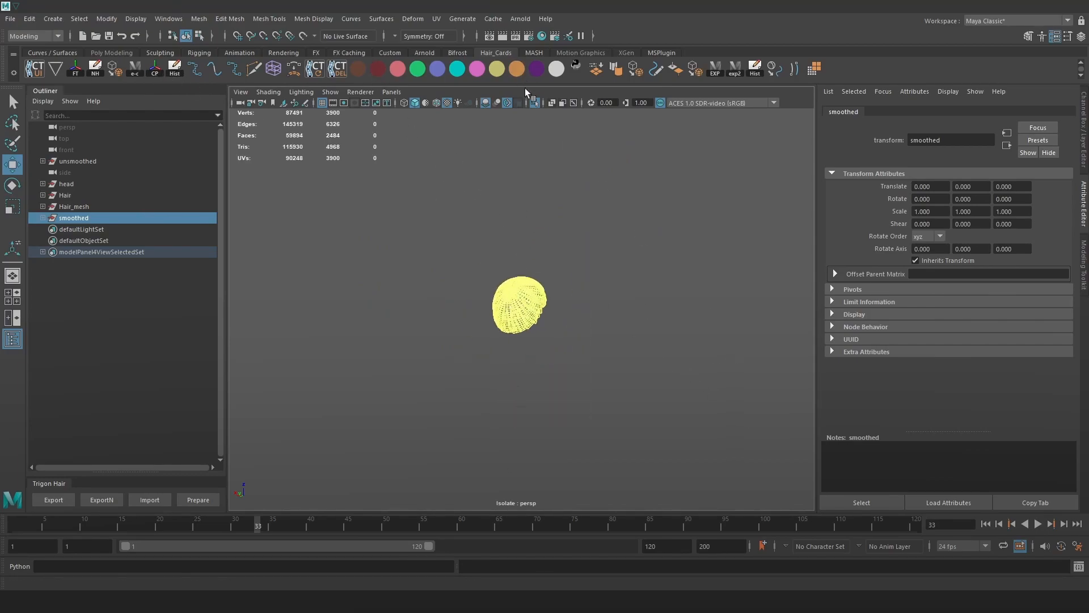
Turn off Isolate Select and zoom in on the stray flat card away from the head.
left_click(535, 103)
left_click_drag(552, 142, 625, 225, "alt")
left_click(625, 225)
left_click(80, 216)
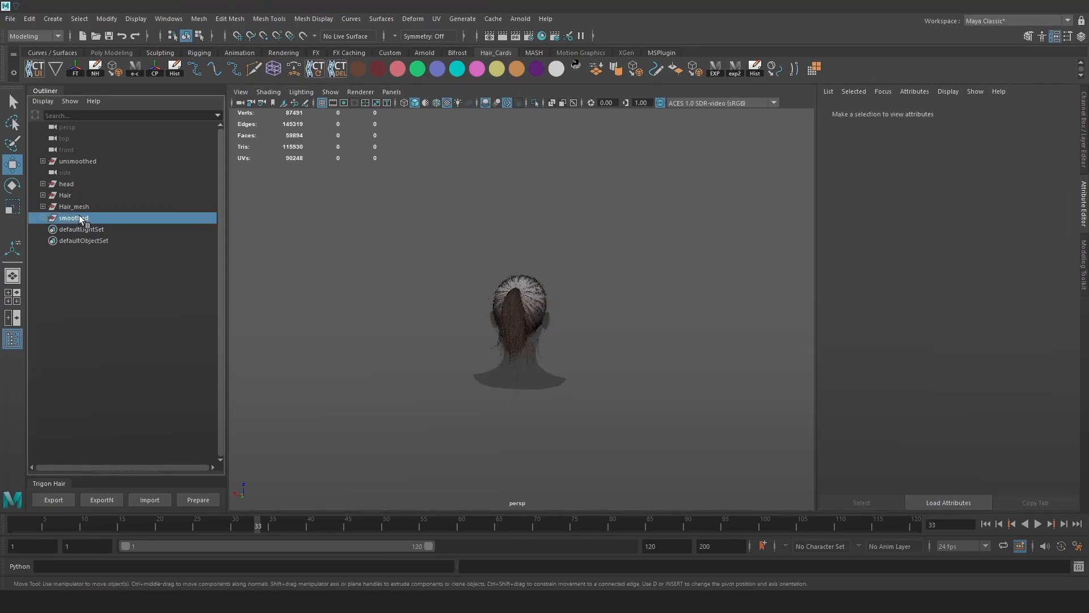
left_click(72, 160)
right_click_drag(539, 290, 493, 251, "alt")
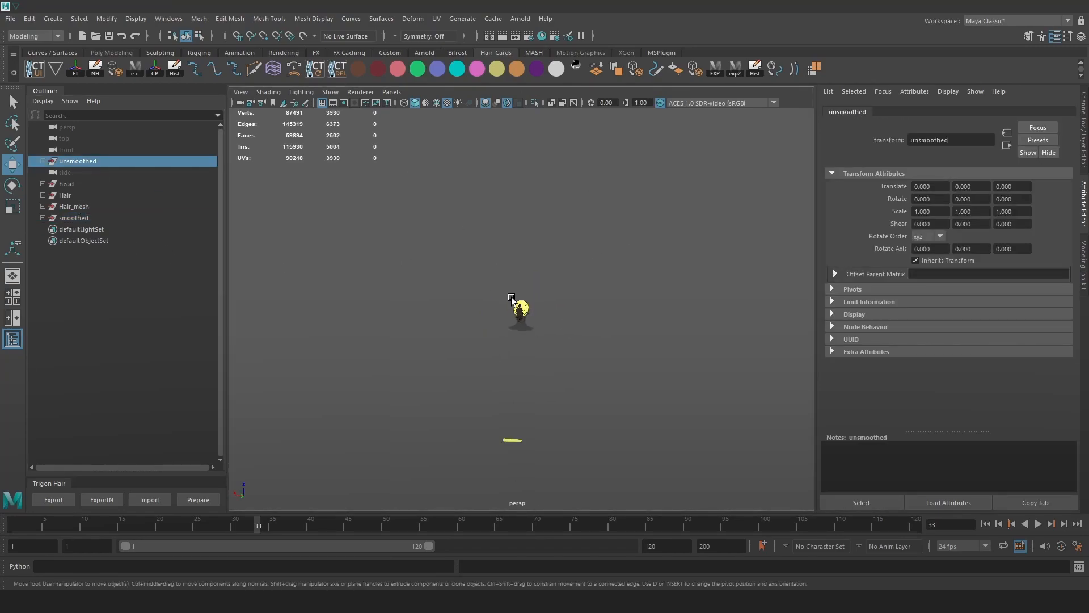
middle_click_drag(522, 405, 569, 286, "alt")
right_click_drag(569, 286, 633, 423, "alt")
Delete the stray card faces below the head, including a 64-face selection.
right_click_drag(594, 329, 590, 329)
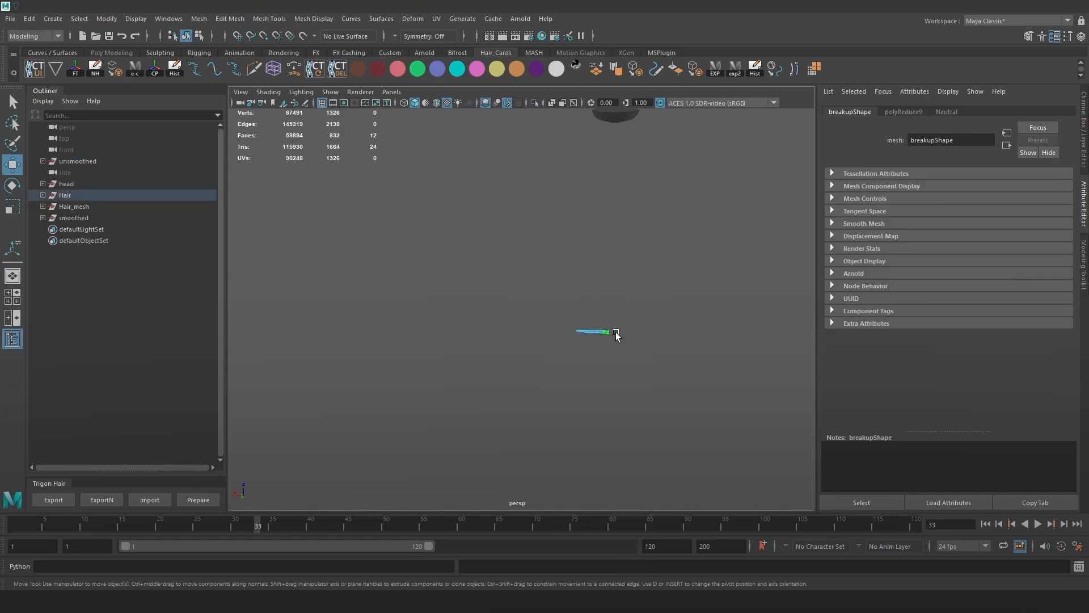
left_click_drag(609, 330, 480, 259)
key("Delete")
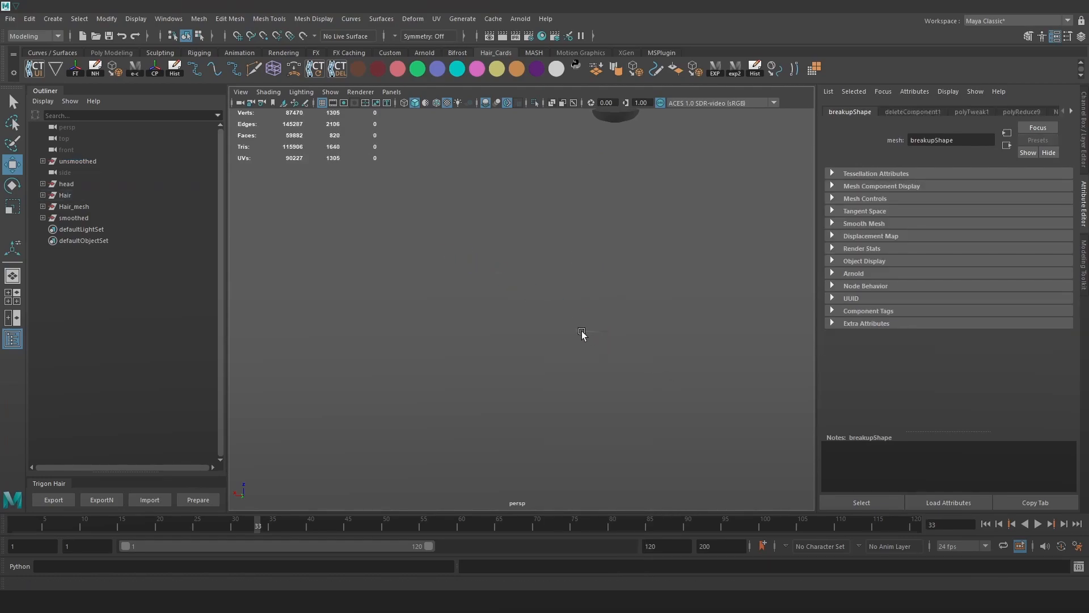
left_click(587, 331)
right_click_drag(587, 288, 590, 331)
double_click(594, 332)
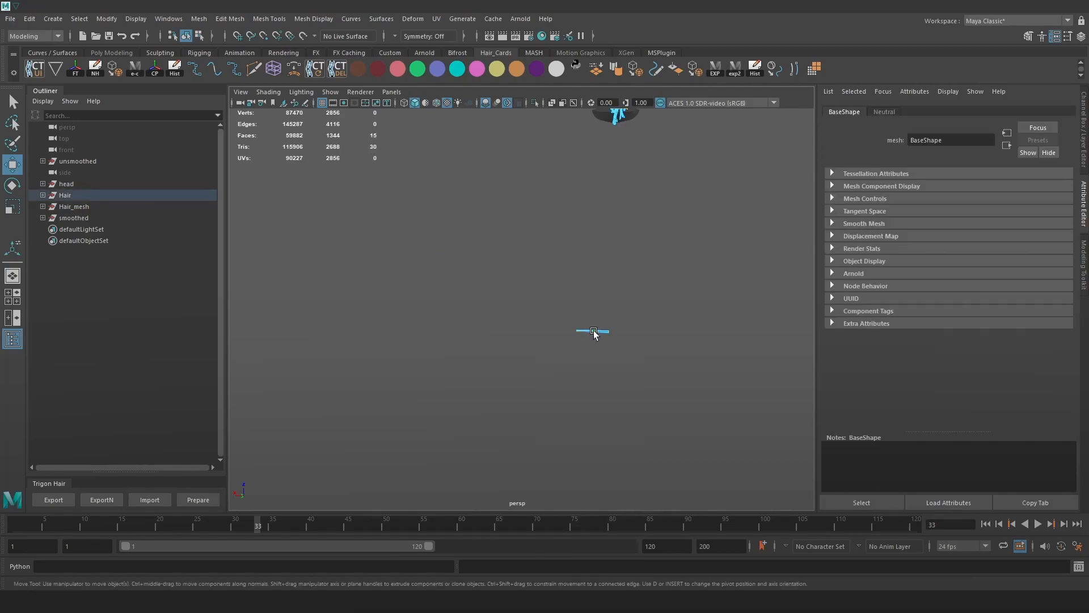
key("Delete")
left_click_drag(607, 331, 502, 272)
key("ctrl+z")
key("ctrl+z")
key("ctrl+z")
left_click_drag(680, 380, 477, 280)
middle_click_drag(647, 311, 575, 417, "alt")
key("Delete")
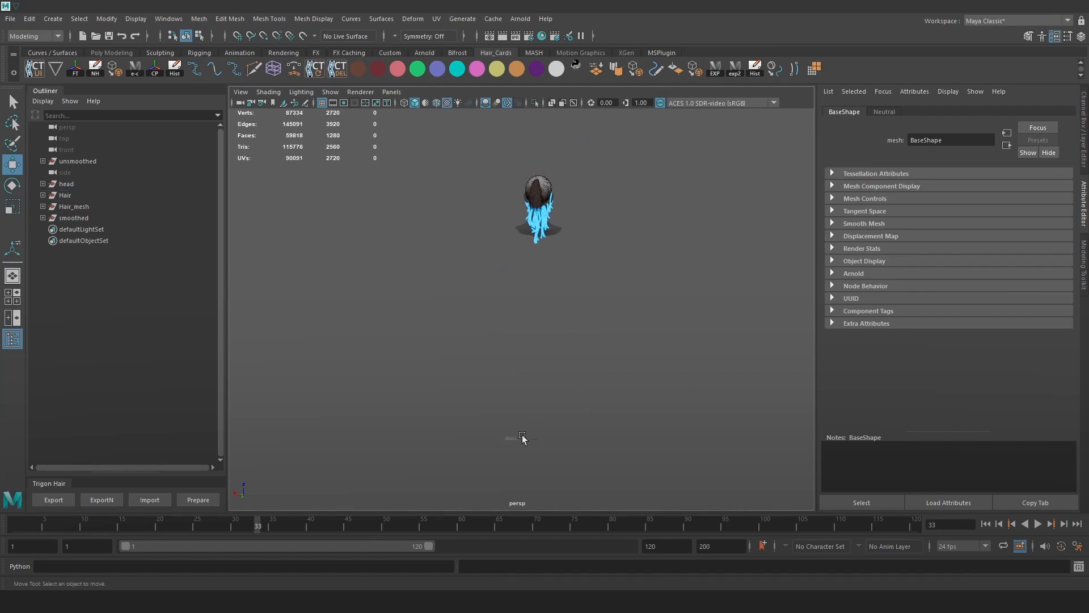
Delete the small leftover card's 18 faces.
left_click(522, 438)
key("ctrl+z")
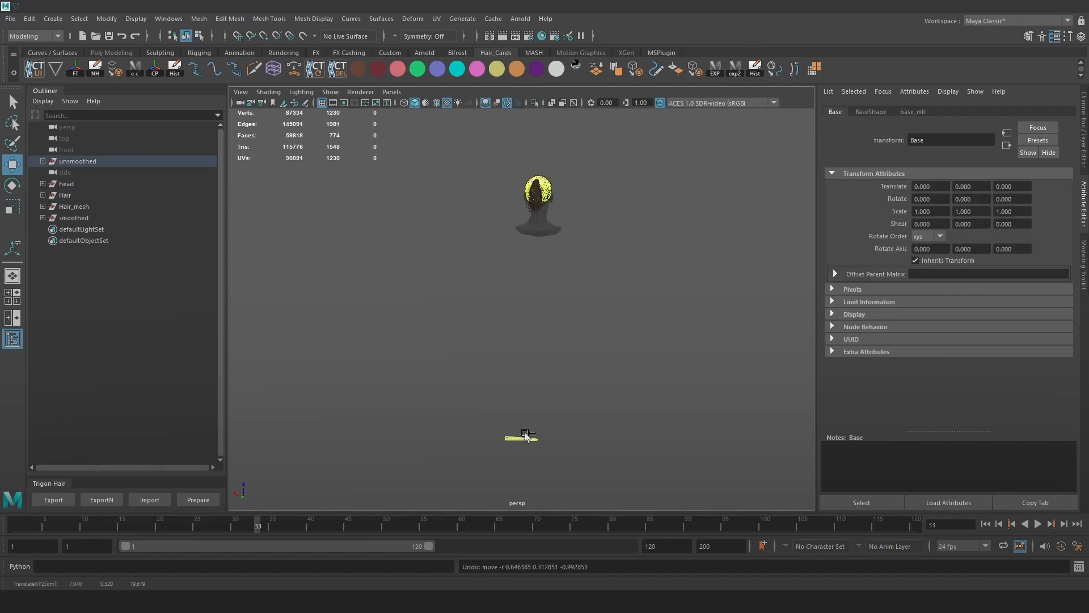
right_click_drag(498, 307, 498, 319)
left_click_drag(508, 414, 523, 438)
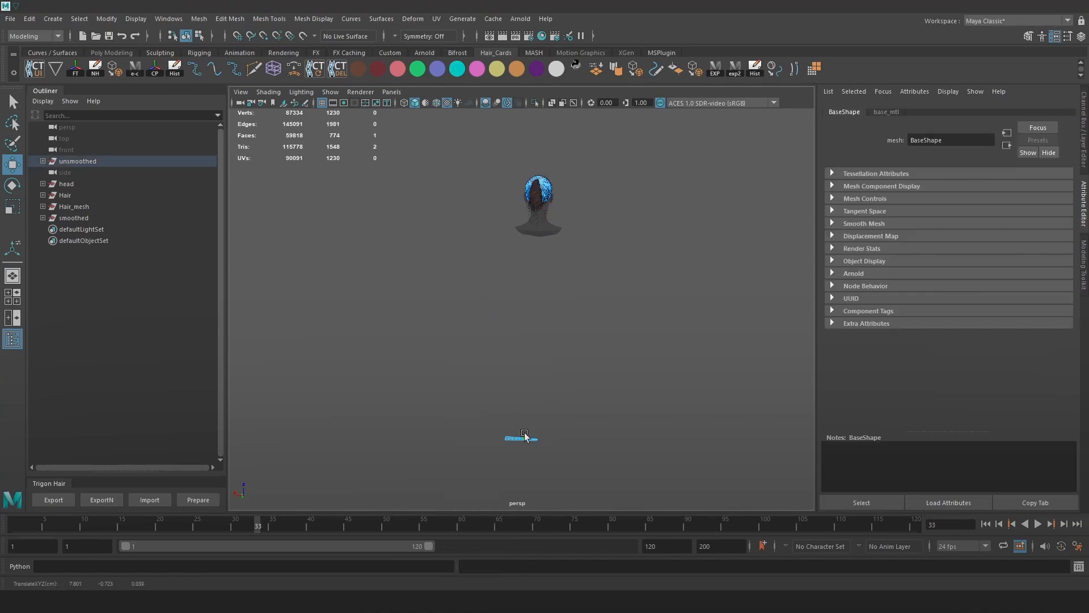
key("Delete")
Return to object selection and frame the full ponytail hair on the head.
right_click_drag(540, 182, 607, 143)
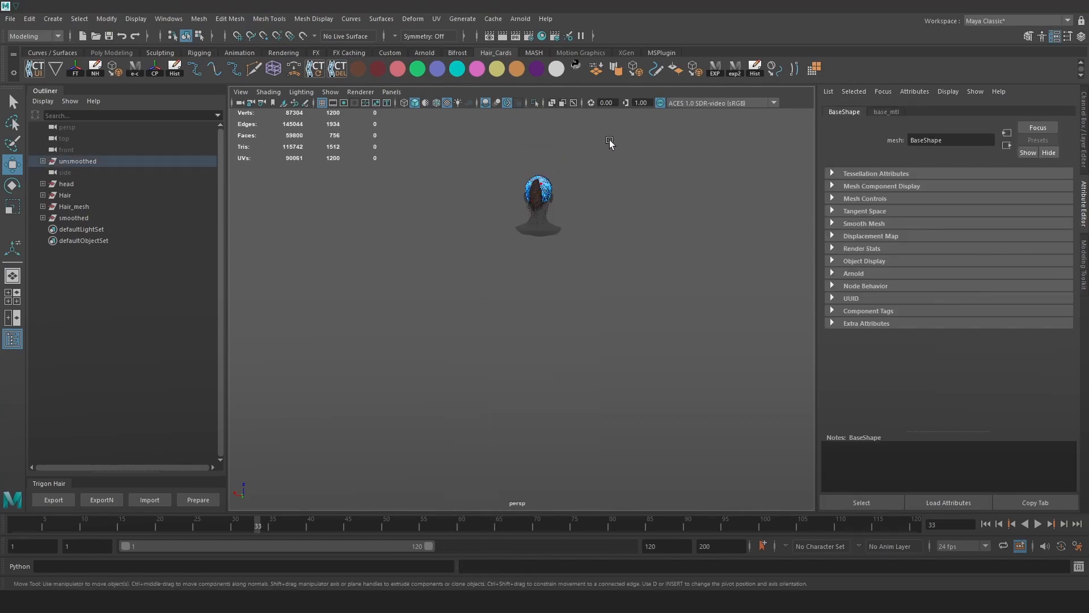
key("f")
left_click(1065, 463)
left_click_drag(658, 328, 575, 325, "alt")
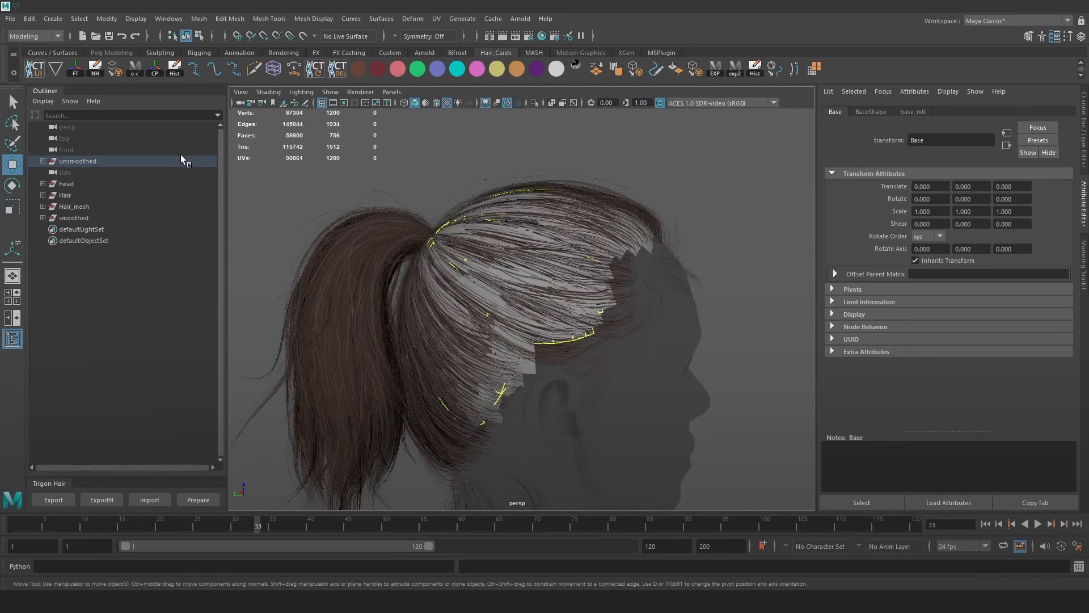
Set the Move tool axis to Parent for the cap meshes and frame them with F.
left_click(83, 217)
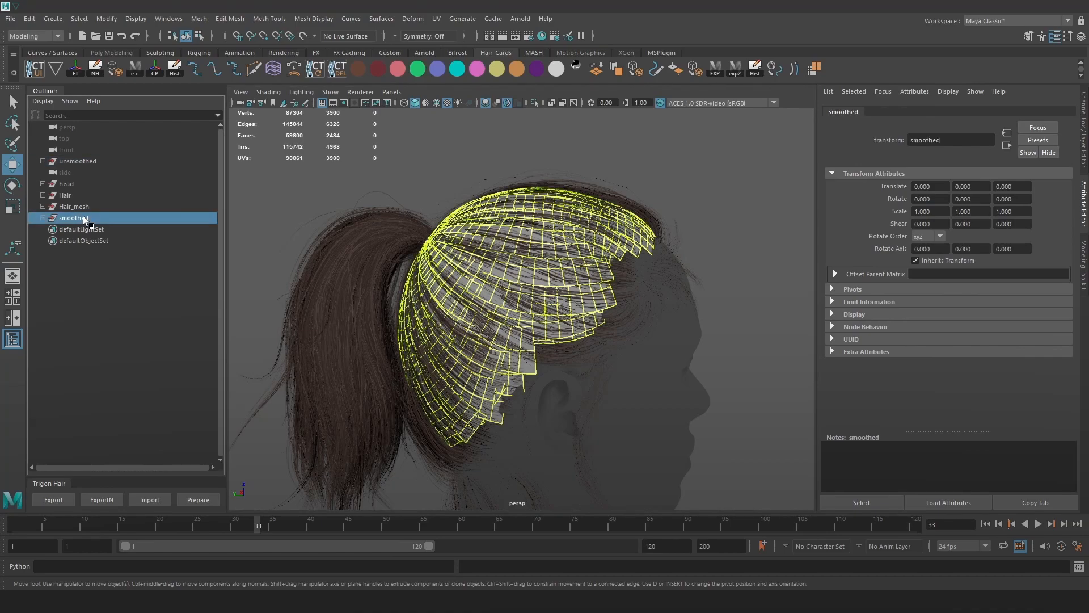
left_click(77, 162)
scroll(492, 304, "down", 10)
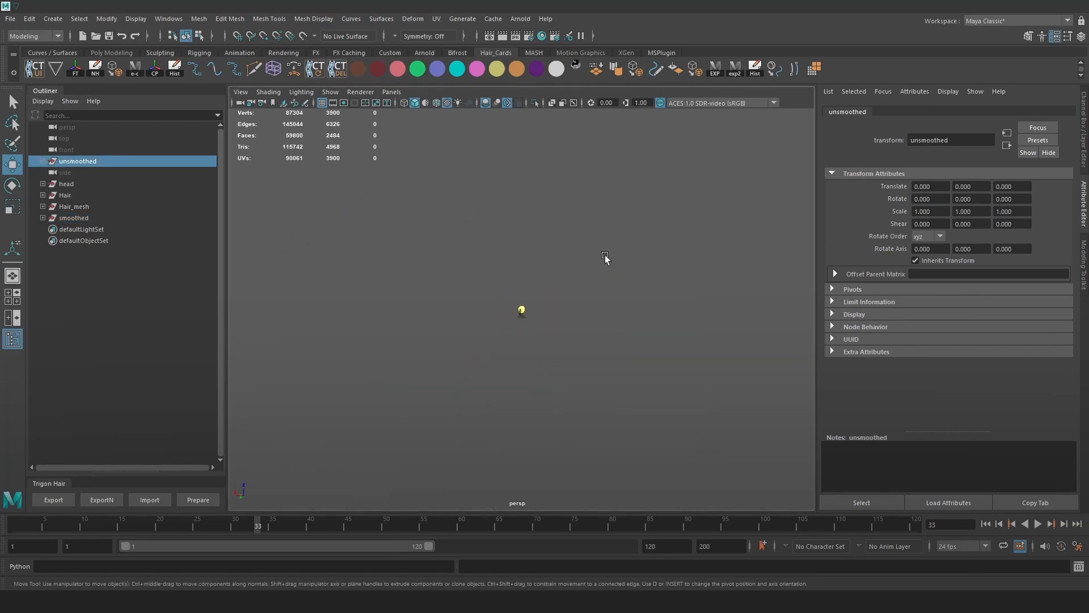
left_click_drag(599, 263, 518, 291)
left_click_drag(566, 263, 467, 296)
key("f")
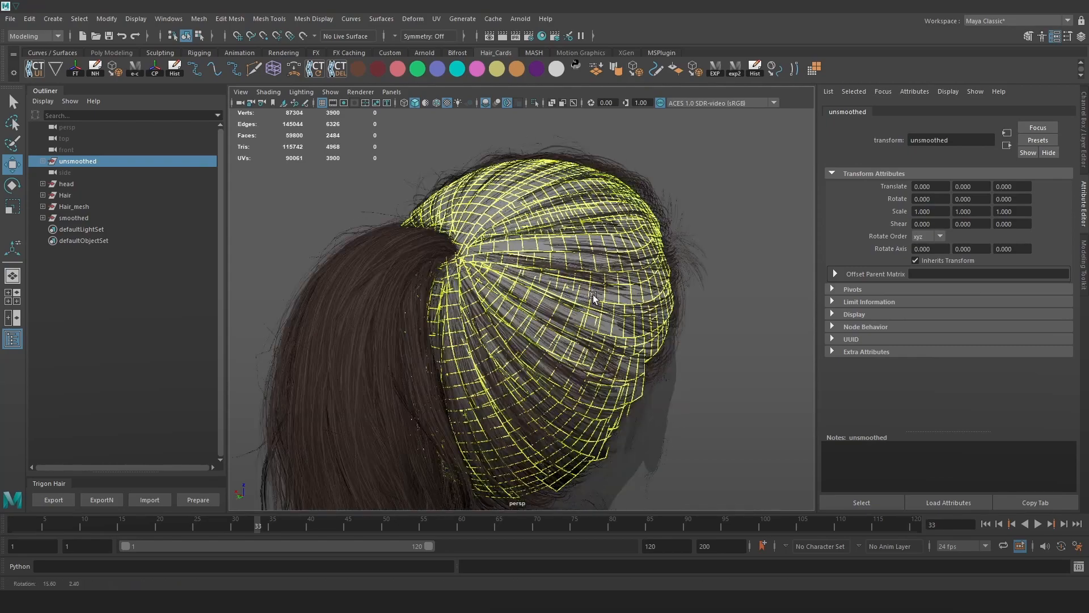
Isolate the selected cap mesh, orbit around it, then isolate the unsmoothed cap.
scroll(517, 252, "down", 3)
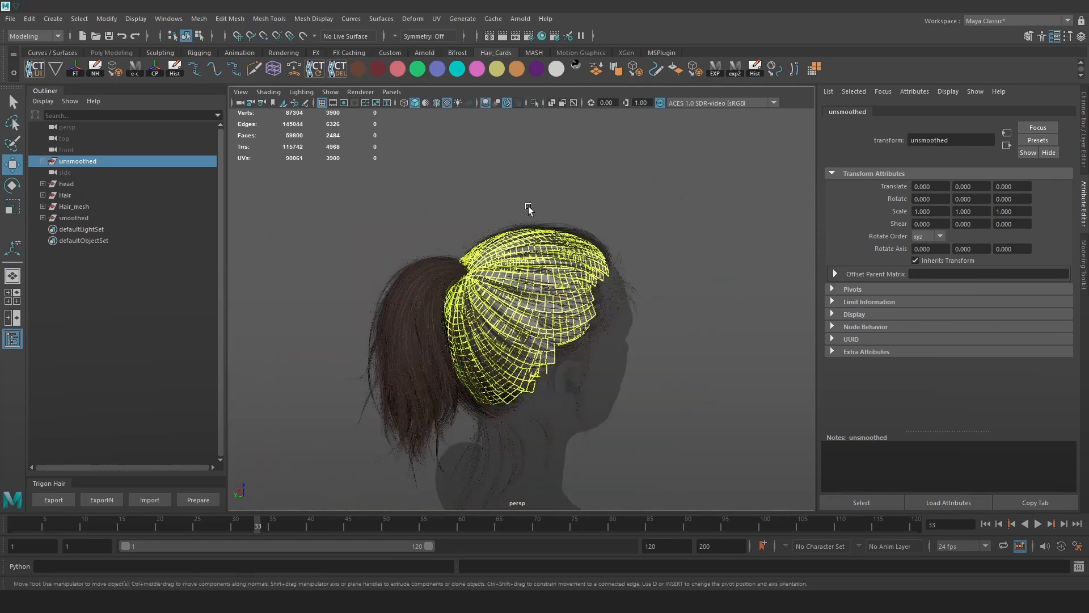
left_click(534, 103)
left_click_drag(632, 186, 696, 236, "alt")
left_click(680, 210)
scroll(648, 236, "up", 3)
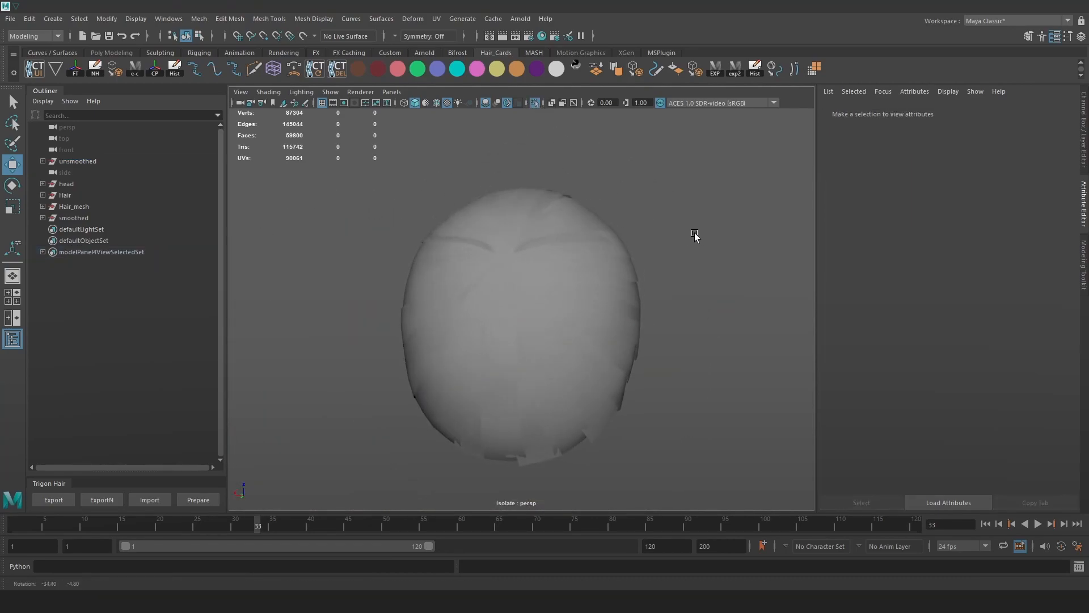
left_click(108, 161)
left_click(535, 103)
left_click(535, 103)
Isolate the smoothed cap, view it from behind, then show all the hair again.
left_click(96, 217)
left_click(534, 102)
left_click(534, 103)
left_click(730, 240)
left_click_drag(730, 240, 652, 231, "alt")
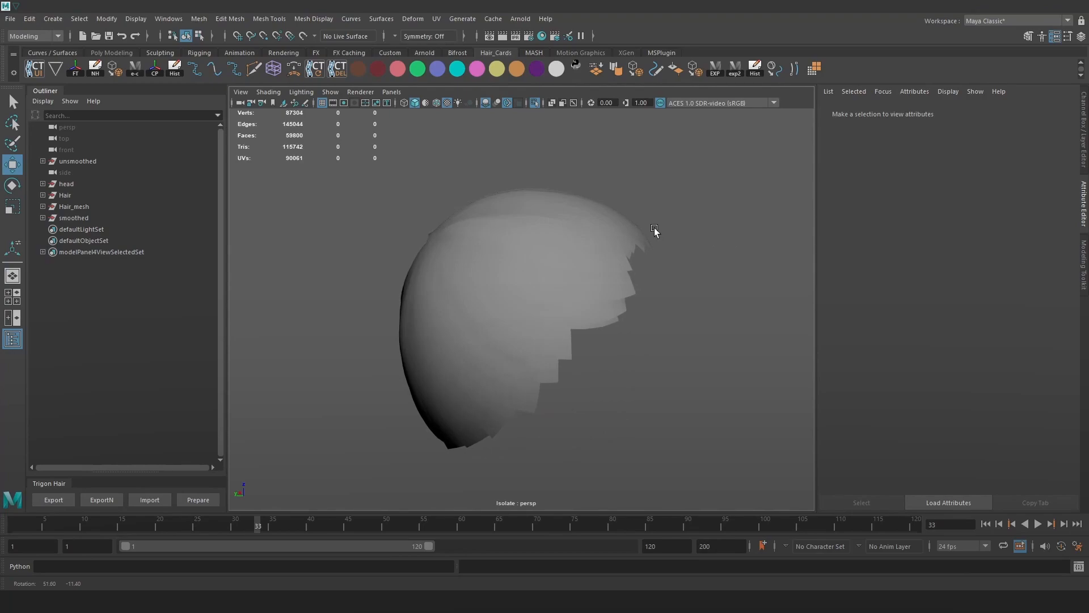
left_click(535, 102)
left_click(74, 207)
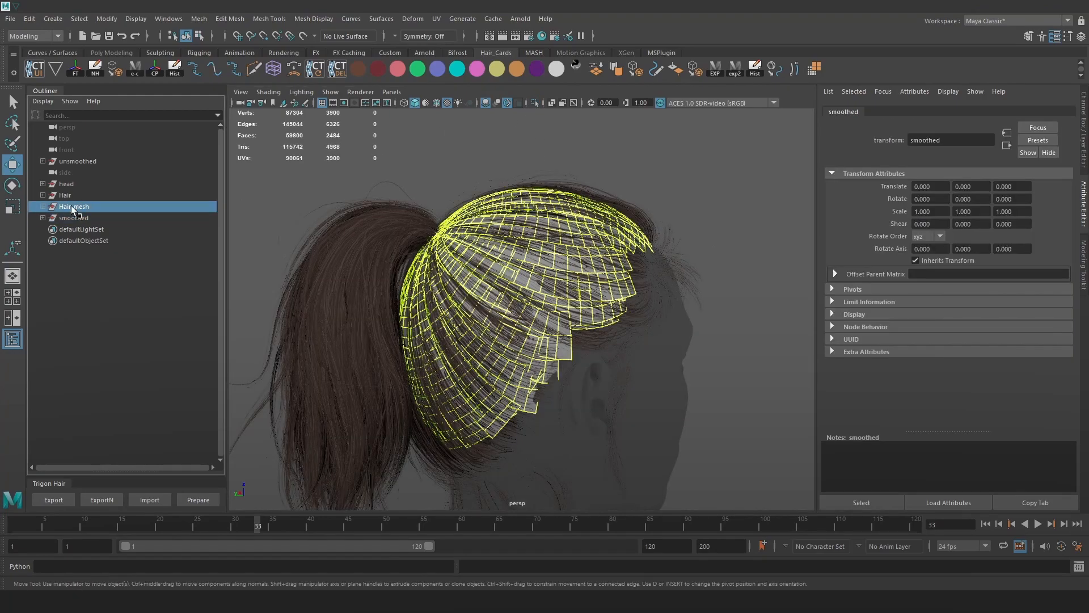
Delete Hair_mesh and assign an existing material to both cap meshes.
left_click(42, 207)
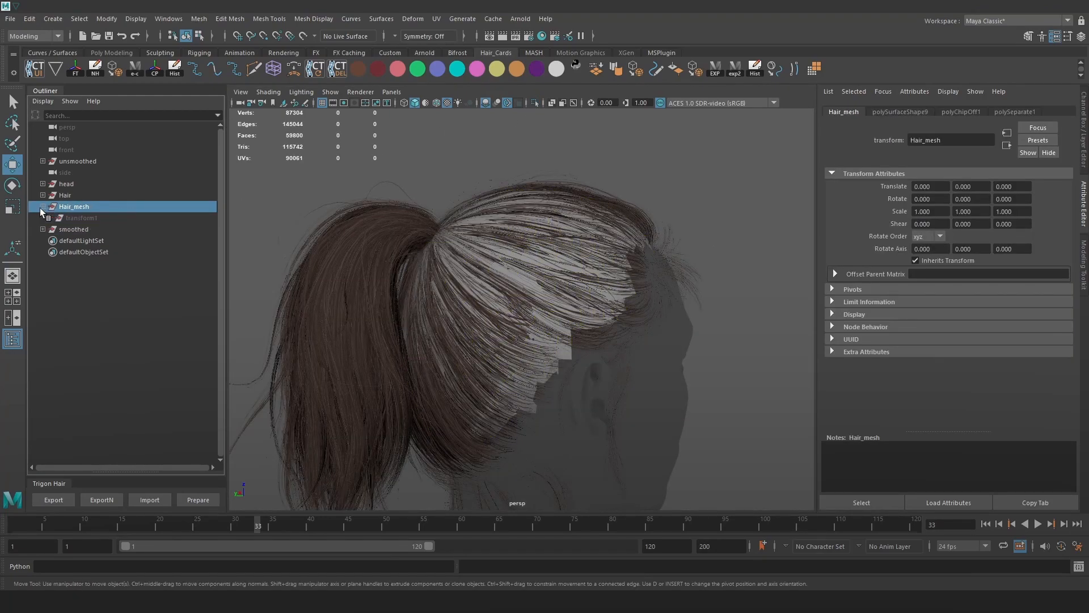
key("Delete")
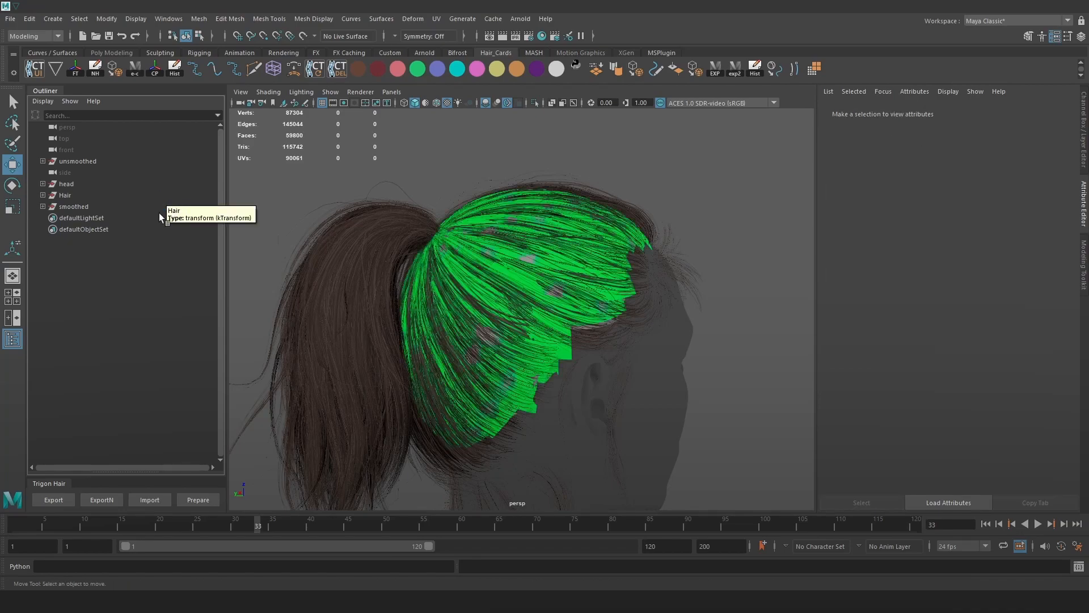
left_click(87, 207)
left_click(87, 161, "ctrl")
key("space")
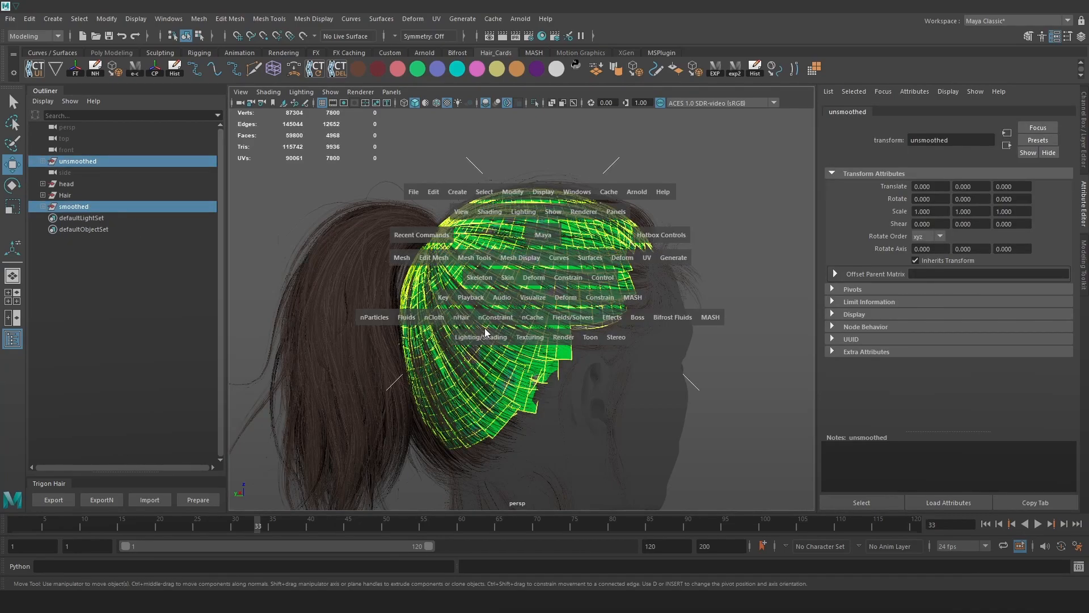
left_click(485, 335)
mouse_move(580, 403)
left_click(650, 410)
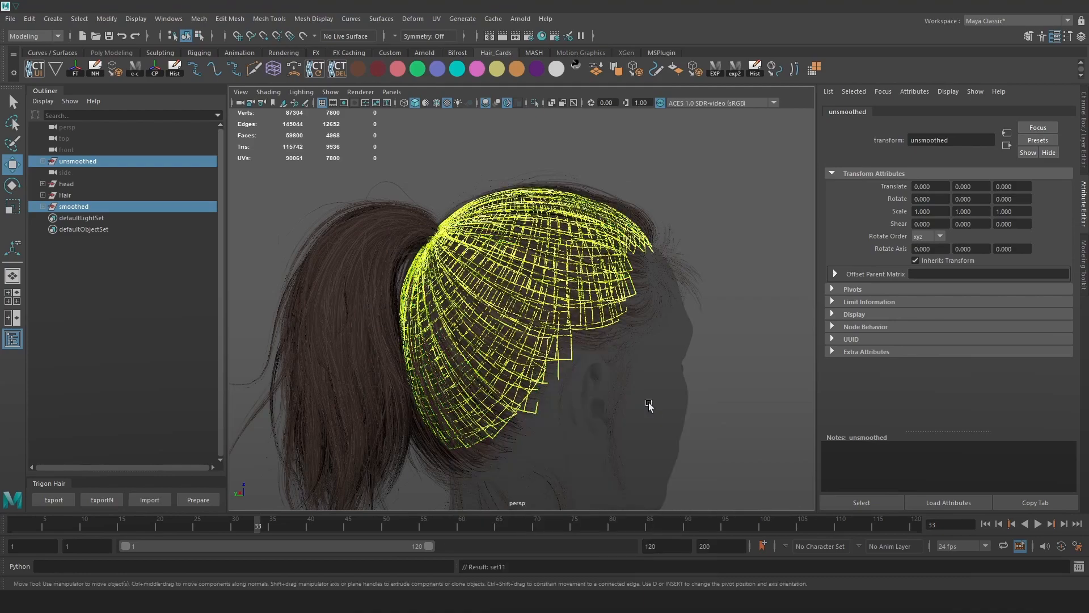
Move the unsmoothed cap into Hair > Main and export the hair as OBJ with exp2.
left_click(40, 195)
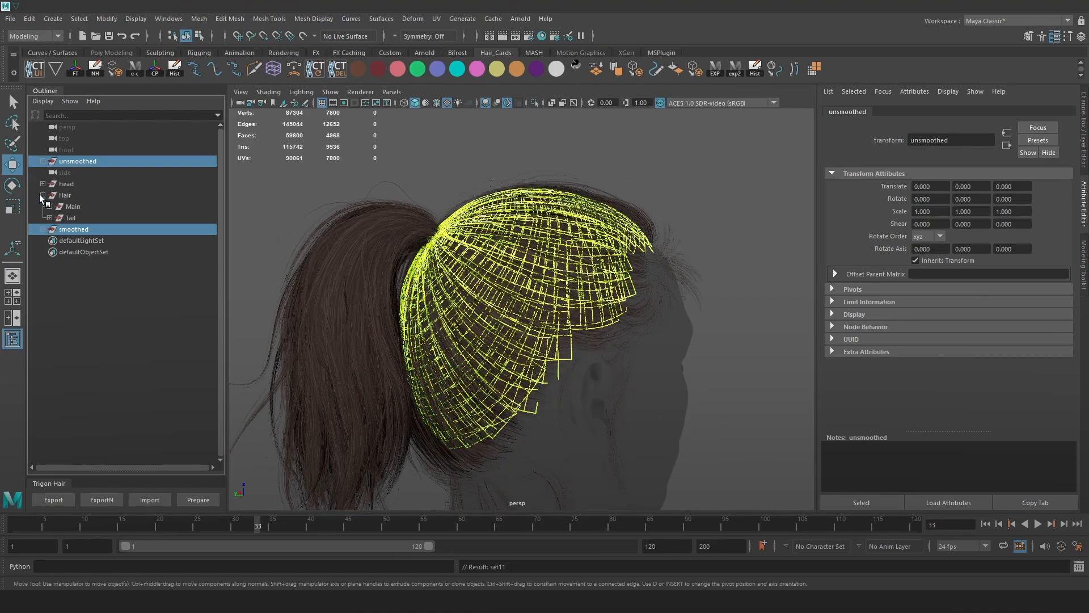
left_click(50, 206)
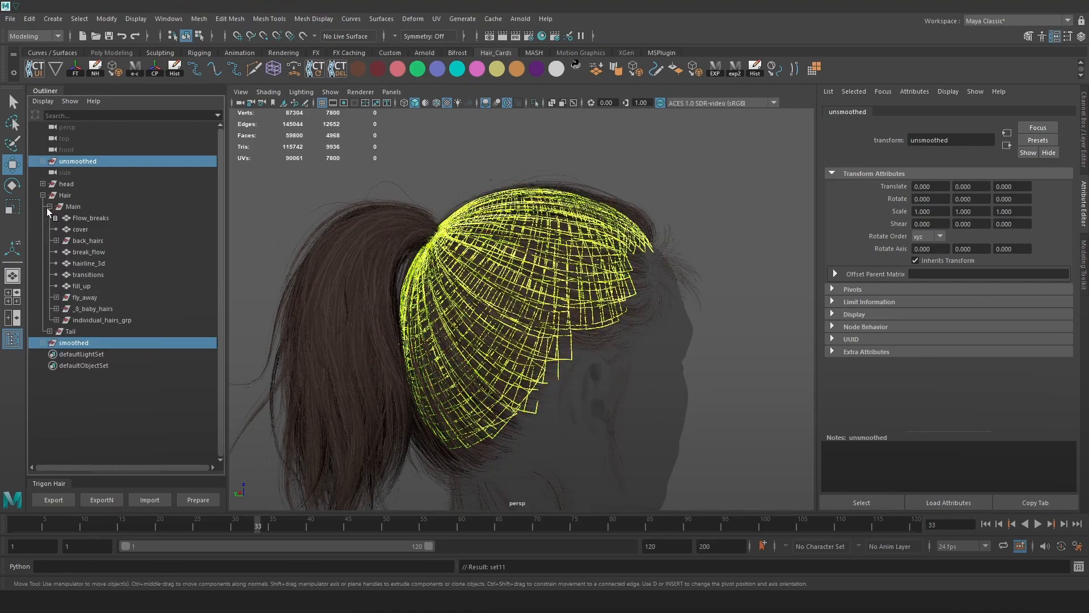
left_click(75, 161)
mouse_move(89, 196)
left_mouse_down()
mouse_move(100, 222)
mouse_move(104, 209)
left_mouse_up()
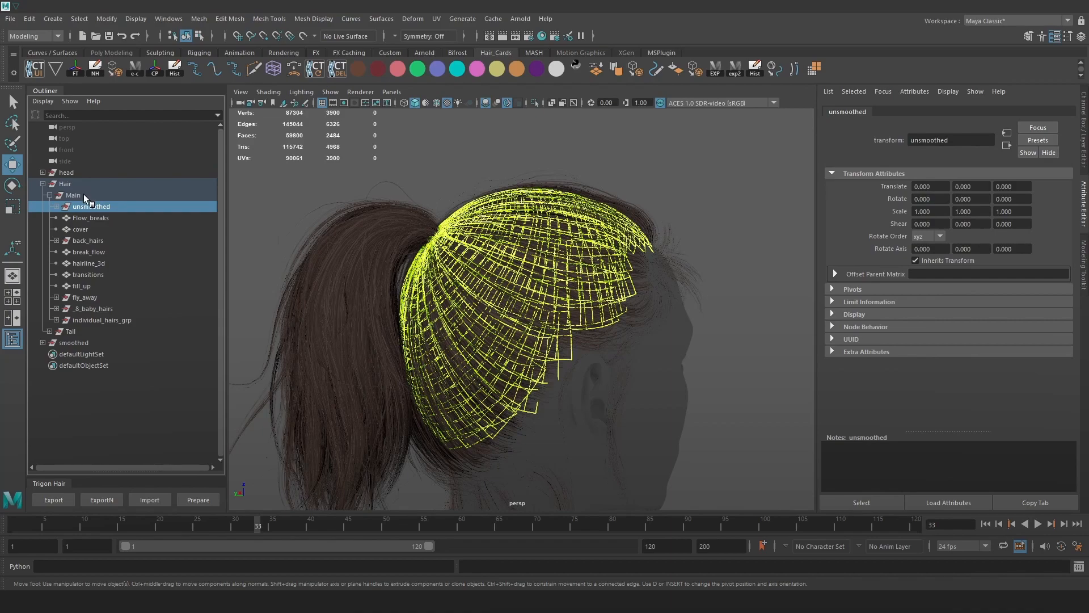
left_click(83, 194)
left_click(558, 155)
left_click(734, 68)
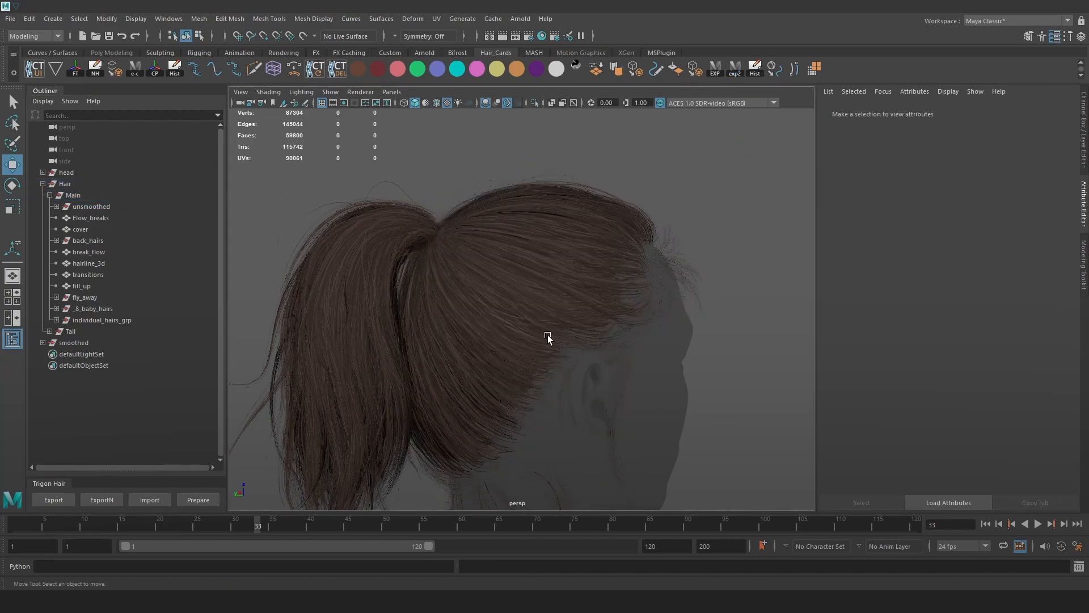
Orbit the Marmoset ponytail render and copy a full-screen capture.
left_click(382, 602)
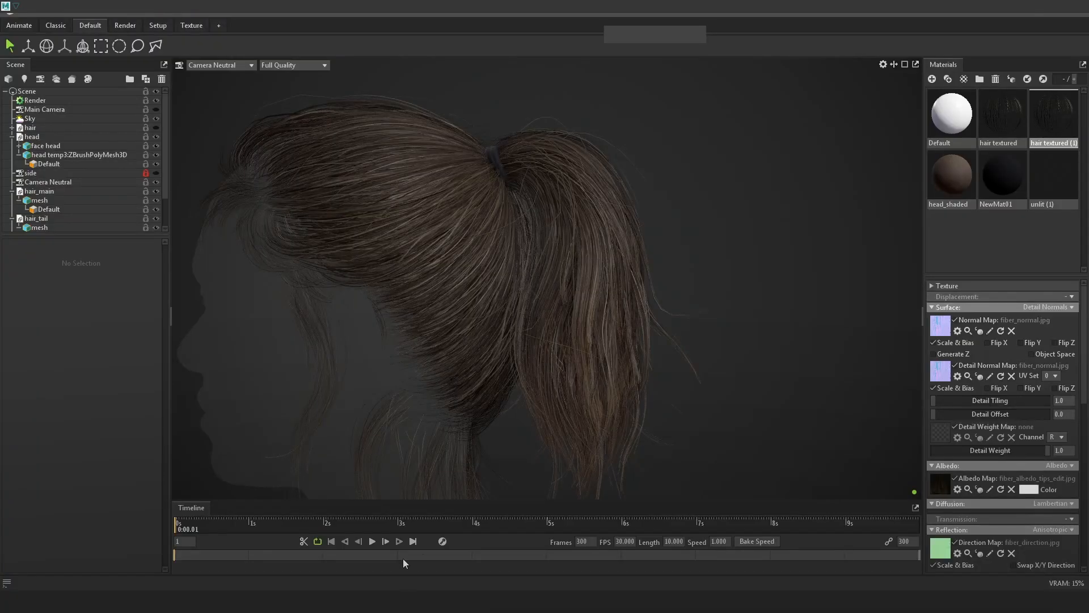
left_click_drag(820, 210, 792, 302)
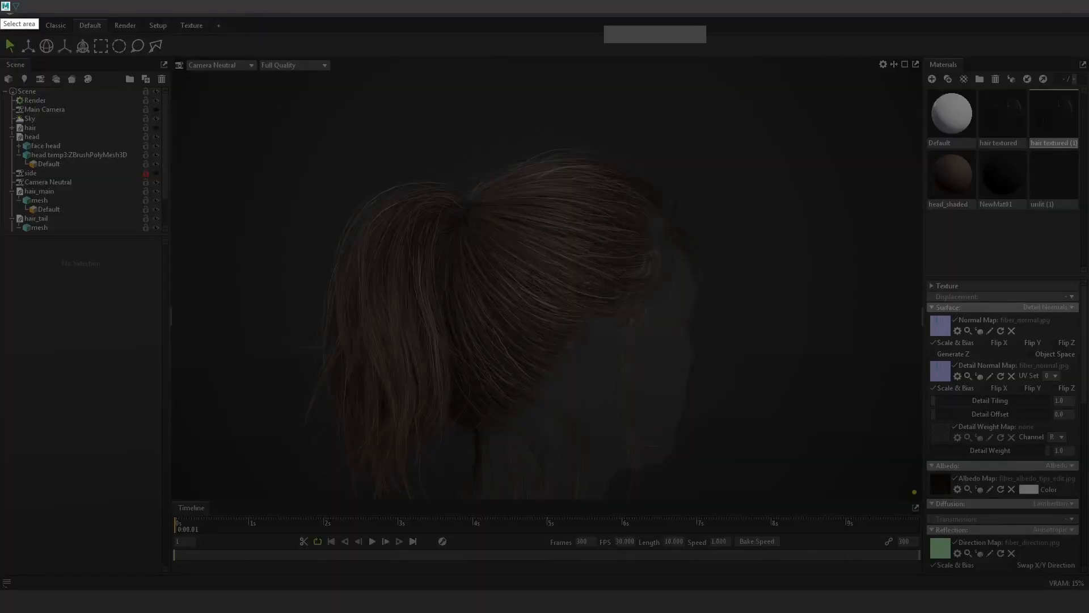
left_click_drag(0, 13, 1088, 590)
key("ctrl+c")
Paste the capture into Photoshop's Untitled-3 as Layer 16, then return to Maya.
mouse_move(98, 602)
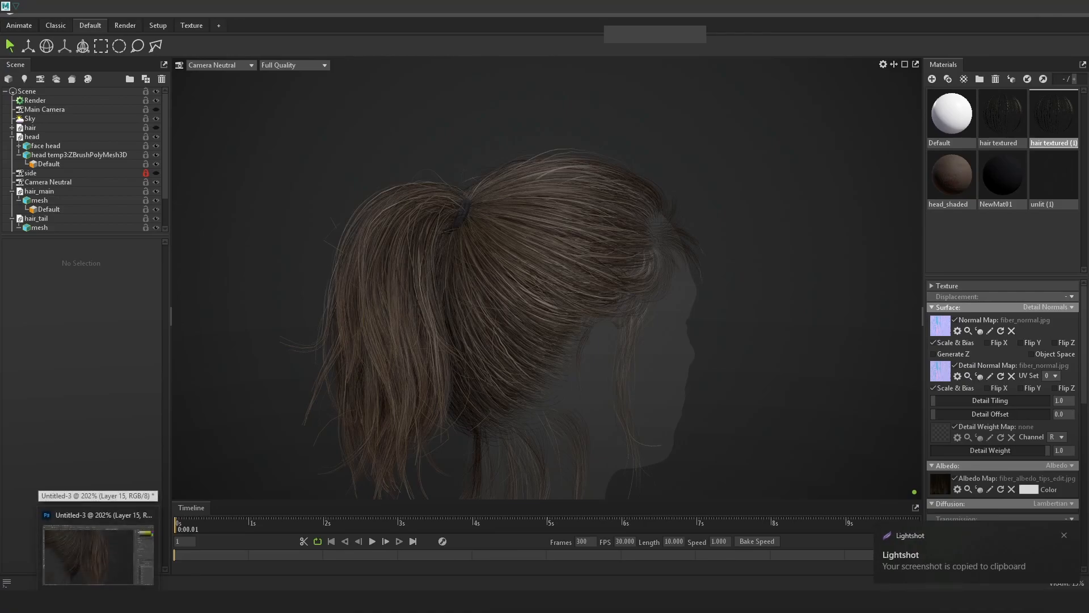
left_click(98, 601)
scroll(517, 323, "down", 10, "alt")
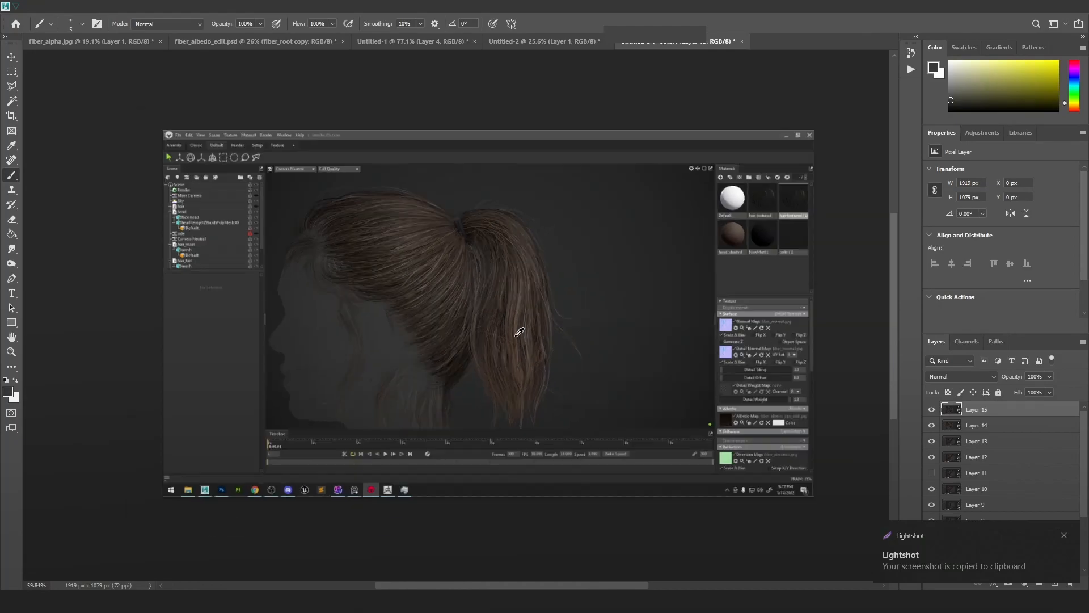
key("ctrl+v")
key("alt+Tab")
key("Tab")
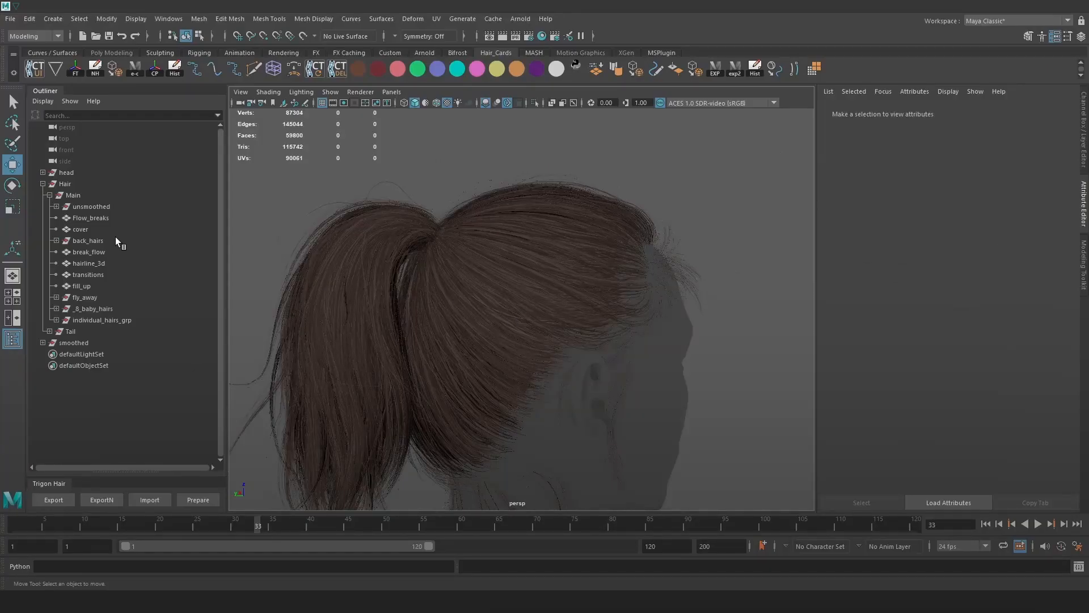
Move unsmoothed to top level and smoothed into Hair > Main, re-export with exp2, and view in Marmoset.
left_click(102, 207)
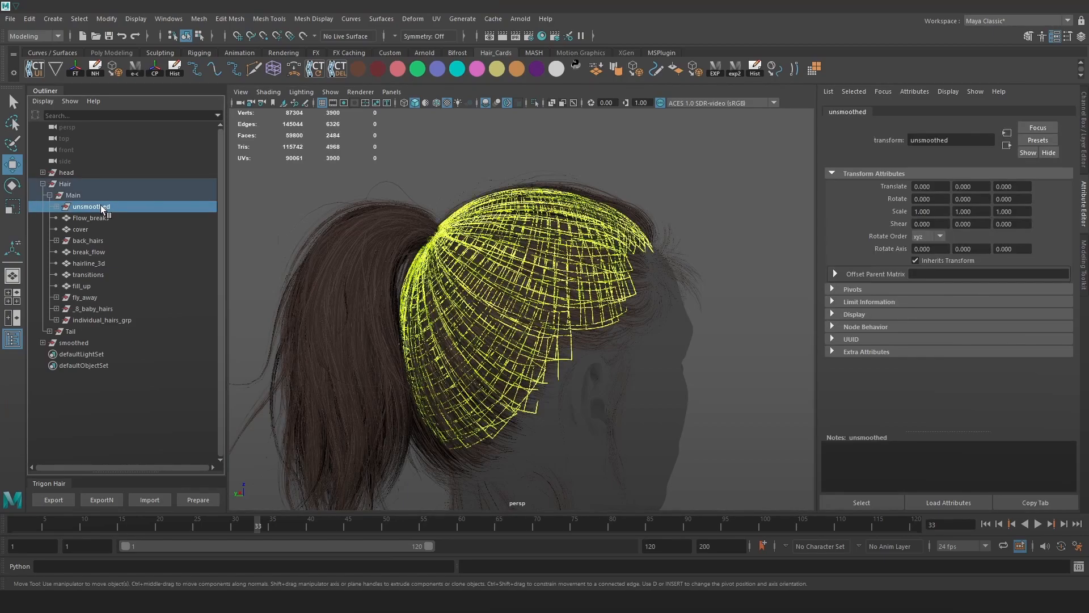
middle_click_drag(102, 207, 103, 167)
left_click(84, 342)
middle_click_drag(84, 342, 97, 214)
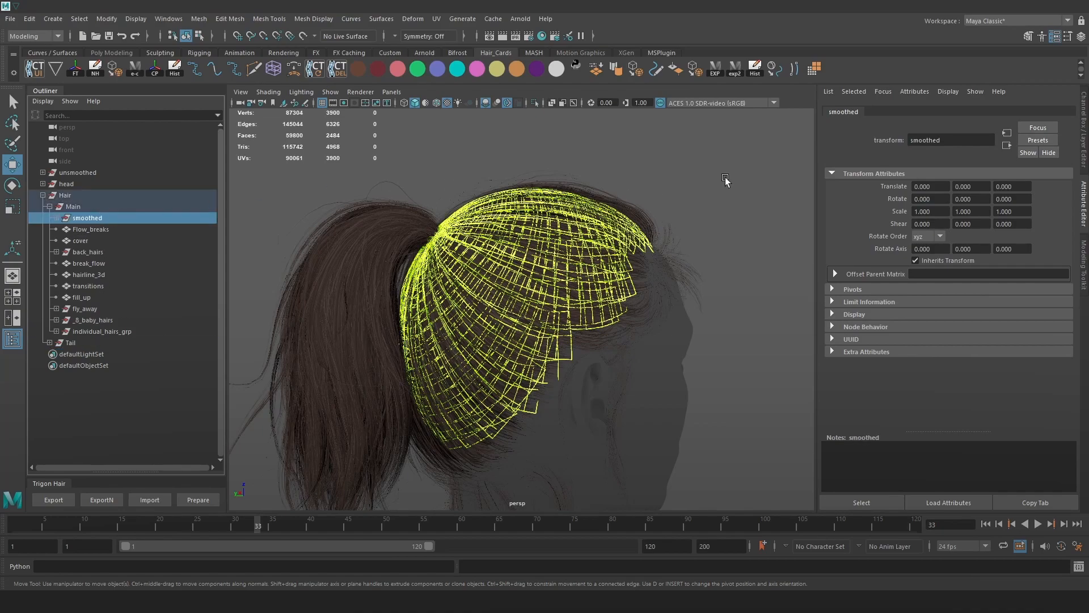
left_click(735, 70)
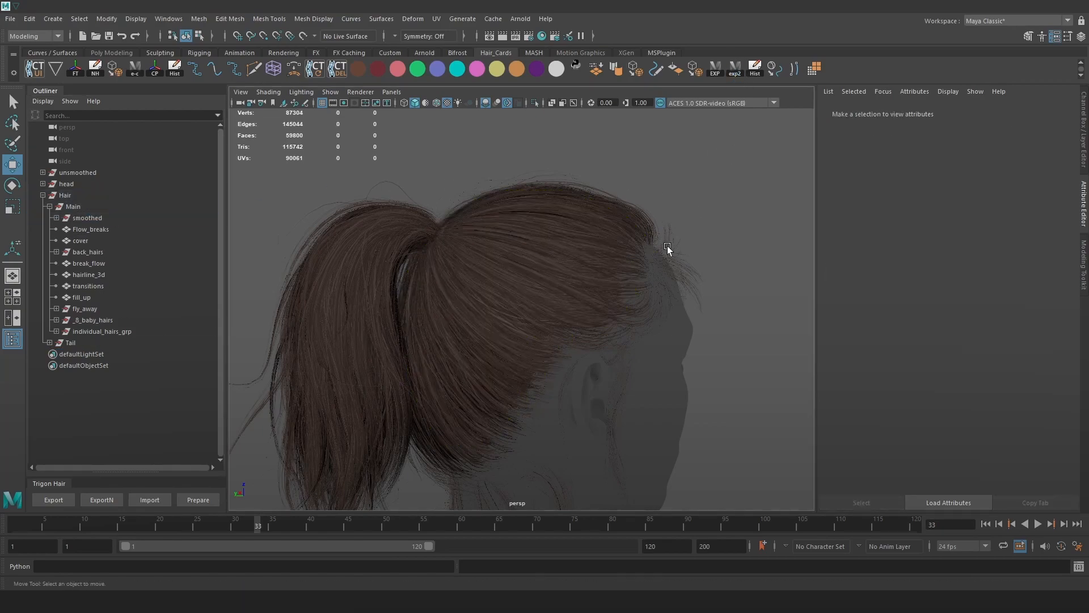
left_click(344, 600)
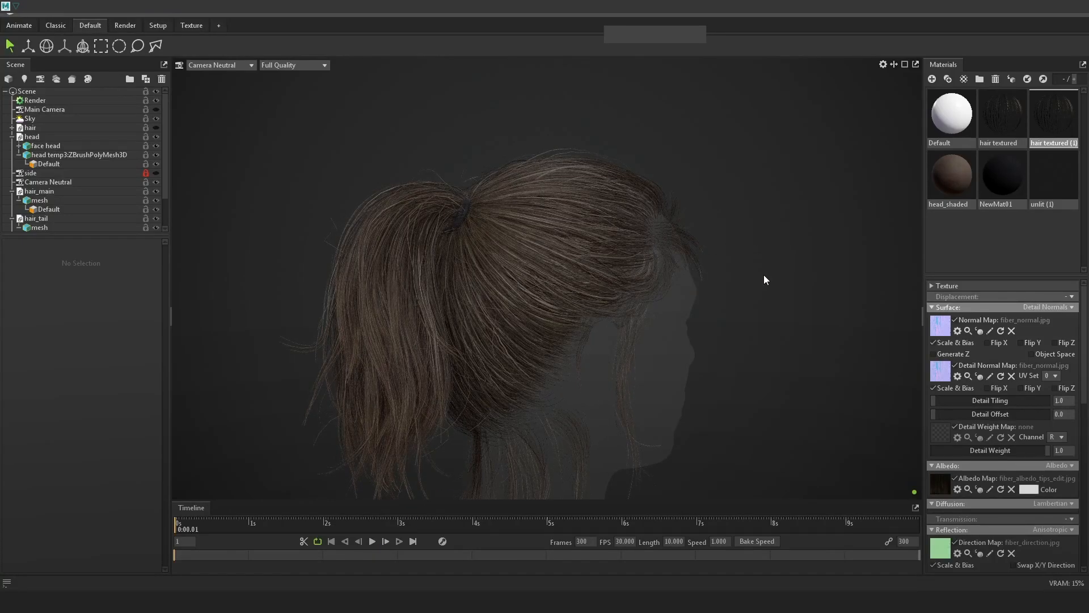
Capture the smoothed-cap Marmoset render and paste it into Photoshop as Layer 17.
key("Print")
left_click_drag(0, 0, 1088, 612)
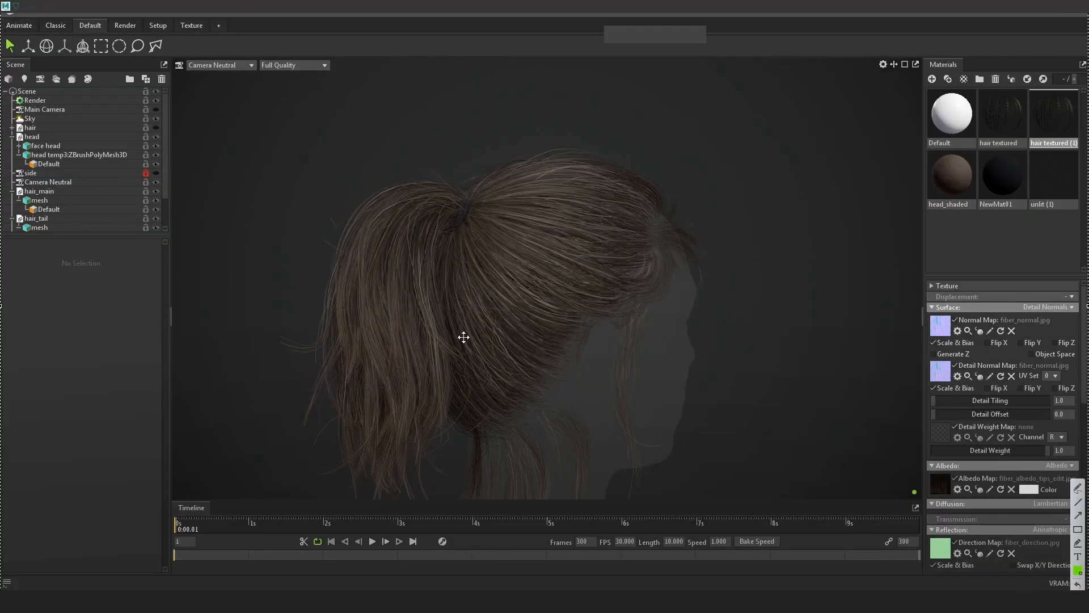
key("ctrl+c")
key("alt+Tab")
key("ctrl+v")
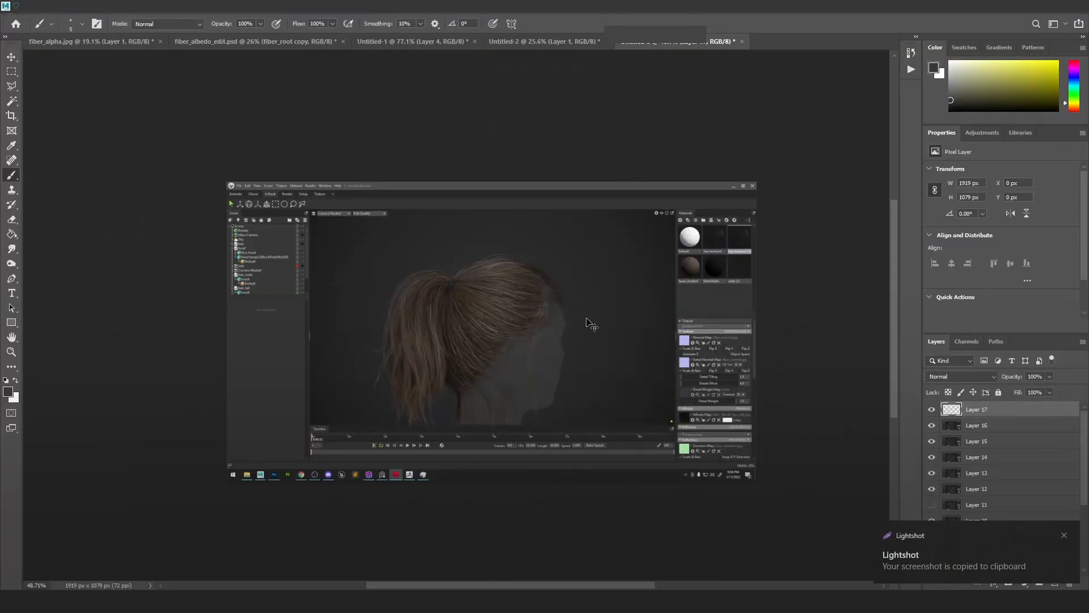
Hide Layer 17 and flip between Photoshop and Marmoset to compare renders.
scroll(499, 323, "up", 3, "alt")
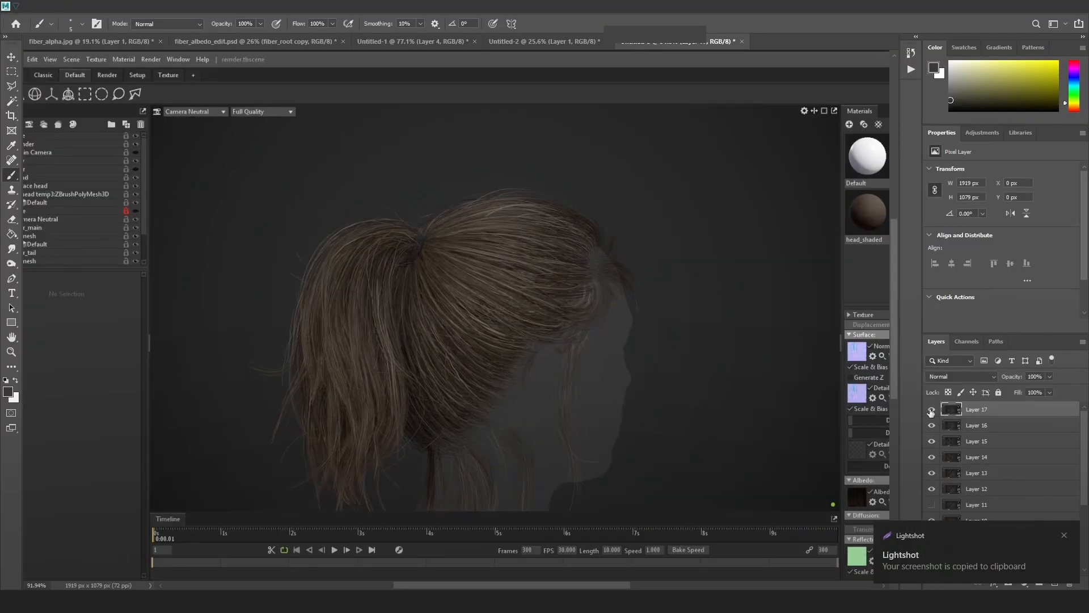
left_click(931, 410)
key("alt+Tab")
key("alt+Tab")
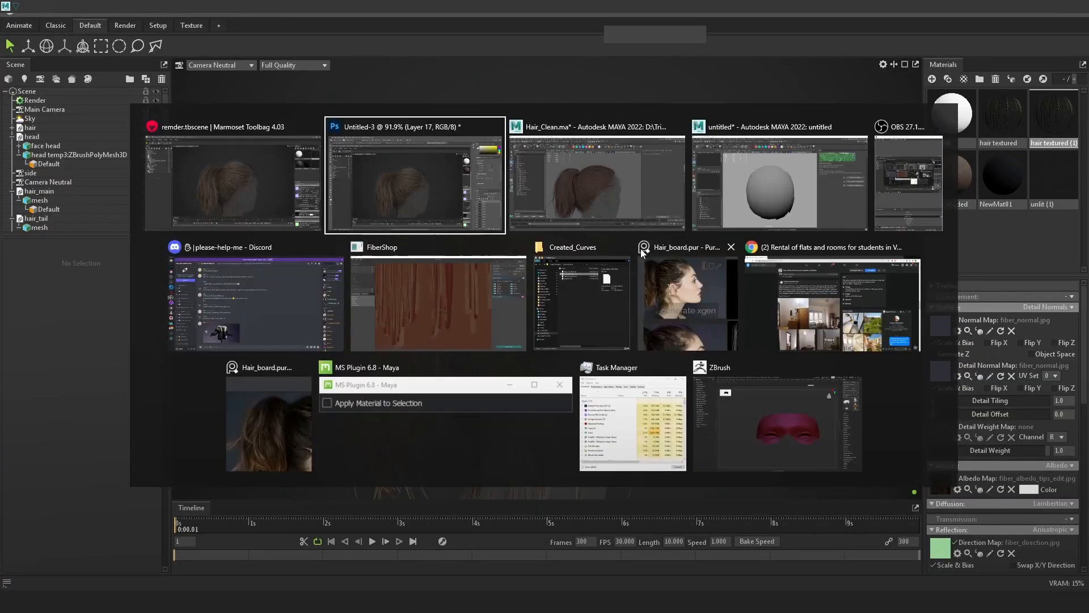
key("alt+Tab")
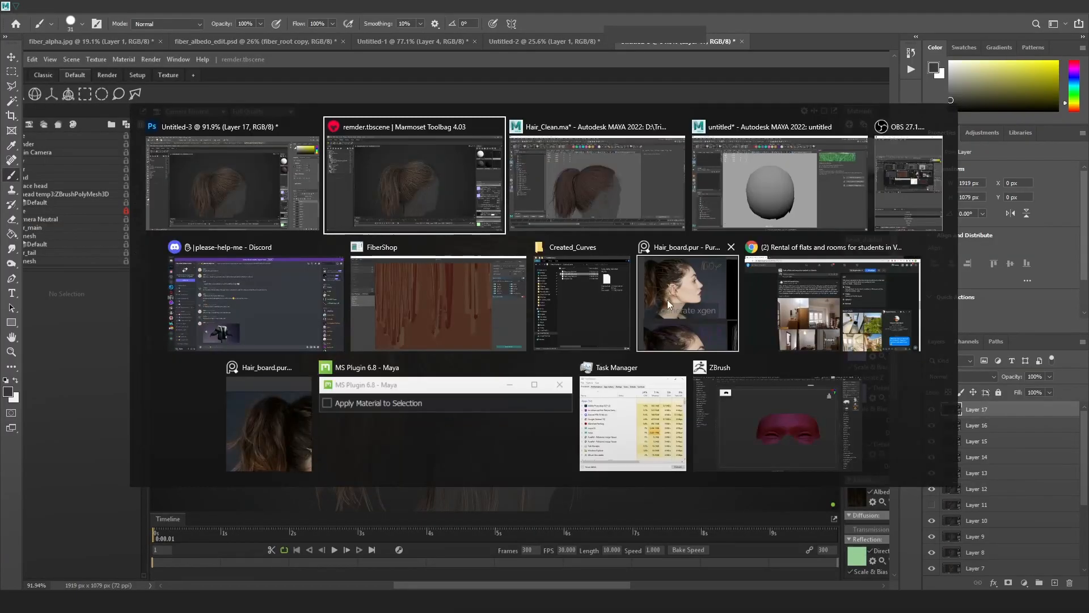
key("Tab")
key("alt+Tab")
key("Tab")
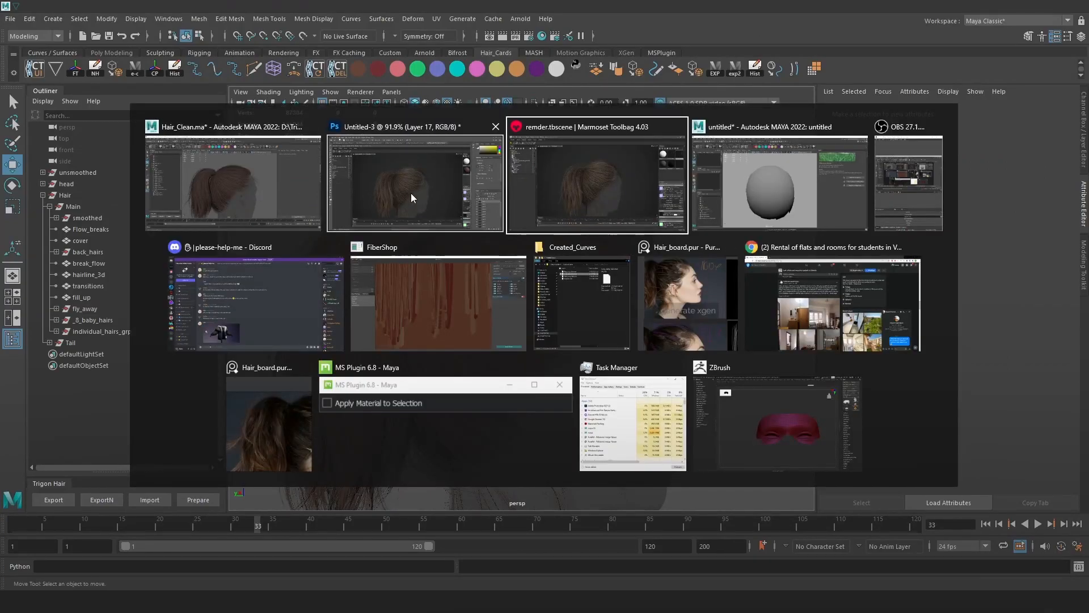
left_click(594, 199)
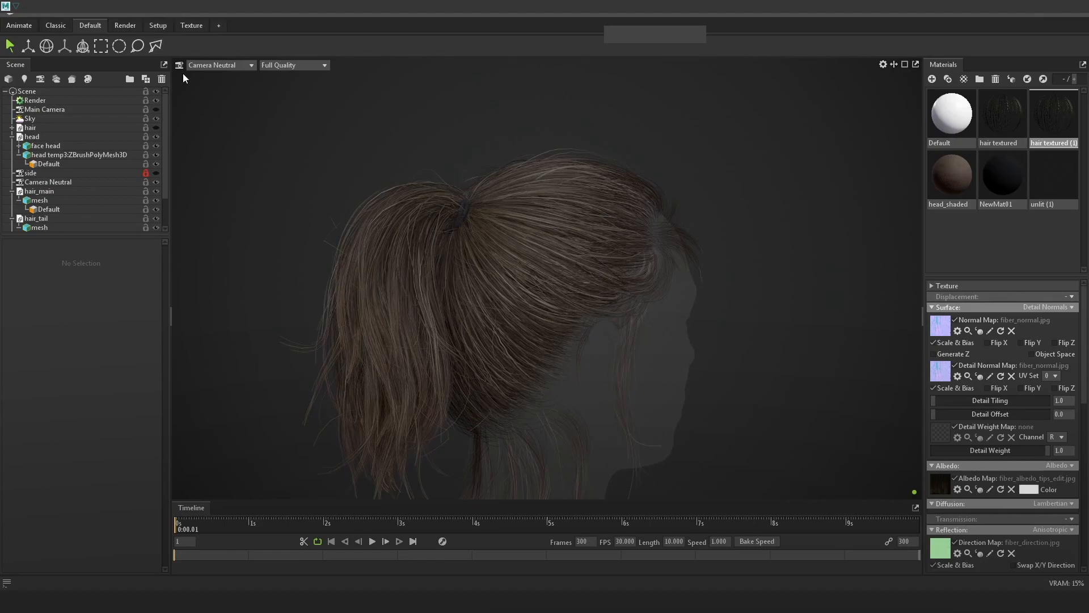
Orbit the Marmoset view to show the hair in side profile.
key("alt+Tab")
left_click(244, 179)
left_click_drag(794, 233, 730, 343)
left_click_drag(797, 359, 795, 304)
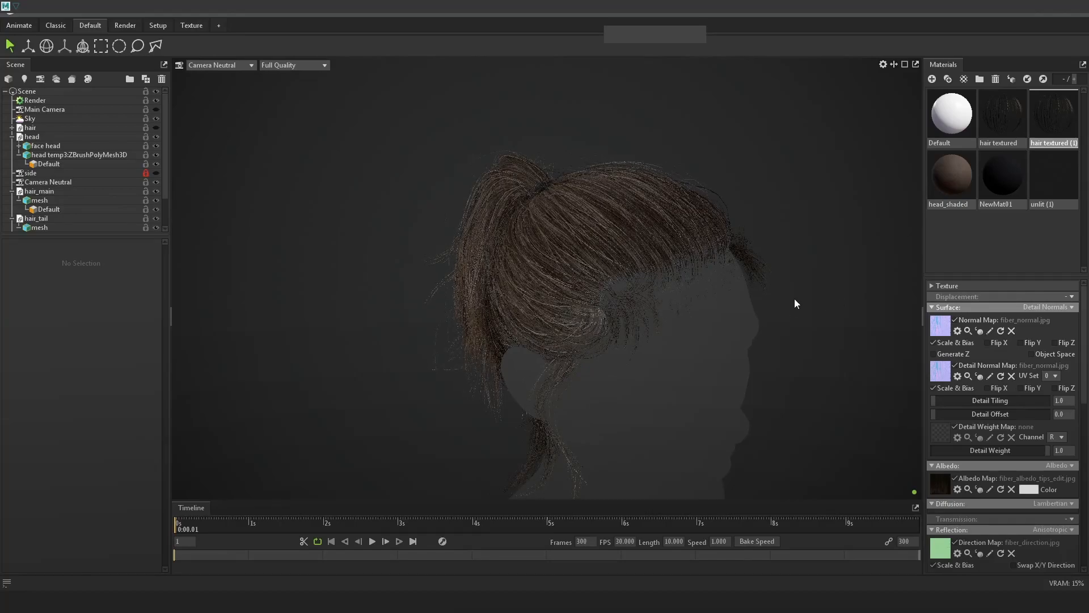
Capture the side-profile render, paste it into Photoshop as Layer 18, and return to Maya.
key("Print")
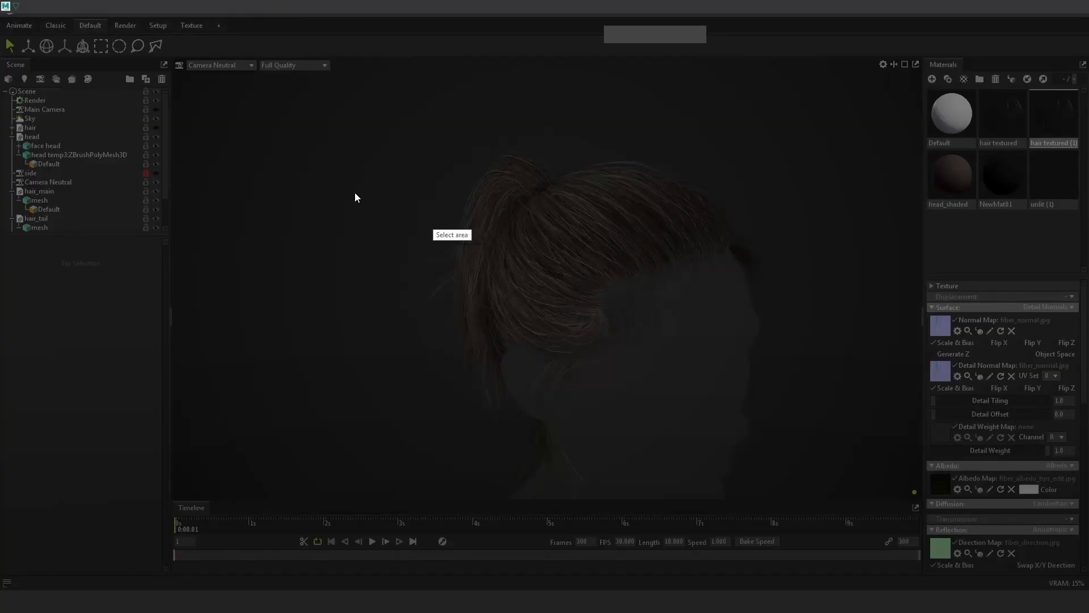
left_click_drag(0, 0, 1088, 612)
key("ctrl+c")
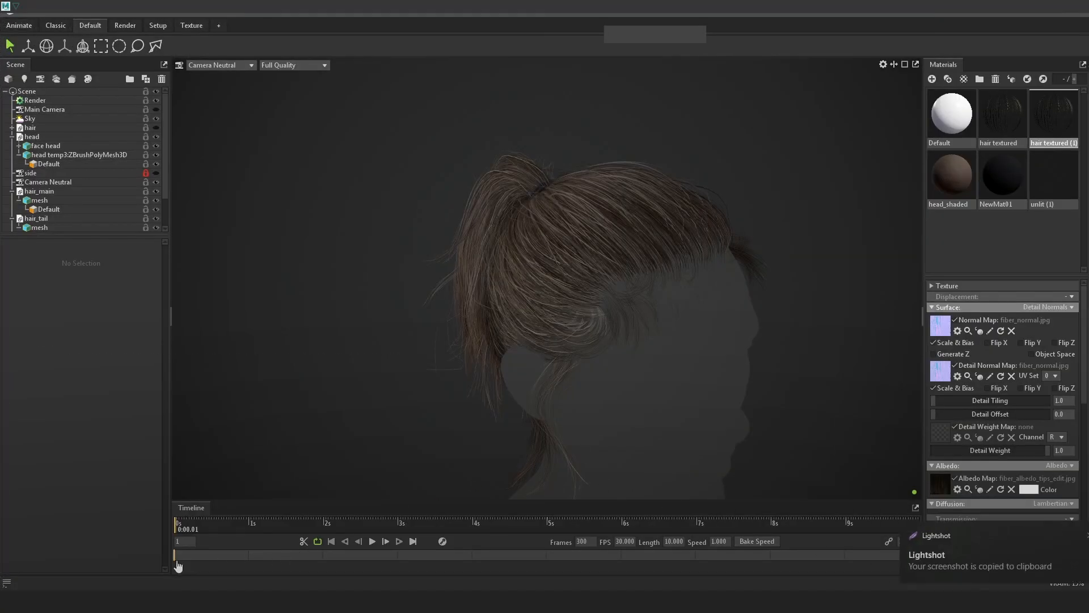
left_click(178, 600)
key("ctrl+v")
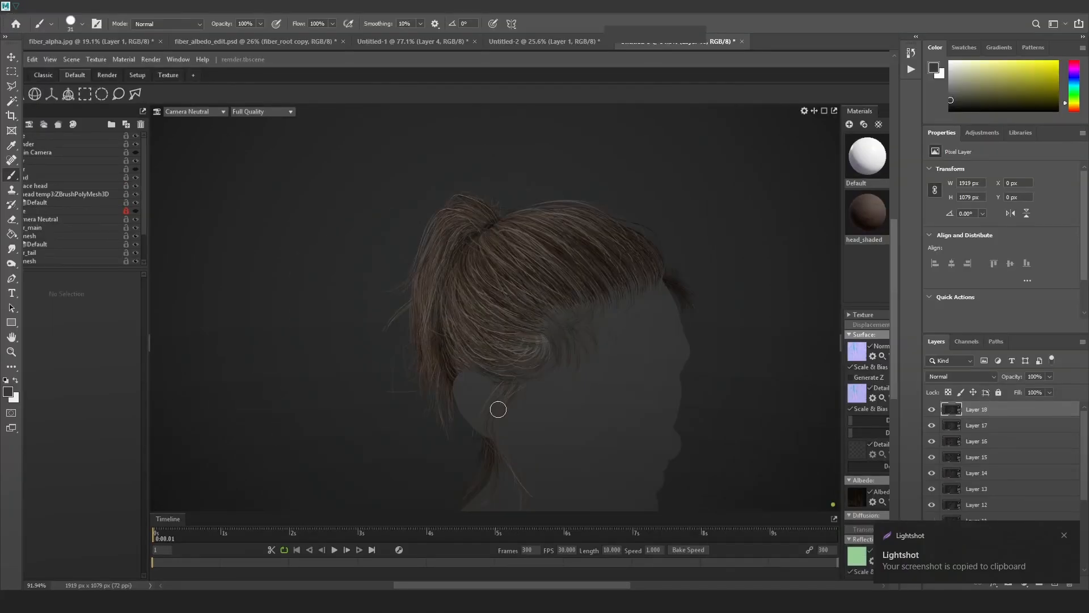
key("alt+Tab")
key("Tab")
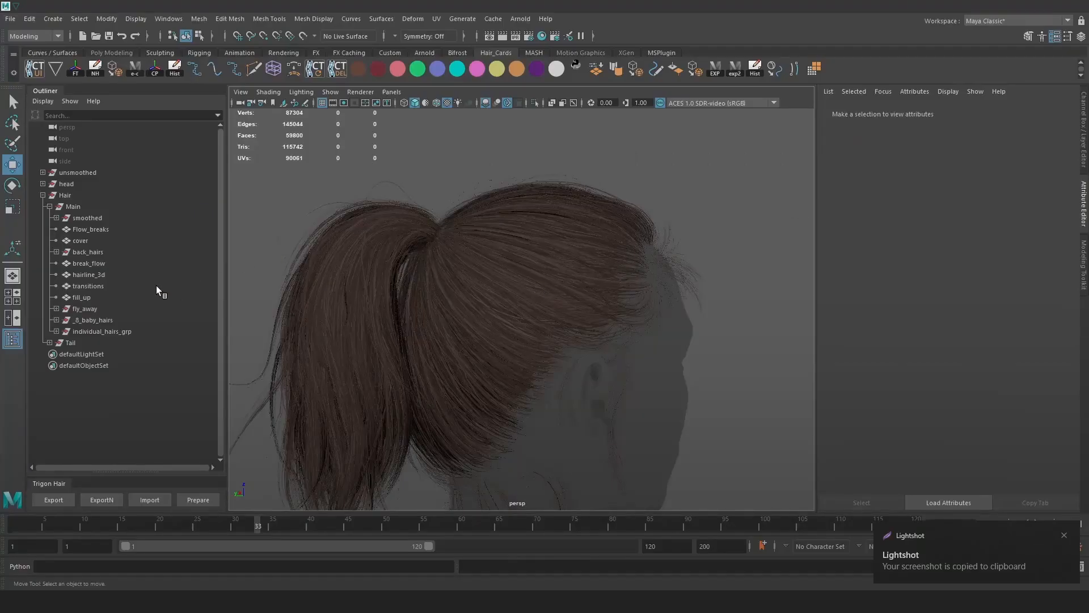
Move smoothed out of Main, put unsmoothed under Main, re-export with exp2, and view in Marmoset.
left_click(97, 218)
mouse_move(97, 217)
middle_mouse_down()
mouse_move(97, 168)
mouse_move(107, 225)
middle_mouse_up()
left_click(98, 185)
left_click(735, 70)
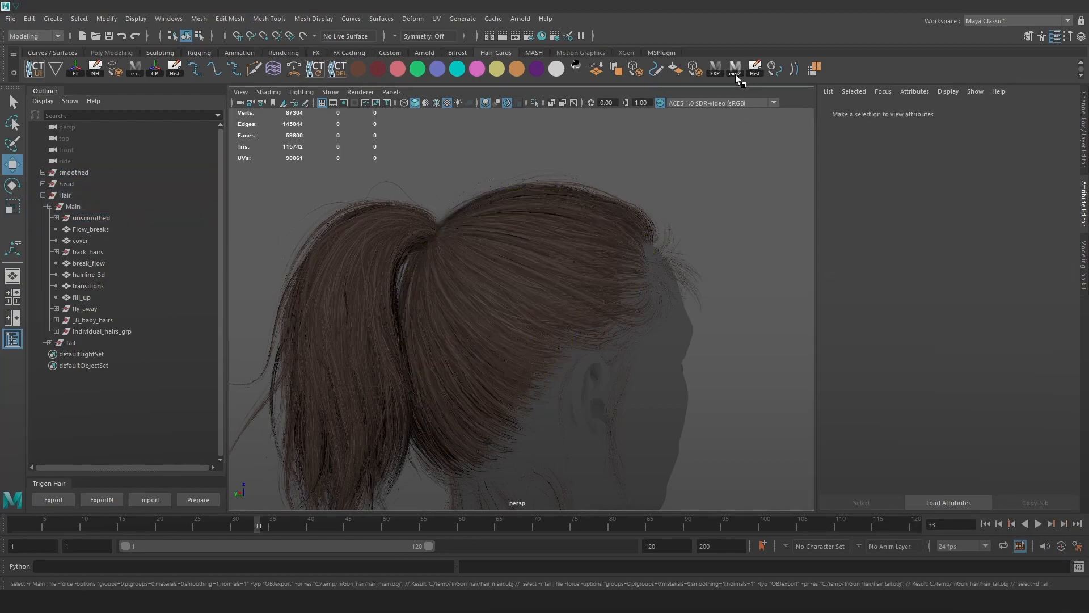
key("alt+Tab")
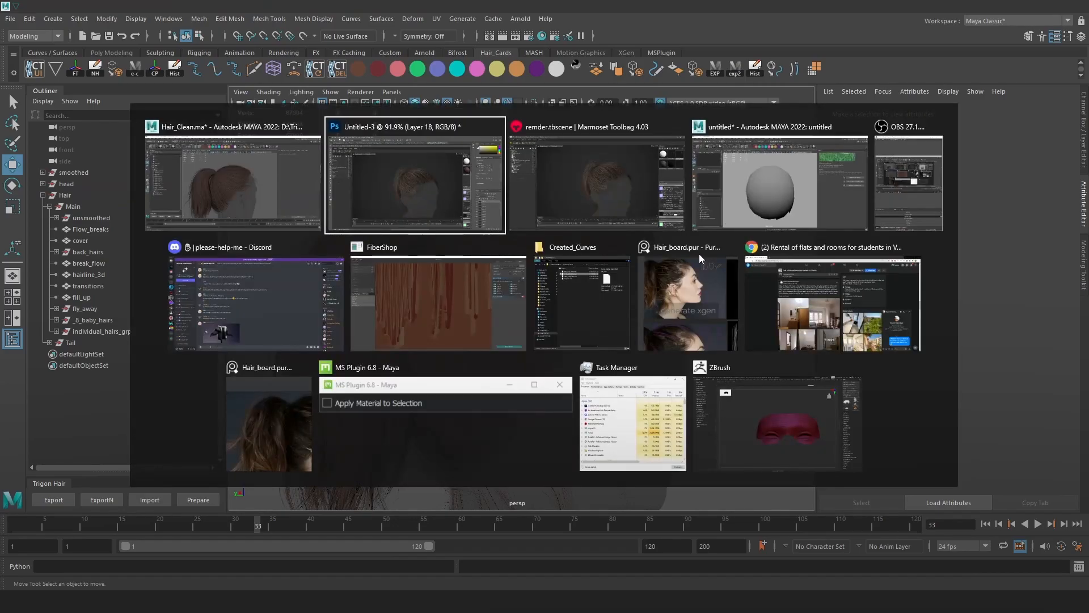
key("alt+Tab")
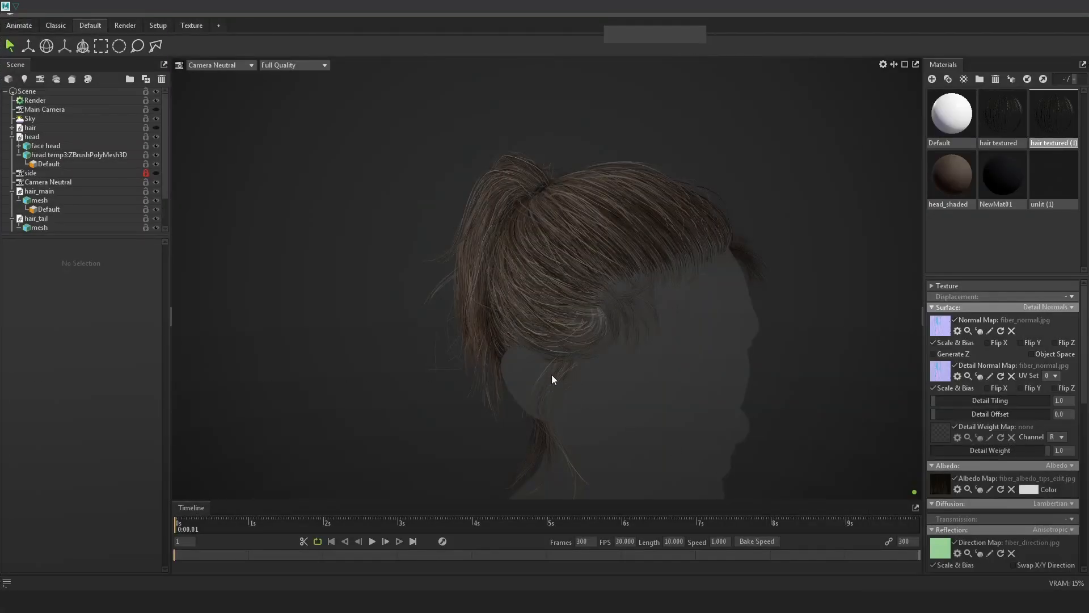
Paste the unsmoothed-cap render as Layer 19 and toggle it against Layer 18.
key("alt+Tab")
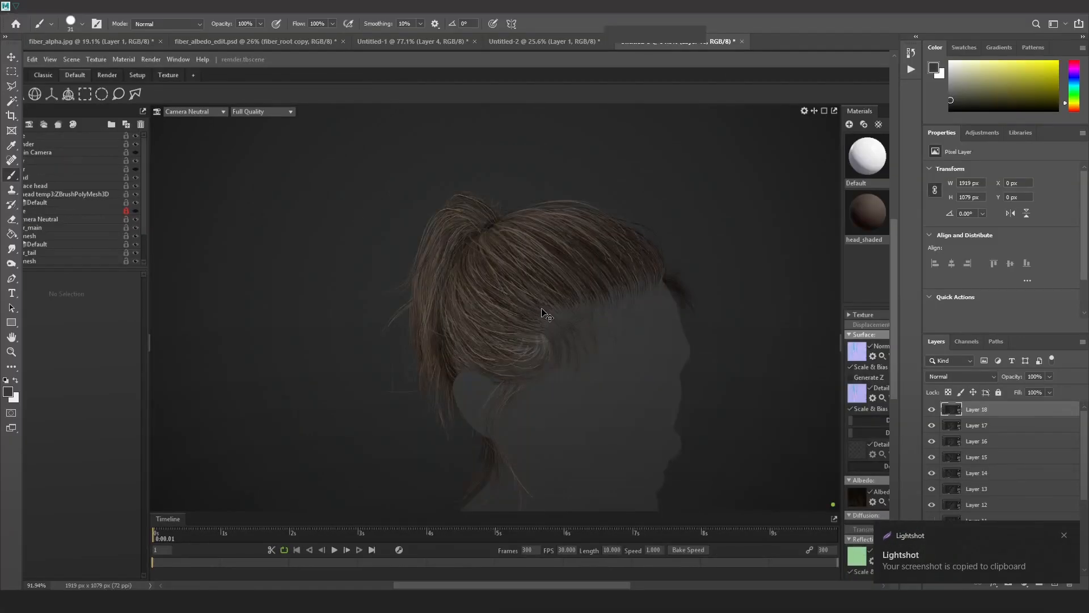
scroll(567, 327, "up", 2, "alt")
left_click(932, 409)
left_click(933, 411)
left_click(934, 411)
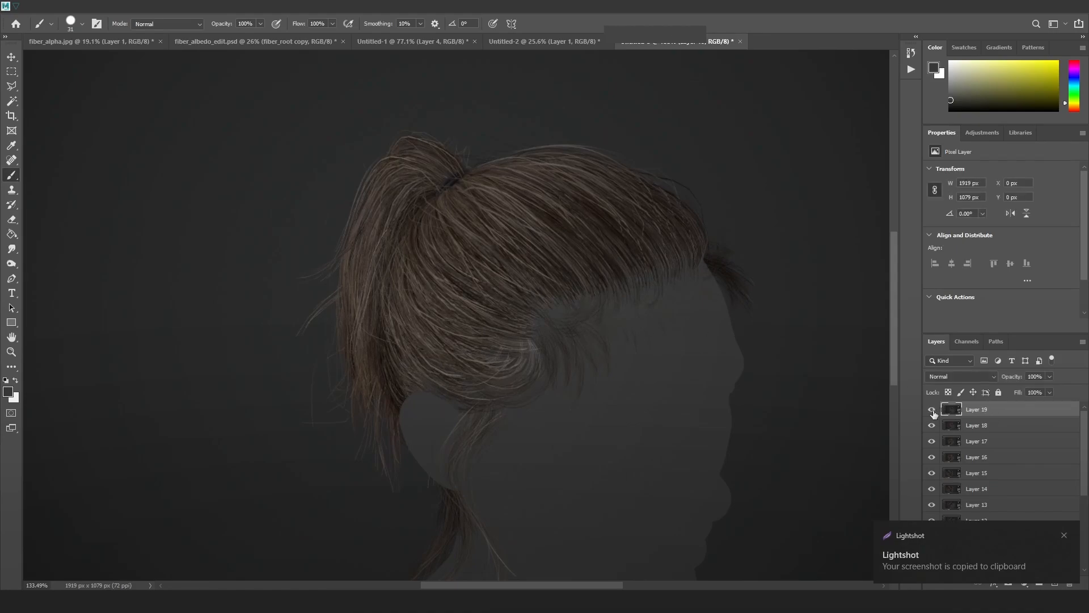
left_click(932, 412)
Keep flipping Layer 19 on and off to compare, then switch back to Maya.
left_click(934, 412)
left_click(933, 413)
left_click(932, 414)
left_click(932, 415)
left_click(933, 412)
left_click(933, 413)
left_click(933, 414)
left_click(932, 413)
key("alt+Tab")
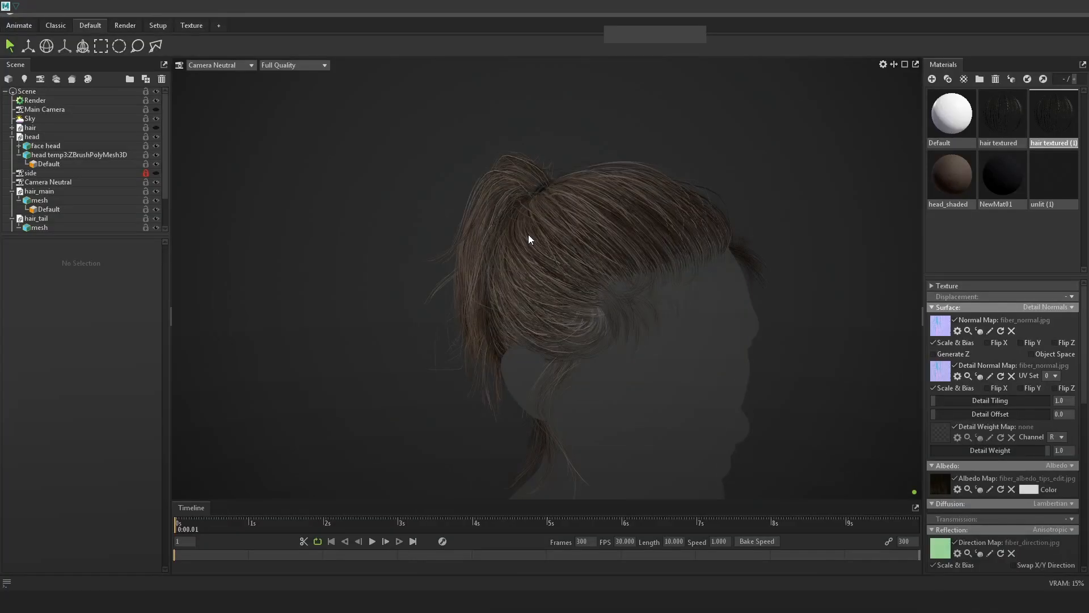
key("alt+Tab")
key("Tab")
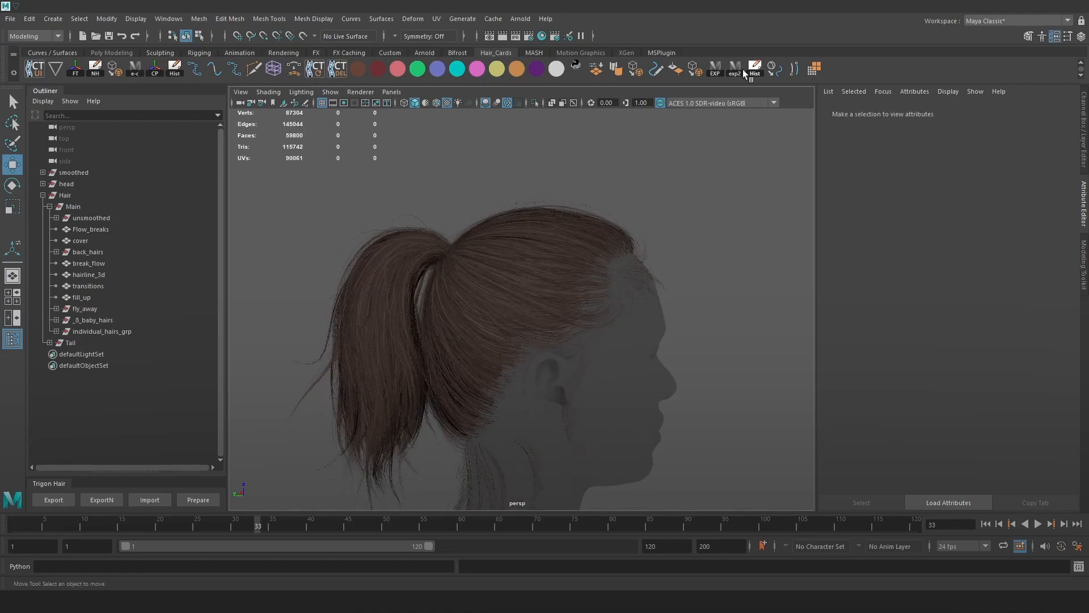
Drag unsmoothed out of Main to the top level, leaving smoothed inside Main.
left_click(83, 220)
mouse_move(86, 218)
middle_mouse_down()
mouse_move(88, 167)
mouse_move(107, 223)
middle_mouse_up()
left_click(86, 183)
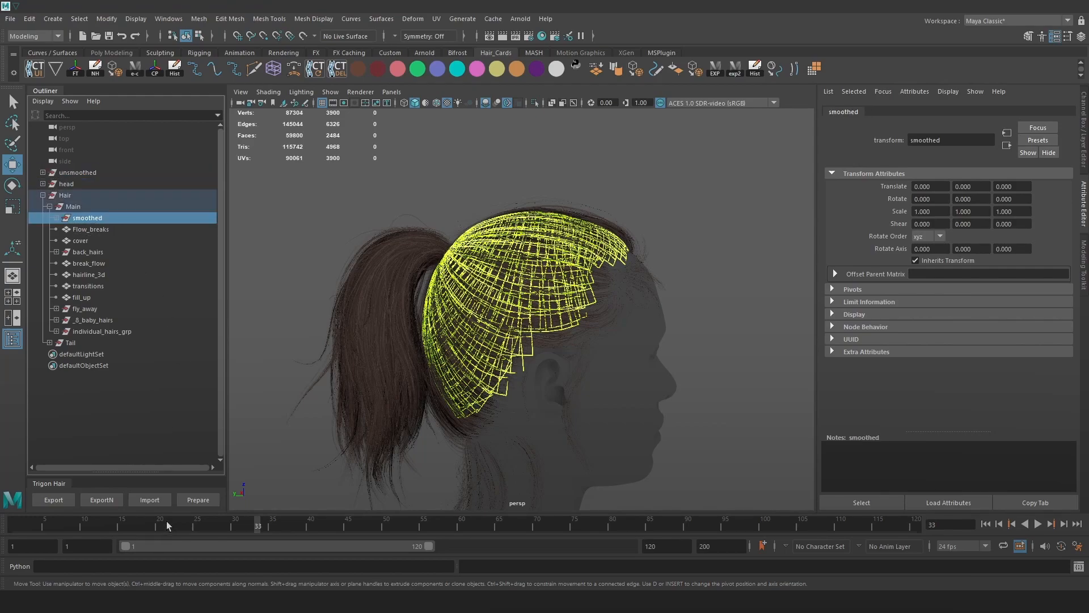
left_click(306, 461)
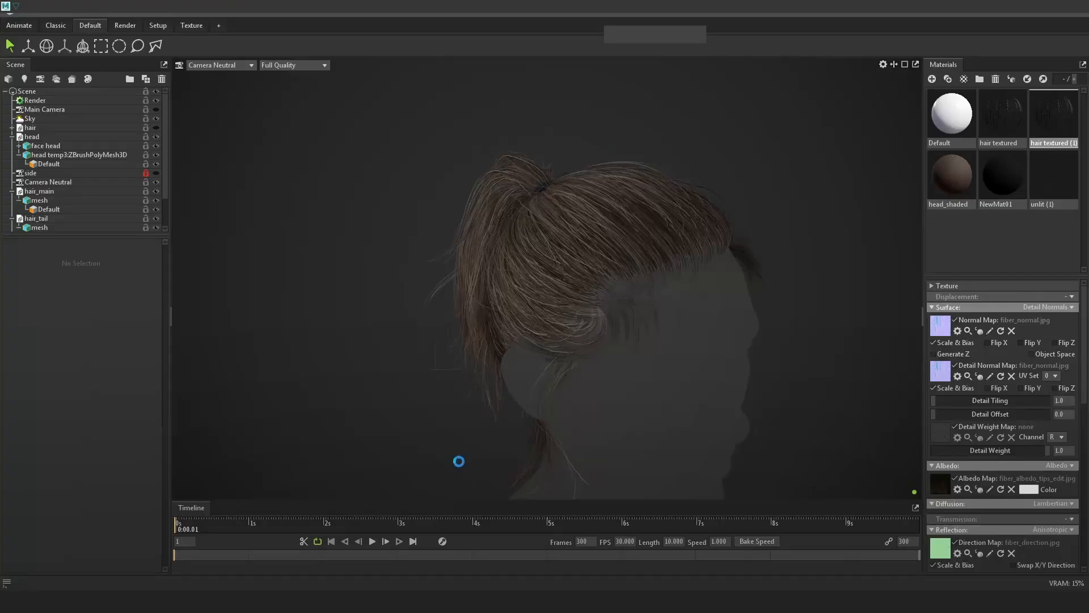
Make the hair object visible and move it off to the left.
left_click(12, 137)
left_click(12, 164)
left_click(157, 127)
left_click(96, 129)
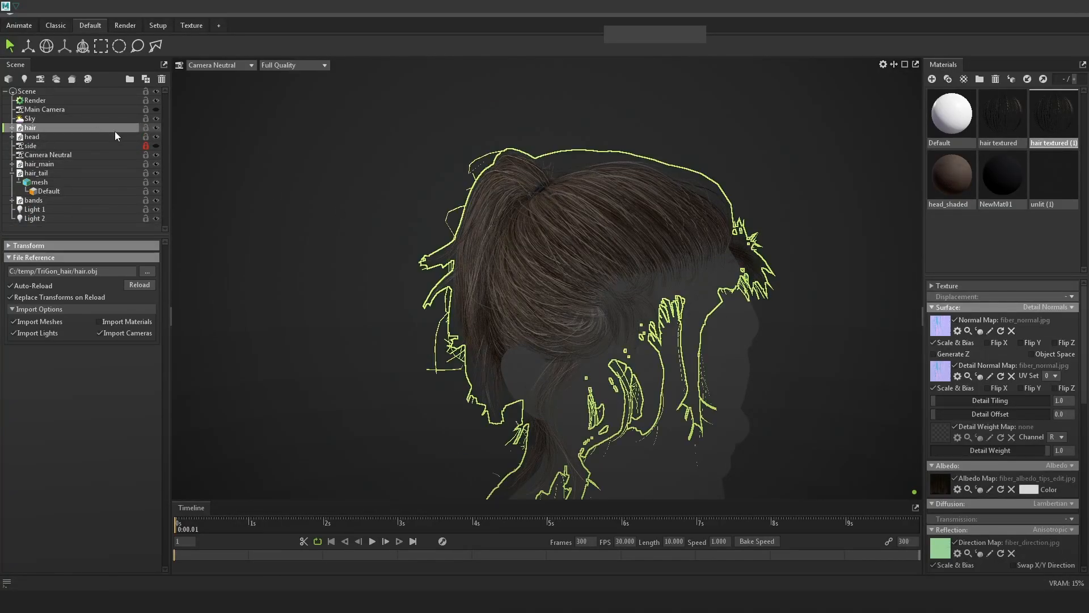
scroll(458, 145, "down", 15)
scroll(792, 400, "up", 4)
key("w")
scroll(703, 403, "up", 5)
middle_click_drag(702, 403, 695, 367, "alt")
left_click_drag(608, 477, 558, 494)
Duplicate the head as face head 1 and place the hair at about X -0.64.
left_click(554, 281)
key("ctrl+d")
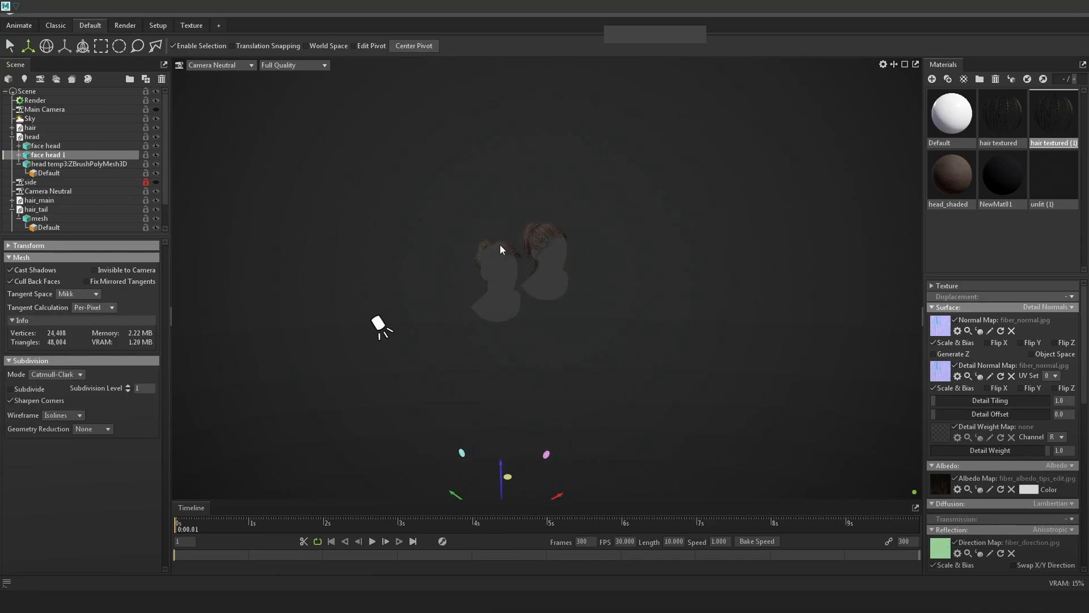
left_click(499, 244)
left_click(32, 246)
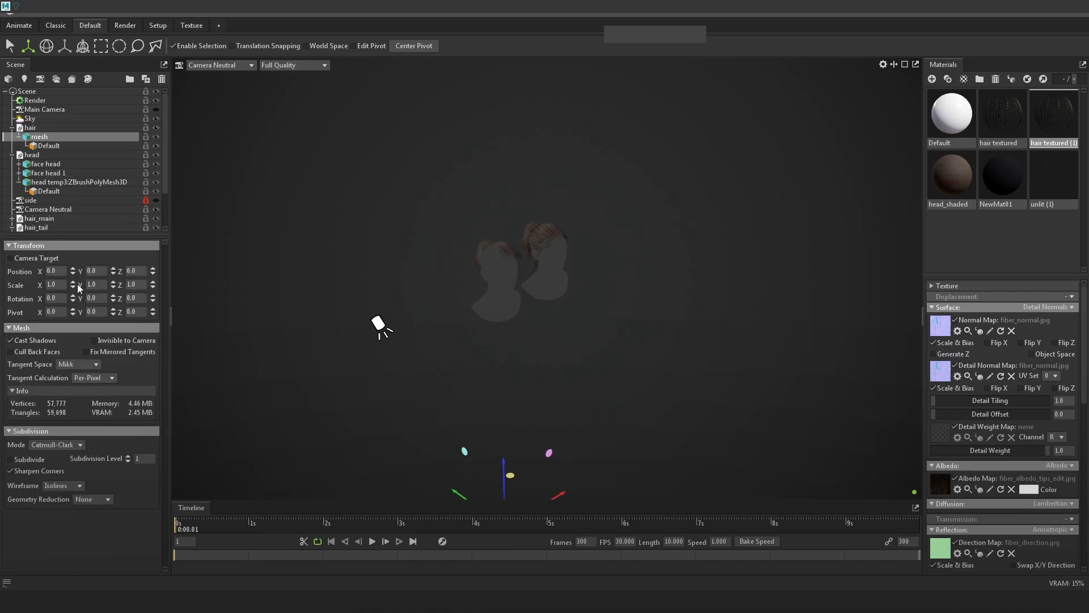
left_click_drag(575, 503, 557, 502)
left_click_drag(73, 270, 77, 263)
Set face head 1's Position X to -0.64.
left_click(515, 312)
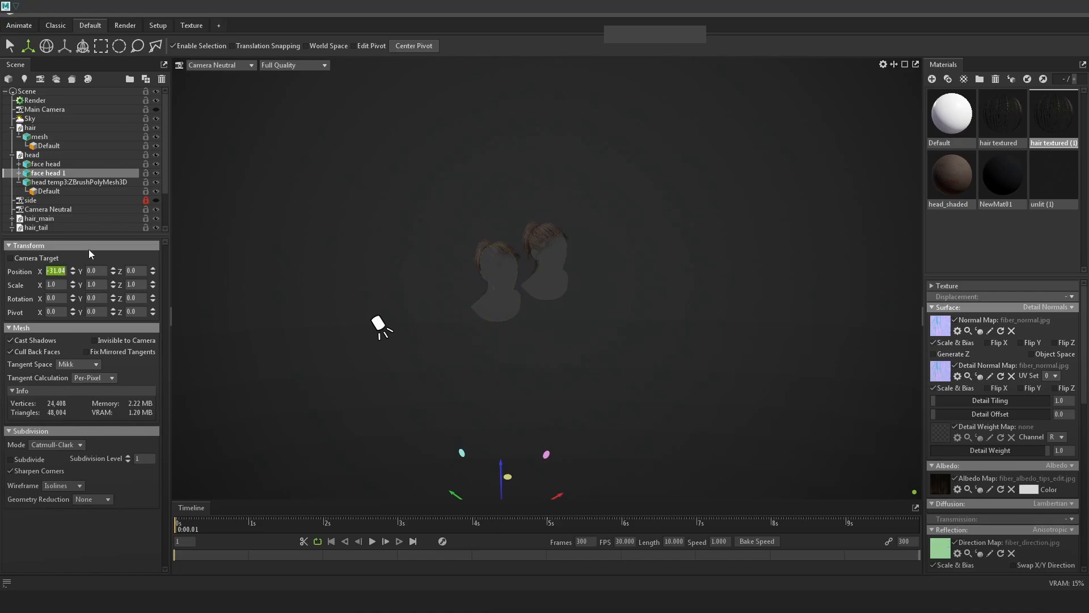
left_click(495, 251)
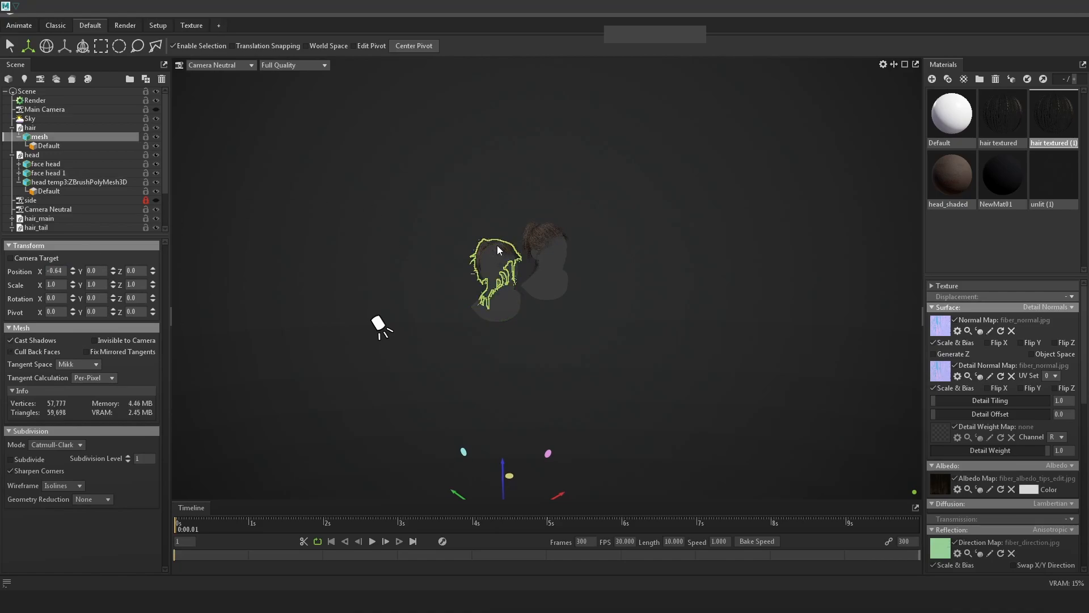
left_click(505, 282)
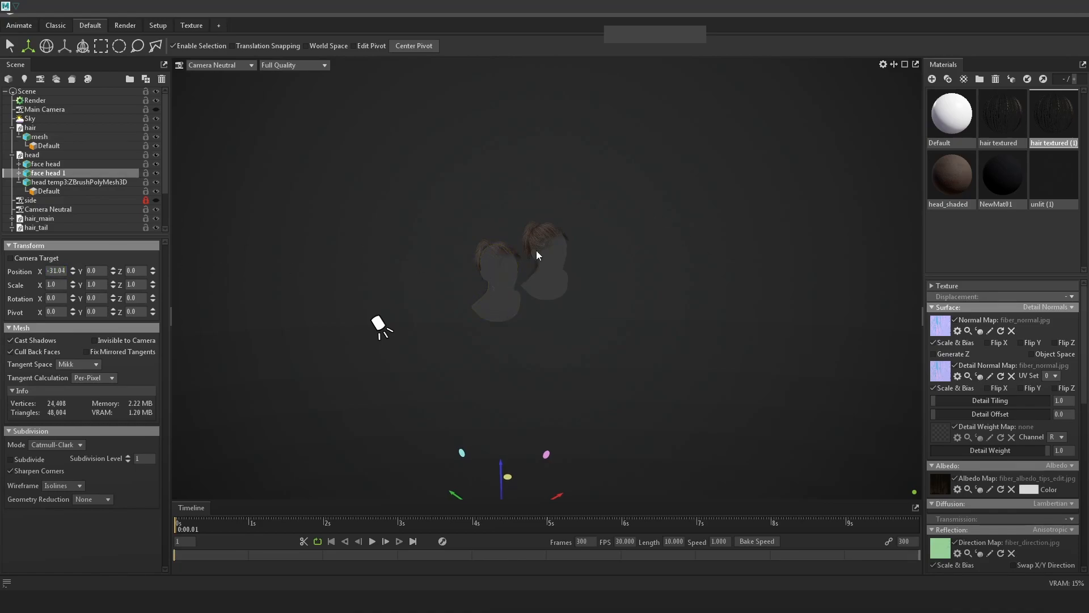
left_click(503, 286)
left_click(507, 306)
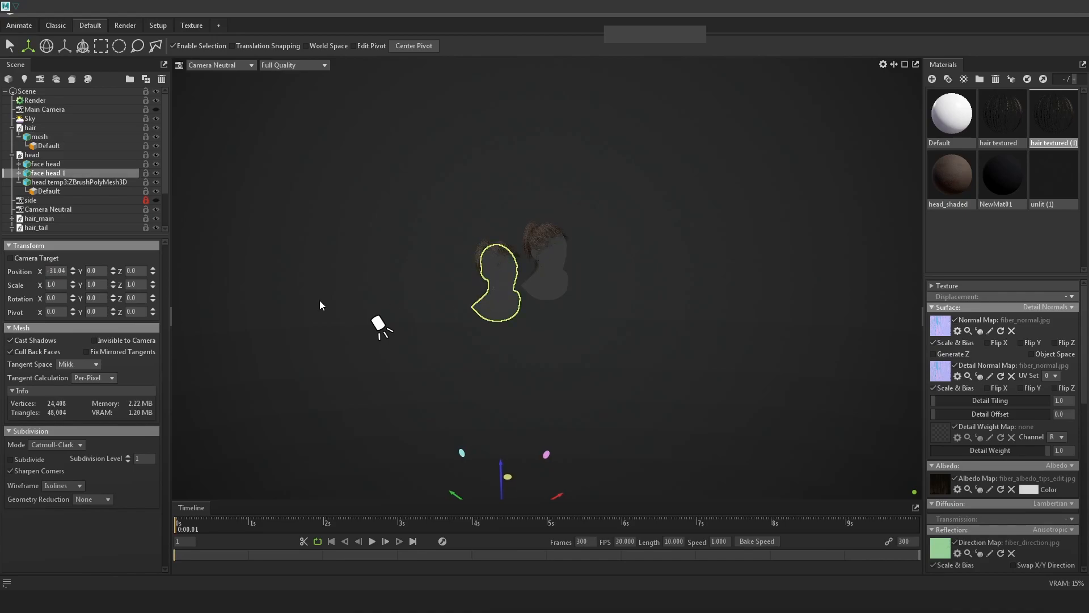
type("-")
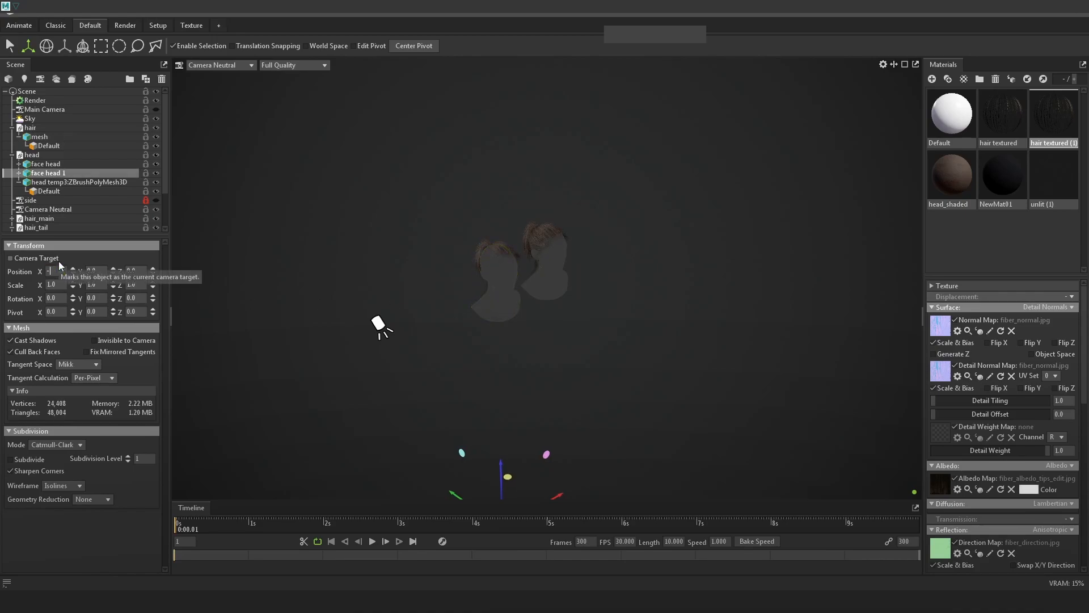
type("0.64")
key("Return")
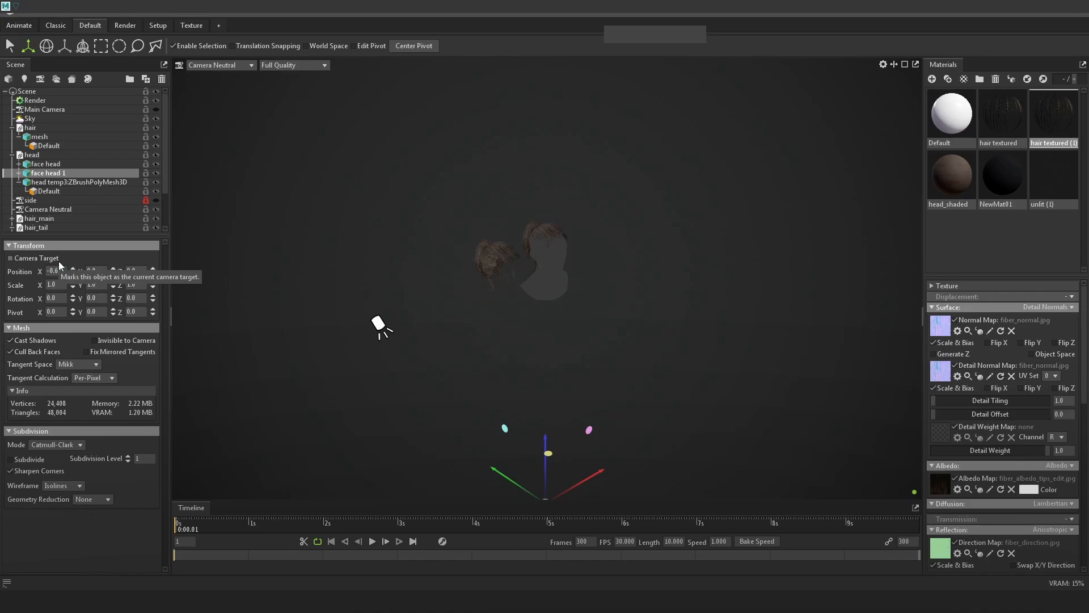
scroll(551, 316, "down", 5)
scroll(566, 268, "up", 5)
scroll(568, 268, "up", 5)
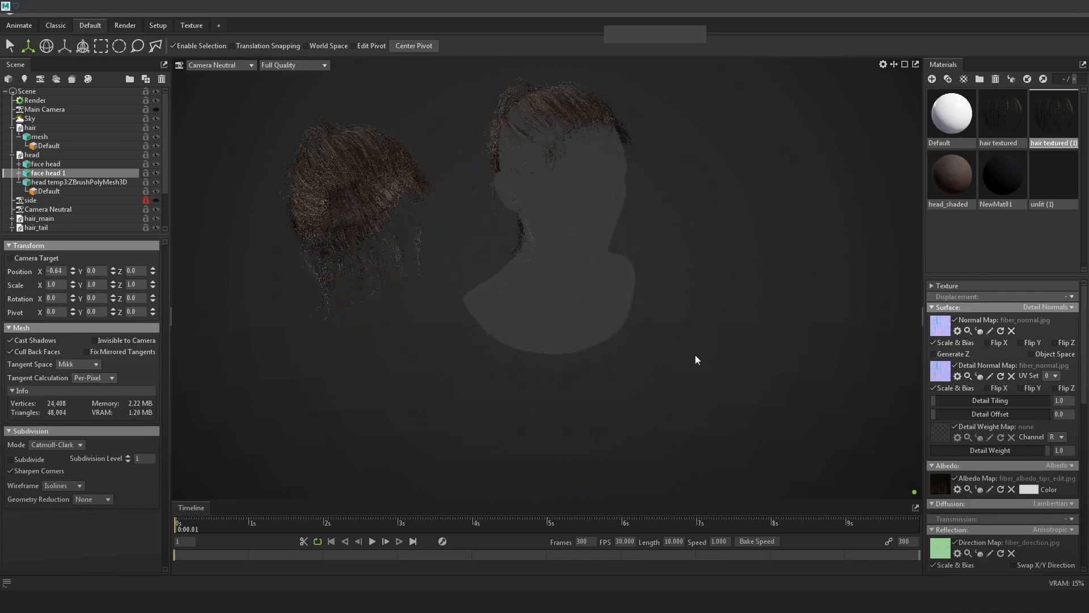
Delete face head 1, then select the head object and duplicate it.
key("Delete")
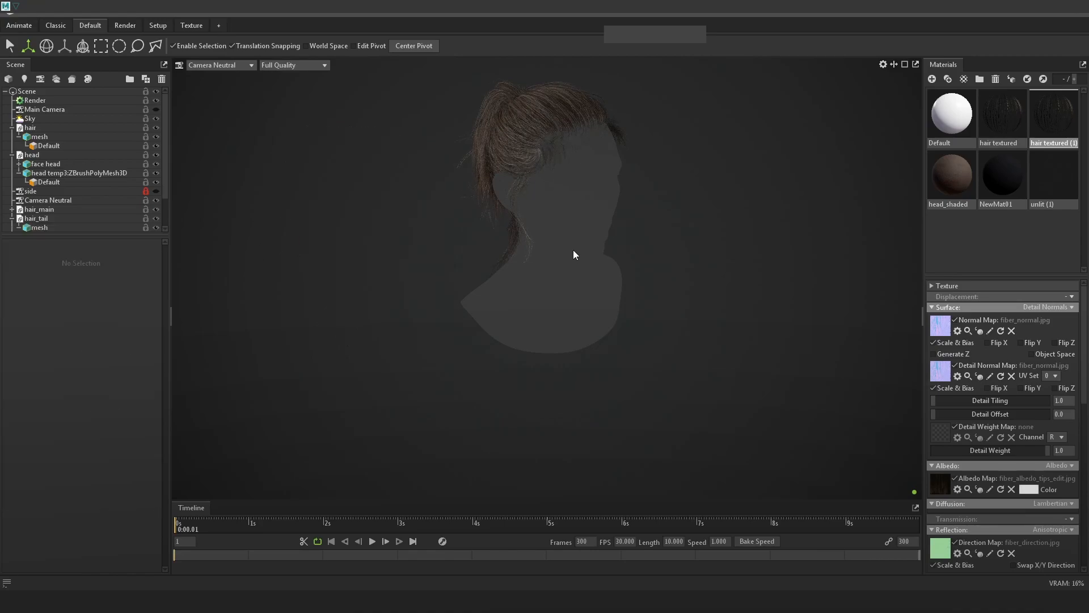
left_click(579, 234)
scroll(246, 212, "down", 5)
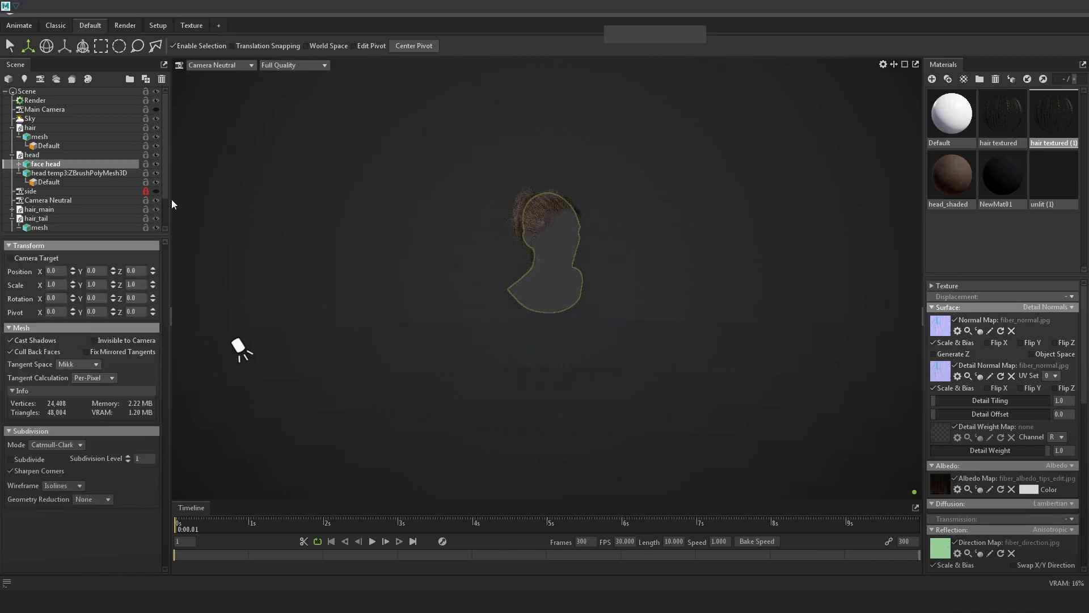
left_click(19, 174)
left_click(11, 155)
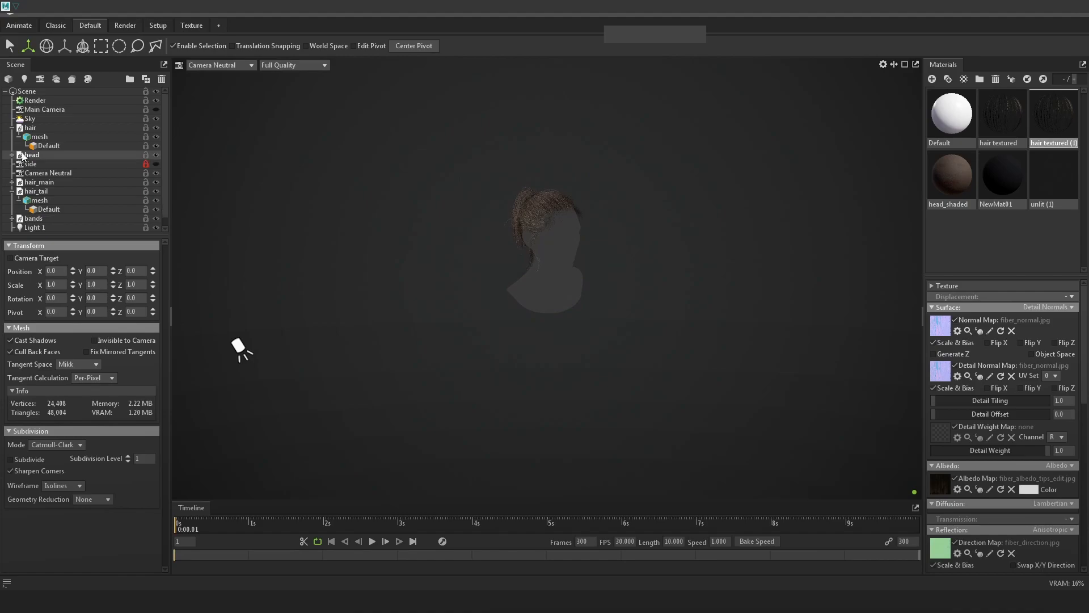
left_click(32, 156)
scroll(543, 211, "down", 5)
key("ctrl+d")
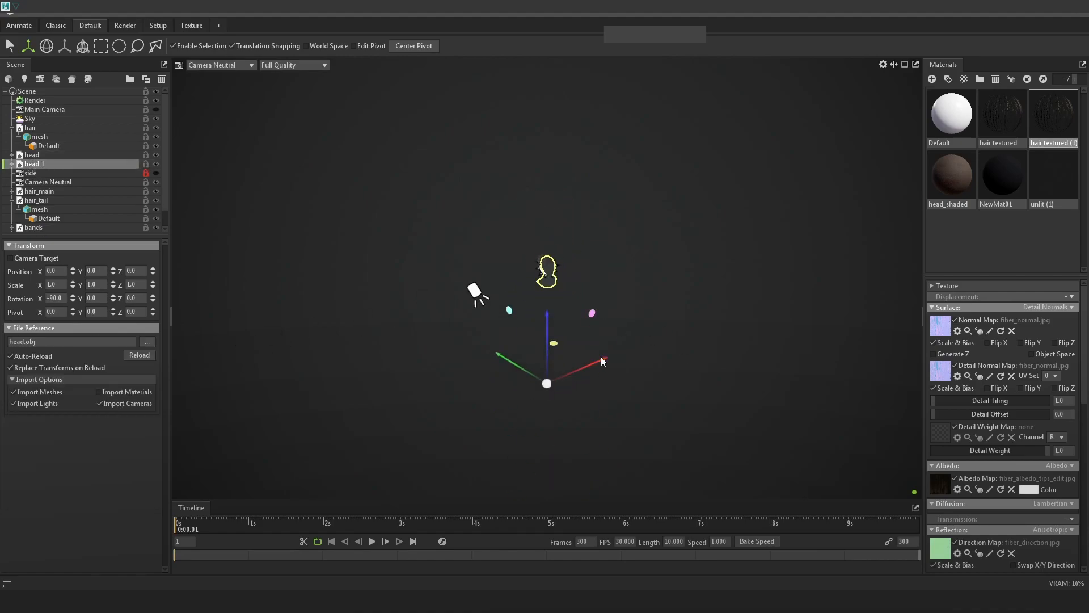
Add the hair to the selection and move the hair and head copy left beside the original.
left_click(42, 129, "ctrl")
left_click_drag(595, 376, 573, 368)
right_click_drag(578, 370, 693, 359, "alt")
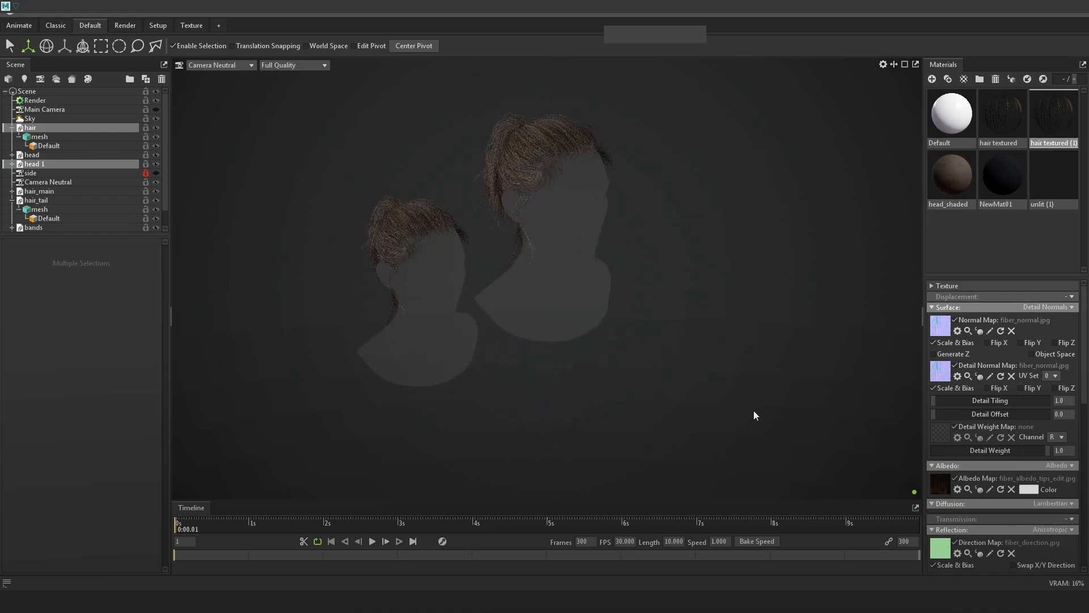
left_click_drag(693, 359, 710, 378, "alt")
right_click_drag(710, 379, 617, 332, "alt")
left_click_drag(617, 332, 559, 415, "alt")
right_click_drag(549, 285, 747, 357, "alt")
left_click_drag(747, 357, 695, 372, "alt")
right_click_drag(695, 372, 780, 434, "alt")
left_click_drag(780, 434, 795, 408, "alt")
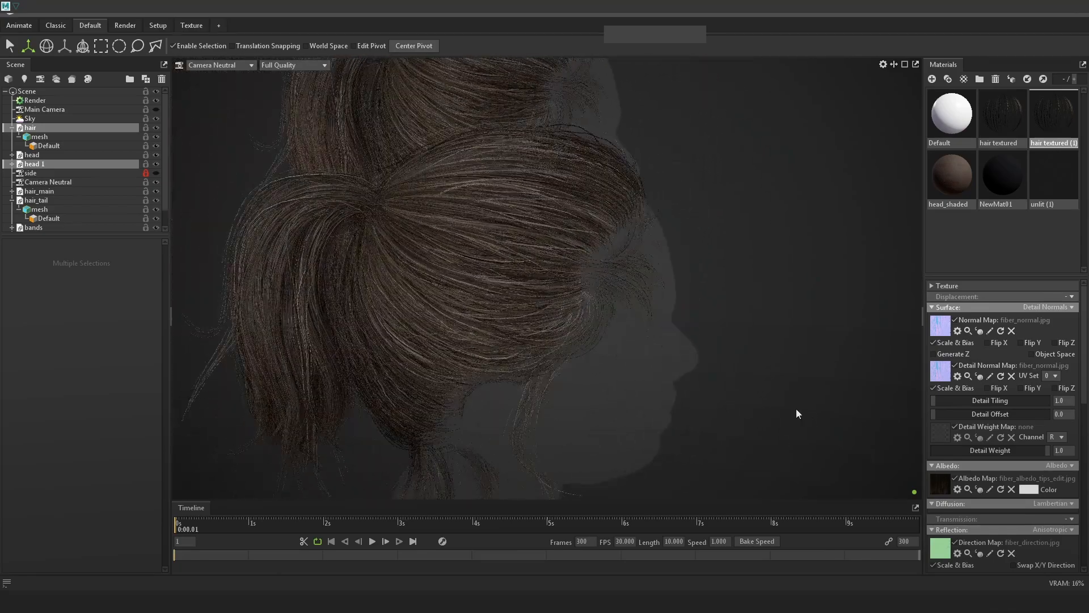
left_click(796, 409)
Rotate the lighting and orbit around both ponytails to compare their highlights.
left_click_drag(750, 293, 747, 372, "alt")
right_click_drag(748, 372, 730, 350, "alt")
left_click_drag(730, 350, 816, 357, "shift")
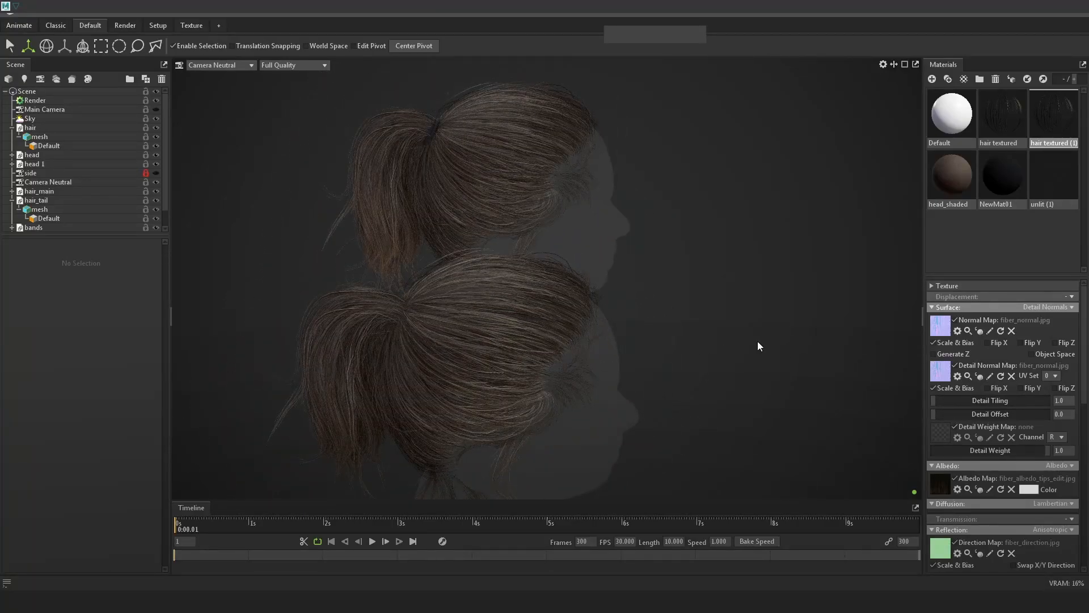
left_click_drag(526, 179, 703, 309, "shift")
left_click_drag(727, 320, 556, 284)
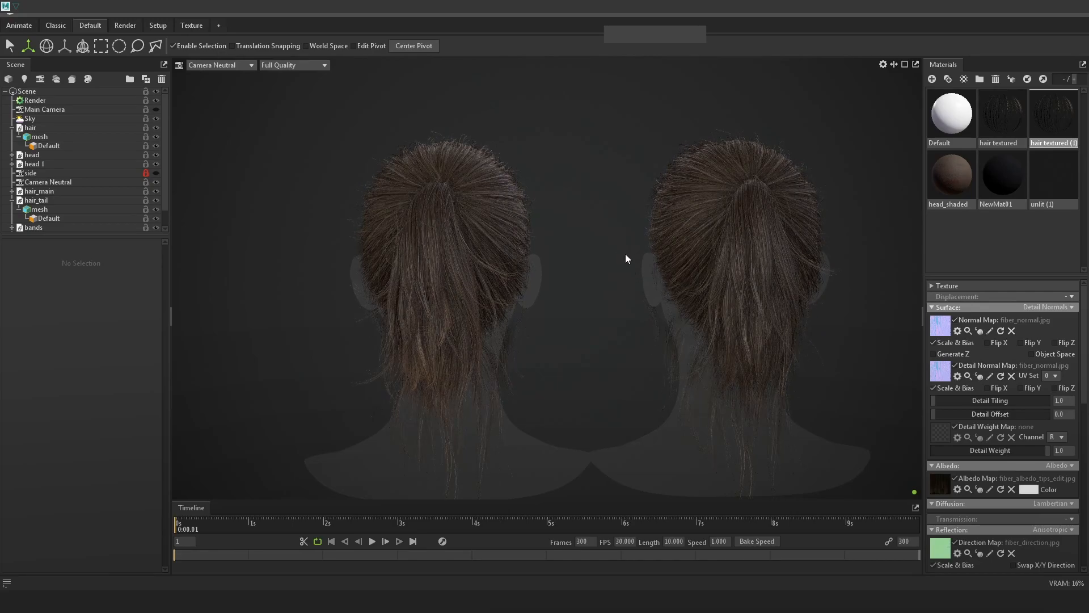
left_click_drag(713, 267, 690, 287)
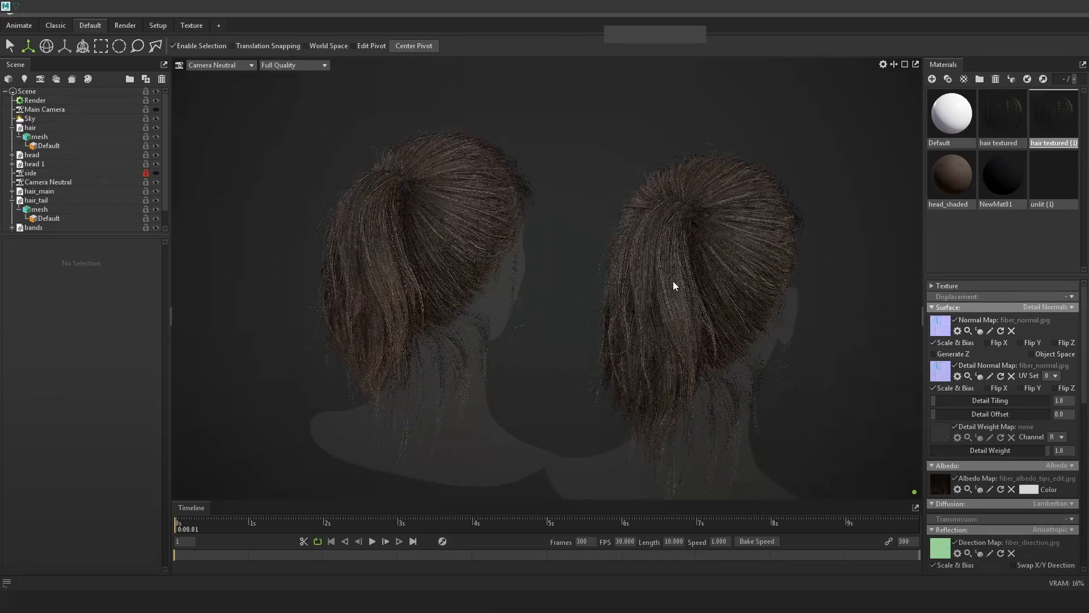
left_click_drag(808, 313, 695, 295)
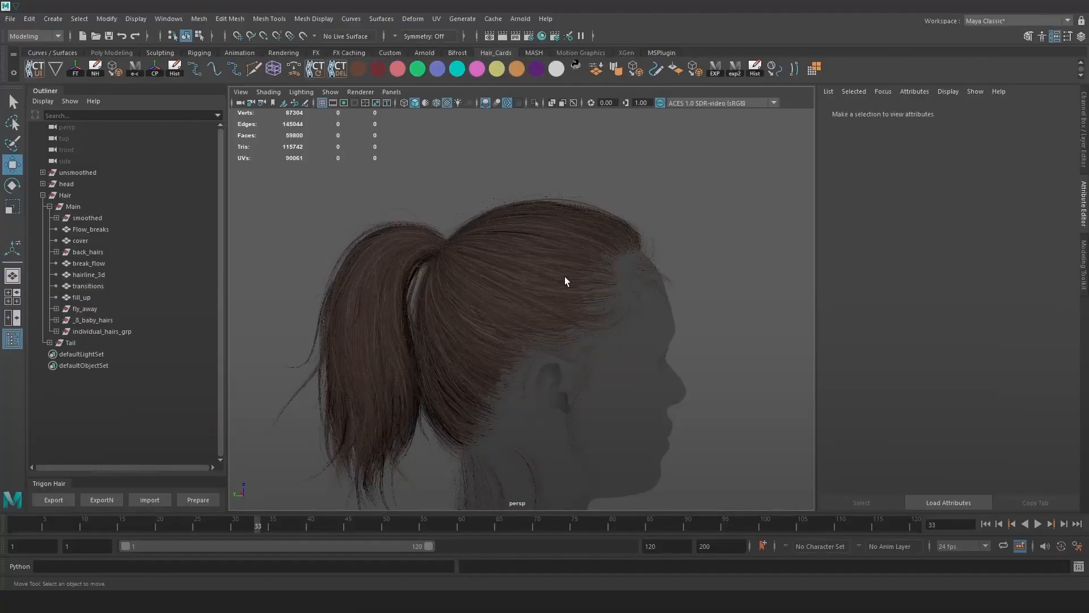
right_click_drag(564, 277, 652, 277, "alt")
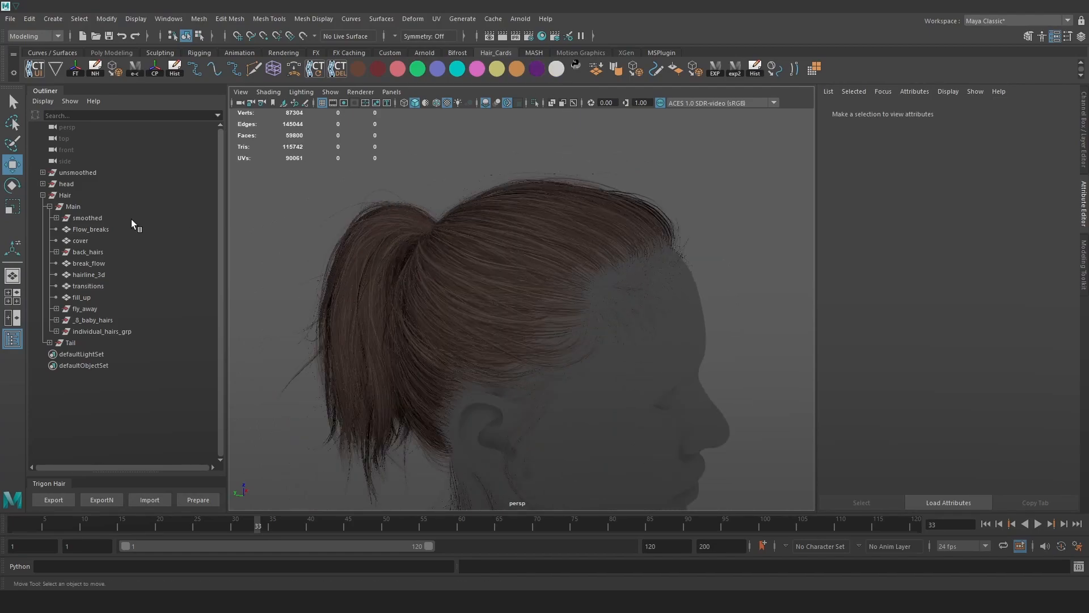
Move the unsmoothed hair mesh into the Main group and hide the smoothed mesh with Ctrl+H.
left_click(84, 174)
mouse_move(87, 175)
left_mouse_down()
mouse_move(100, 215)
mouse_move(104, 169)
left_mouse_up()
left_click(100, 217)
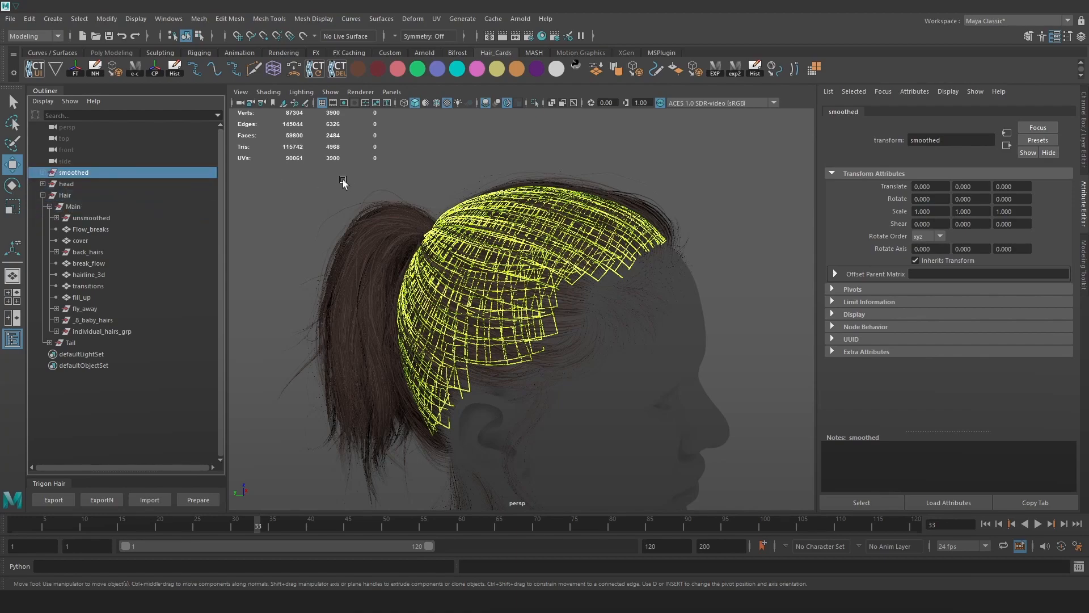
key("ctrl+h")
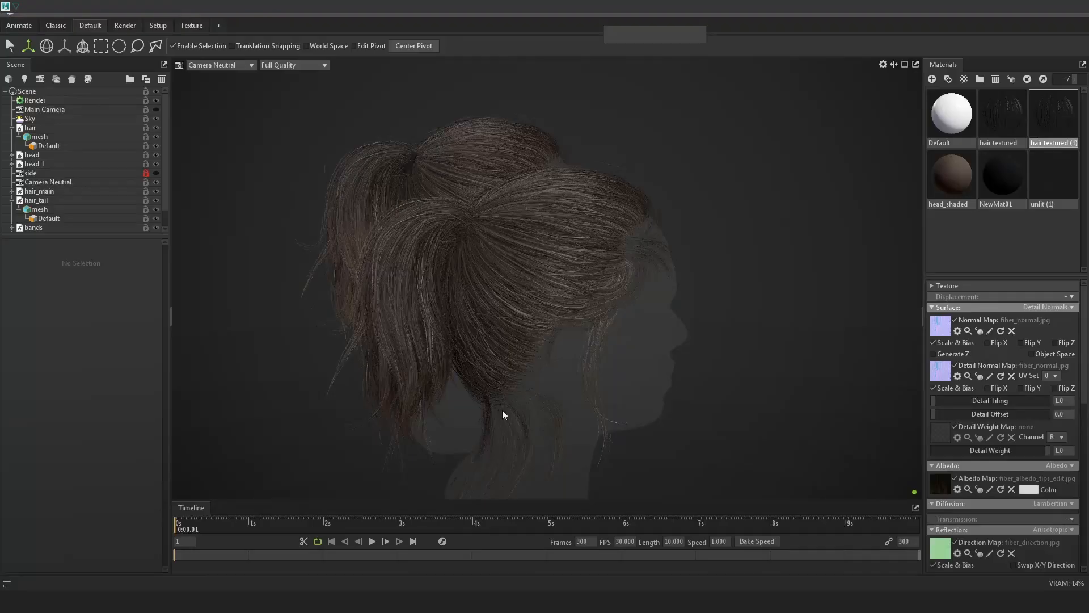
Delete the duplicate main hair and the grey head silhouette.
left_click(552, 262)
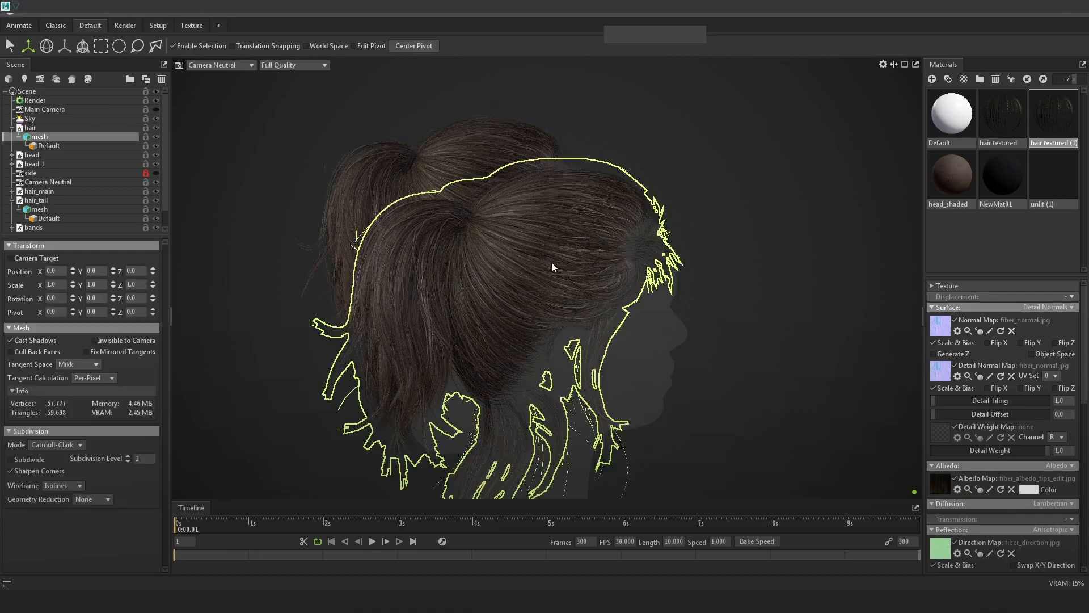
key("Delete")
left_click(553, 267)
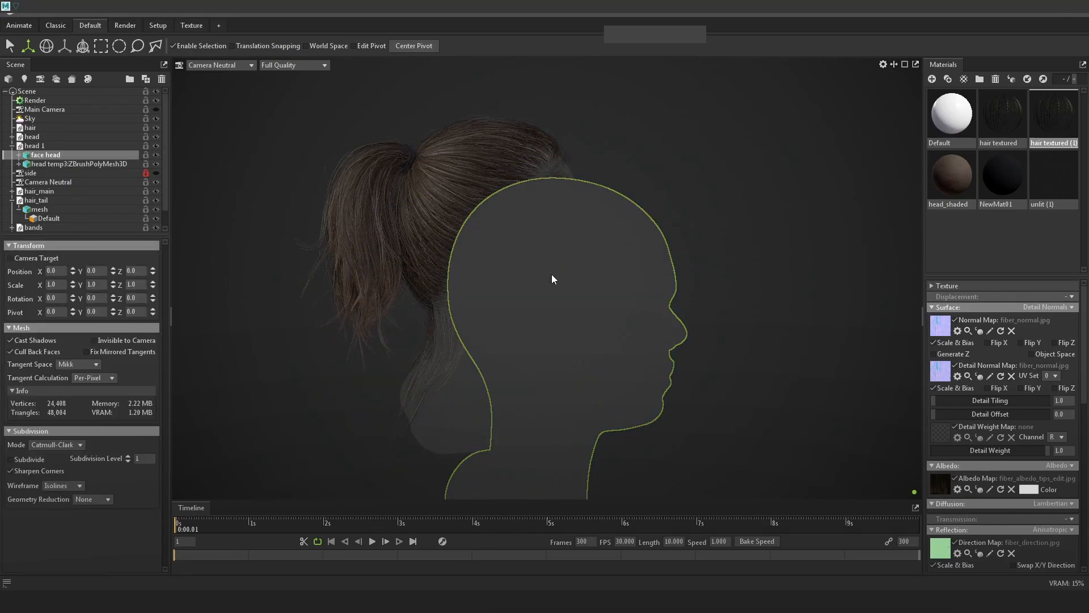
key("Delete")
Orbit and zoom around the remaining head to inspect the ponytail from several angles.
left_click(599, 315)
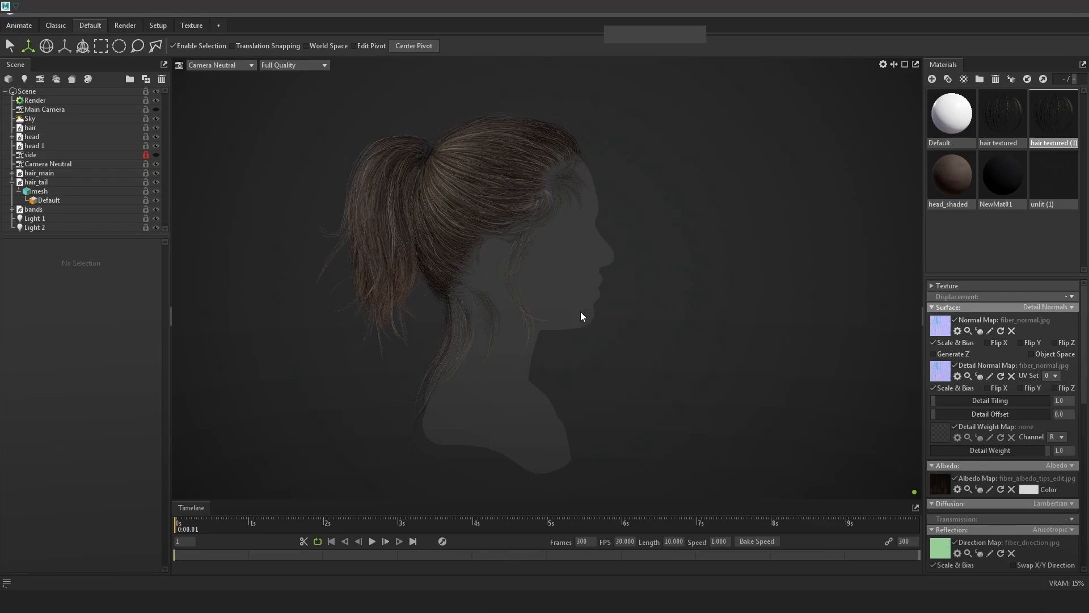
left_click_drag(581, 312, 537, 344)
right_click_drag(536, 342, 720, 351)
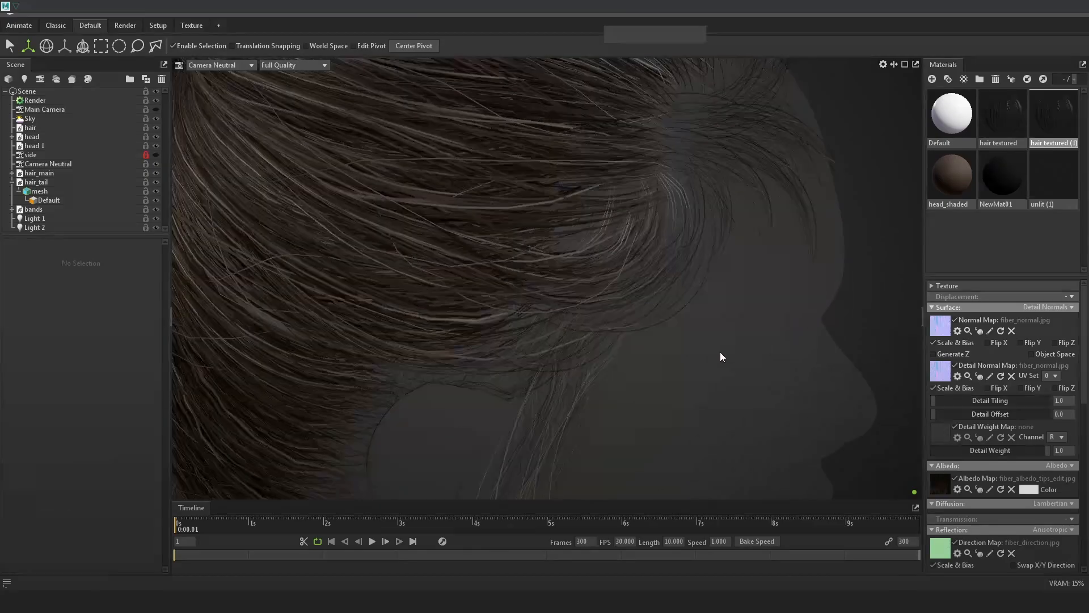
left_click_drag(719, 352, 662, 341)
mouse_move(663, 342)
right_mouse_down()
mouse_move(699, 262)
mouse_move(649, 325)
right_mouse_up()
left_click_drag(777, 323, 554, 315)
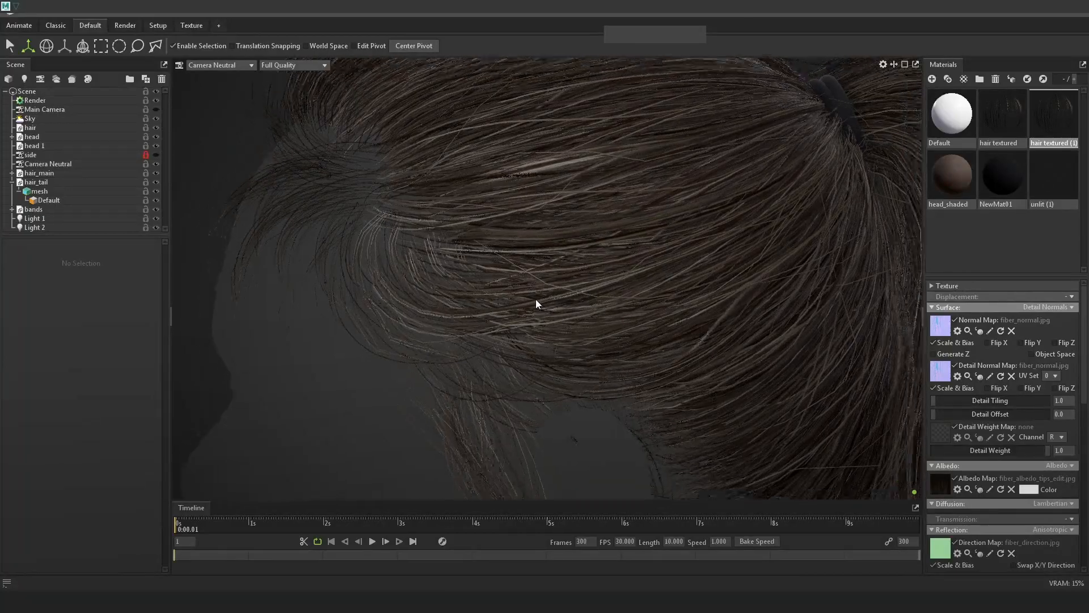
right_click_drag(553, 315, 534, 288)
left_click_drag(535, 288, 732, 294)
right_click_drag(732, 294, 767, 332)
mouse_move(771, 333)
left_mouse_down()
mouse_move(659, 333)
mouse_move(783, 340)
left_mouse_up()
right_click_drag(783, 340, 554, 312)
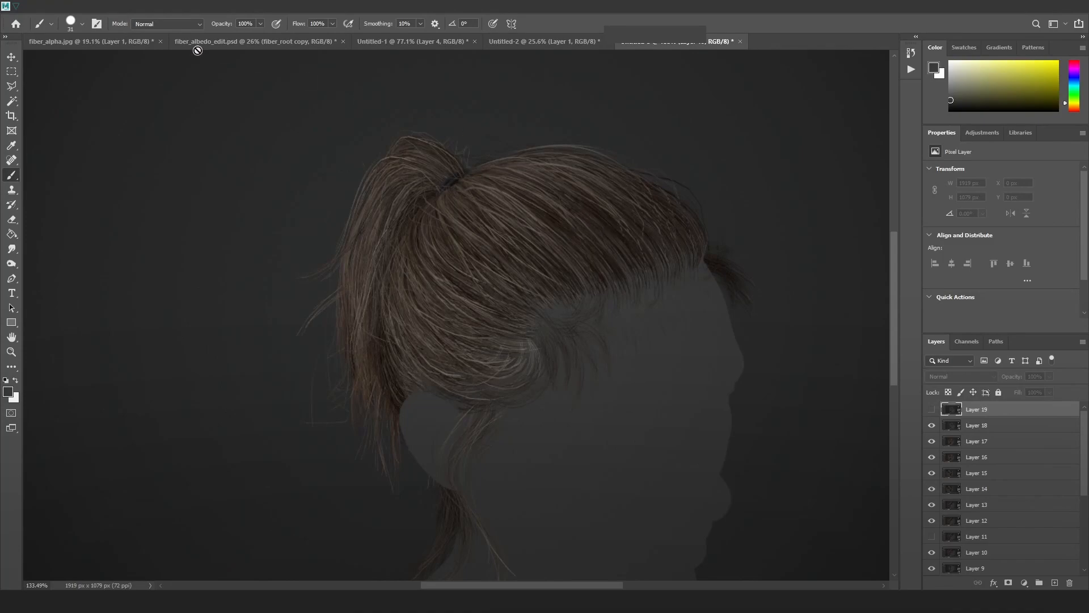
In fiber_albedo_edit.psd, show the root_levels Levels settings and run the export_albedo action.
left_click(121, 43)
left_click(258, 43)
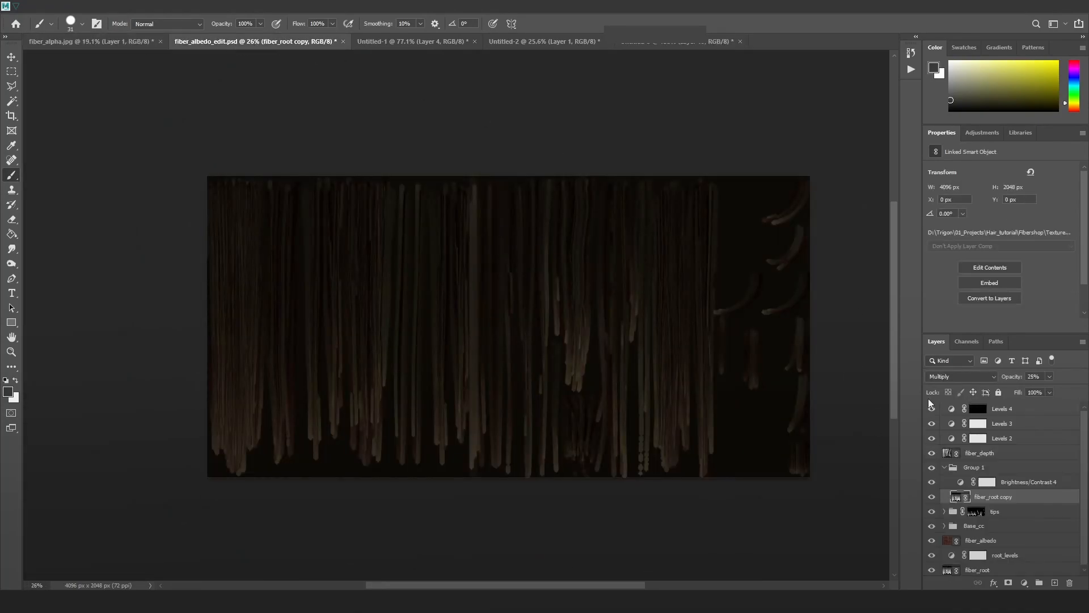
left_click(977, 555)
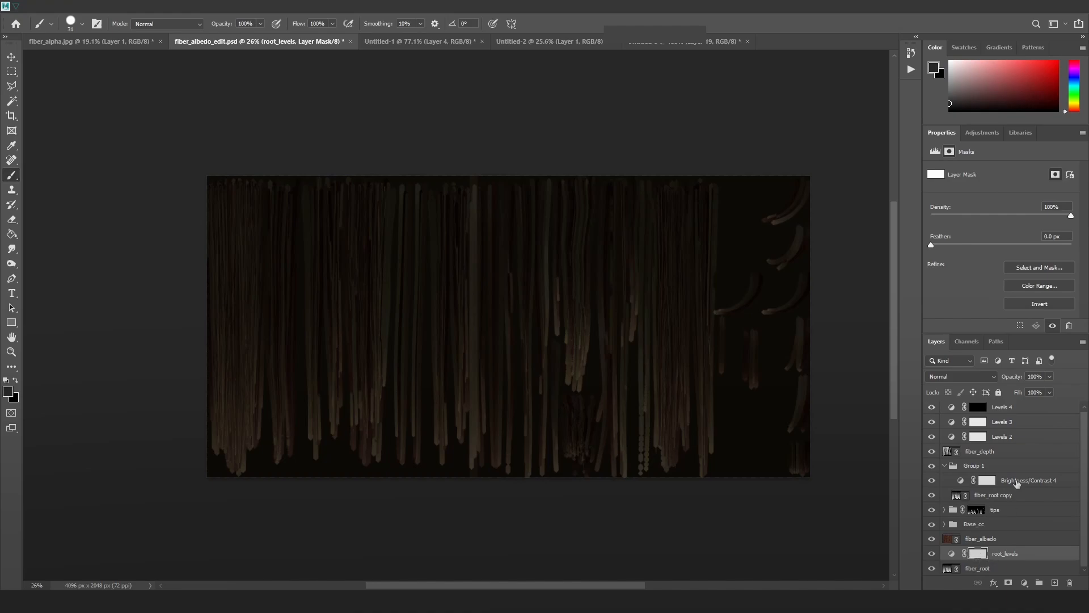
left_click(953, 556)
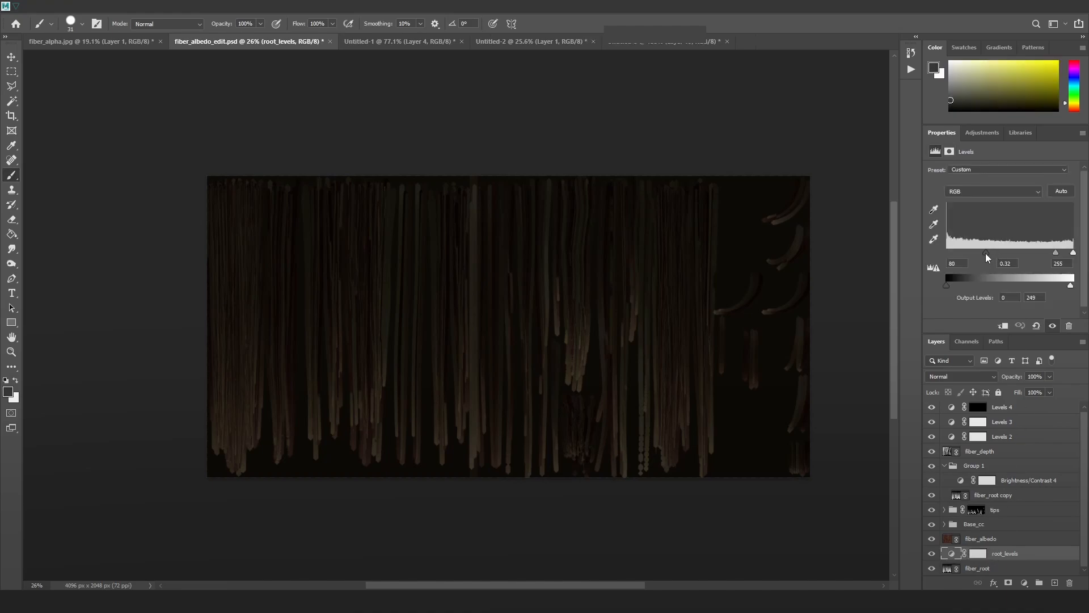
left_click(911, 70)
left_click(837, 155)
left_click(830, 329)
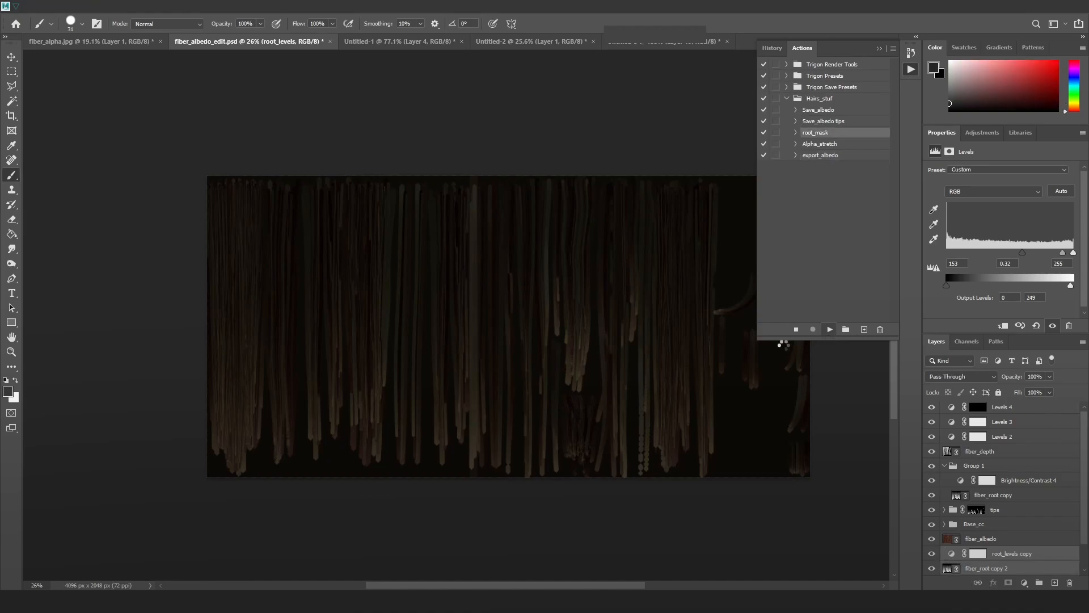
Re-run export_albedo from the root_levels layer and preview the albedo on the ponytail.
left_click(975, 554)
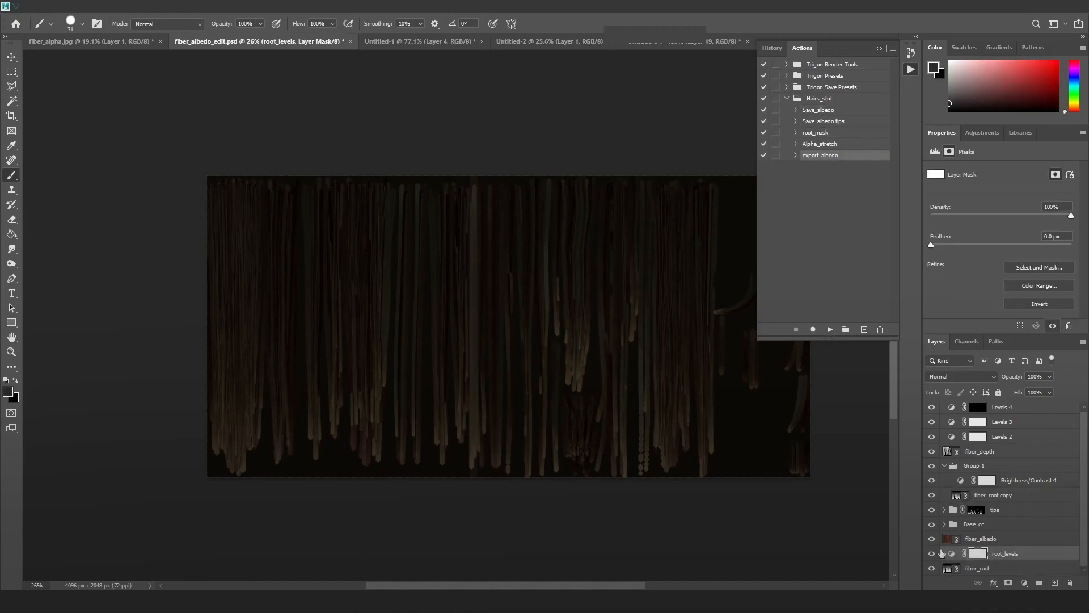
left_click(952, 555)
left_click(830, 330)
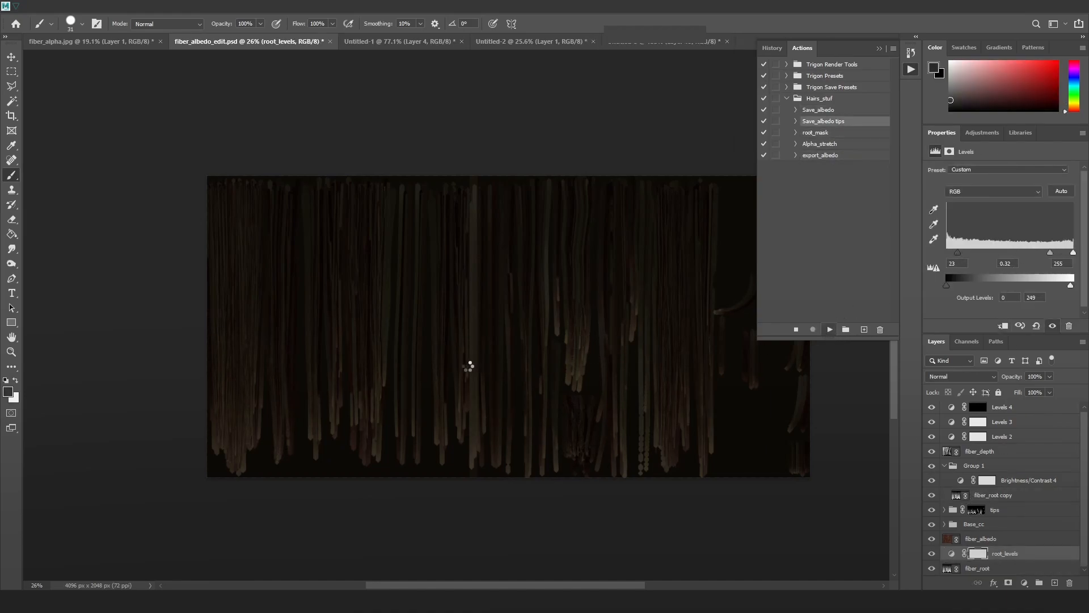
key("alt+Tab")
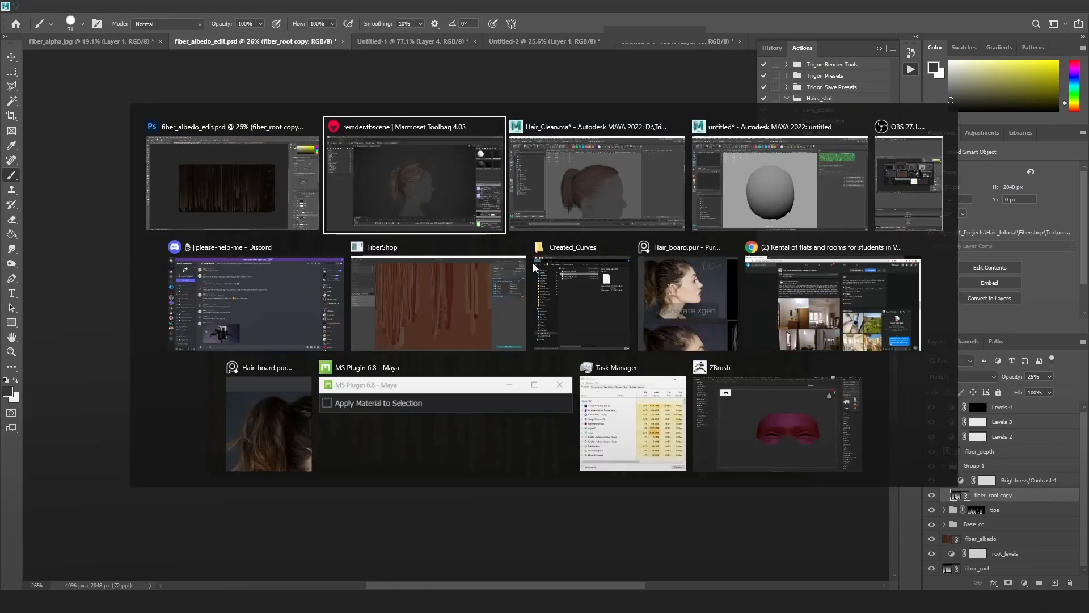
key("alt+Tab")
Lower the root_levels white input to 138, re-export the albedo, and check it on the ponytail.
left_click(951, 555)
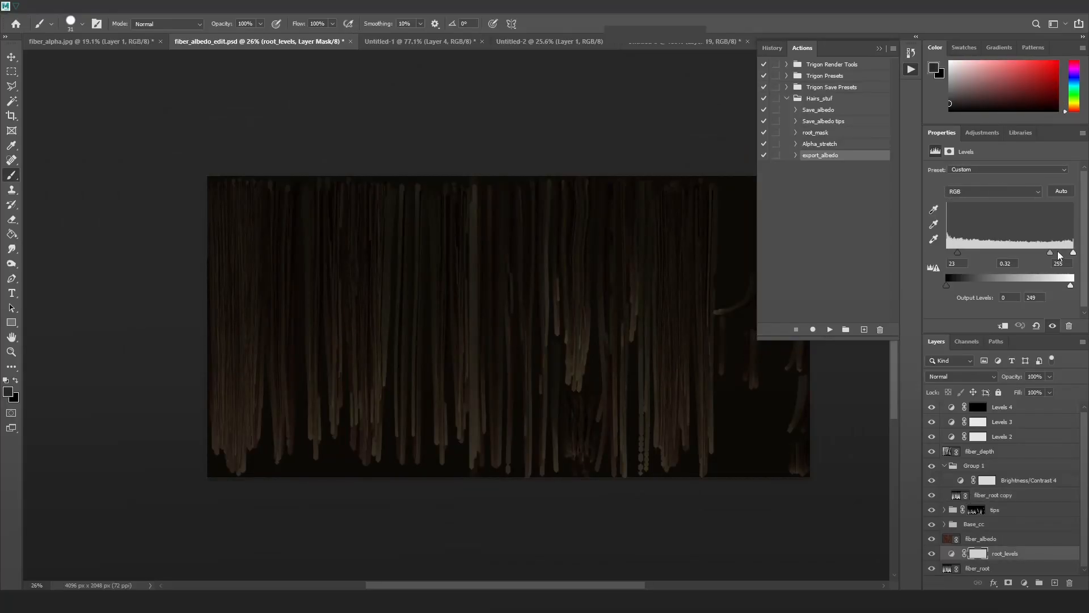
left_click_drag(1021, 254, 1015, 253)
left_click(830, 330)
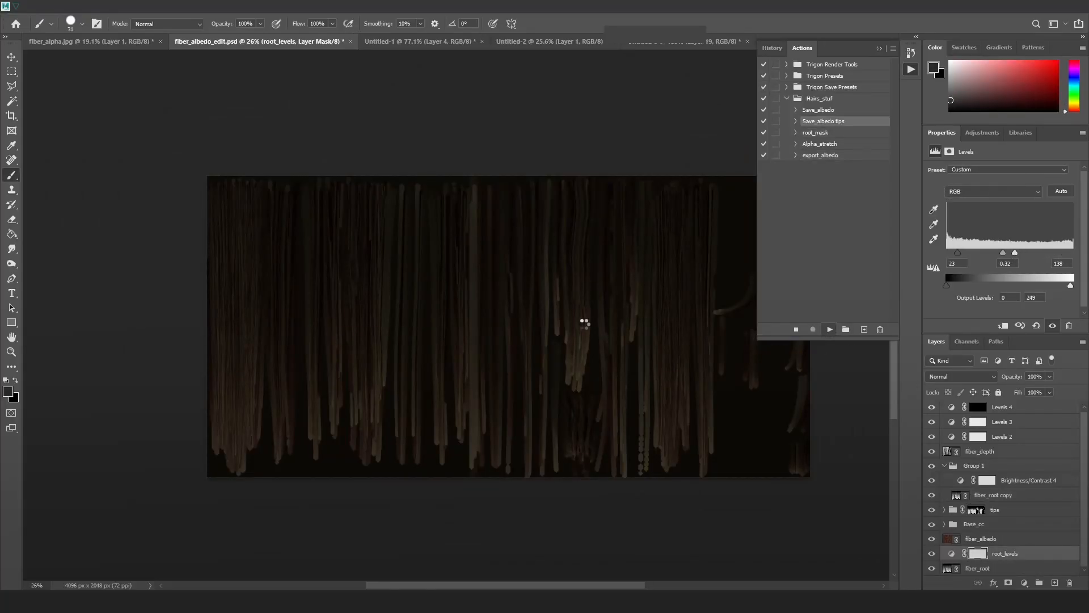
key("alt+Tab")
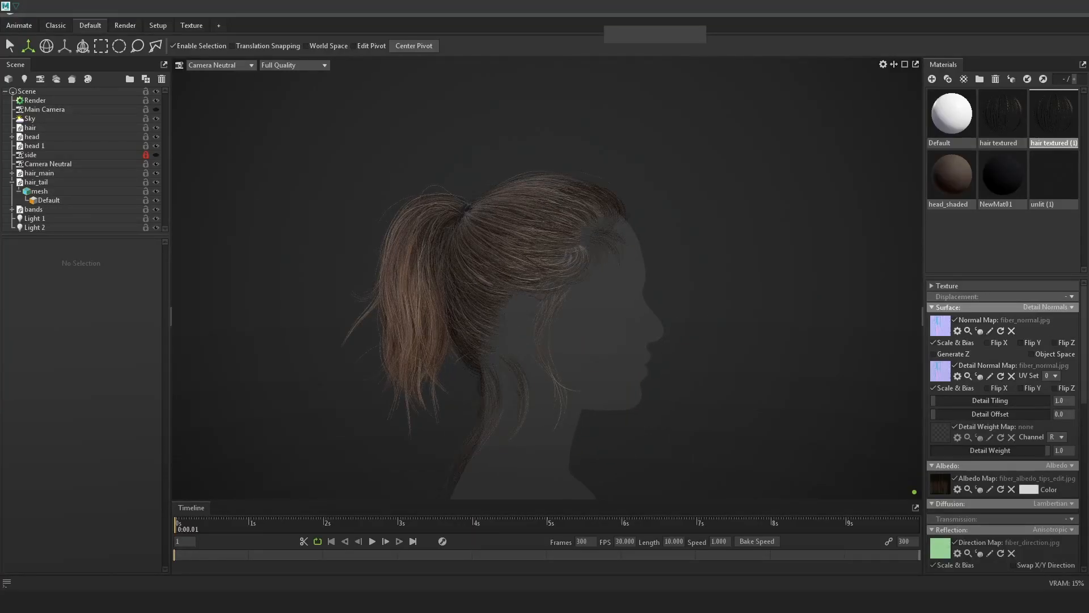
key("alt+Tab")
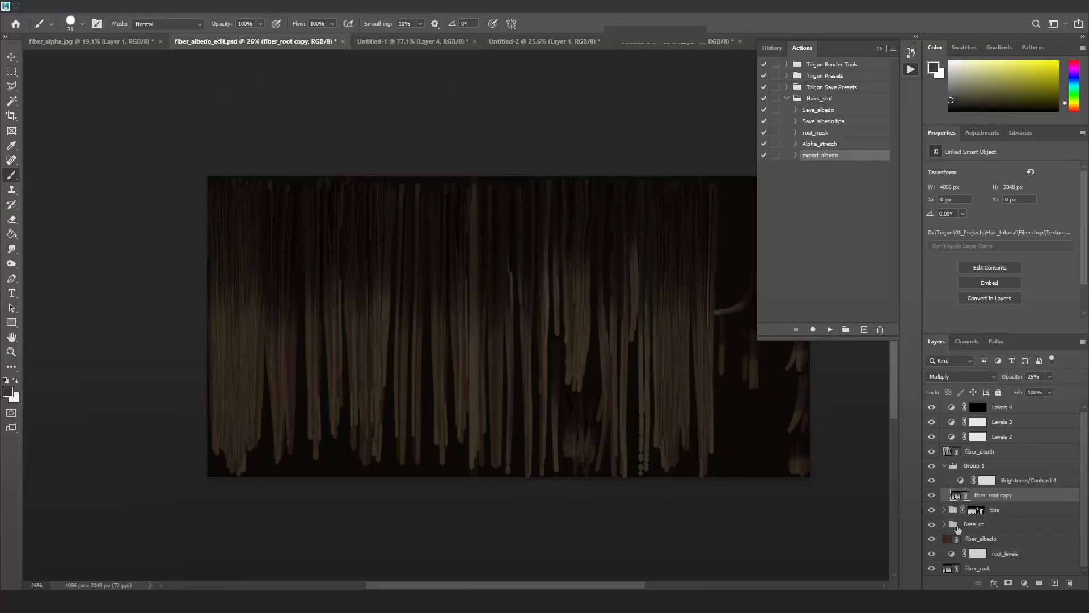
left_click(954, 554)
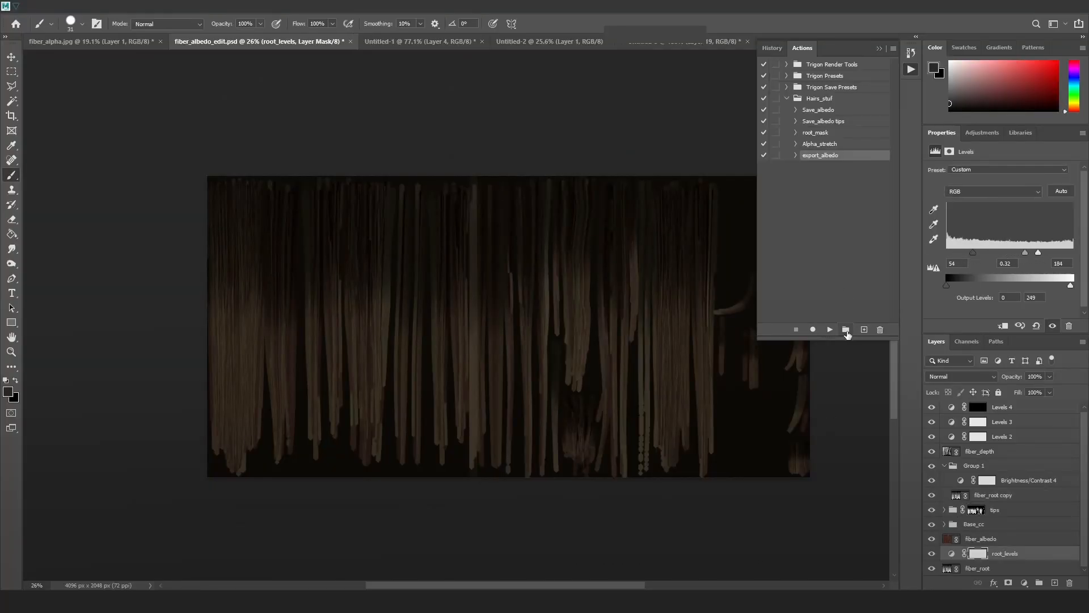
left_click(830, 329)
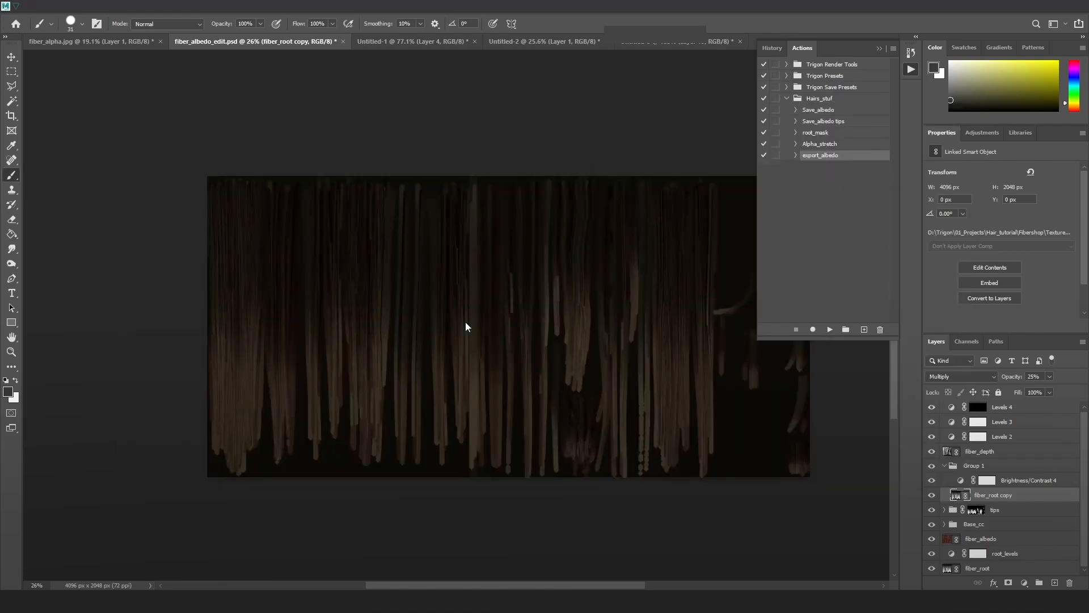
key("alt+Tab")
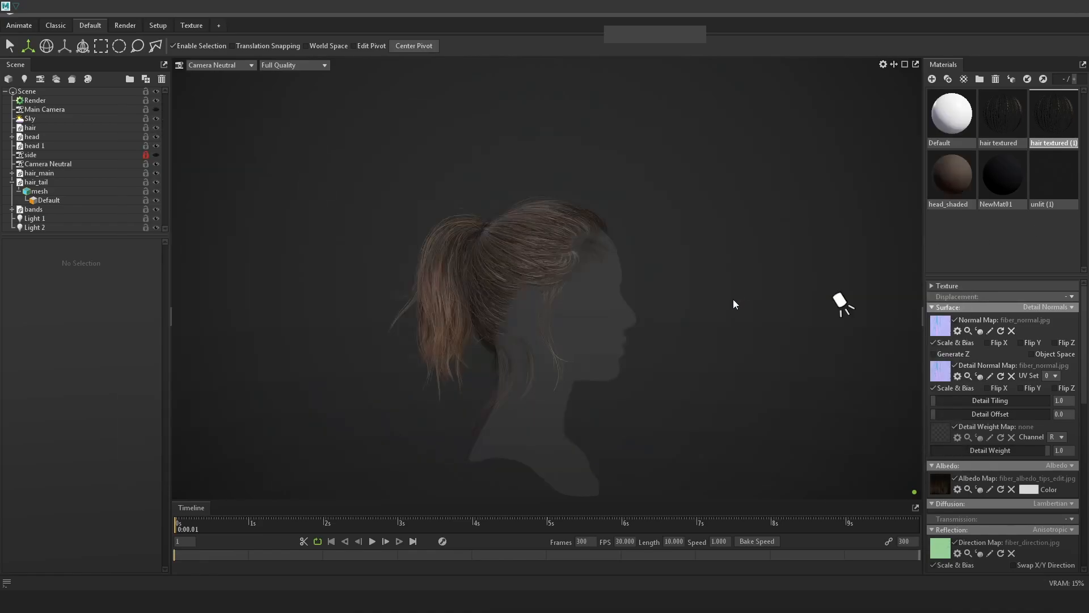
key("alt+Tab")
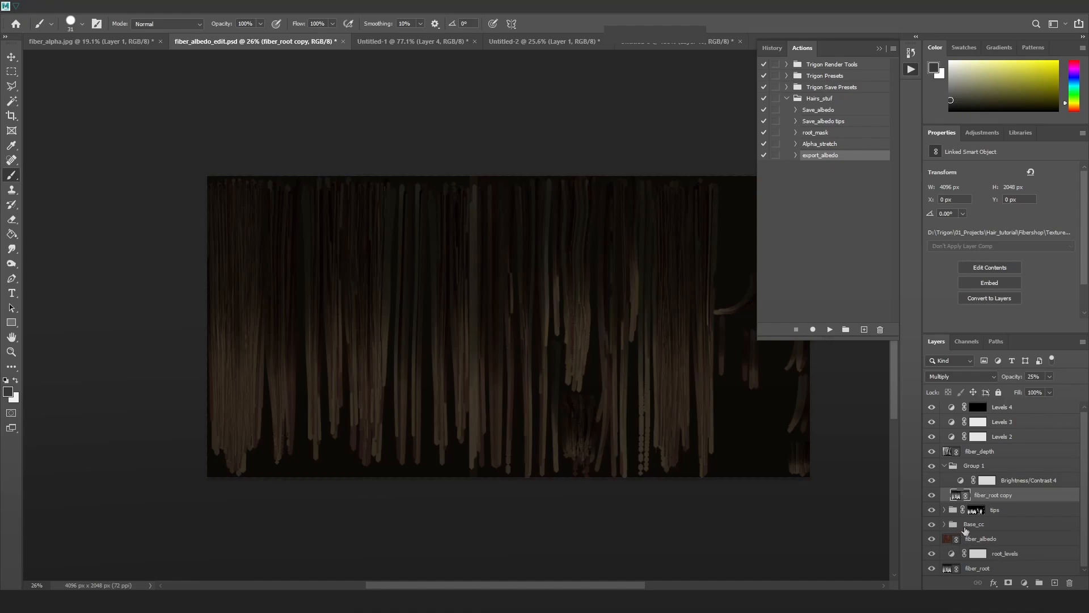
Raise the root_levels black input to darken the roots, export the albedo, and check the ponytail in Marmoset.
left_click(952, 555)
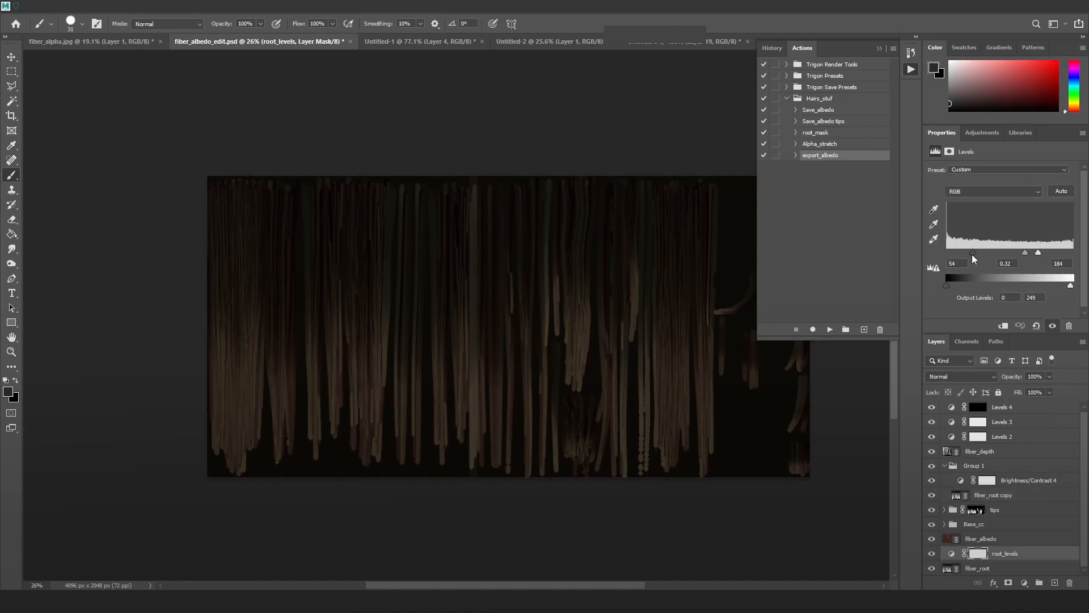
left_click_drag(983, 256, 998, 256)
left_click(830, 329)
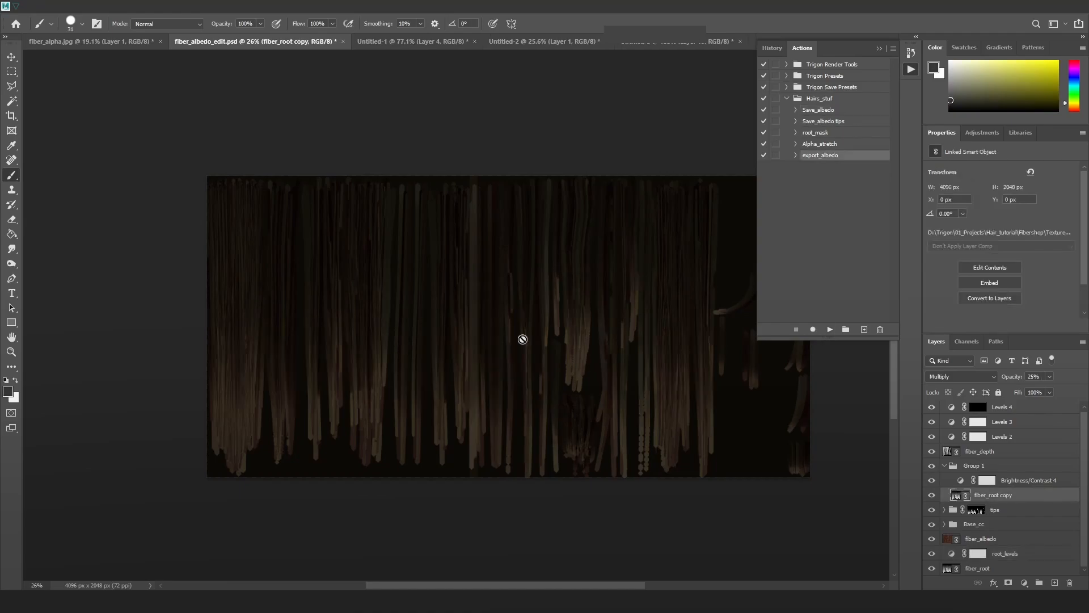
left_click(347, 602)
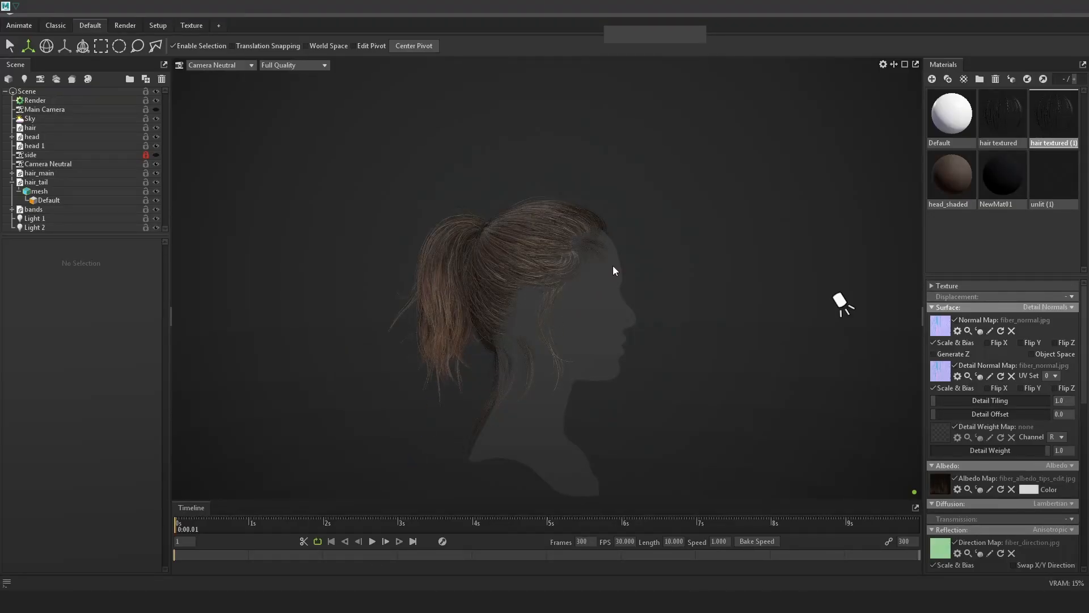
left_click_drag(678, 206, 706, 271, "alt")
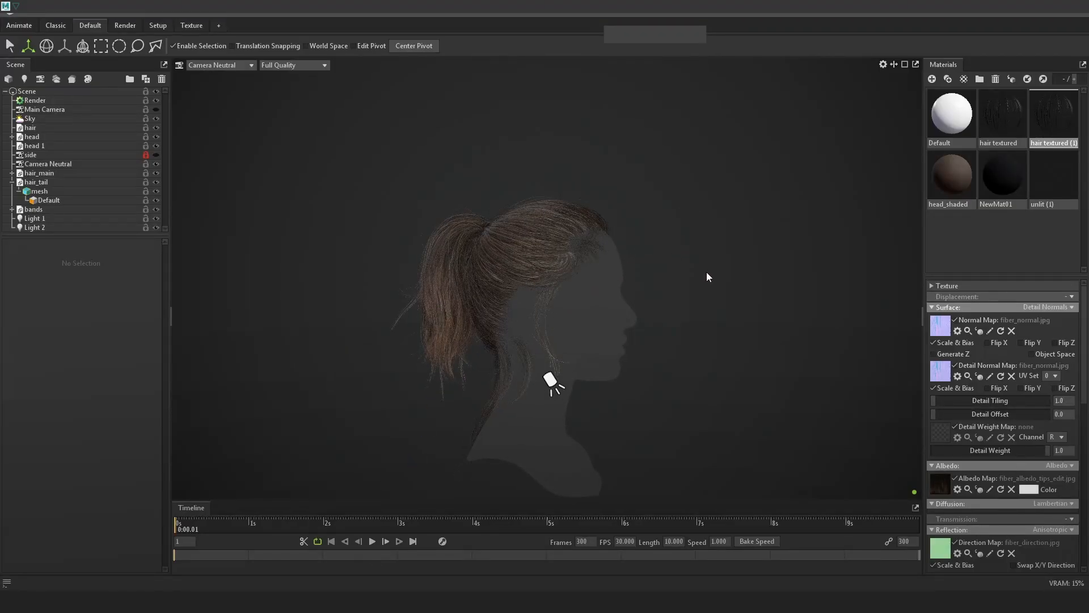
Lower the tips group opacity to 32% and re-run the export_albedo action.
left_click(1042, 14)
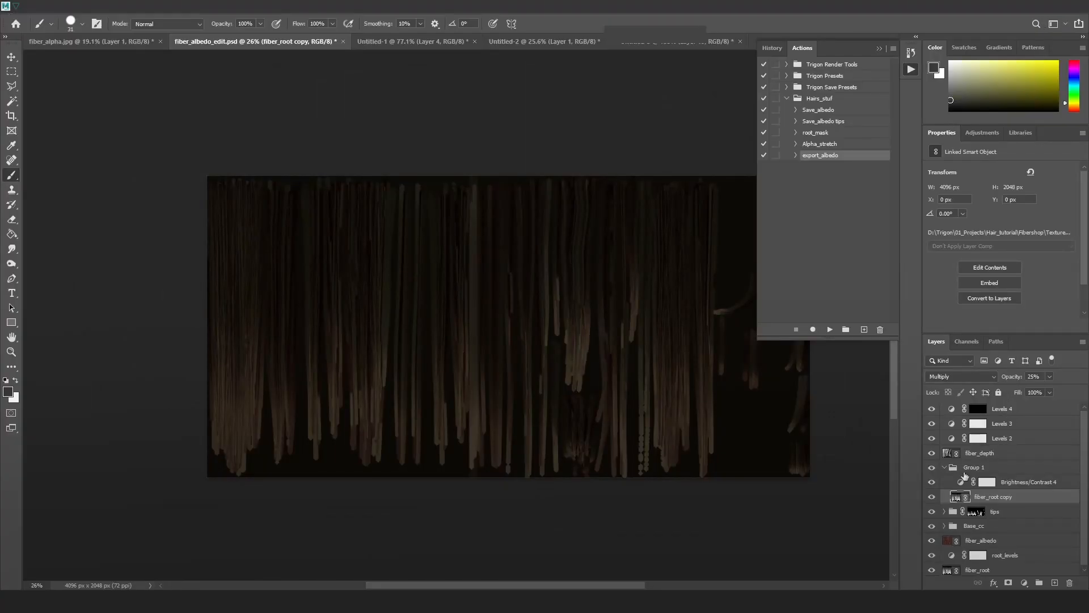
left_click(975, 511)
left_click(1049, 376)
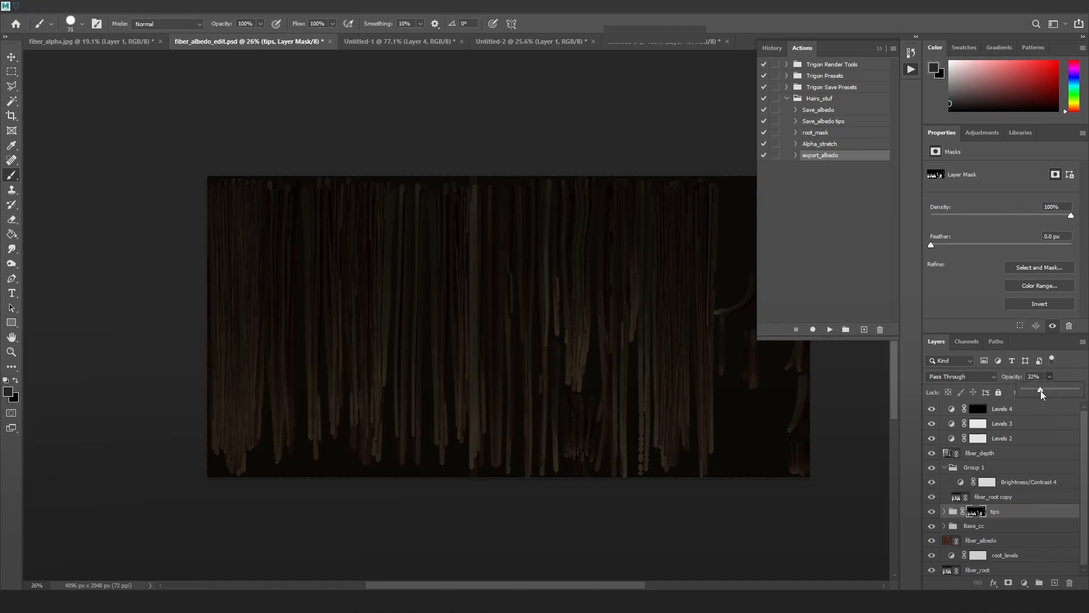
left_click(828, 330)
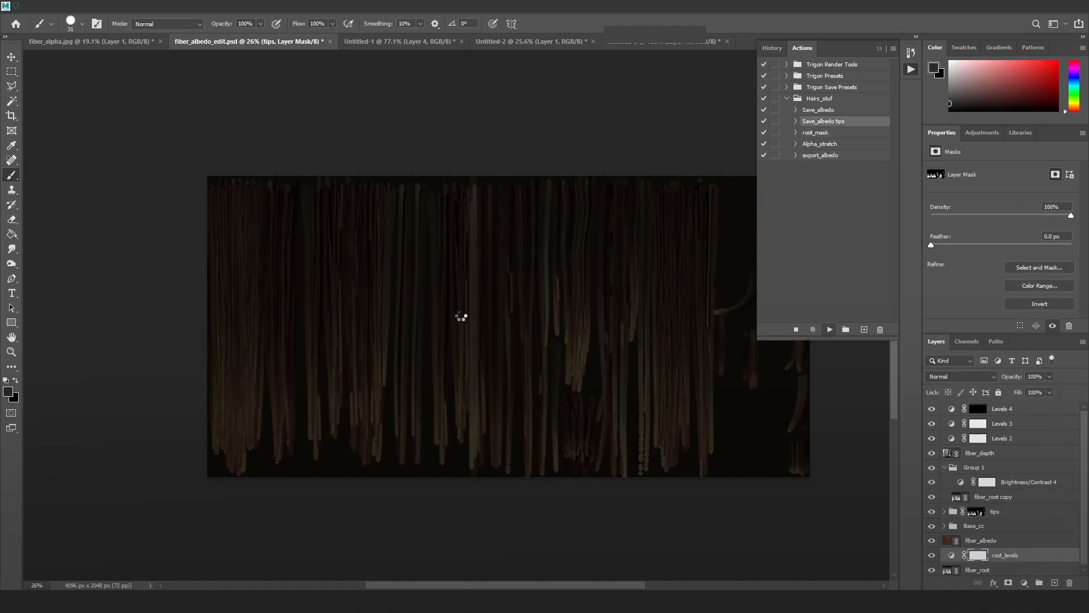
key("alt+Tab")
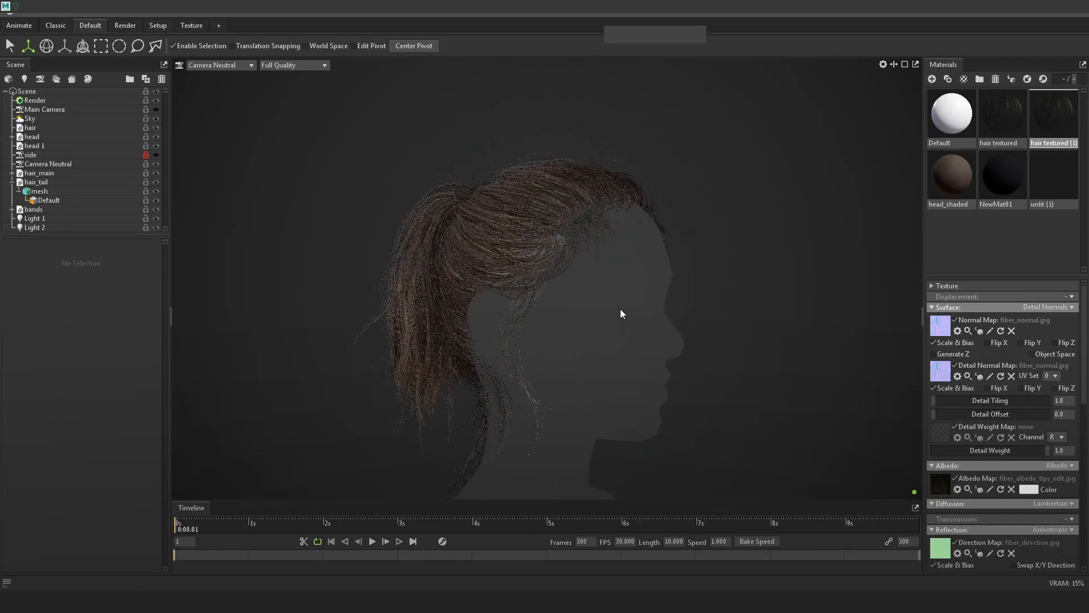
Orbit the ponytail from both profiles, trying head_shaded on the head before restoring unlit (1).
left_click_drag(661, 340, 505, 305)
left_click_drag(758, 345, 641, 343)
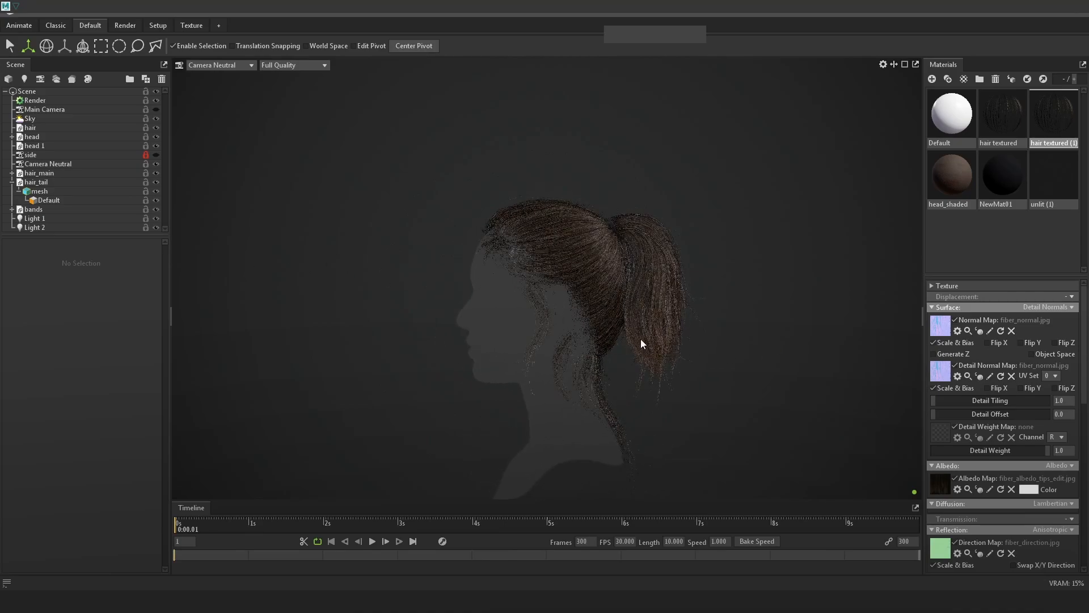
mouse_move(949, 180)
left_mouse_down()
mouse_move(458, 330)
mouse_move(492, 319)
left_mouse_up()
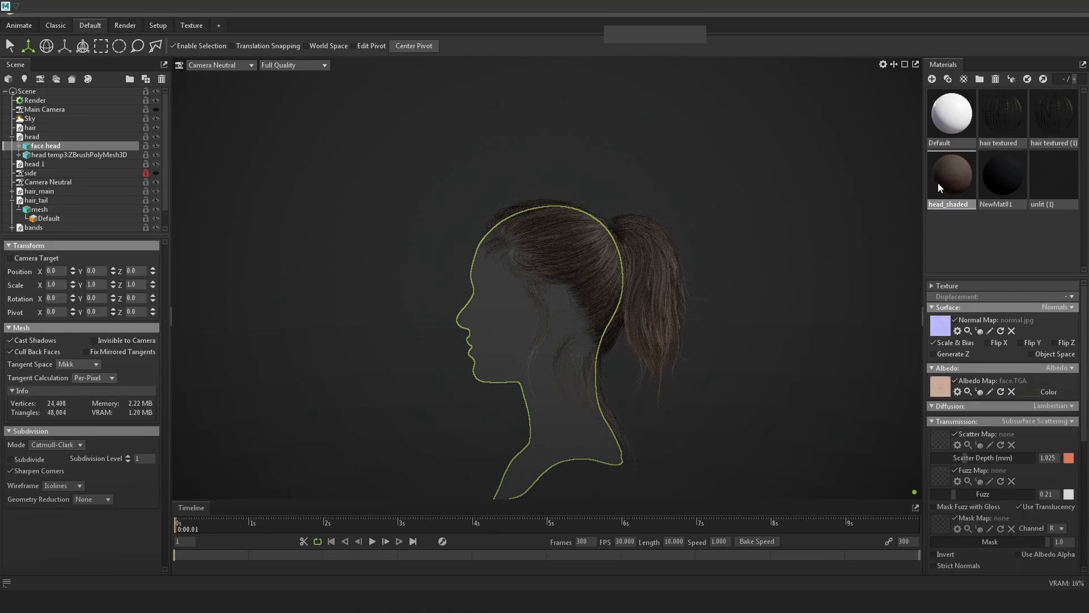
left_click_drag(707, 304, 629, 273)
left_click_drag(1044, 181, 614, 336)
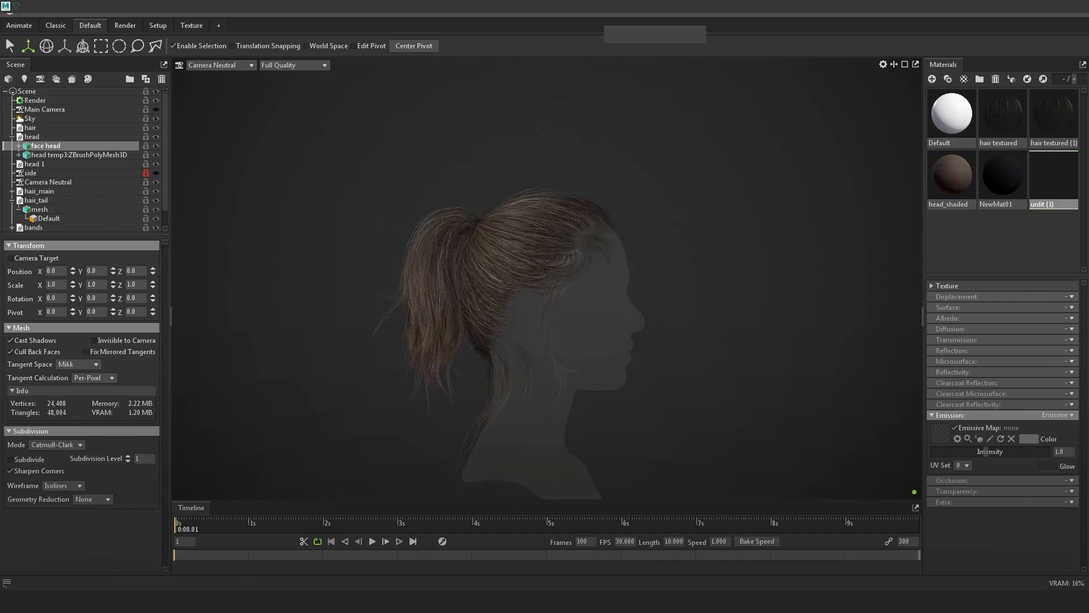
mouse_move(98, 602)
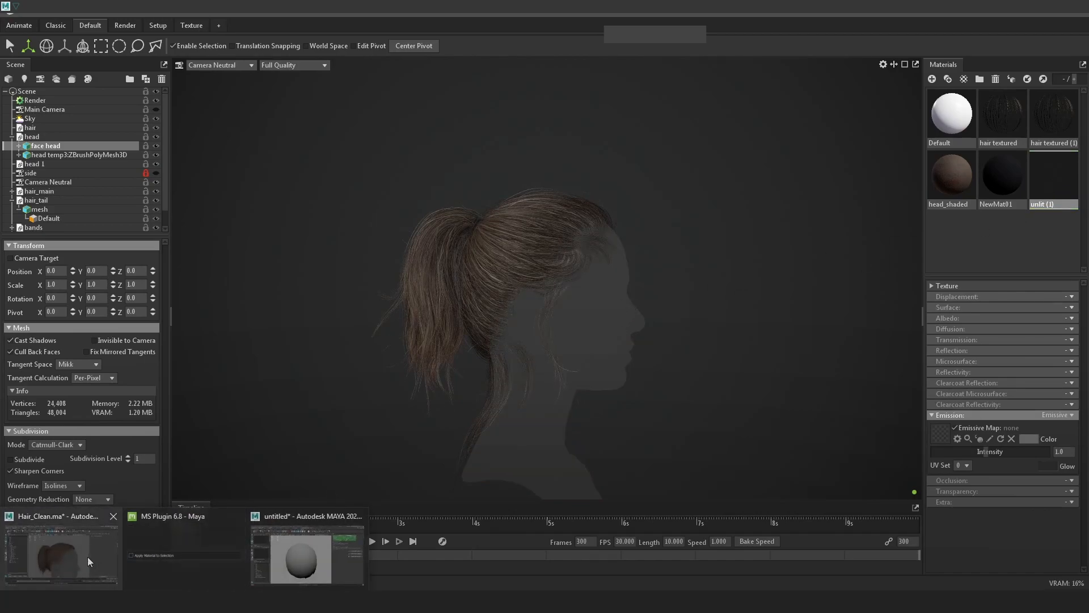
left_click(88, 556)
Select the Main hair group and wrap it in an FFD lattice.
left_click(50, 207)
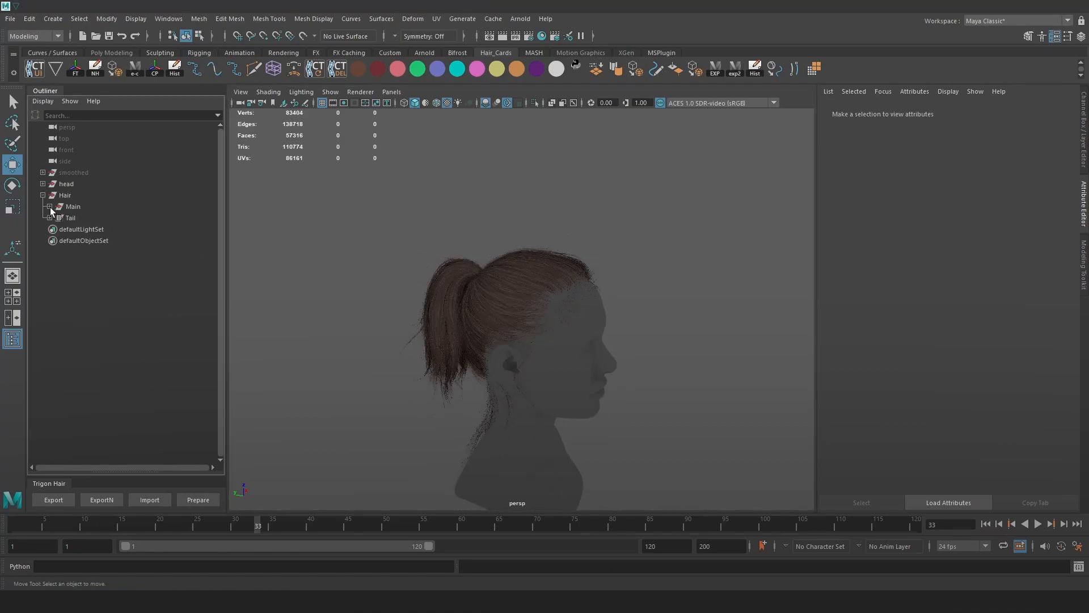
left_click_drag(622, 260, 505, 287, "alt")
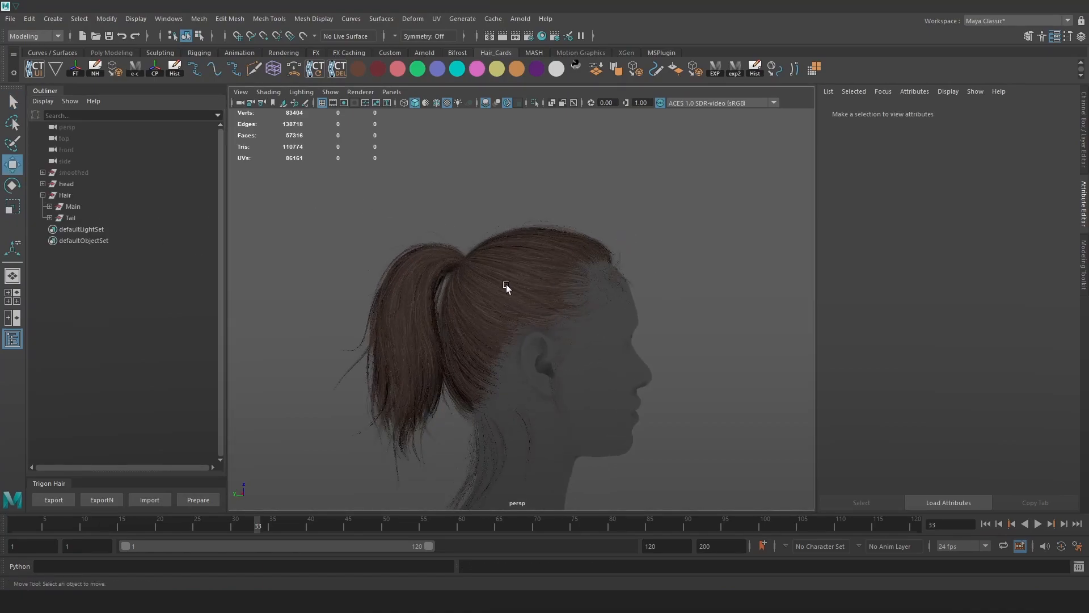
left_click(547, 267)
left_click(83, 207)
scroll(563, 229, "up", 2)
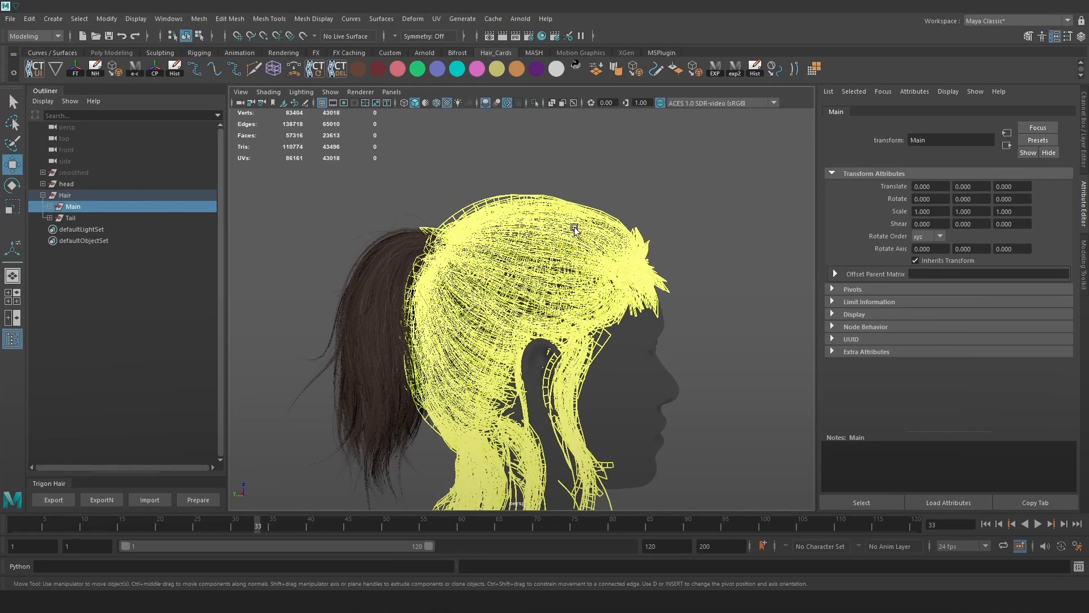
middle_click_drag(564, 229, 596, 229, "alt")
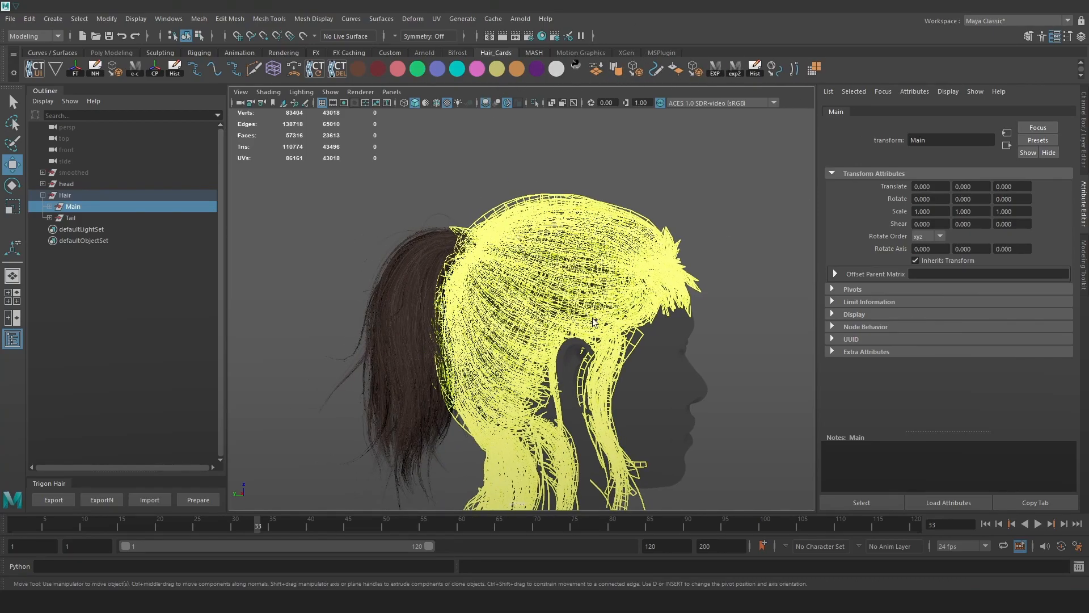
left_click_drag(717, 238, 682, 245, "alt")
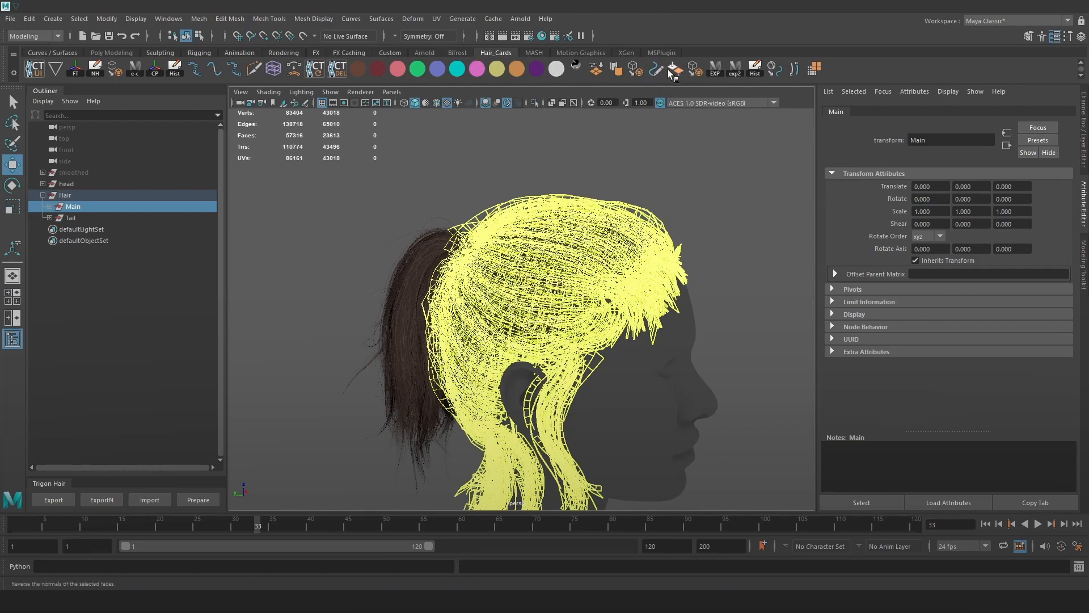
left_click(273, 68)
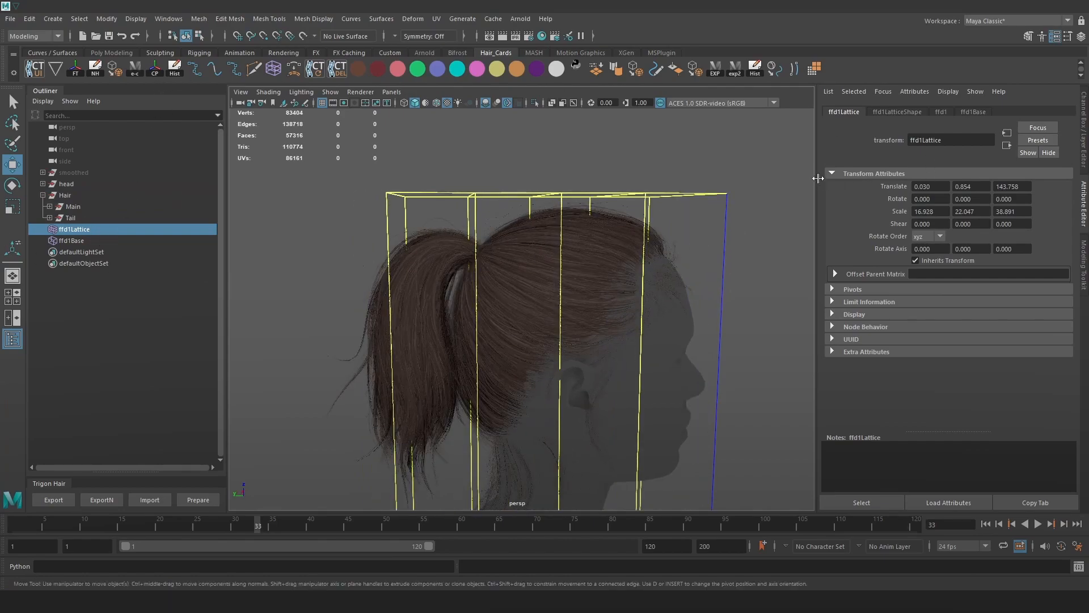
Set all three lattice divisions (S, T, U) to 10.
scroll(311, 155, "down", 2)
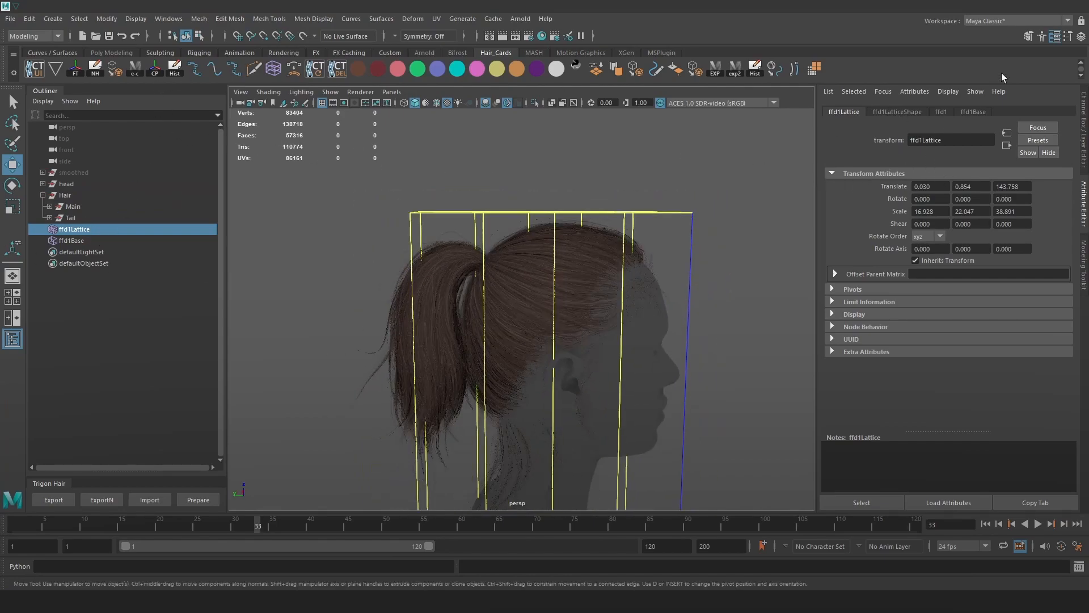
key("ctrl+a")
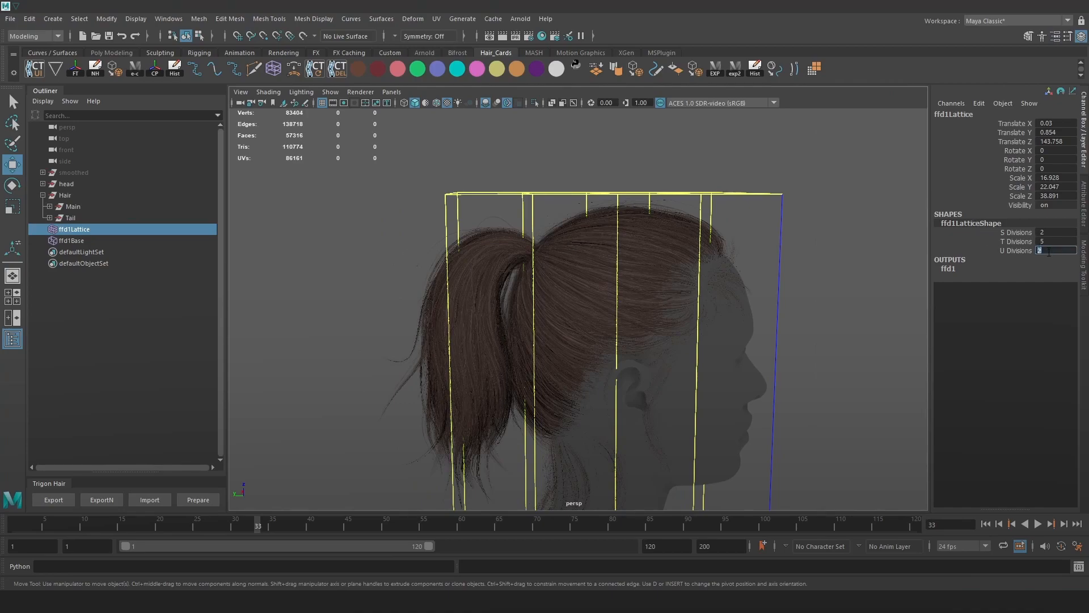
left_click_drag(1054, 250, 1054, 229)
type("5")
key("Return")
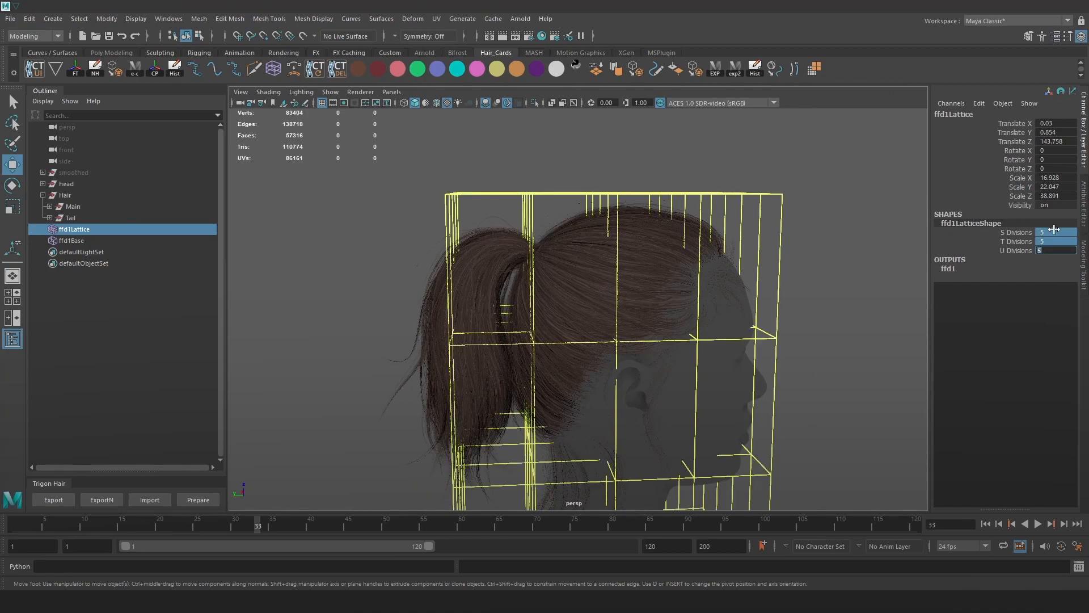
type("10")
key("Return")
Select the Tail hair, orbit to a side profile, and pick the surrounding lattice.
left_click_drag(691, 285, 778, 294, "alt")
left_click(75, 214)
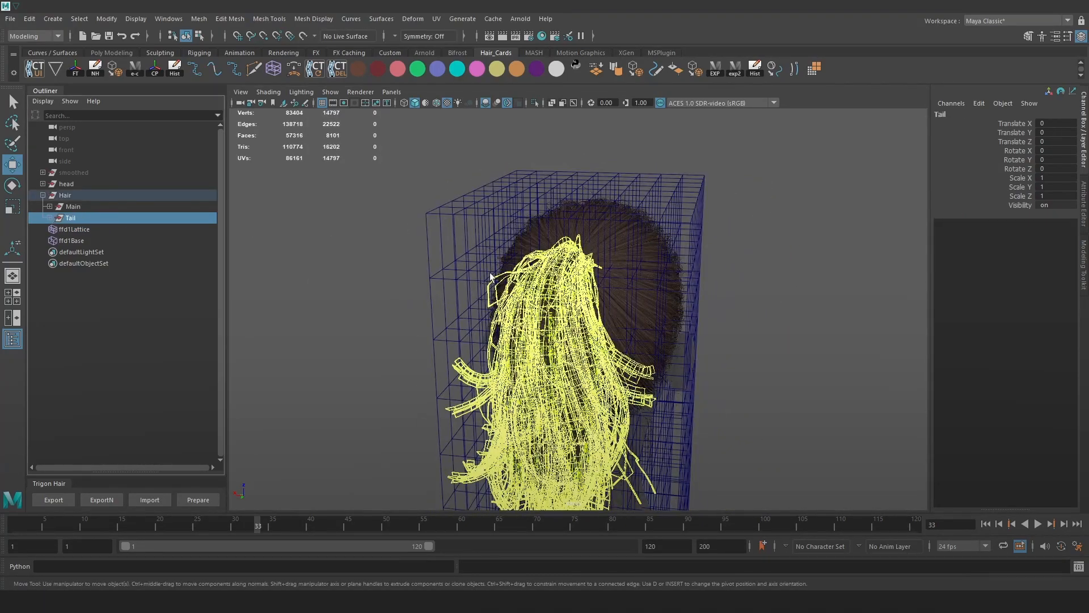
left_click_drag(631, 228, 771, 77, "alt")
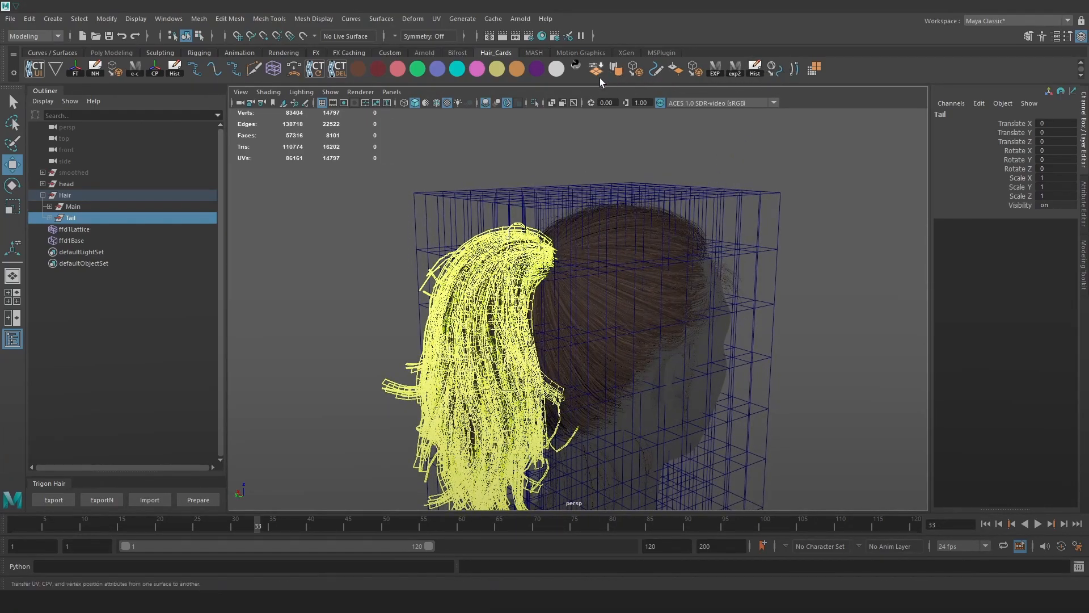
left_click(627, 219)
left_click(778, 196)
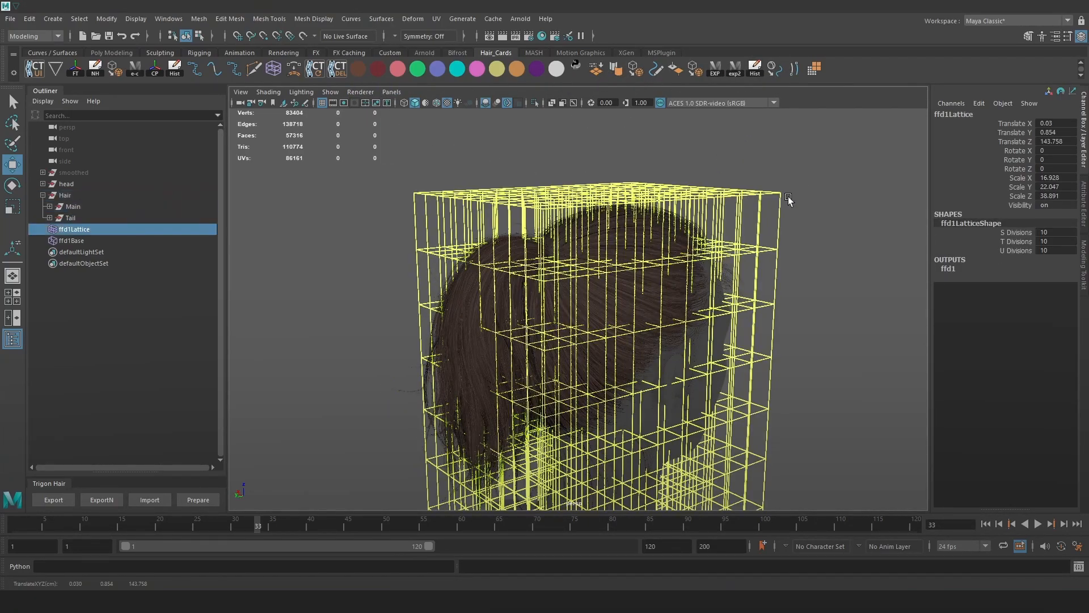
Switch the lattice to point mode and soft-select a point near the ponytail base with widened falloff.
right_click_drag(869, 152, 849, 120)
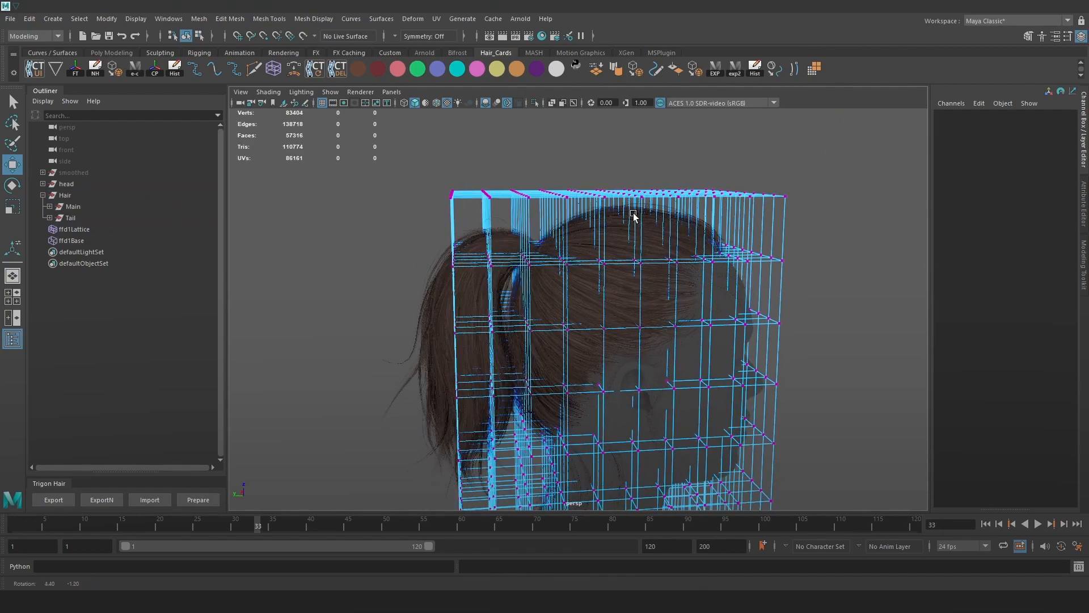
left_click(534, 253)
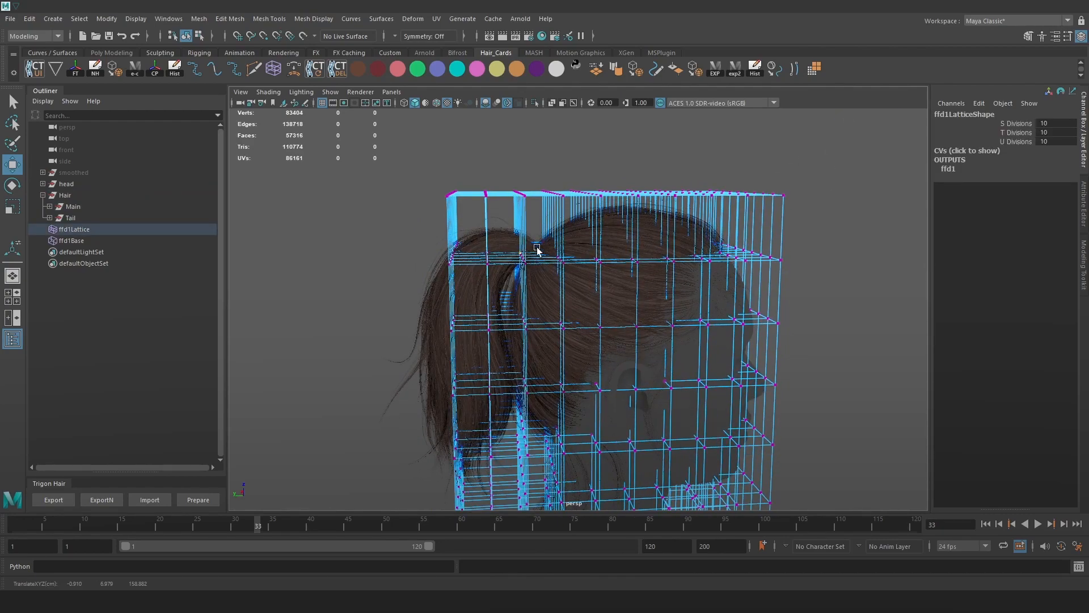
key("b")
left_click_drag(542, 251, 625, 244)
key("w")
left_click_drag(531, 235, 484, 236)
left_click_drag(560, 248, 494, 246, "alt")
key("w")
right_click_drag(507, 245, 534, 248, "alt")
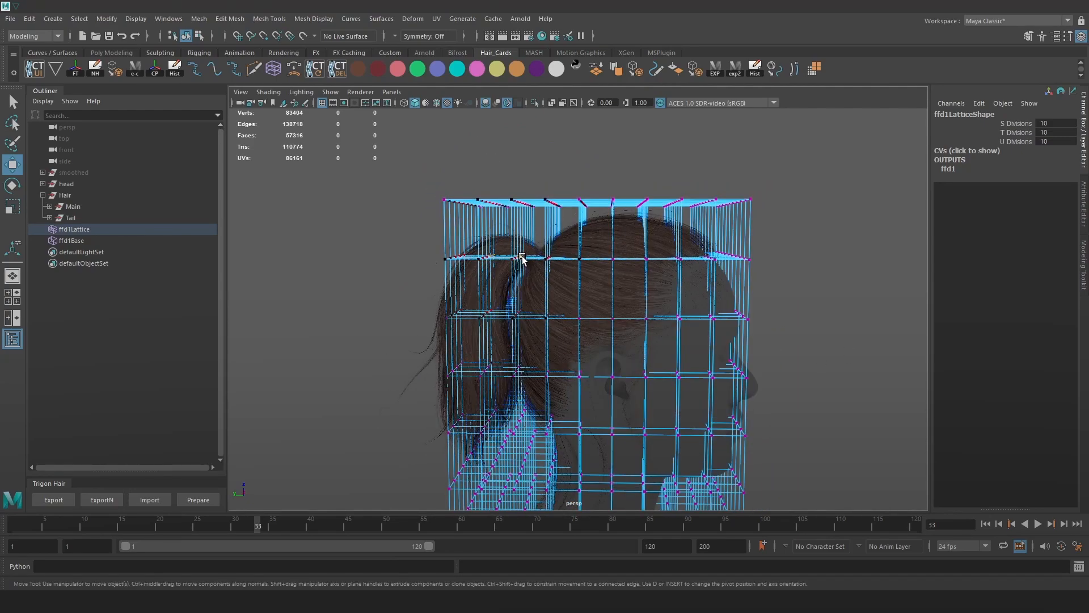
Turn off Tweak Mode in the Move Tool settings, enlarge the falloff, and undo a trial point move.
left_click(1068, 35)
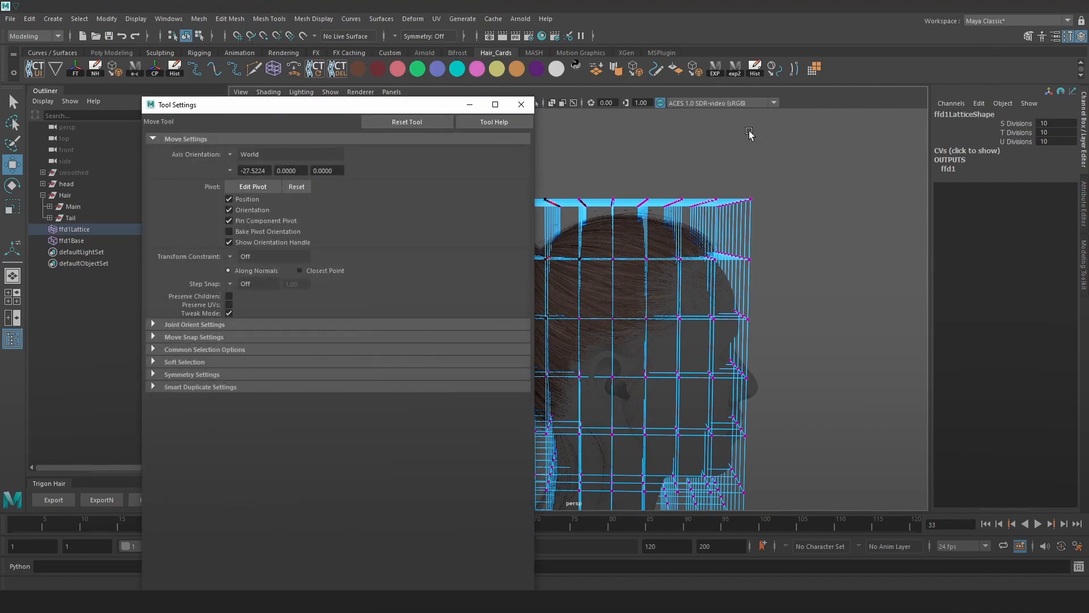
left_click(228, 313)
left_click(522, 107)
left_click_drag(542, 195, 612, 240, "alt")
key("b")
left_click_drag(539, 237, 582, 238)
left_click_drag(524, 257, 453, 244)
key("ctrl+z")
Check the hair result in Marmoset, then undo the lattice reshaping back to a box.
key("b")
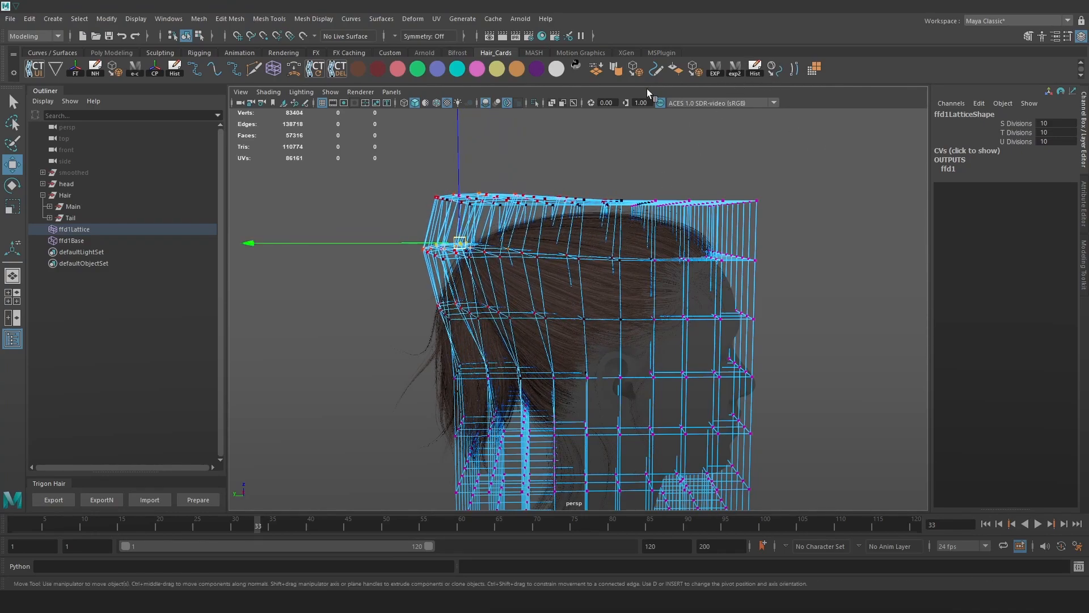
left_click(735, 73)
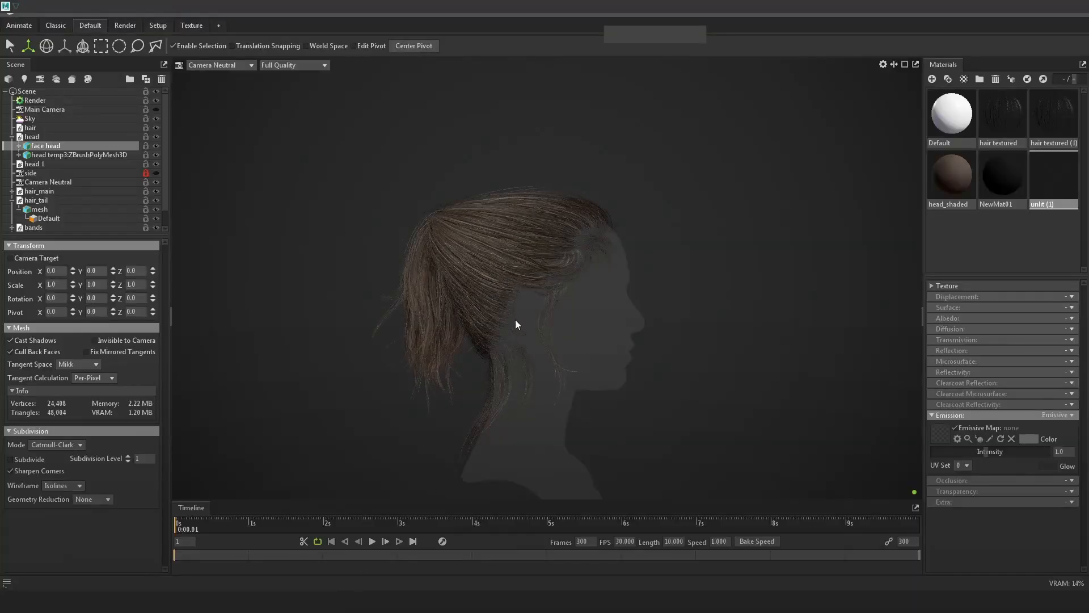
left_click_drag(515, 319, 741, 280)
key("alt+Tab")
left_click(636, 264)
key("ctrl+z")
key("ctrl+z")
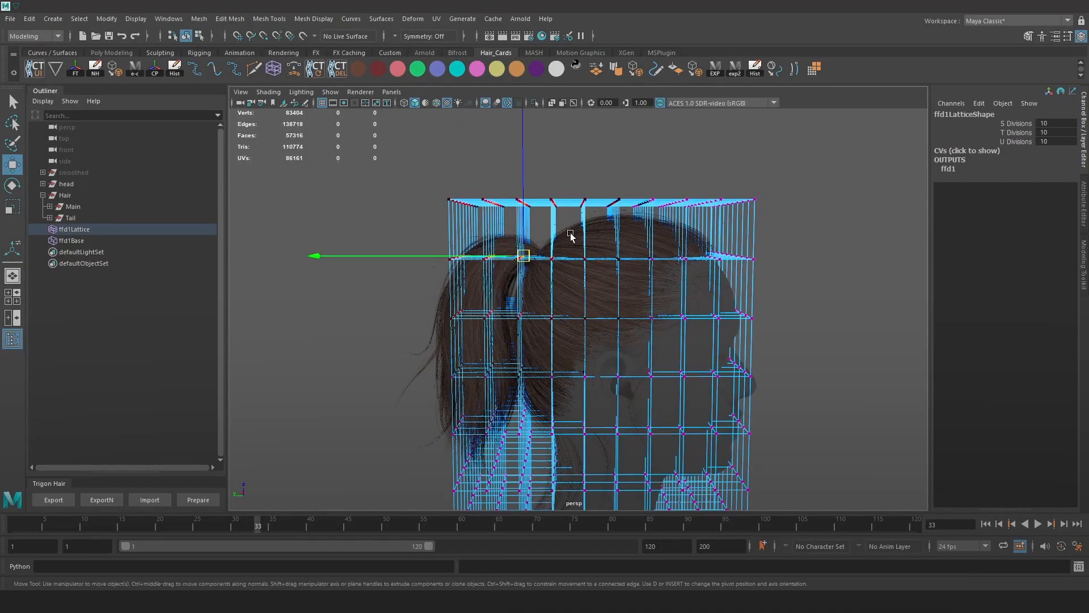
Tilt the top lattice points and slightly raise those near the ponytail base.
key("e")
left_click_drag(696, 233, 717, 222)
key("w")
left_click_drag(530, 257, 519, 245)
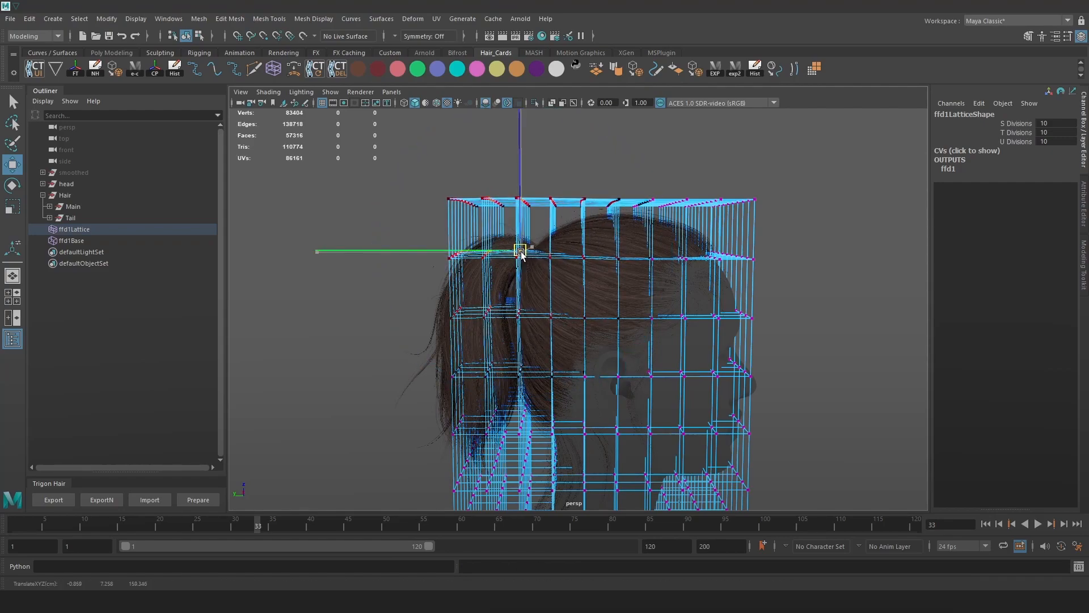
left_click(495, 240)
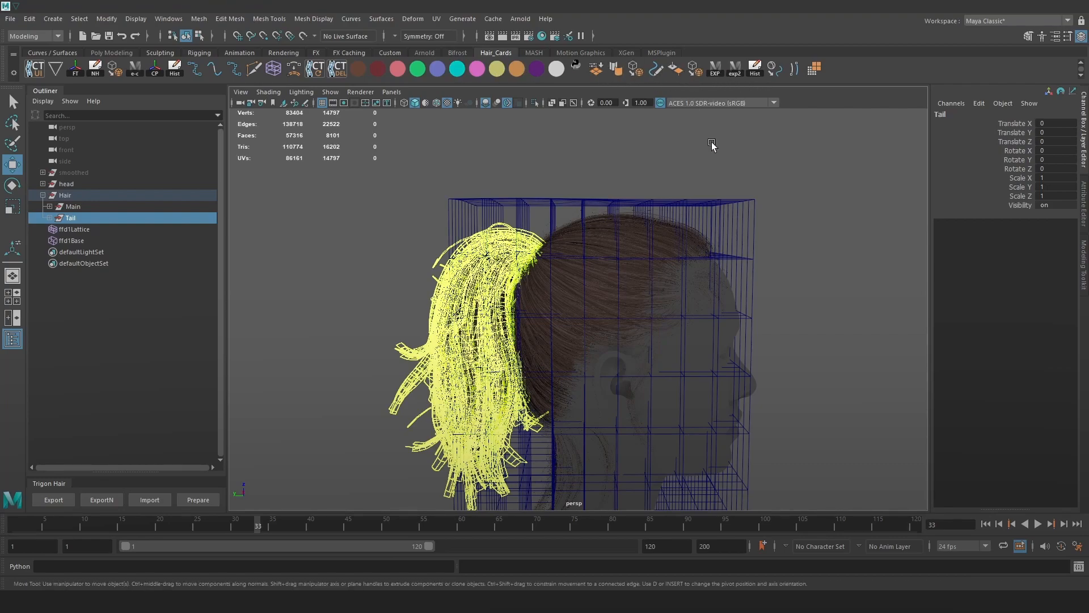
left_click(807, 168)
Export the Main and Tail hair as OBJ with the exp2 shelf button and check them in Marmoset.
left_click(736, 69)
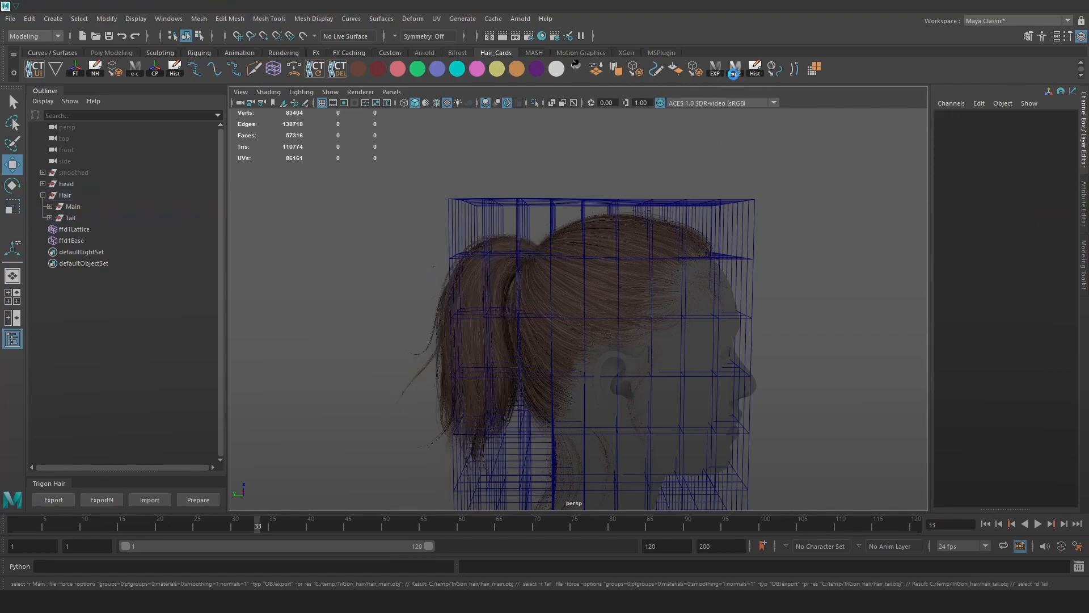
left_click(462, 602)
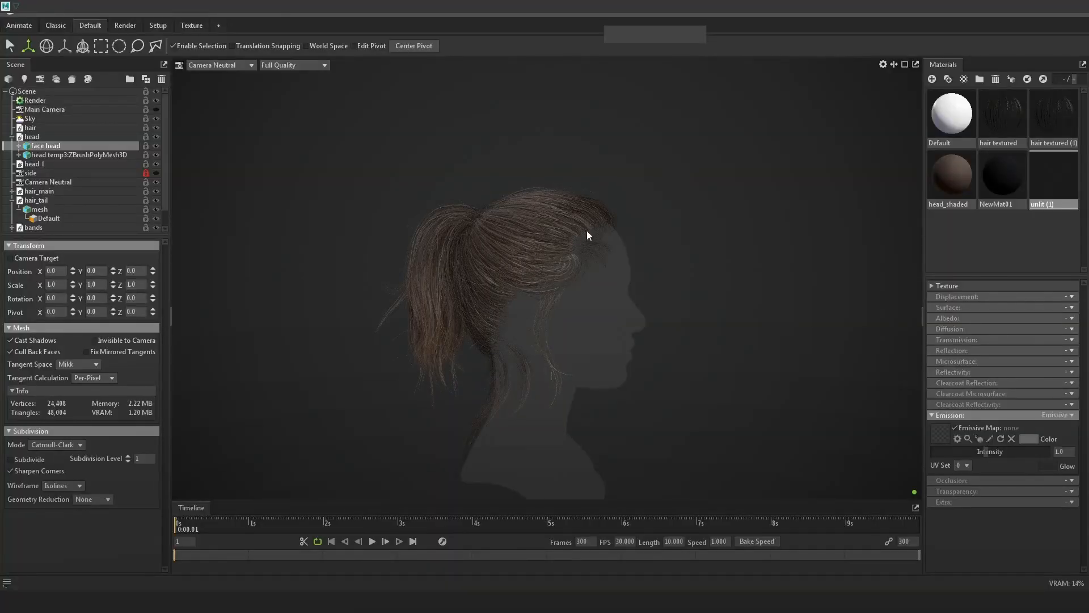
key("alt+Tab")
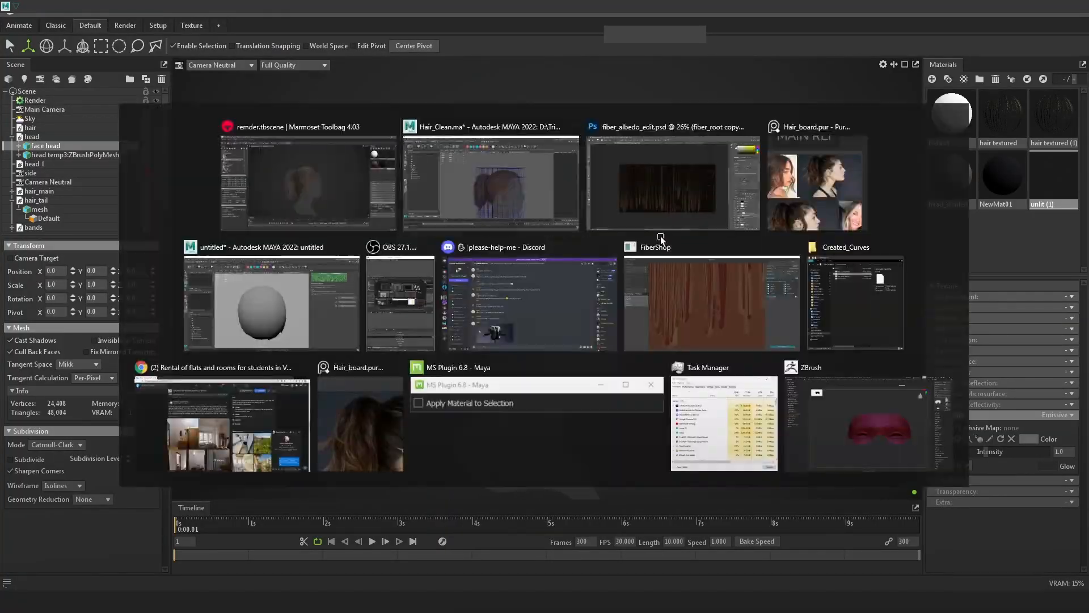
Set the ffd1 lattice Envelope to 0.5.
left_click(640, 202)
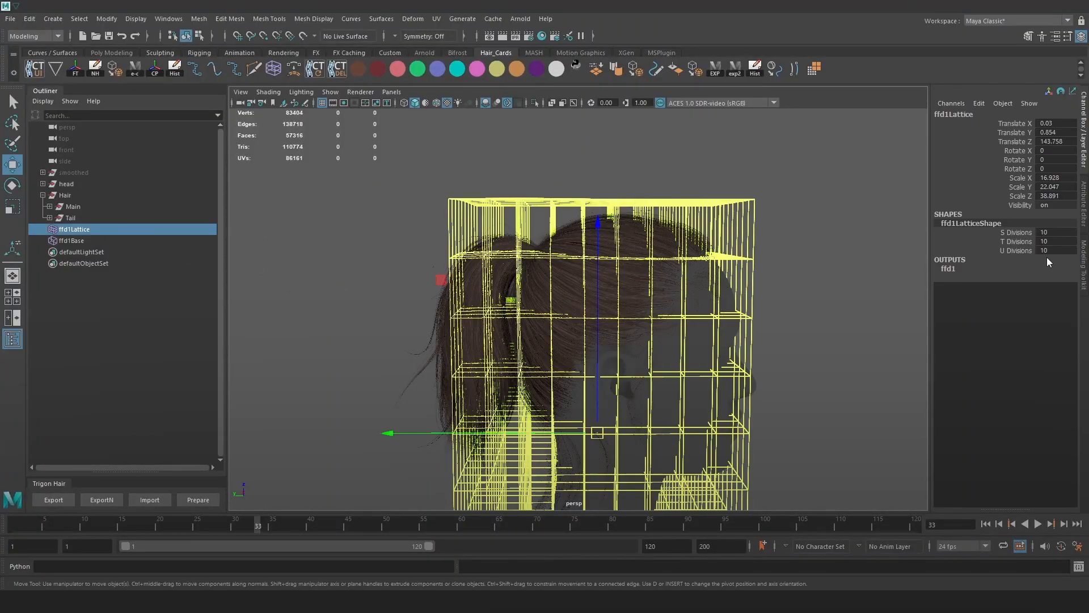
left_click(952, 269)
double_click(1056, 277)
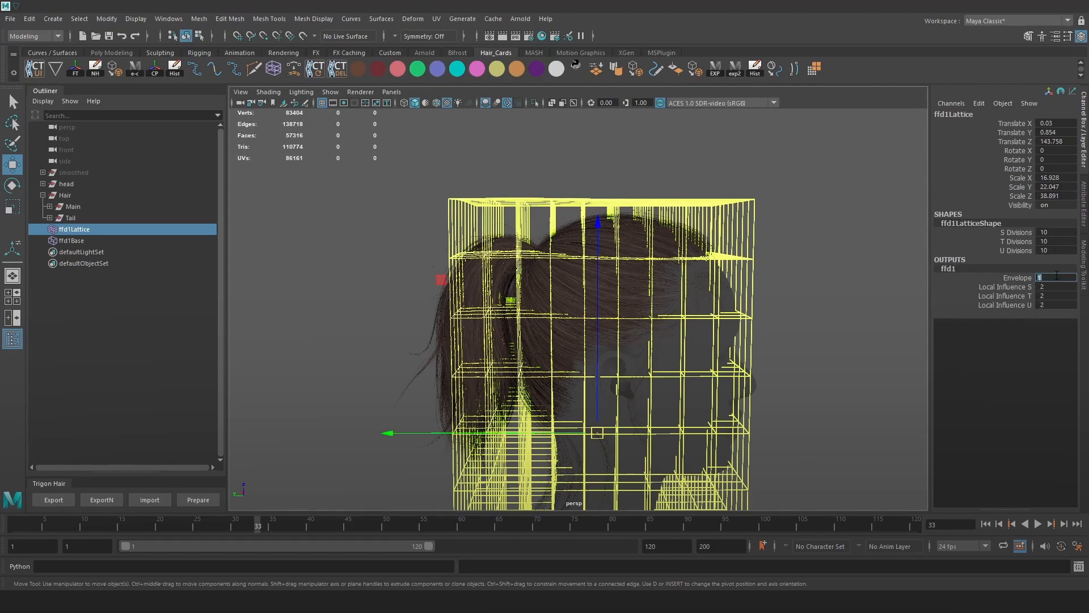
type(".5")
key("Return")
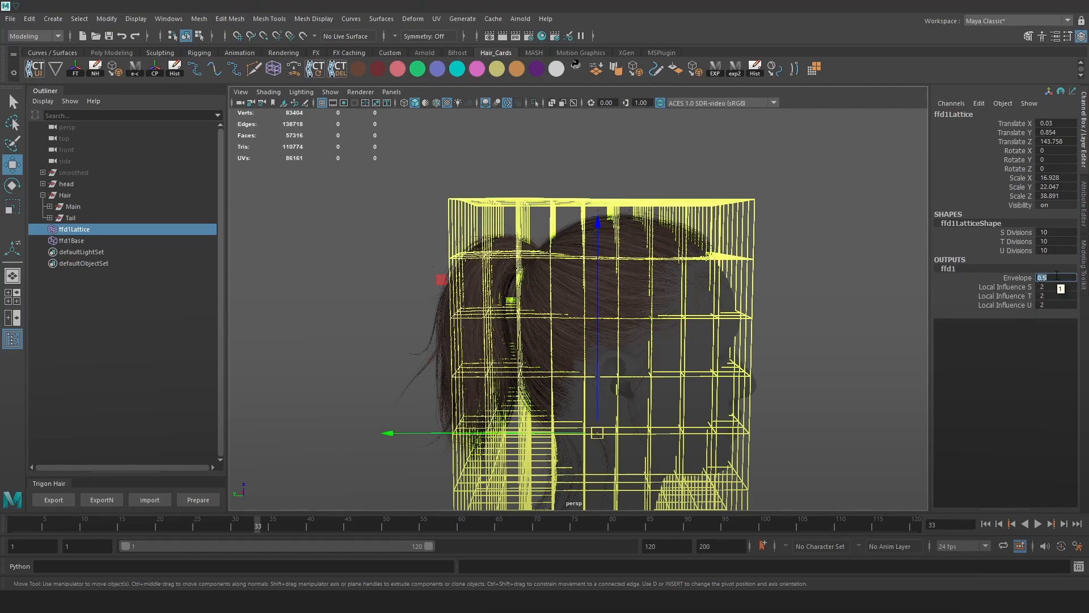
left_click(800, 165)
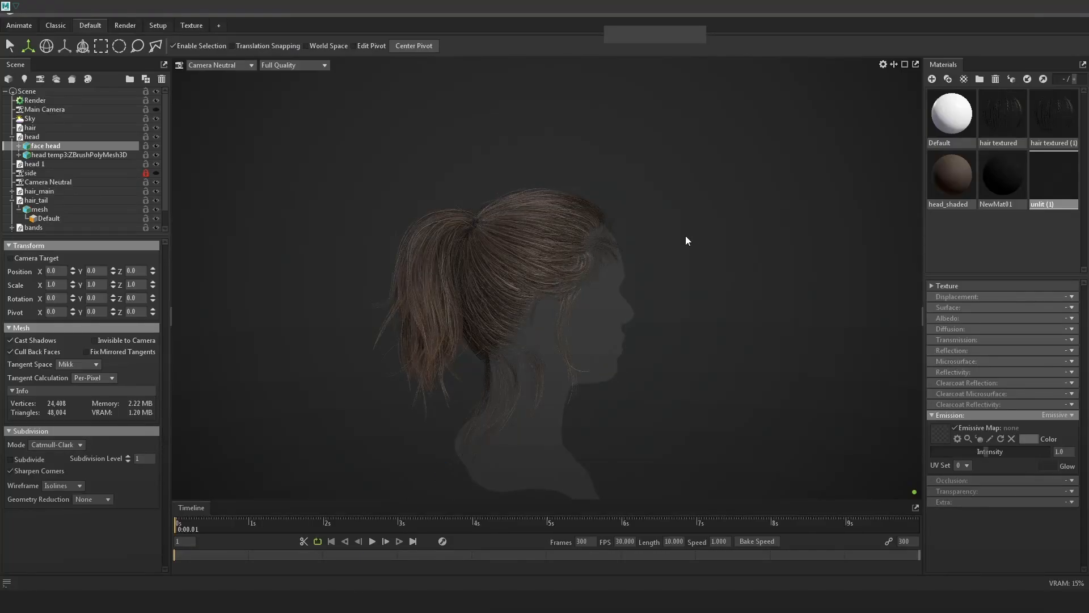
Orbit the camera around the head profile to review the updated ponytail.
mouse_move(685, 236)
left_mouse_down("alt")
mouse_move(658, 230)
mouse_move(692, 246)
left_mouse_up("alt")
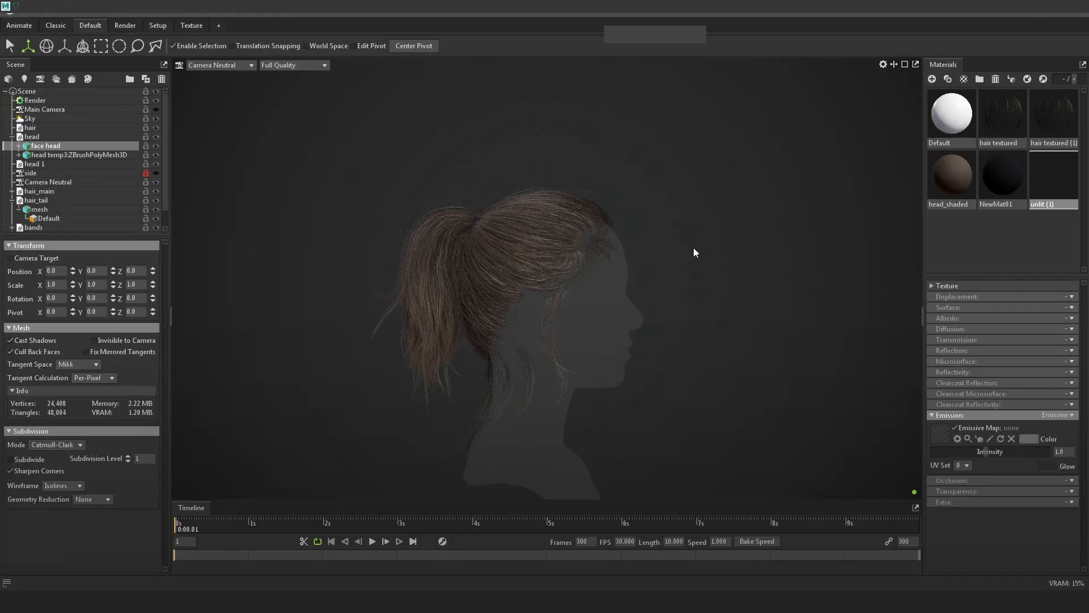
left_click_drag(809, 243, 795, 241, "alt")
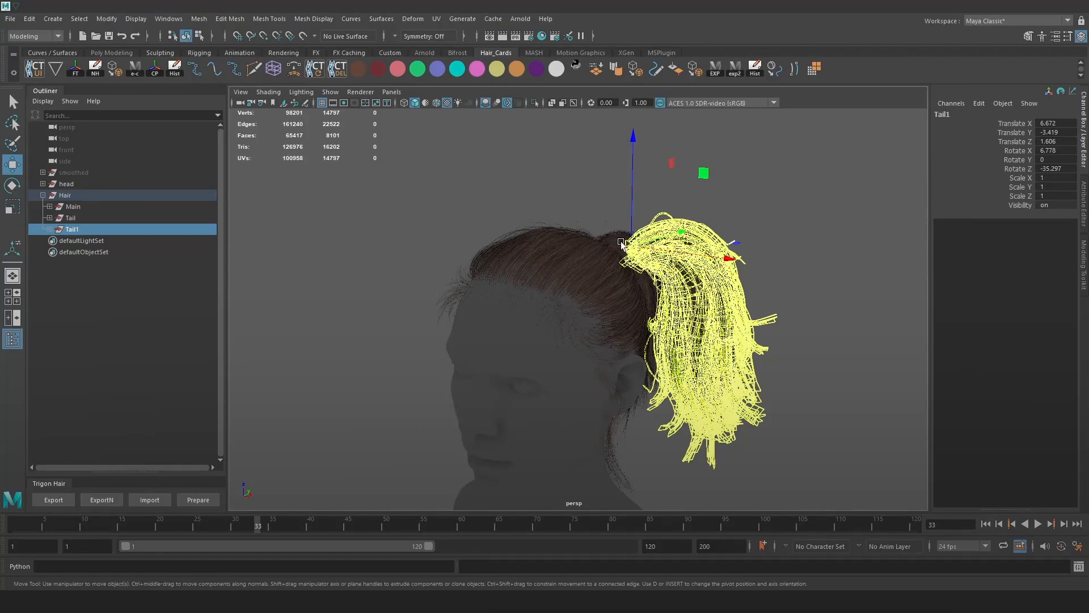
mouse_move(621, 245)
left_mouse_down()
mouse_move(649, 244)
mouse_move(637, 253)
left_mouse_up()
Nudge the Tail1 ponytail copy slightly upward.
left_click(767, 203)
left_click_drag(785, 253, 675, 241, "alt")
key("ctrl+z")
left_click_drag(601, 228, 627, 236)
left_click(860, 212)
Rotate the Tail hair about 52° on Z and move it to the head's opposite side, mirroring Tail1.
left_click(70, 218)
key("e")
left_click_drag(690, 261, 626, 249)
key("w")
left_click_drag(720, 281, 662, 292, "alt")
left_click_drag(573, 255, 665, 240)
left_click_drag(720, 255, 513, 239, "alt")
key("e")
left_click_drag(607, 192, 611, 205)
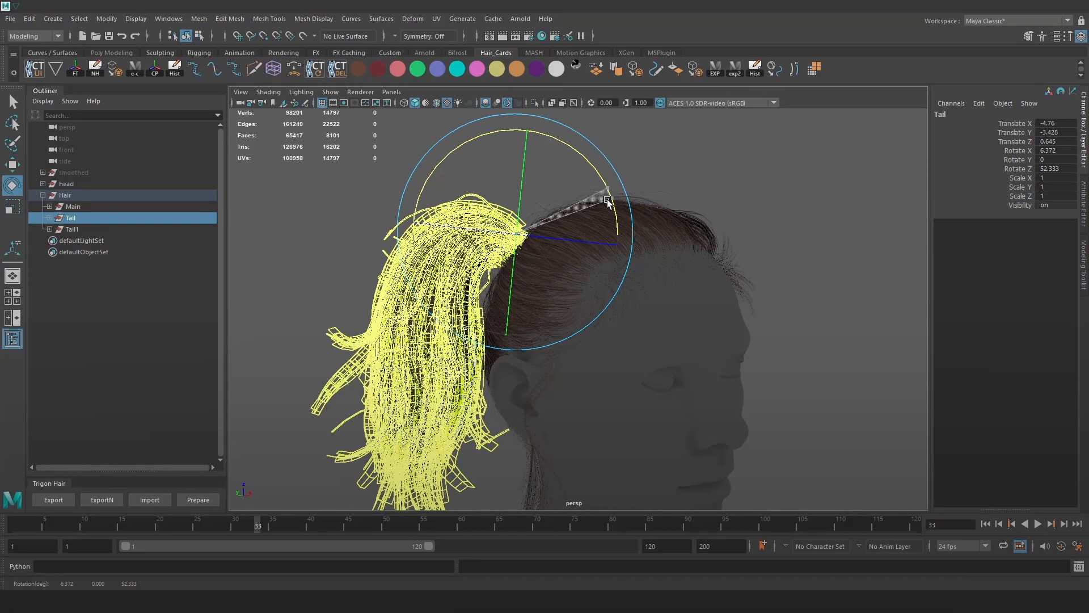
key("w")
left_click(840, 237)
Select Tail1 and Tail together and wrap both in a new lattice deformer.
left_click_drag(861, 259, 737, 260, "alt")
left_click(707, 291)
left_click(72, 229)
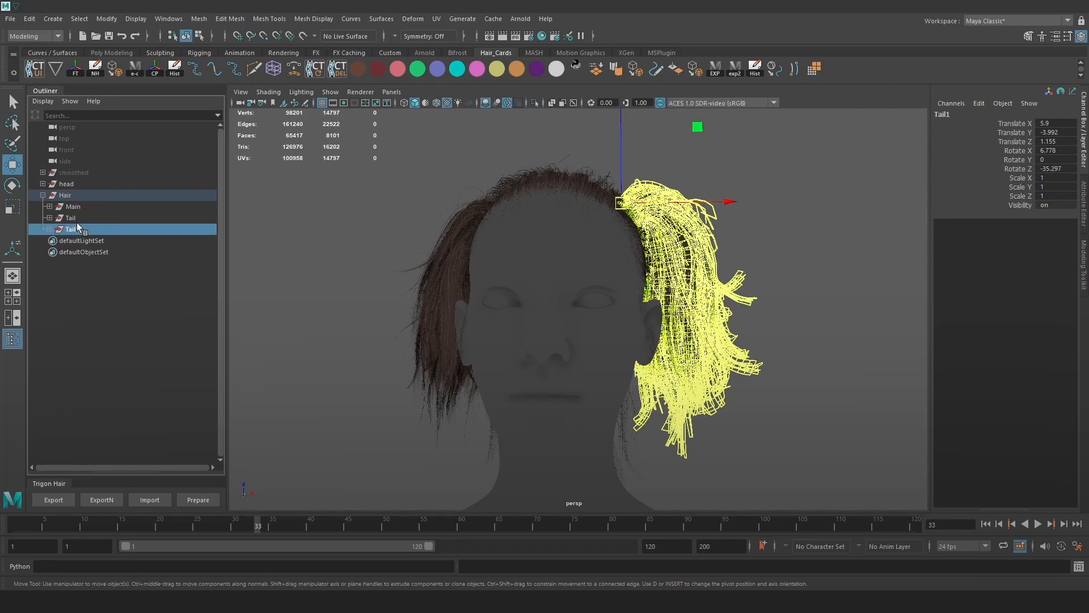
left_click(70, 218, "ctrl")
left_click(273, 69)
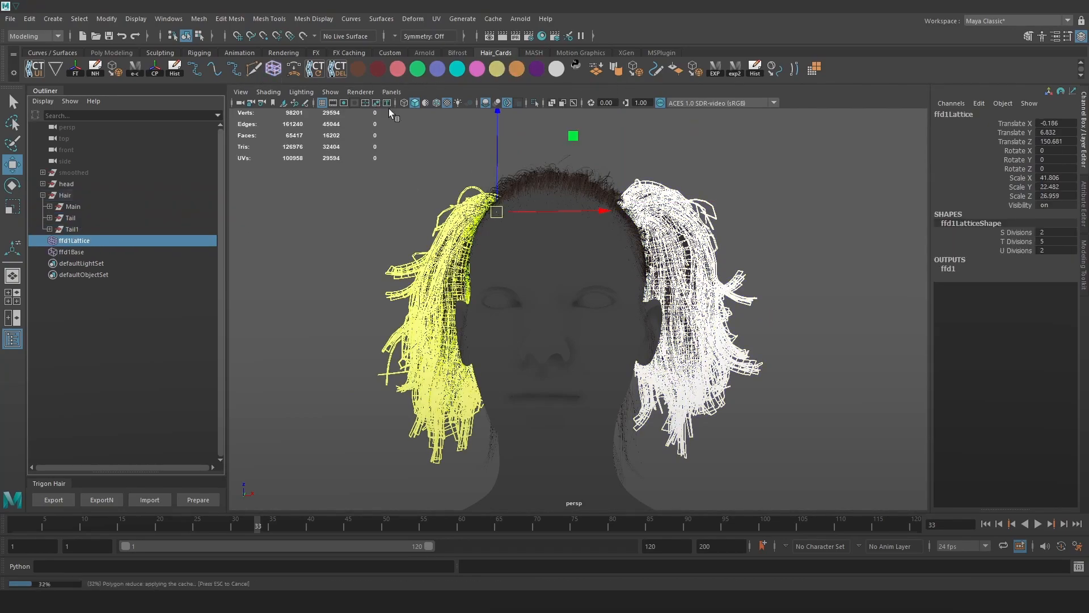
scroll(830, 224, "down", 3)
right_click_drag(836, 249, 830, 197)
left_click_drag(864, 368, 271, 454)
left_click_drag(559, 415, 574, 321, "alt")
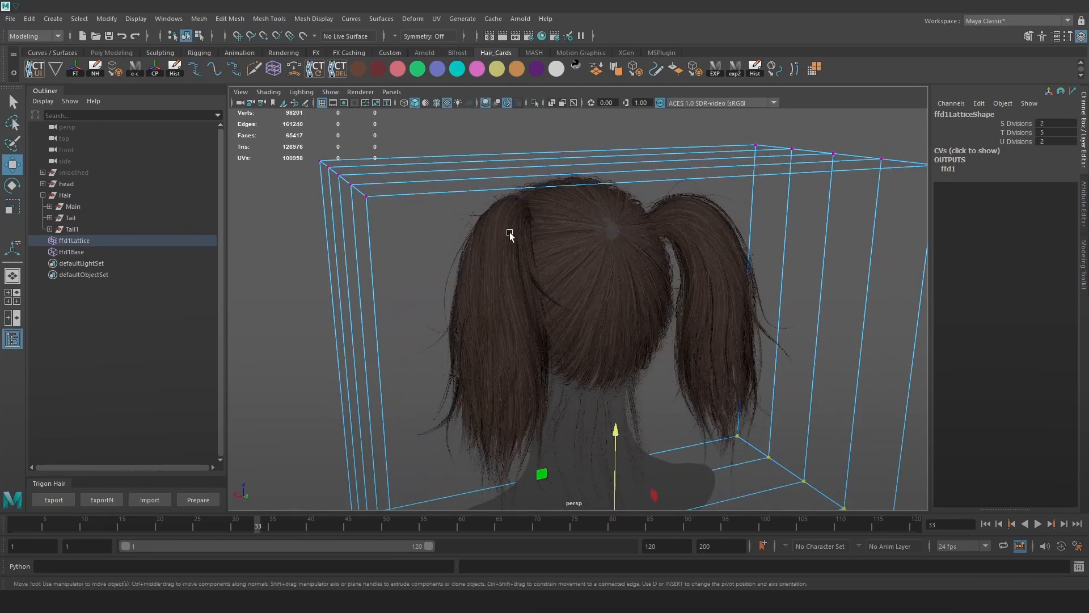
left_click_drag(540, 246, 557, 243, "alt")
right_click_drag(557, 243, 627, 279, "alt")
left_click_drag(627, 280, 736, 195, "alt")
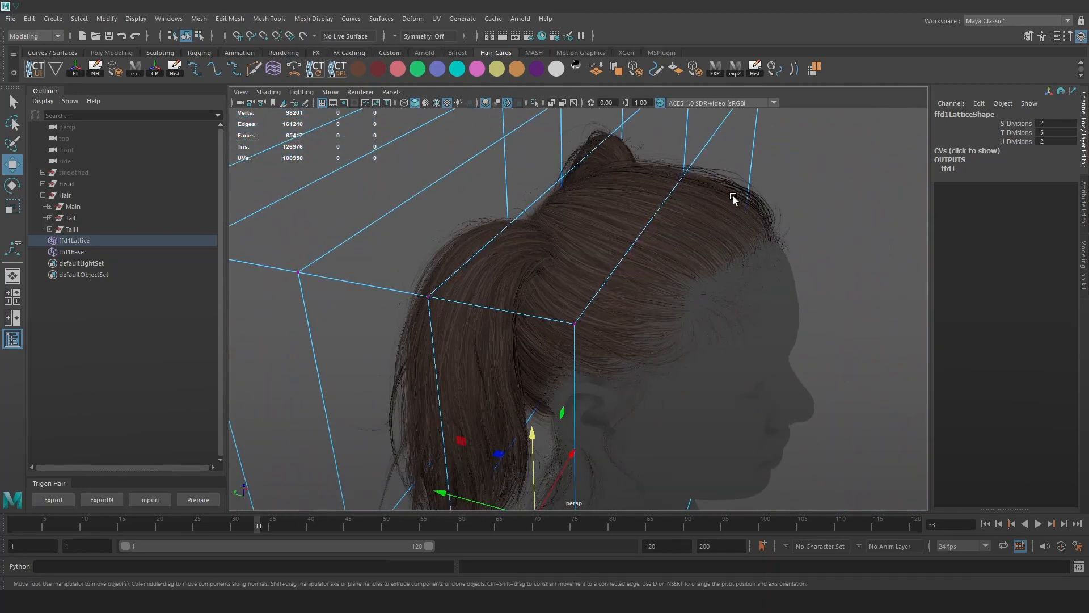
left_click_drag(660, 265, 632, 296, "alt")
left_click_drag(726, 257, 800, 293, "alt")
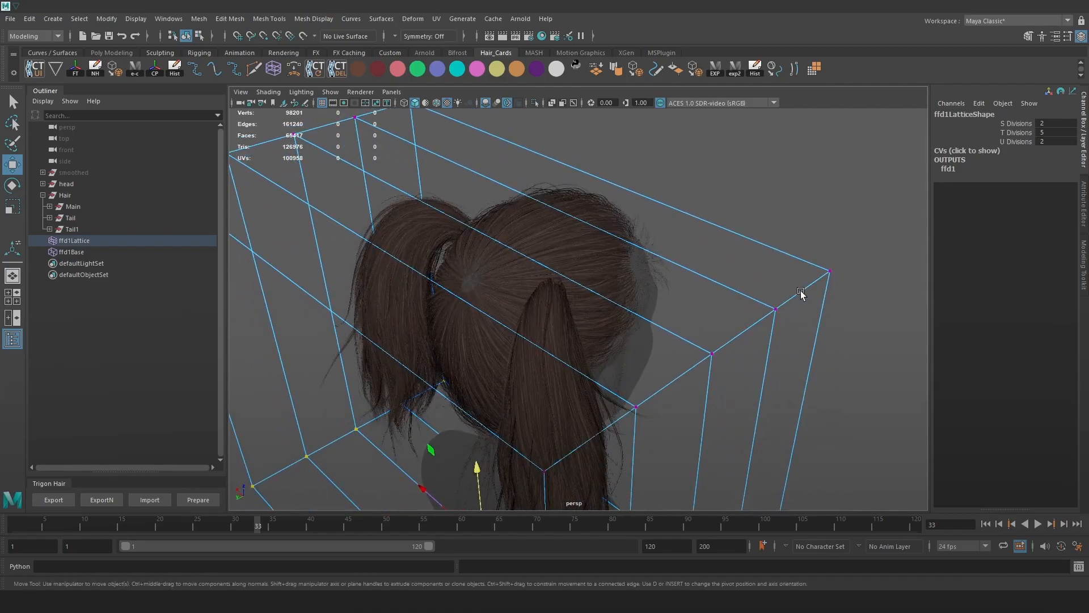
key("Print")
left_click_drag(765, 124, 171, 515)
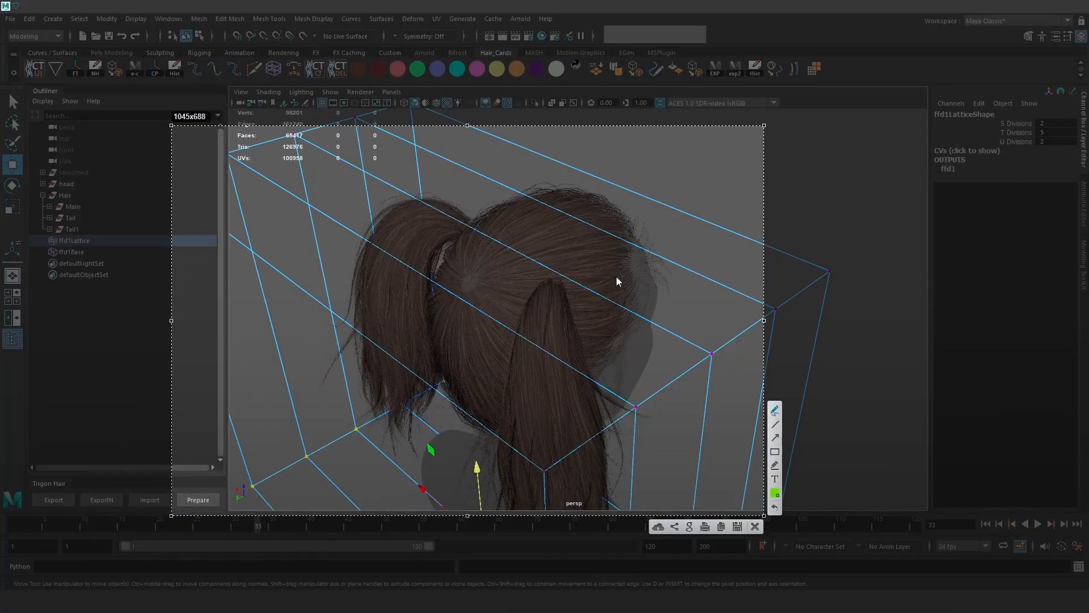
left_click_drag(623, 256, 559, 196)
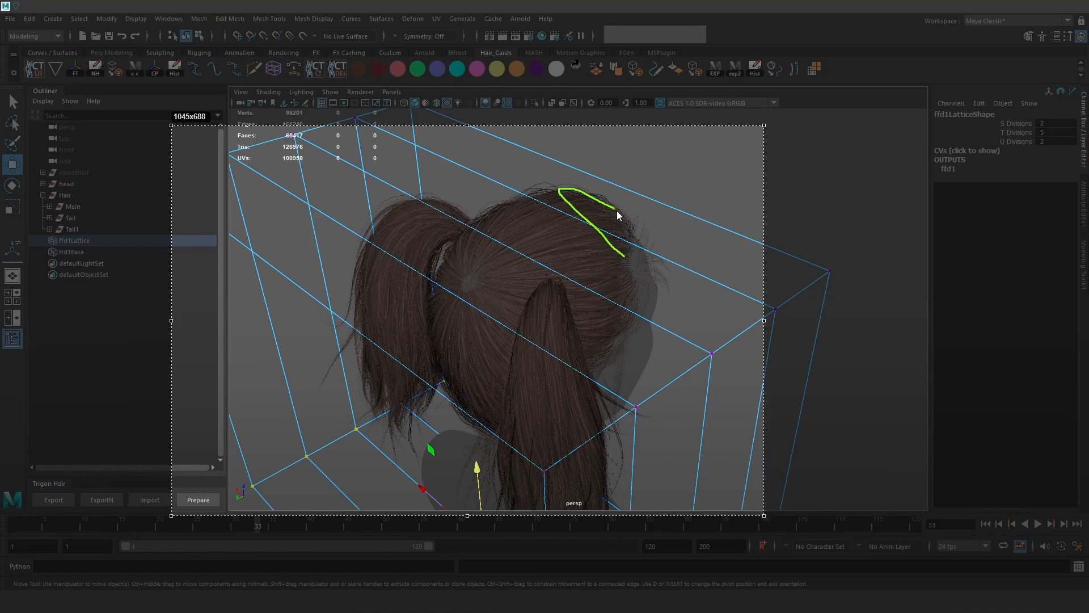
left_click_drag(596, 232, 563, 195)
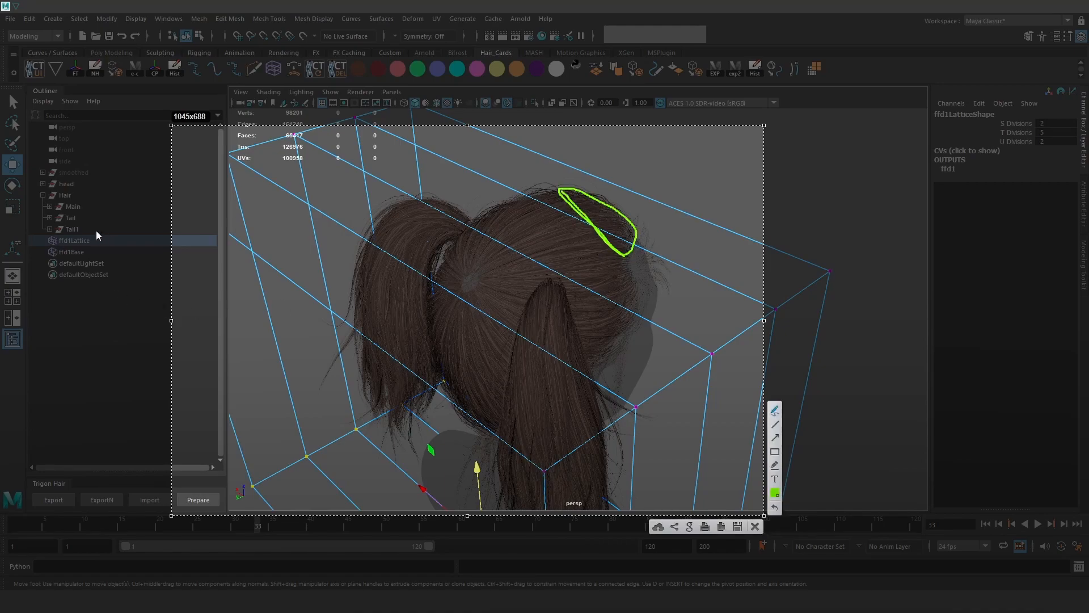
mouse_move(566, 199)
left_mouse_down()
mouse_move(659, 218)
mouse_move(661, 252)
left_mouse_up()
left_click_drag(611, 203, 664, 244)
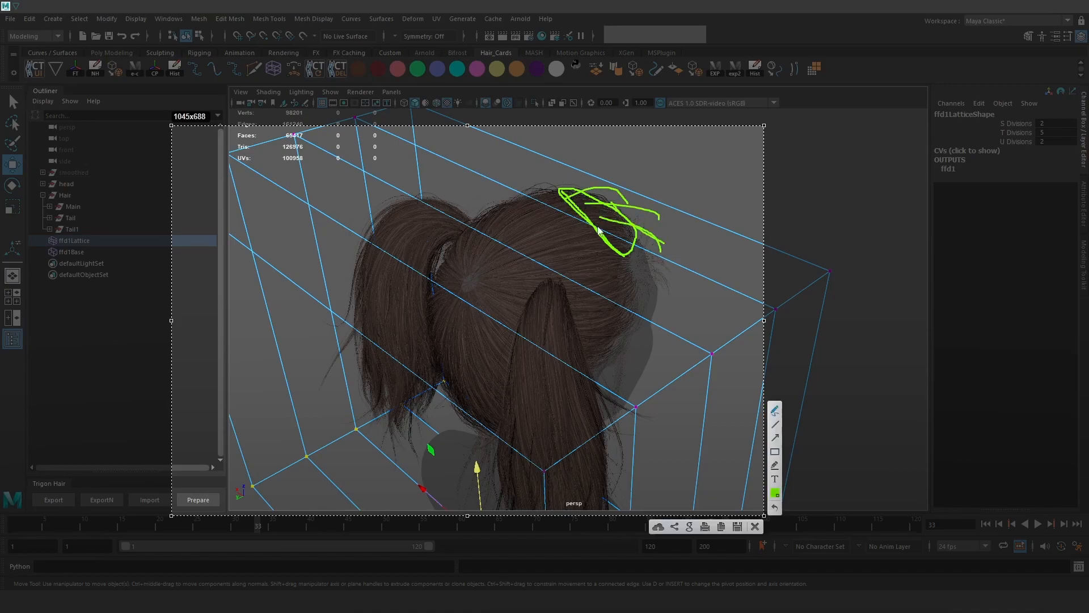
mouse_move(585, 213)
left_mouse_down()
mouse_move(673, 247)
mouse_move(690, 238)
left_mouse_up()
left_click_drag(560, 194, 651, 207)
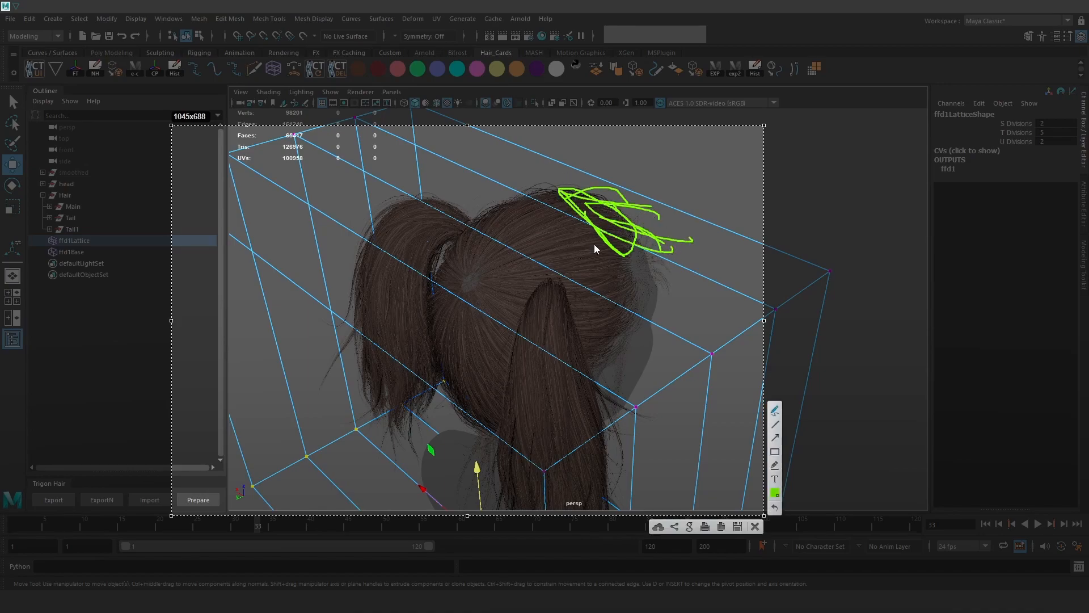
left_click_drag(573, 203, 533, 201)
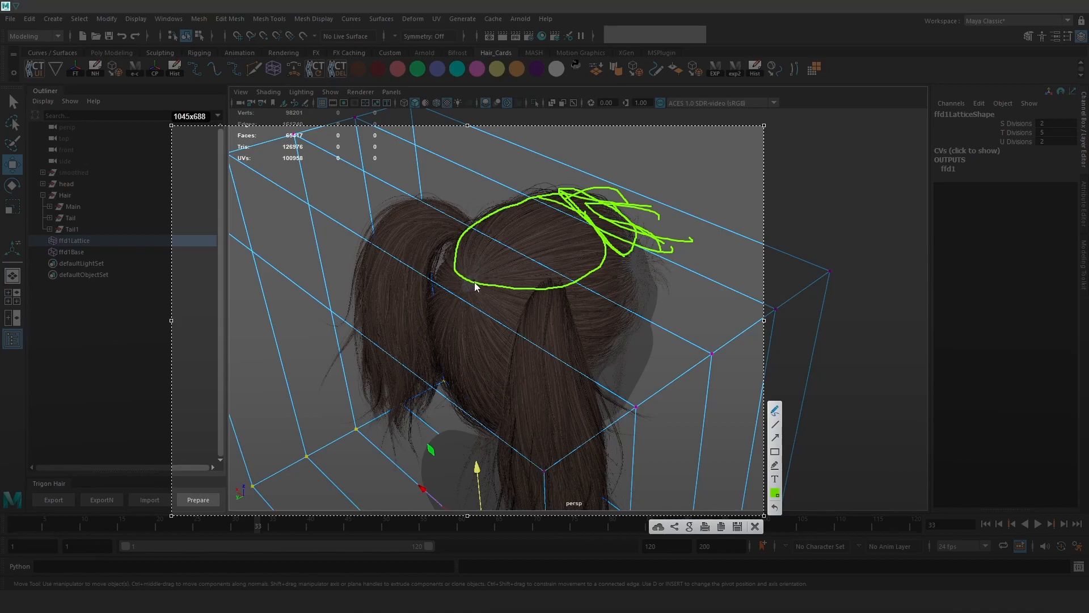
left_click_drag(463, 280, 508, 335)
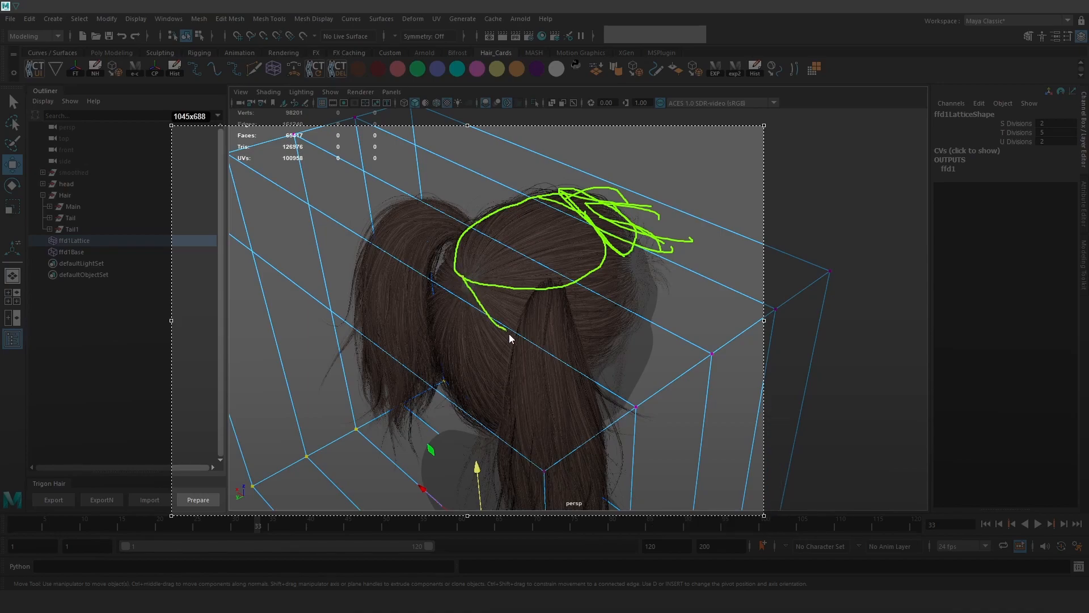
mouse_move(487, 438)
left_mouse_down()
mouse_move(425, 328)
mouse_move(457, 272)
left_mouse_up()
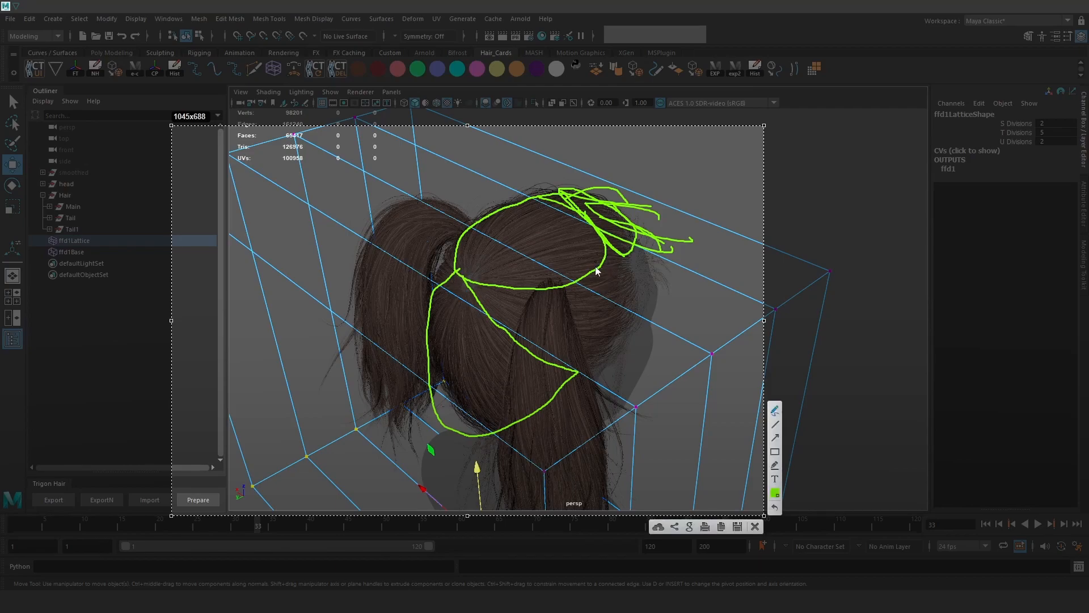
left_click_drag(608, 249, 623, 275)
mouse_move(595, 360)
left_mouse_down()
mouse_move(545, 352)
mouse_move(478, 276)
left_mouse_up()
mouse_move(525, 204)
left_mouse_down()
mouse_move(433, 250)
mouse_move(467, 256)
mouse_move(477, 275)
mouse_move(329, 270)
mouse_move(373, 455)
left_mouse_up()
left_click_drag(417, 388, 433, 304)
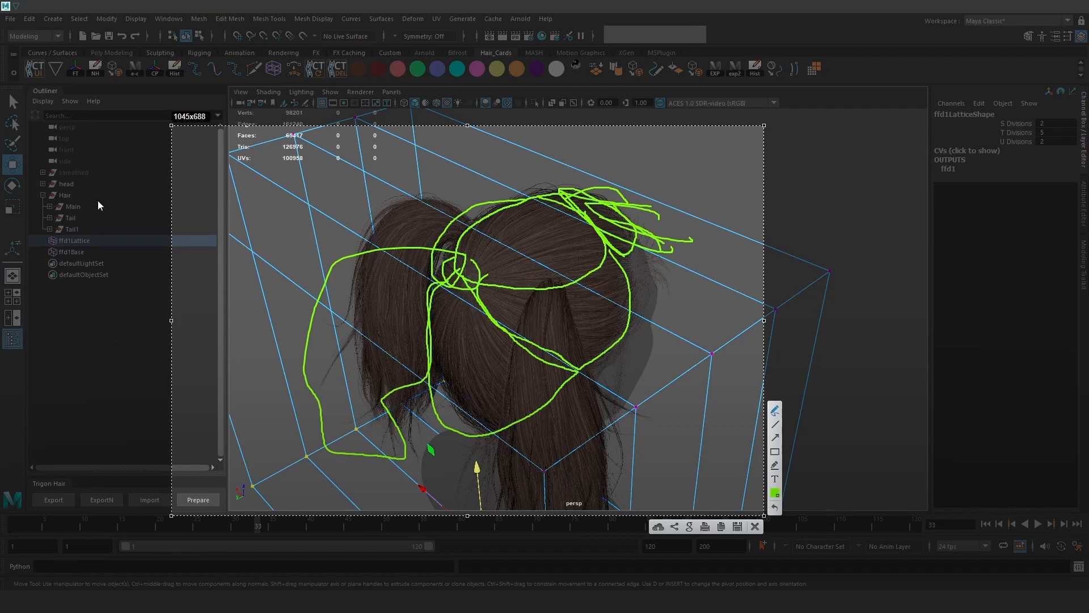
mouse_move(74, 205)
left_mouse_down()
mouse_move(60, 206)
mouse_move(80, 211)
mouse_move(53, 217)
mouse_move(83, 219)
mouse_move(59, 231)
mouse_move(84, 245)
left_mouse_up()
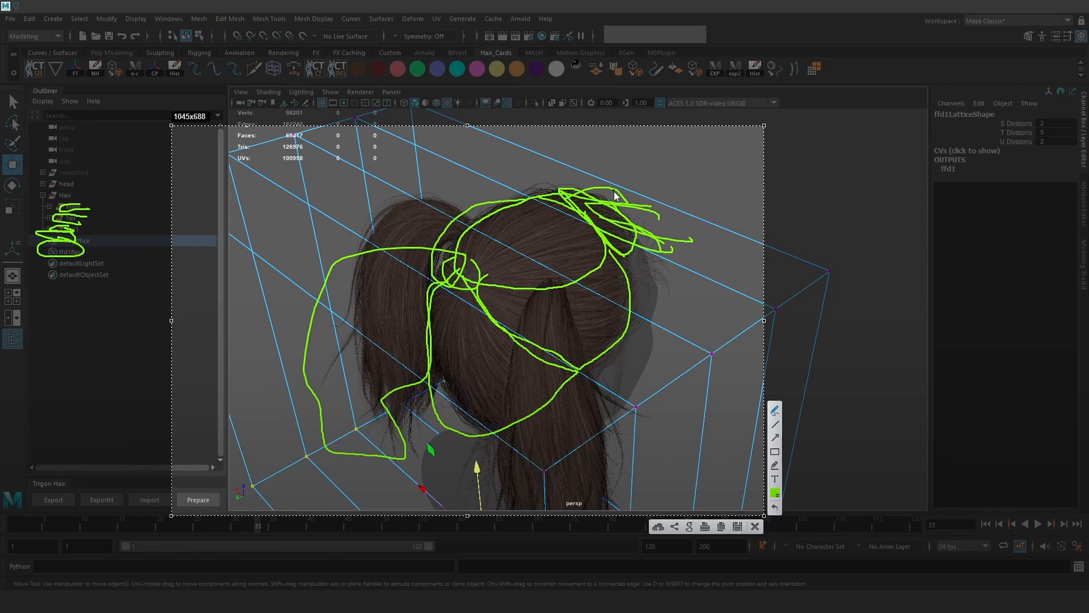
left_click(755, 527)
mouse_move(800, 363)
left_mouse_down("alt")
mouse_move(766, 346)
mouse_move(722, 345)
mouse_move(743, 292)
mouse_move(790, 342)
left_mouse_up("alt")
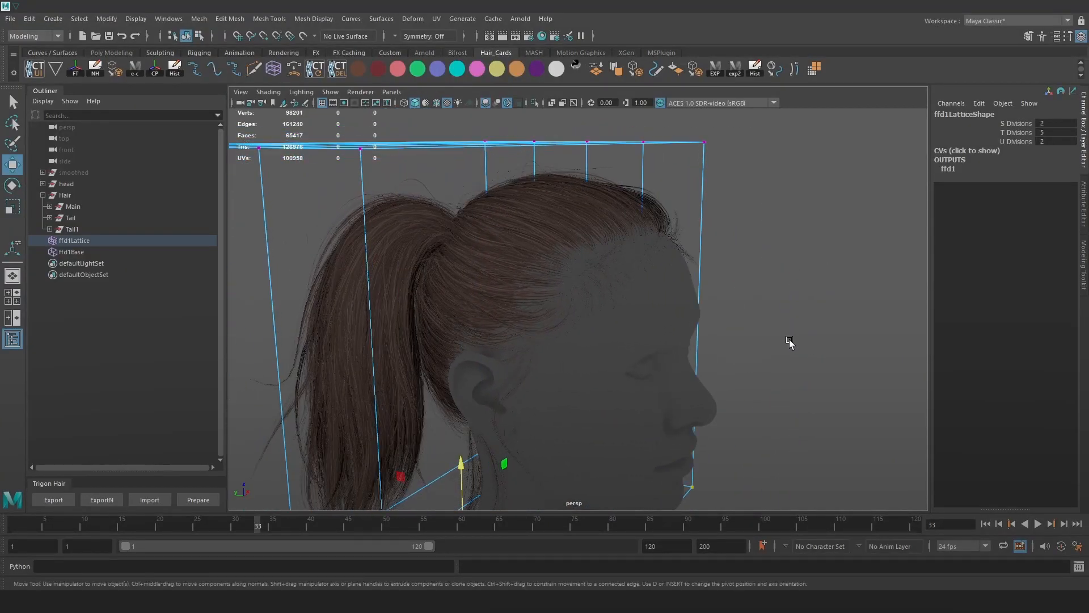
key("Print")
mouse_move(150, 59)
left_mouse_down()
mouse_move(463, 314)
mouse_move(999, 546)
left_mouse_up()
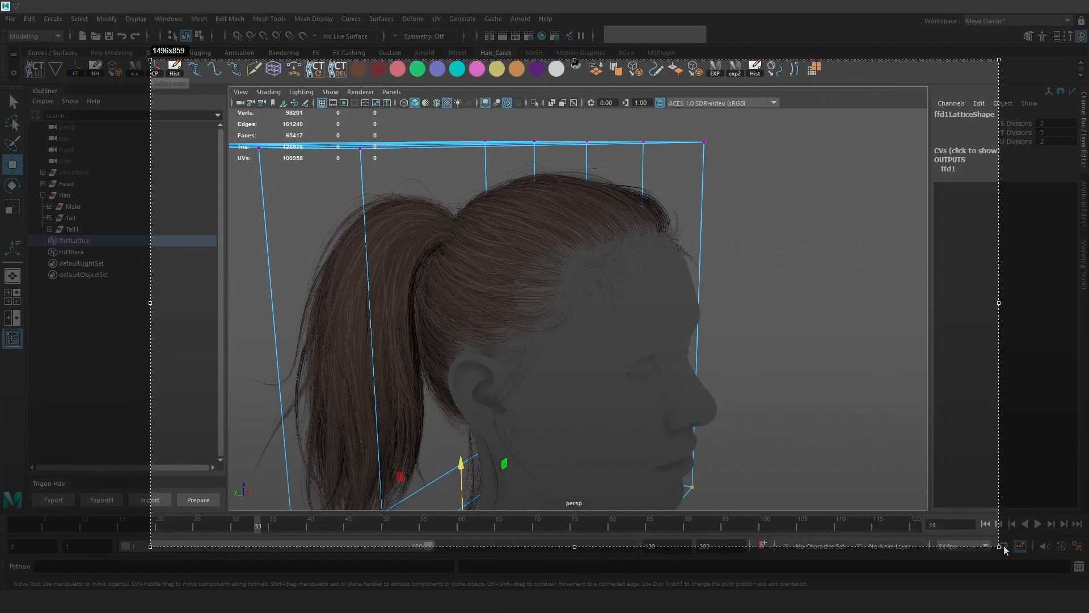
left_click_drag(539, 255, 593, 228)
left_click_drag(526, 232, 623, 210)
left_click_drag(500, 218, 607, 163)
left_click_drag(503, 194, 563, 159)
left_click_drag(497, 208, 575, 168)
left_click_drag(587, 206, 682, 189)
left_click_drag(590, 246, 655, 212)
left_click_drag(554, 235, 638, 203)
left_click_drag(480, 288, 624, 303)
left_click_drag(451, 301, 562, 295)
mouse_move(428, 330)
left_mouse_down()
mouse_move(517, 333)
mouse_move(534, 303)
left_mouse_up()
left_click_drag(410, 288, 506, 263)
left_click_drag(451, 256, 466, 258)
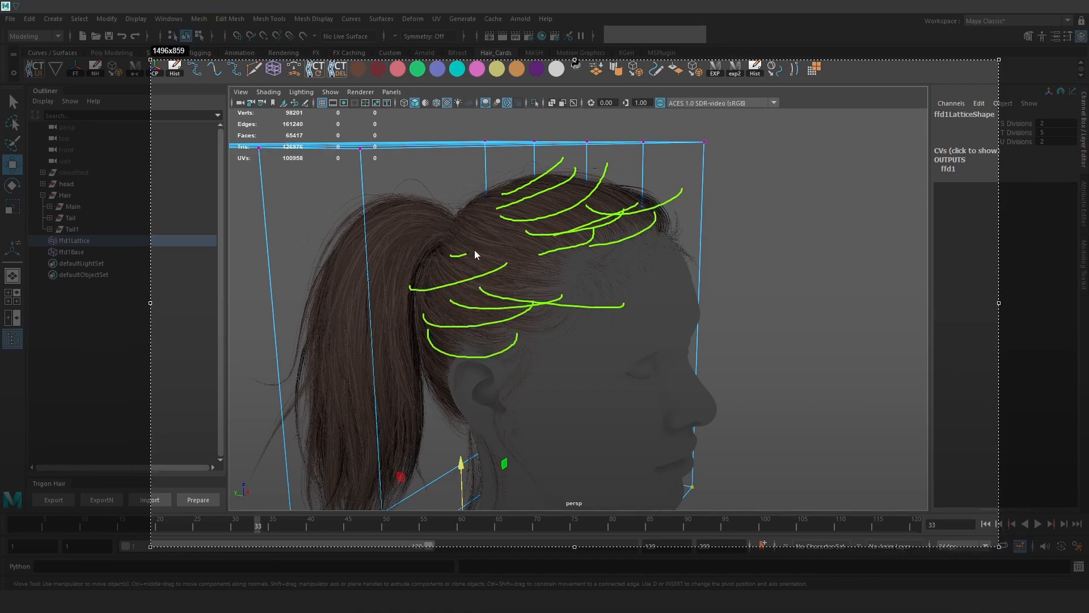
left_click_drag(523, 198, 523, 198)
left_click_drag(493, 202, 546, 201)
left_click_drag(484, 189, 642, 185)
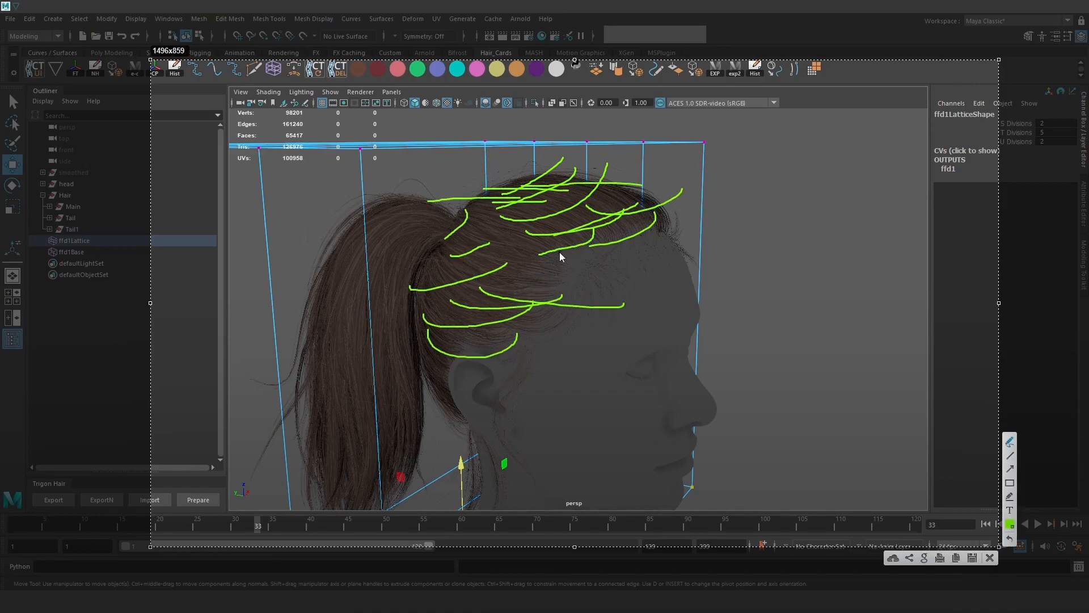
left_click_drag(541, 261, 457, 229)
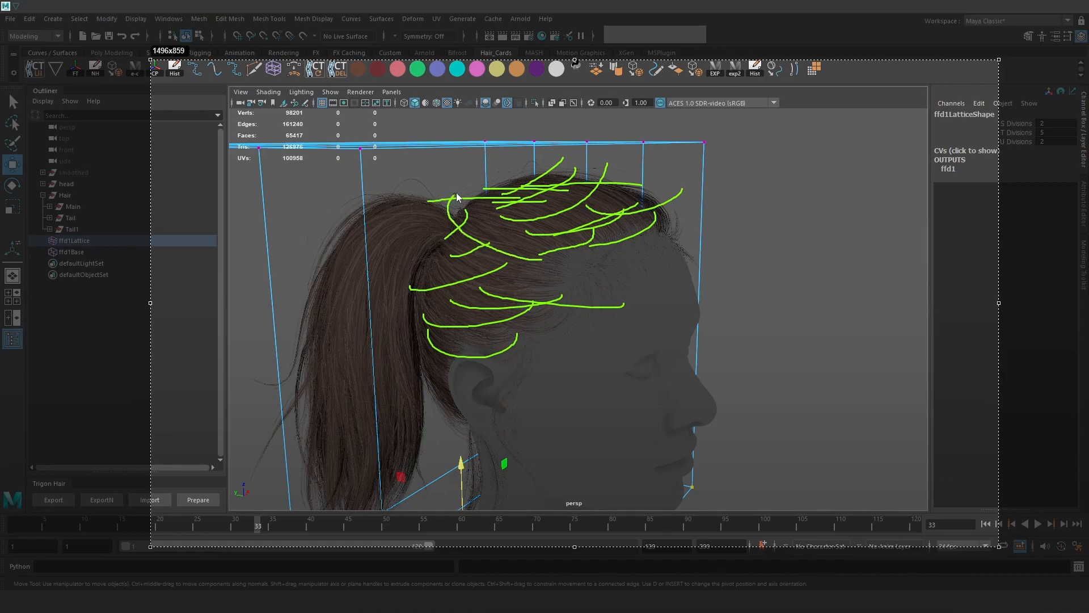
mouse_move(571, 184)
left_mouse_down()
mouse_move(667, 228)
mouse_move(579, 259)
mouse_move(536, 257)
mouse_move(658, 224)
left_mouse_up()
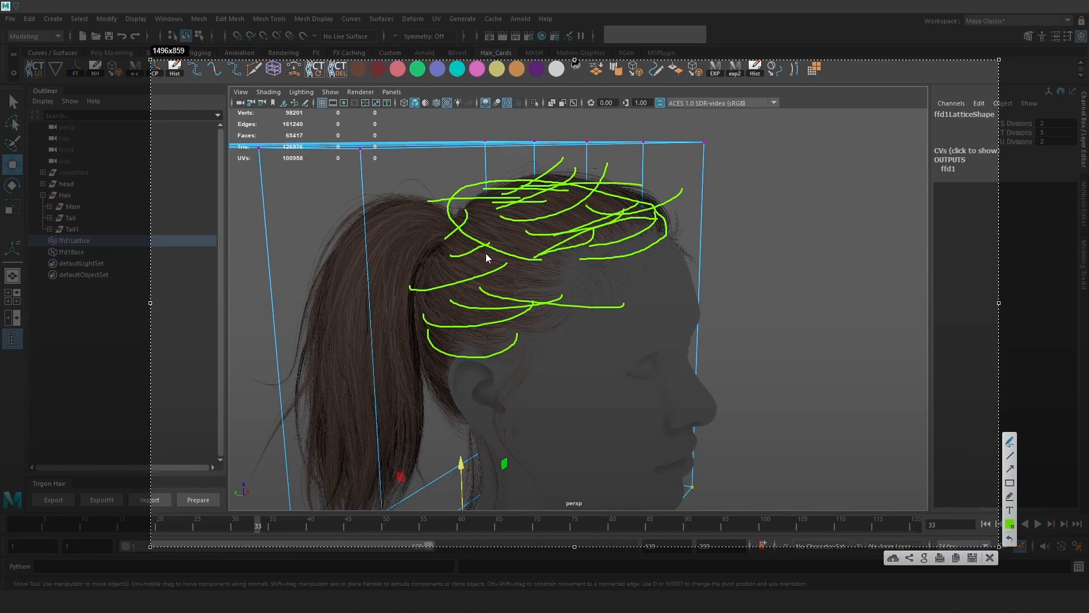
mouse_move(536, 259)
left_mouse_down()
mouse_move(509, 287)
mouse_move(491, 356)
left_mouse_up()
left_click_drag(477, 220, 461, 318)
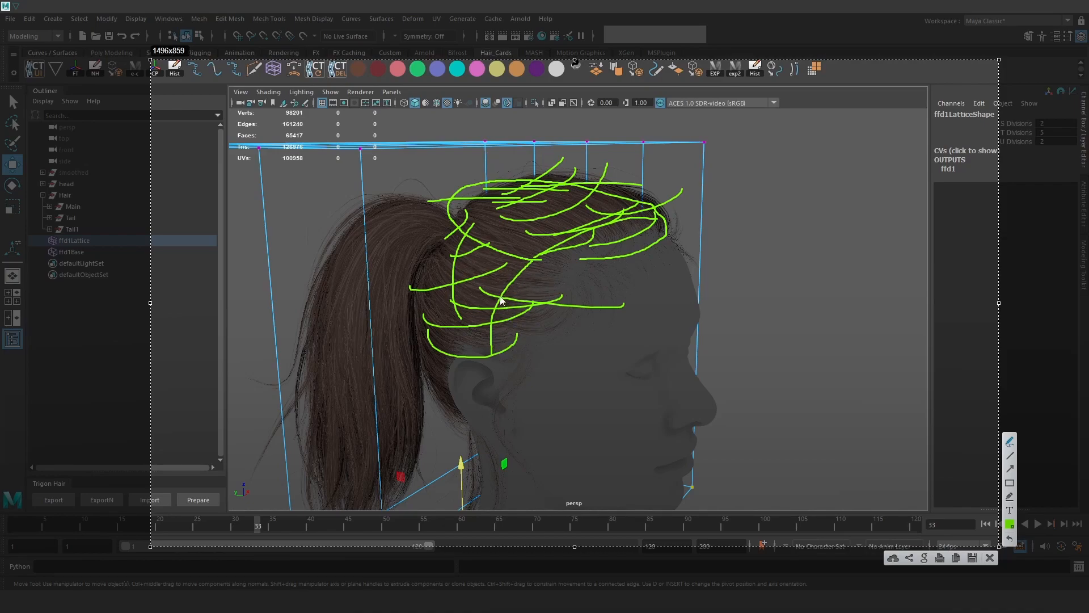
mouse_move(502, 278)
left_mouse_down()
mouse_move(474, 300)
mouse_move(454, 292)
left_mouse_up()
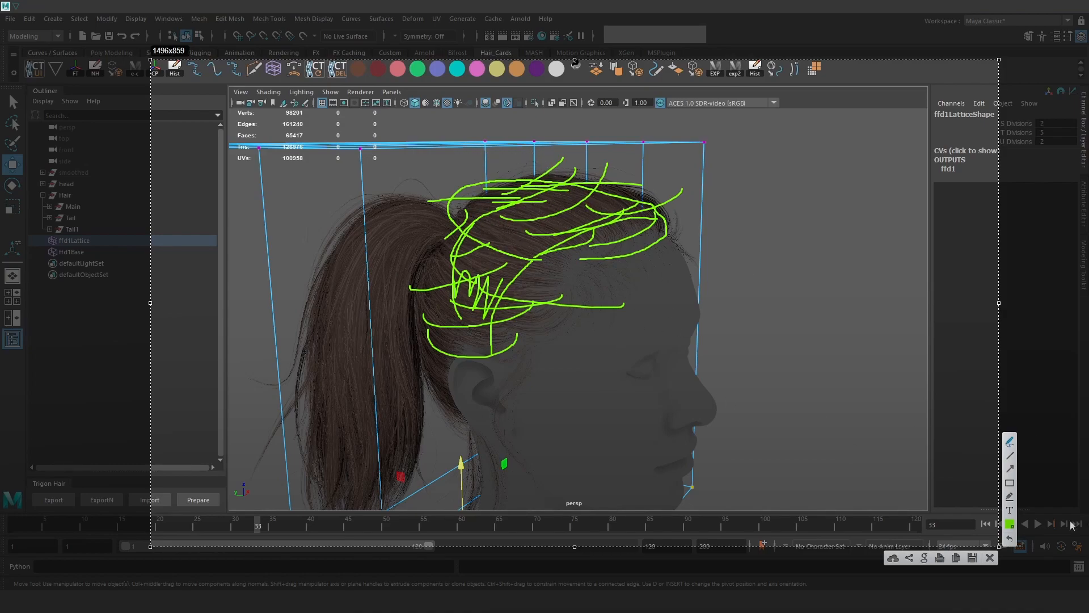
left_click(988, 560)
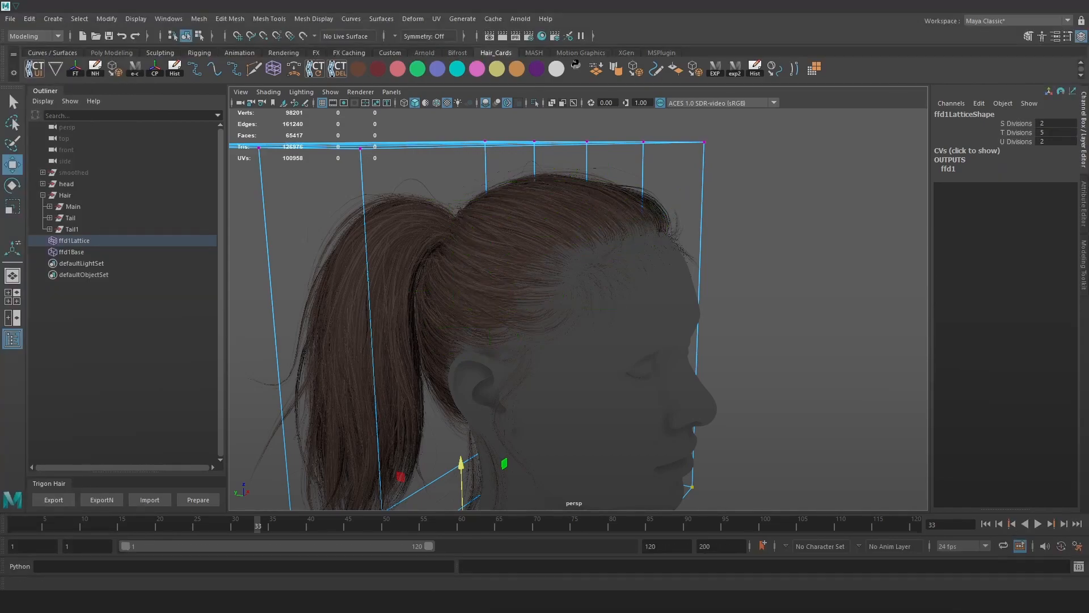